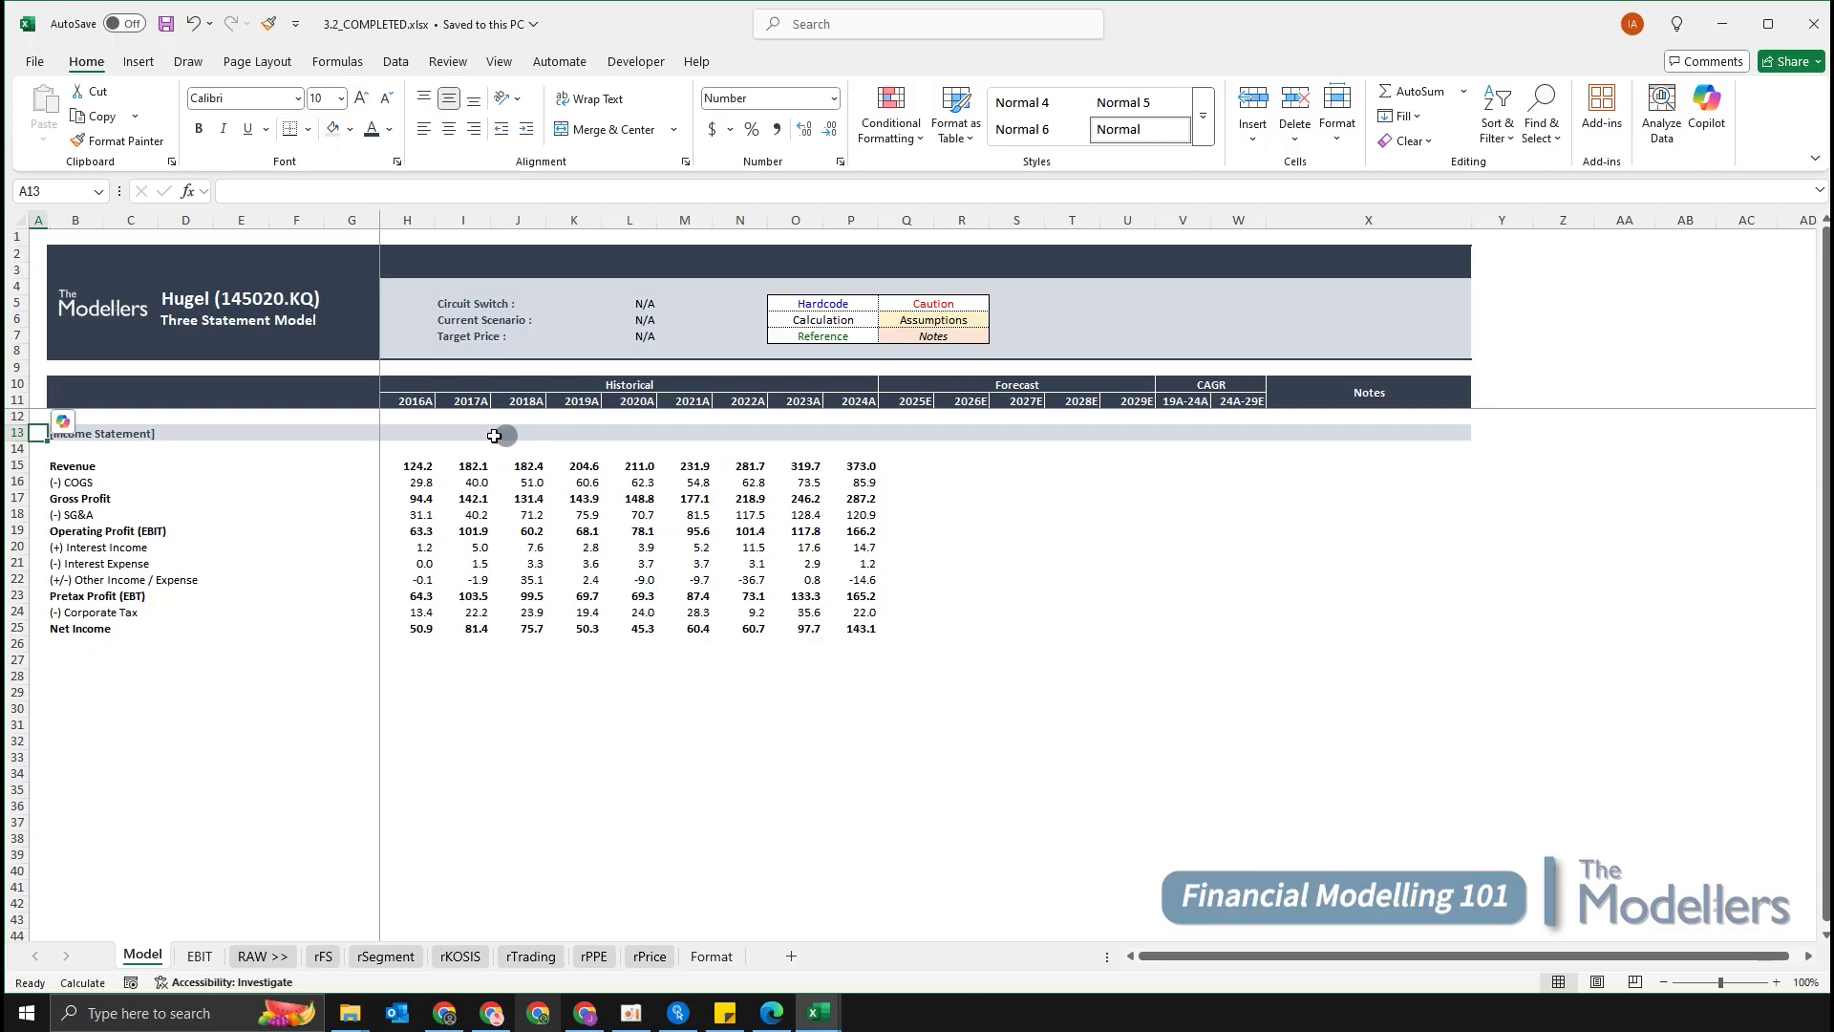
Duplicate the entire [Income Statement] section header row of the Model sheet into row 27, below Net Income.
left_click_drag(87, 746, 1533, 734)
left_click(1507, 551)
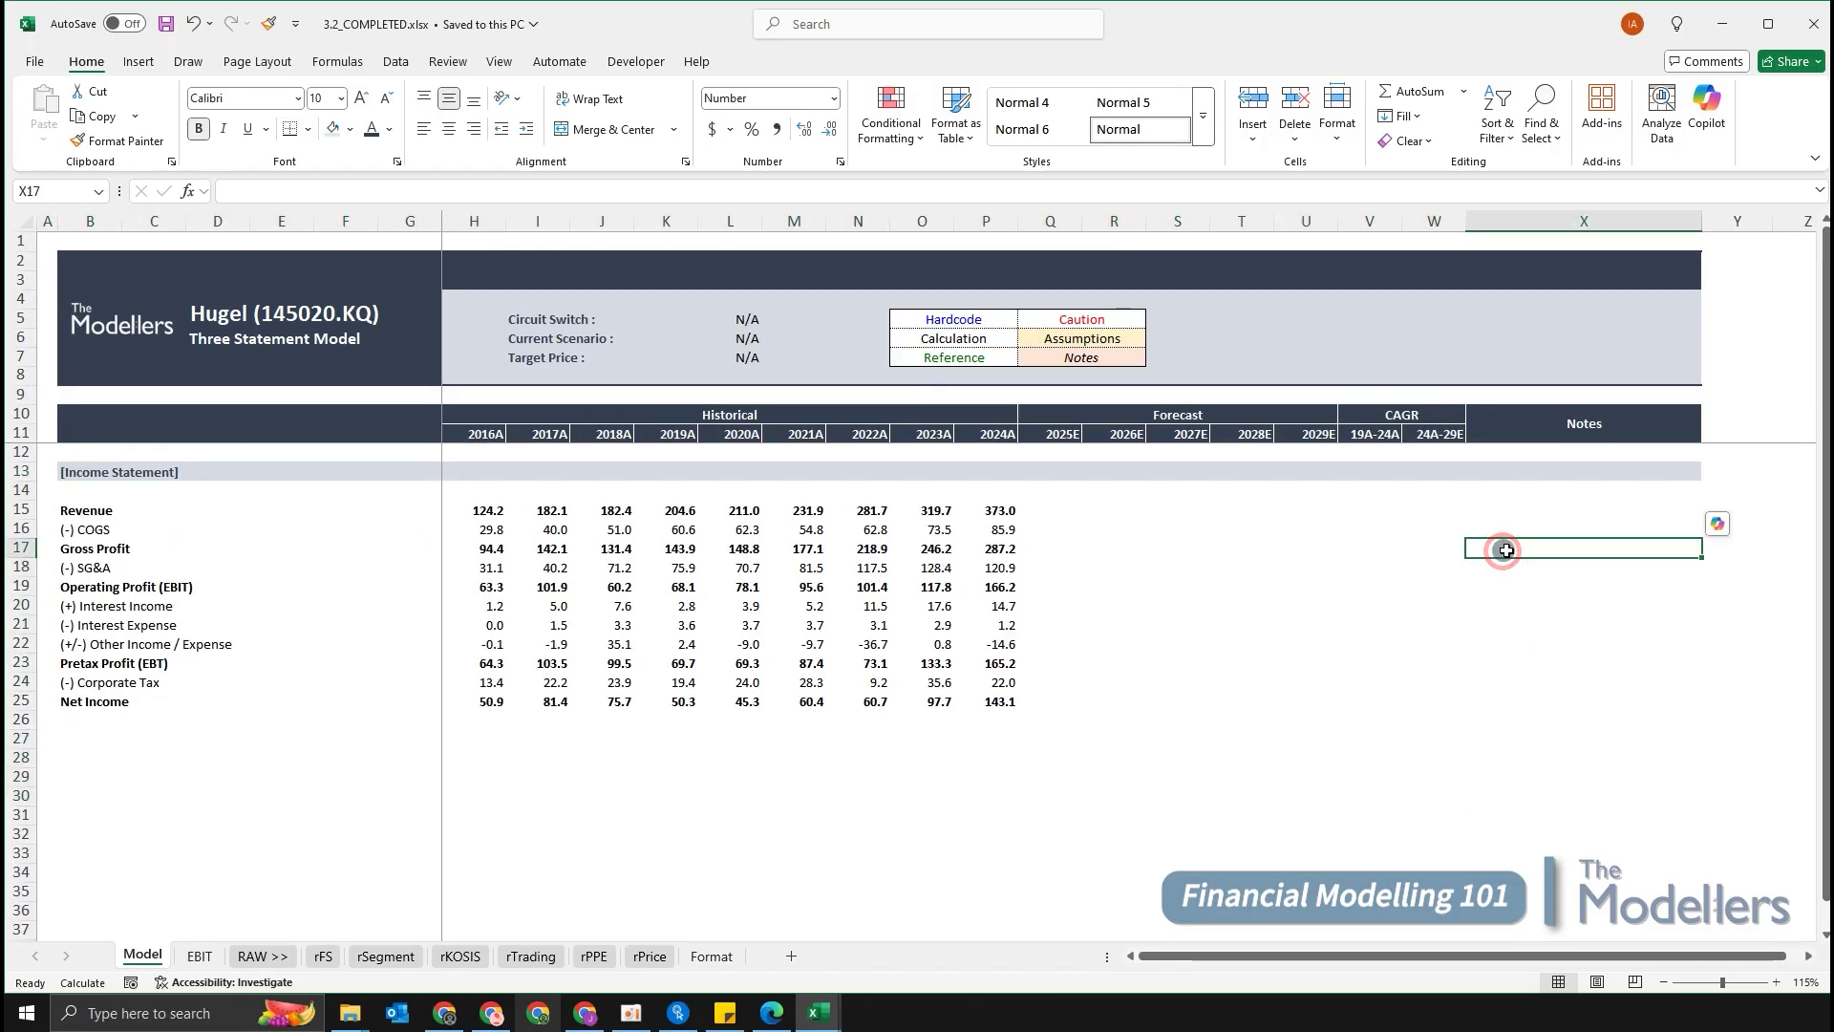
key("Up")
key("Up")
key("Up")
key("Home")
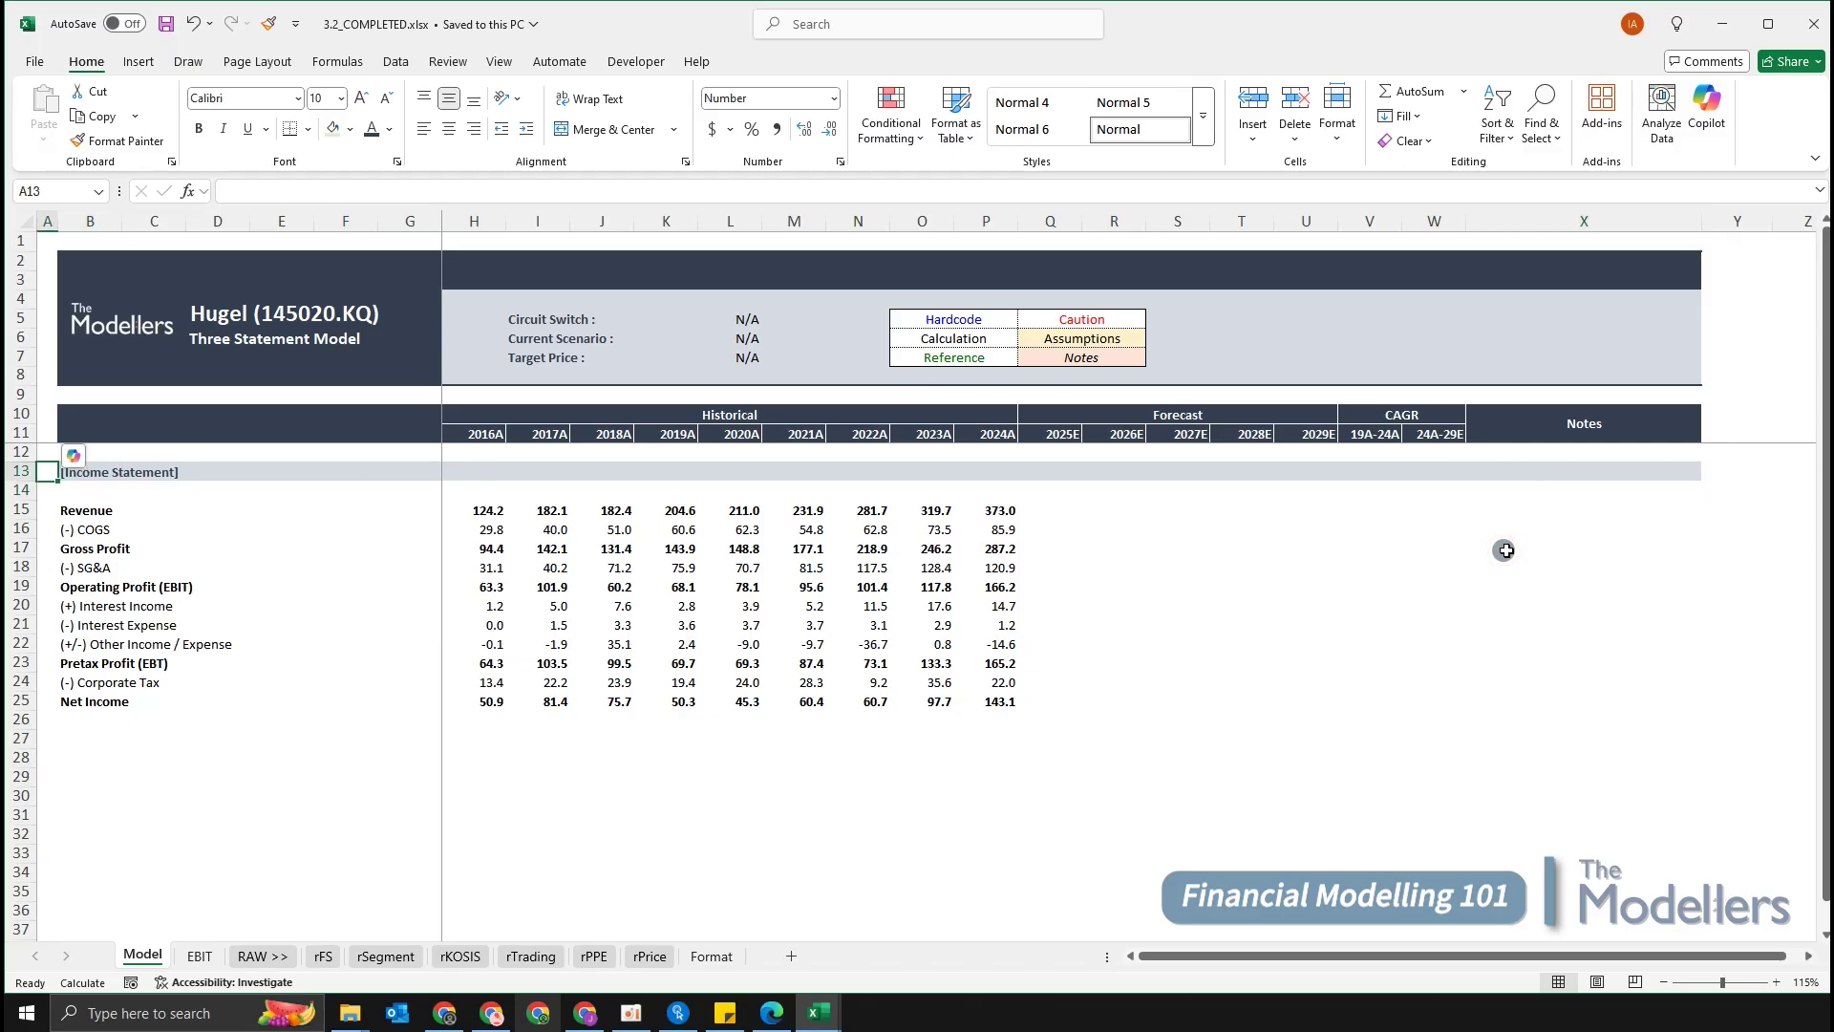
key("shift+space")
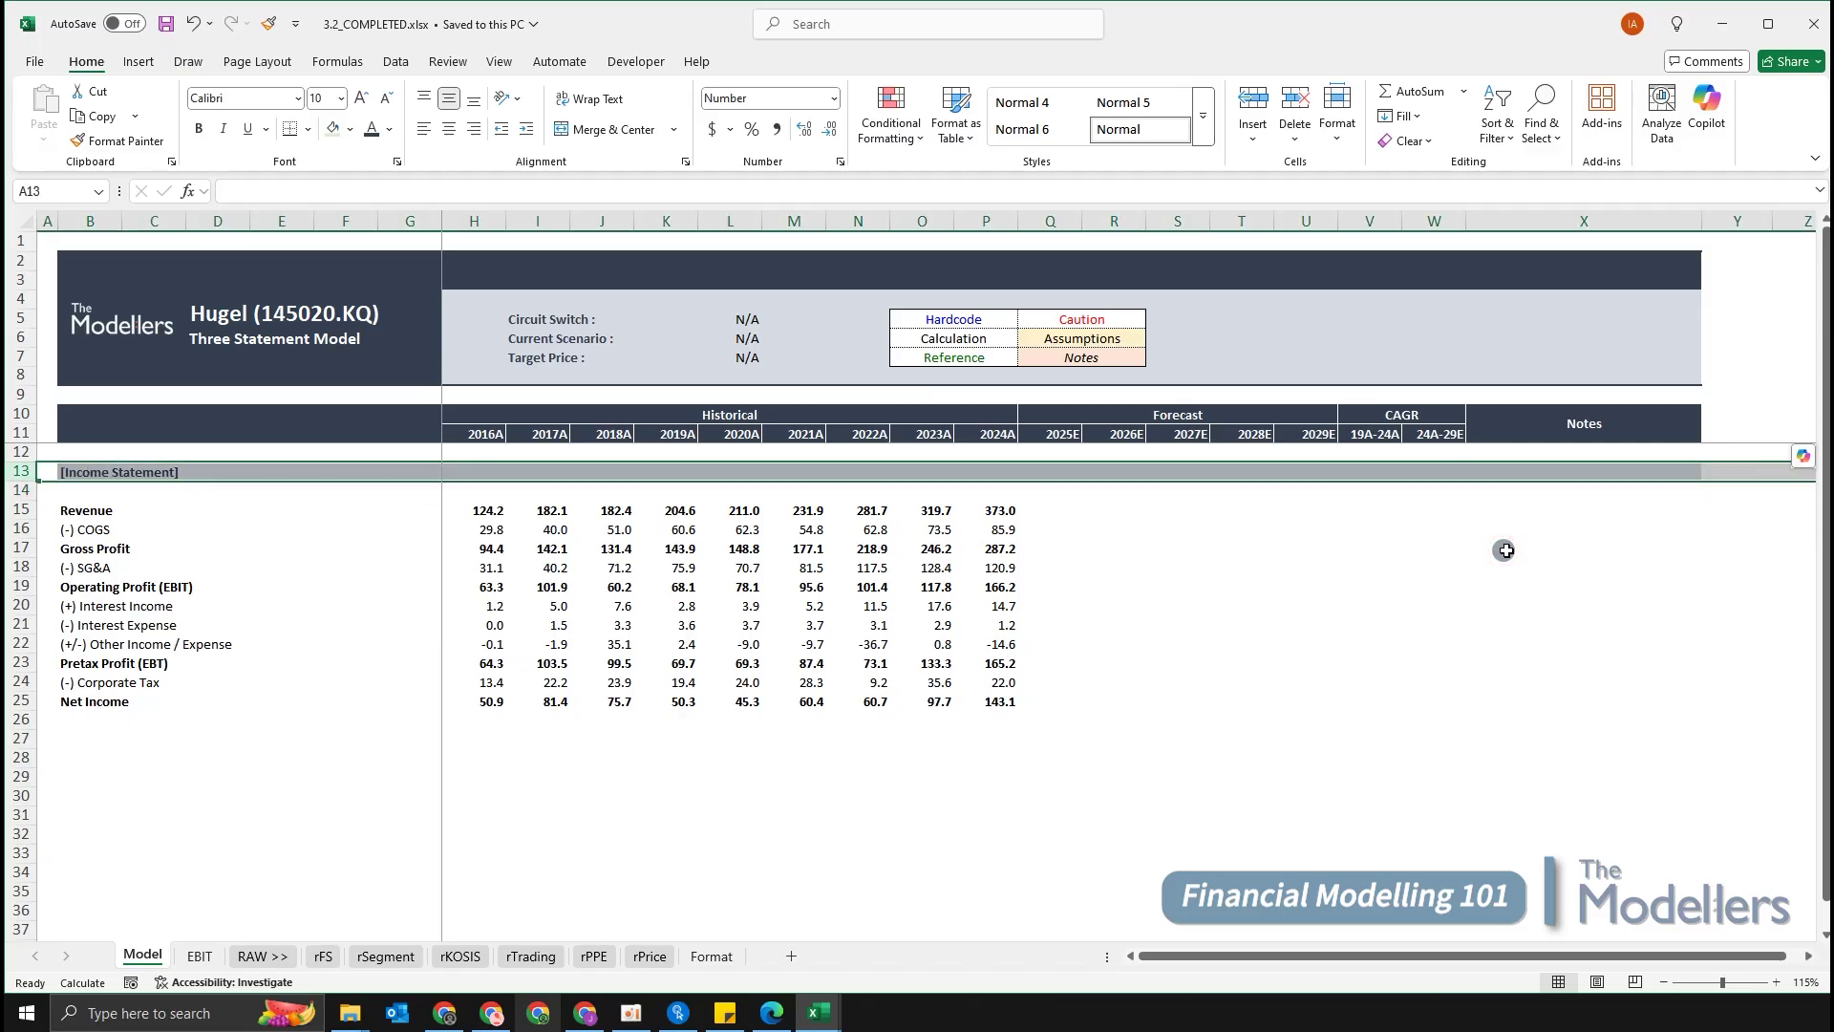
key("ctrl+c")
key("Down")
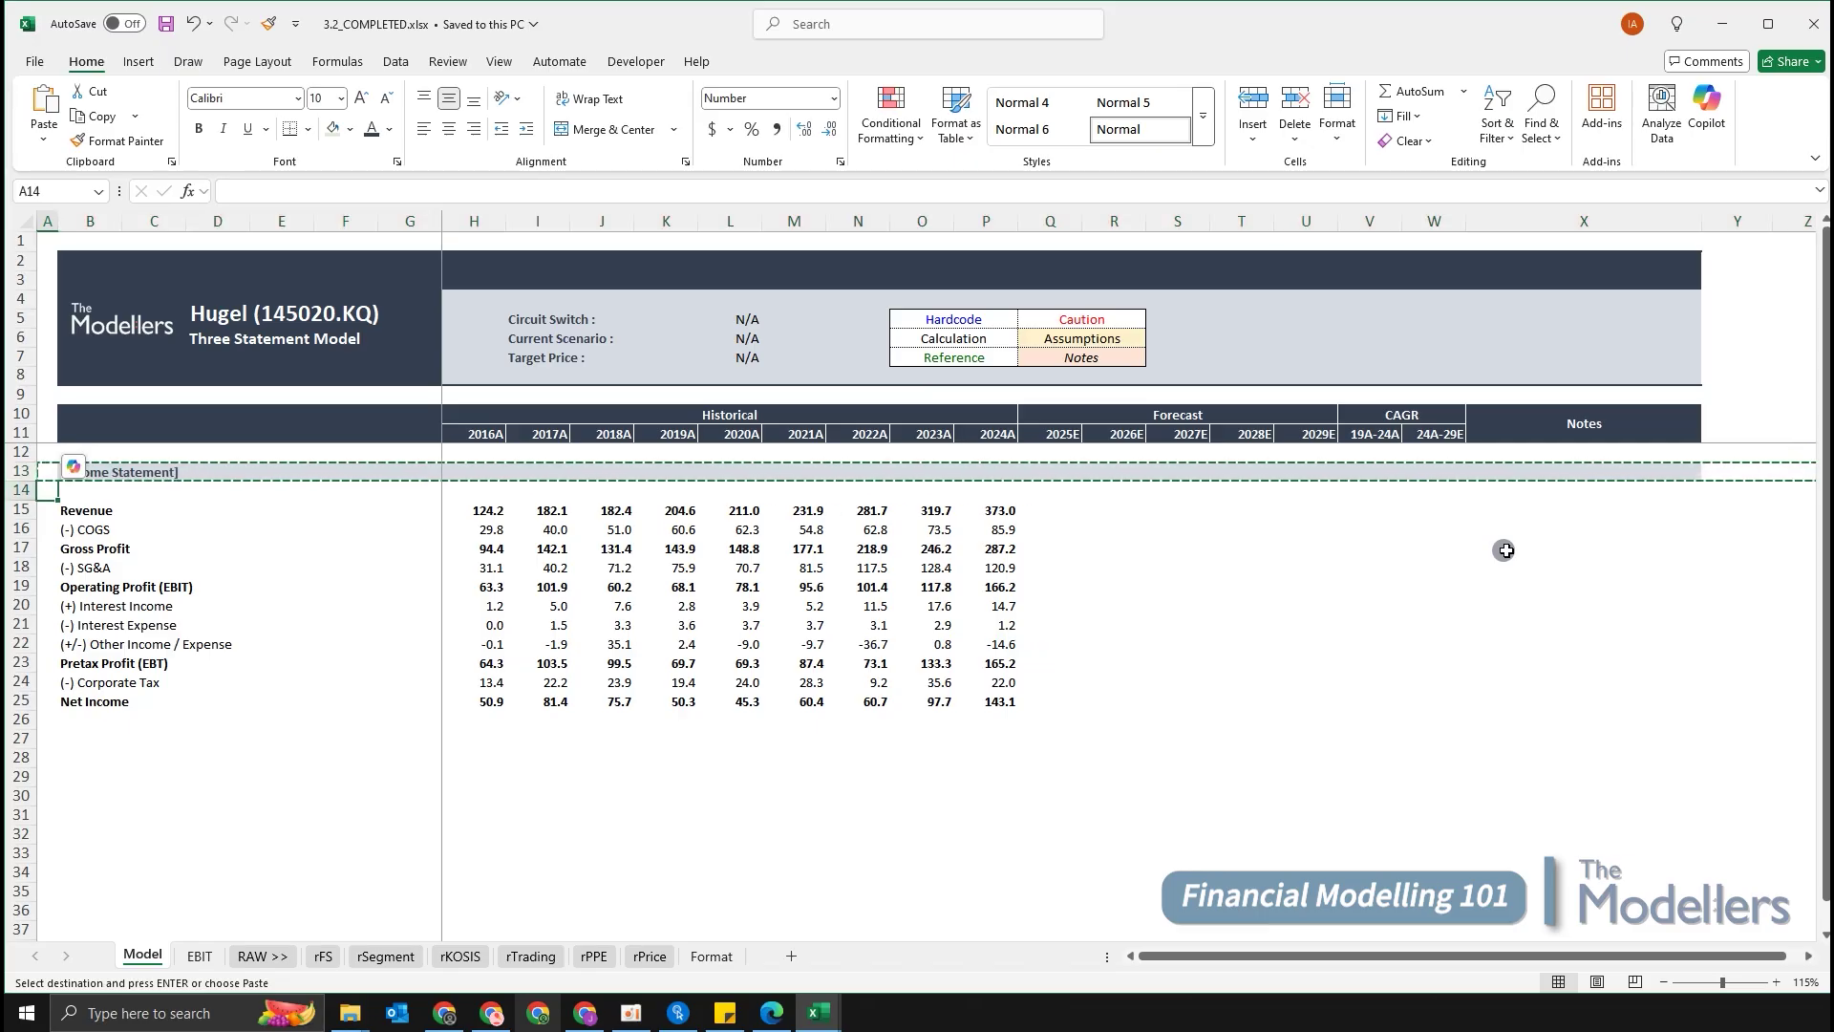
key("Down")
key("Down")
key("Down")
key("Down")
key("Down")
key("Down")
key("Down")
key("Down")
key("Down")
key("Down")
key("Down")
key("Down")
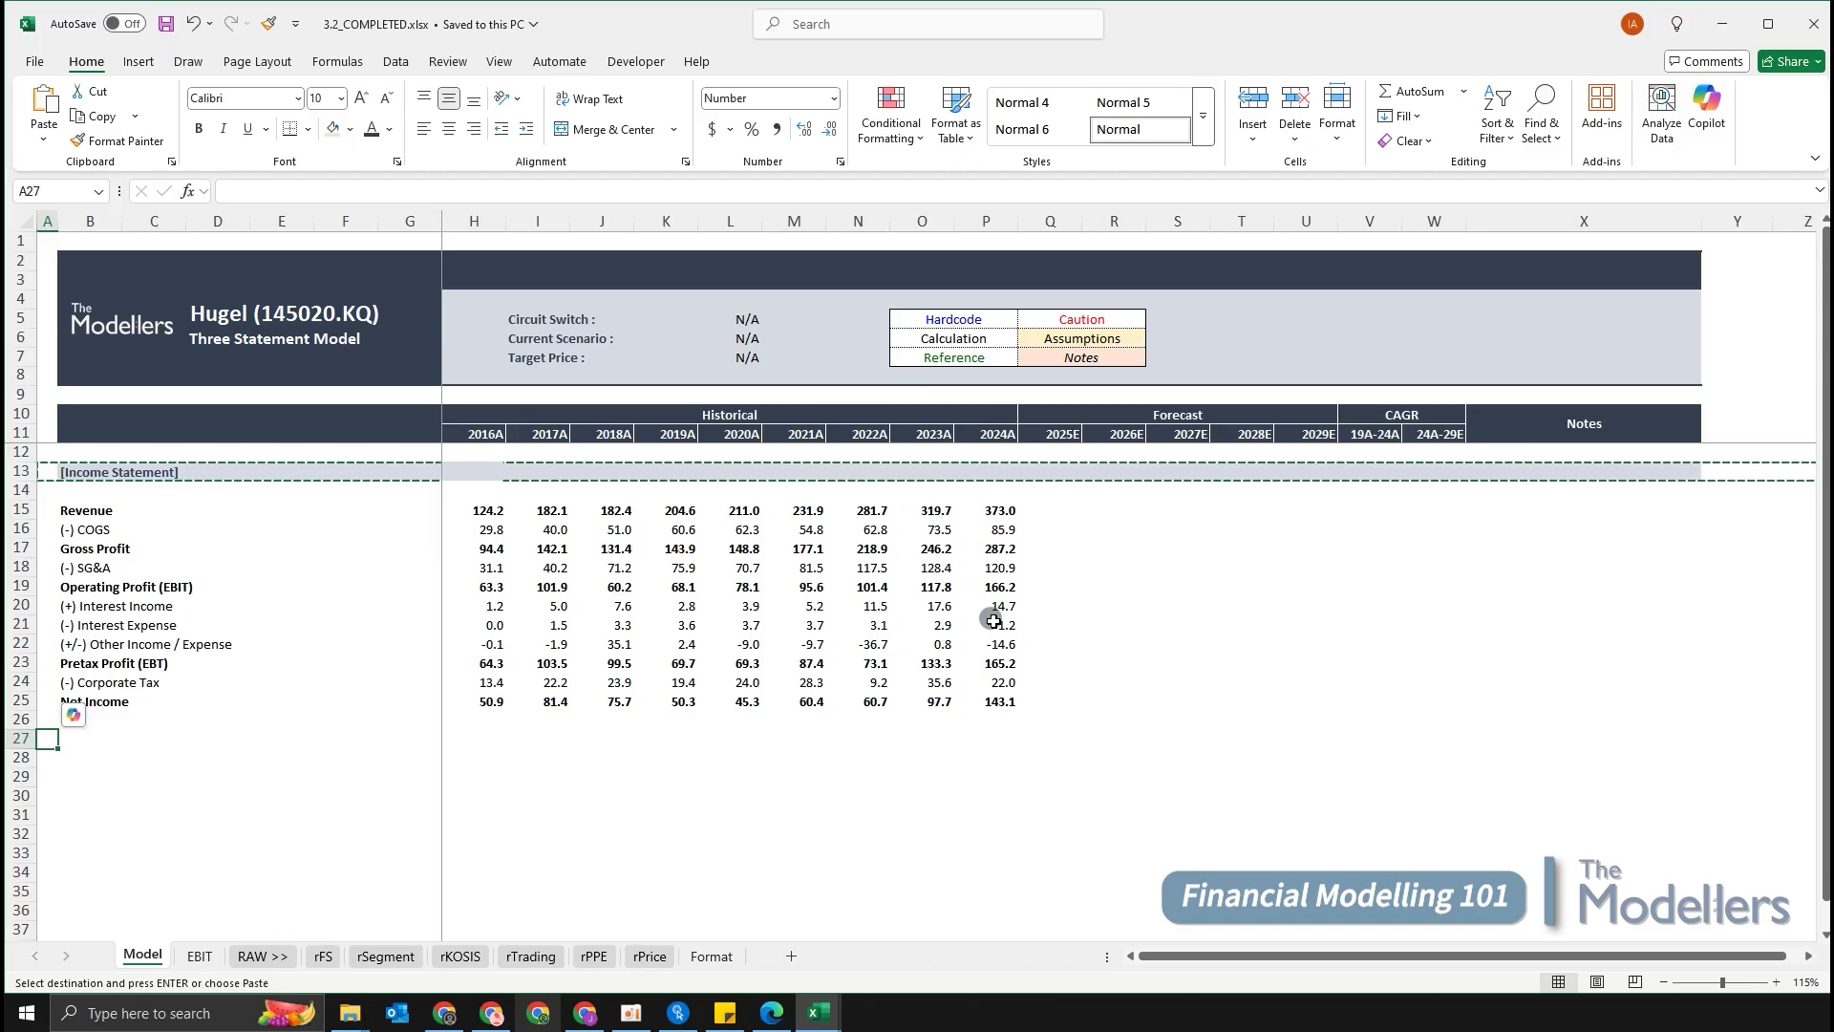
key("ctrl+v")
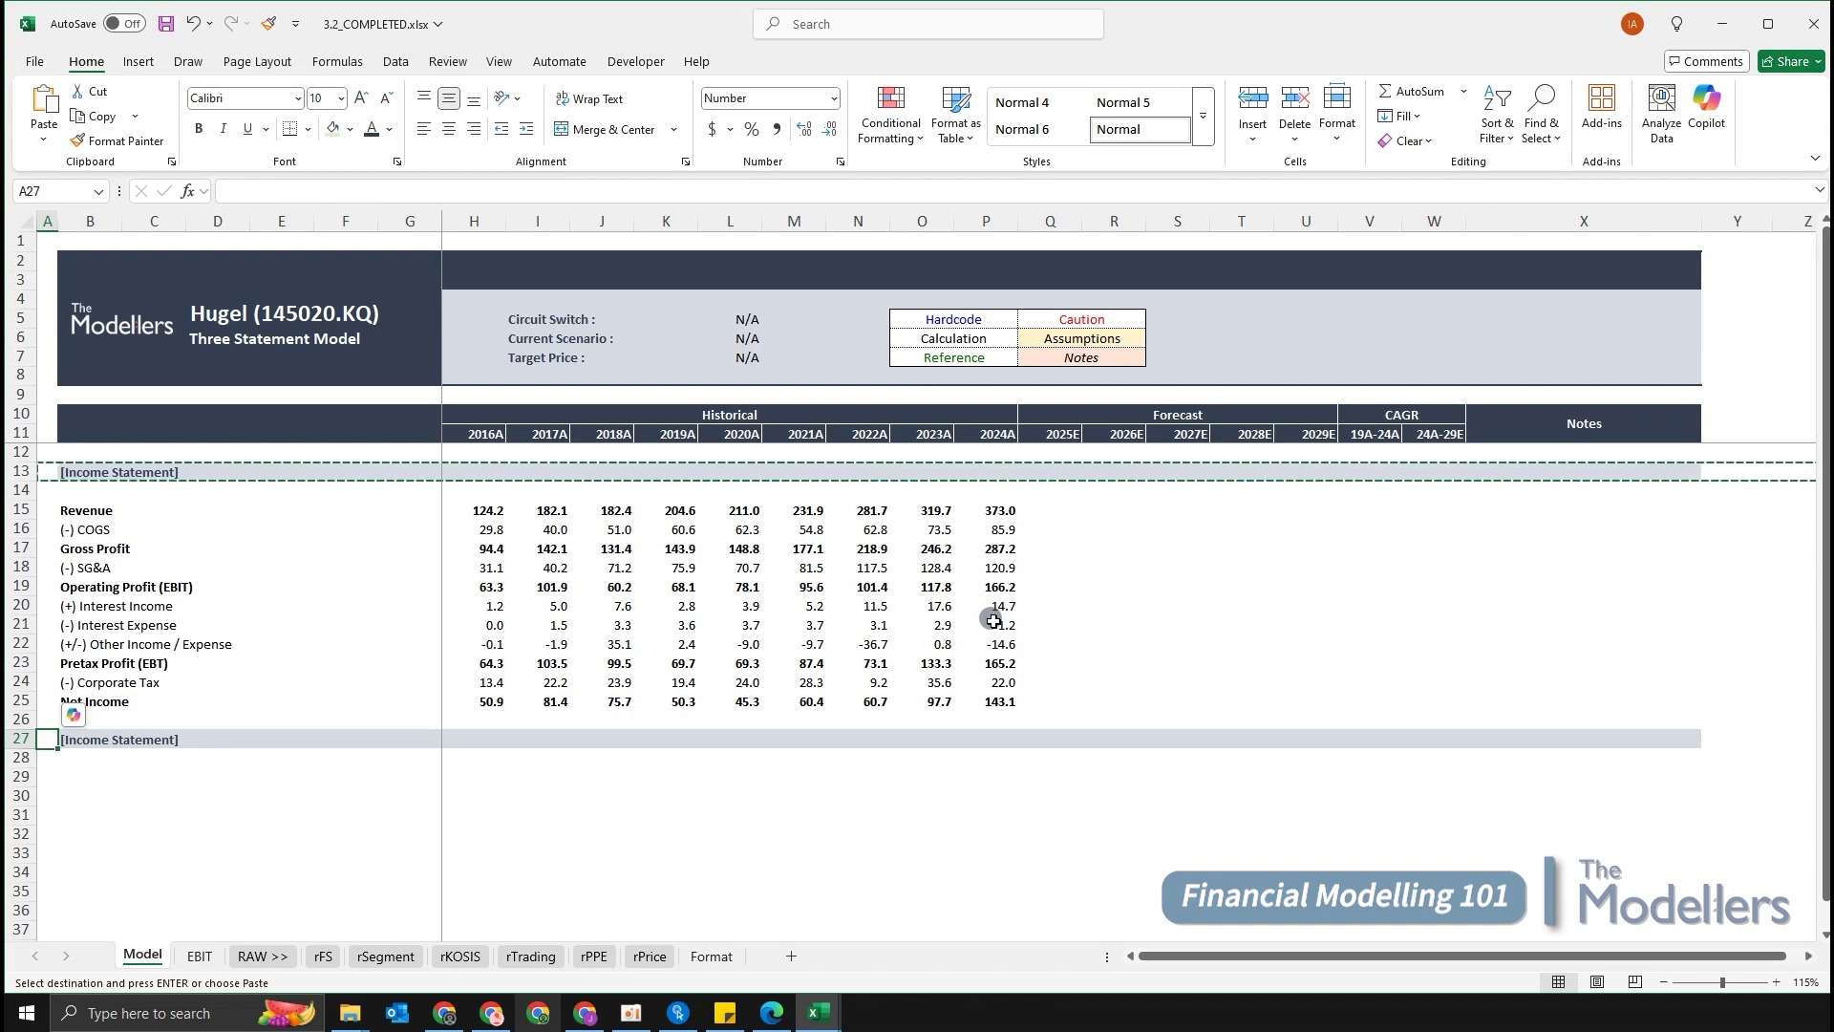
key("Down")
key("Down")
key("Down")
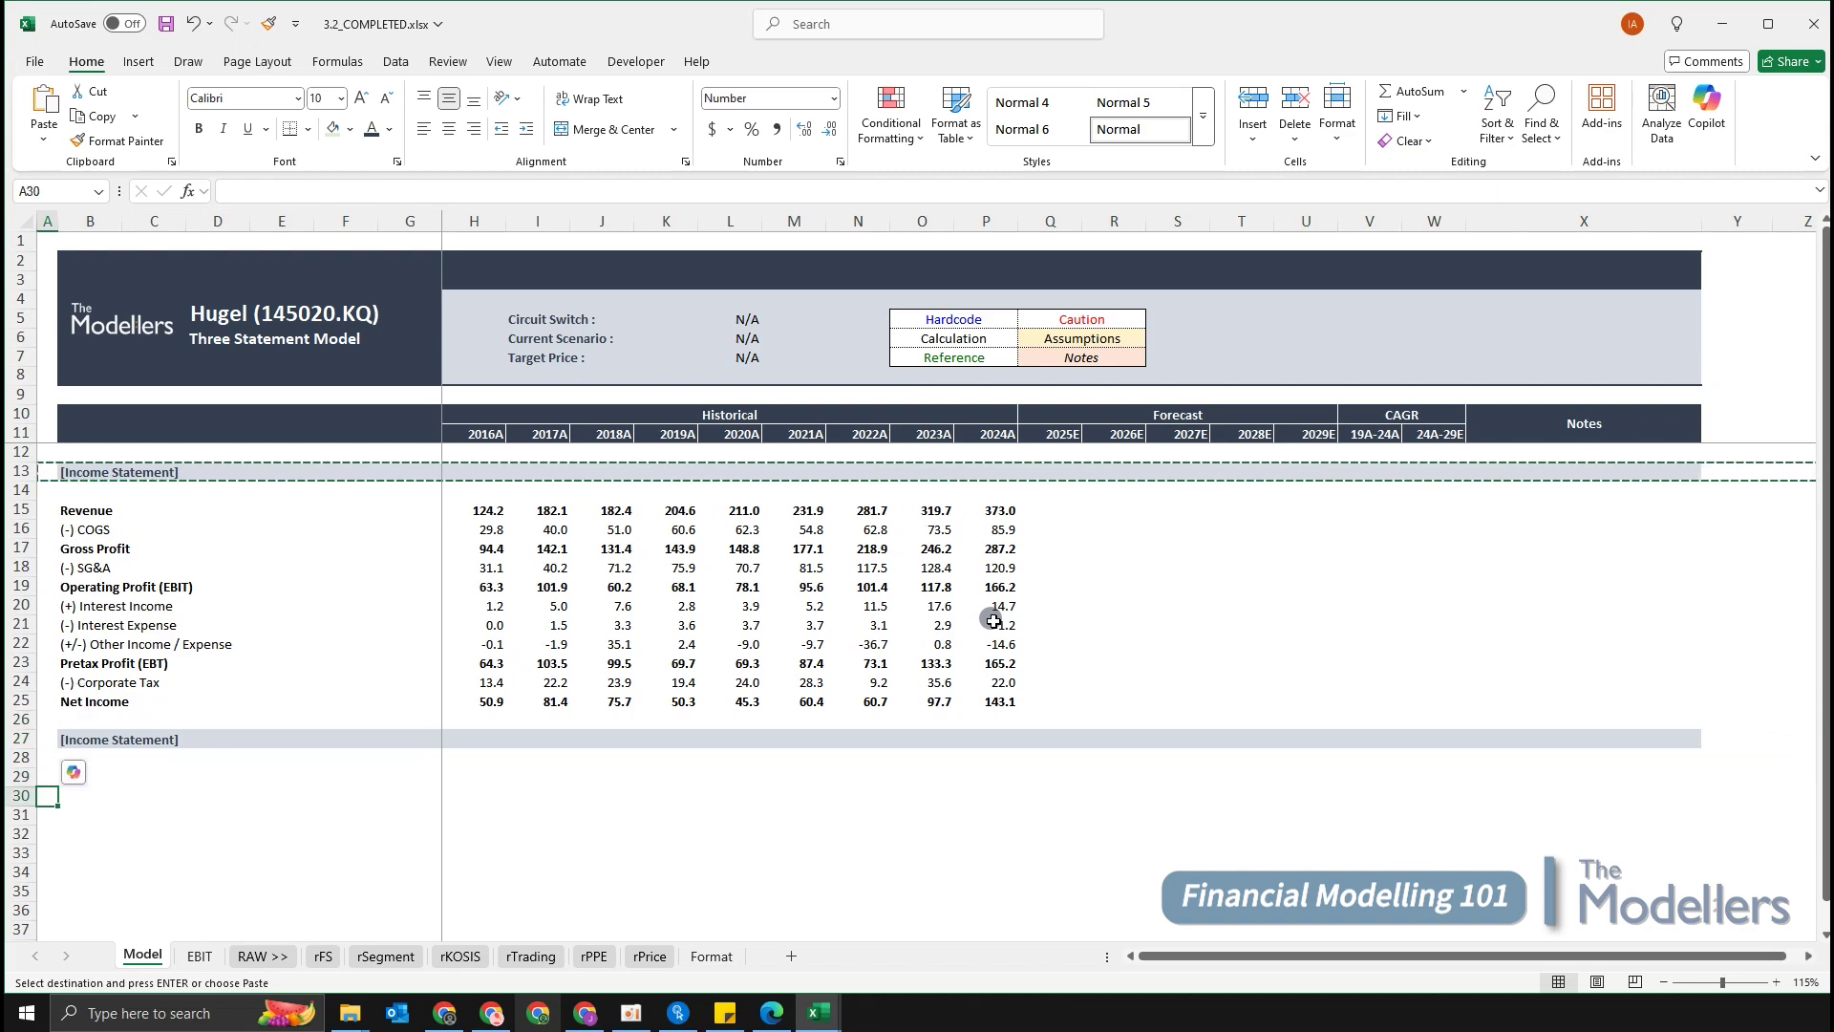
key("Right")
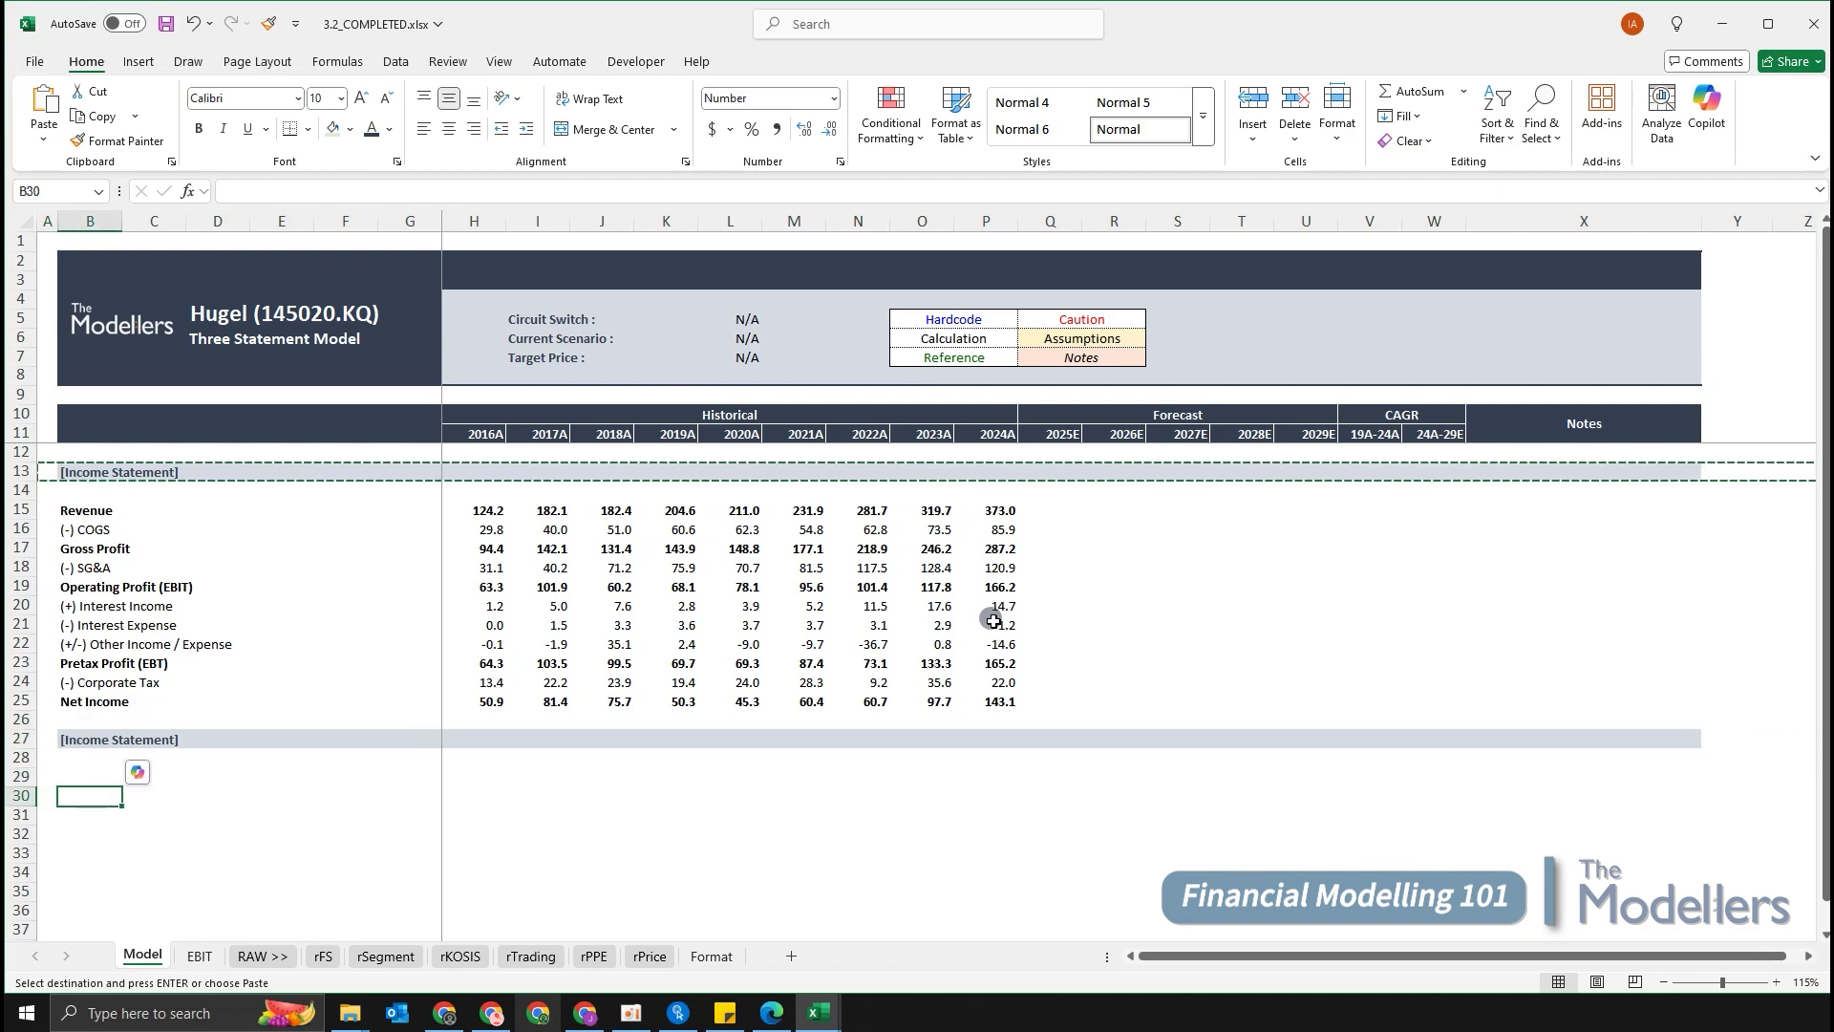
key("Right")
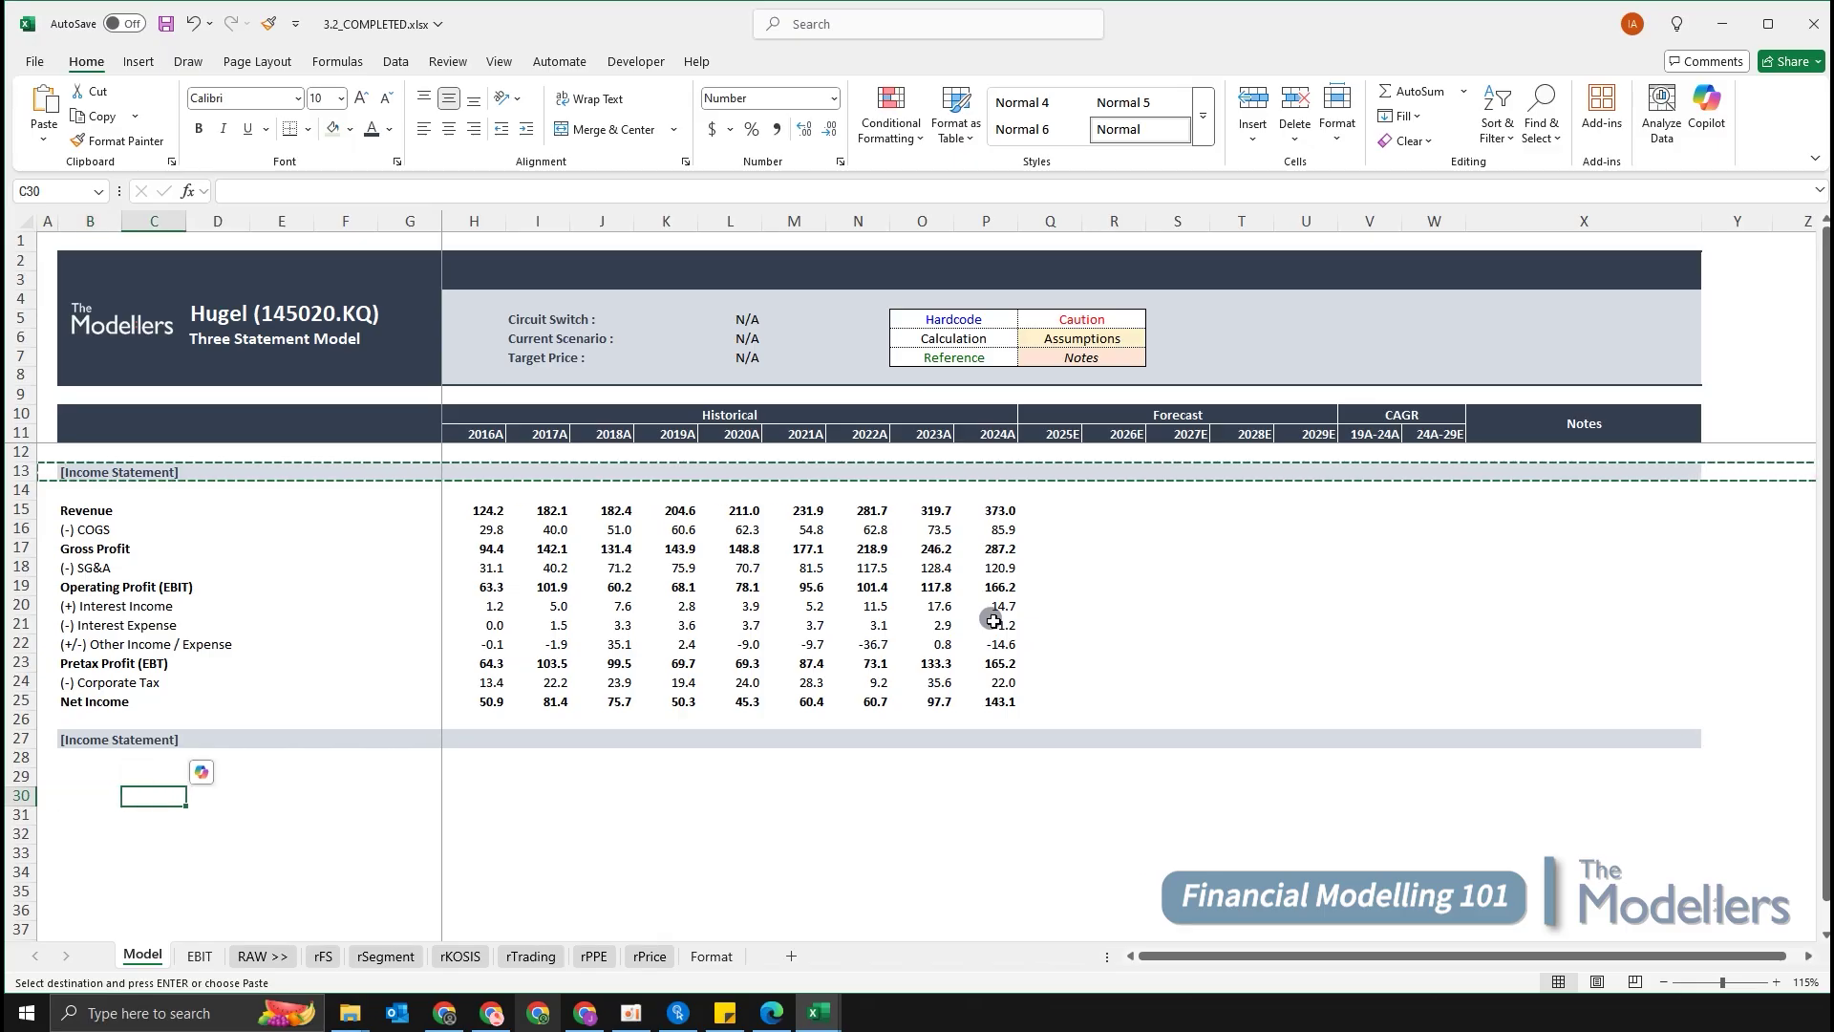
key("Escape")
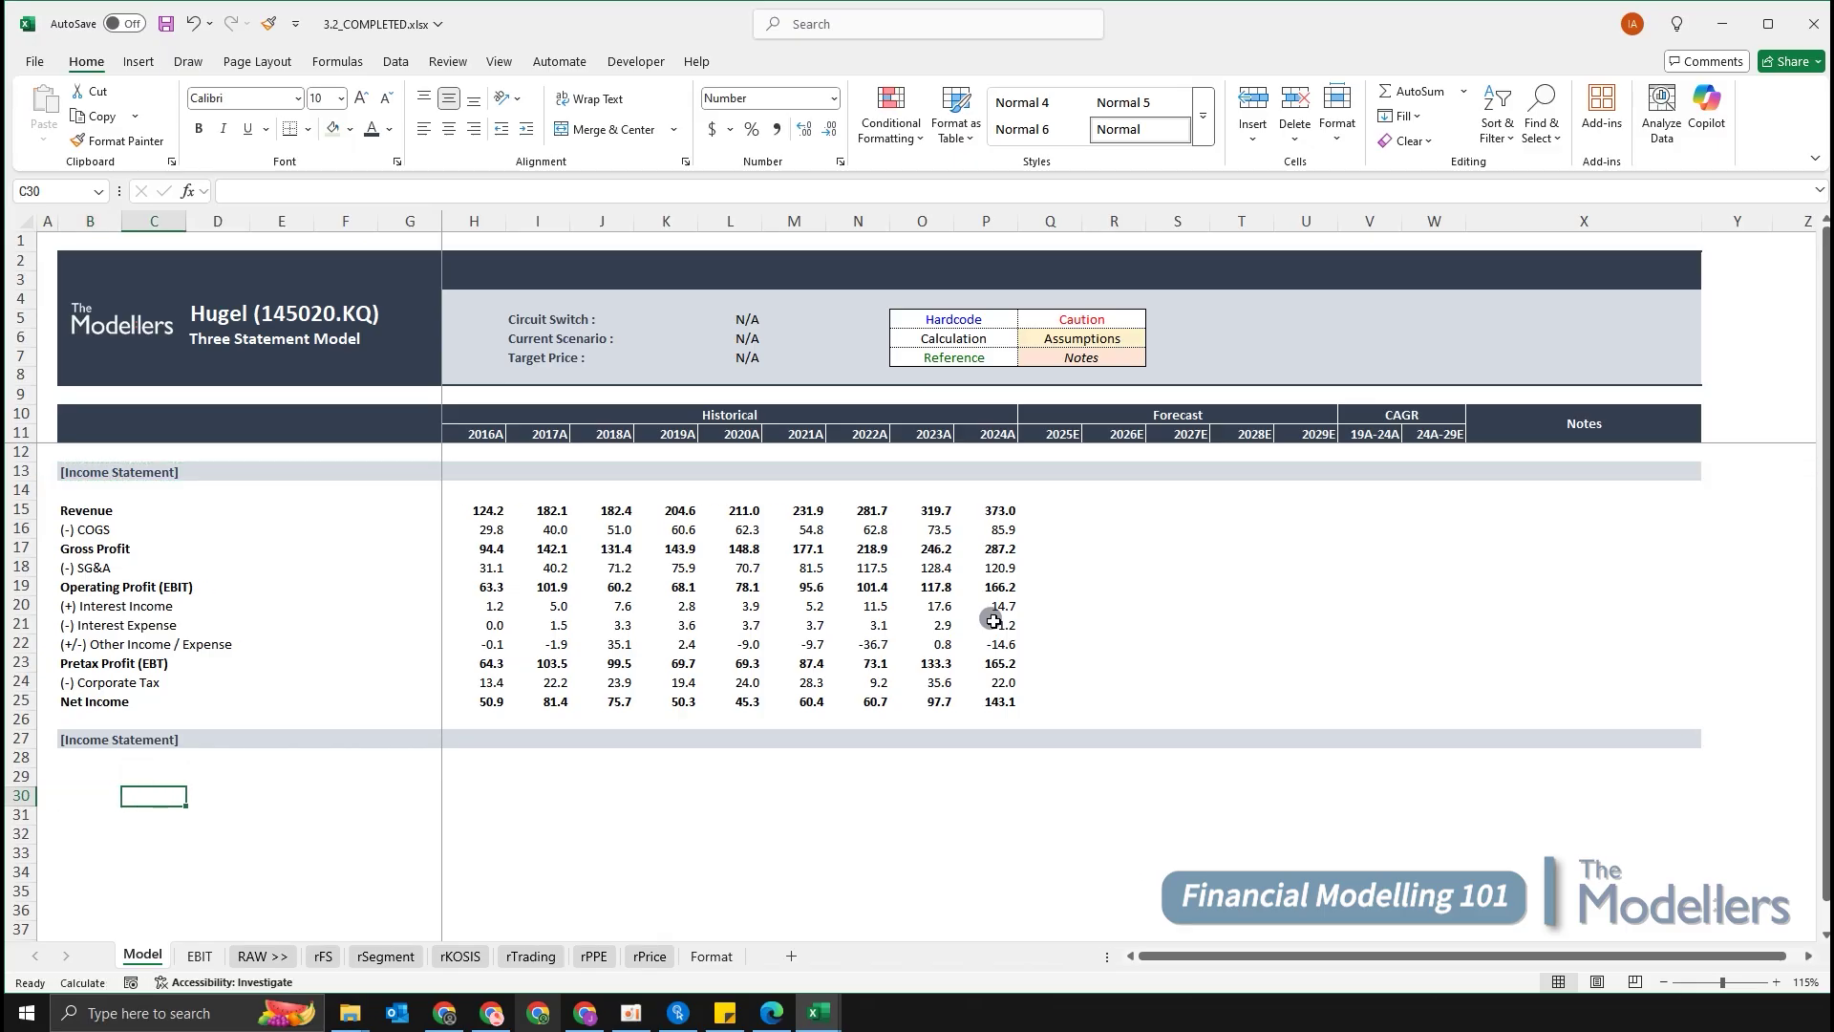
Rename the duplicated section header in B27 to "[Balance Sheet]".
key("Left")
key("Left")
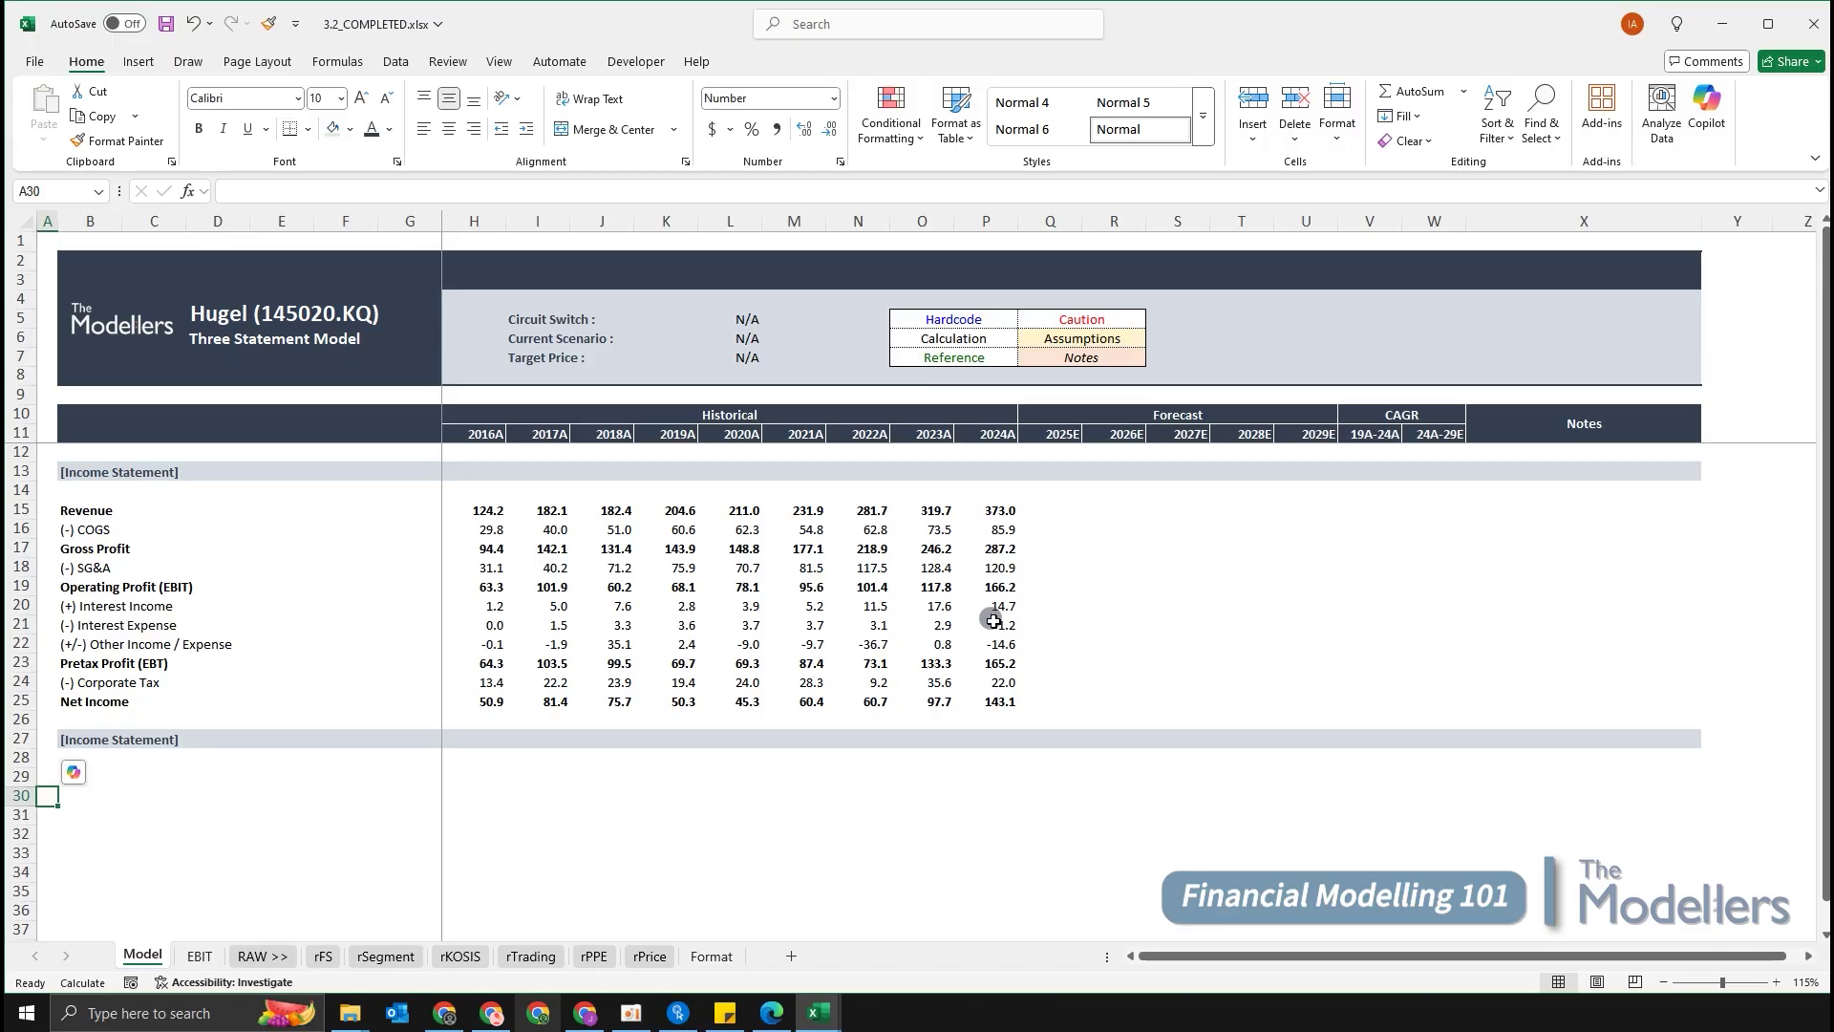
key("Up")
key("Up")
key("Up")
key("Right")
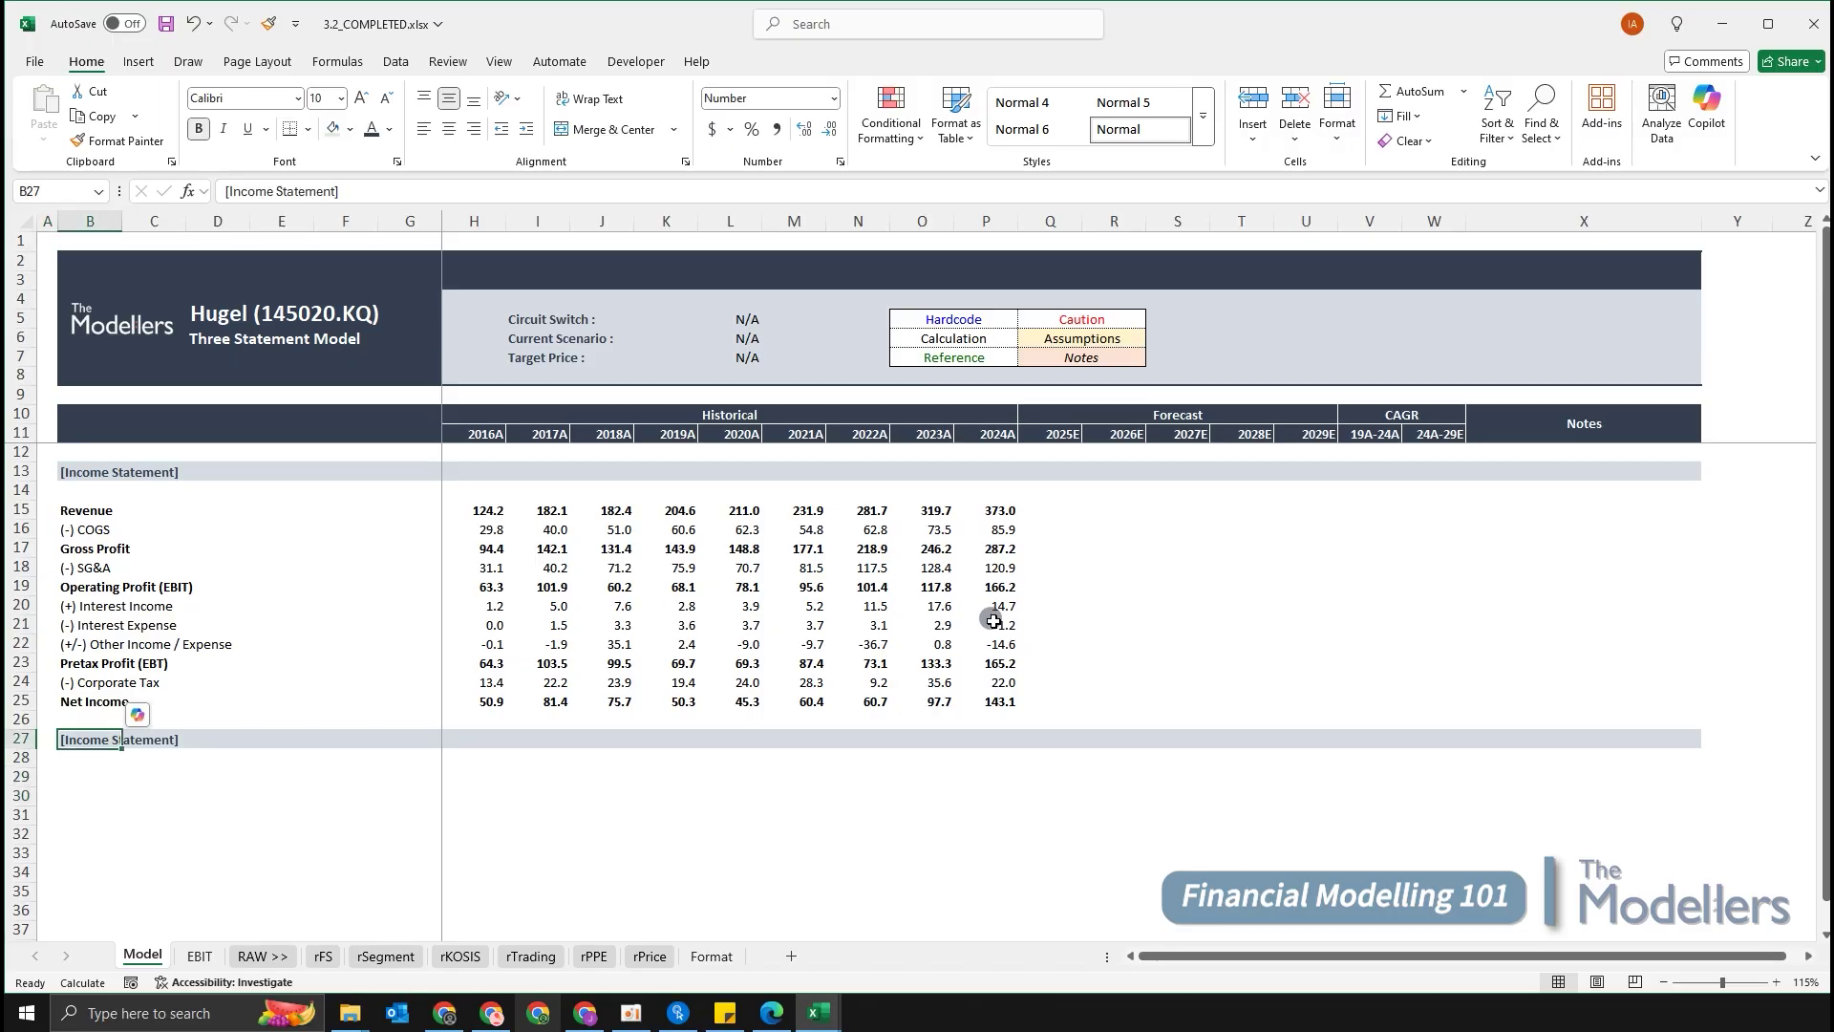
type("[")
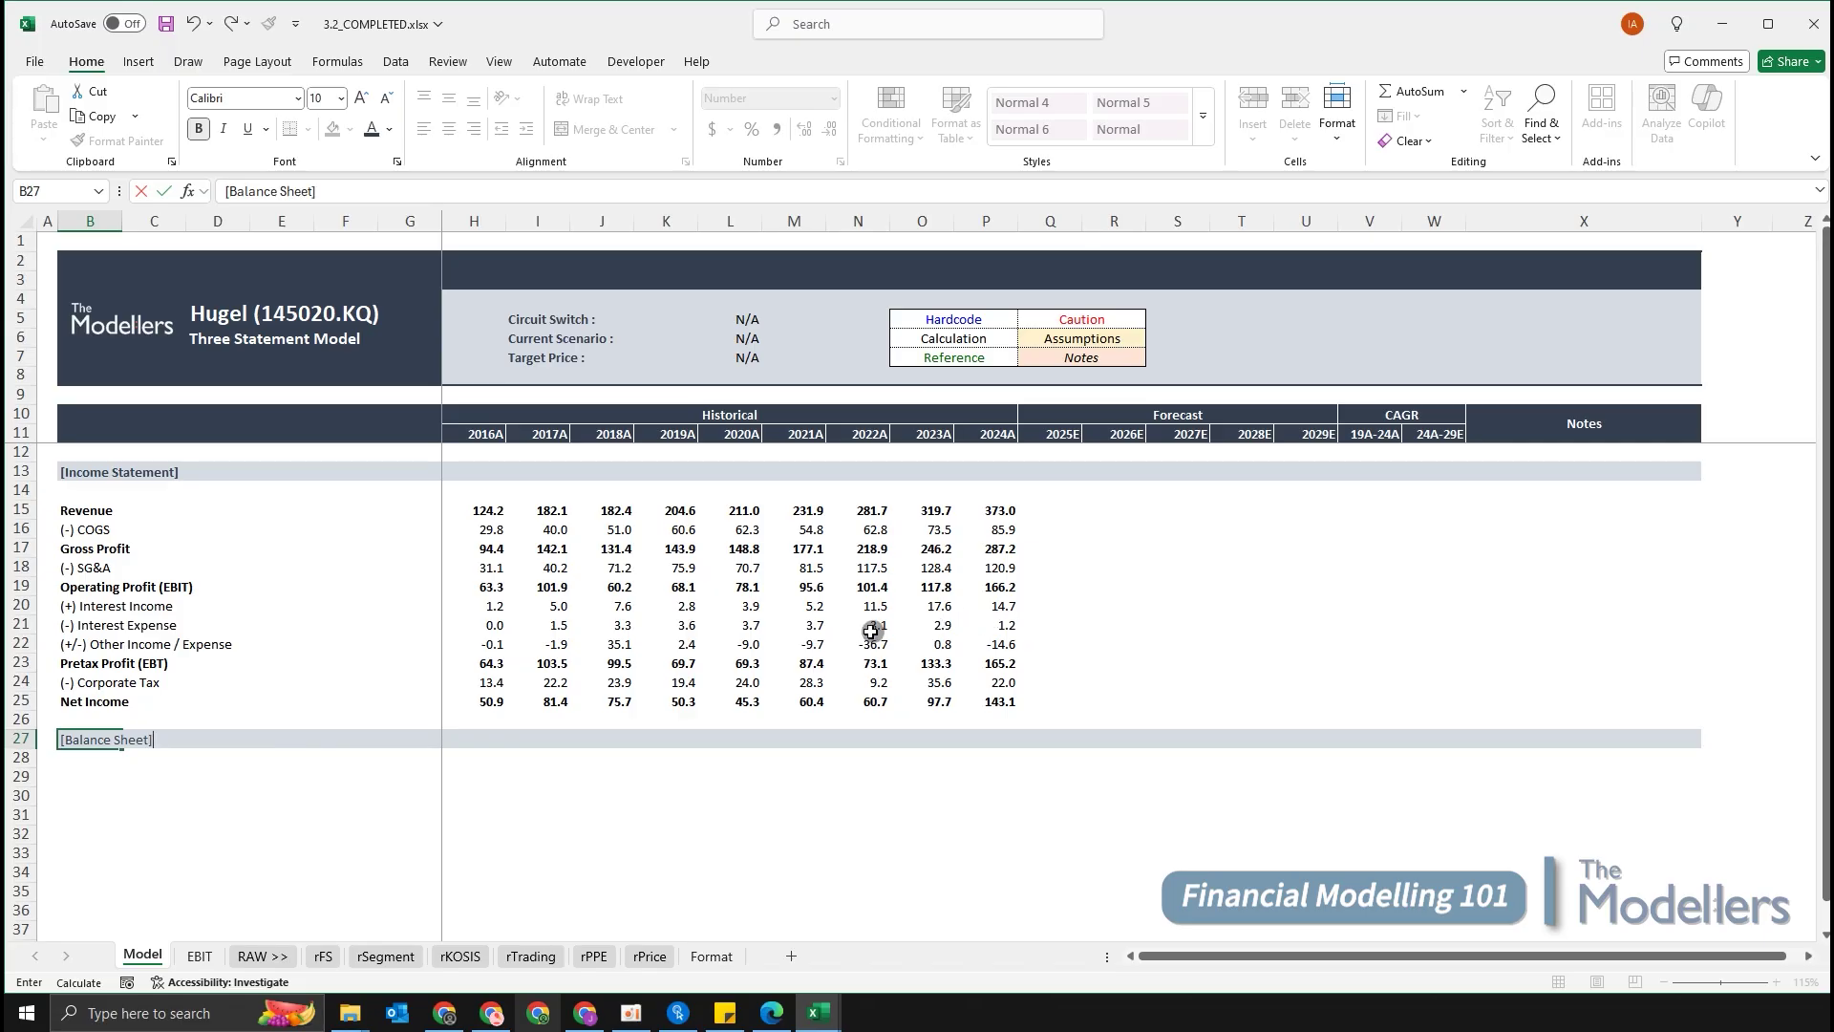
key("Return")
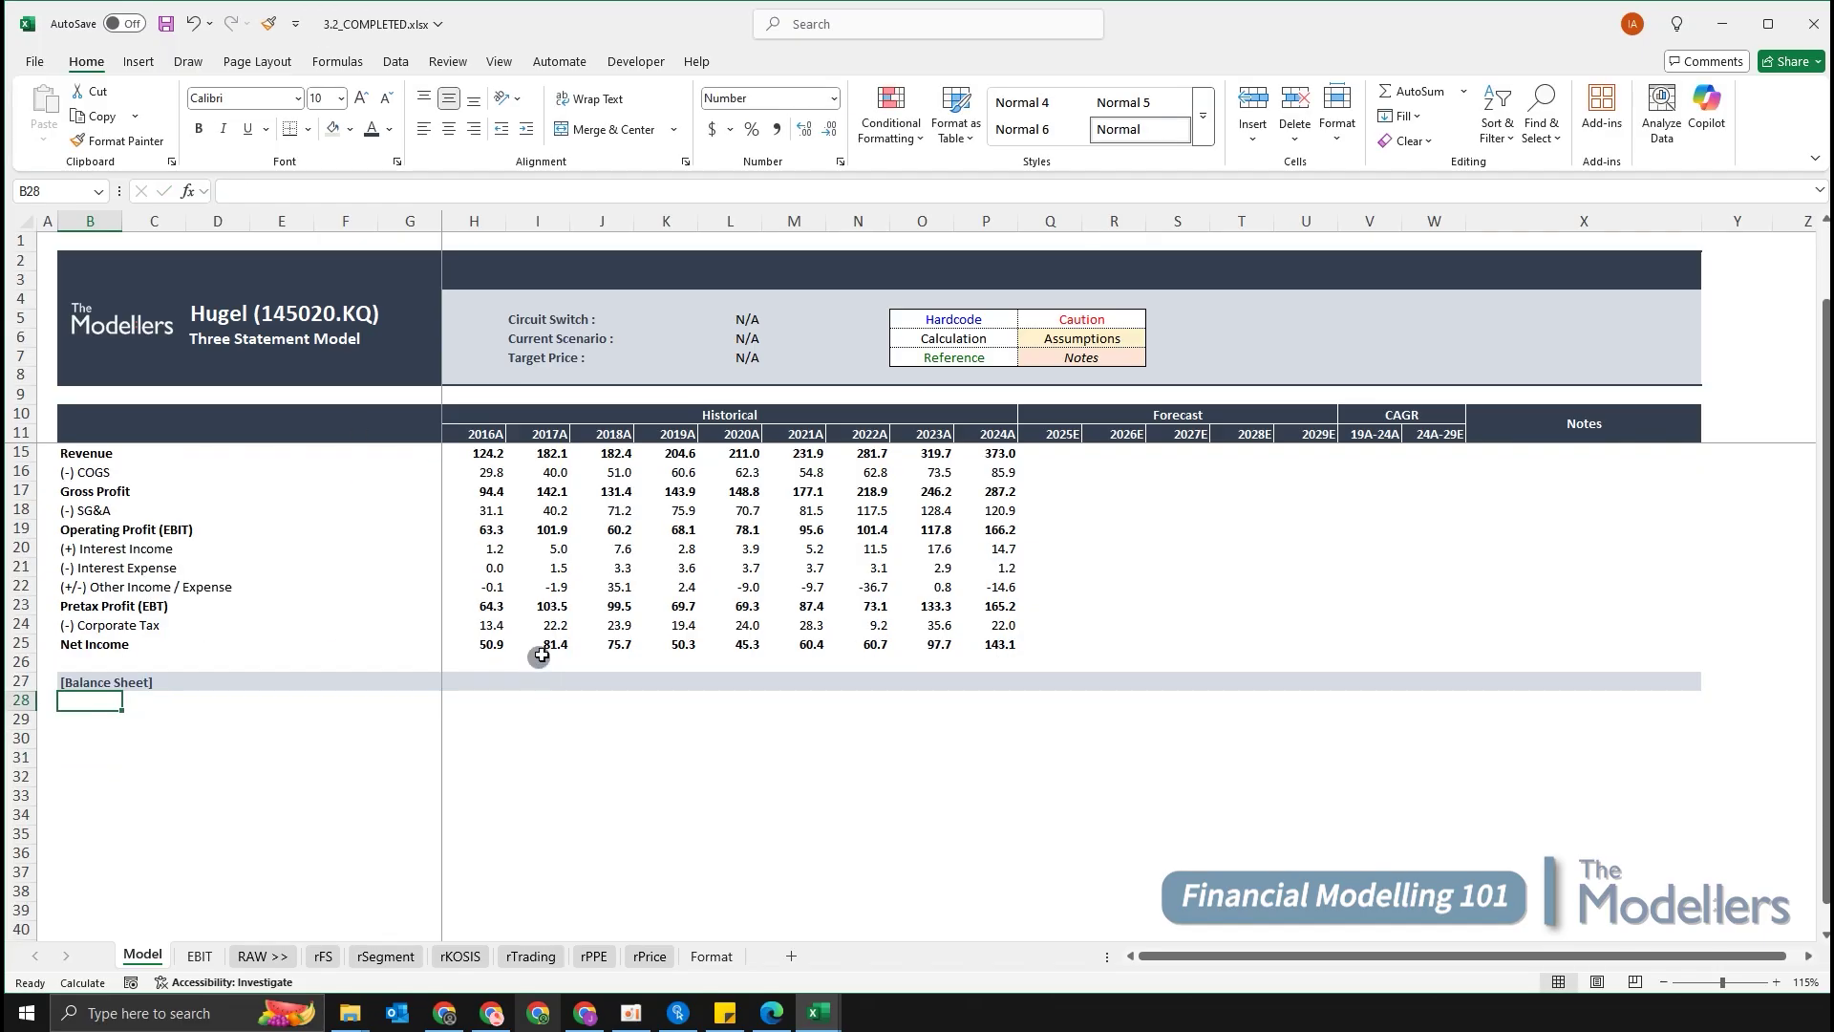
Go to the rFS sheet and examine the asset and liability headings in the consolidated balance sheet.
scroll(535, 643, "down", 4)
scroll(373, 631, "down", 1)
scroll(392, 612, "up", 1)
scroll(411, 617, "down", 1, "ctrl")
scroll(425, 631, "up", 1)
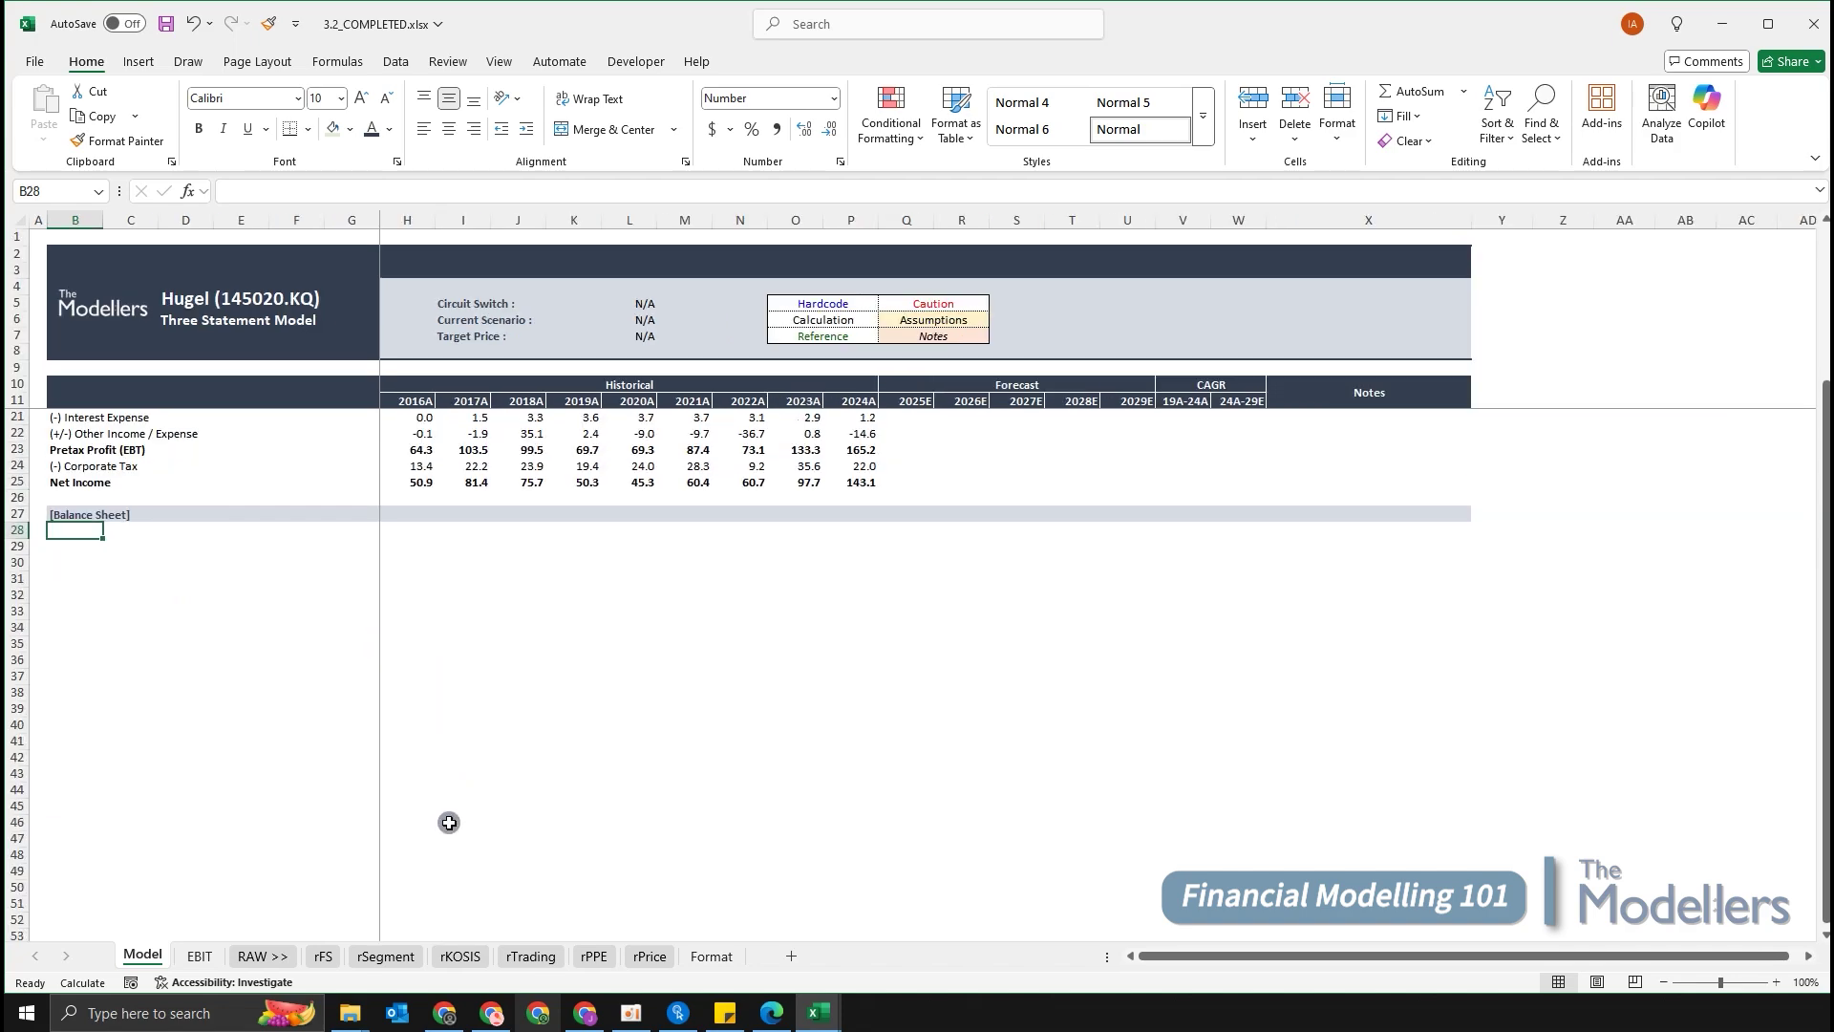
left_click(317, 958)
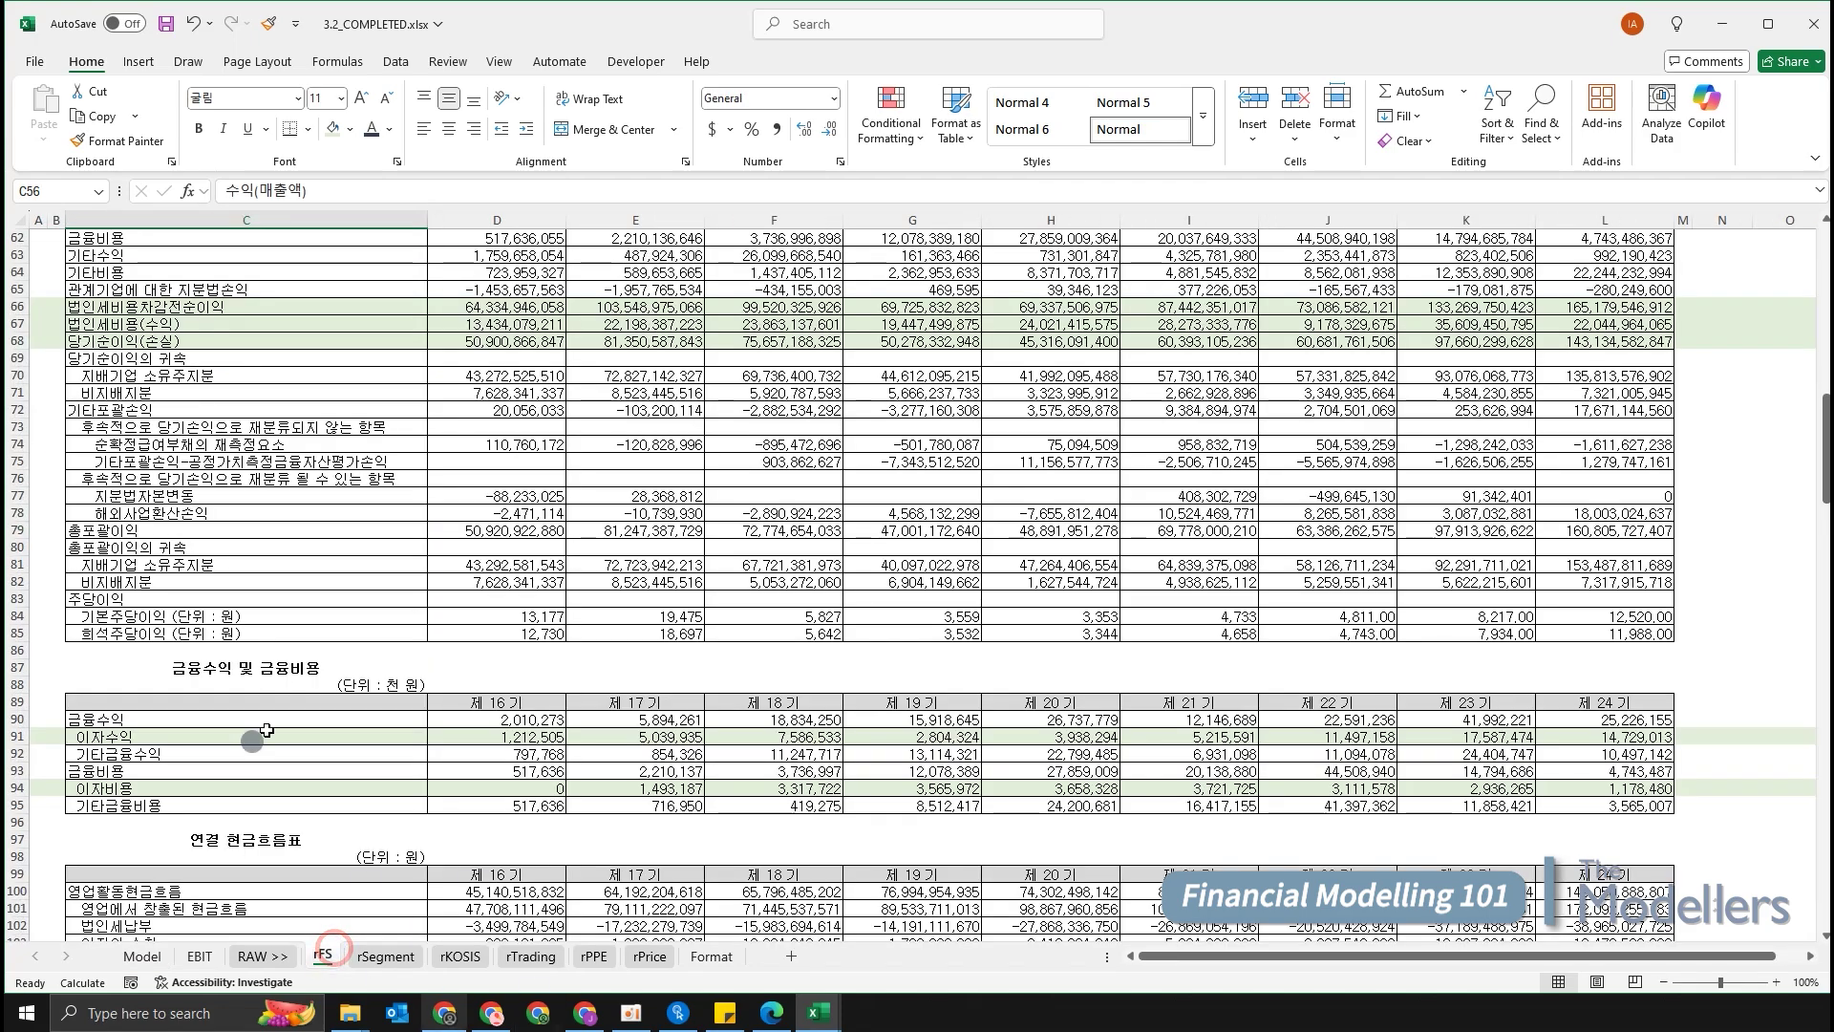
scroll(642, 726, "up", 4)
scroll(644, 666, "up", 16)
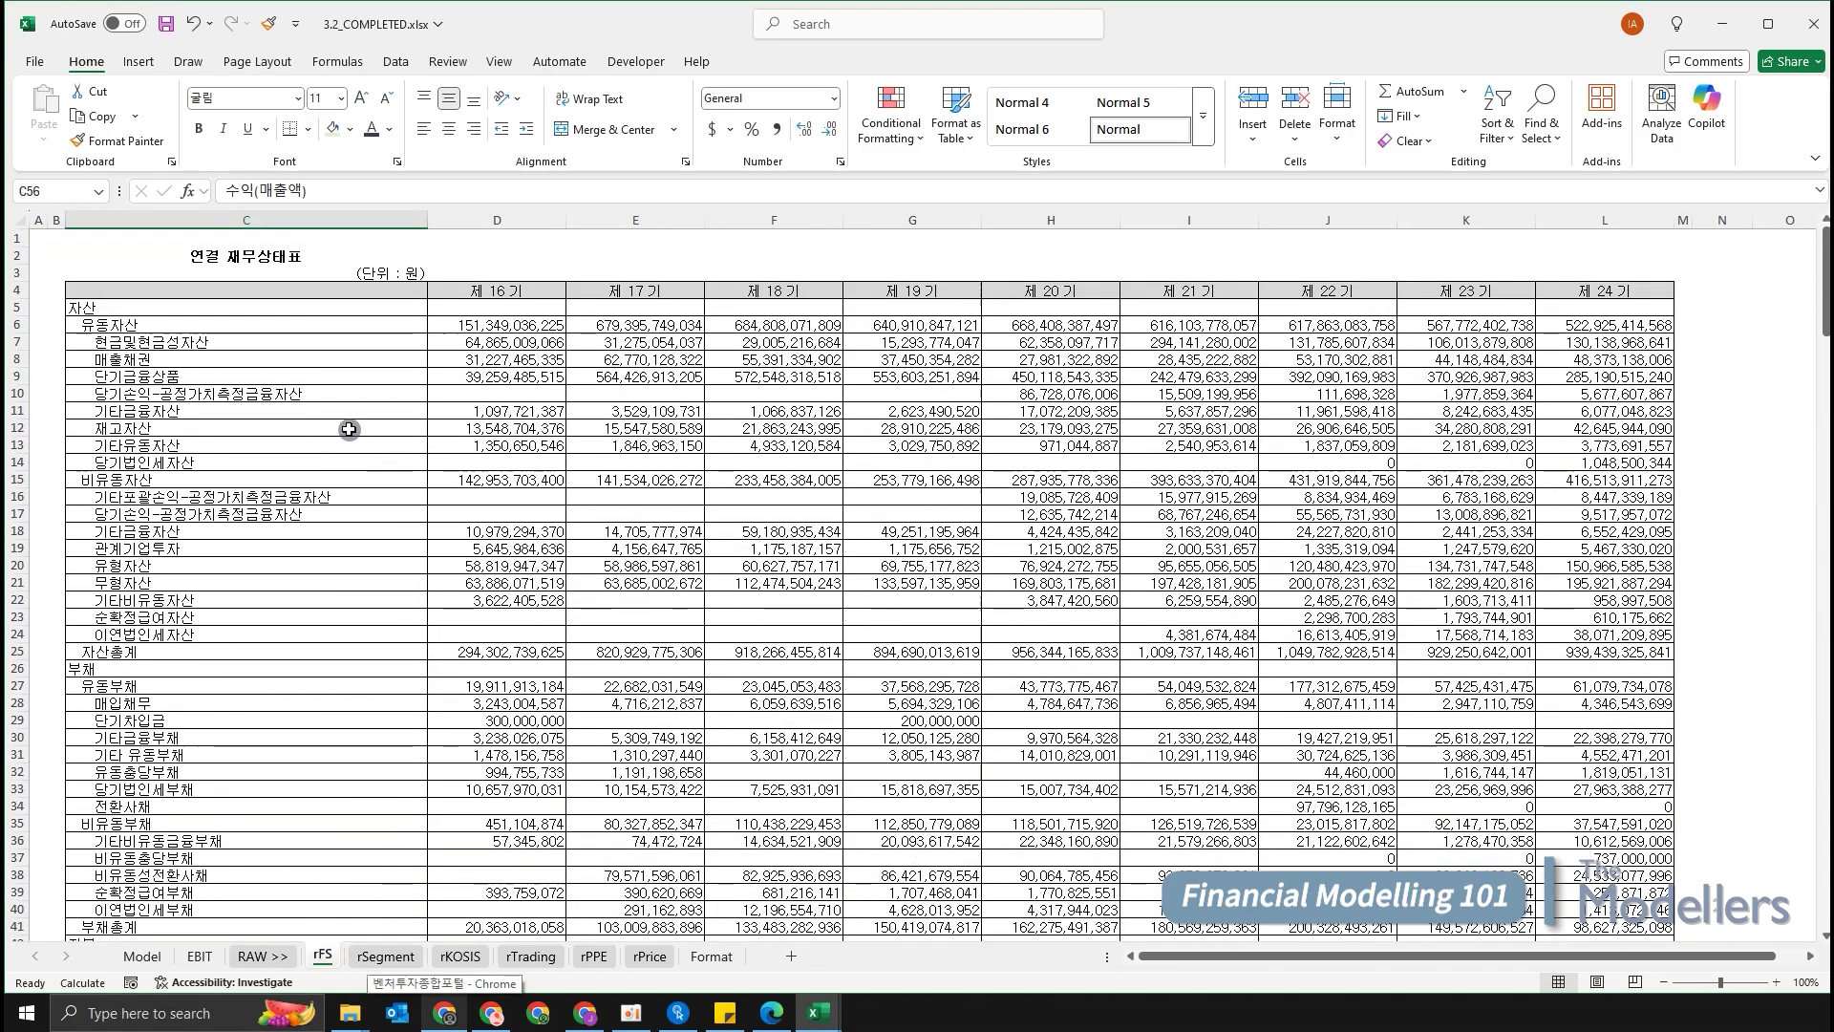
left_click(349, 429)
left_click(296, 341)
left_click(292, 498)
left_click(308, 675)
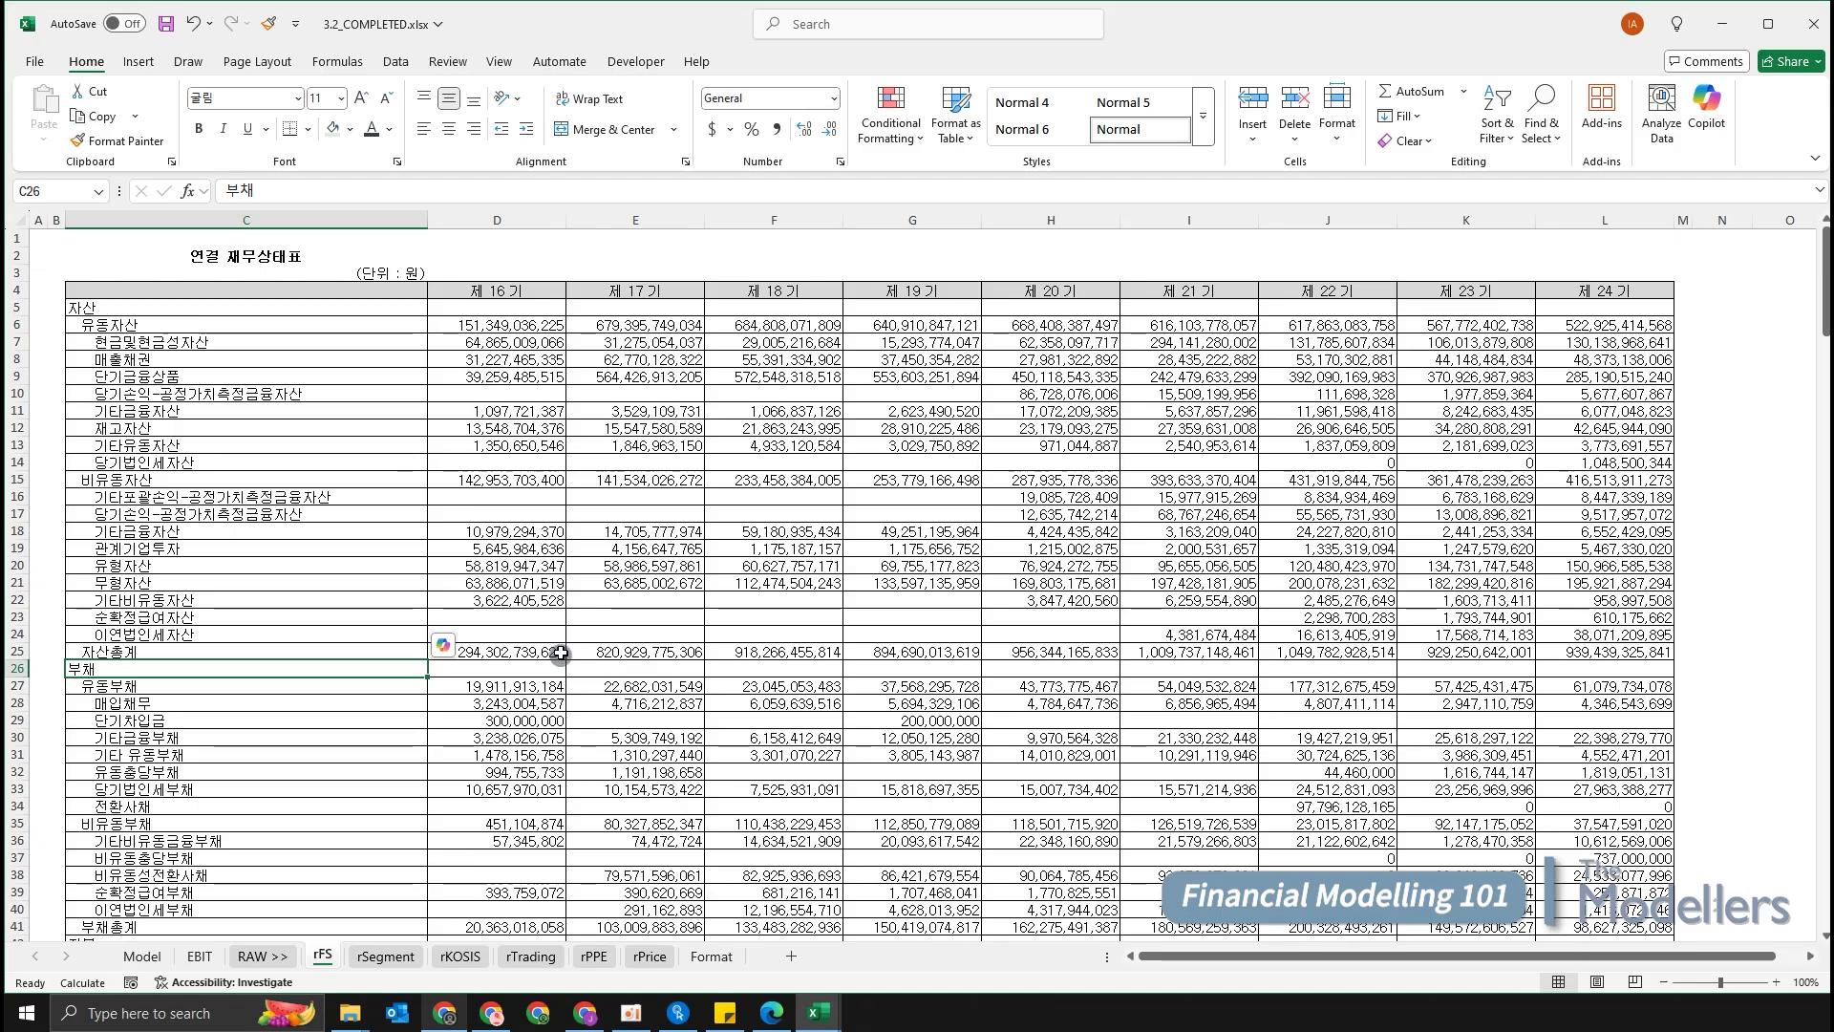
Highlight the entire total assets row (자산총계, row 25) with the lightest green theme fill.
left_click(356, 546)
key("Down")
key("Down")
key("Down")
key("Down")
key("Down")
key("Down")
key("shift+space")
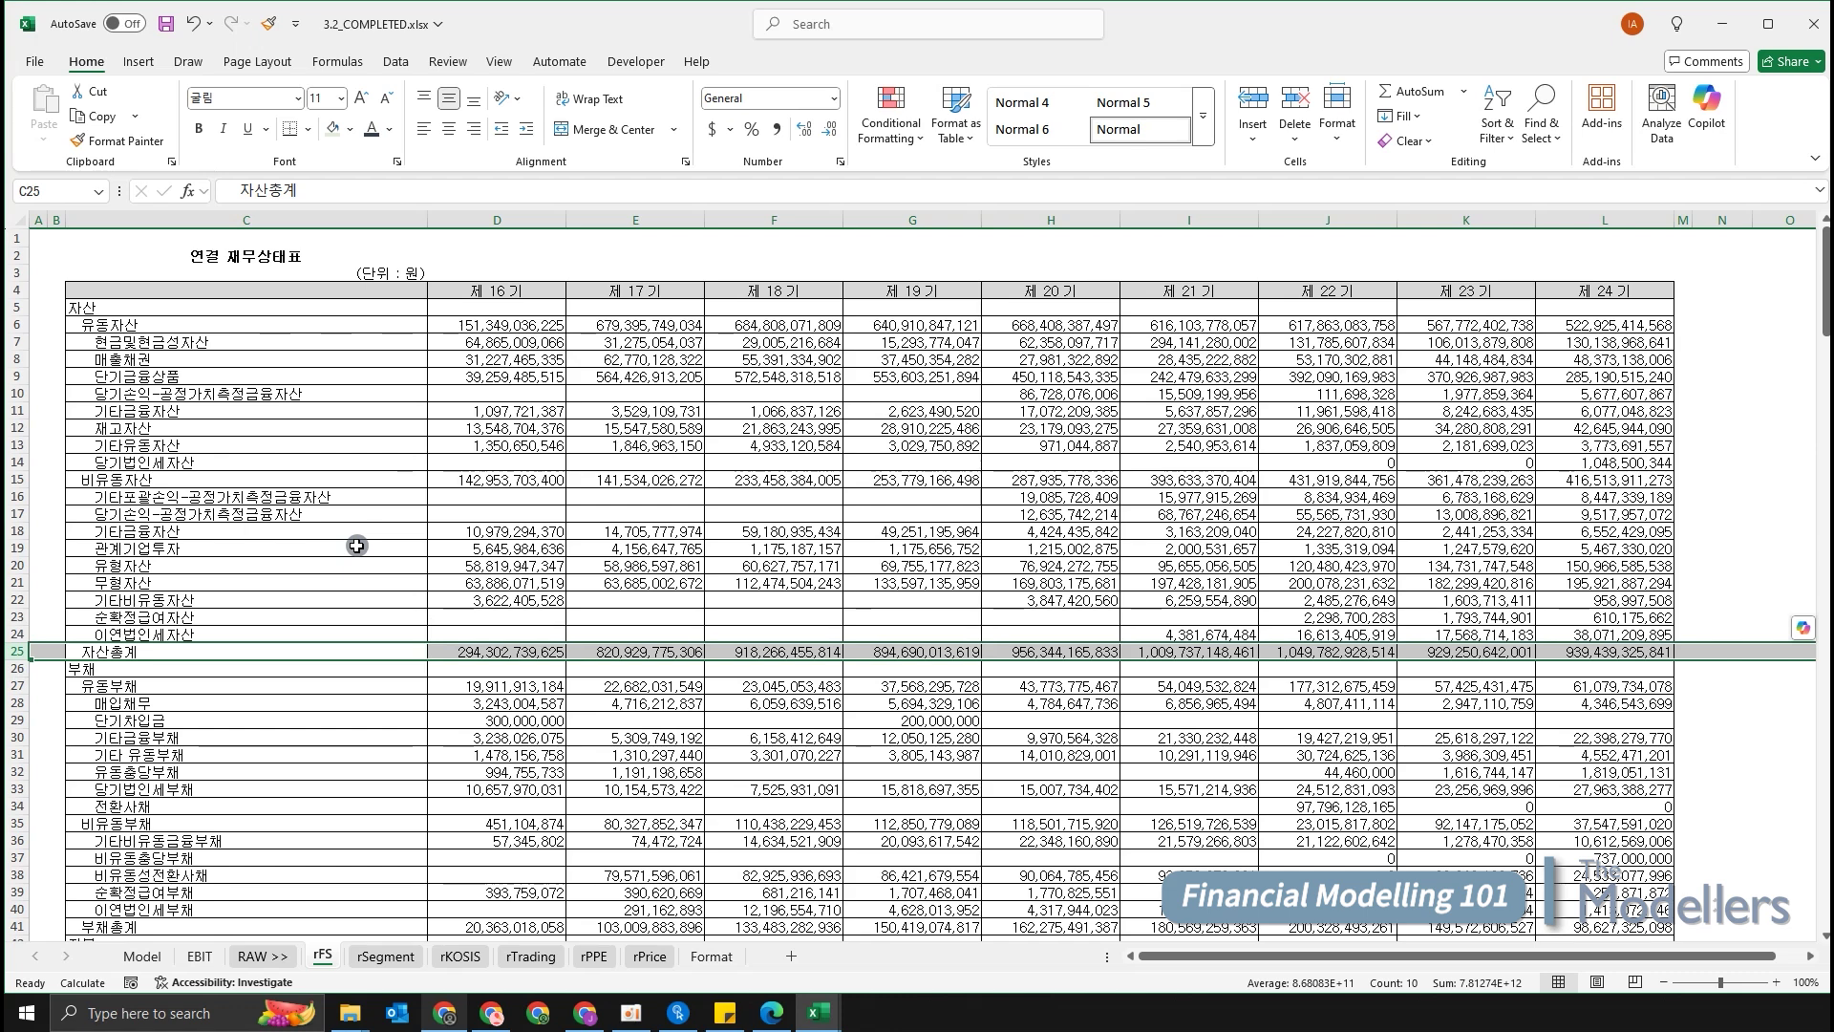
key("alt")
key("h")
key("h")
key("Down")
key("Down")
key("Up")
key("Left")
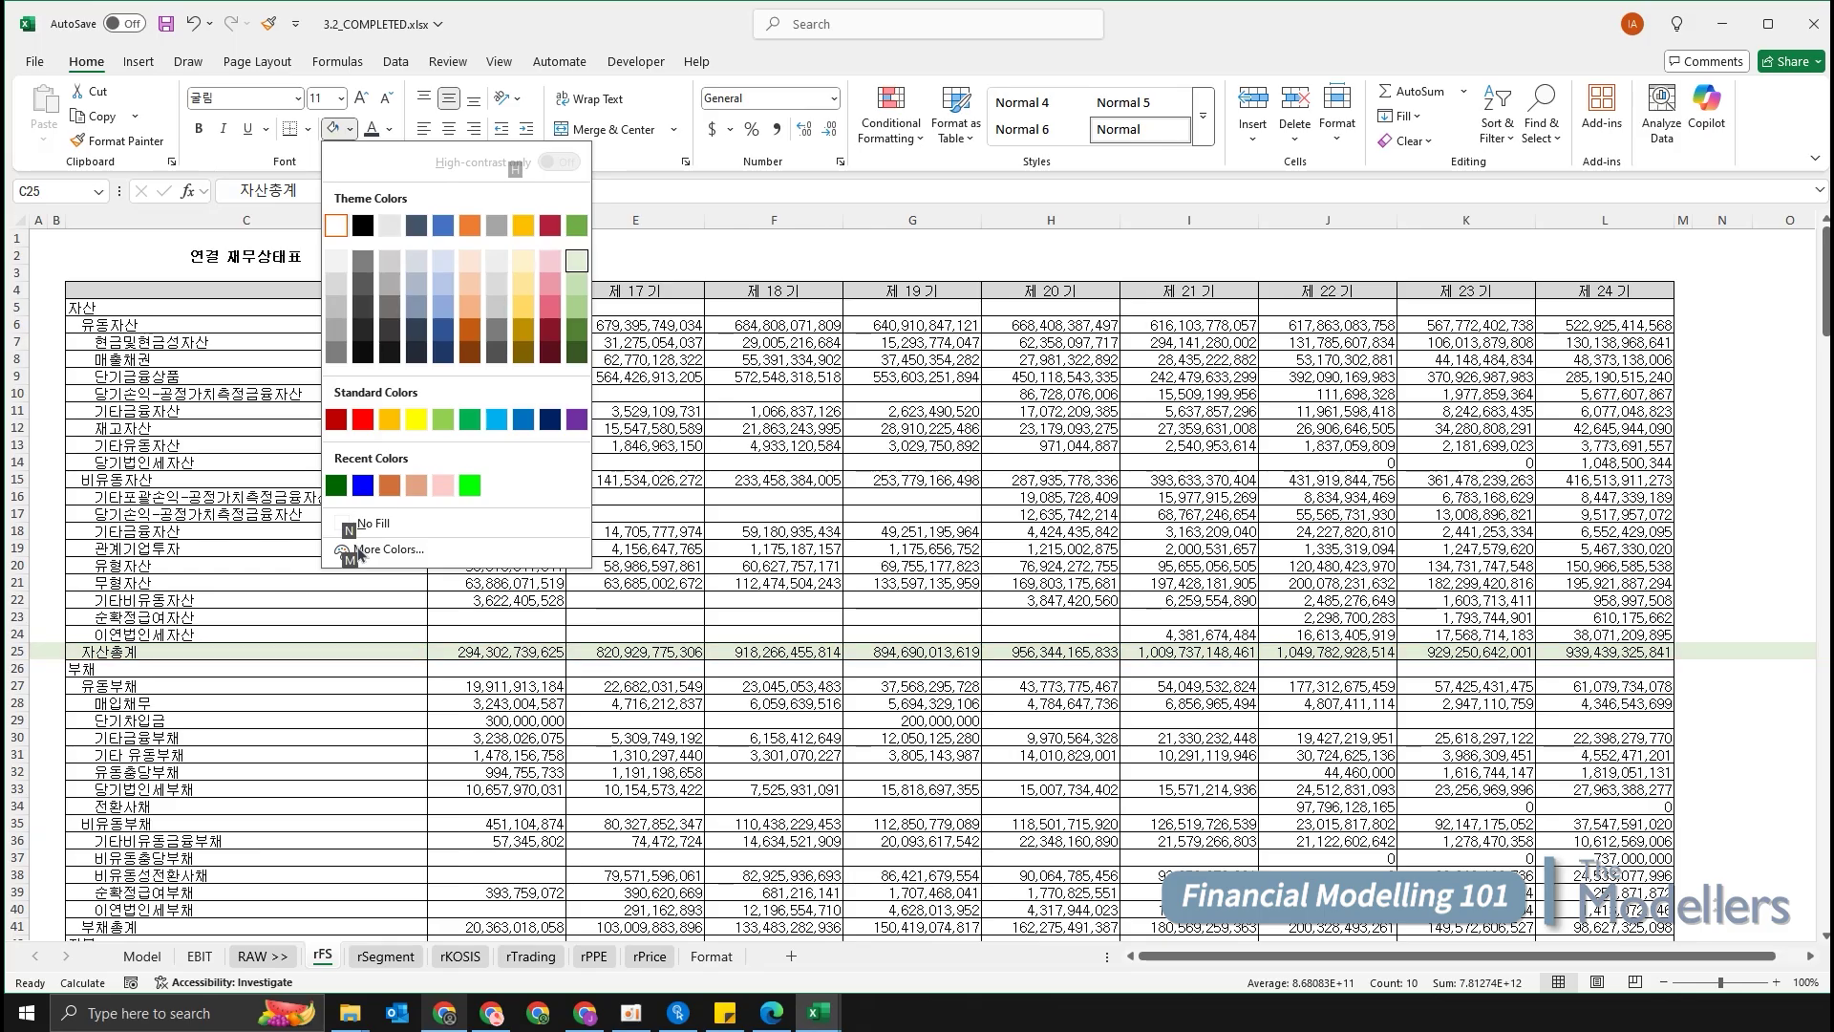
key("Return")
Apply the same light green fill to the total liabilities row (부채총계, row 41) and total equity row (자본총계, row 50).
key("Down")
key("Down")
key("Down")
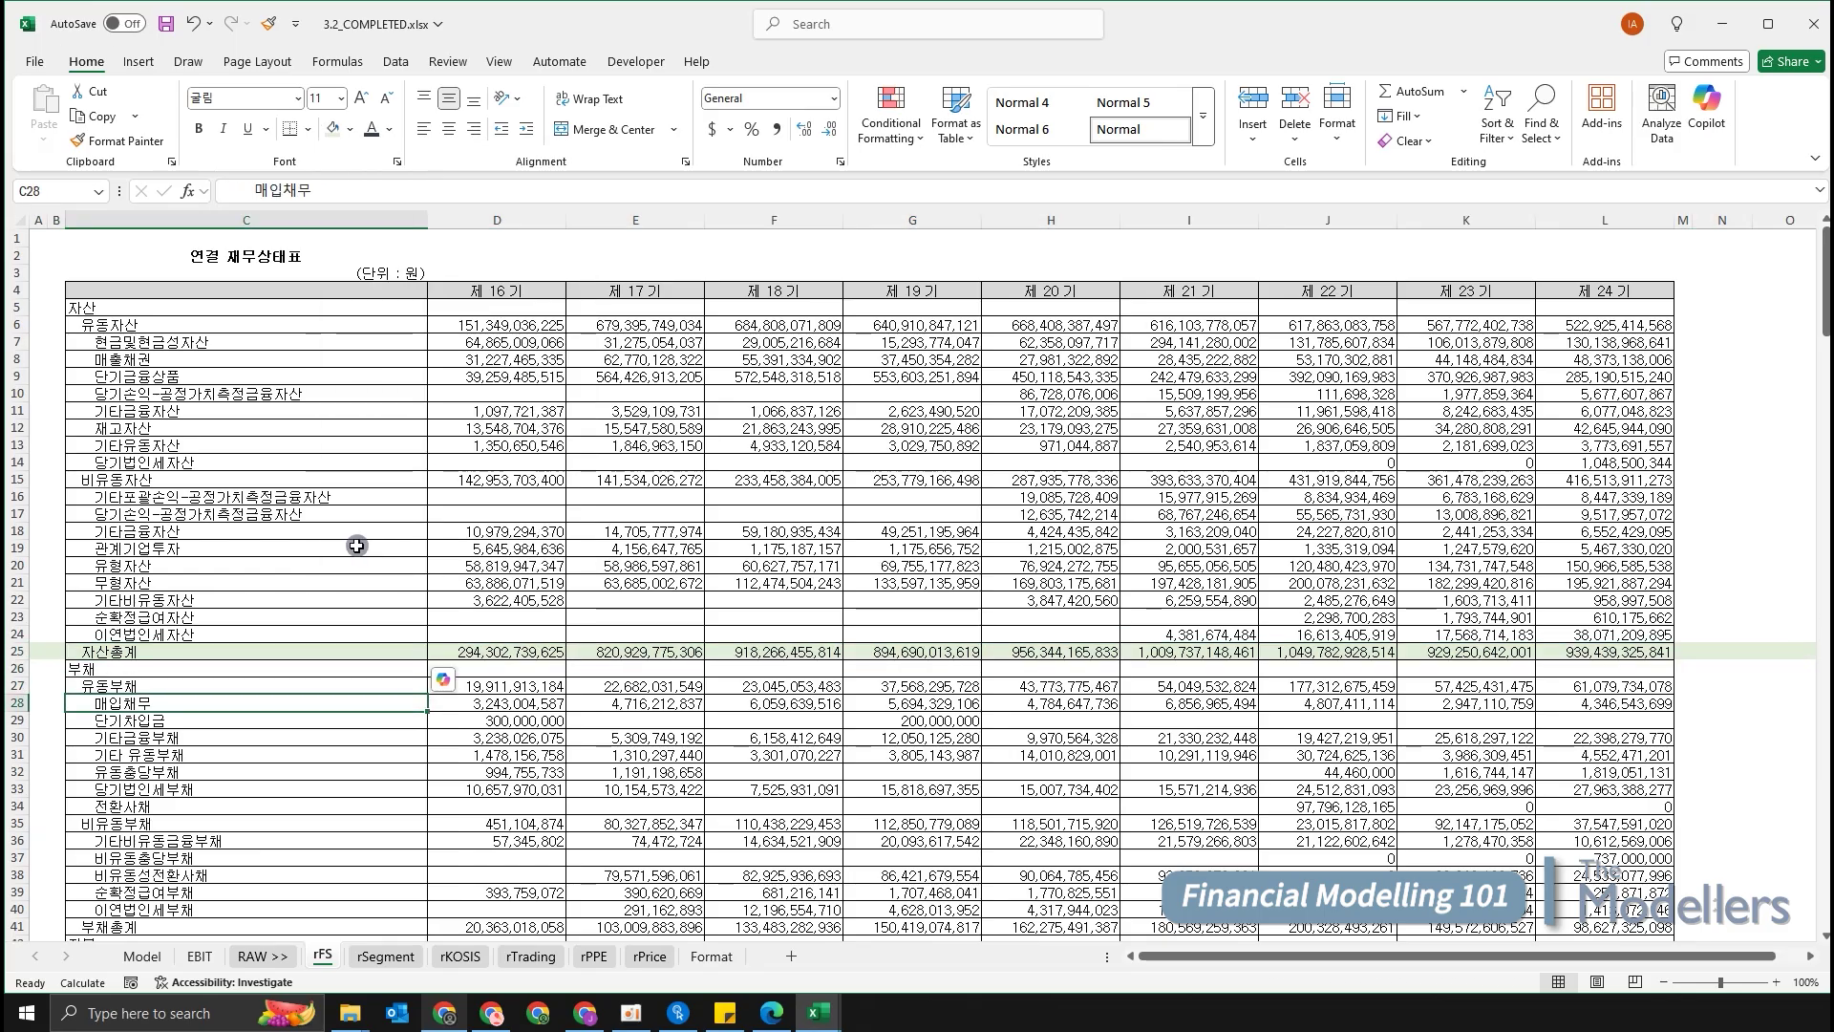
scroll(356, 546, "down", 2)
scroll(355, 532, "down", 1)
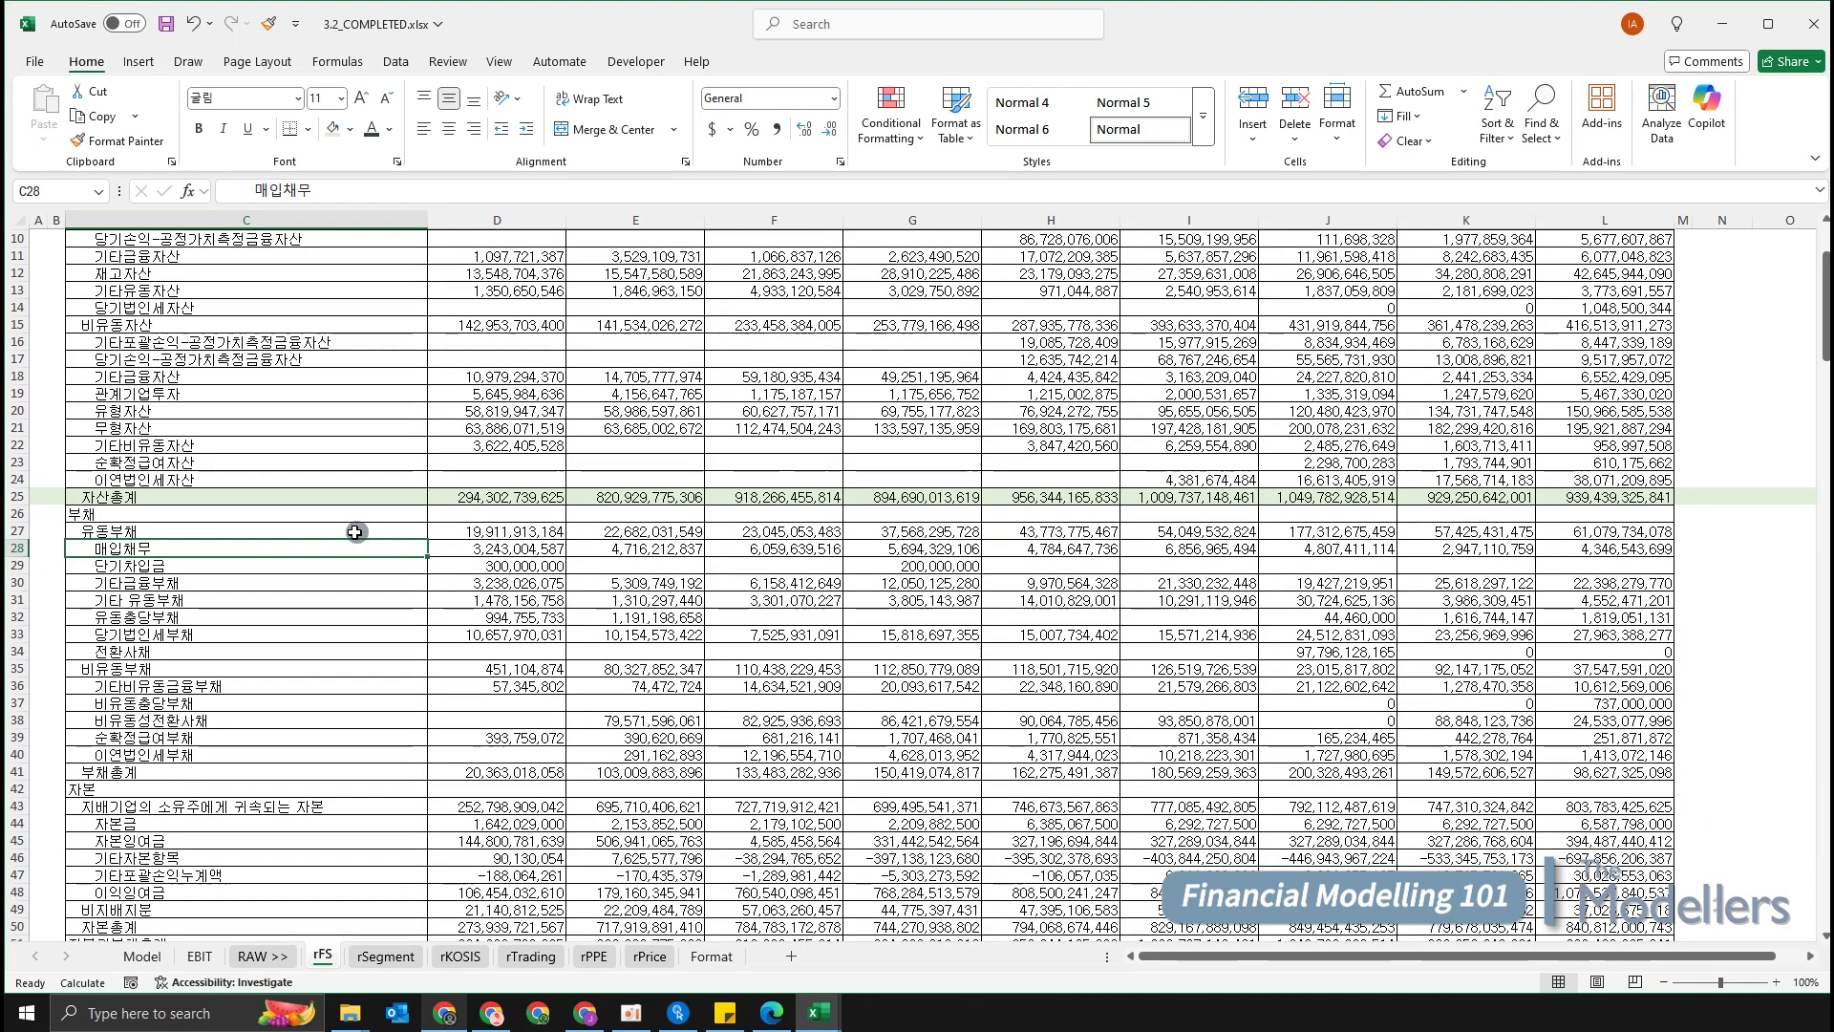
left_click(207, 769)
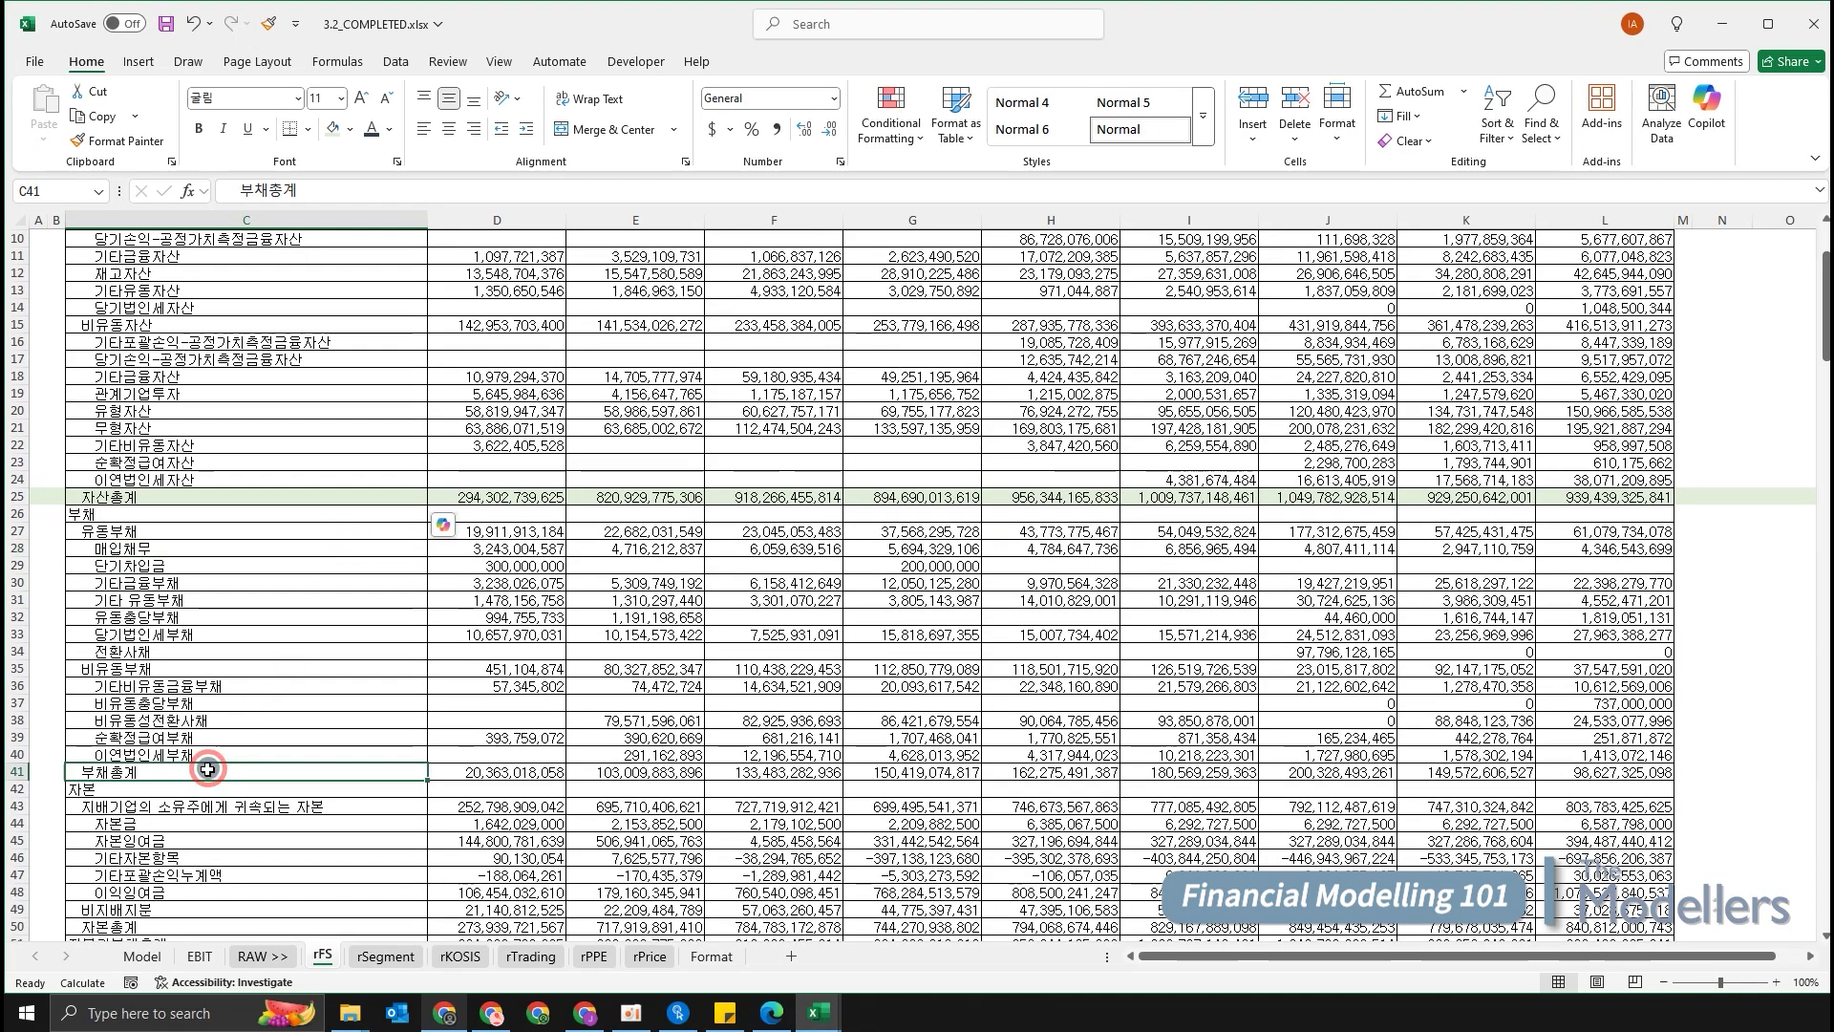
key("shift+space")
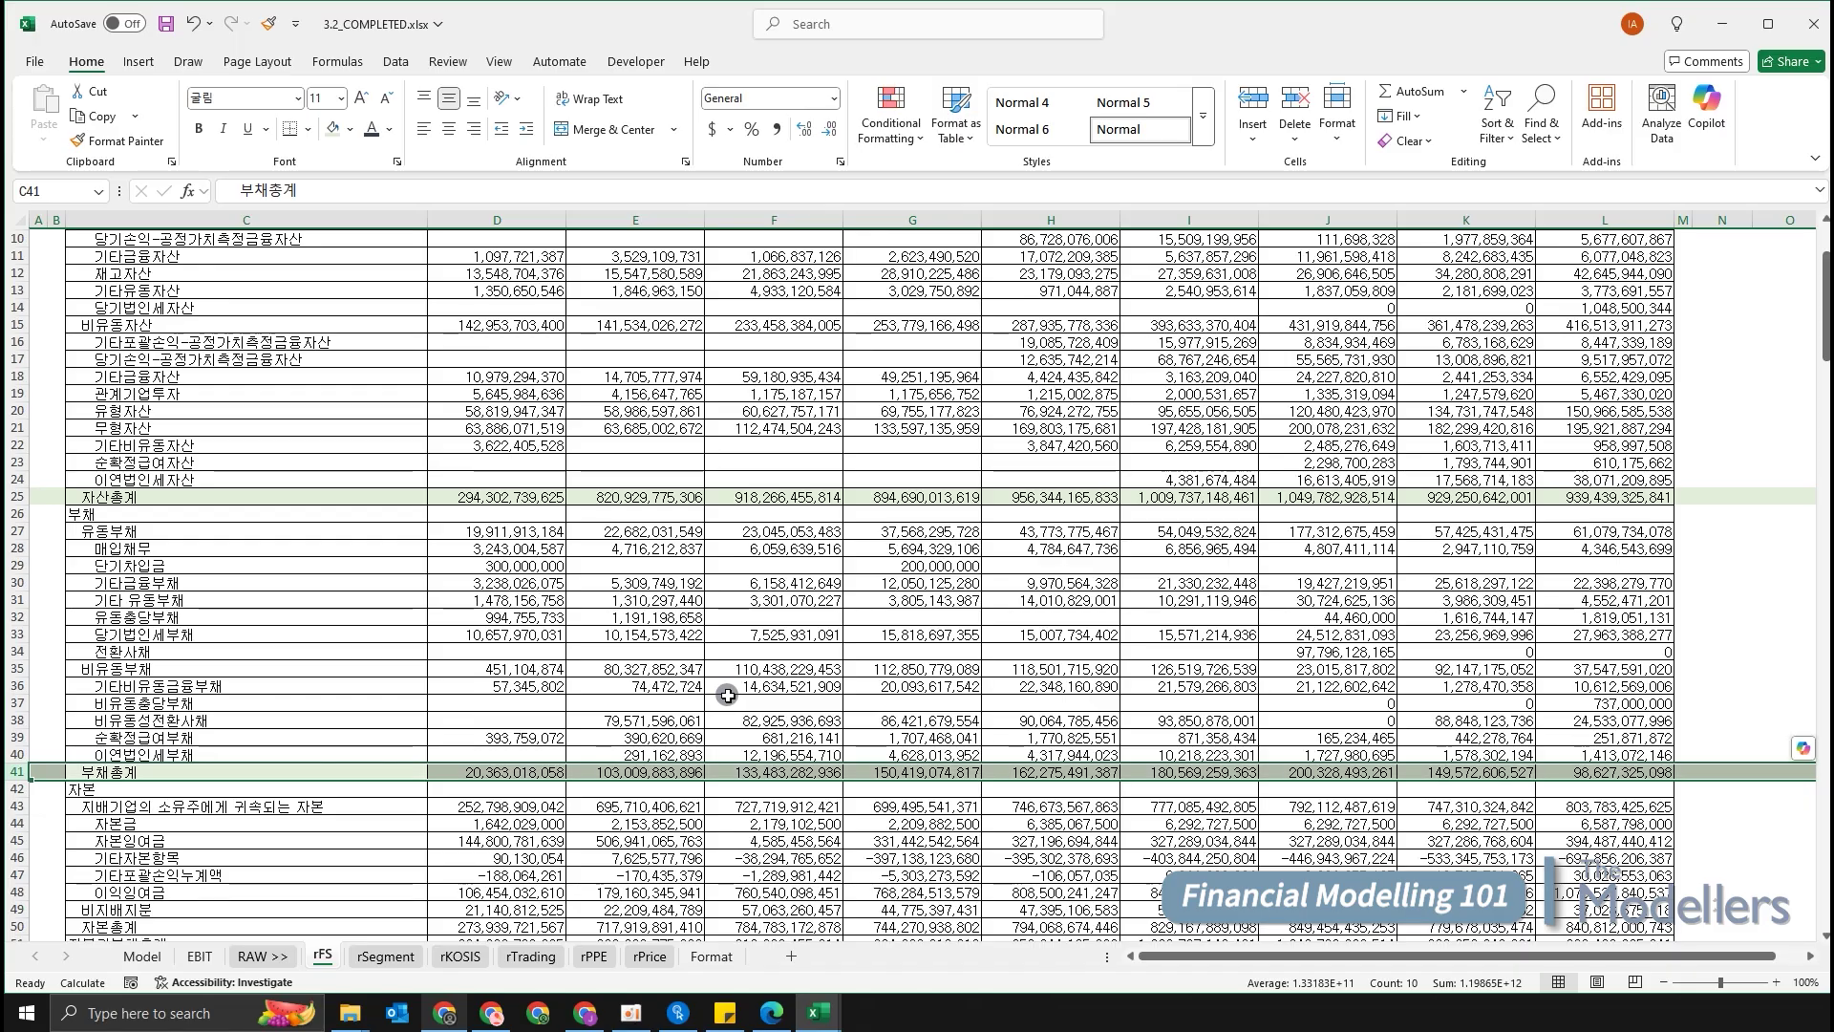
scroll(728, 696, "down", 1)
left_click(262, 867)
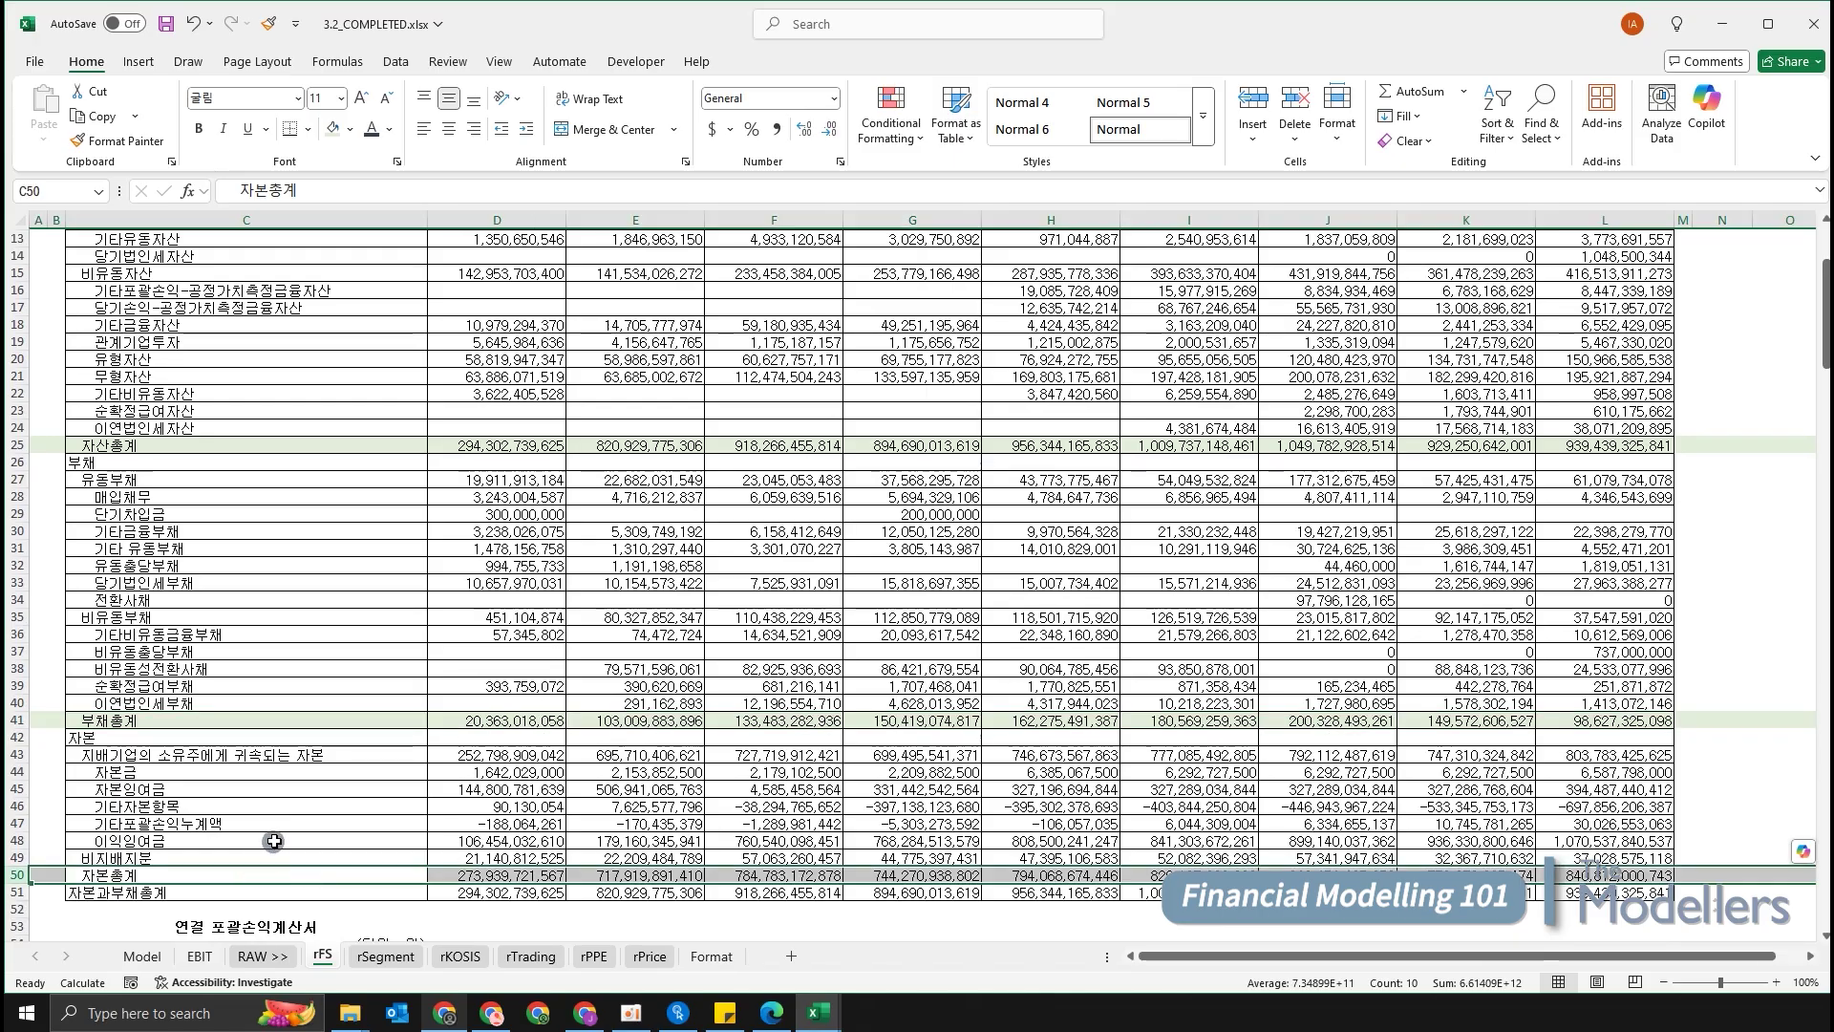
key("shift+space")
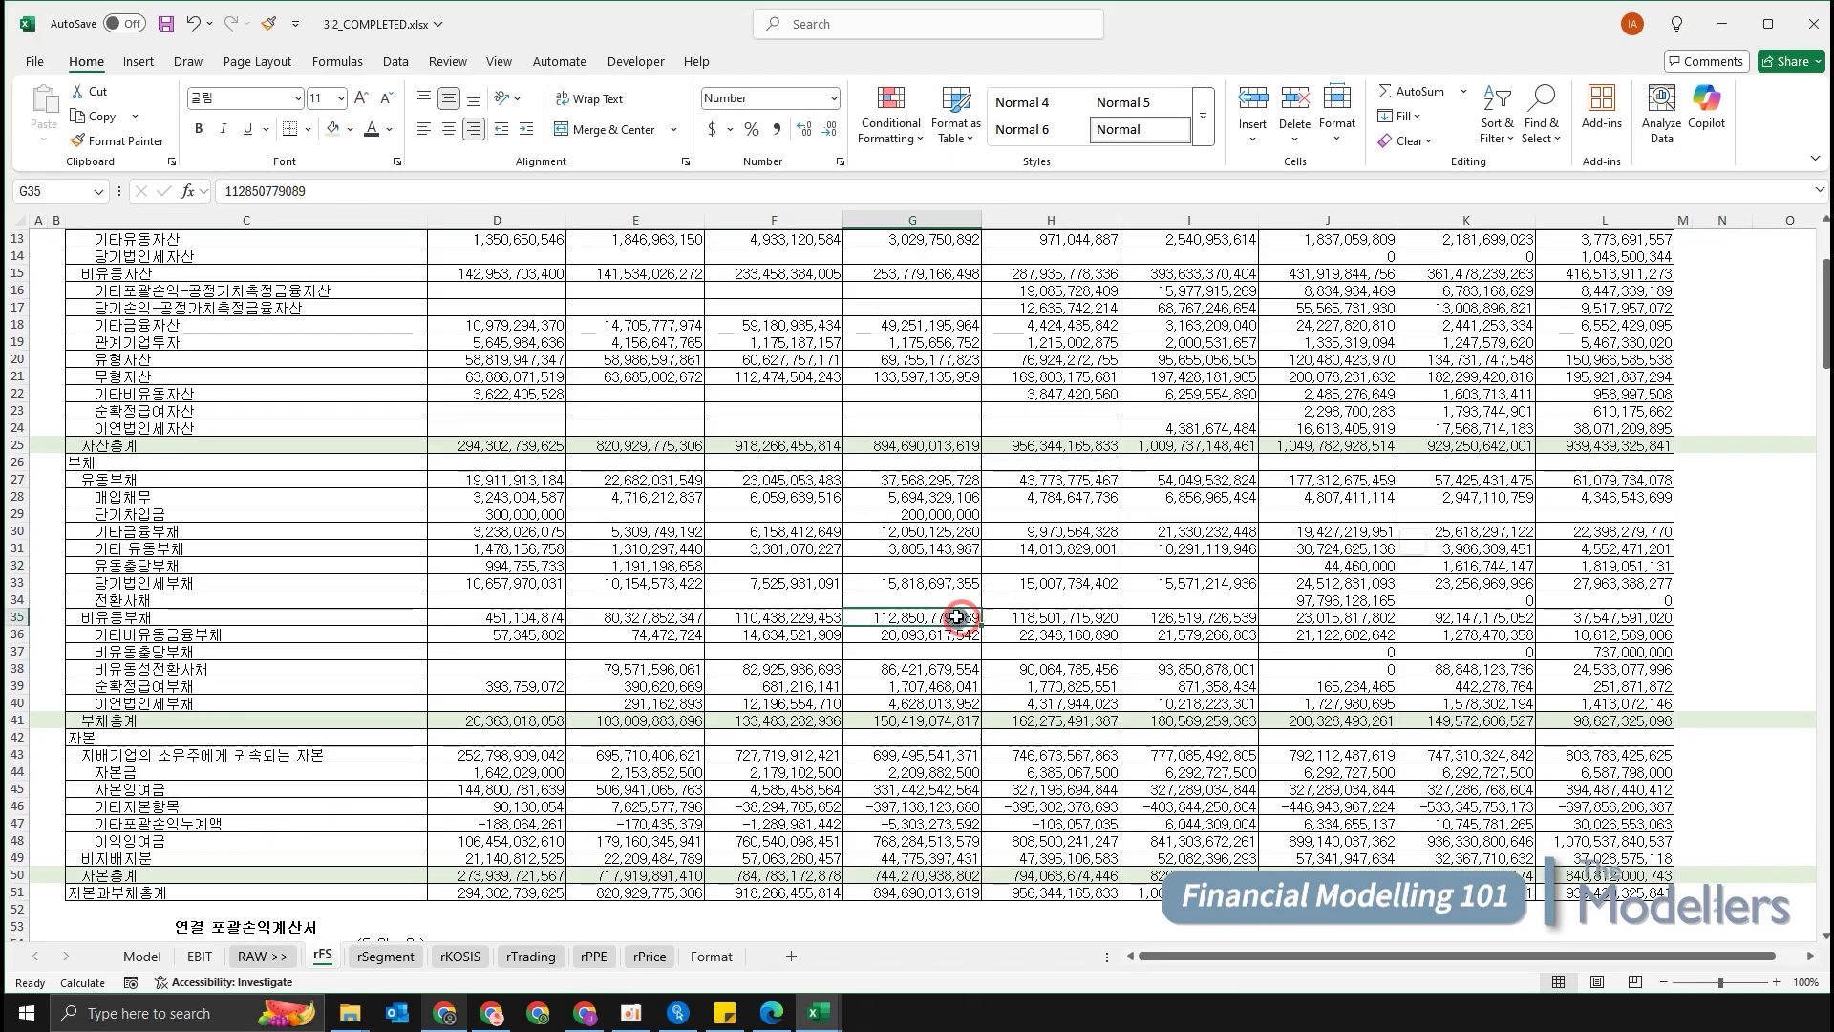
left_click_drag(853, 393, 1270, 669)
mouse_move(1441, 585)
left_mouse_down()
mouse_move(840, 421)
mouse_move(1441, 598)
left_mouse_up()
left_click(898, 531)
left_click_drag(939, 568, 1132, 626)
left_click(492, 582)
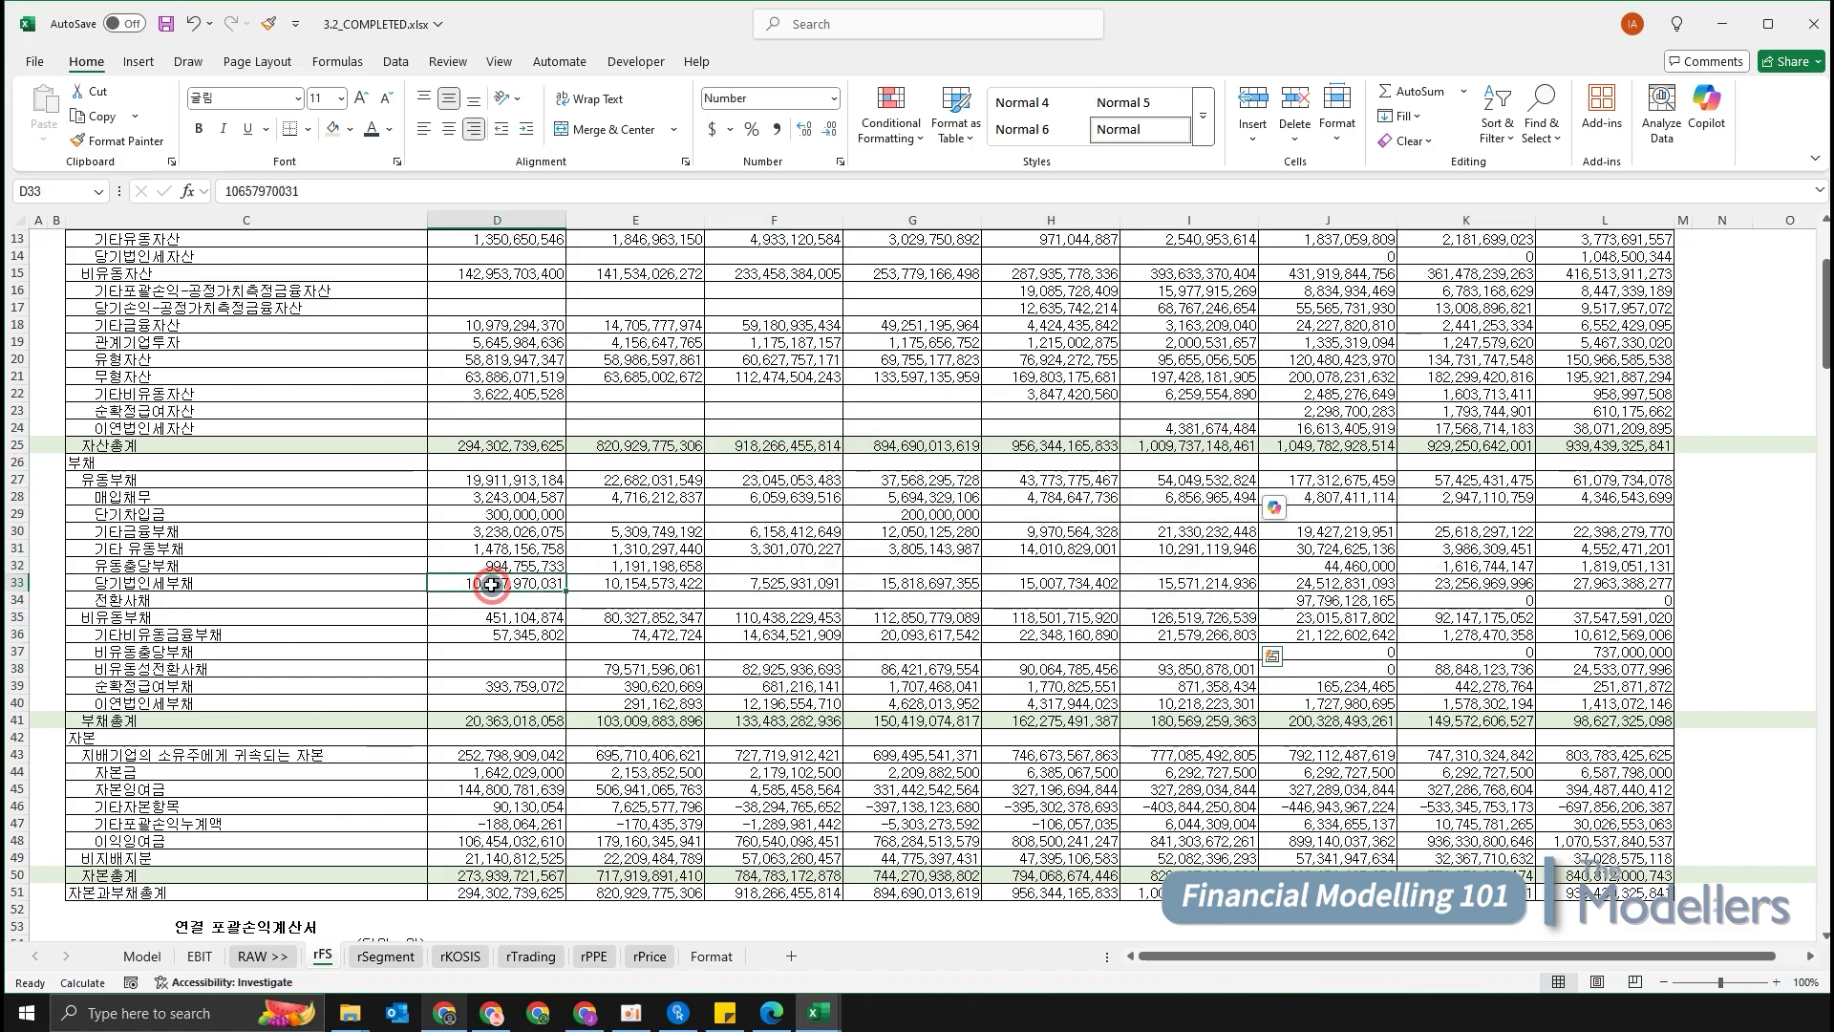
left_click_drag(325, 444, 668, 636)
left_click(1099, 600)
scroll(529, 514, "up", 4)
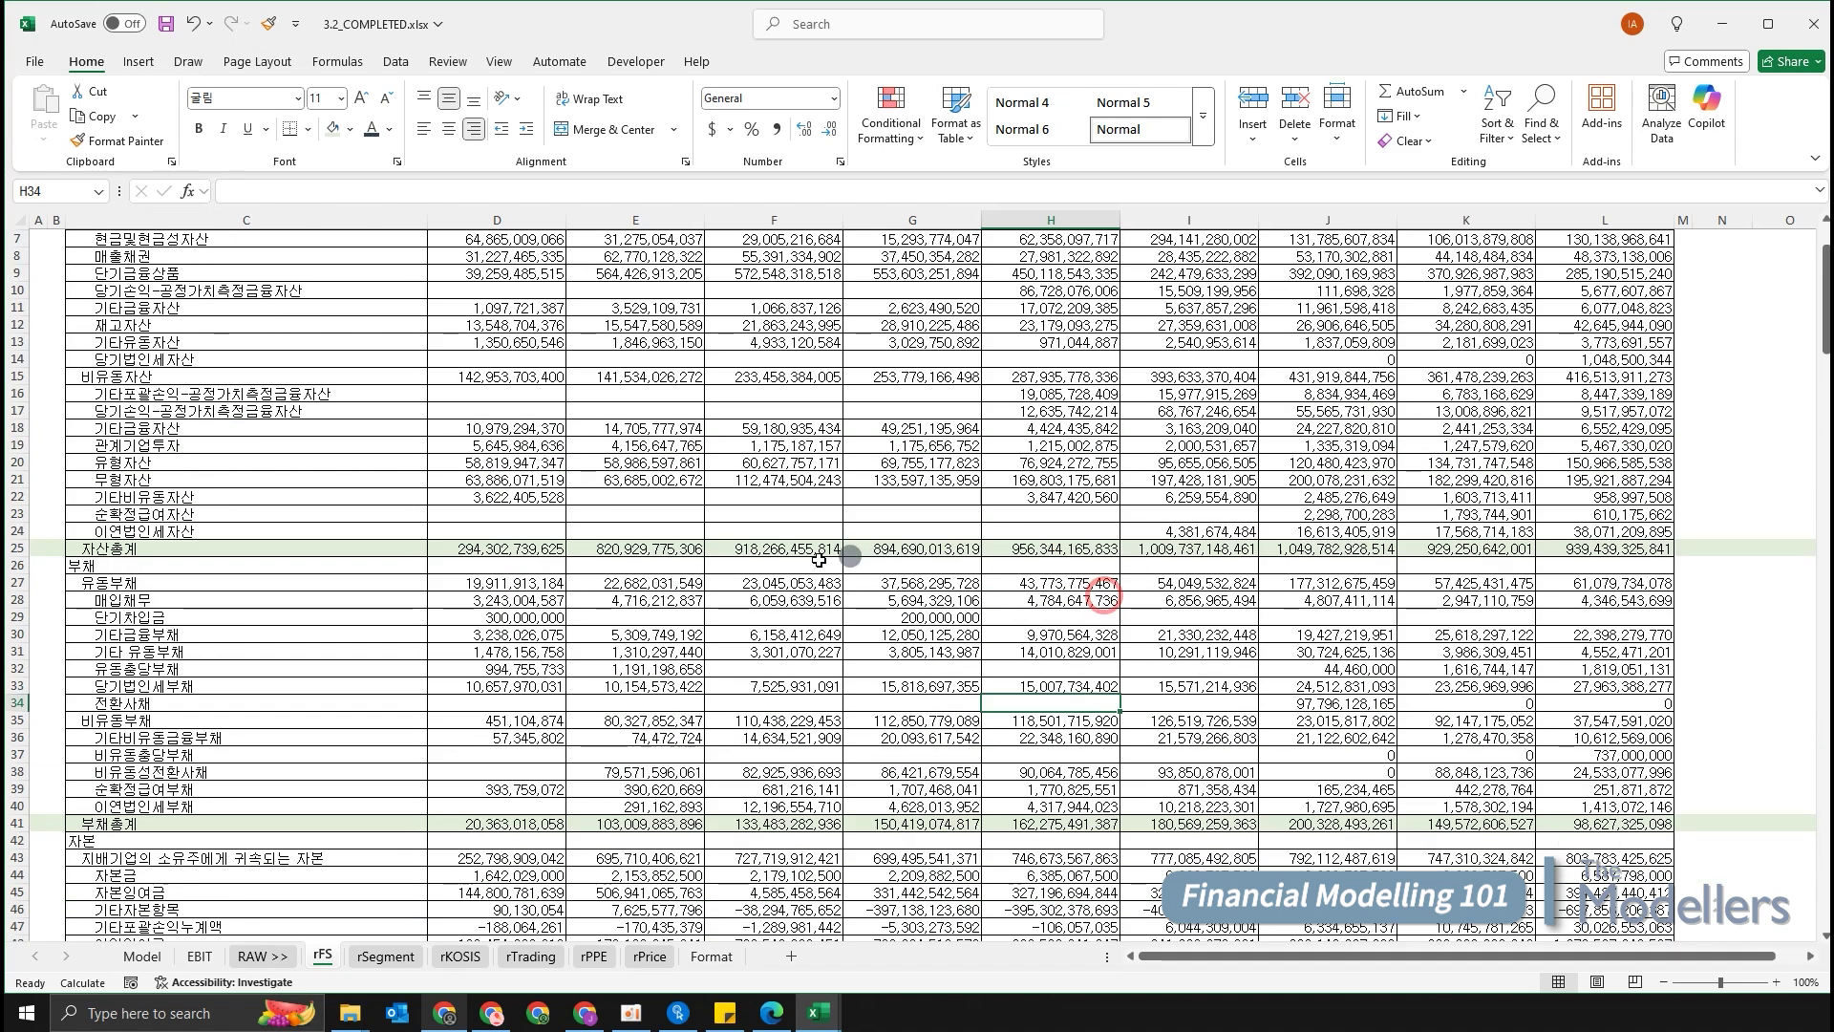
Highlight the entire current assets row (유동자산, row 6) with the same light green fill.
left_click(194, 326)
left_click(198, 480)
left_click(252, 646)
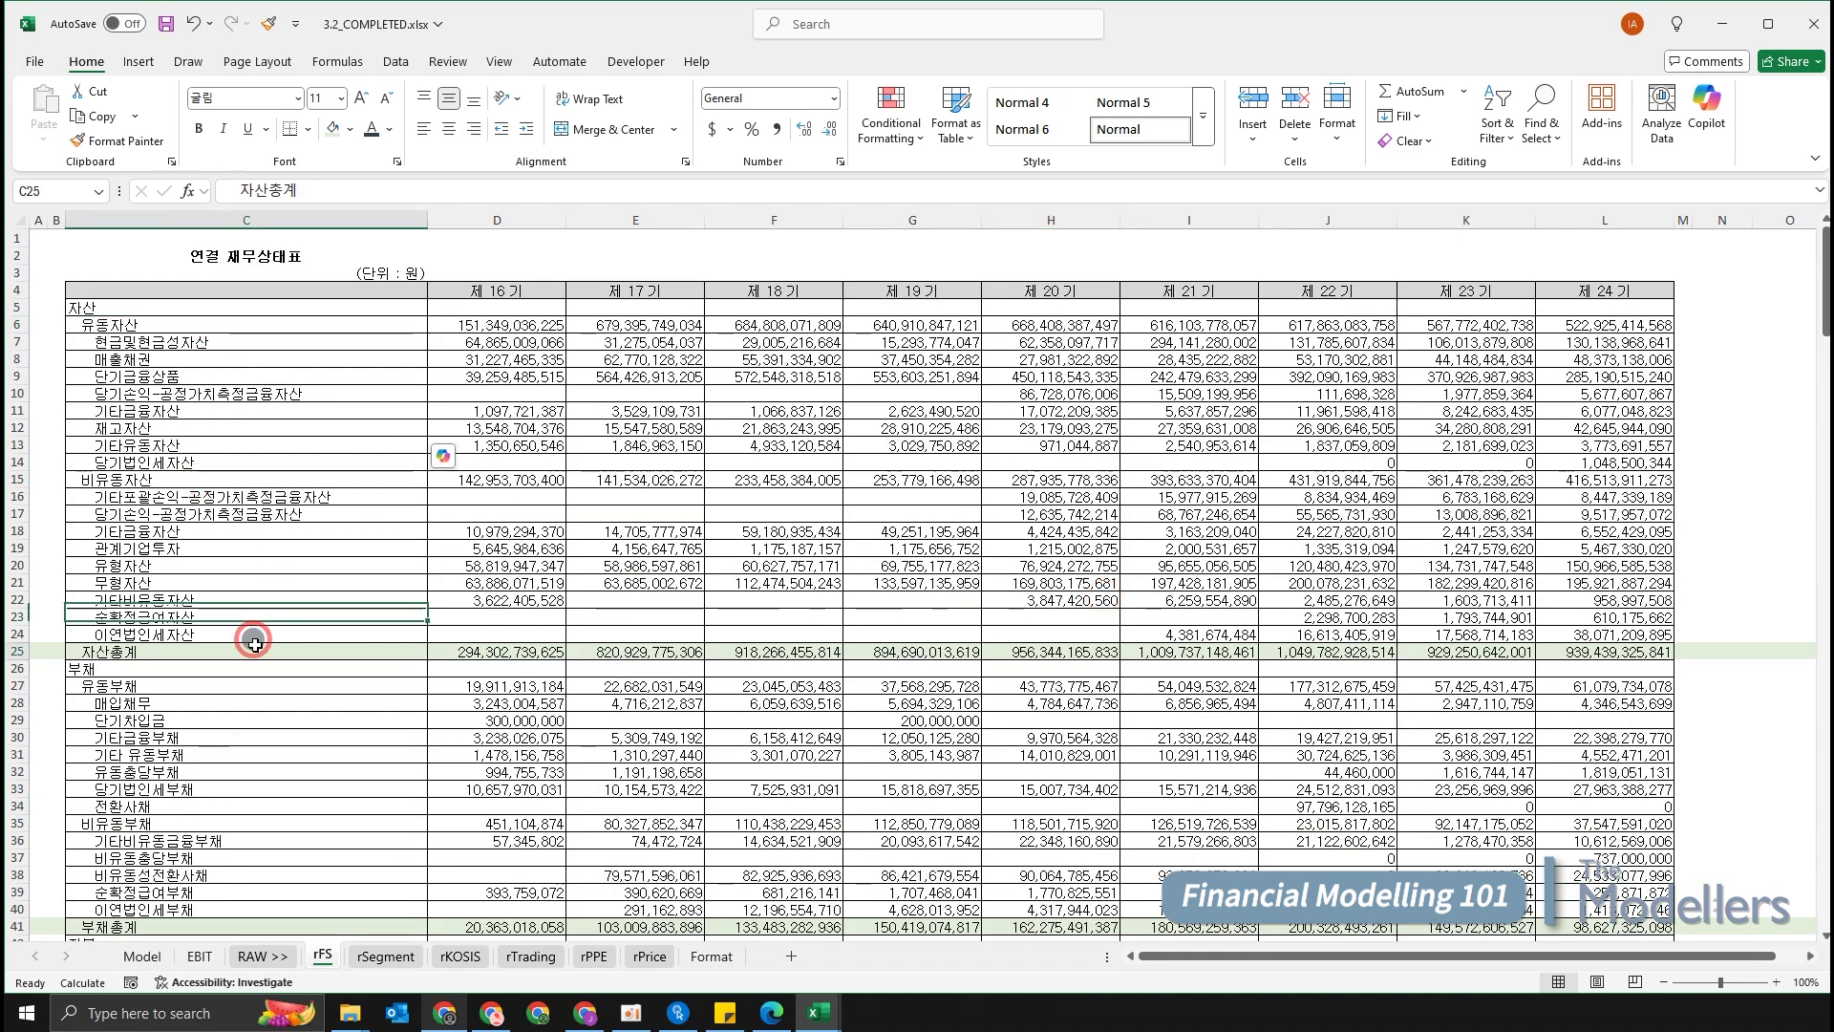
left_click(179, 473)
left_click(190, 342)
left_click(195, 472)
left_click(201, 326)
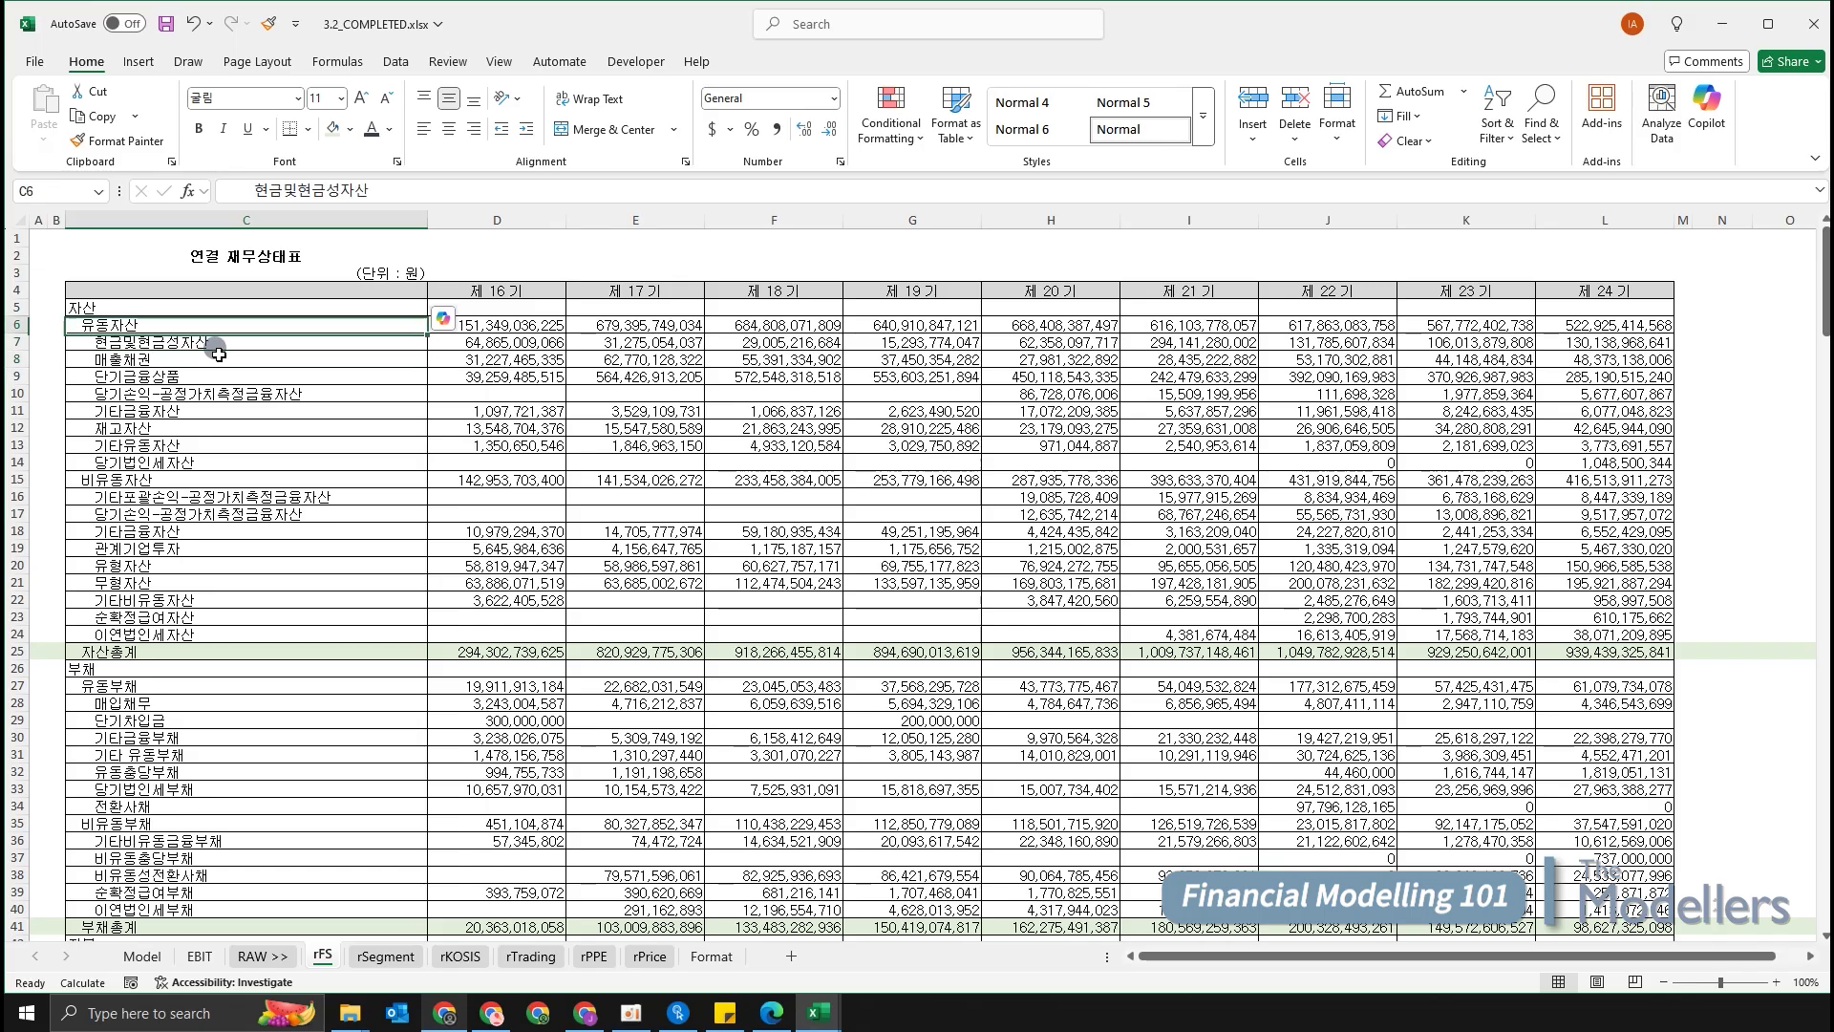
key("shift+space")
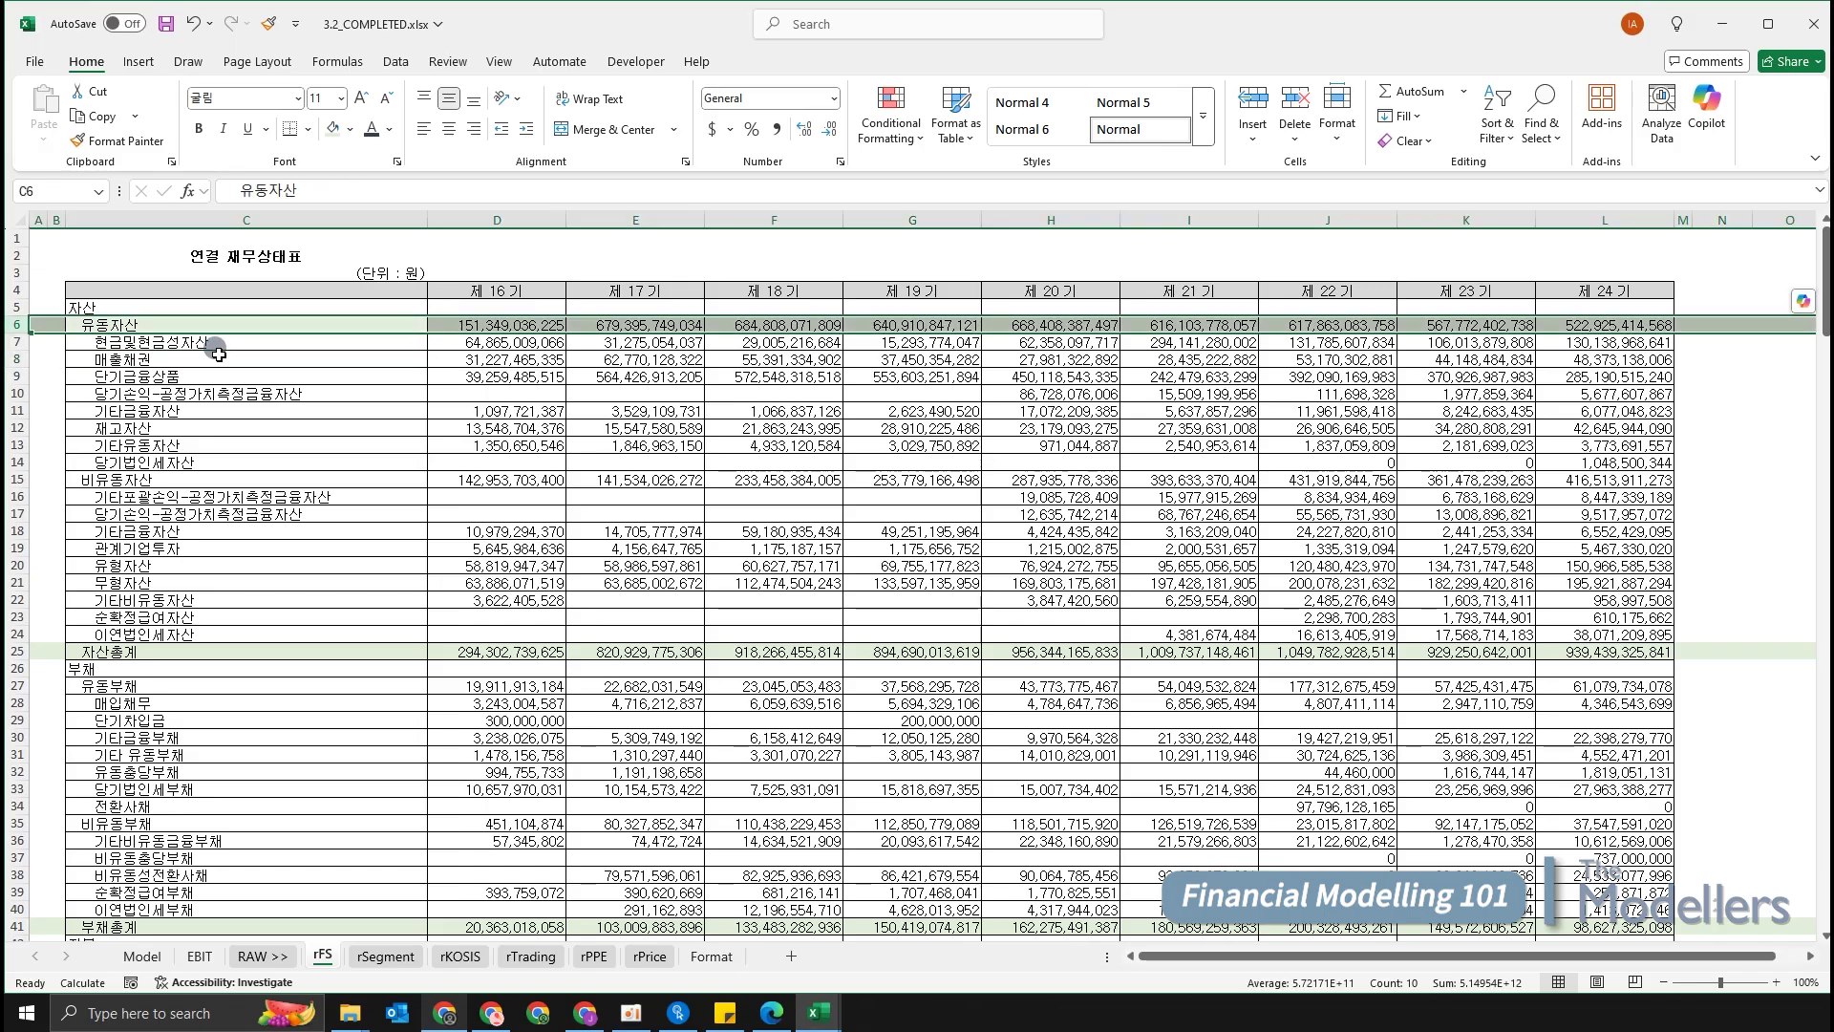
Highlight the entire non-current assets row (비유동자산, row 15) with the same light green fill.
key("Down")
key("Down")
key("Down")
key("Down")
key("Down")
key("Down")
key("Down")
key("Down")
key("Down")
key("shift+space")
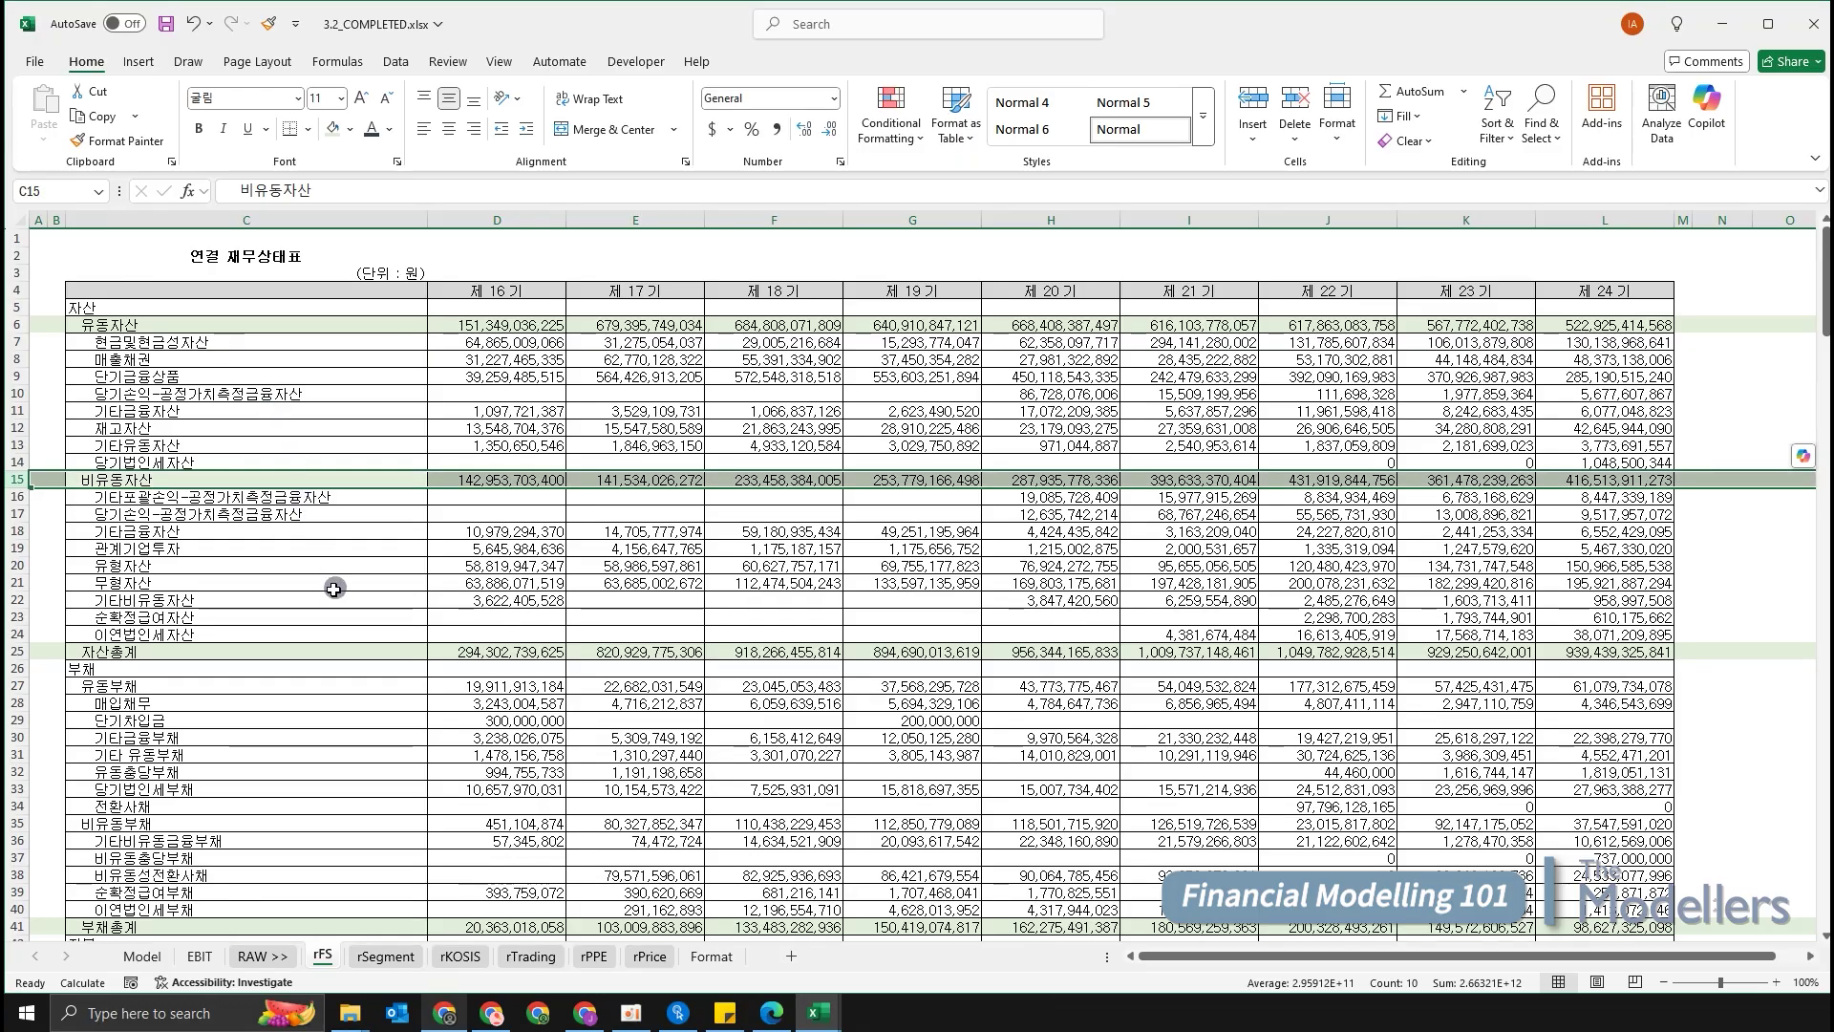
Highlight the entire current liabilities row (유동부채, row 27) with the same light green fill.
scroll(334, 588, "down", 2)
left_click(191, 599)
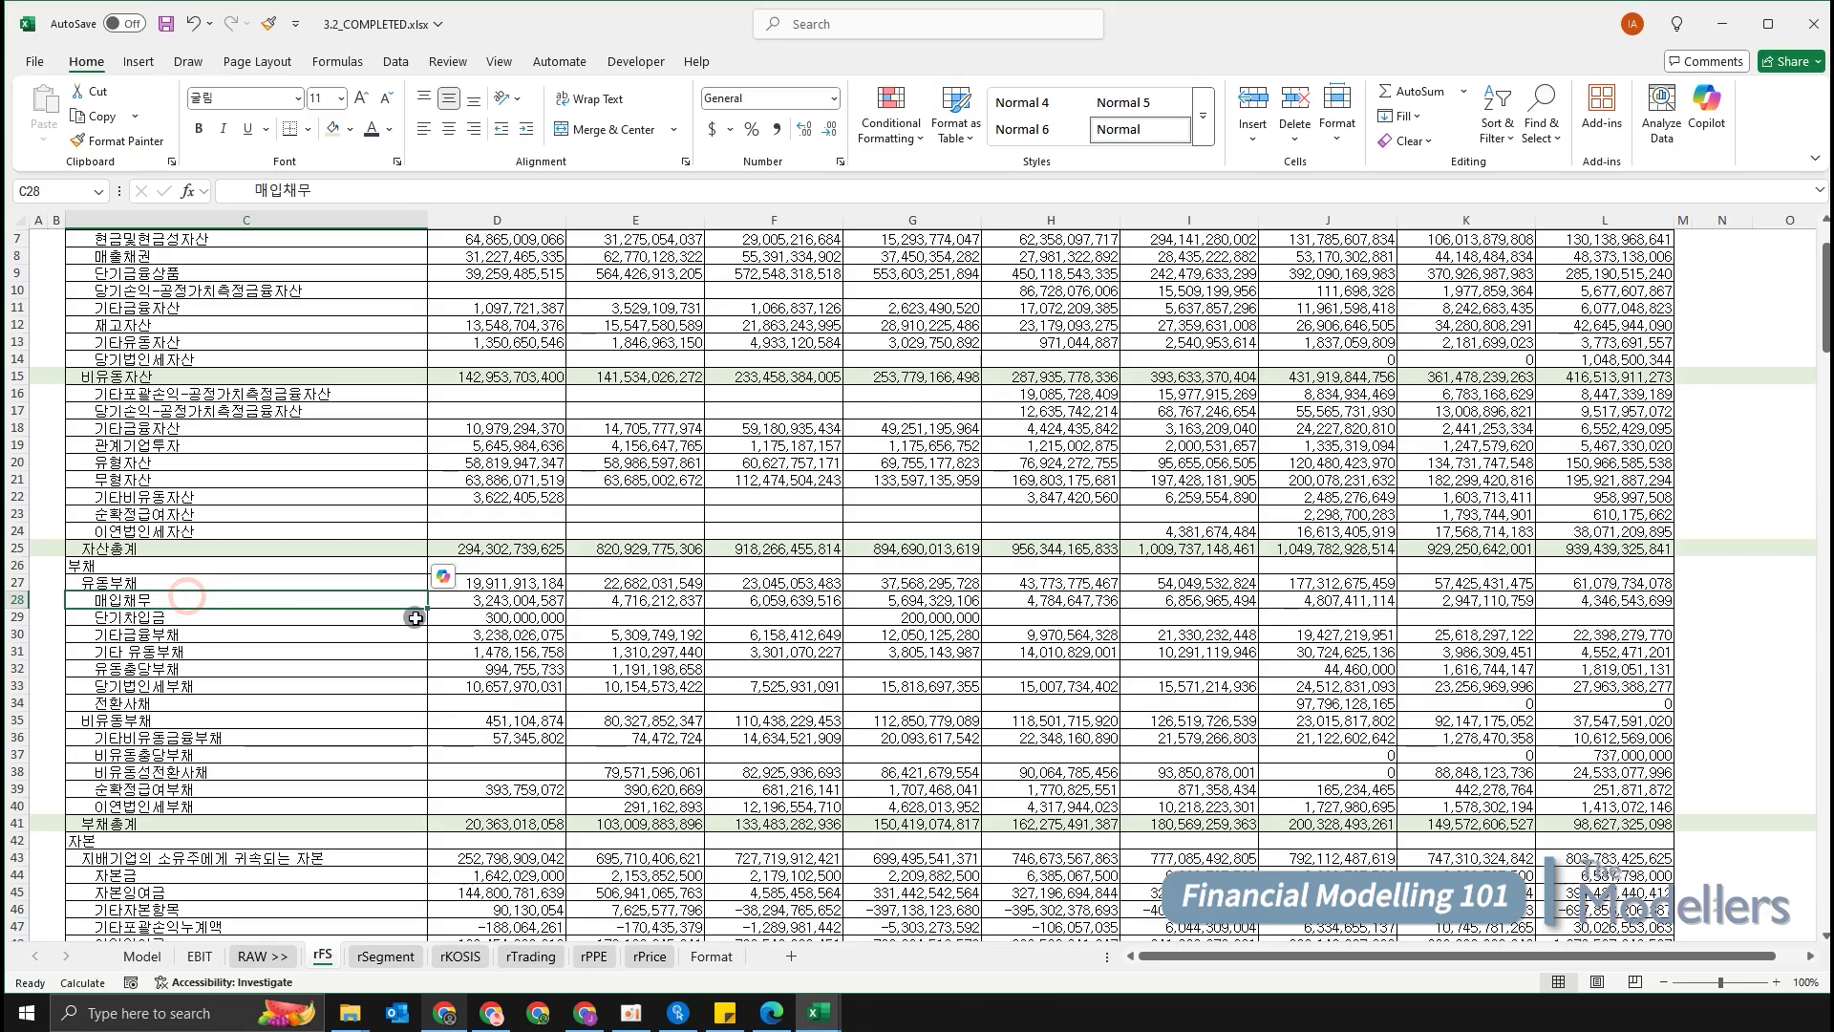
key("Up")
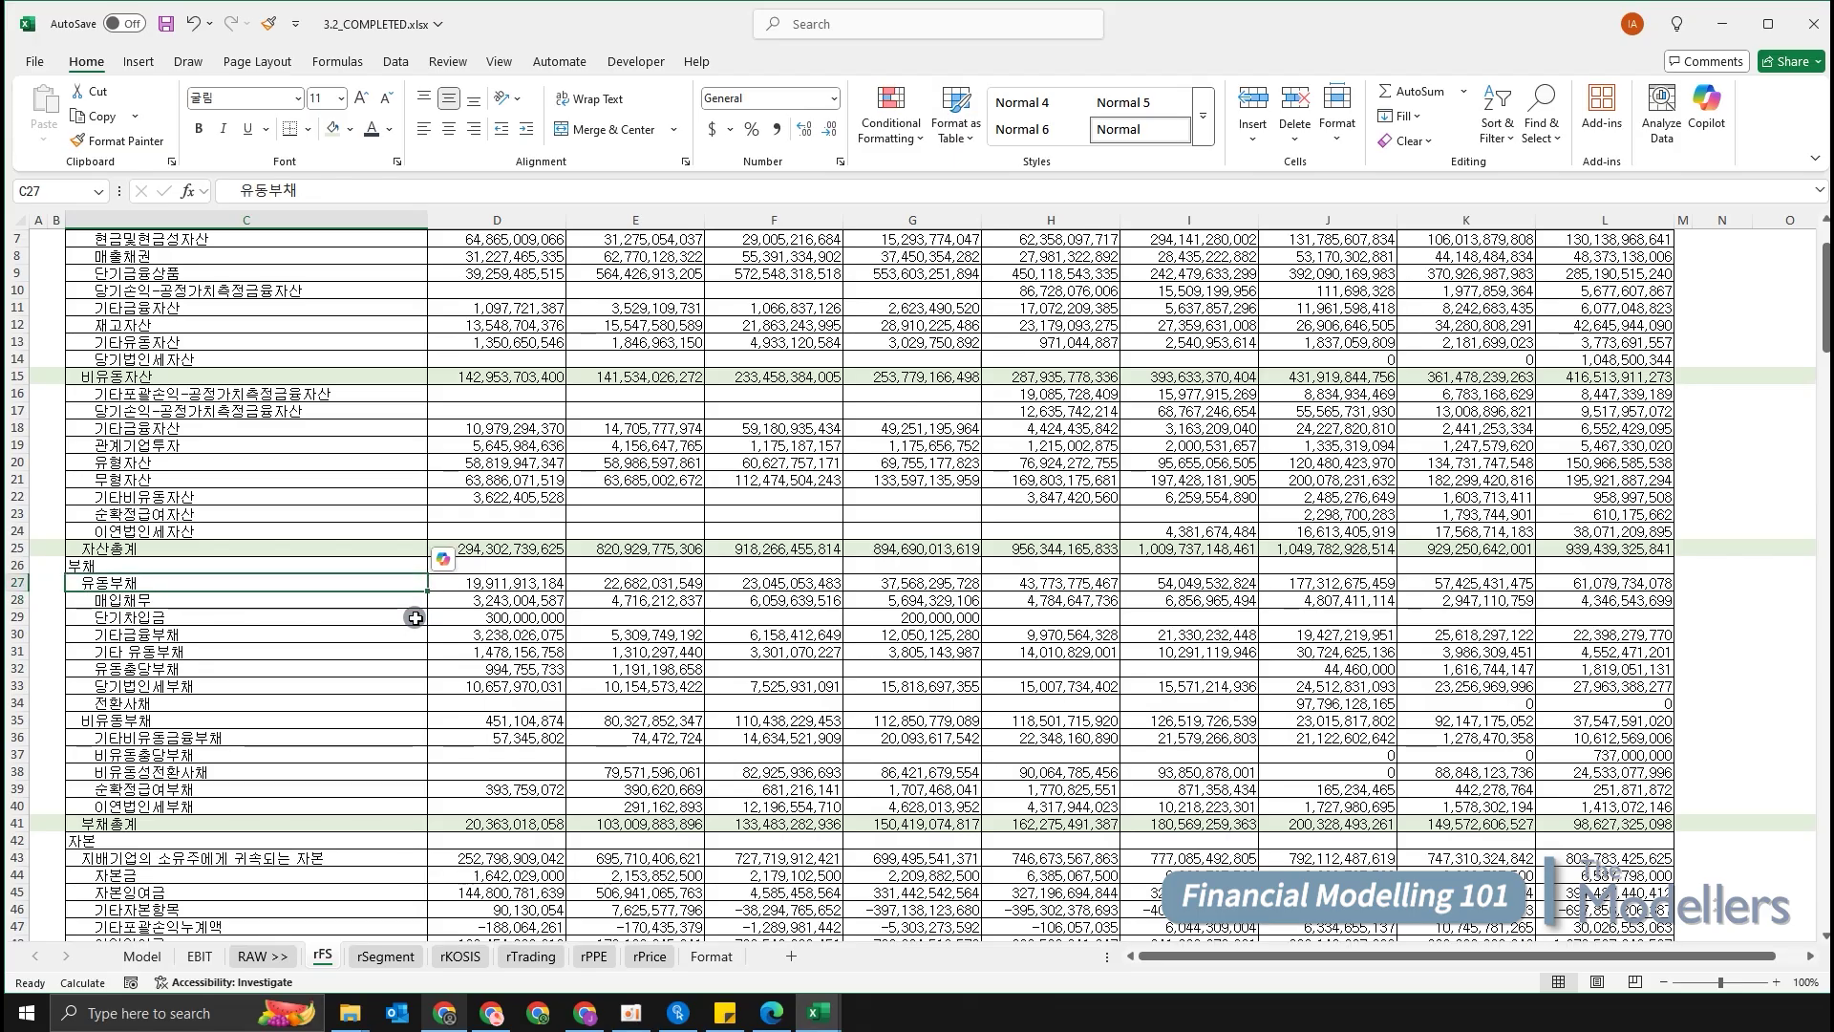
key("shift+space")
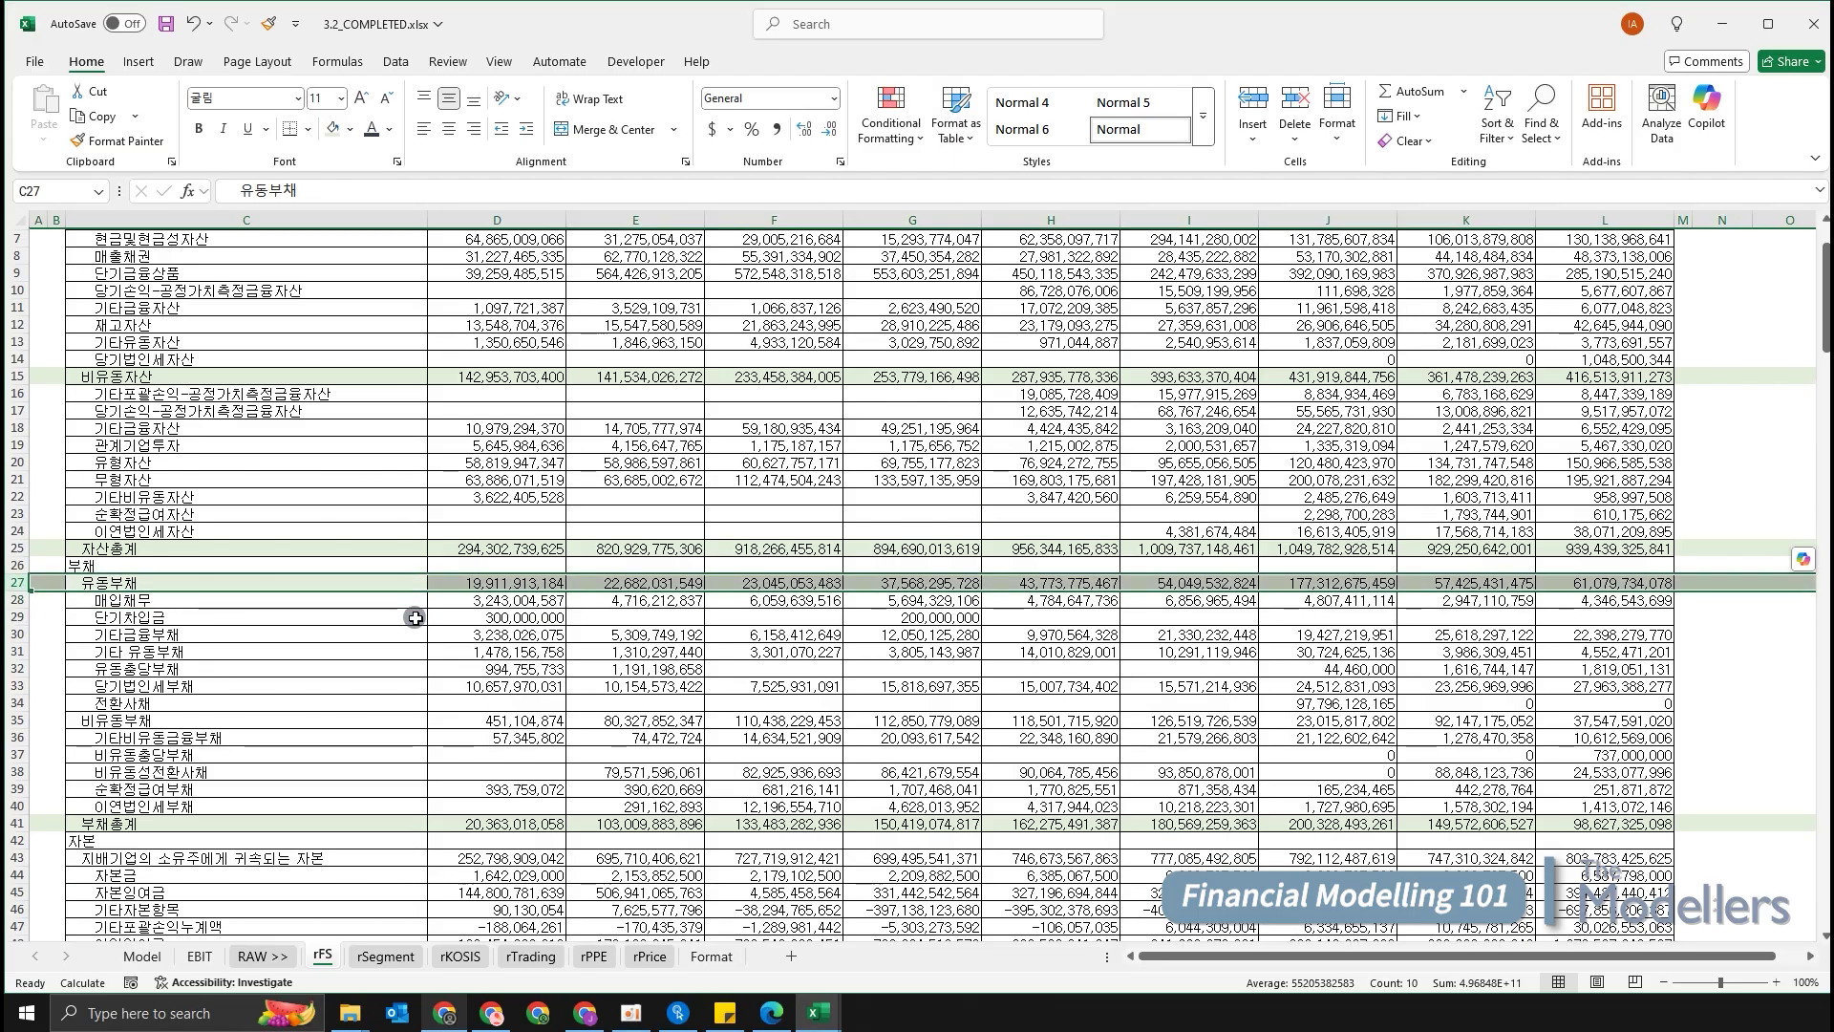
Highlight the entire non-current liabilities row (비유동부채, row 35) with the same light green fill.
key("Down")
key("Down")
key("Down")
key("Down")
key("Down")
key("Down")
key("Down")
key("Down")
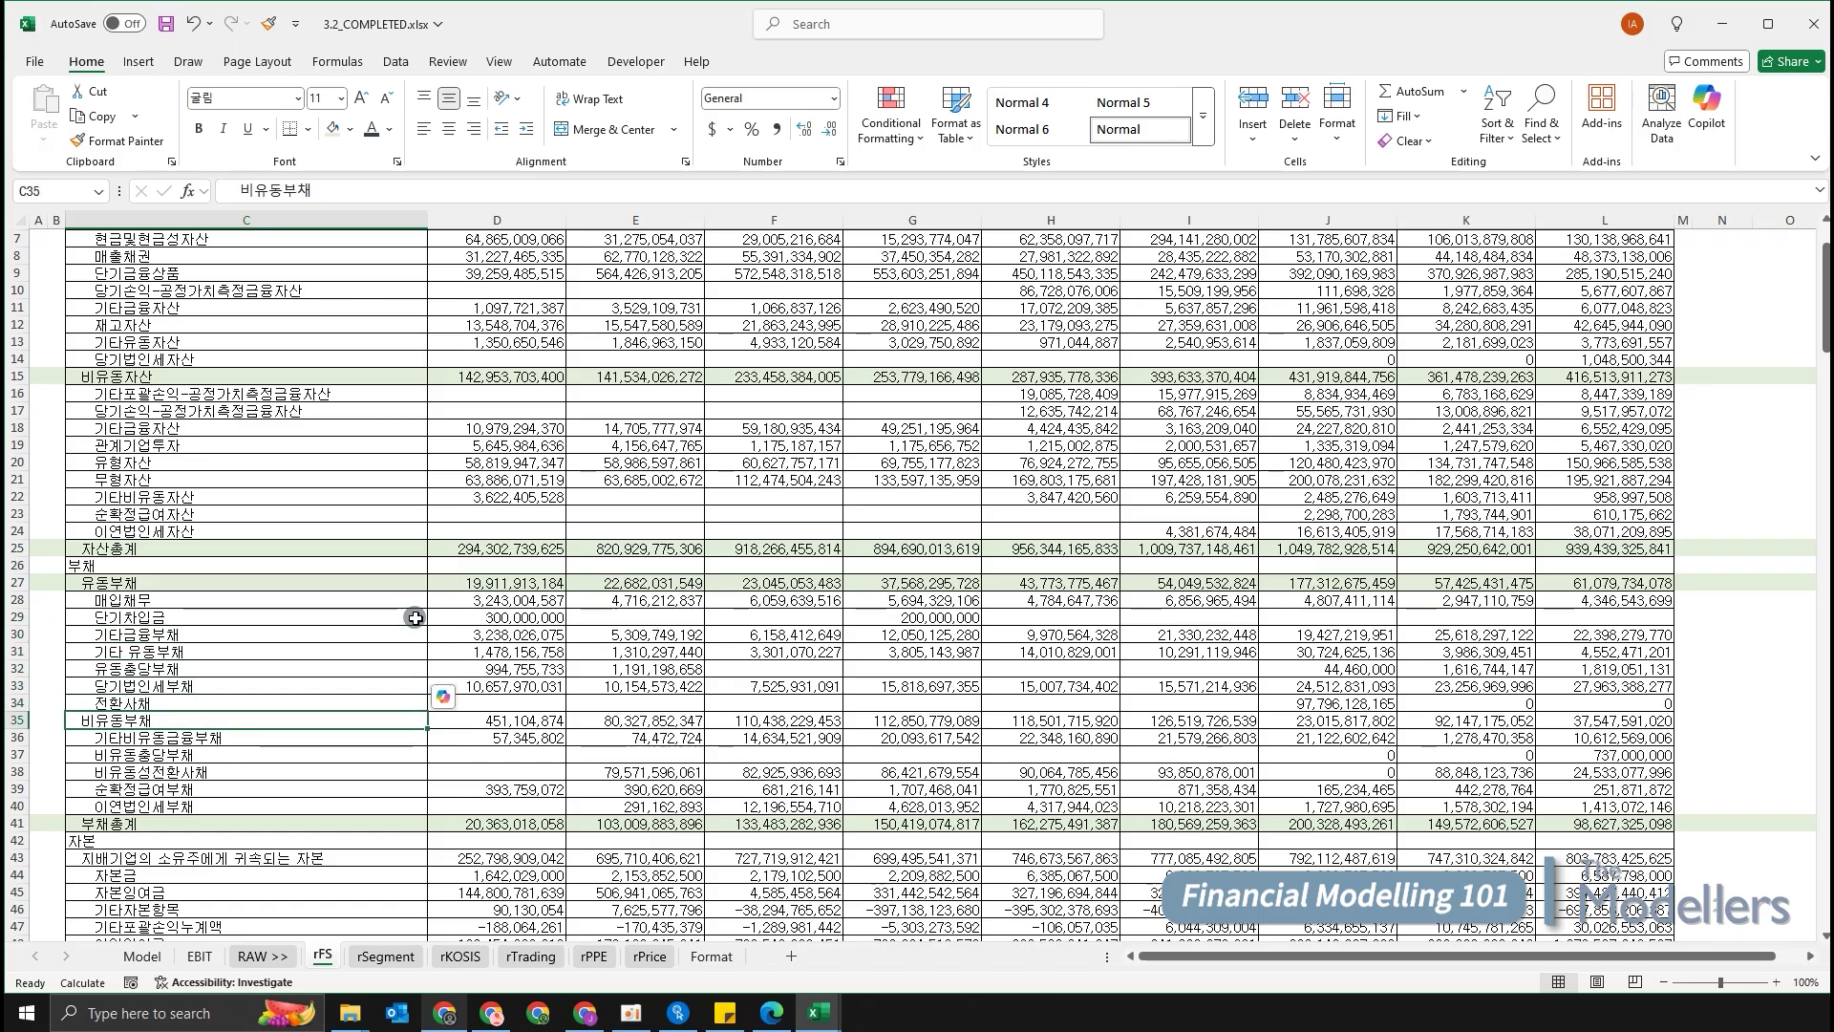
key("shift+space")
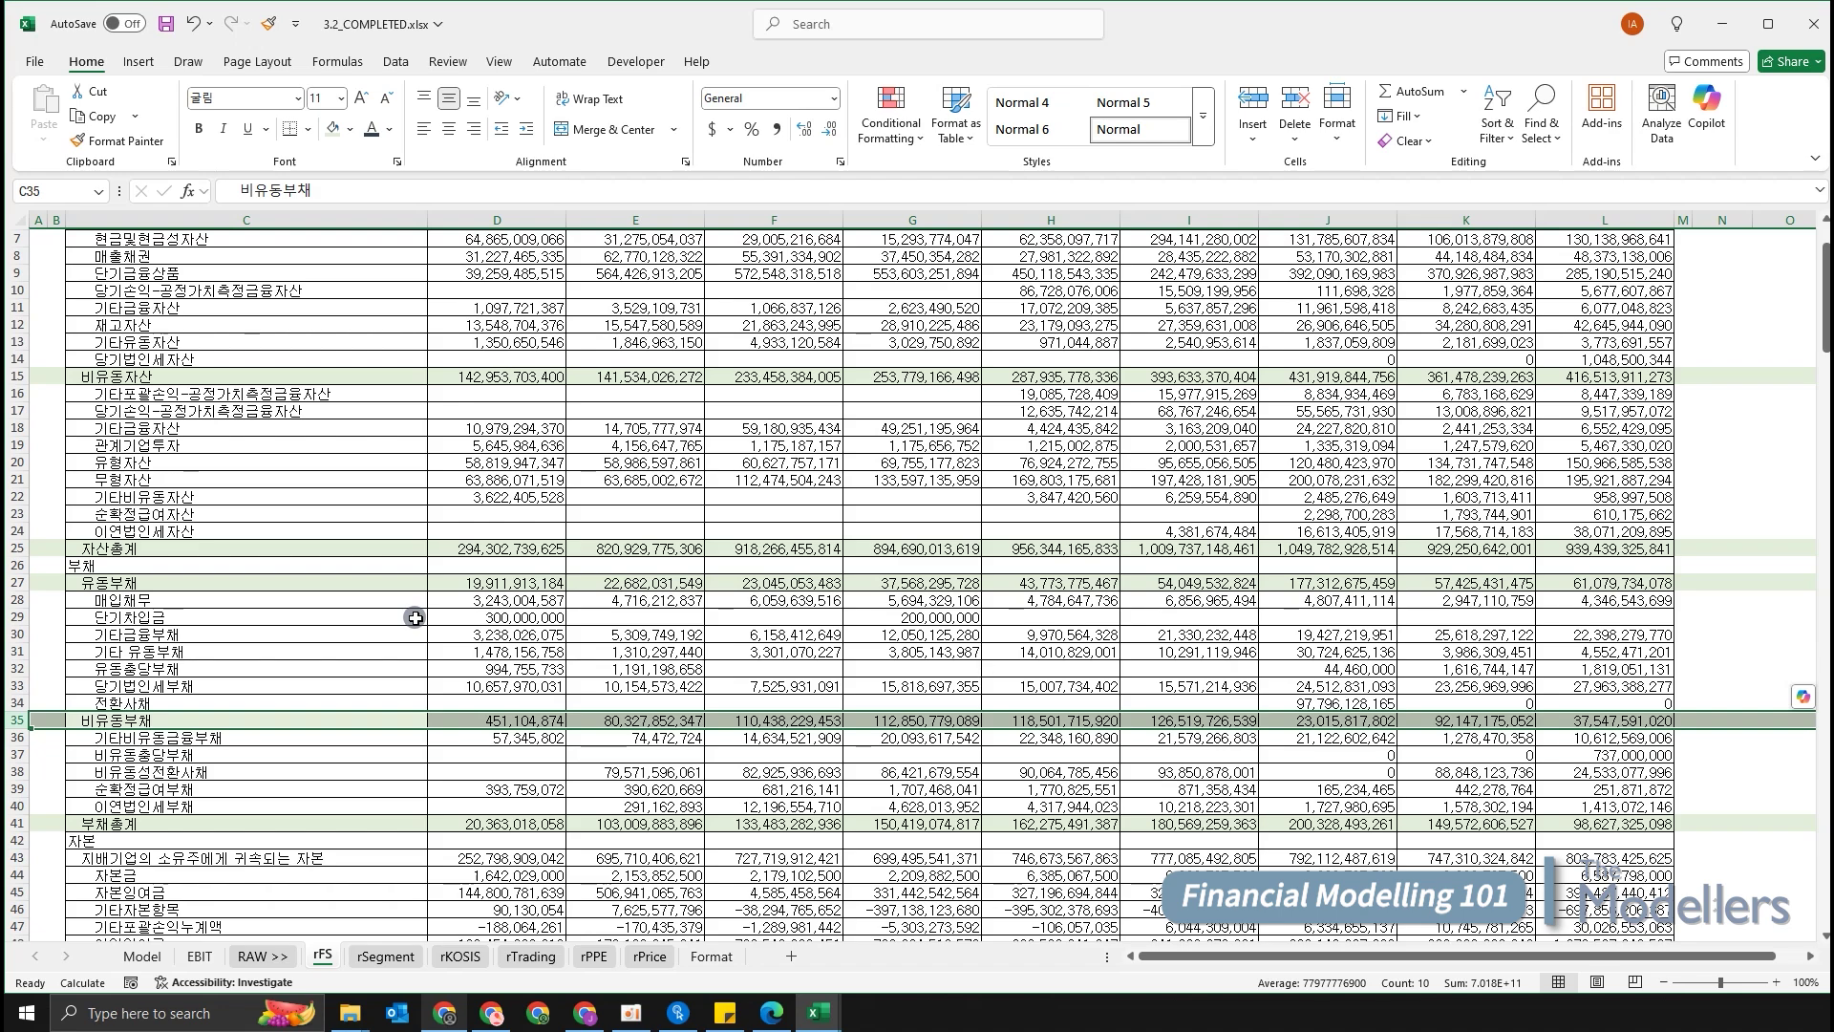
scroll(750, 564, "up", 1)
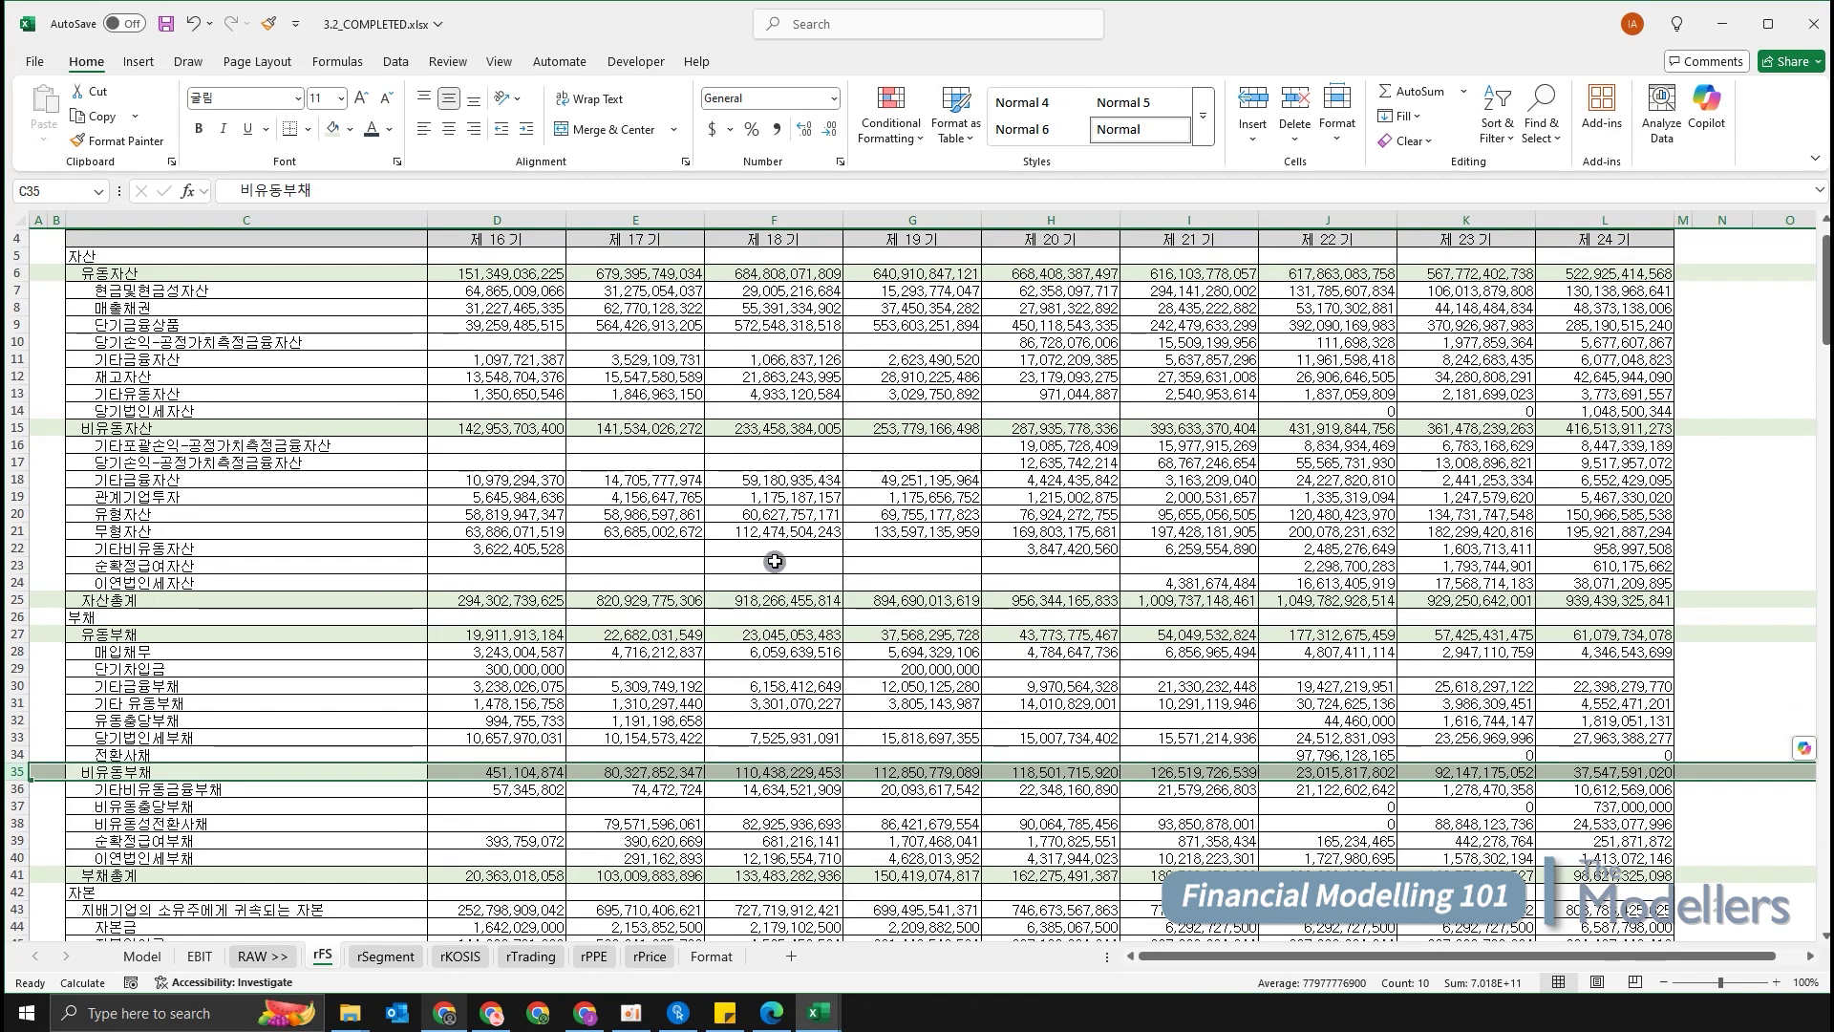
left_click(1034, 517)
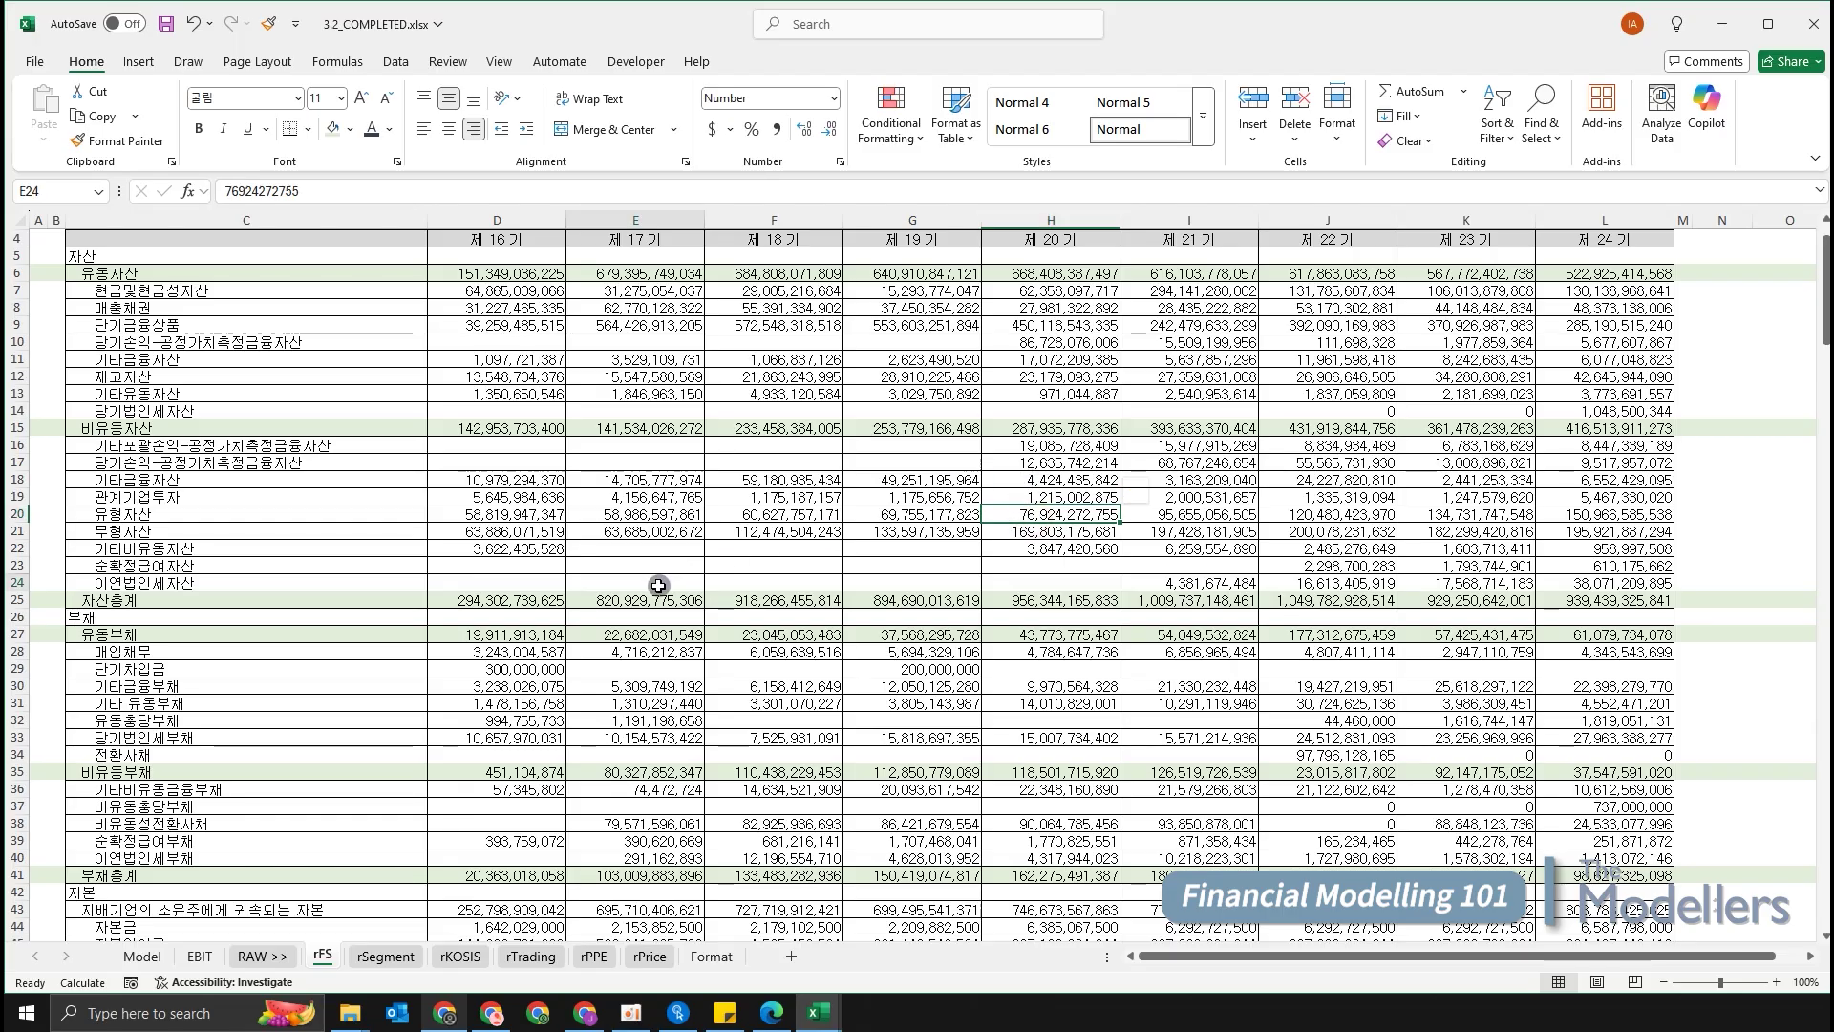
left_click(279, 488)
left_click(492, 480)
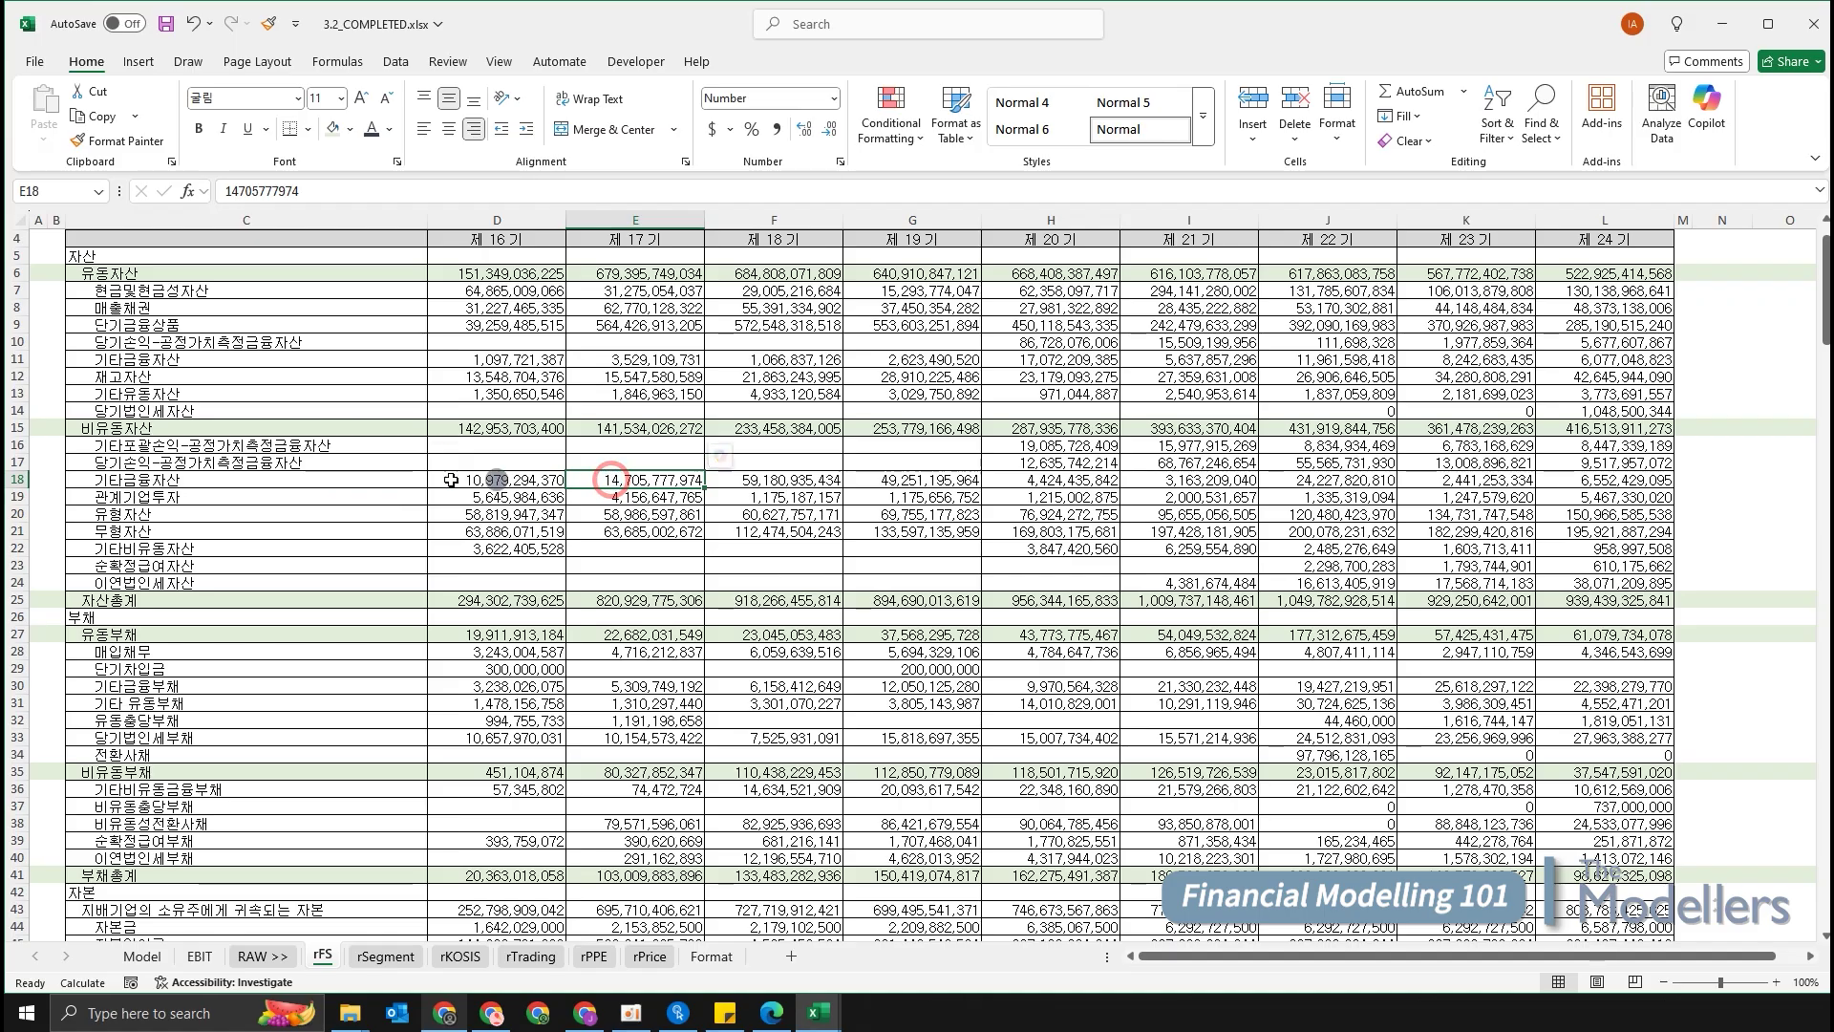
left_click(377, 480)
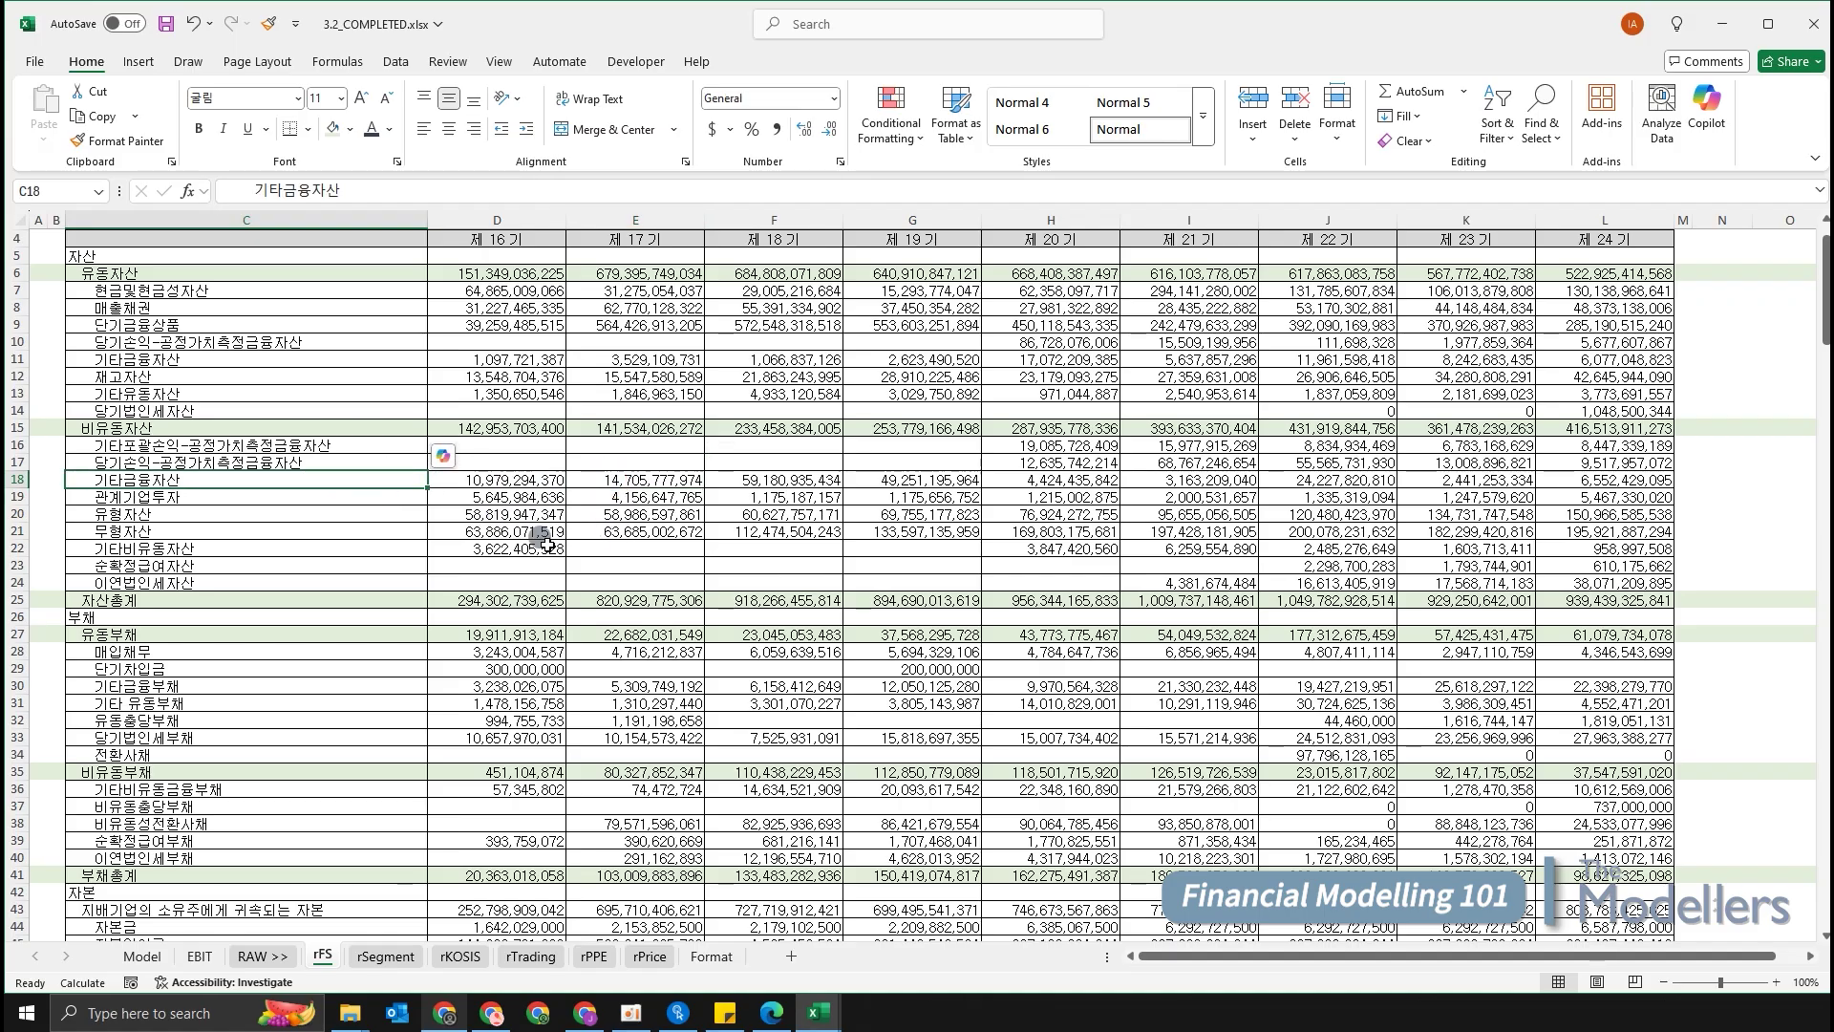
Highlight the entire cash and cash equivalents row (현금및현금성자산, row 7) with the lightest gold theme fill.
left_click_drag(178, 294, 177, 410)
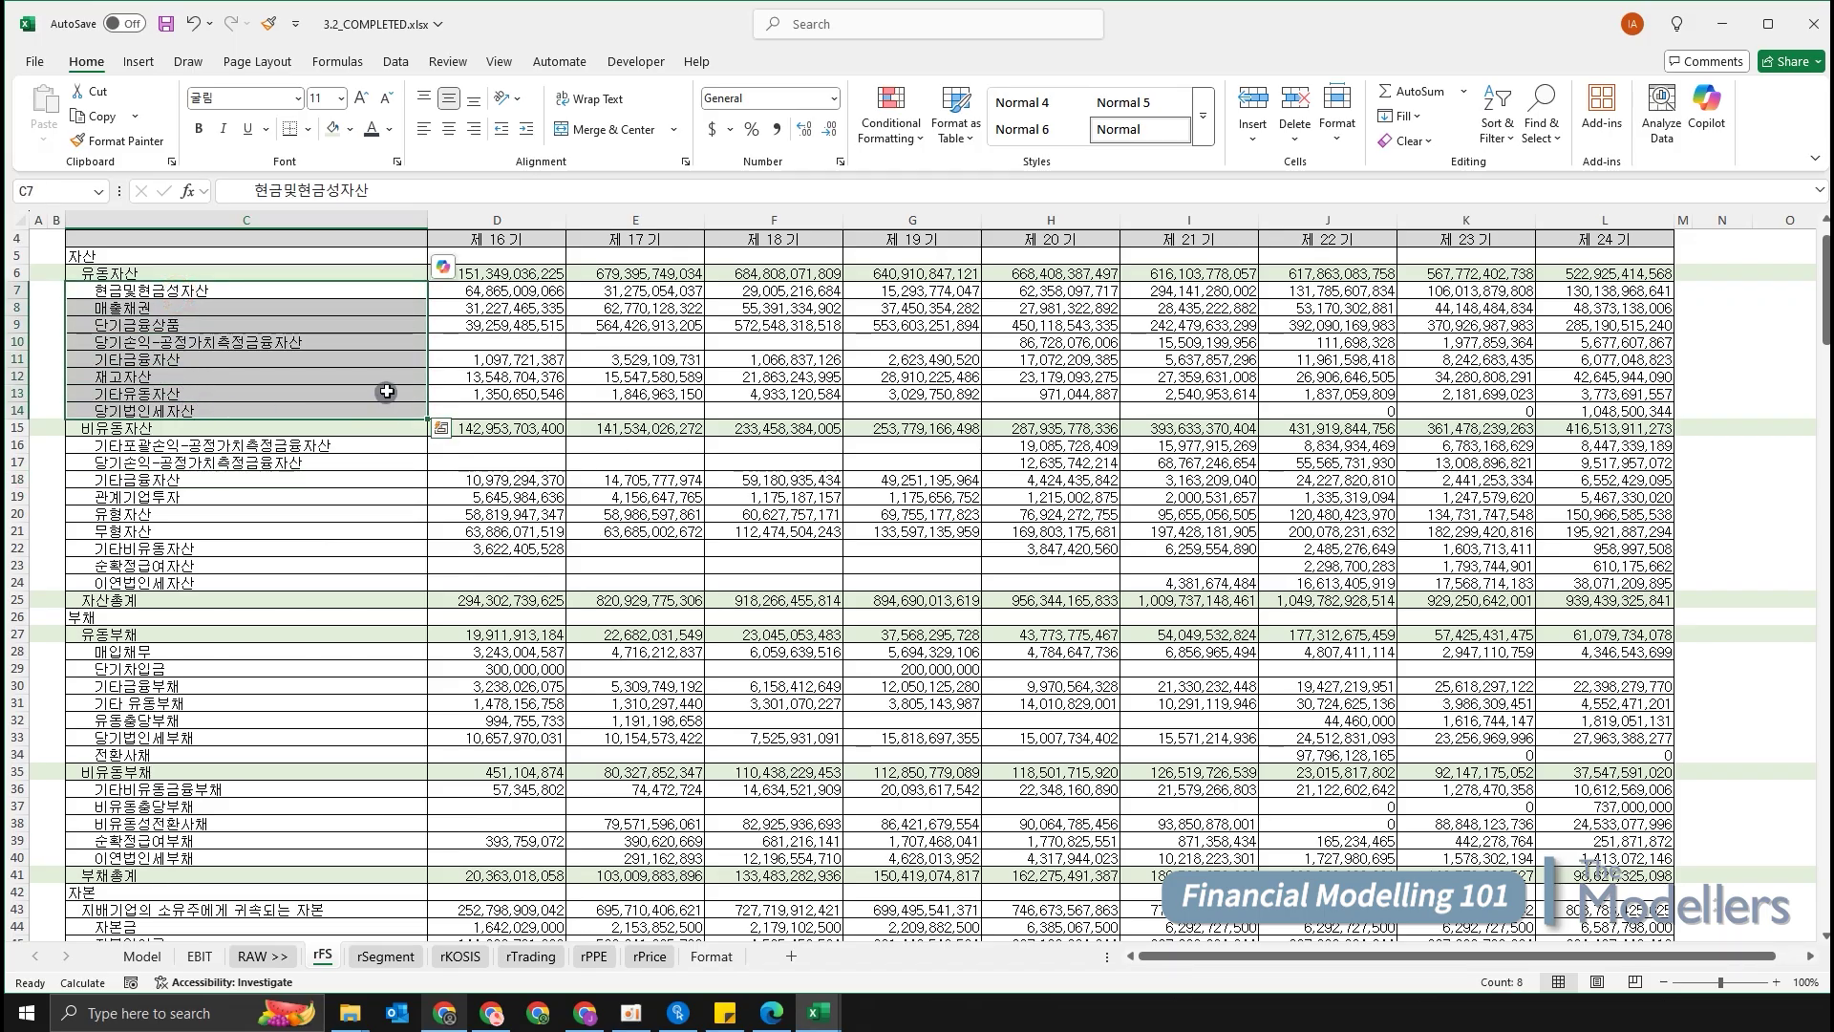
left_click(427, 341)
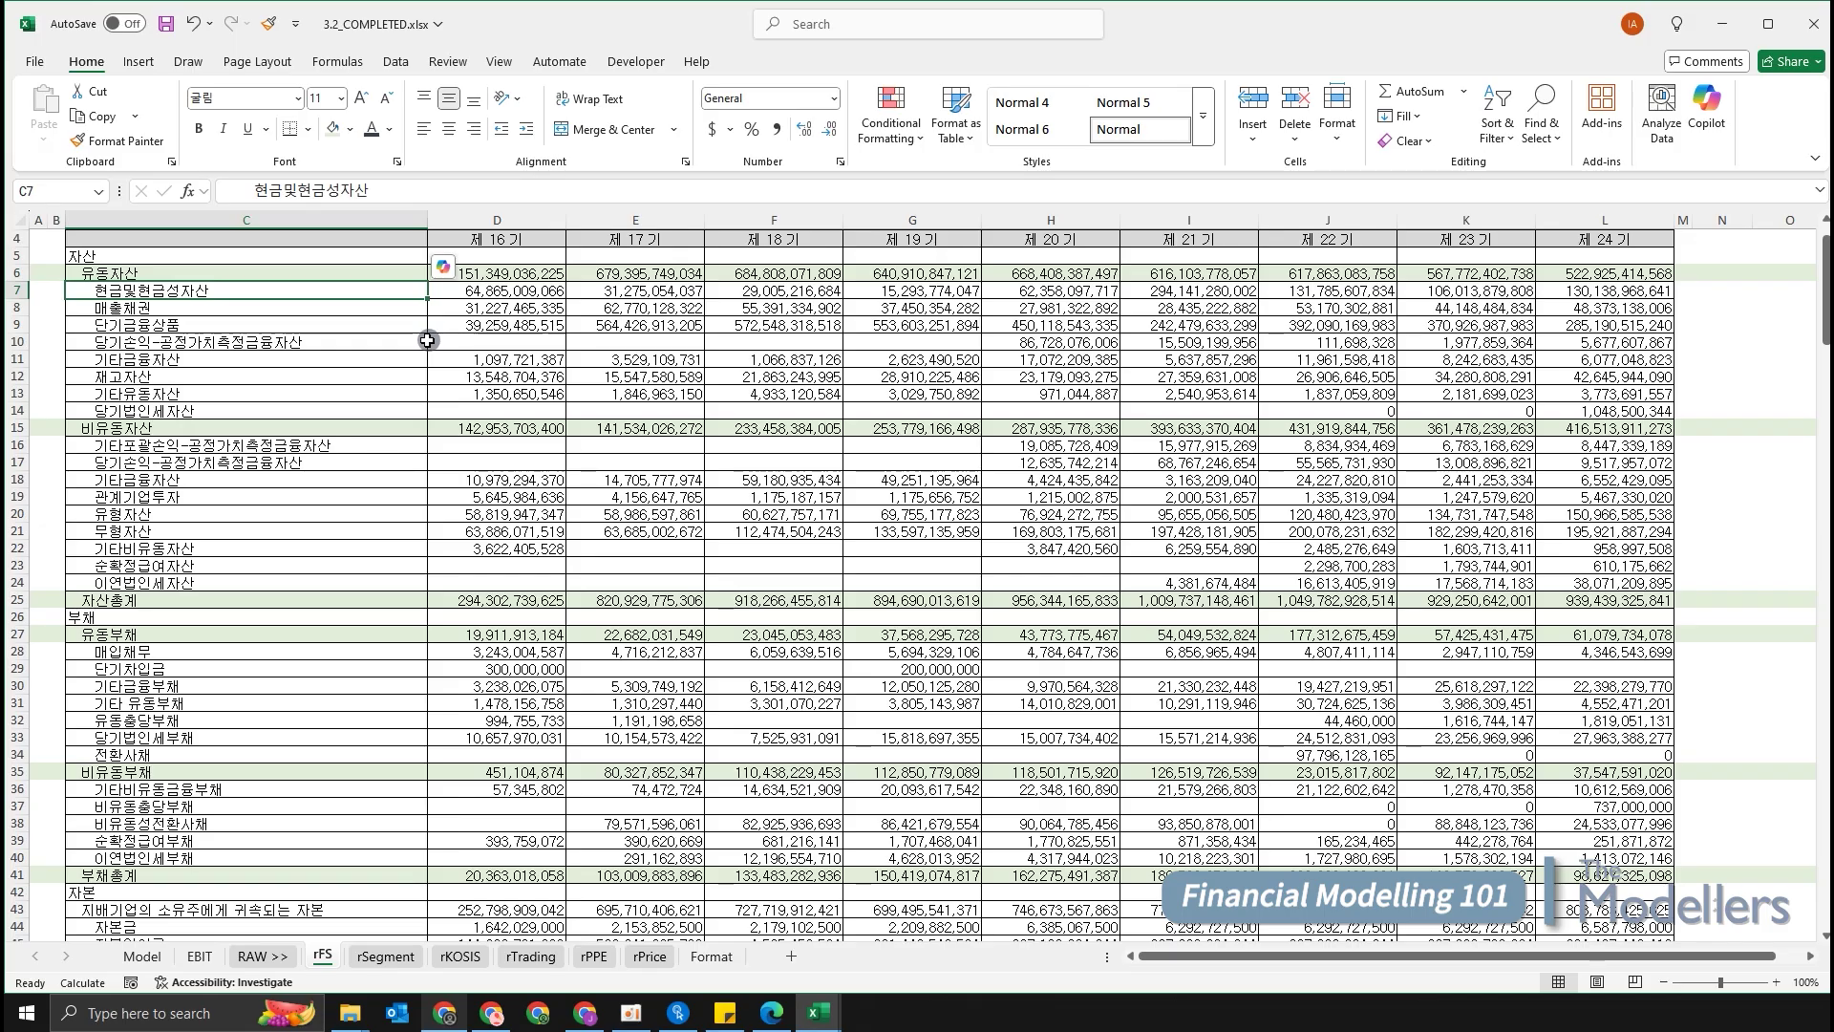
key("shift+space")
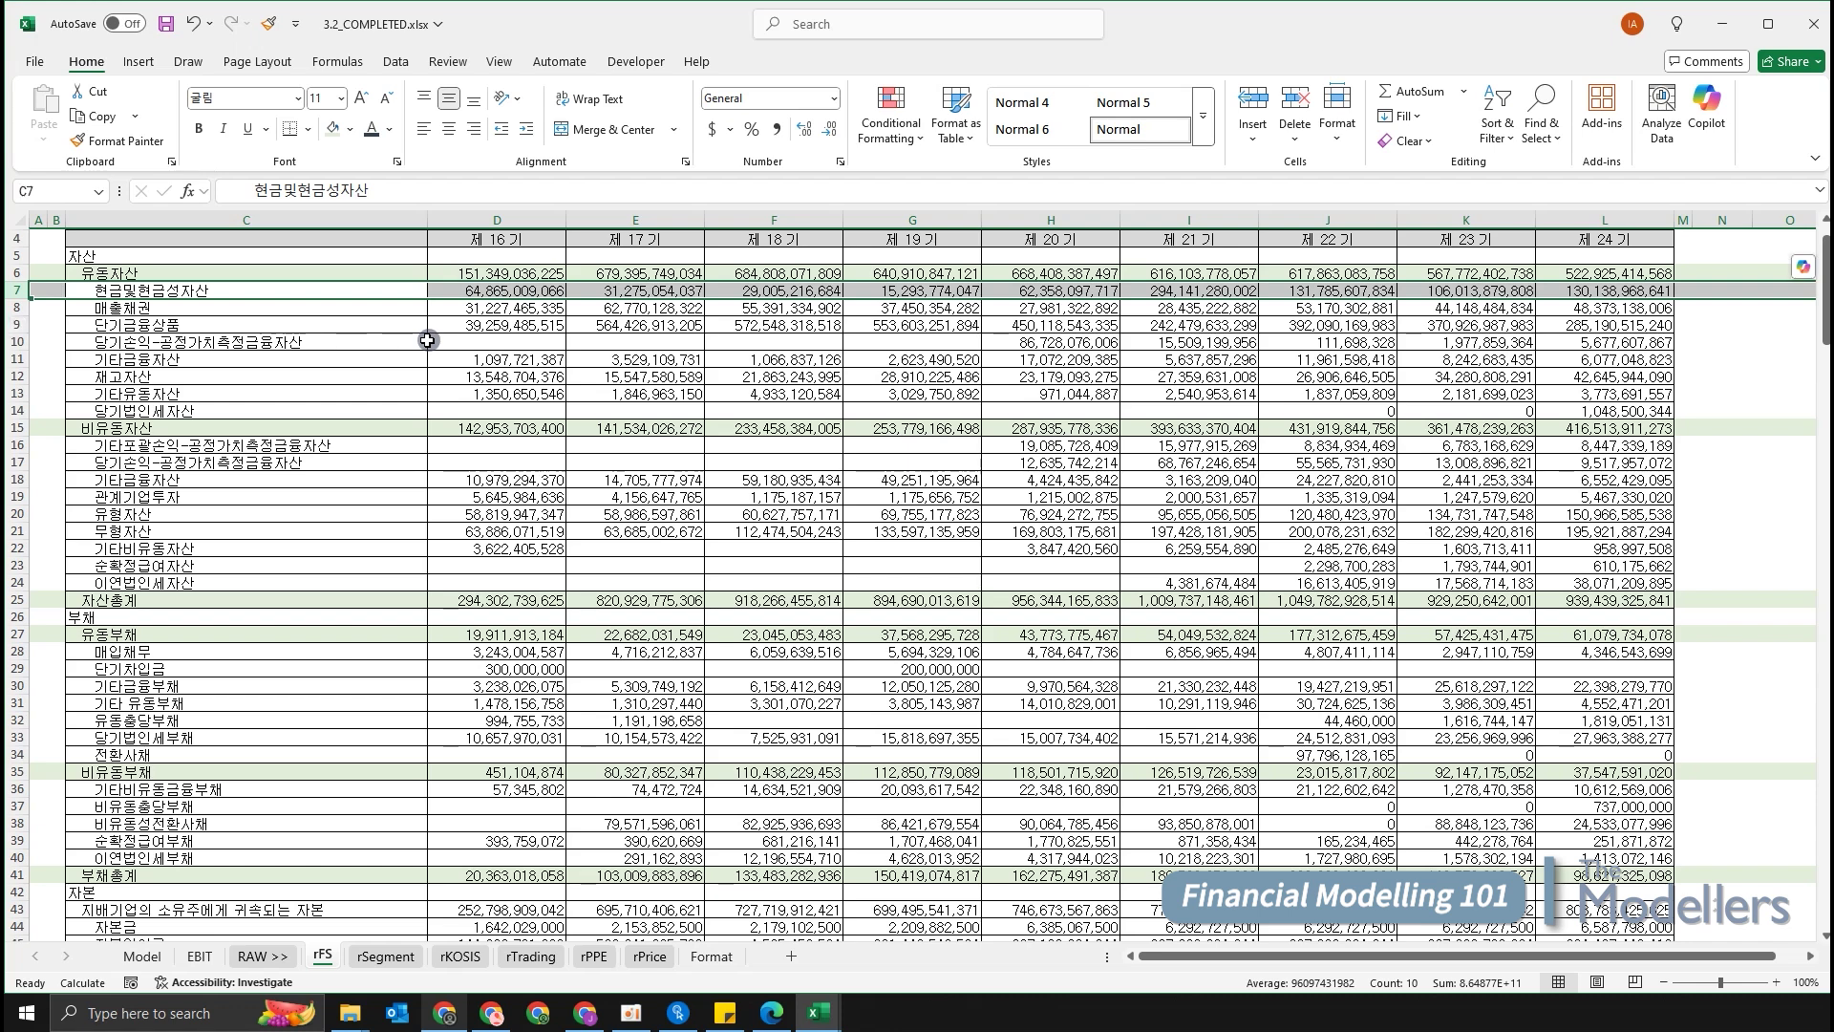
key("alt")
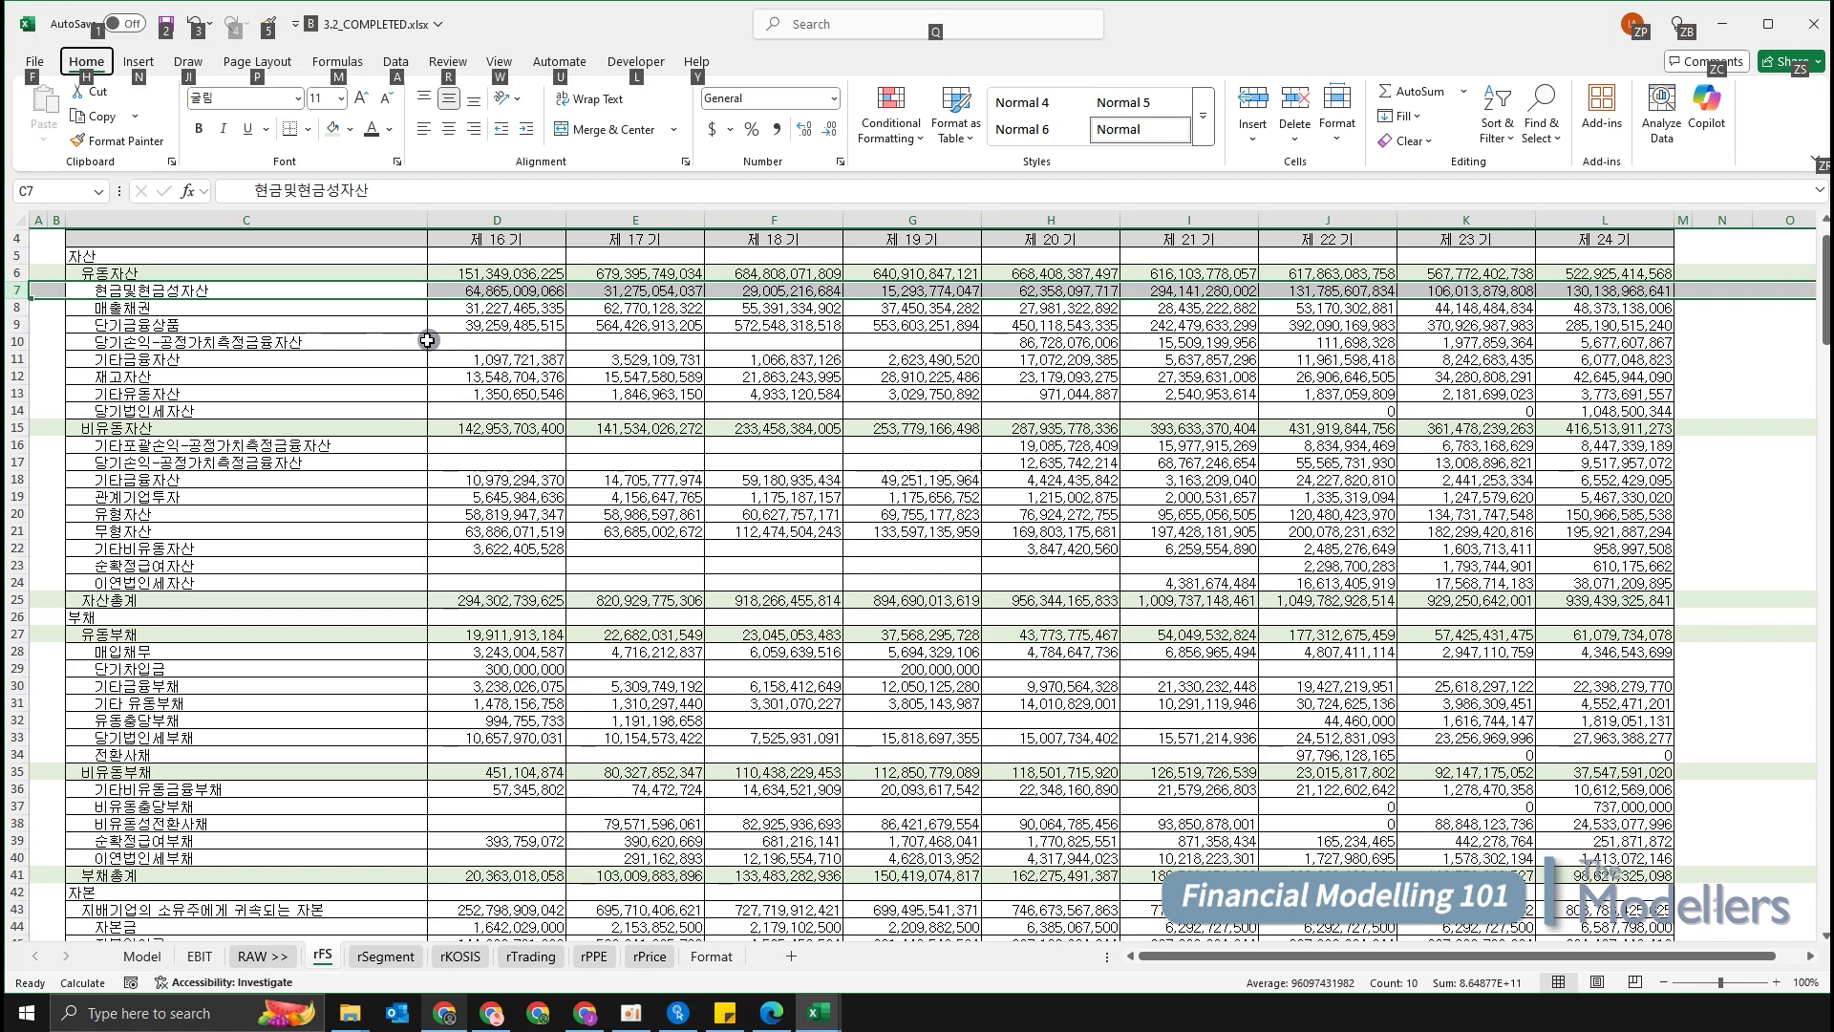
key("h")
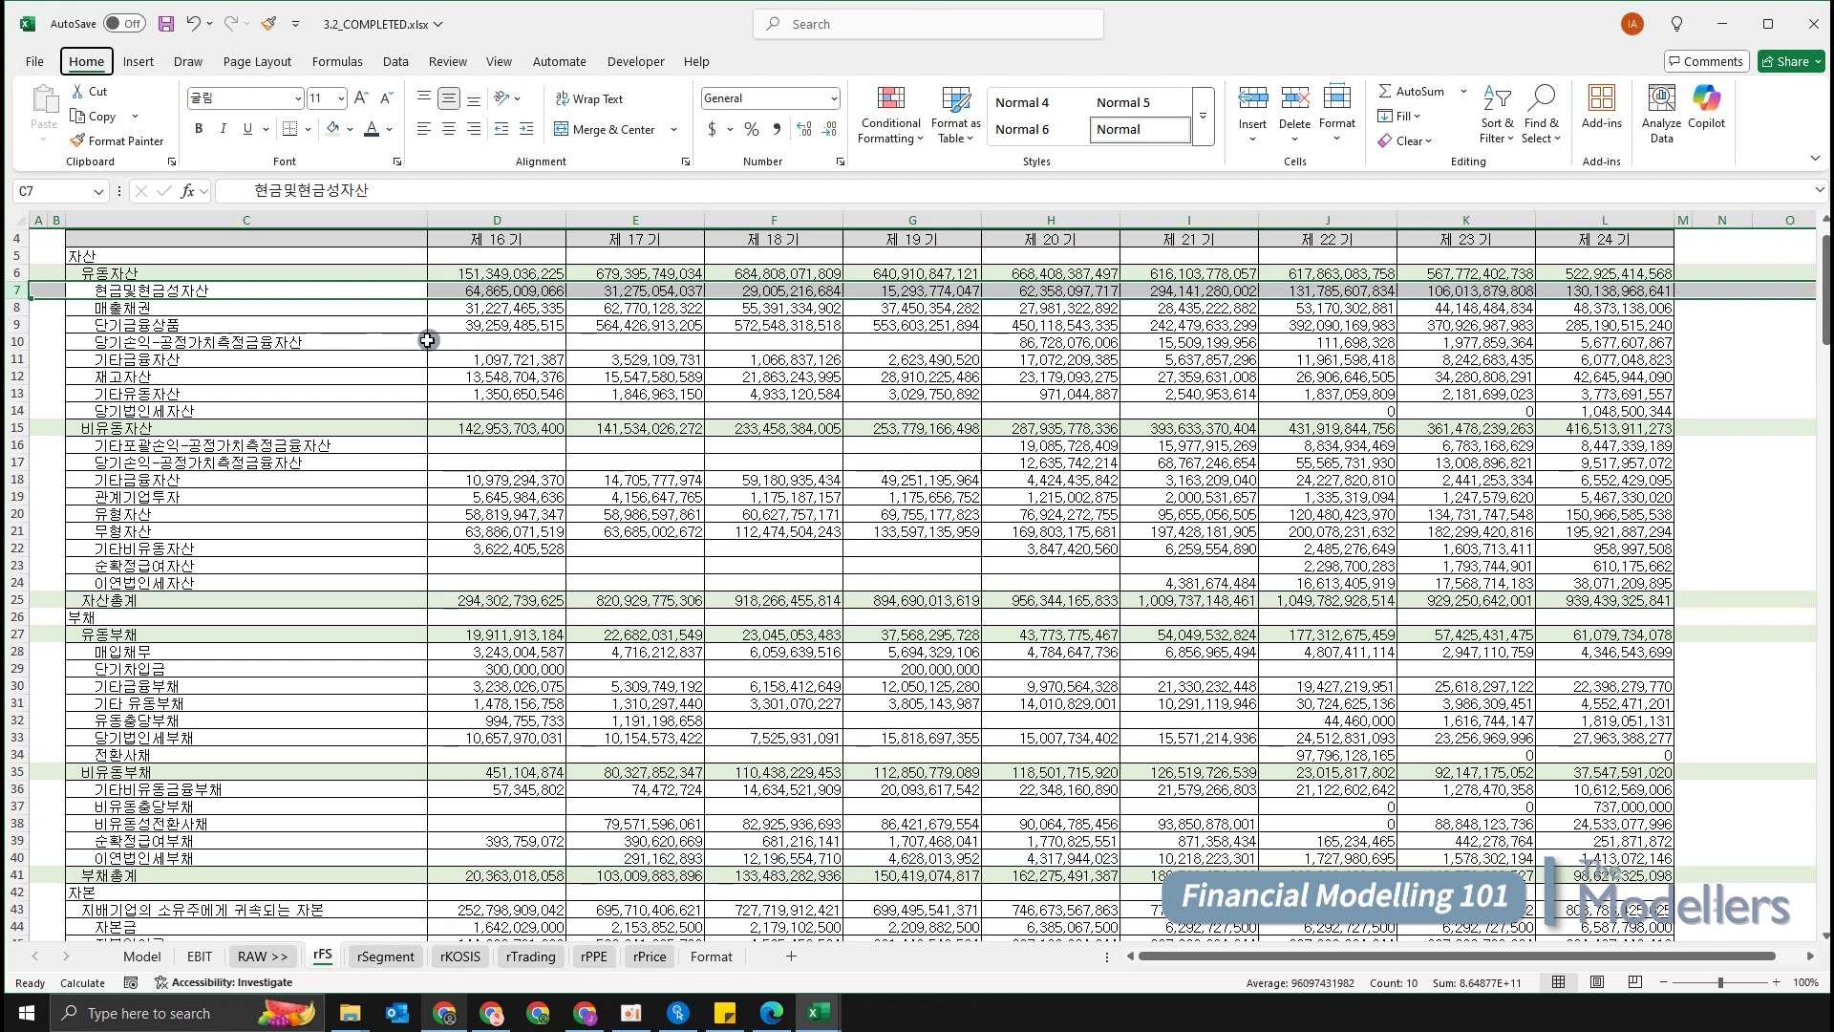
key("h")
key("Left")
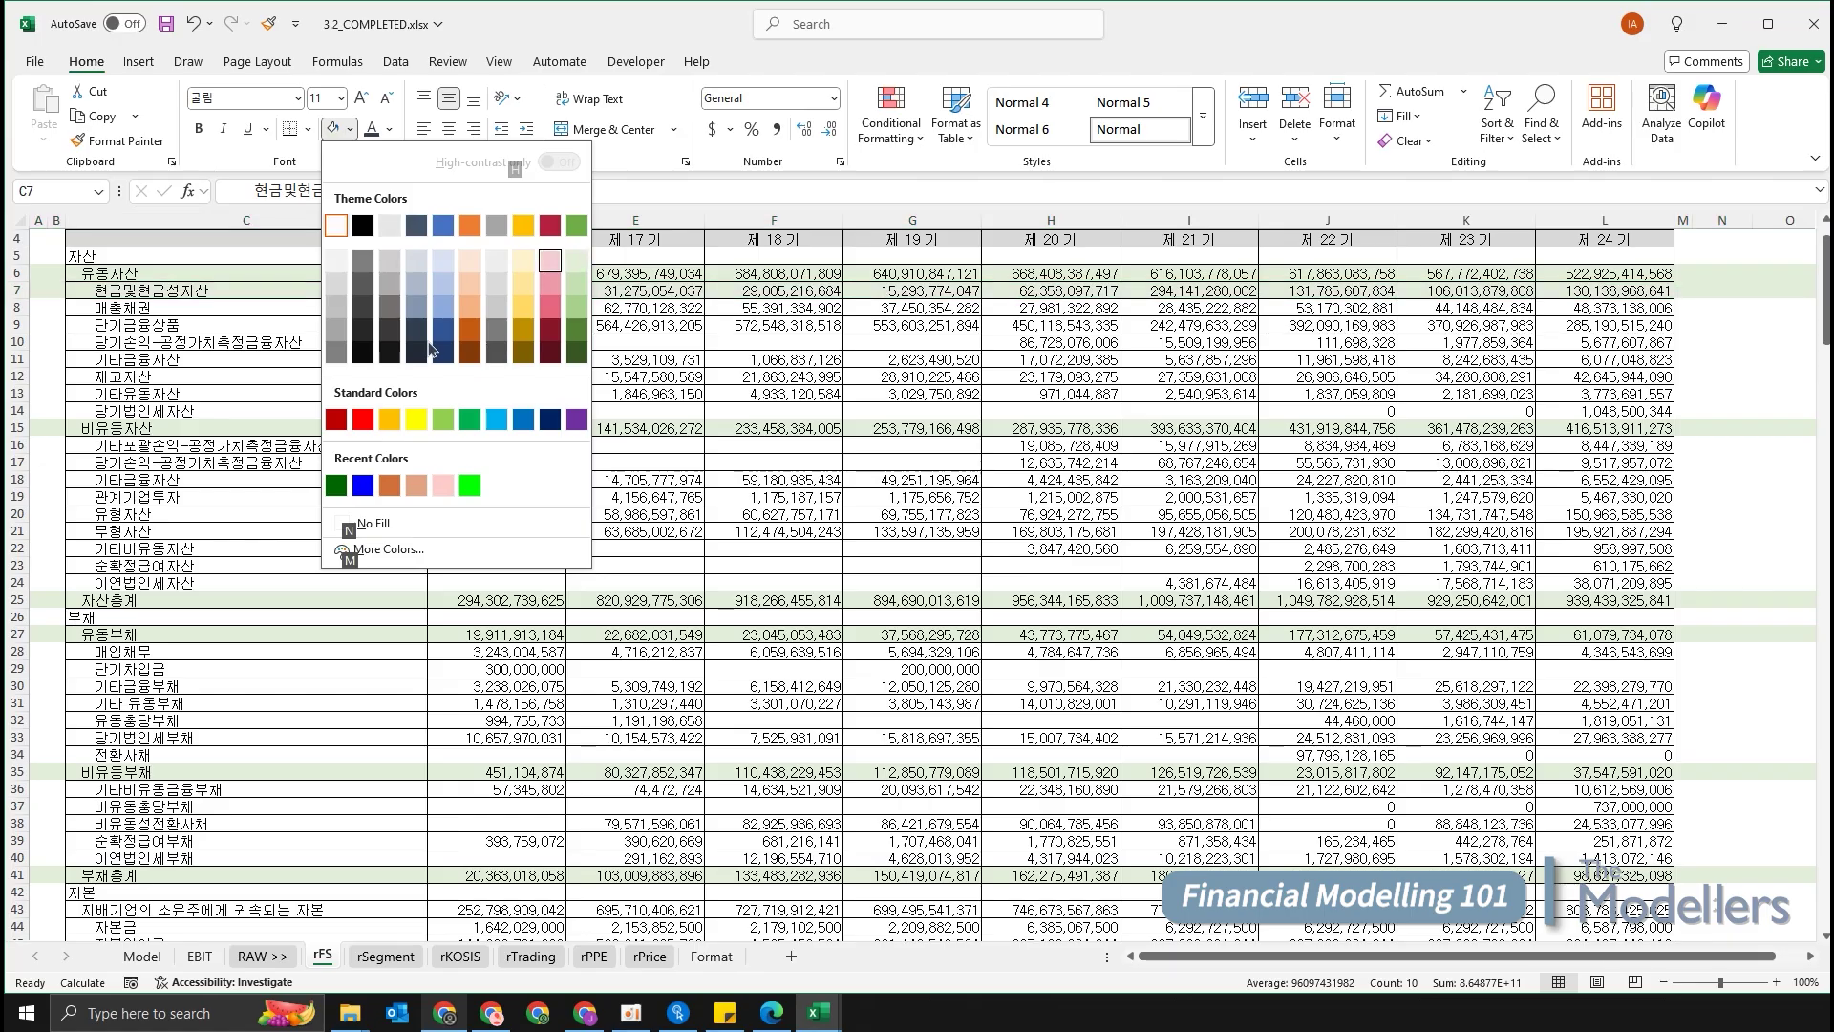
key("Left")
key("Left")
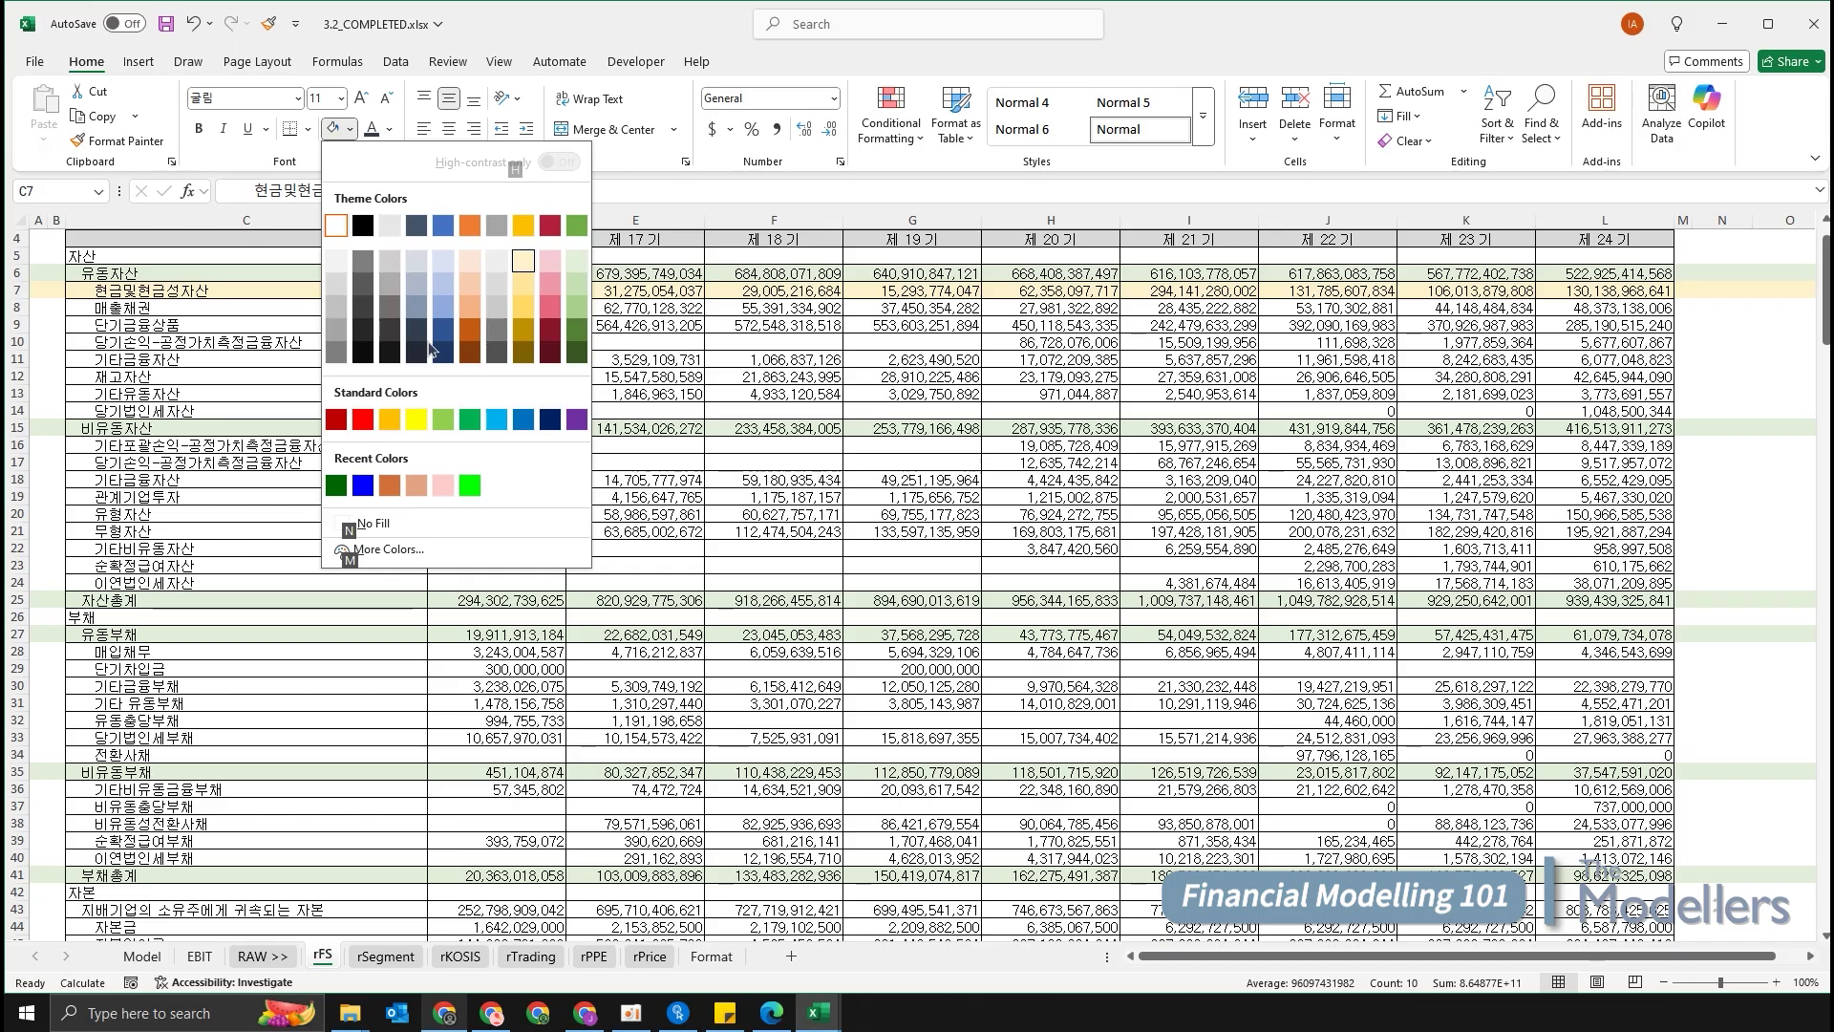
key("Return")
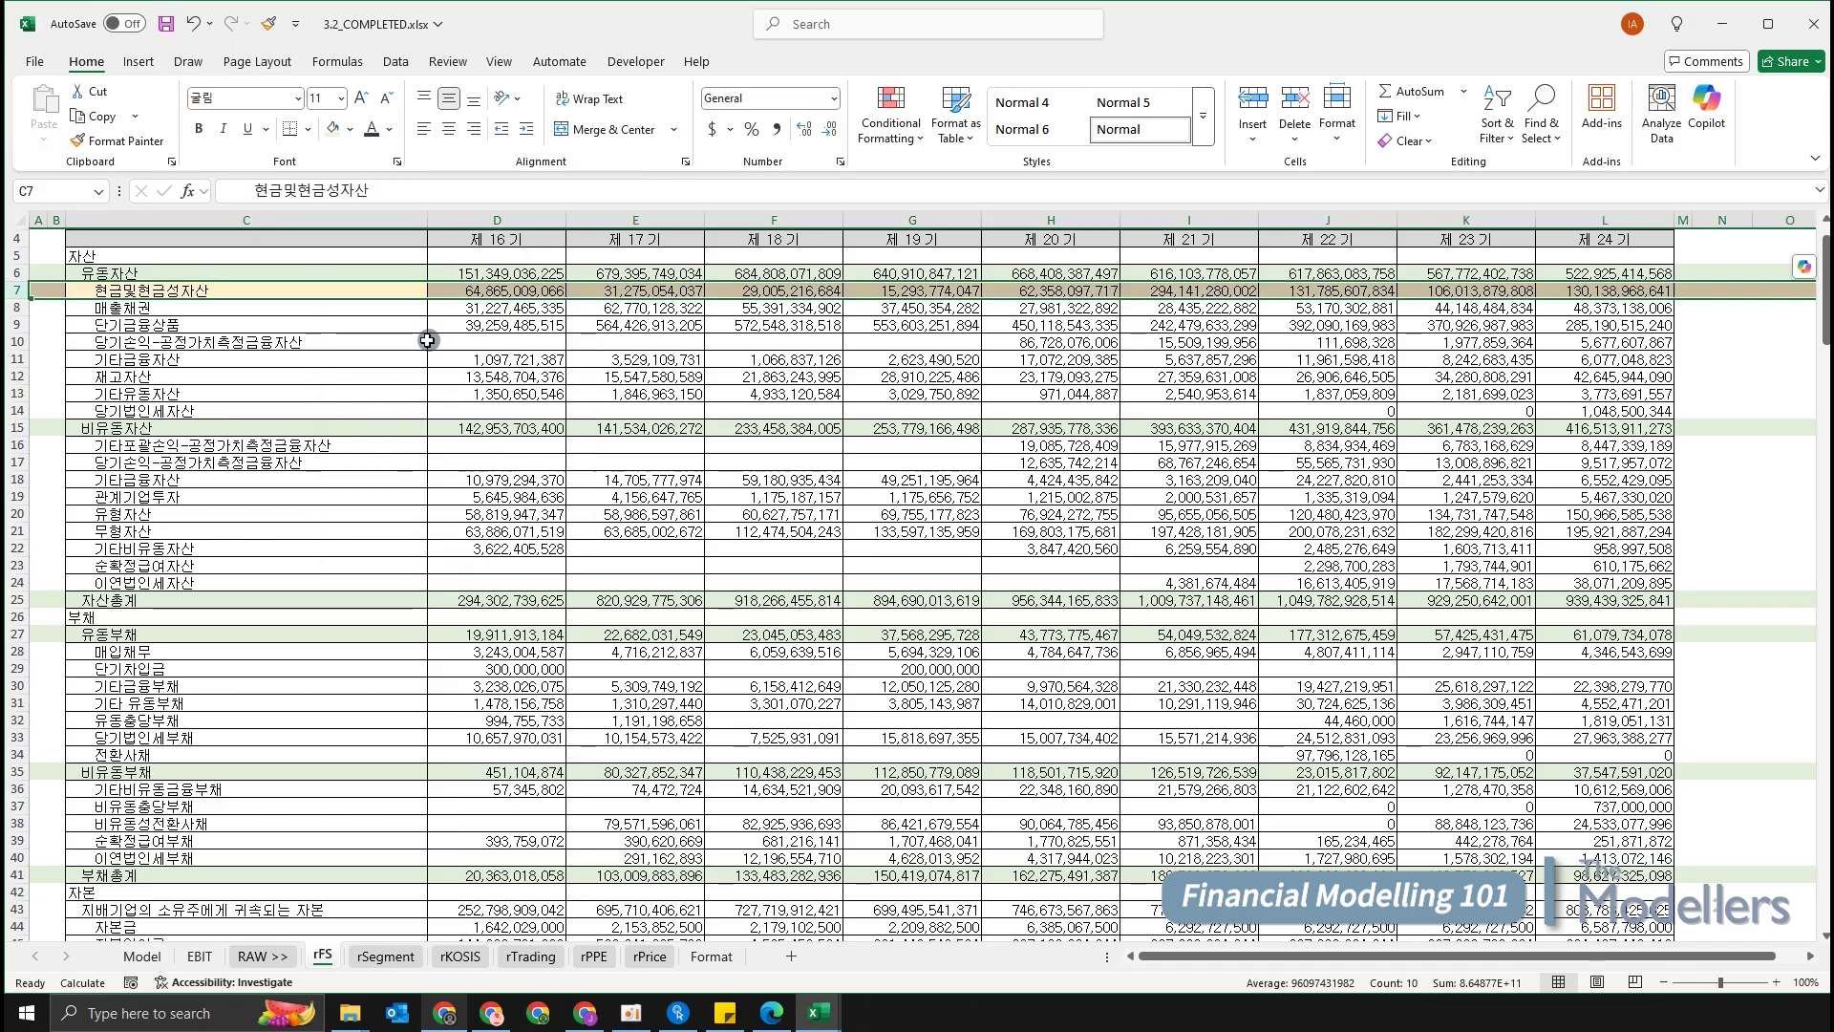
Apply the same light gold fill to the trade receivables row (매출채권, row 8) and inventories row (재고자산, row 12).
key("Down")
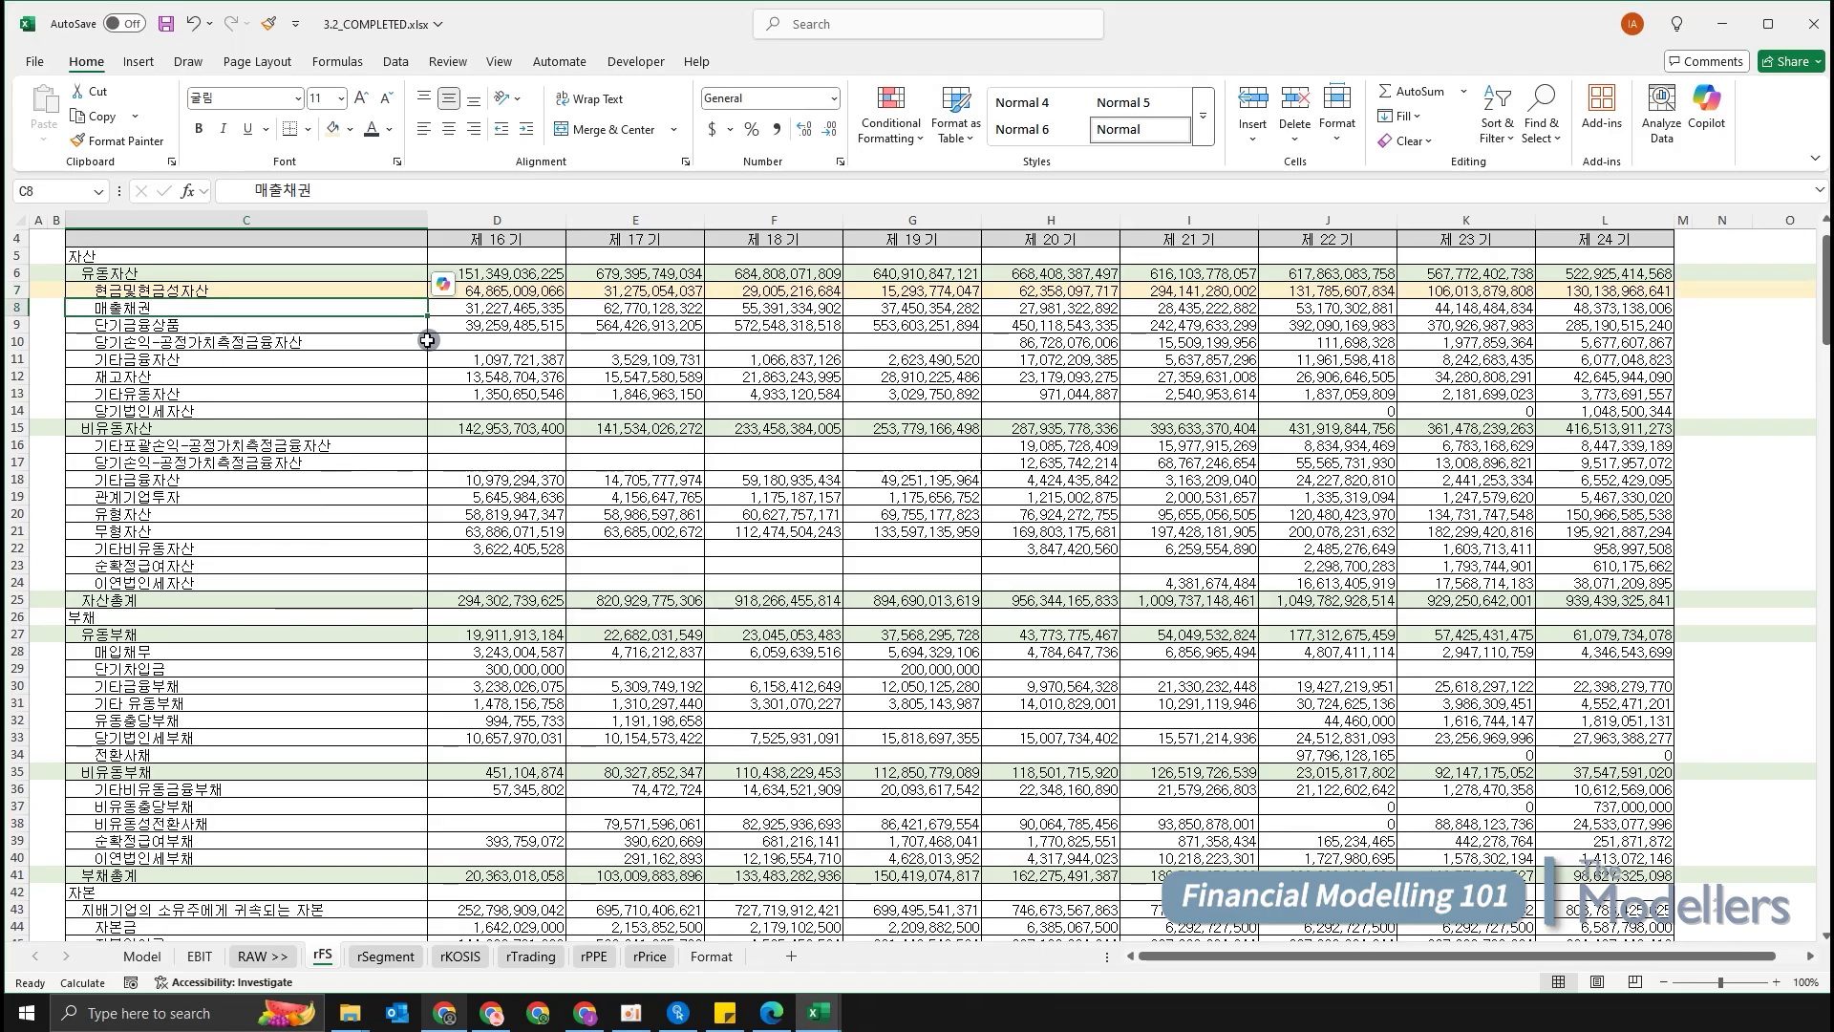
key("ctrl+shift+Right")
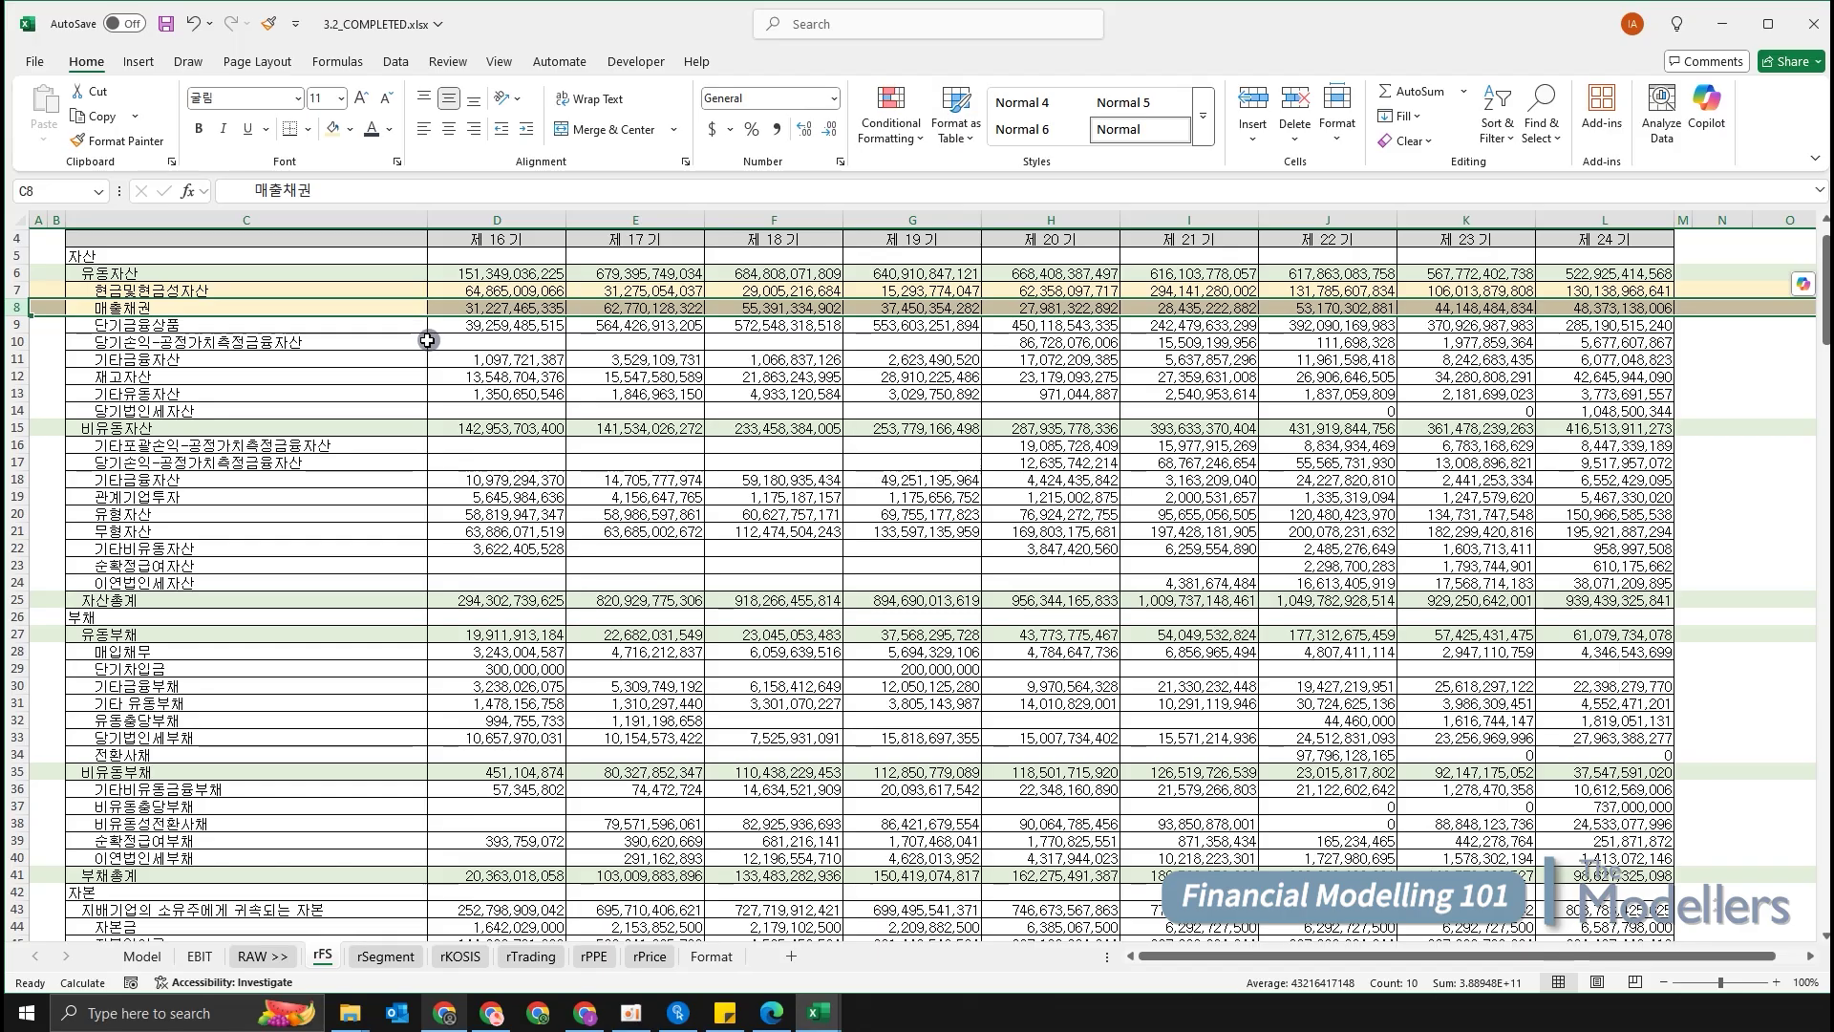
key("F4")
key("Down")
key("Down")
key("Down")
key("ctrl+shift+Right")
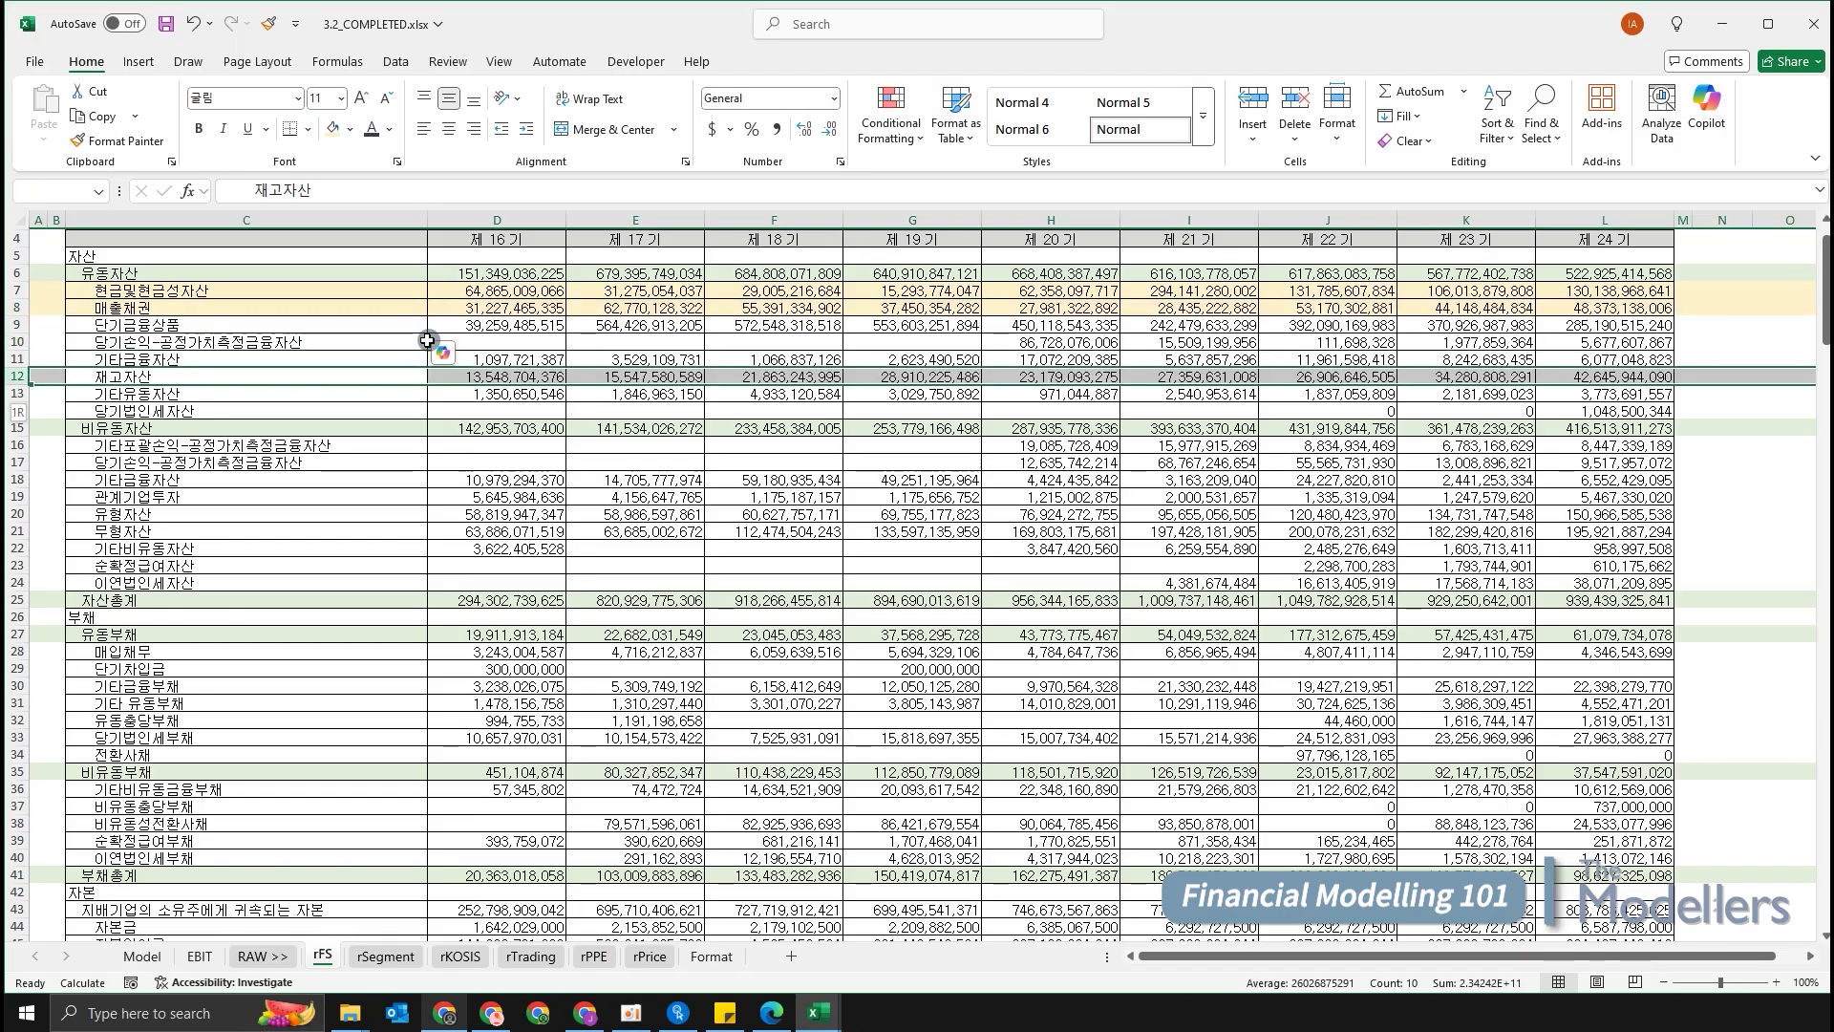
key("F4")
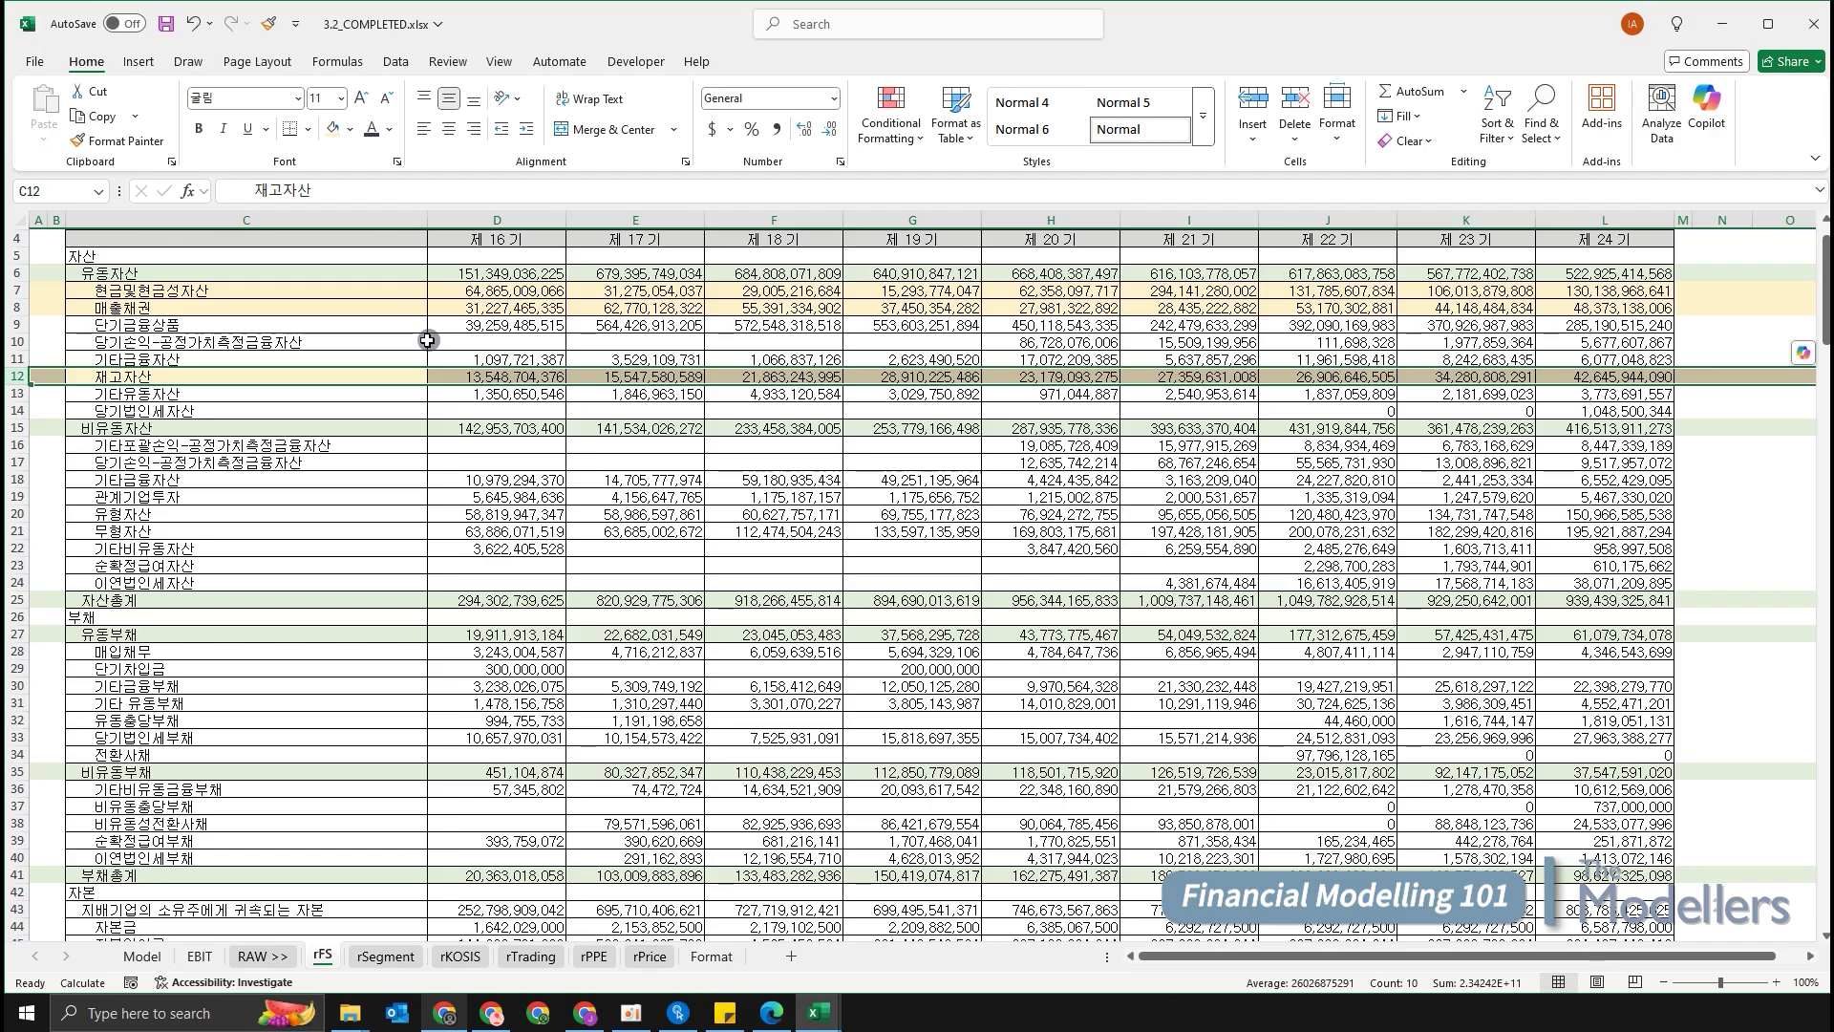
left_click_drag(380, 318, 378, 410)
key("ctrl+shift+Right")
key("ctrl+shift+Right")
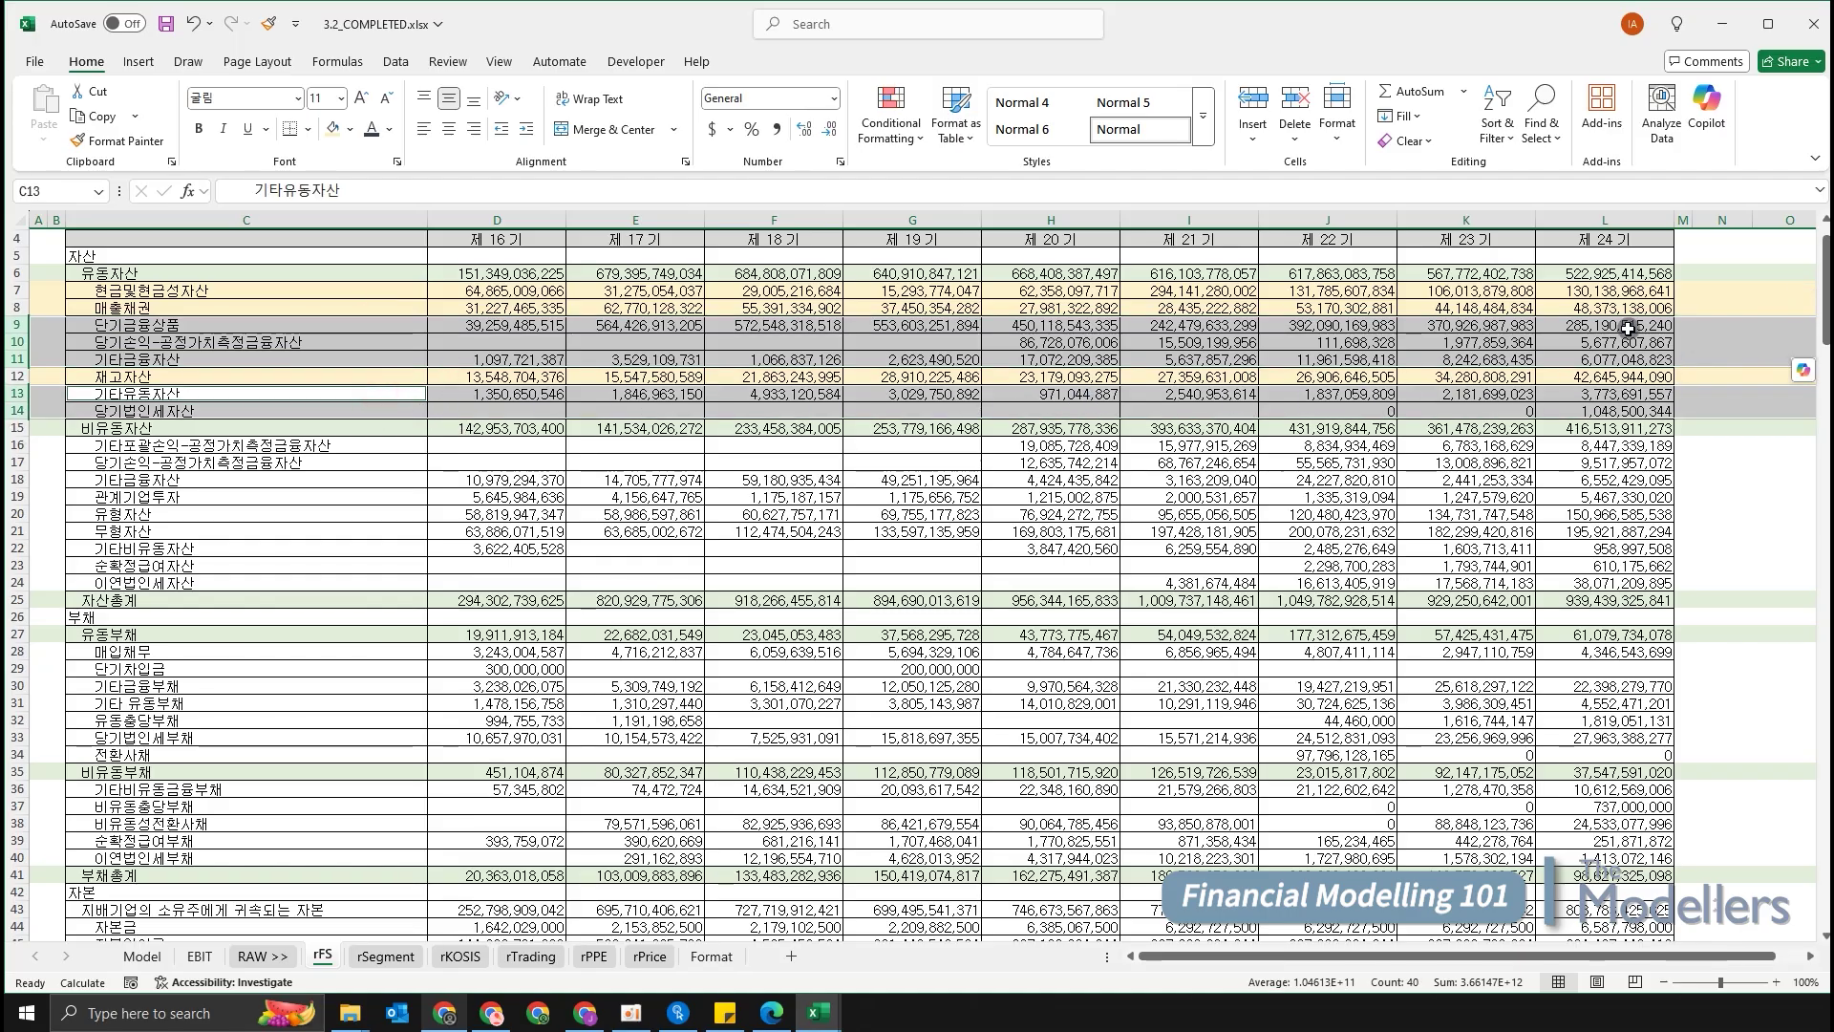
left_click(335, 337)
left_click_drag(288, 324, 1586, 323)
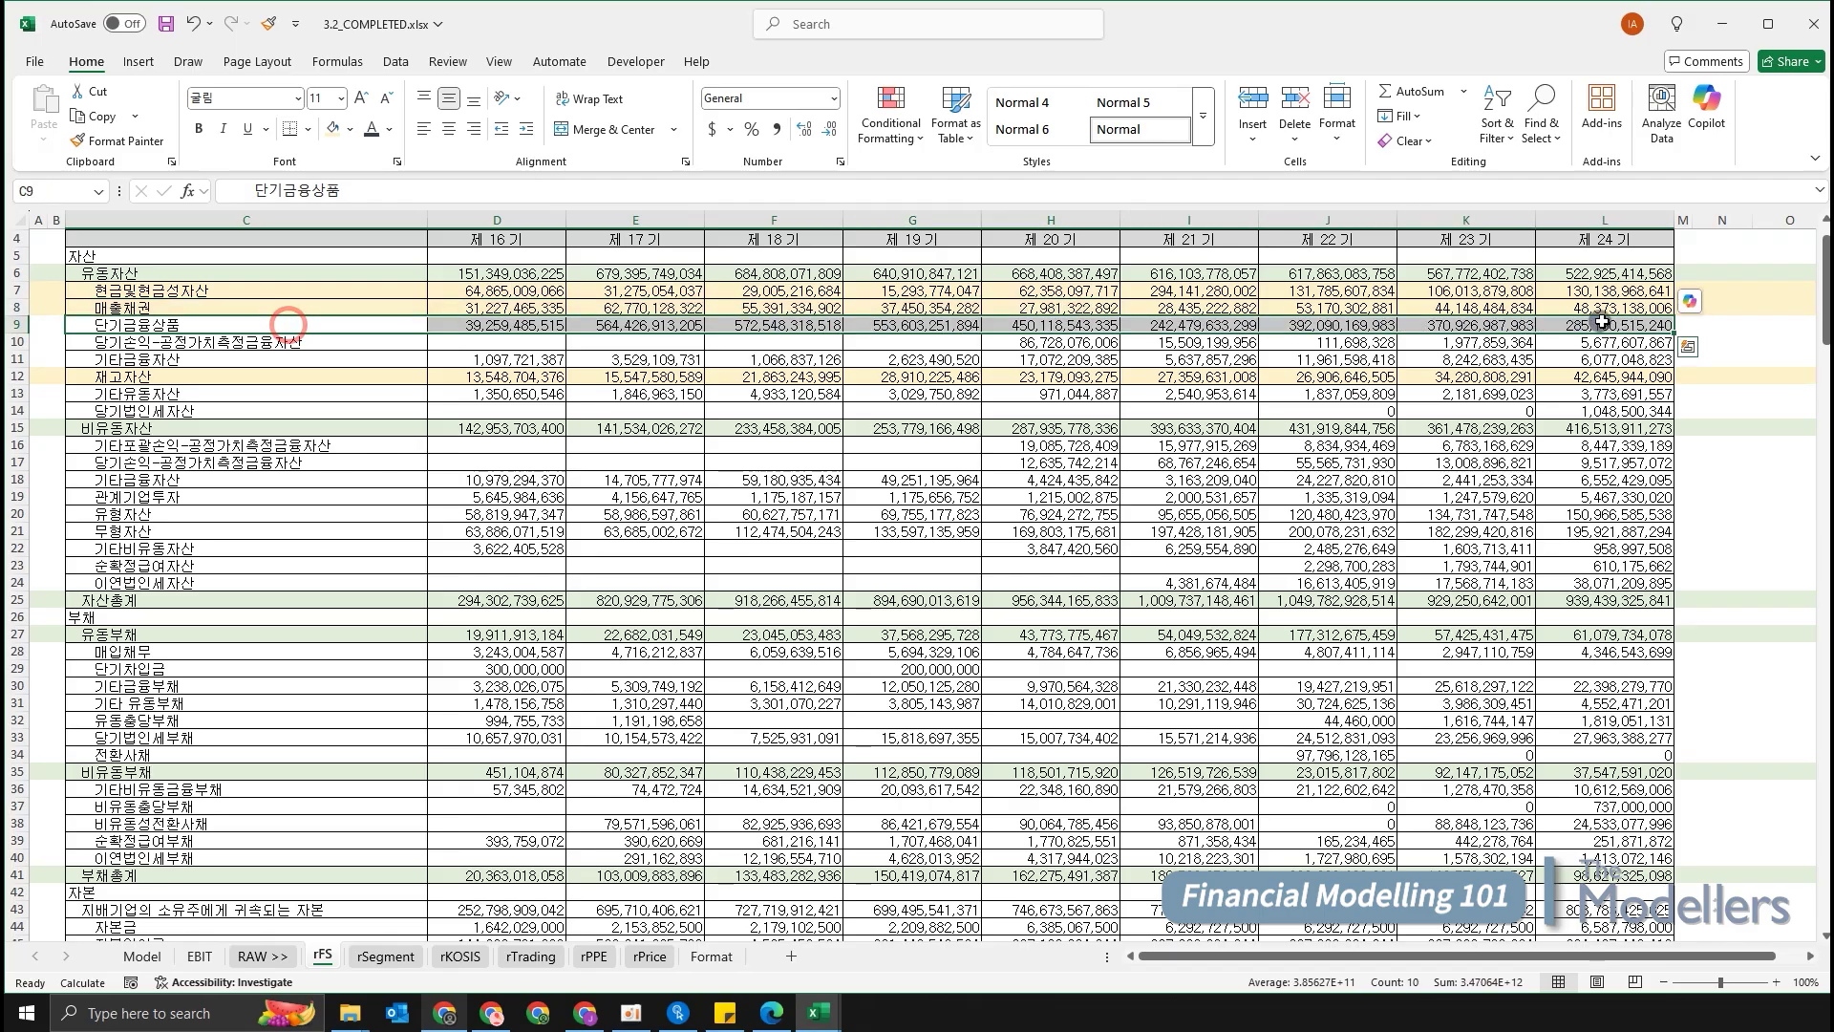
left_click(1602, 323)
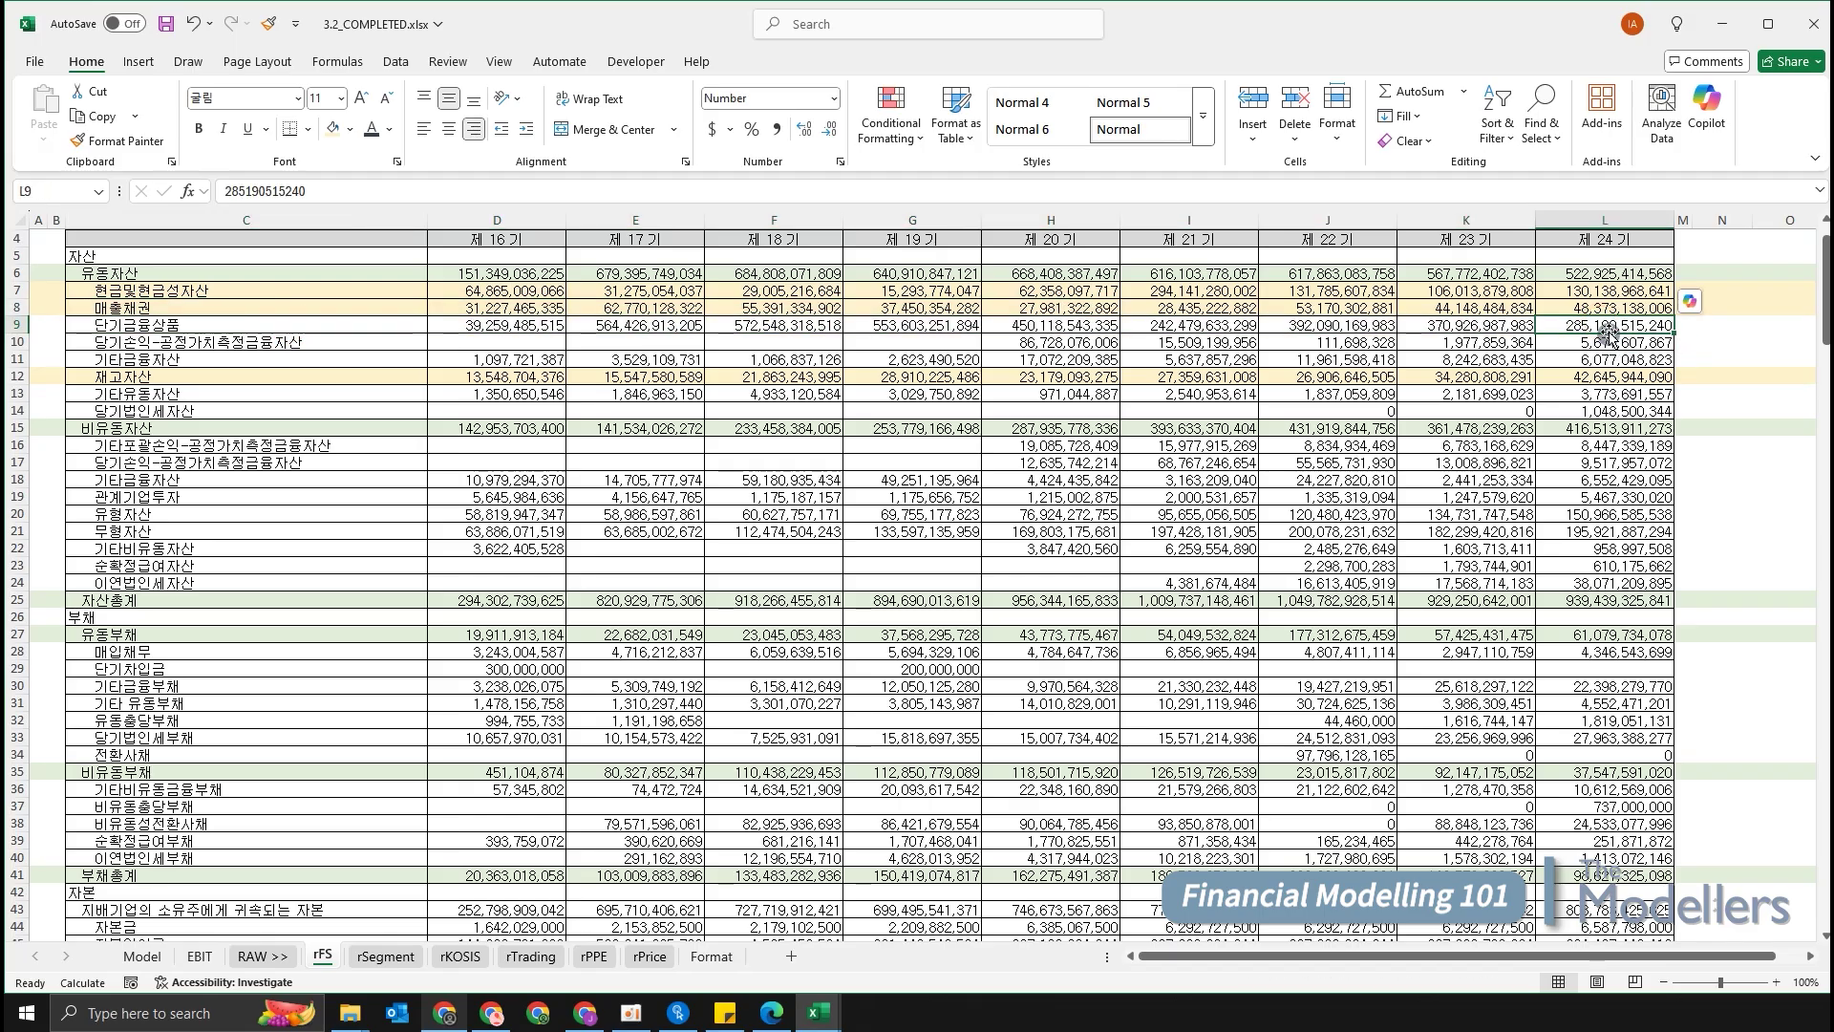
left_click(1593, 286)
Highlight the entire short-term financial instruments row (단기금융상품, row 9) with a light gold fill.
left_click(1593, 325)
key("shift+space")
key("alt")
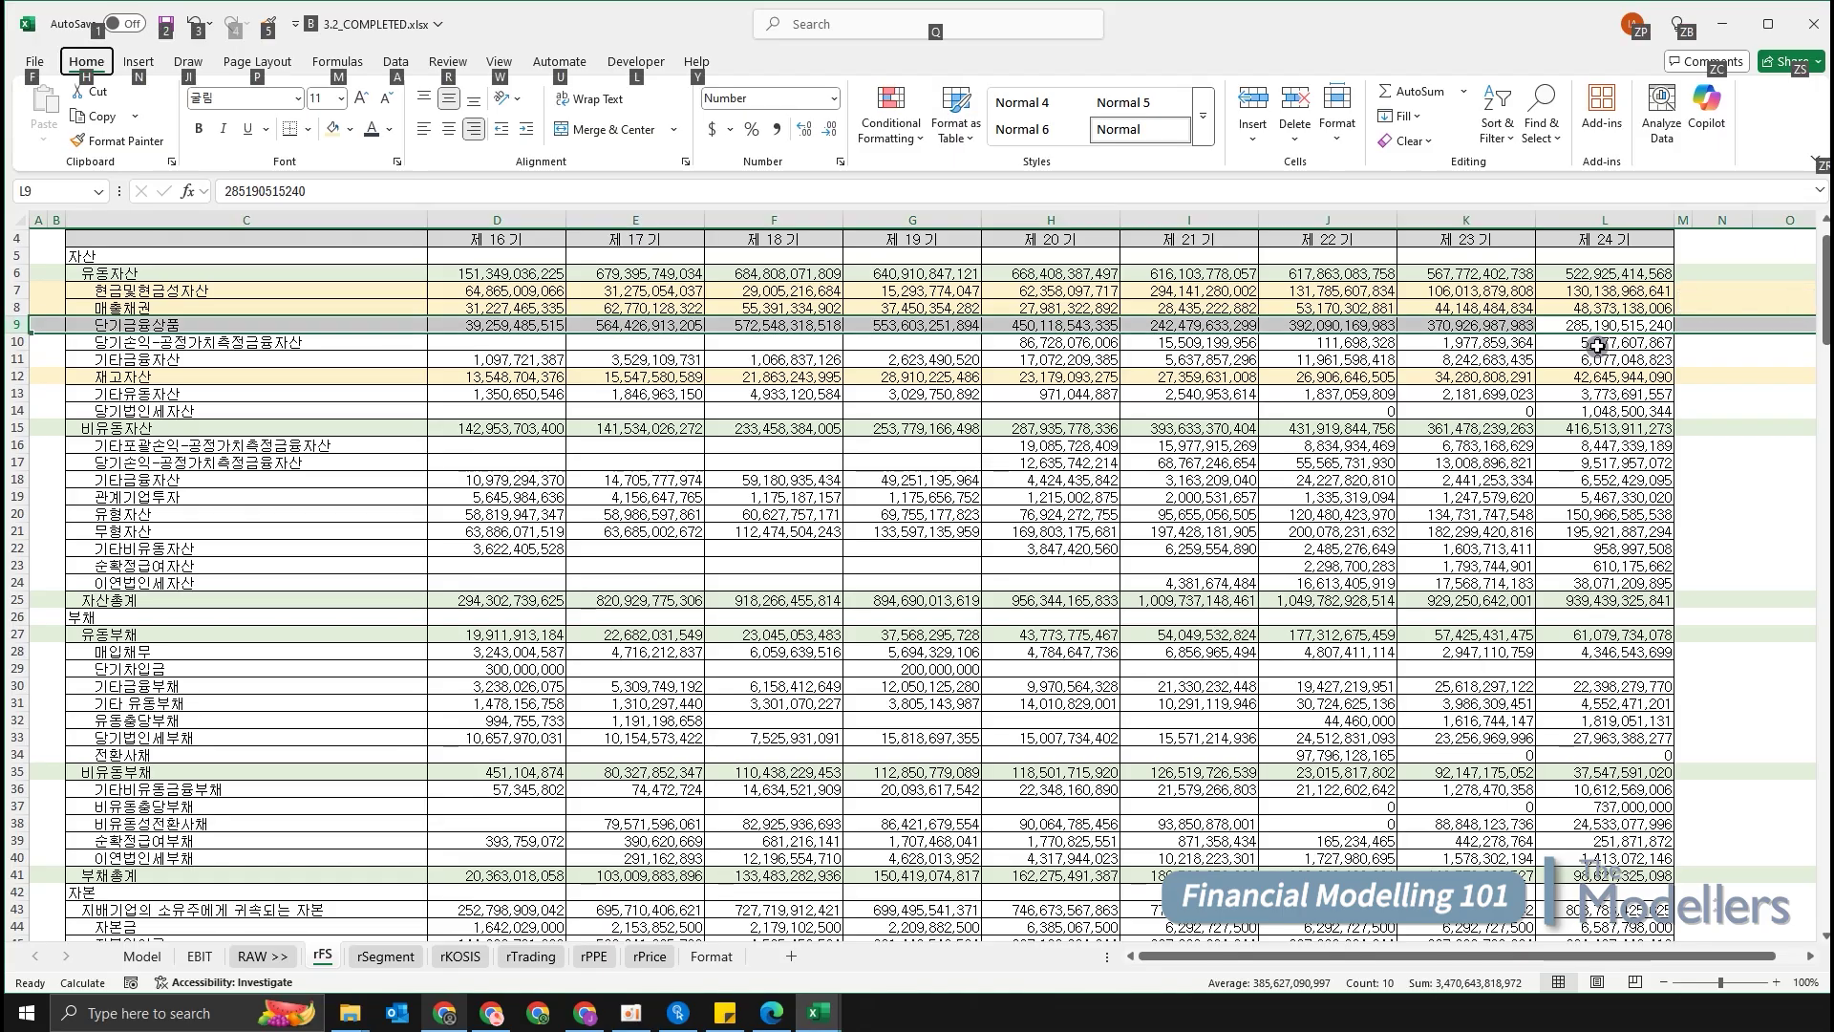
key("h")
key("h")
key("Down")
key("Return")
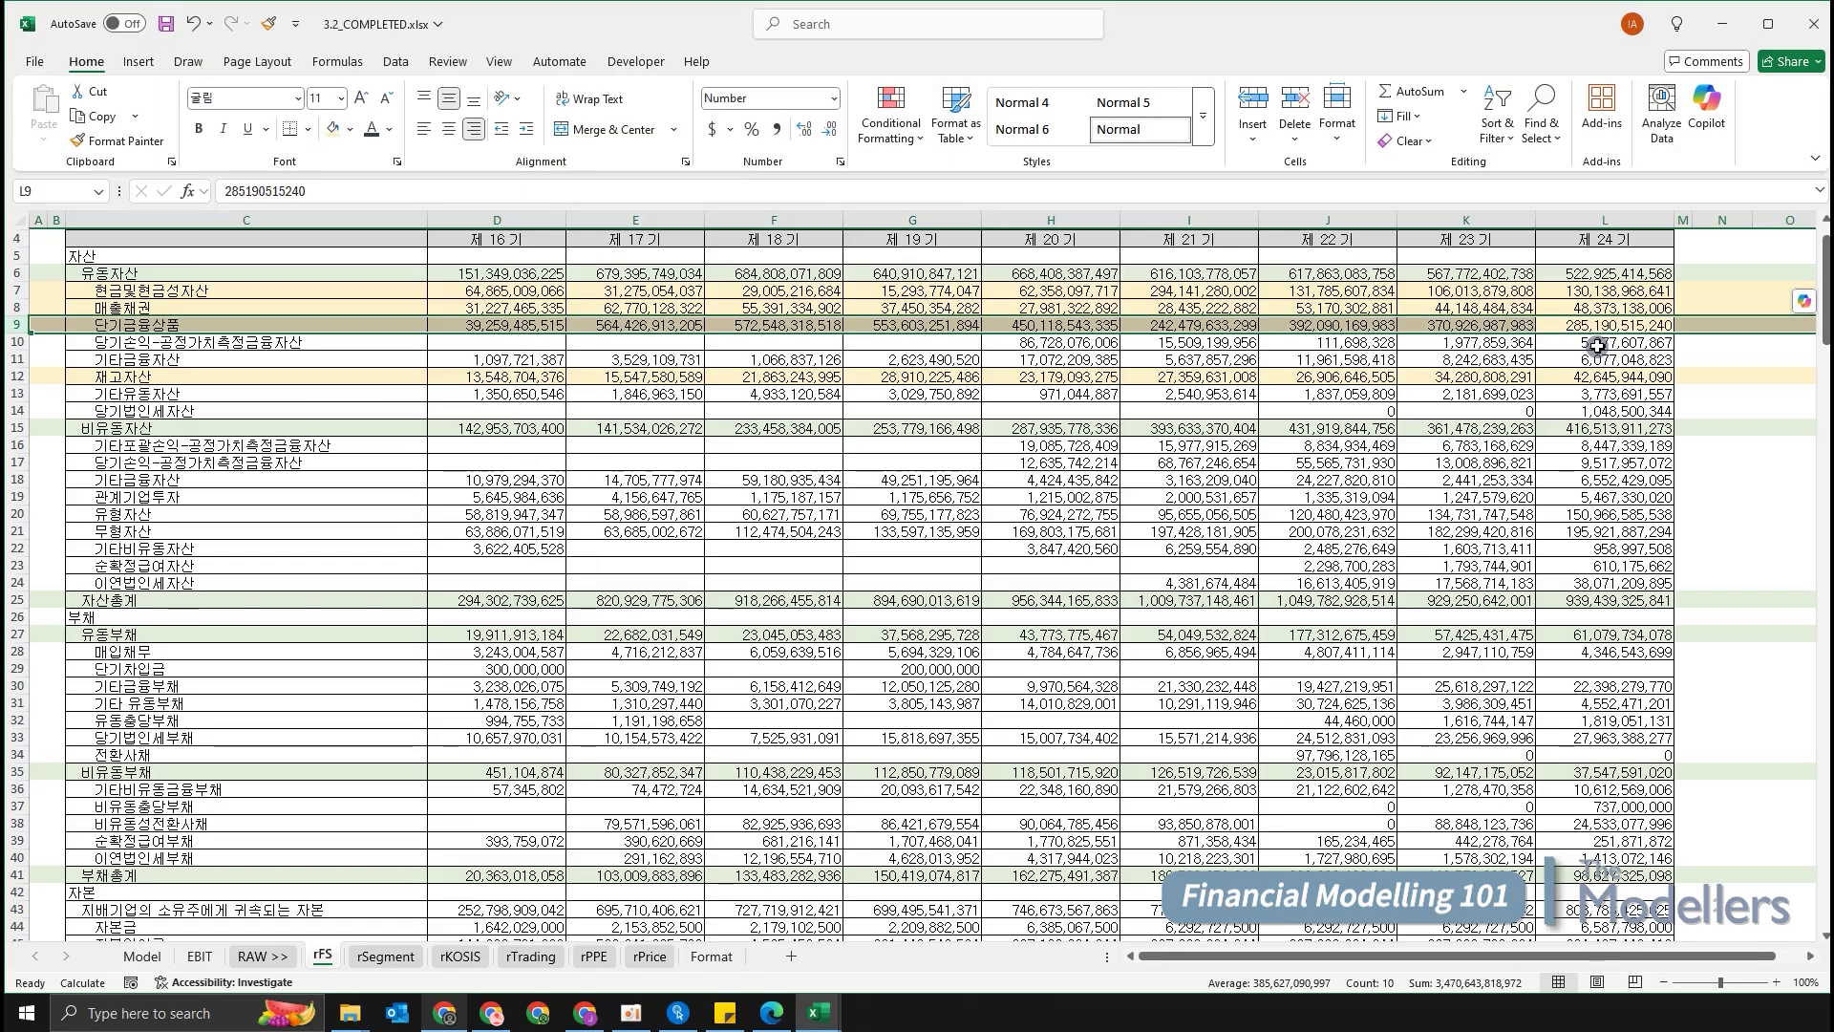
Review the unhighlighted current asset items (rows 10–11 and 13–14) and the fair-value financial assets under non-current assets (rows 16–17).
left_click_drag(1598, 346, 1597, 348)
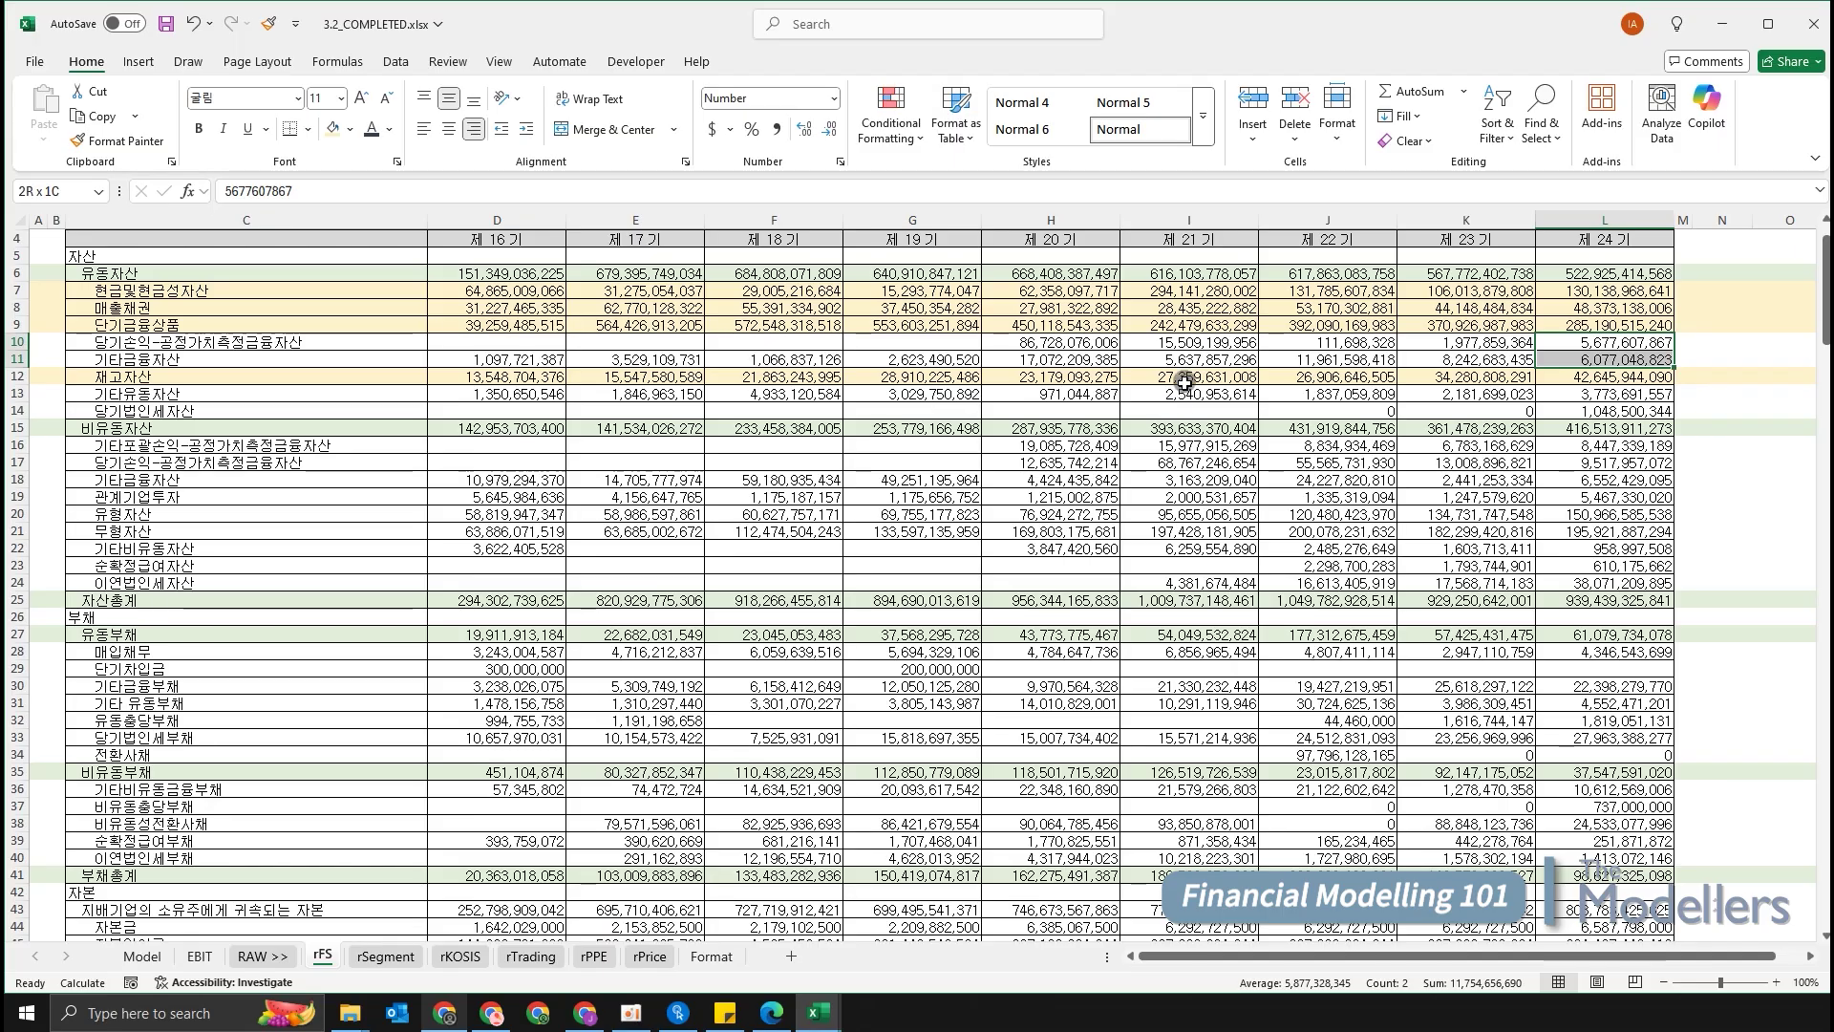
left_click_drag(193, 342, 194, 410)
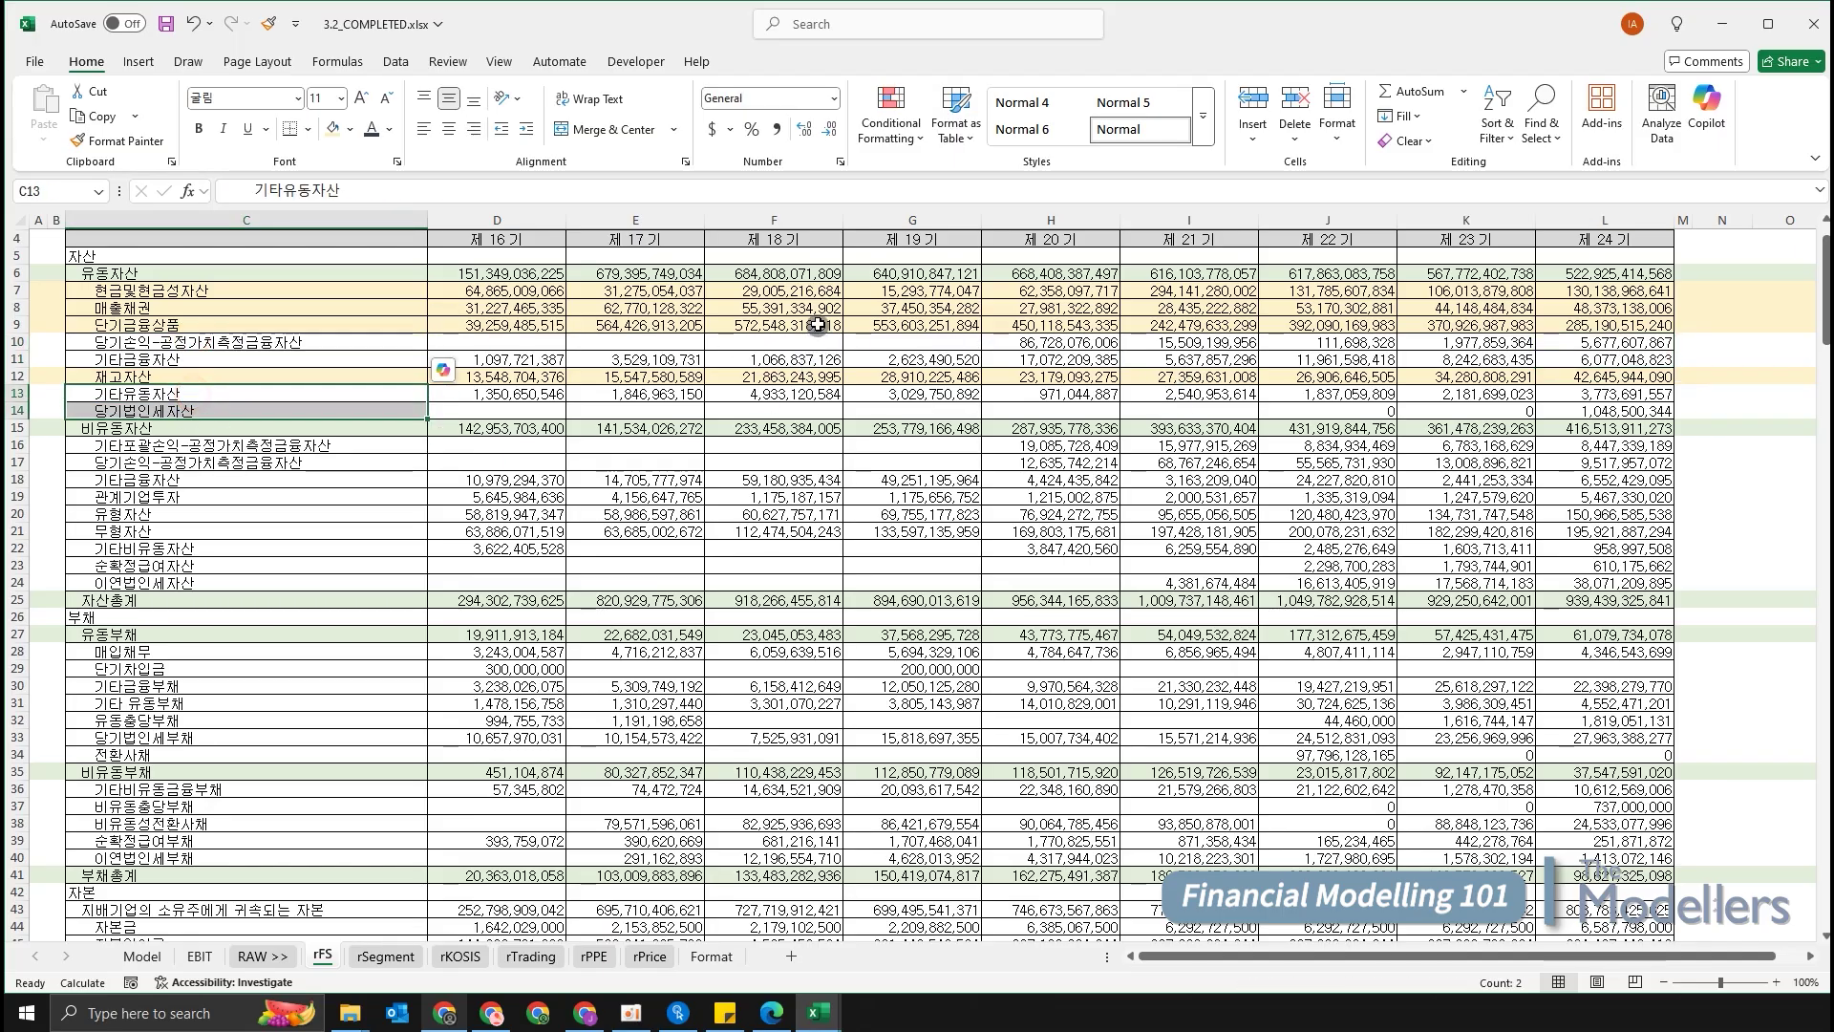
left_click_drag(315, 342, 321, 376)
left_click(324, 446)
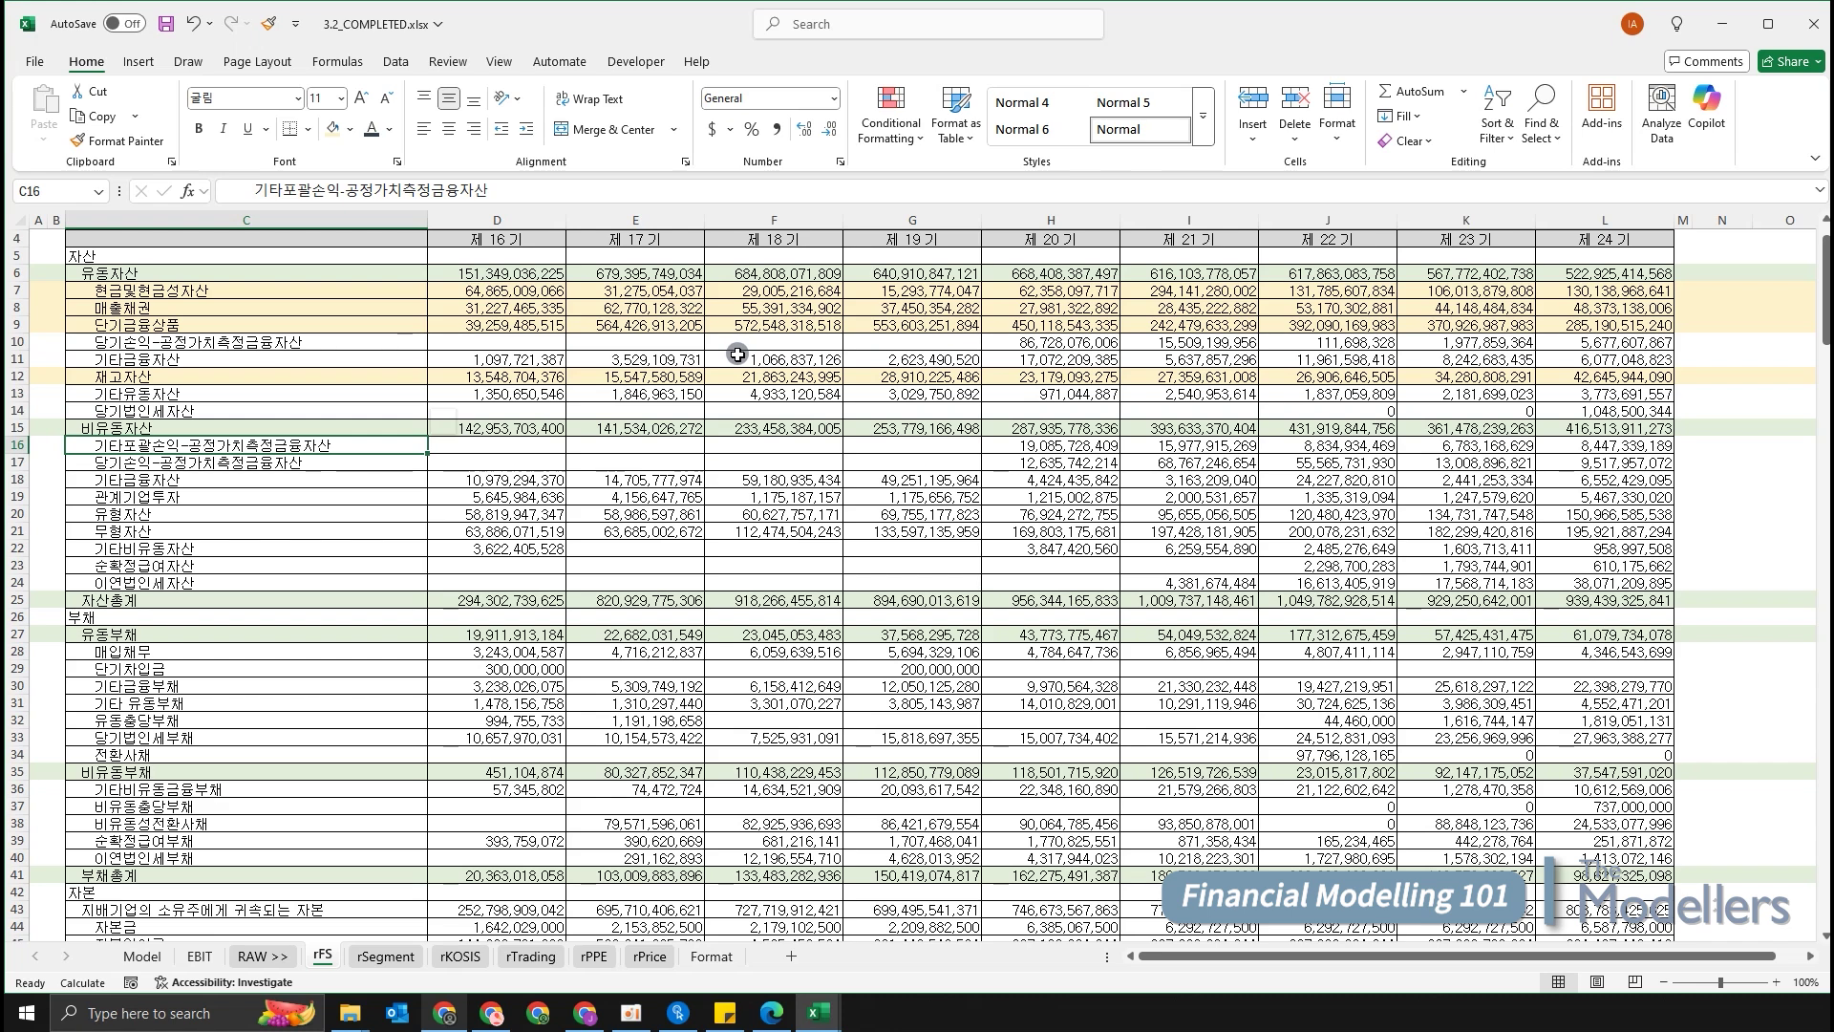
left_click(378, 466)
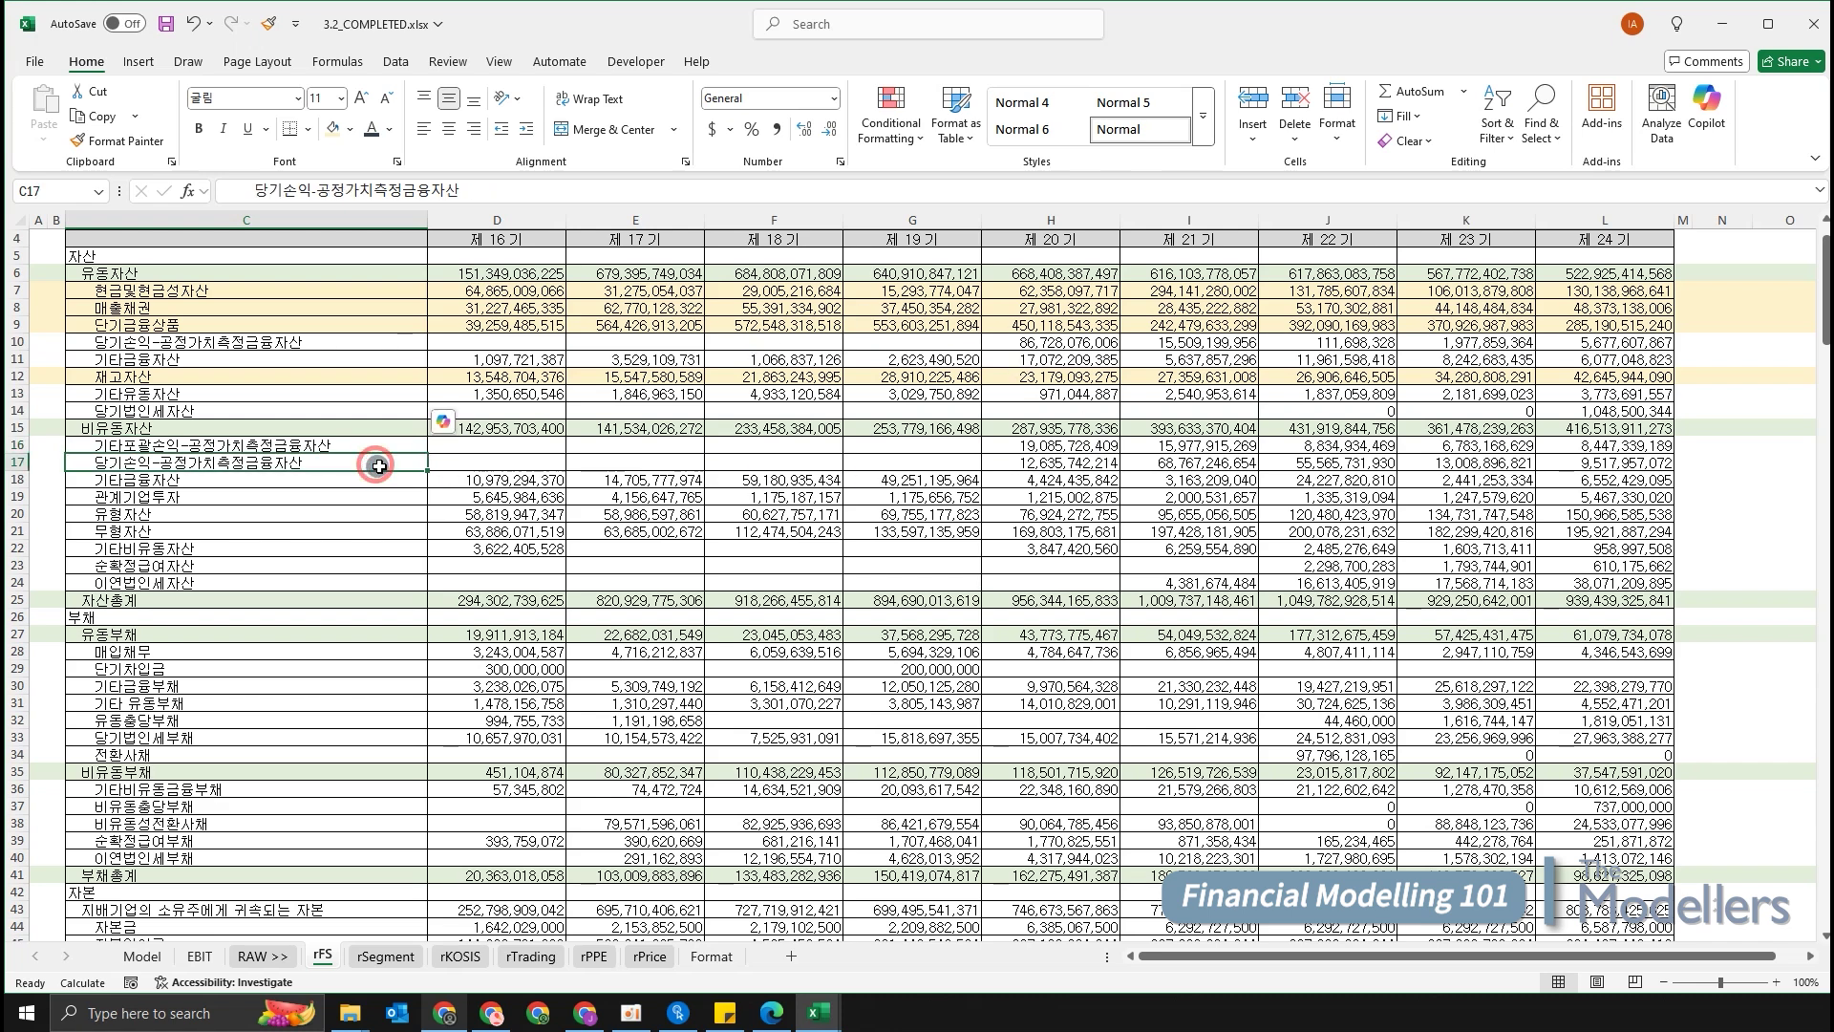
Examine the intangible assets row (무형자산, row 21) across the reported periods.
left_click(1337, 531)
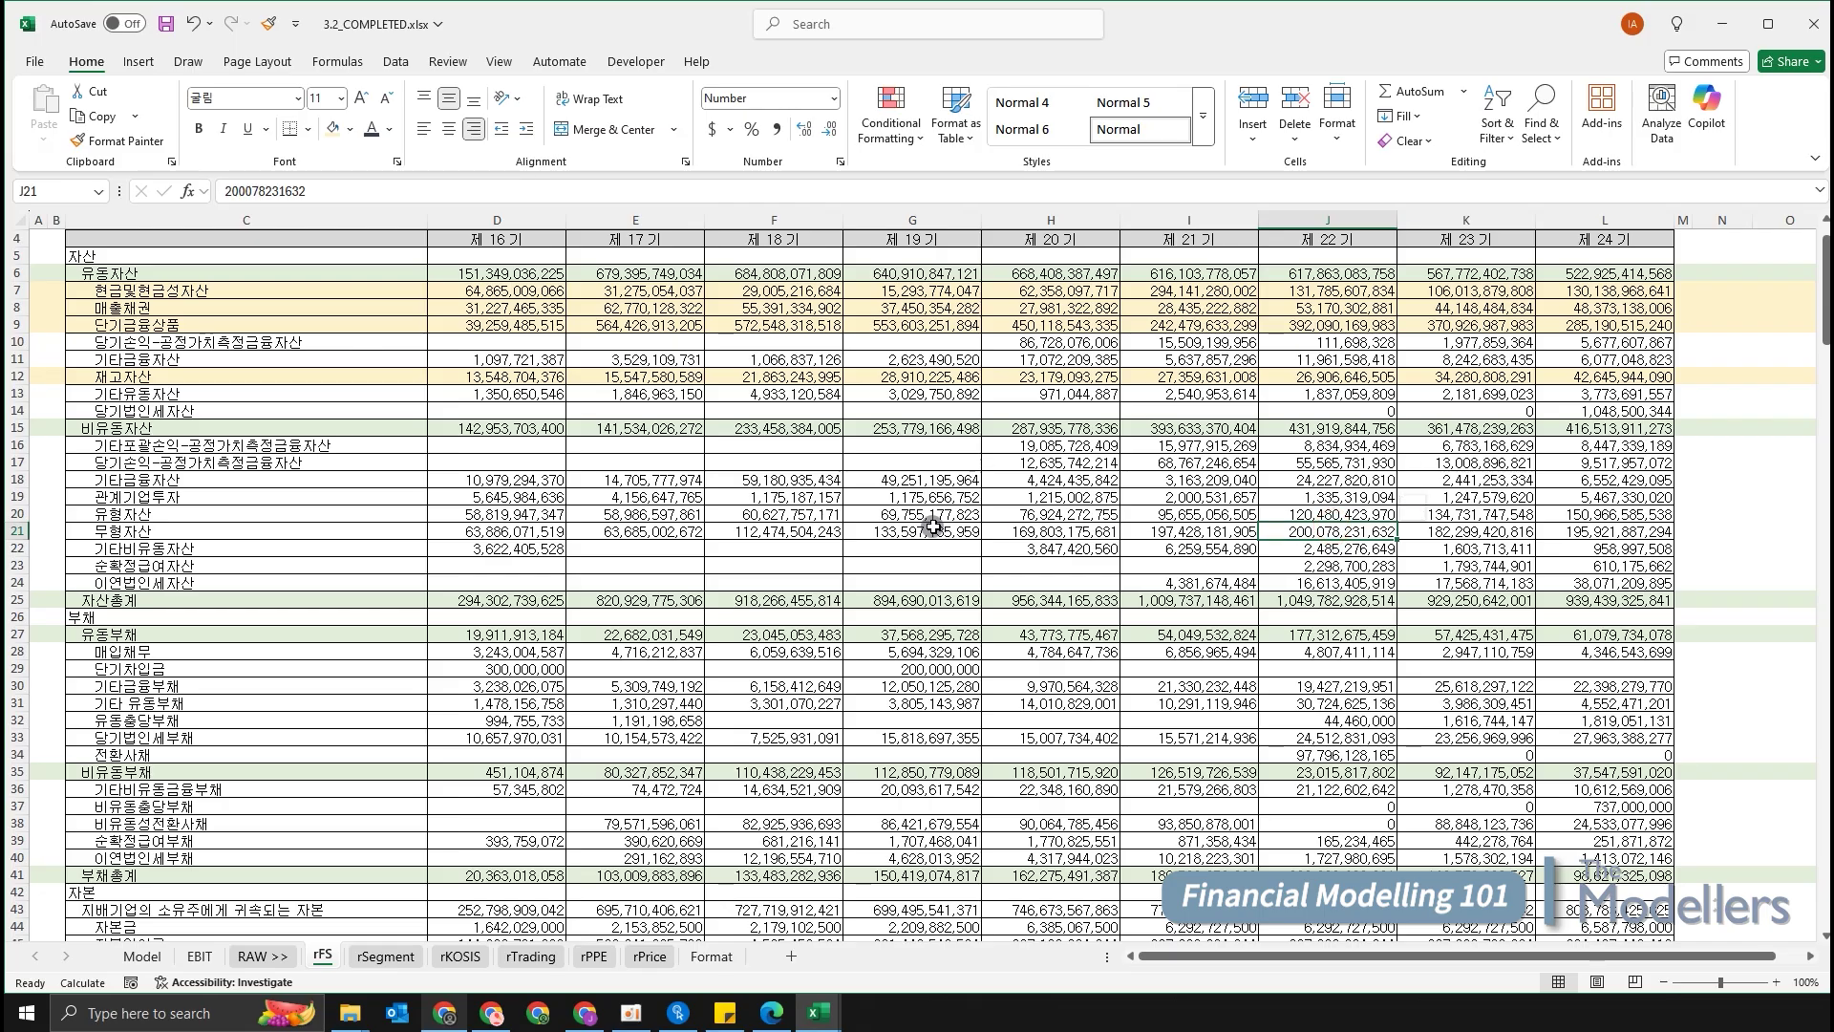
key("Left")
key("Left")
key("Left")
key("Left")
key("Left")
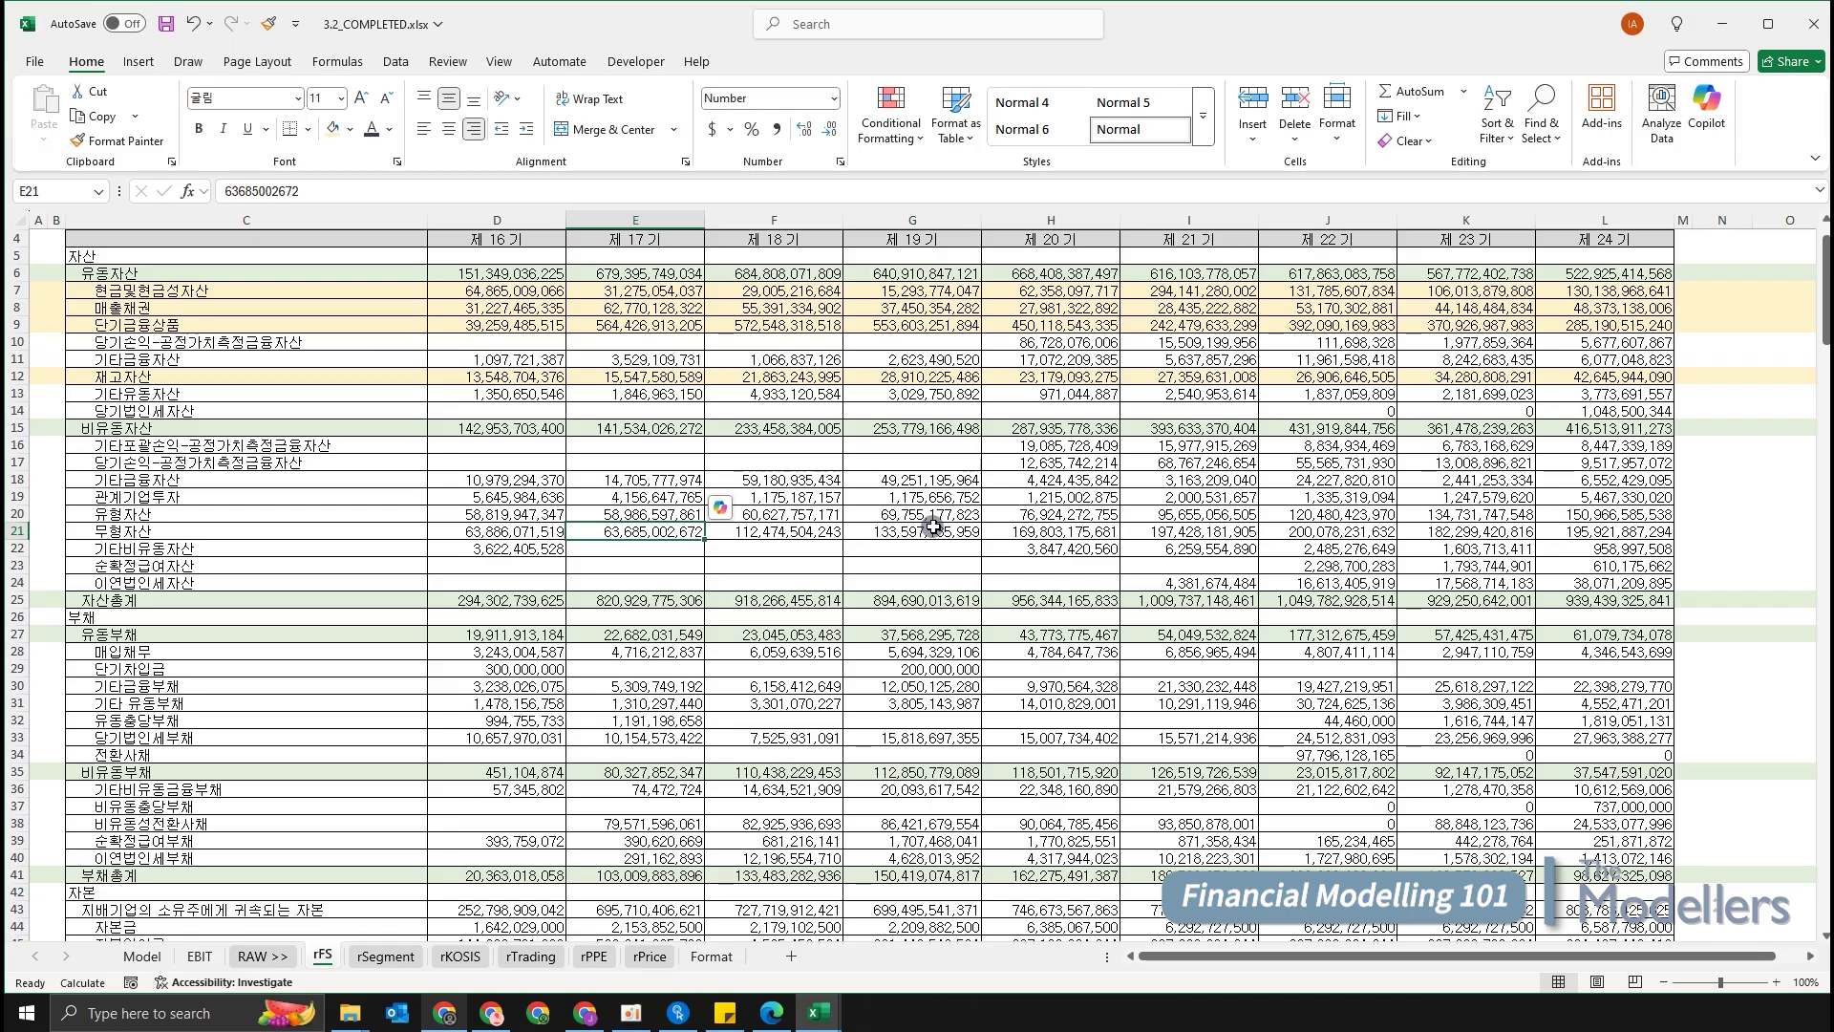
key("Left")
key("Left")
key("Left")
key("Left")
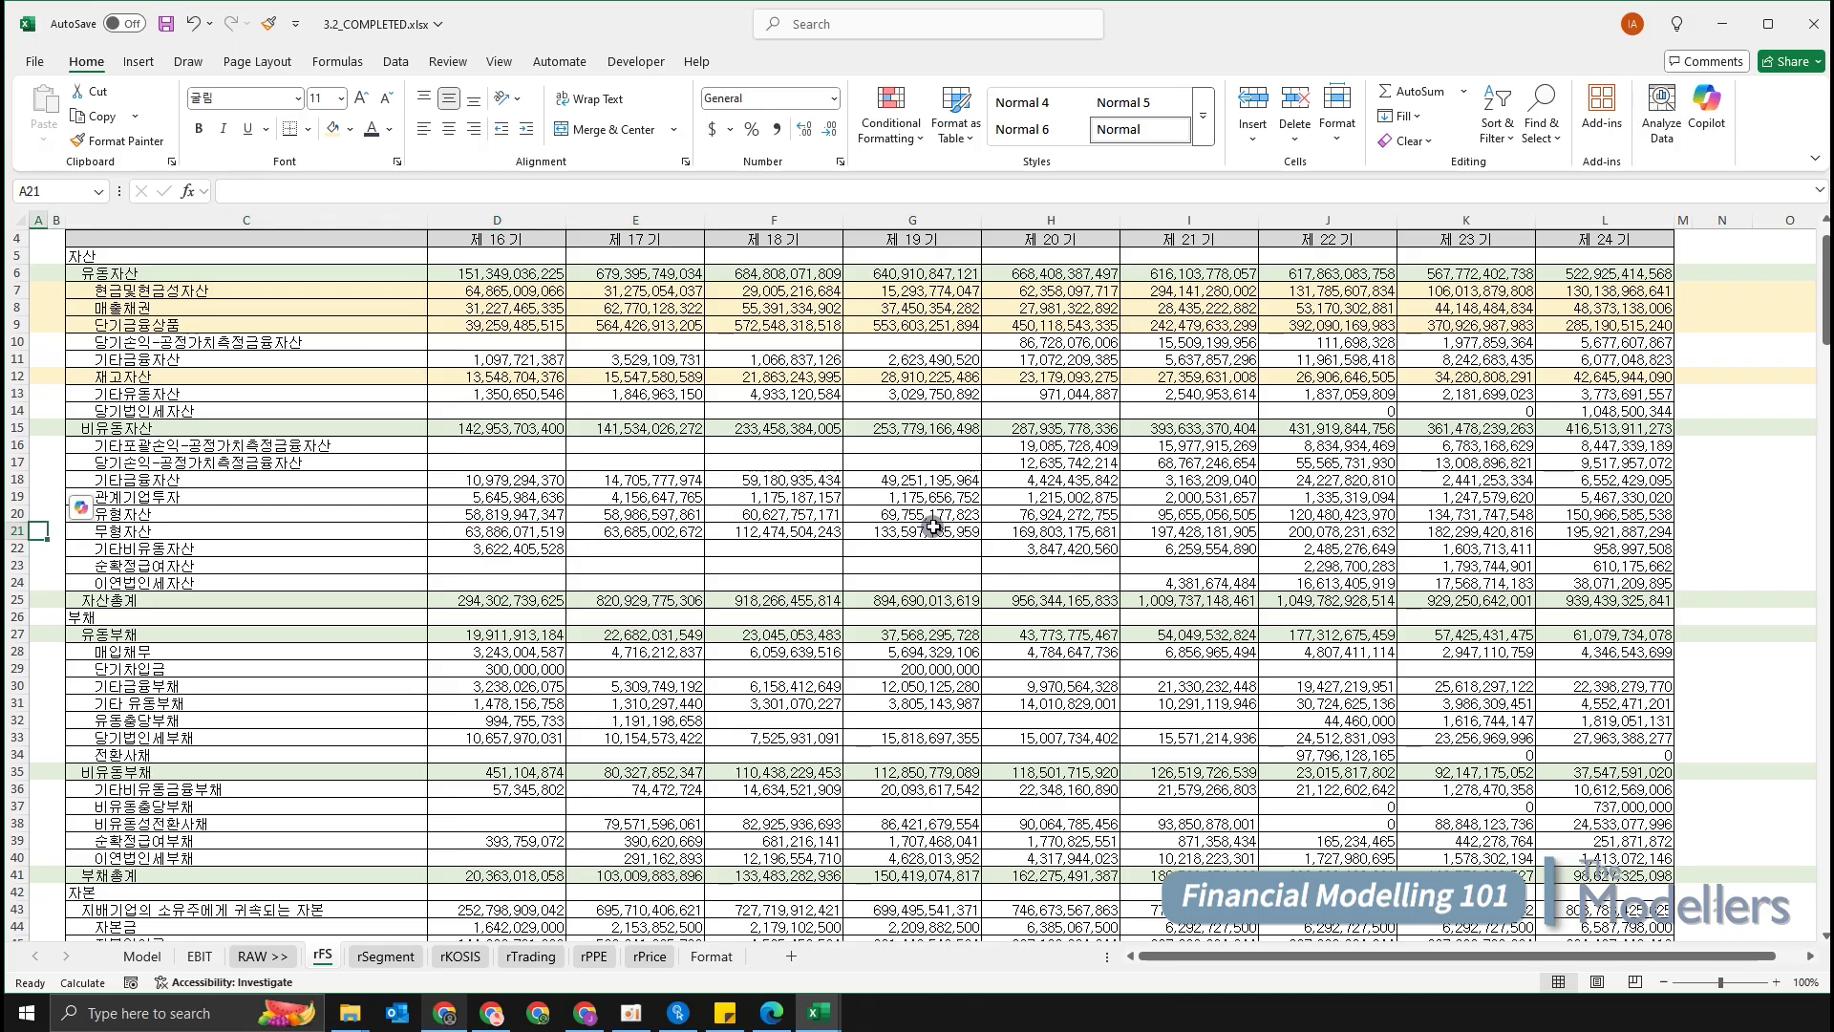
Examine the non-current asset items from other comprehensive income financial assets (row 16) through deferred tax assets (이연법인세자산, row 24).
key("Right")
key("Right")
key("Down")
key("Down")
key("Down")
key("shift+Up")
key("shift+Up")
key("shift+Up")
key("shift+Up")
key("shift+Up")
key("shift+Up")
key("shift+Up")
key("shift+Up")
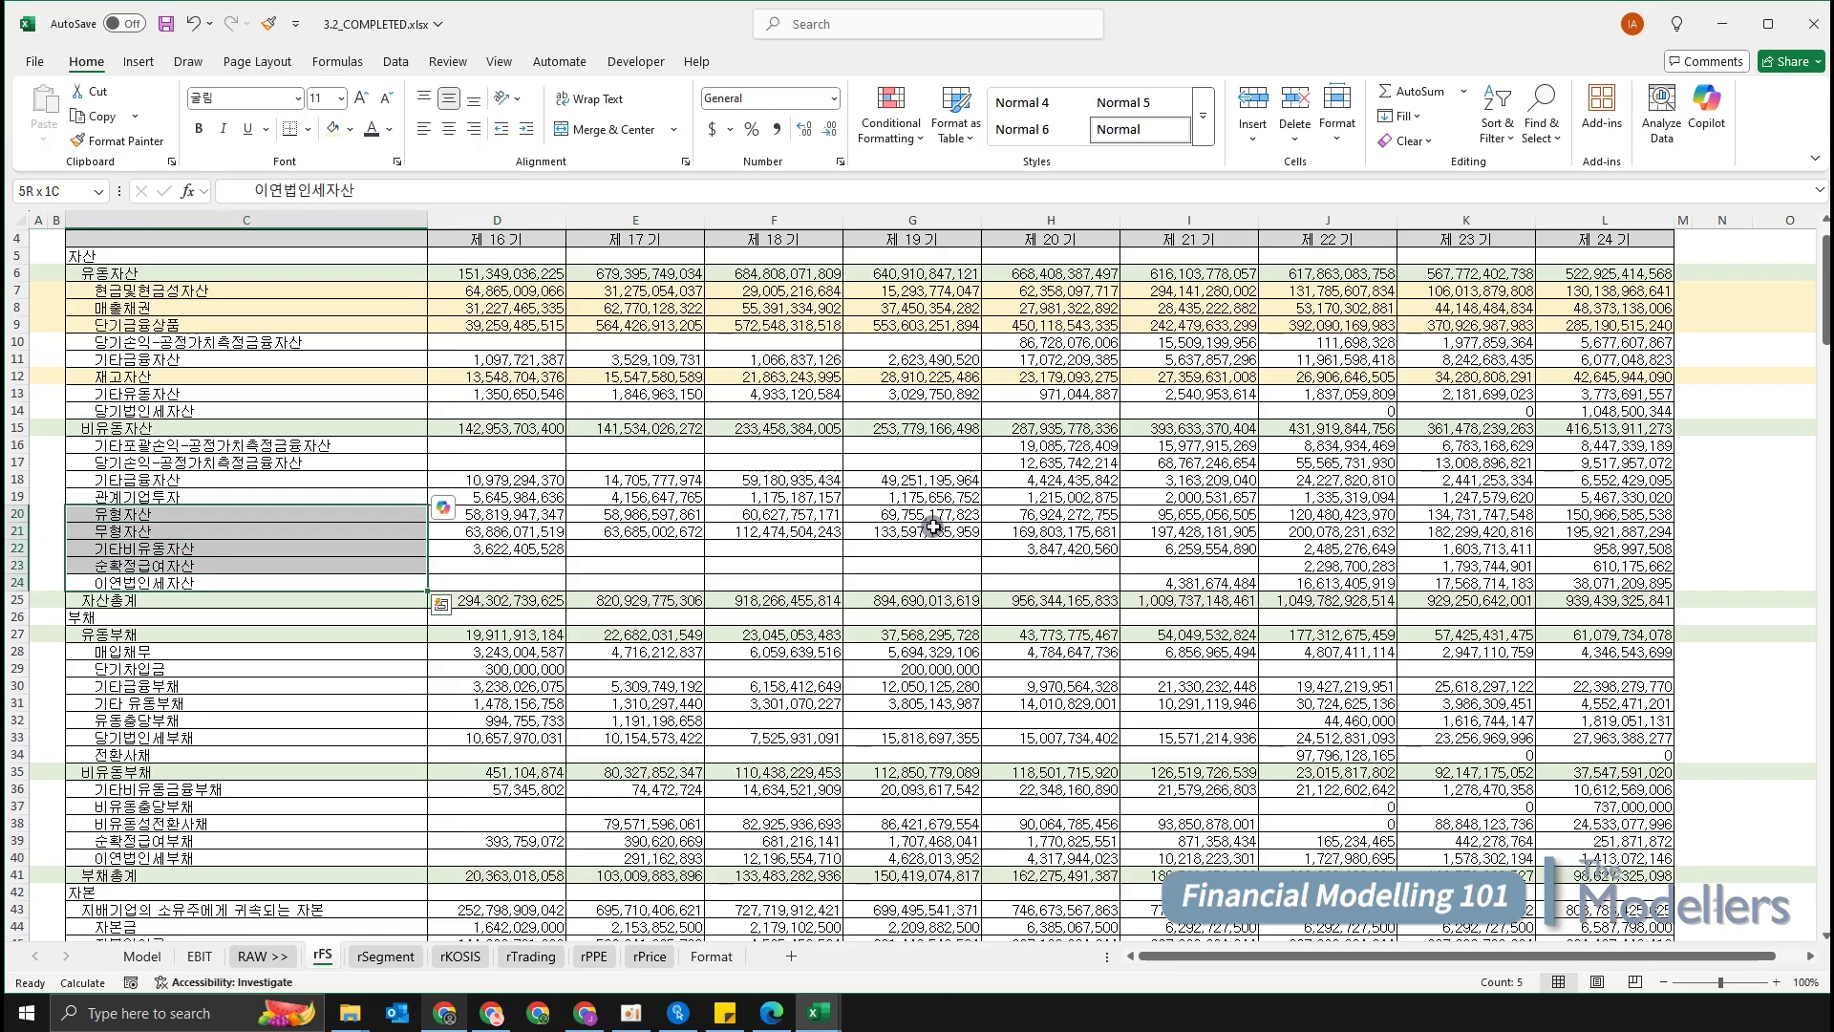
key("shift+space")
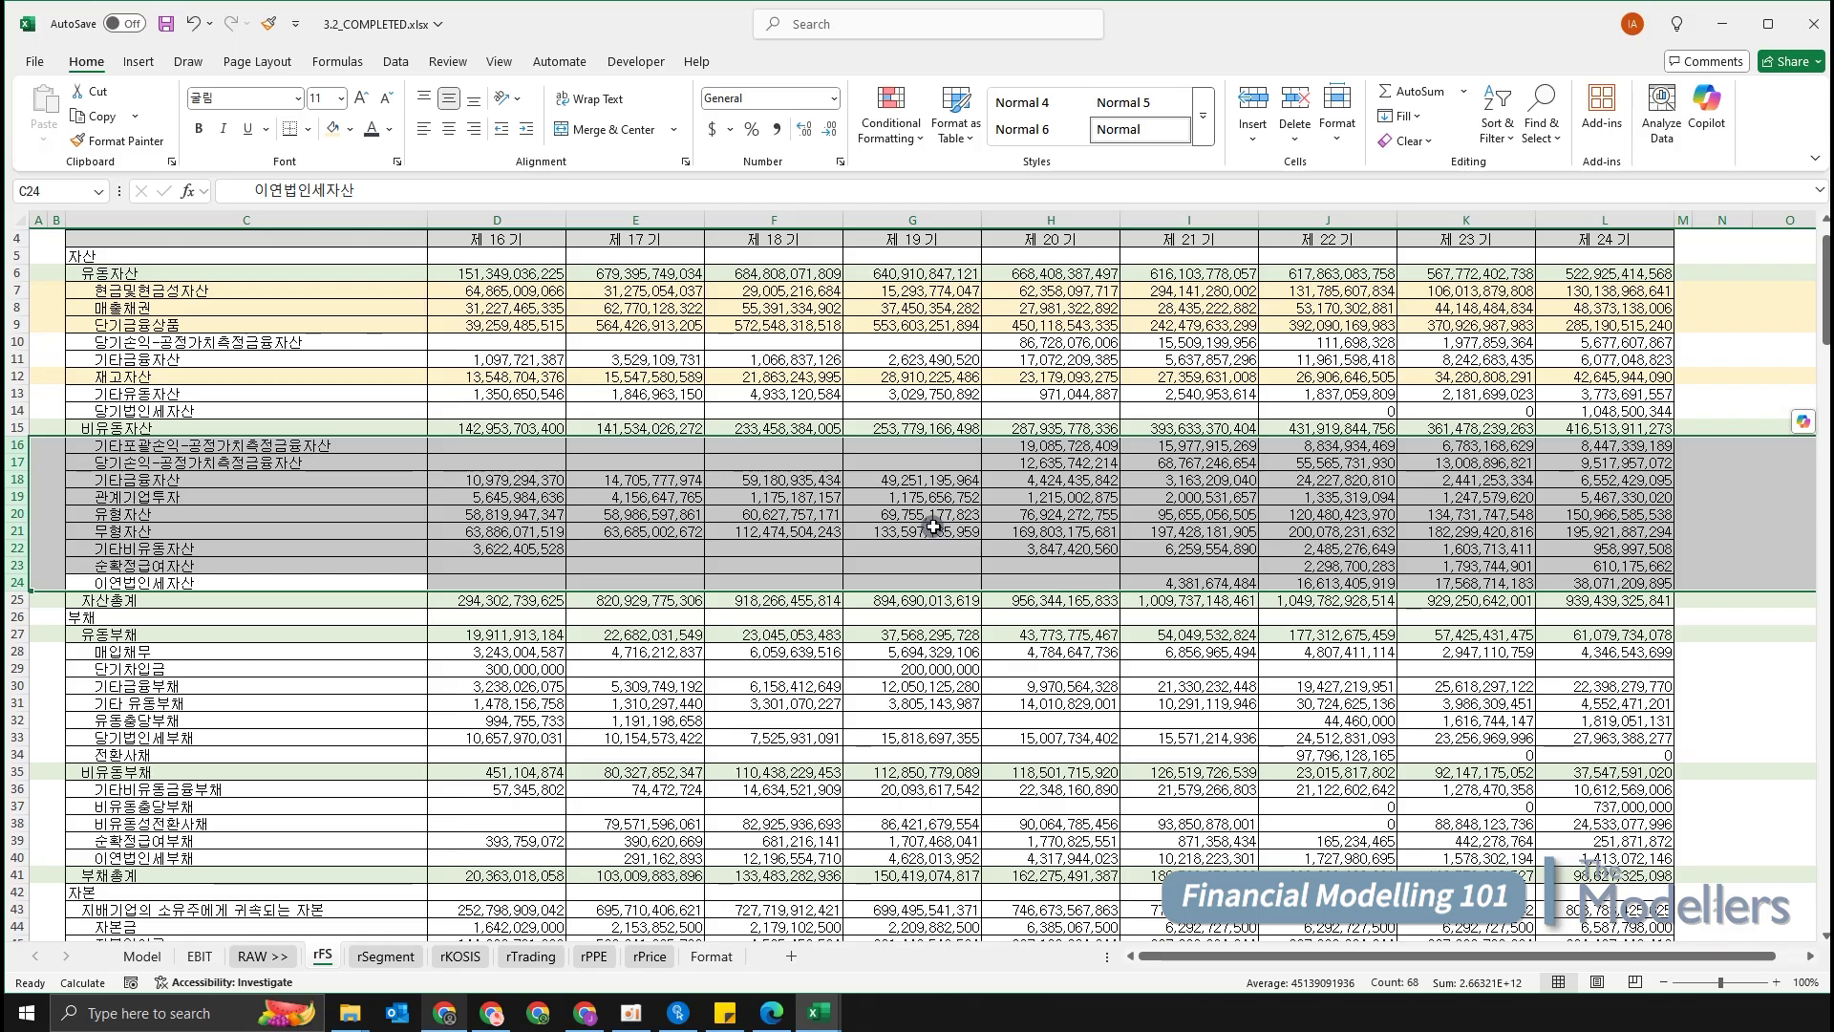
Apply the light gold fill to the entire tangible assets row (유형자산, row 20) and intangible assets row (무형자산, row 21).
key("Up")
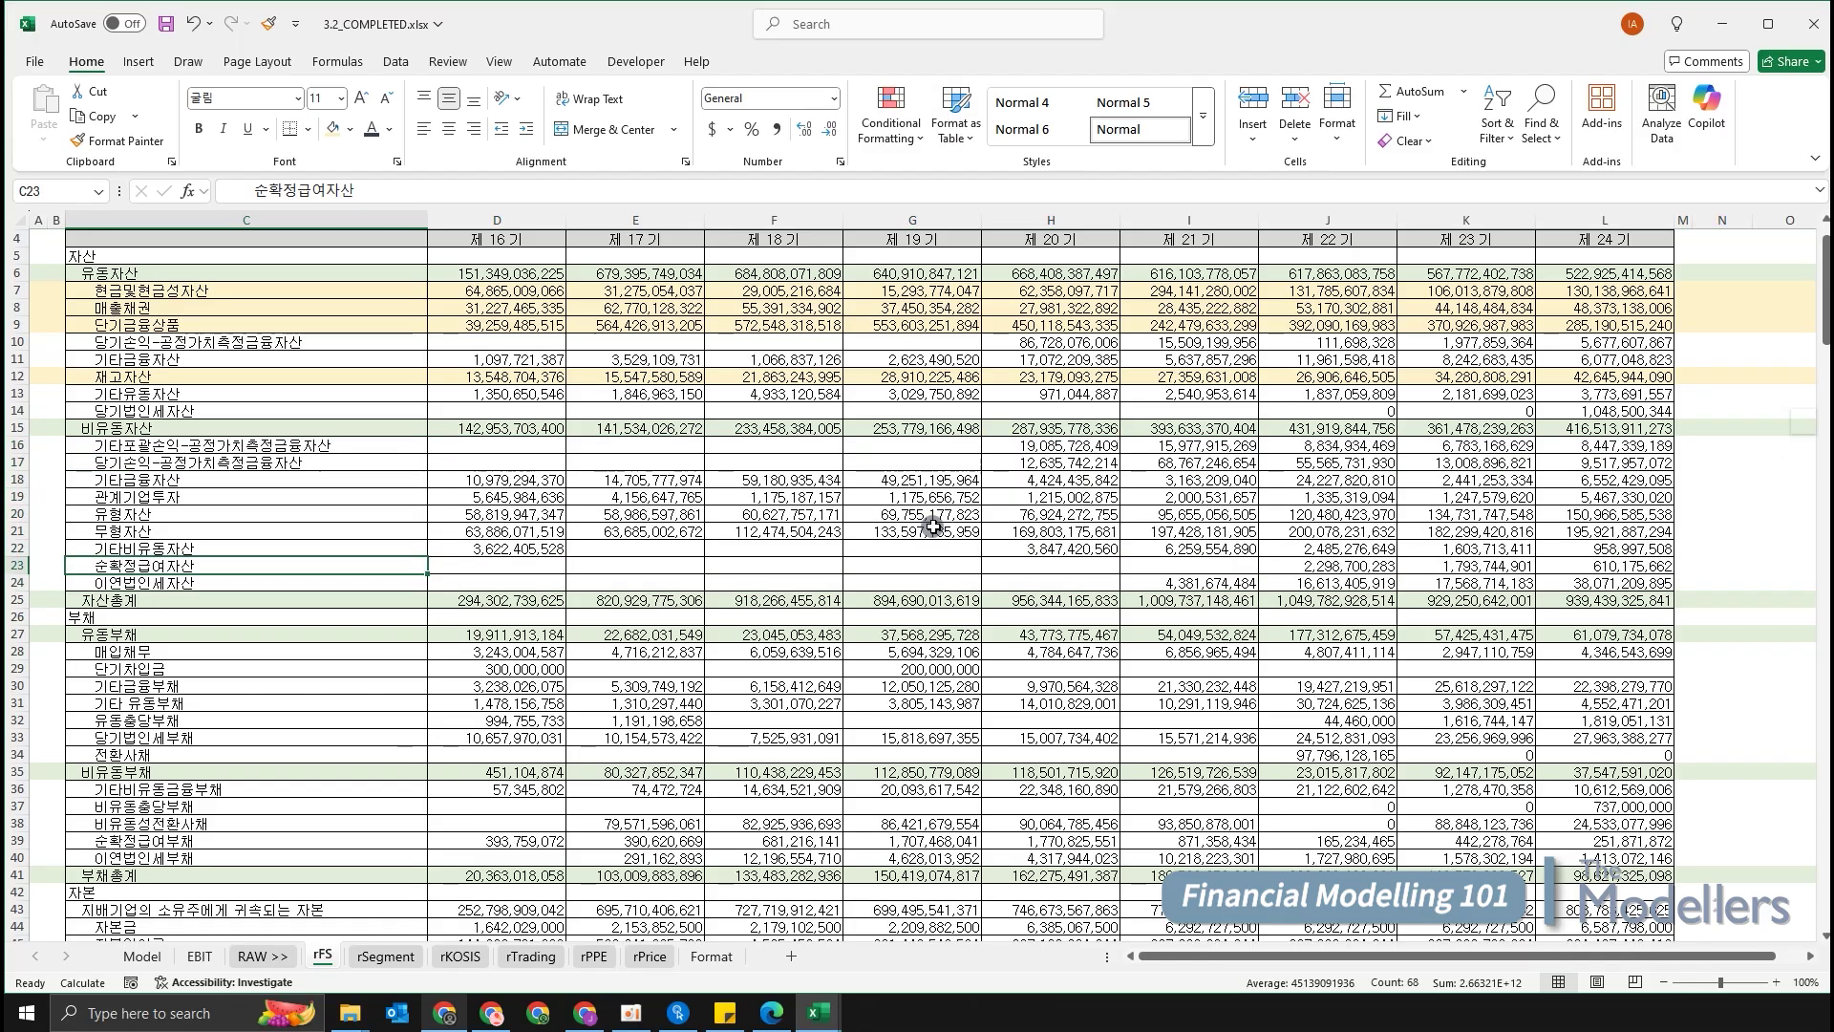
key("Up")
key("Up")
key("Up")
key("shift+space")
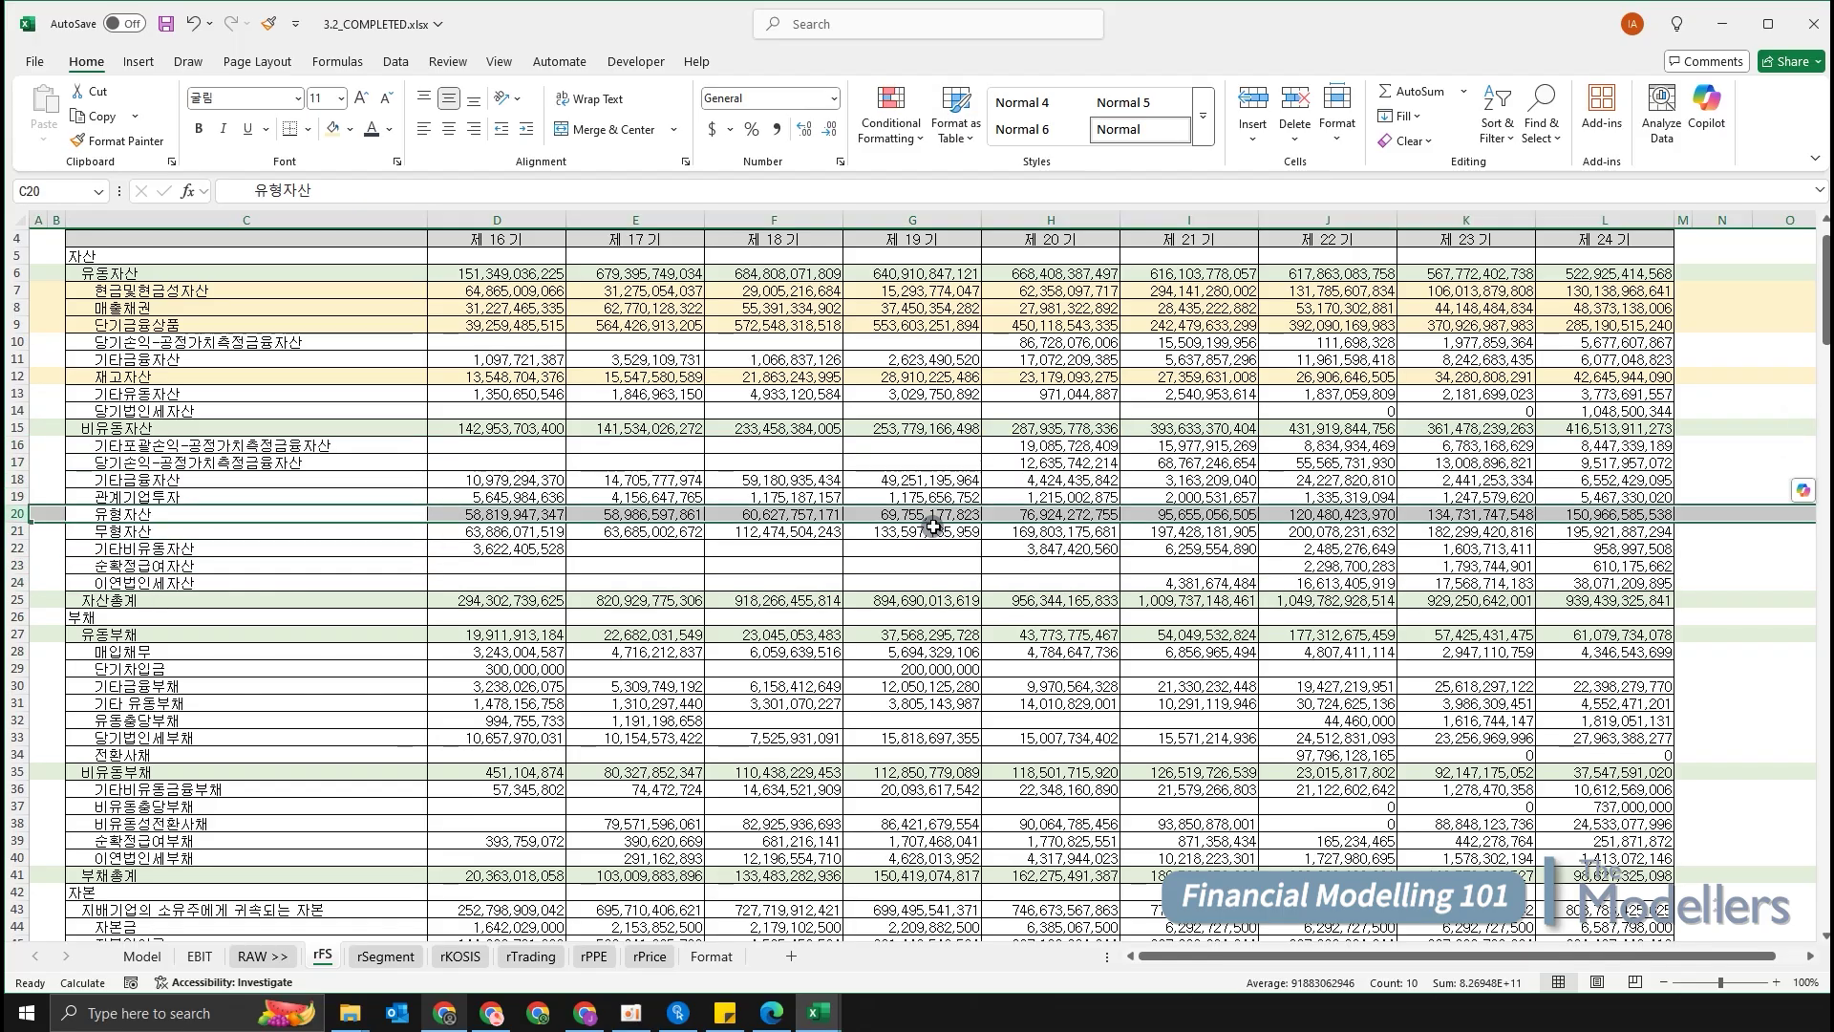
key("Down")
key("shift+space")
key("F4")
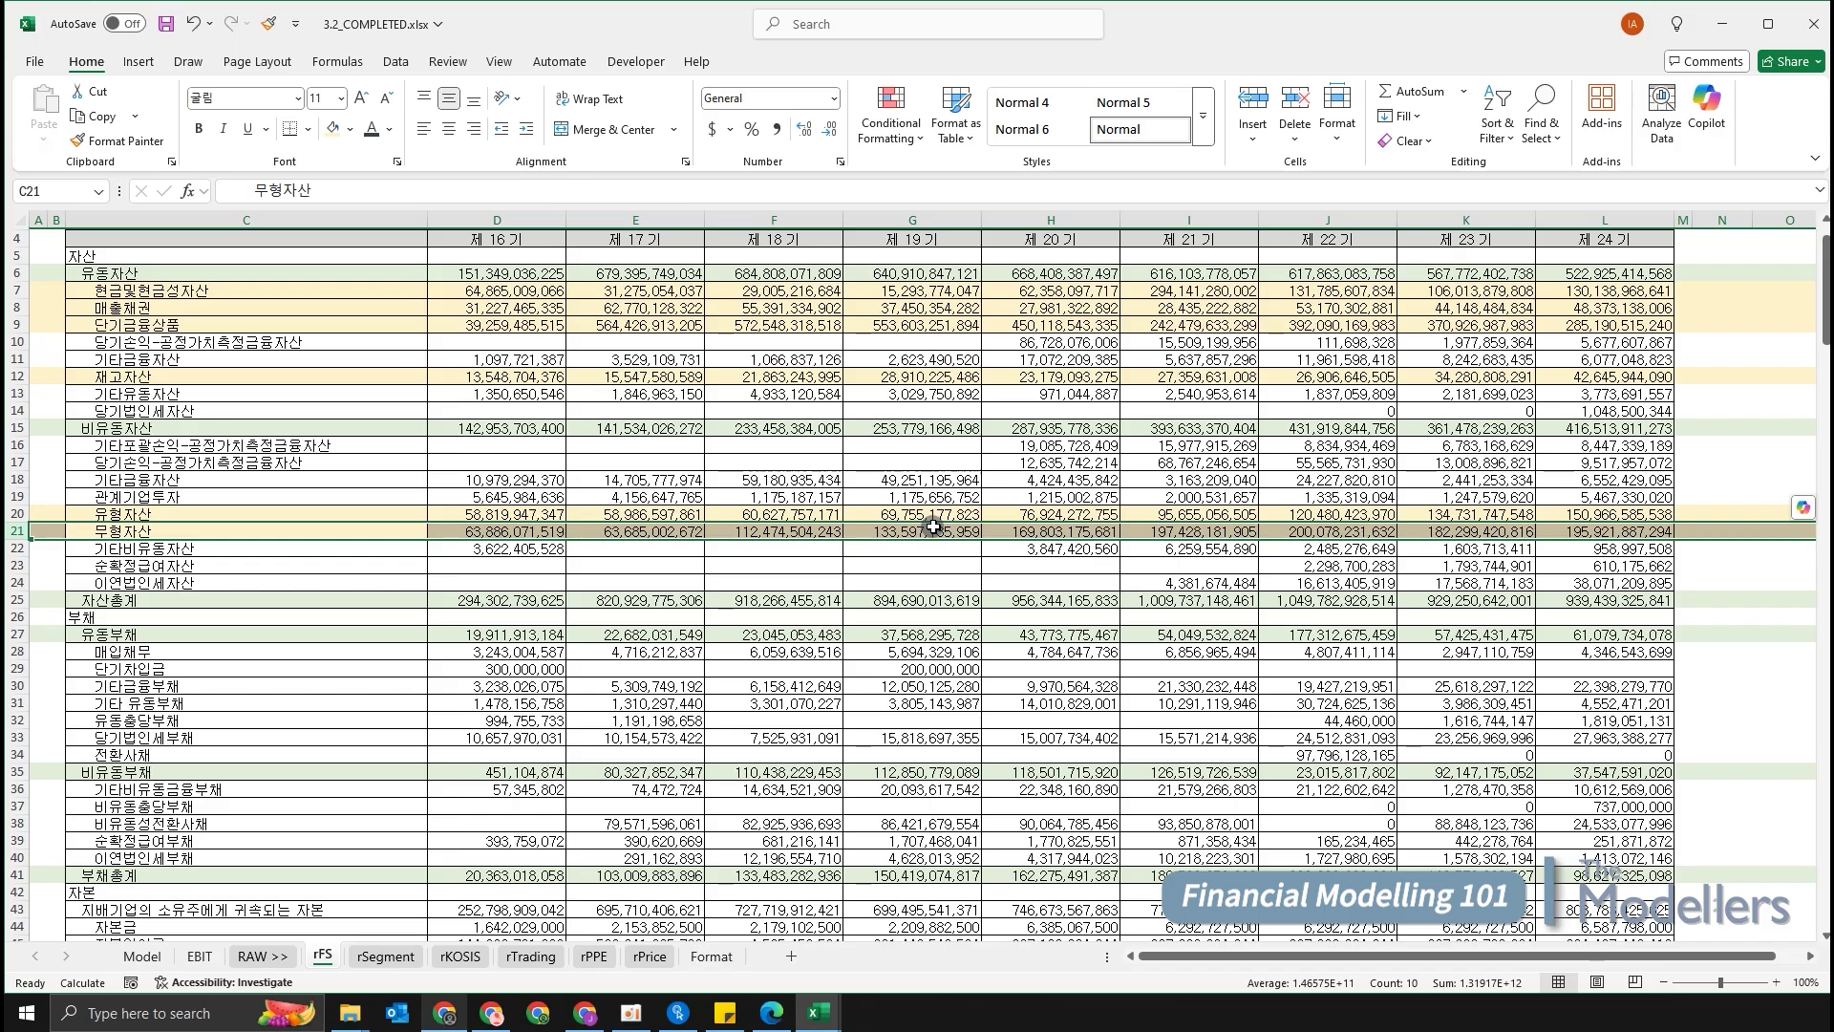
Compare the sum of tangible and intangible assets for 제 24 기 with that period's total non-current assets.
key("Right")
key("ctrl+Right")
key("shift+Up")
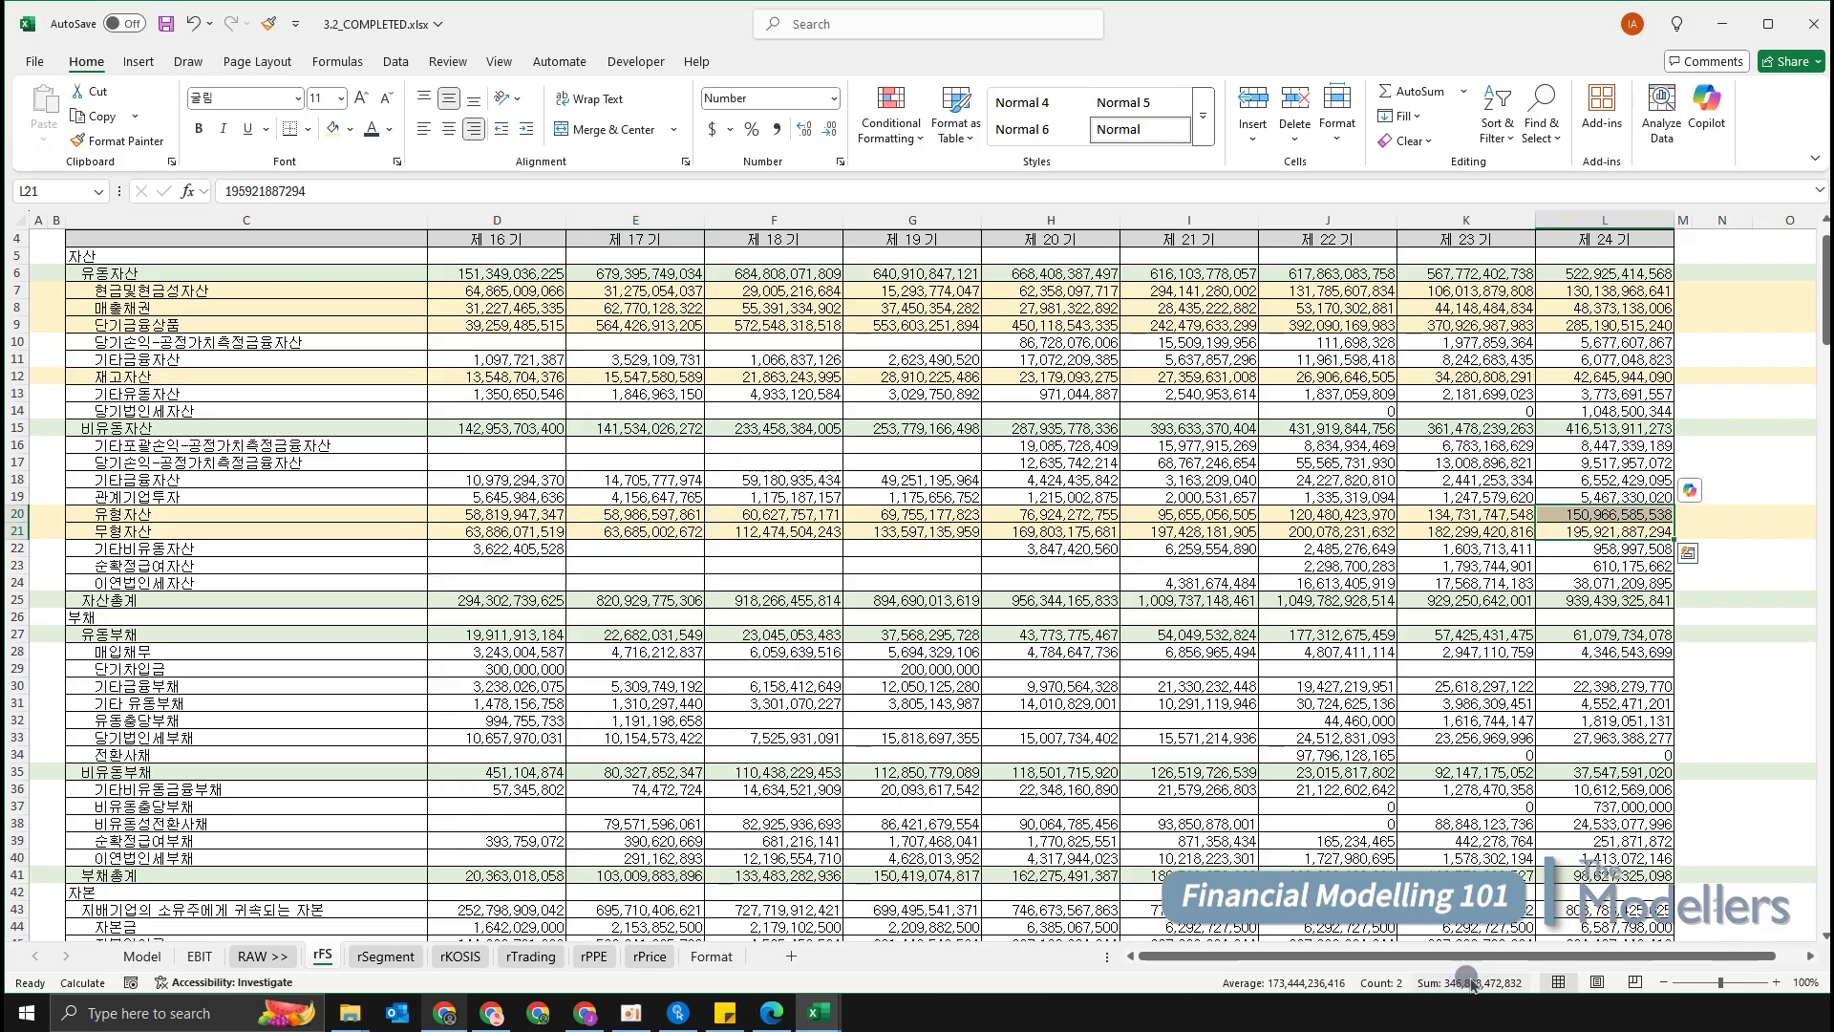
left_click(1626, 428)
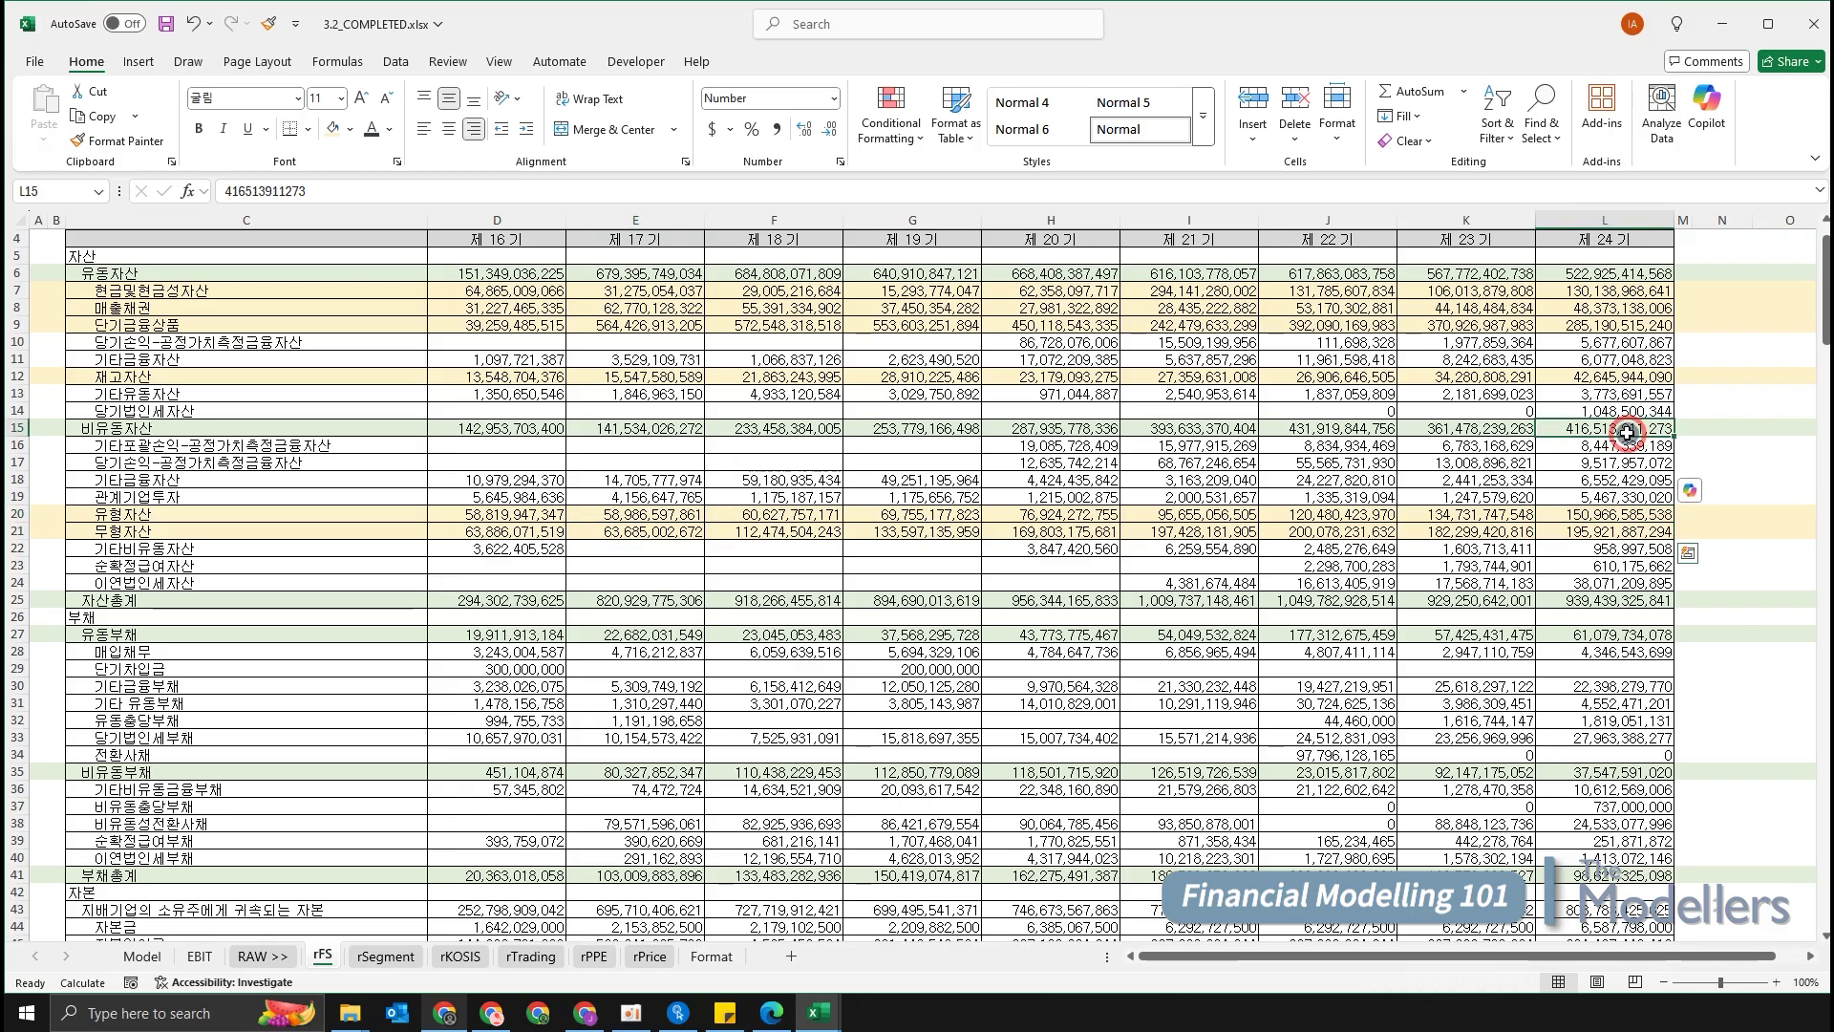
left_click_drag(1617, 437, 1616, 413)
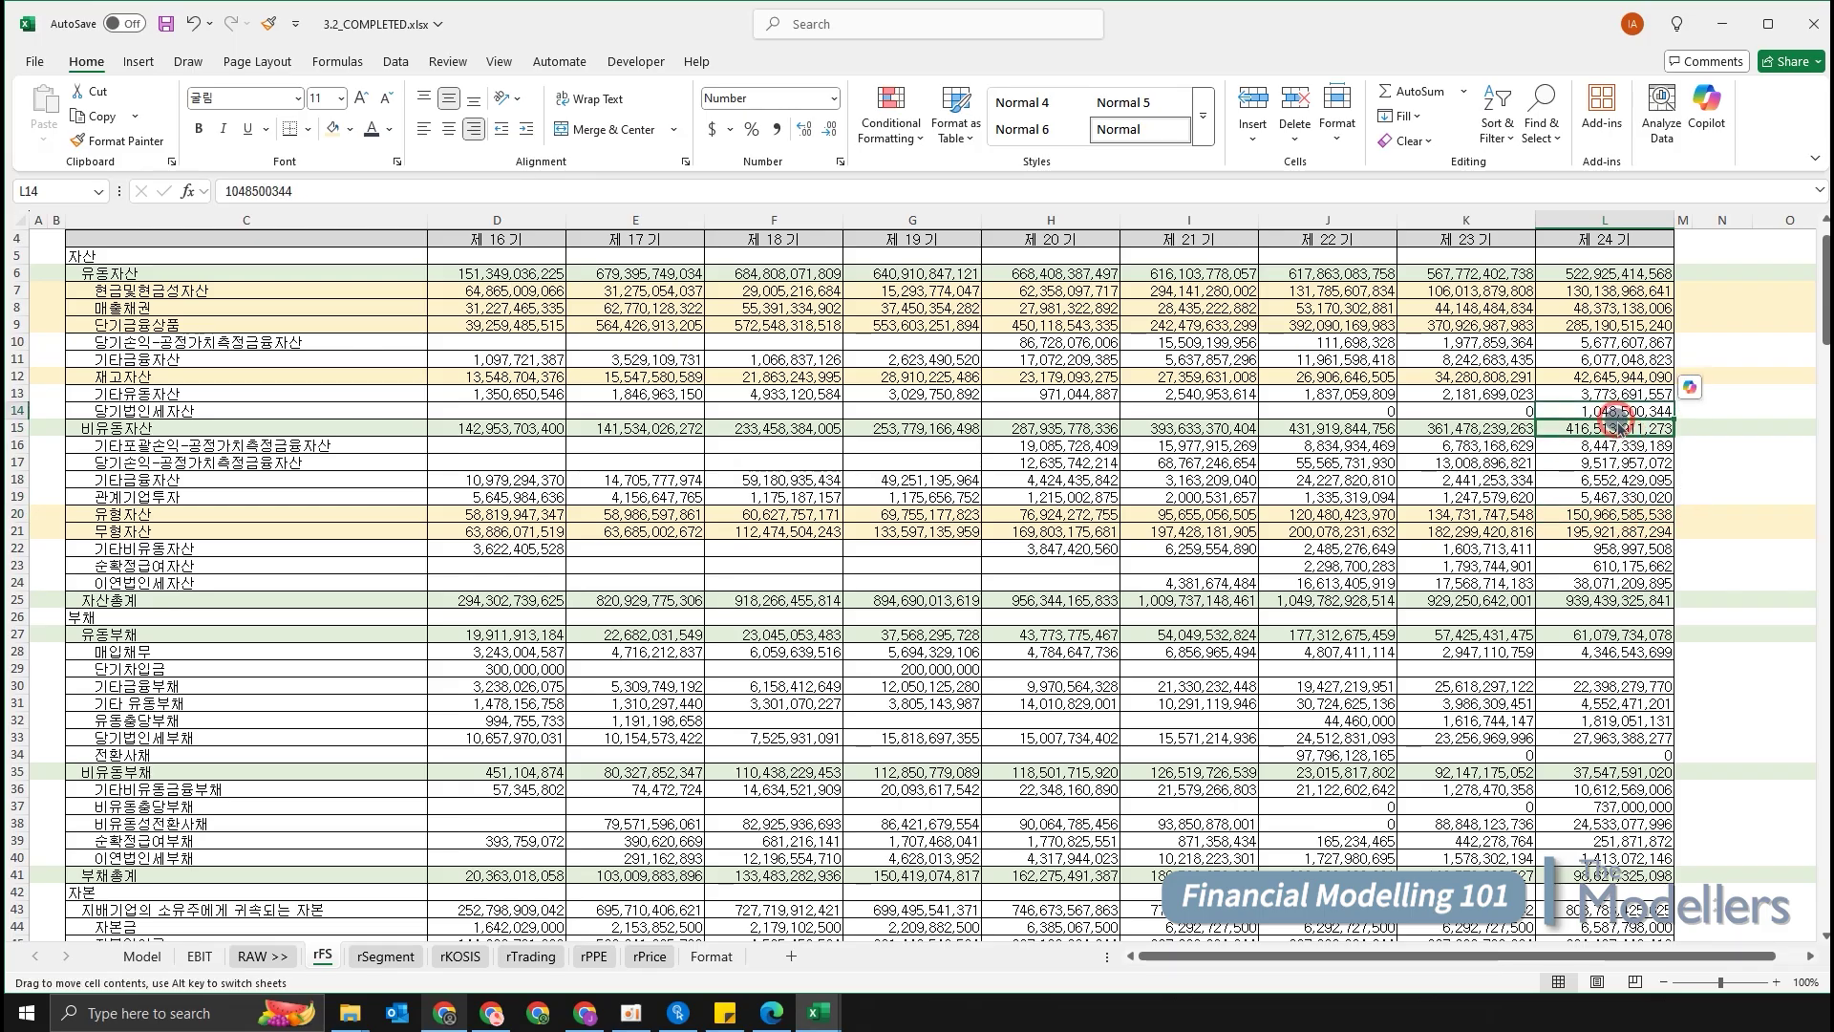
left_click(1779, 553)
left_click(1609, 514)
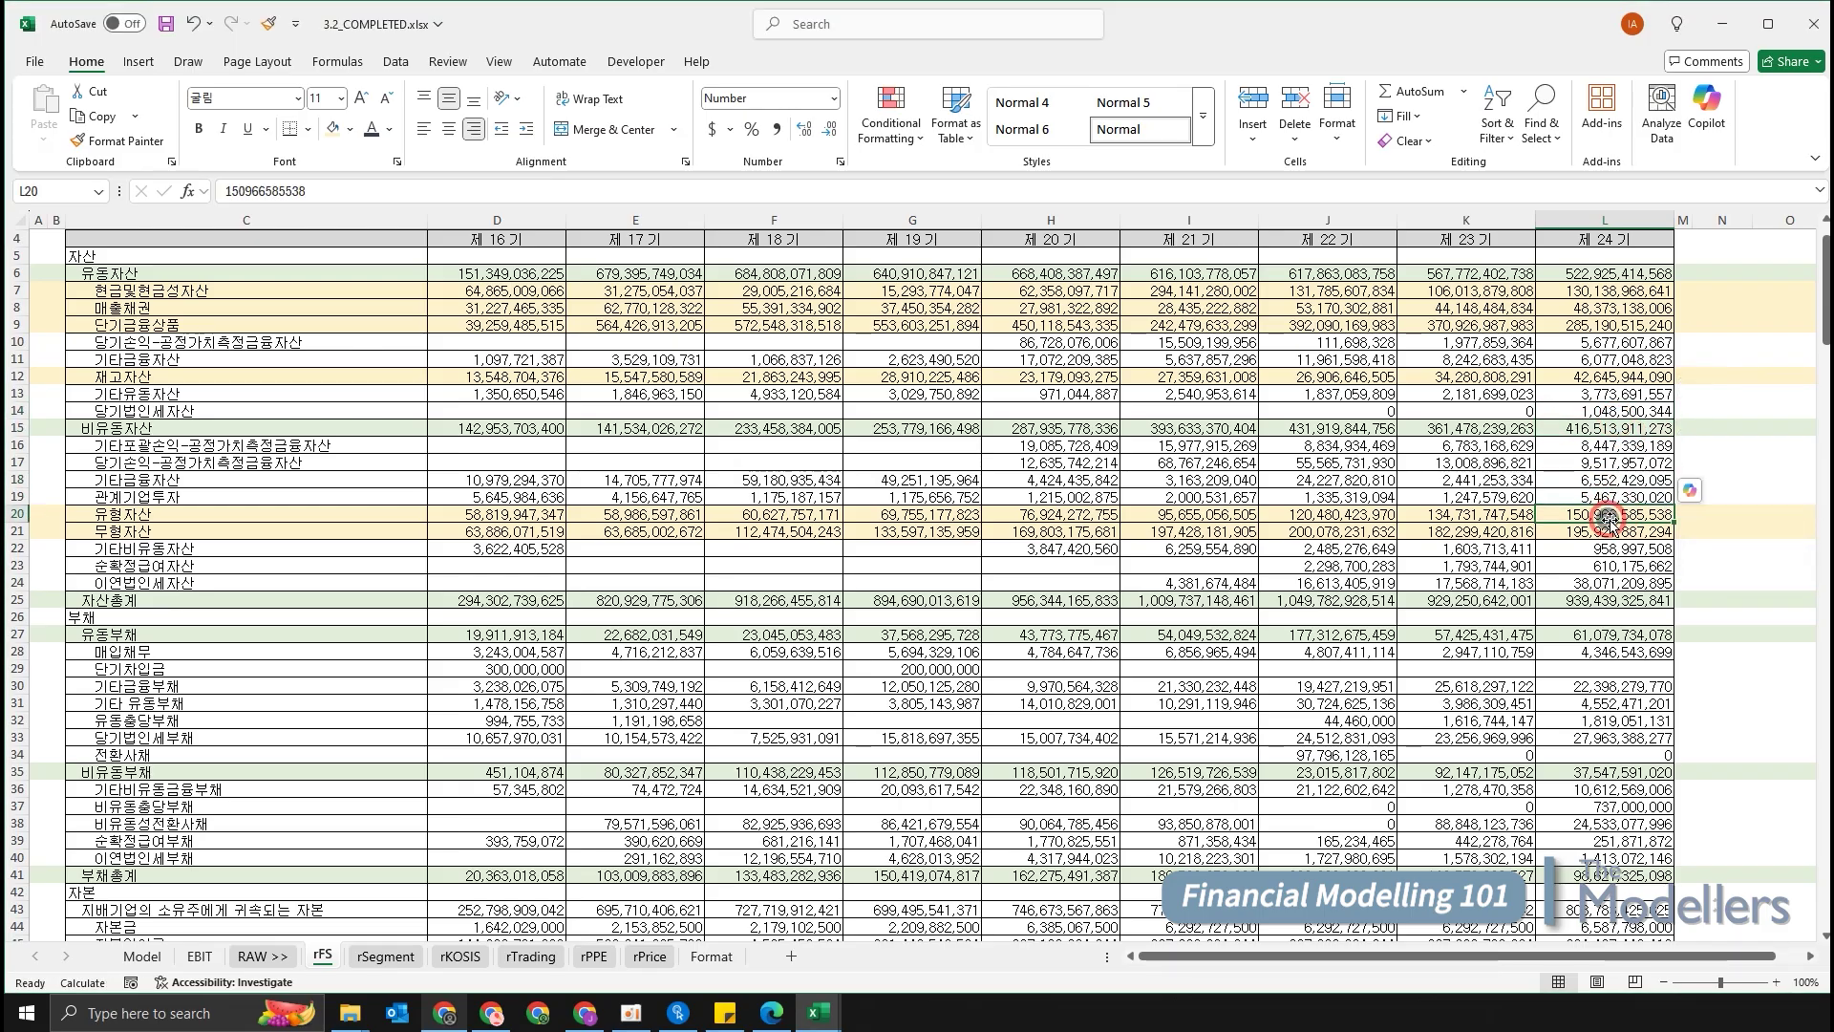
Review the unhighlighted non-current asset items (rows 16–19 and 22–24) and the current liability items (rows 28–34).
left_click_drag(266, 447, 271, 579)
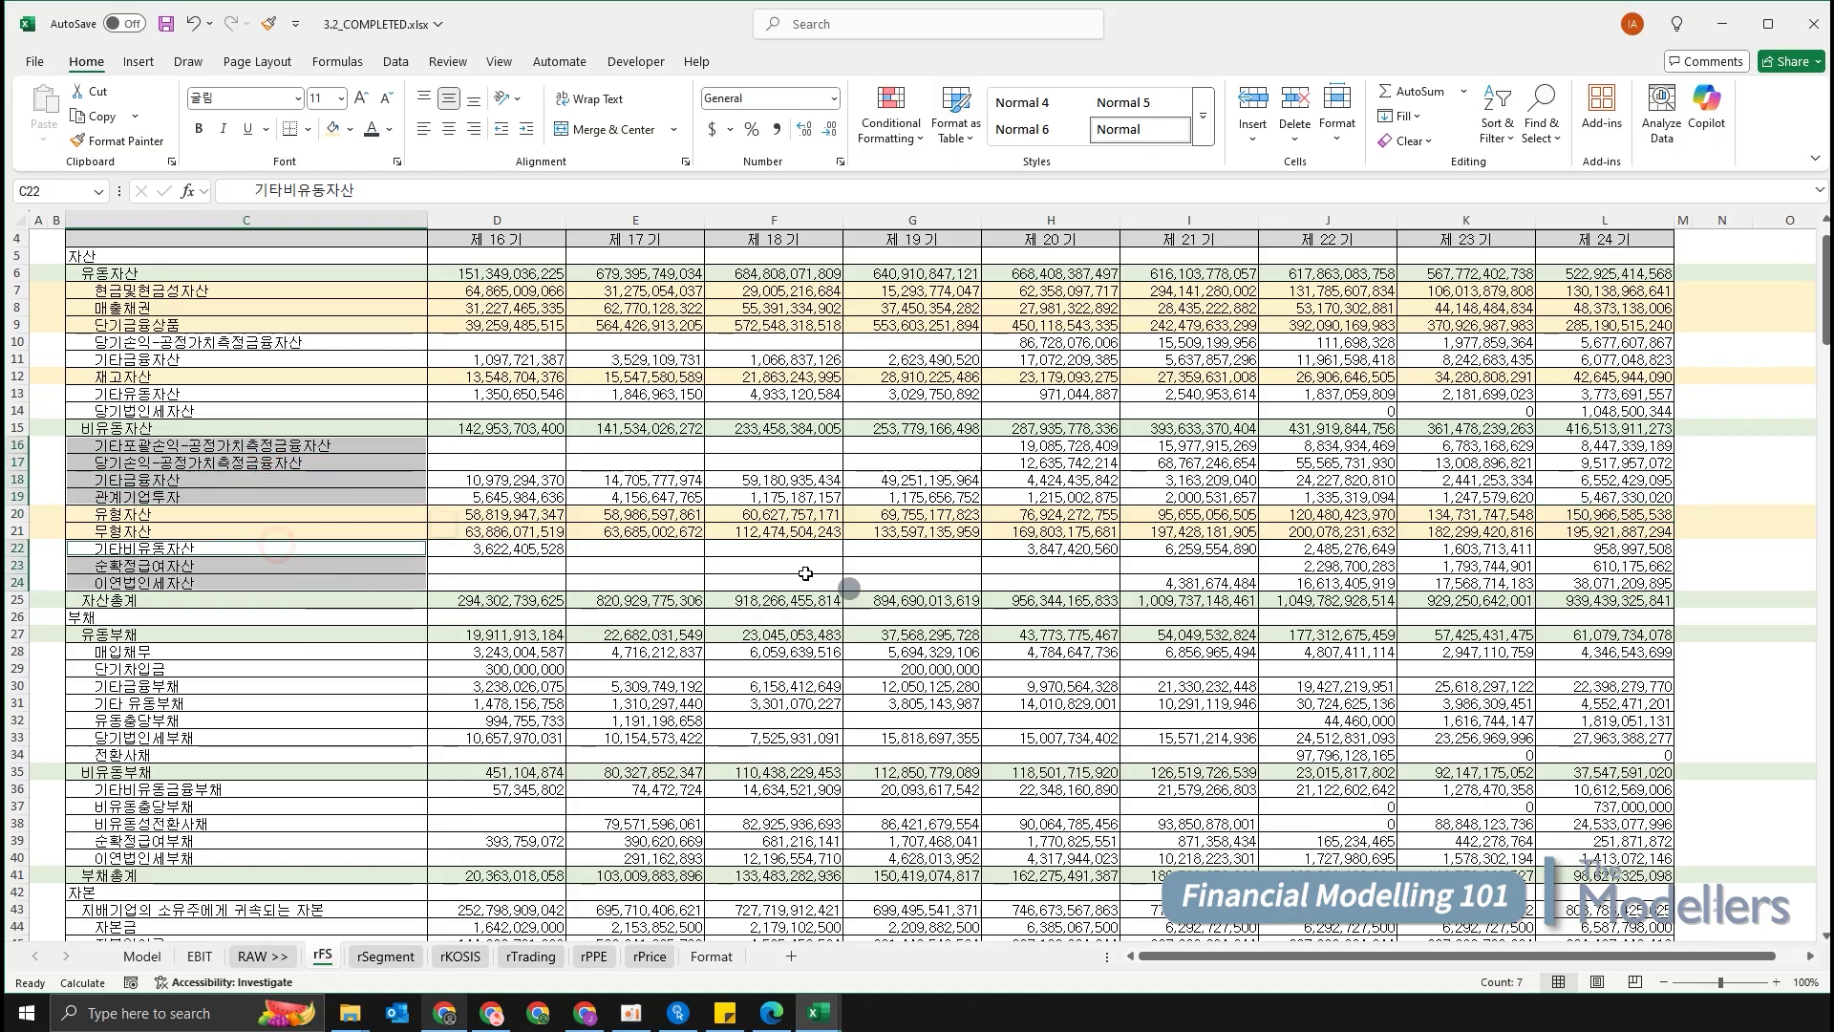
left_click(495, 498)
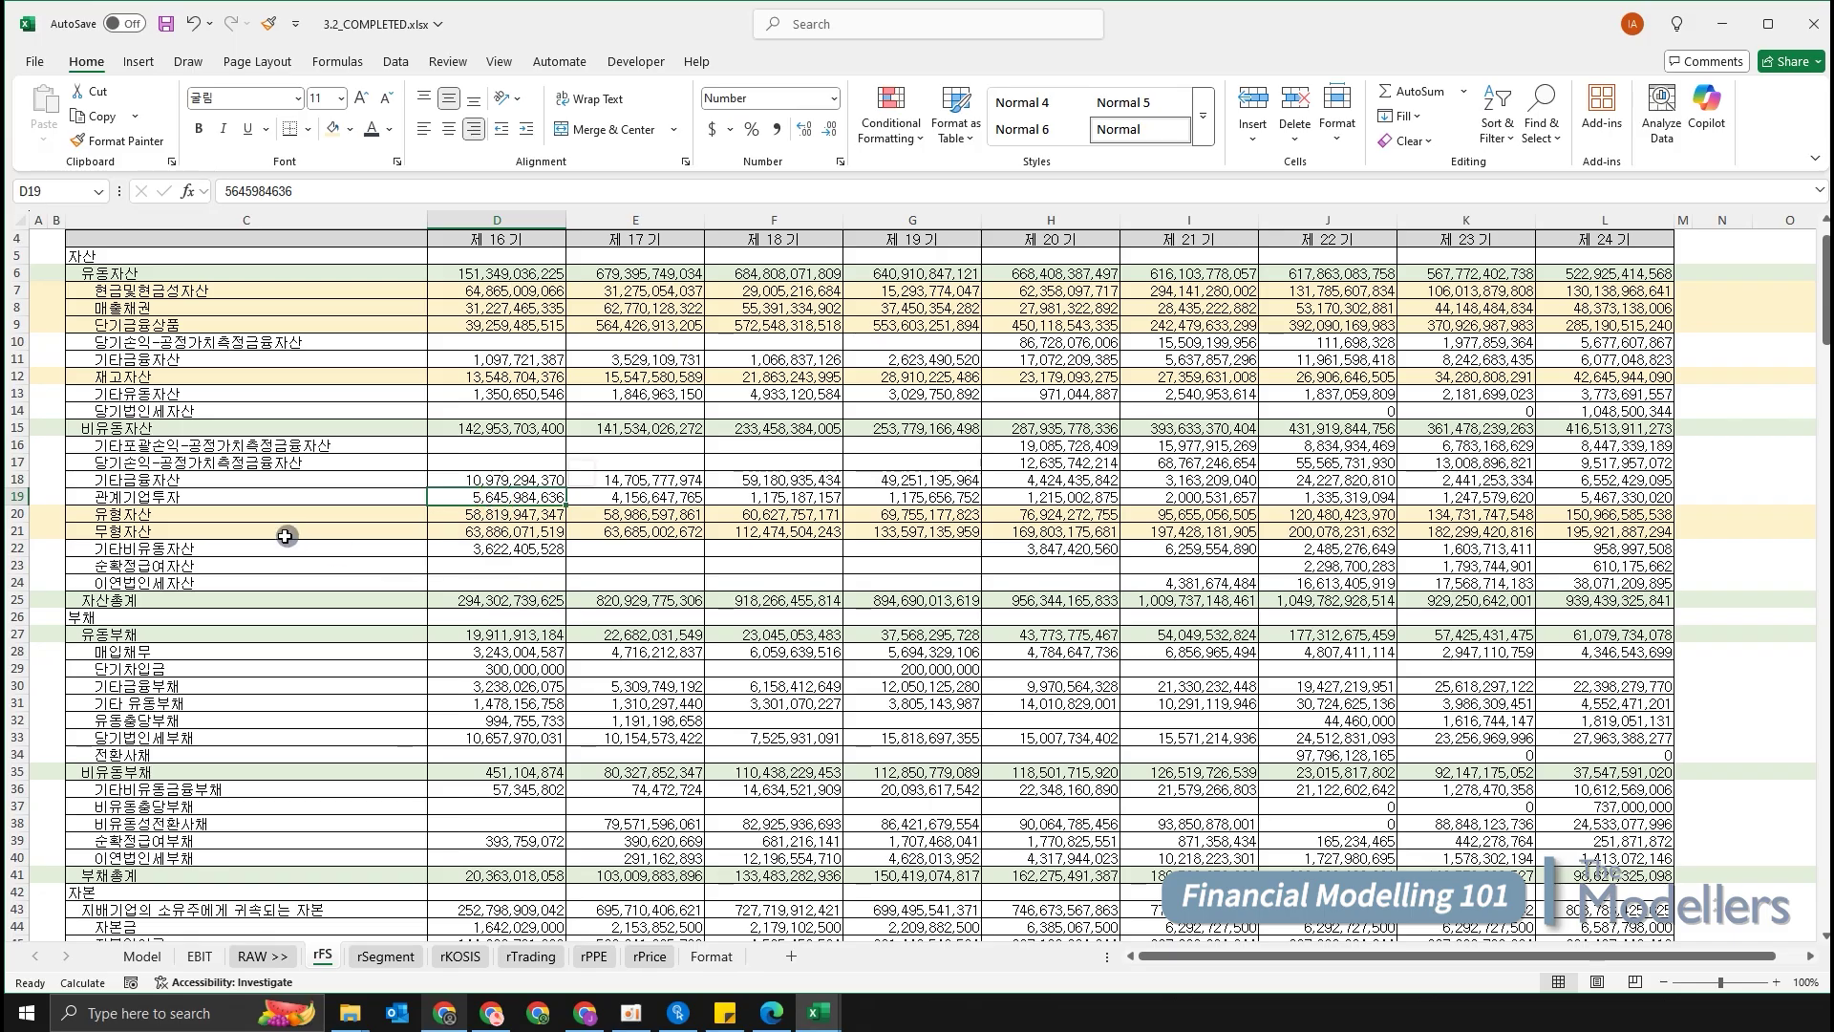
left_click_drag(255, 462, 276, 583)
left_click(304, 413)
left_click(893, 497)
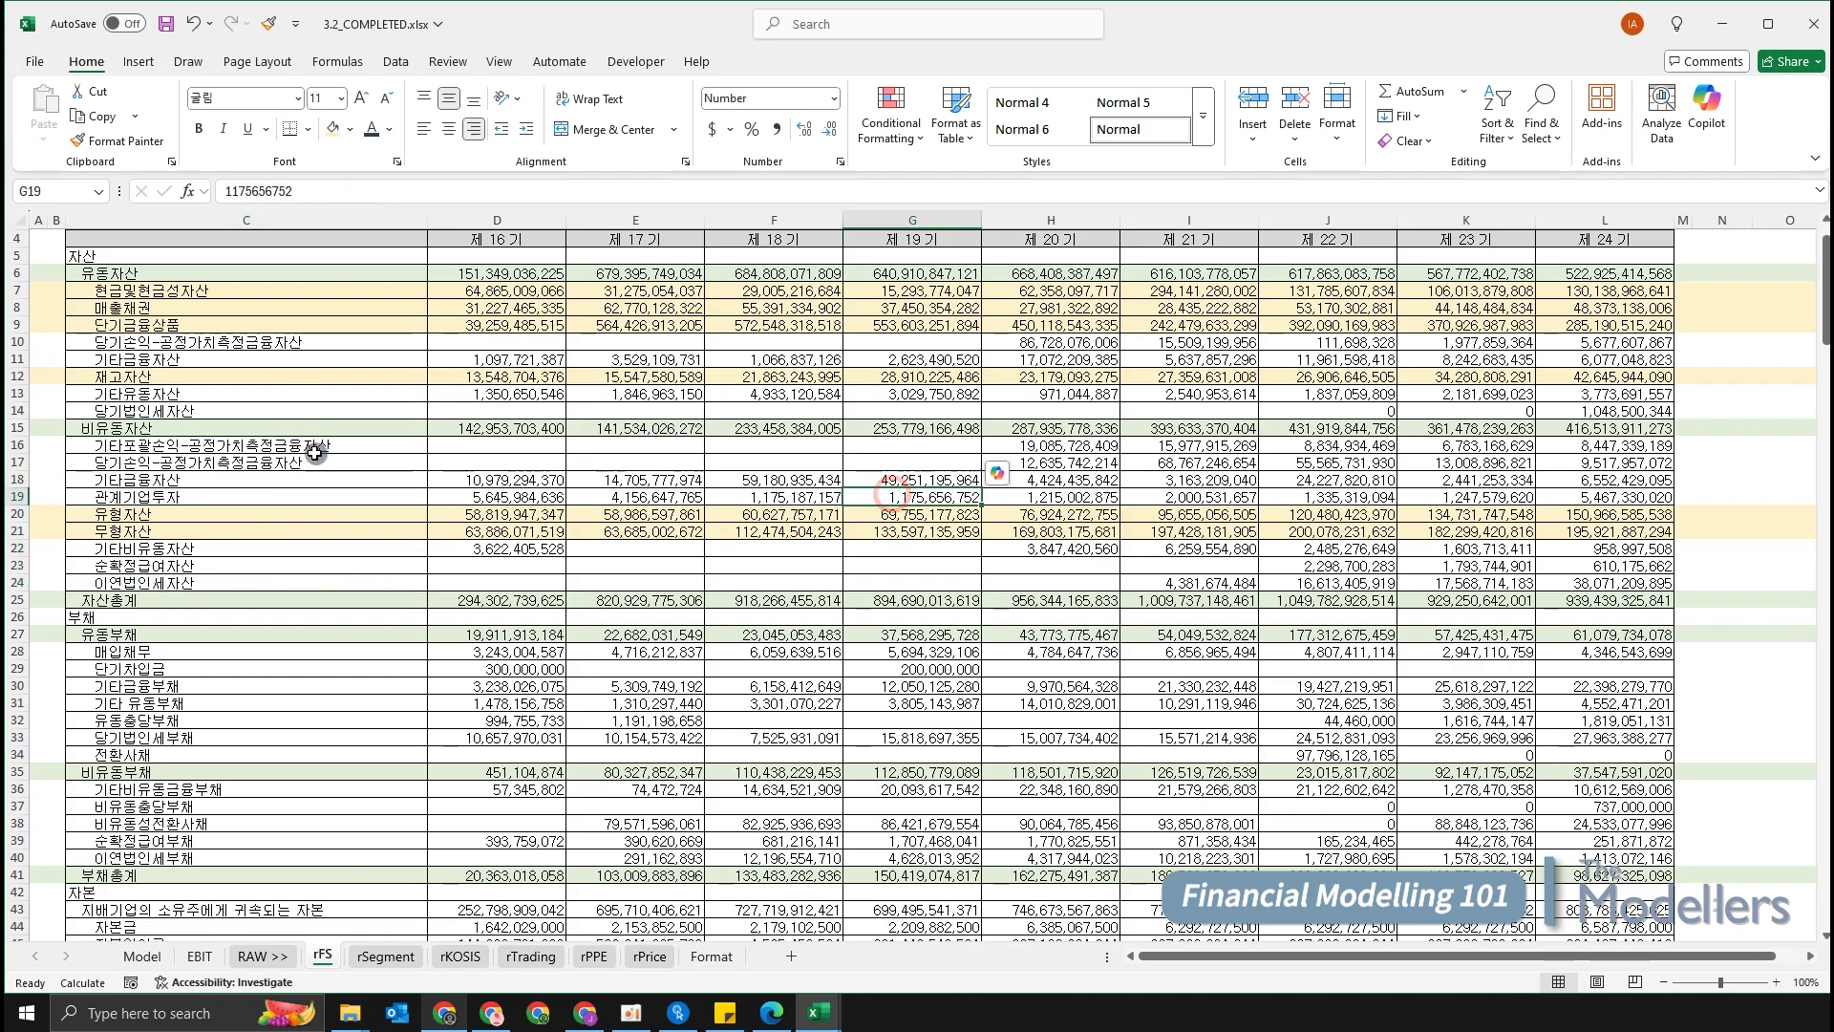
left_click_drag(311, 444, 311, 496)
scroll(370, 640, "down", 5)
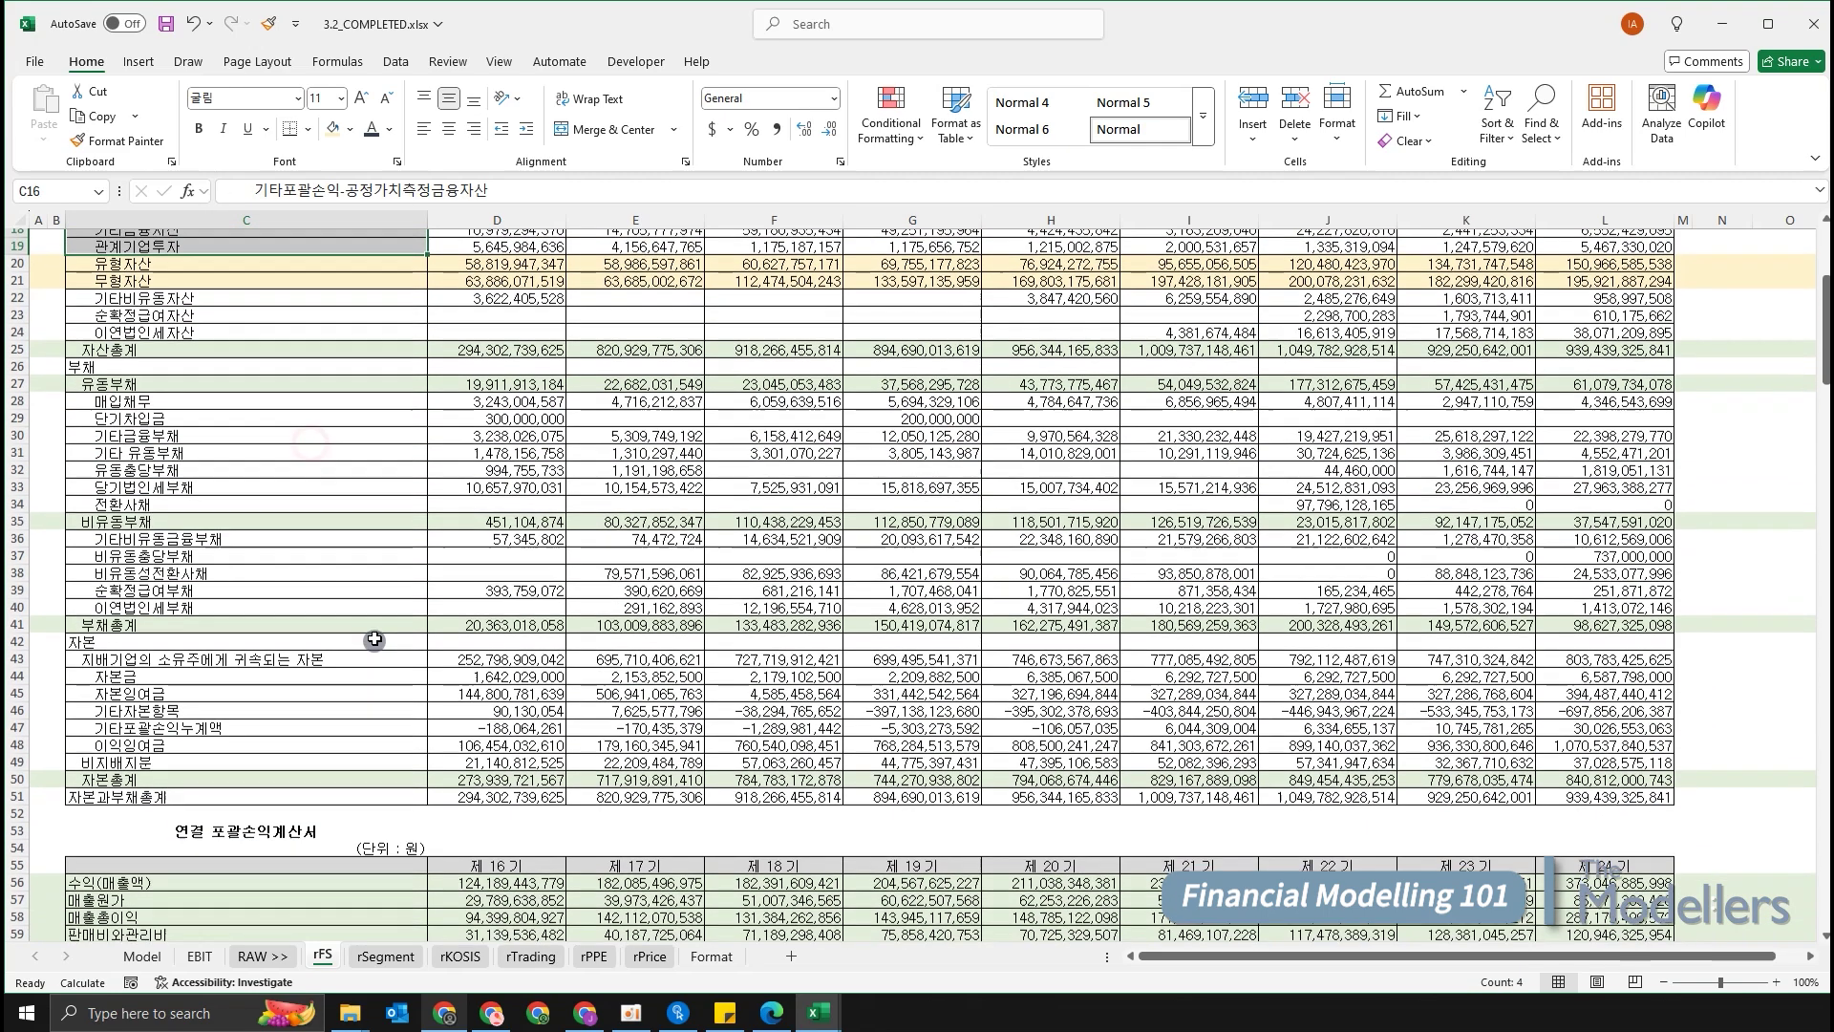
left_click_drag(246, 393, 245, 519)
left_click(606, 398)
left_click(339, 393)
left_click_drag(336, 394, 337, 514)
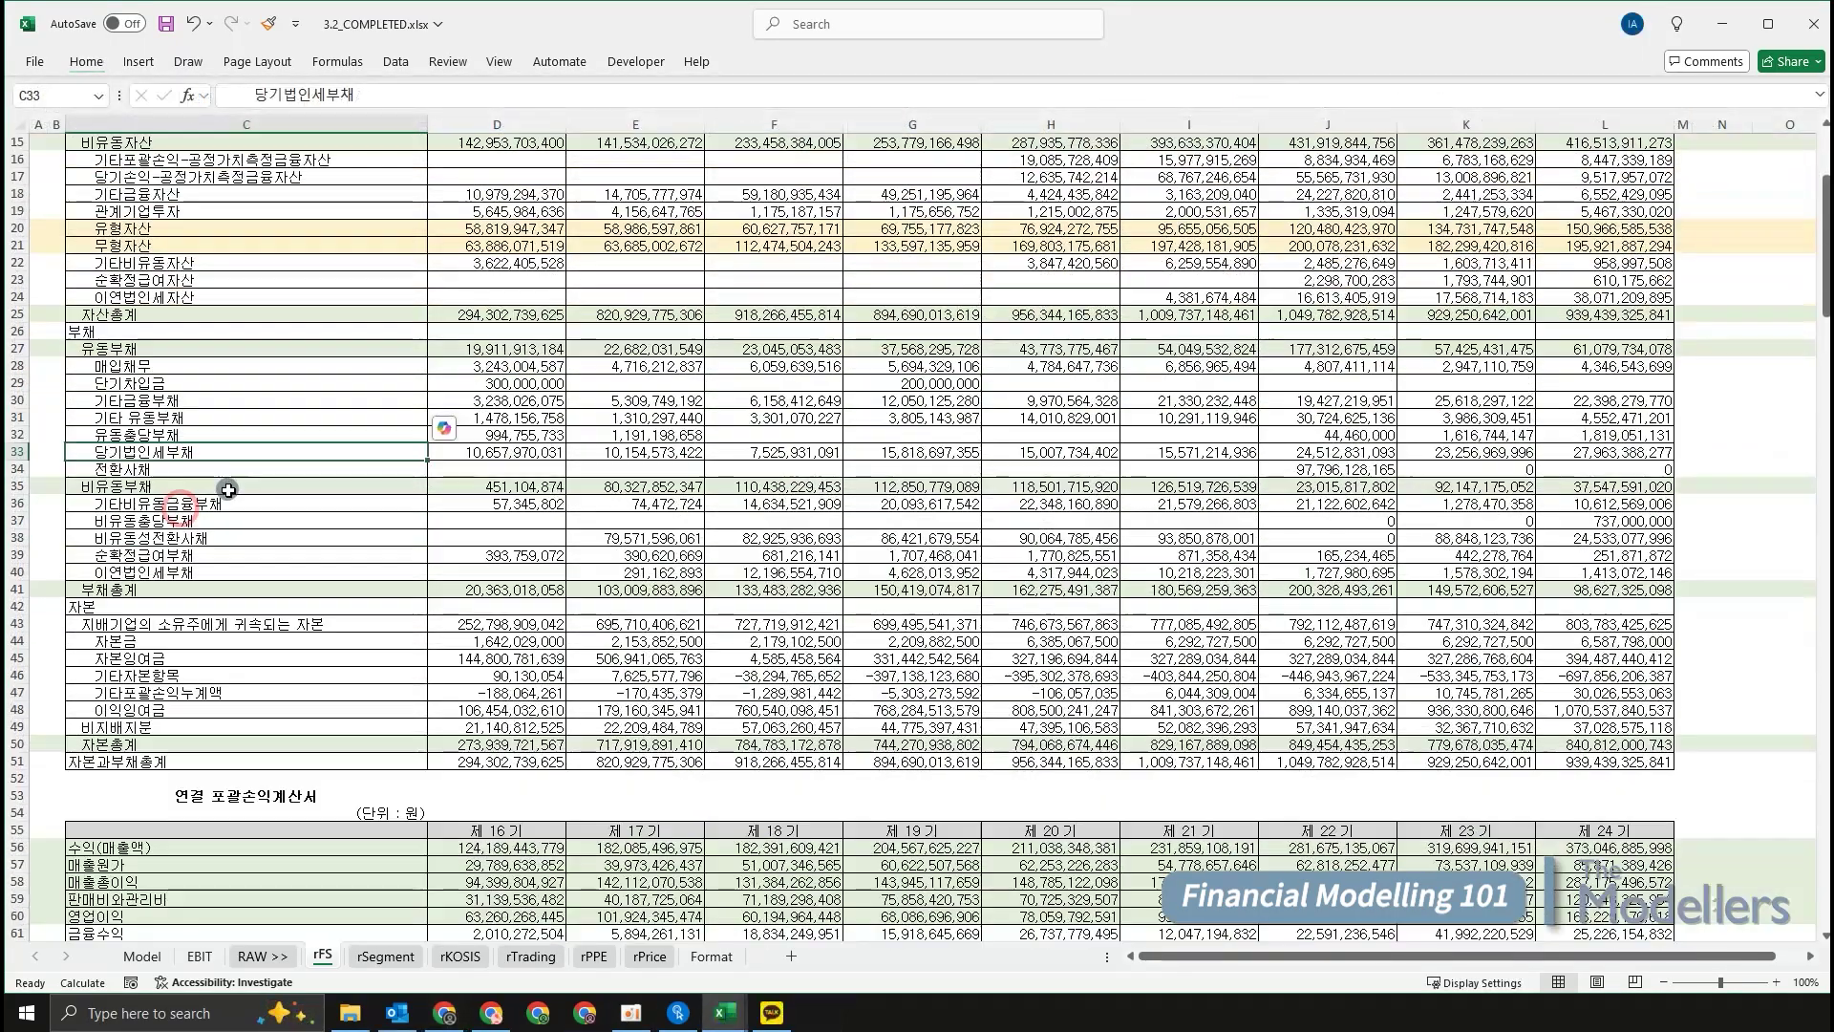
Highlight the entire trade payables row (매입채무, row 28) with the lightest gold theme fill.
scroll(228, 482, "up", 1)
left_click(228, 469)
key("Up")
key("Up")
key("Up")
key("shift+space")
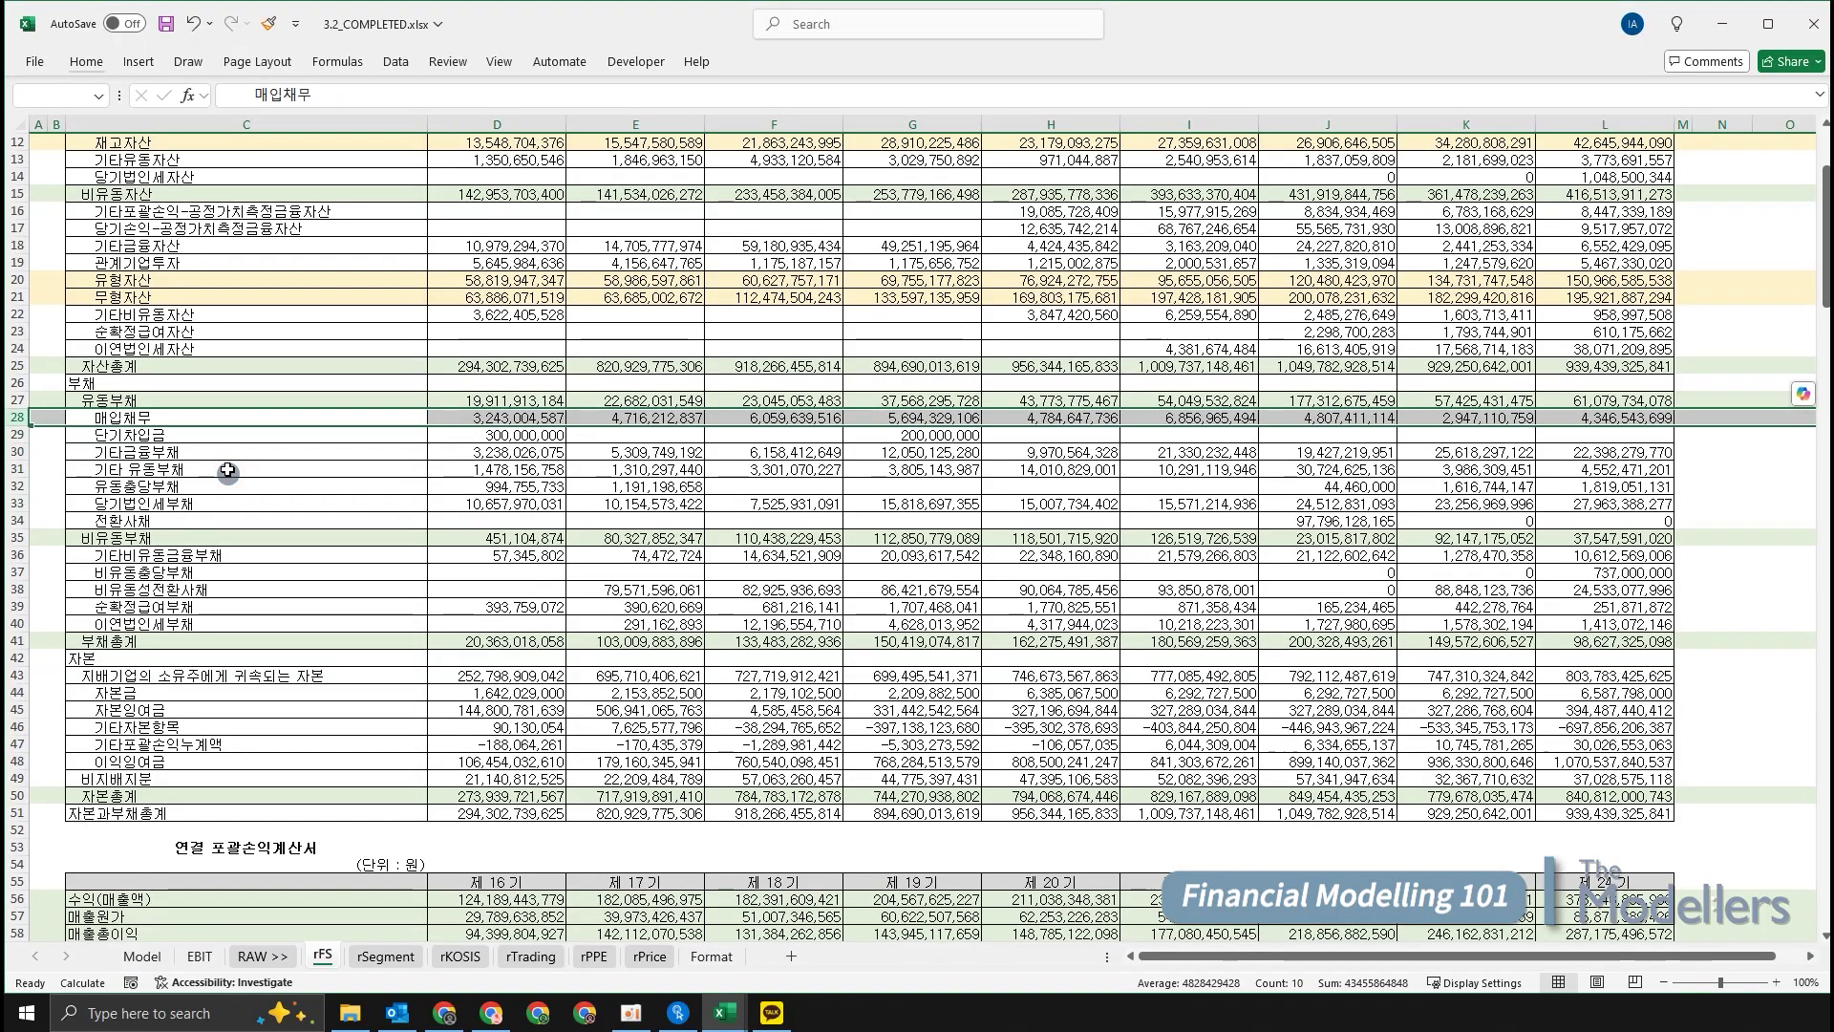
left_click(99, 67)
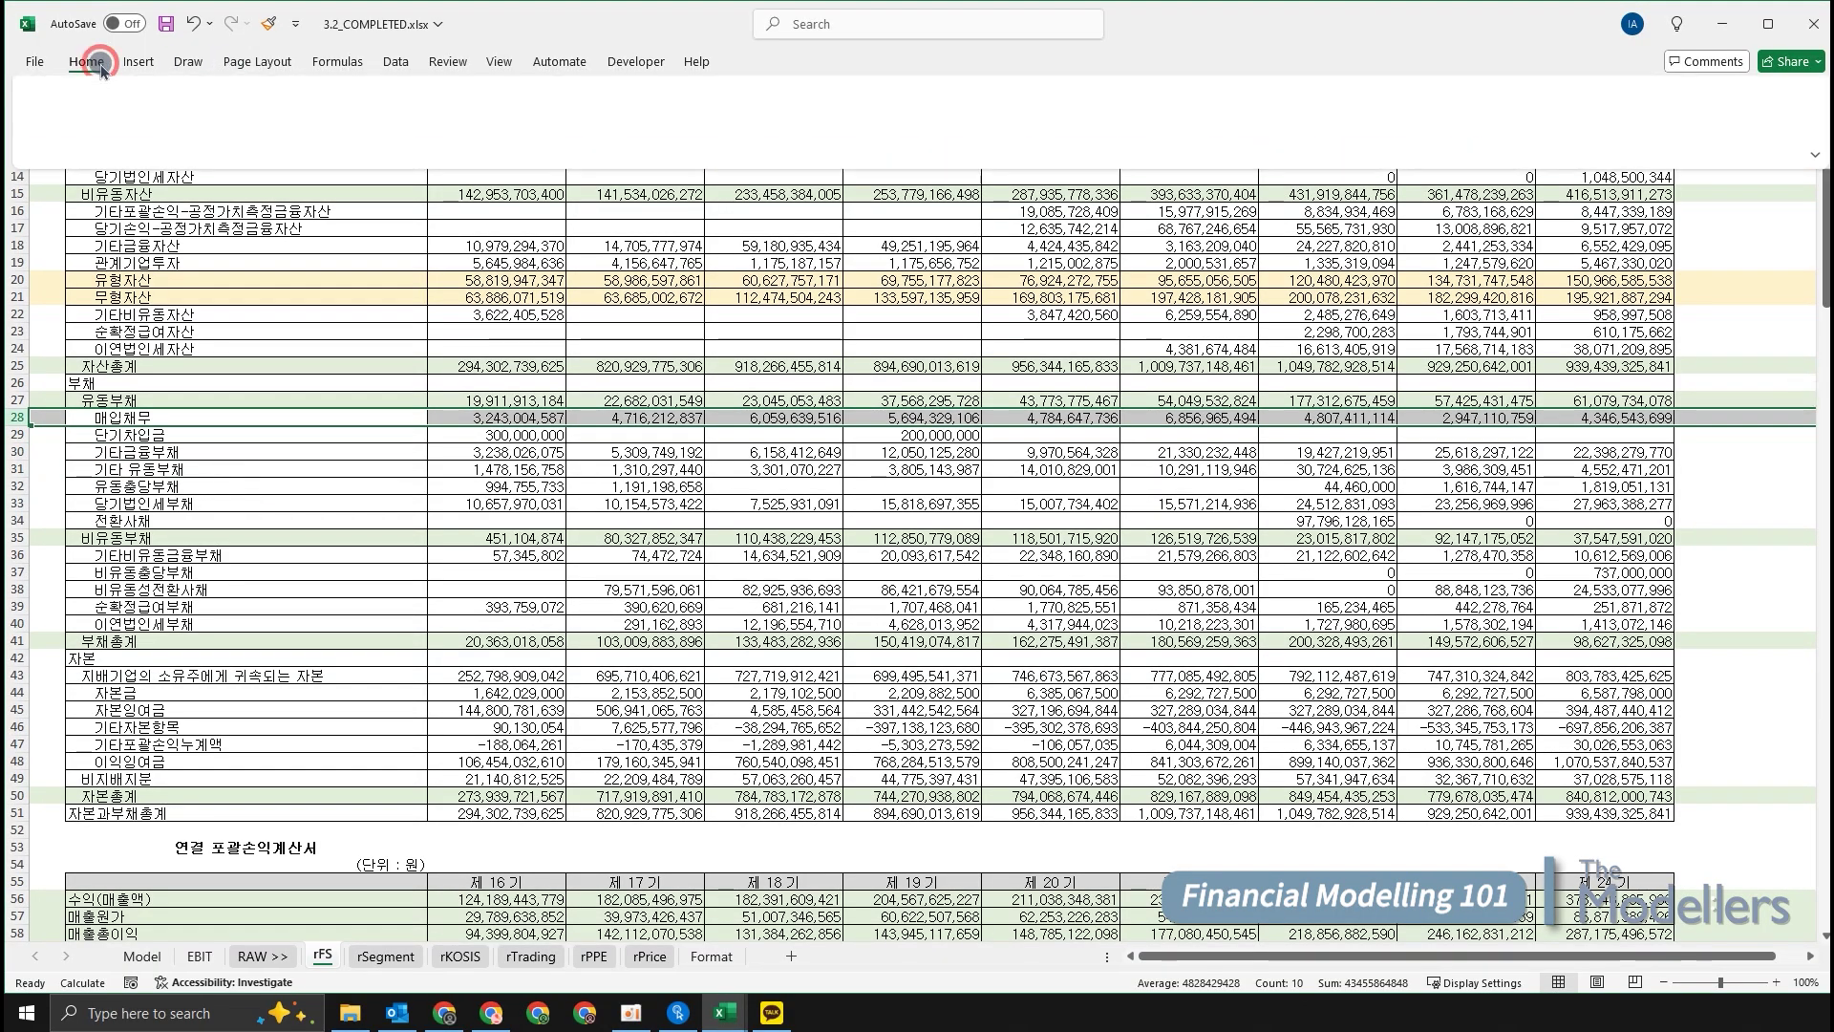
key("alt+h")
key("h")
key("Down")
key("Right")
key("Right")
key("Right")
key("Right")
key("Right")
key("Right")
key("Right")
key("Return")
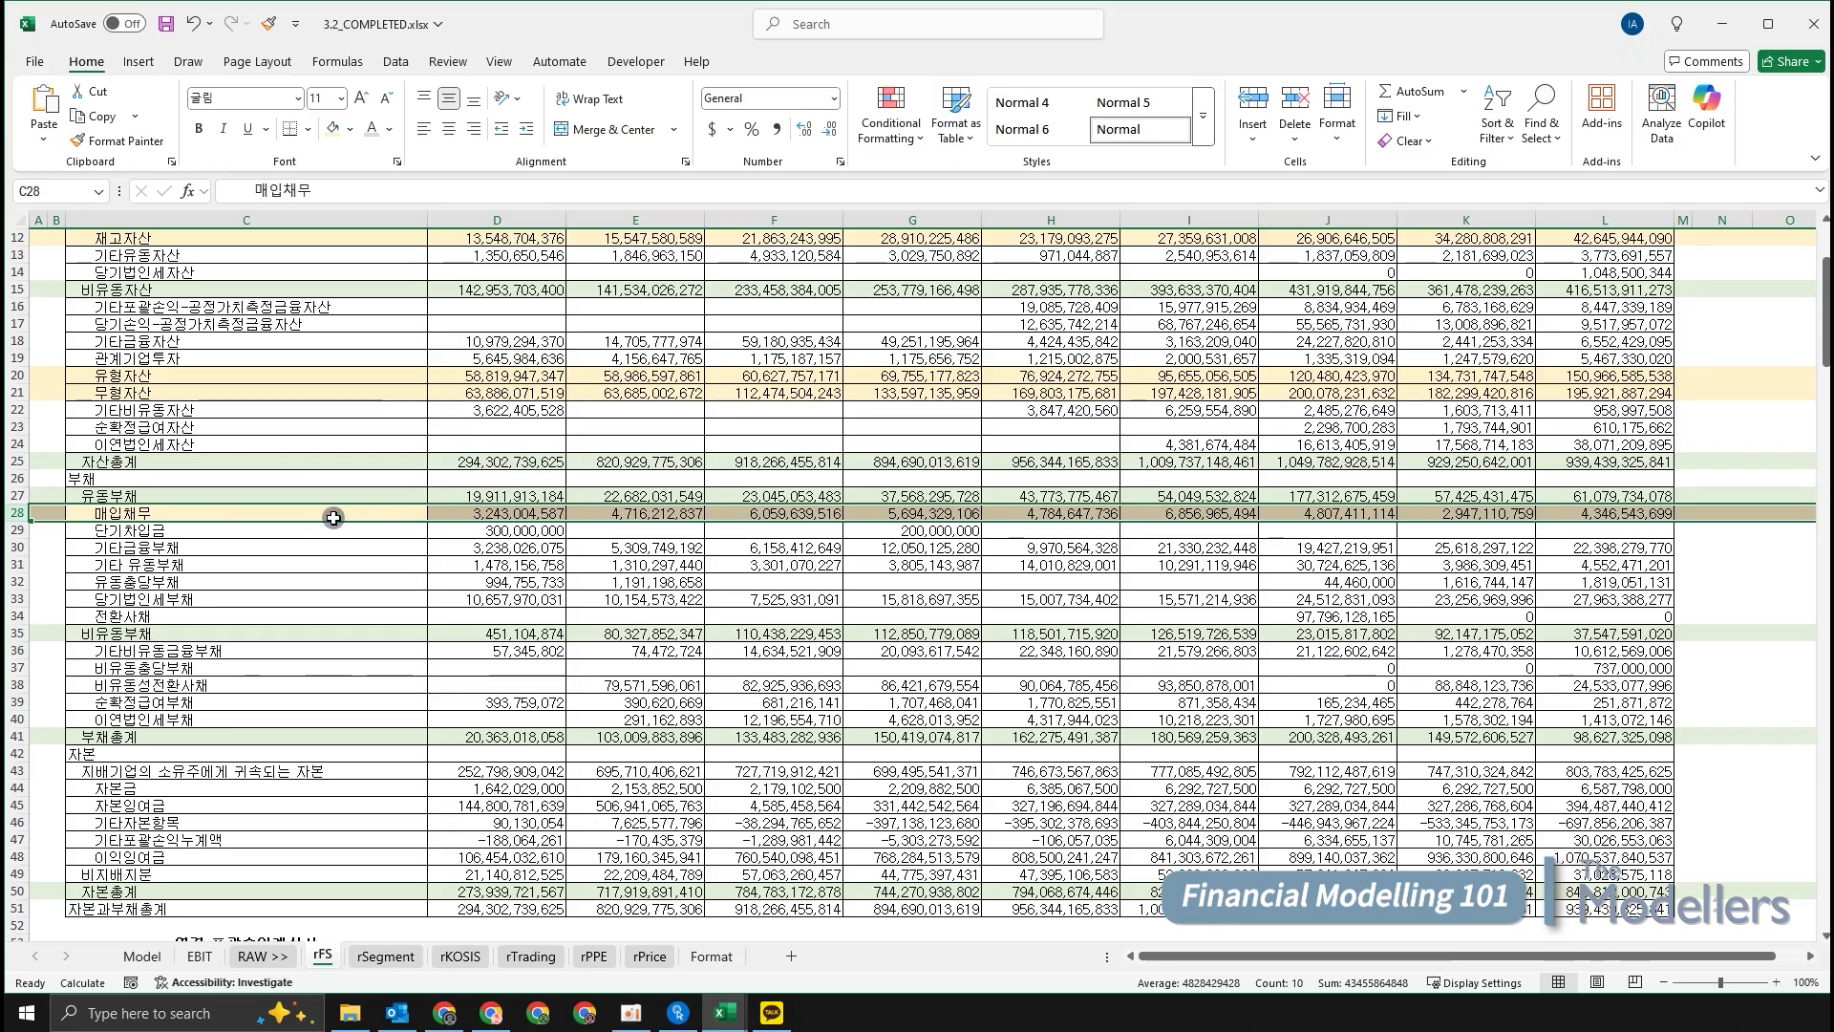
Review inventories (row 12) against trade payables (row 28), and the unhighlighted current liability items in rows 30–34.
scroll(344, 516, "down", 2)
scroll(319, 525, "up", 8)
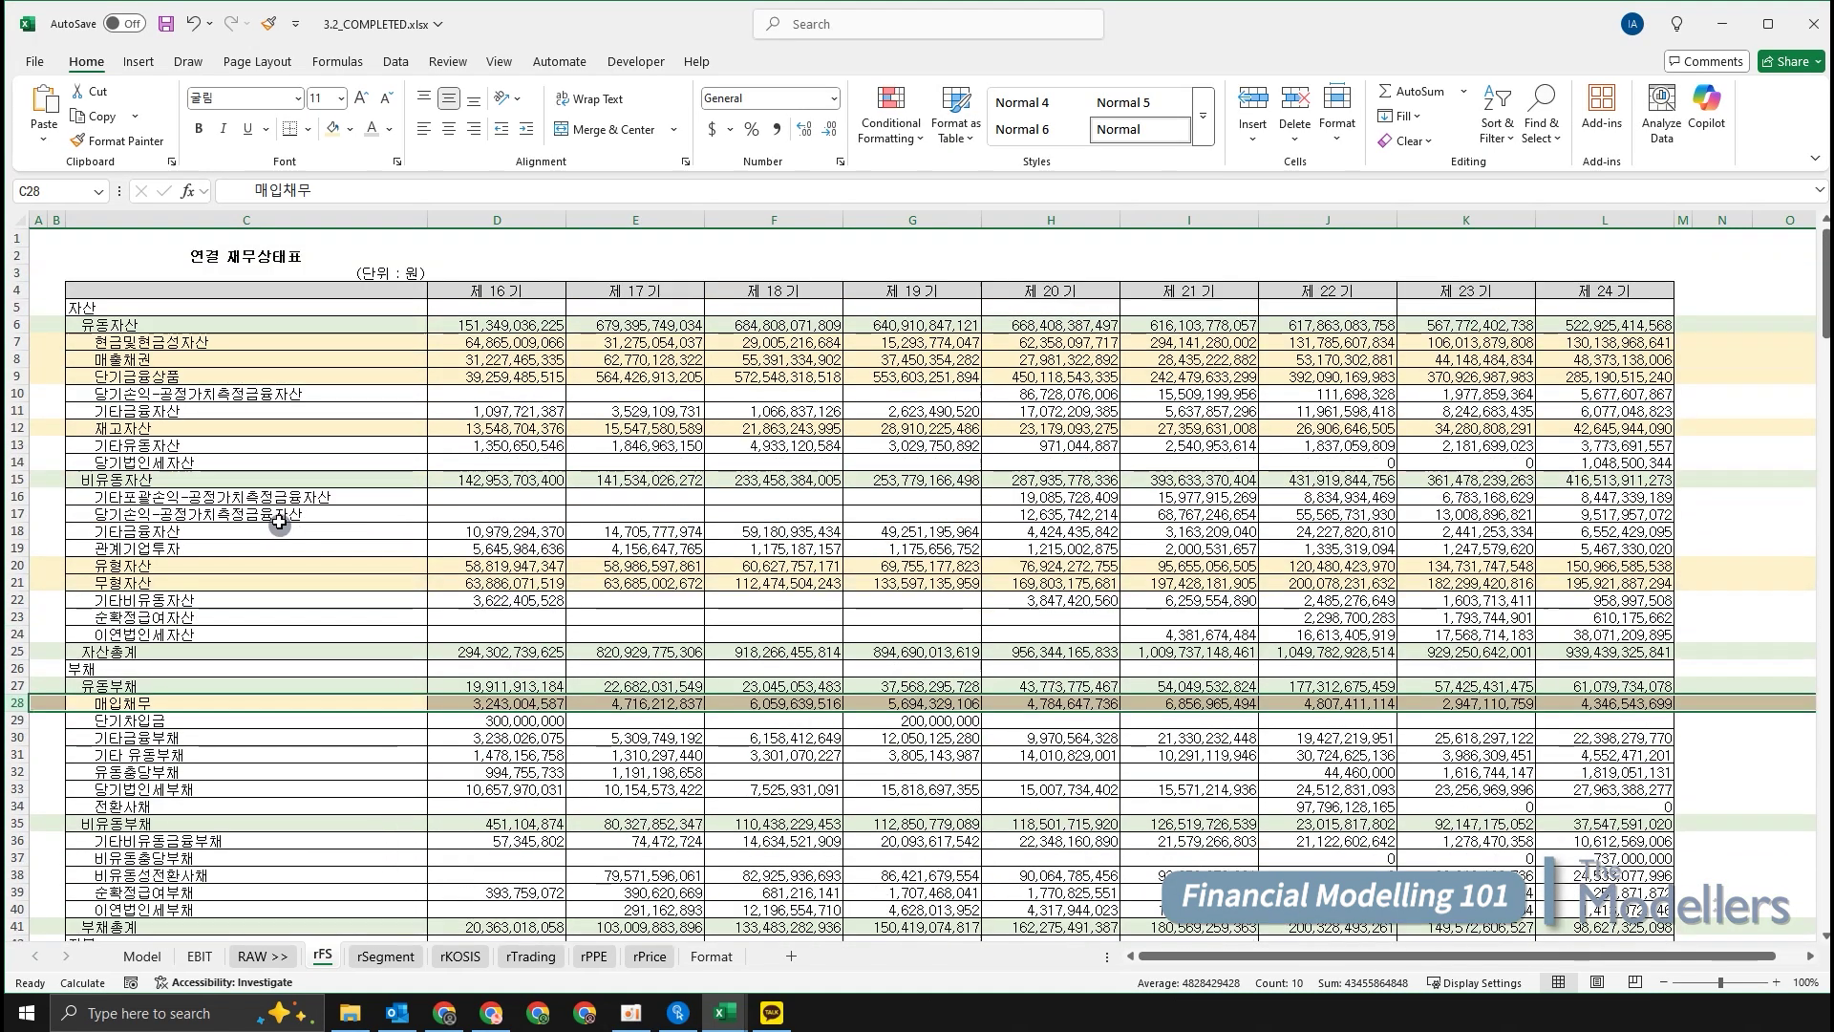
left_click(165, 422)
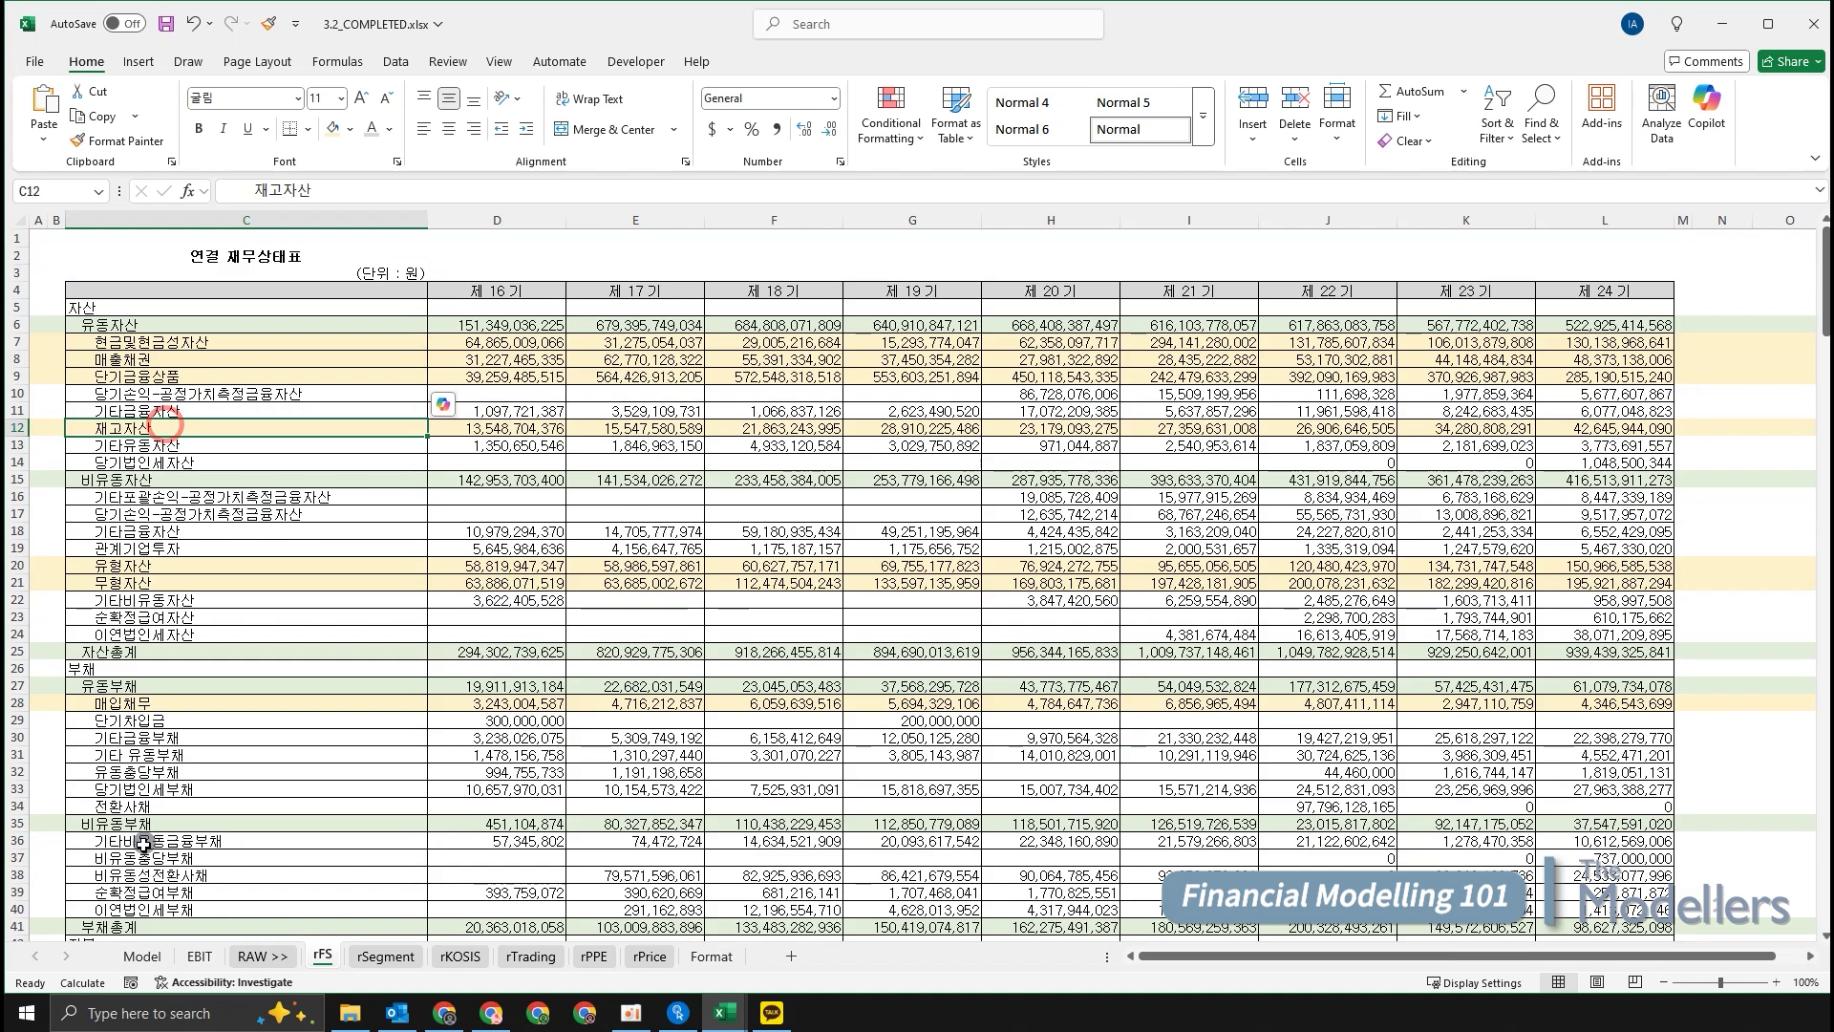
left_click(244, 696)
scroll(244, 692, "down", 3)
left_click(247, 649)
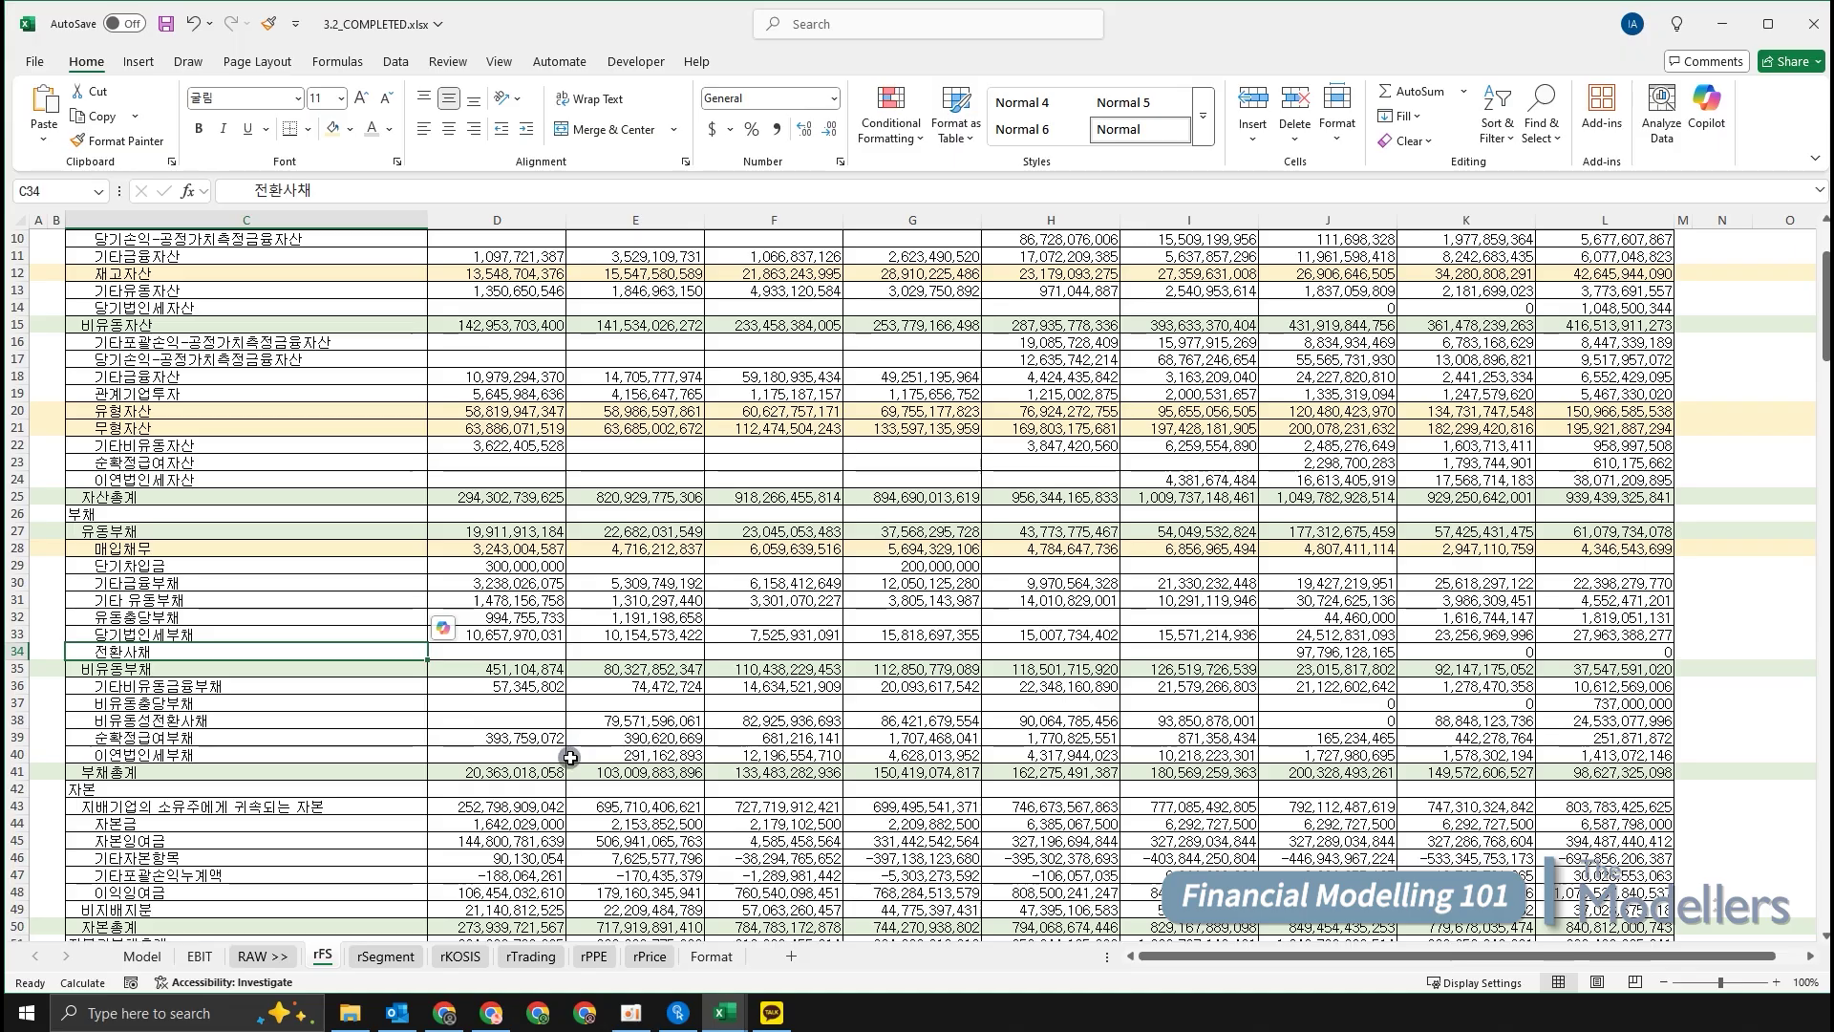
left_click(246, 617)
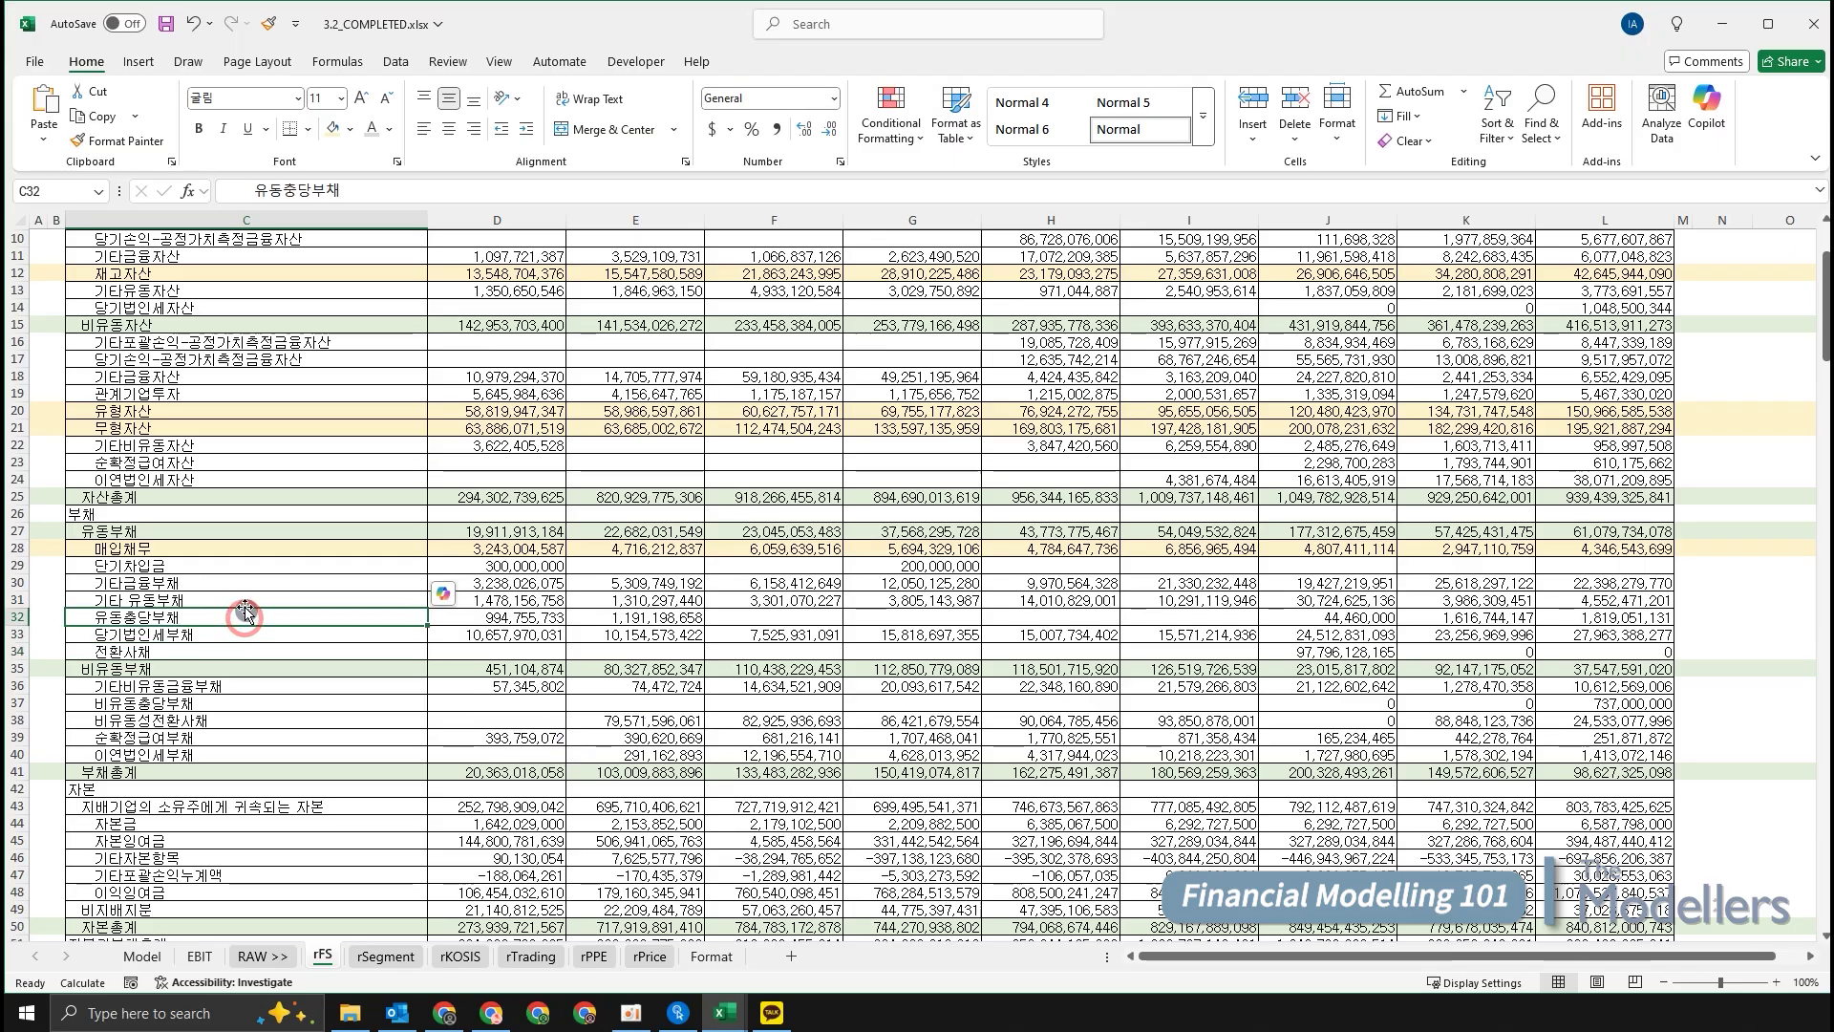
left_click(244, 599)
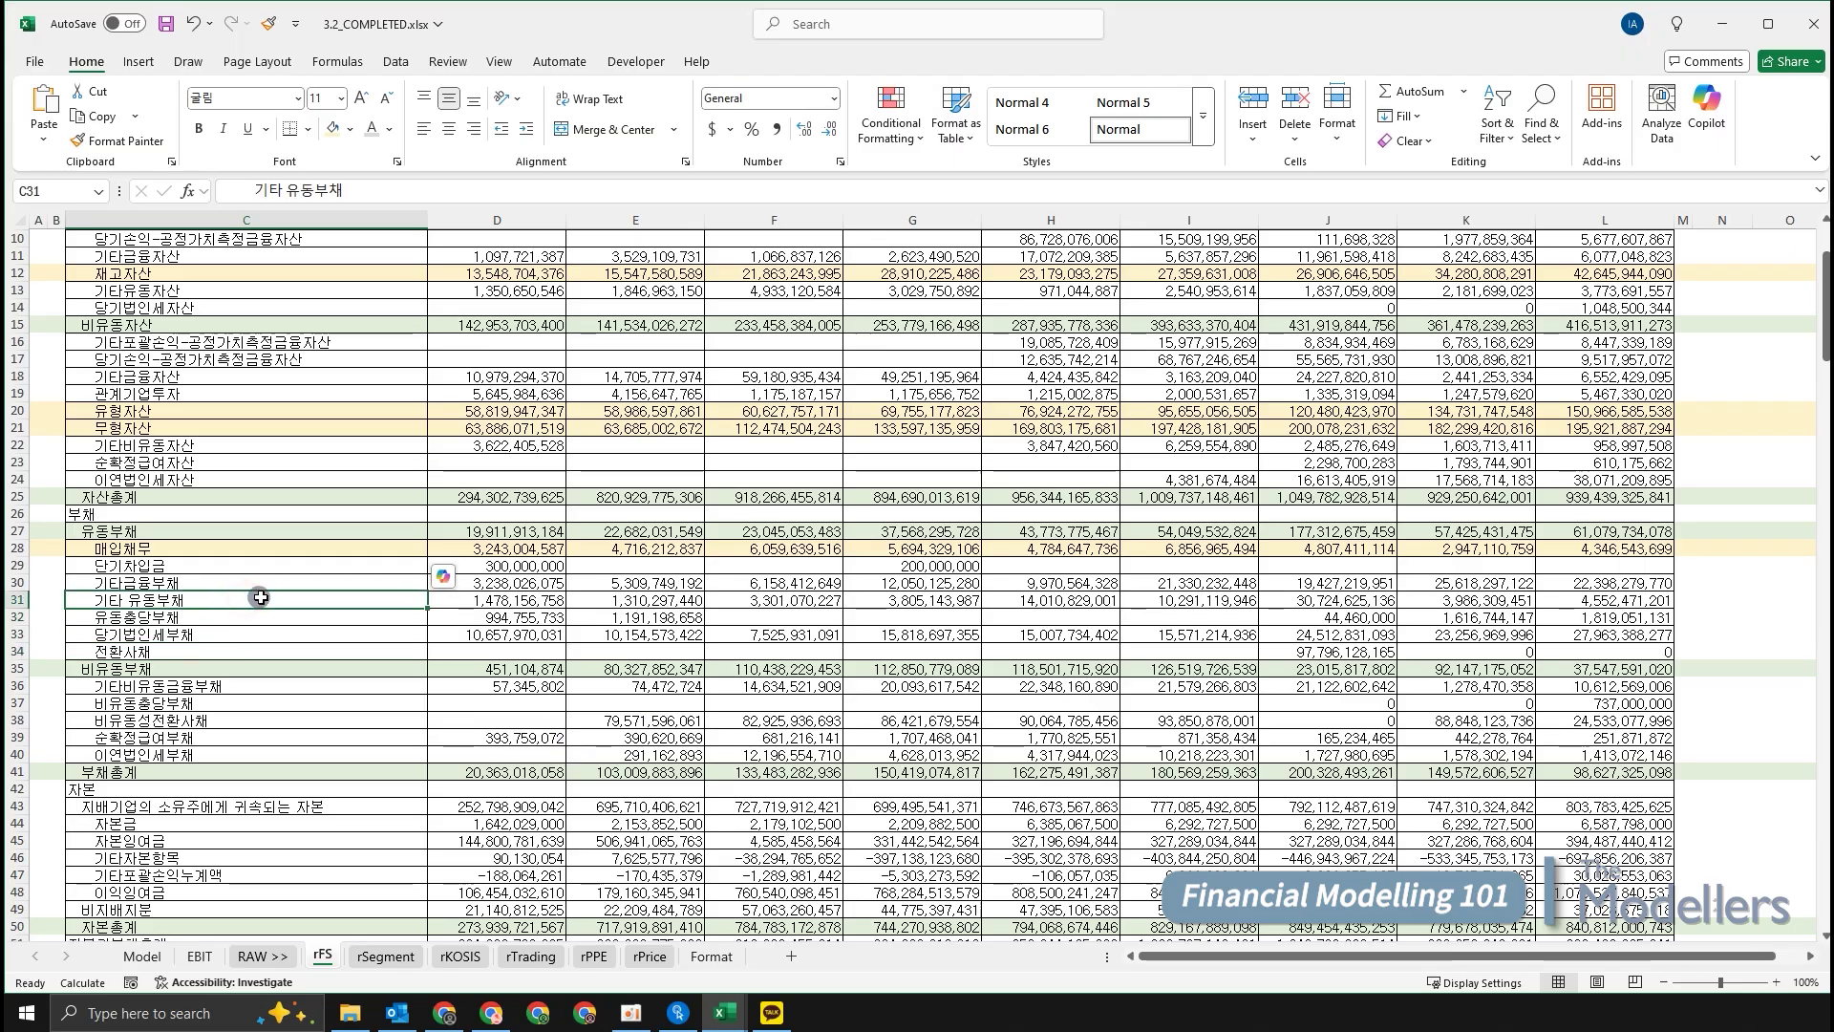
left_click(242, 585)
left_click(230, 613)
left_click(206, 589)
left_click(251, 612)
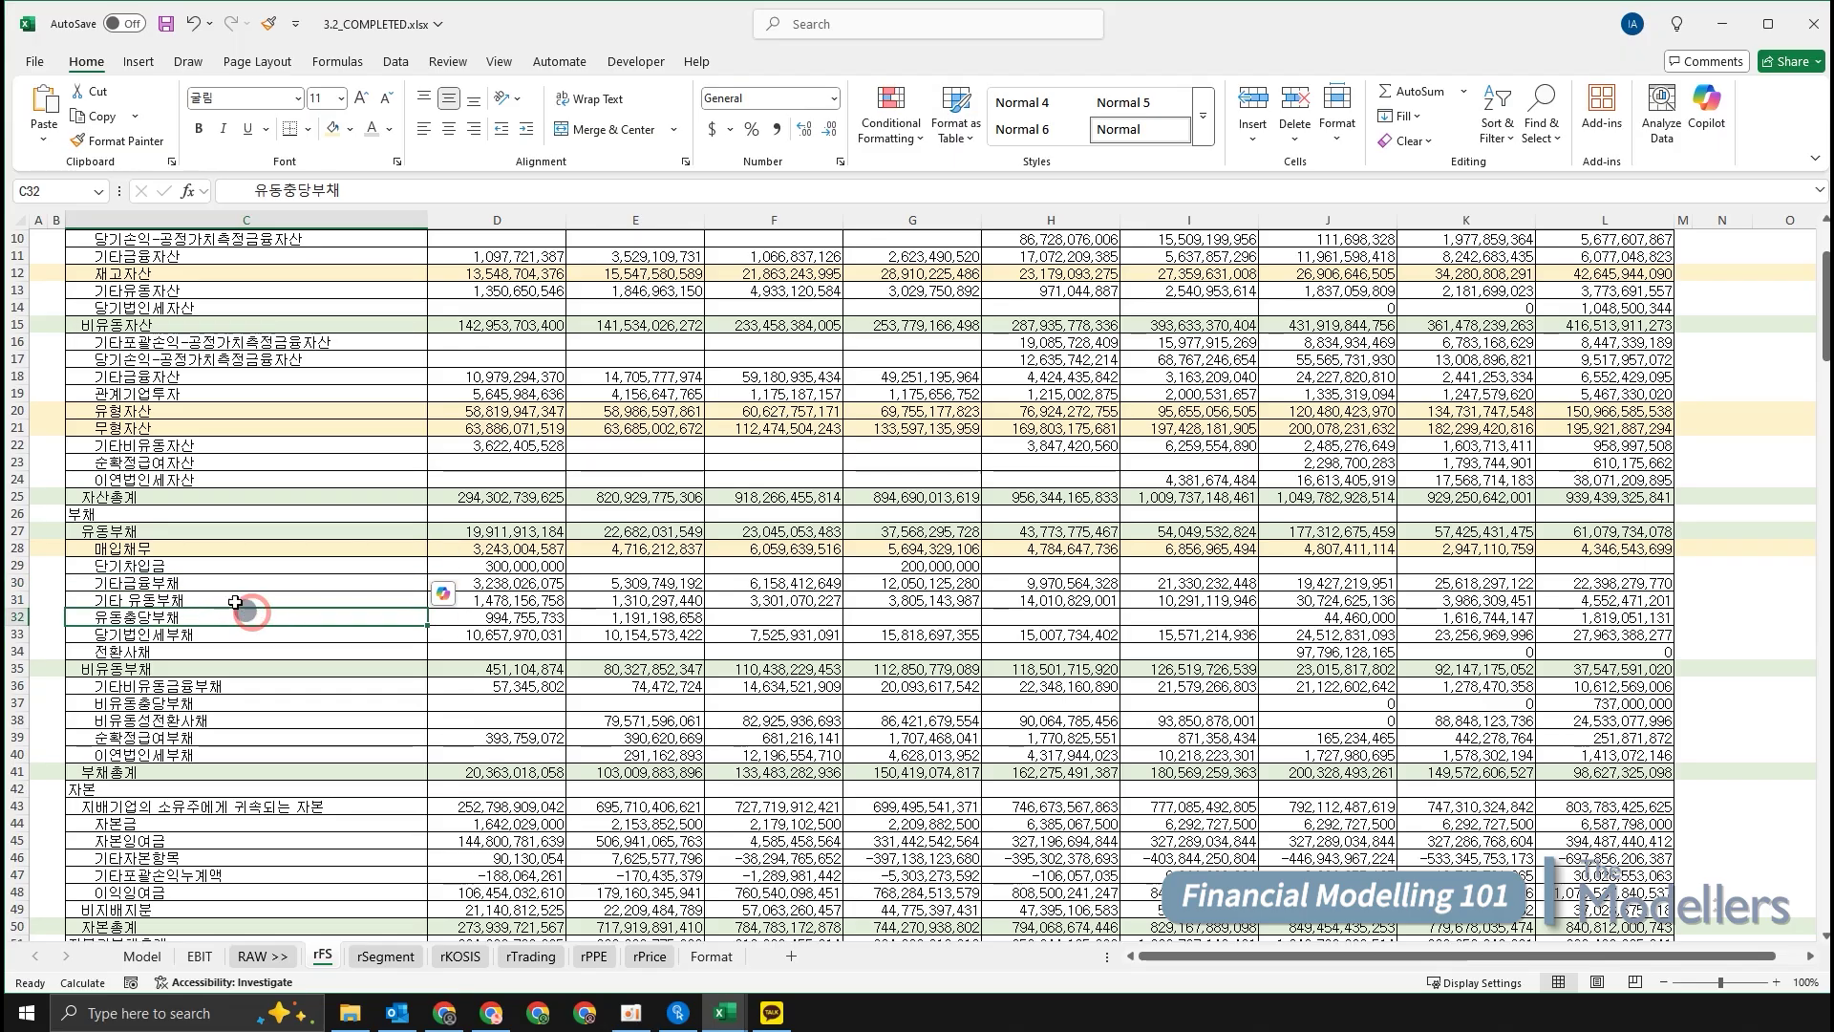
left_click(148, 579)
Examine the debt rows: short-term borrowings (단기차입금, row 29), convertible bonds (전환사채, row 34) and non-current convertible bonds (비유동성전환사채, row 38).
left_click(164, 562)
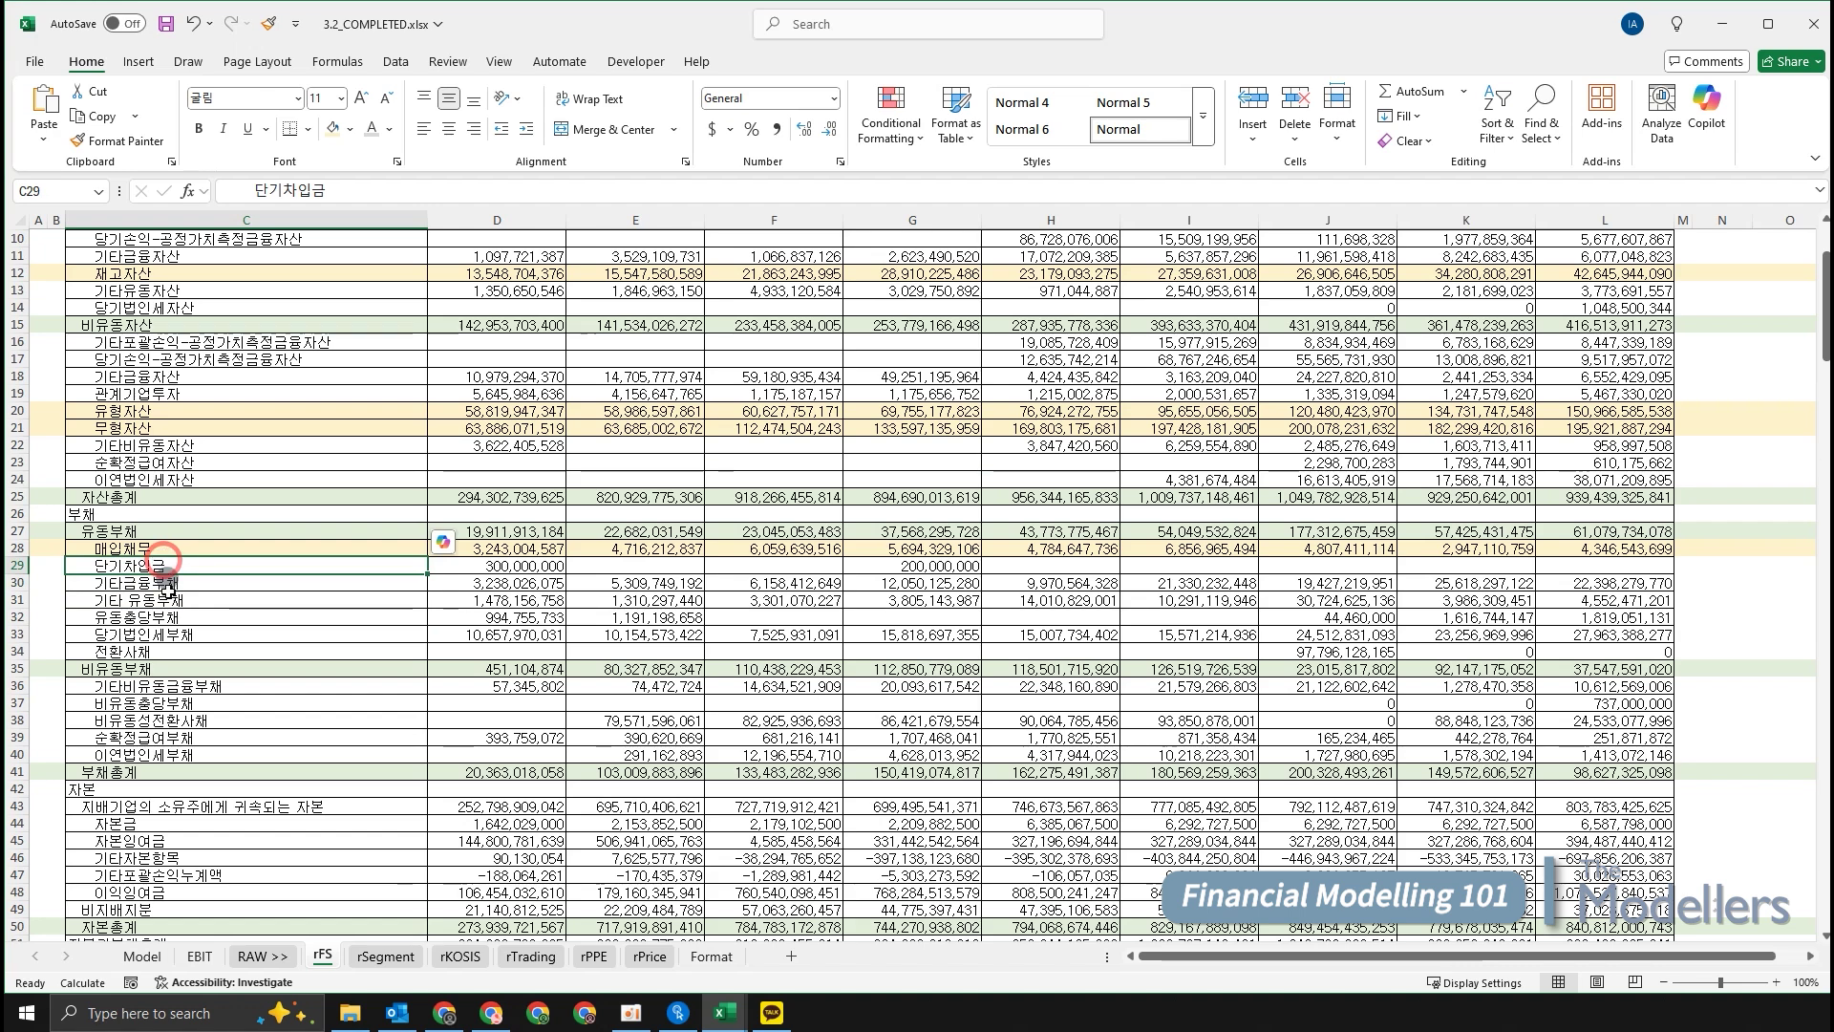
key("shift+space")
left_click(170, 651, "ctrl")
key("shift+space")
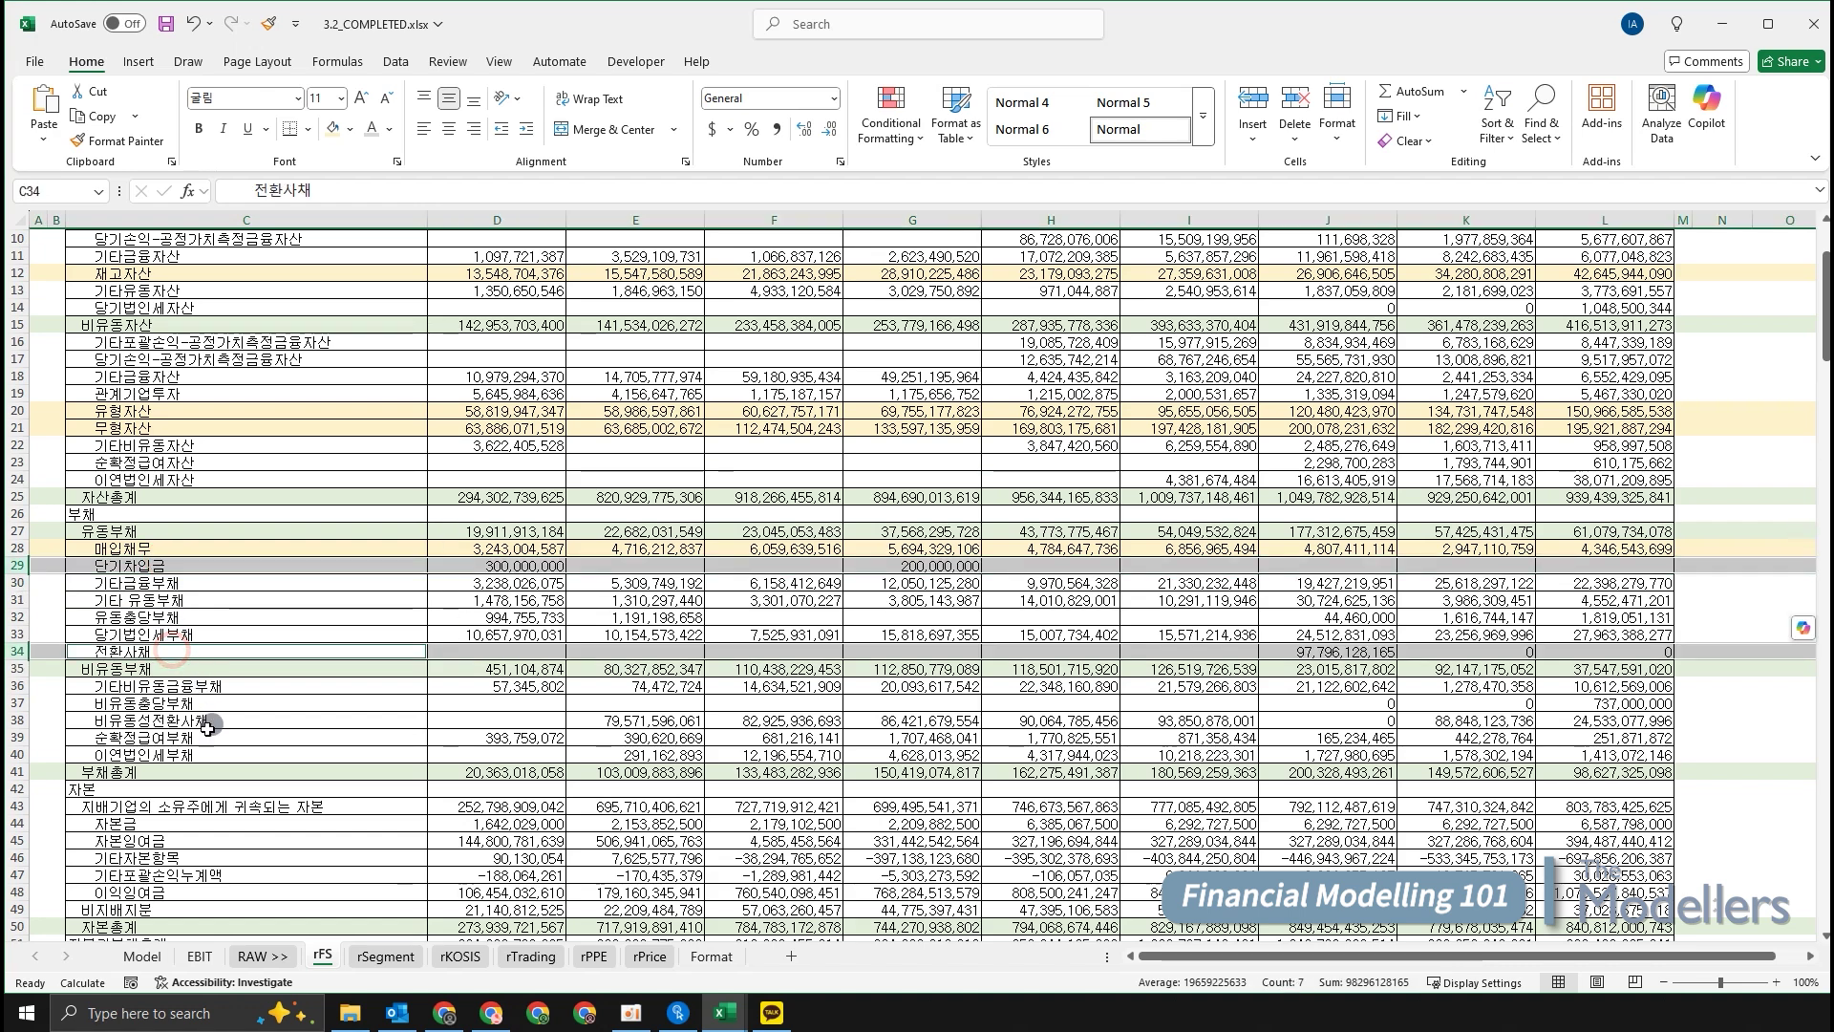
left_click(180, 721, "ctrl")
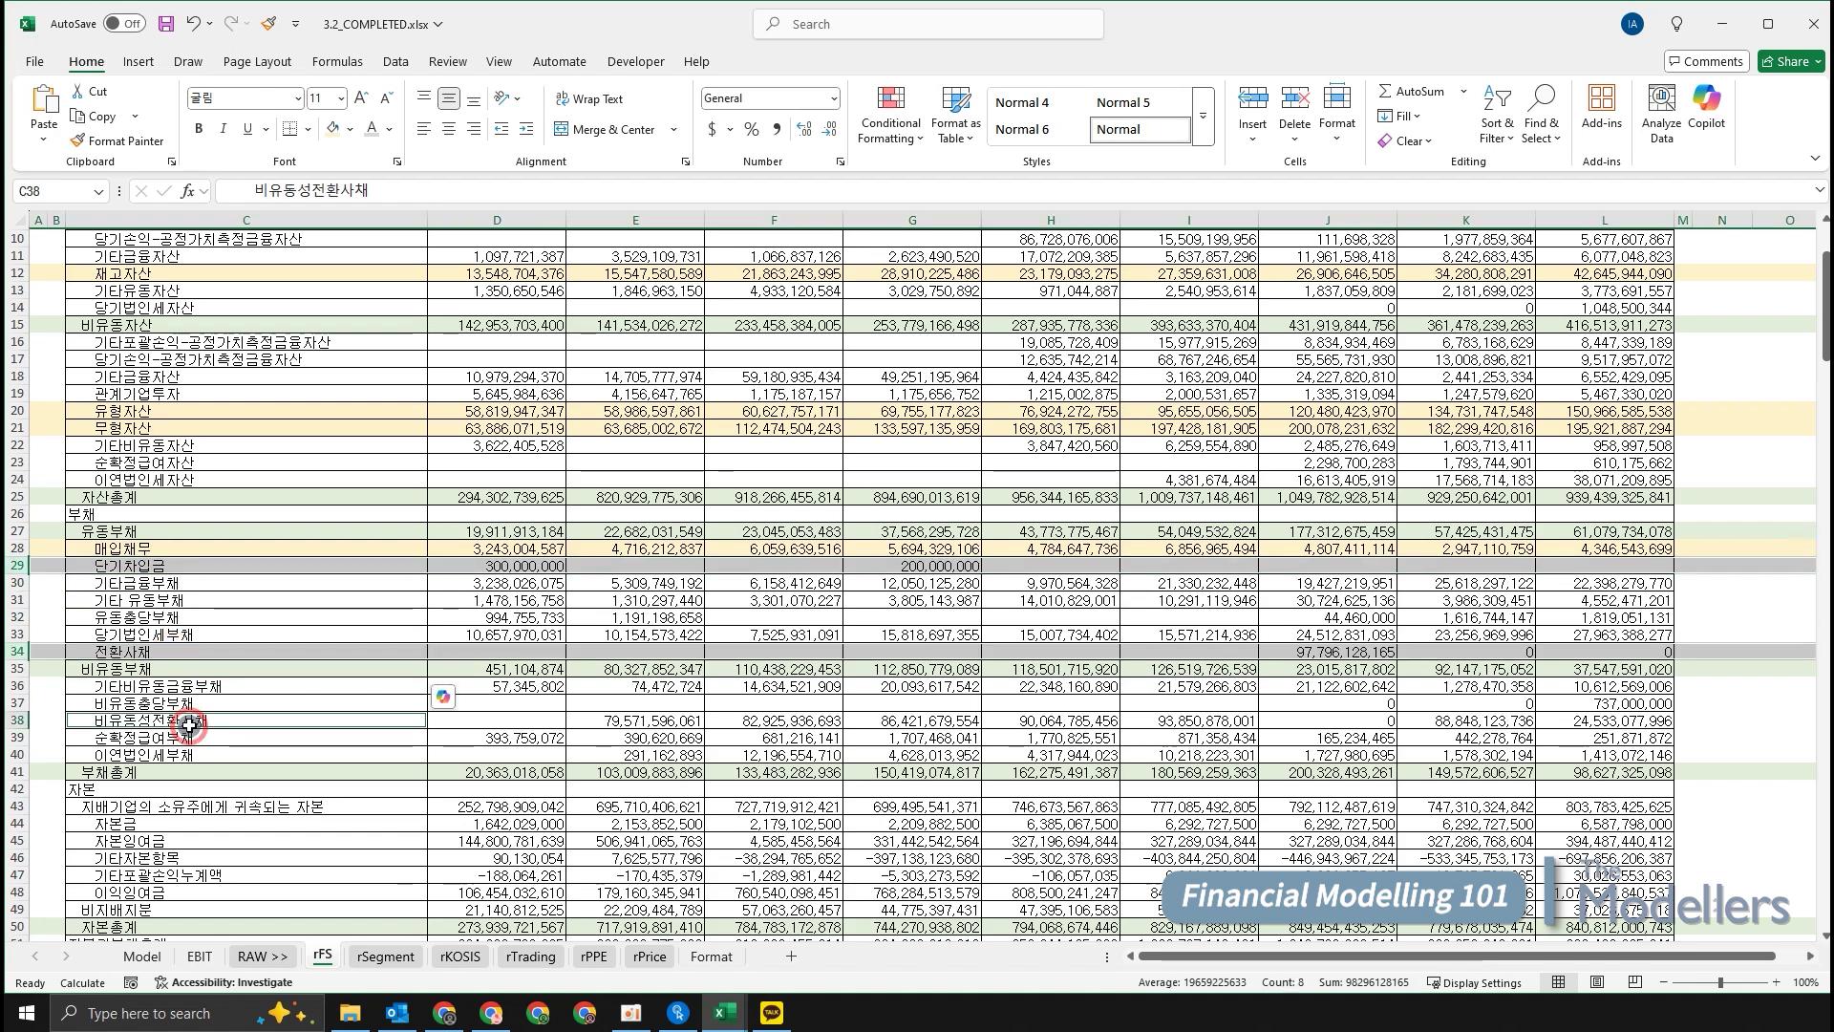
key("shift+space")
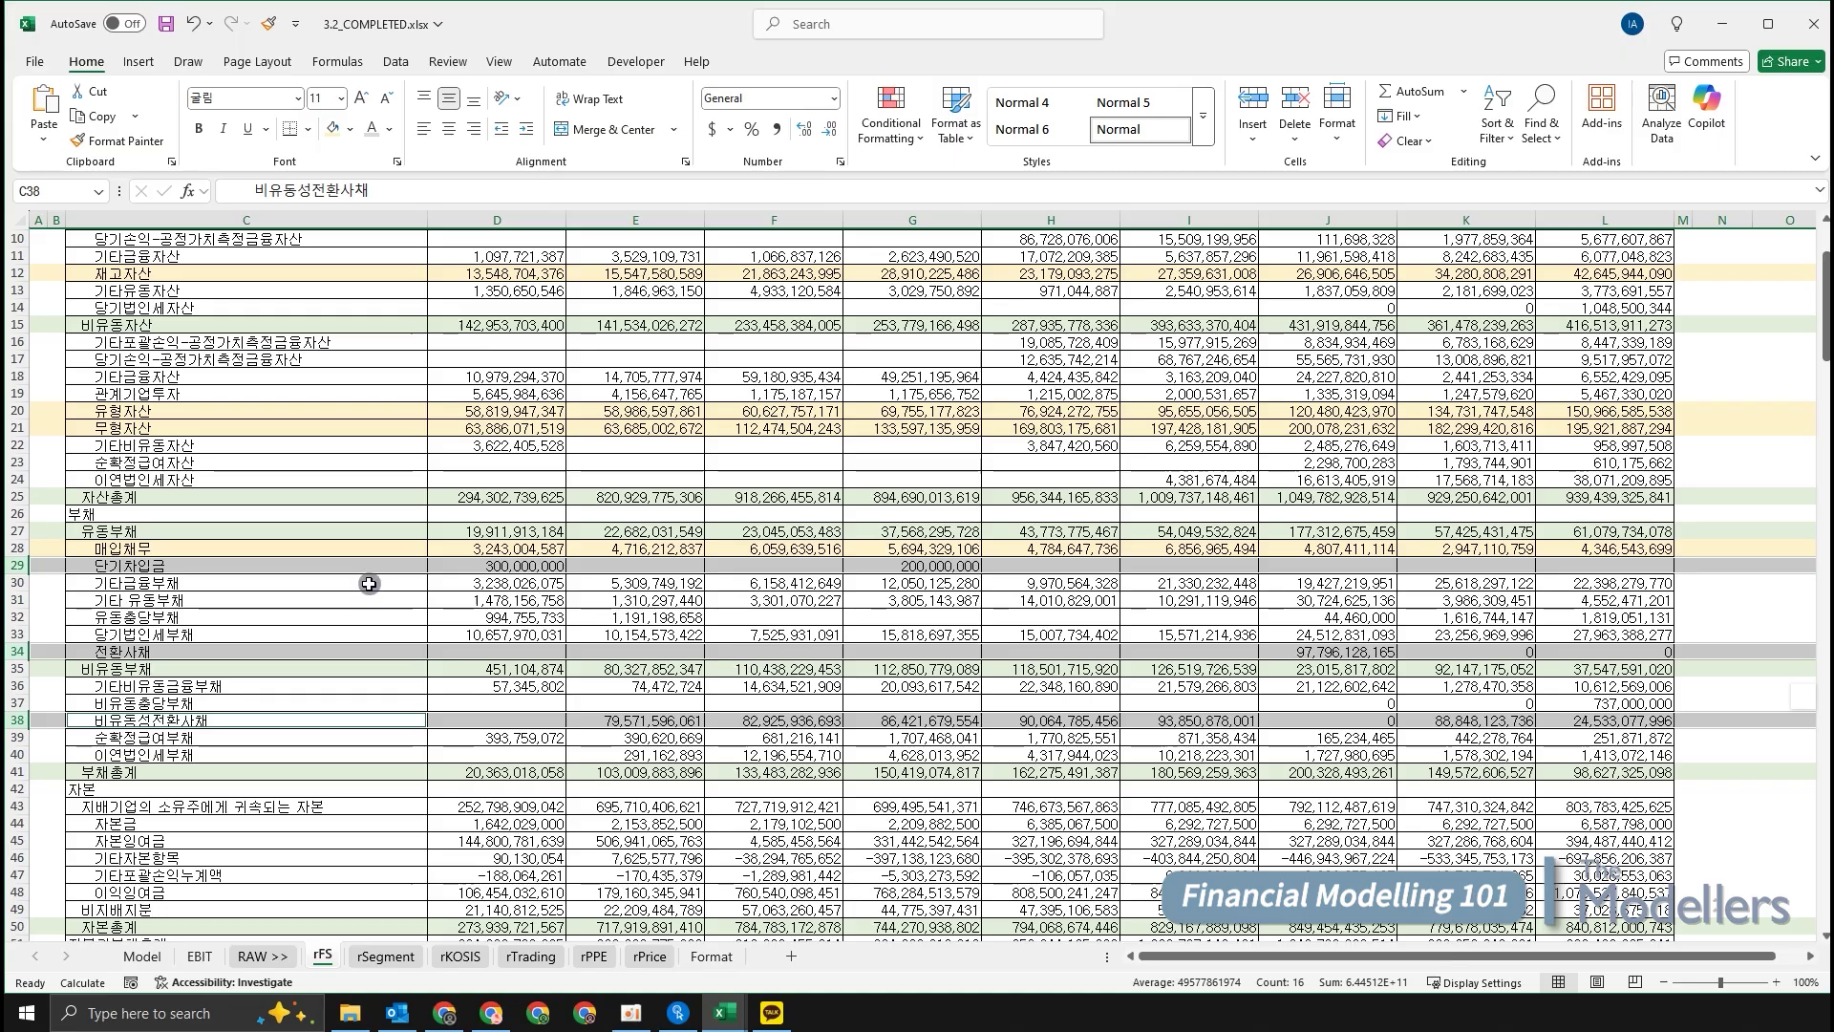
left_click(251, 654)
left_click(245, 721)
left_click(210, 576)
key("shift+space")
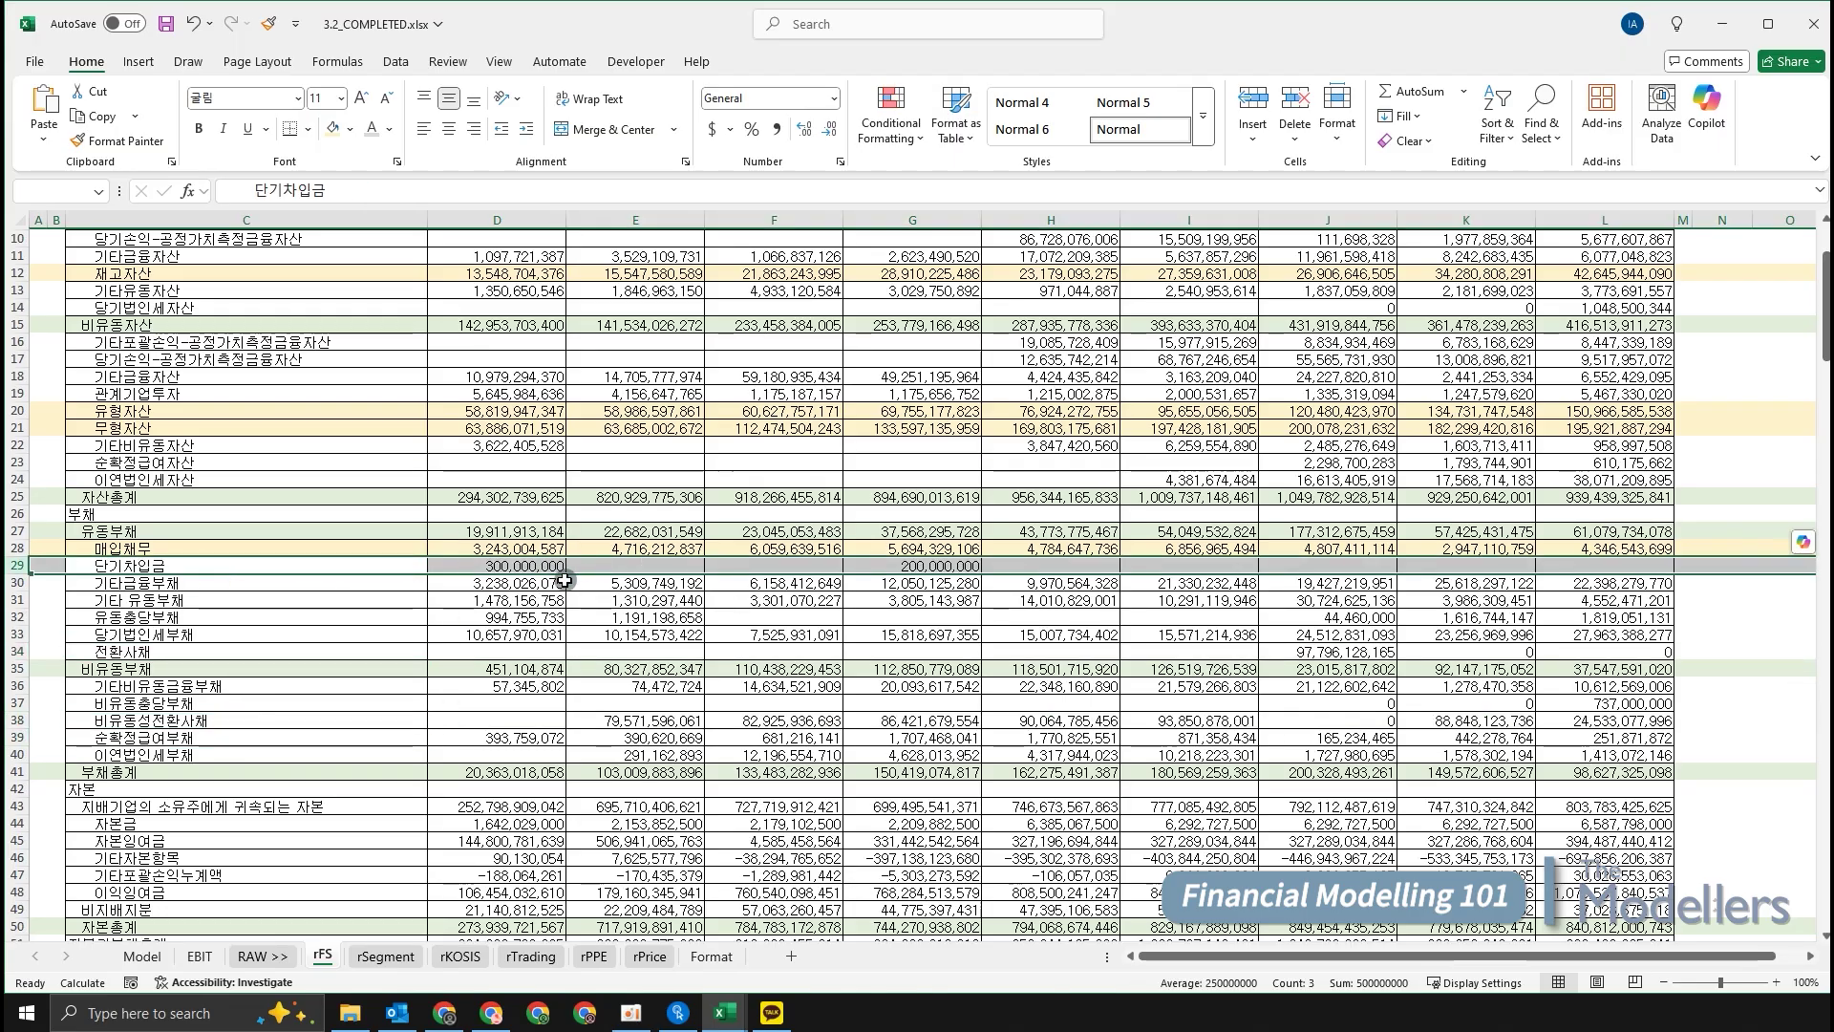
left_click(1045, 563)
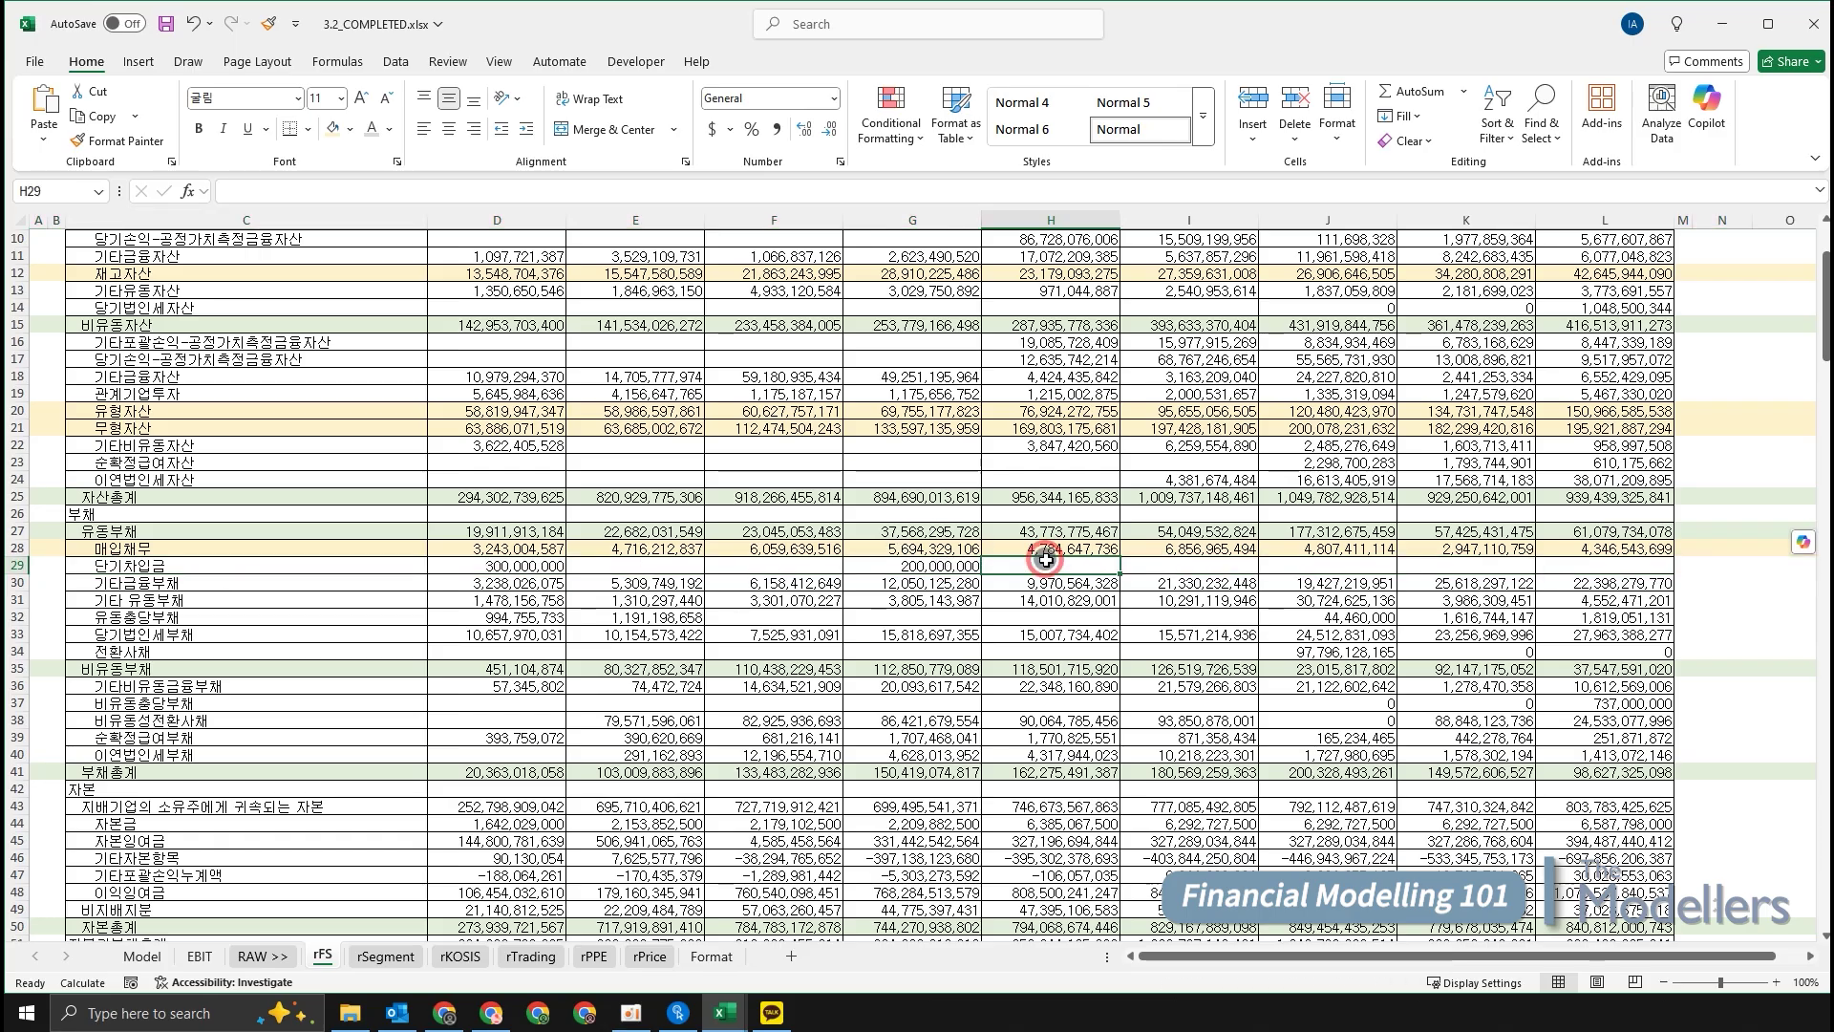
key("shift+space")
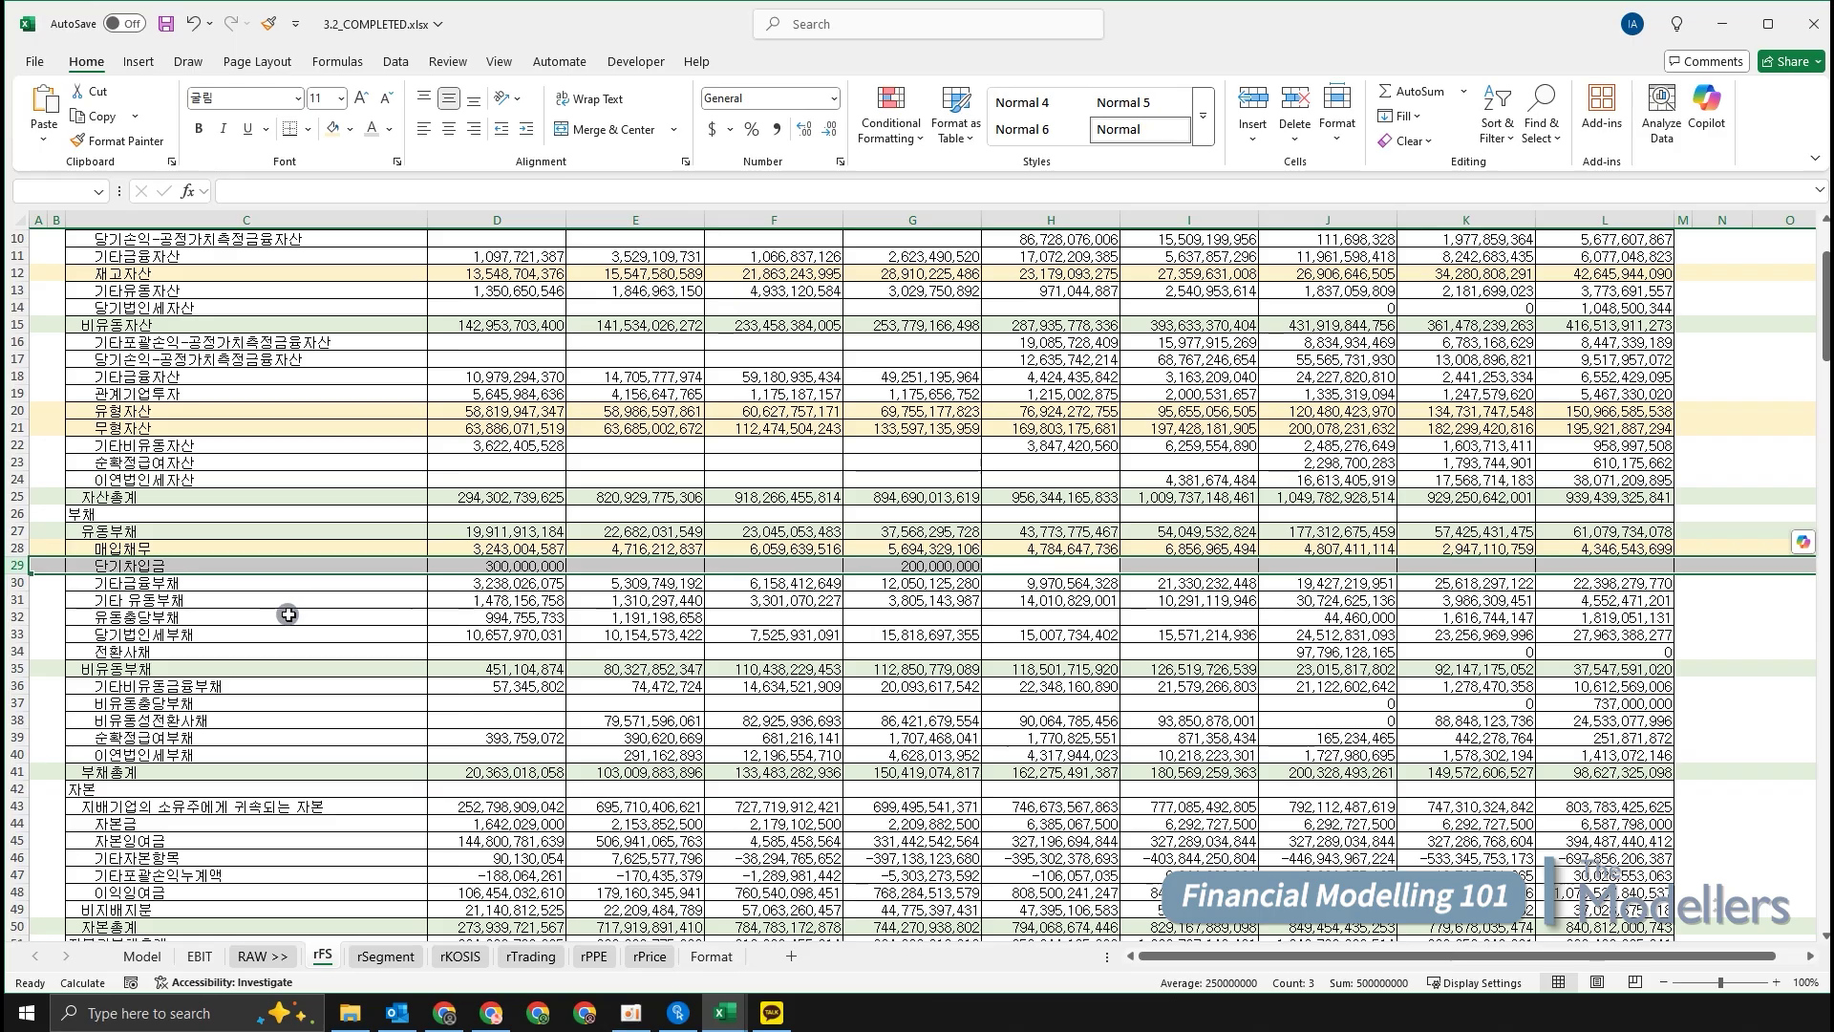
Highlight the entire convertible bonds row (전환사채, row 34) with the lightest gold theme fill.
left_click(191, 649)
key("shift+space")
key("alt")
key("h")
key("h")
key("Left")
key("Left")
key("Left")
key("Up")
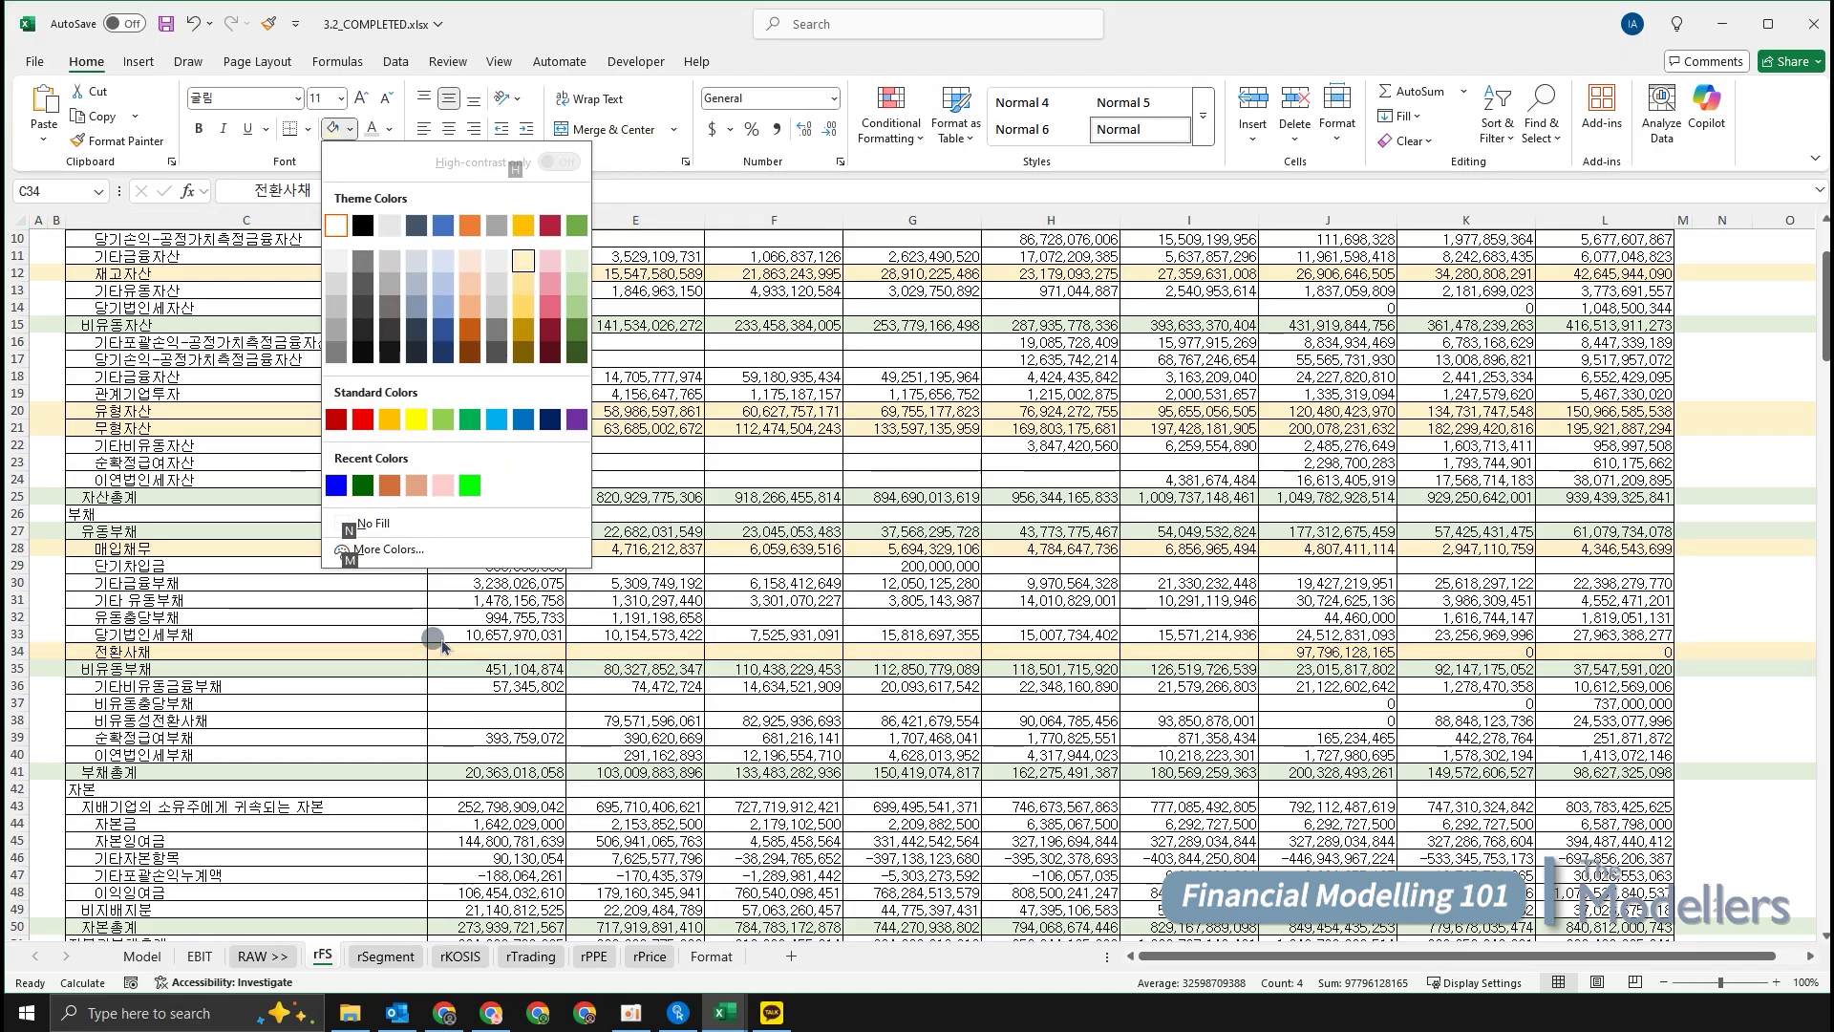
key("Return")
Apply the same light gold fill to the entire non-current convertible bonds row (비유동성전환사채, row 38).
key("Down")
key("Down")
key("Down")
key("Down")
key("shift+space")
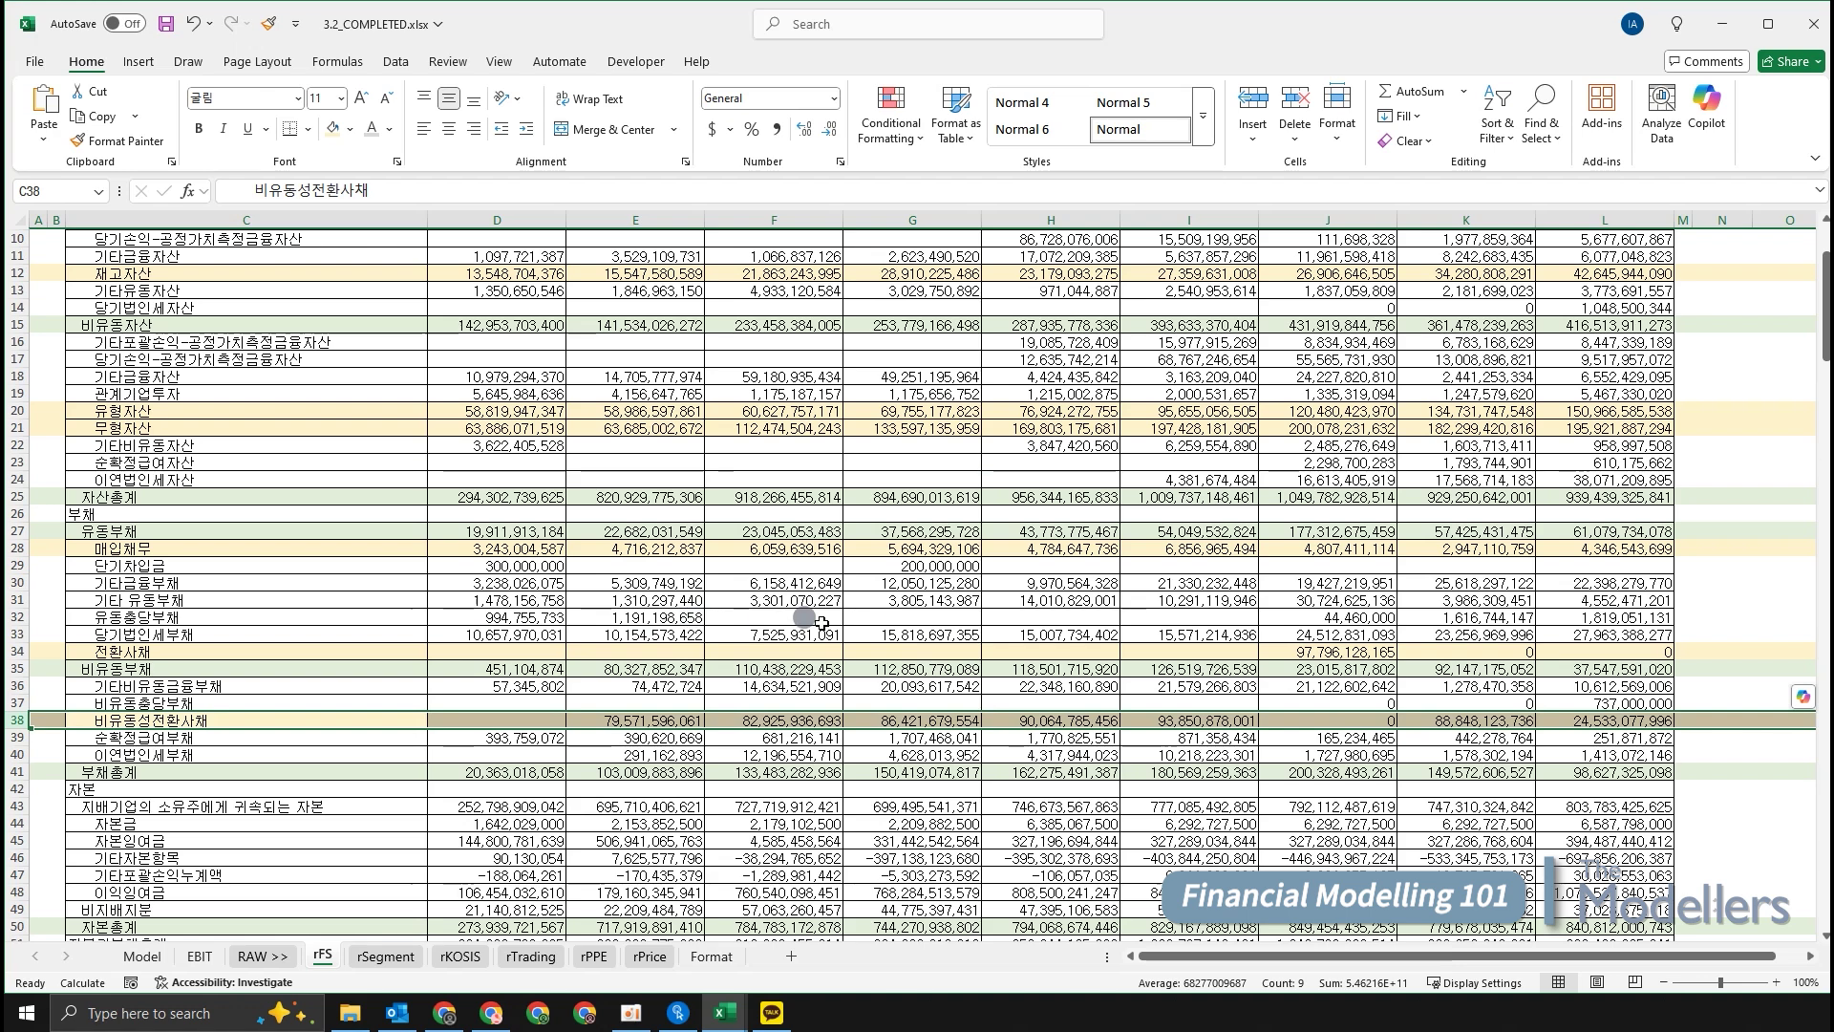
Trace the convertible bond balances across the periods between the current row (전환사채, row 34) and the non-current row (비유동성전환사채, row 38).
left_click(1049, 689)
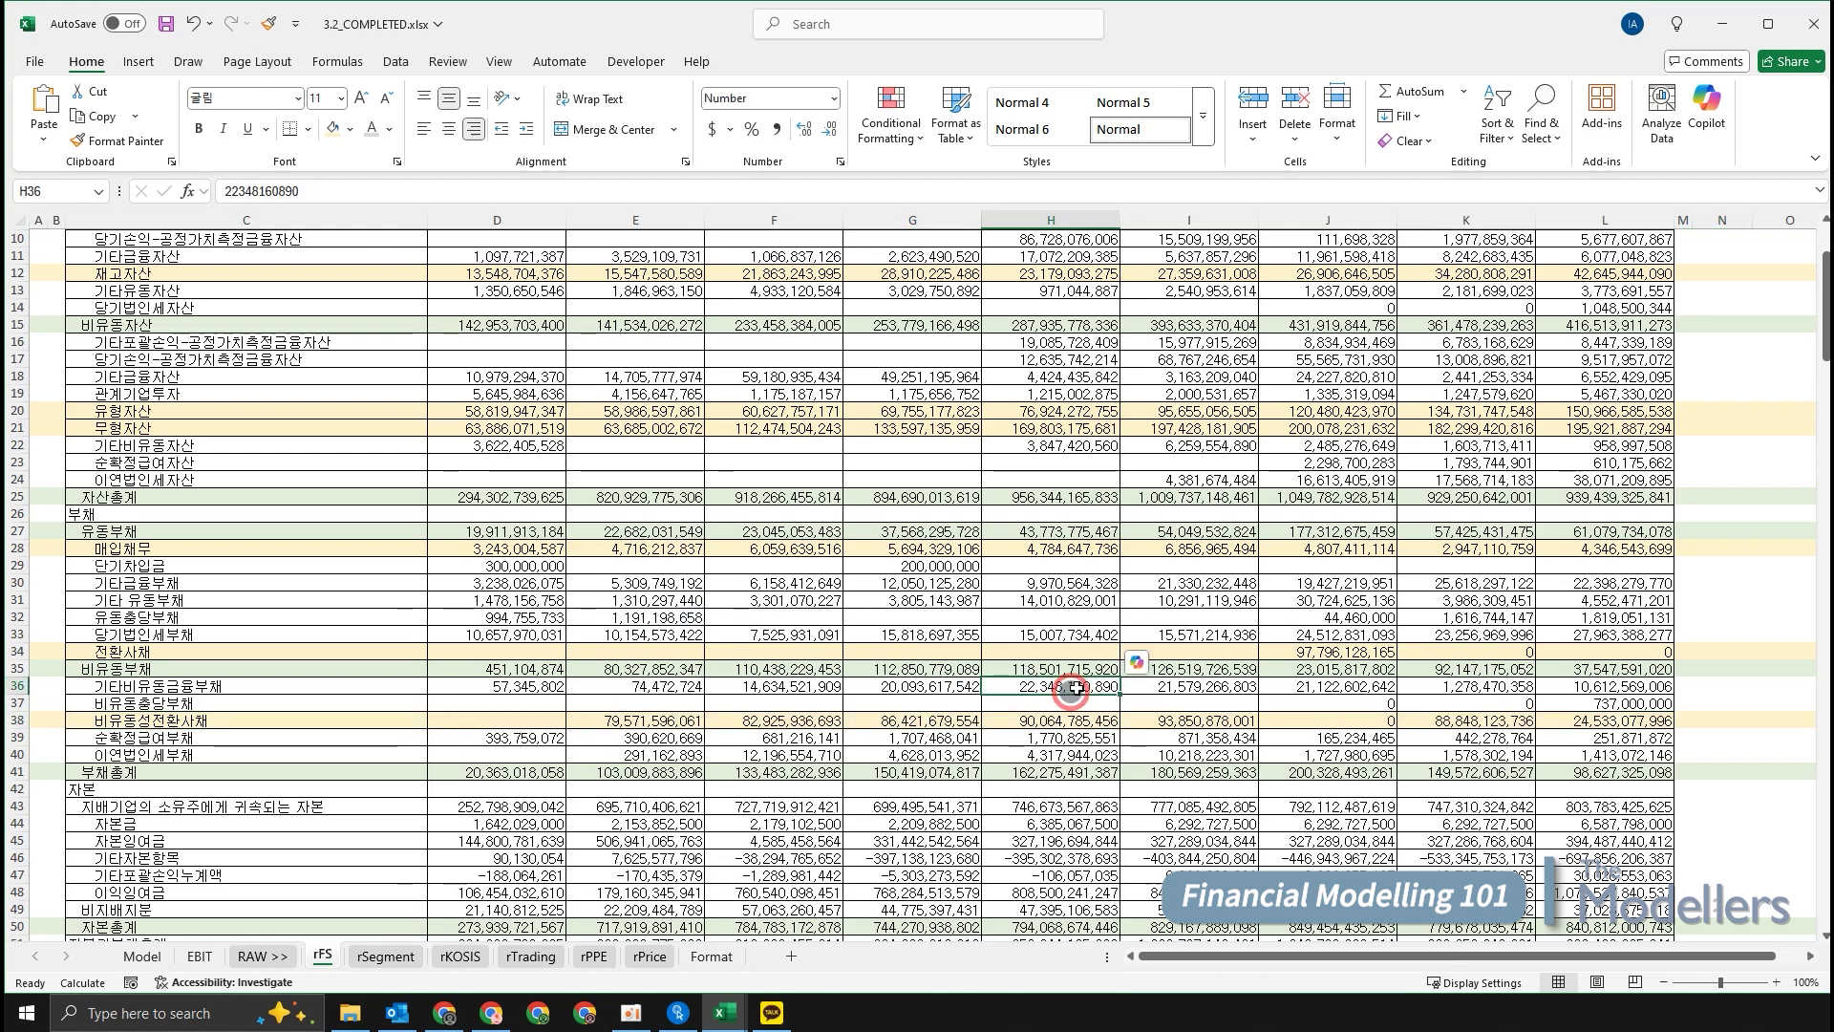
left_click(1198, 720)
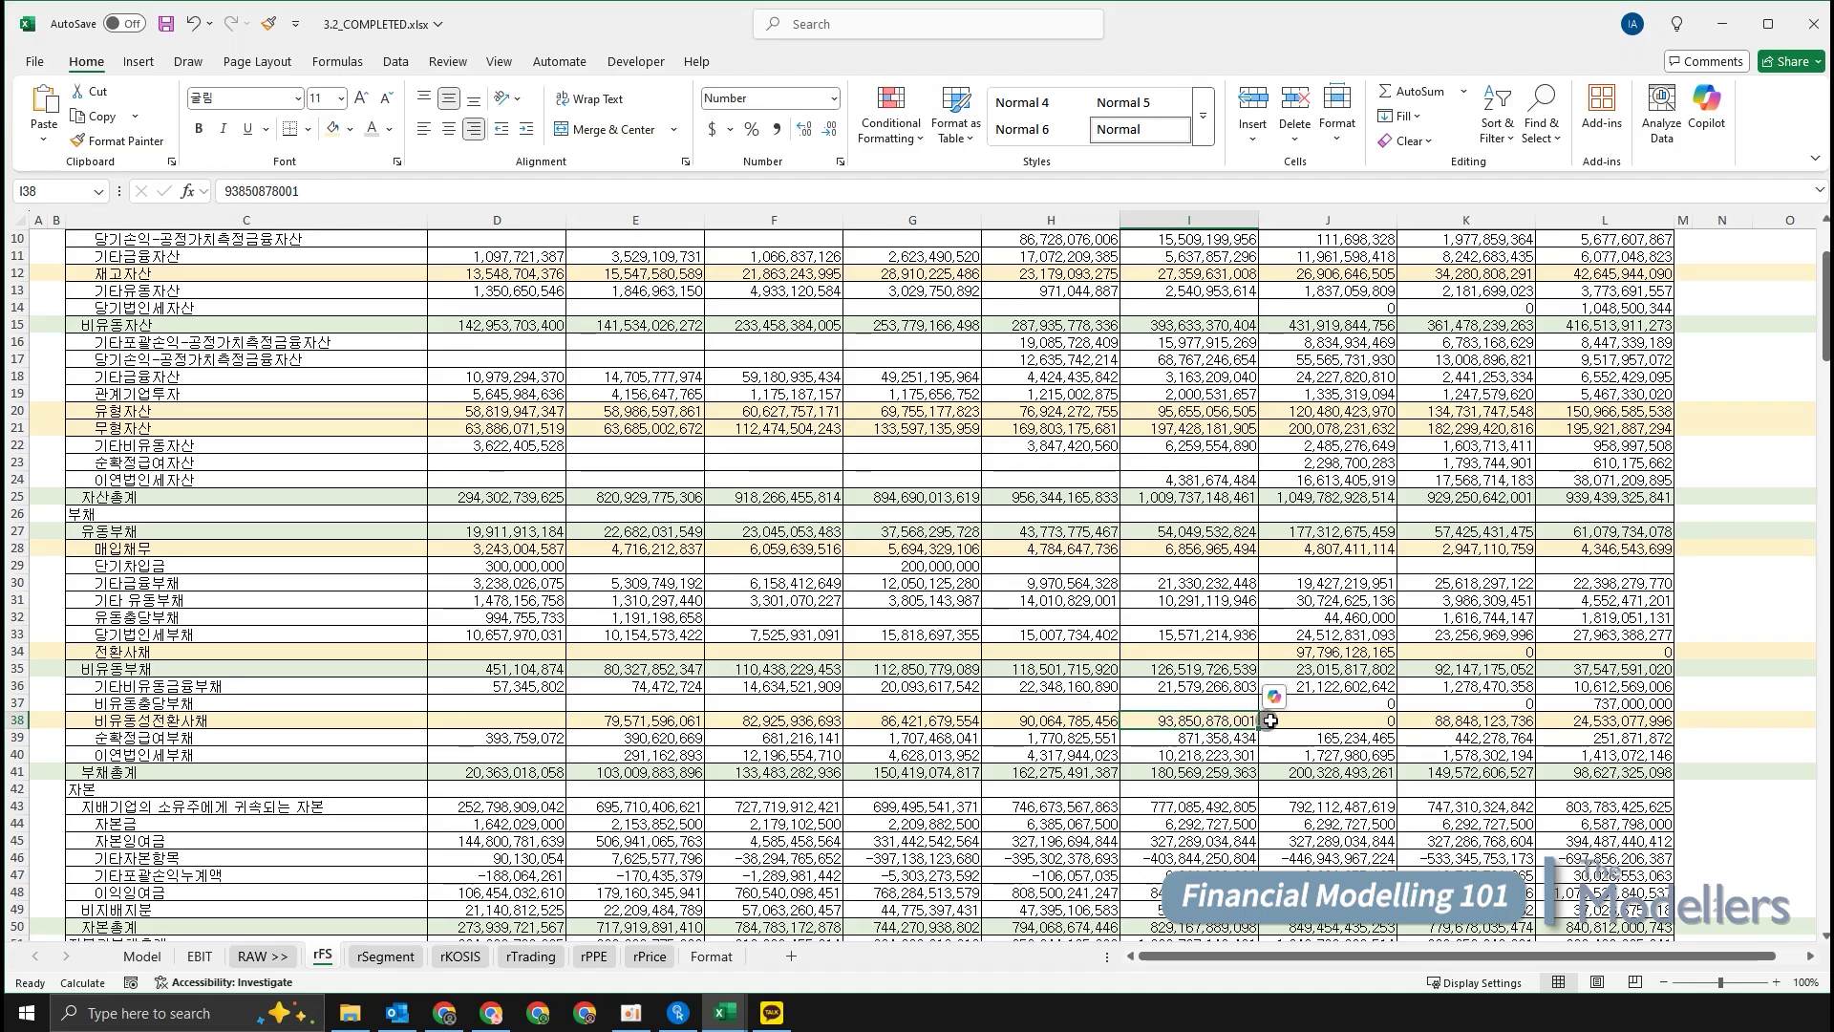
left_click(1297, 655)
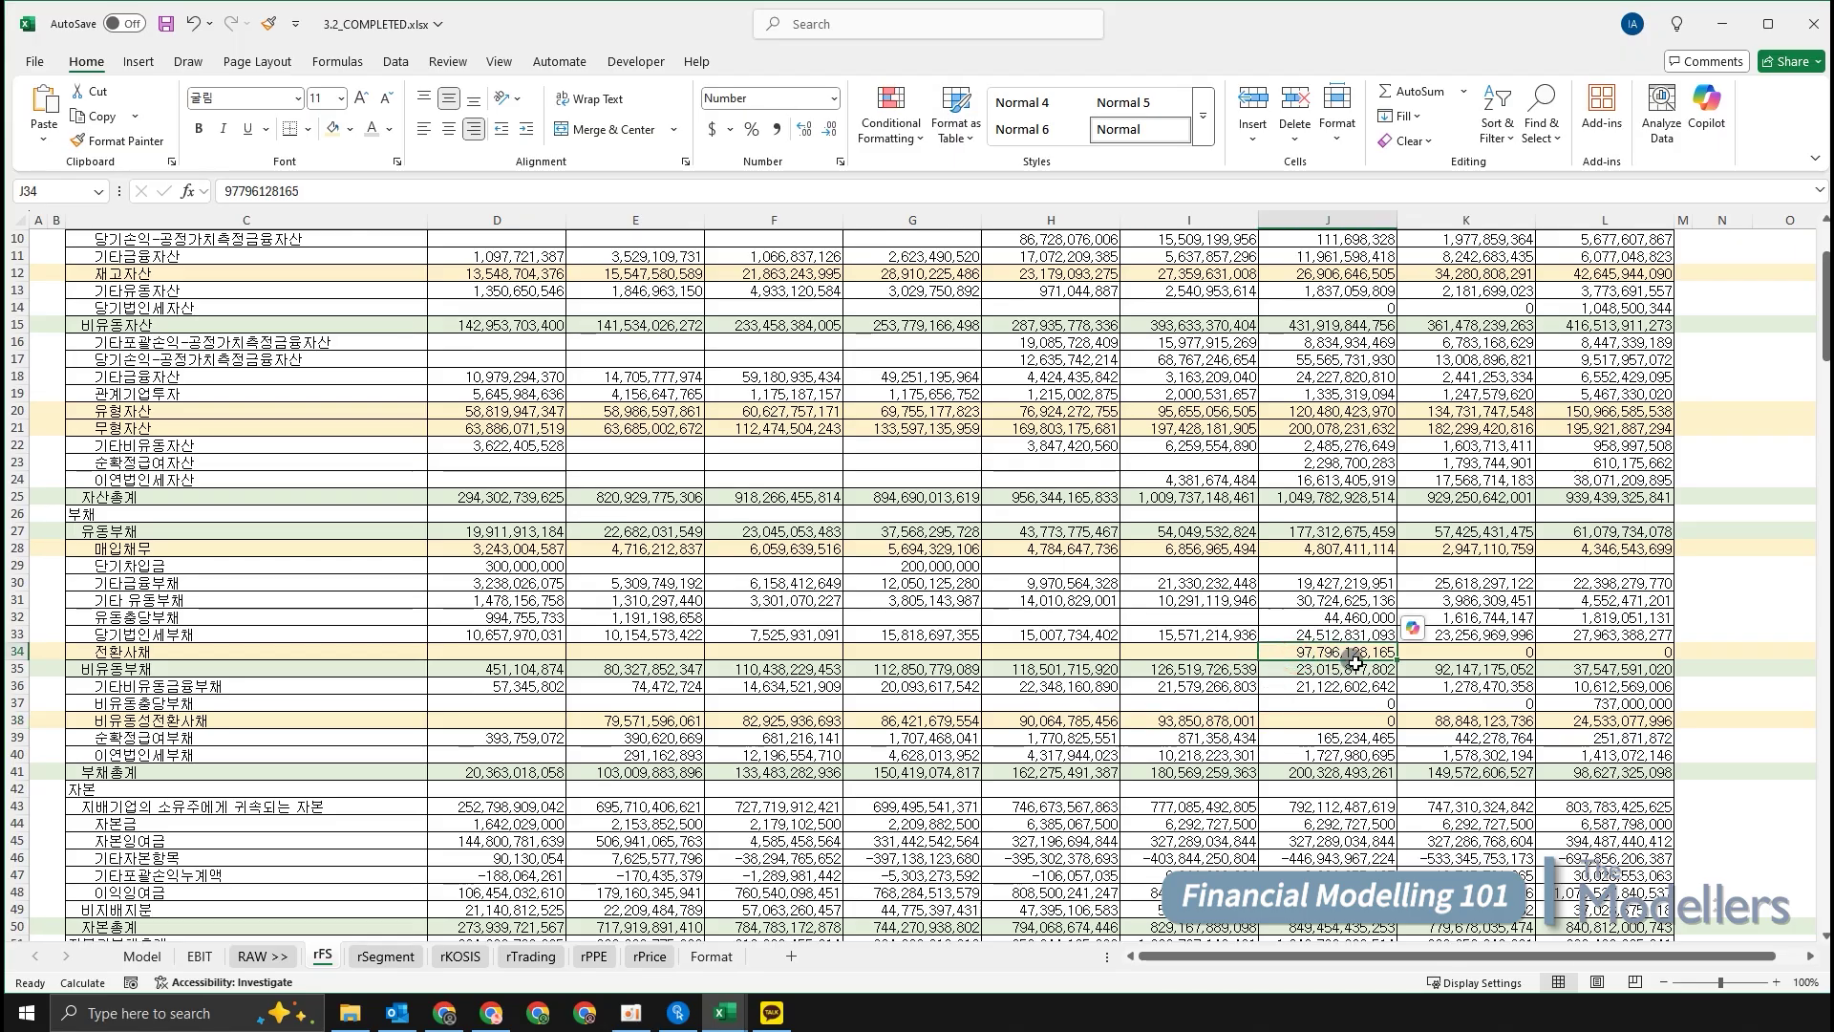
left_click_drag(1430, 723, 1575, 720)
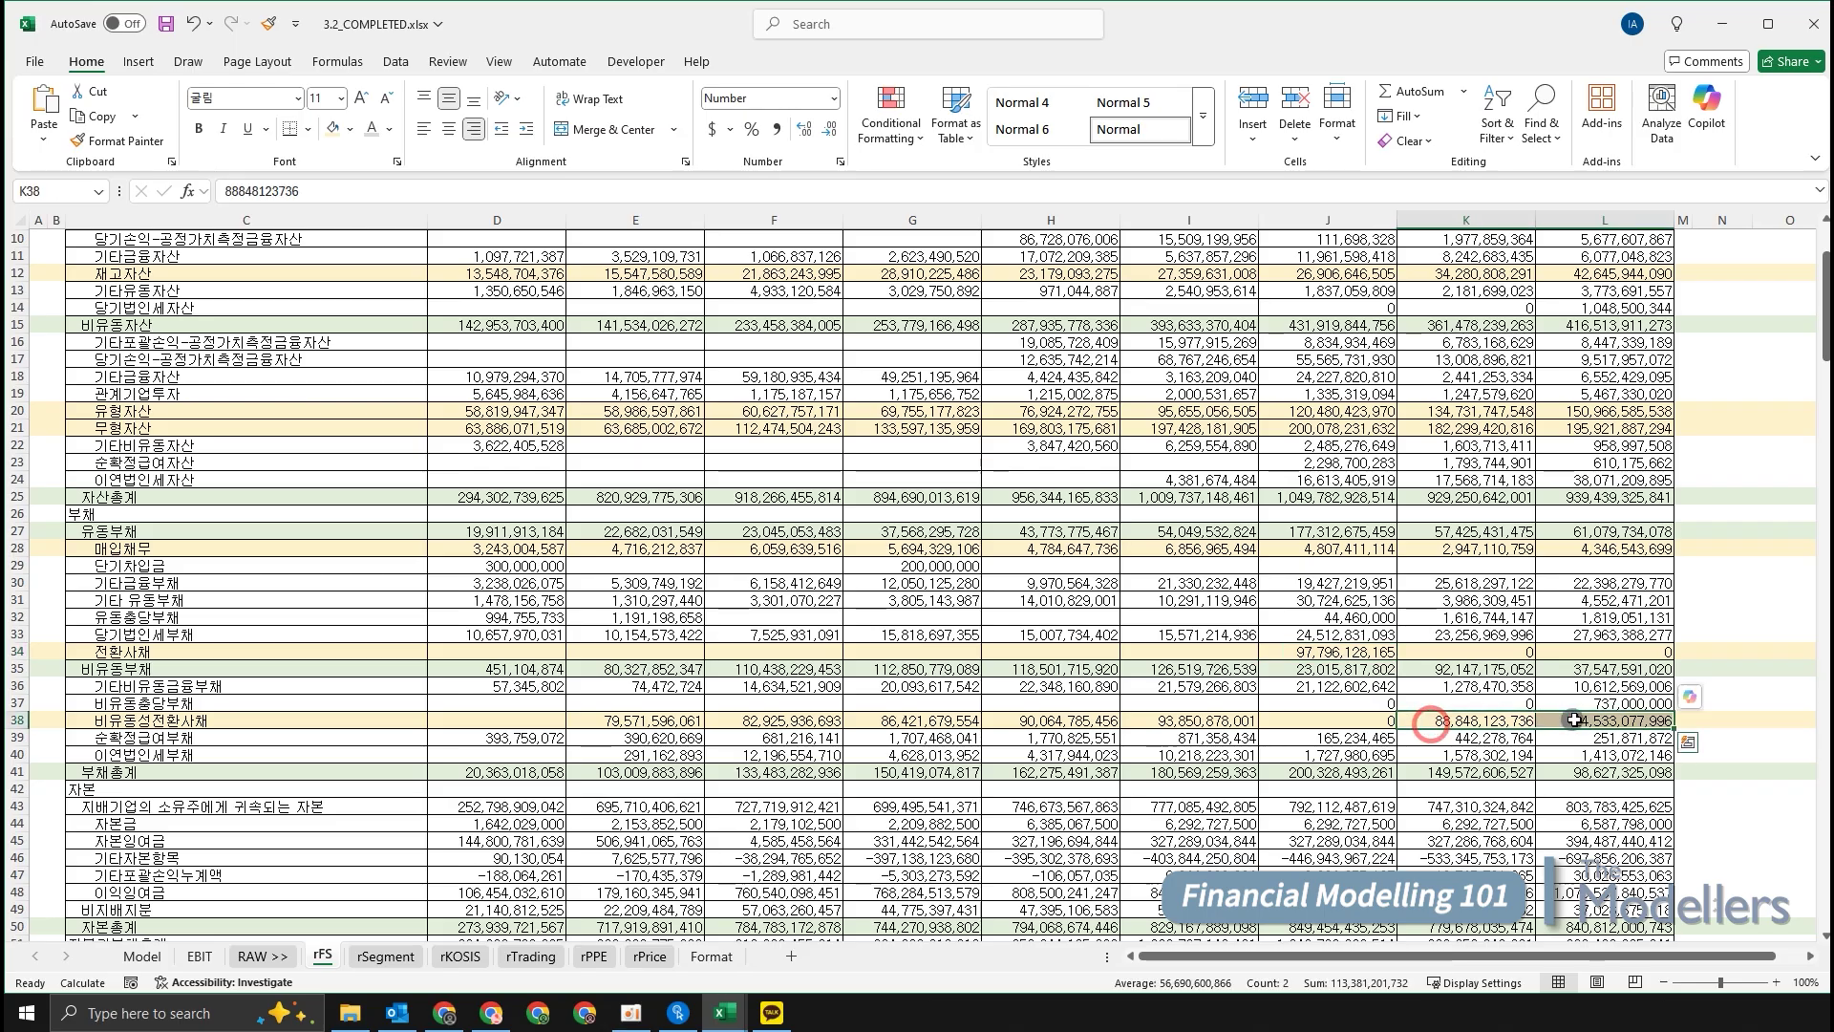
left_click(1354, 725)
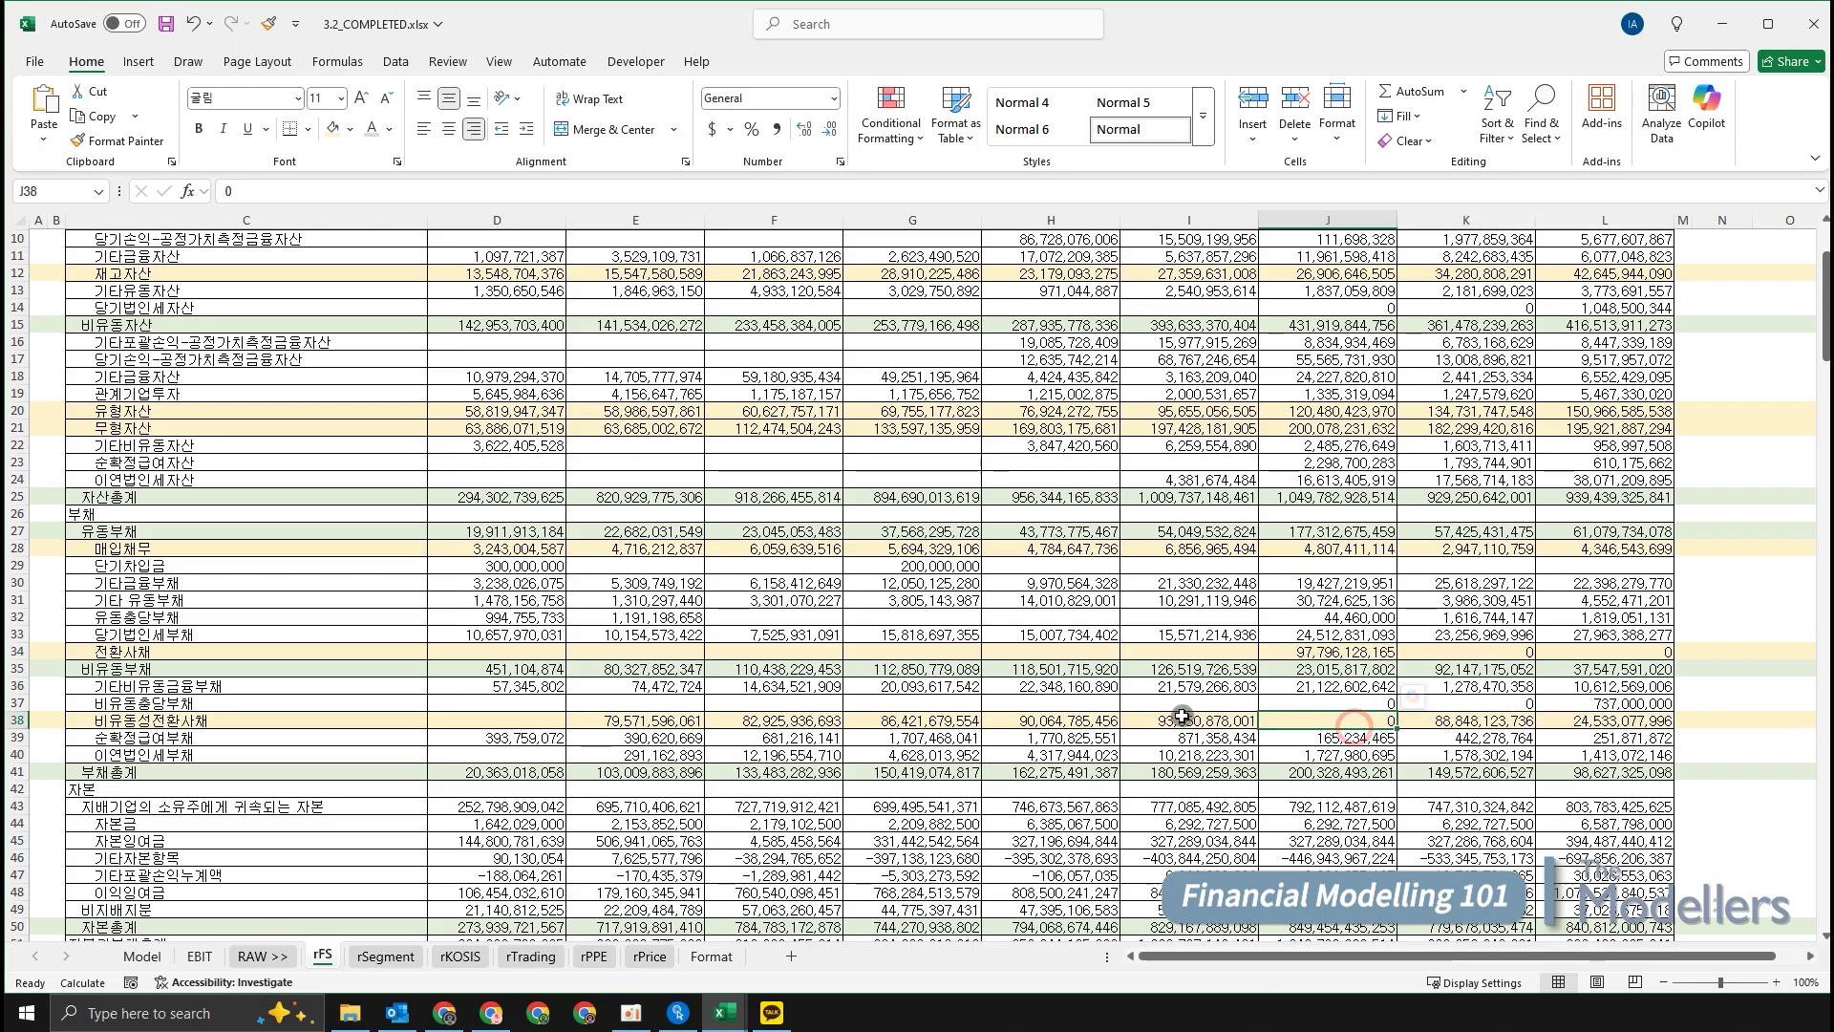
left_click(1301, 655)
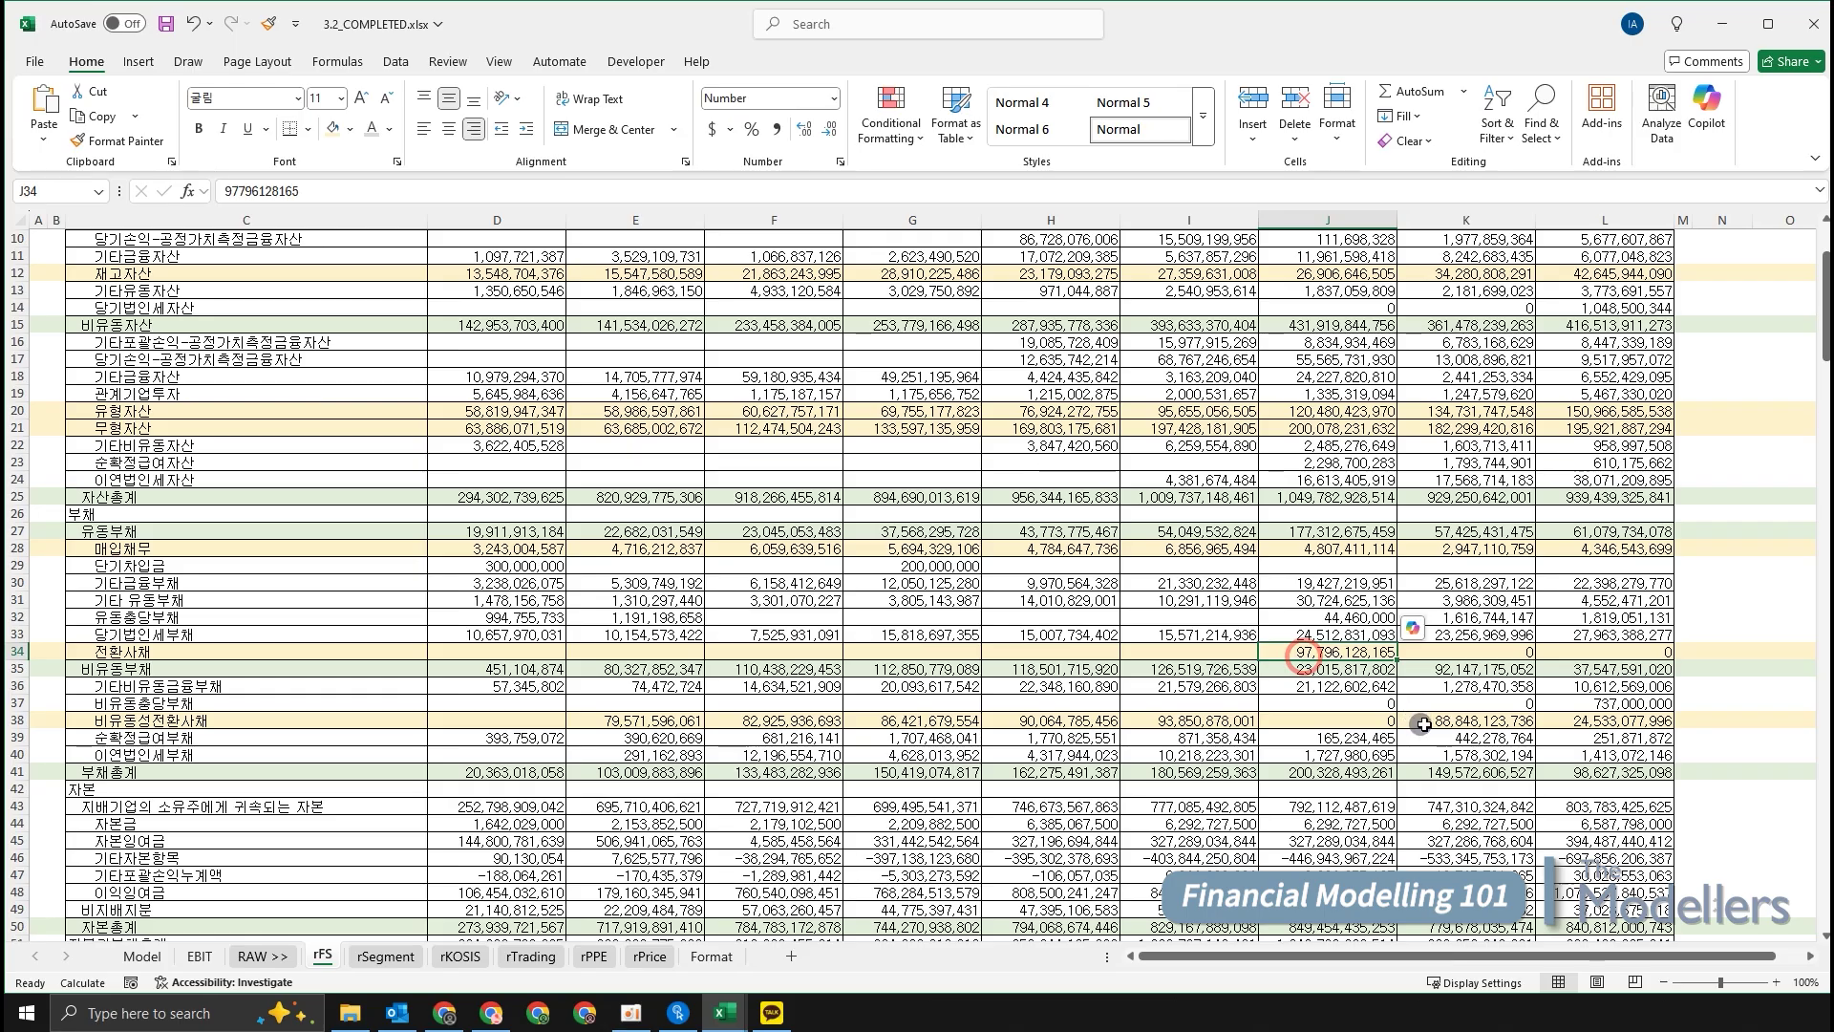
left_click(1424, 724)
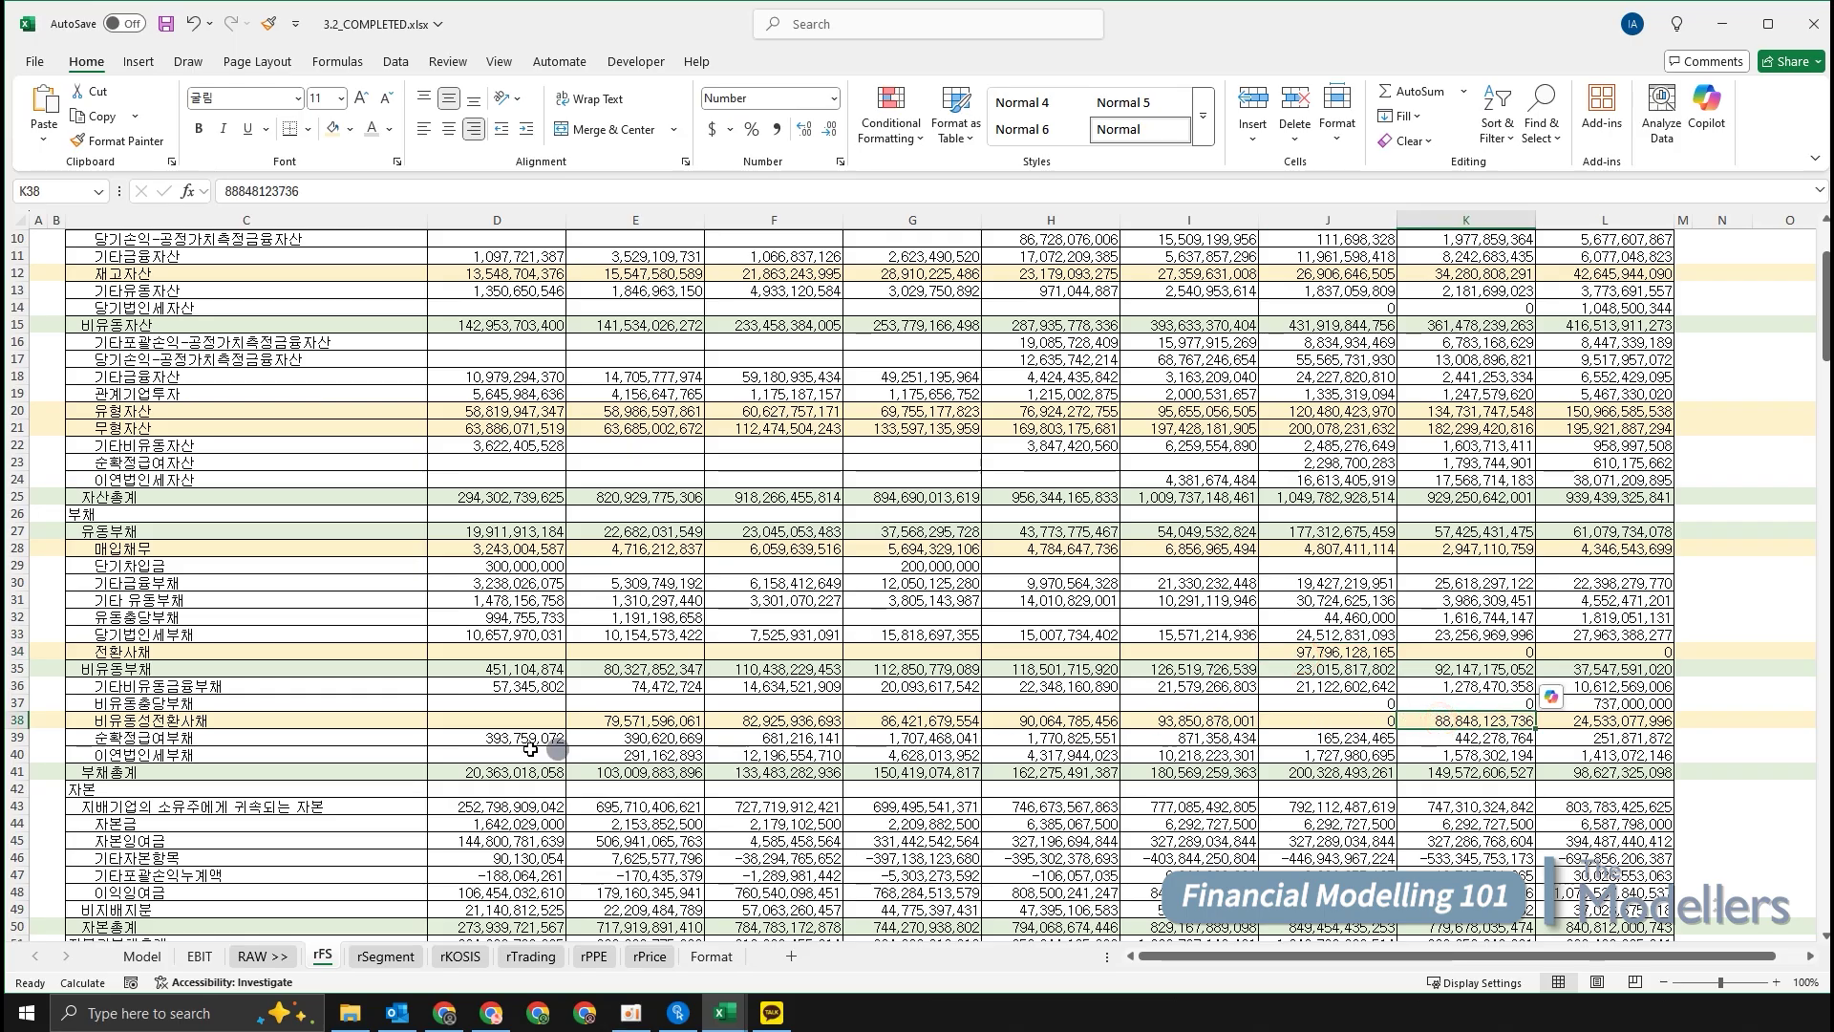
Examine the other liability rows, focusing on other financial and current liabilities (rows 30–31) and other non-current financial liabilities (row 36).
left_click(299, 654)
left_click(303, 705)
left_click(301, 768)
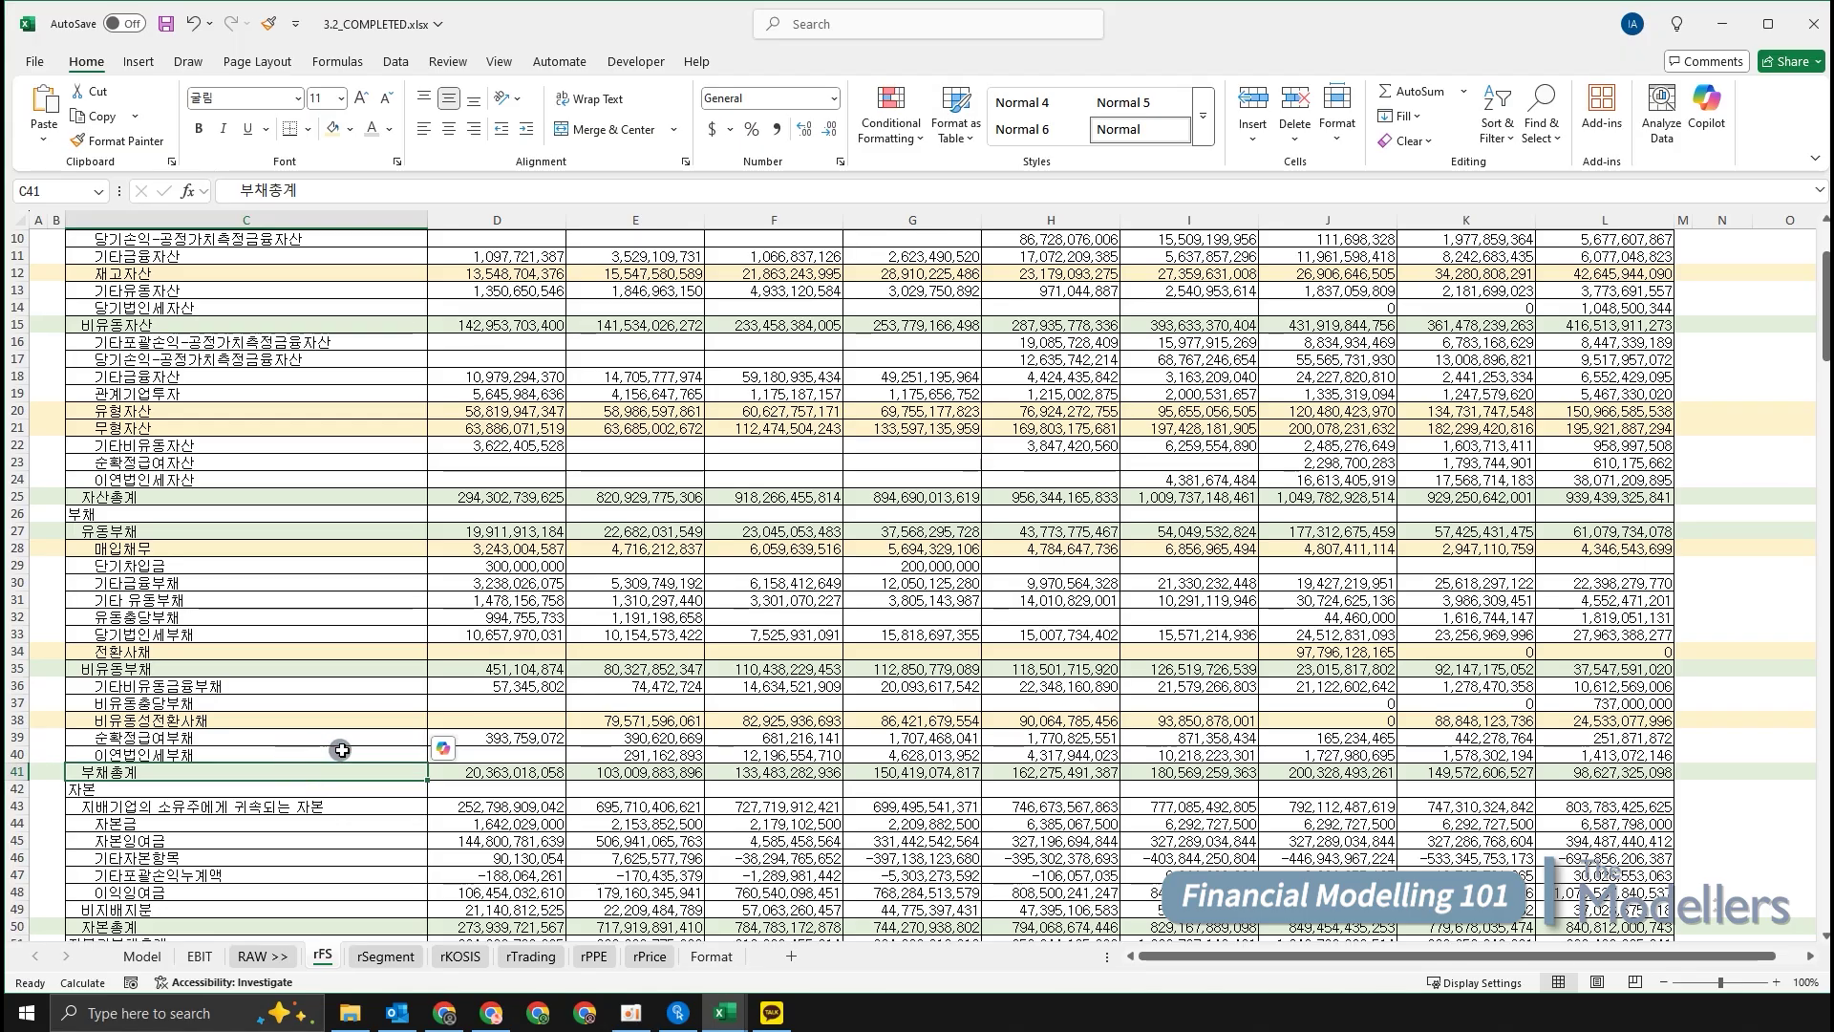
left_click(282, 689)
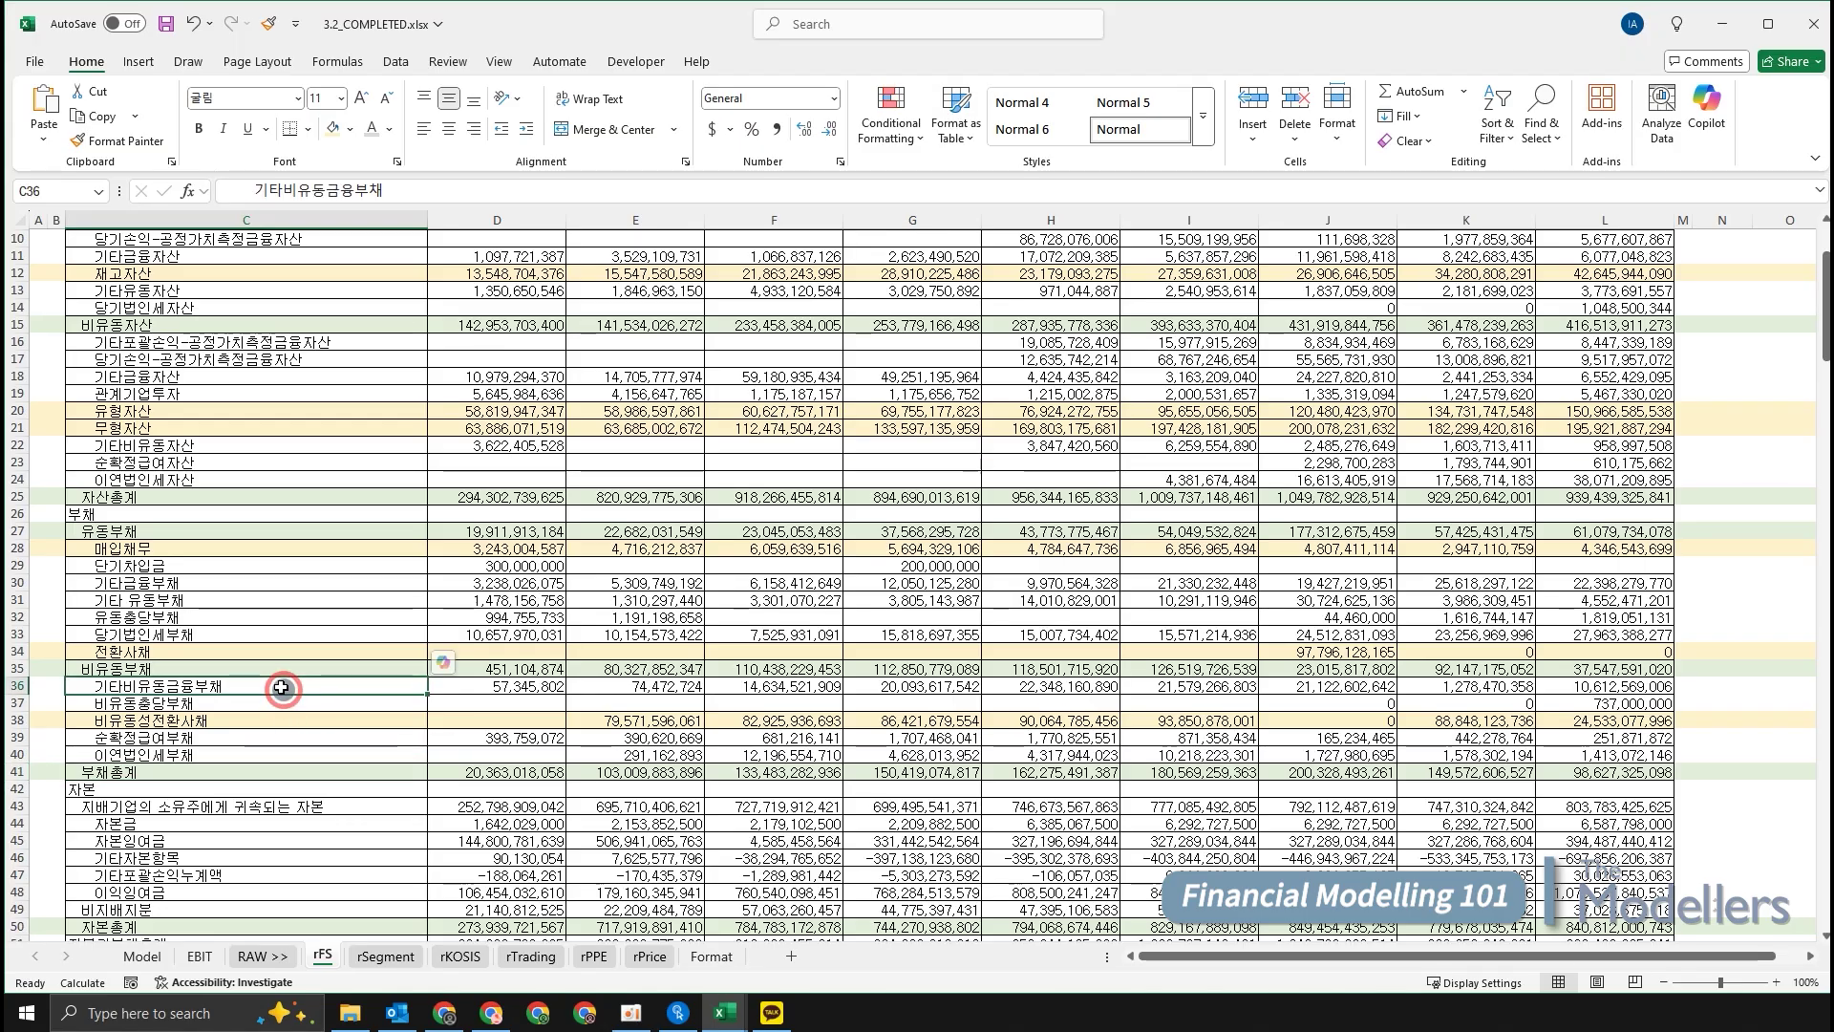
left_click(260, 578)
key("shift+Down")
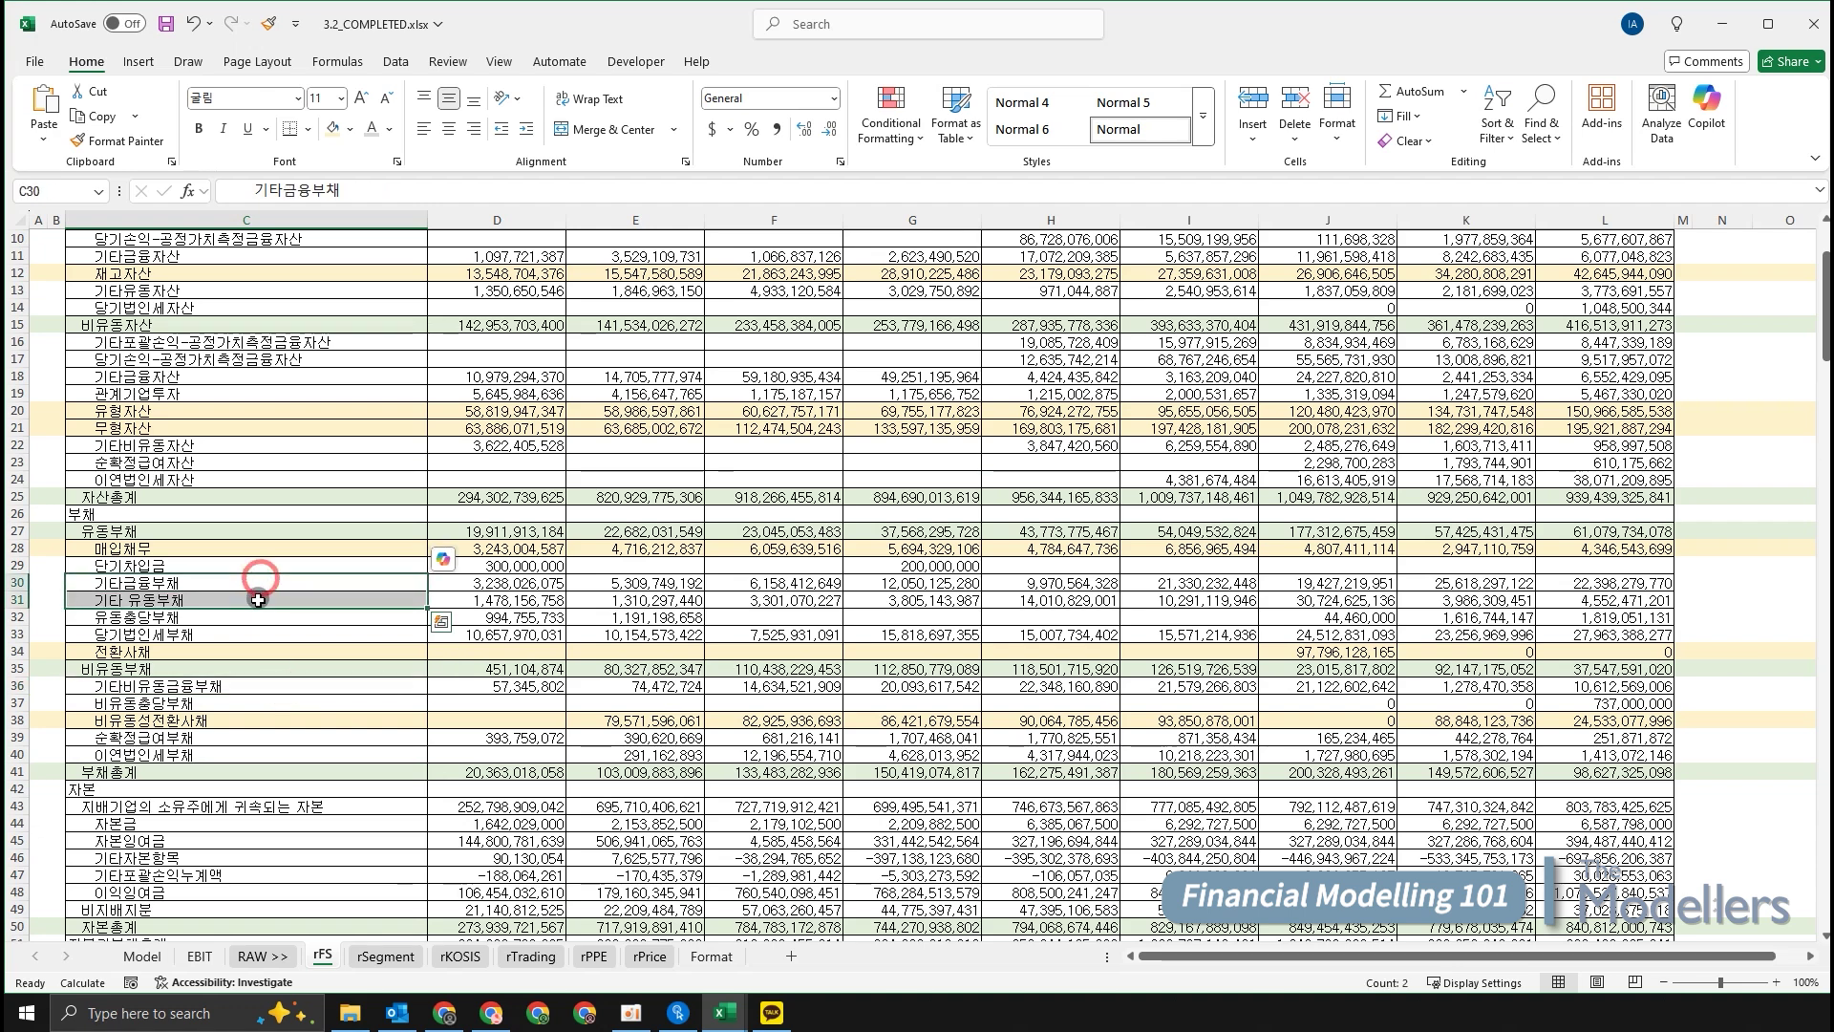
key("shift+space")
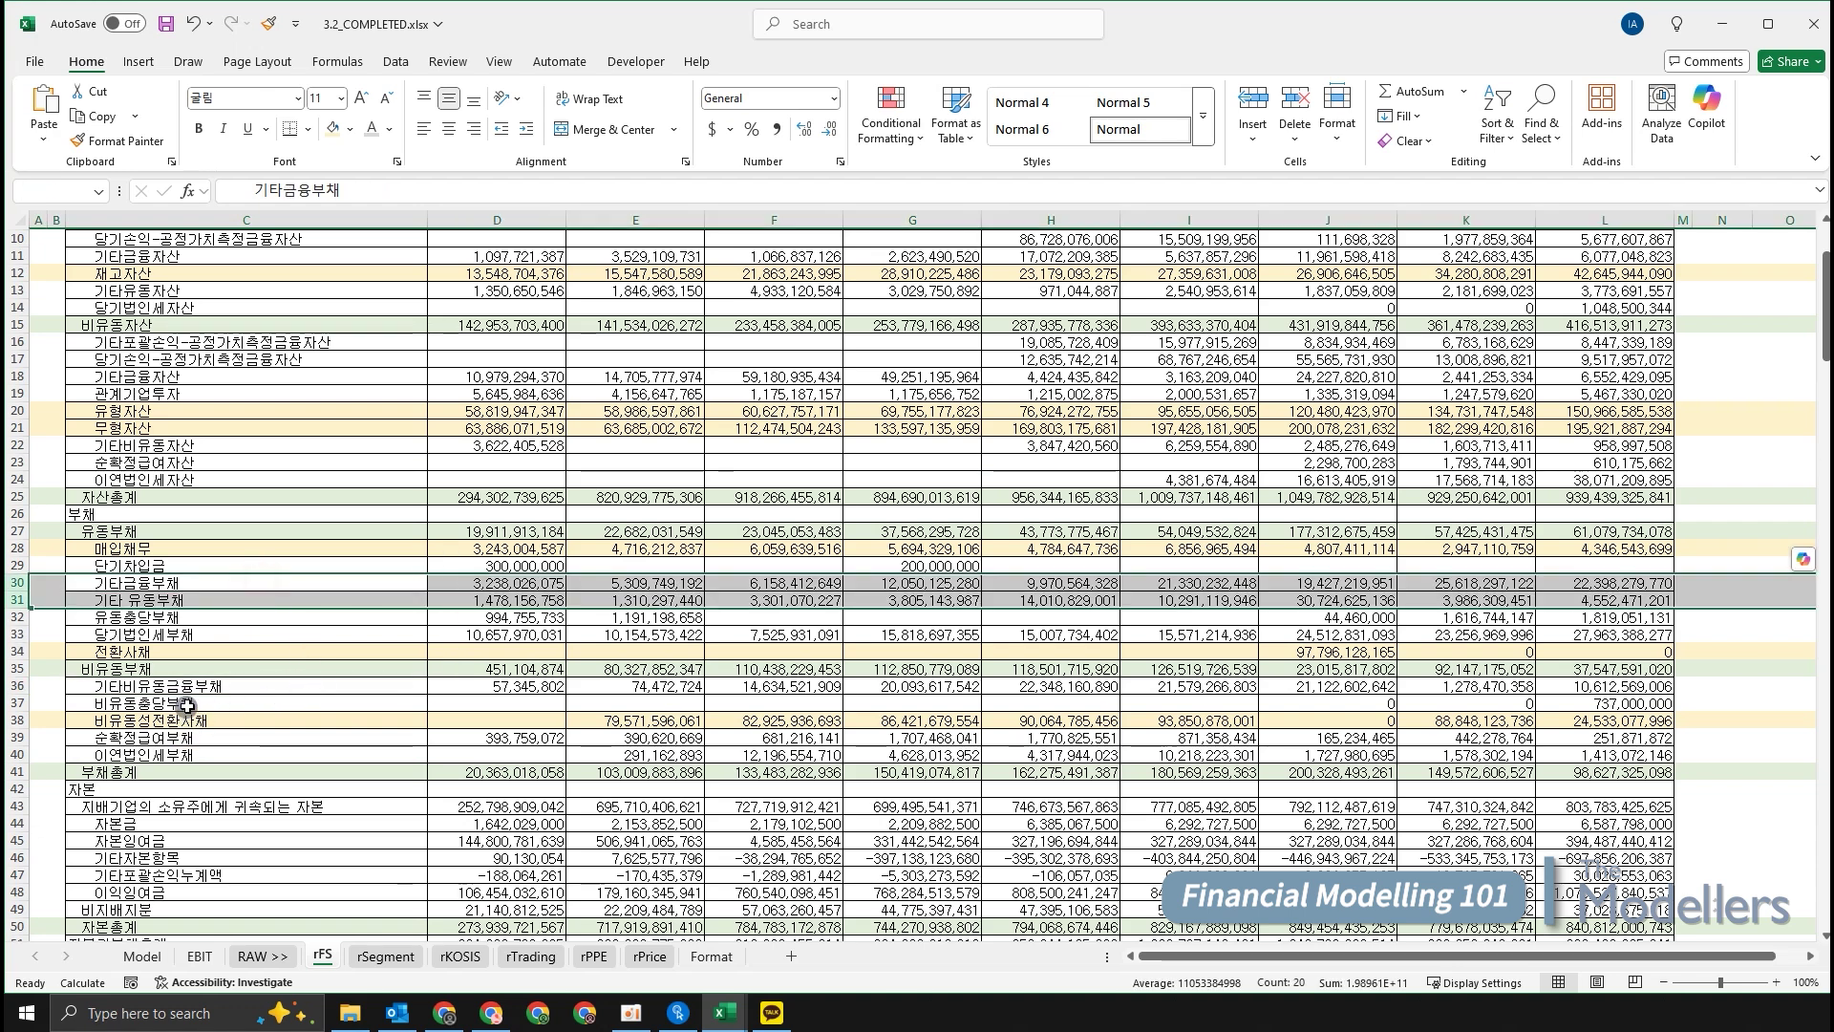
left_click(198, 689, "ctrl")
key("shift+space")
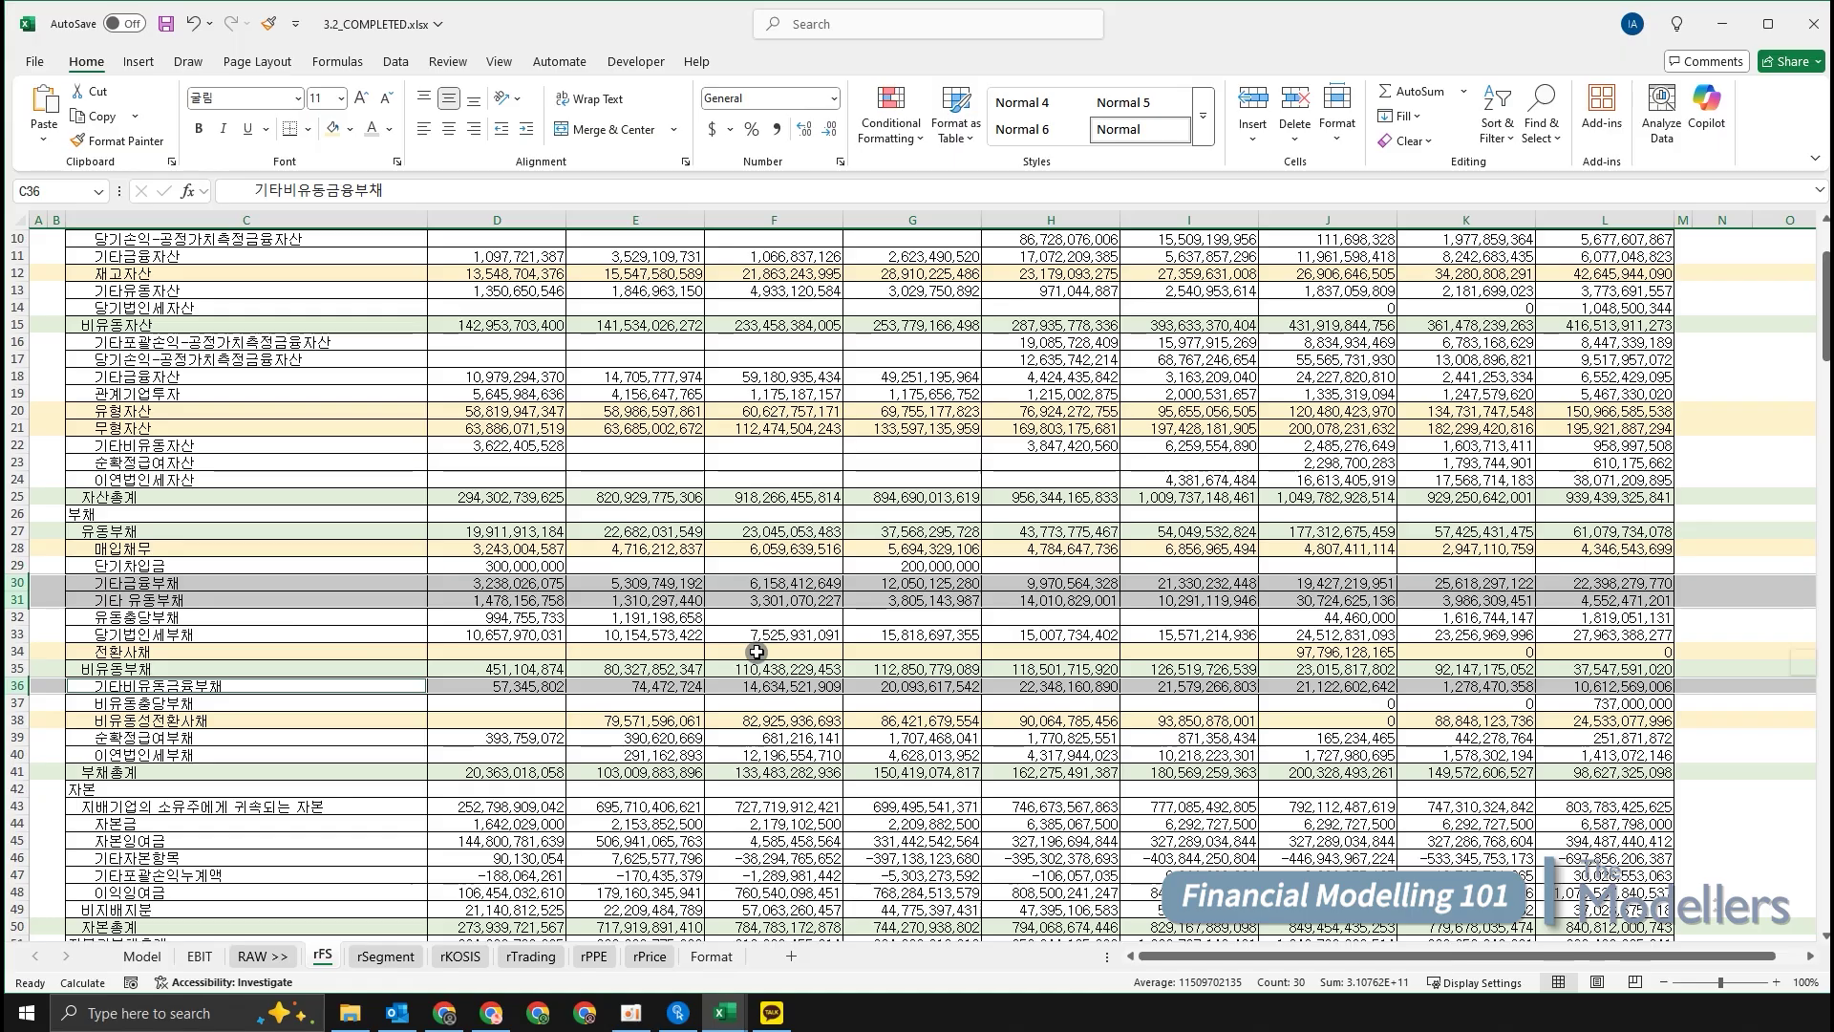
Compare short-term borrowings (단기차입금, row 29) and both convertible bond rows with the unhighlighted current liabilities in rows 30–33.
left_click(600, 604)
left_click(233, 565)
left_click(220, 652)
left_click(222, 722)
left_click_drag(179, 566, 179, 617)
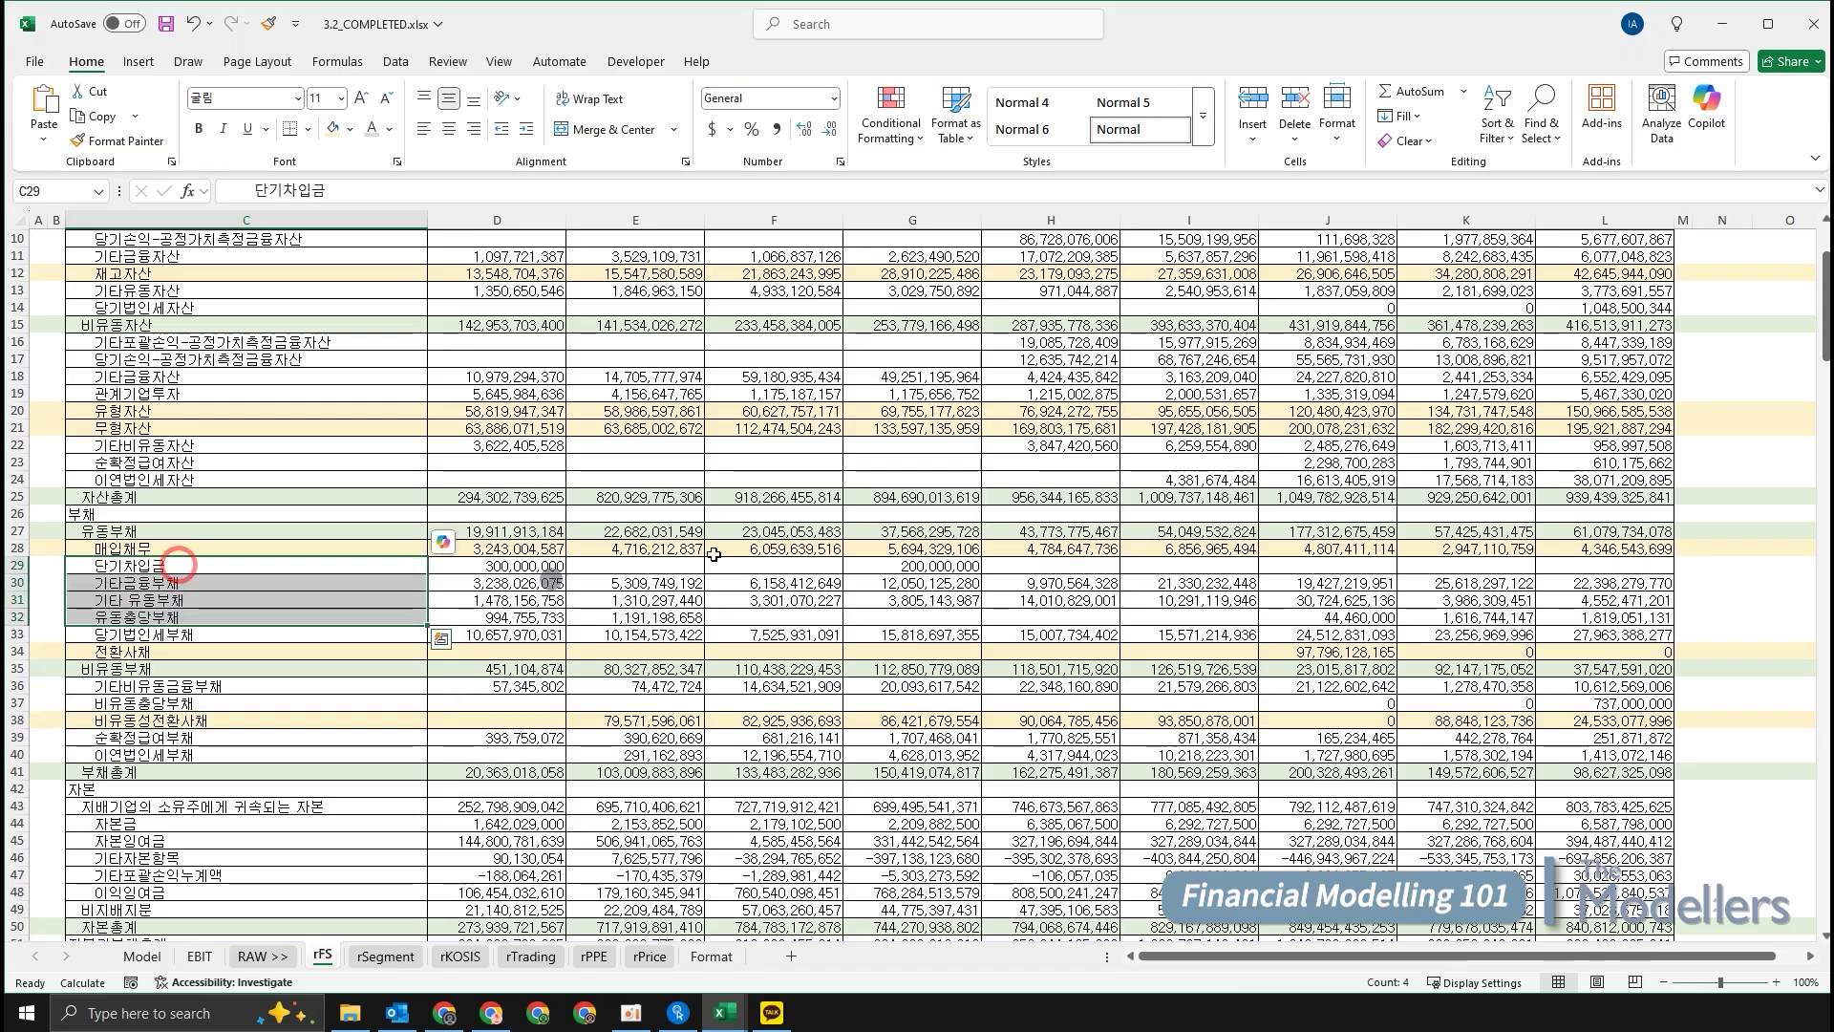
left_click_drag(1636, 565, 1636, 618)
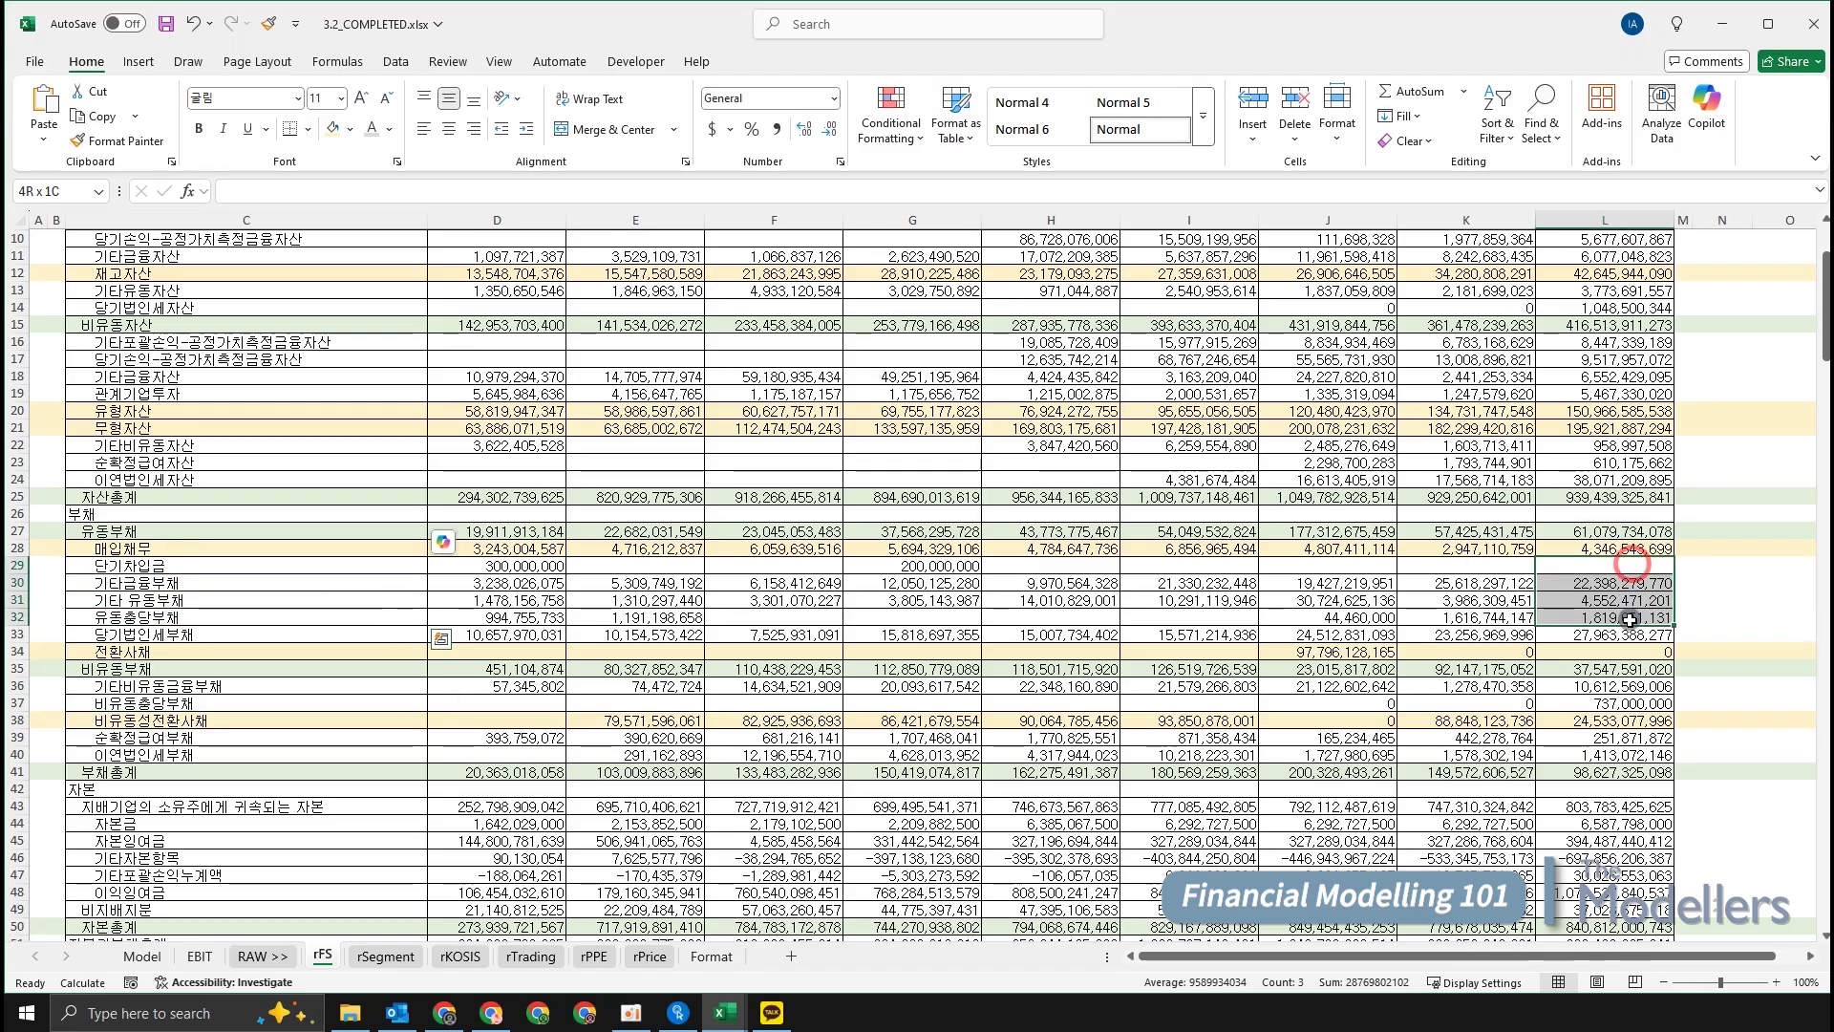
left_click(1571, 668)
left_click(1395, 600)
left_click(823, 604)
left_click(545, 602)
left_click(356, 635)
left_click(836, 630)
left_click(1024, 616)
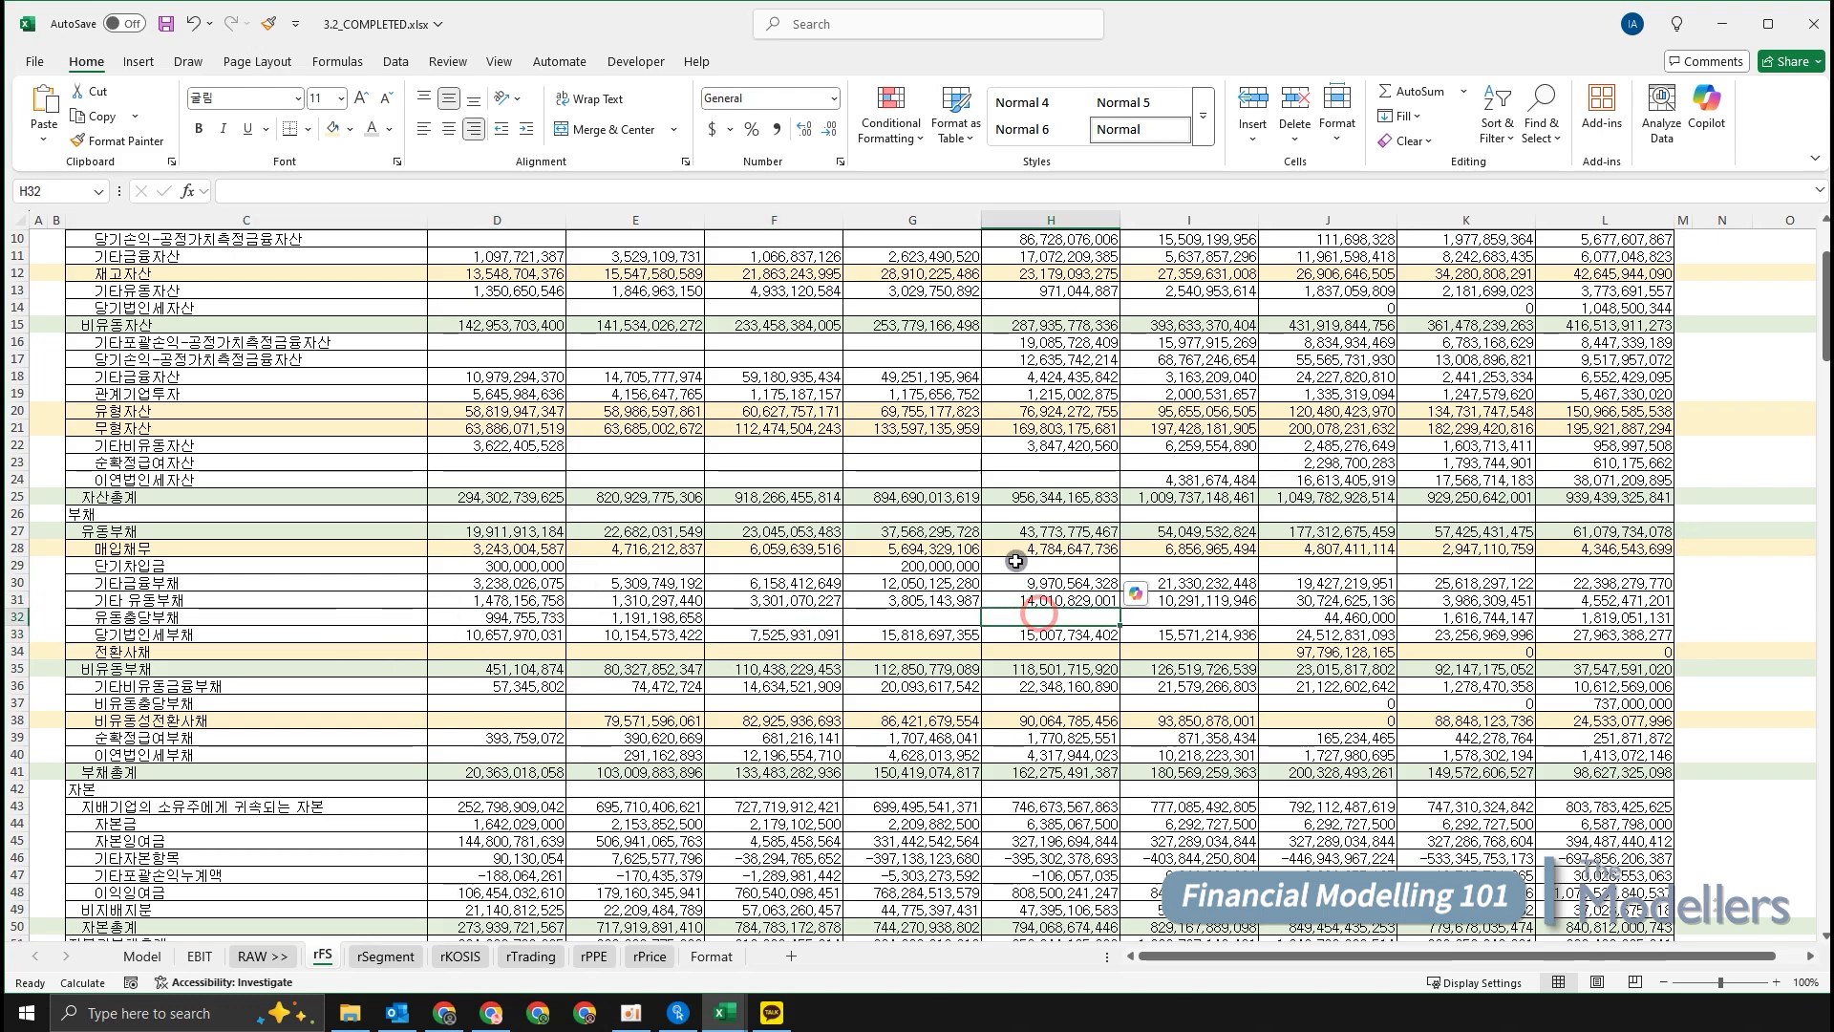
Highlight the entire share capital and capital surplus rows (자본금 and 자본잉여금, rows 44–45) with the lightest gold theme fill.
scroll(1007, 587, "down", 3)
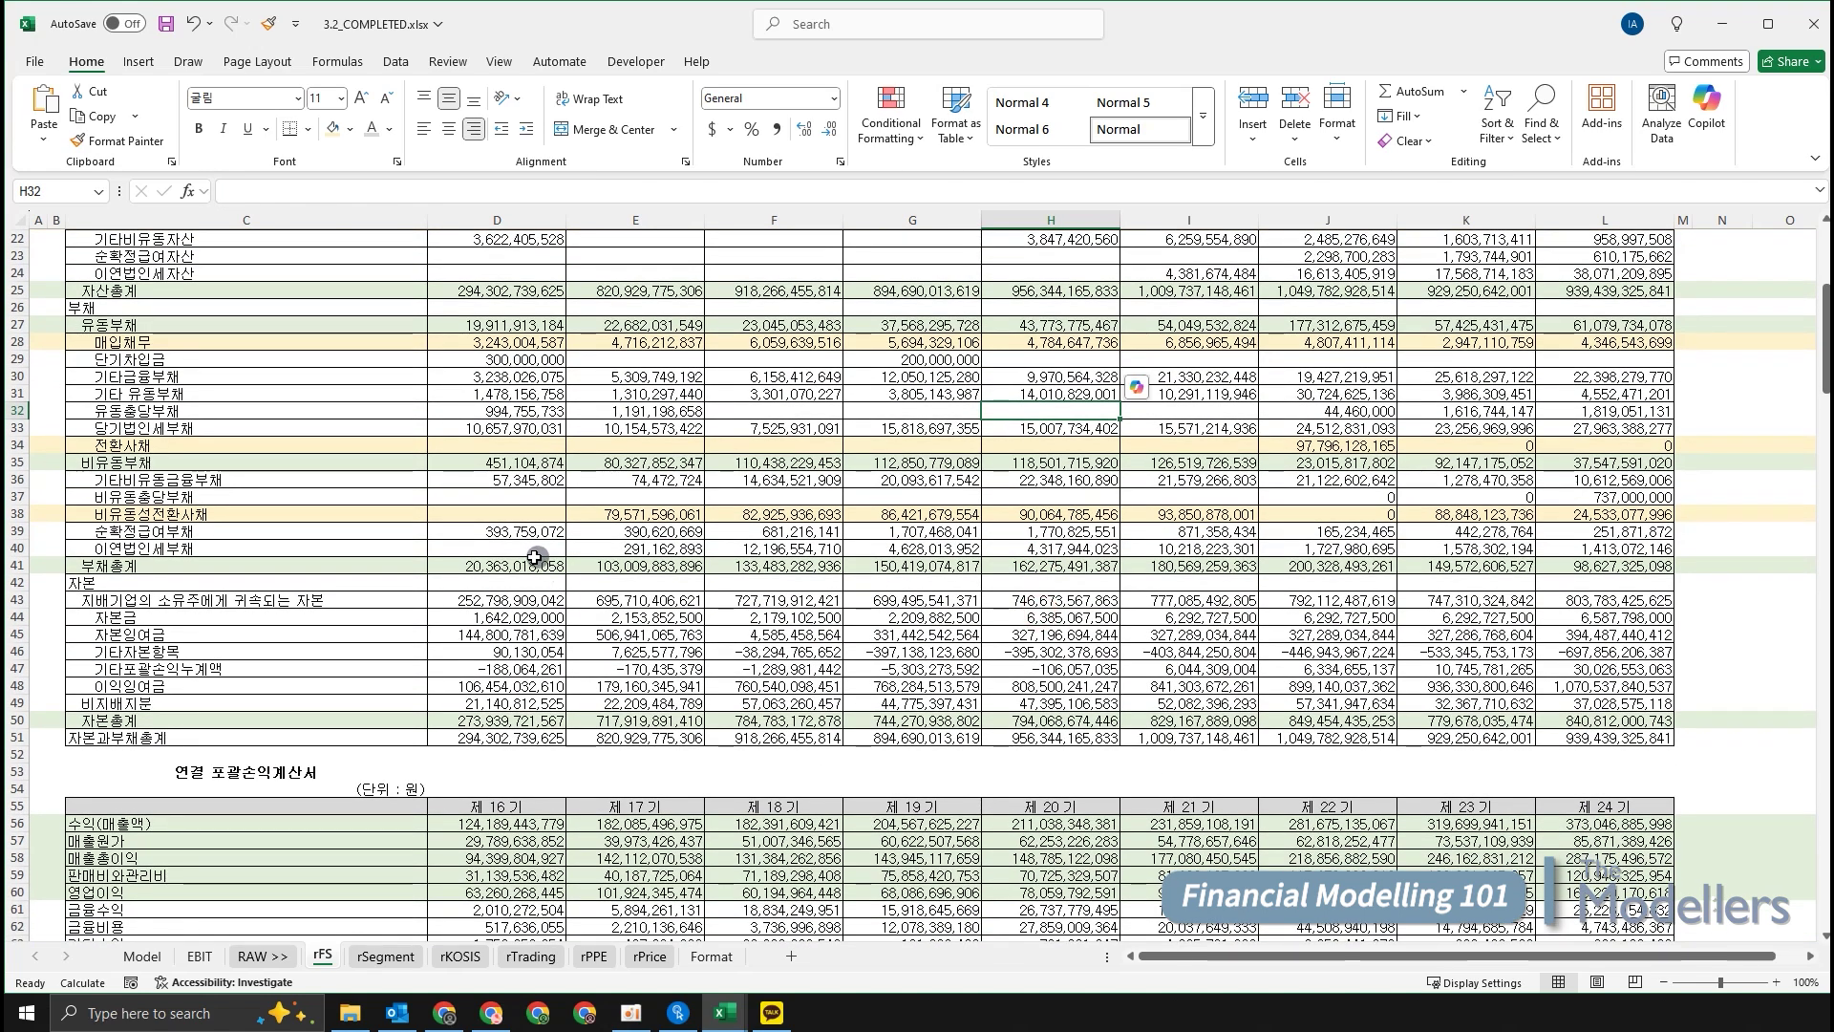
left_click(163, 618)
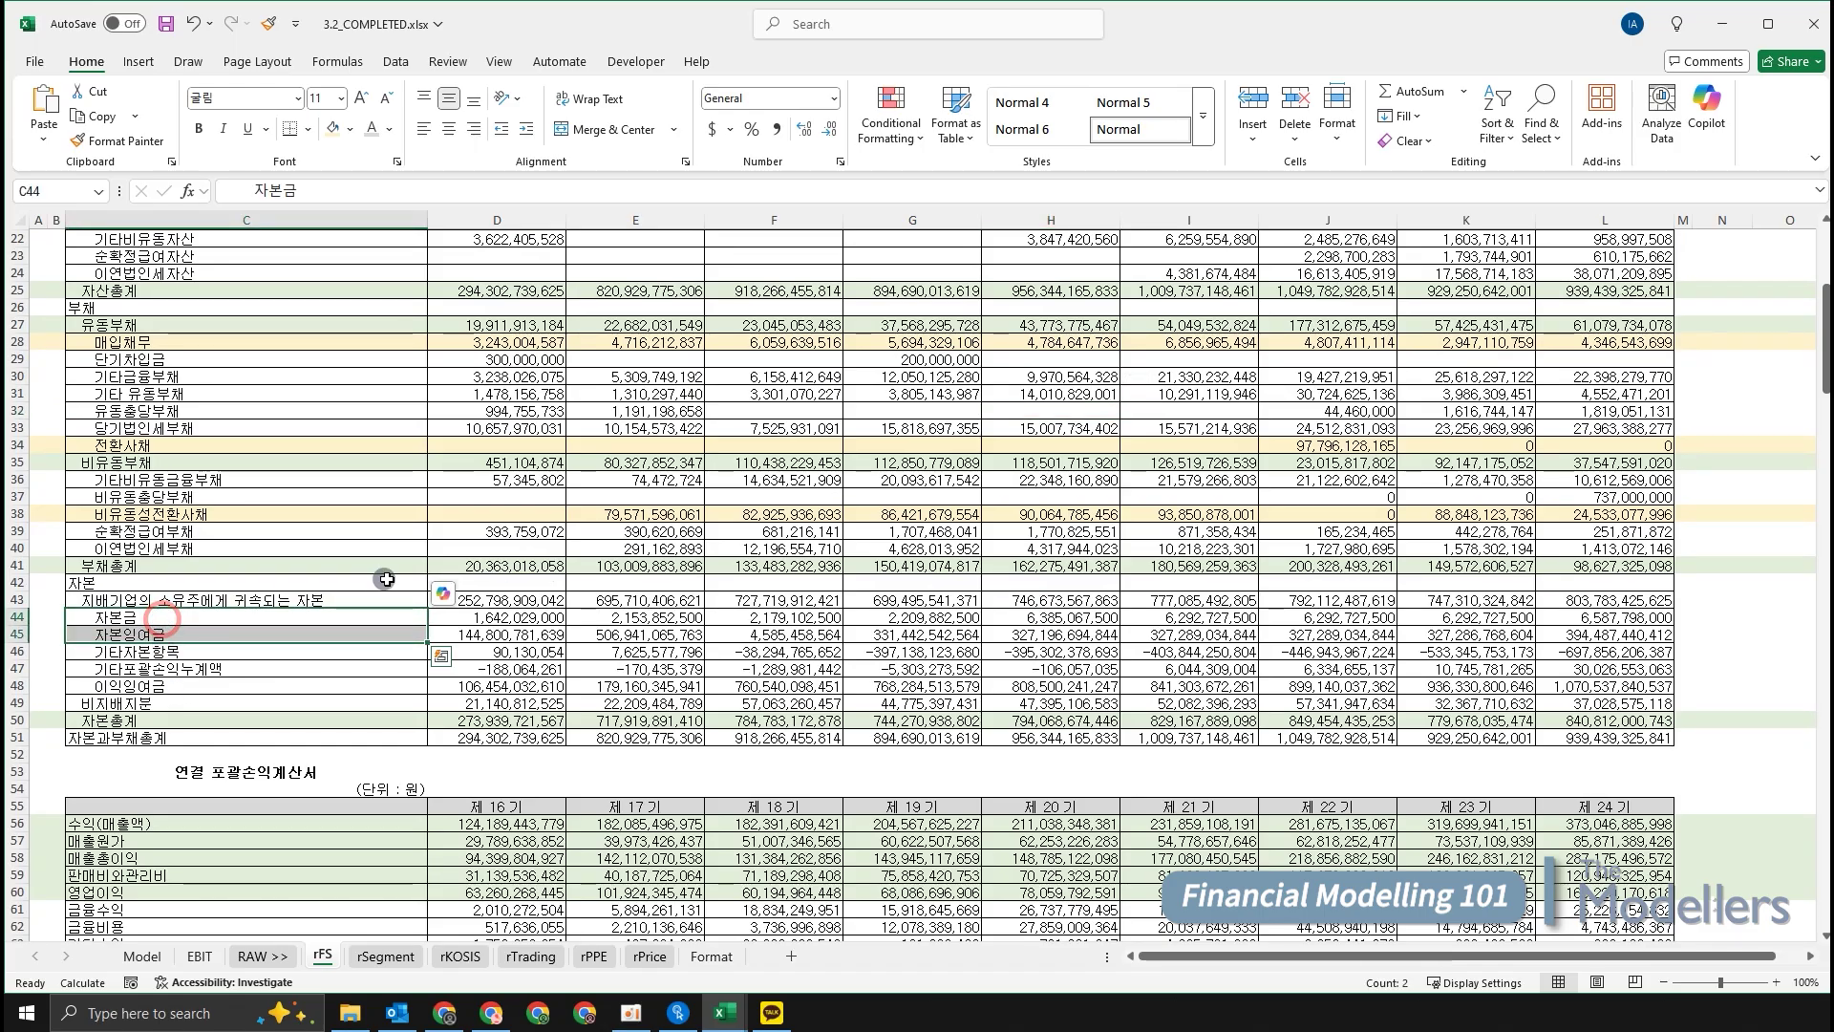
key("shift+Down")
key("shift+space")
key("alt")
key("h")
key("h")
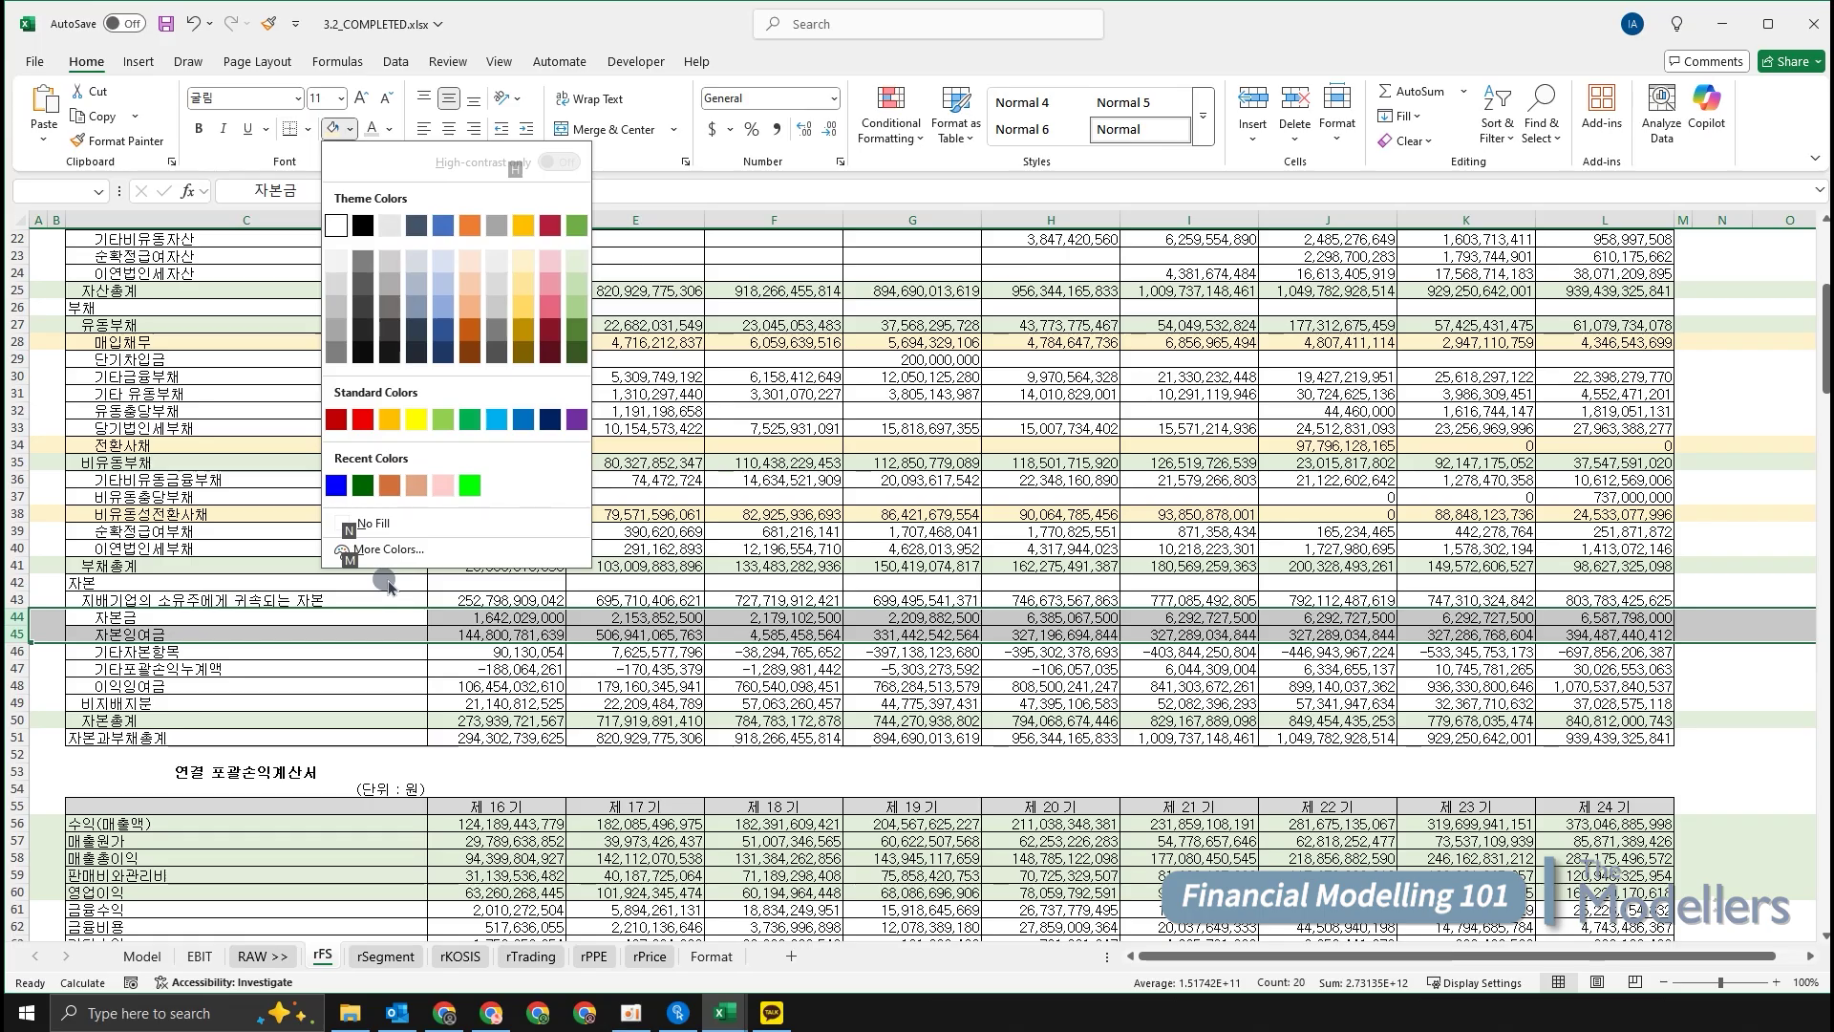
key("Down")
key("Left")
key("Left")
key("Left")
key("Down")
key("Return")
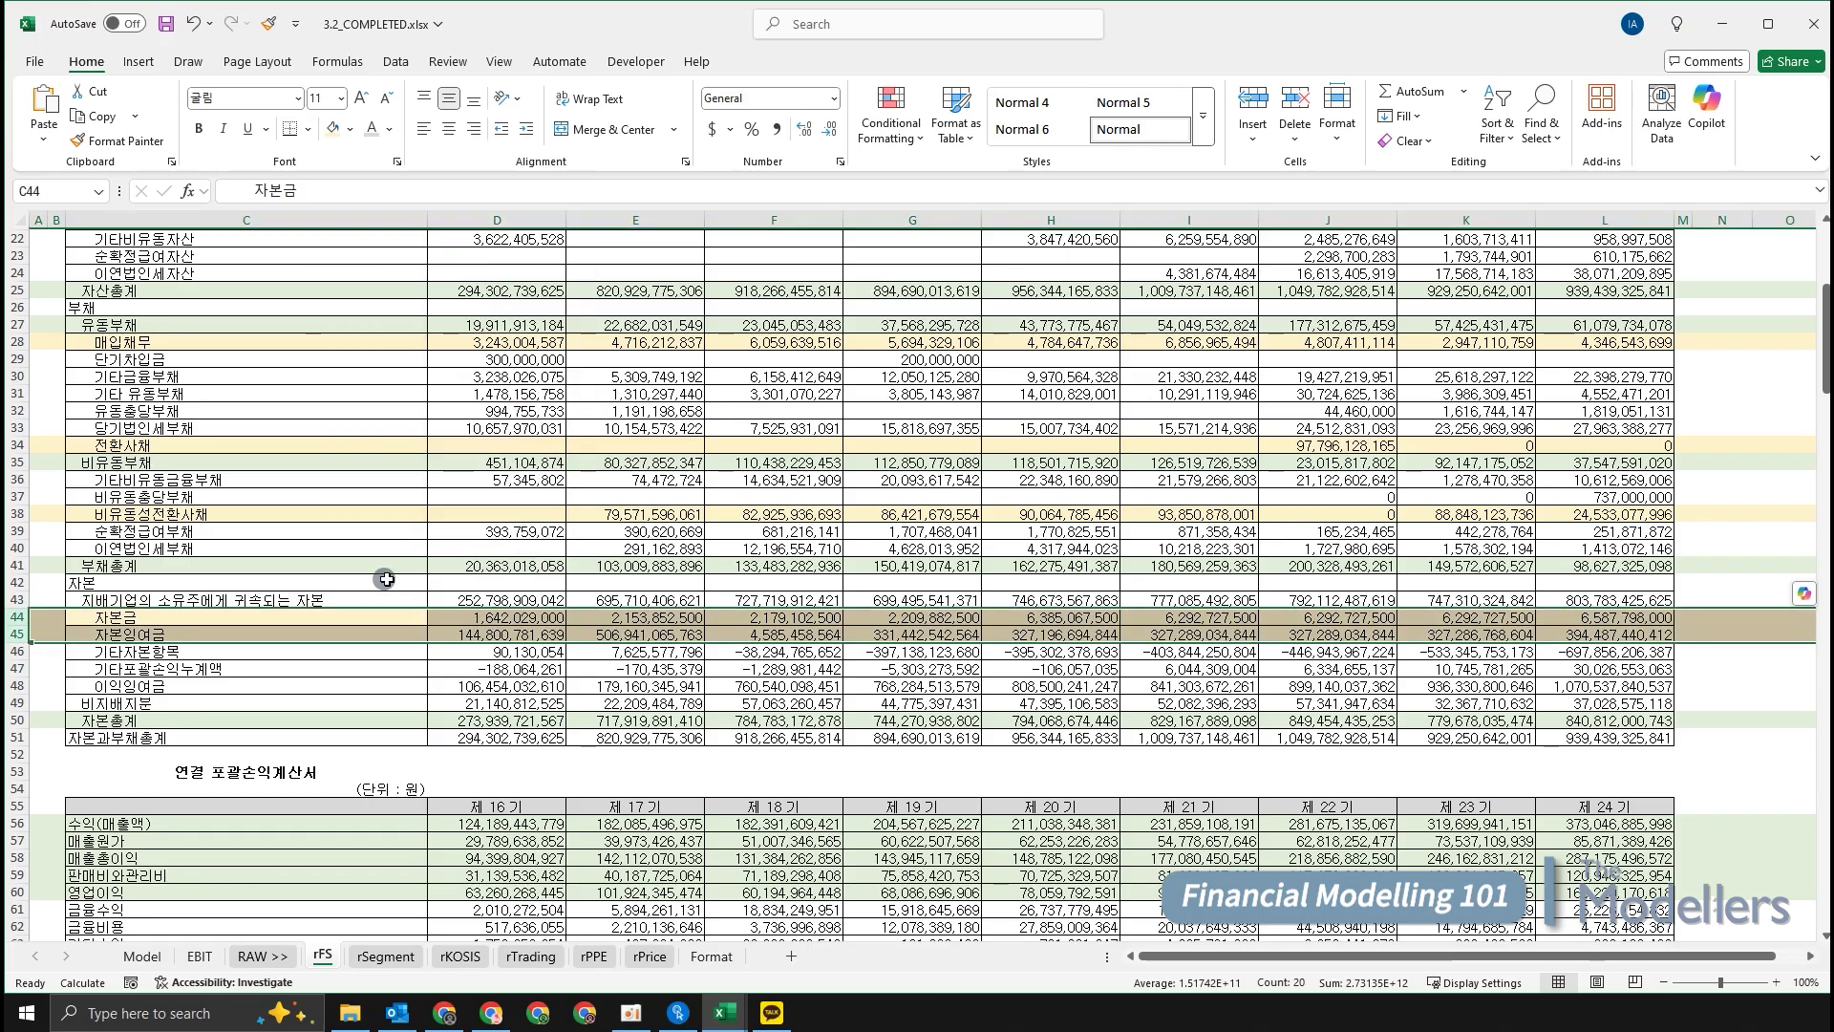
Review how share capital and capital surplus (rows 44–45) change across the periods from 제 16 기 to 제 24 기.
left_click(1426, 669)
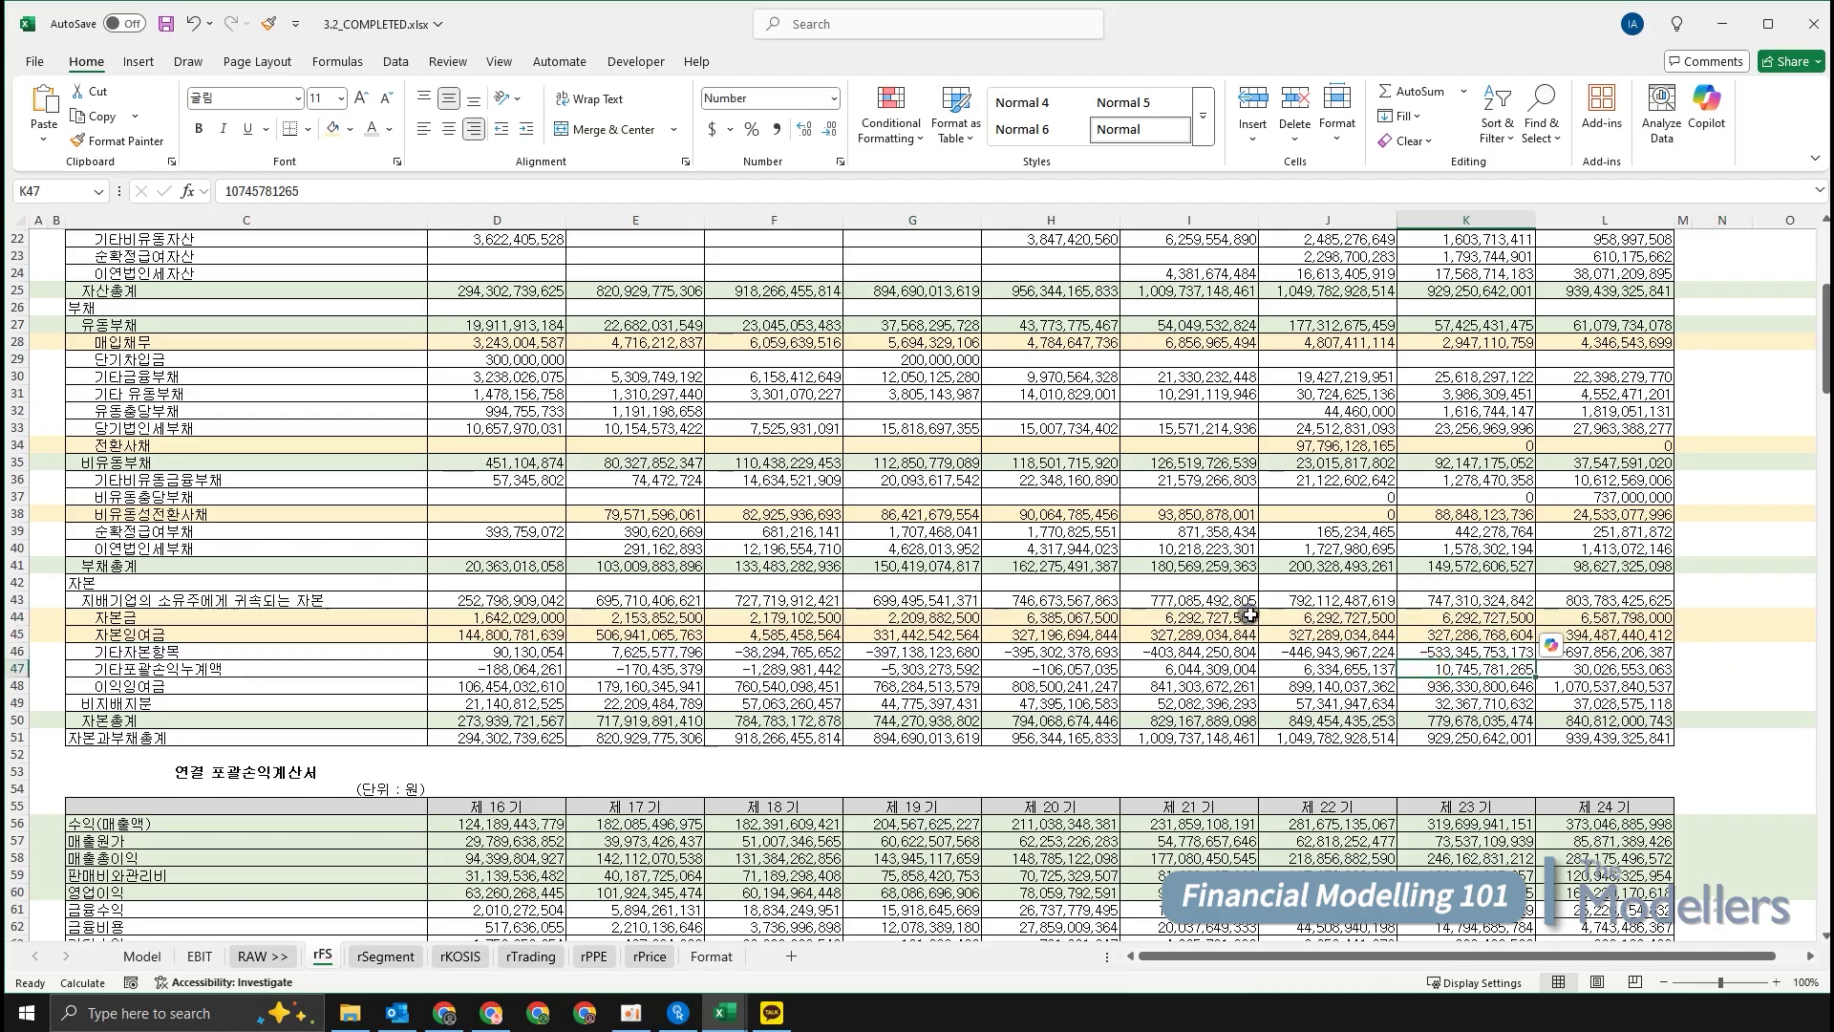
left_click_drag(1050, 618, 1624, 633)
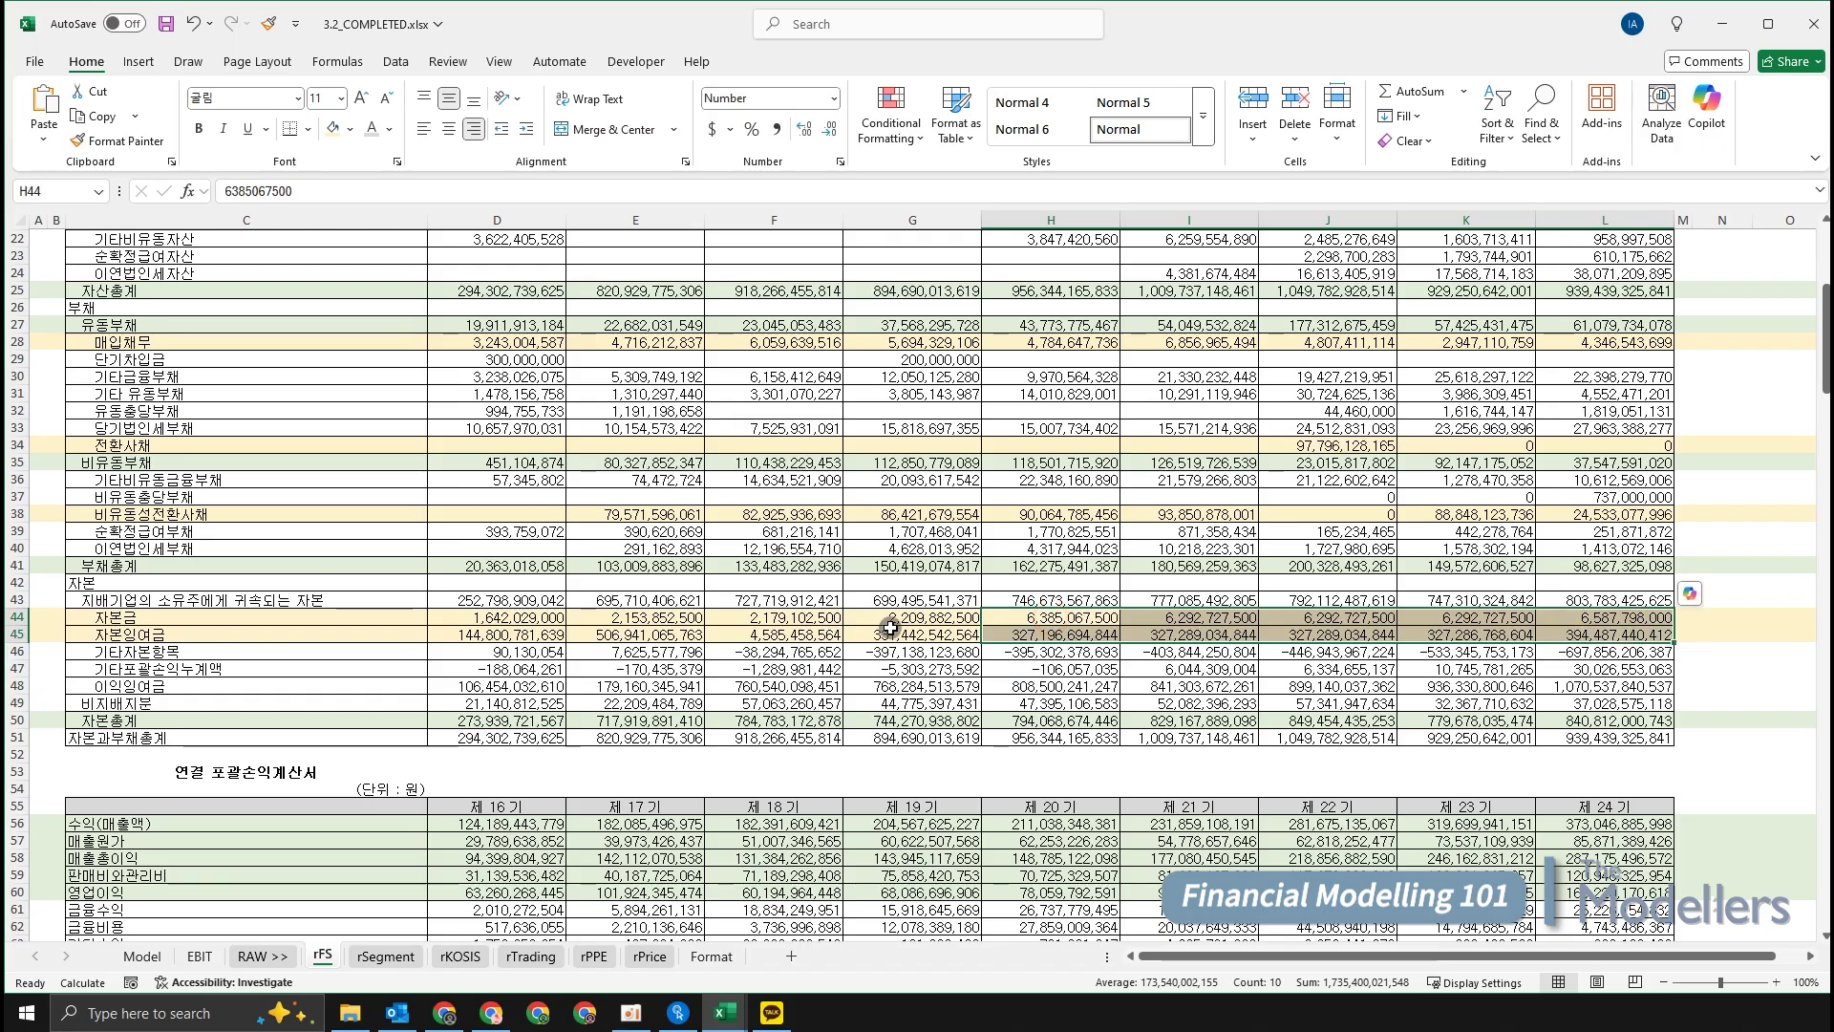
left_click_drag(765, 619, 859, 632)
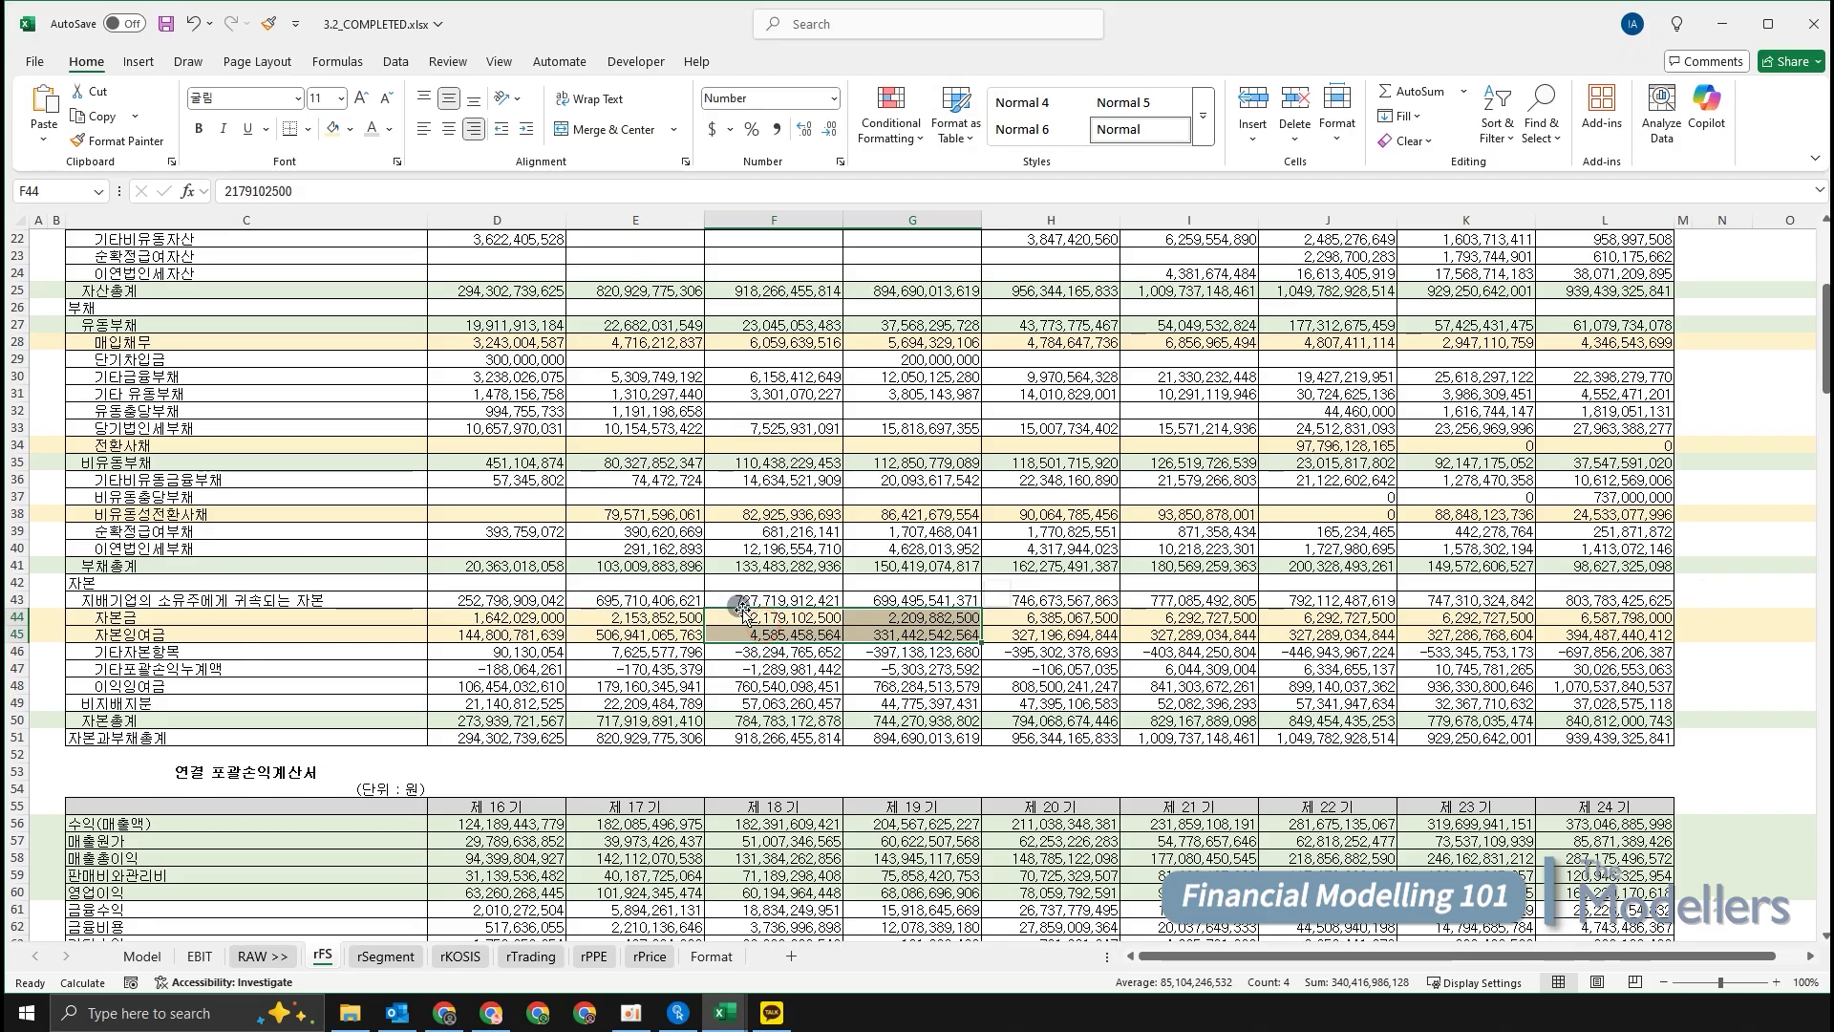
left_click_drag(519, 619, 621, 635)
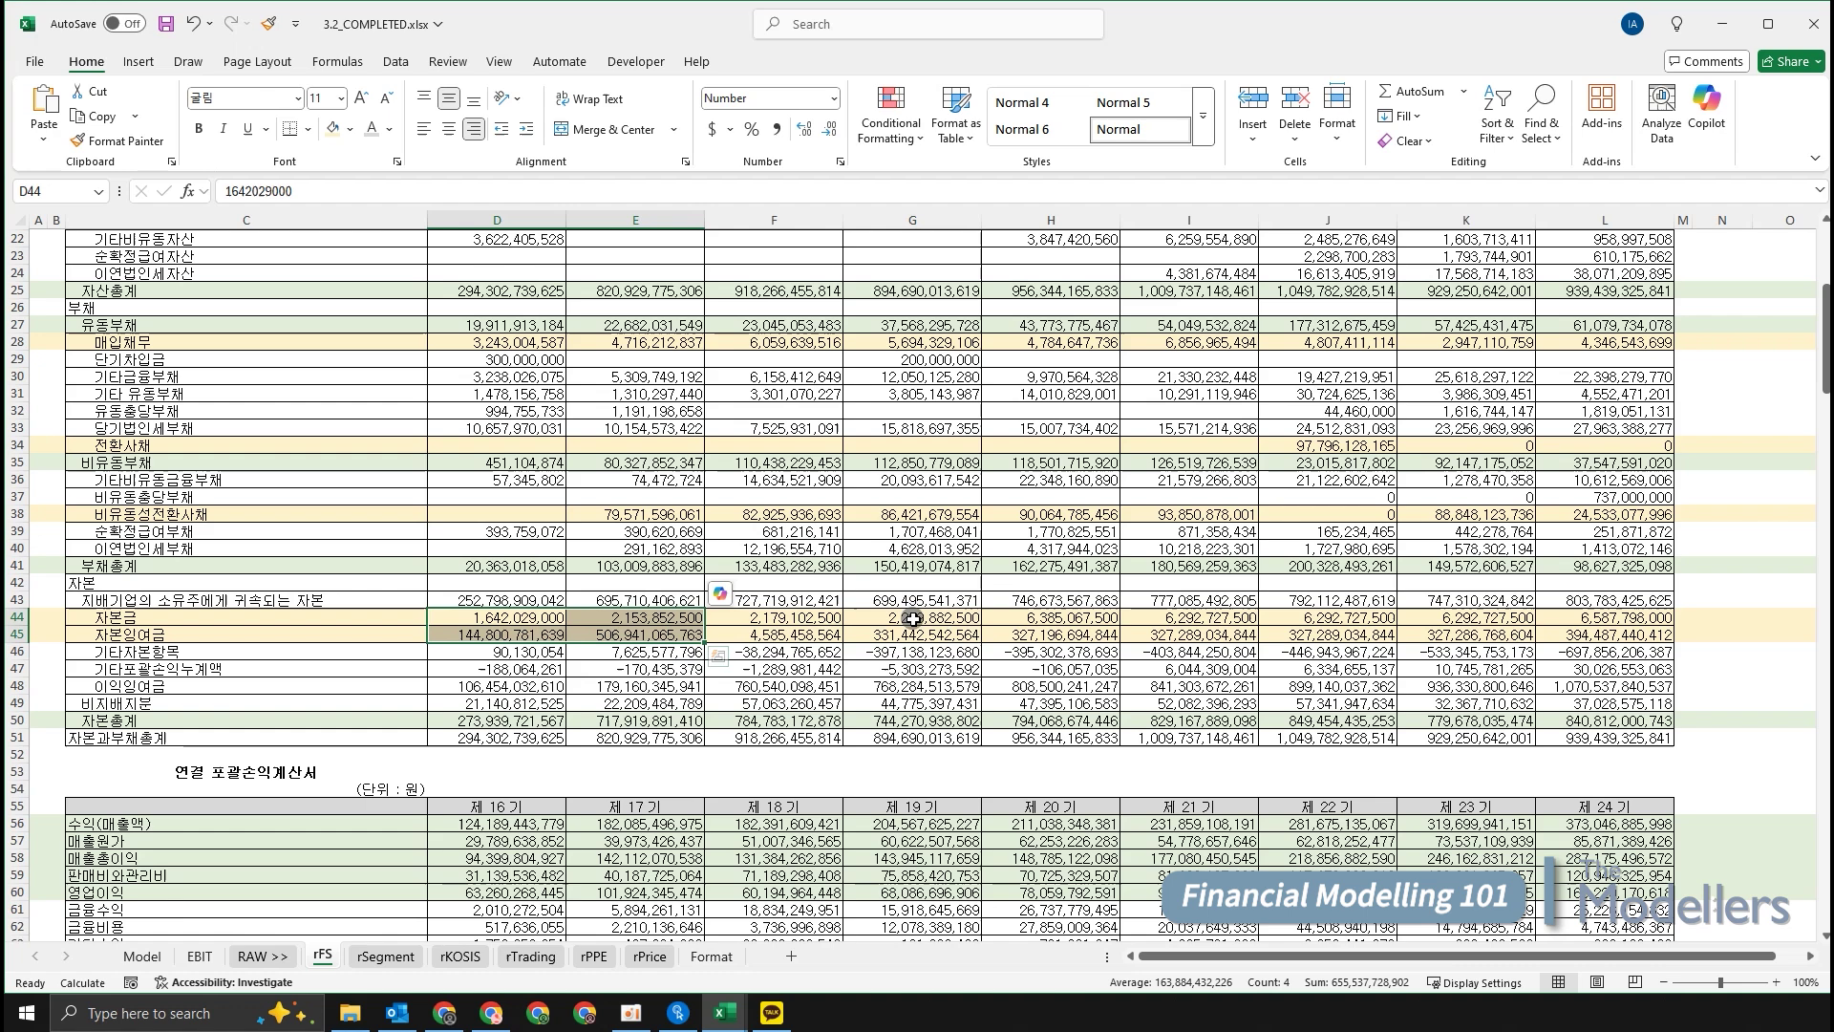
left_click_drag(910, 618, 1554, 637)
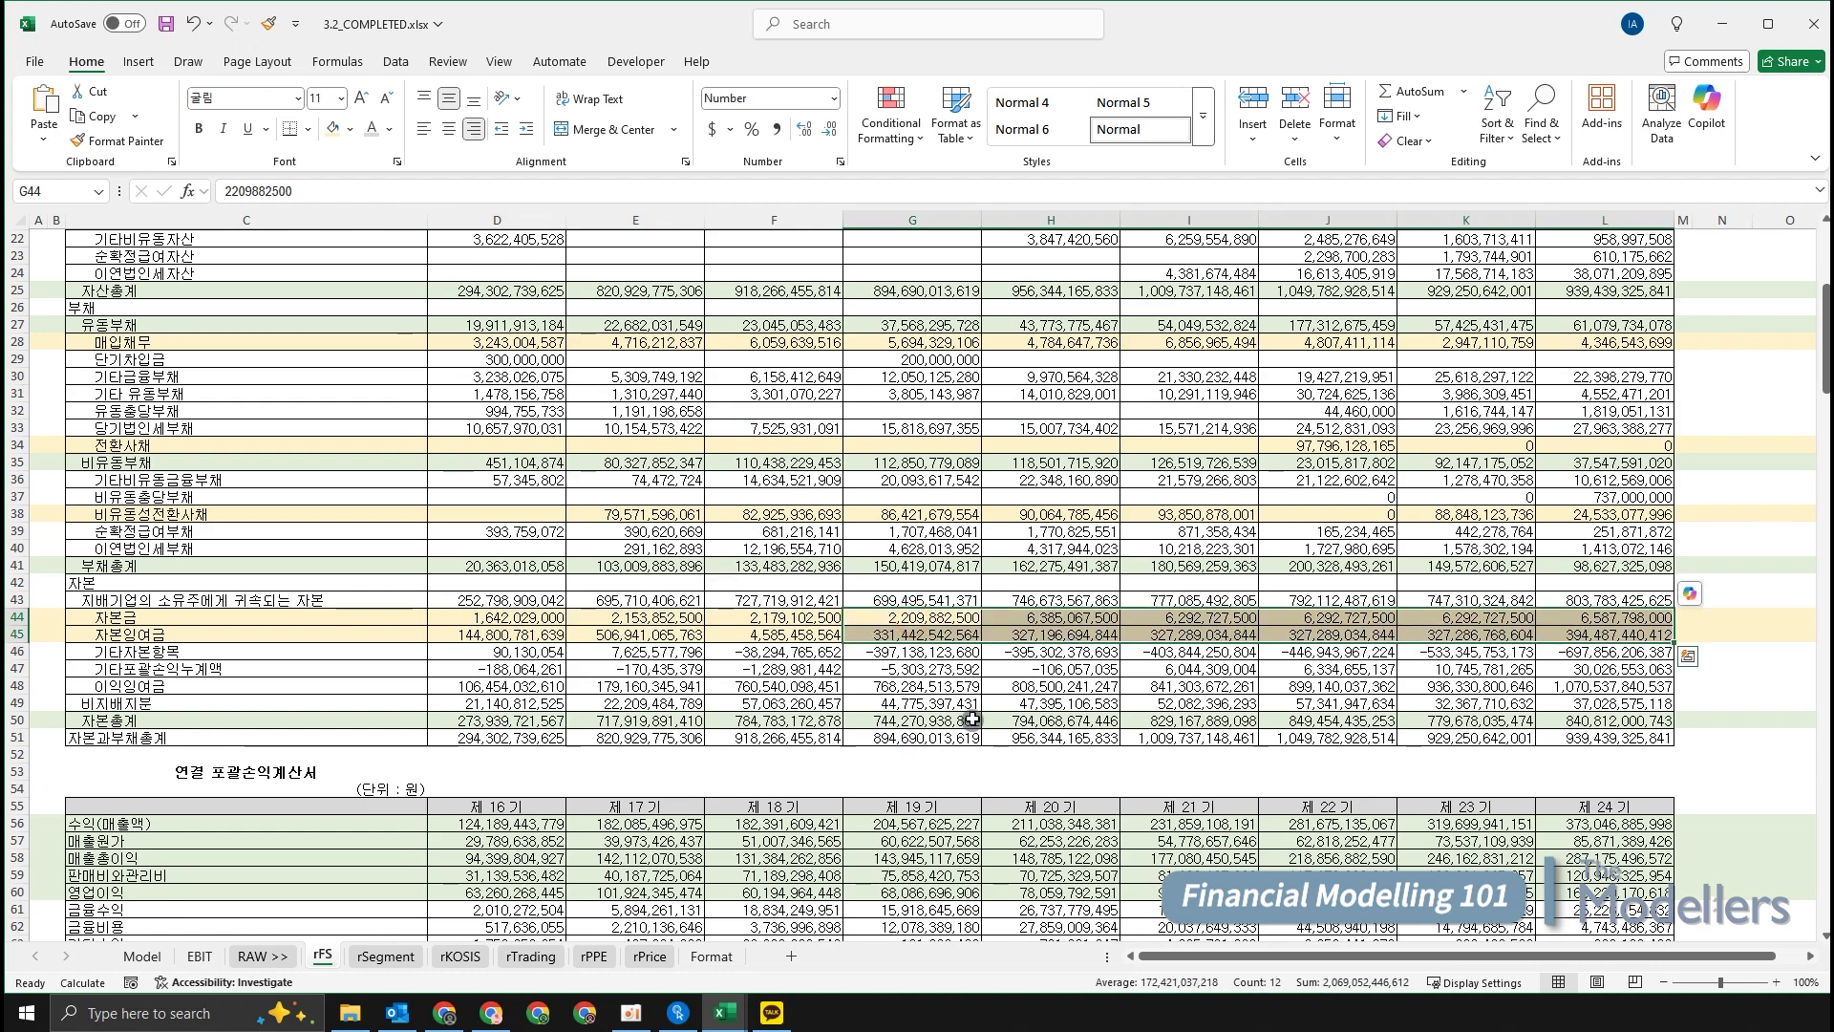
left_click(1178, 669)
left_click_drag(1349, 619, 1567, 636)
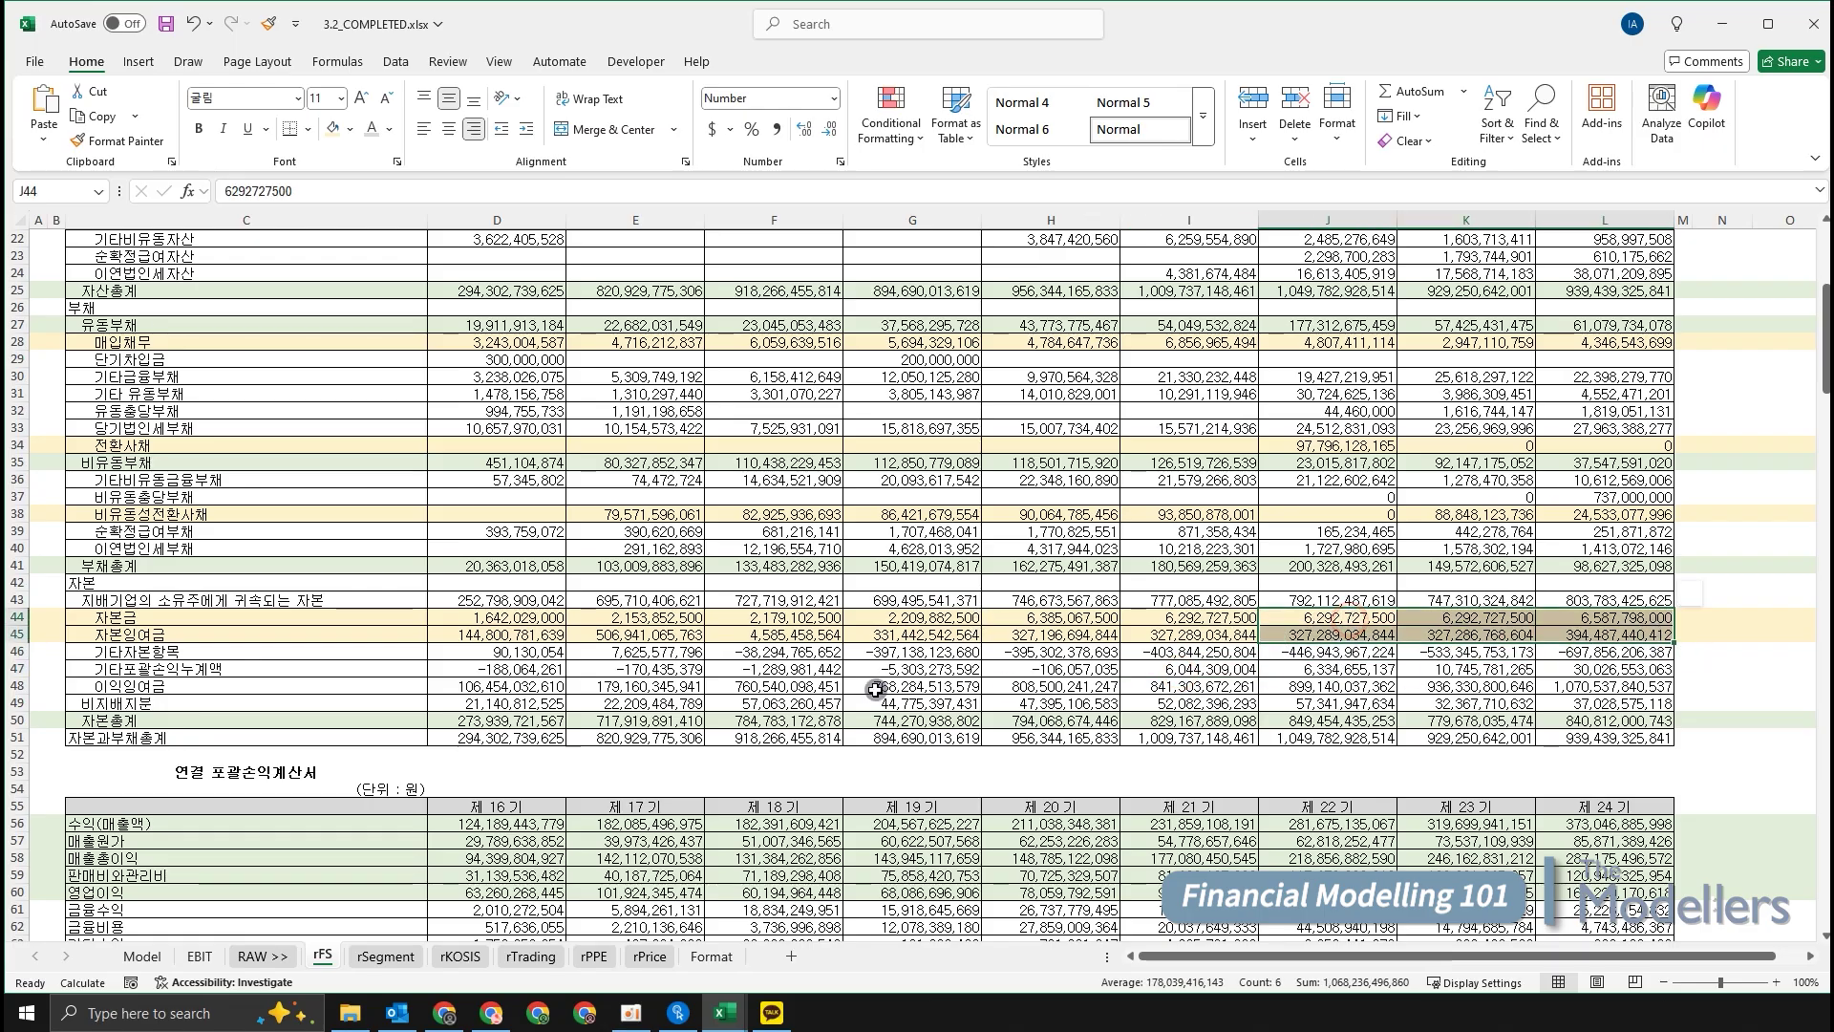
left_click(899, 669)
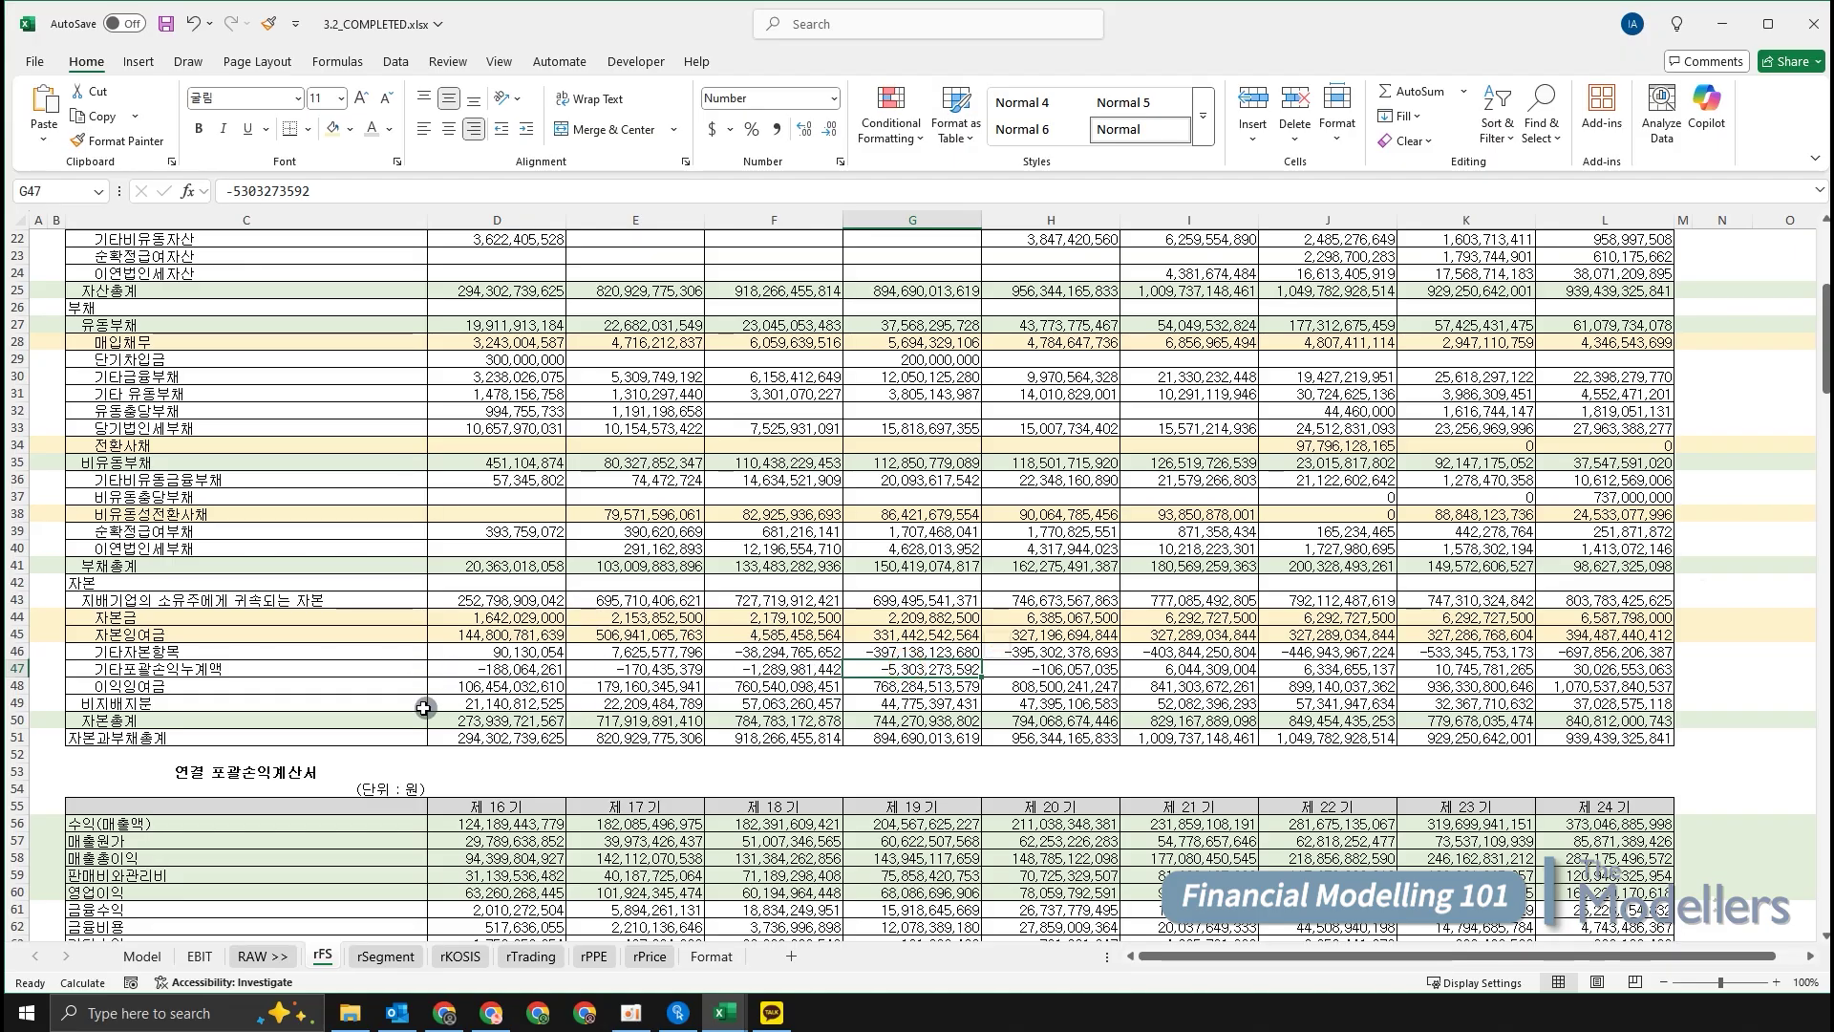
left_click_drag(788, 617, 792, 638)
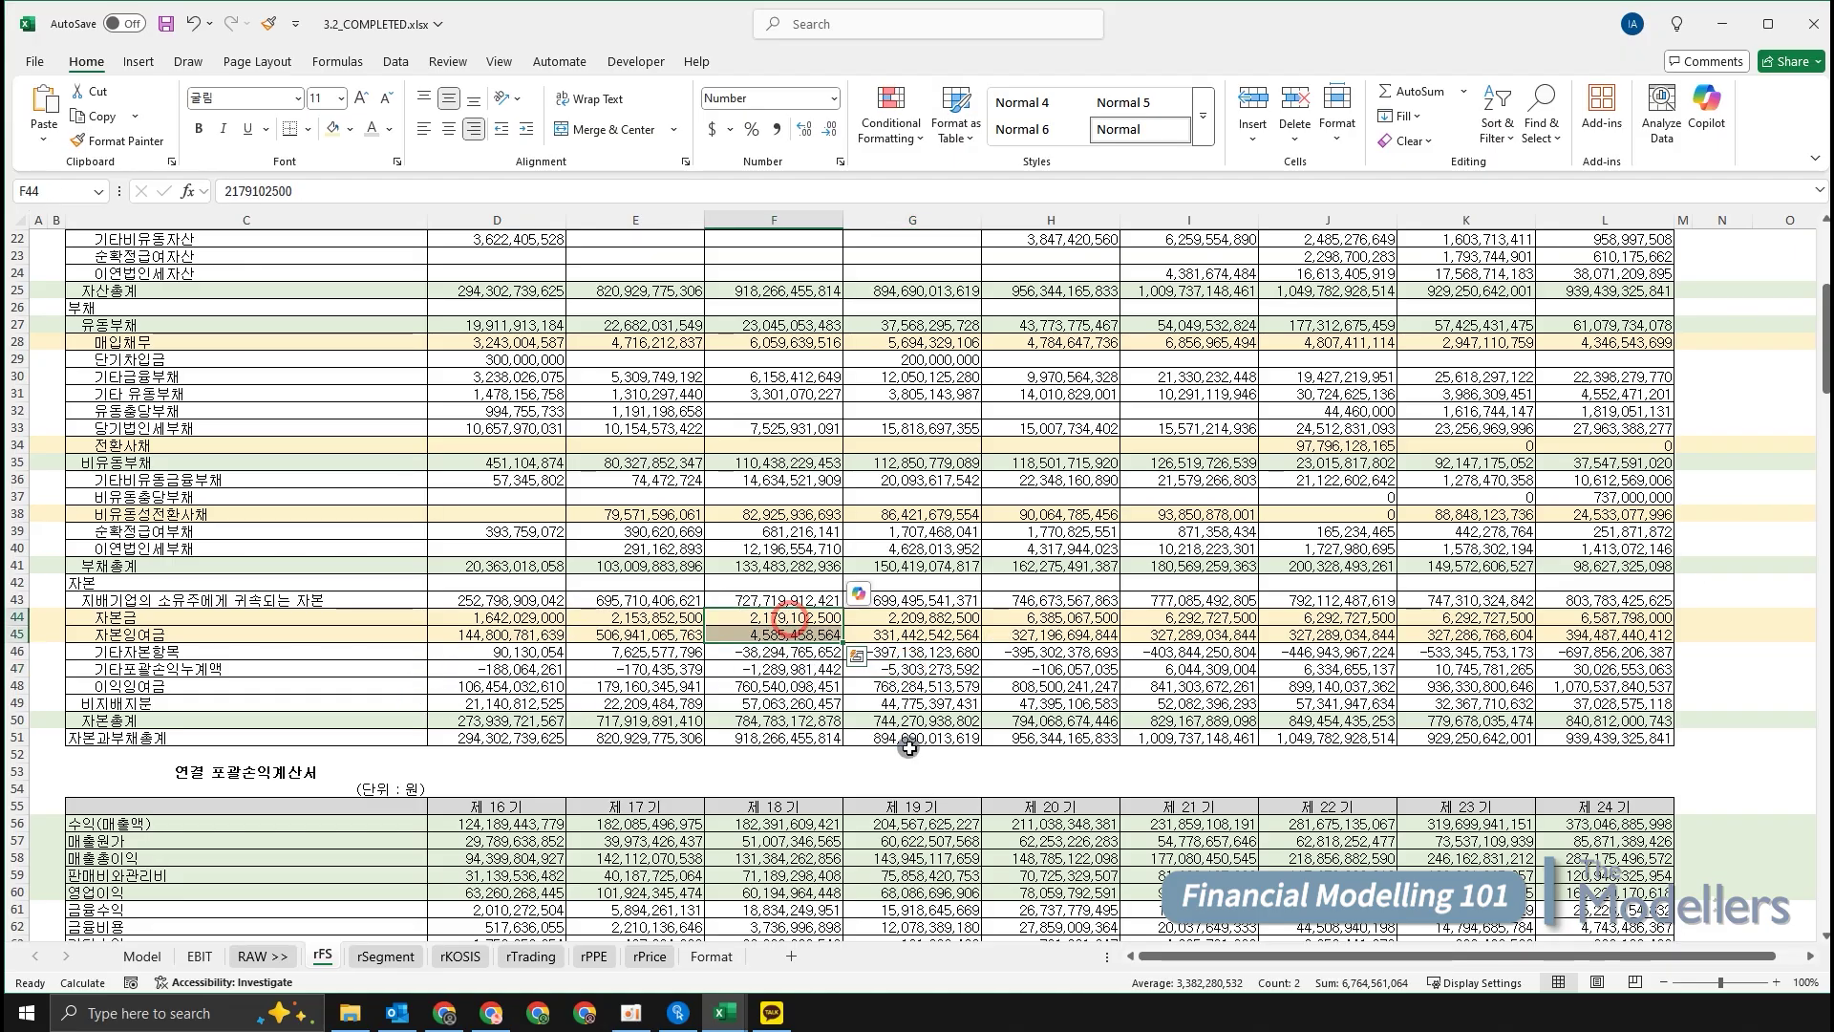
Apply the lightest gold theme fill to the entire retained earnings row (이익잉여금, row 48).
left_click(693, 707)
key("Up")
key("shift+space")
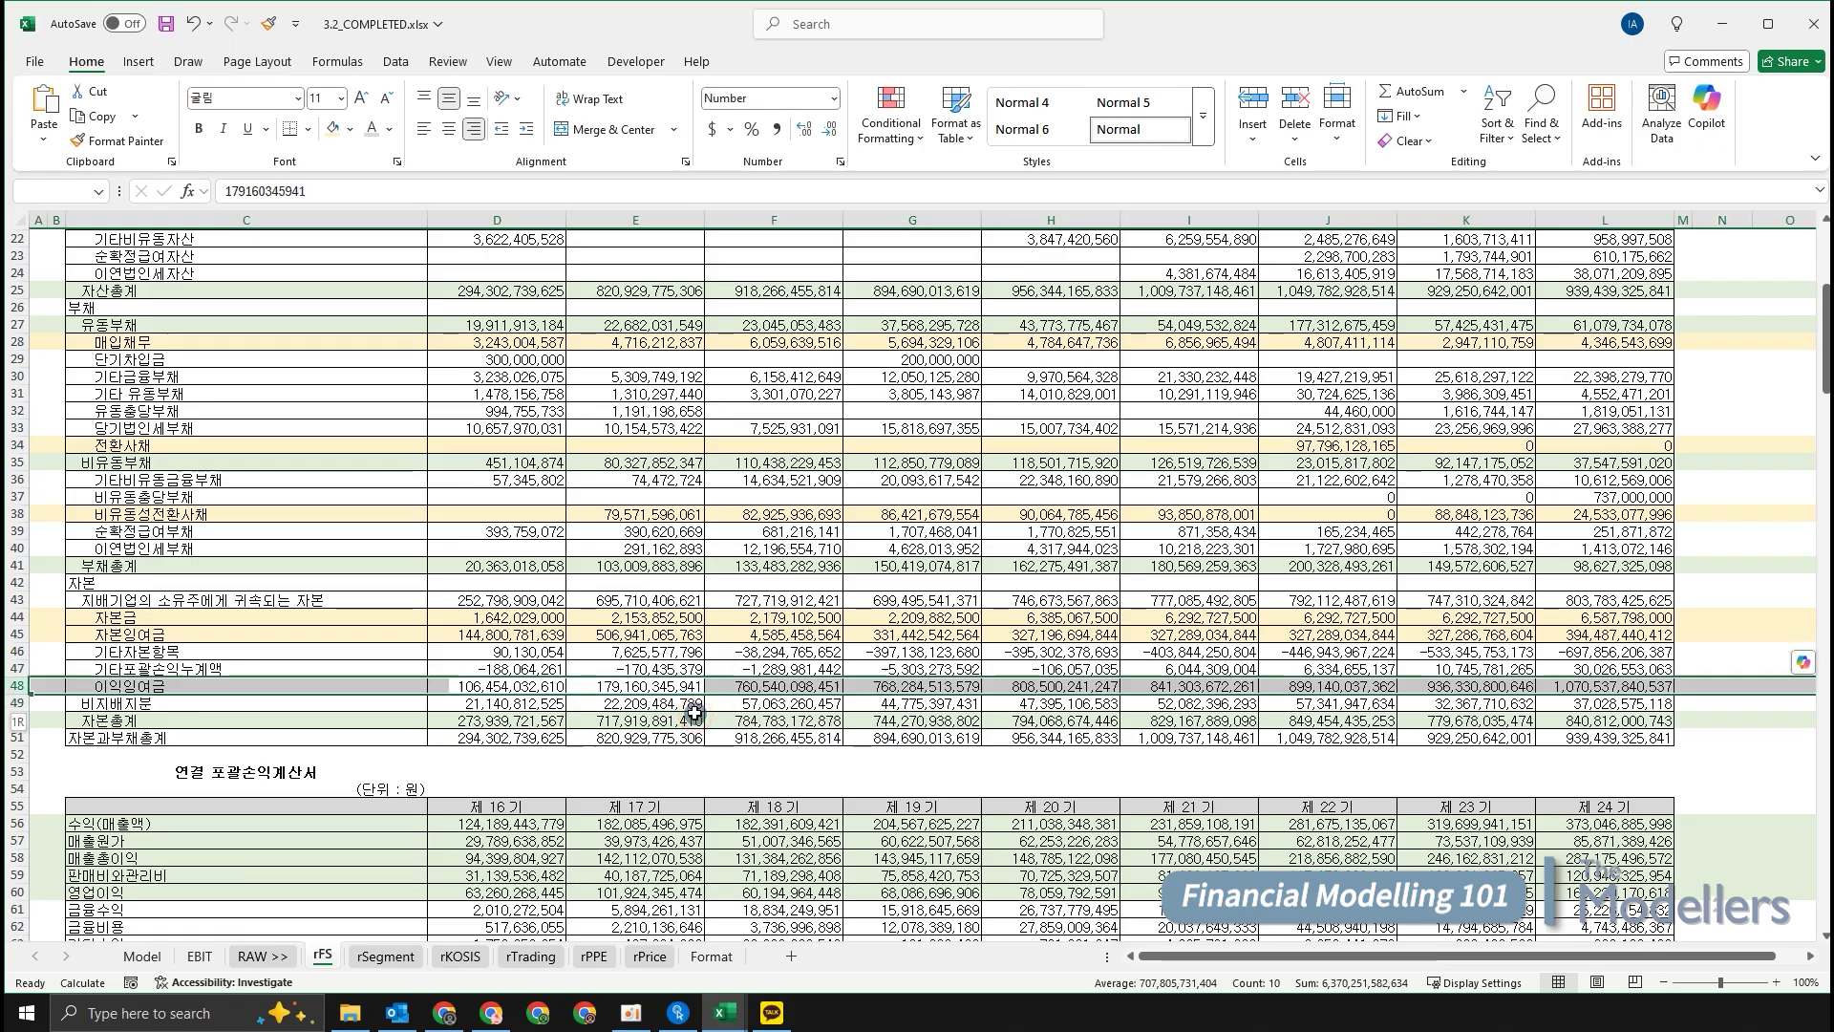
key("alt")
key("h")
key("h")
key("Down")
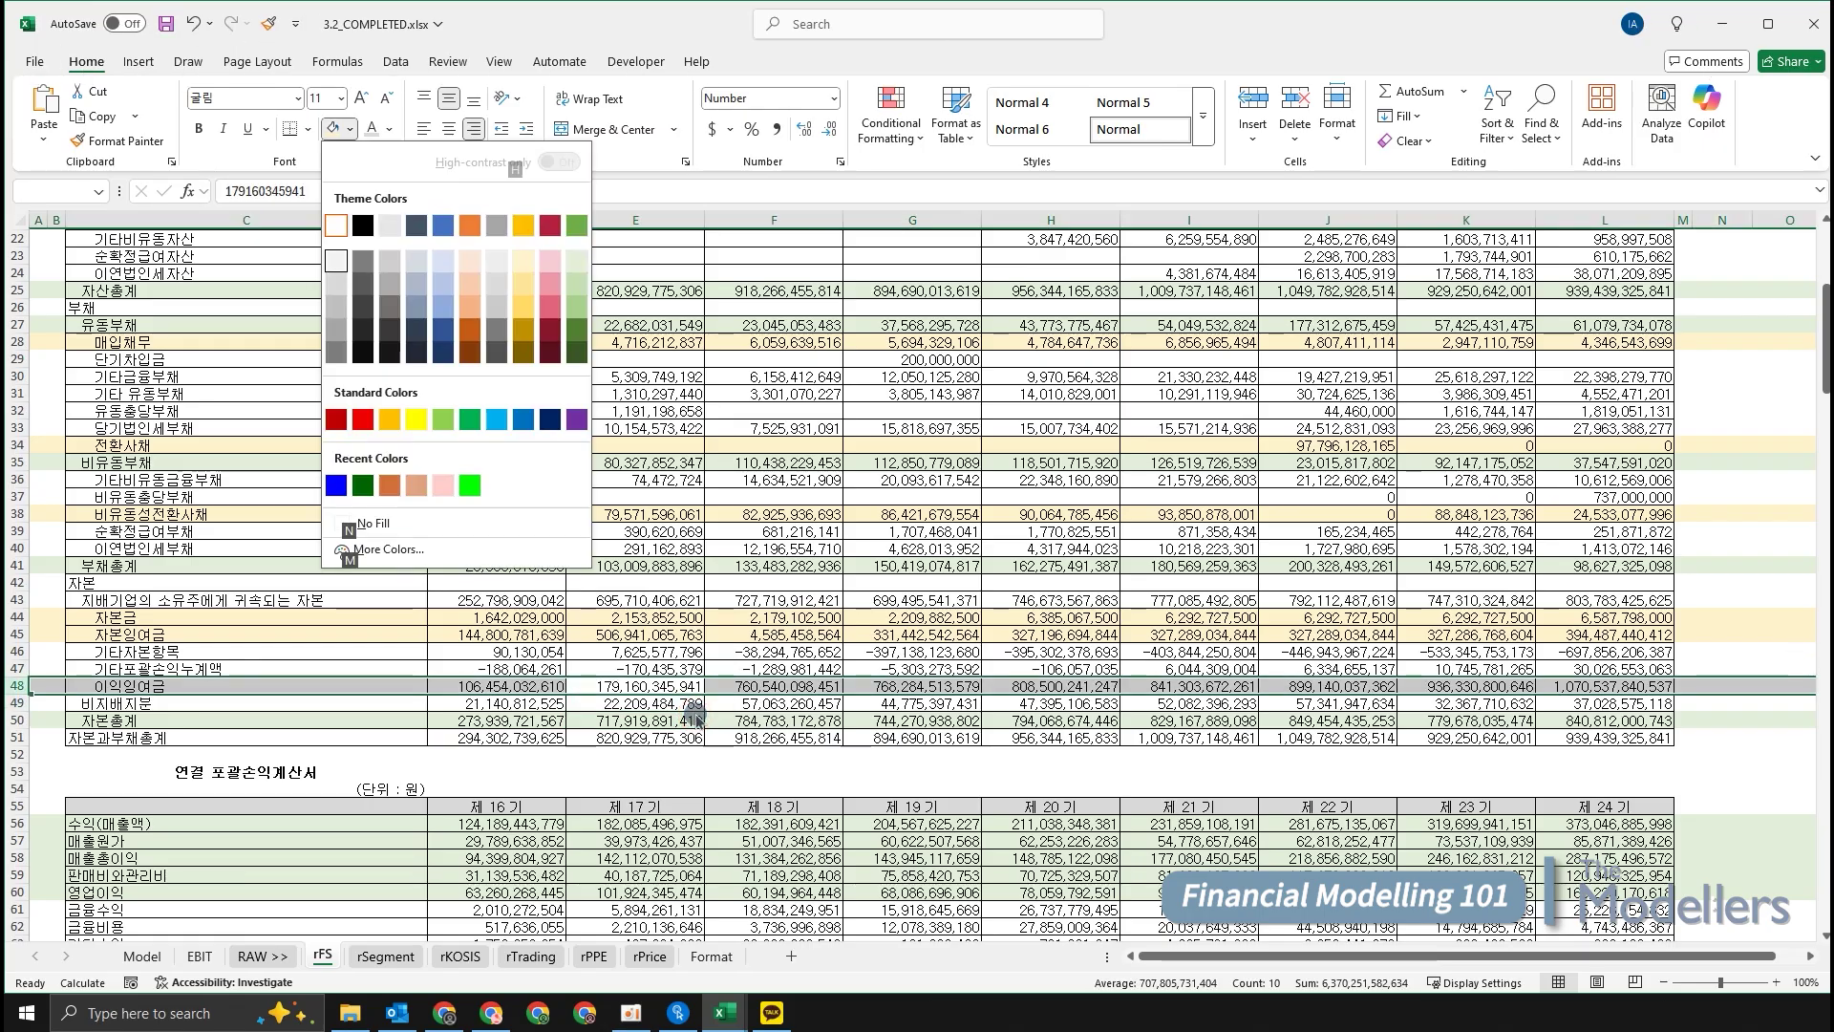
key("Right")
key("Right")
key("Right")
key("Right")
key("Right")
key("Return")
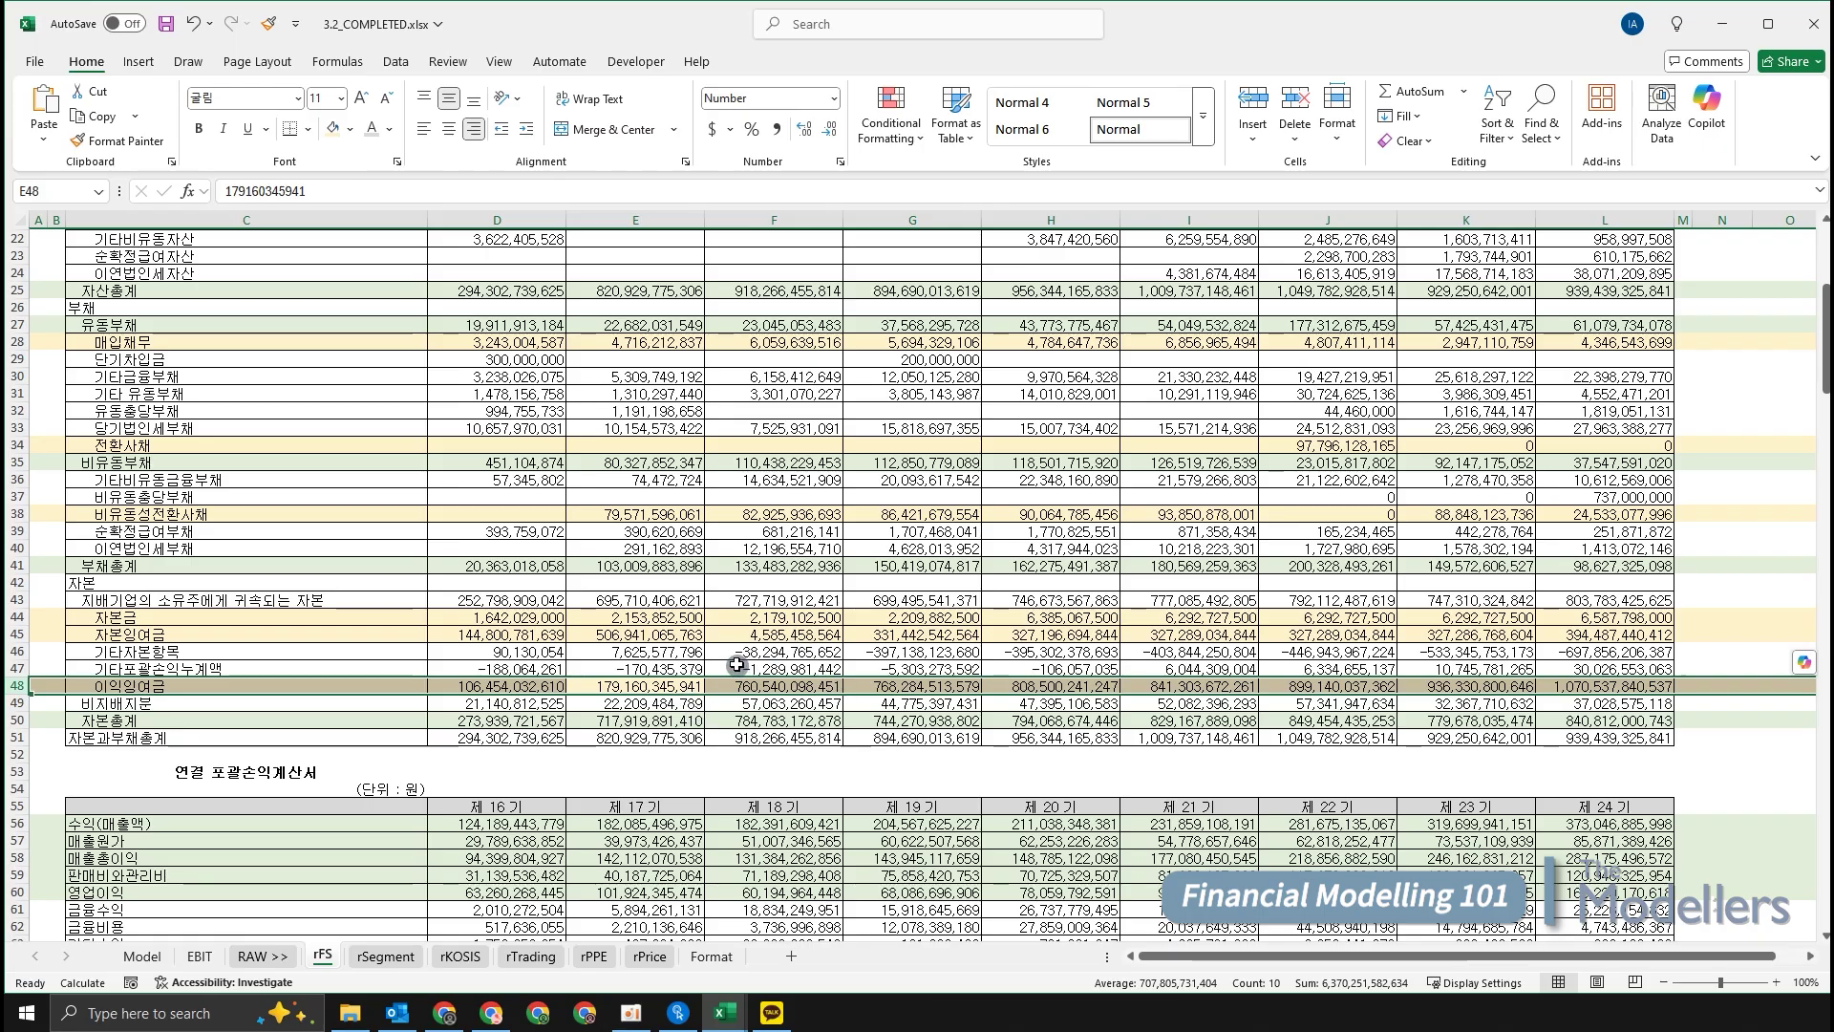
Review the highlighted equity rows 44, 45 and 48 against other capital items (row 46) and total equity and liabilities (row 51).
left_click(718, 655)
left_click_drag(346, 674, 320, 690)
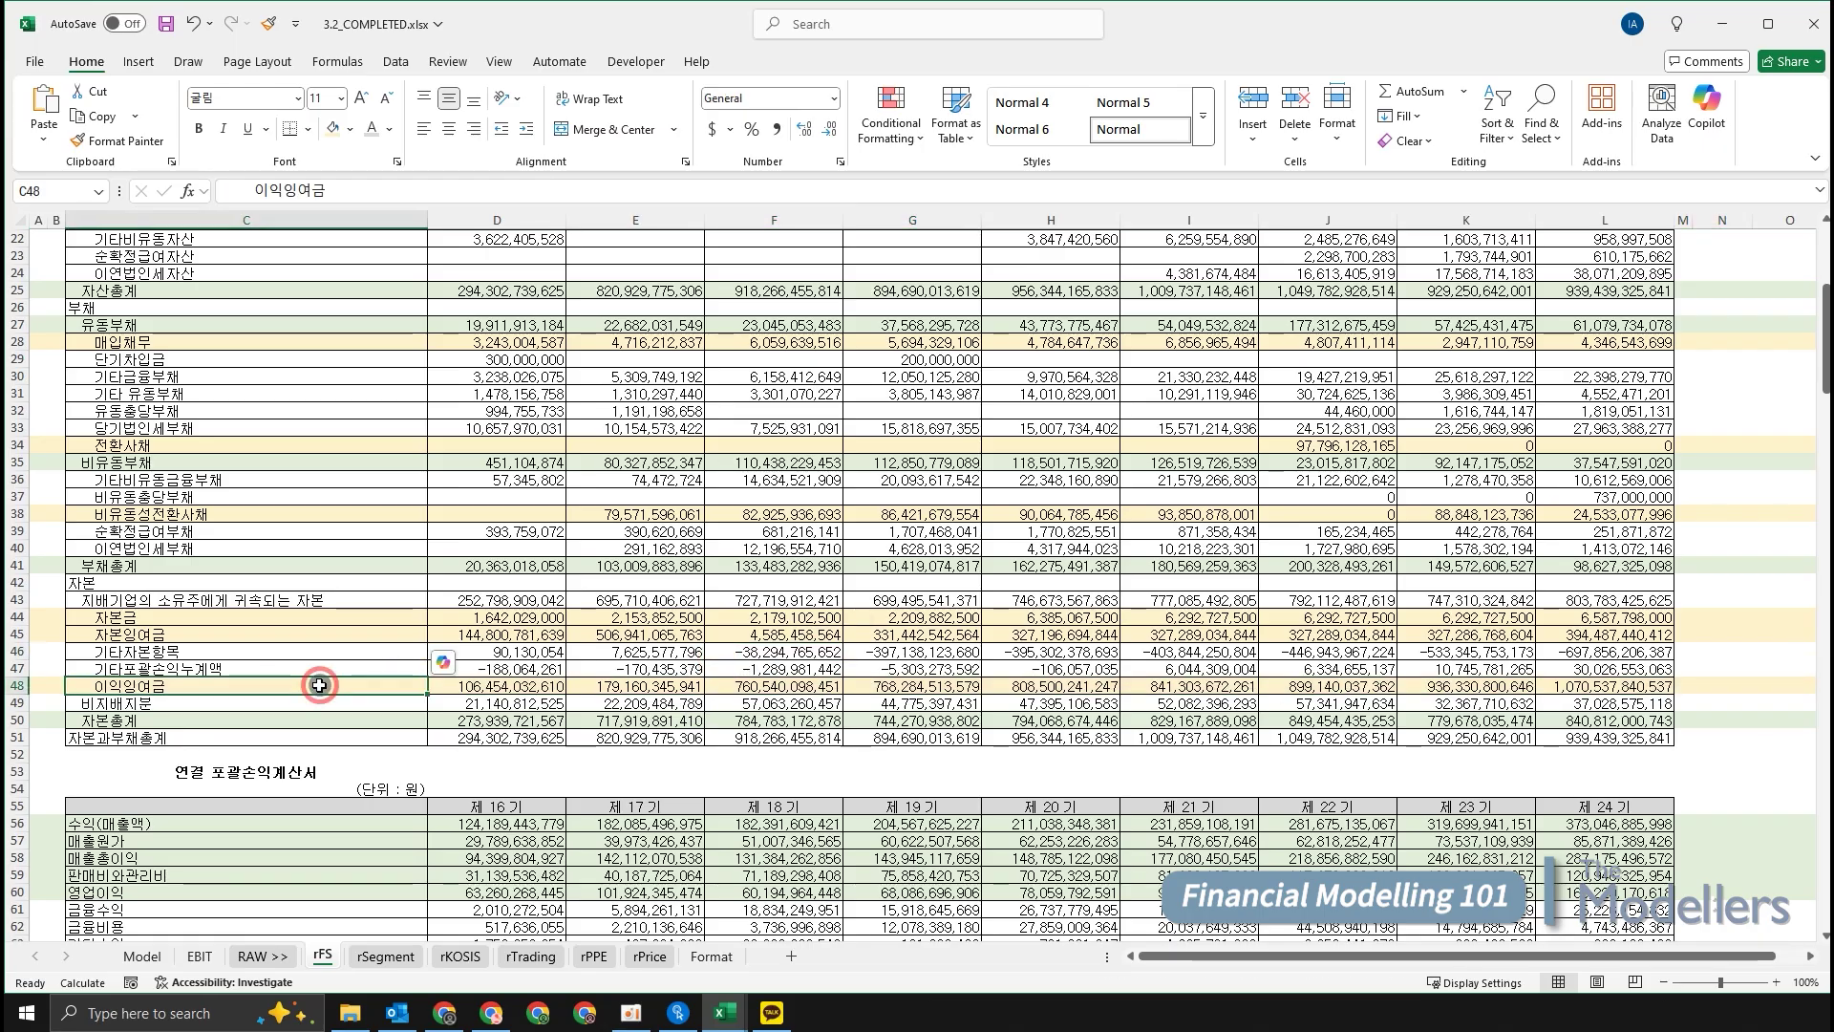
left_click_drag(268, 614, 266, 637)
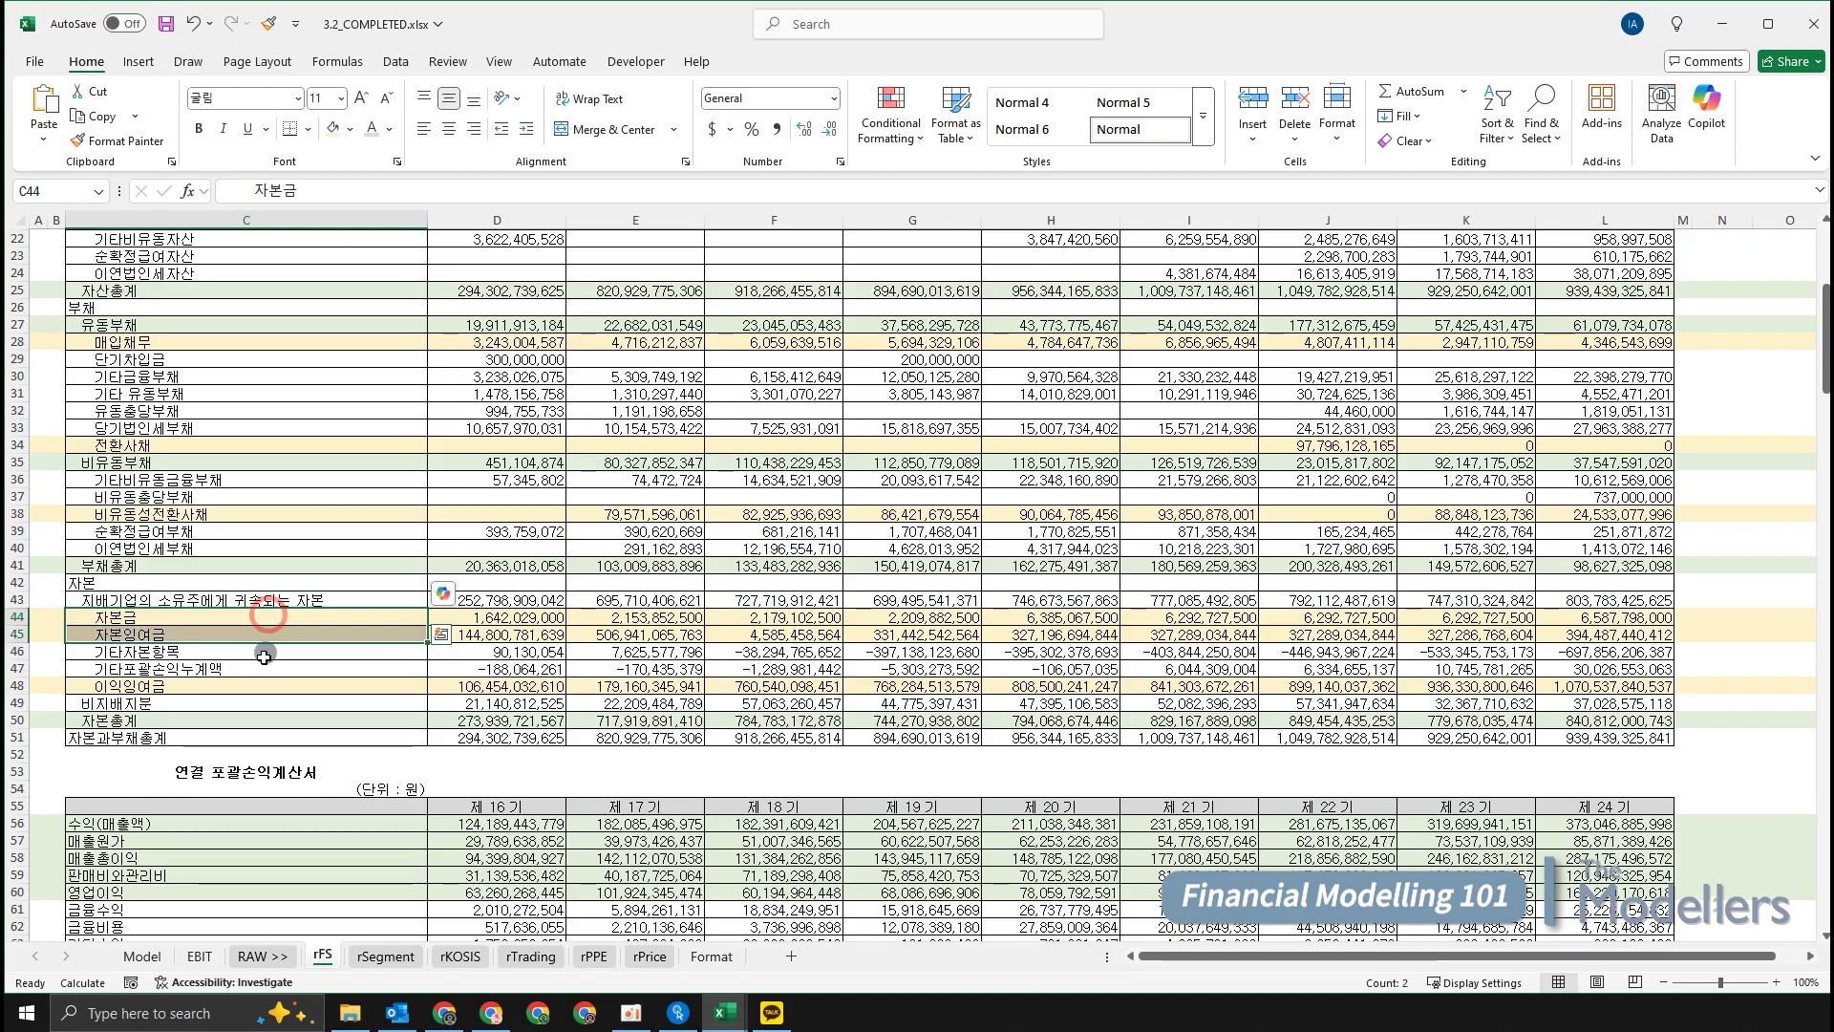
left_click(267, 688)
key("shift+space")
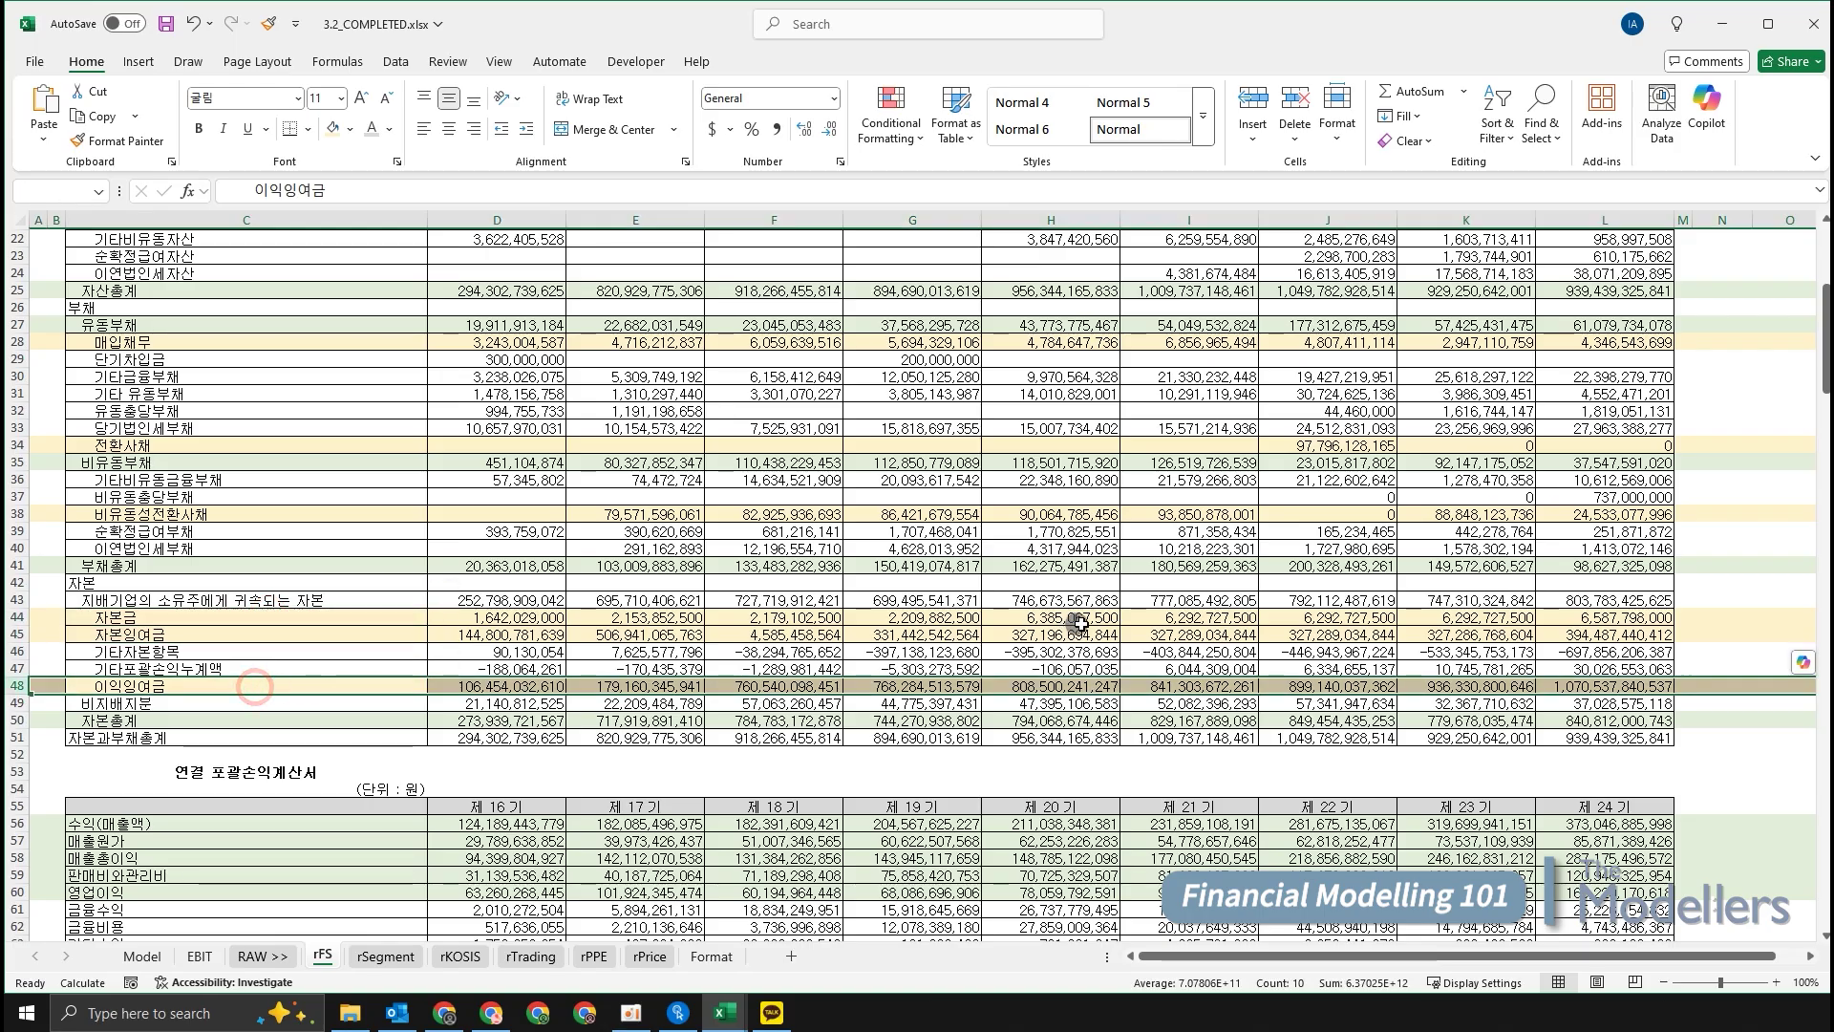
left_click(1376, 646)
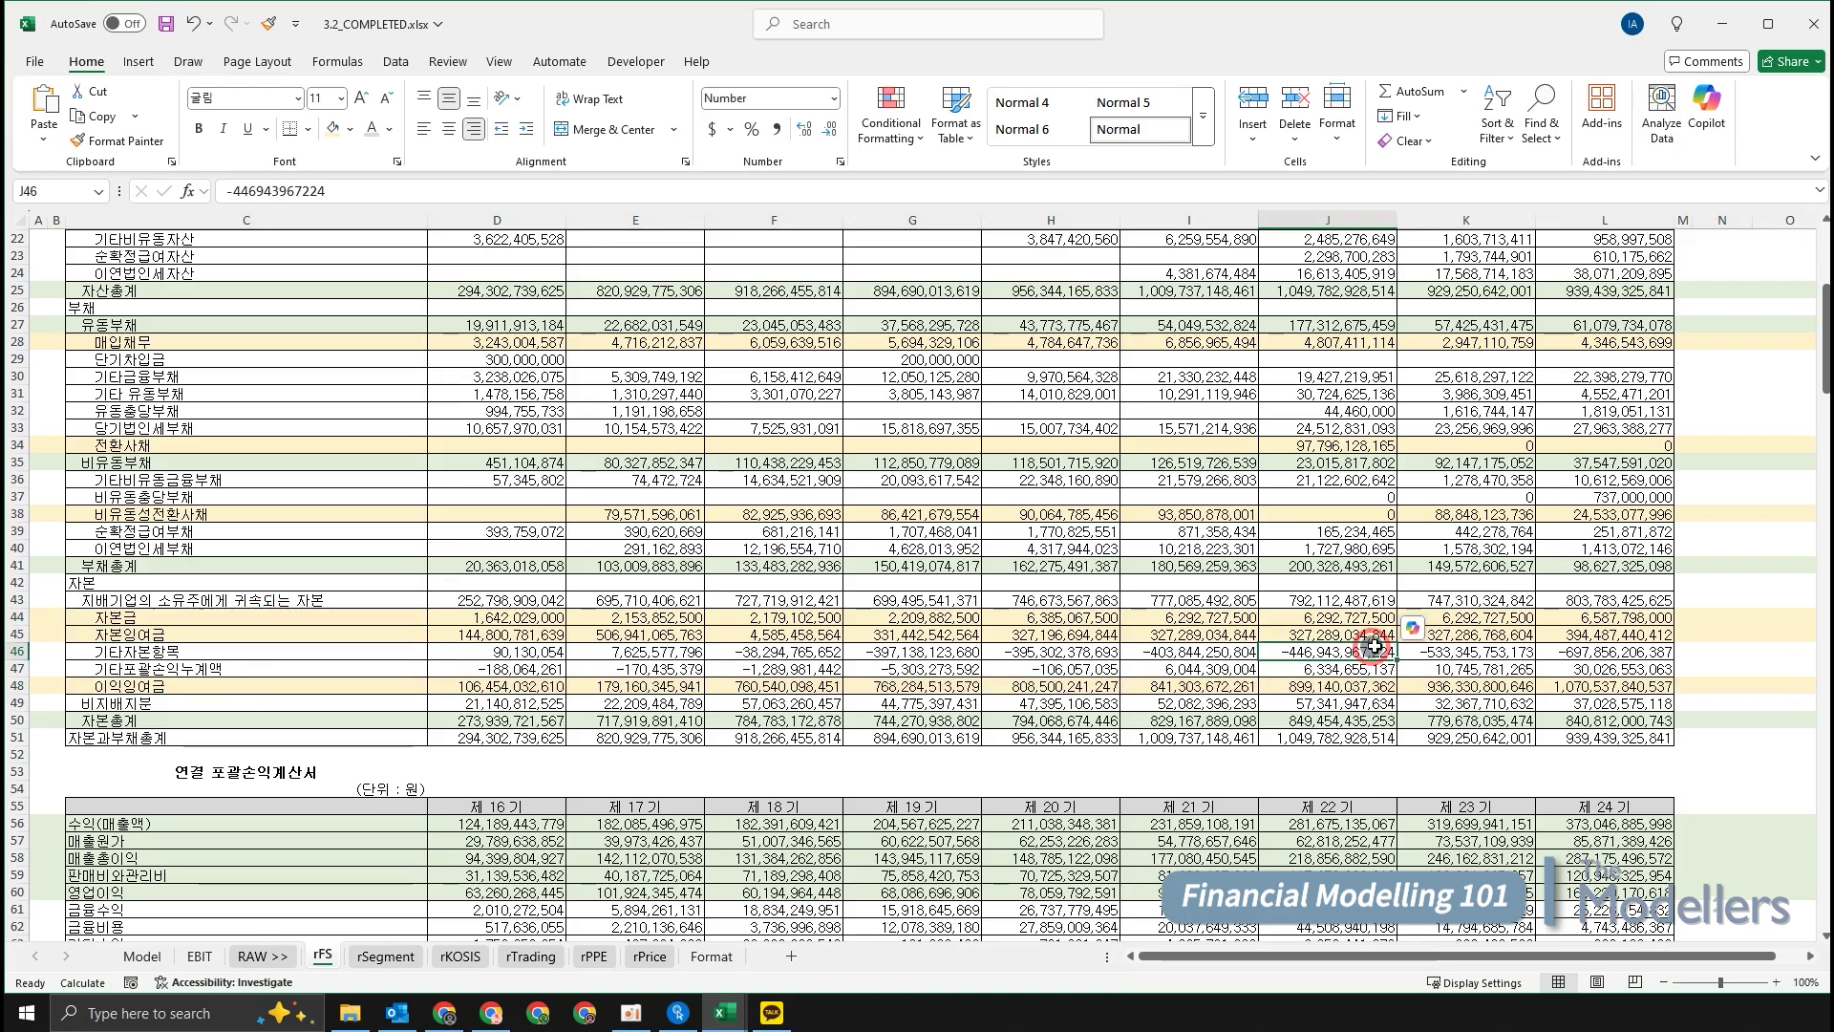
left_click(1608, 742)
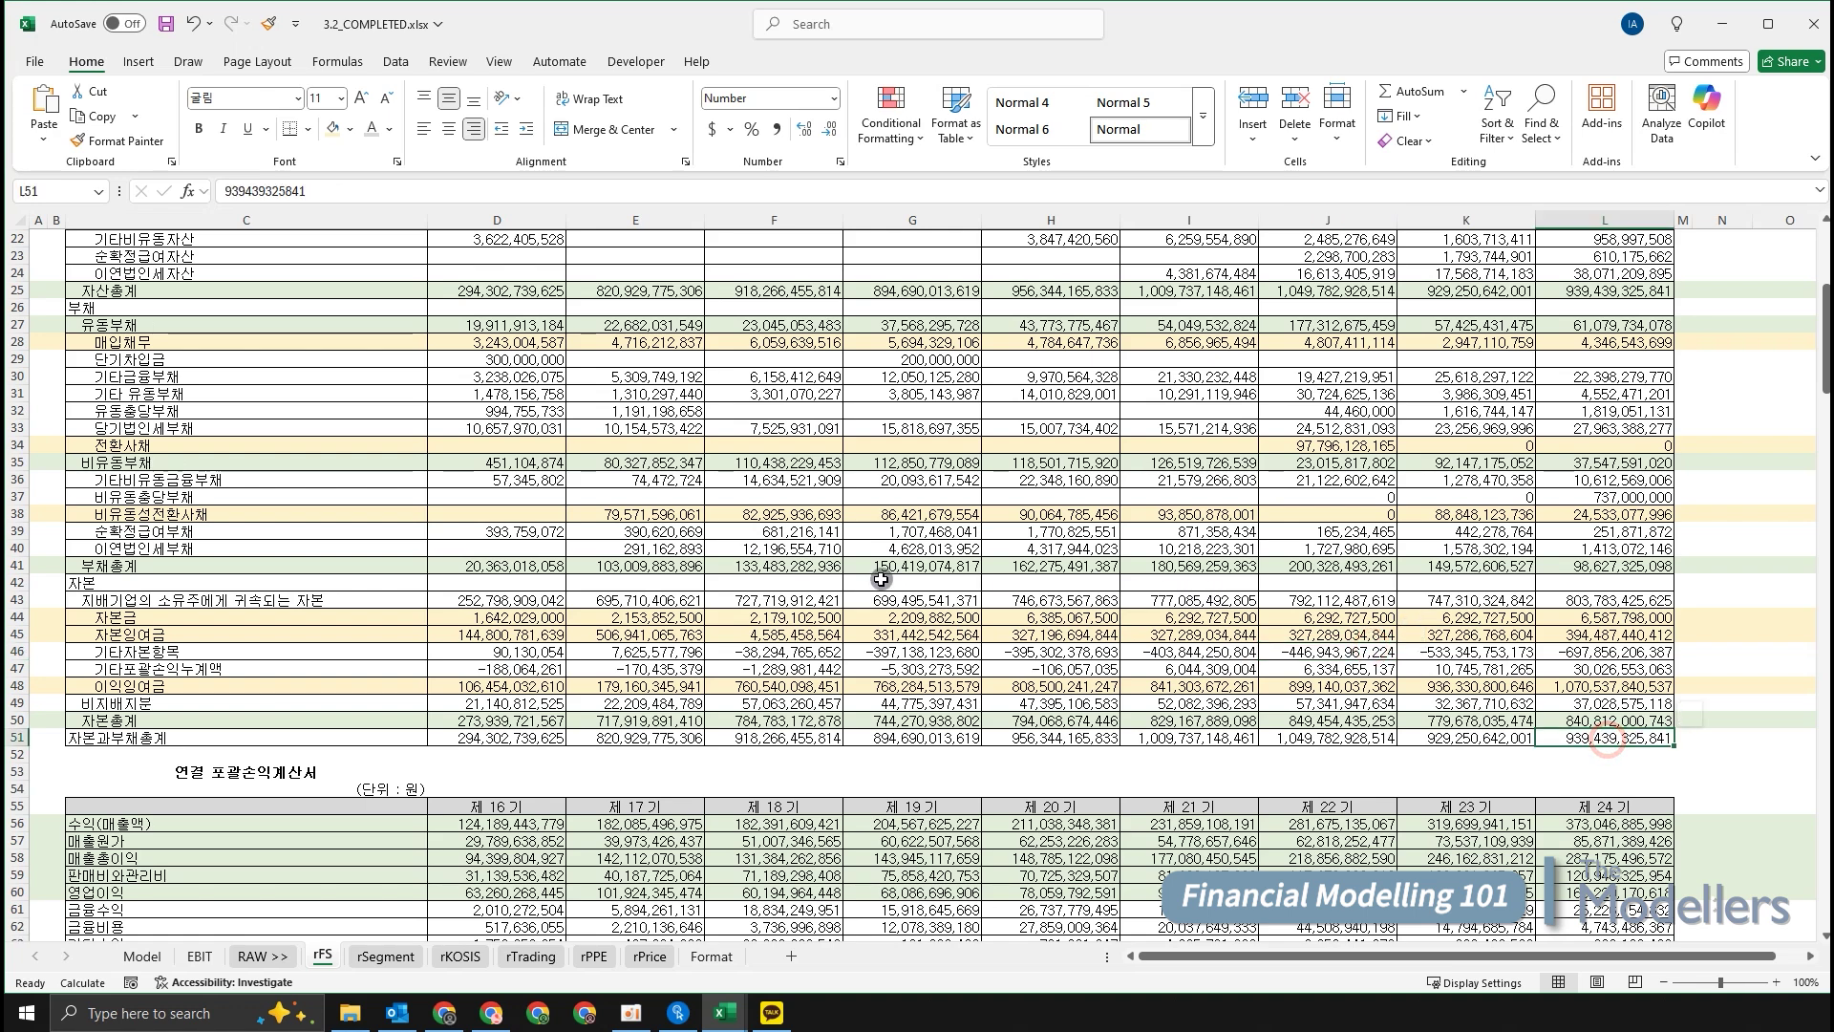
left_click(880, 543)
left_click(876, 443)
left_click(1062, 373)
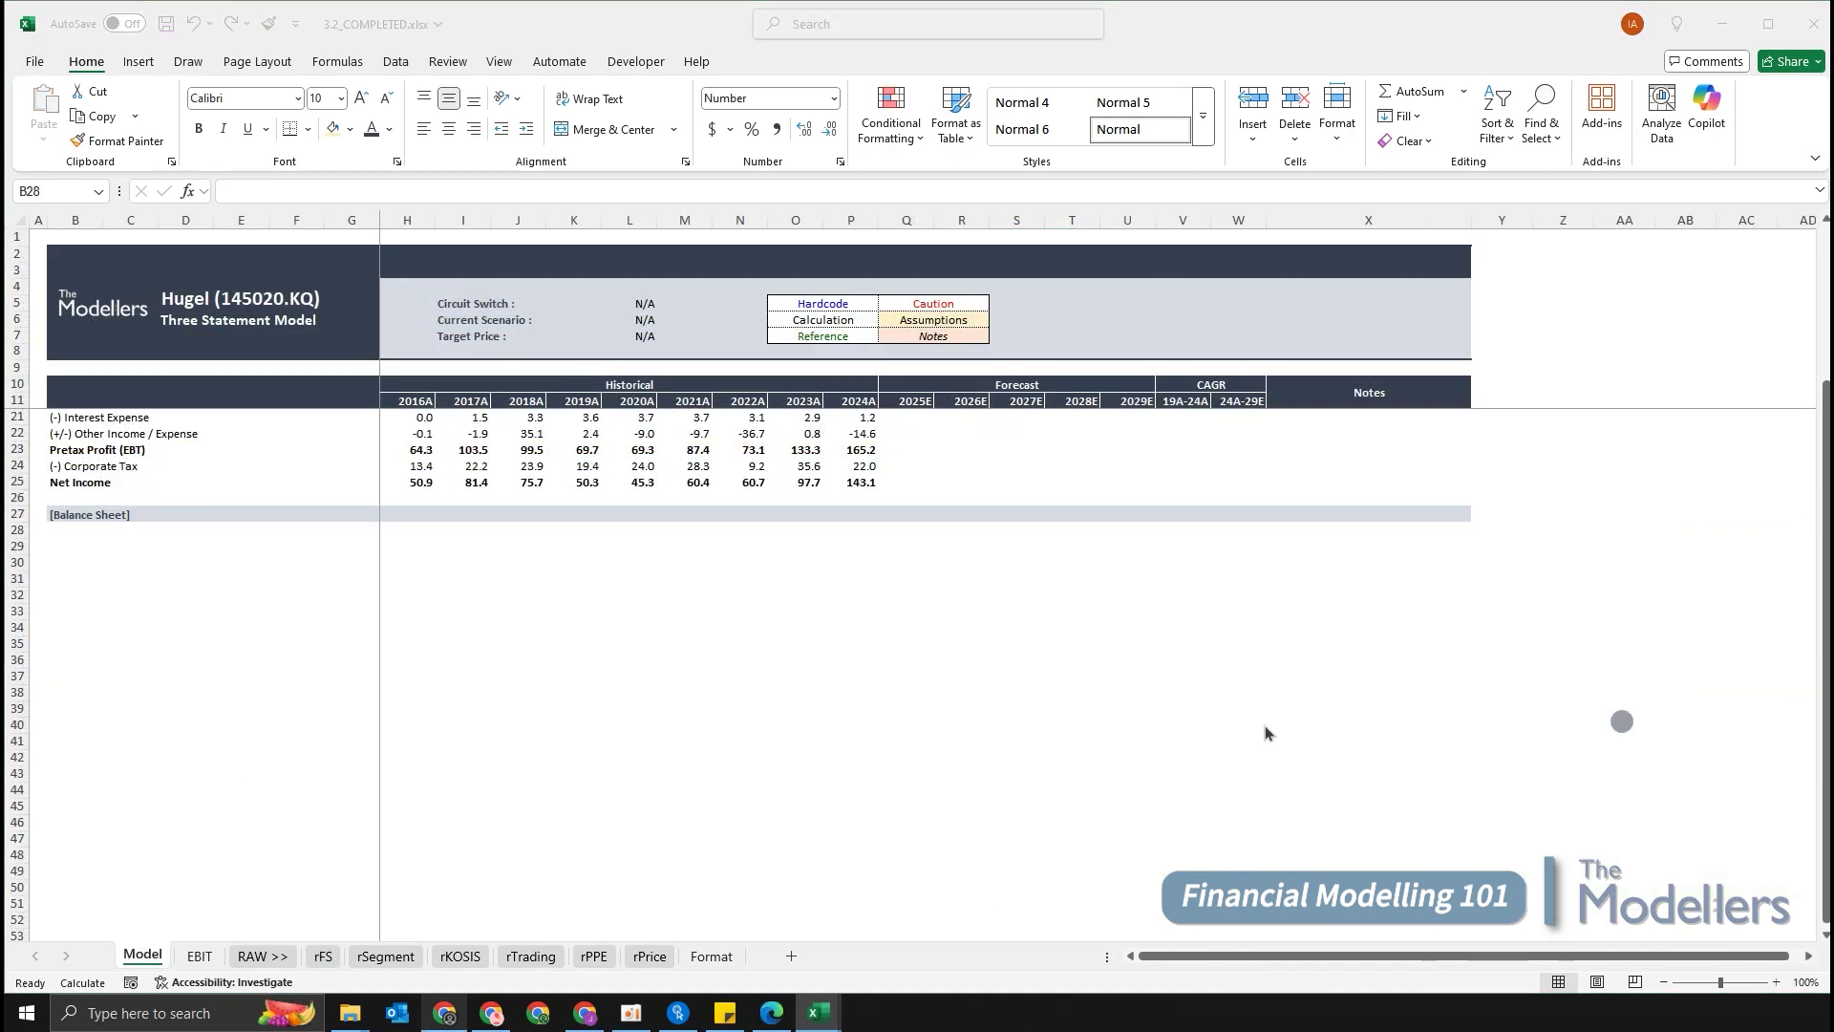
On the Model sheet, enter the label Total Assets in B29 under the [Balance Sheet] header.
left_click(891, 724)
key("Down")
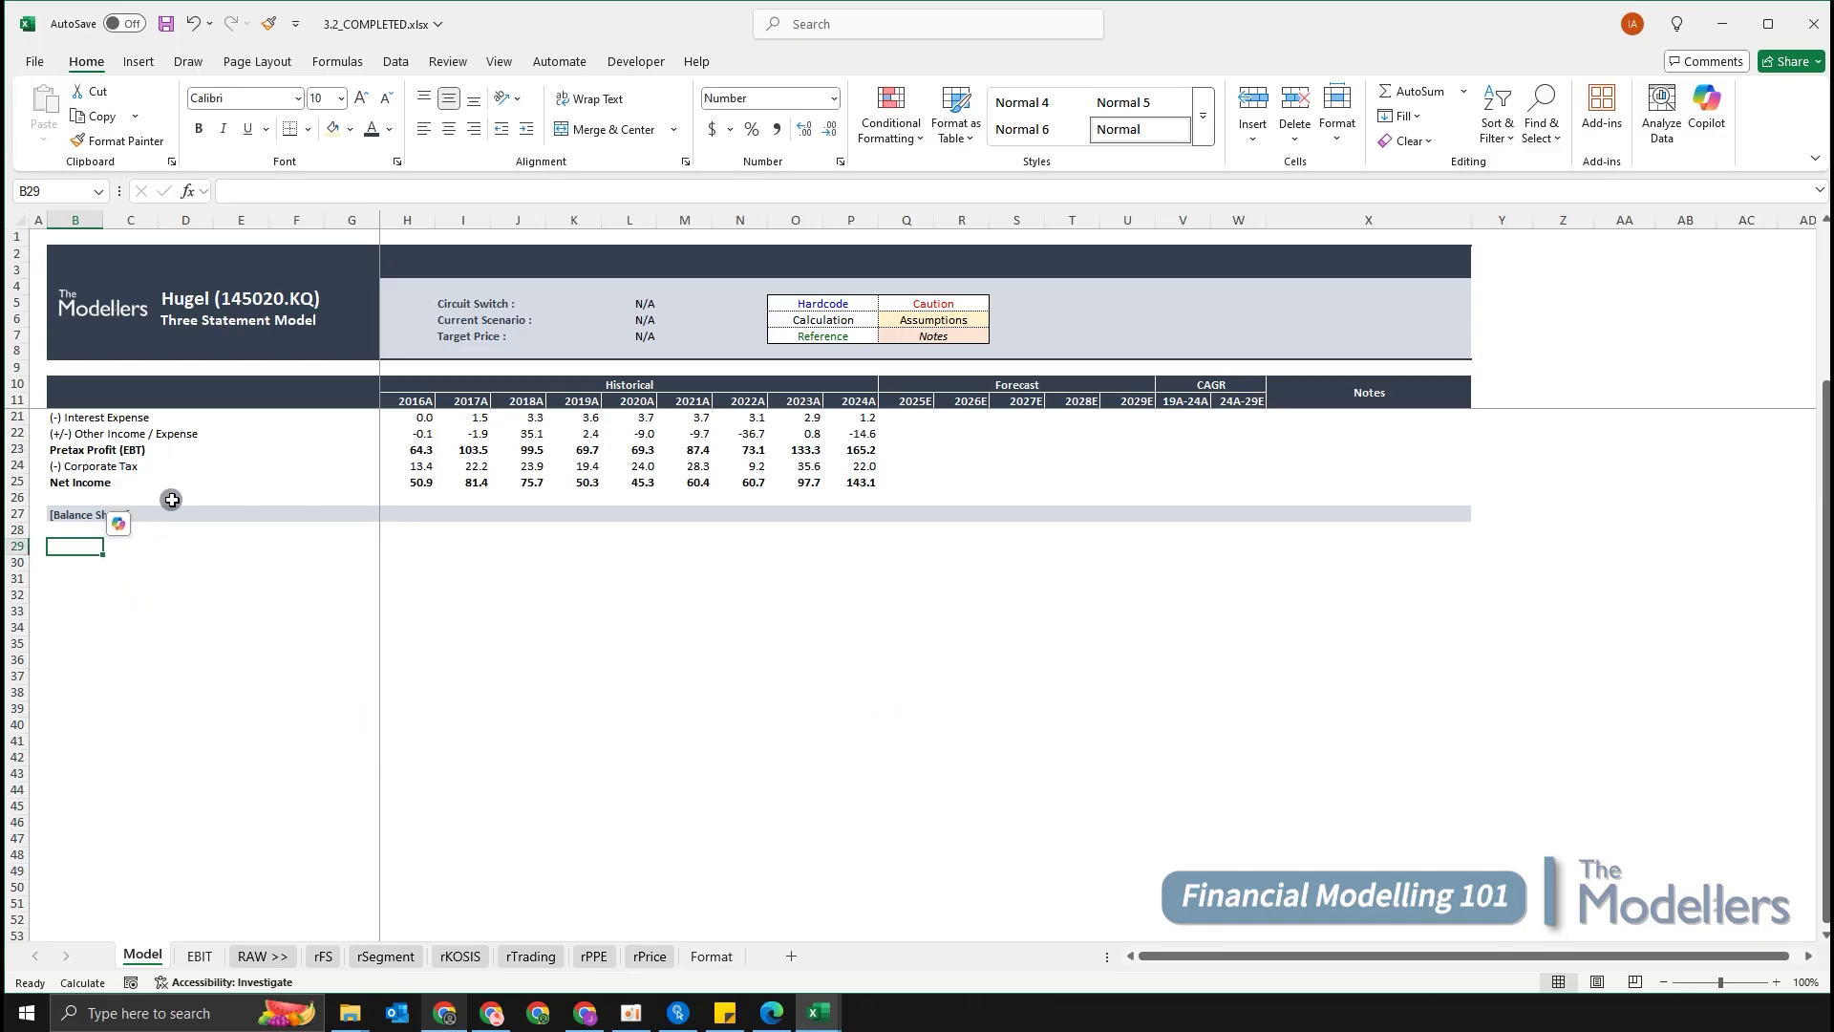
type("Total Asse")
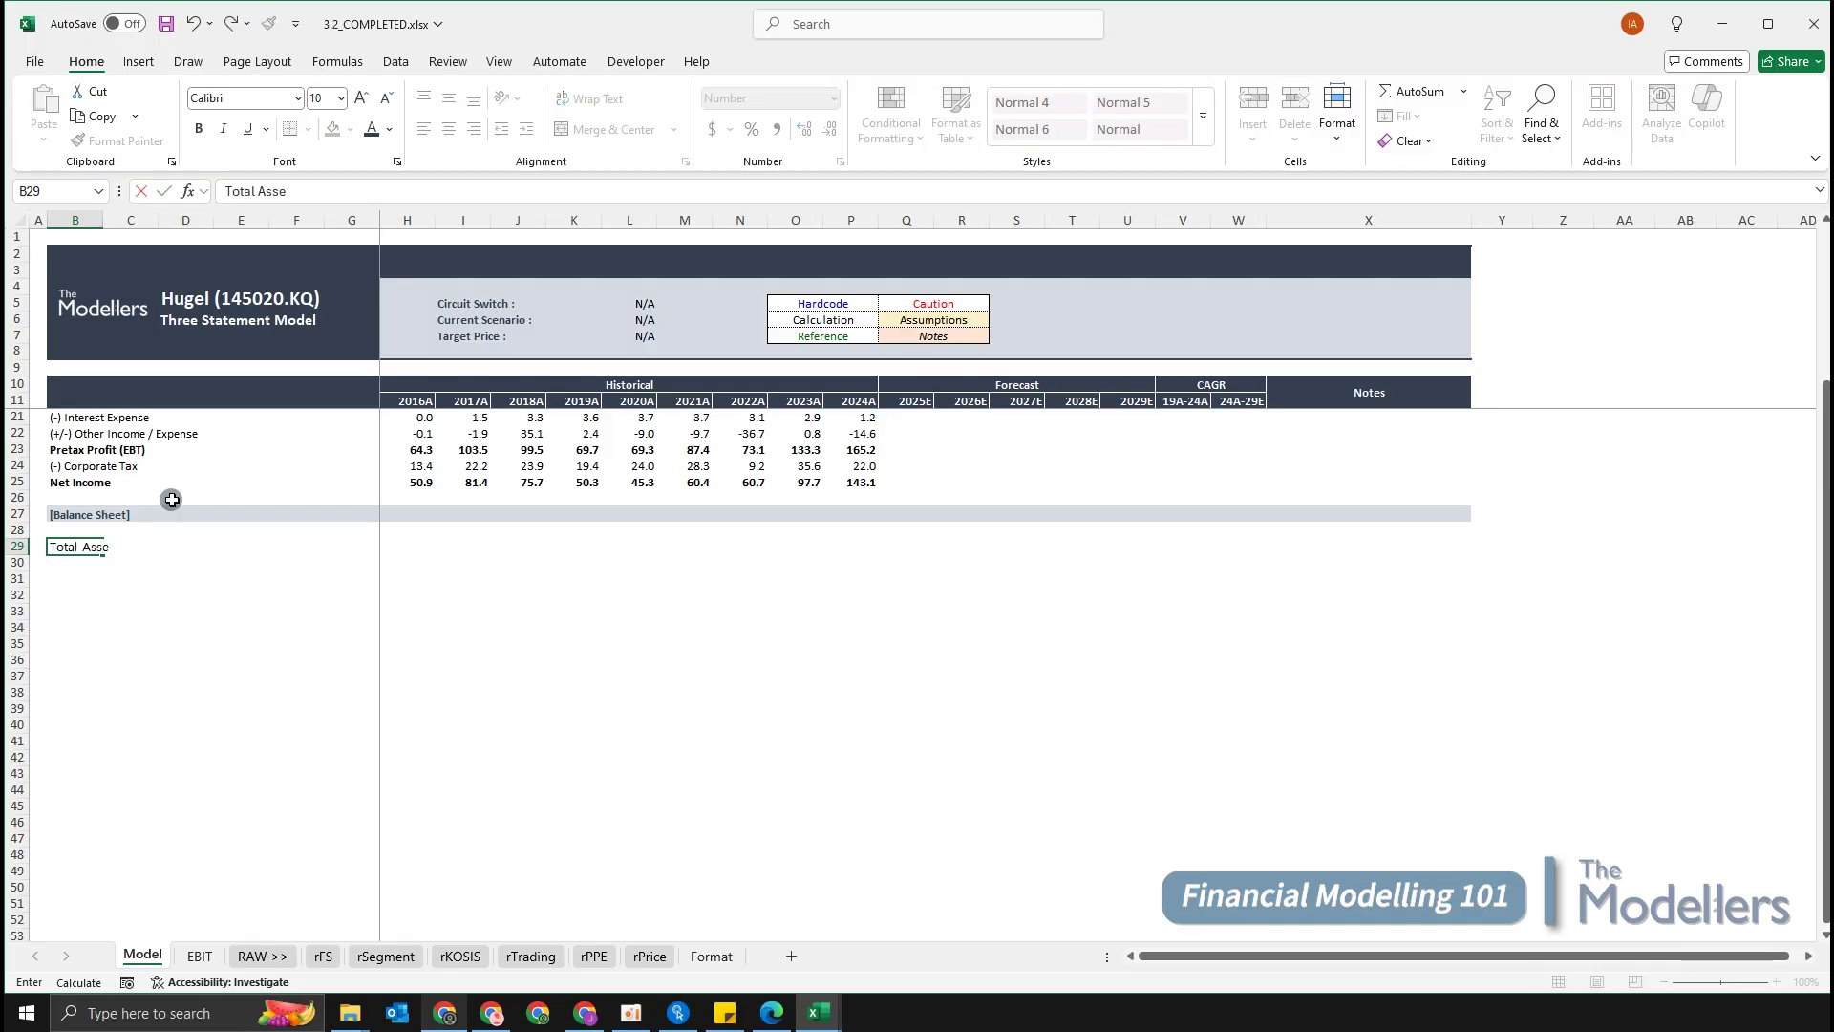
type("ts")
key("Return")
Enter the labels Current Assets in B30 and Non-Current Assets in B31 beneath Total Assets.
scroll(173, 500, "up", 2)
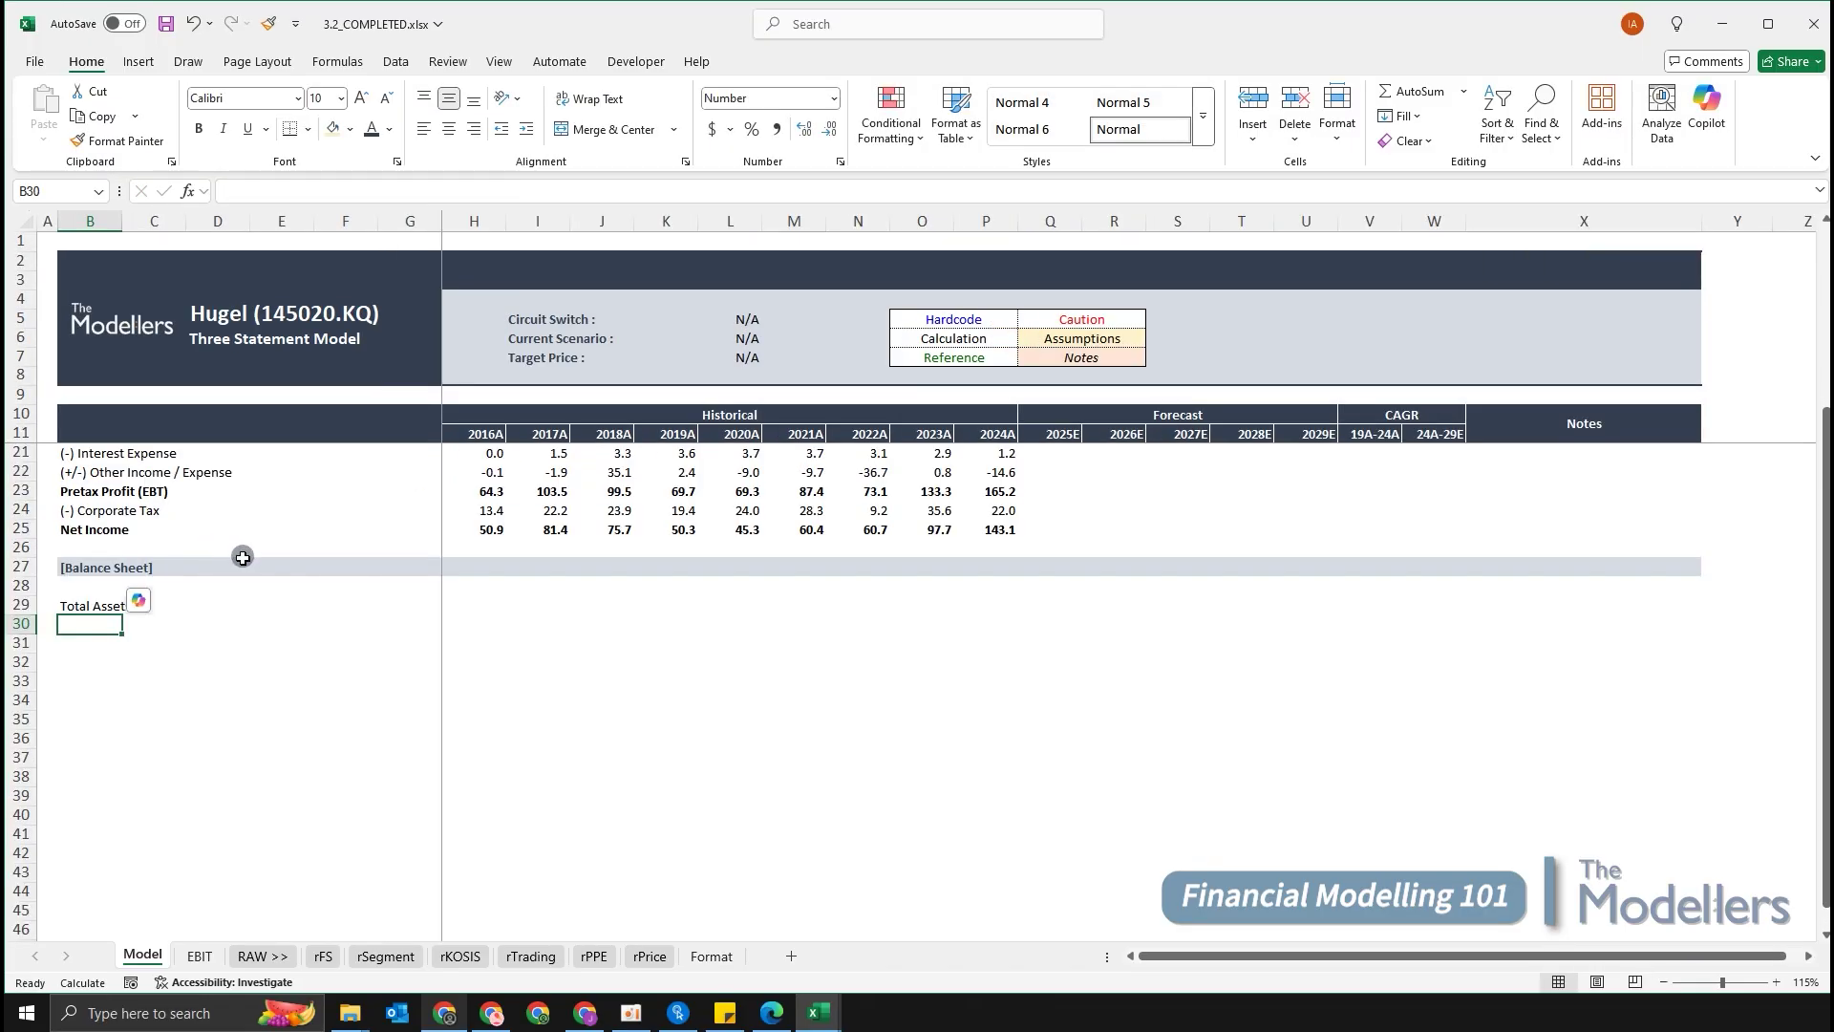
scroll(291, 612, "down", 1)
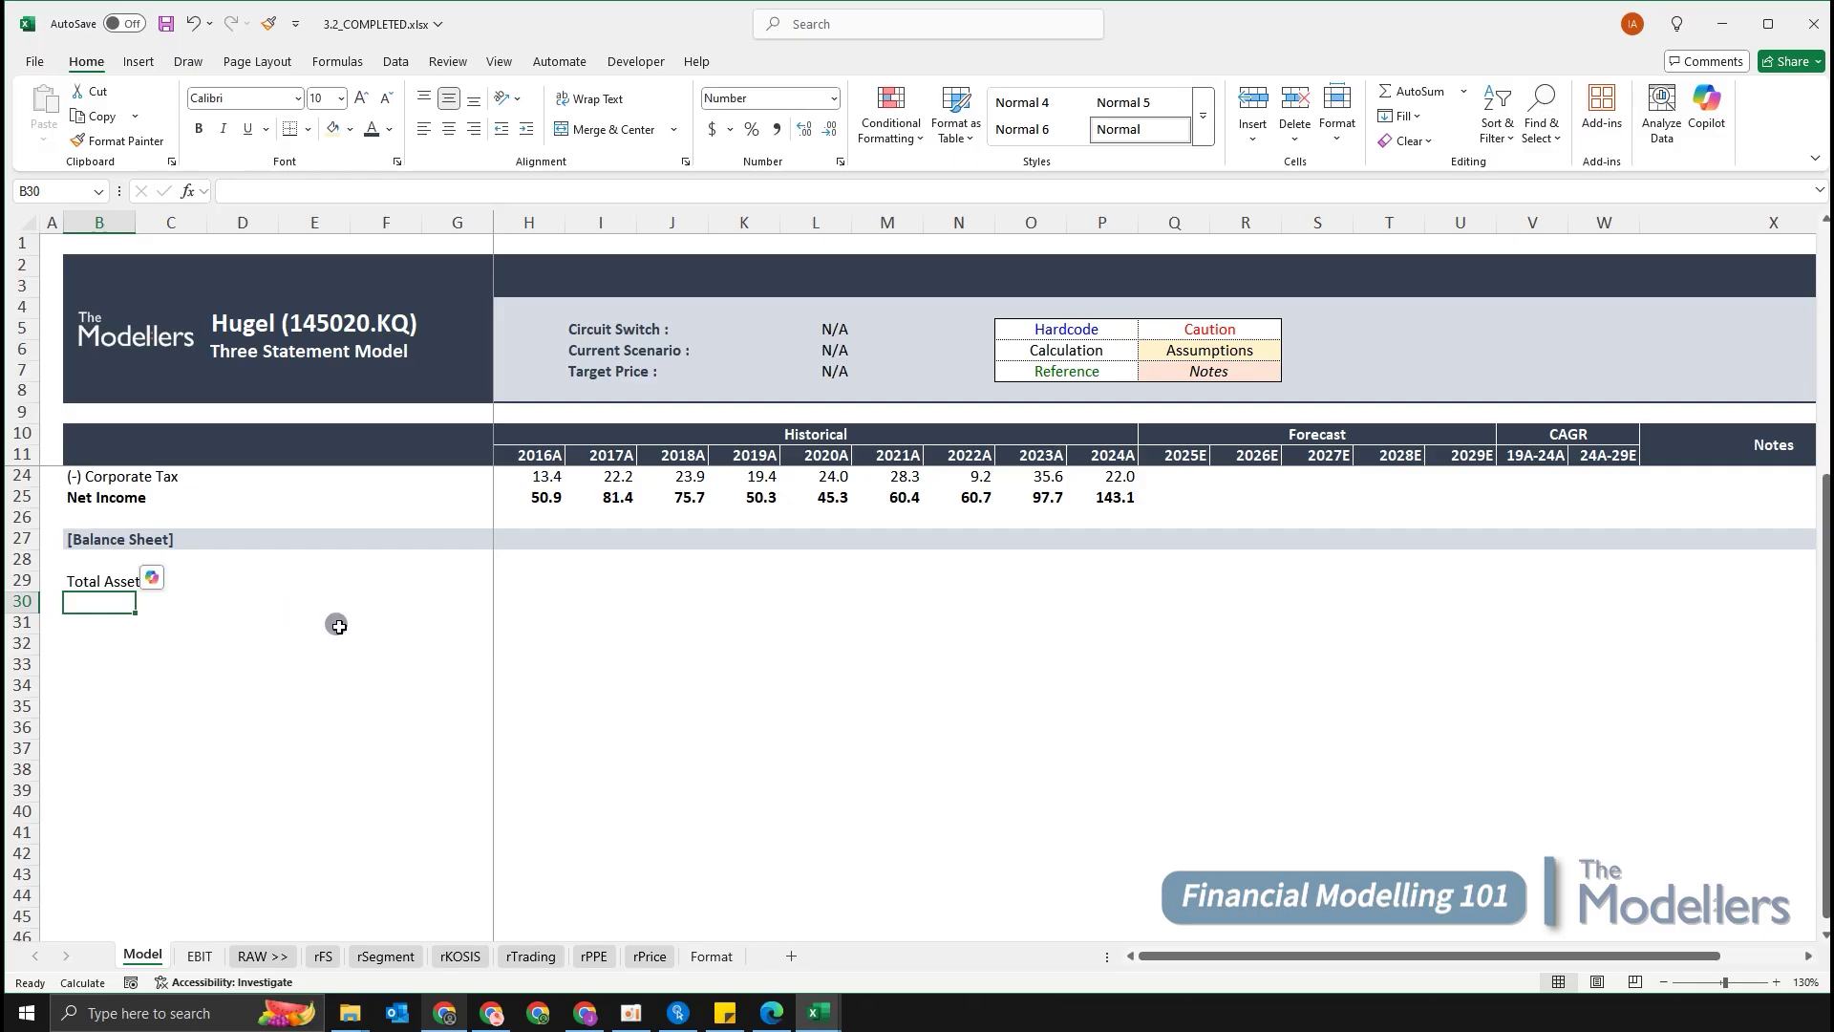
type("To")
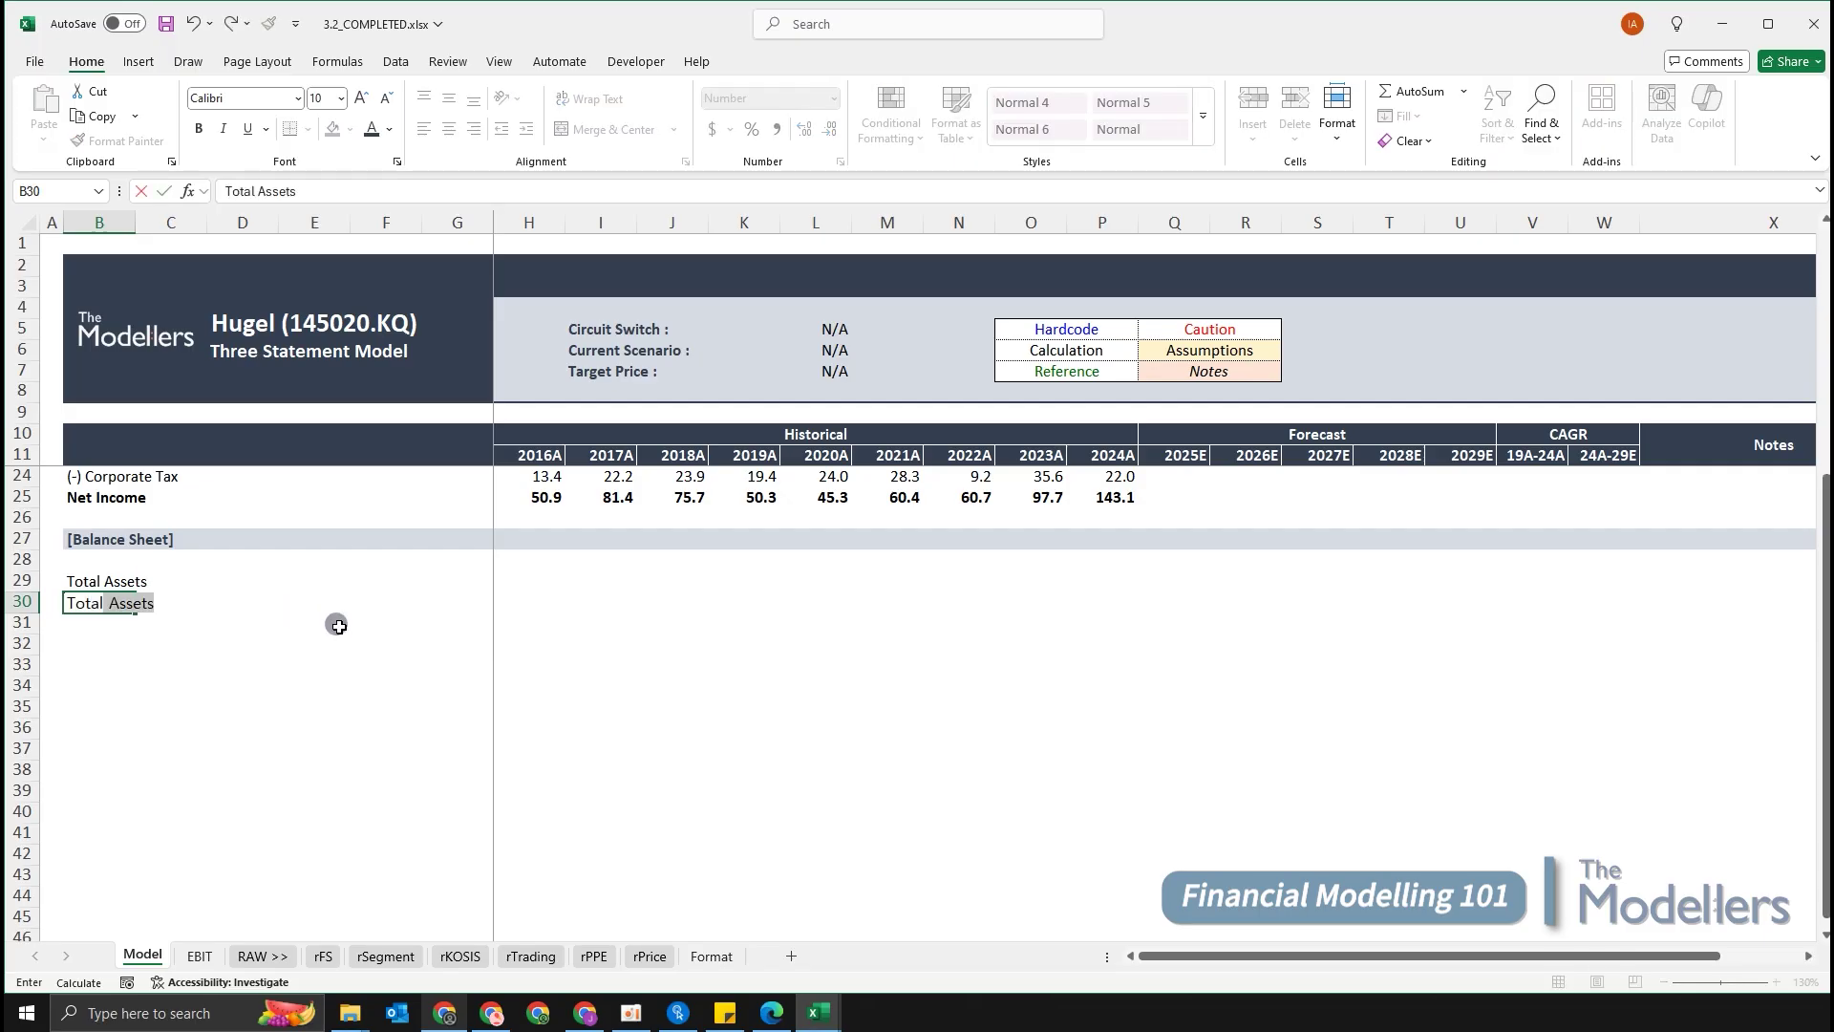
key("Escape")
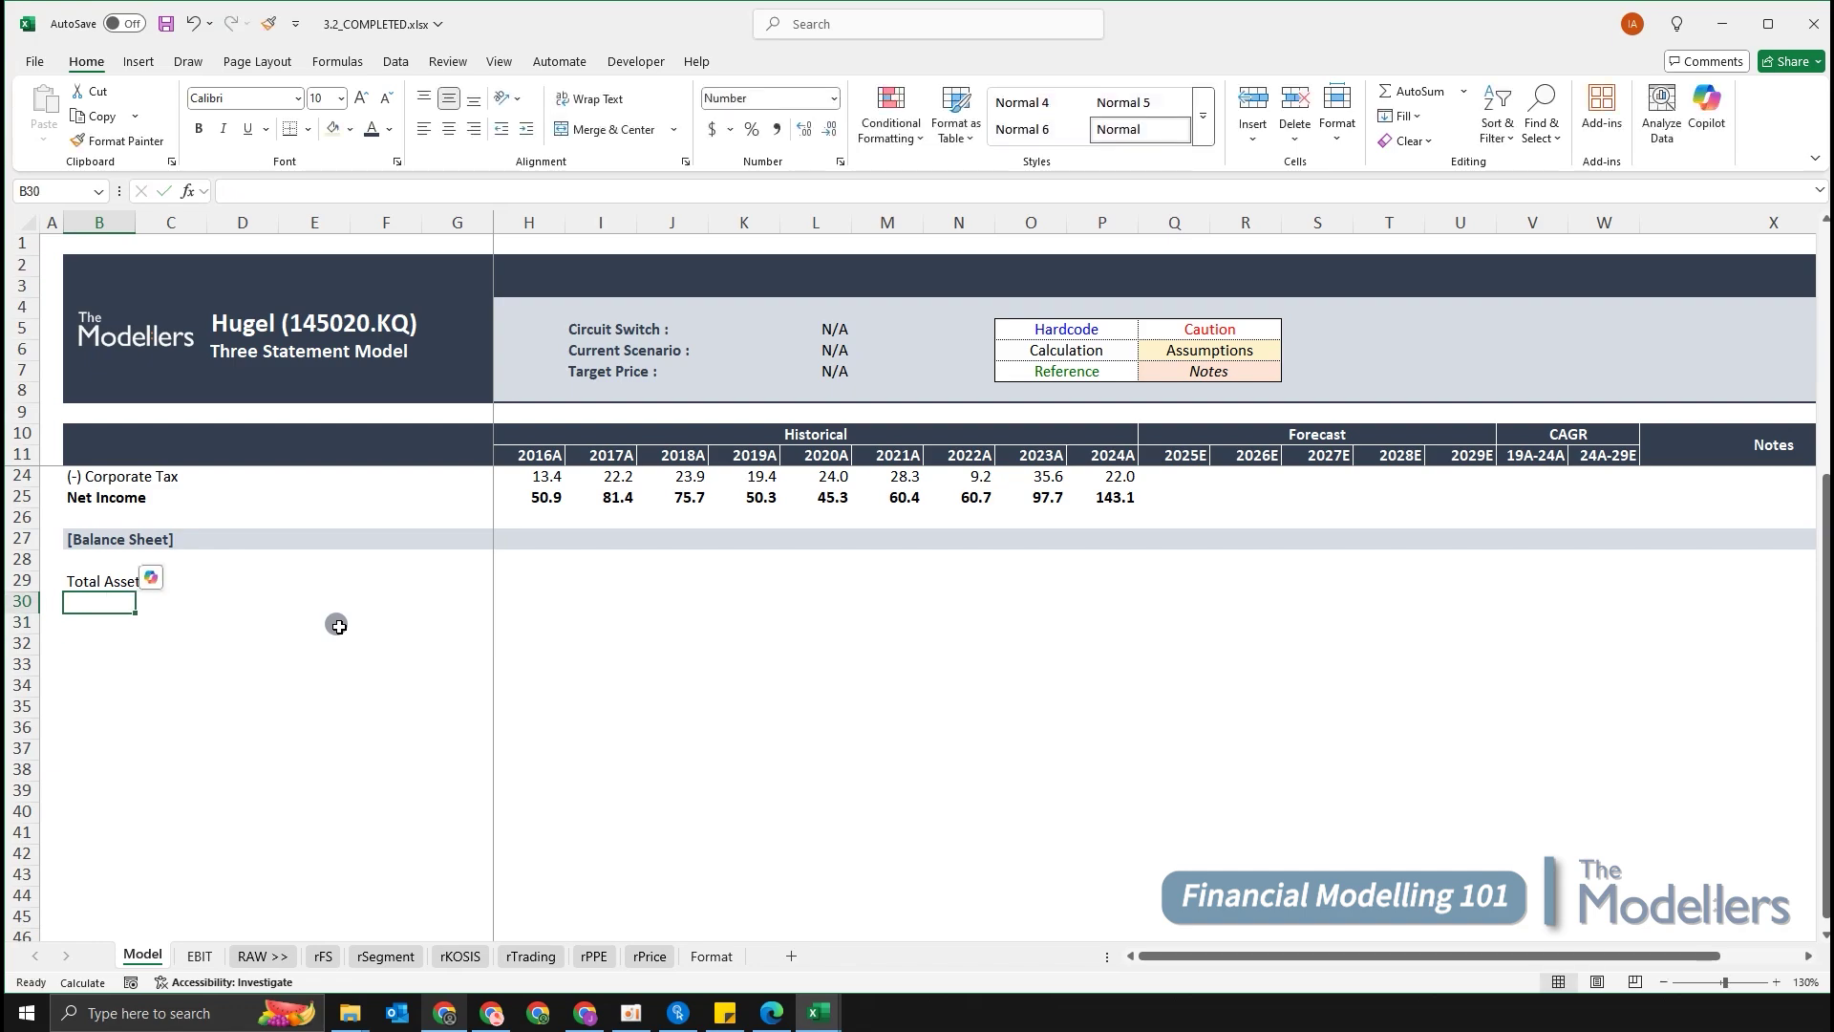
type("Current Asset")
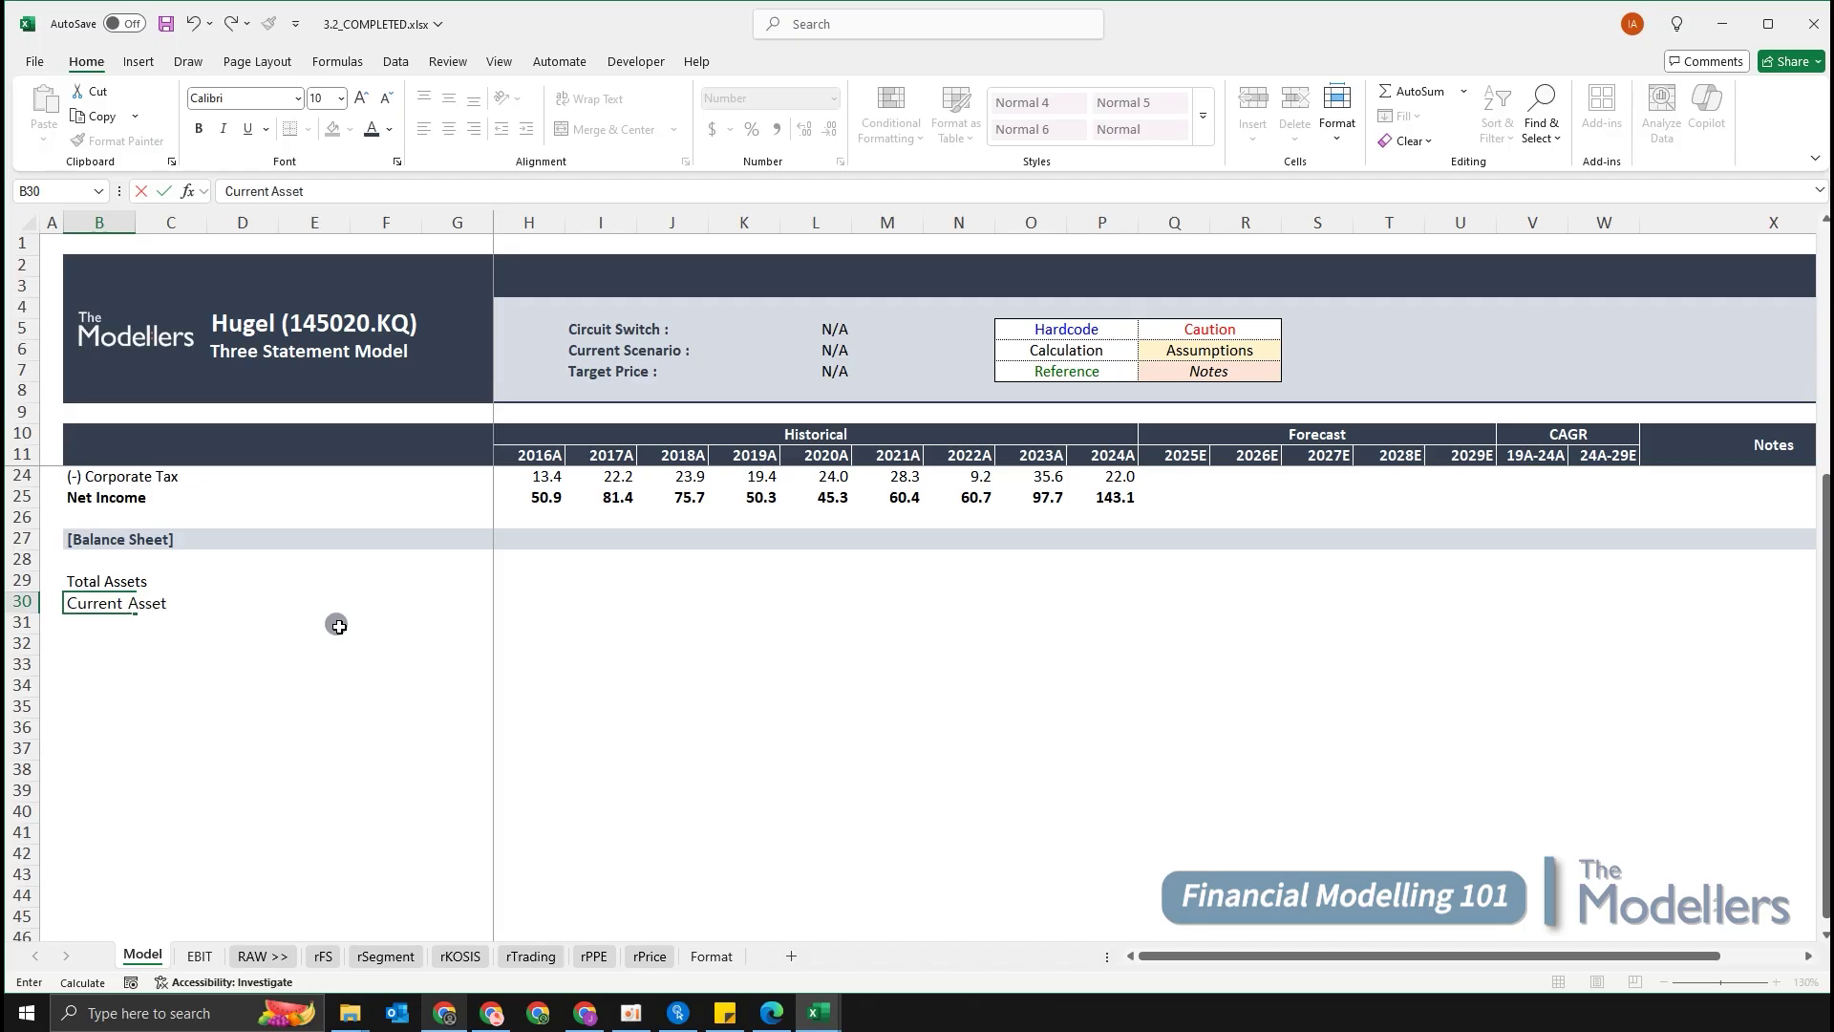
key("Return")
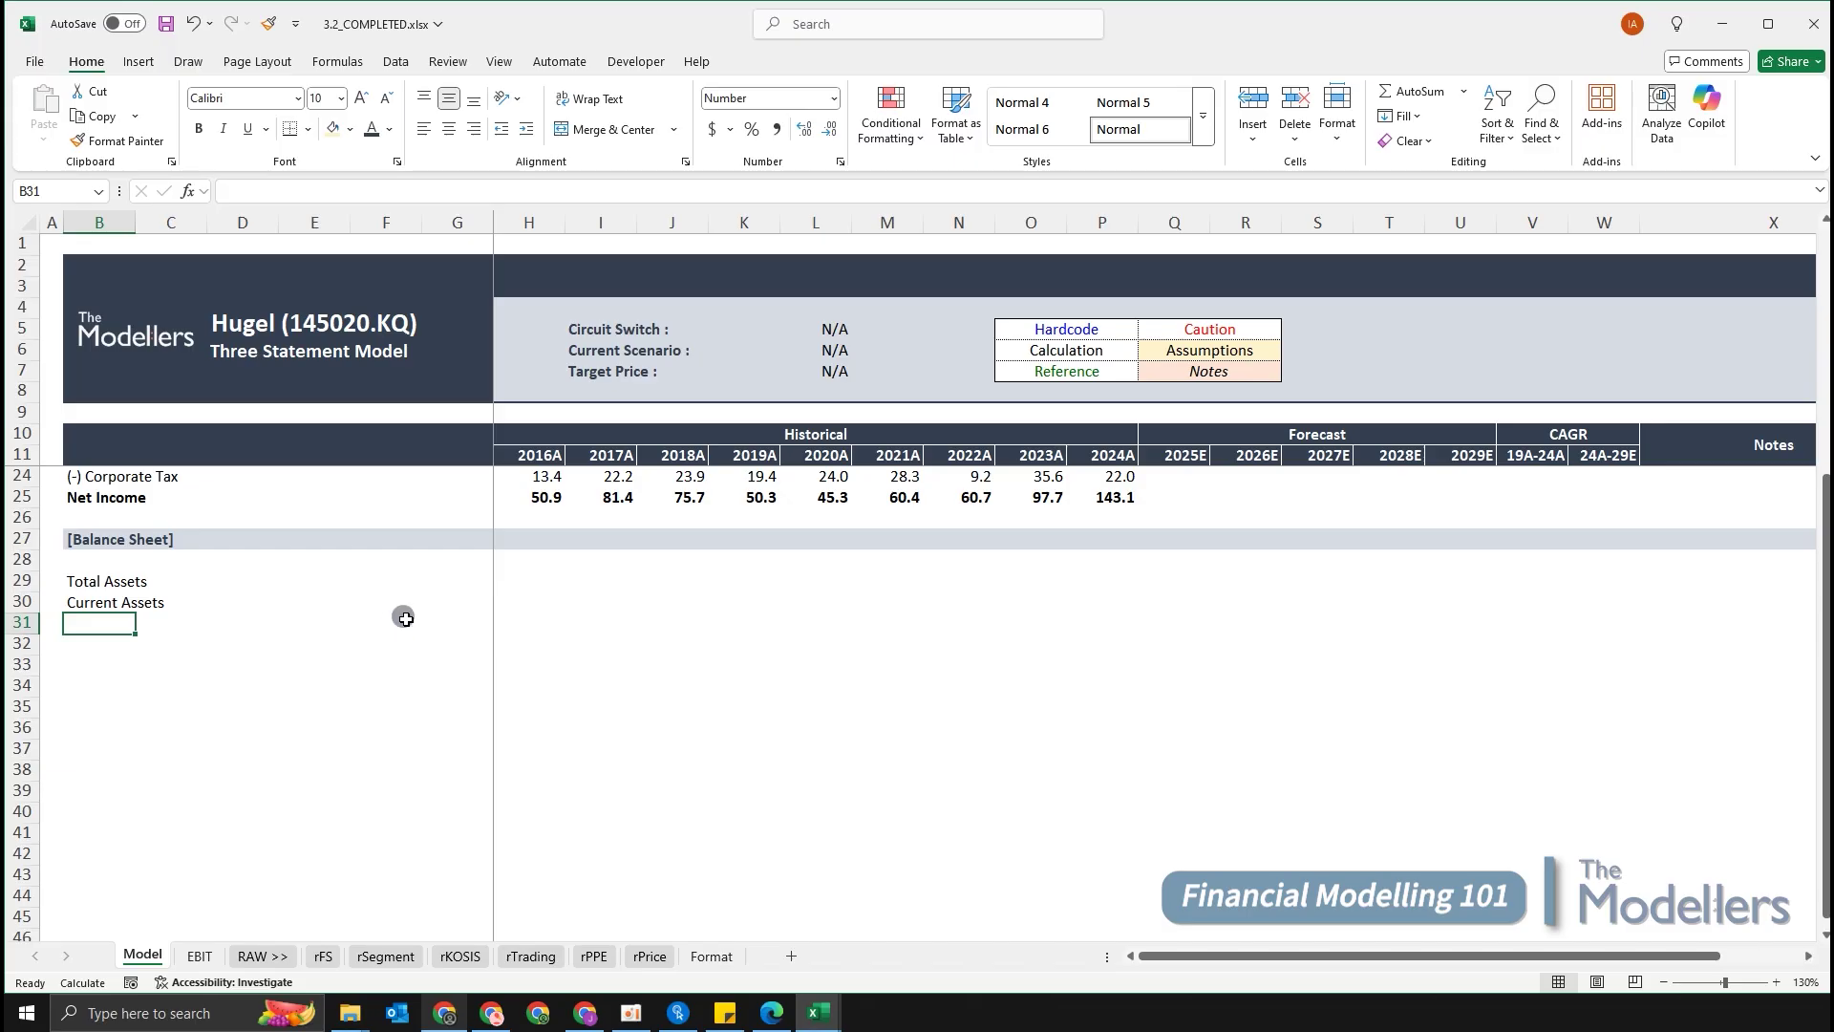
type("Non-")
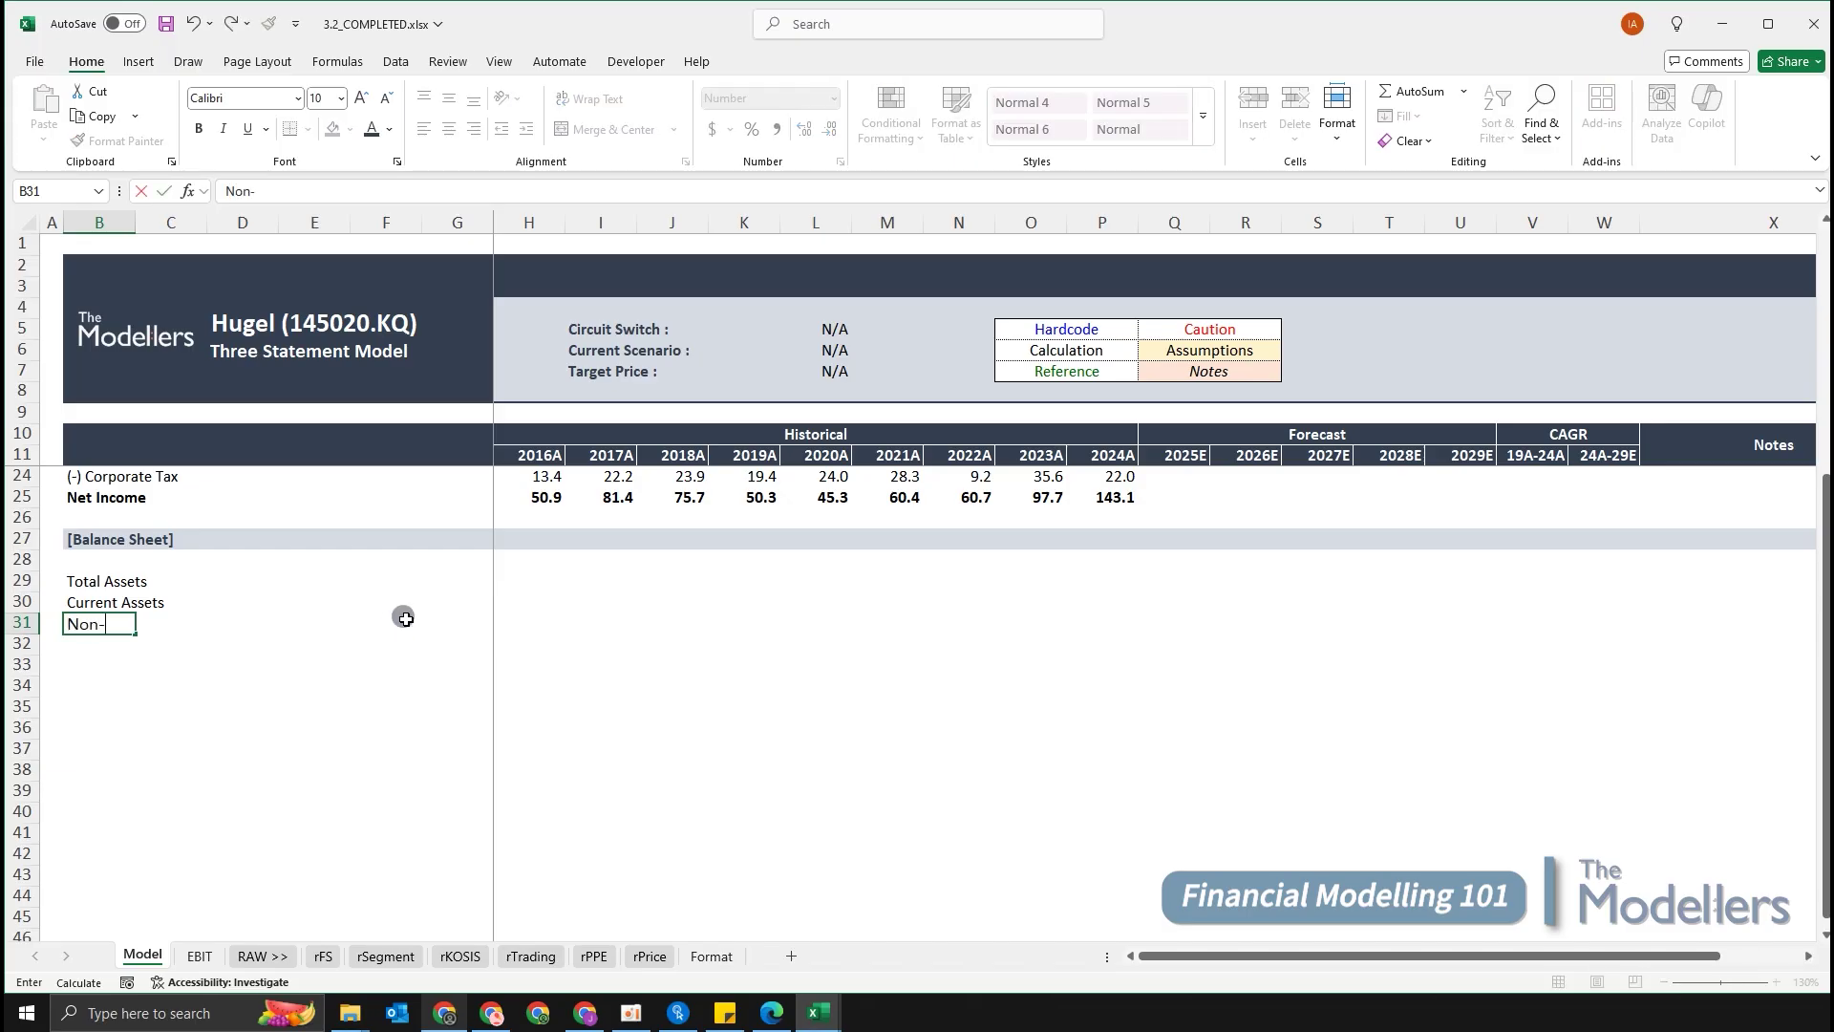
type("Current Assets")
key("Return")
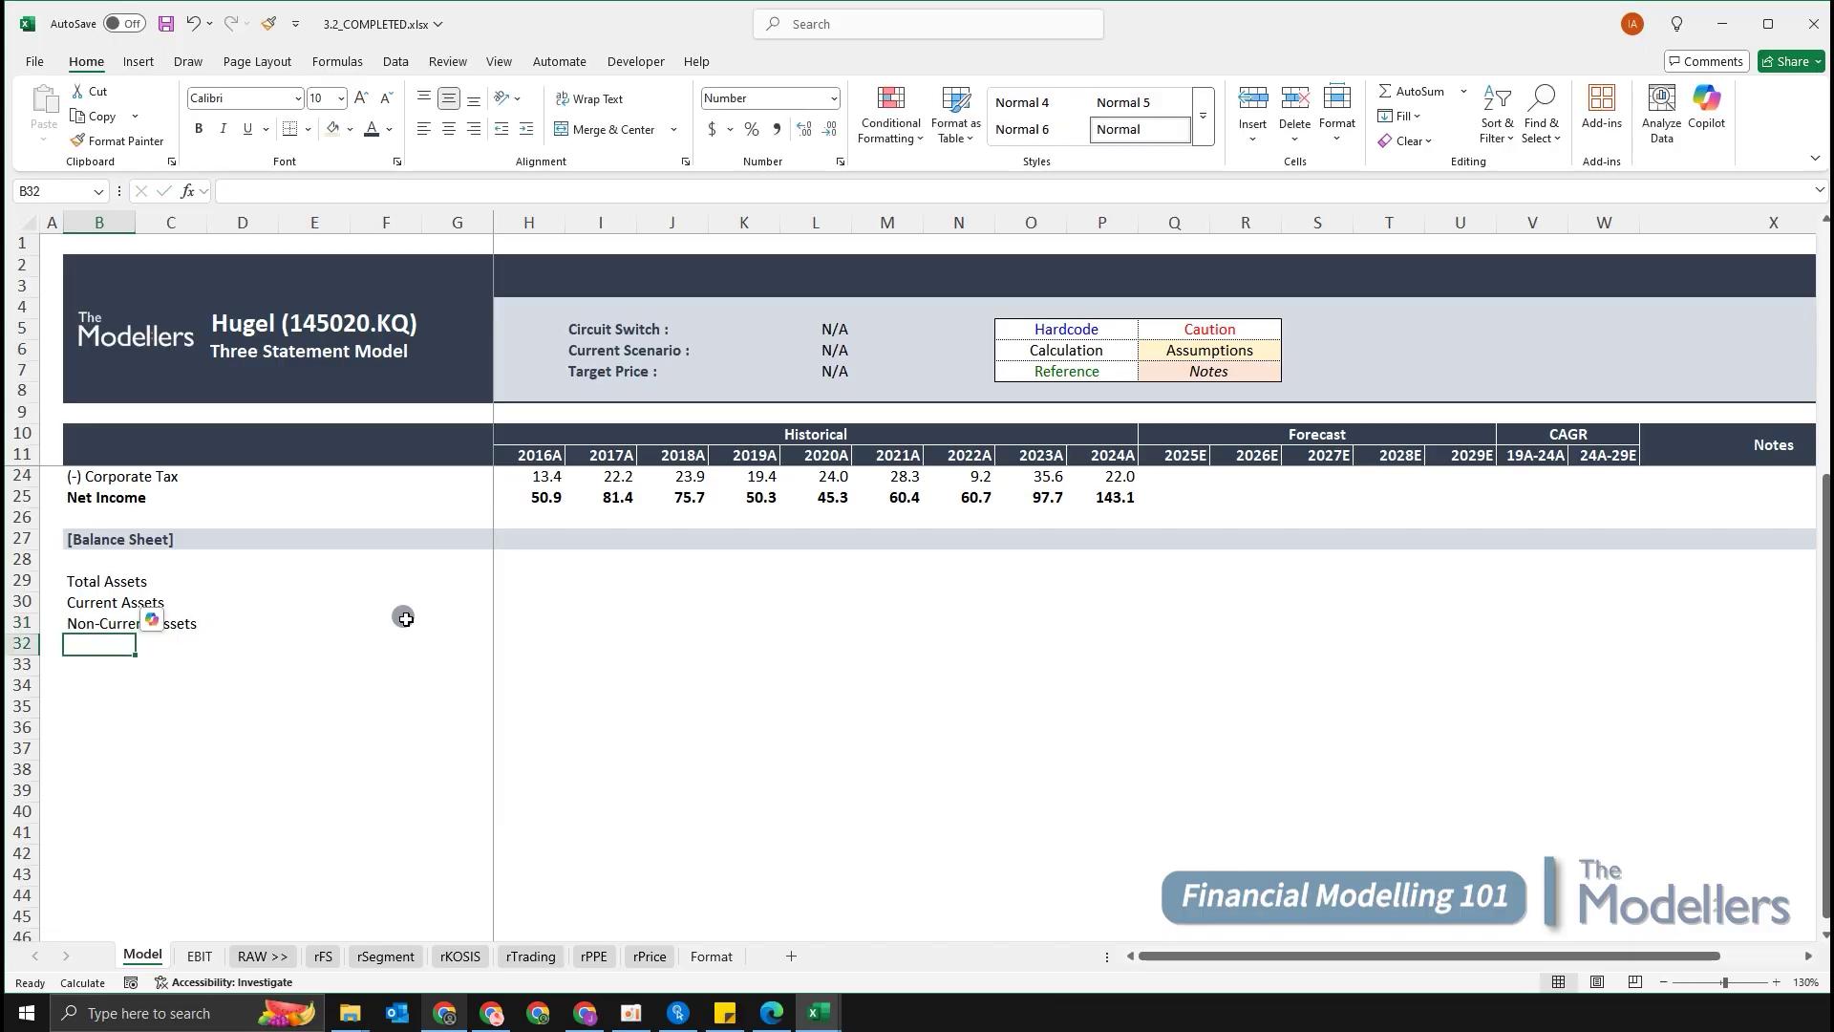
Leave row 32 blank and enter the label Total Liabilities in B33.
key("Return")
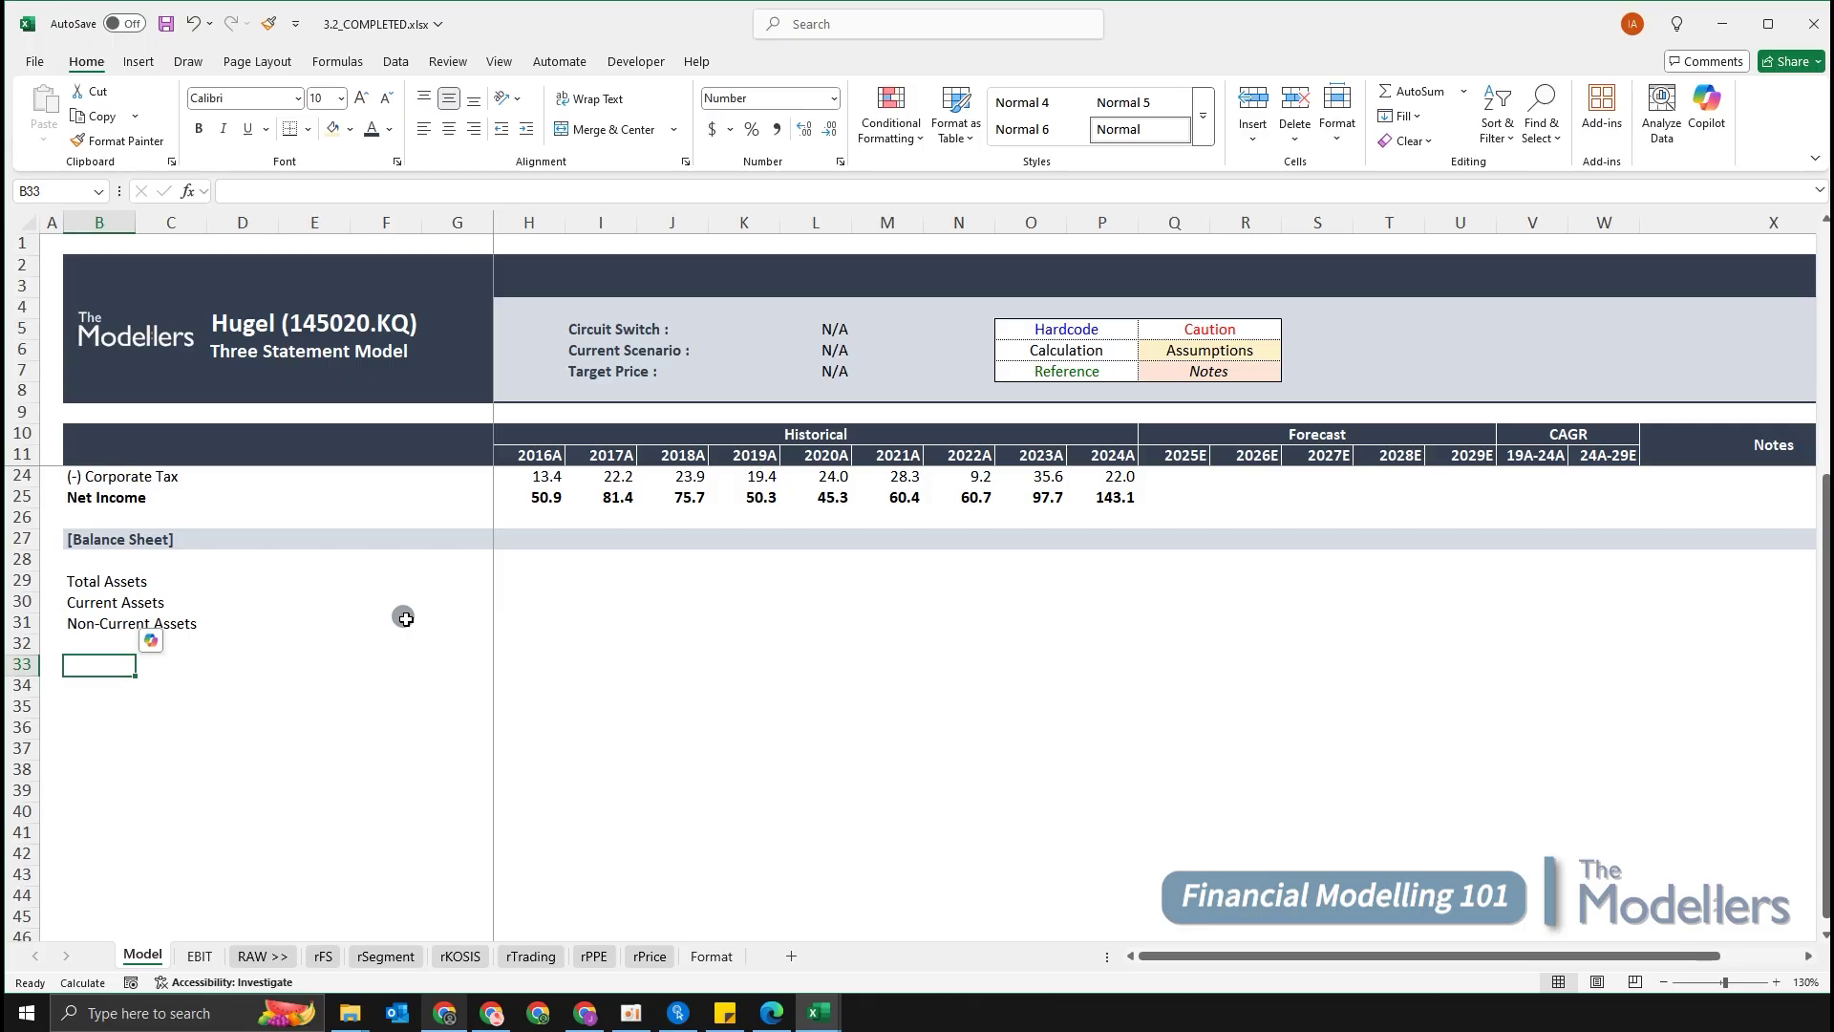
type("Tot")
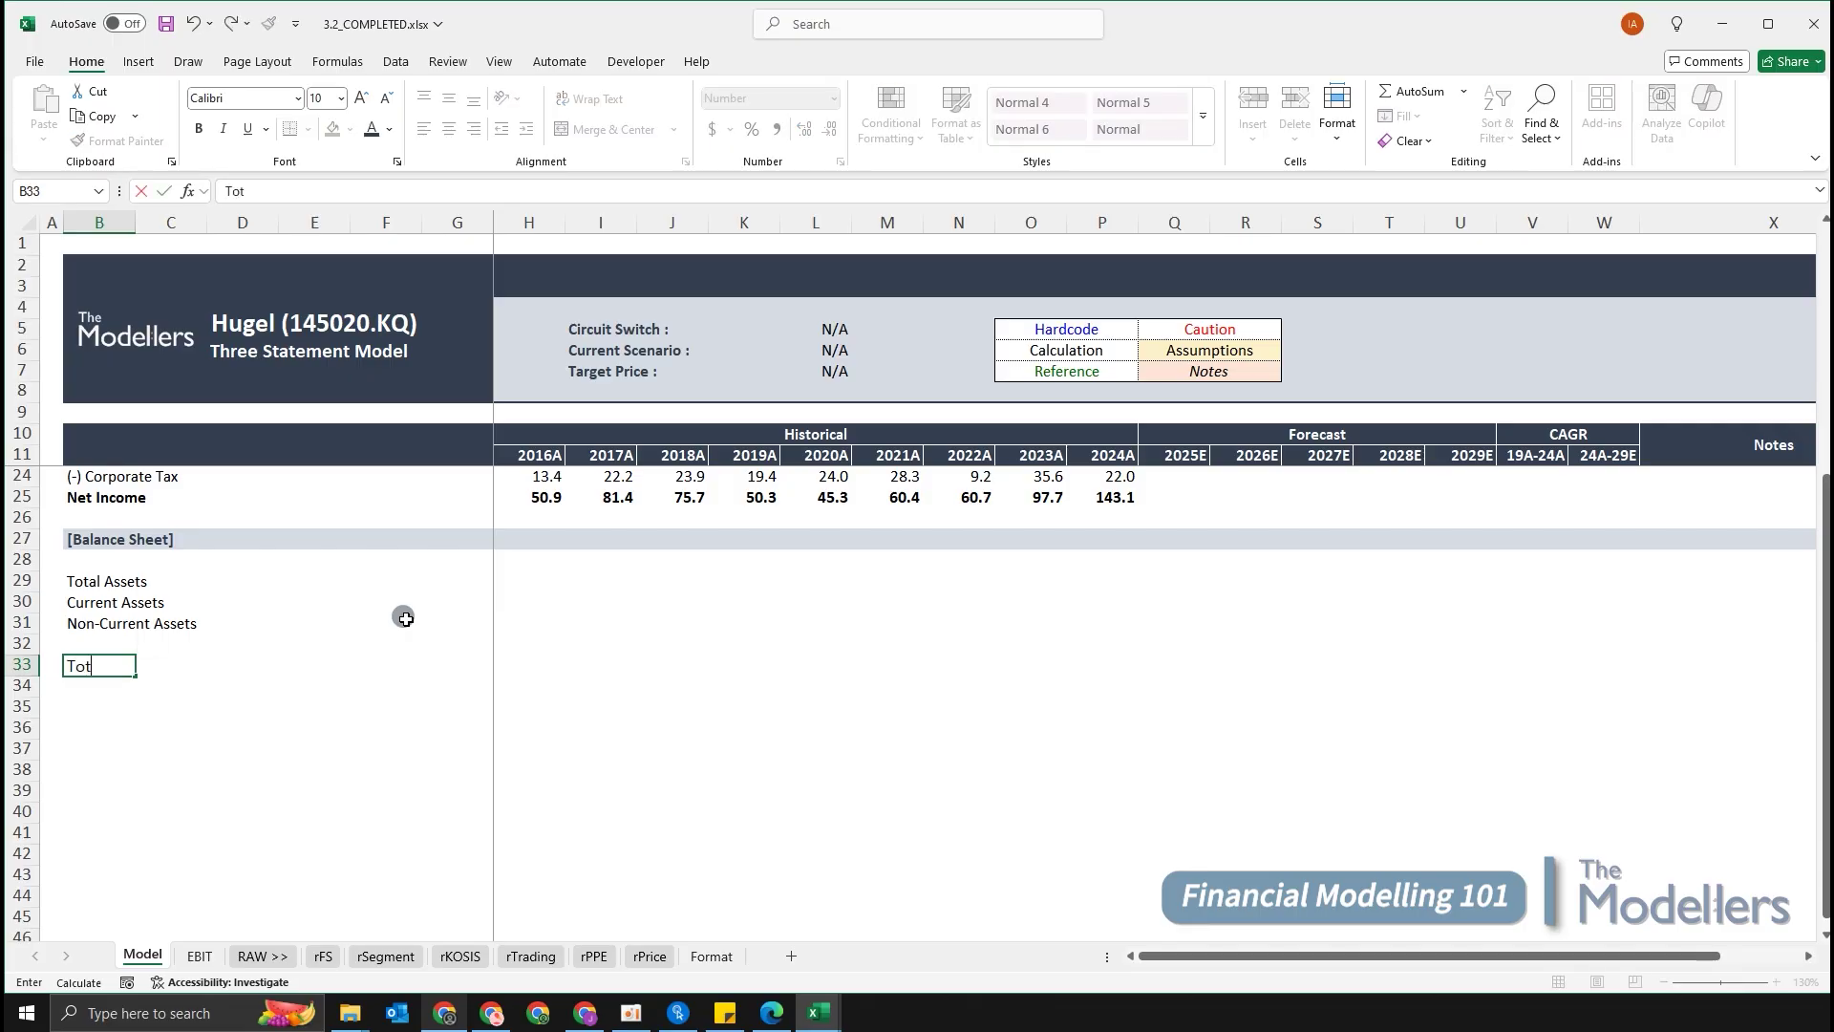
type("al Liabilities")
key("Return")
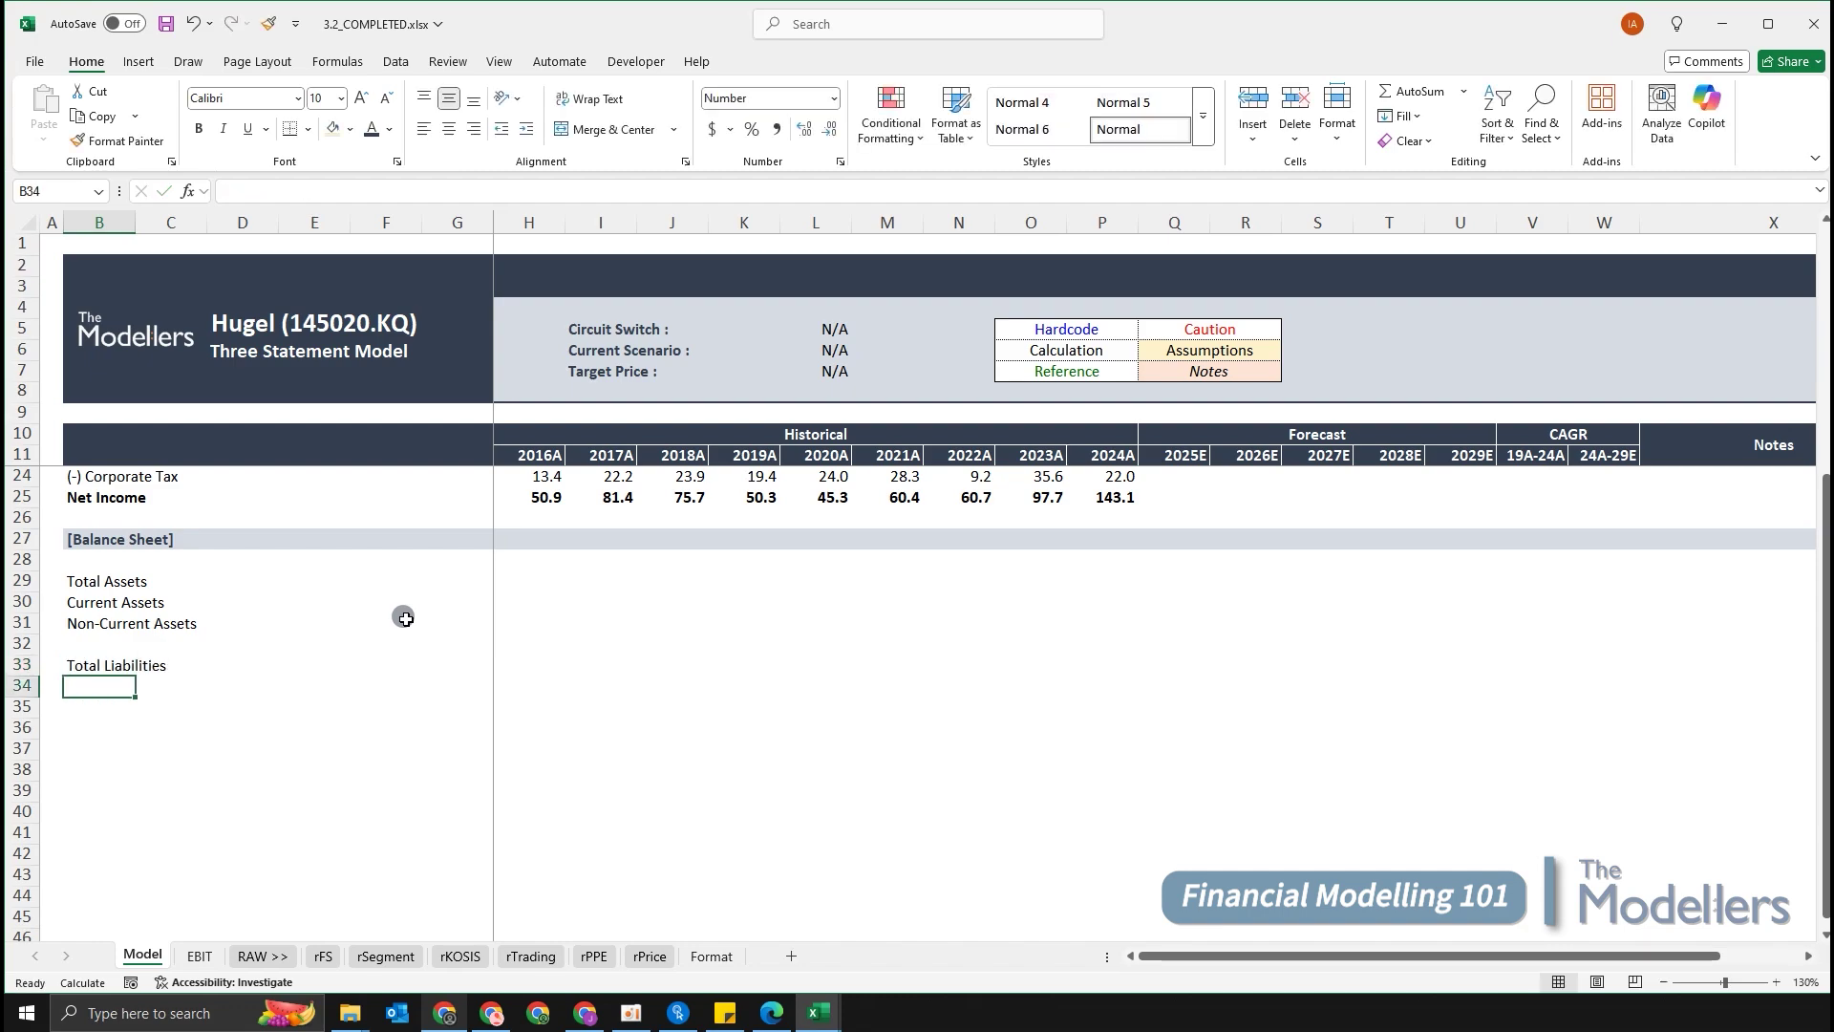
Enter the labels Current Liabilities in B34 and Non-Current Liabilities in B35 beneath Total Liabilities.
type("Current Liabiliti")
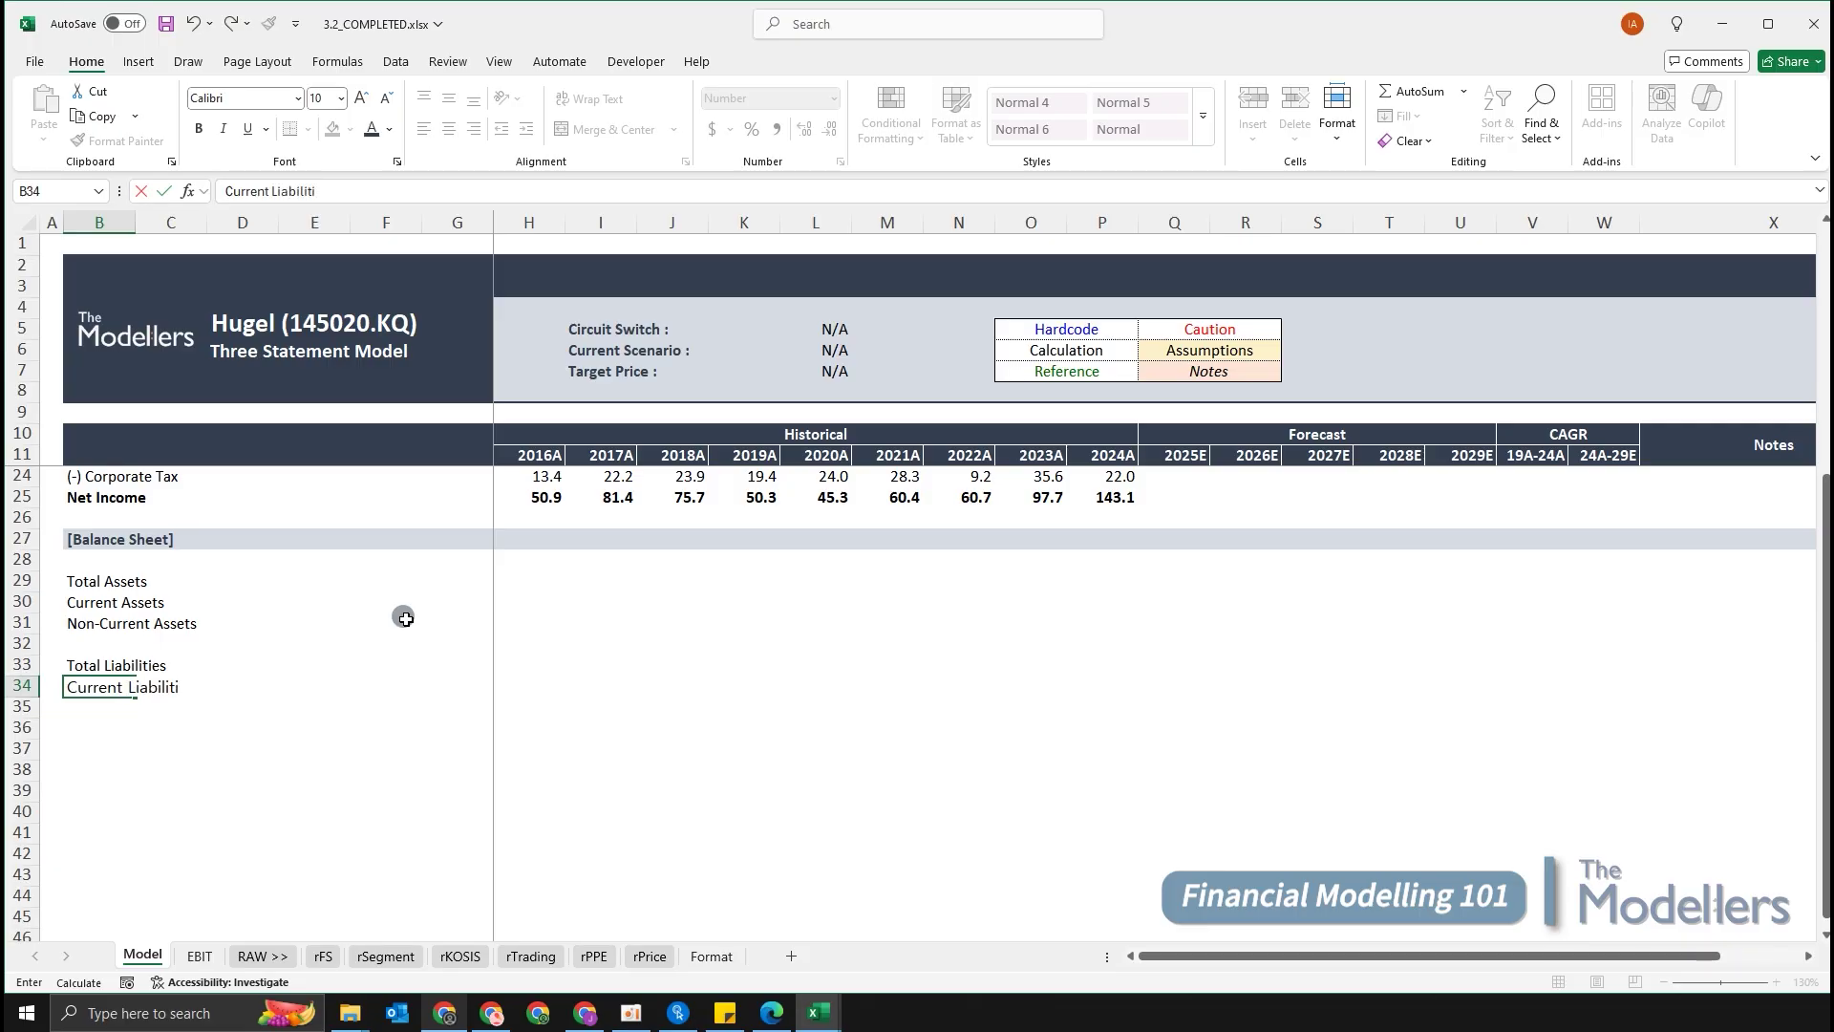
type("es")
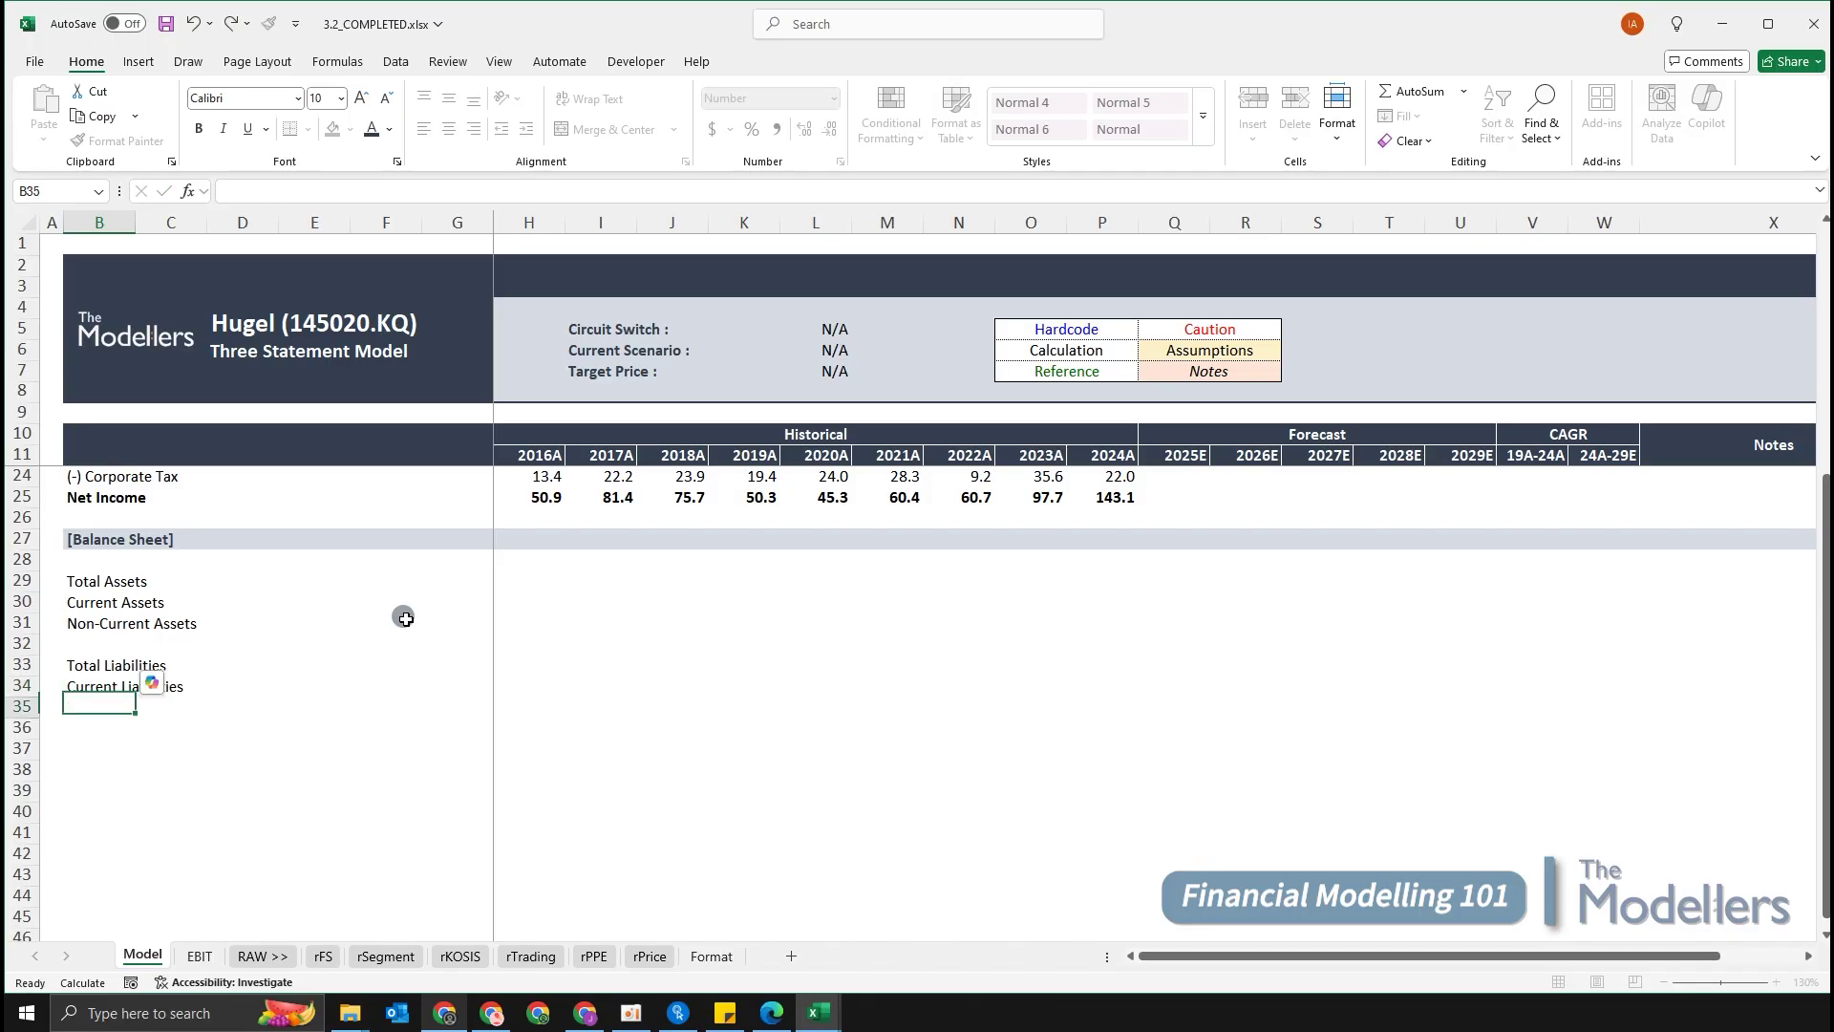
key("Return")
type("Non-Curr")
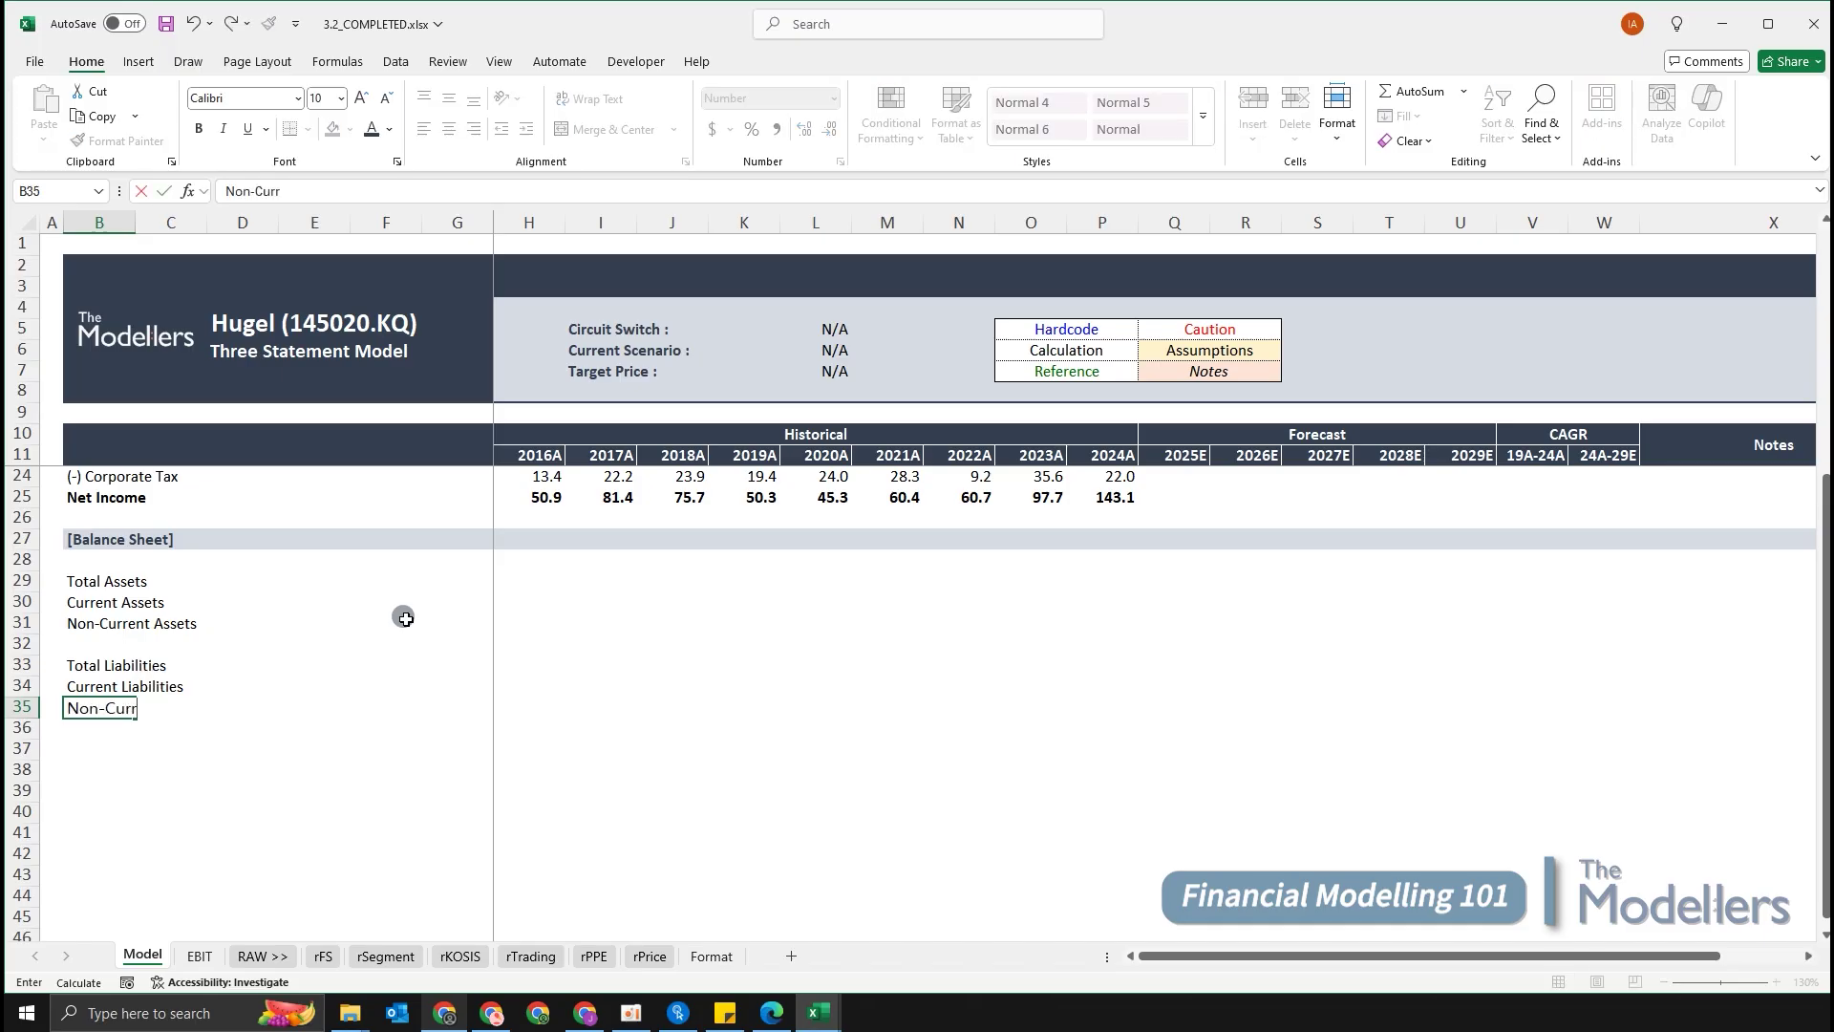
type("ent Liabilities")
key("Return")
Leave row 36 blank and enter the label Total Equity in B37.
key("Return")
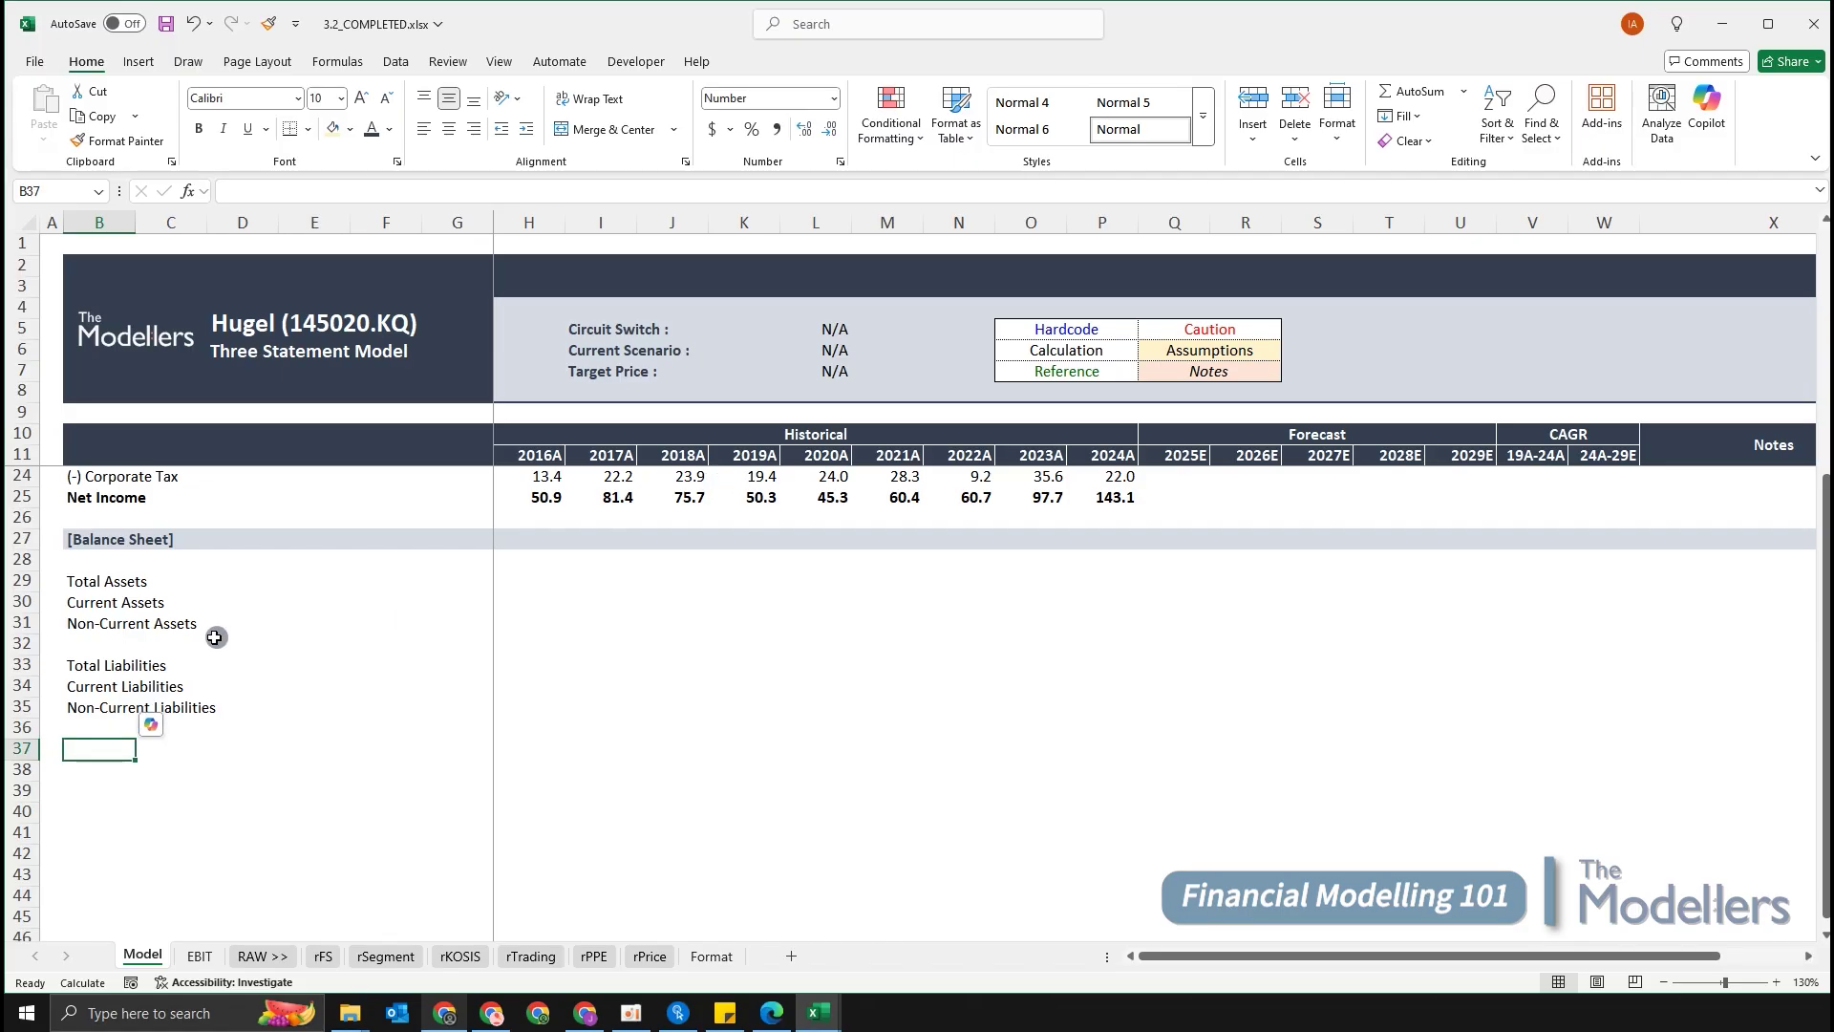
type("Total Equity")
key("Return")
key("Return")
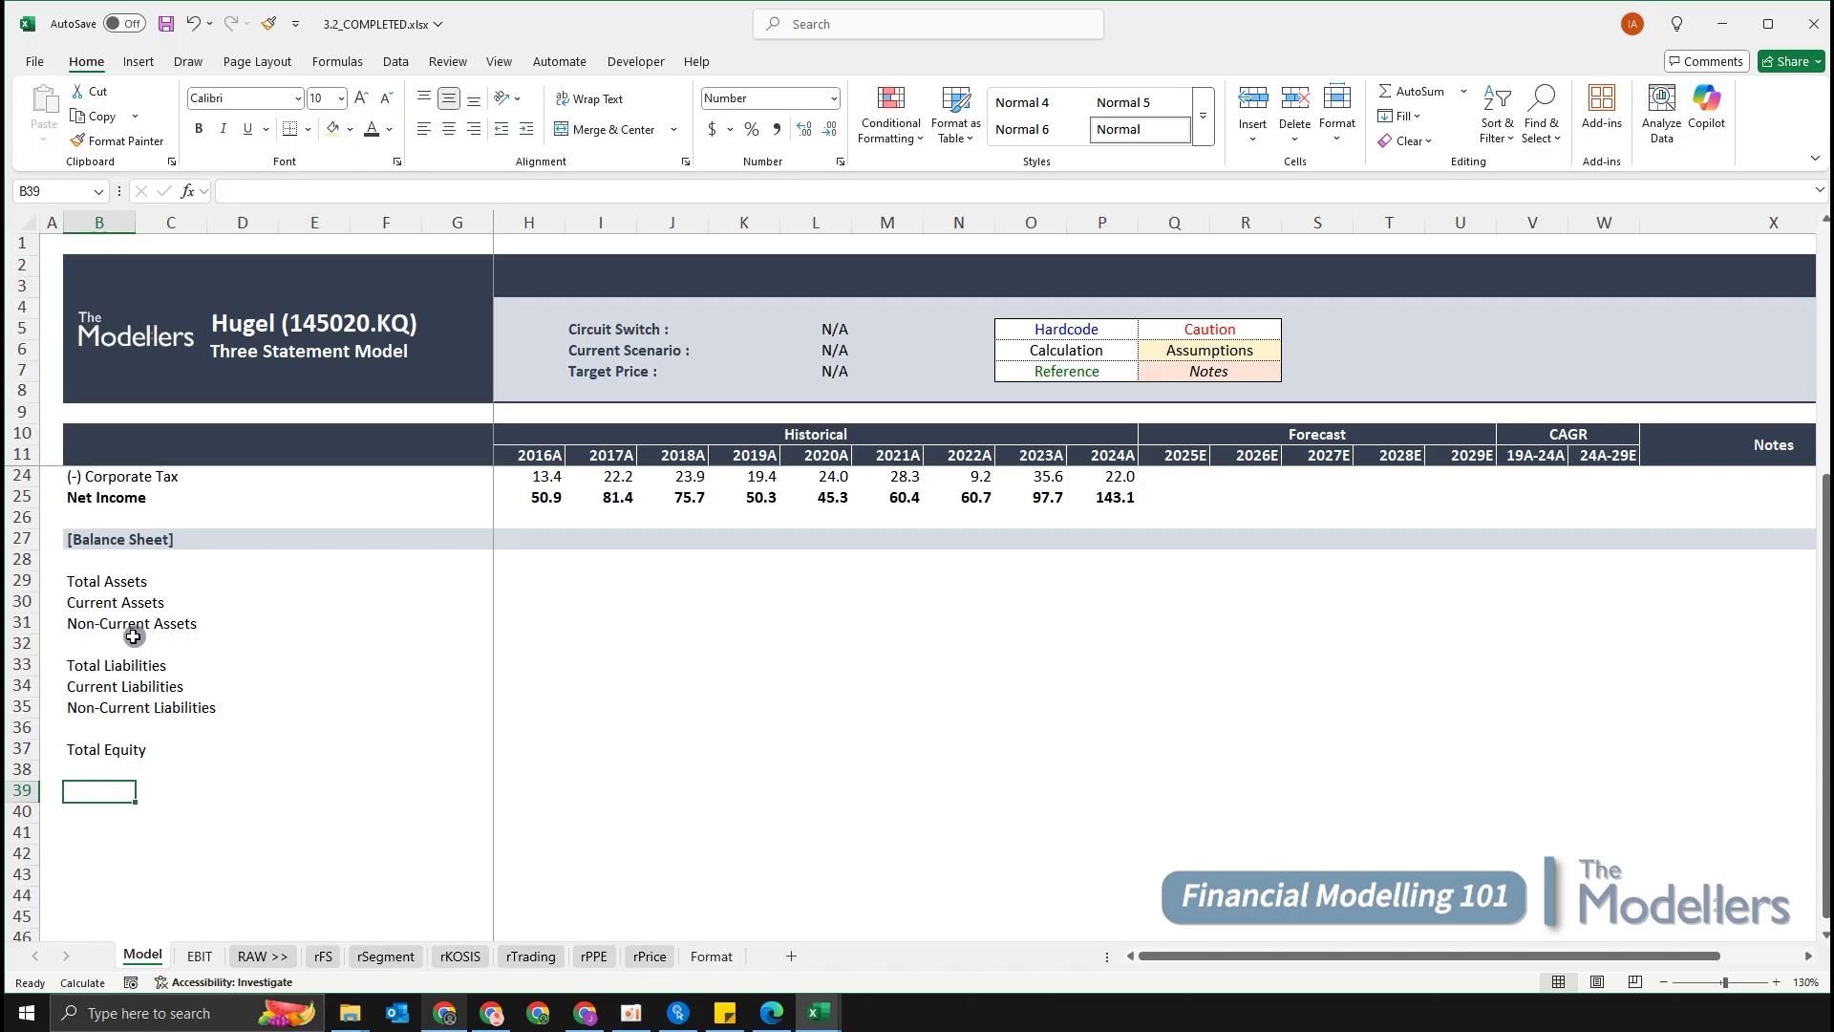
Indent the Current Assets and Non-Current Assets labels in B30:B31 by one level.
left_click(97, 600)
left_click_drag(97, 600, 100, 623)
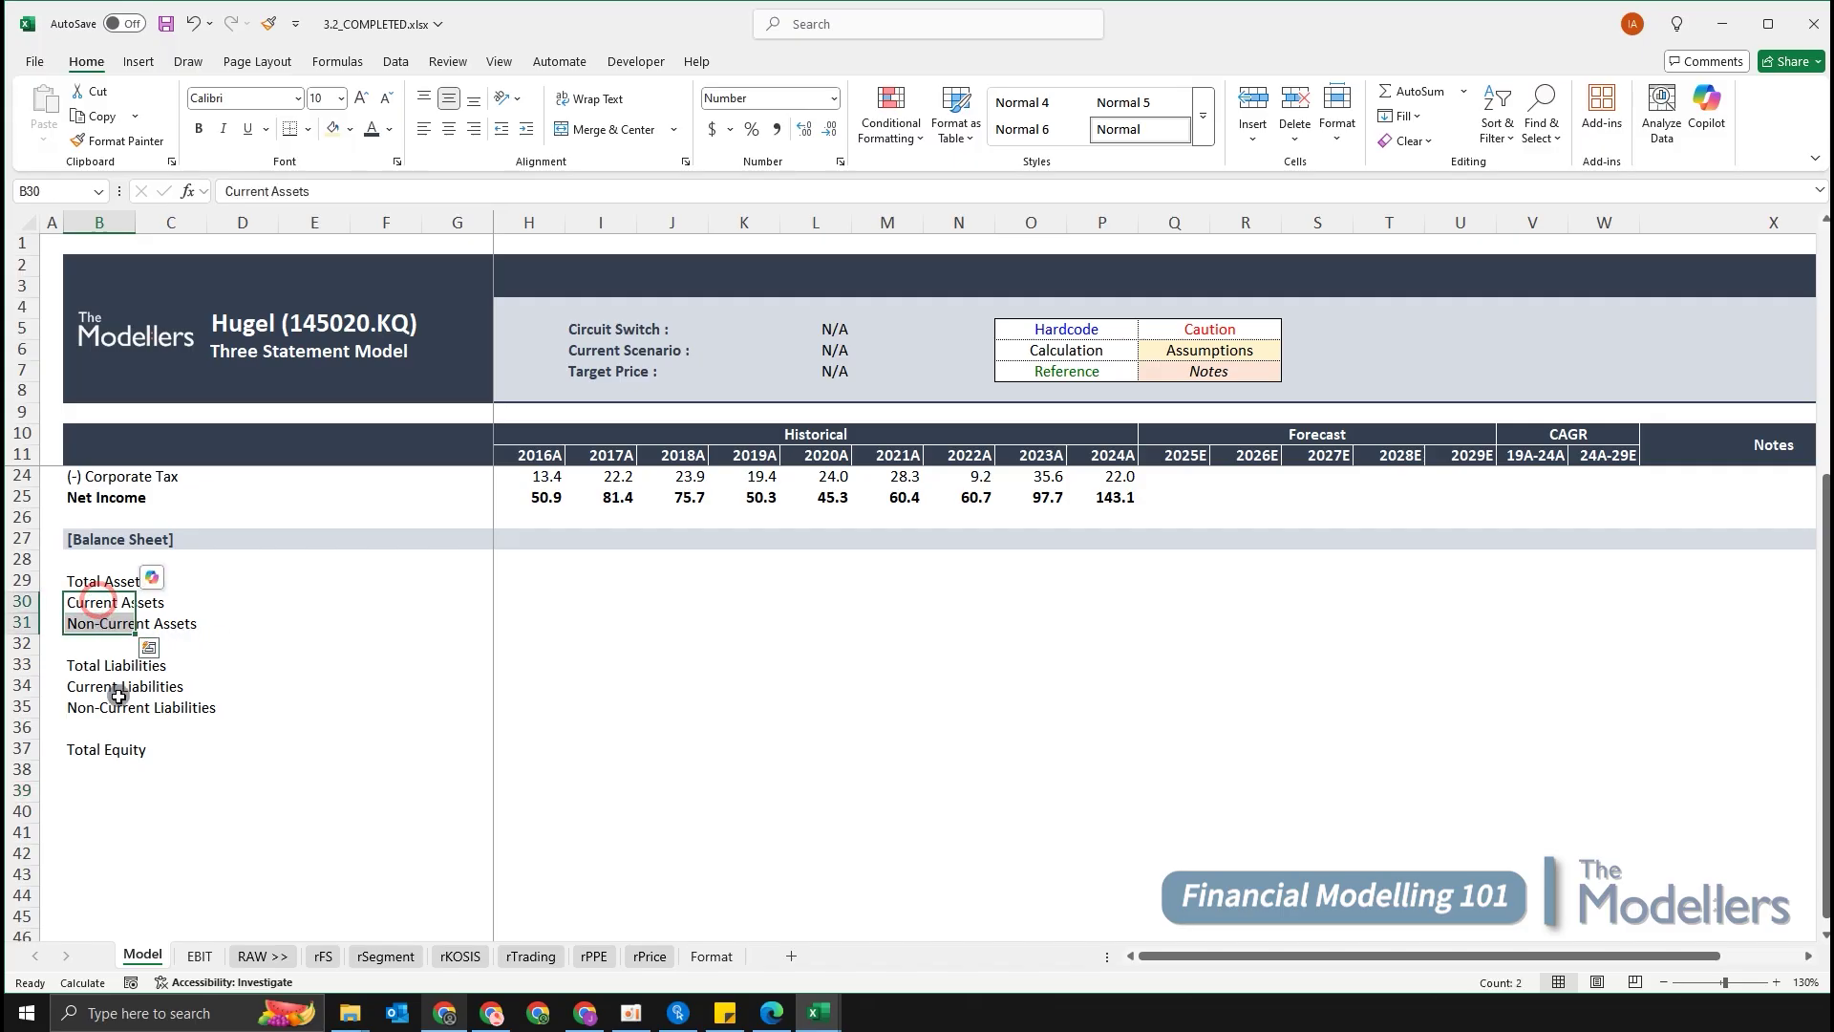
left_click_drag(107, 686, 117, 707)
left_click_drag(95, 601, 100, 623)
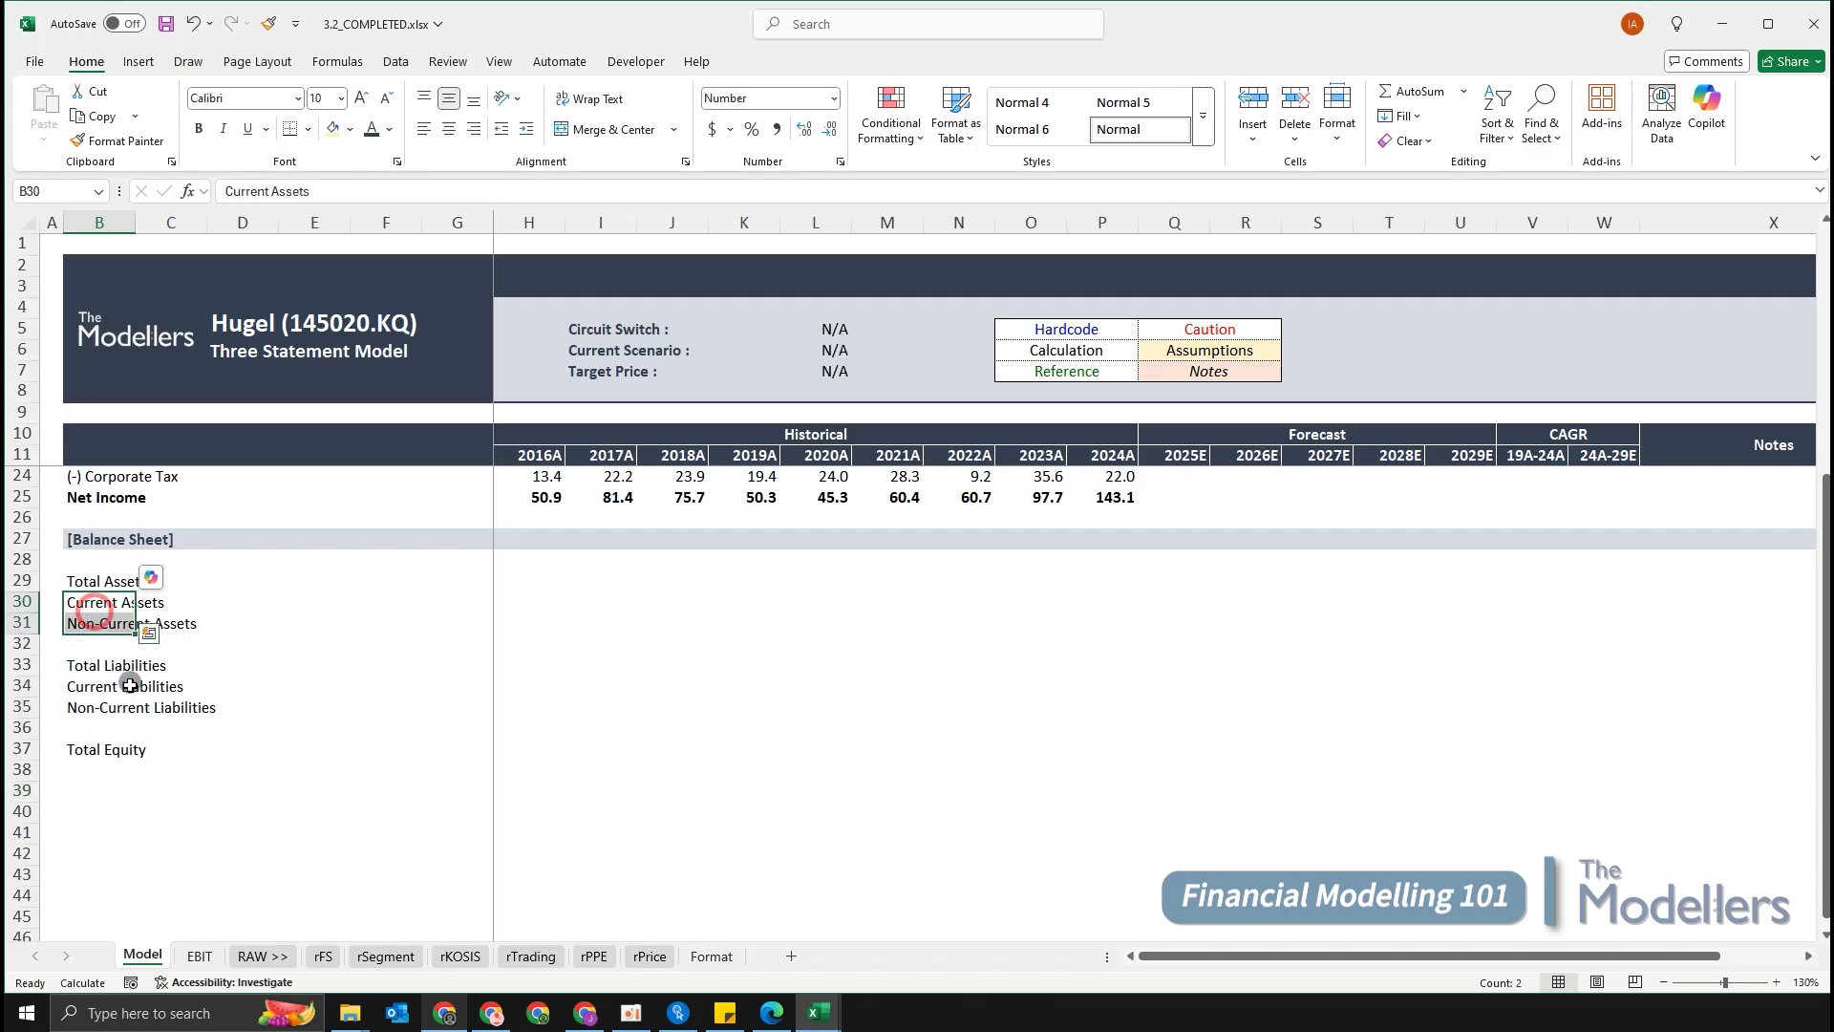
left_click_drag(115, 686, 122, 705)
left_click_drag(95, 602, 100, 623)
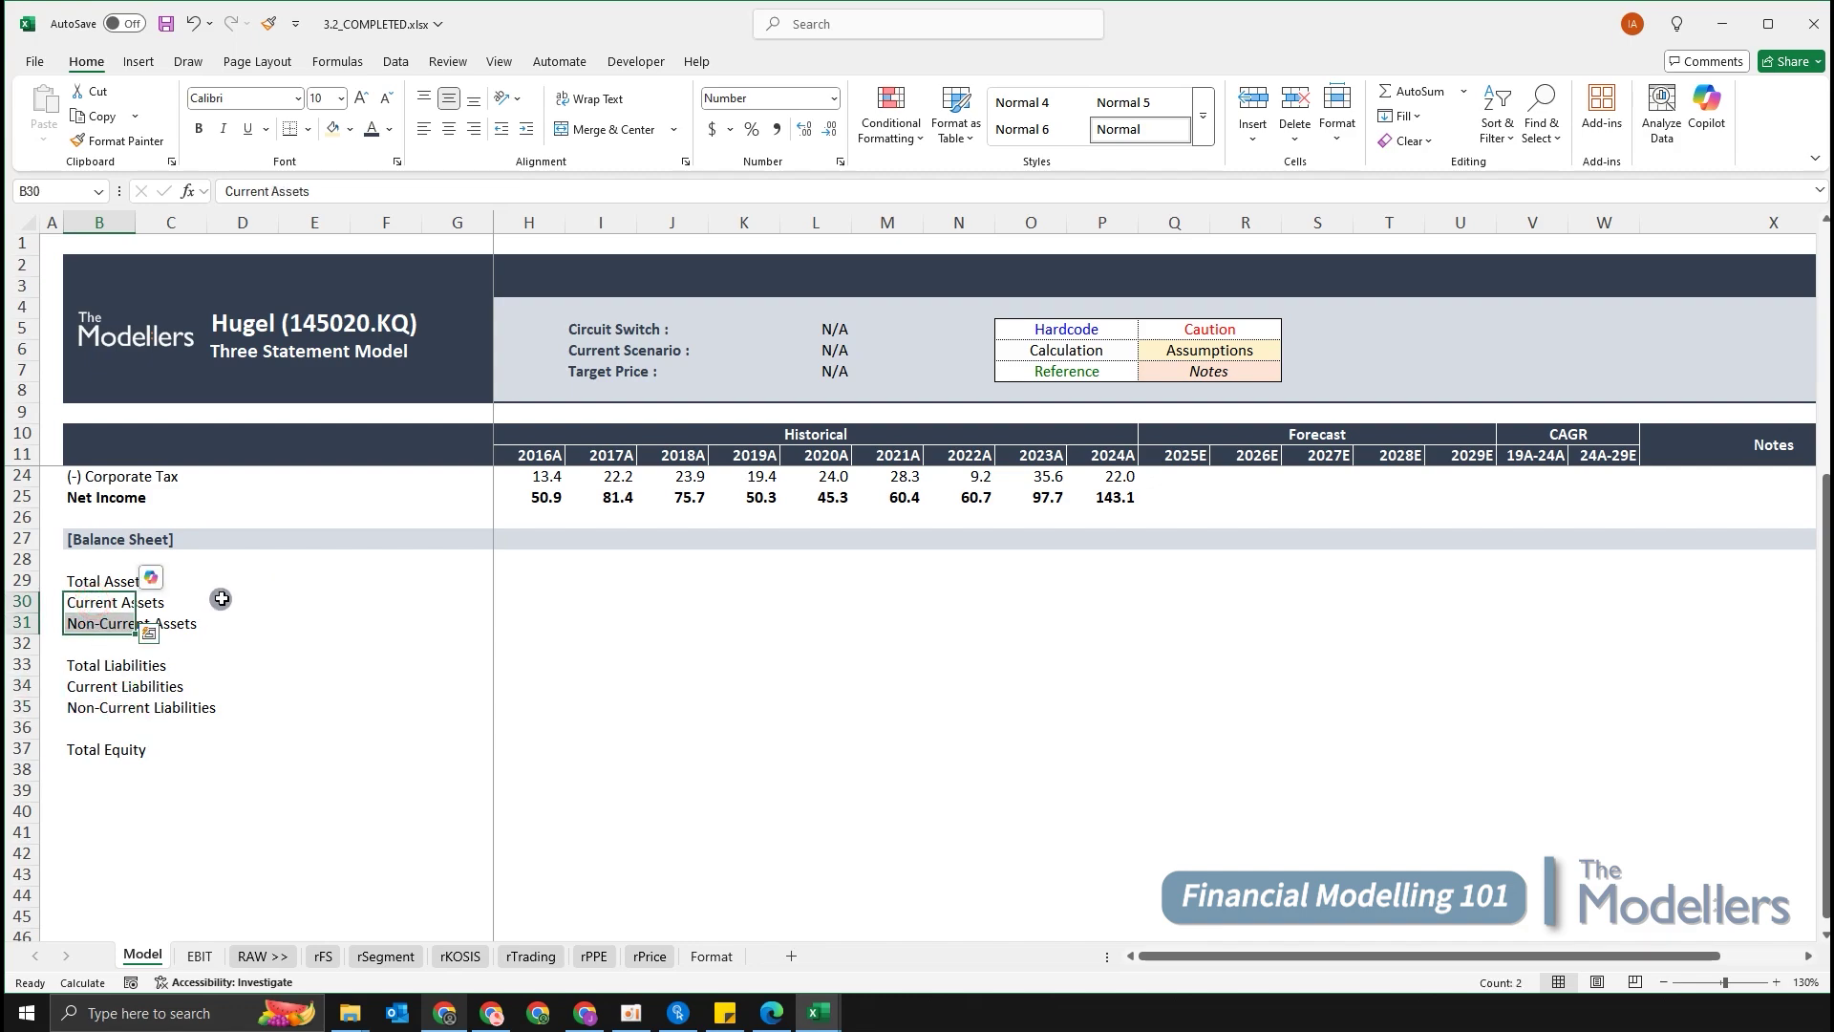
key("alt")
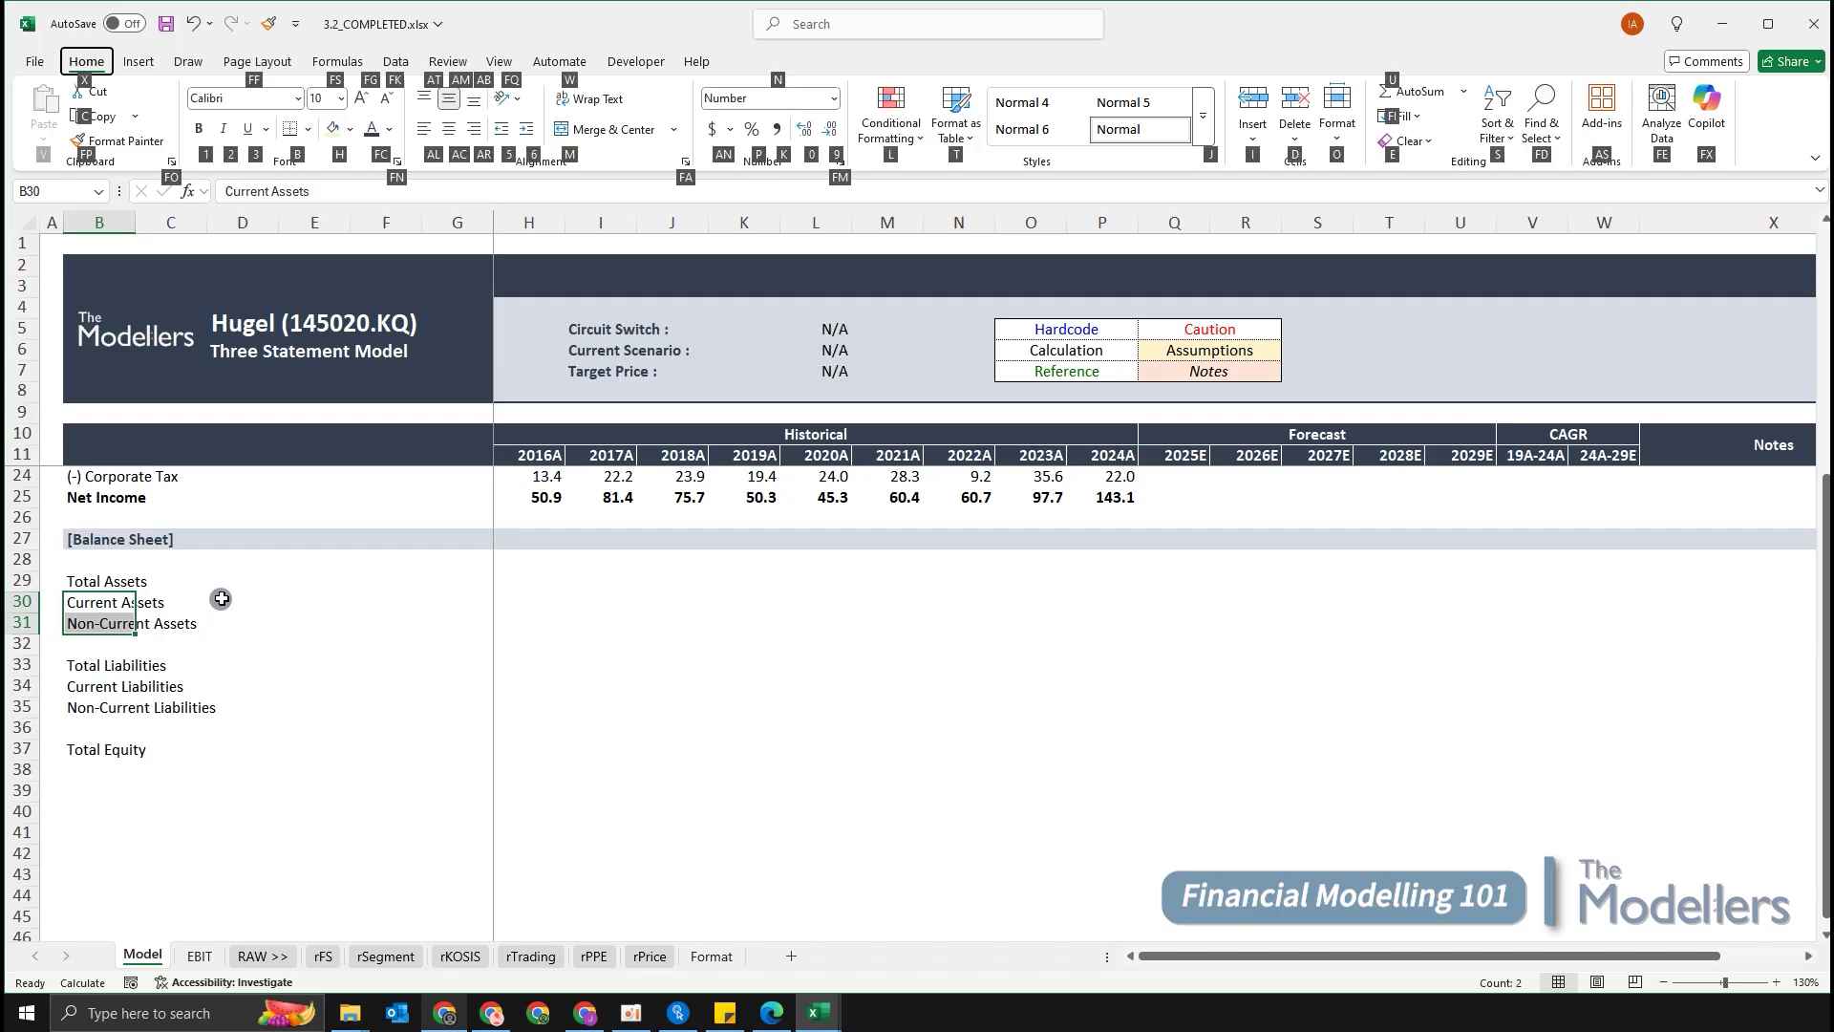
key("h")
key("6")
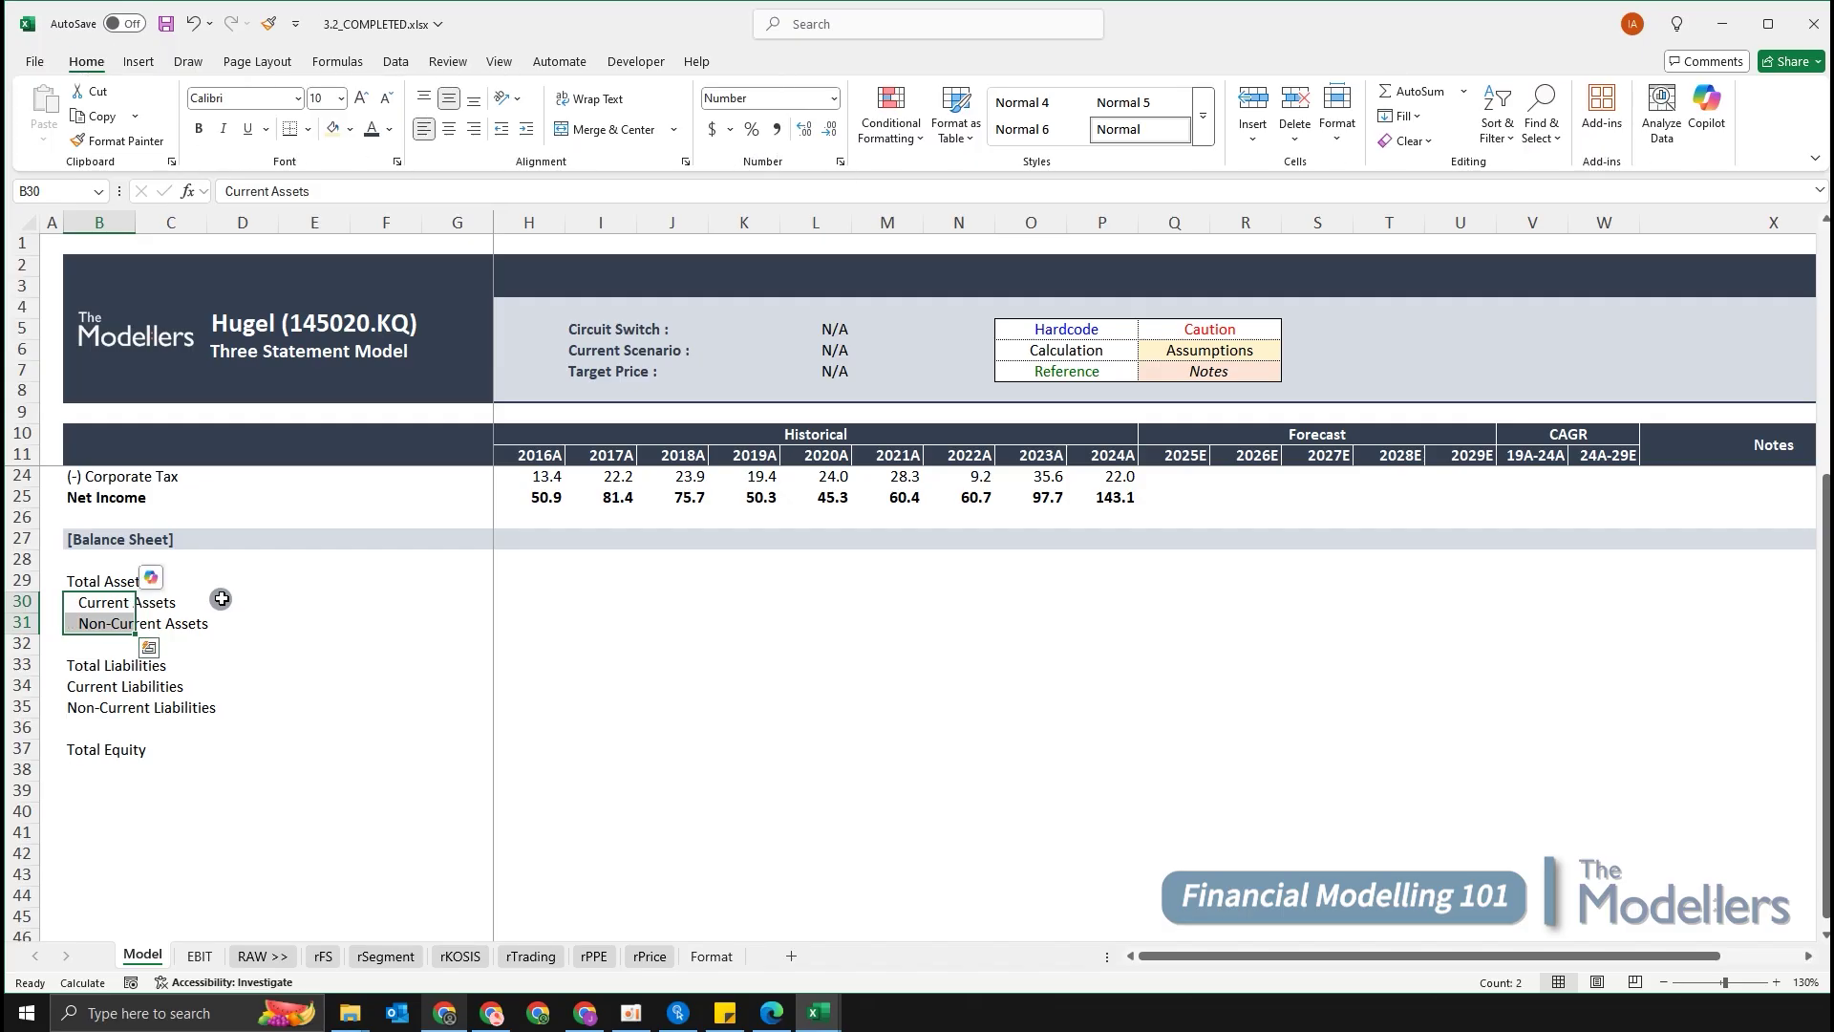
Indent the Current Liabilities and Non-Current Liabilities labels in B34:B35 by one level.
key("Down")
key("Down")
key("Down")
key("Down")
key("shift+Down")
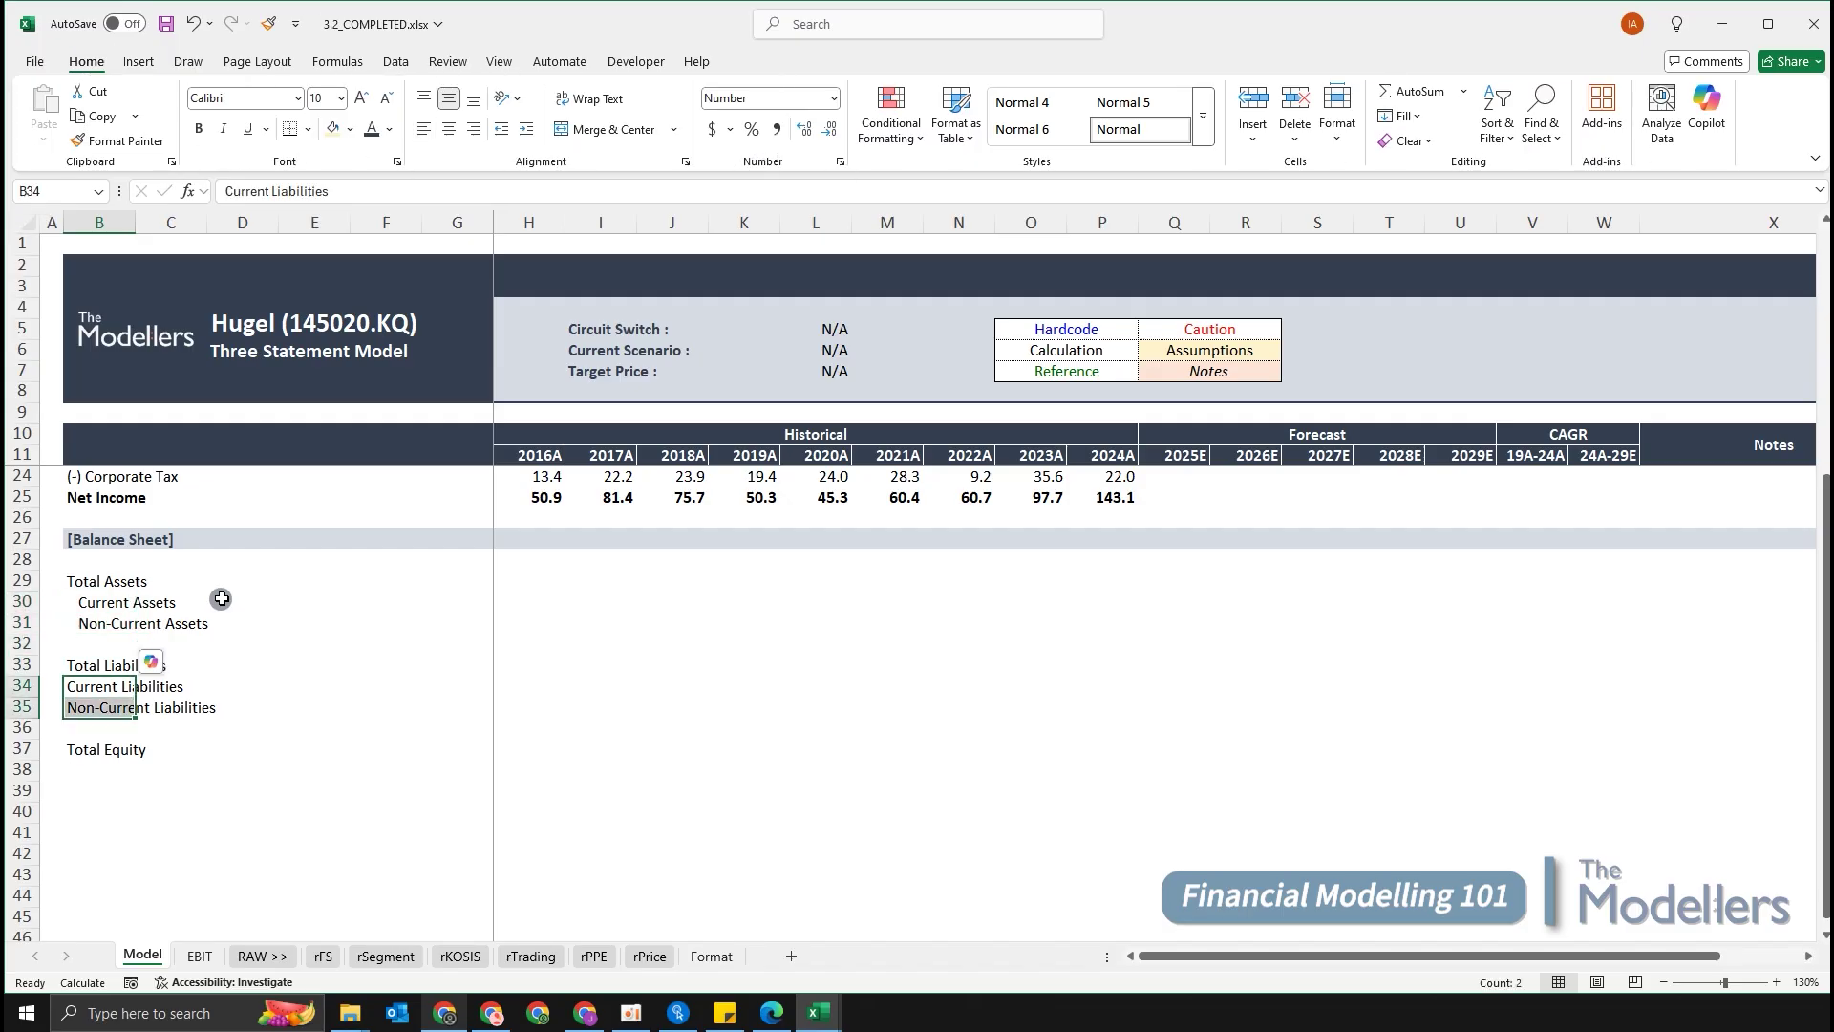
key("alt")
key("h")
key("6")
Insert five blank rows between Current Assets and Non-Current Assets.
key("Up")
key("Up")
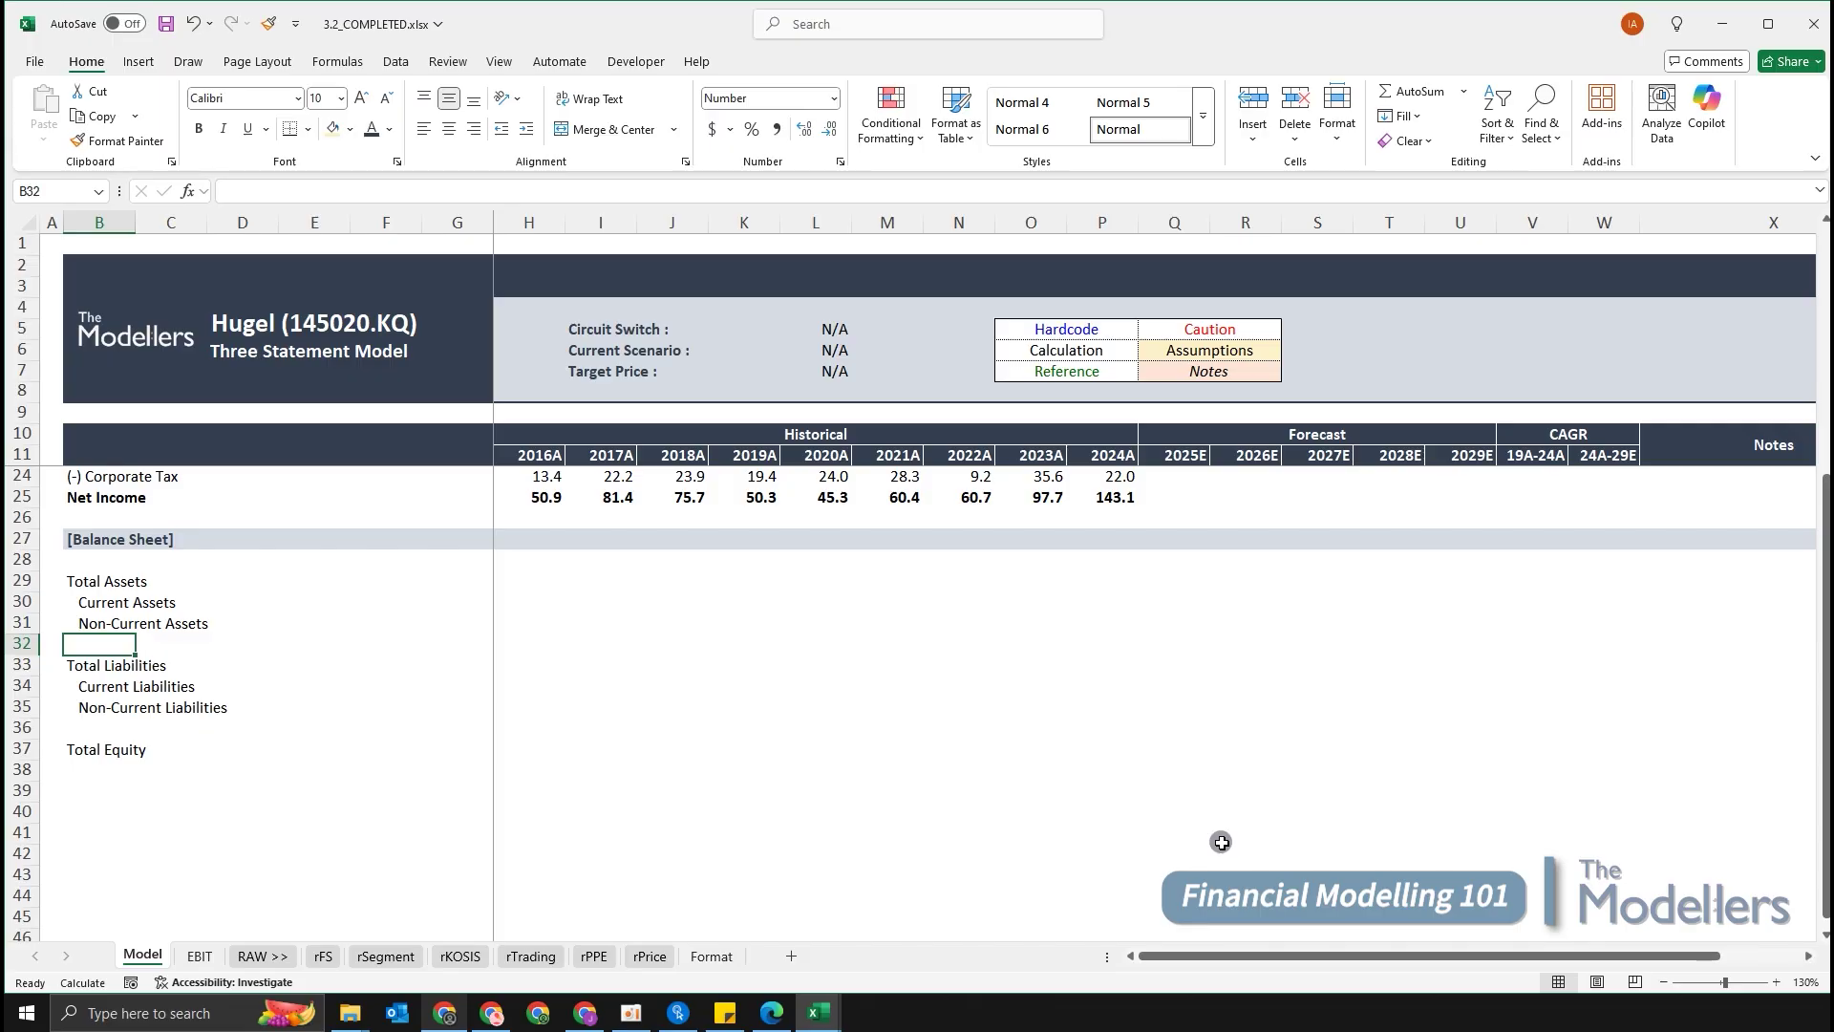
key("Up")
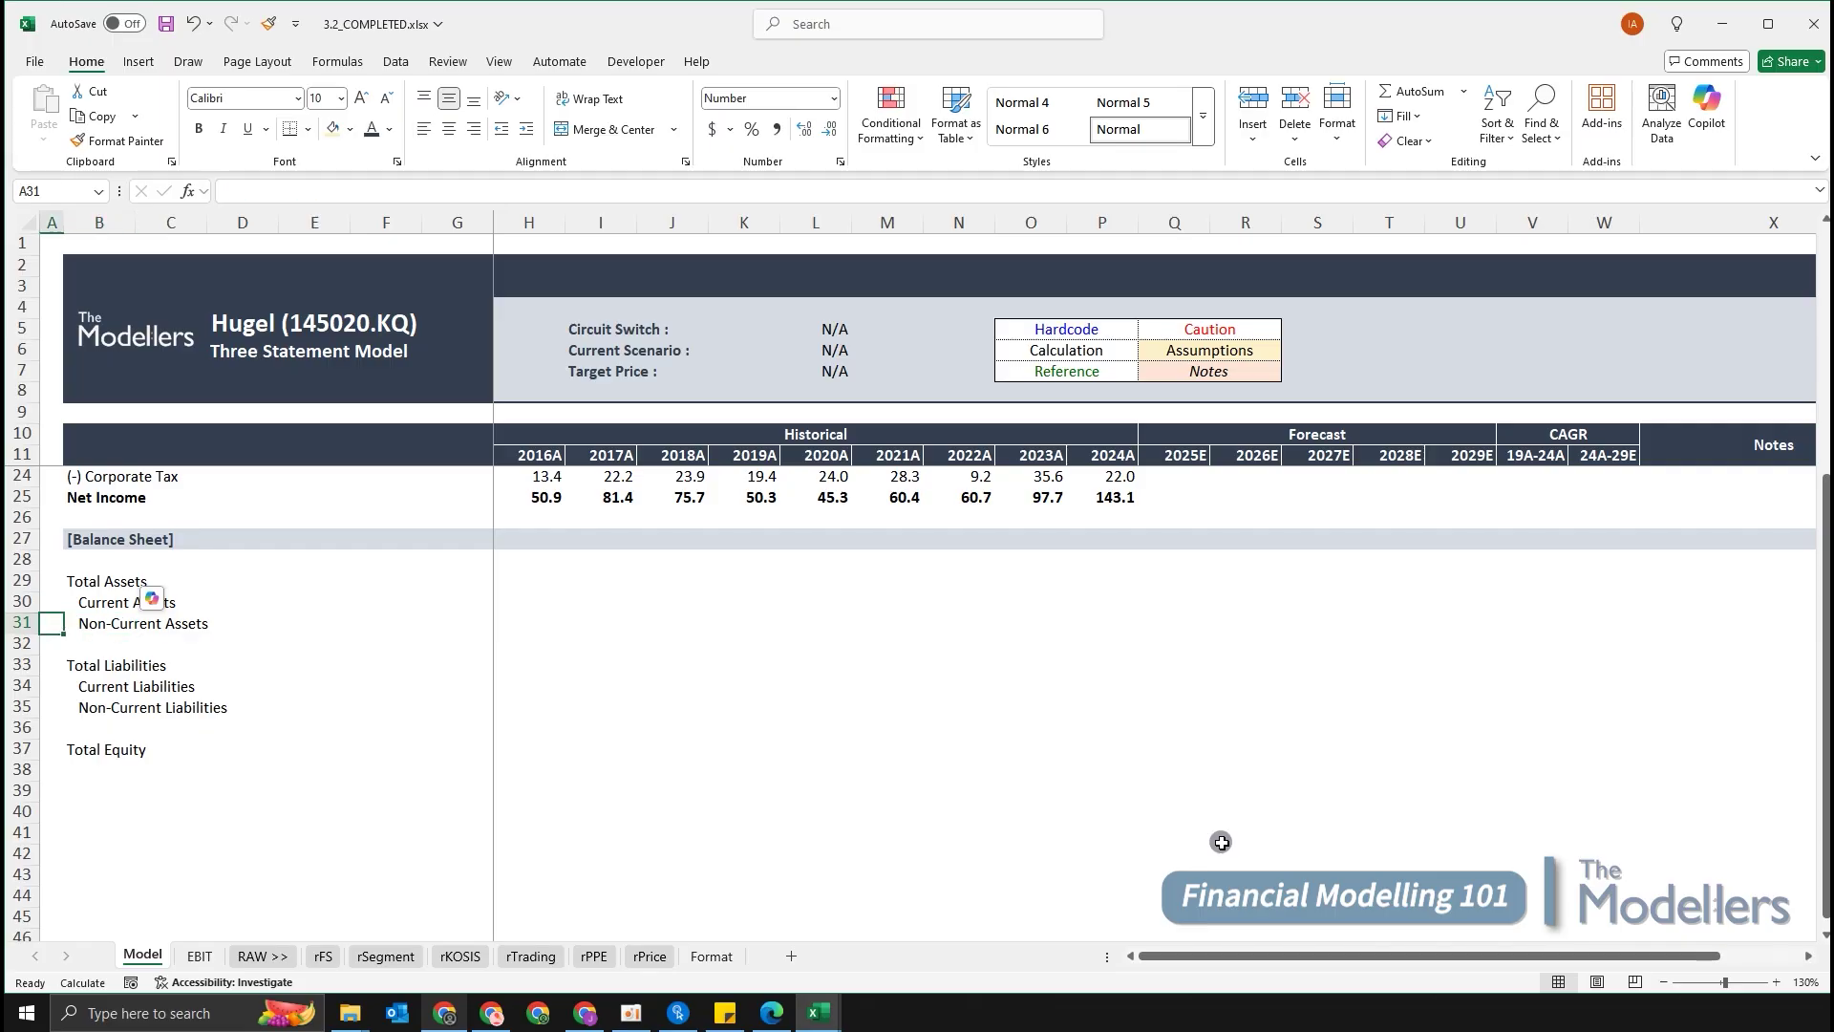
key("shift+Up")
key("shift+Down")
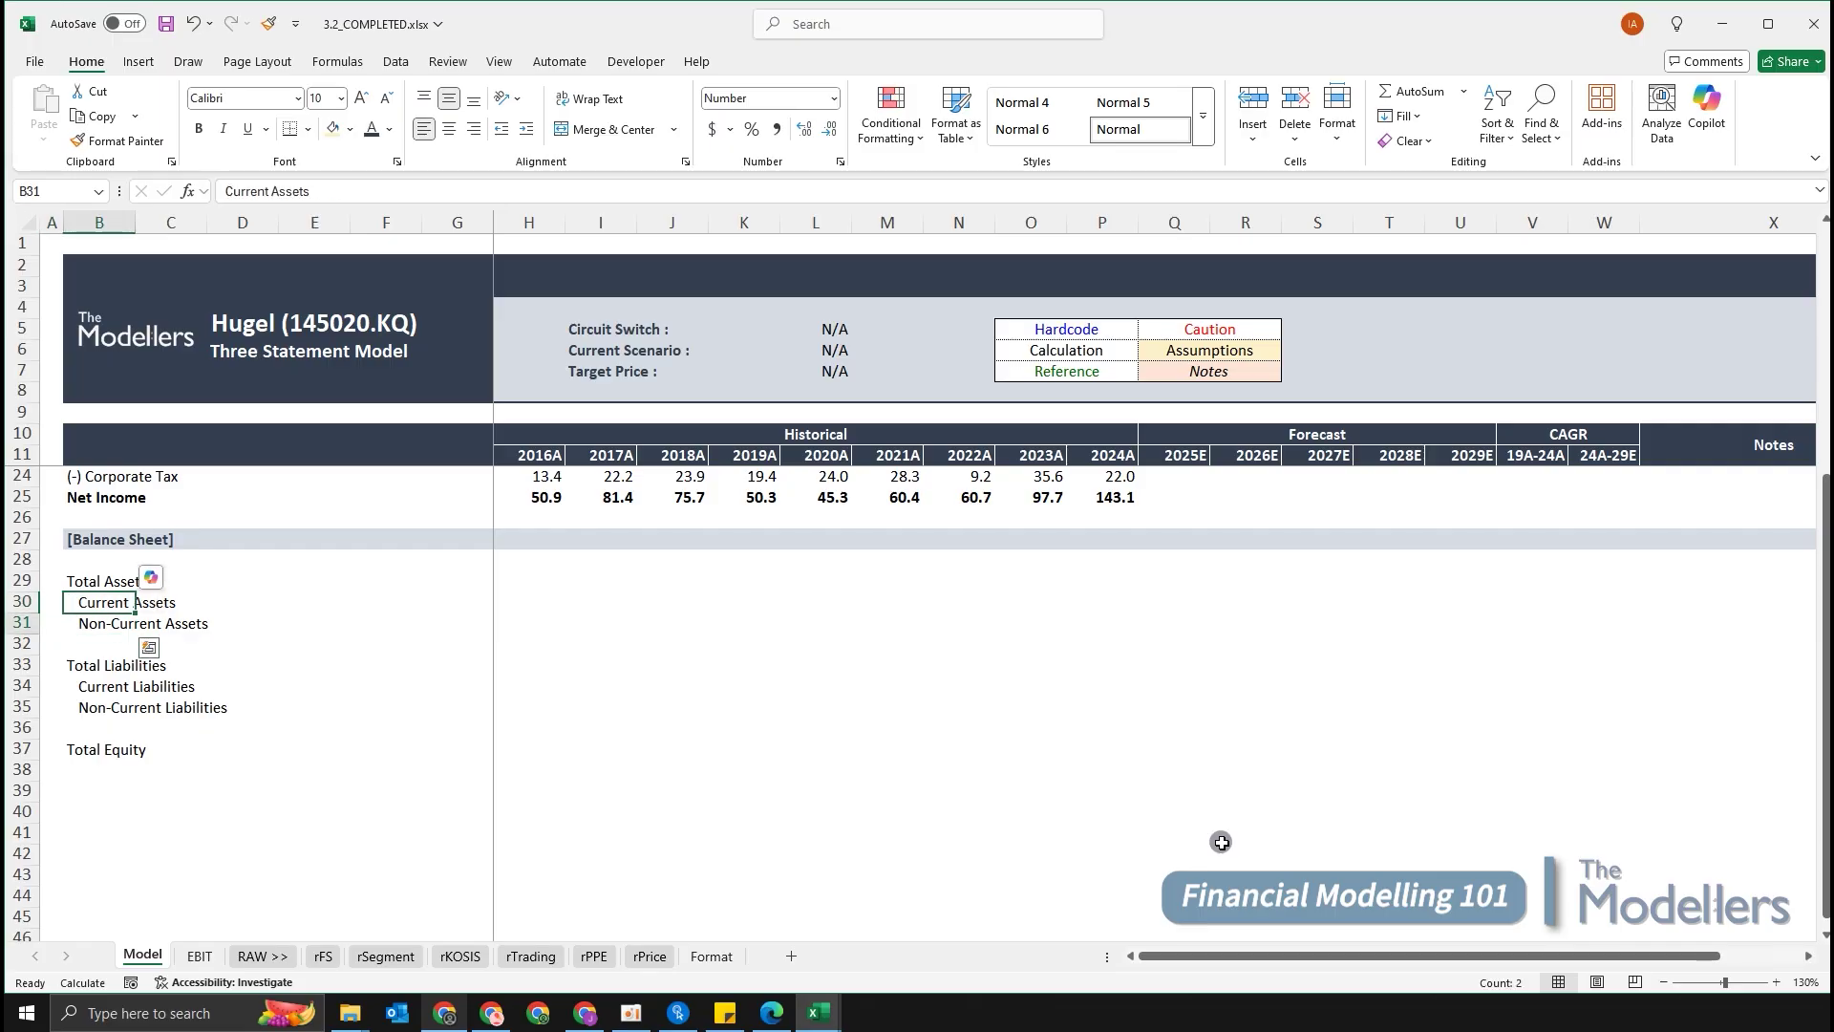
key("shift+space")
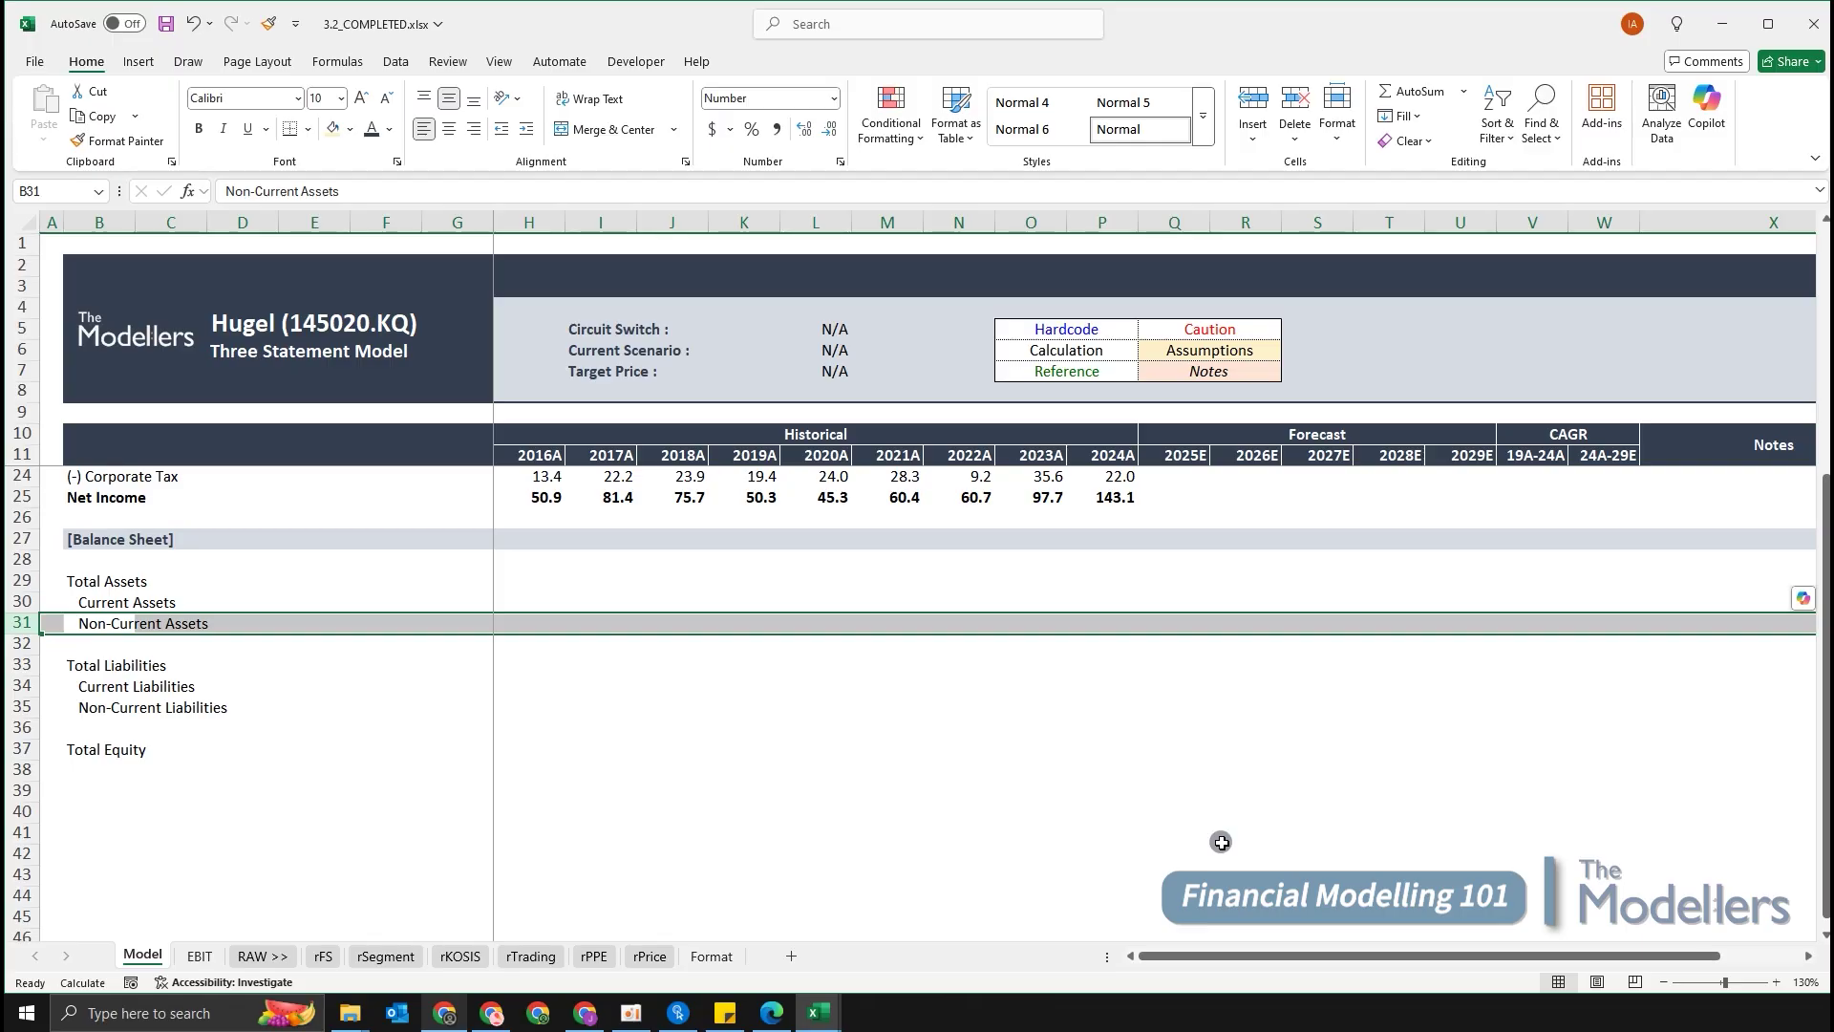
key("ctrl+shift+plus")
key("ctrl+shift+plus")
key("ctrl+shift+plus")
key("ctrl+shift+plus")
key("ctrl+shift+plus")
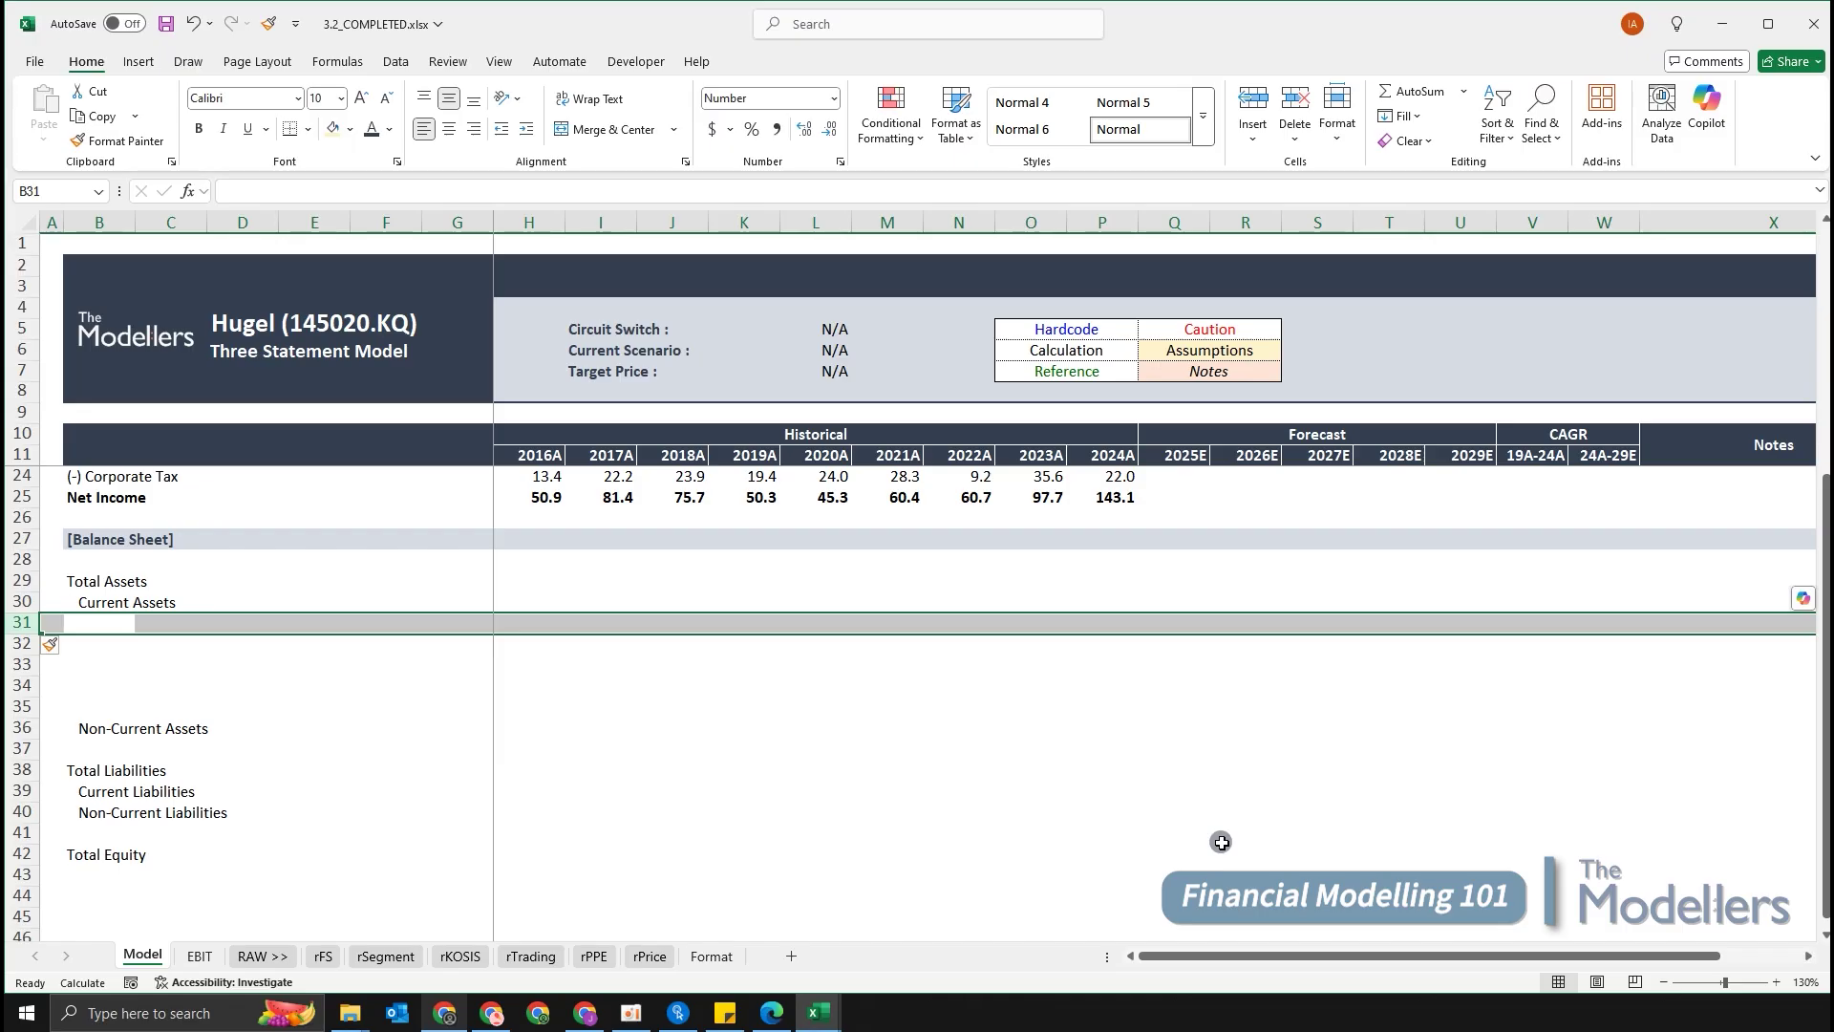
Enter the labels Cash & Equivalents in B31 and Short-Term Financial Assets in B32 under Current Assets.
key("Down")
key("Up")
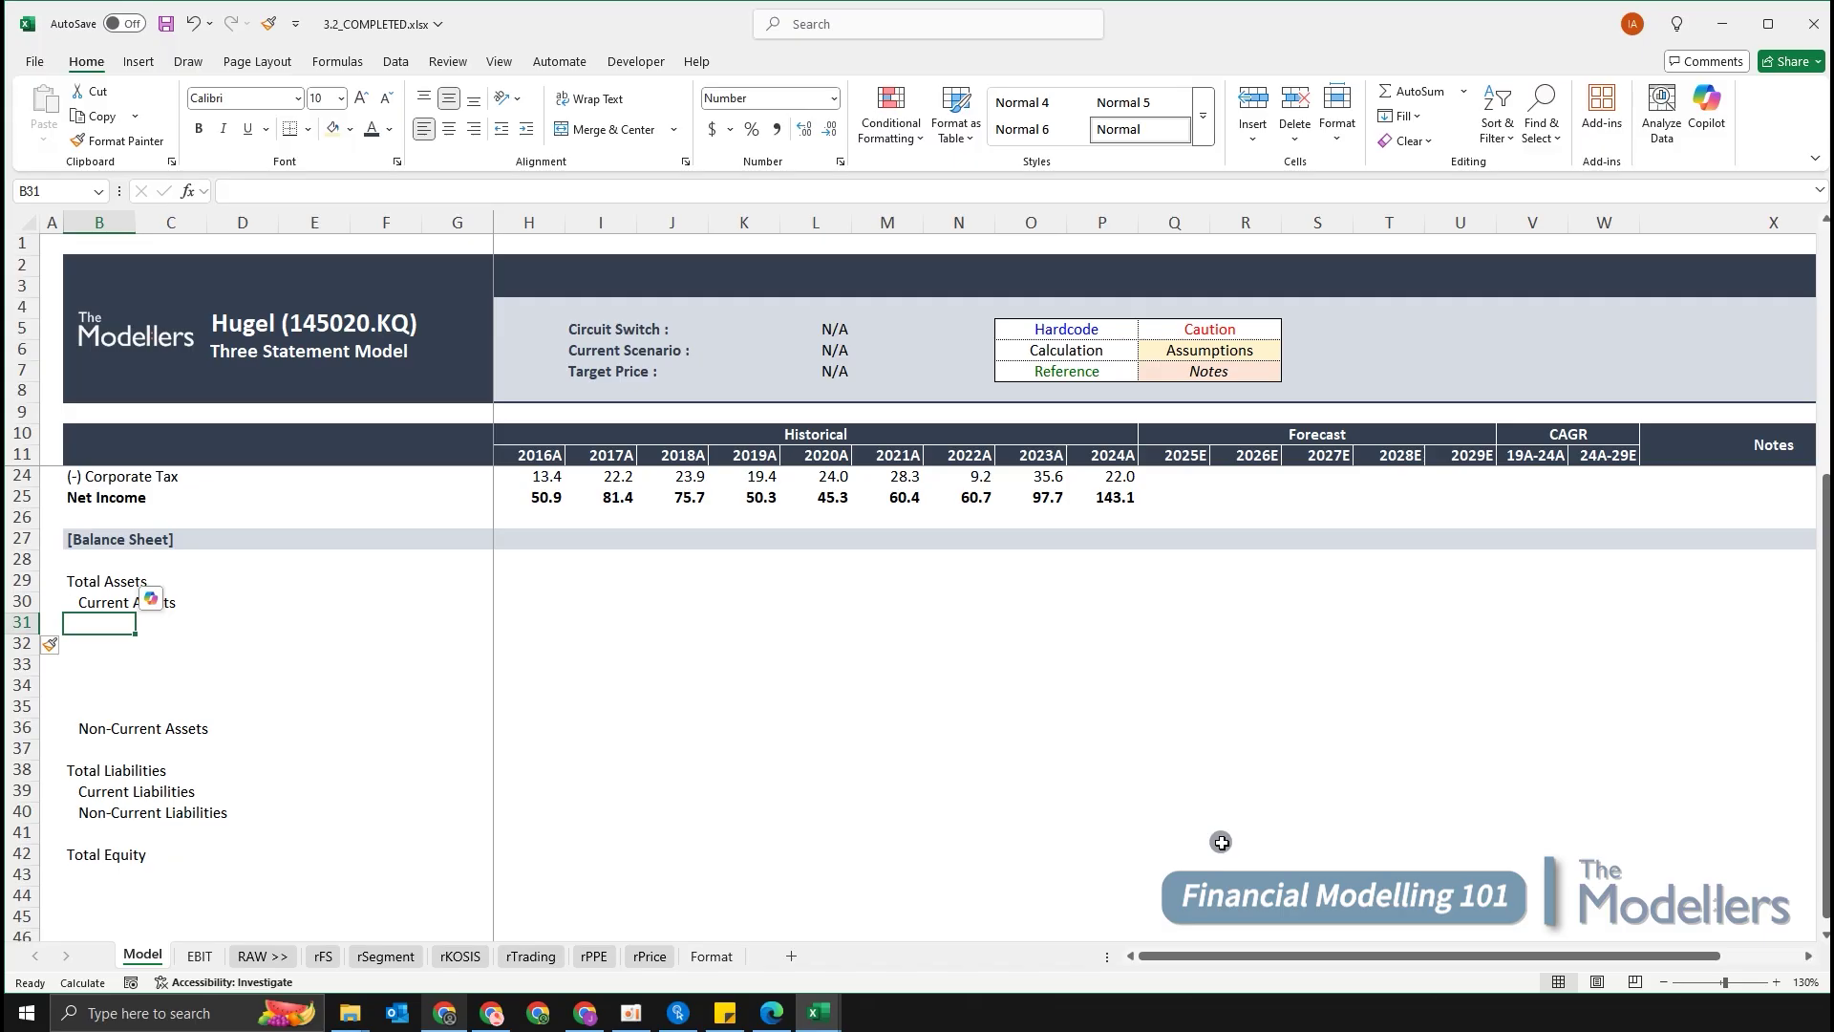
type("Cash & Equivalents")
key("Return")
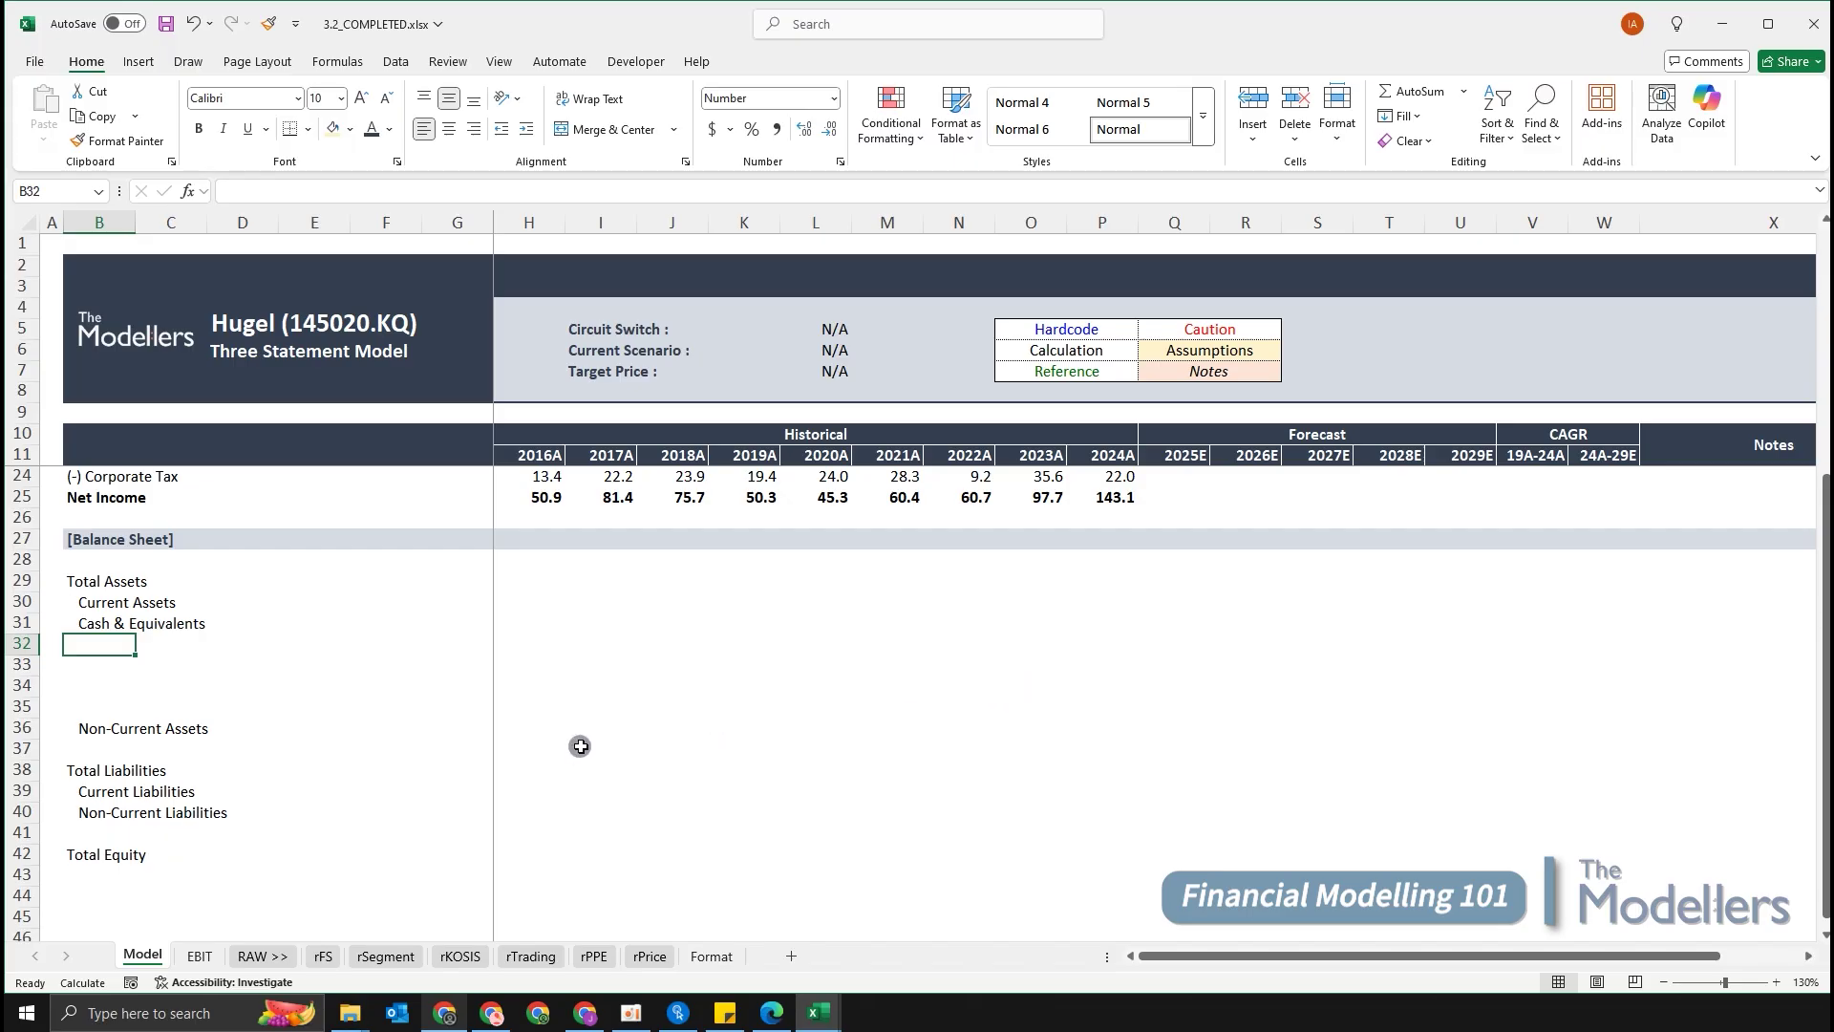
type("Short-R")
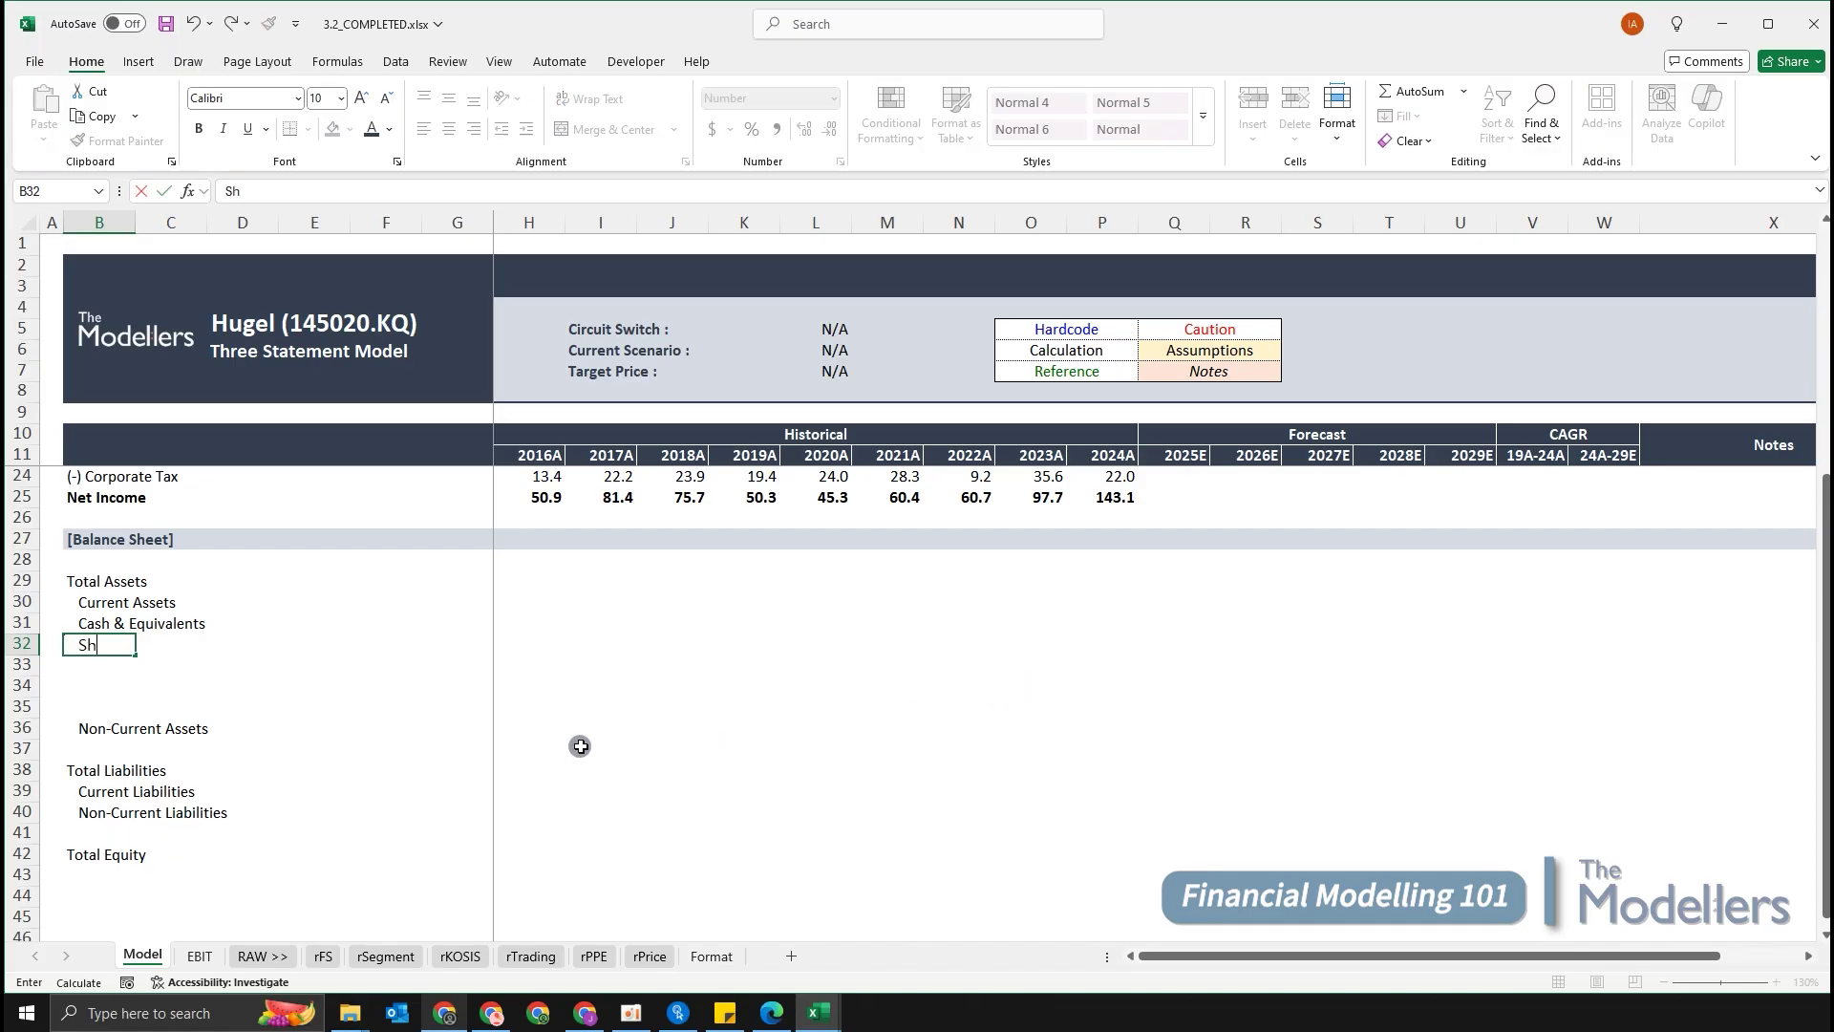
key("BackSpace")
type("Trem")
key("BackSpace")
key("BackSpace")
key("BackSpace")
type("erm Financial Assets")
key("Return")
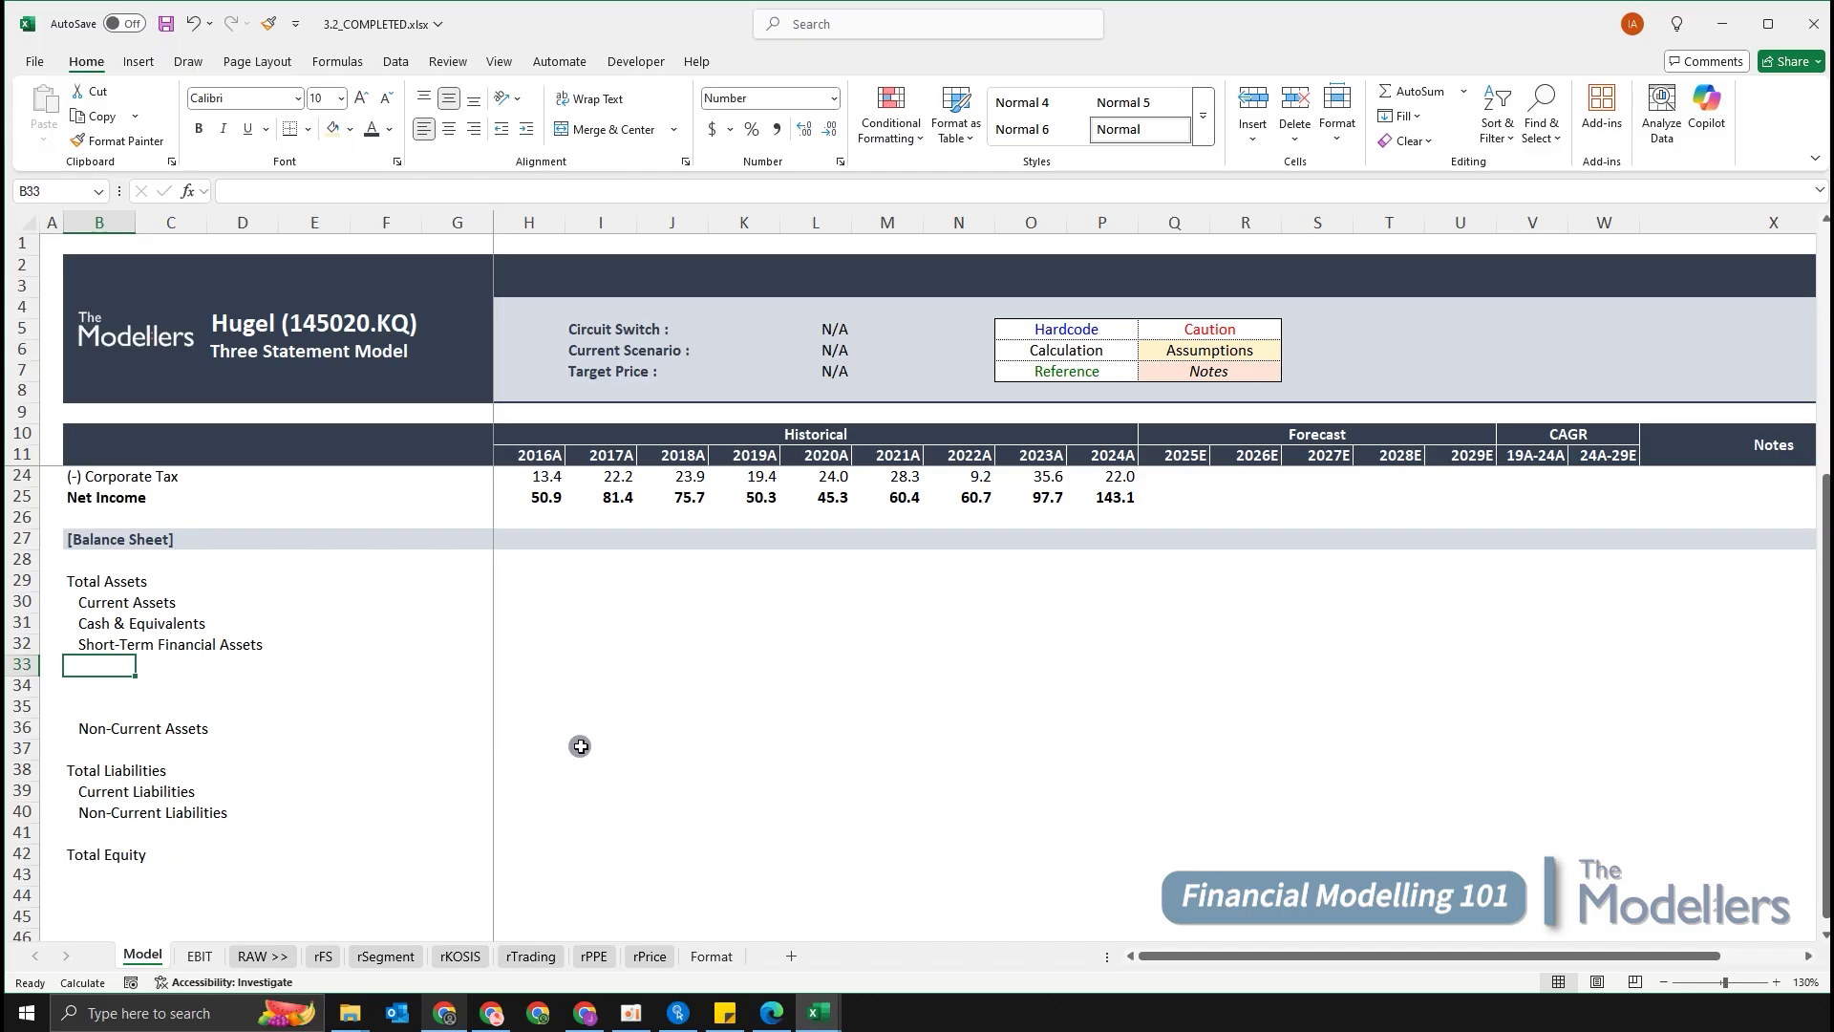
Enter the labels Accounts Receivables, Inventories and Other Current Assets in B33:B35 under Current Assets.
type("Acc")
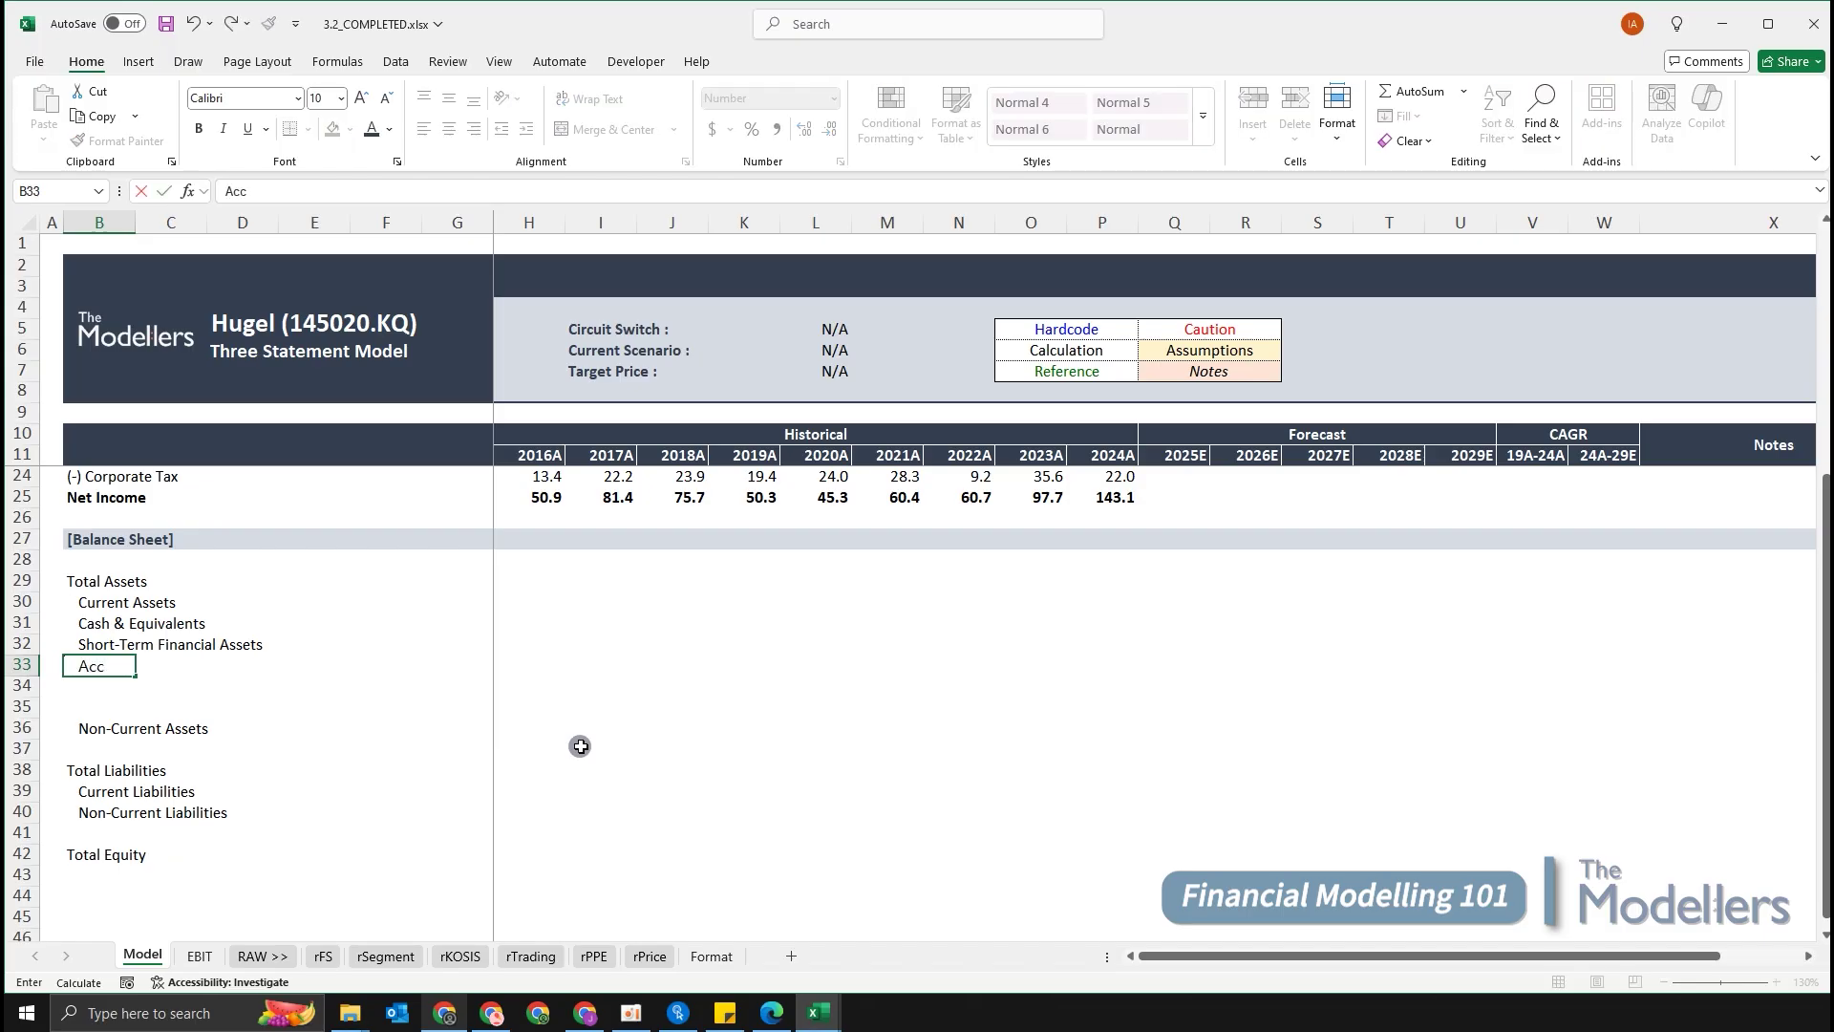
type("ounts Receivables")
key("Return")
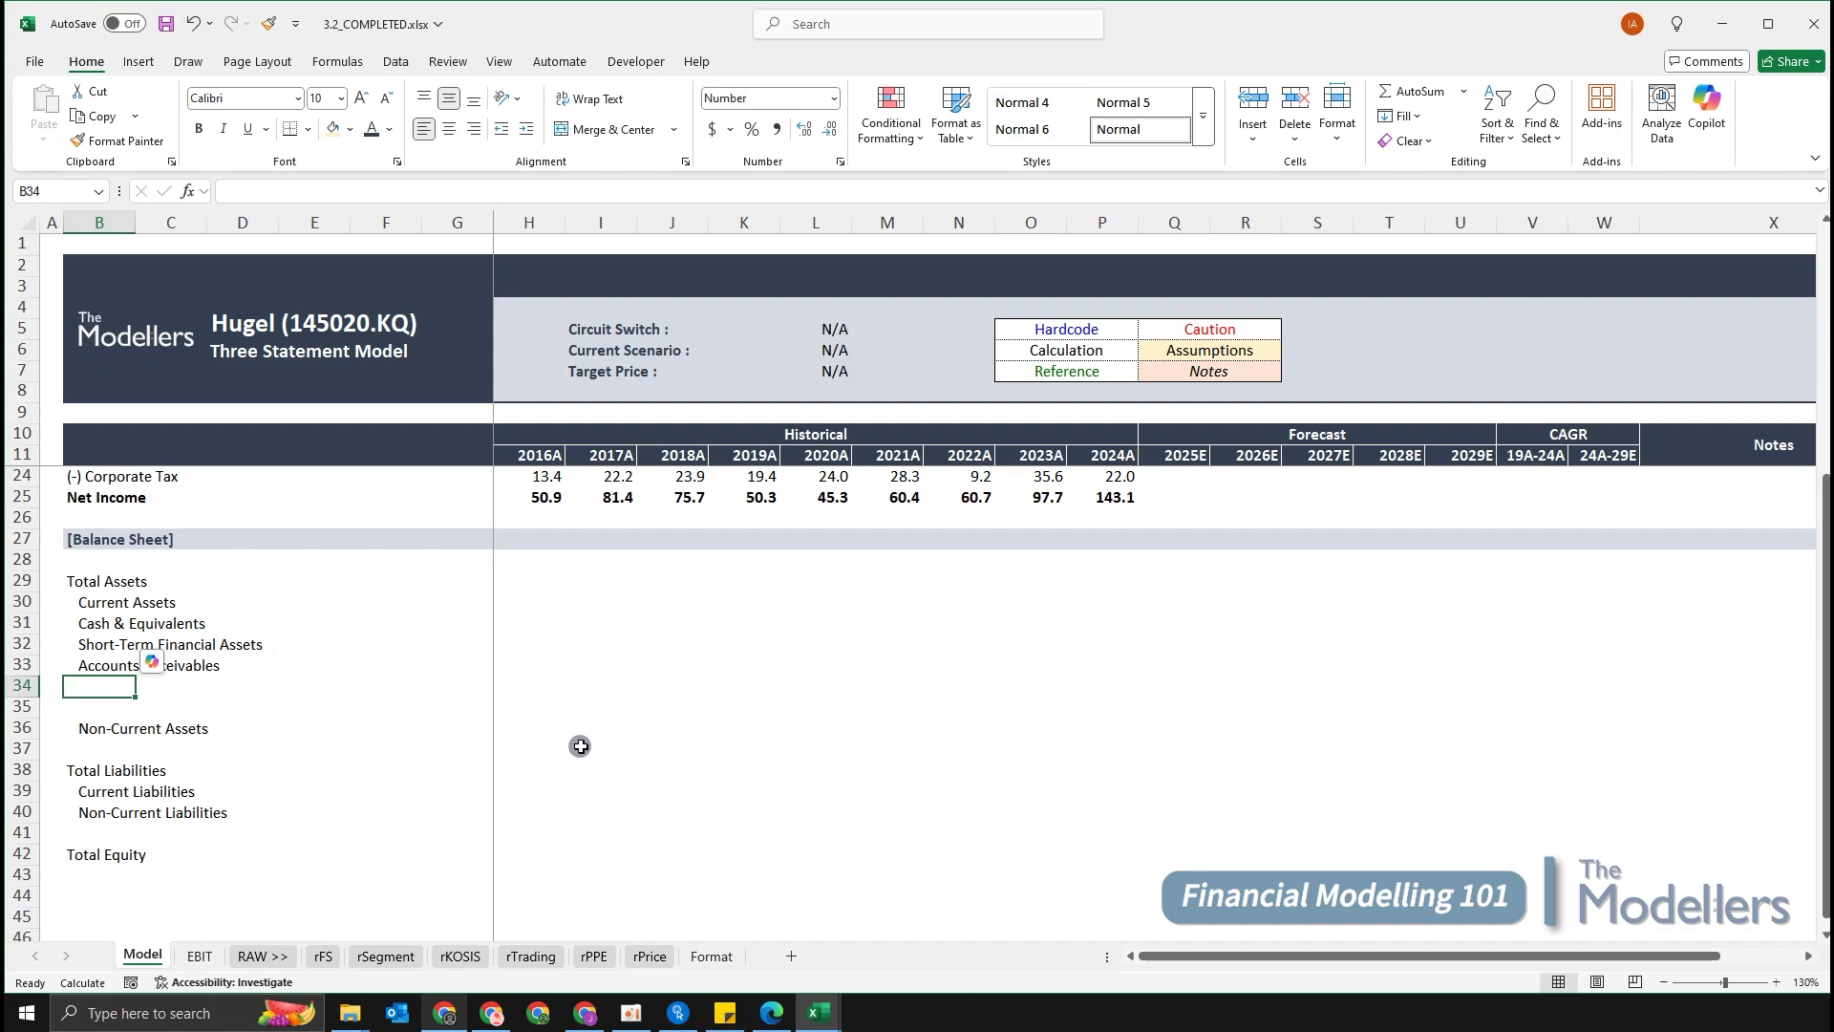
type("Inve")
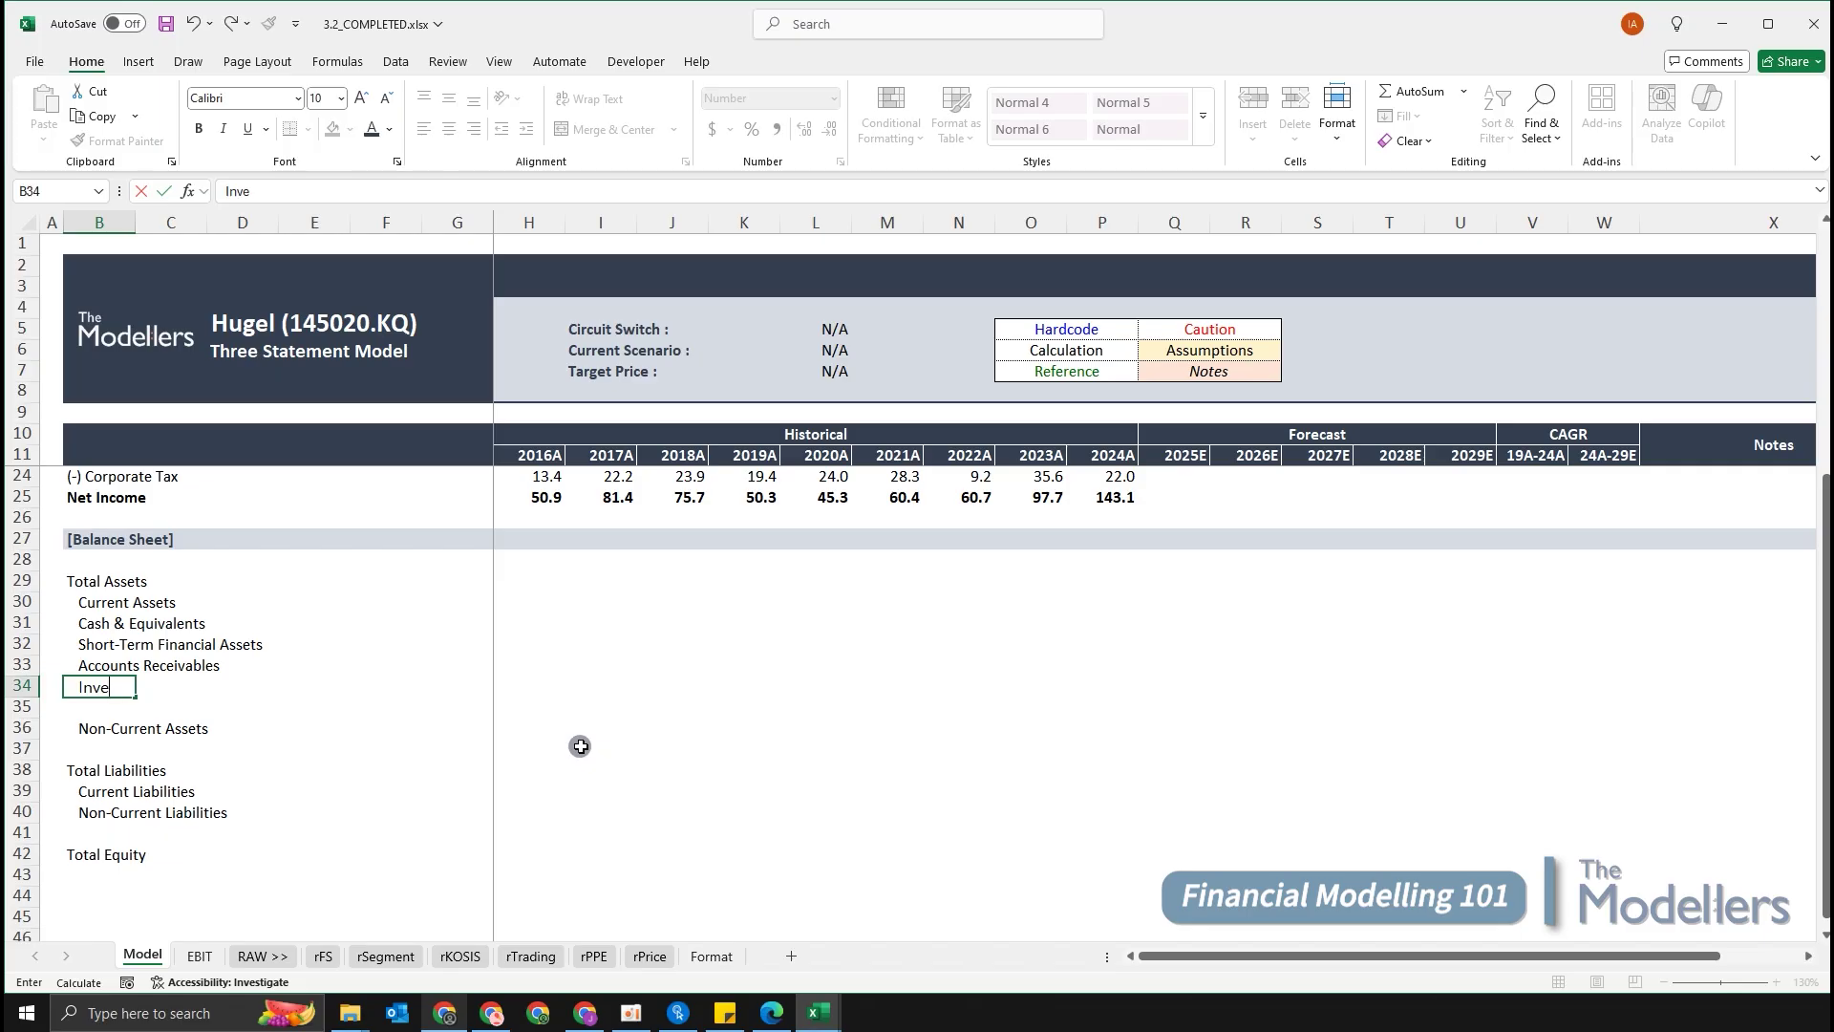
type("ntories")
key("Return")
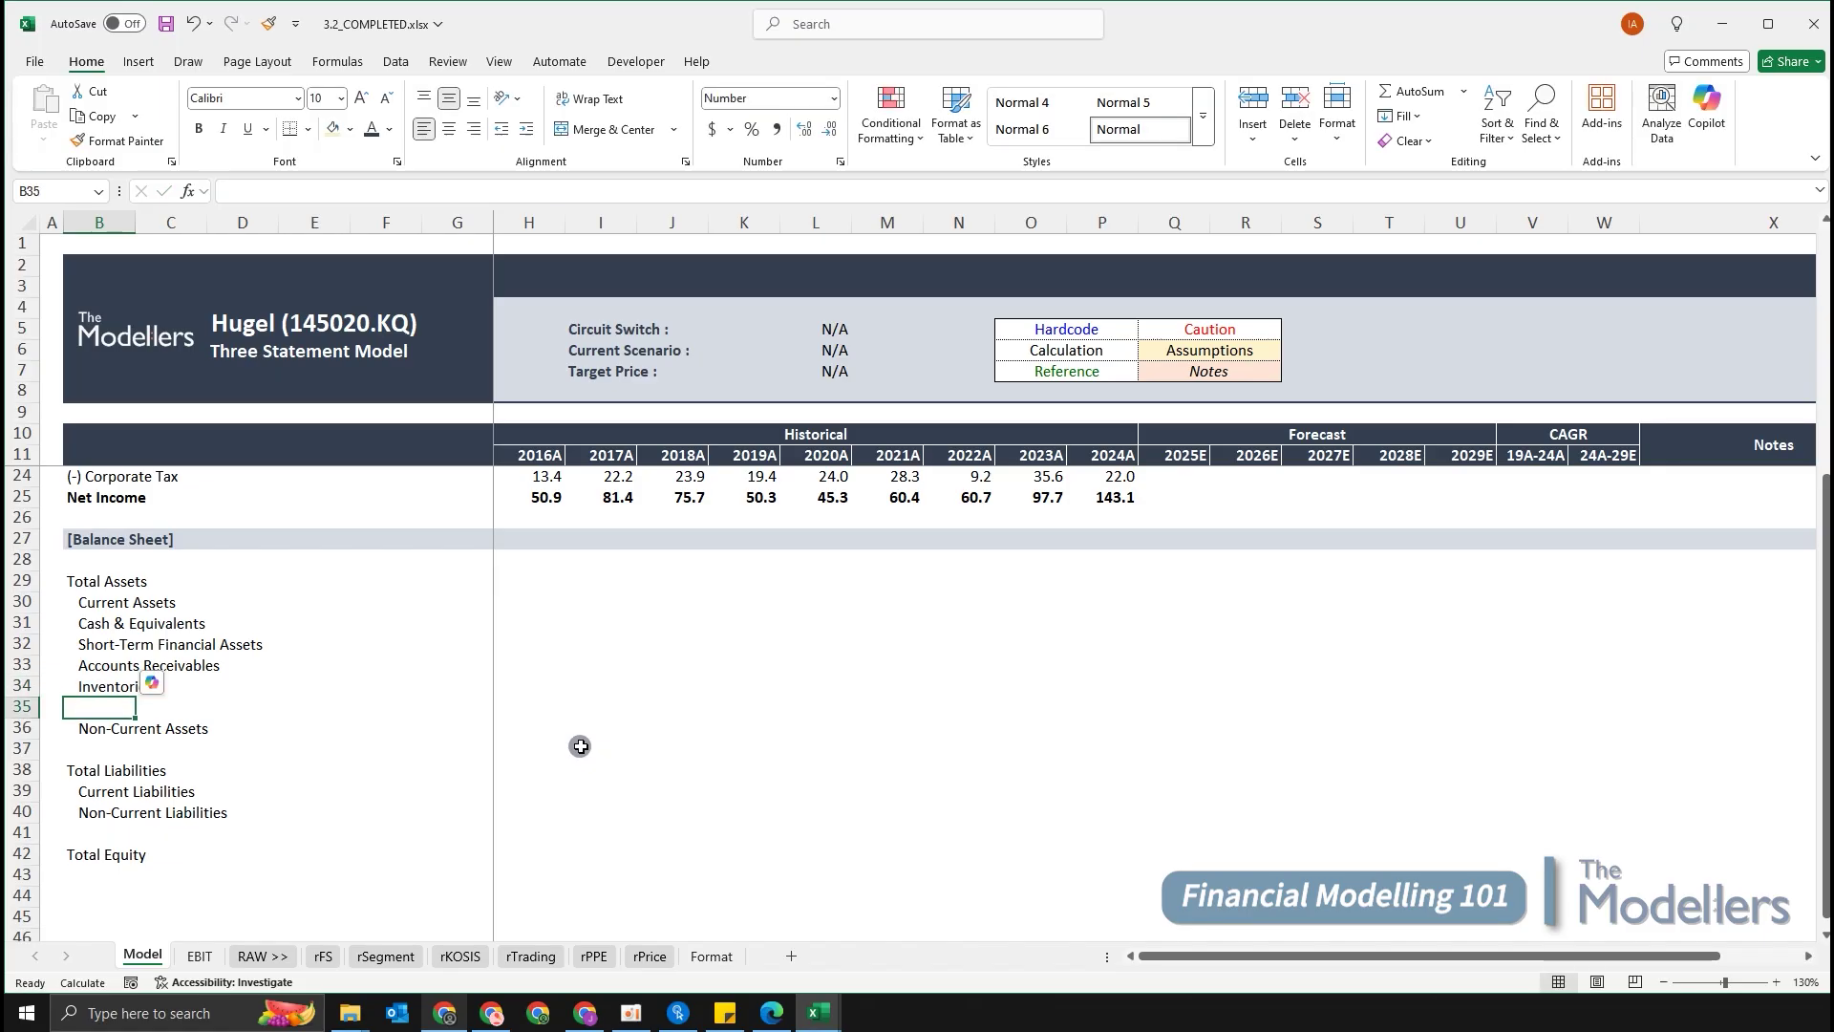
type("Other Curr")
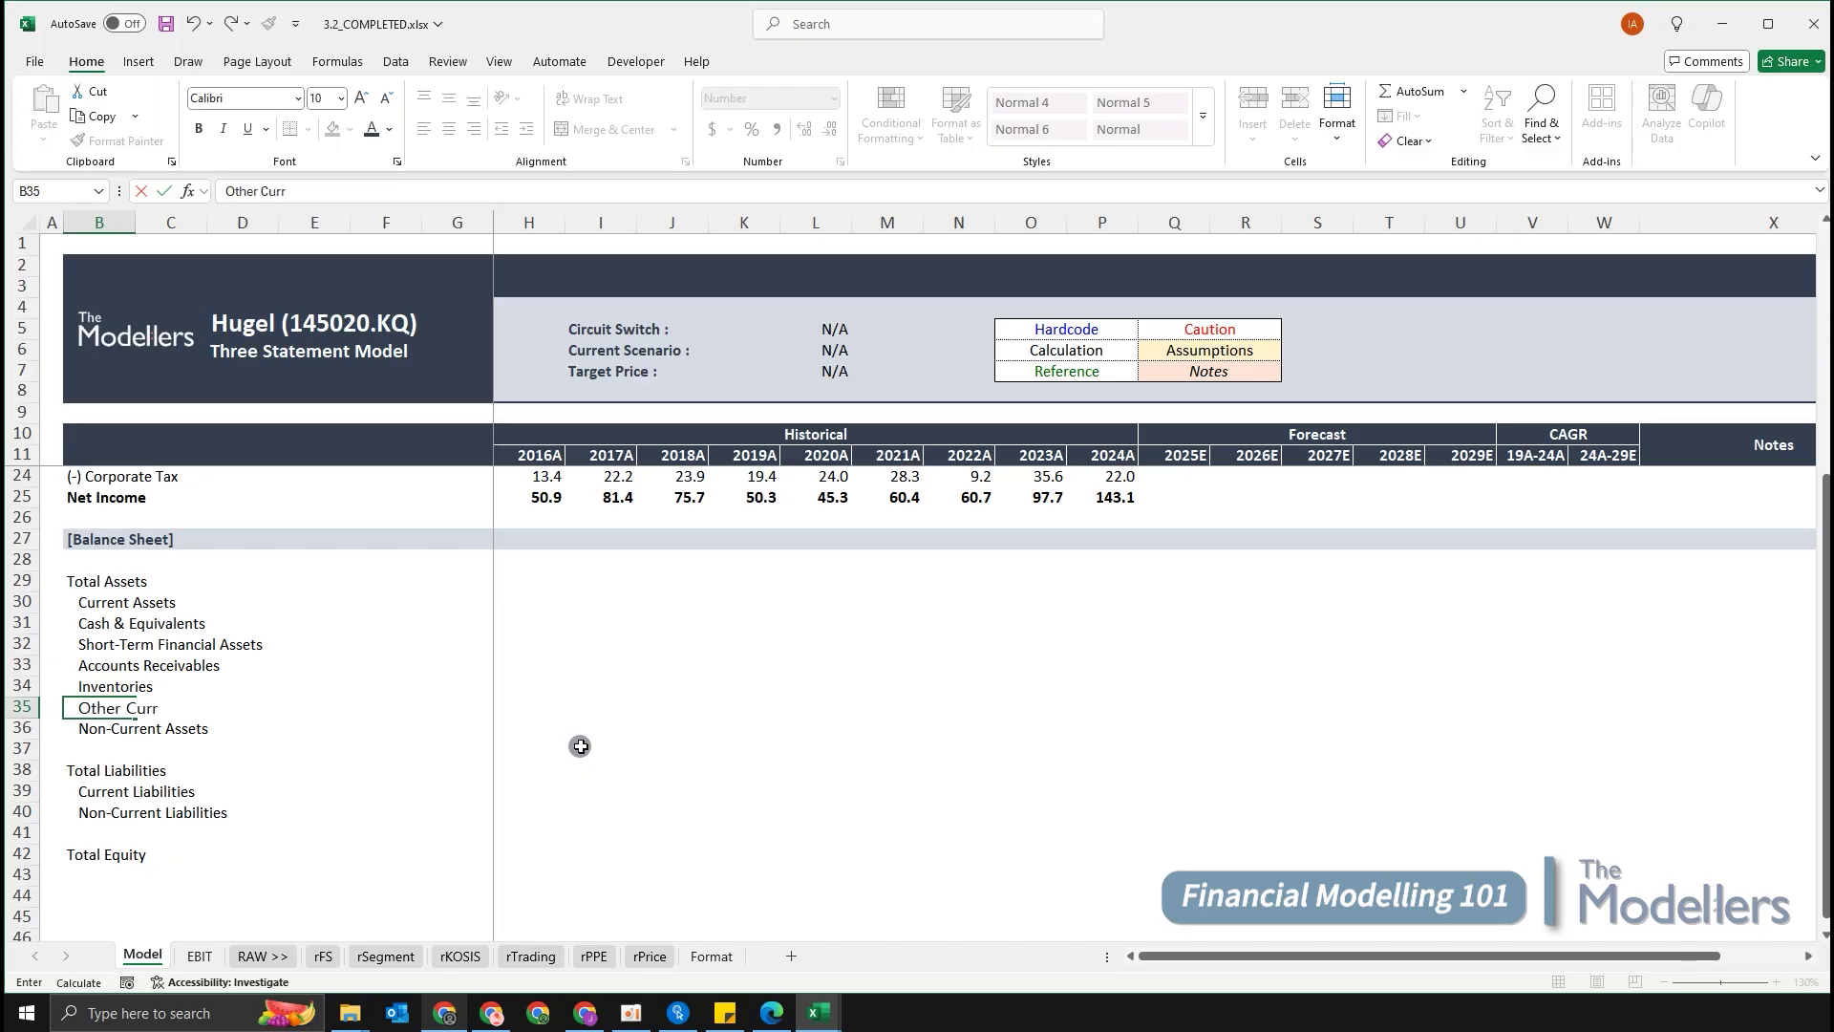
type("ent Assets")
key("Return")
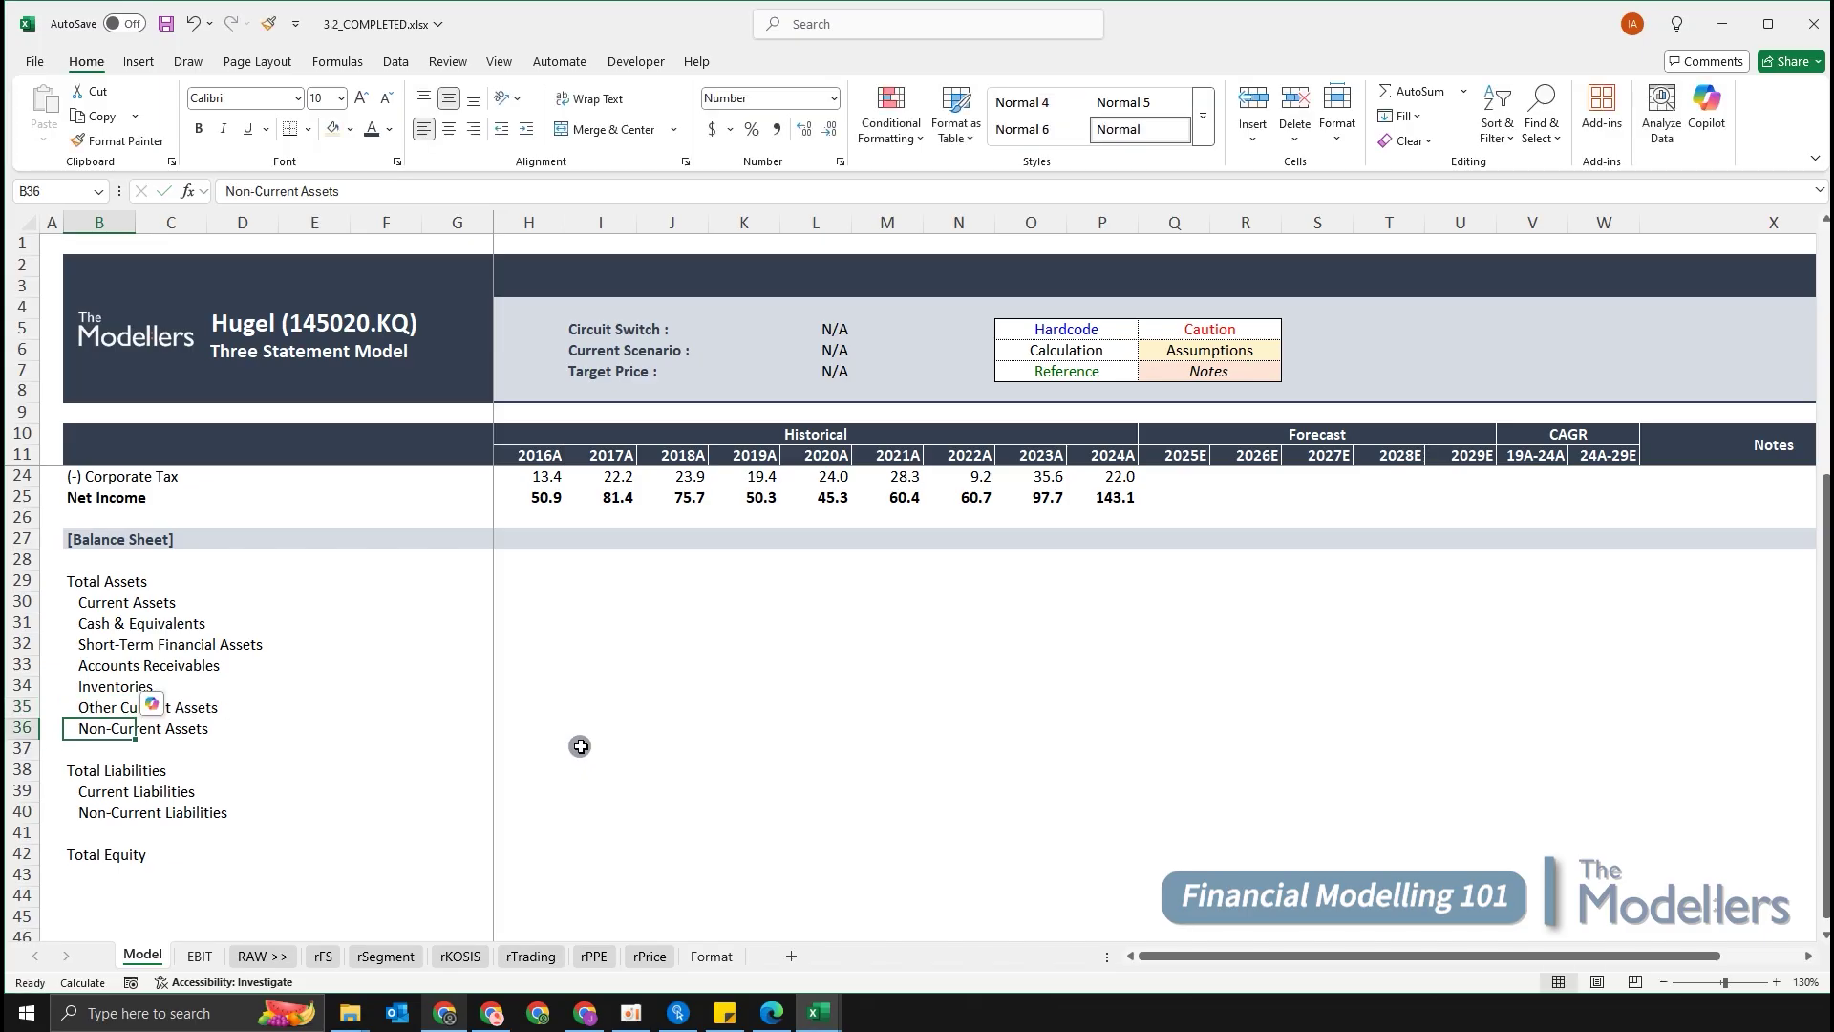
Indent the five current asset line labels in B31:B35 by one more level.
key("Up")
key("shift+Up")
key("shift+Up")
key("shift+Up")
key("shift+Up")
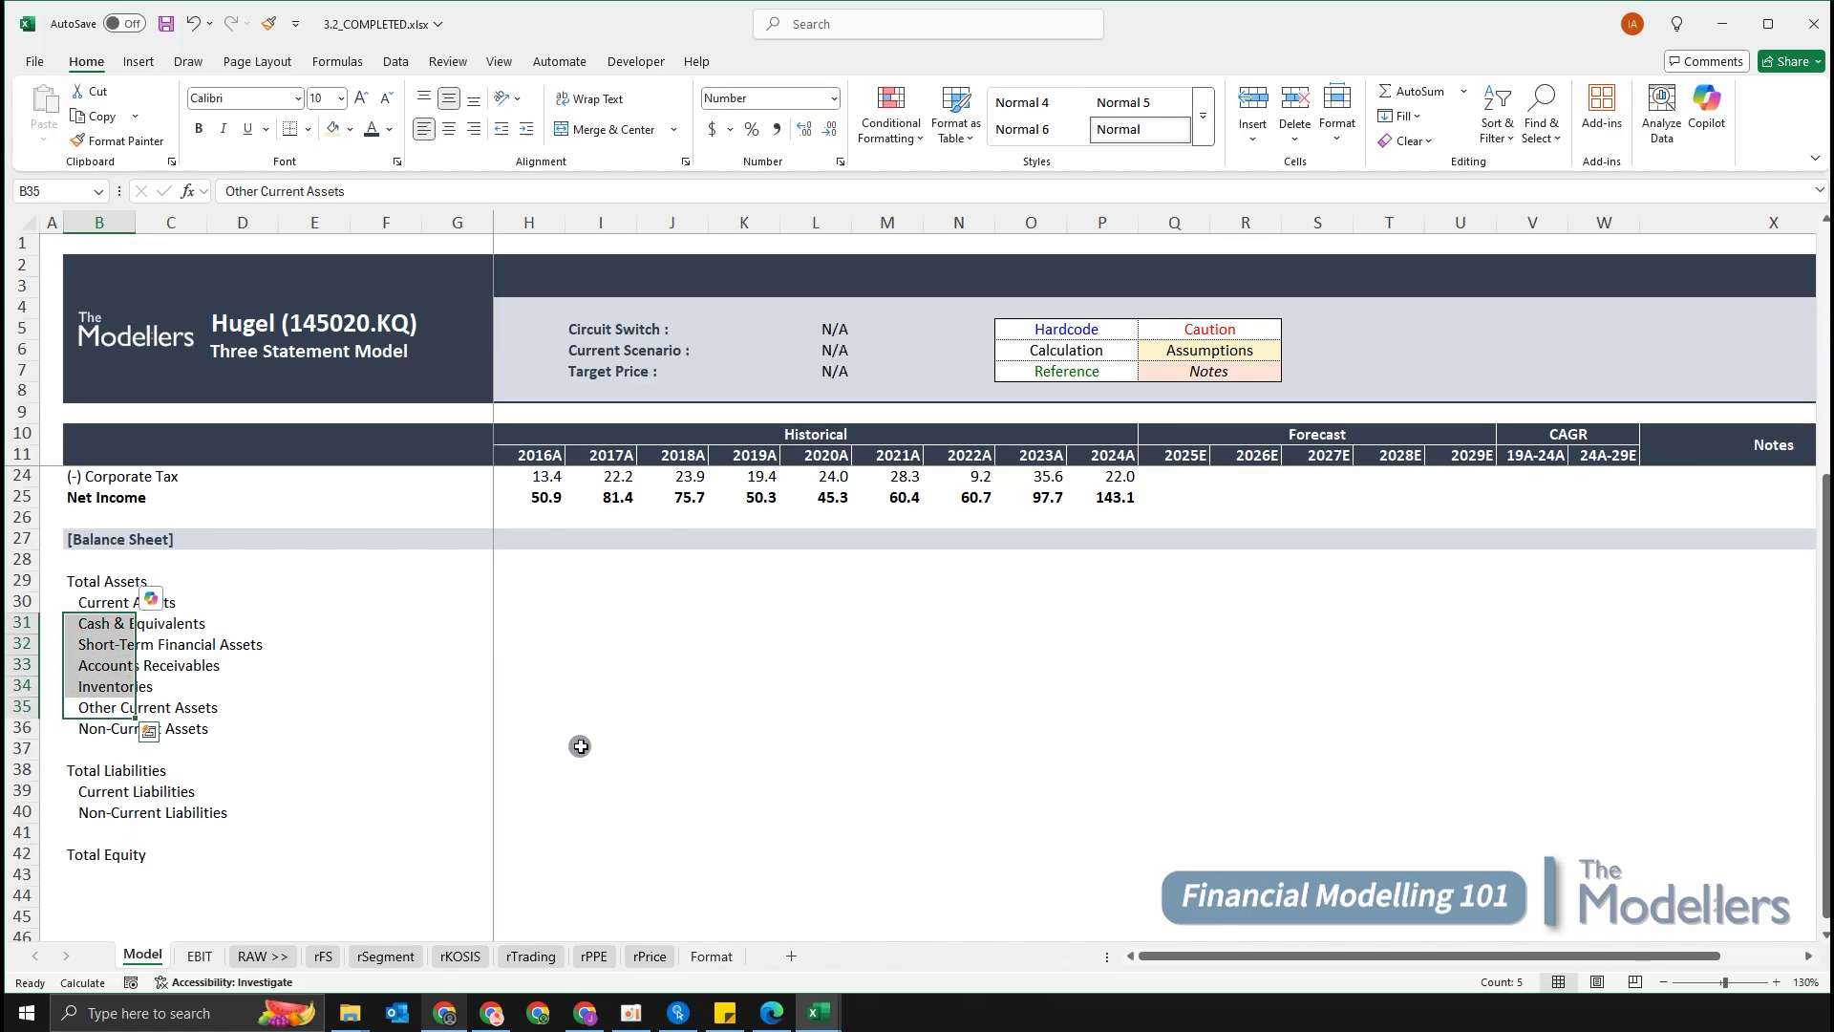
key("alt")
key("h")
key("6")
key("Down")
key("Down")
key("Down")
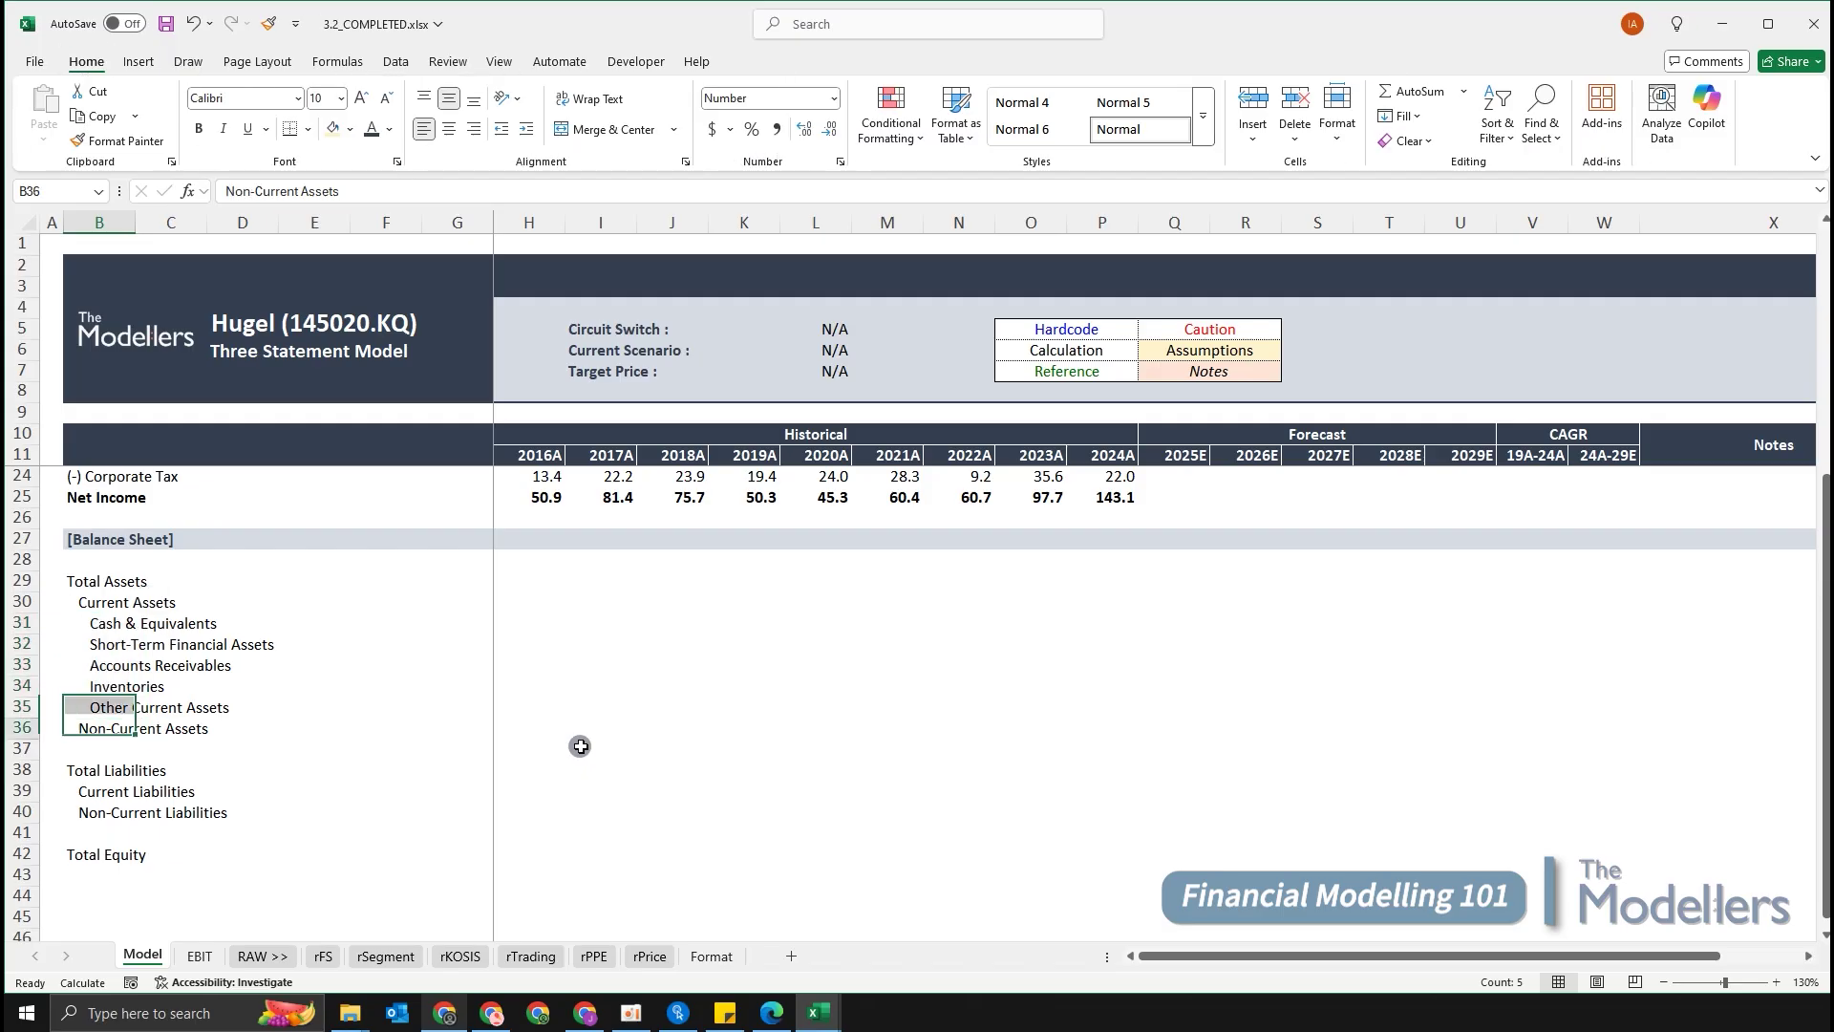
left_click(580, 746)
left_click(659, 827)
left_click(744, 749)
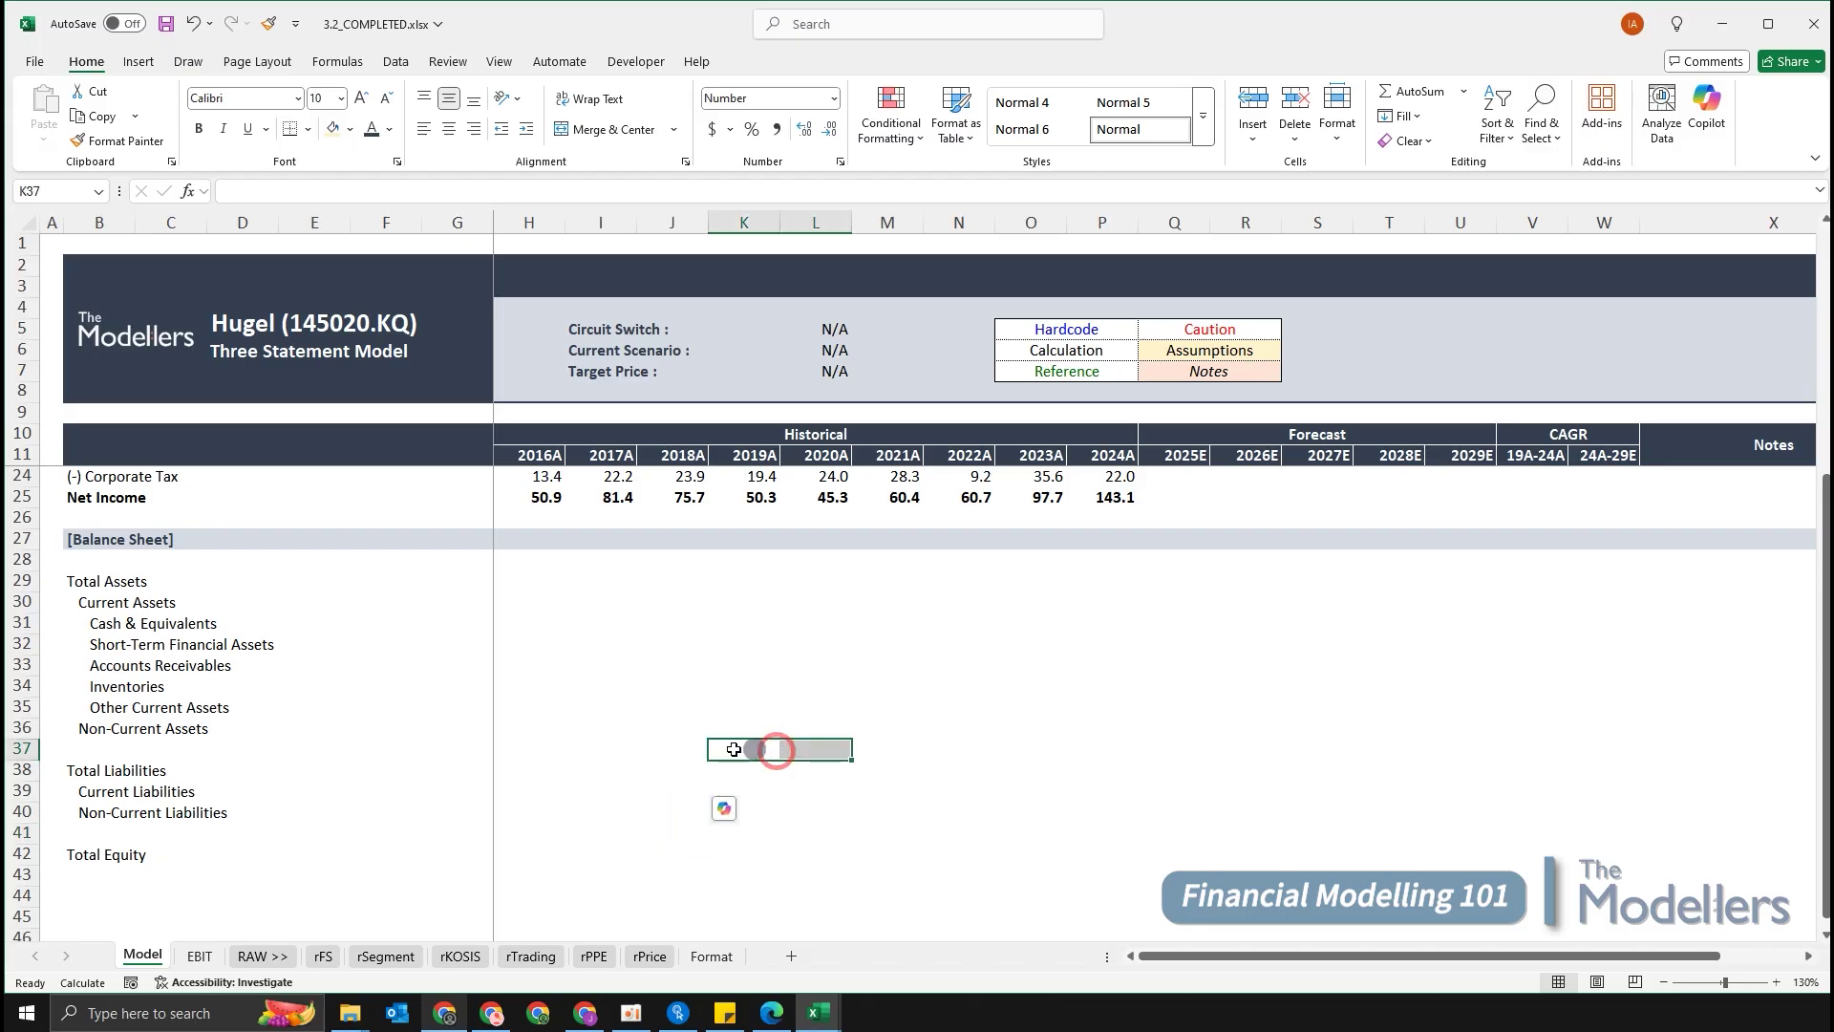
left_click(458, 732)
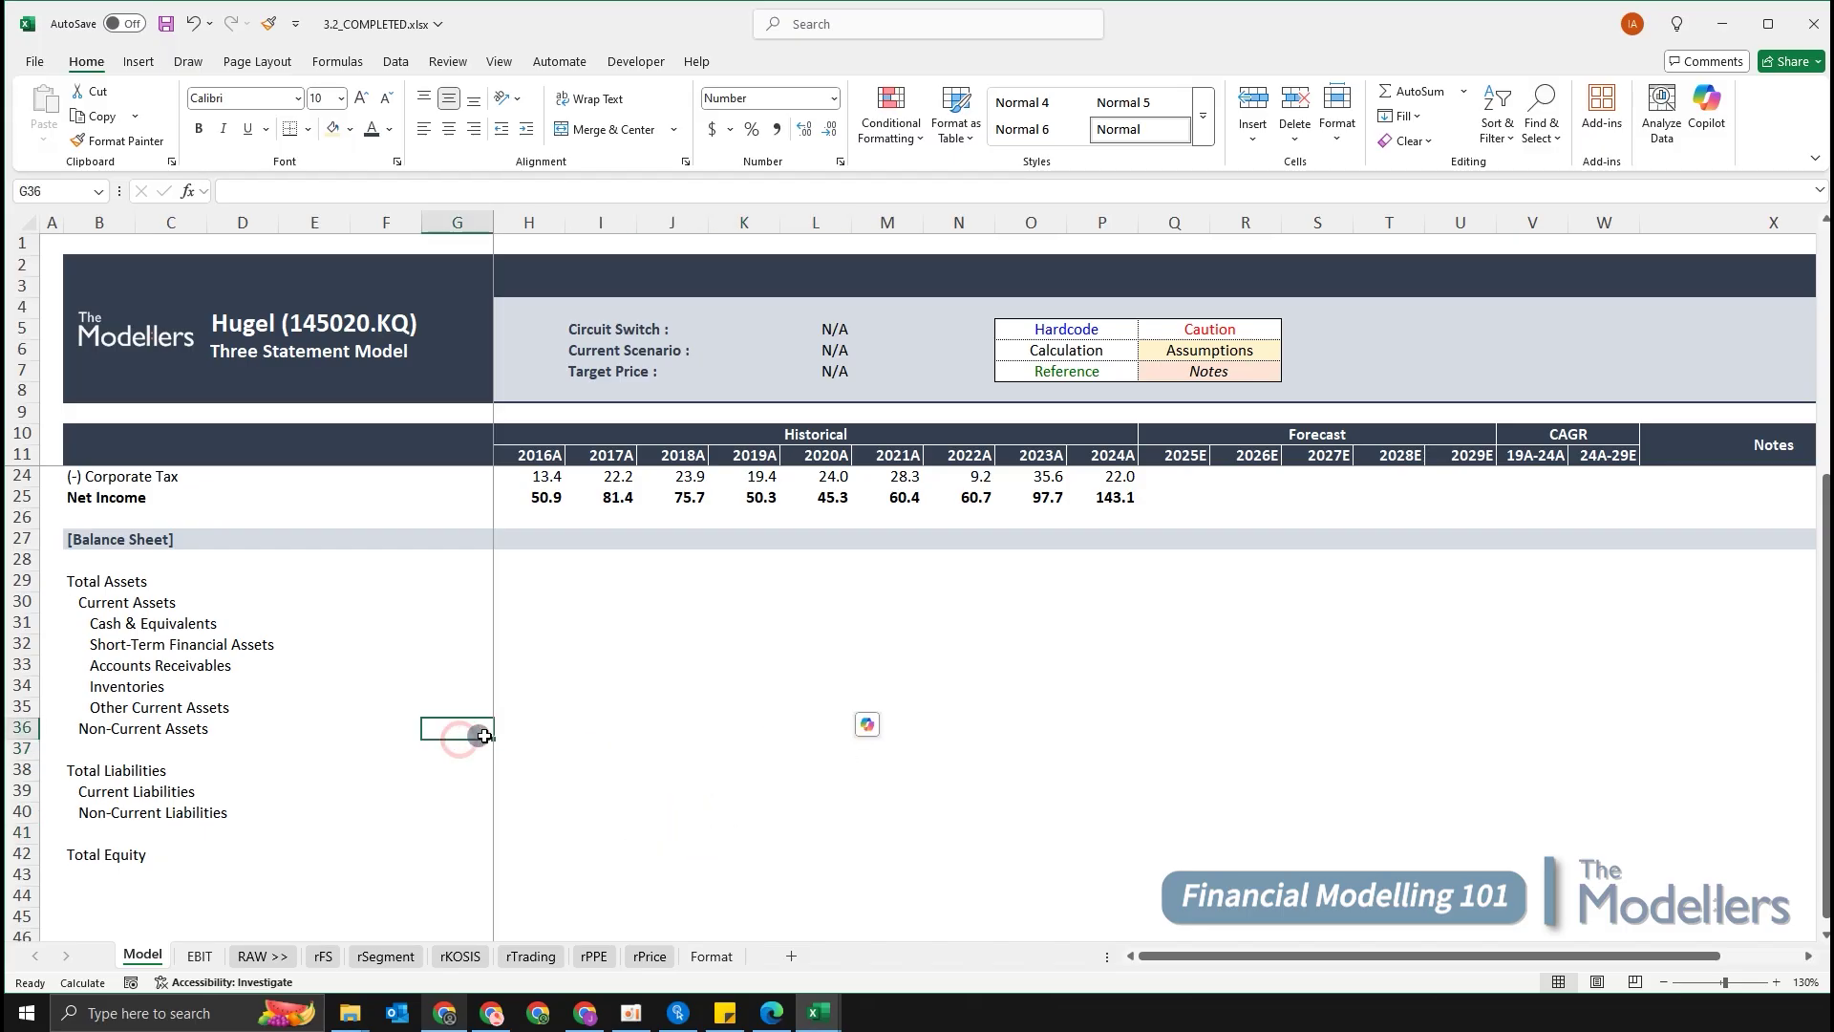
left_click(681, 774)
Insert three blank rows at row 37, between Non-Current Assets and Total Liabilities.
left_click(95, 747)
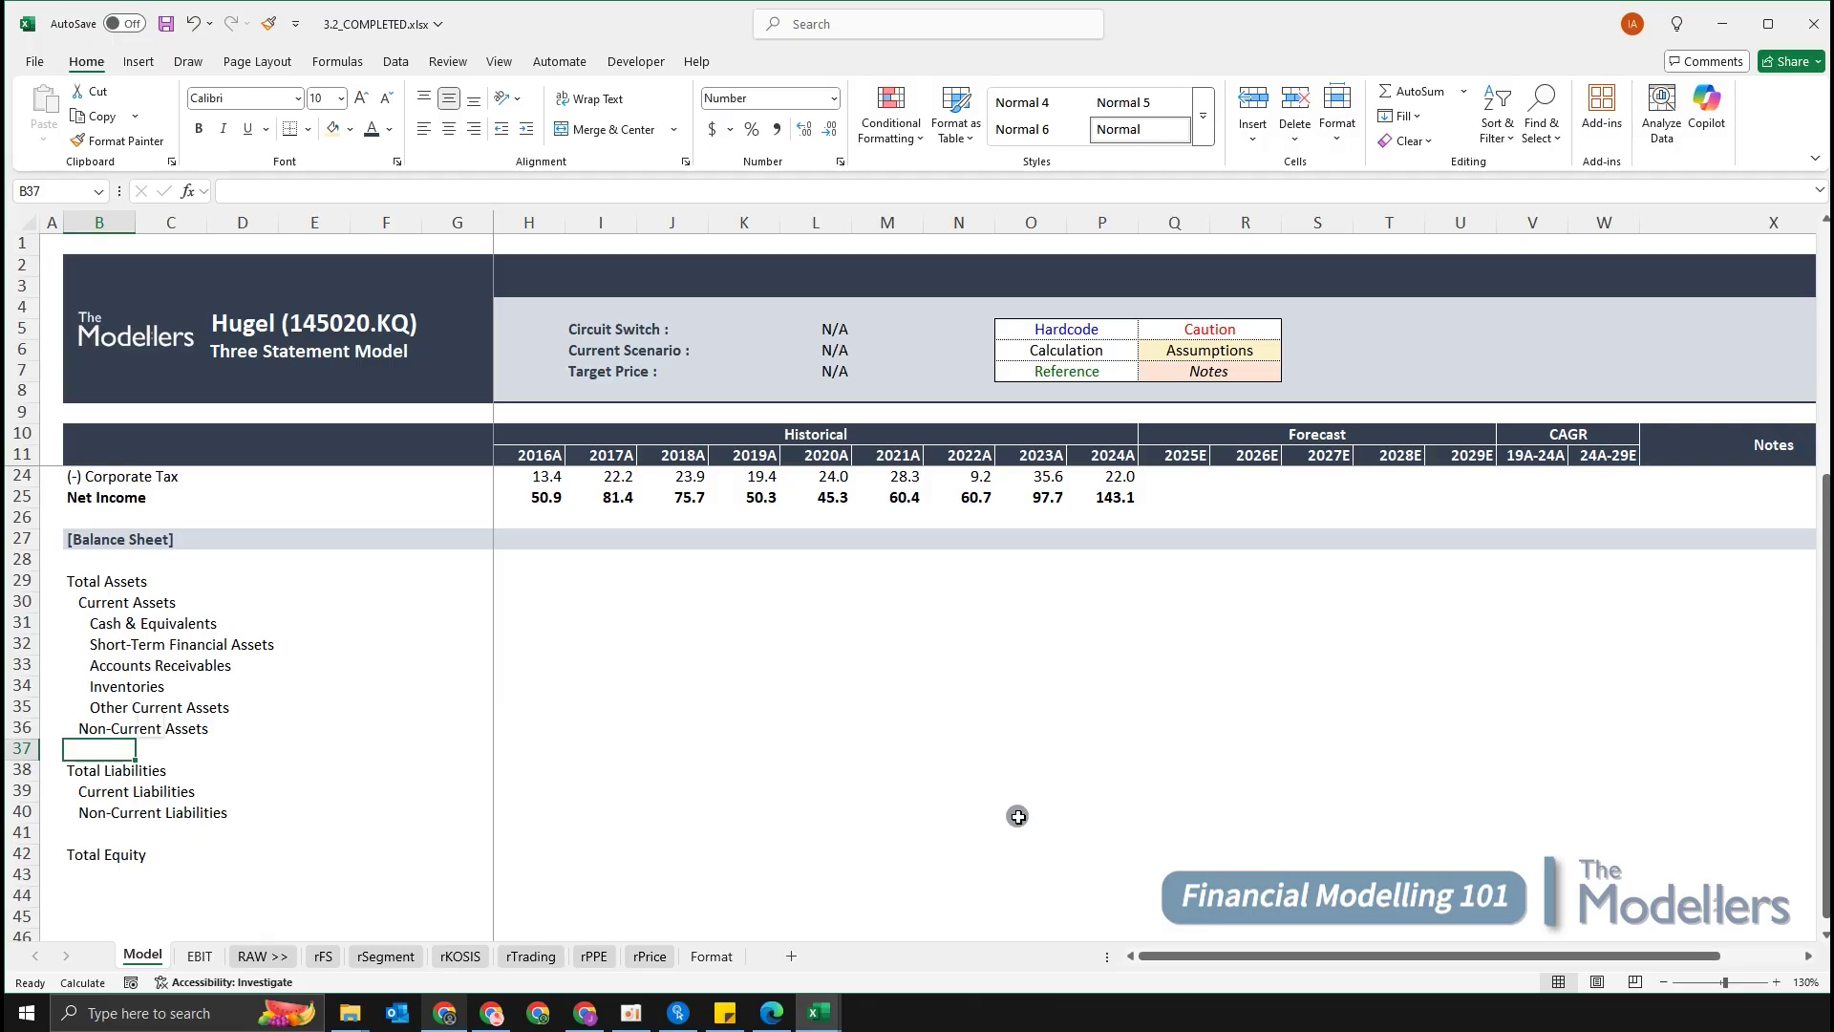
key("shift+space")
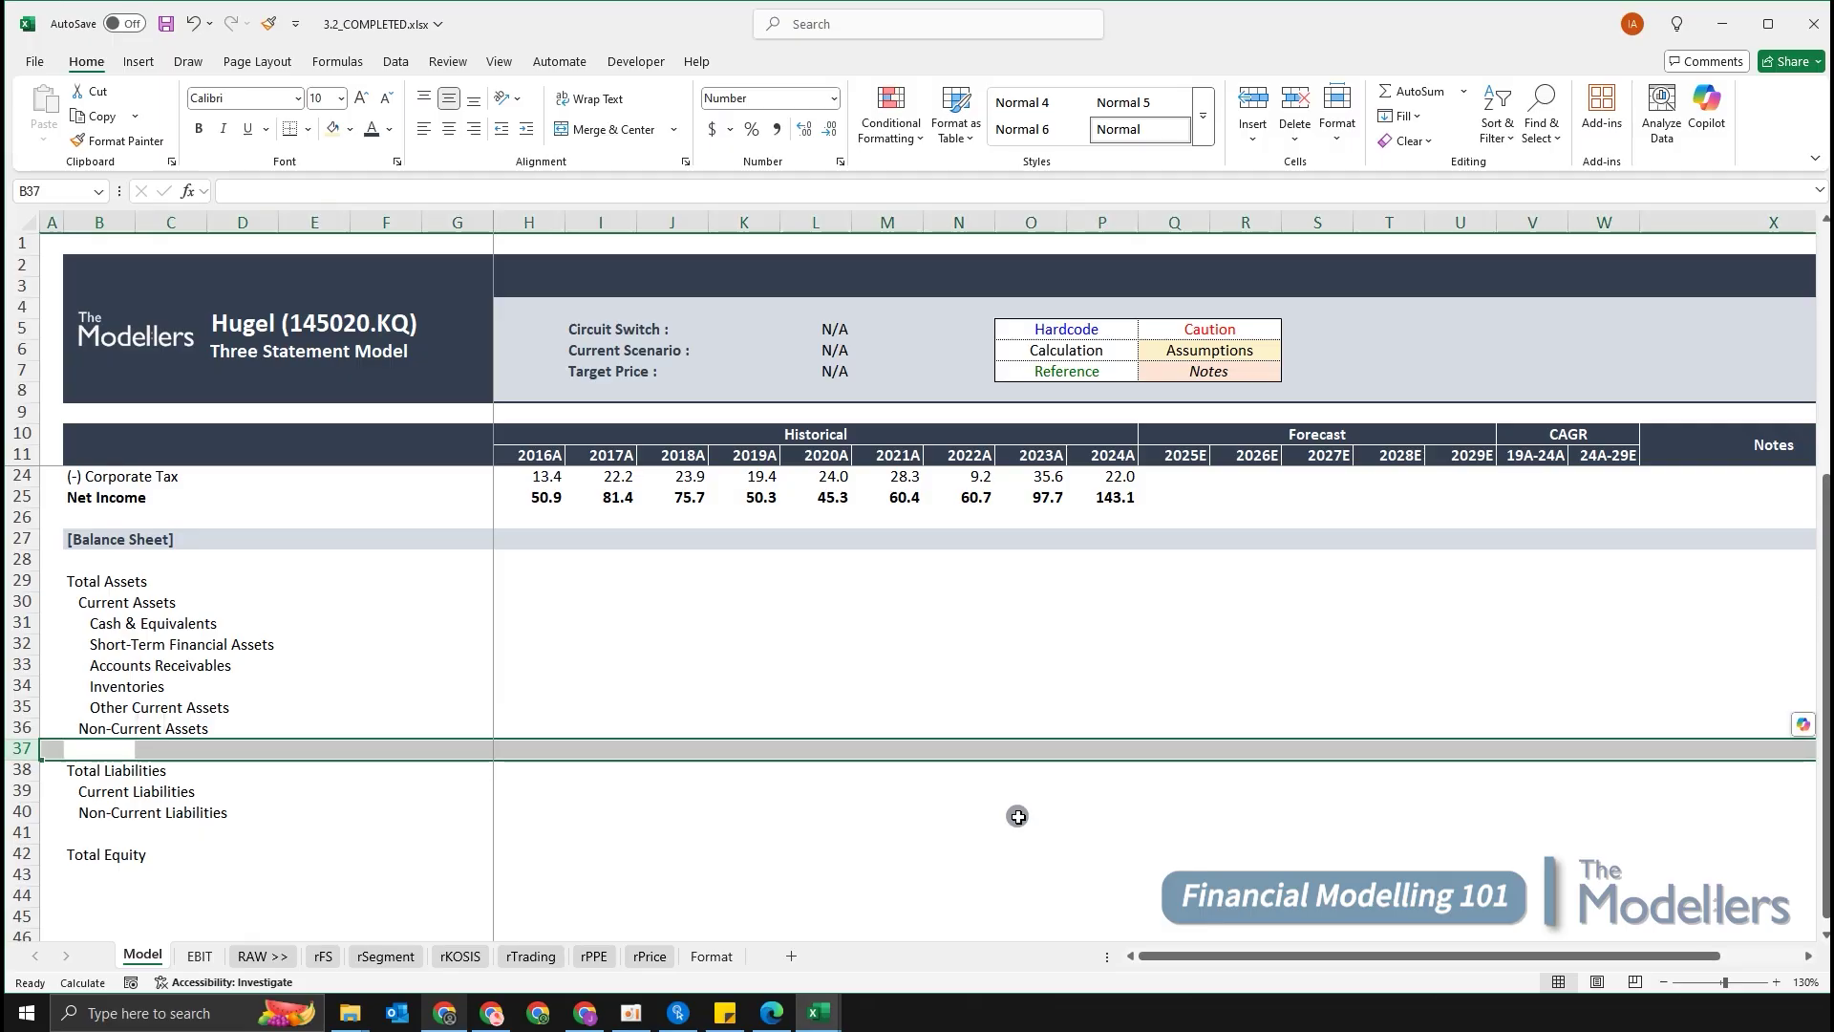
key("ctrl+plus")
key("ctrl+plus")
key("ctrl+plus")
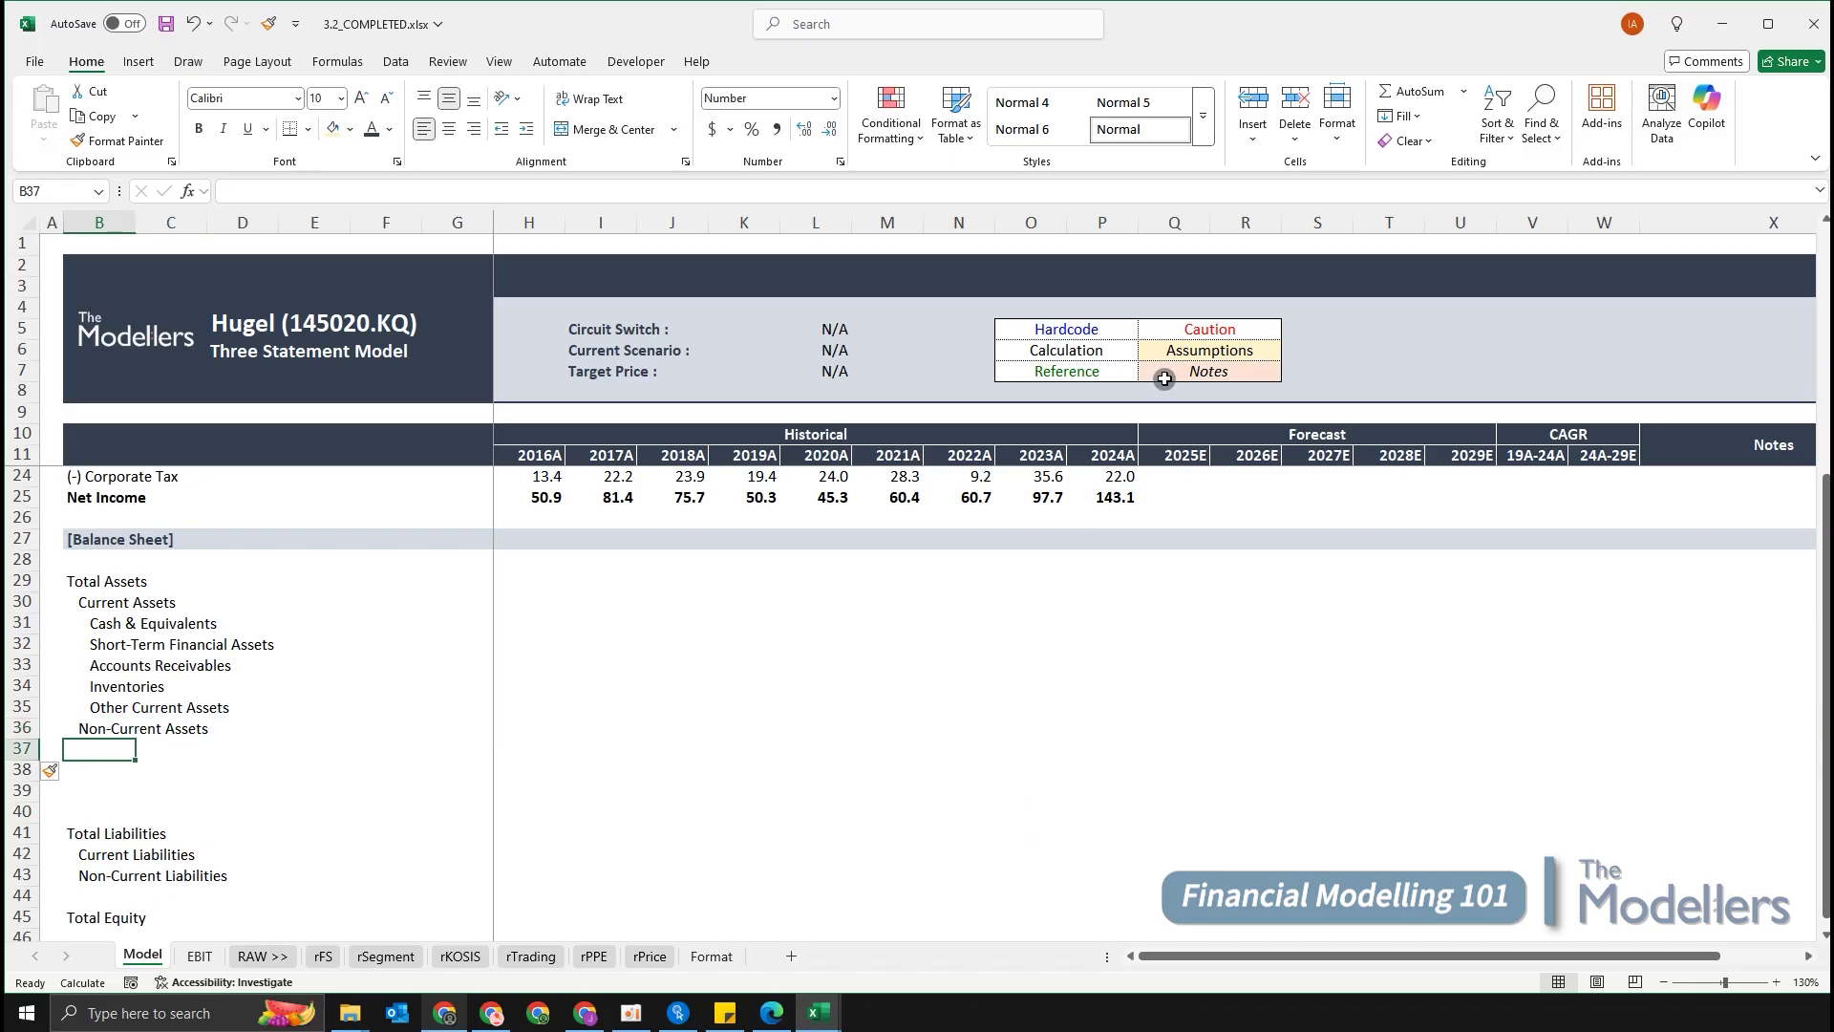
Enter the labels PPE, Intangible Assets and Other Non-Current Assets in B37:B39 under Non-Current Assets.
scroll(659, 766, "down", 2)
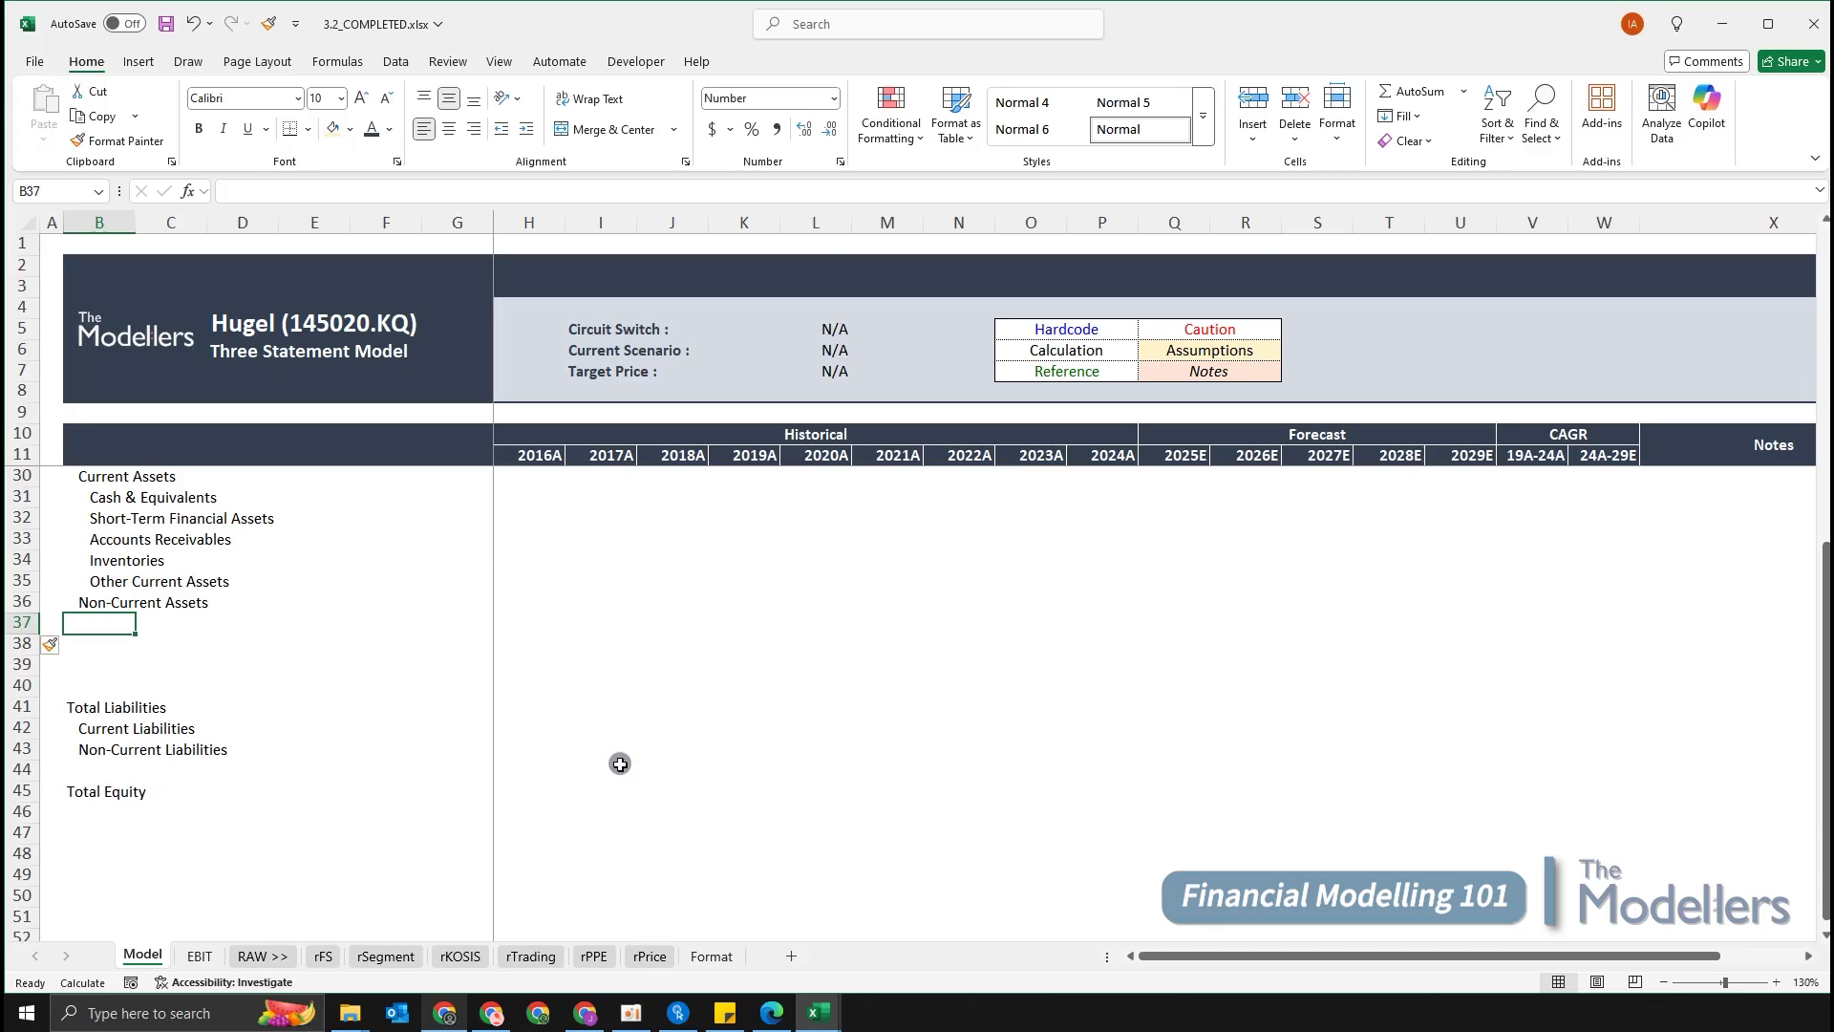
type("PPE")
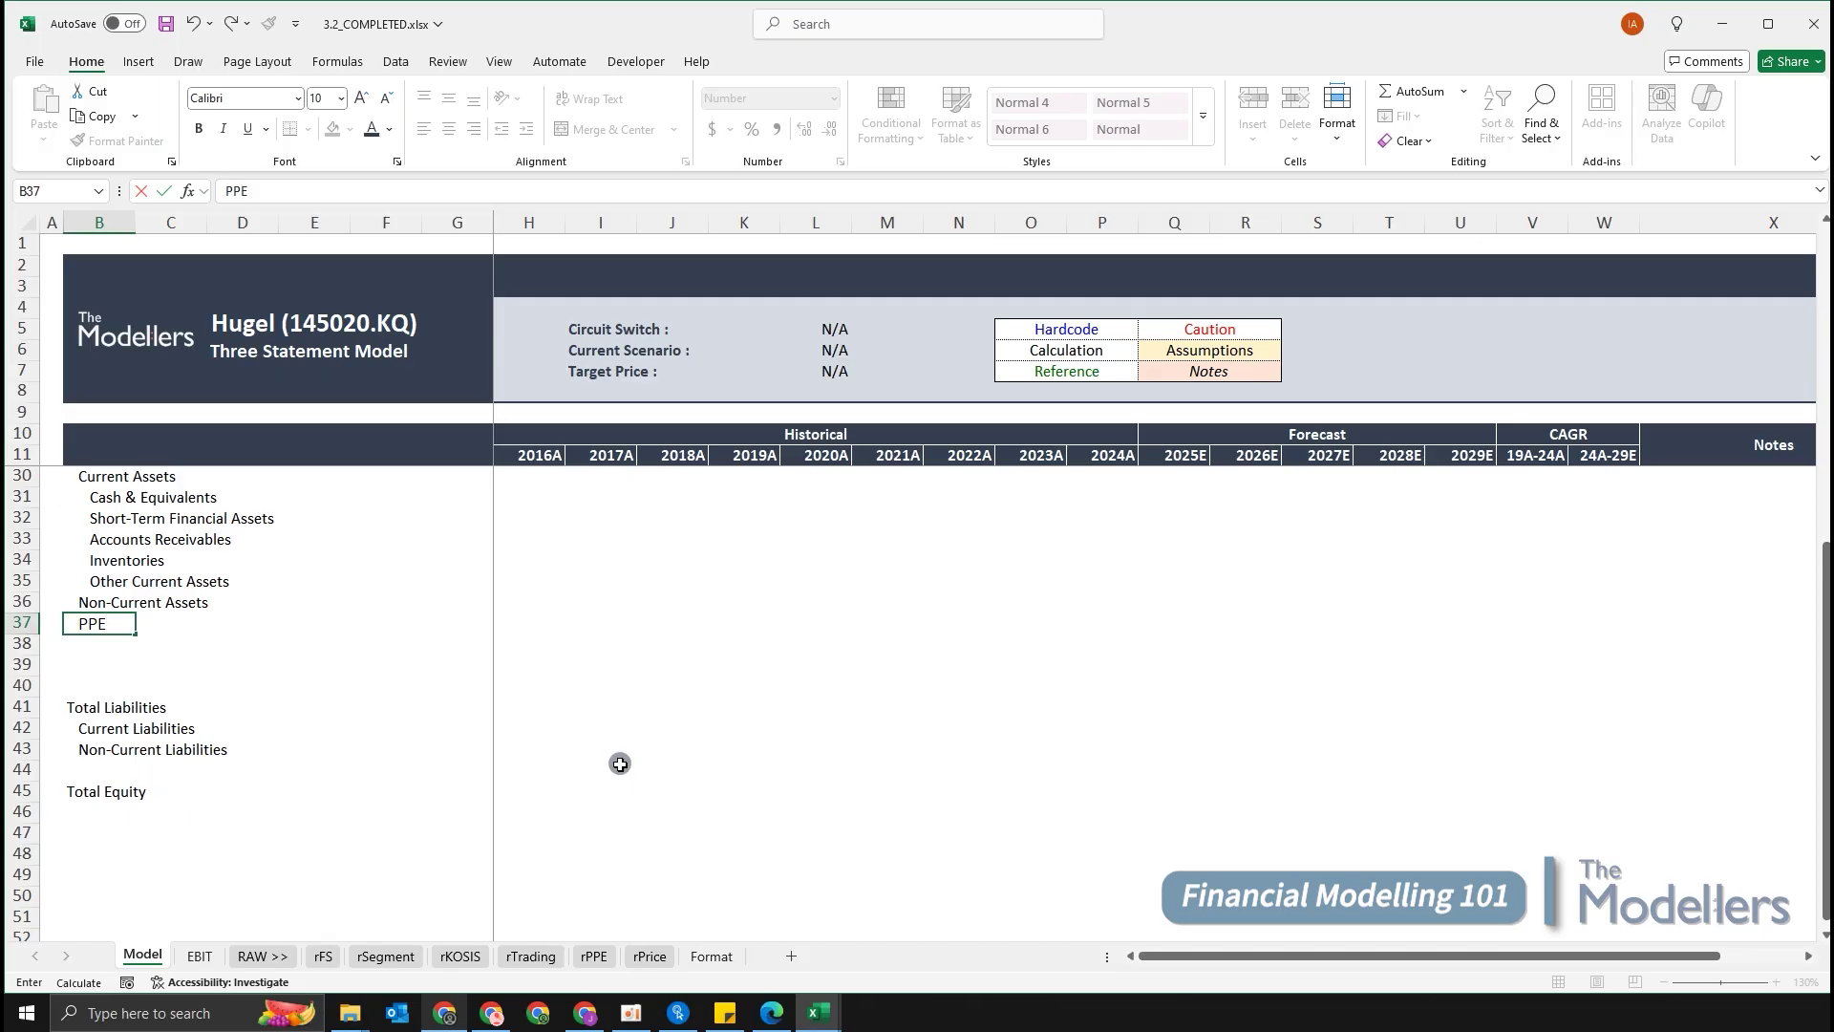
key("Return")
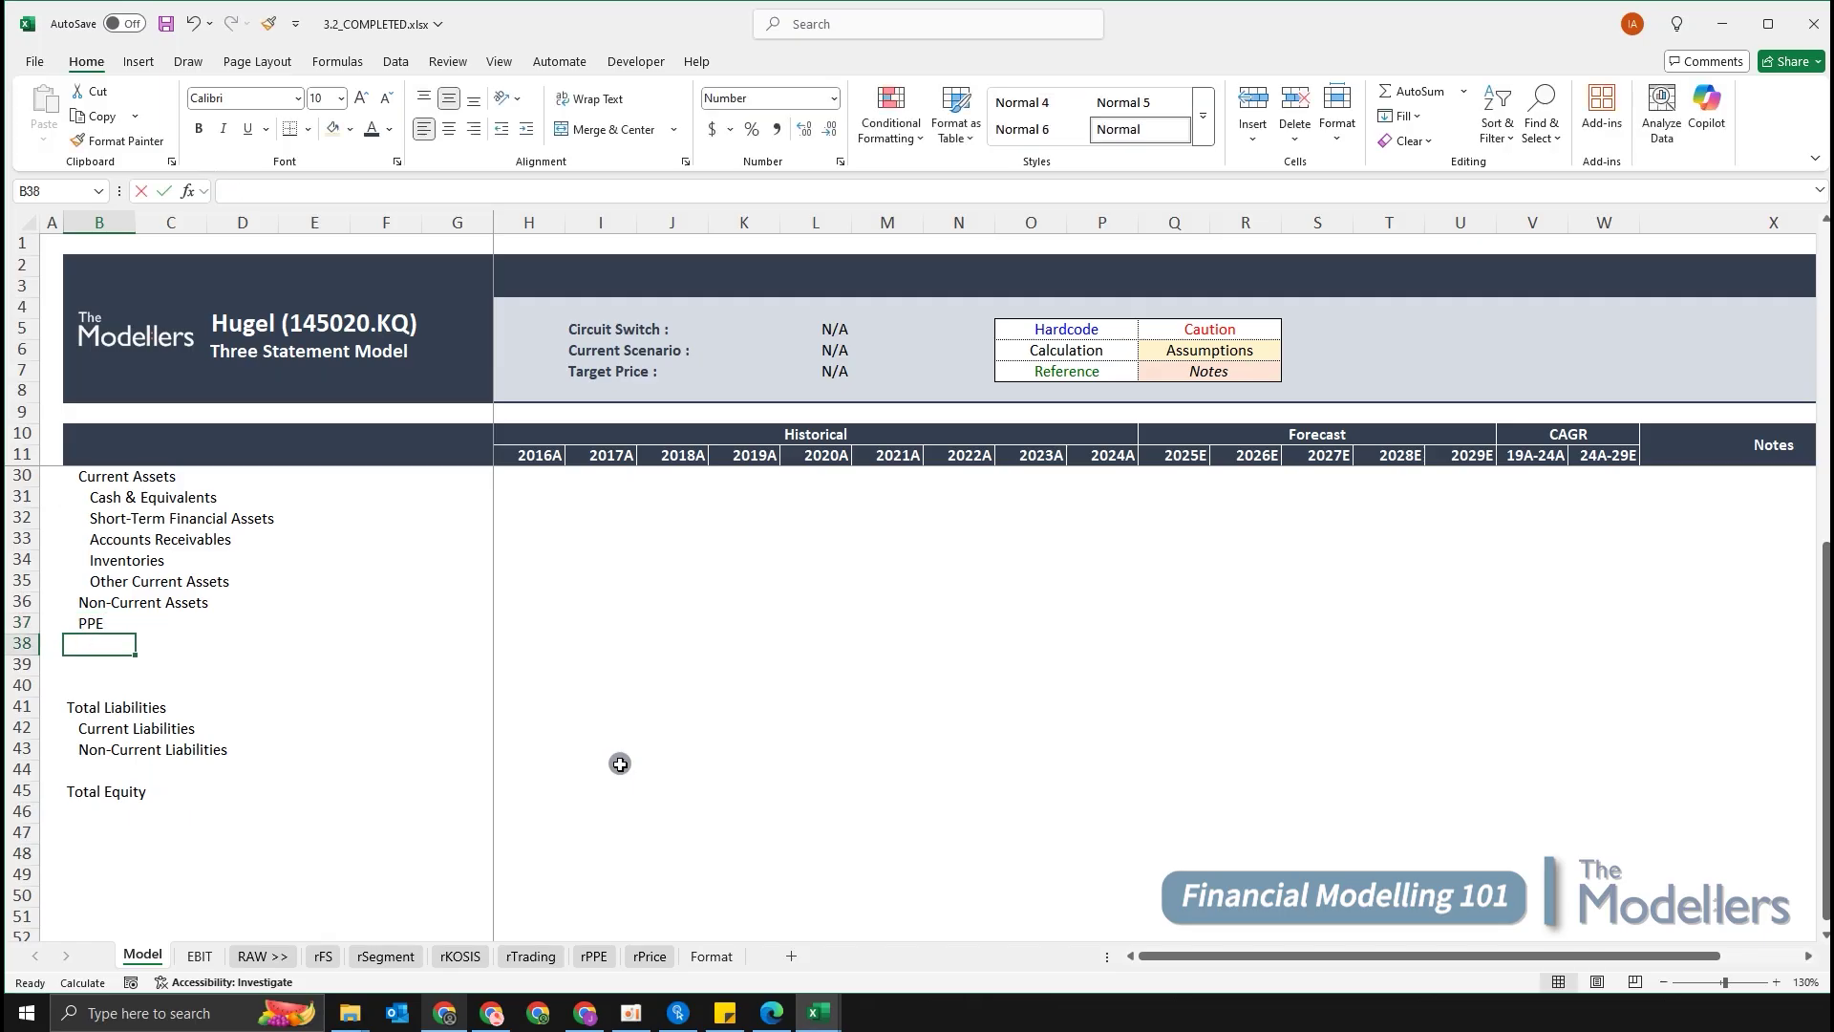
type("Intangible Assets")
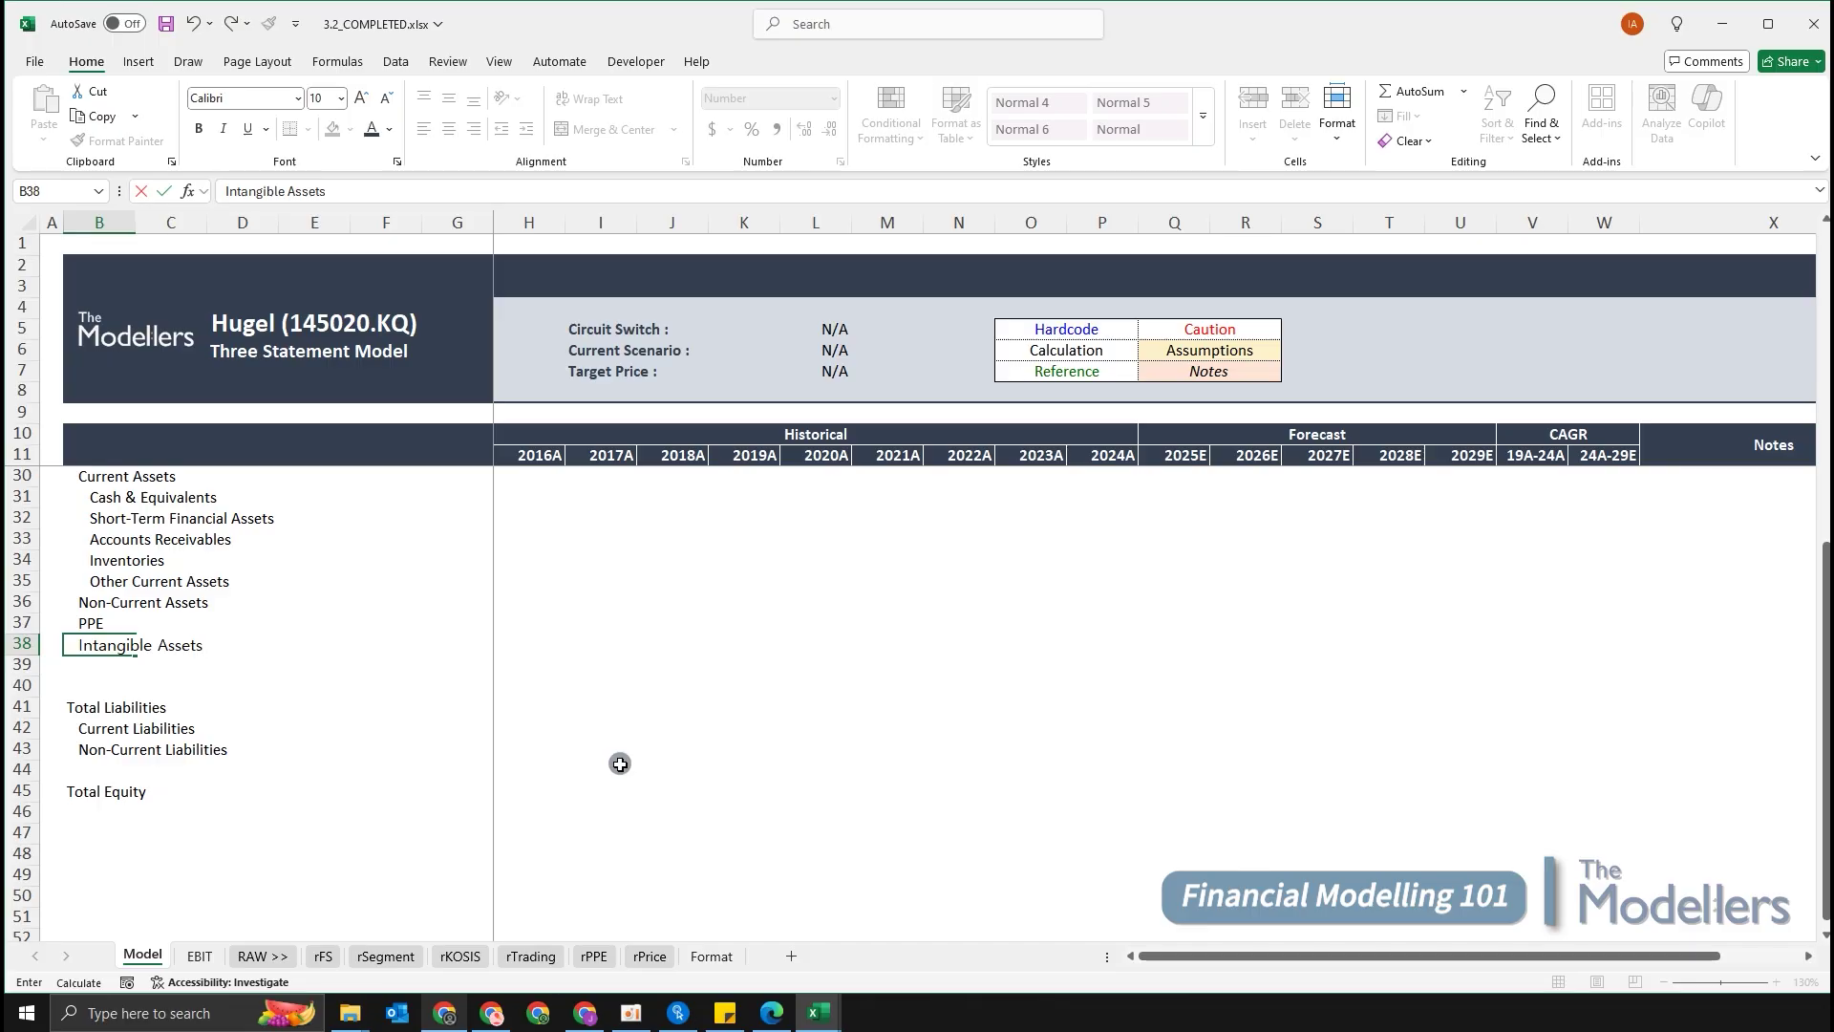
key("Return")
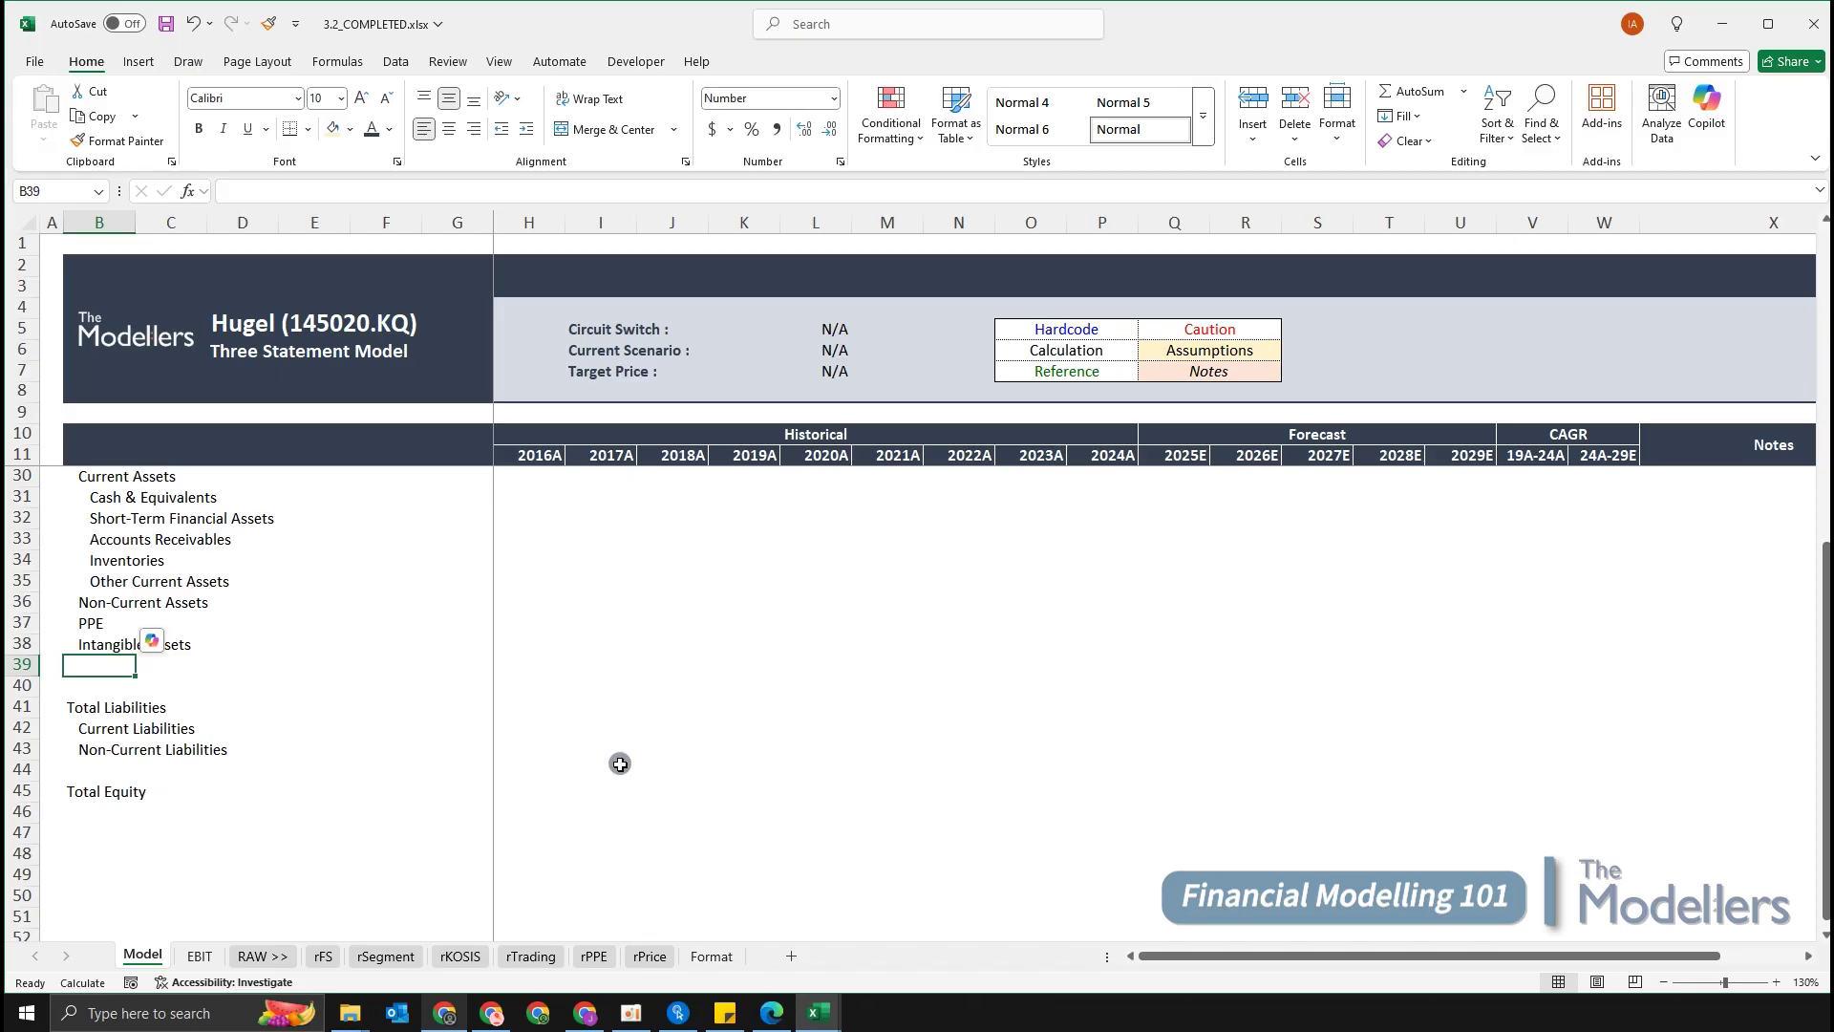
type("Other ")
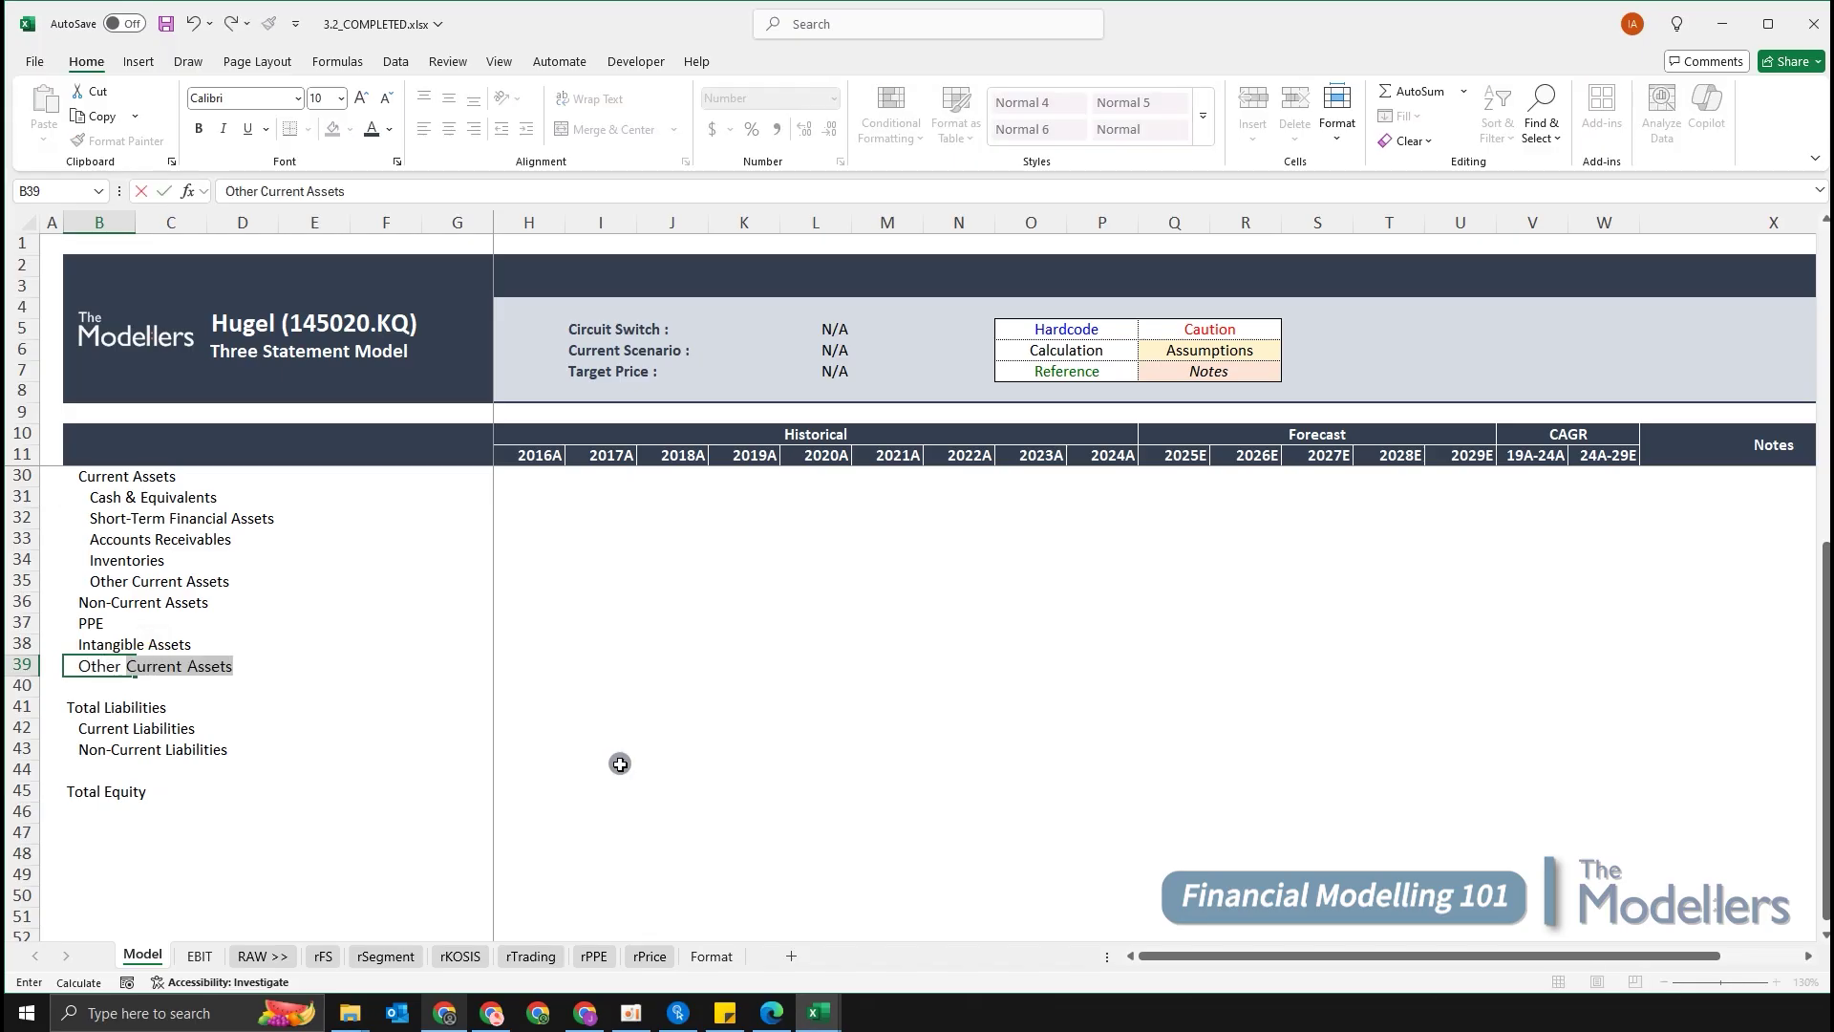
type("Non-Curr")
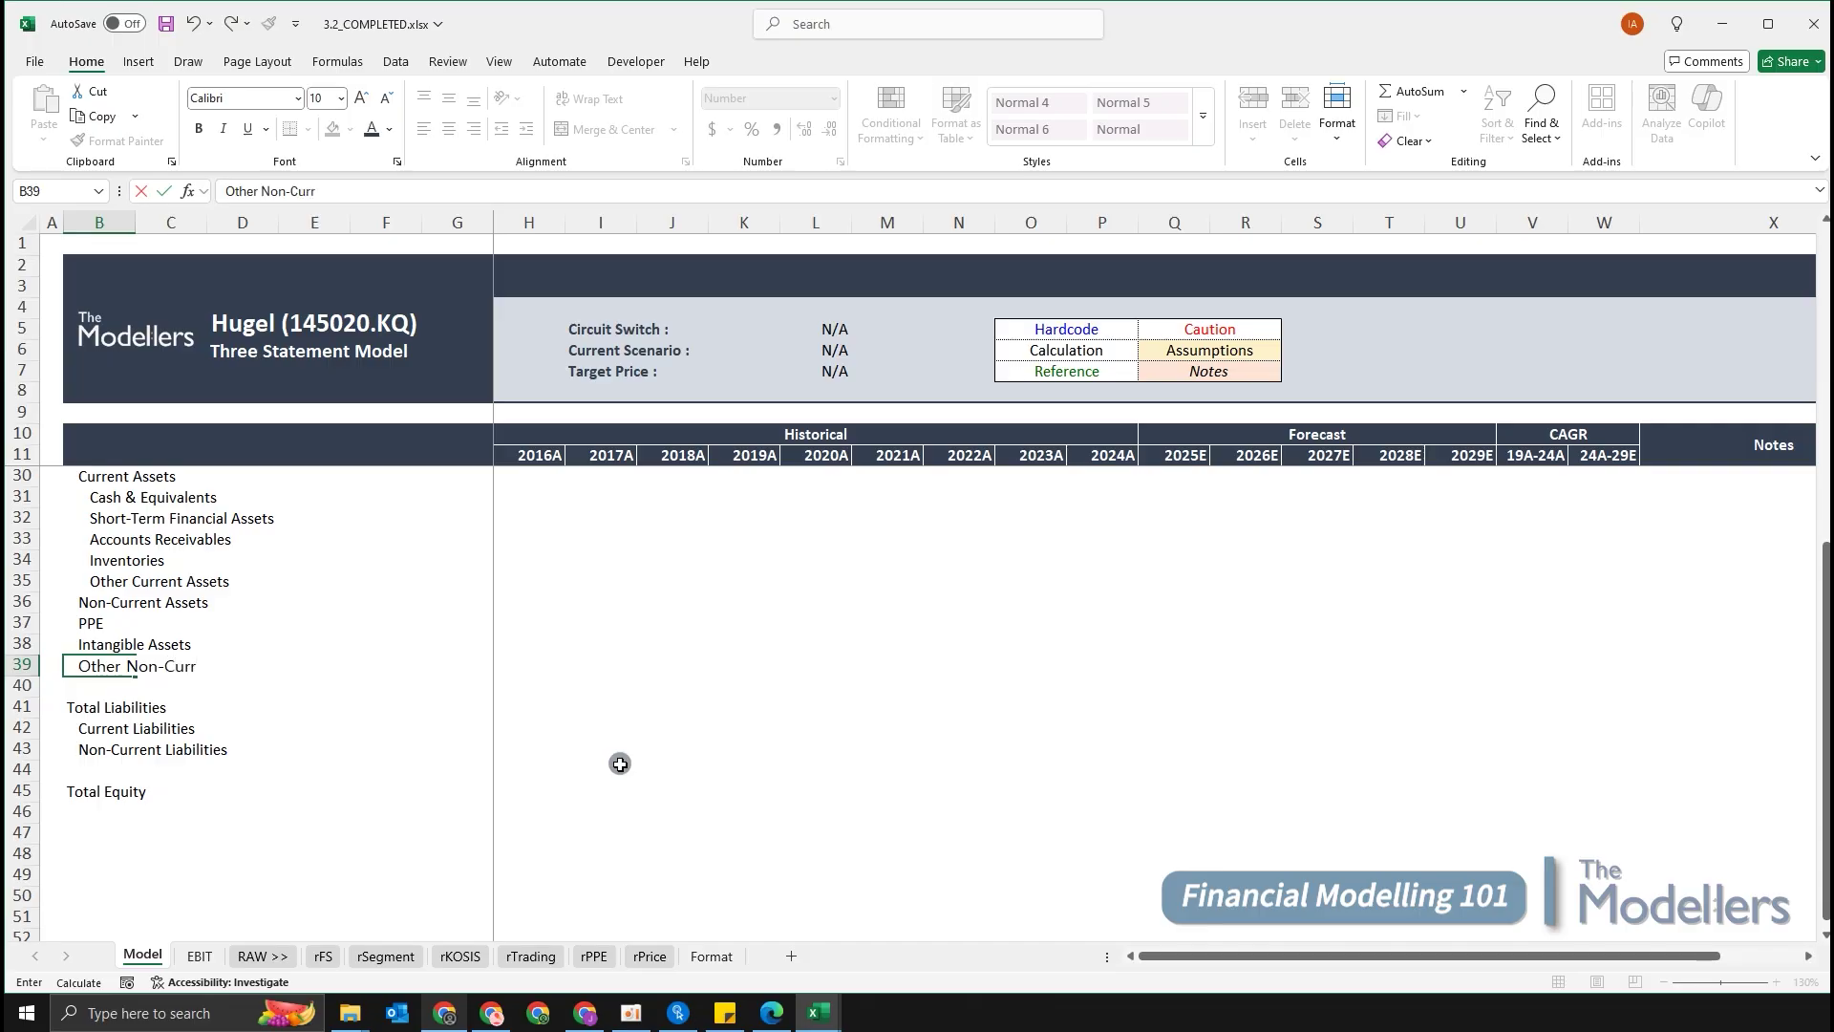
type("ent Assets")
key("ctrl+Return")
key("Return")
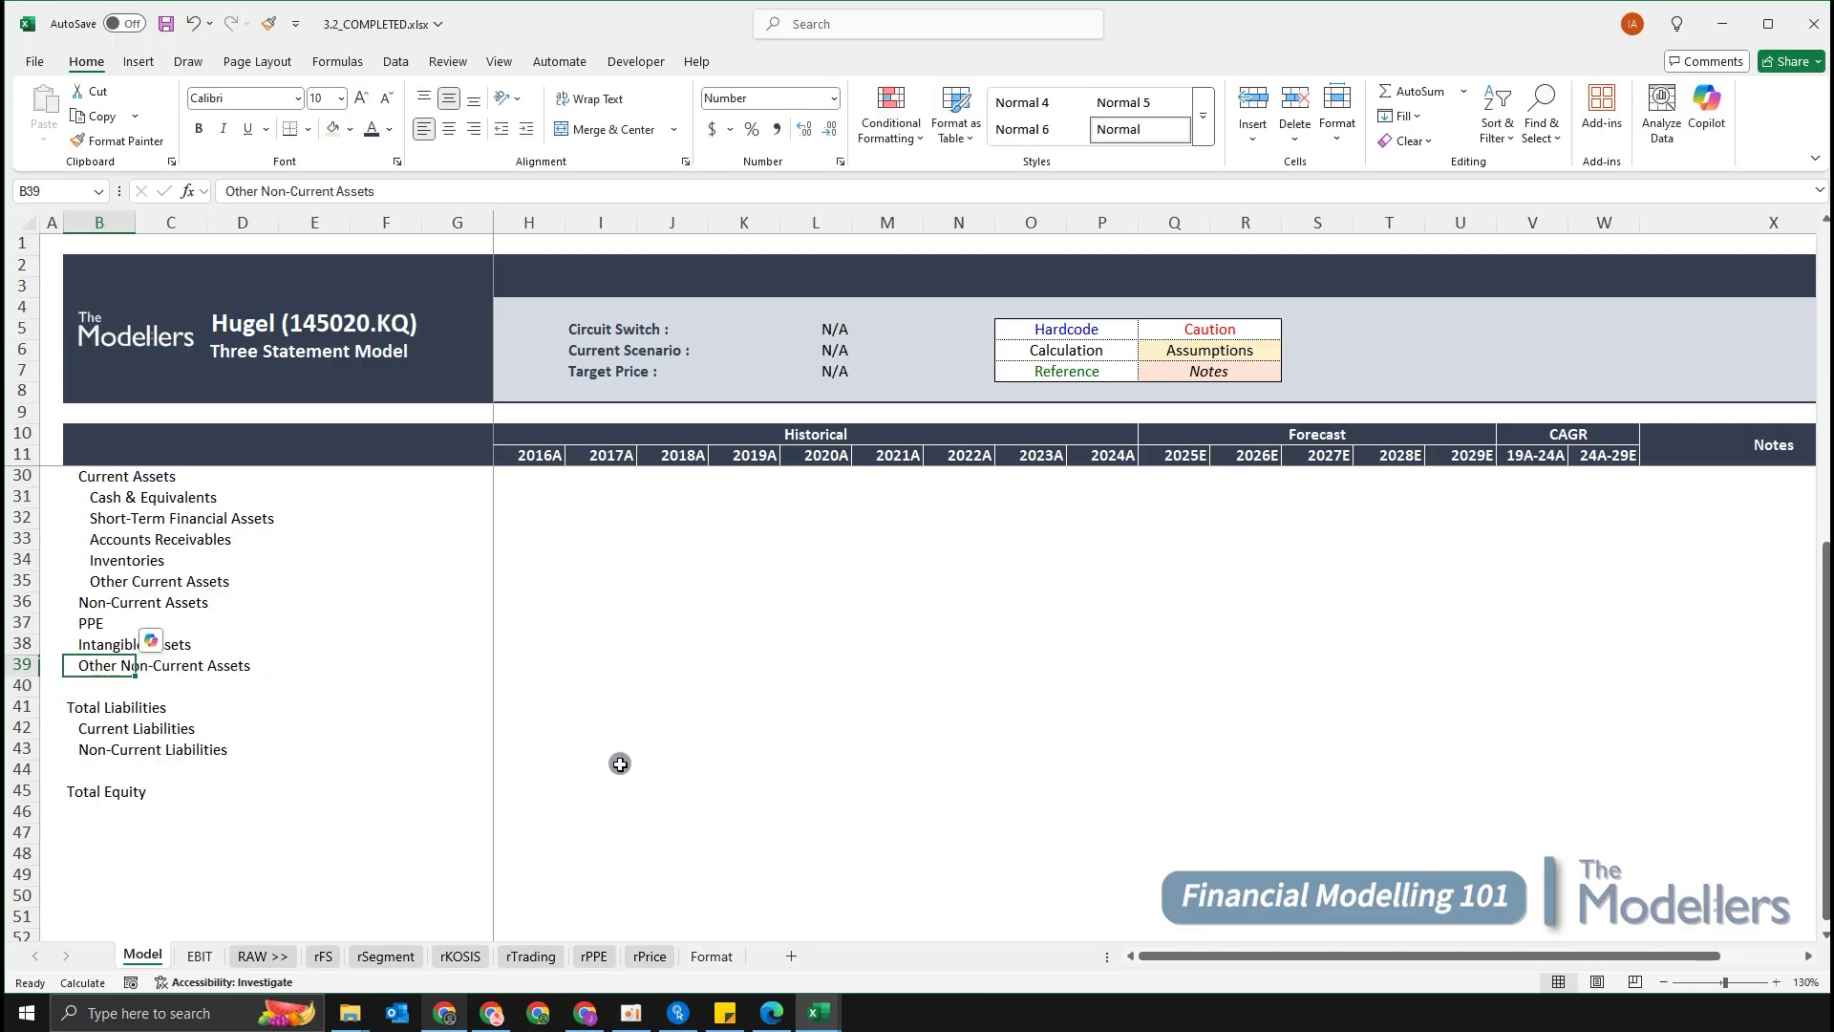
Indent the three non-current asset line labels in B37:B39 by one more level.
key("shift+Up")
key("shift+Up")
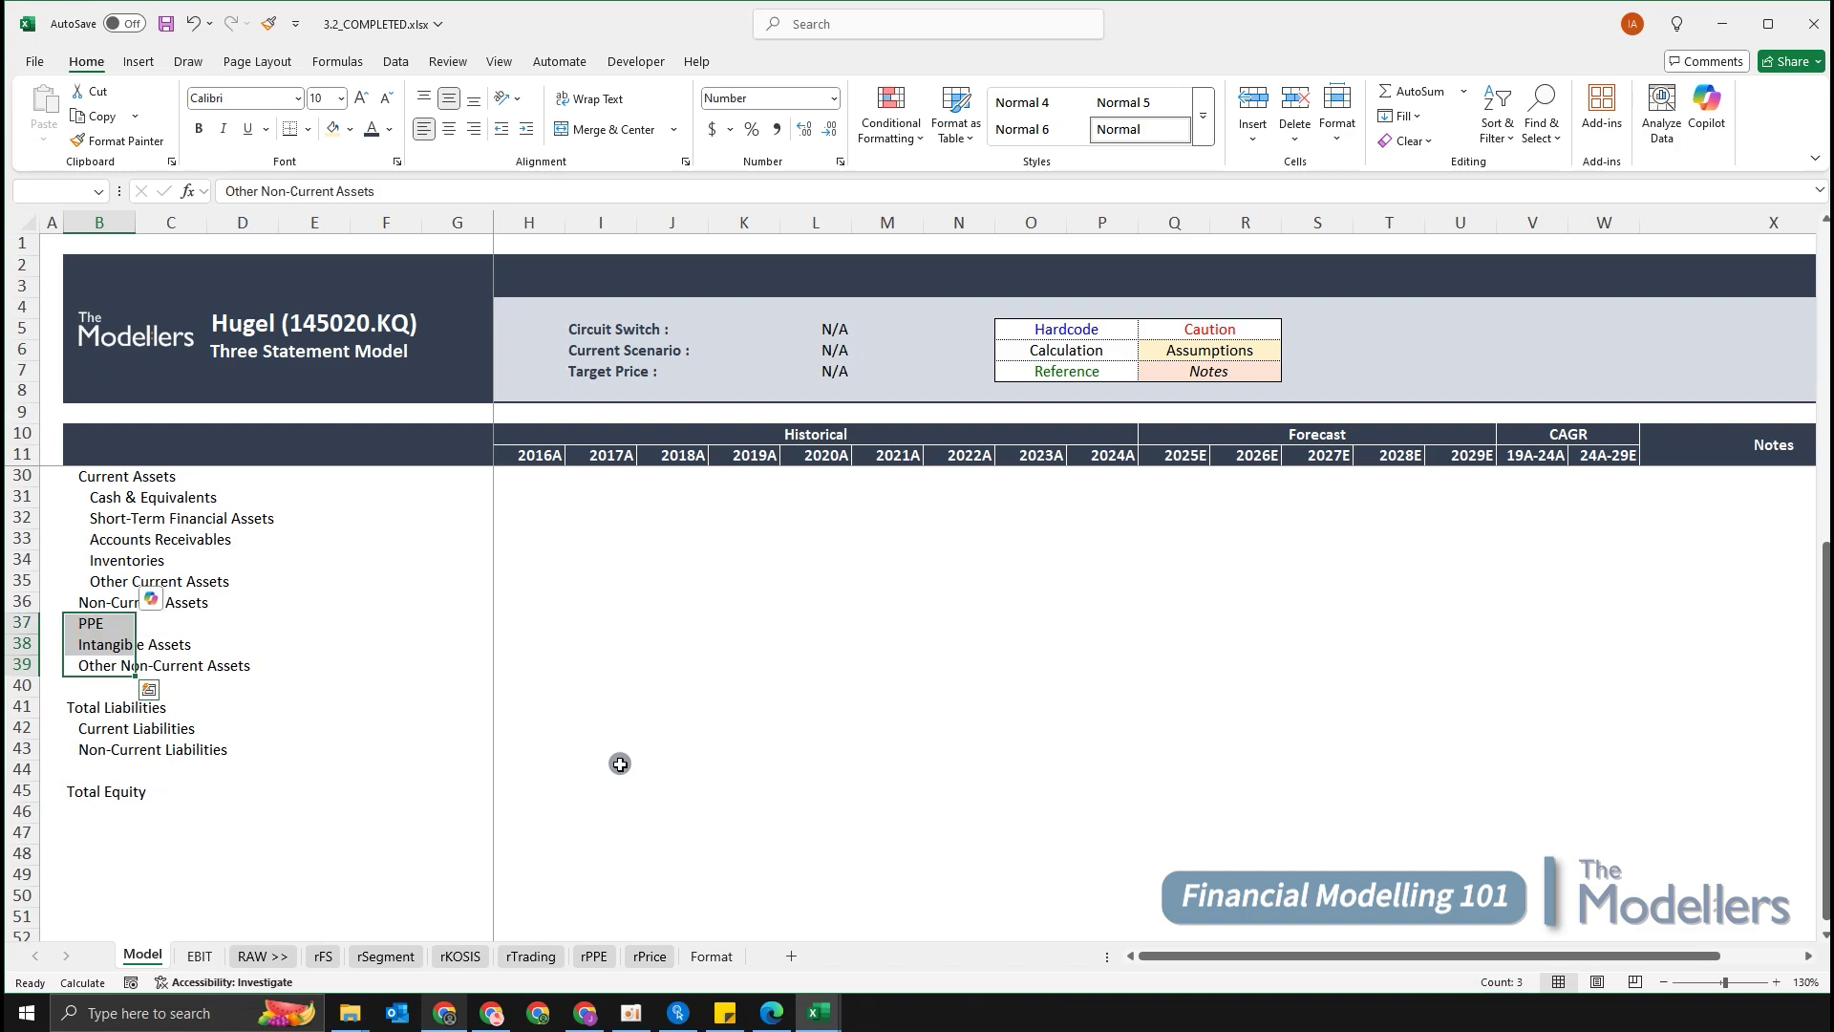
key("alt")
key("h")
key("6")
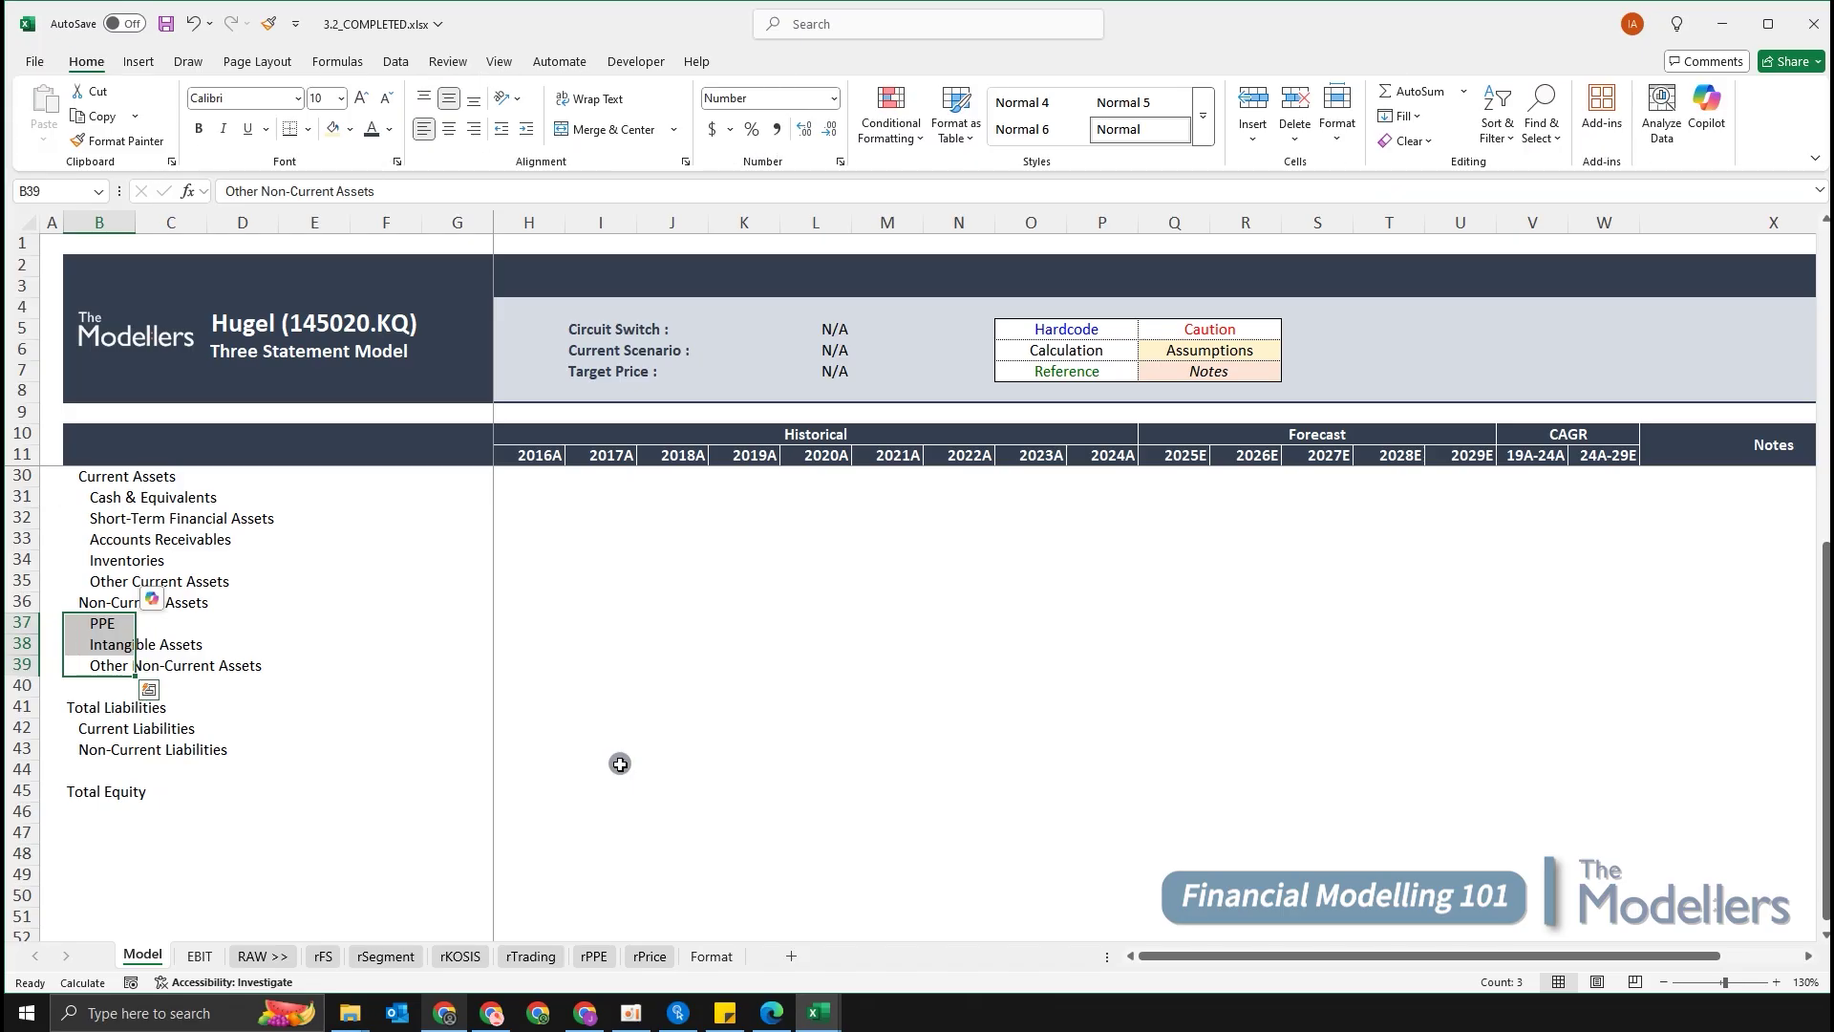
scroll(444, 740, "up", 2)
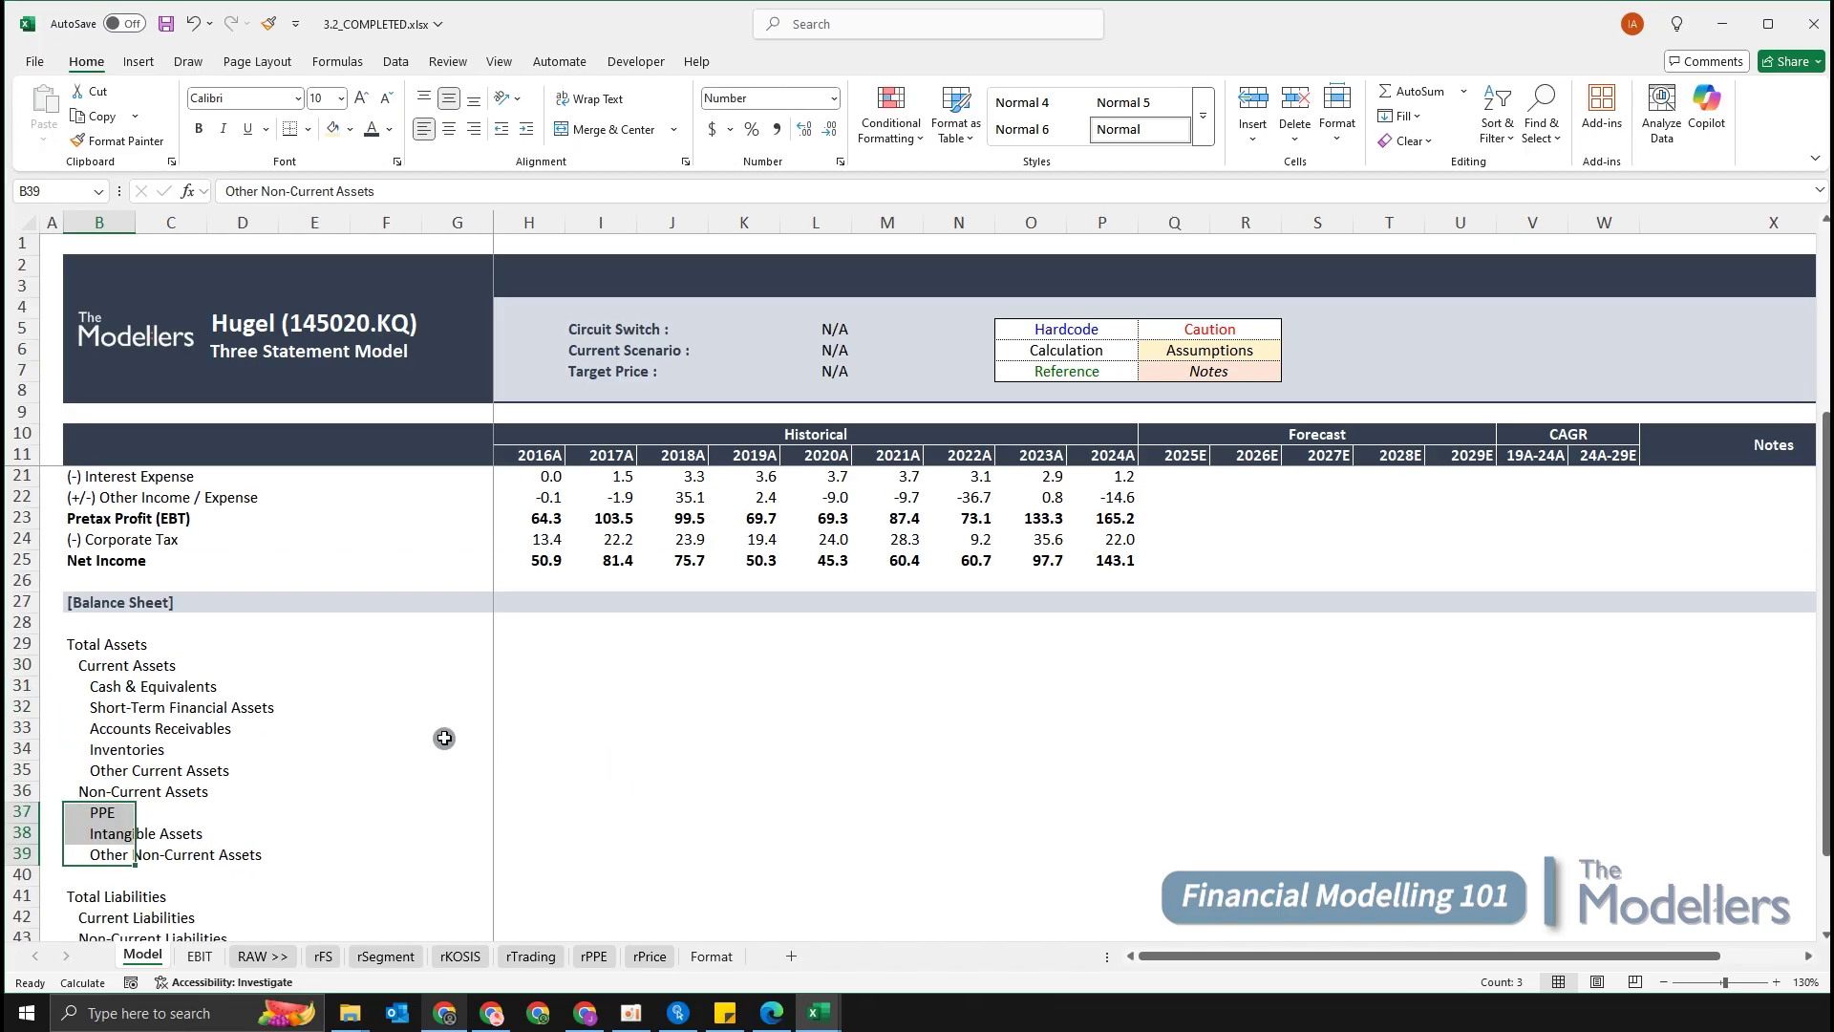
scroll(452, 728, "down", 1)
left_click(432, 685)
left_click_drag(149, 549, 149, 702)
left_click(434, 750)
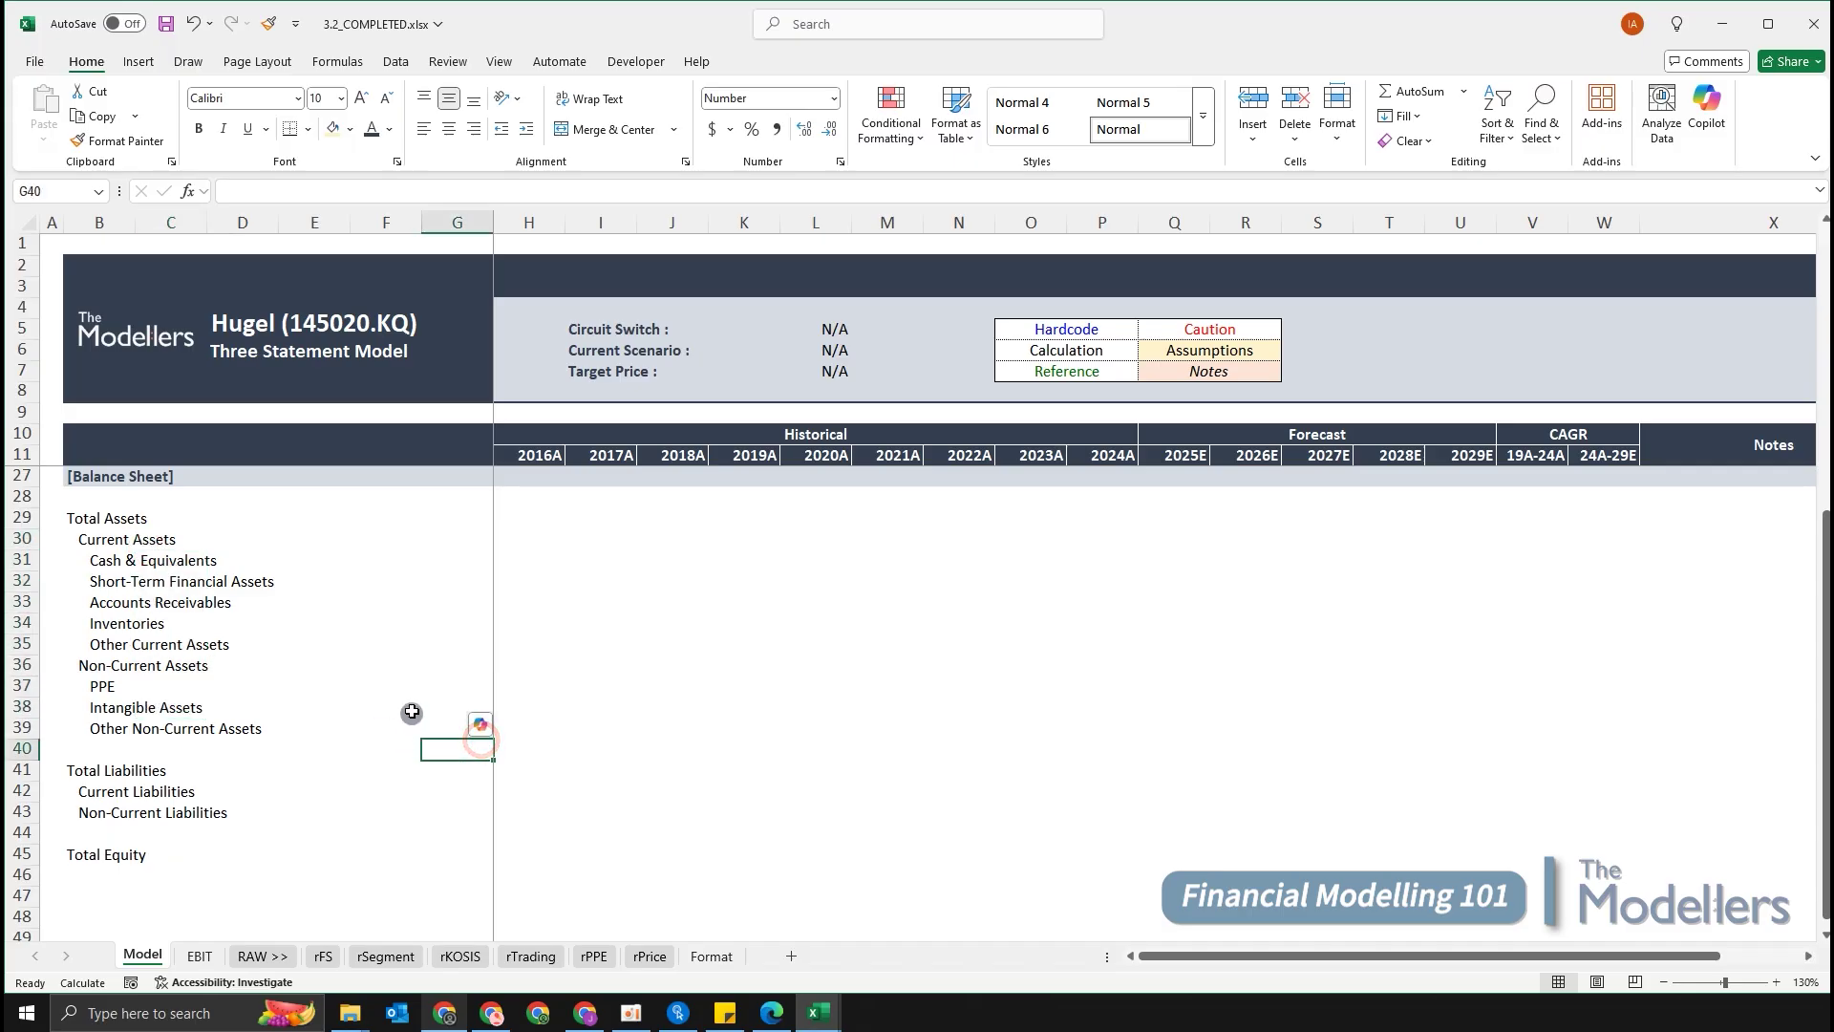
left_click(412, 708)
Insert three blank rows at row 43, between Current Liabilities and Non-Current Liabilities.
scroll(411, 708, "down", 3)
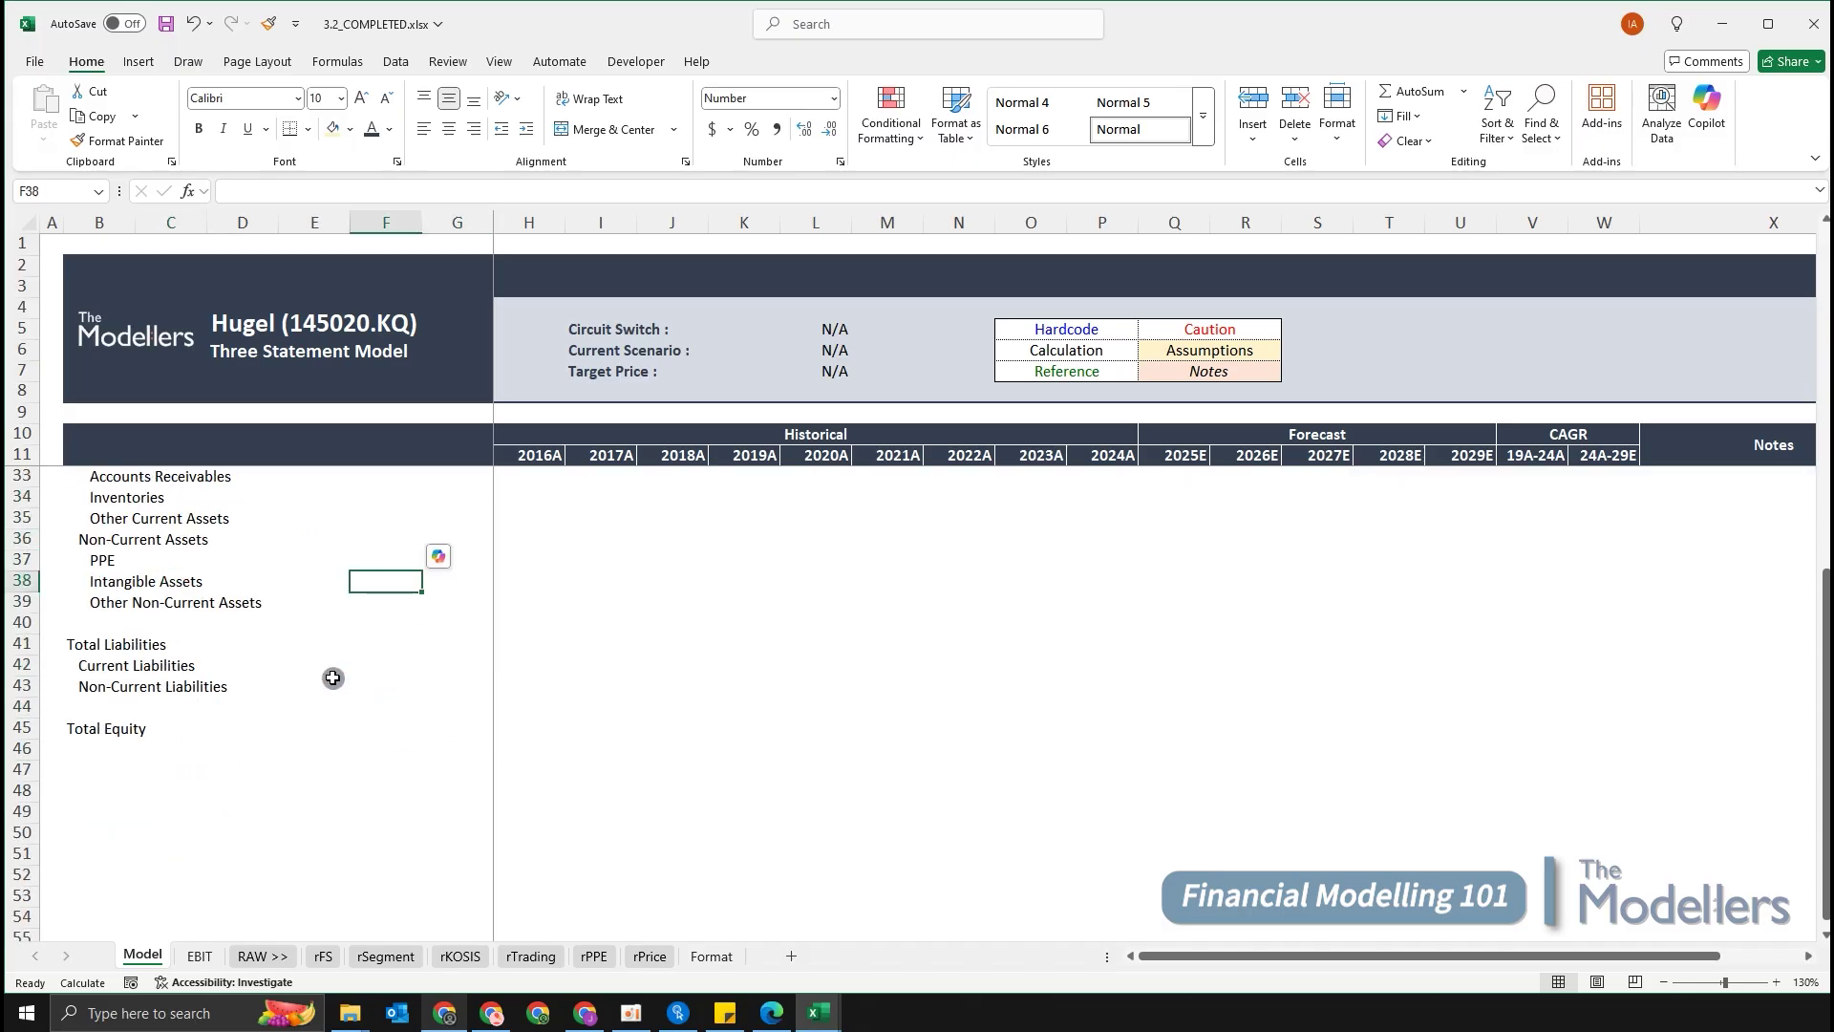
left_click(226, 667)
key("Left")
key("Left")
key("Left")
key("Up")
key("Up")
key("Up")
key("Down")
key("shift+space")
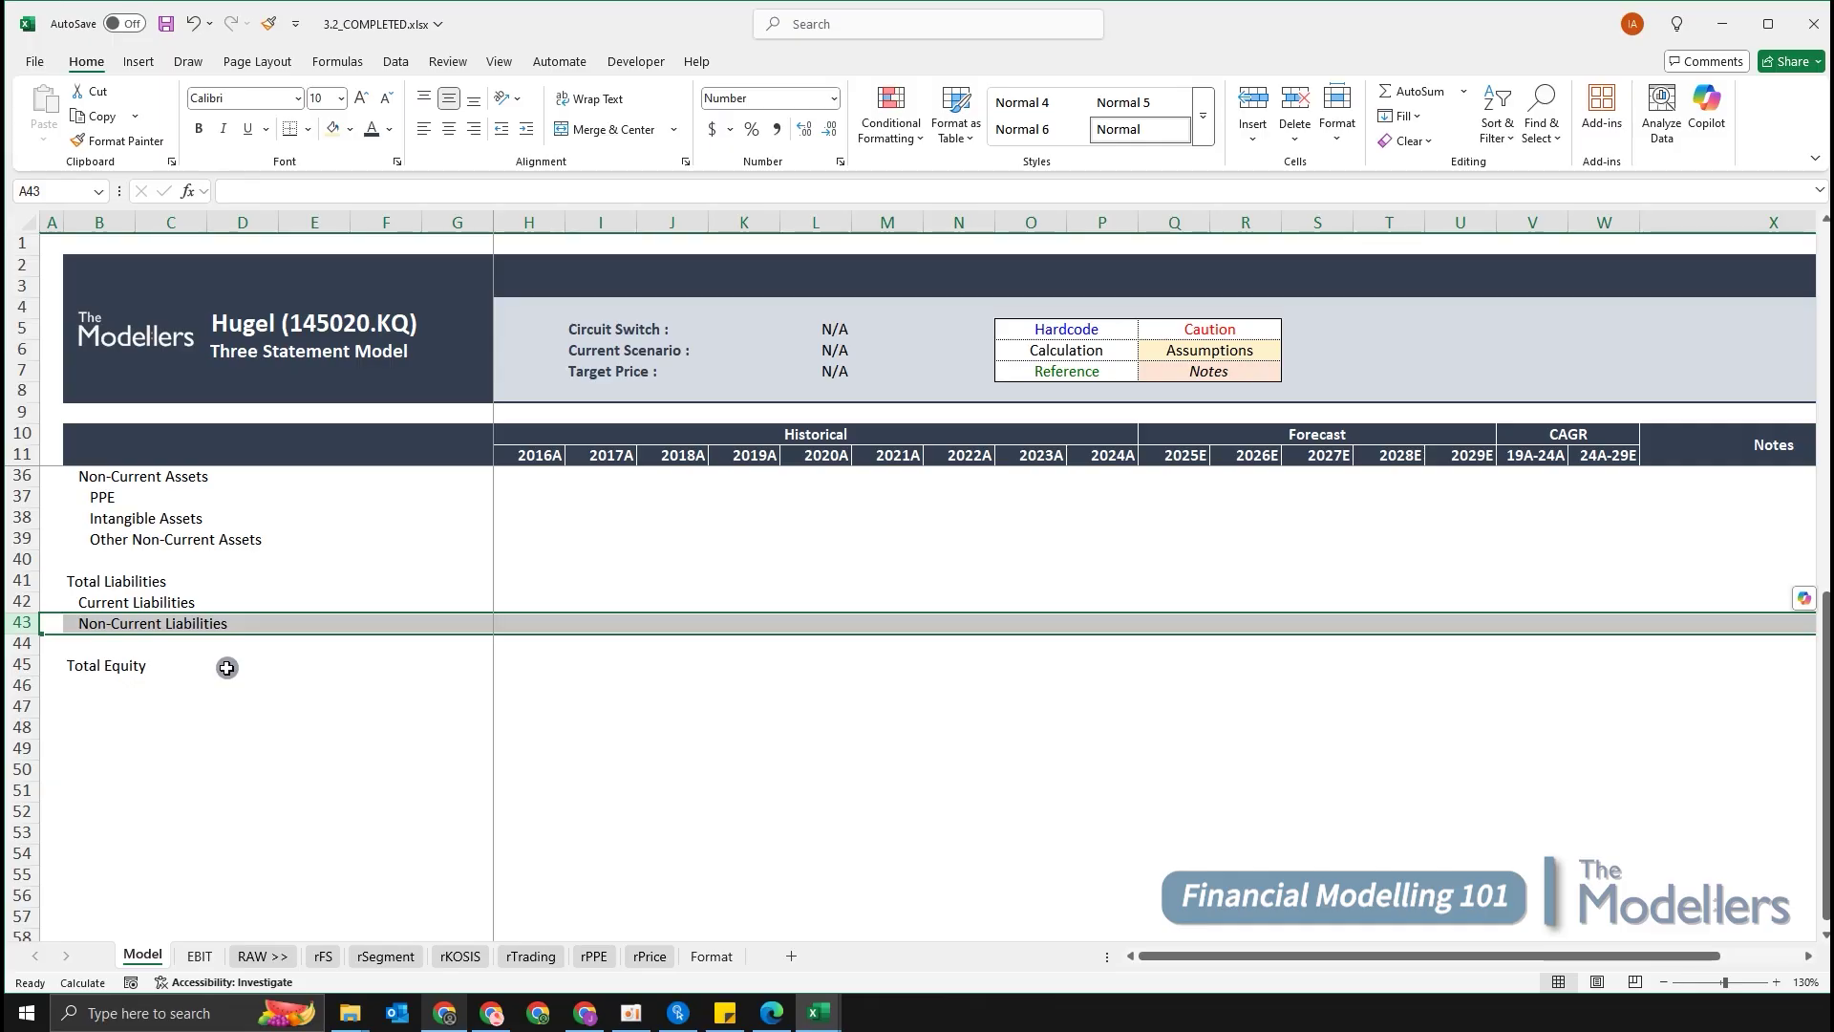
key("ctrl+shift+equal")
key("ctrl+shift+equal")
key("ctrl+shift+equal")
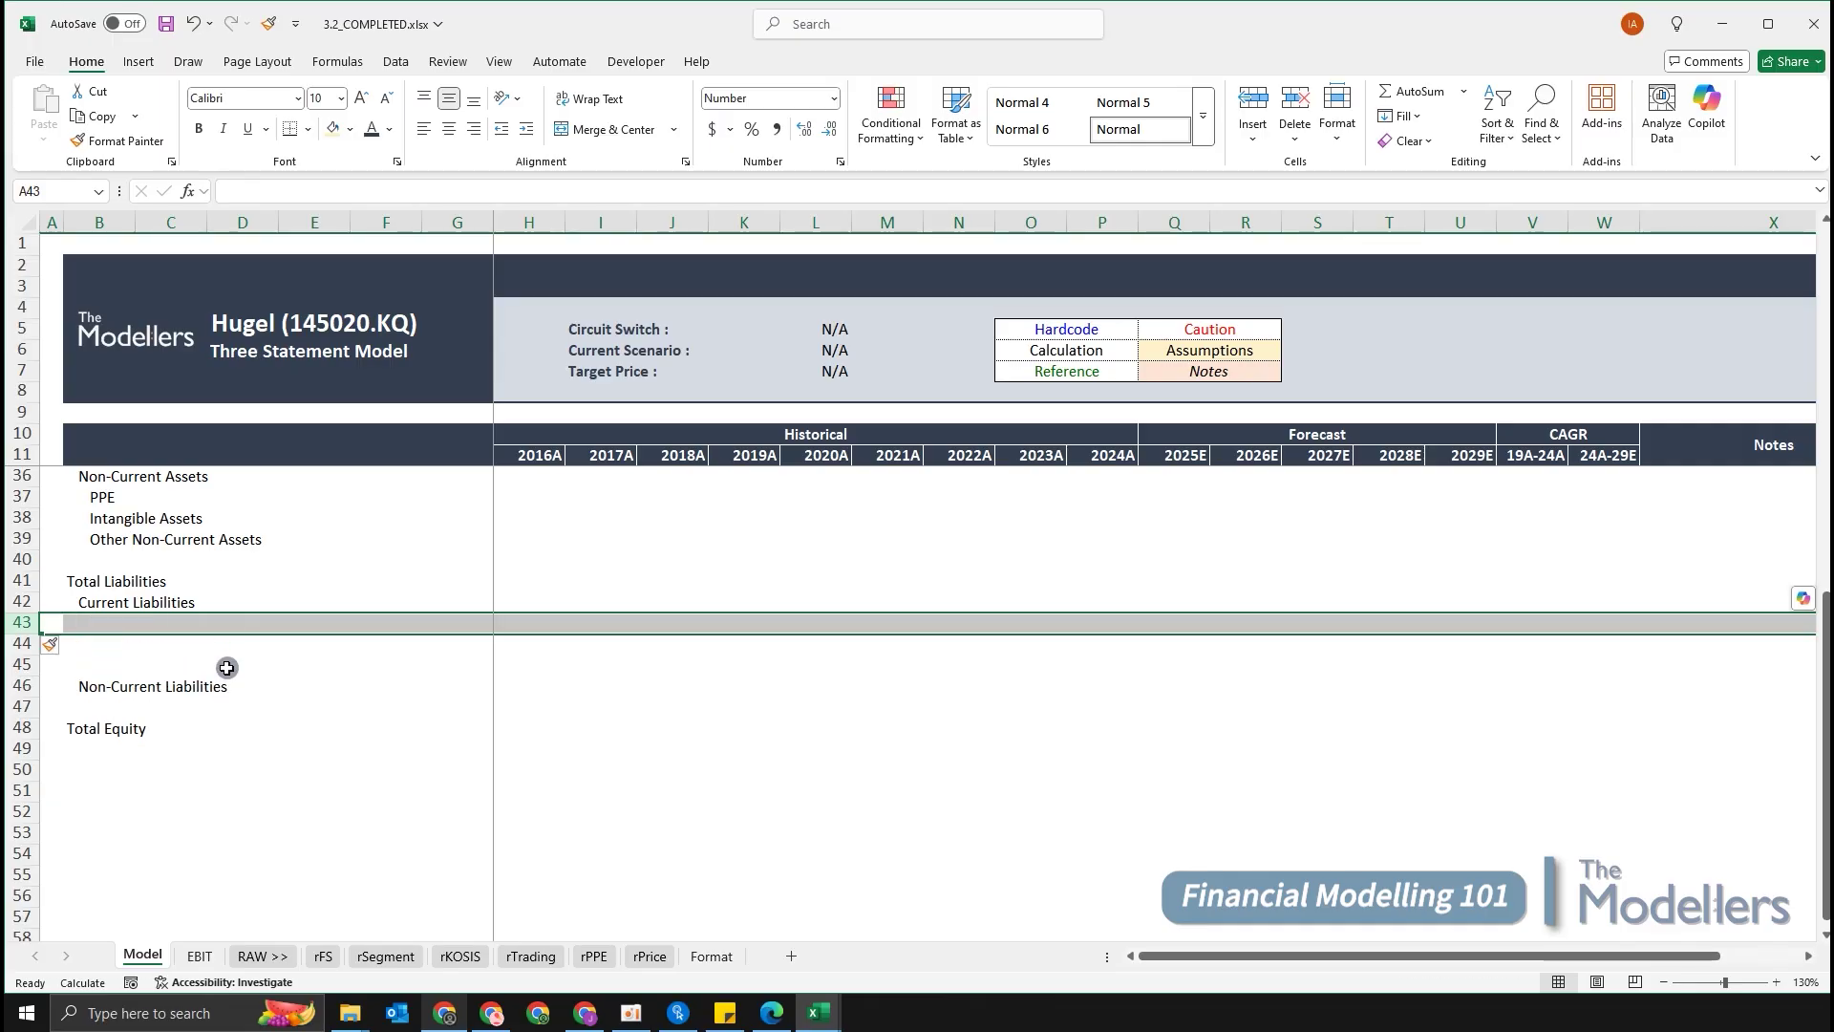
Insert three blank rows at row 47, between Non-Current Liabilities and Total Equity.
key("Down")
key("Down")
key("Down")
key("Down")
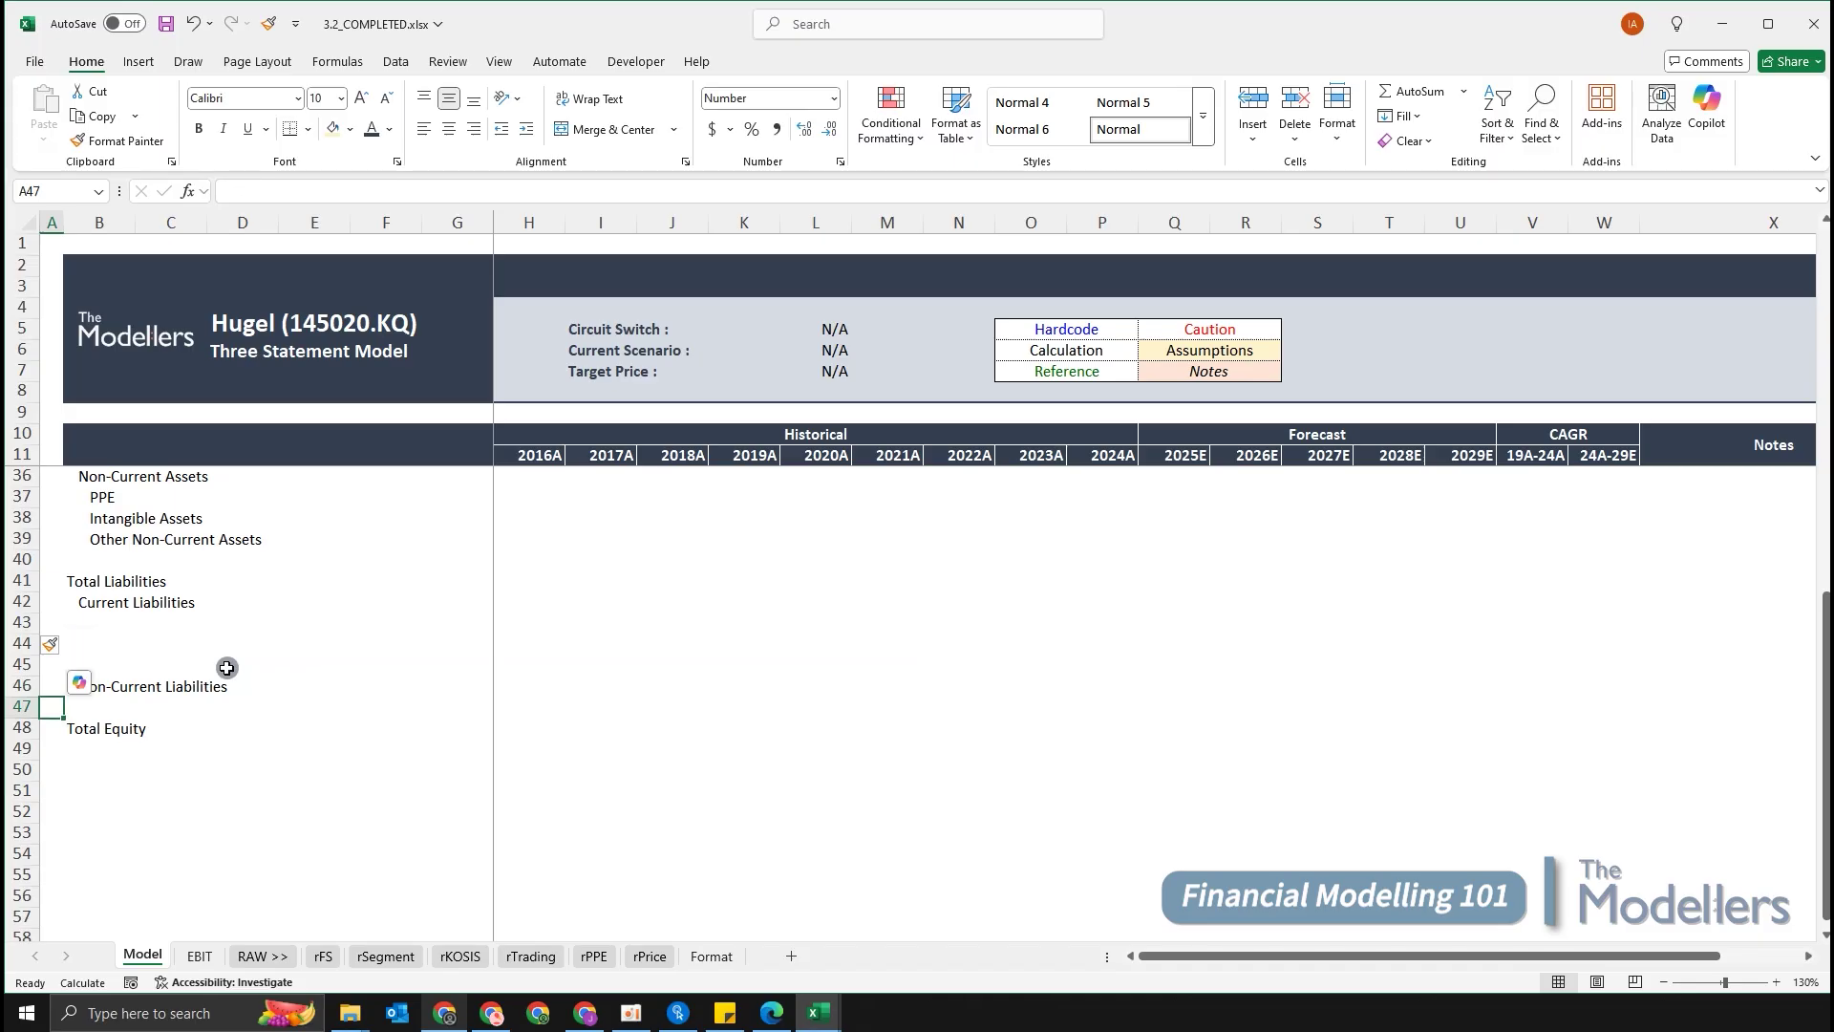
key("shift+space")
key("ctrl+shift+equal")
key("ctrl+shift+equal")
key("ctrl+shift+equal")
key("Right")
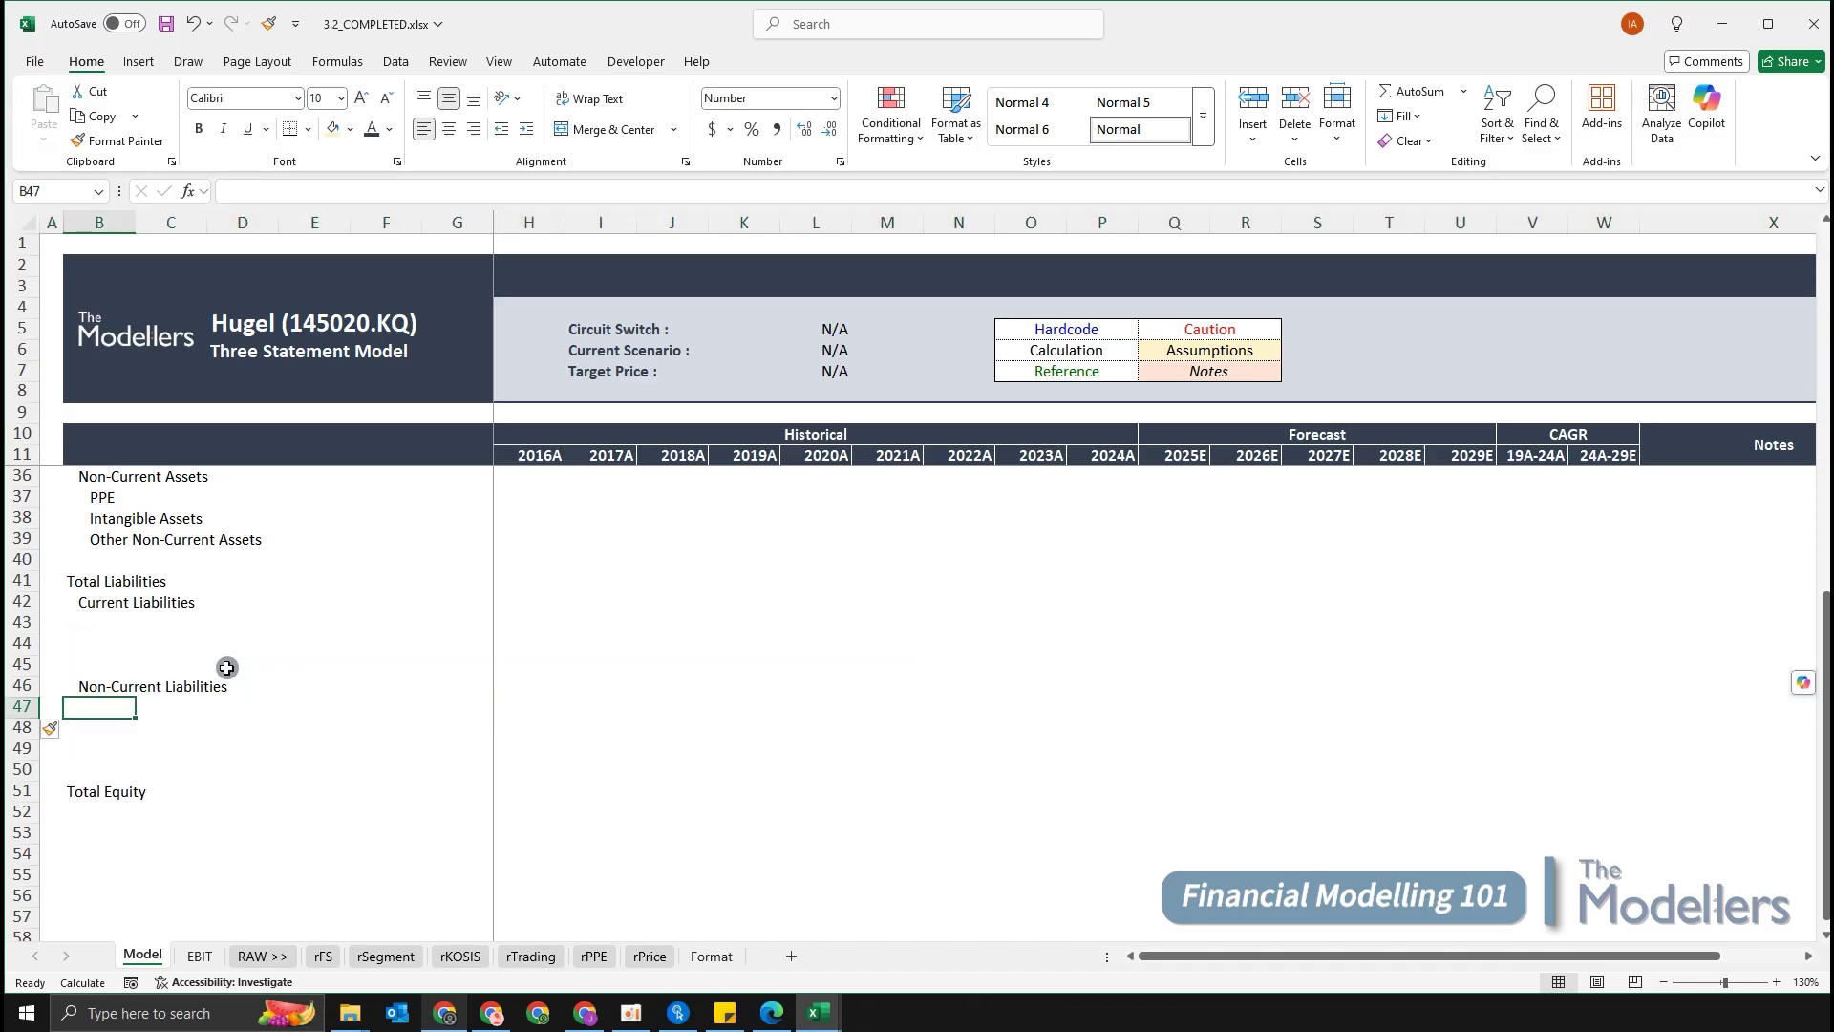
Enter the labels Accounts Payables in B43 and Convertible Bonds in B44 under Current Liabilities.
left_click(125, 612)
left_click(121, 622)
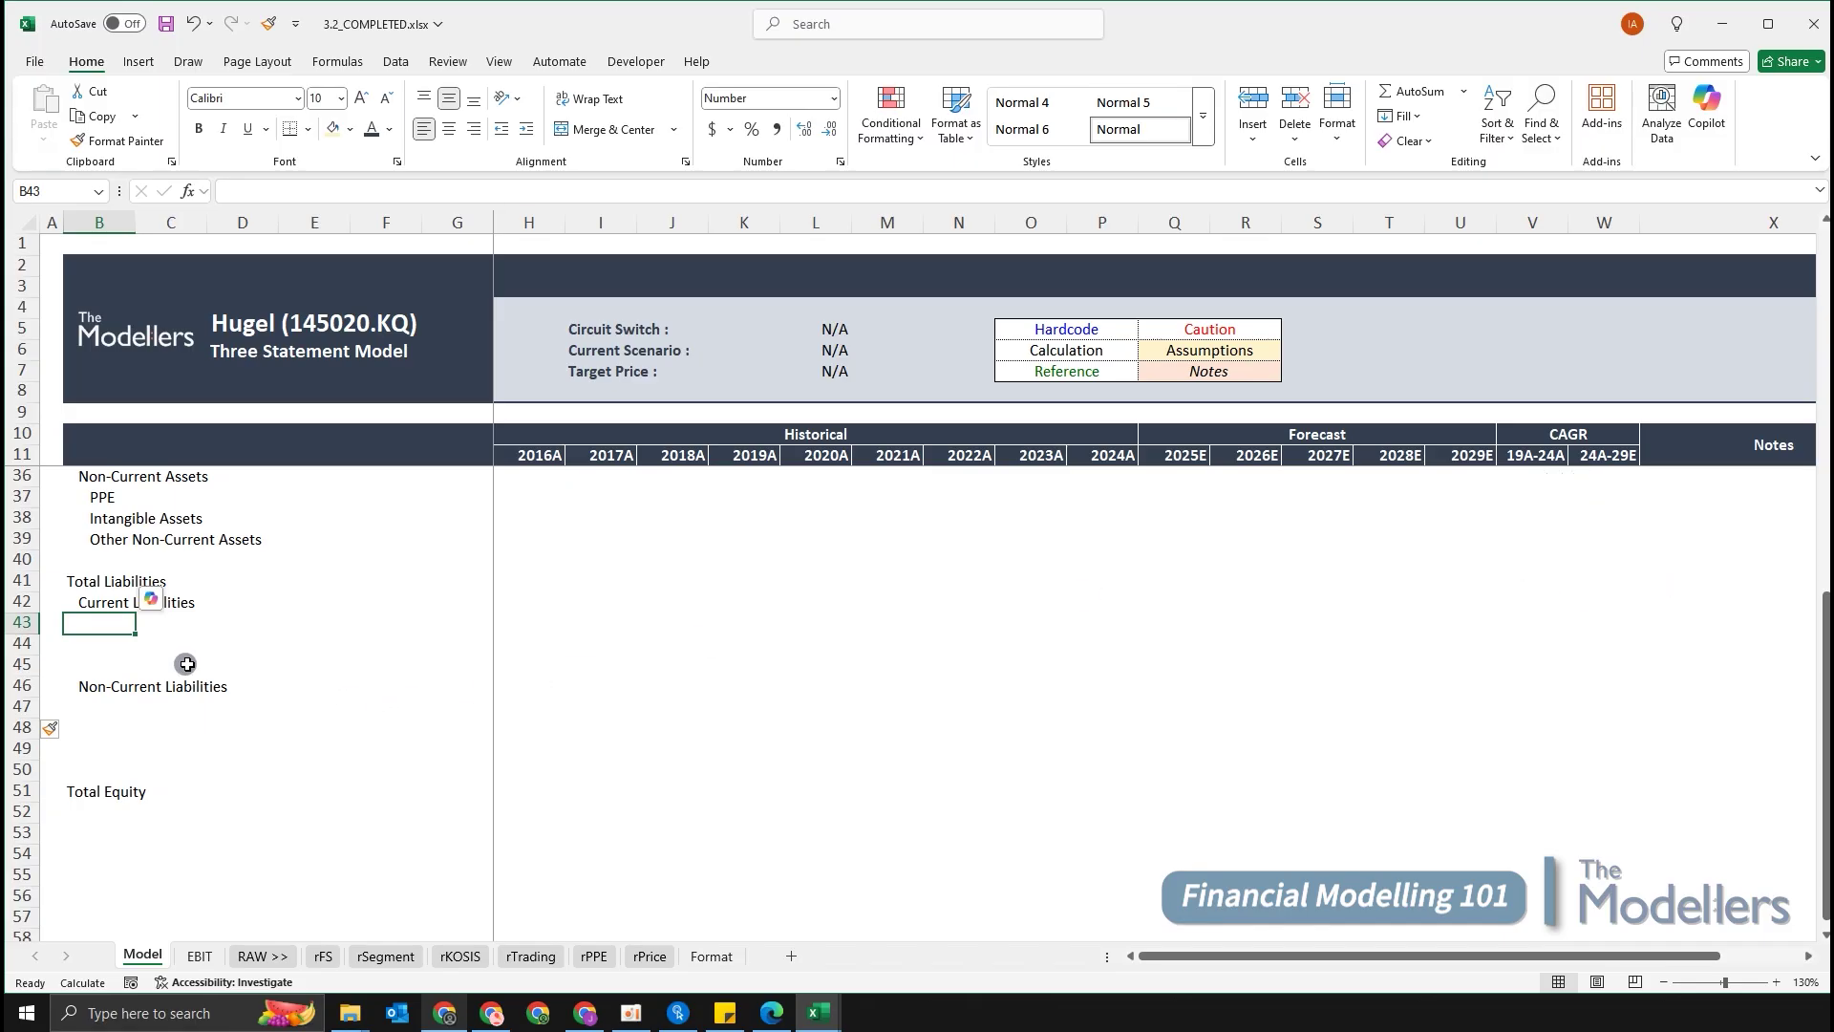
type("Accoun")
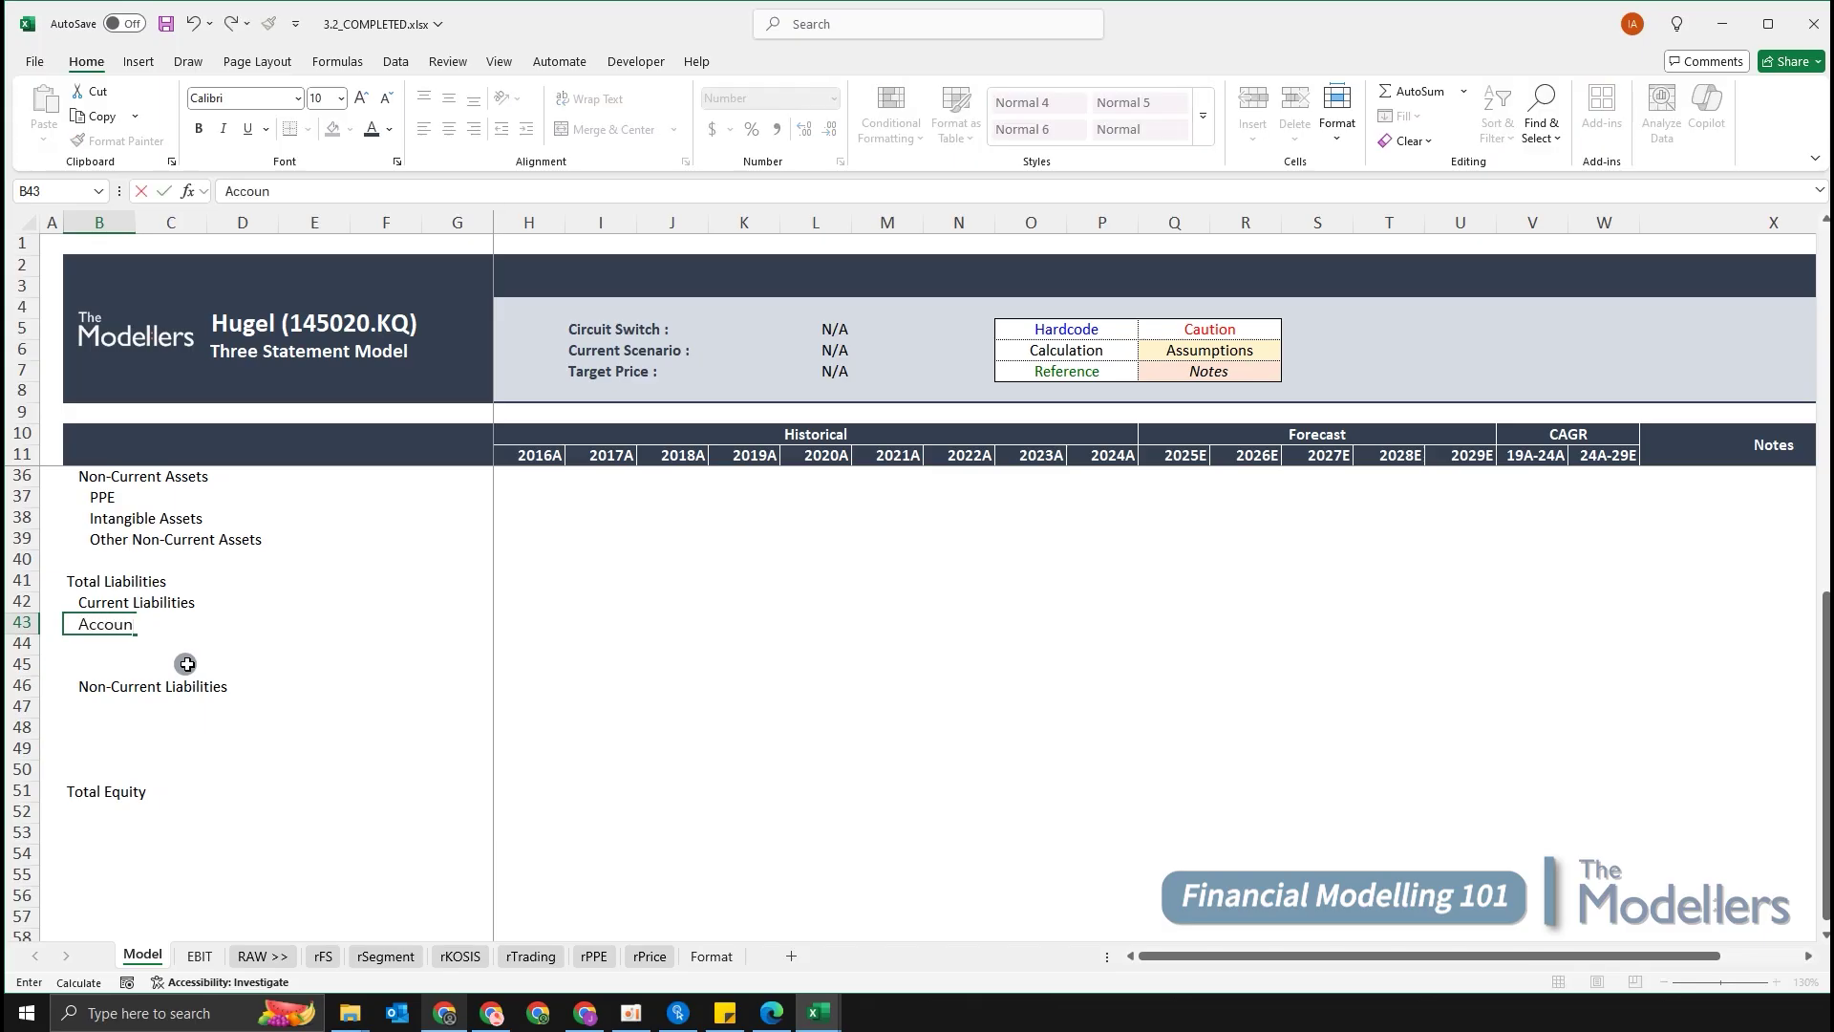
type("ts Payables")
key("ctrl+Return")
key("Return")
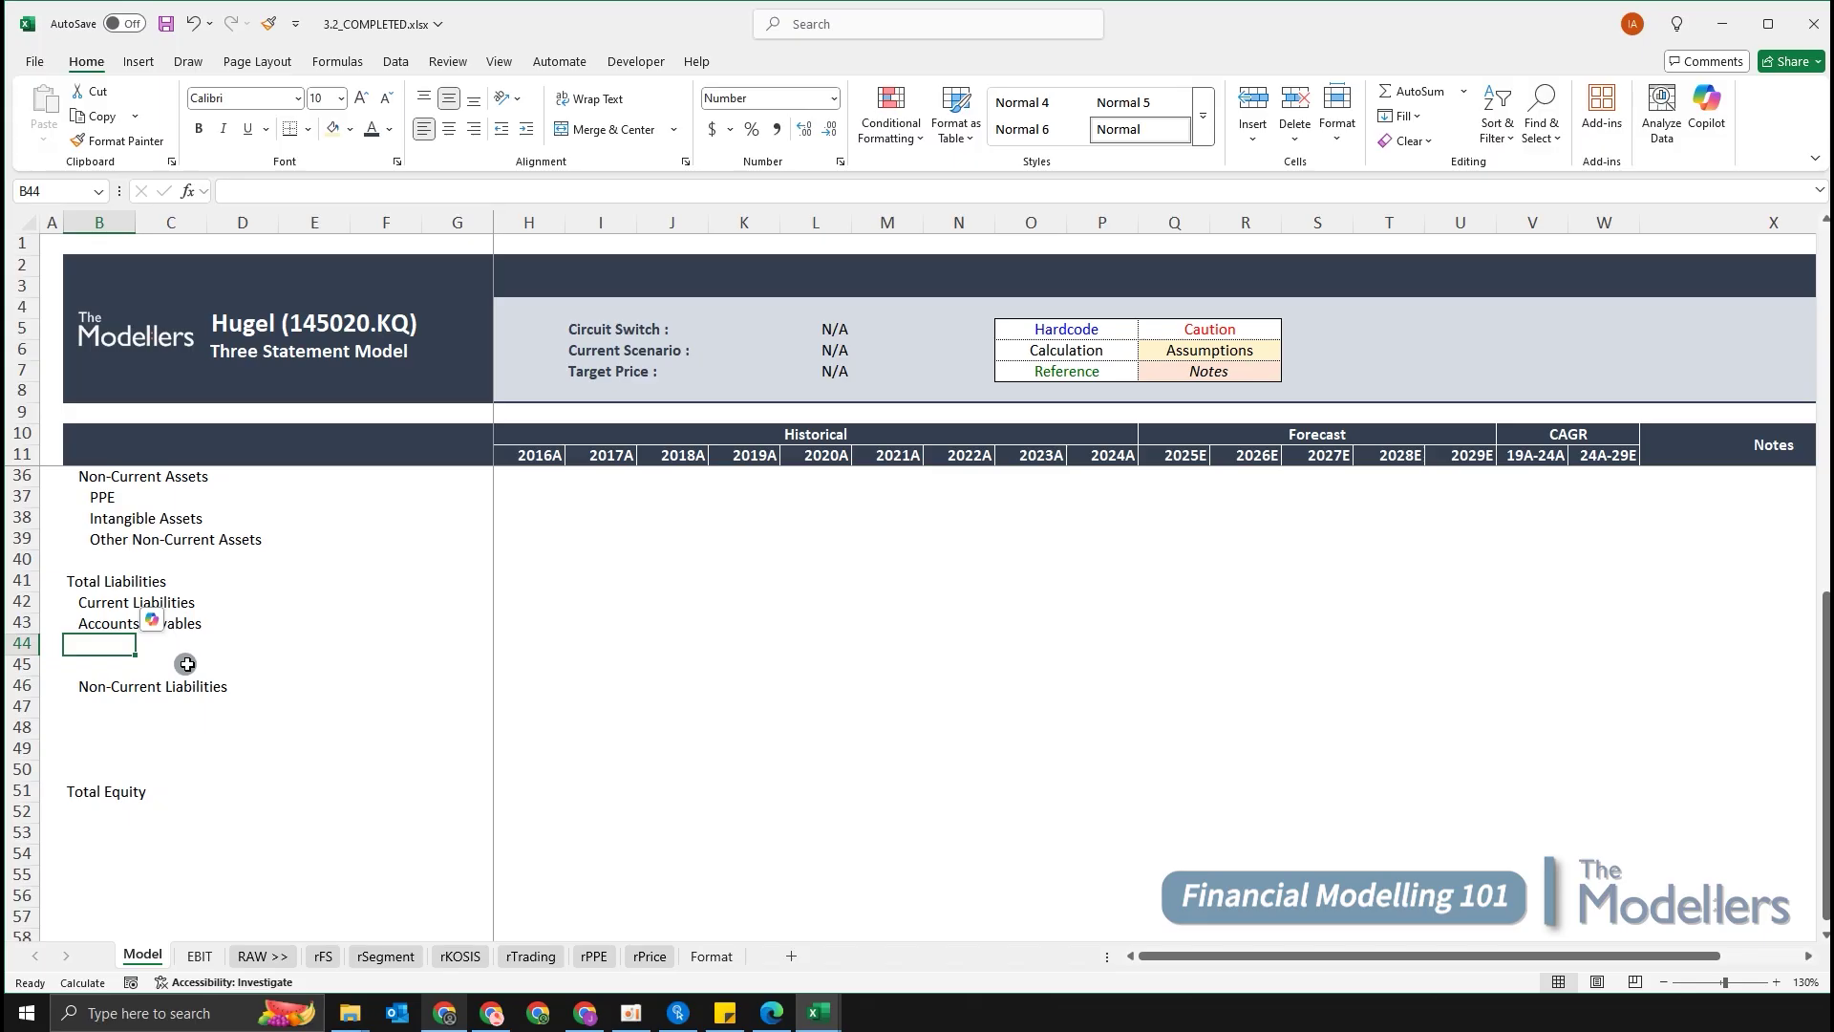
type("Conver")
type("tiv")
type("le B")
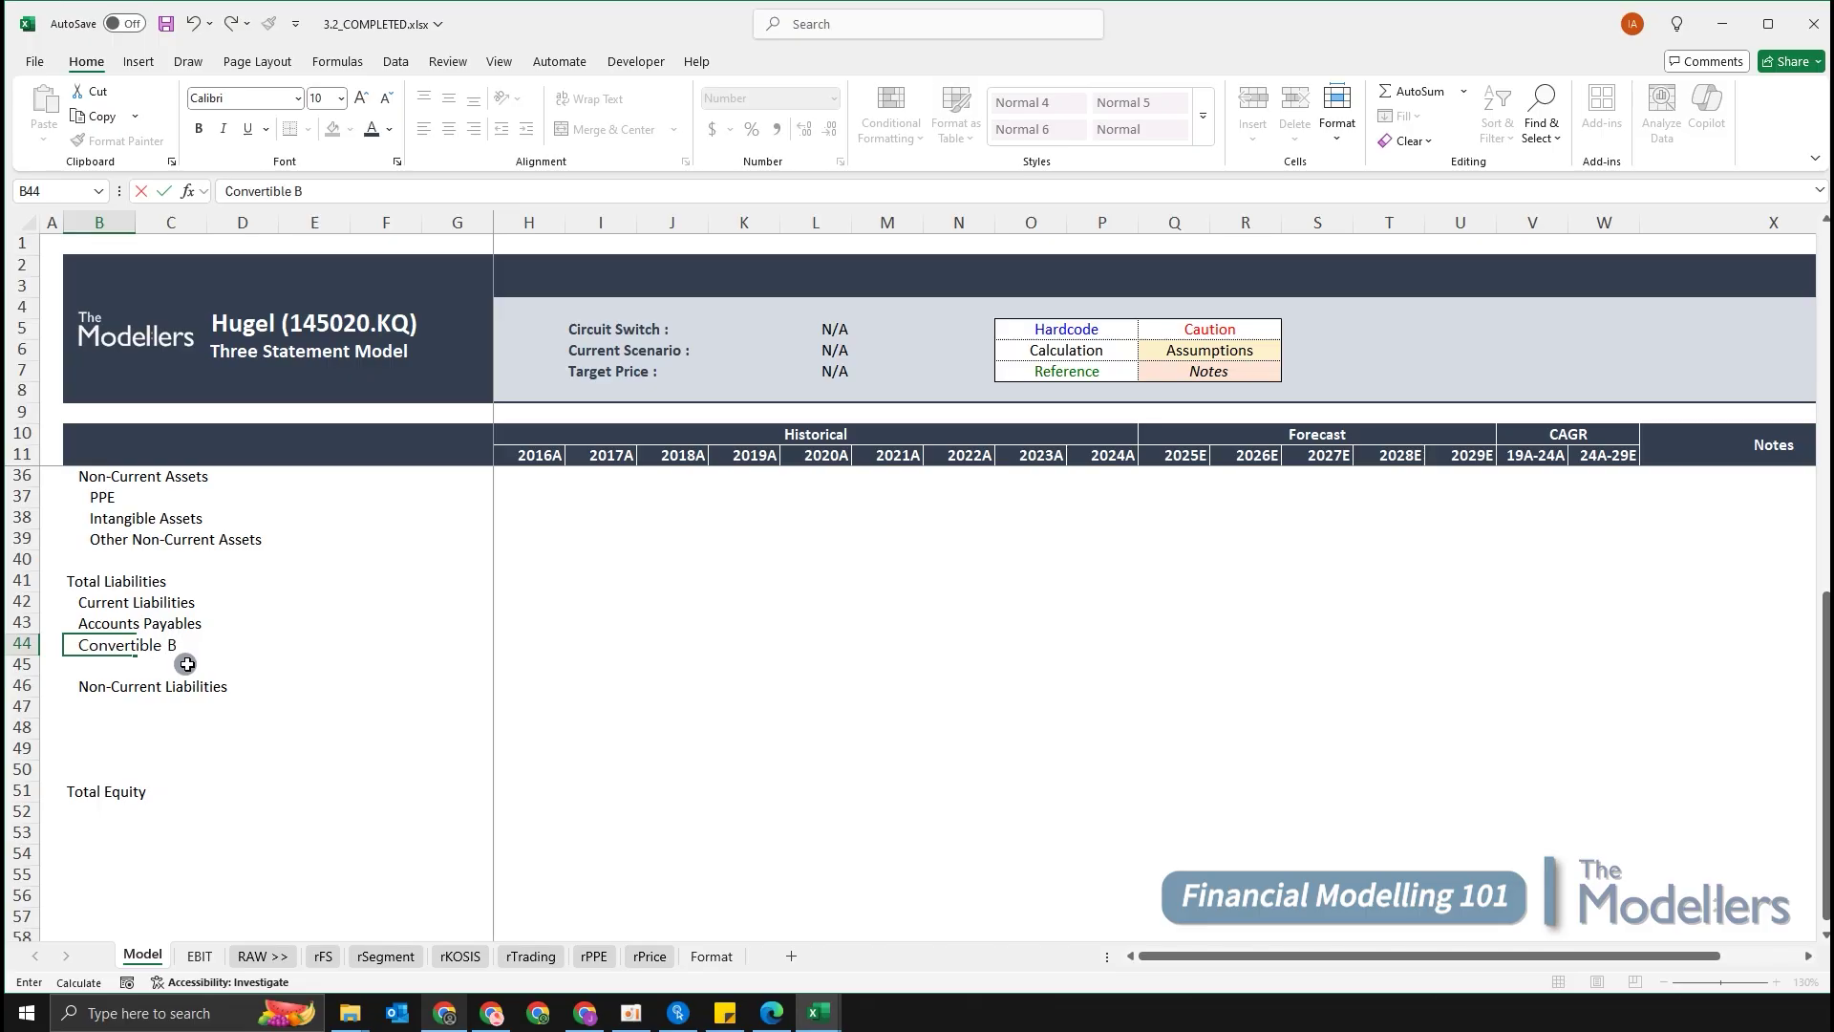
type("onds")
key("Return")
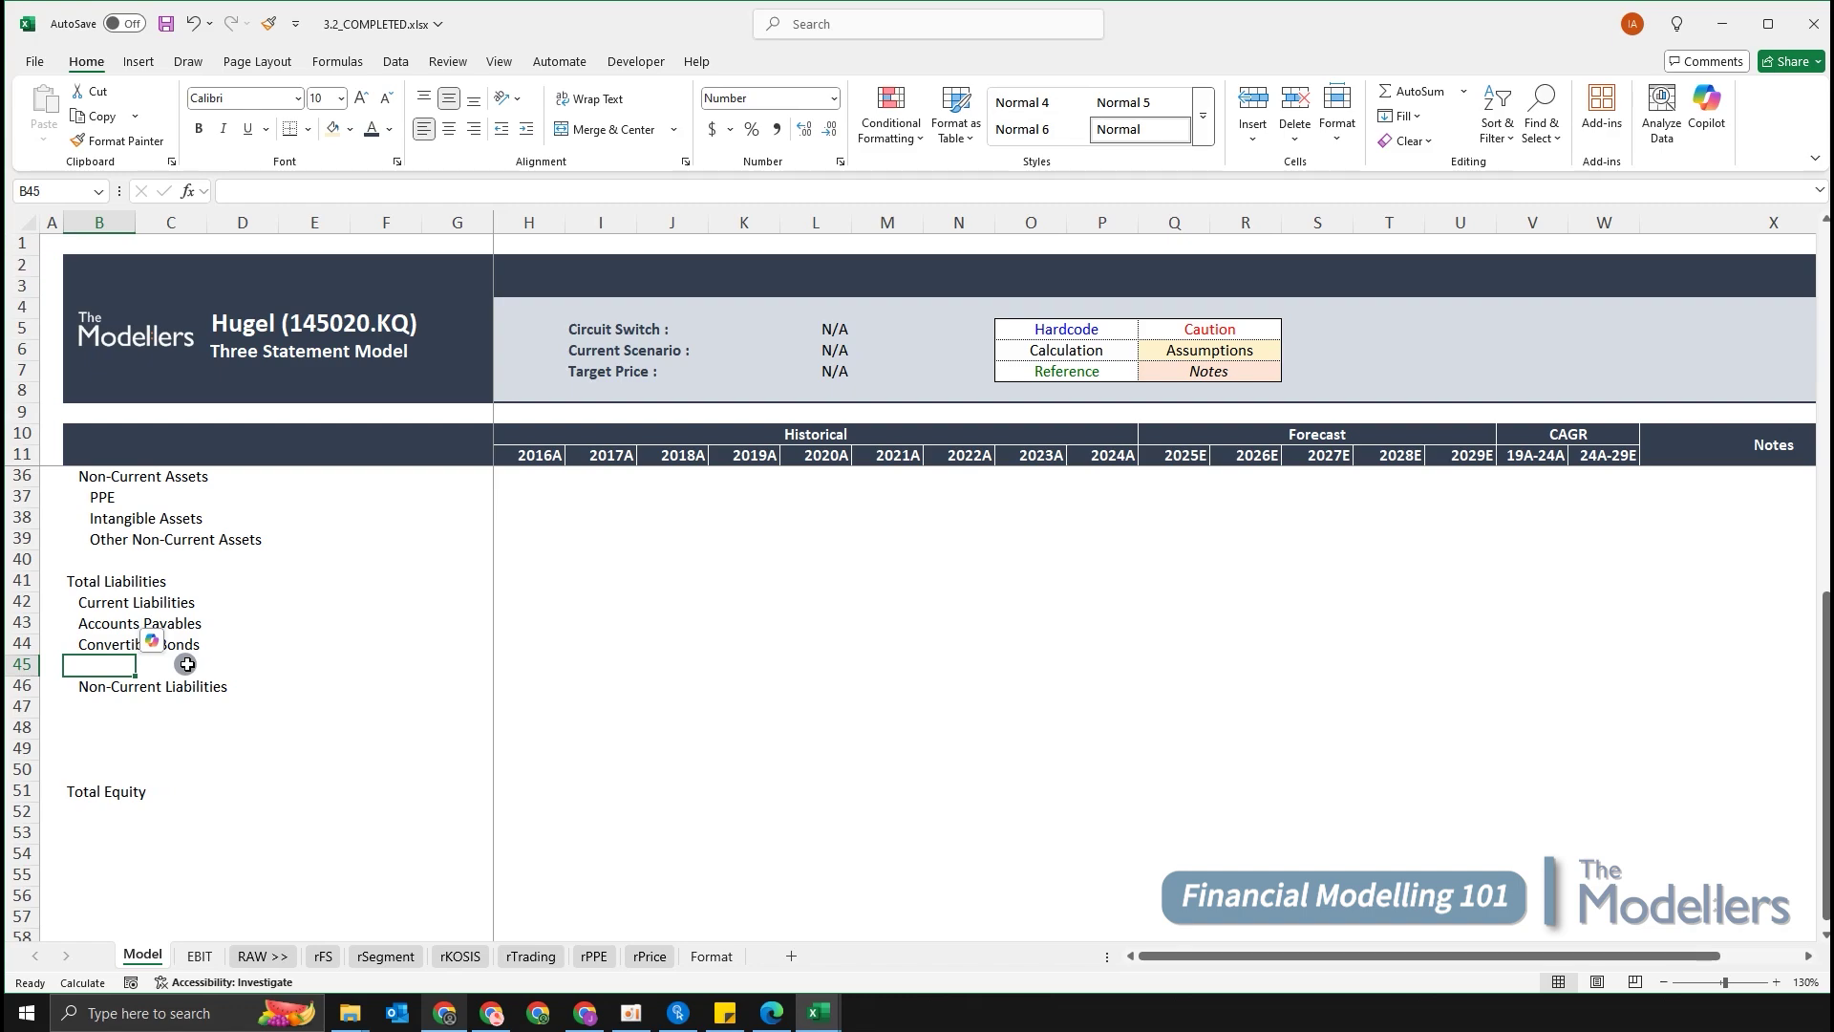
Enter the label Other Current Liabilities in B45 under Current Liabilities.
type("Other C")
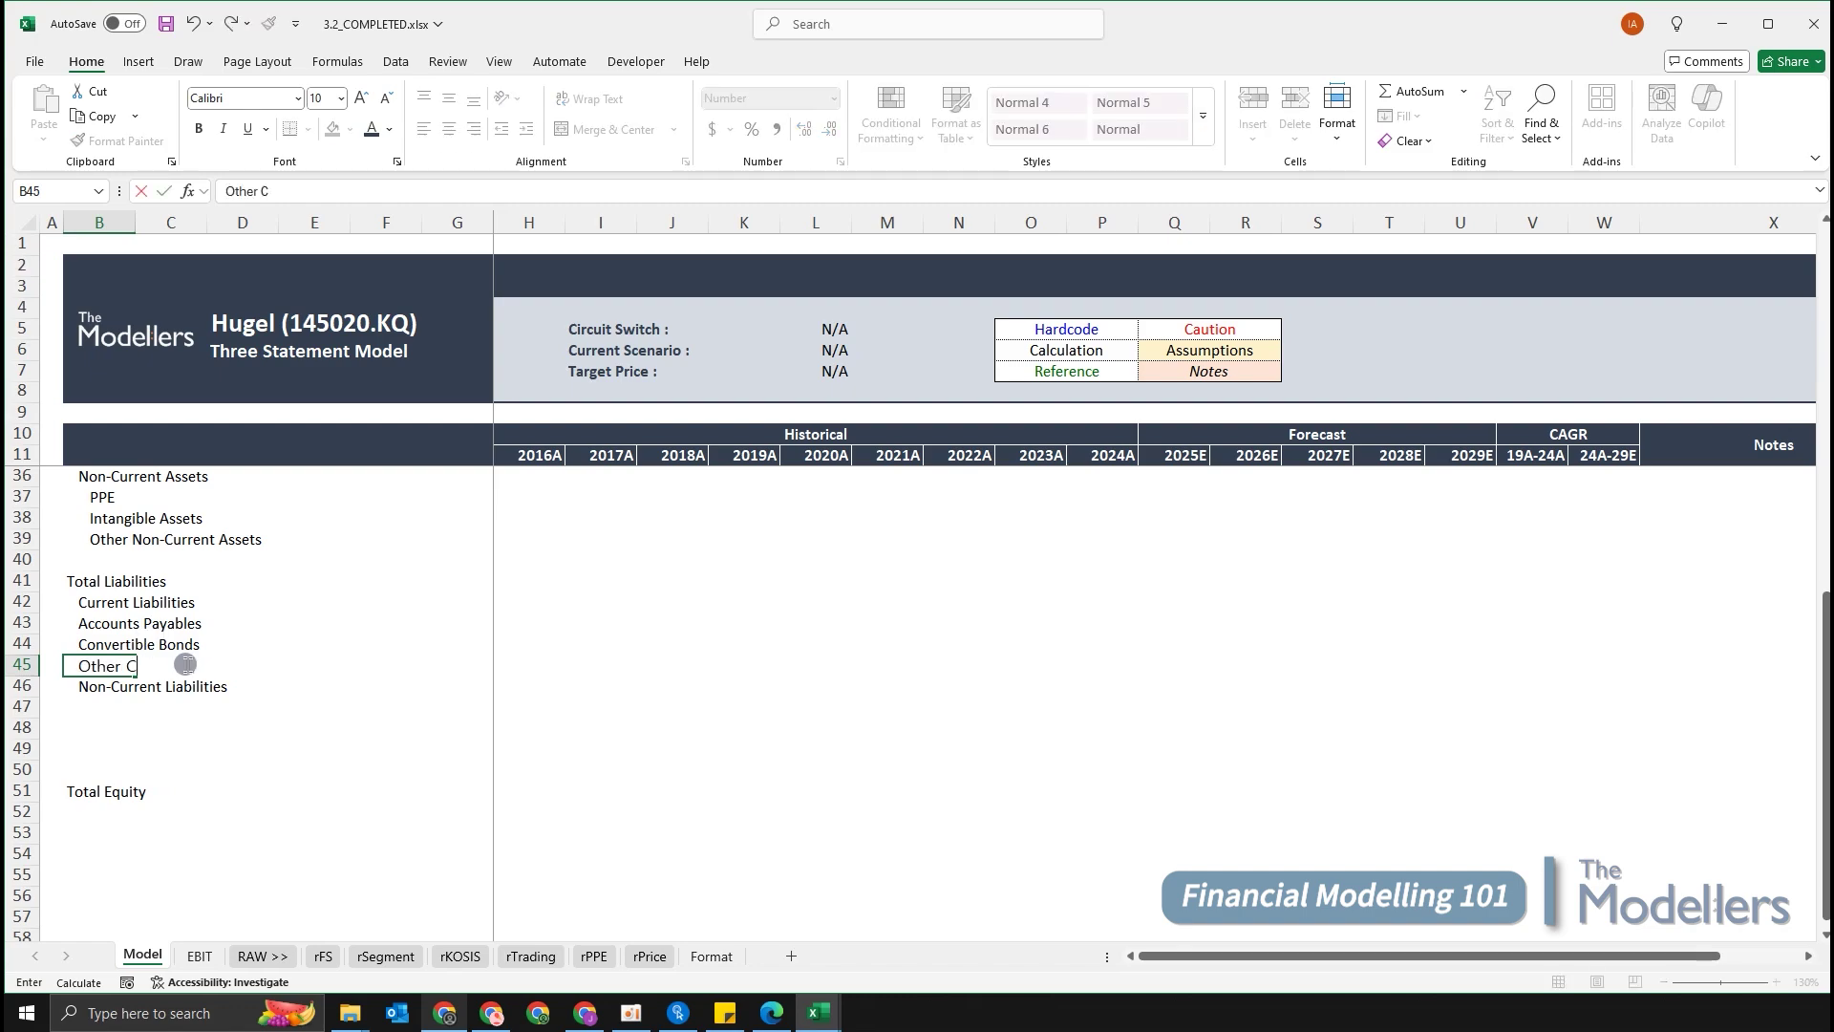
type("urrent Liabili")
key("BackSpace")
type("ties")
key("Return")
Indent the three current liability line labels in B43:B45 by one more level.
left_click(186, 664)
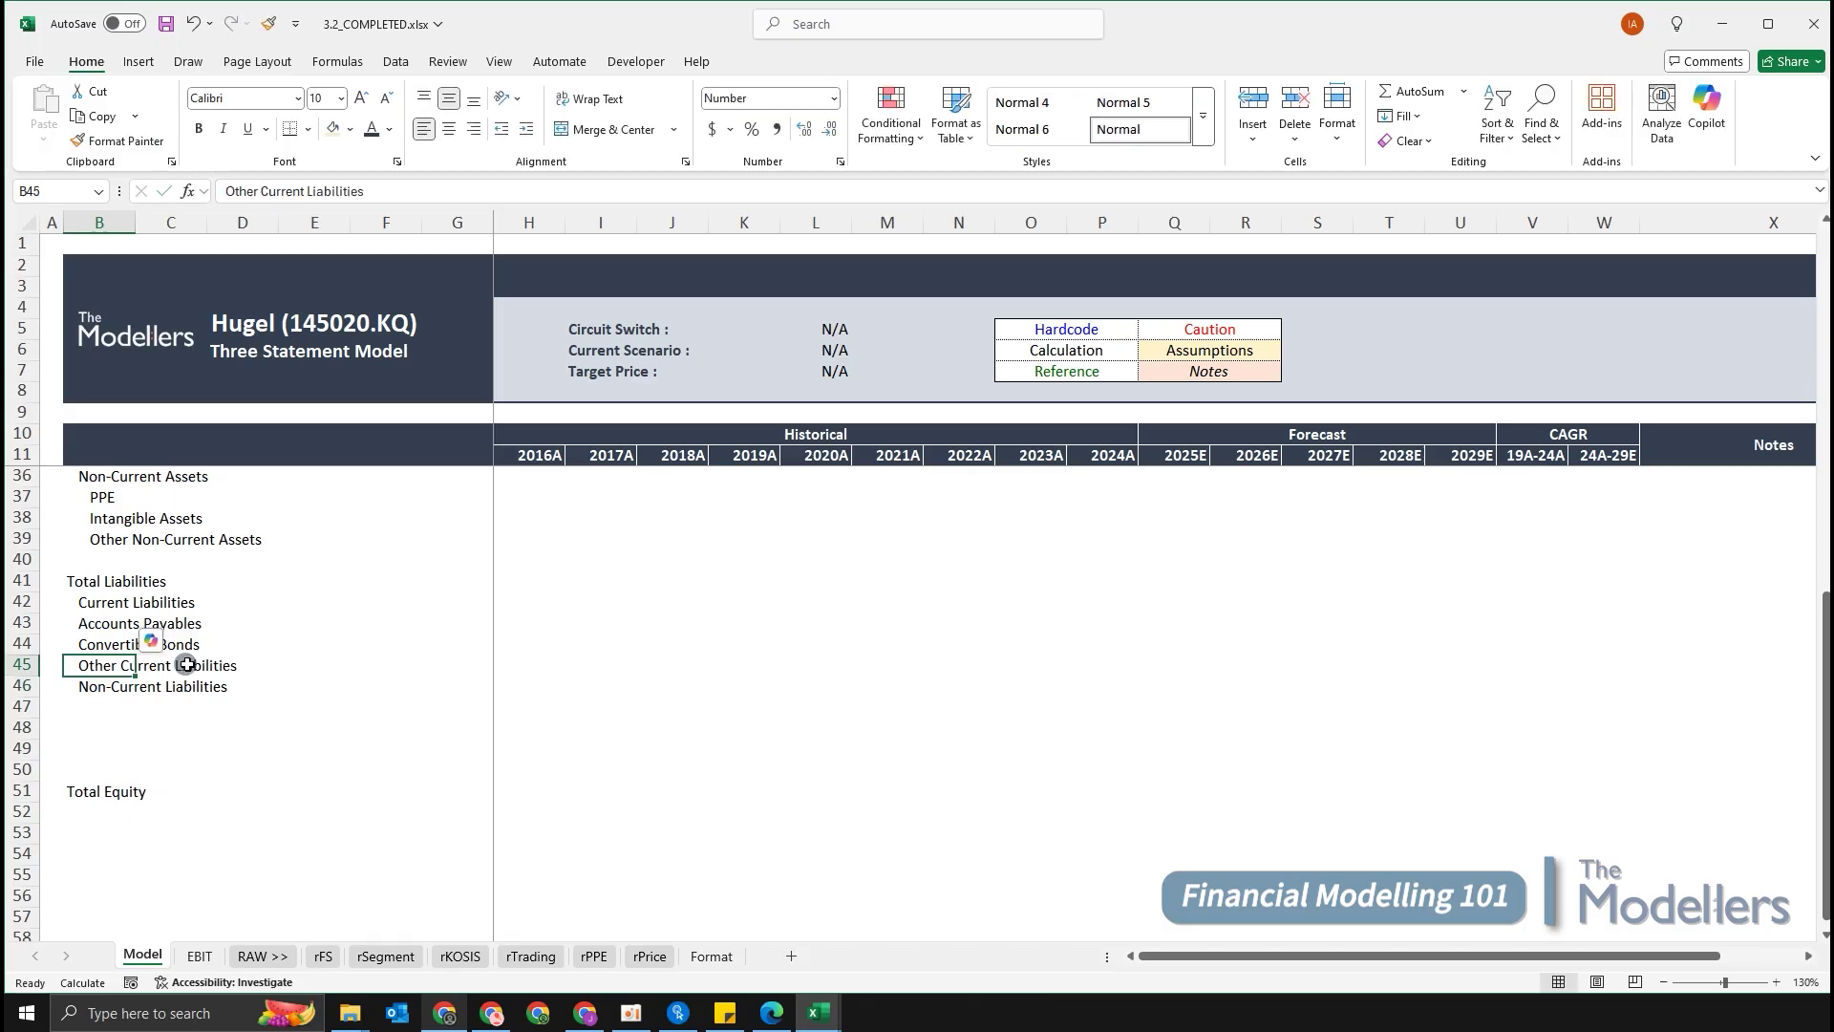
key("shift+Up")
key("shift+Up")
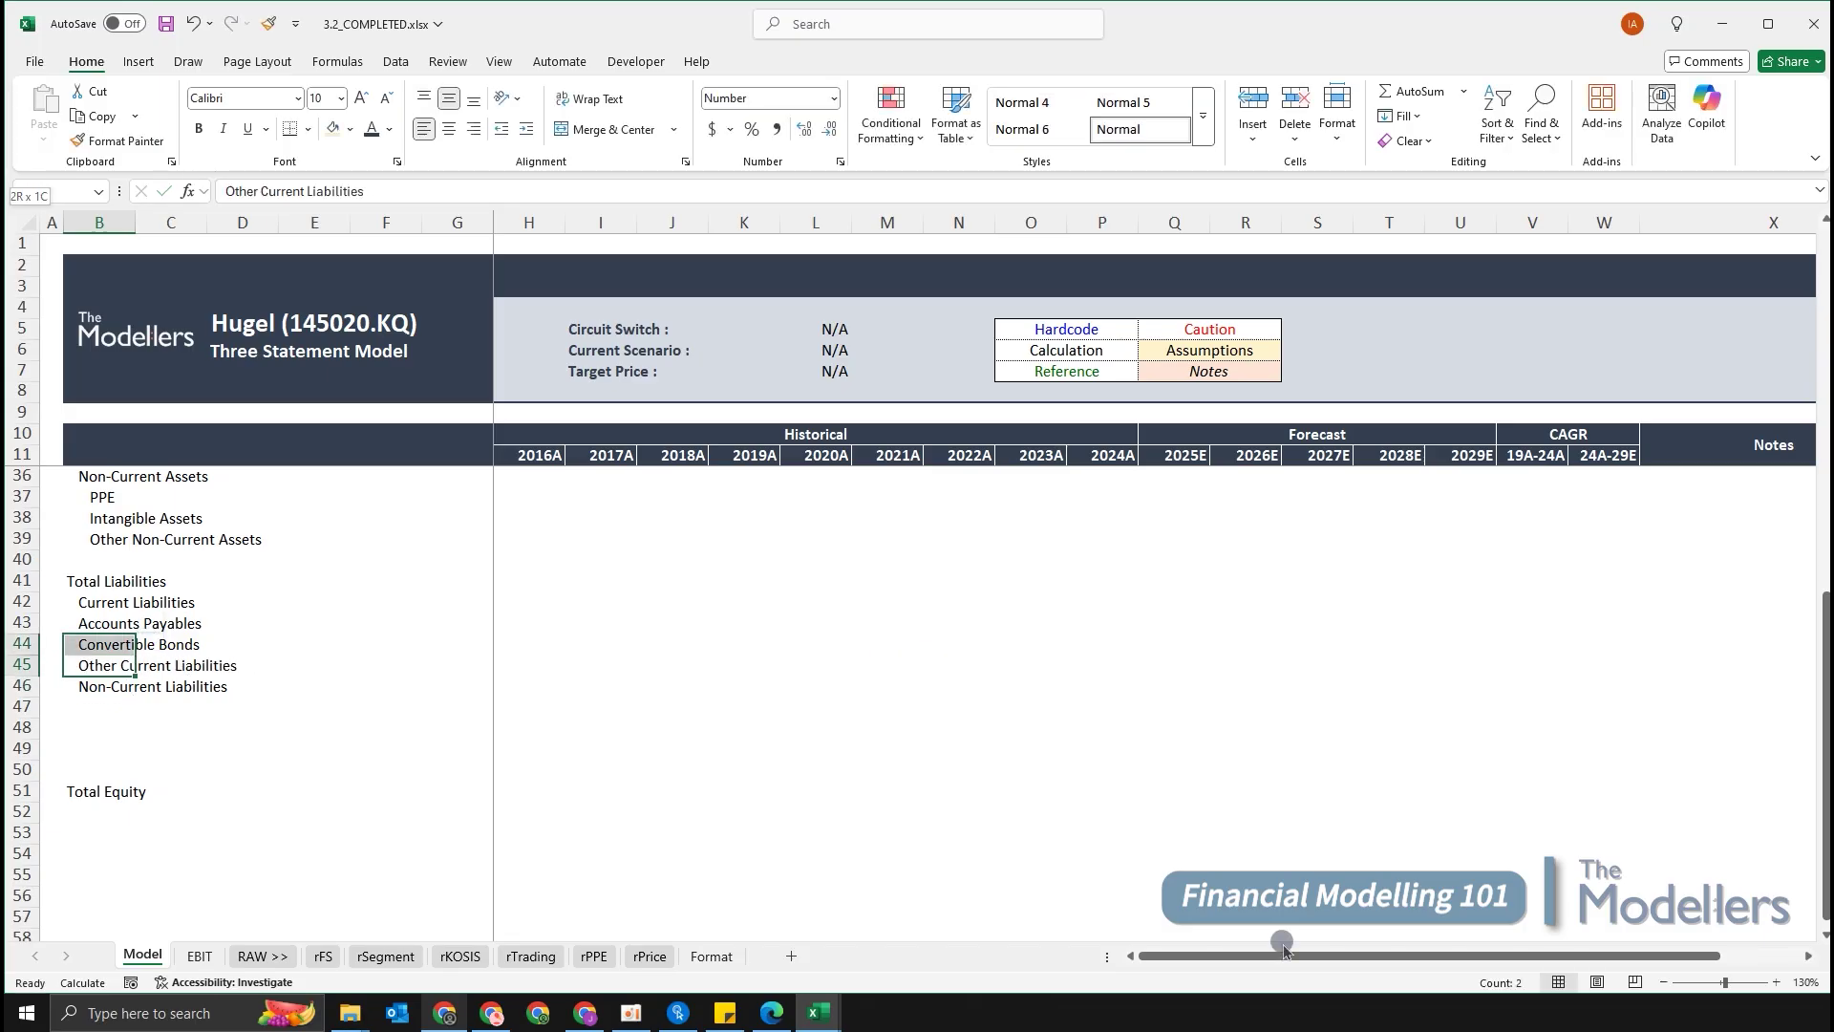
key("alt")
key("h")
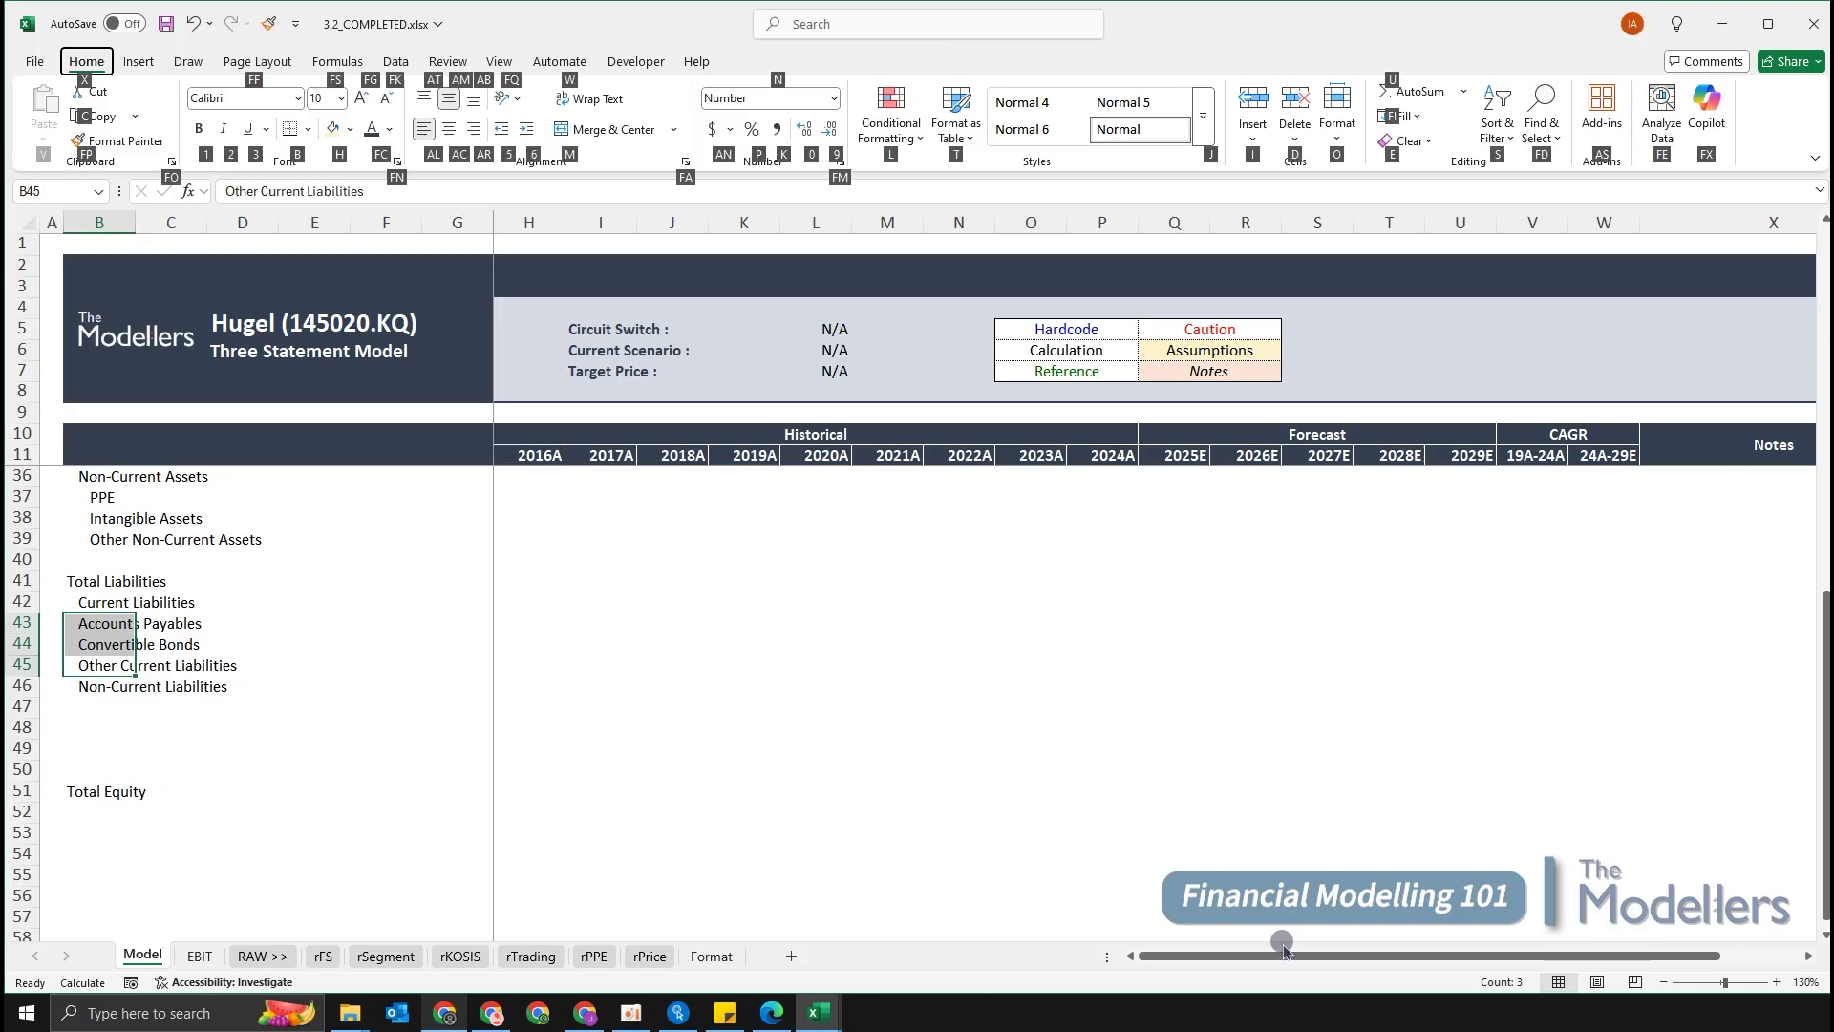
key("6")
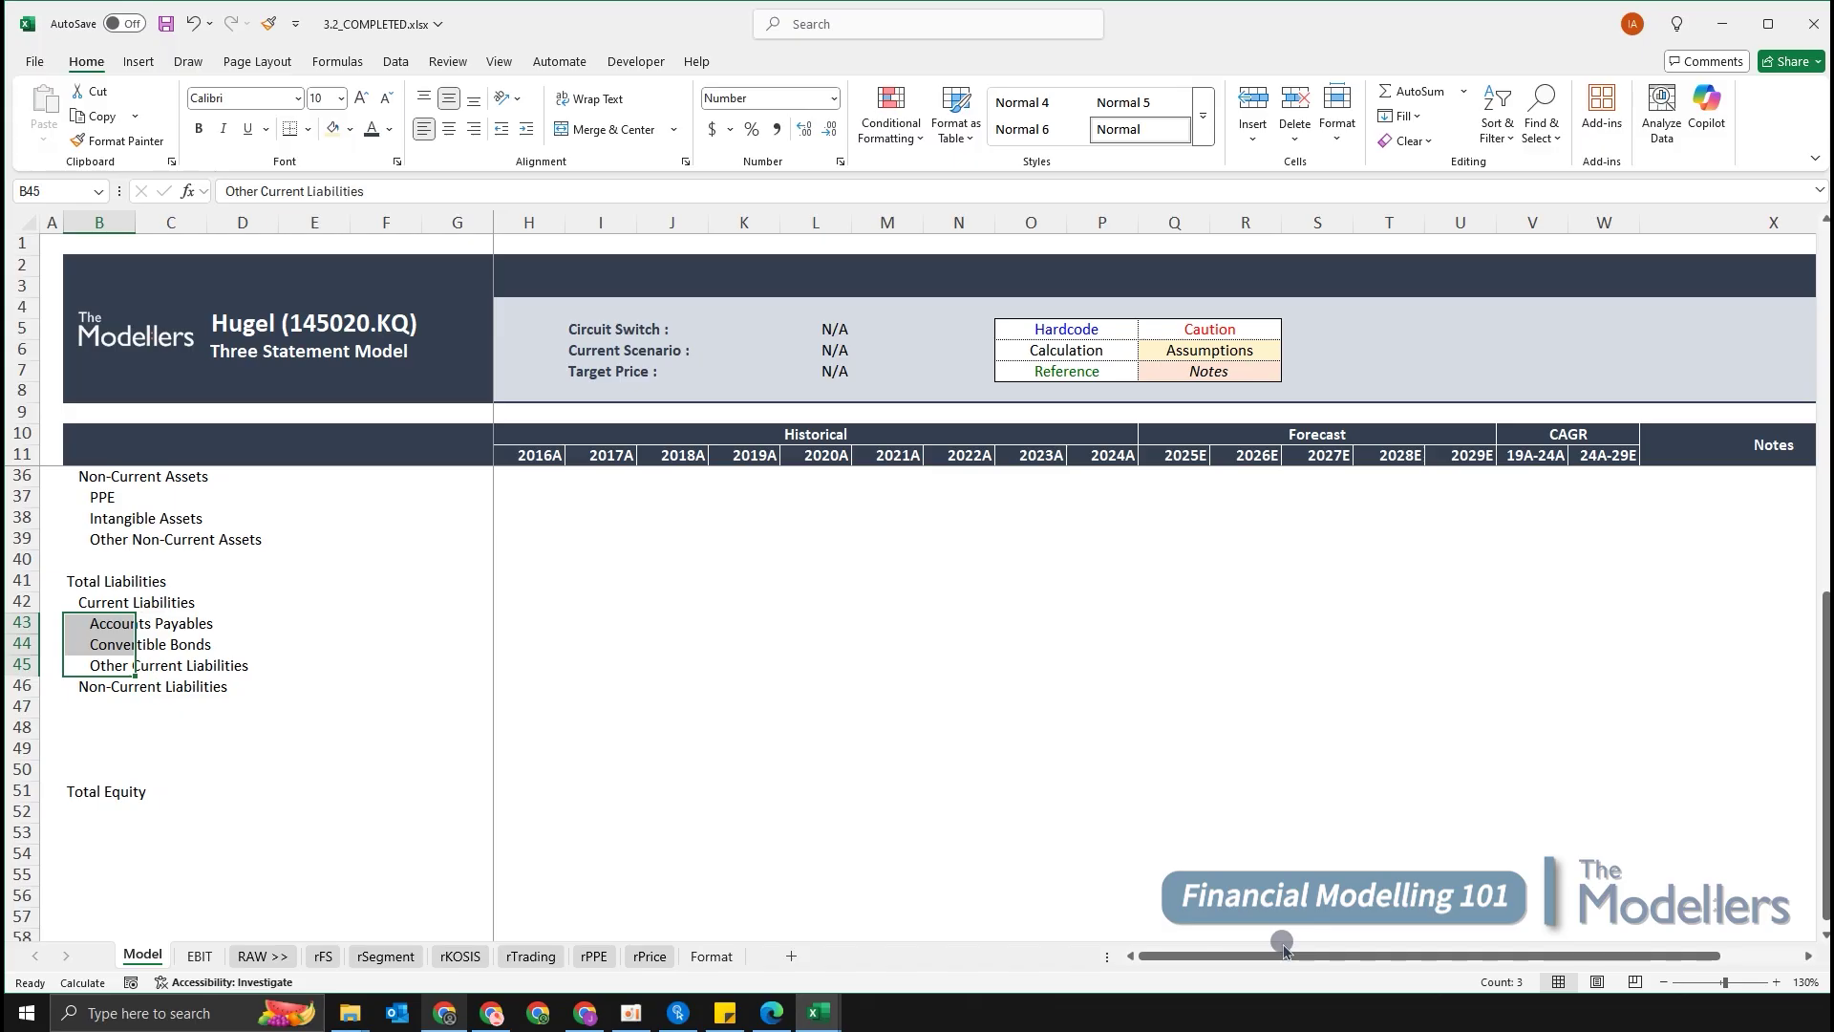
Enter the label Convertible Bonds in B47 under Non-Current Liabilities.
key("Down")
key("Down")
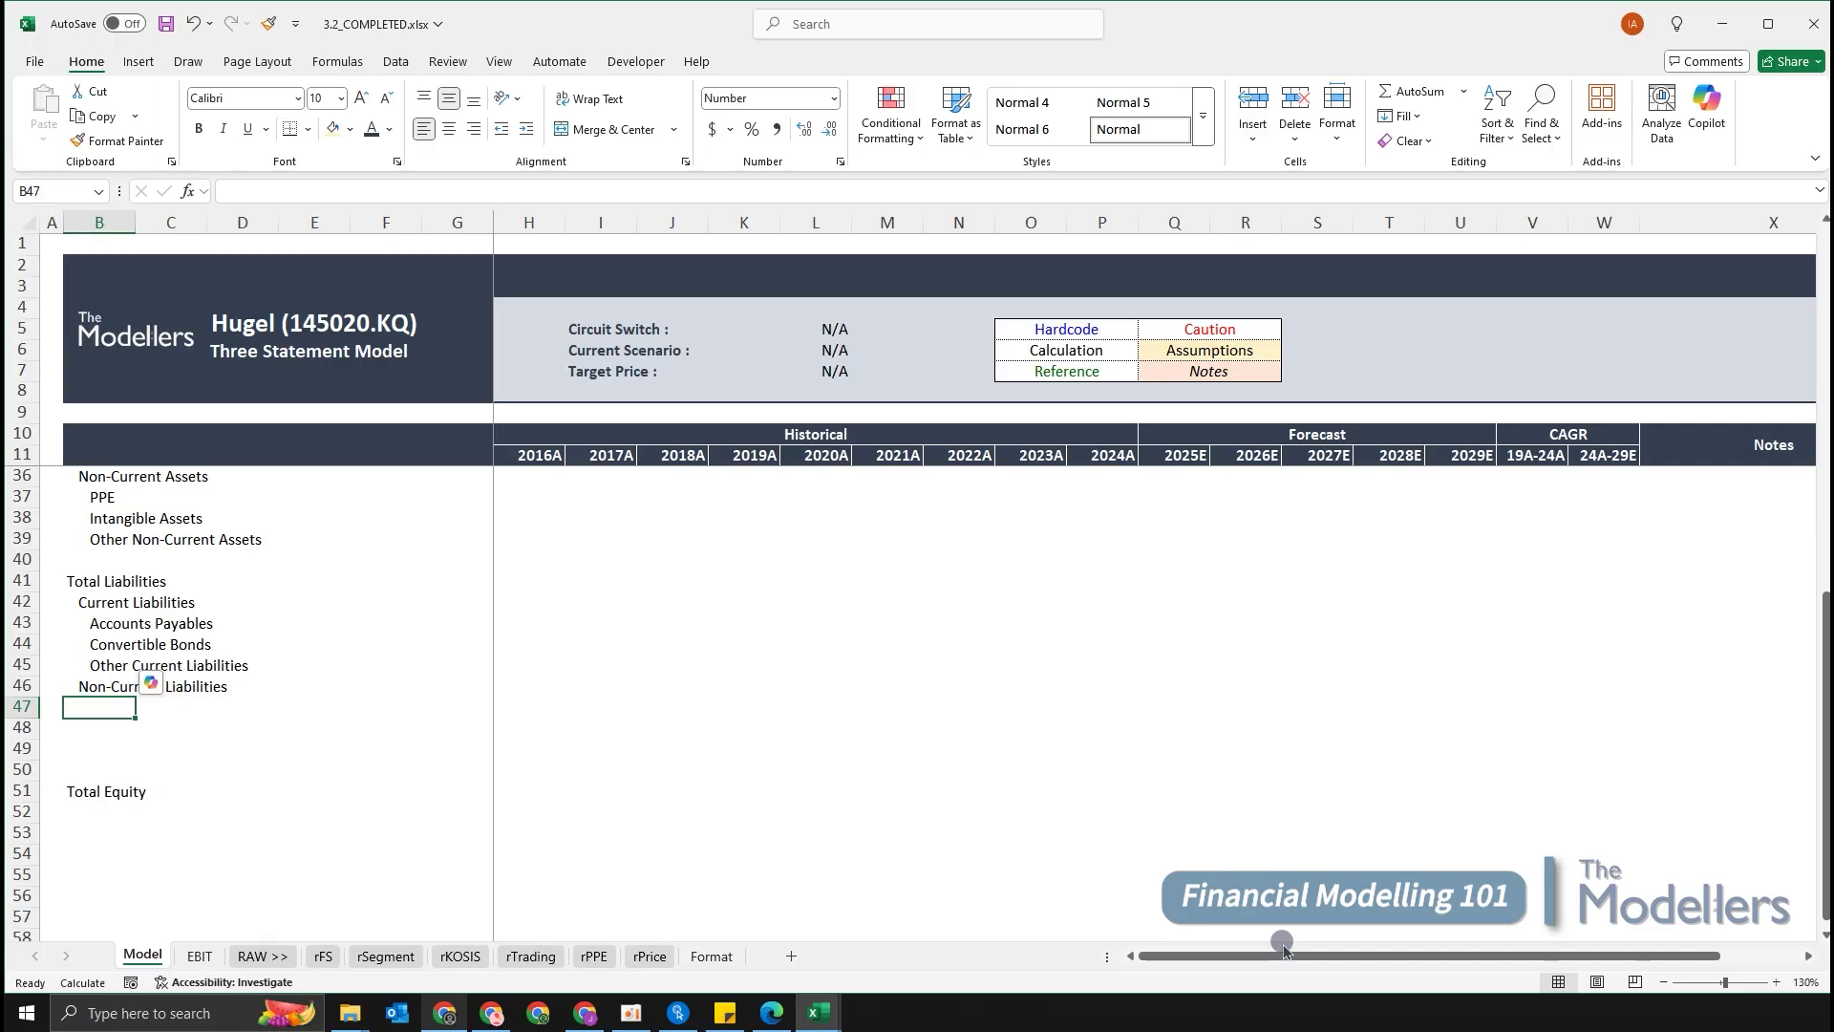
type("Con")
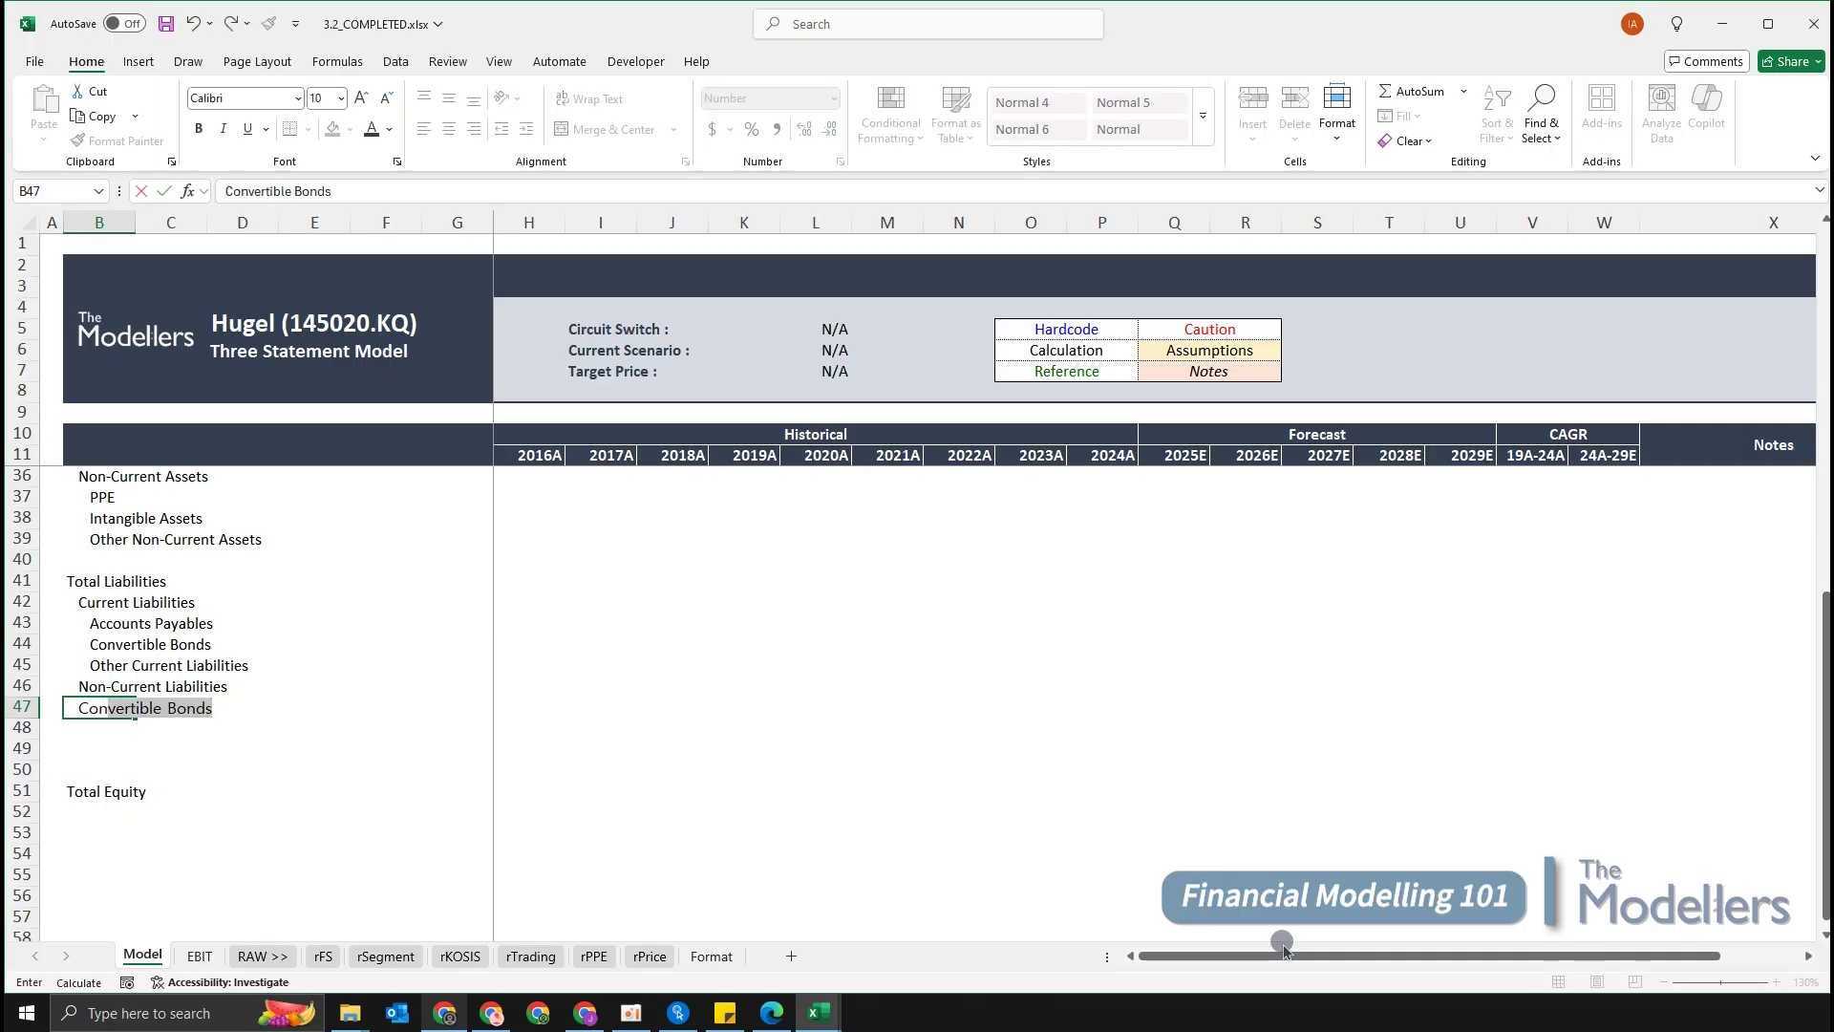
key("Return")
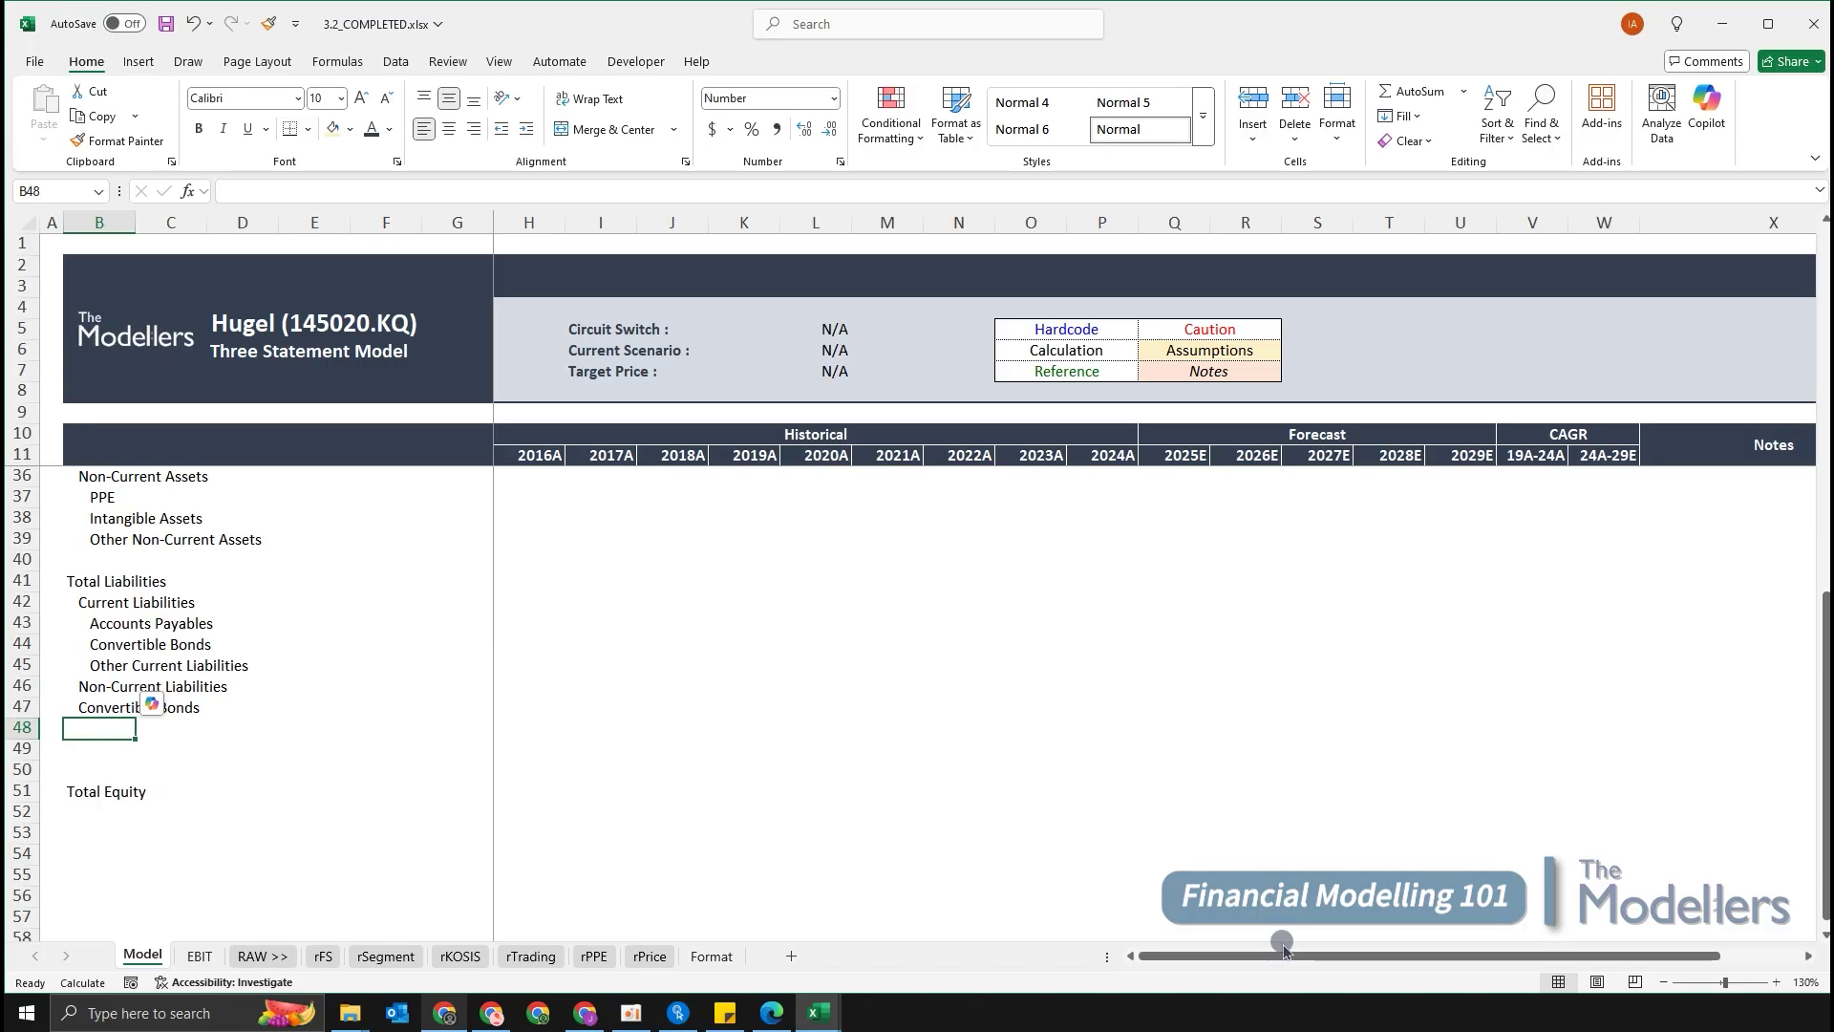
Check the highlighted liability rows on the rFS sheet and enter the label Long-Term Debt in B48 of the Model sheet.
key("ctrl+Page_Down")
key("ctrl+Page_Down")
key("ctrl+Page_Down")
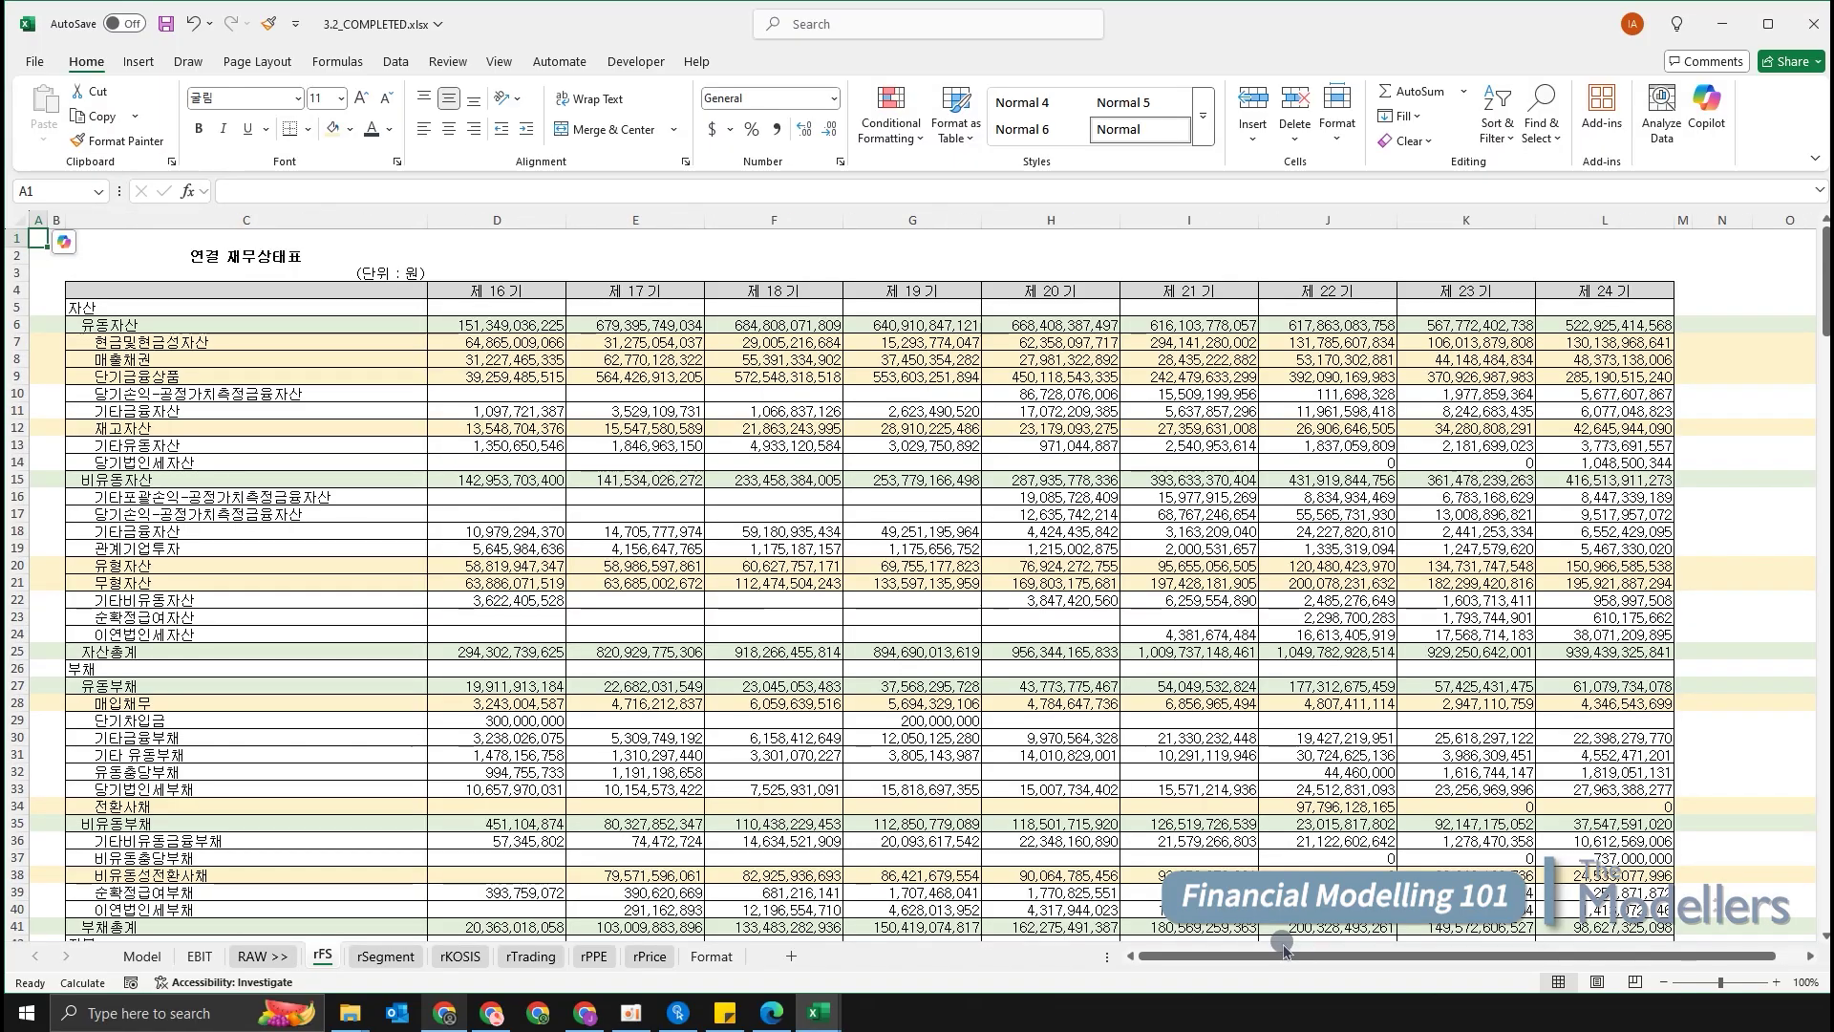
key("ctrl+Page_Up")
key("ctrl+Page_Up")
key("ctrl+Page_Up")
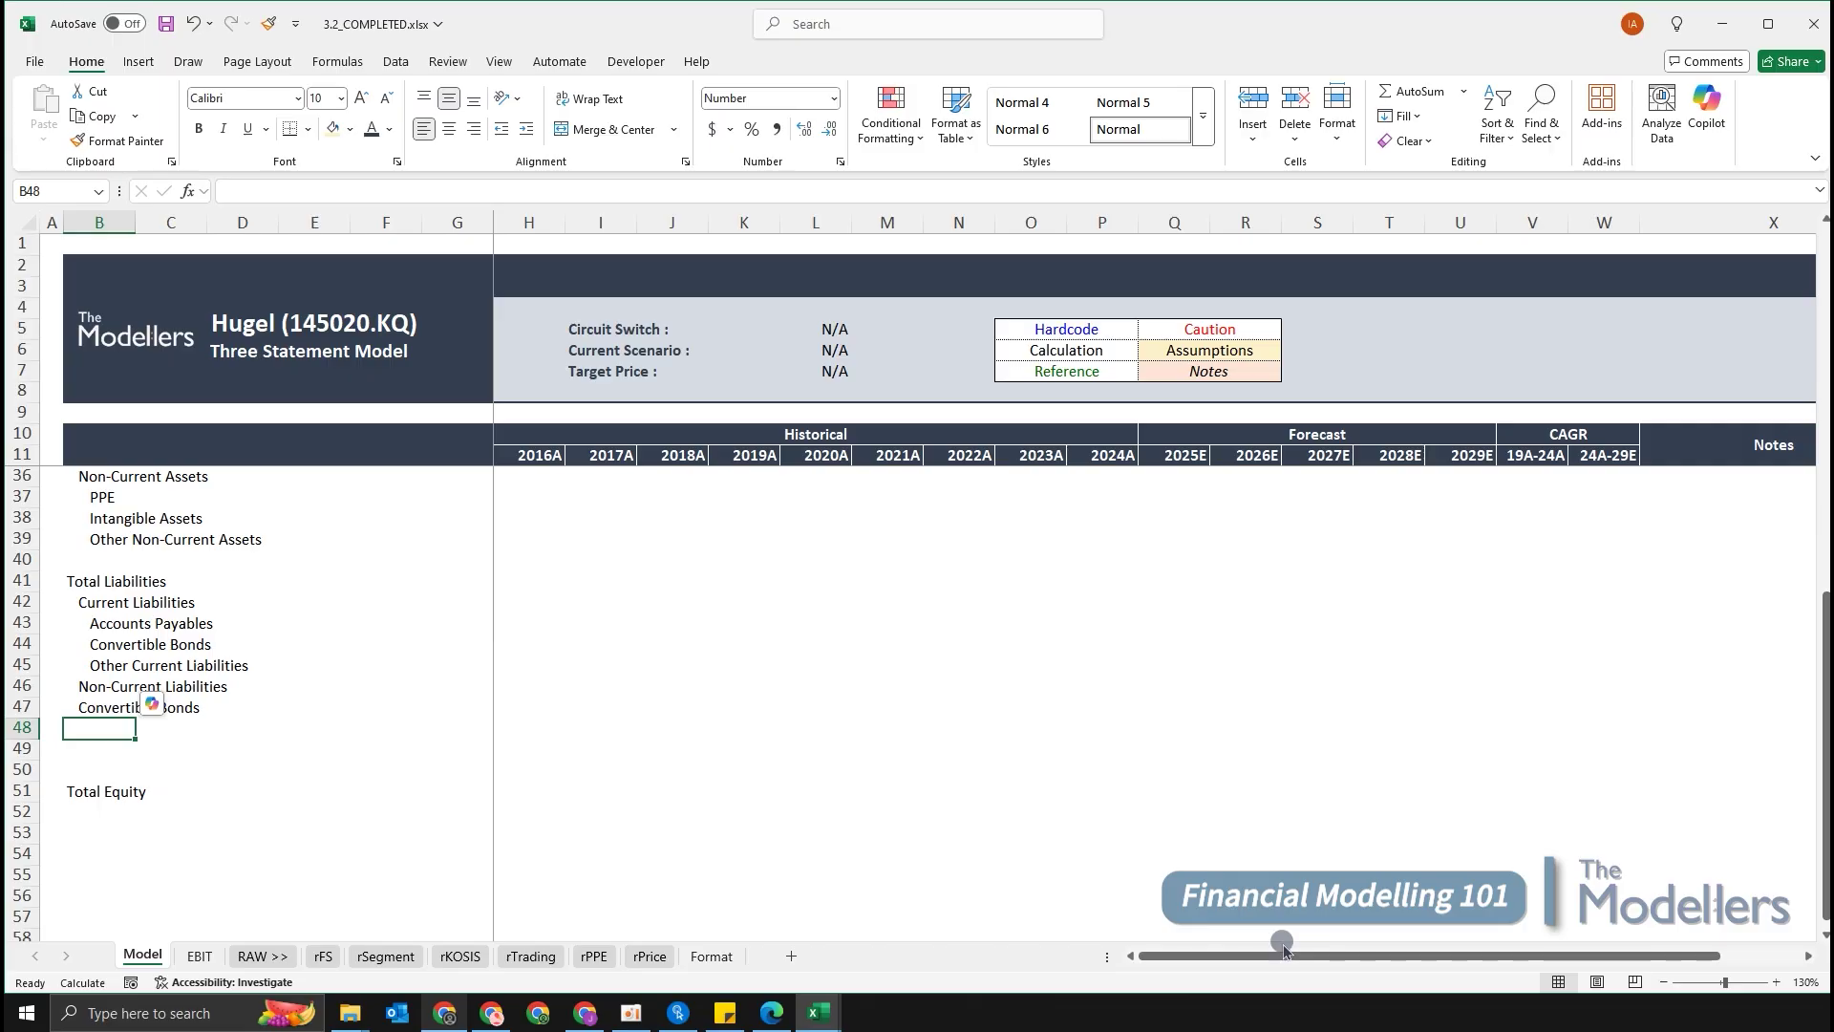
type("Lo")
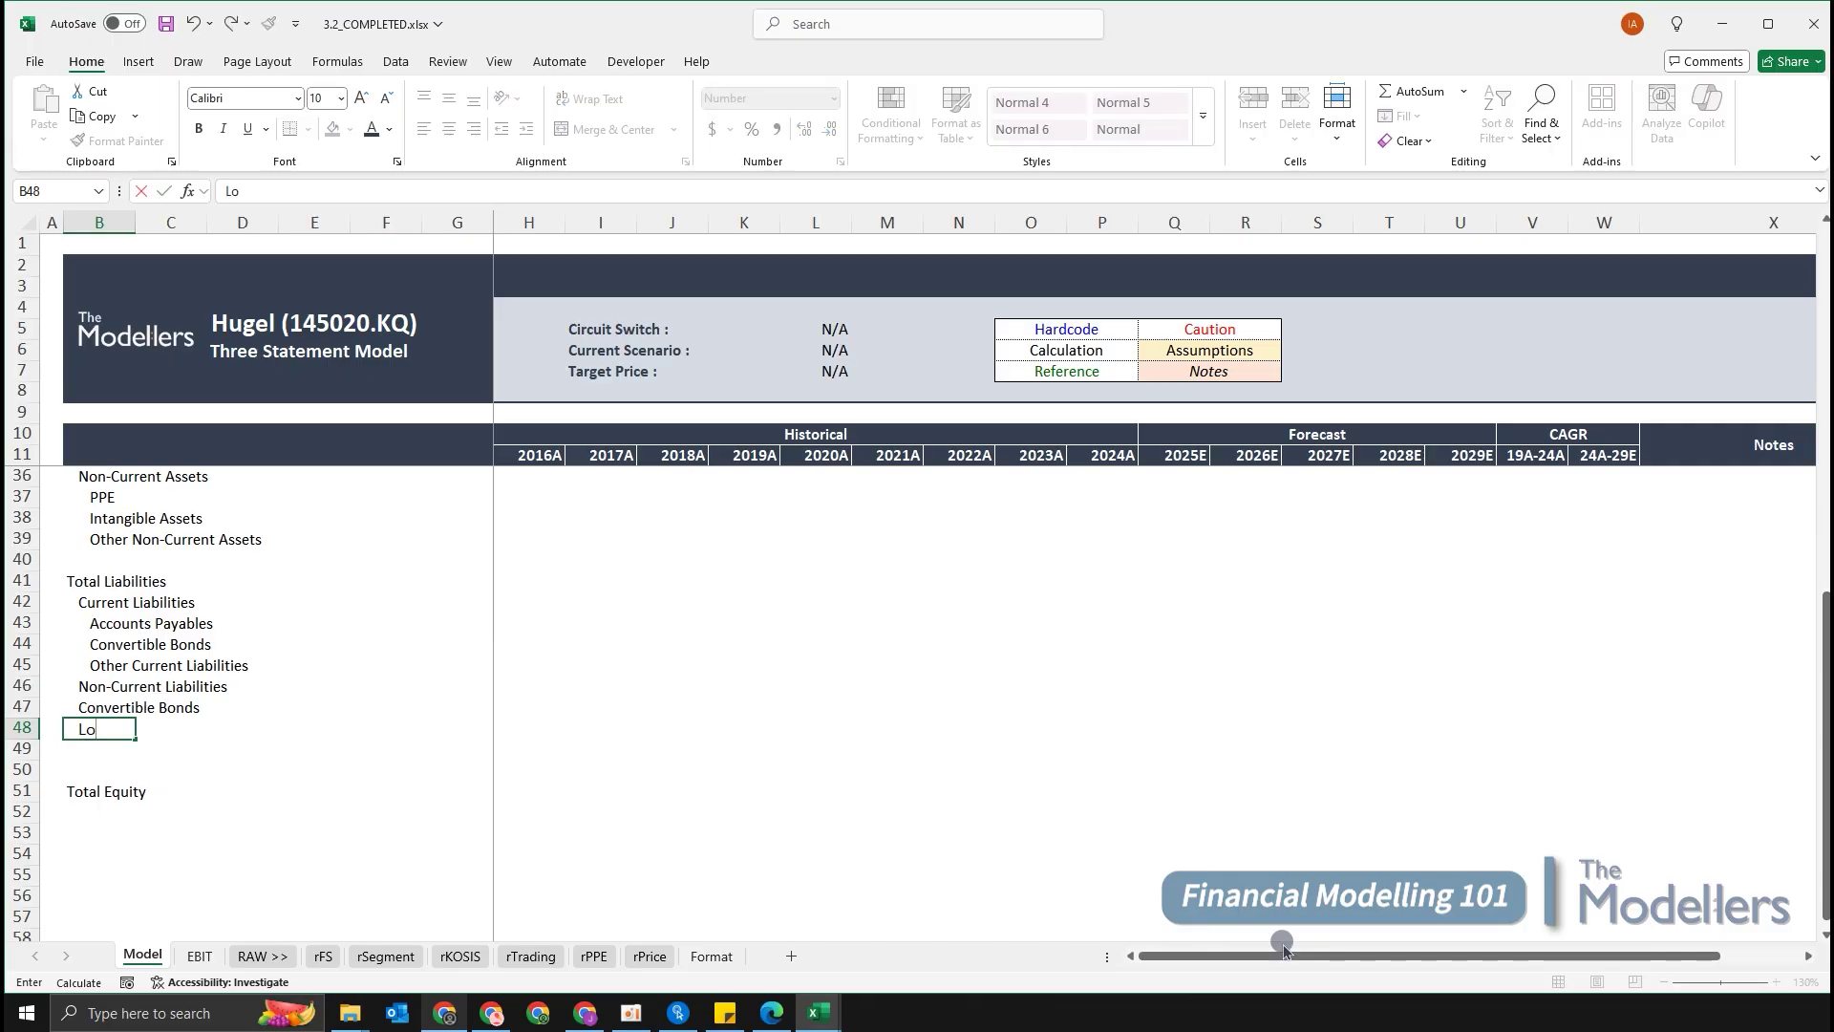
type("ng-Term Debt")
key("Return")
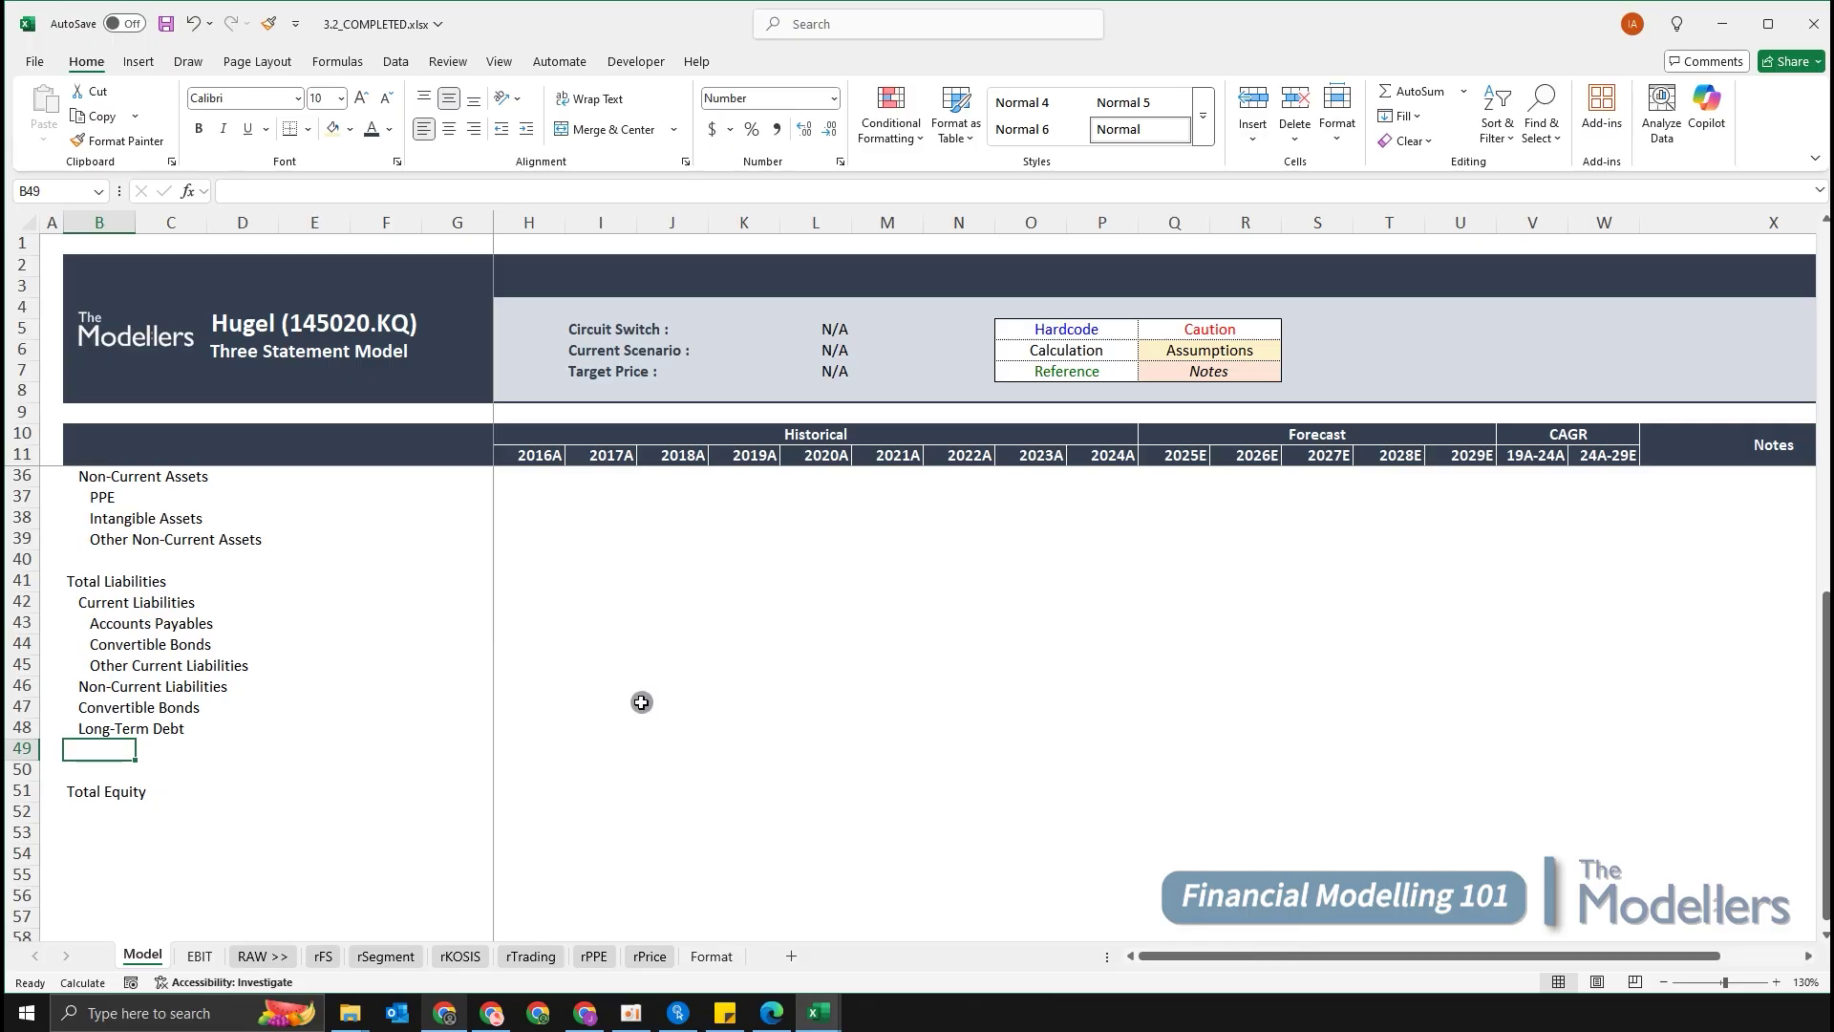
Enter the label Other Non-Current Liabilities in B49 below Long-Term Debt.
key("Up")
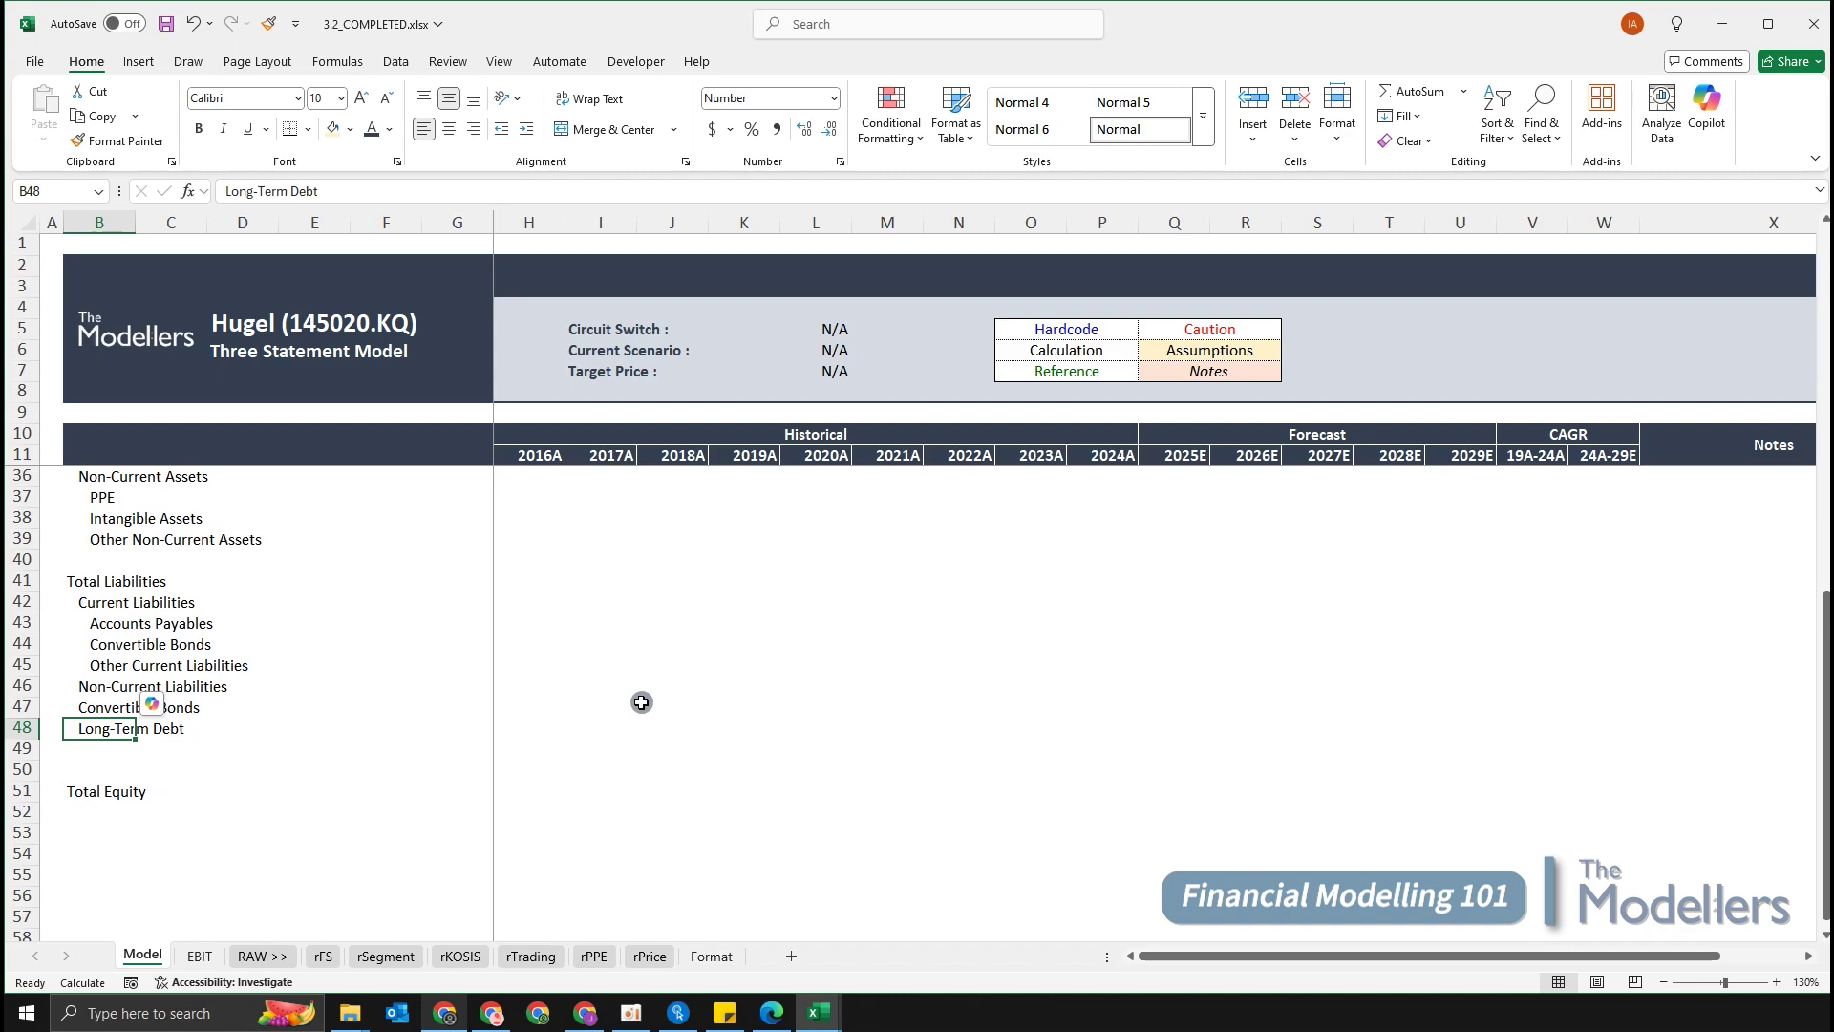
key("Down")
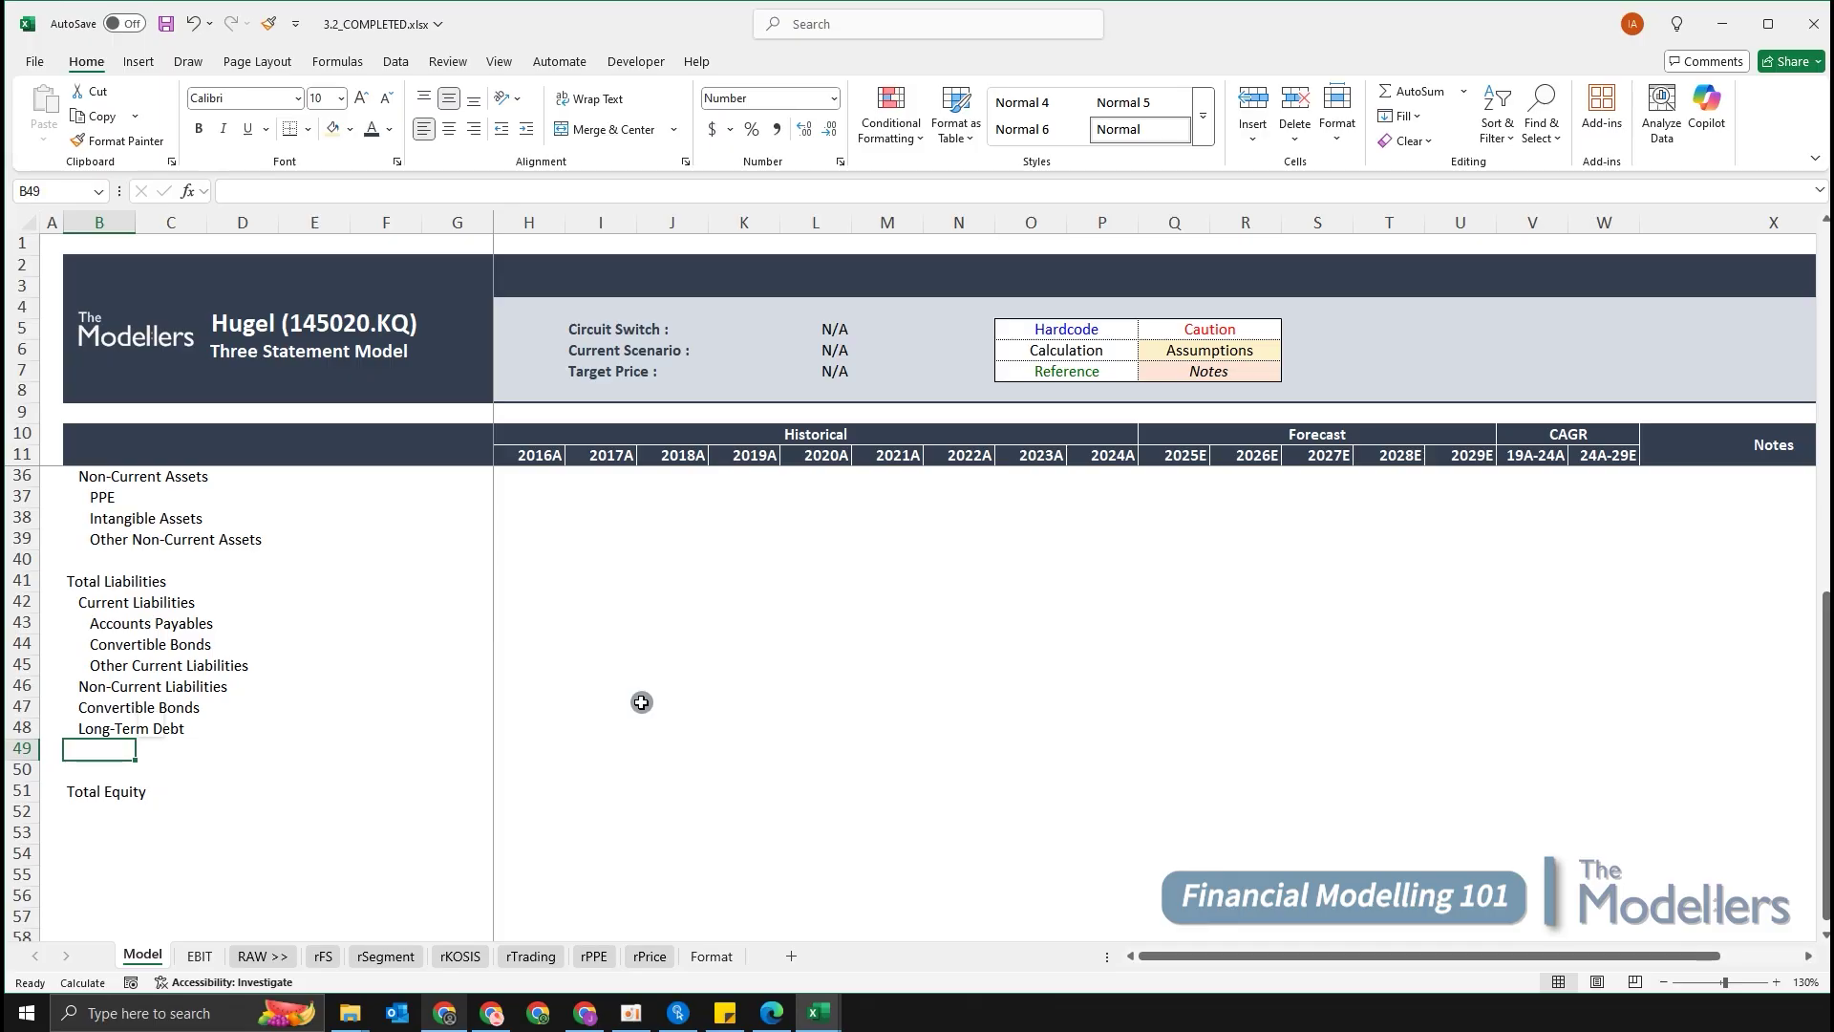
type("Other ")
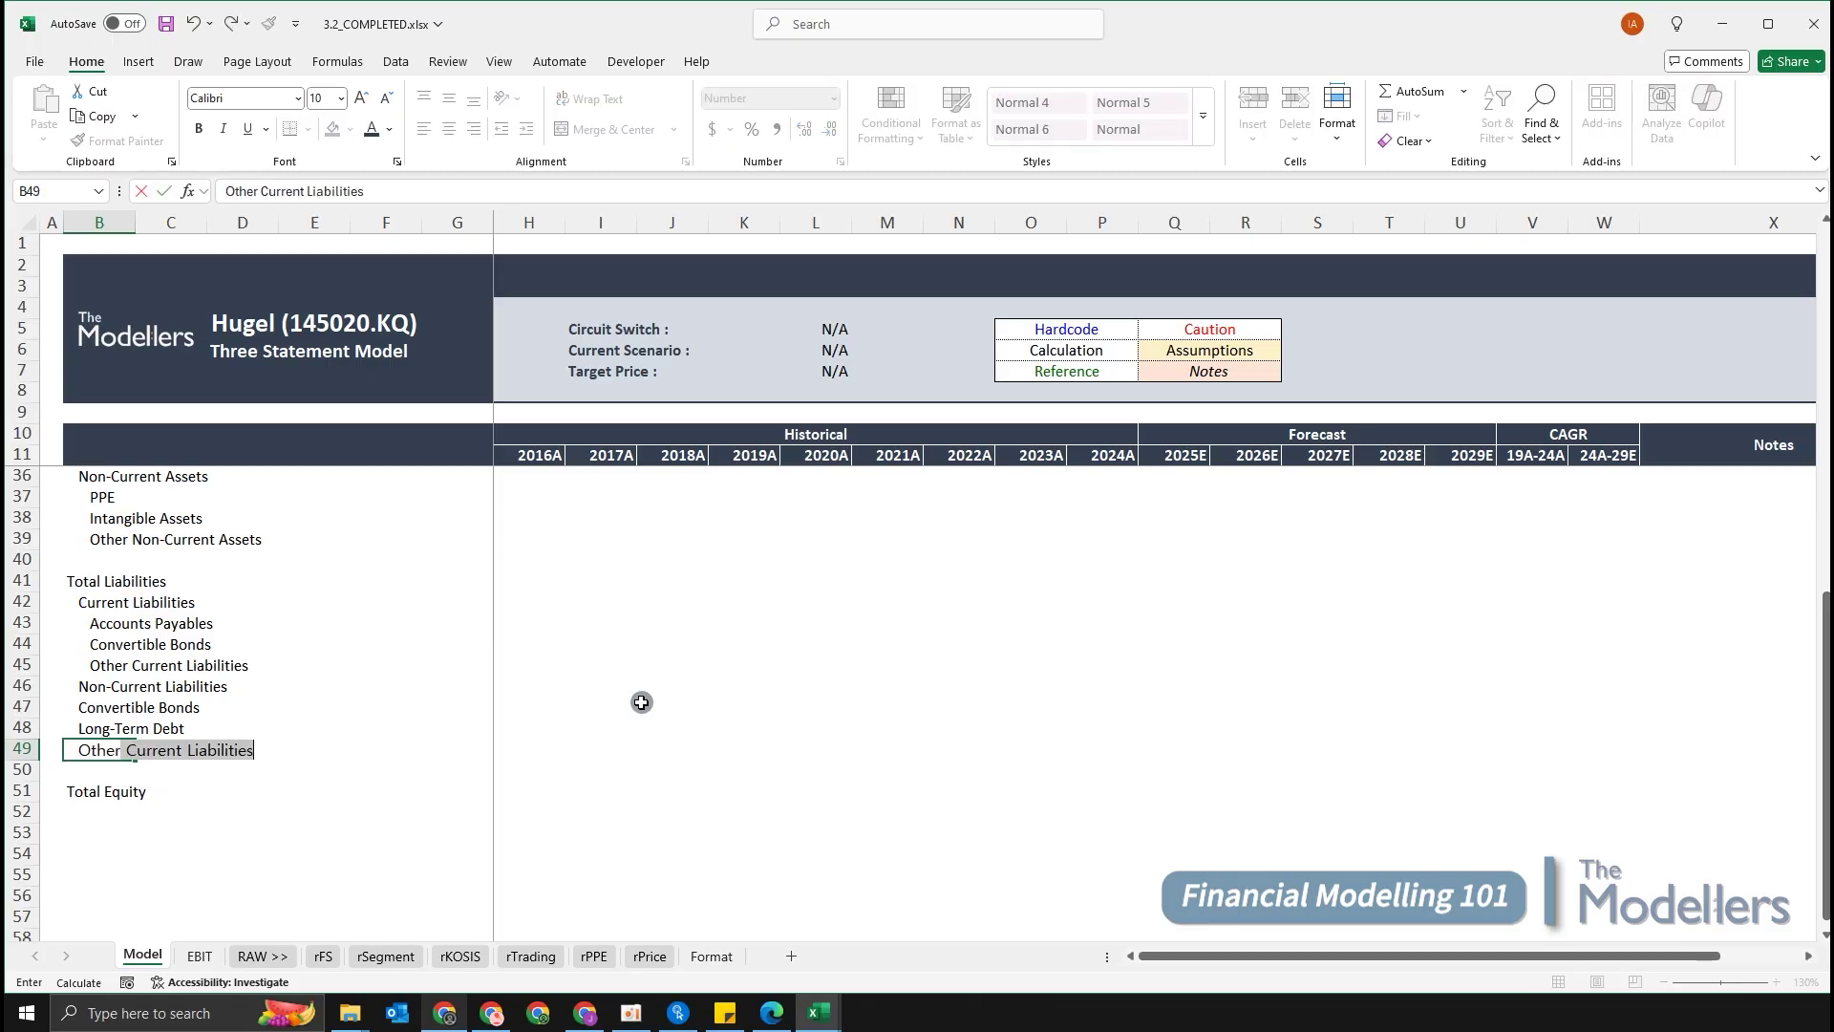
type("Non-Current Li")
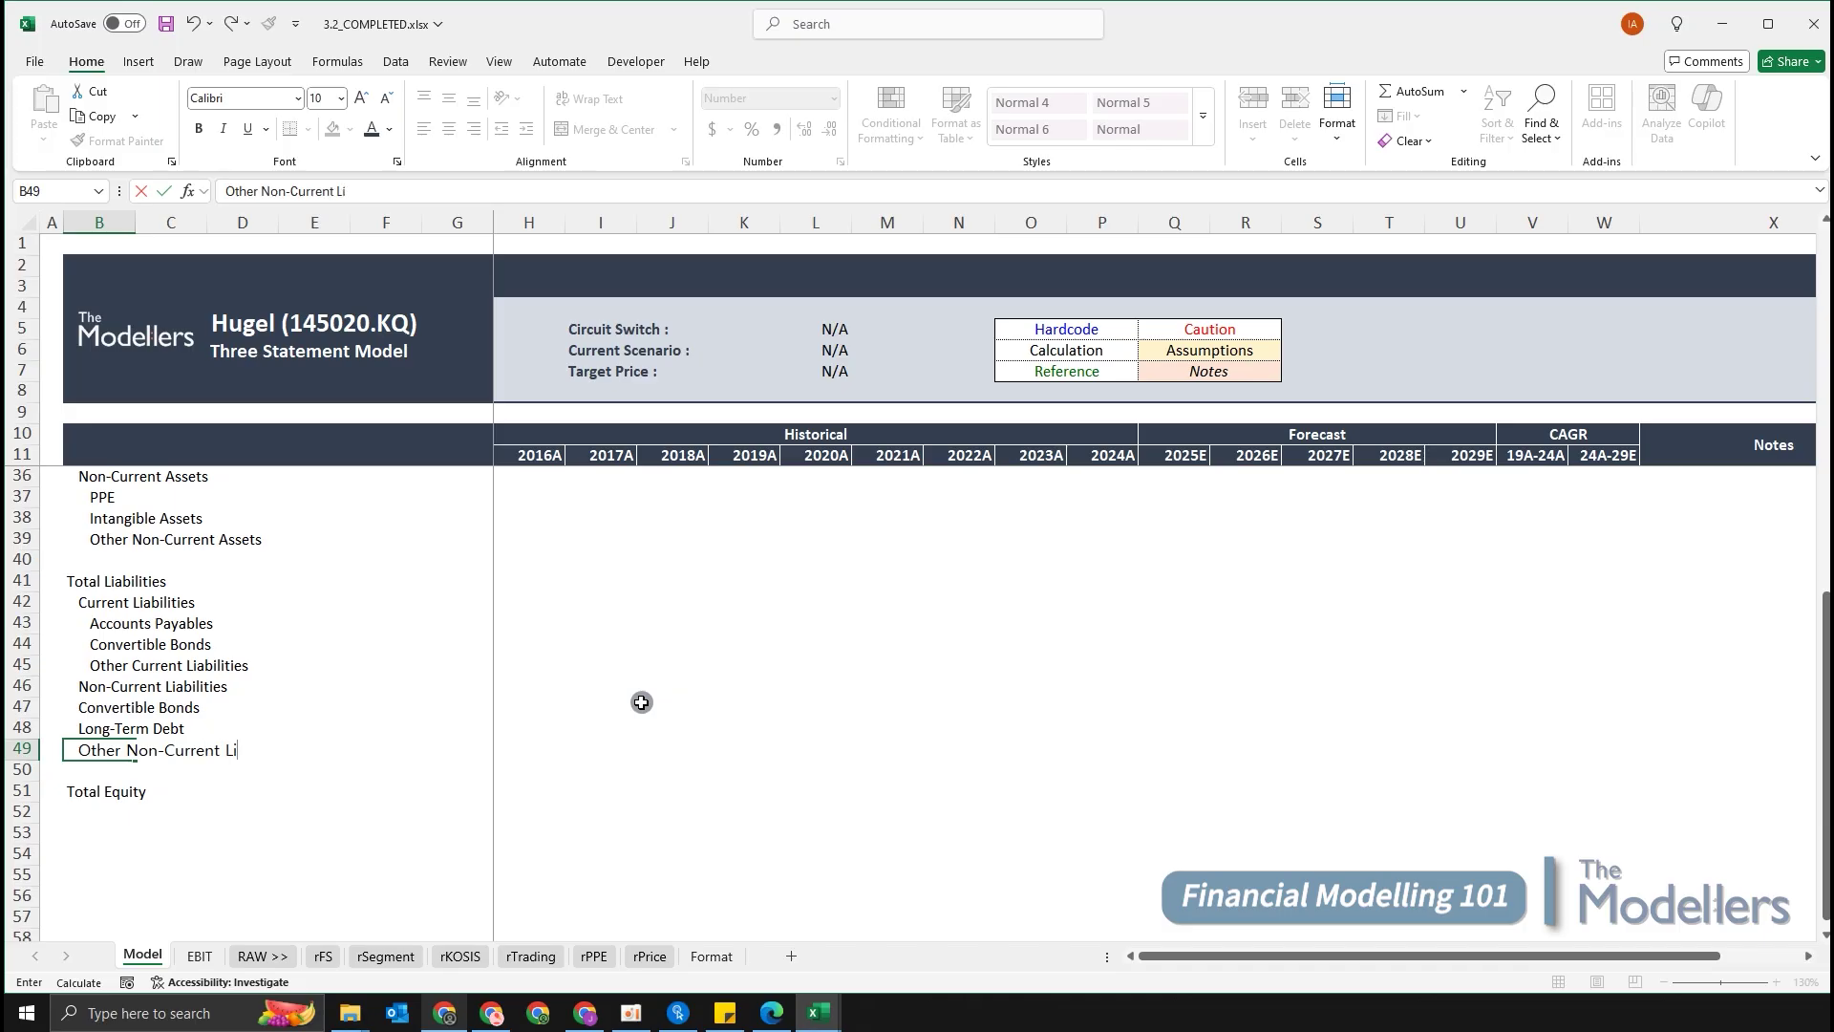
type("abilities")
key("Return")
Indent the three non-current liability line labels in B47:B49 by one more level.
key("Up")
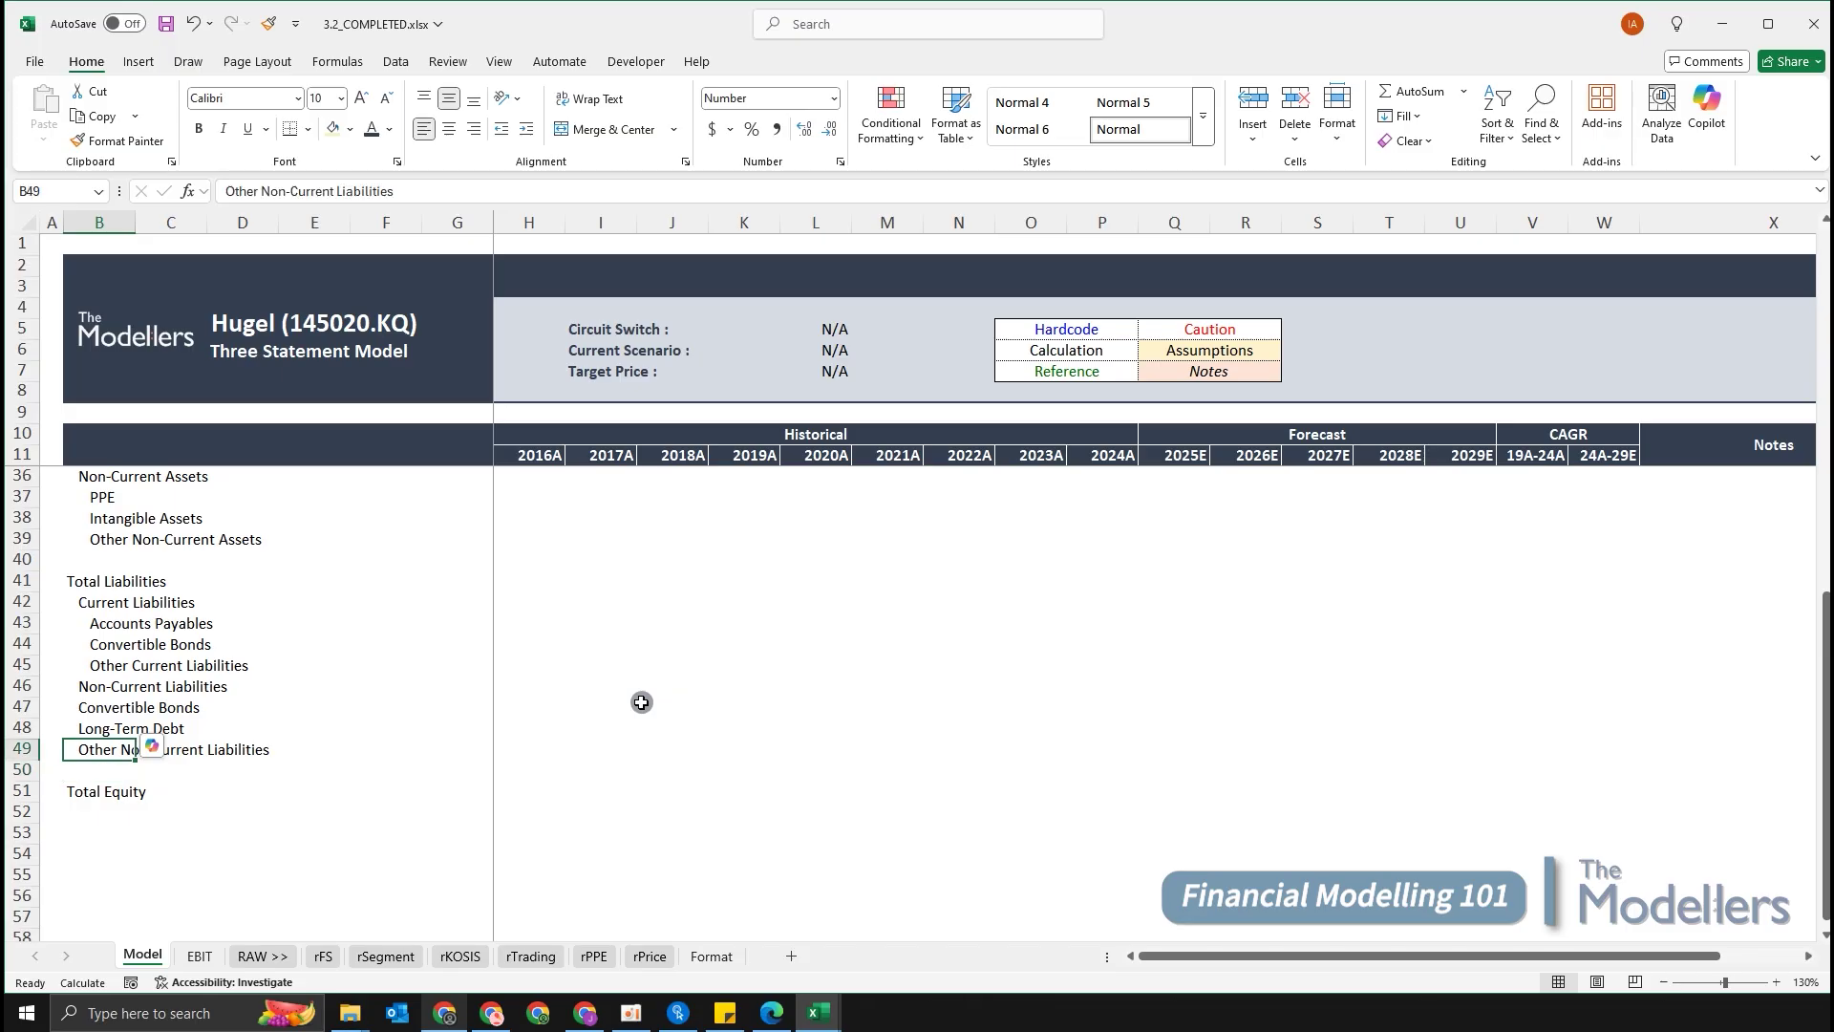
key("shift+Up")
key("shift+Up")
key("alt")
key("h")
key("6")
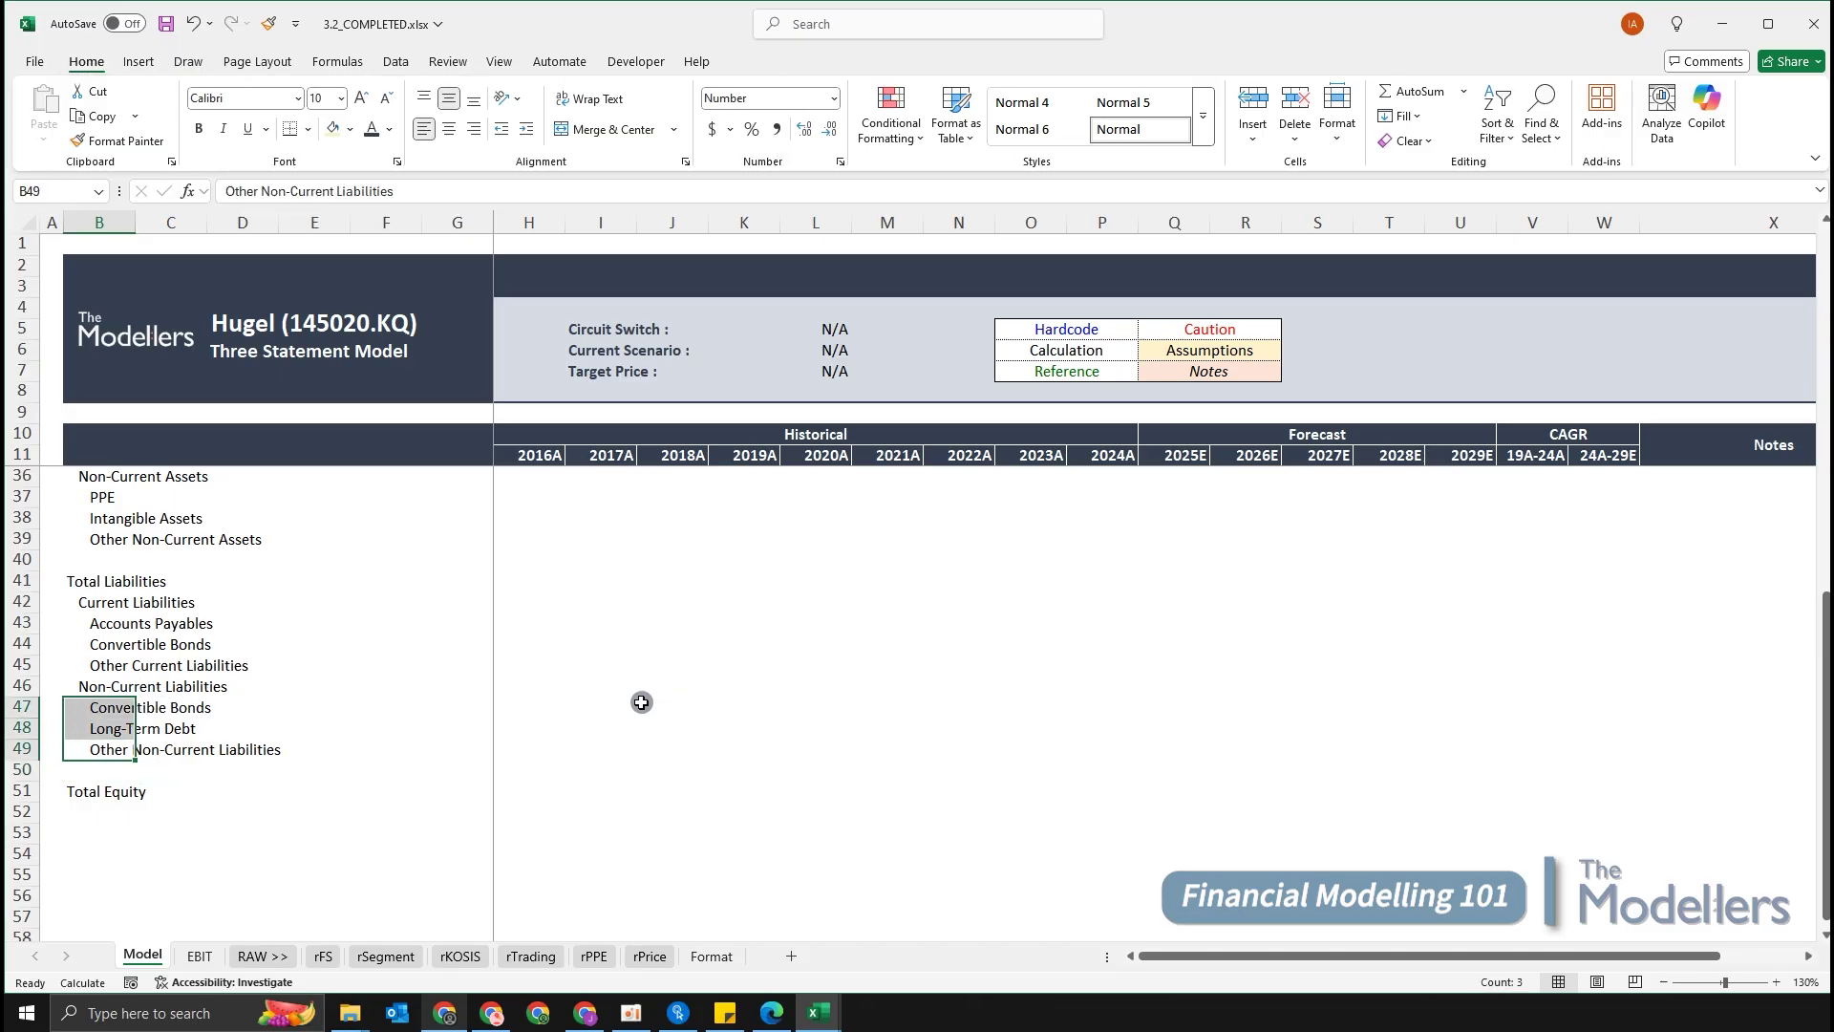
Review the asset and liability line labels entered in the Balance Sheet section.
scroll(425, 568, "up", 5)
scroll(528, 685, "down", 1, "ctrl")
scroll(573, 717, "up", 3)
scroll(621, 741, "down", 4)
scroll(623, 745, "down", 2)
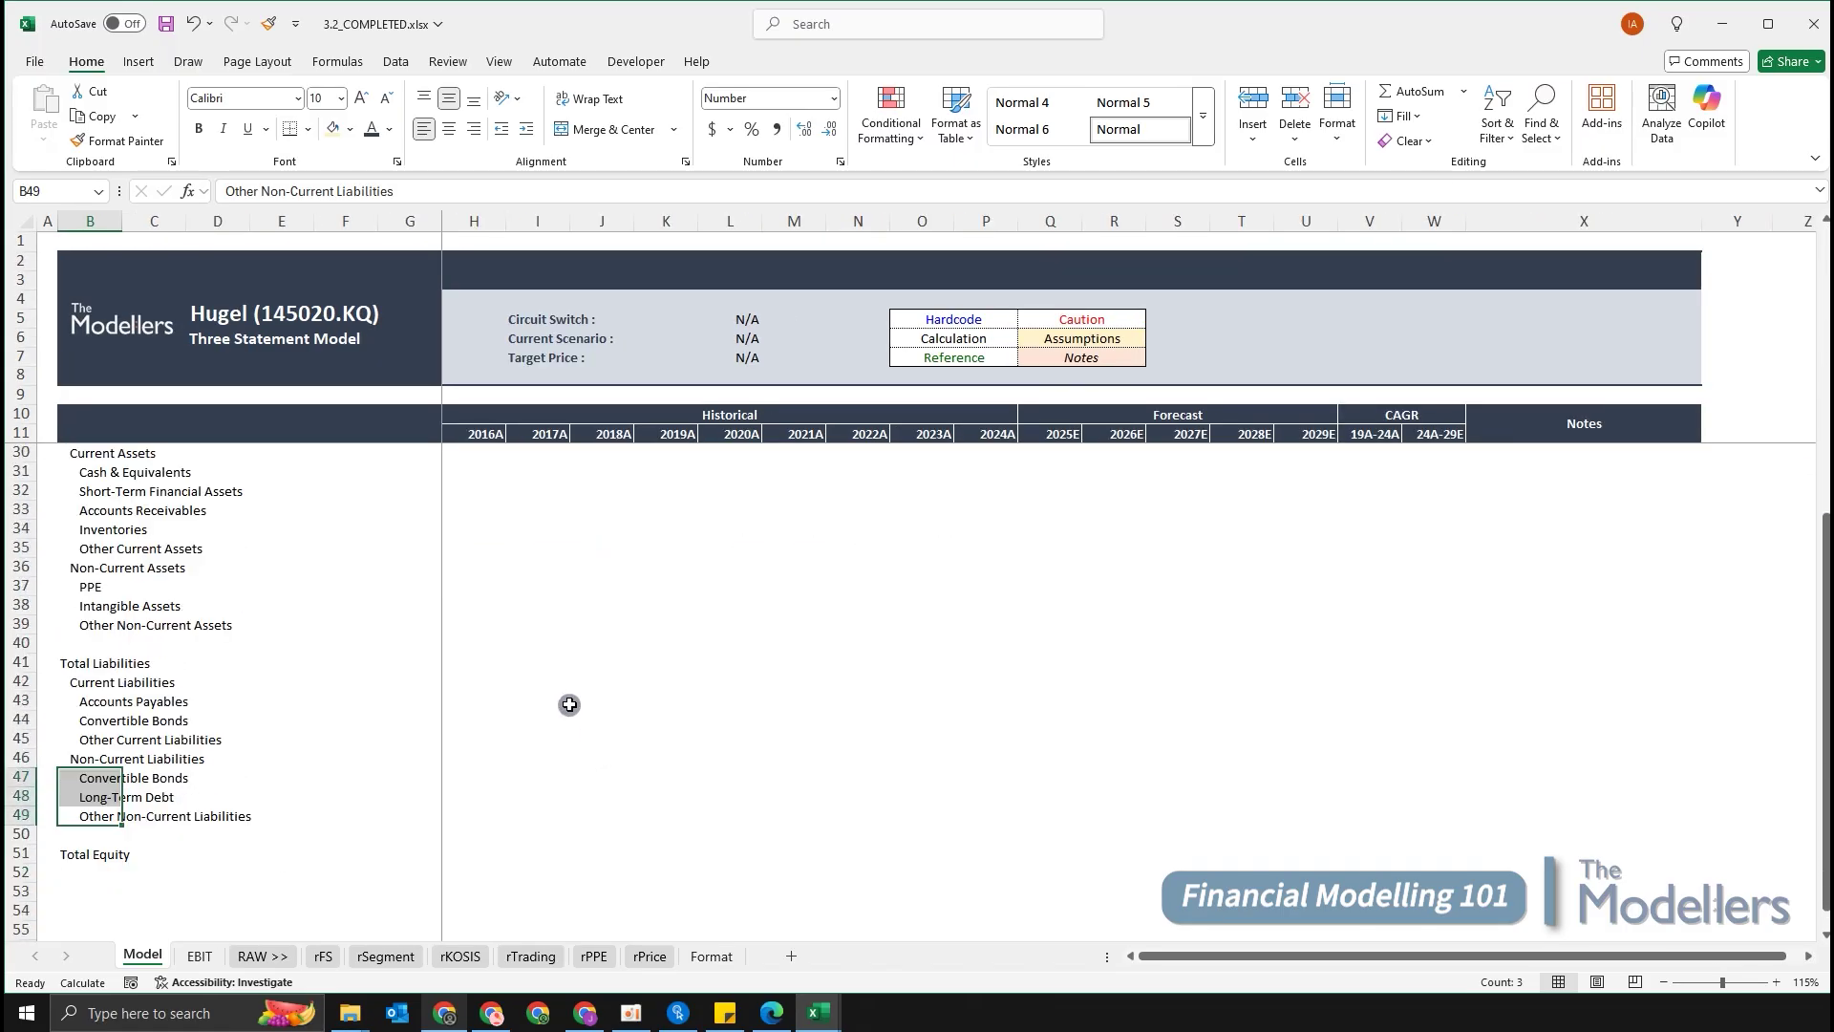
left_click(491, 702)
left_click(529, 647)
scroll(554, 669, "down", 3)
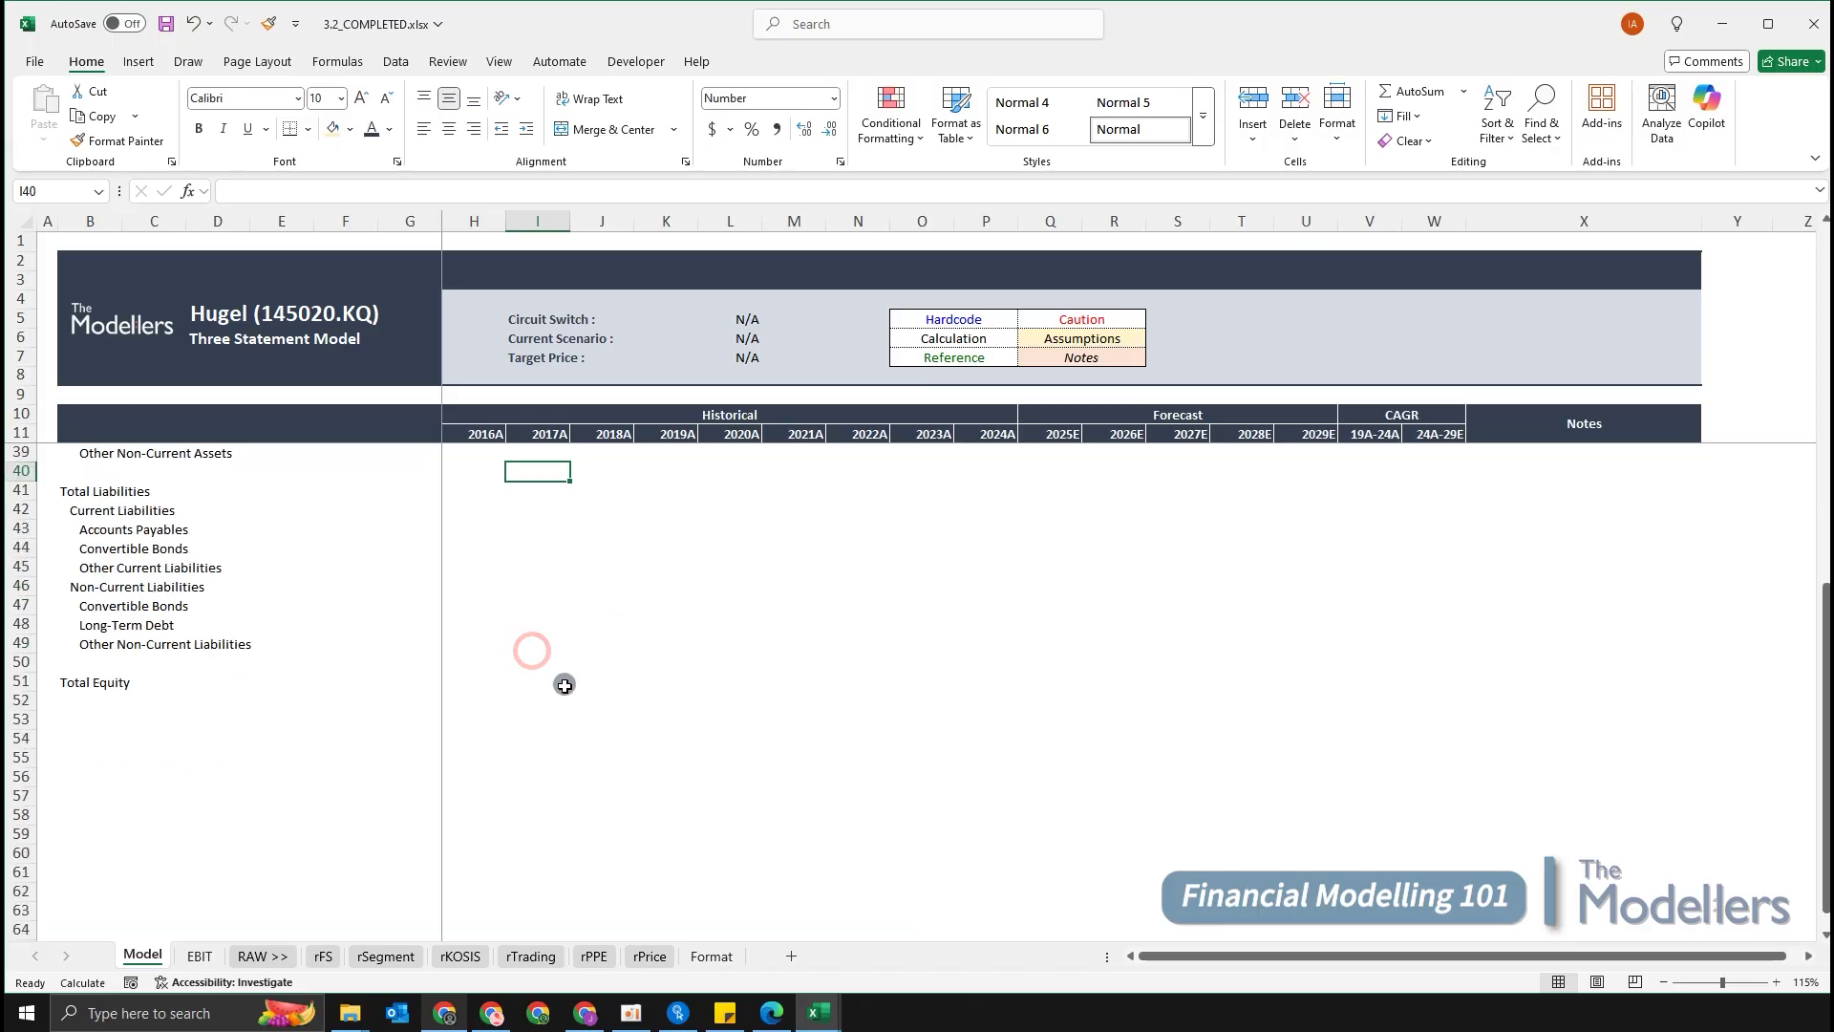
Enter the label Common Stocks in B52 under Total Equity.
left_click(141, 726)
left_click(92, 704)
scroll(414, 745, "down", 1)
scroll(447, 749, "up", 1, "ctrl")
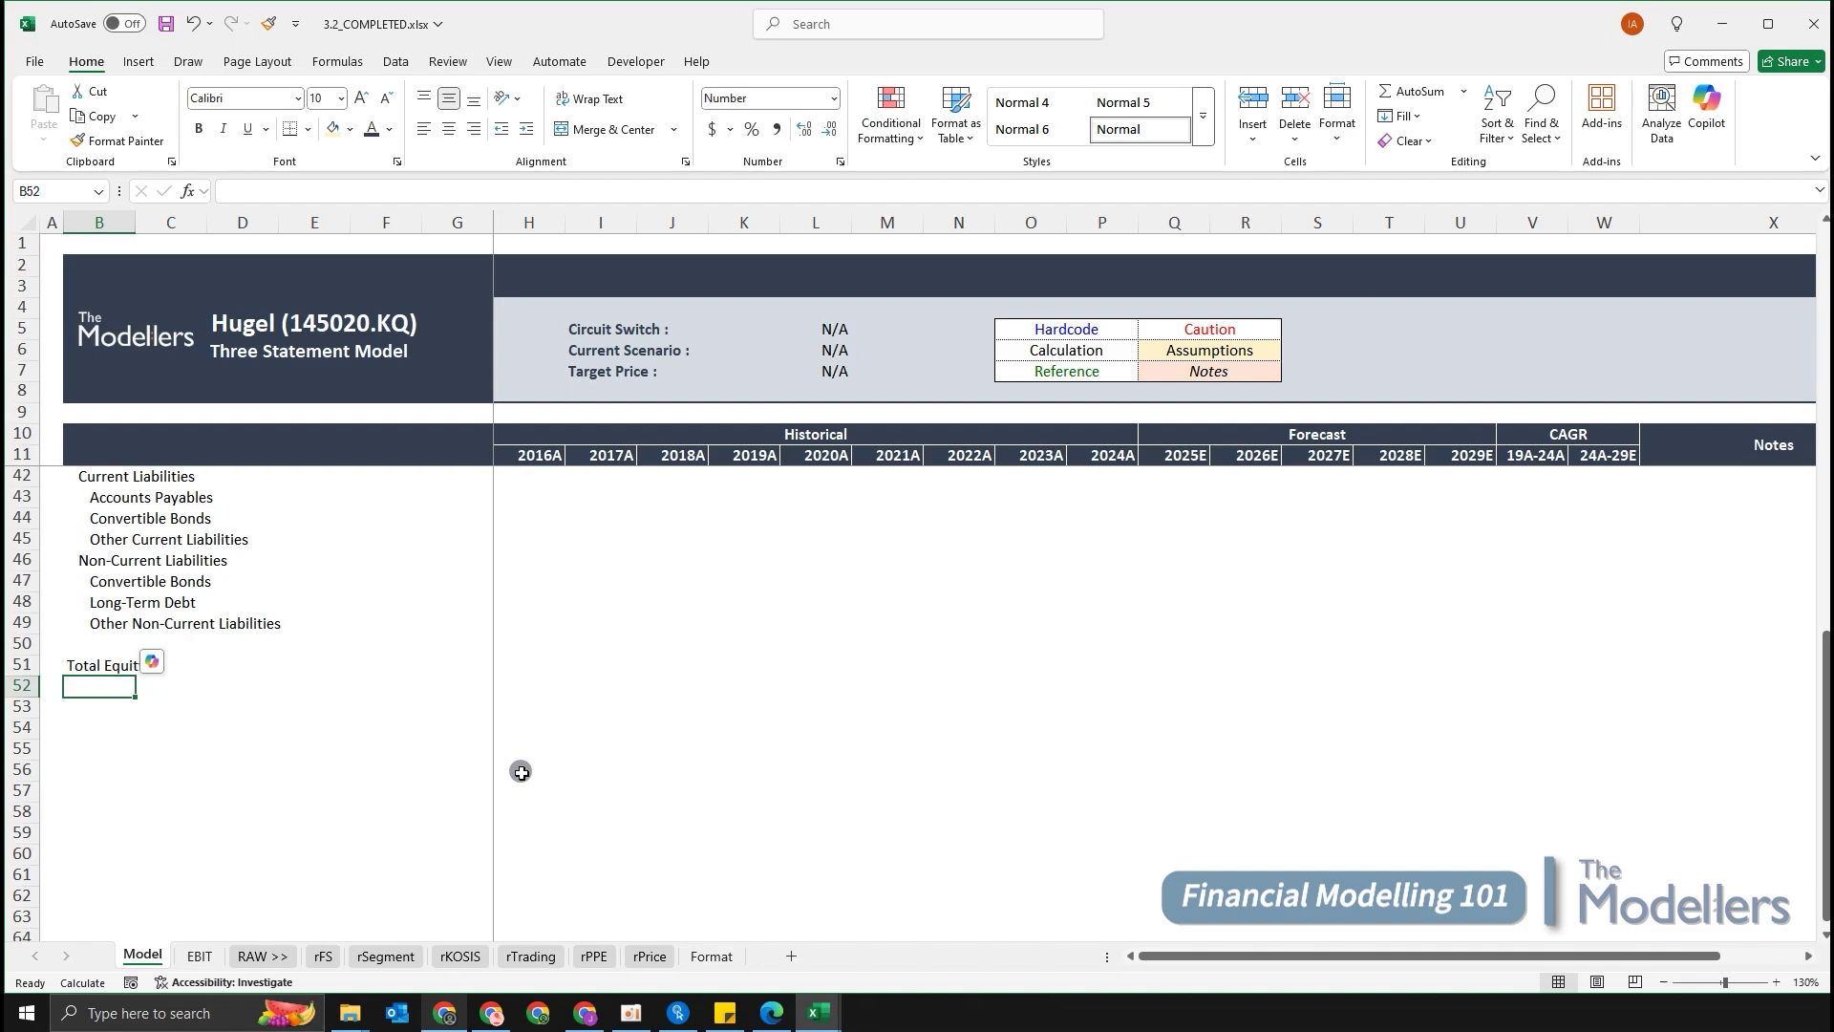
type("Common")
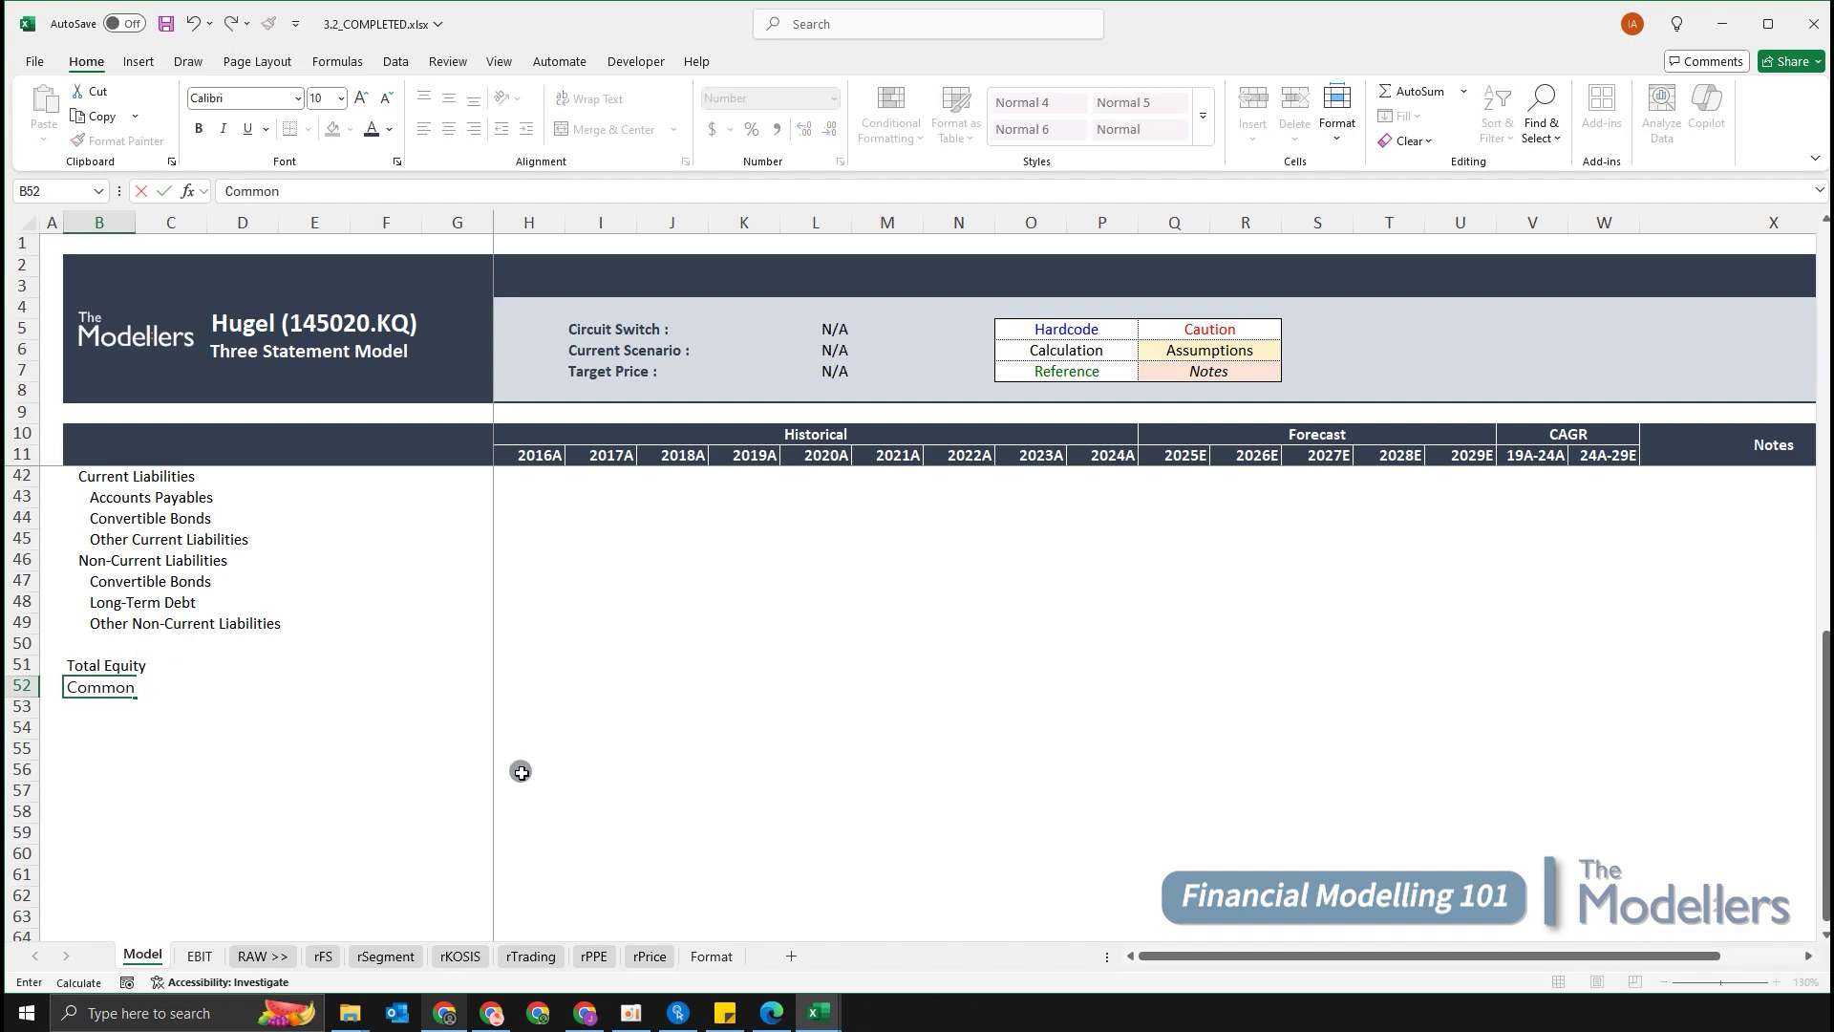
type(" Stocks")
key("Return")
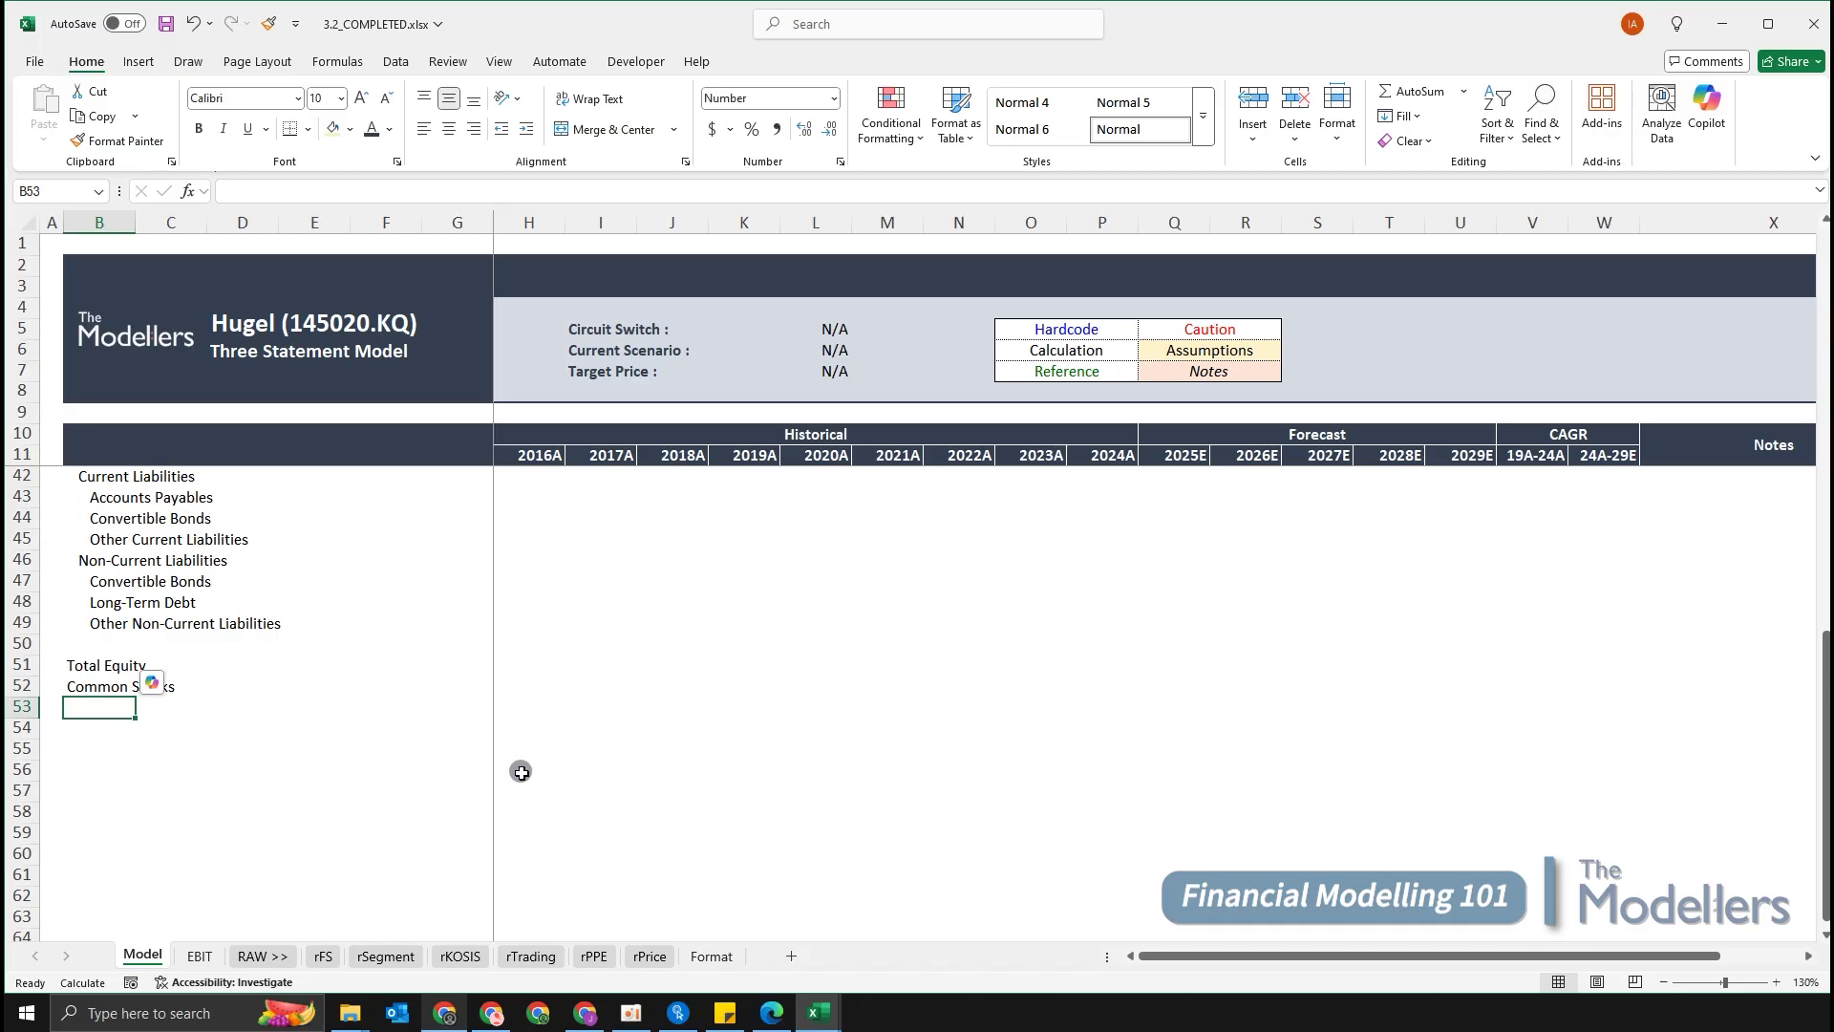
Enter the label Additional Paid-In Capital in B53 below Common Stocks.
scroll(506, 759, "down", 2)
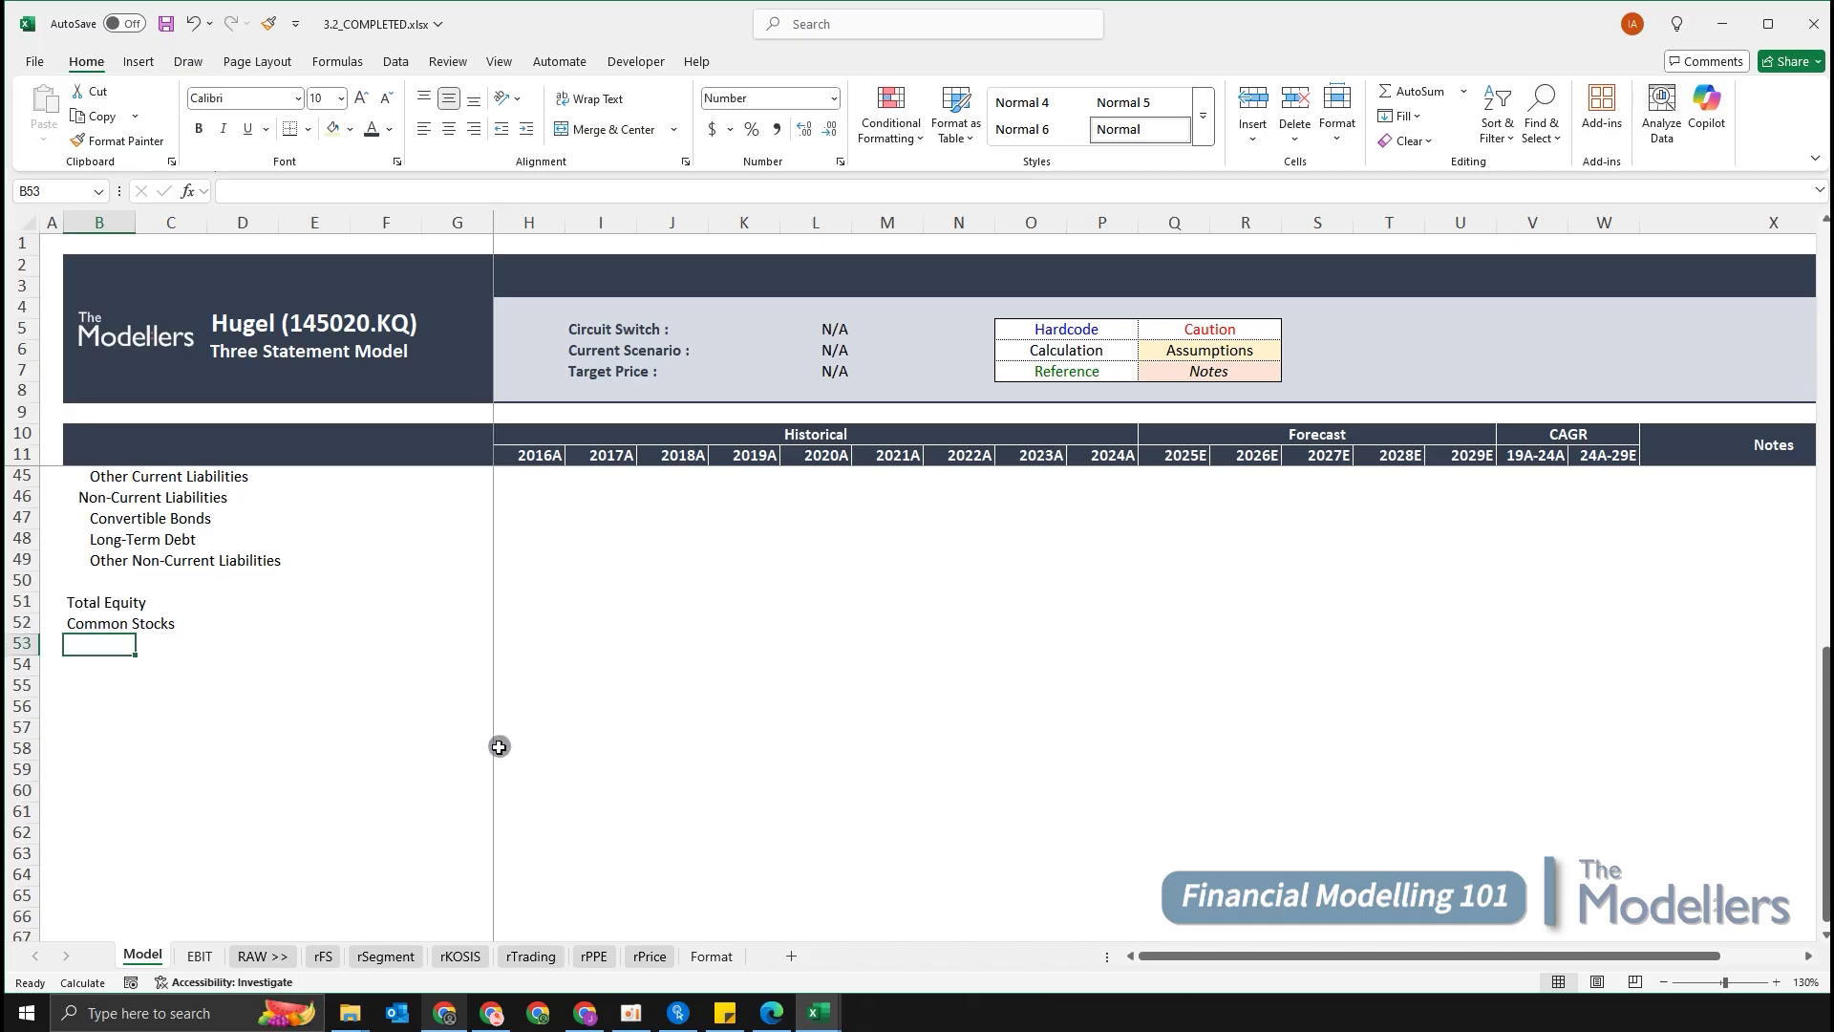
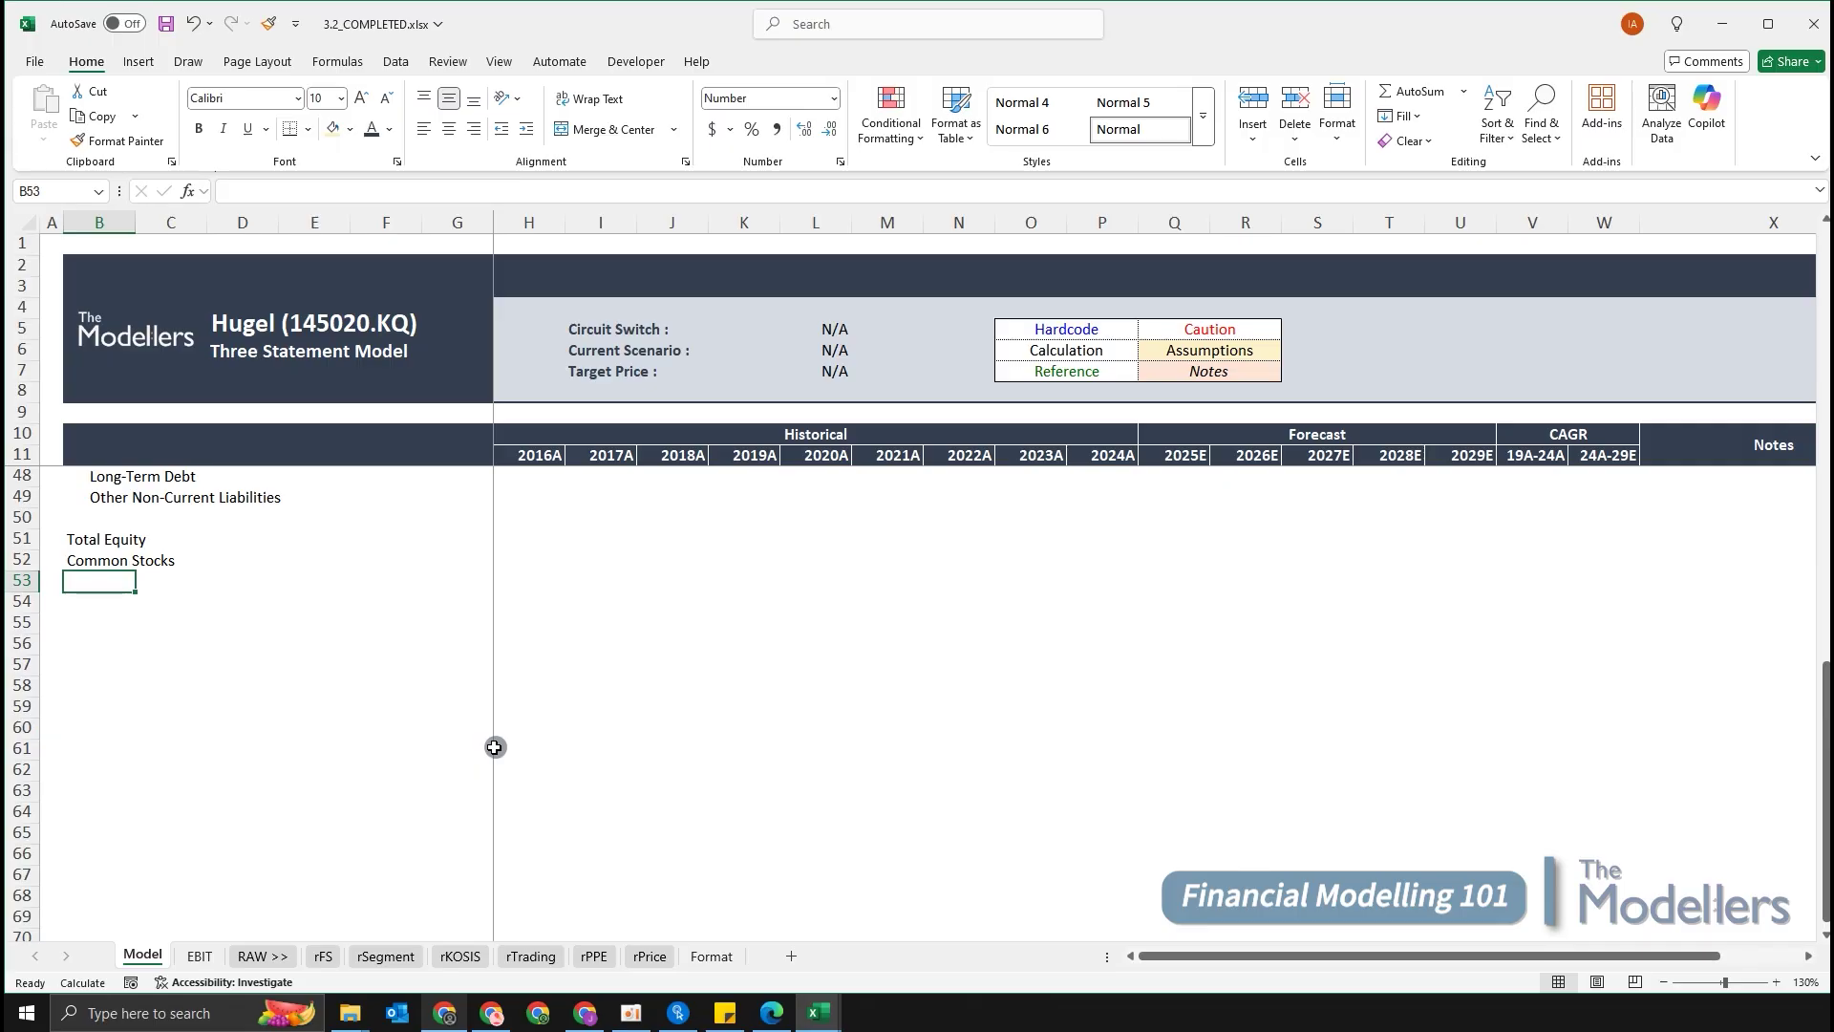
type("Add")
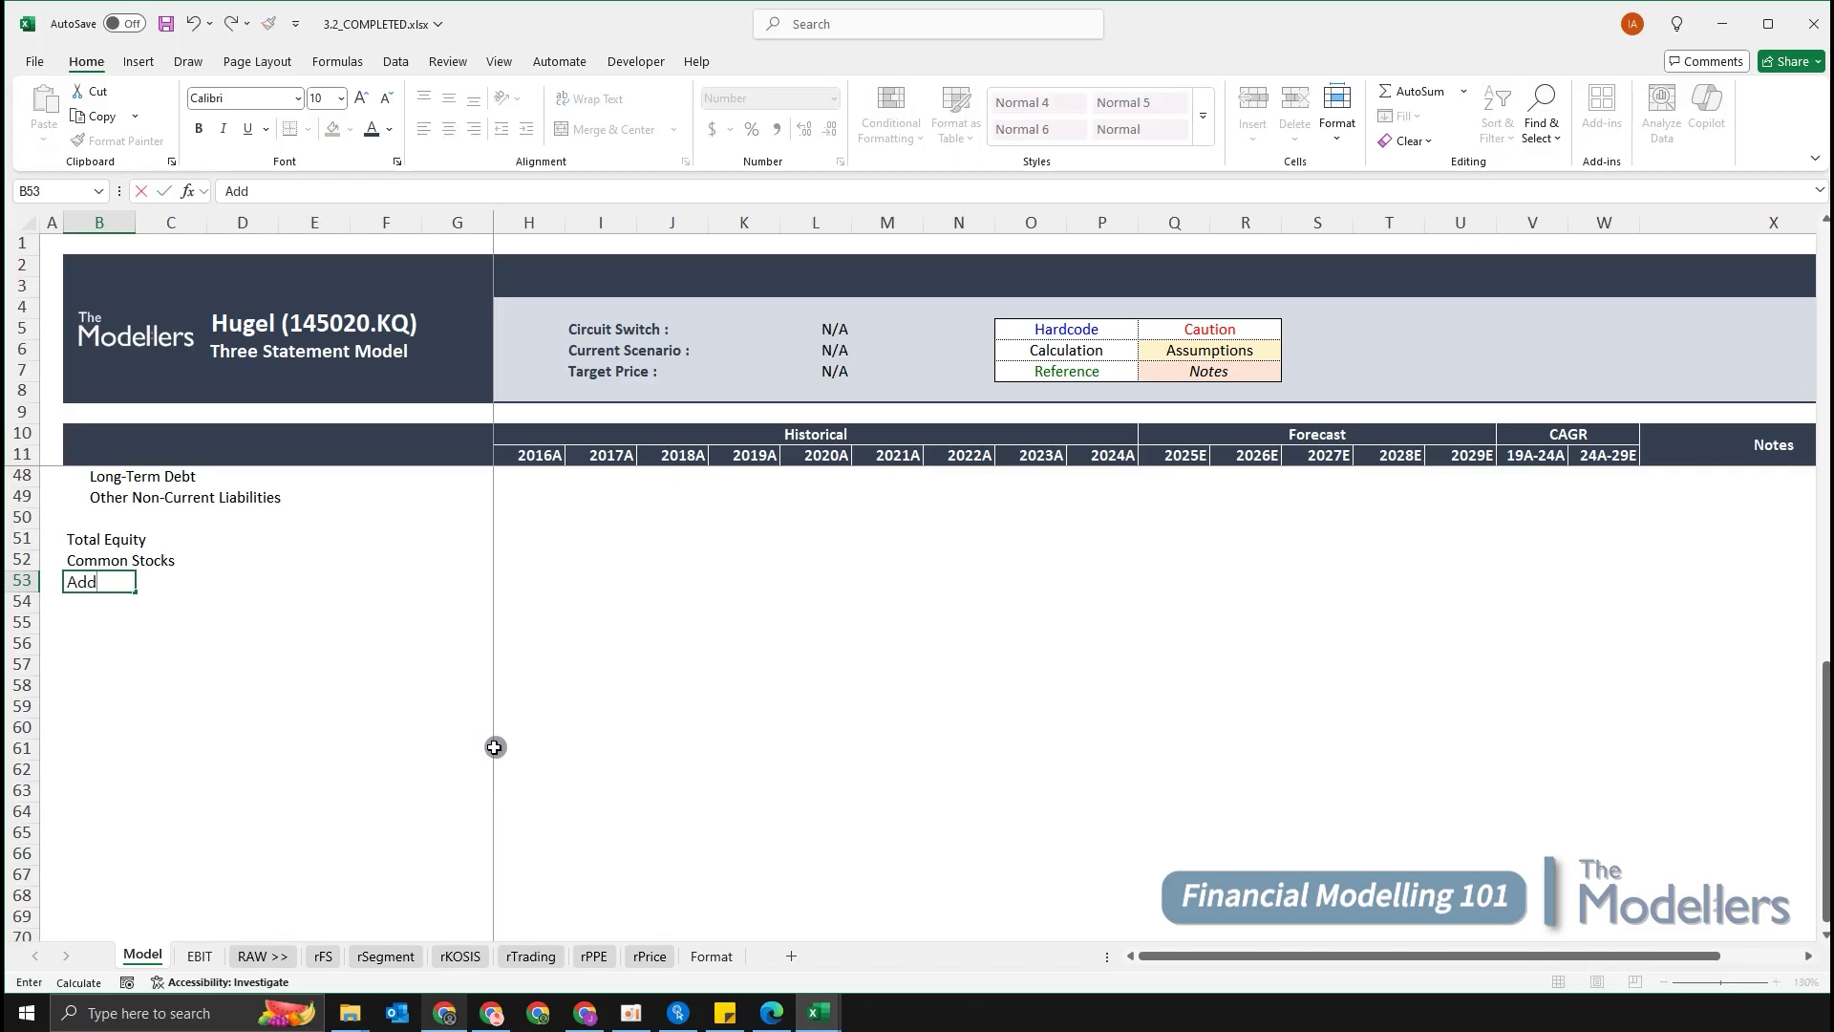
type("itional Paid-In Capital")
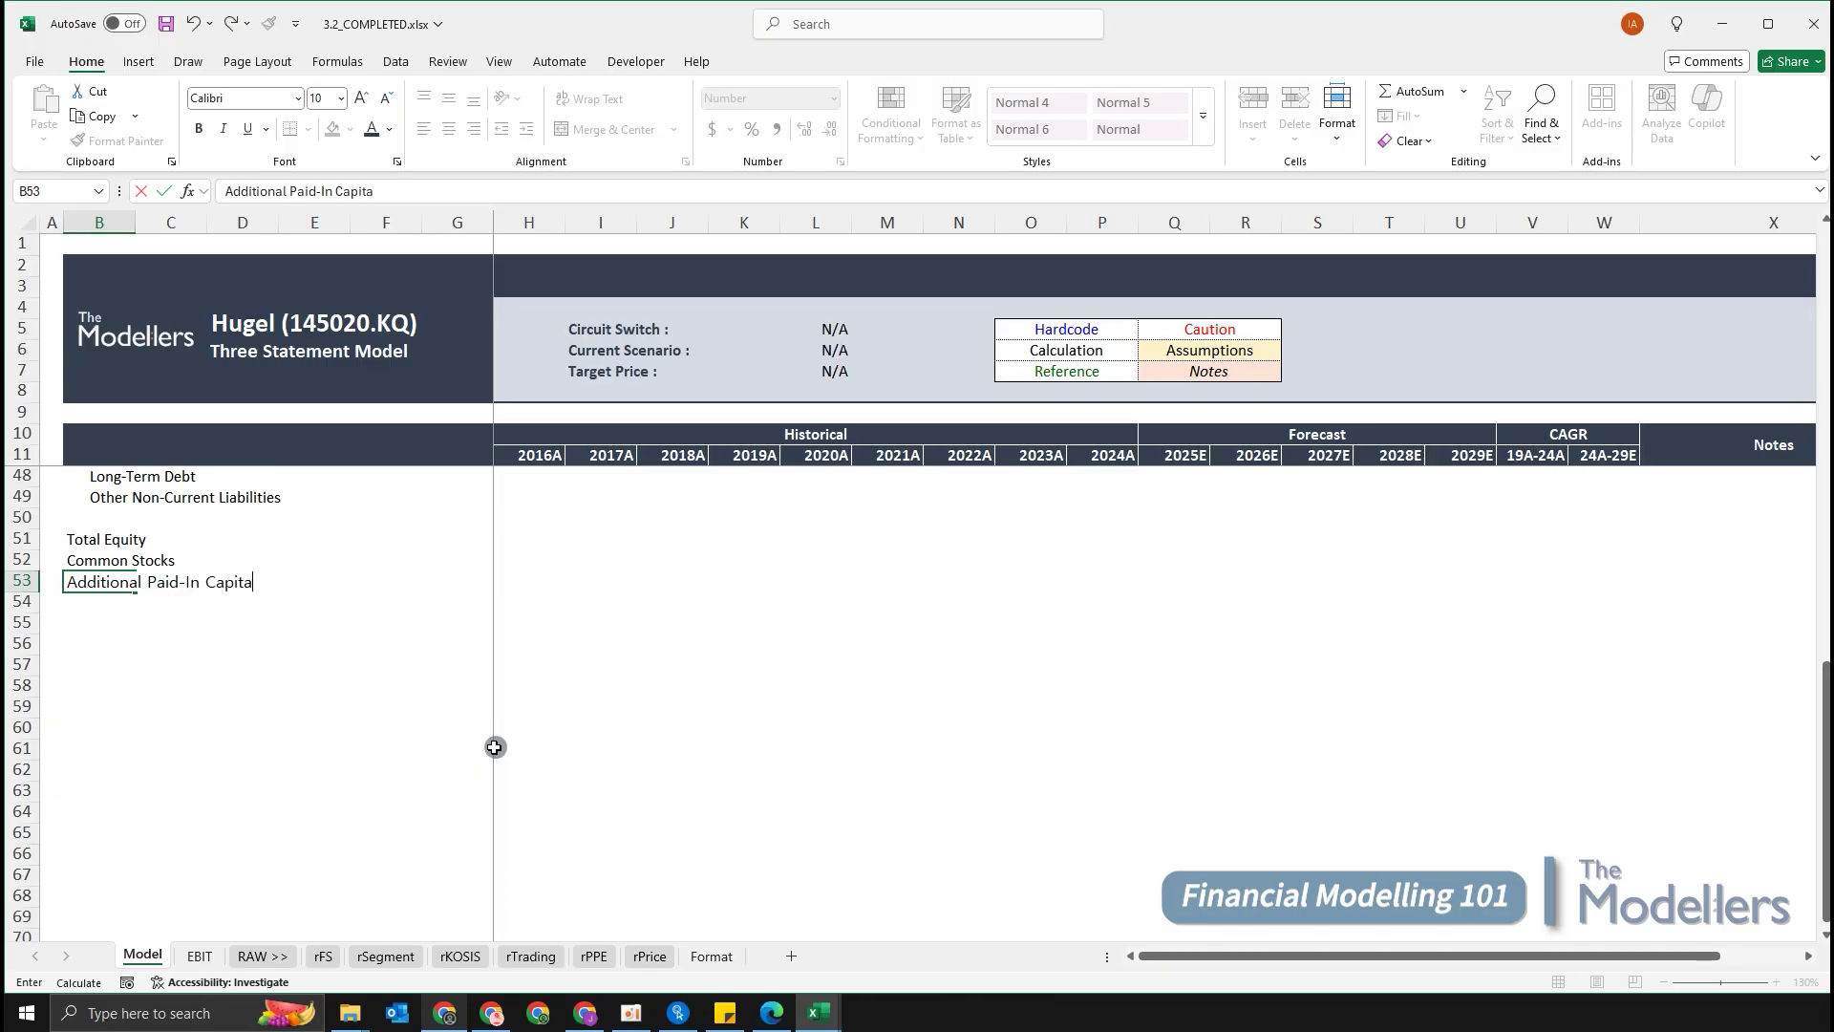
key("Return")
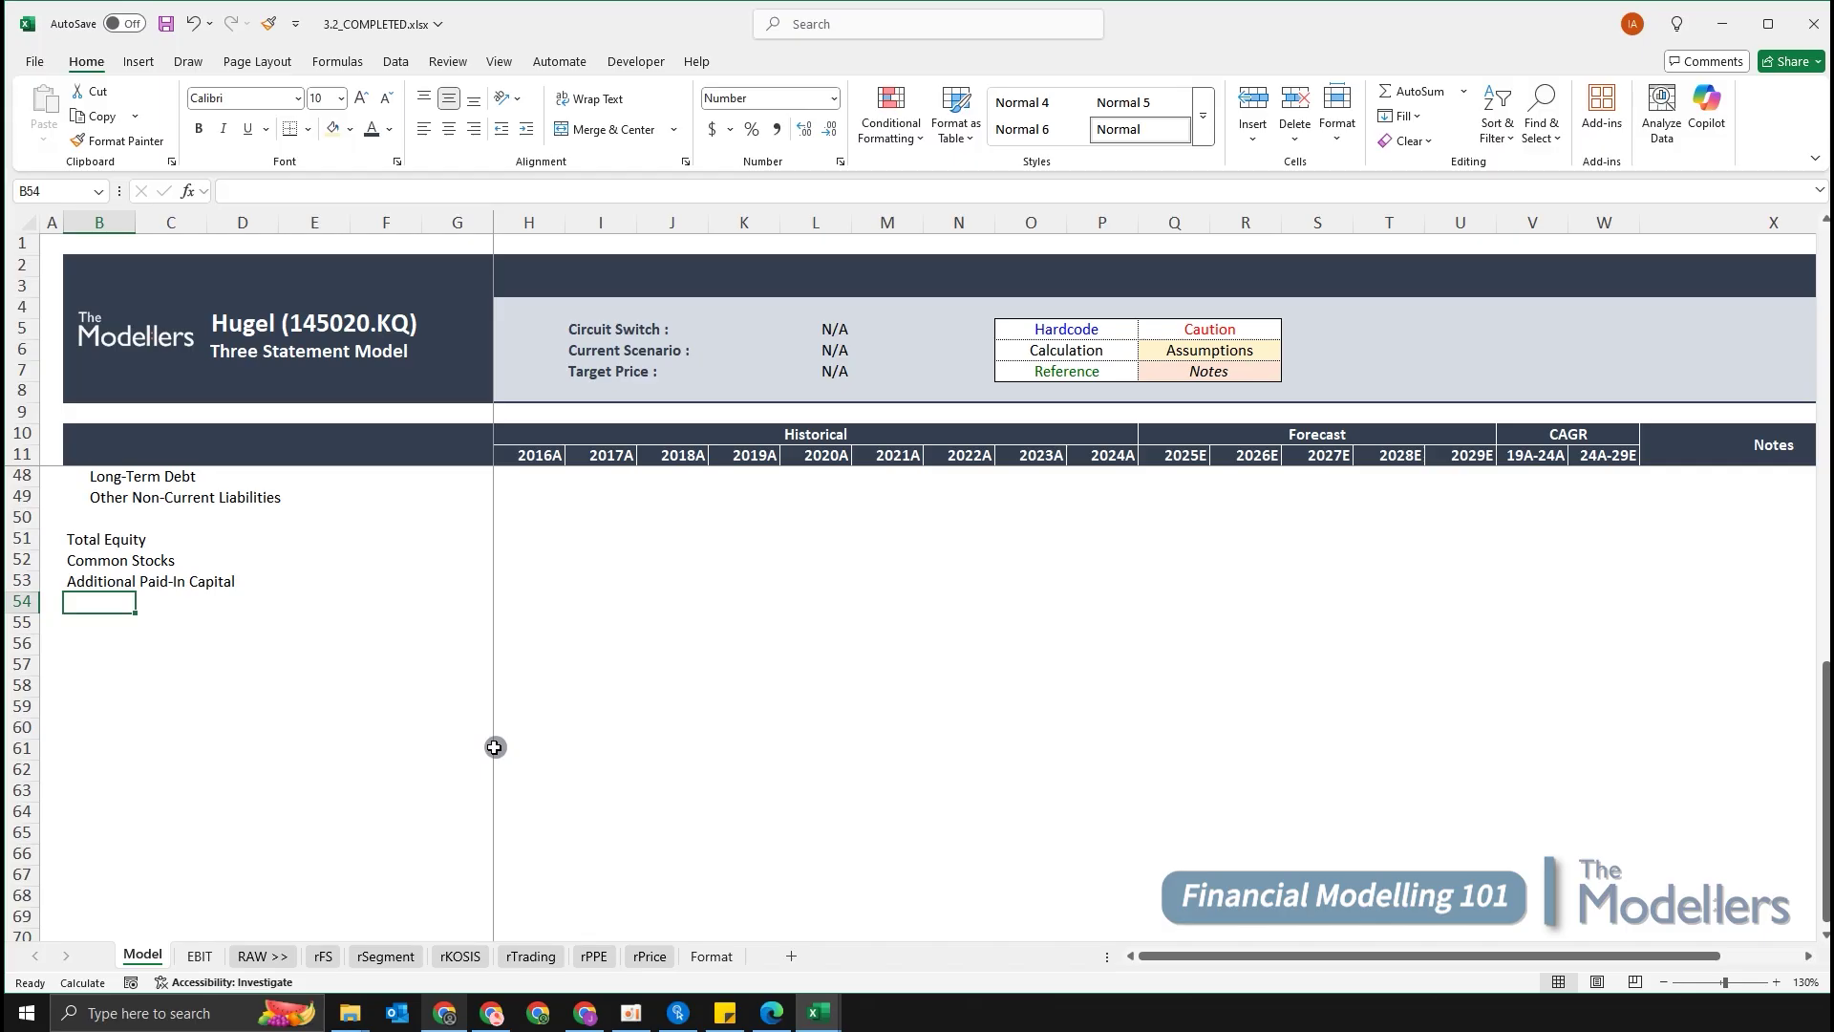
Enter the labels Retained Earnings in B54 and Other Equity Line Items in B55.
type("Retained Eq")
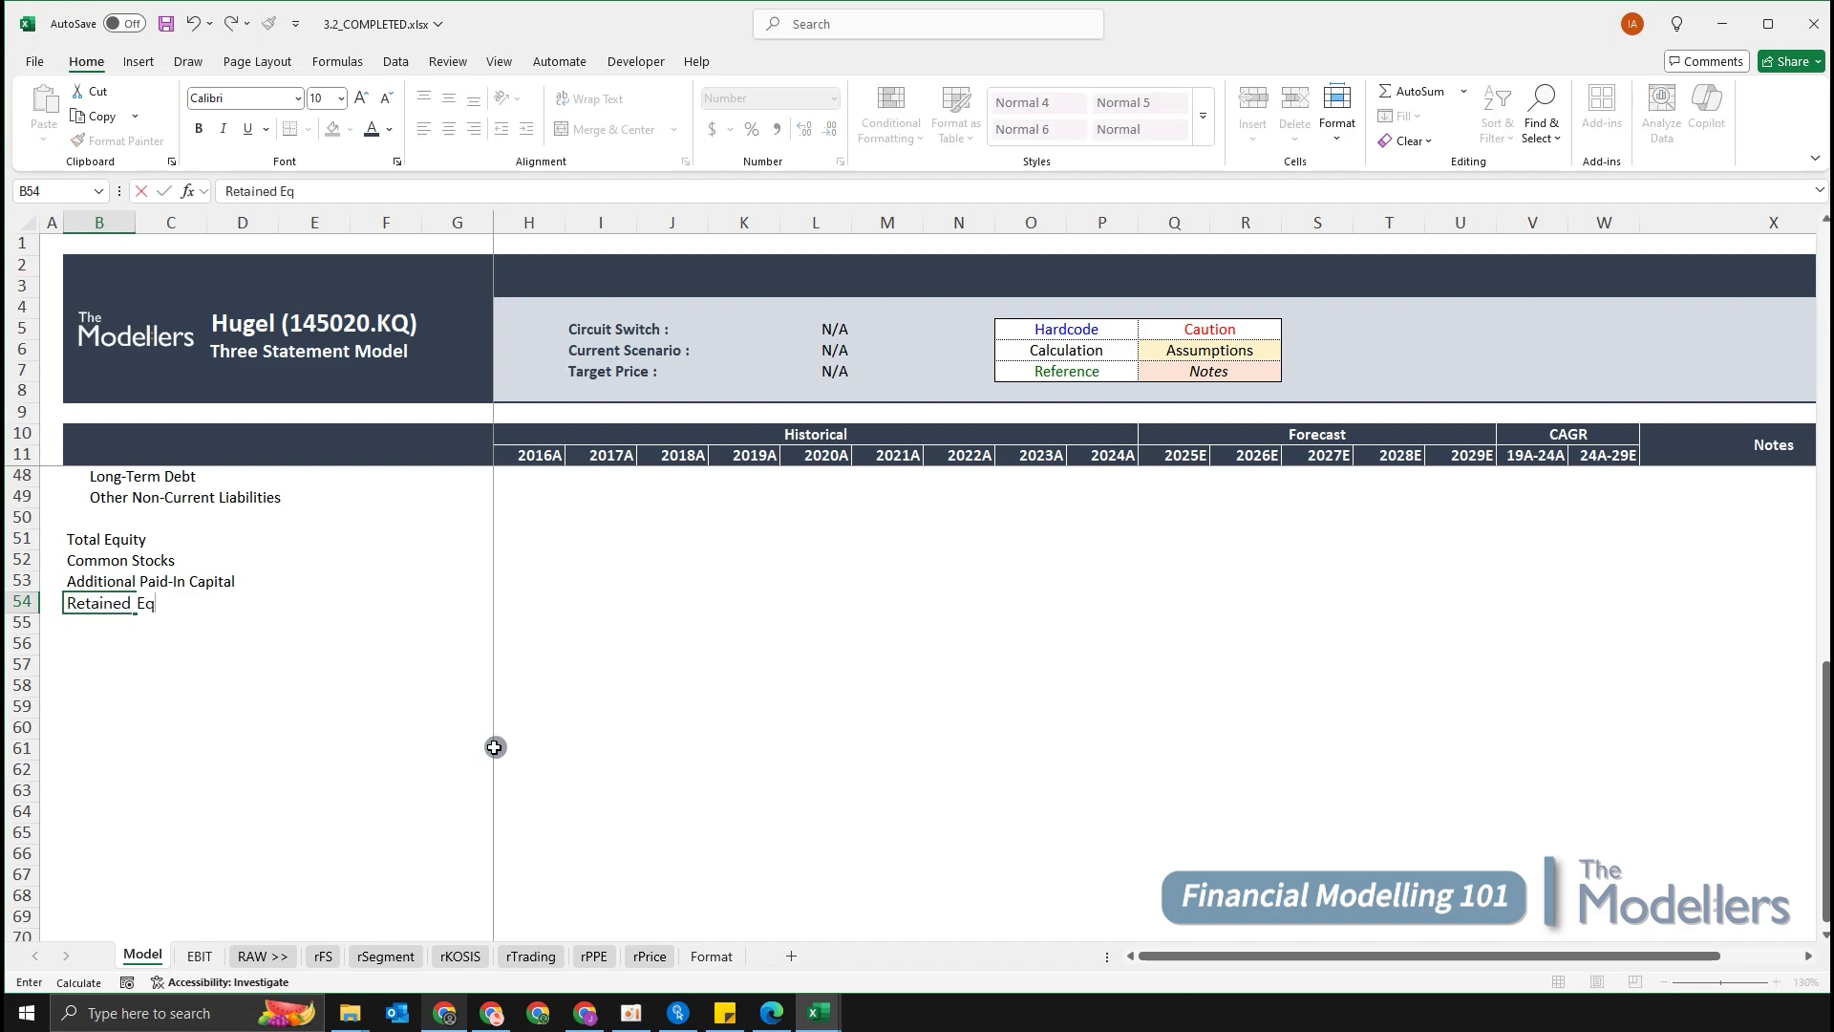
key("BackSpace")
type("arnings")
key("Return")
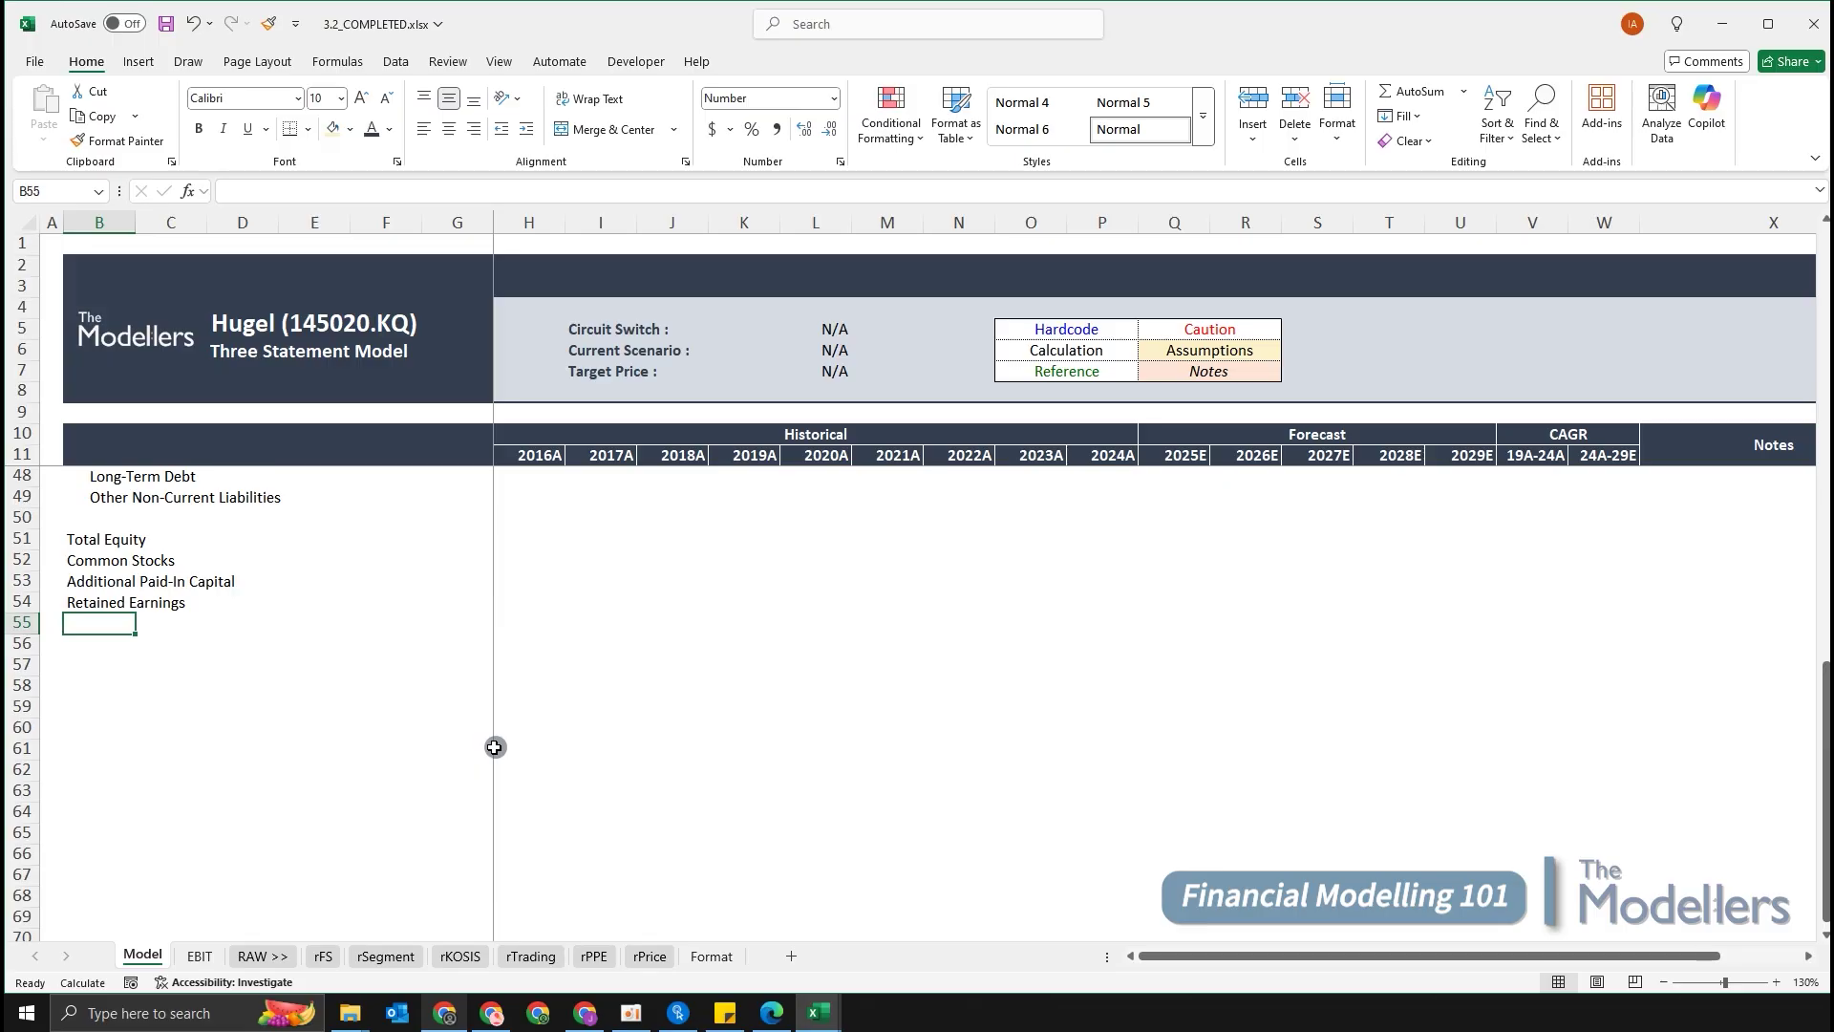
type("O")
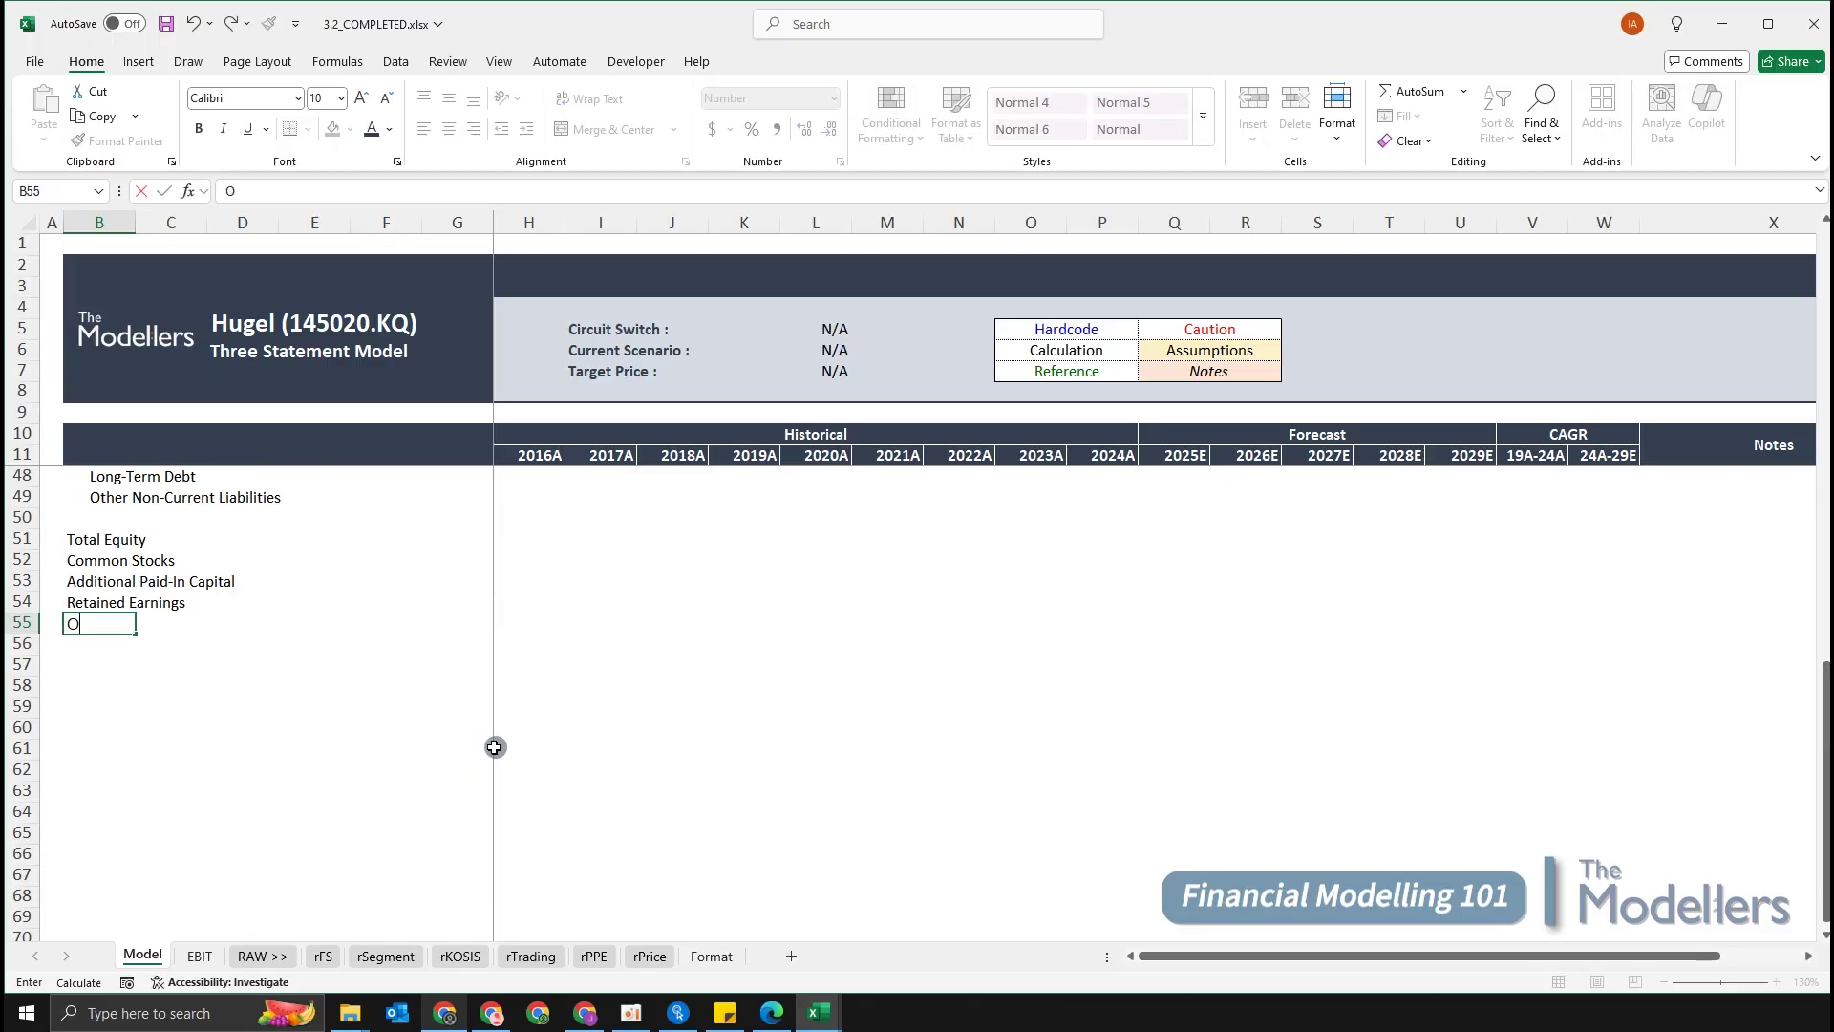
type("ther Equity Line Items")
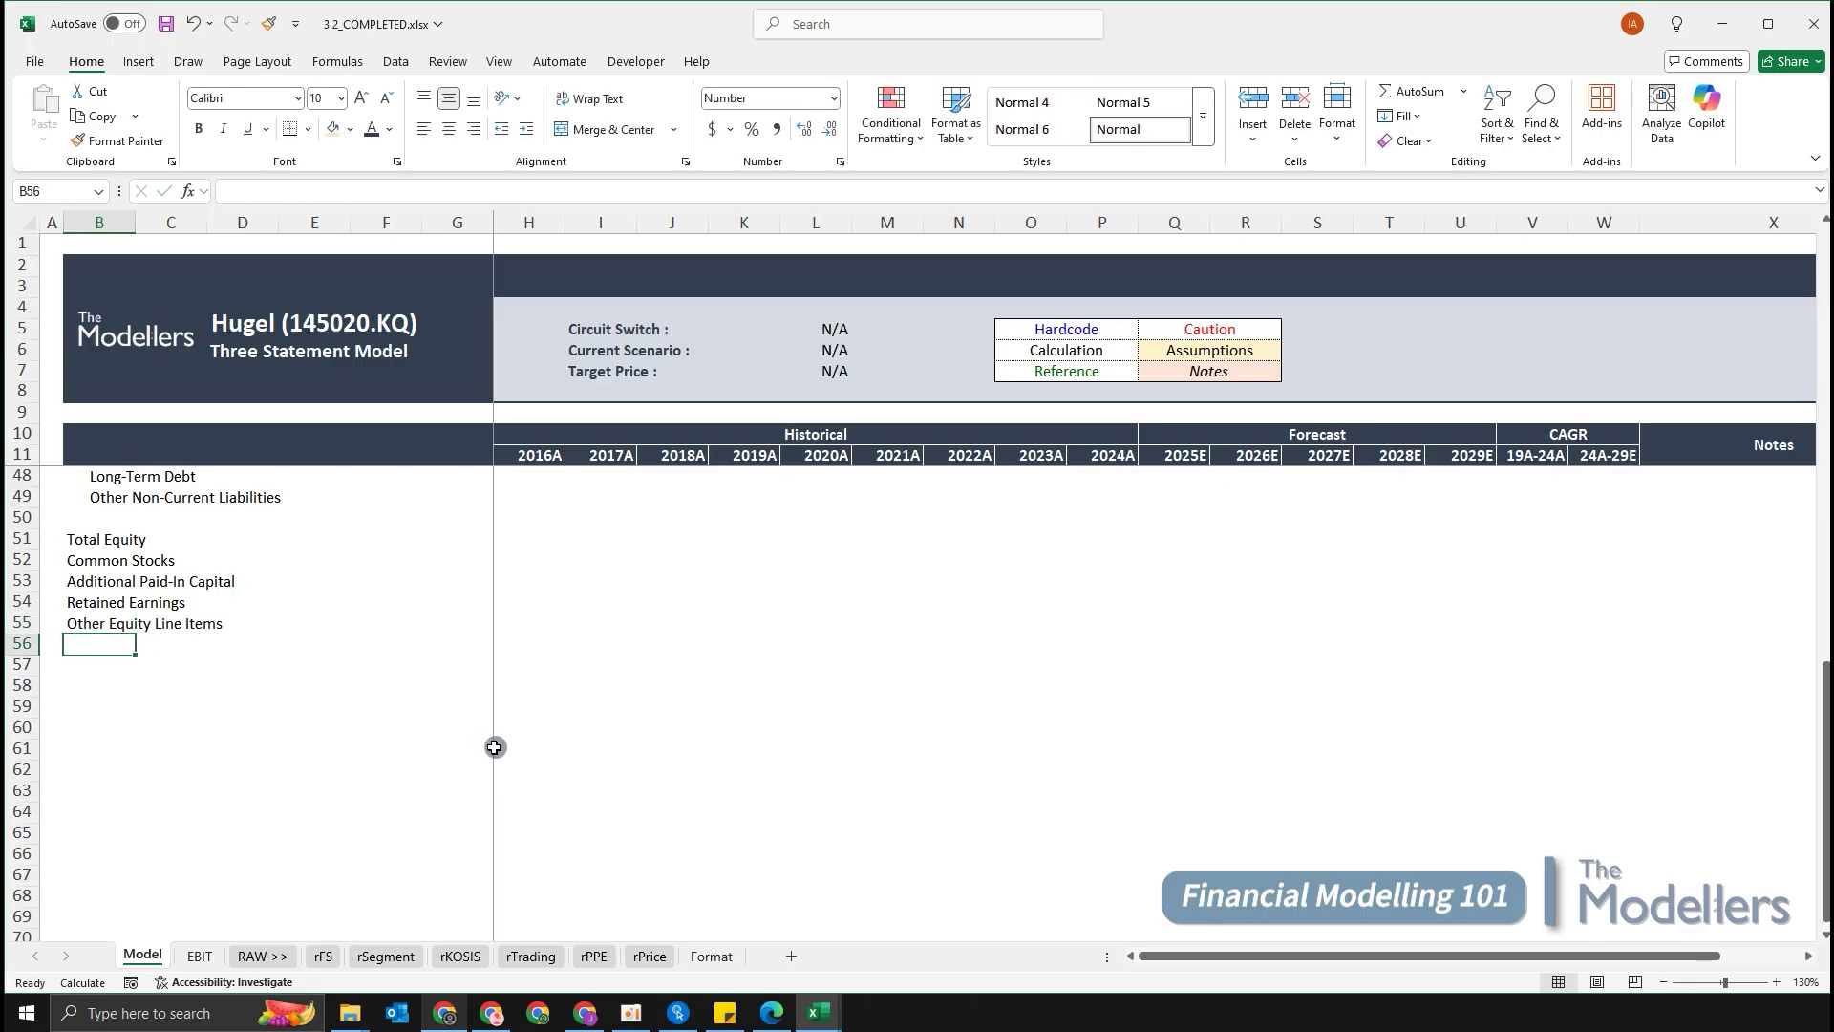
Select the Common Stocks label in B52, the first of the four equity line labels.
key("Up")
key("Up")
key("Up")
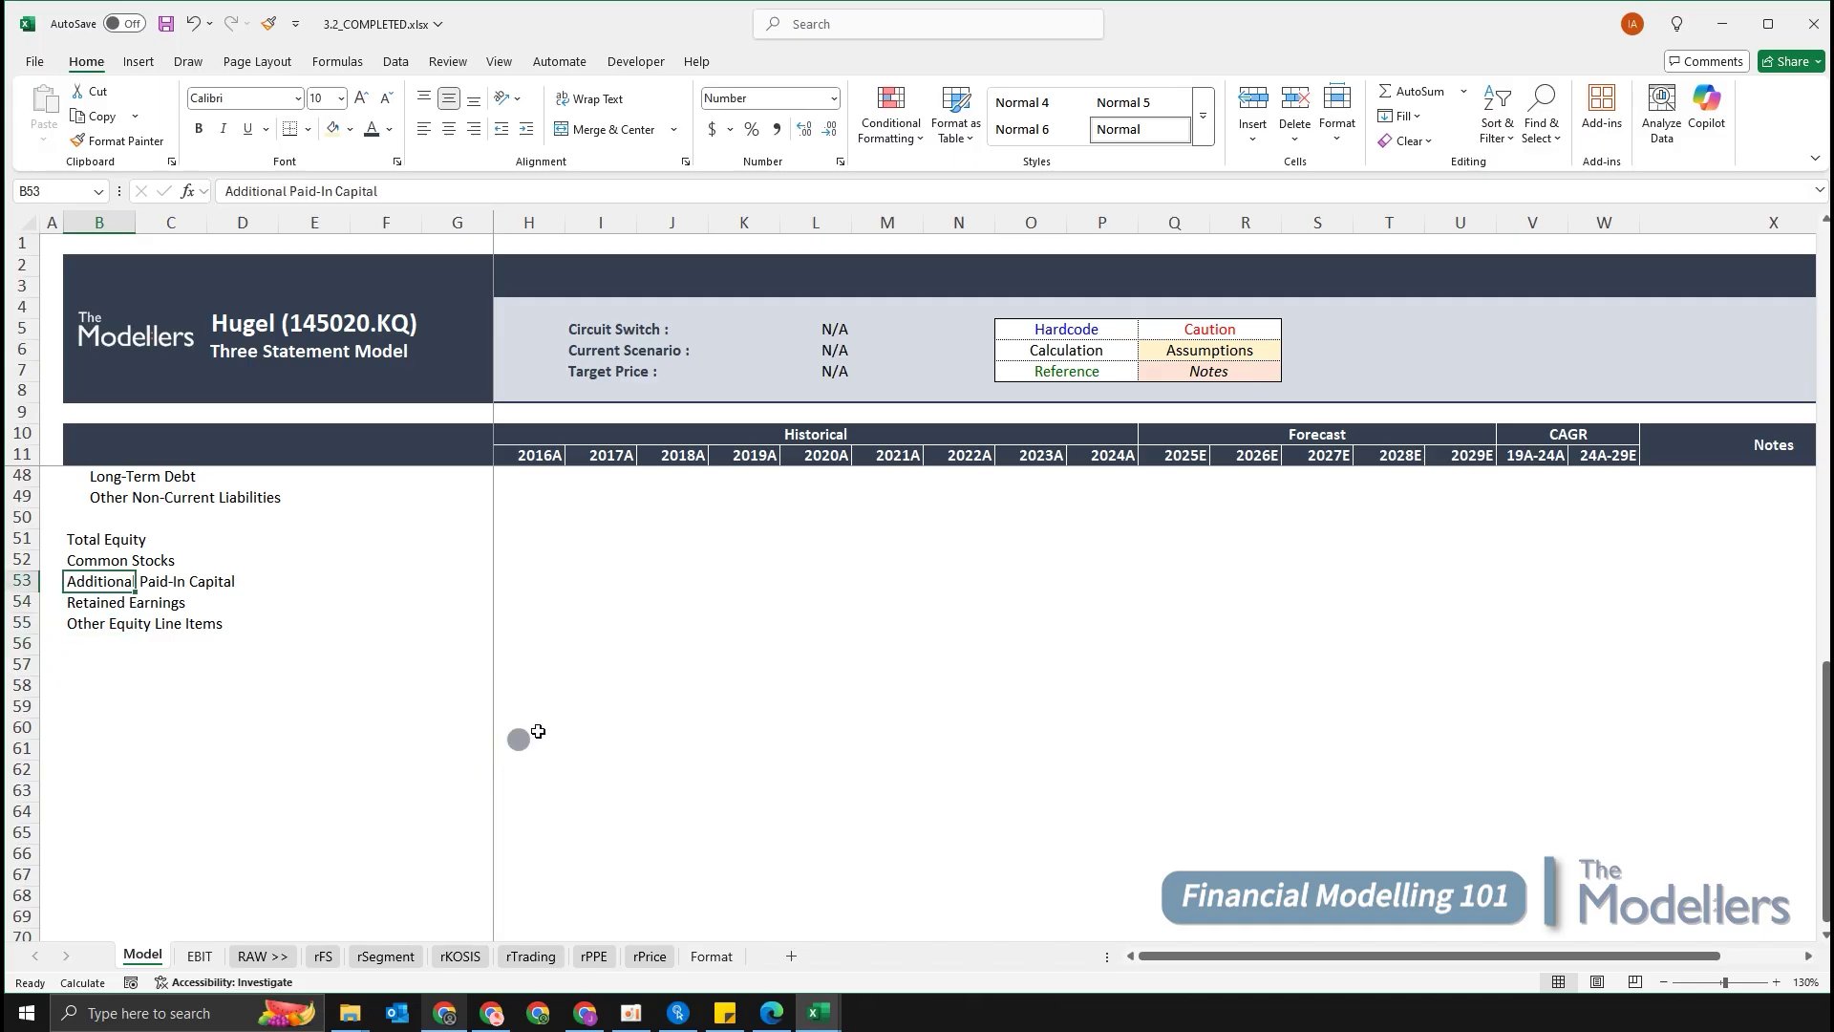
scroll(477, 688, "up", 1)
key("Up")
key("Down")
key("Down")
key("Down")
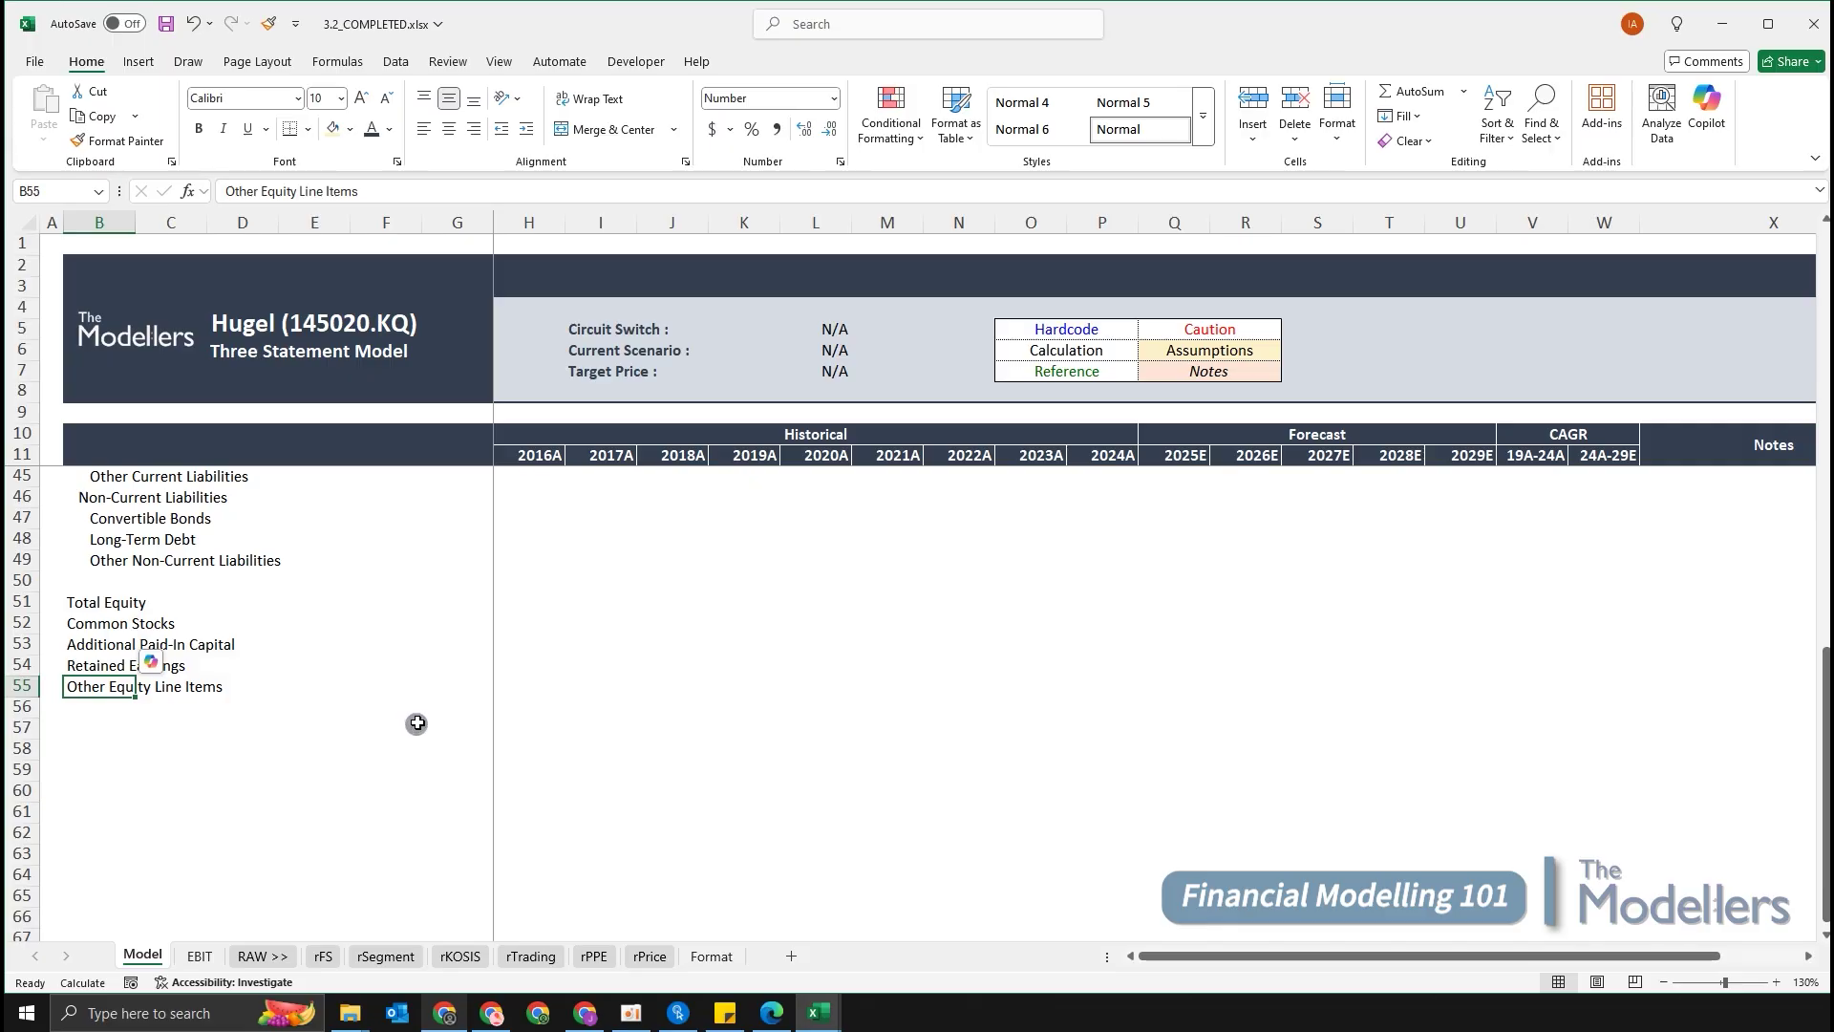
key("Up")
key("Up")
key("Up")
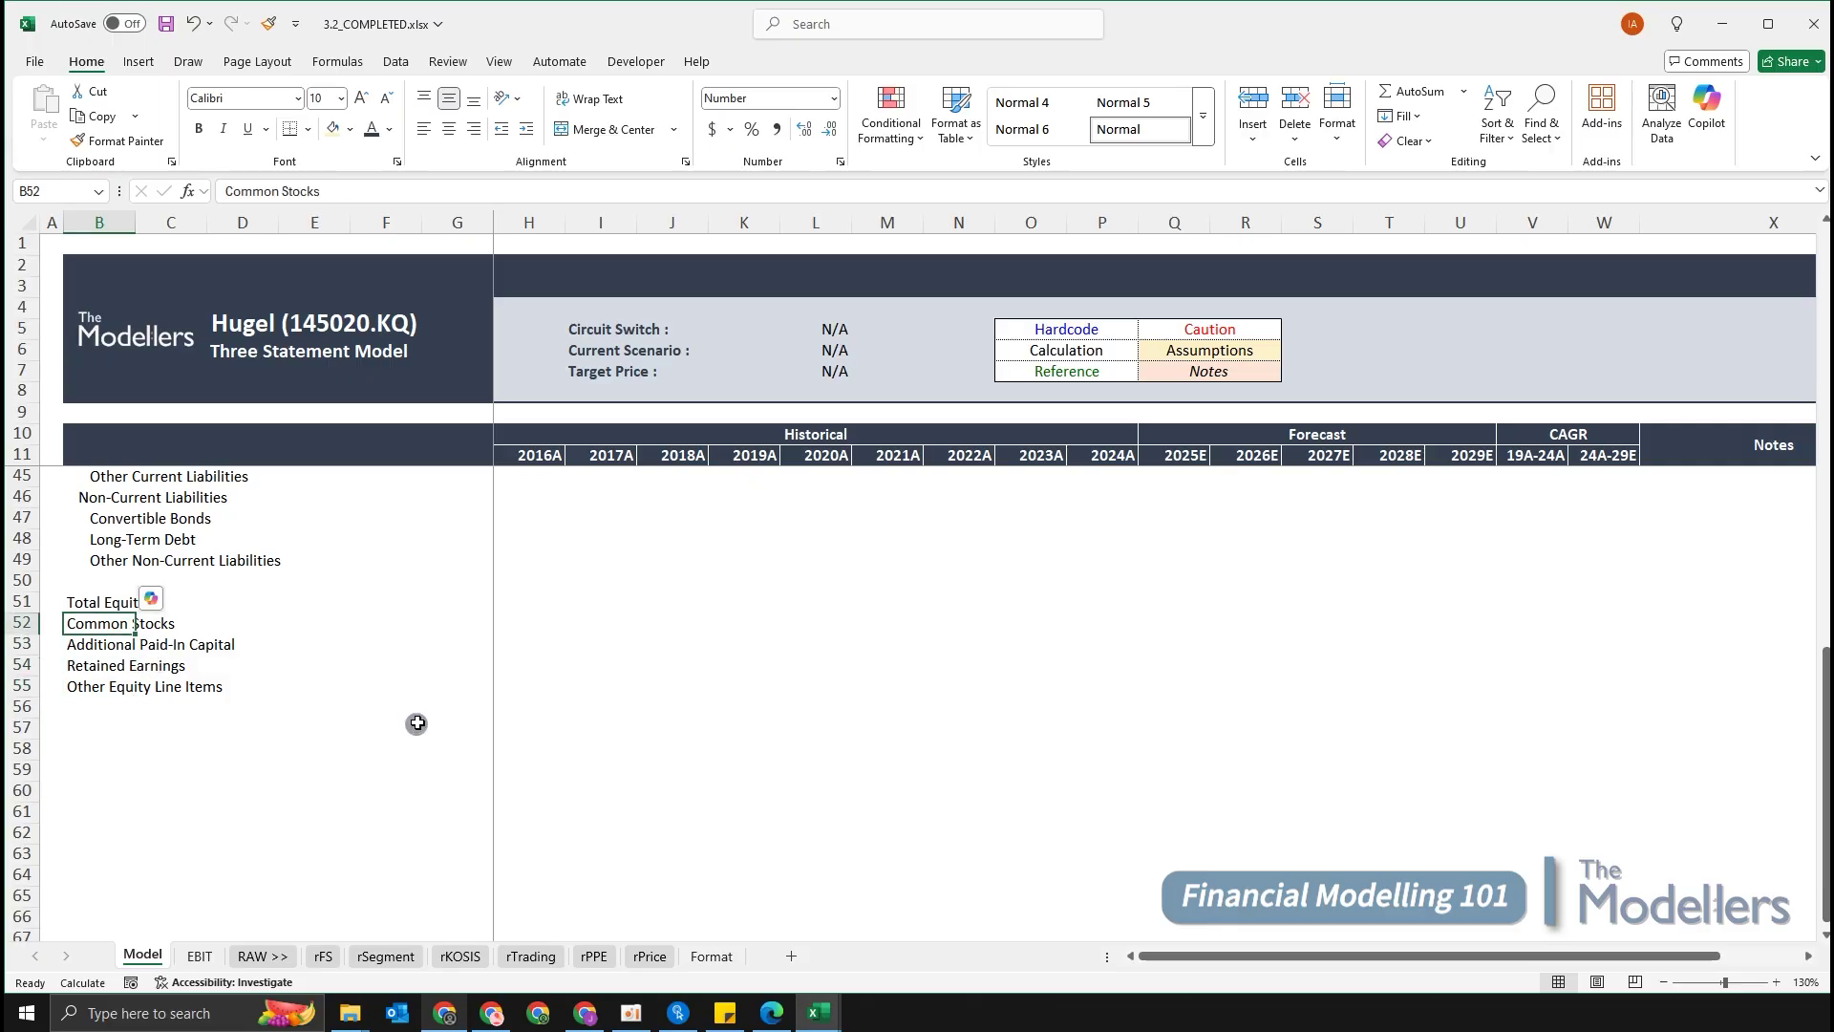
Indent the four equity line items from Common Stocks to Other Equity Line Items by one level.
key("shift+Down")
key("shift+Down")
key("shift+Down")
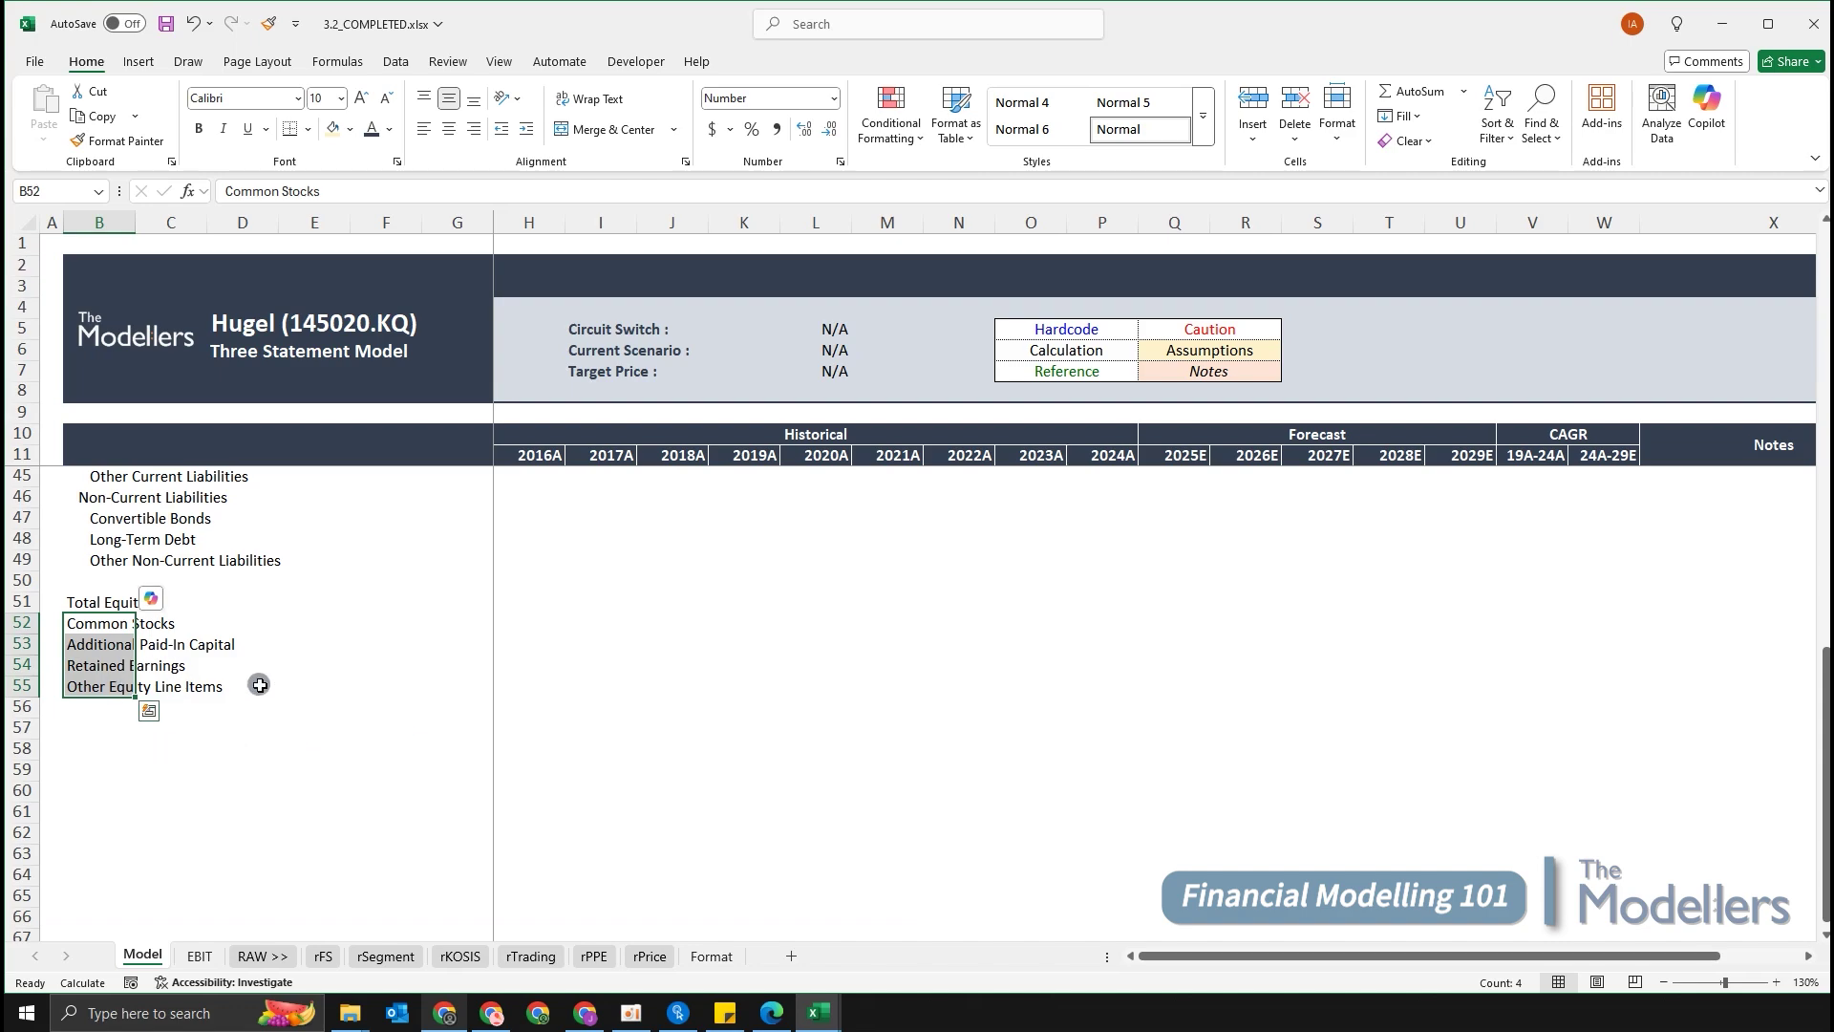
key("alt")
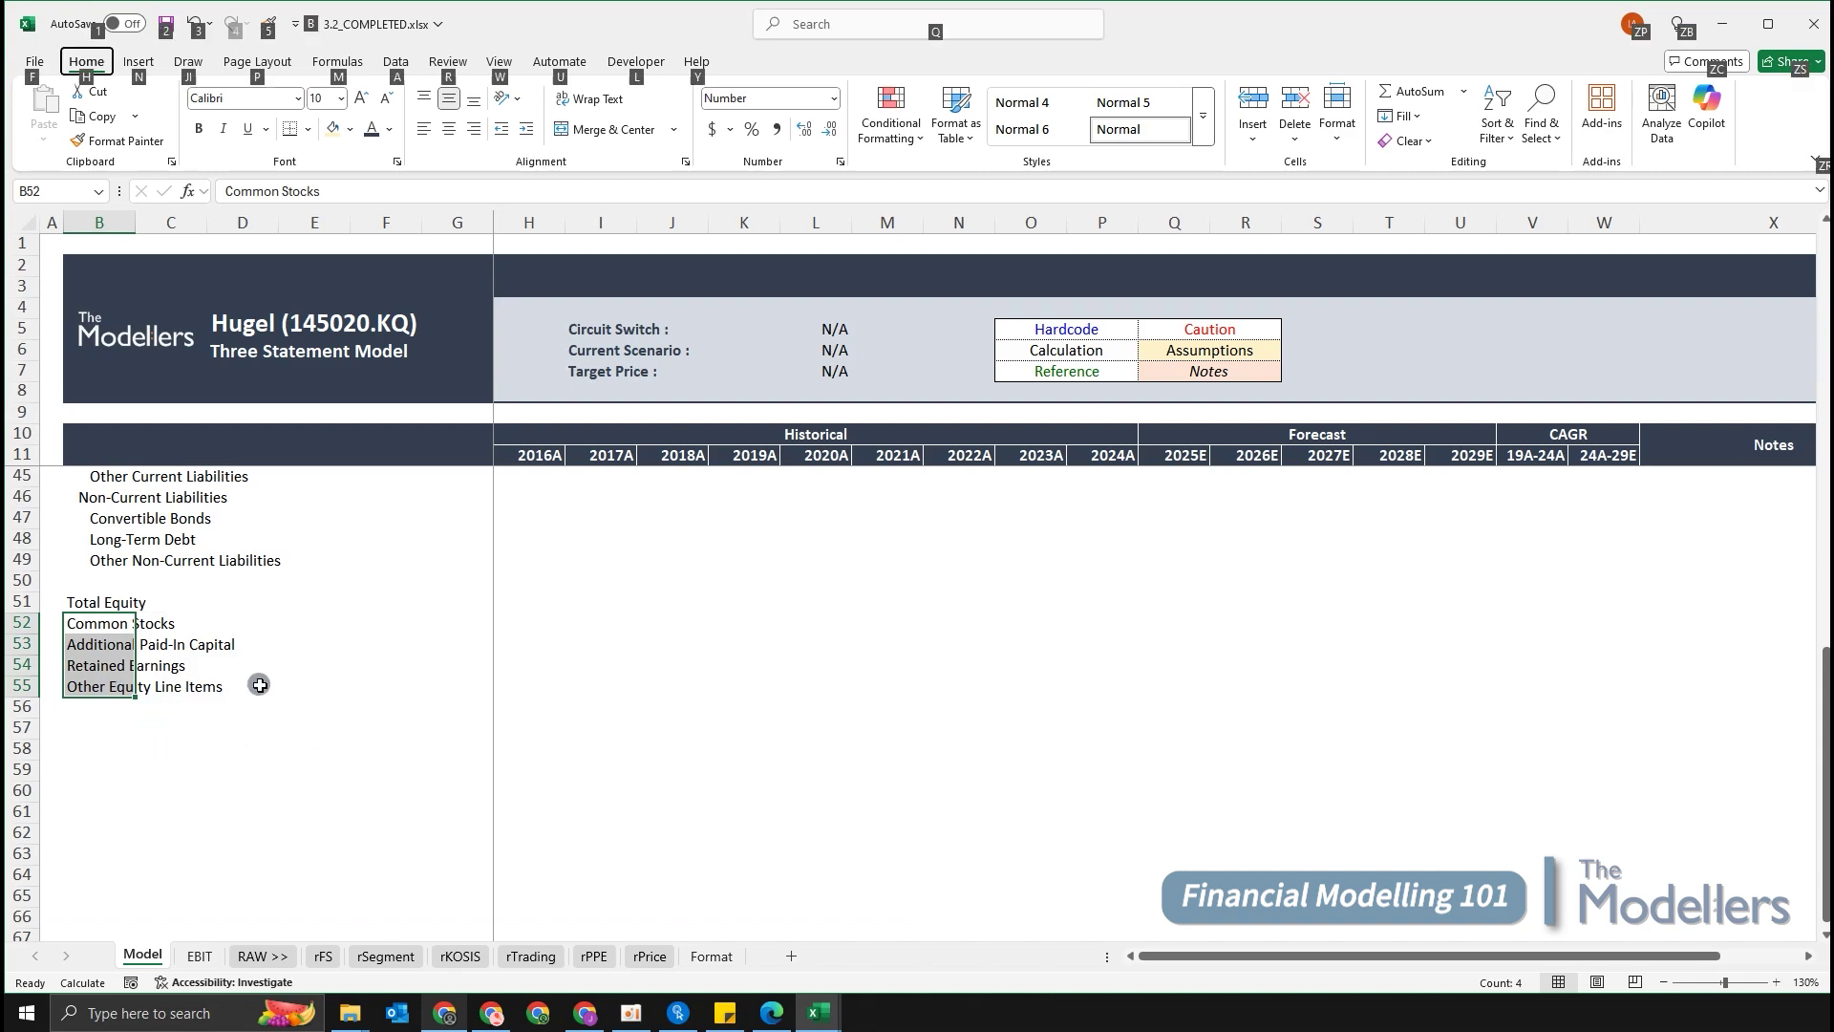
key("h")
key("6")
left_click(576, 666)
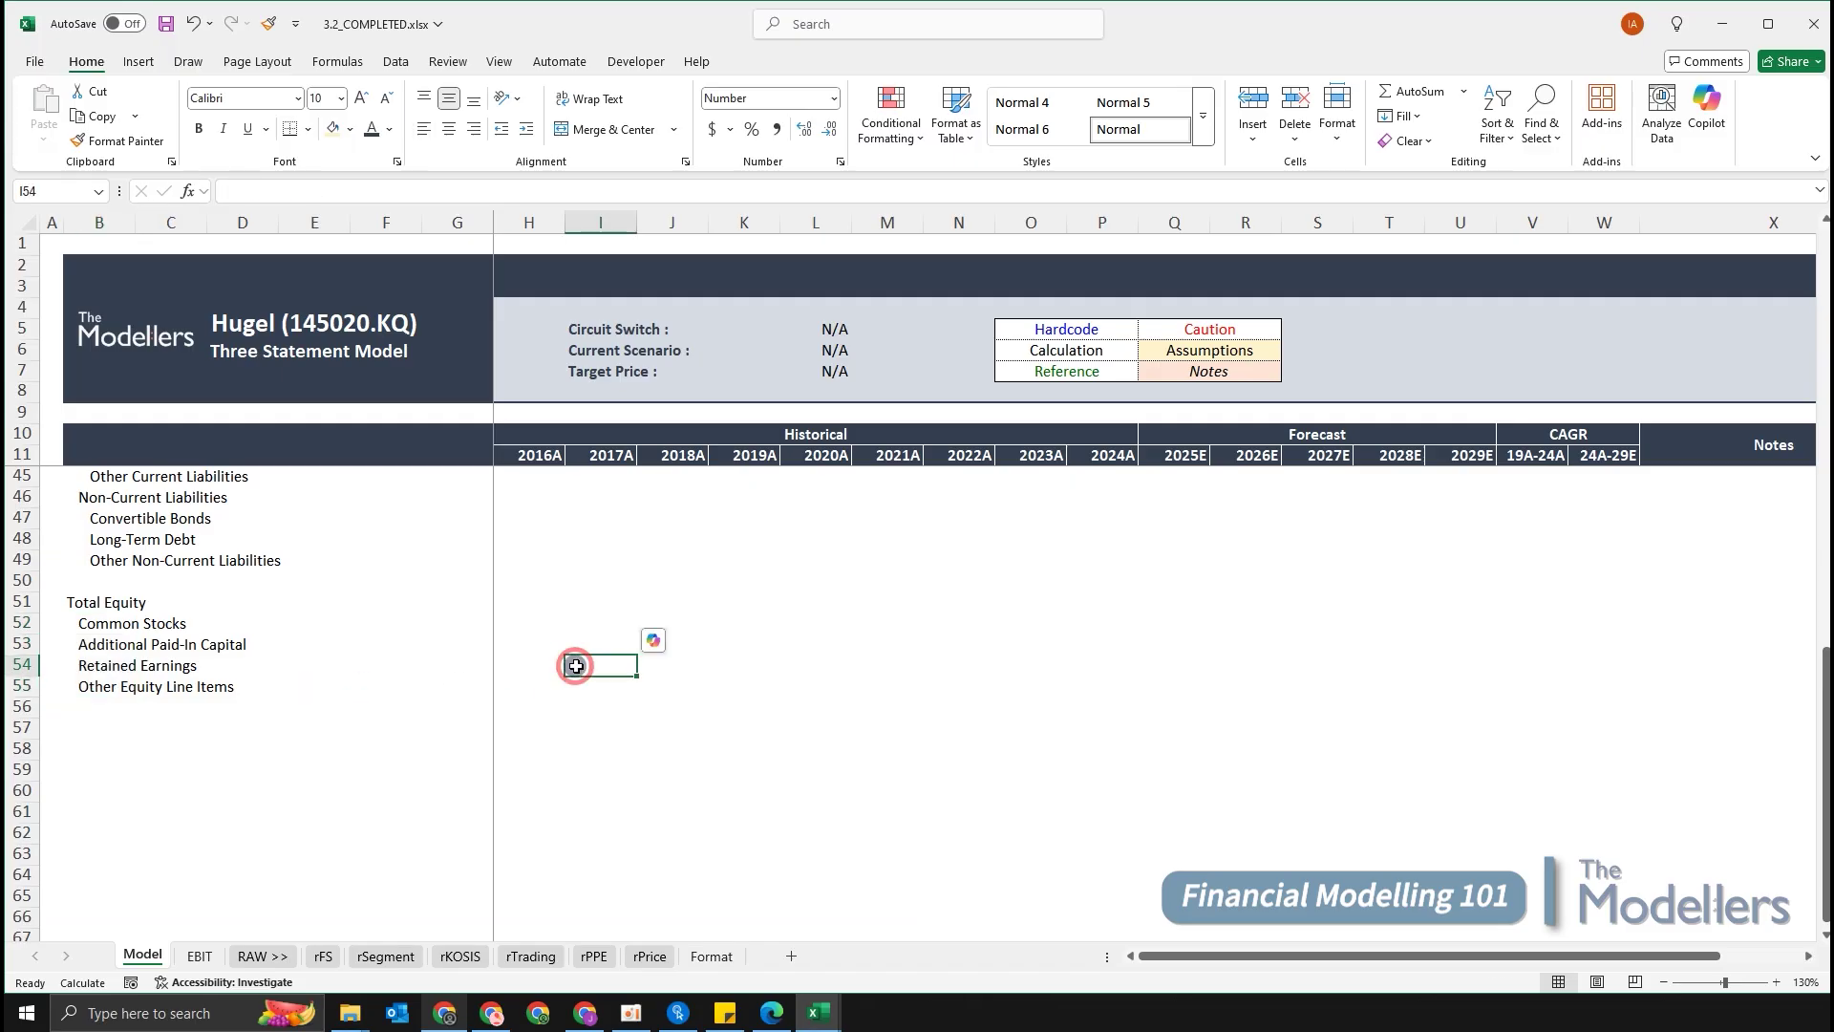
Review the balance sheet layout, examining the line items and indentation under assets, liabilities and equity.
scroll(611, 673, "up", 4)
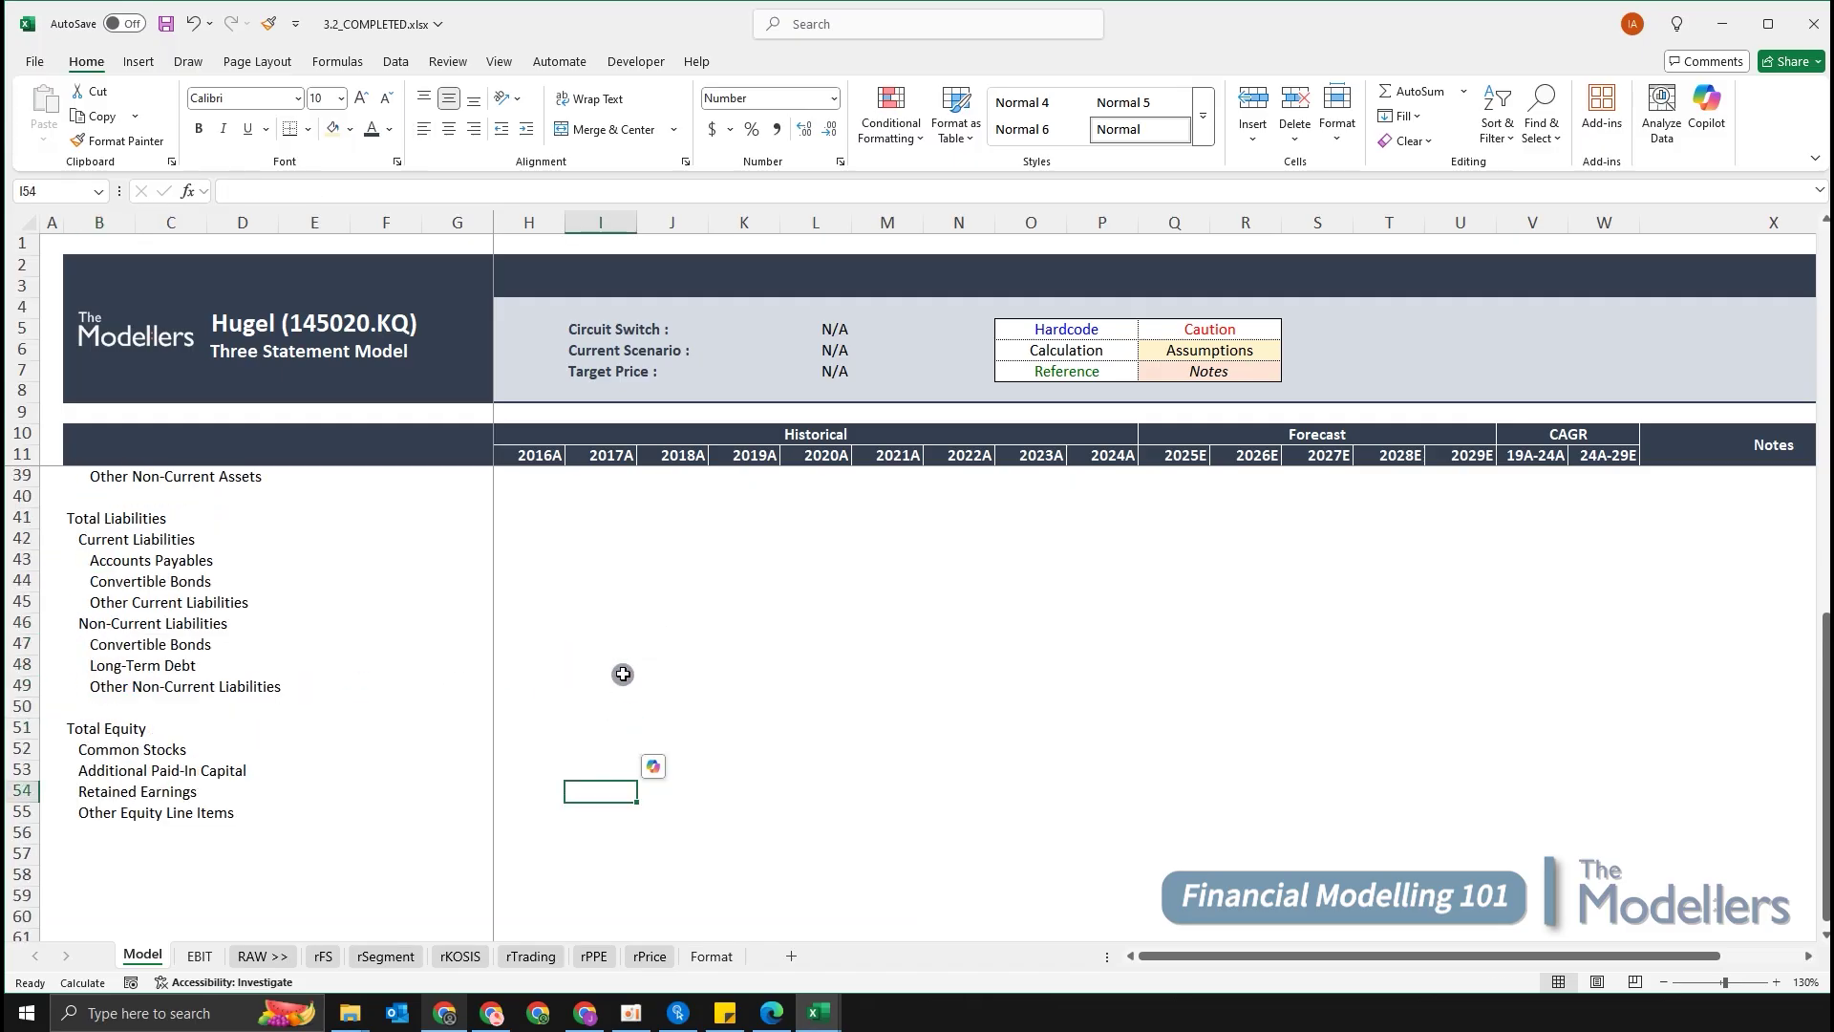
scroll(592, 665, "up", 3)
scroll(597, 665, "down", 6)
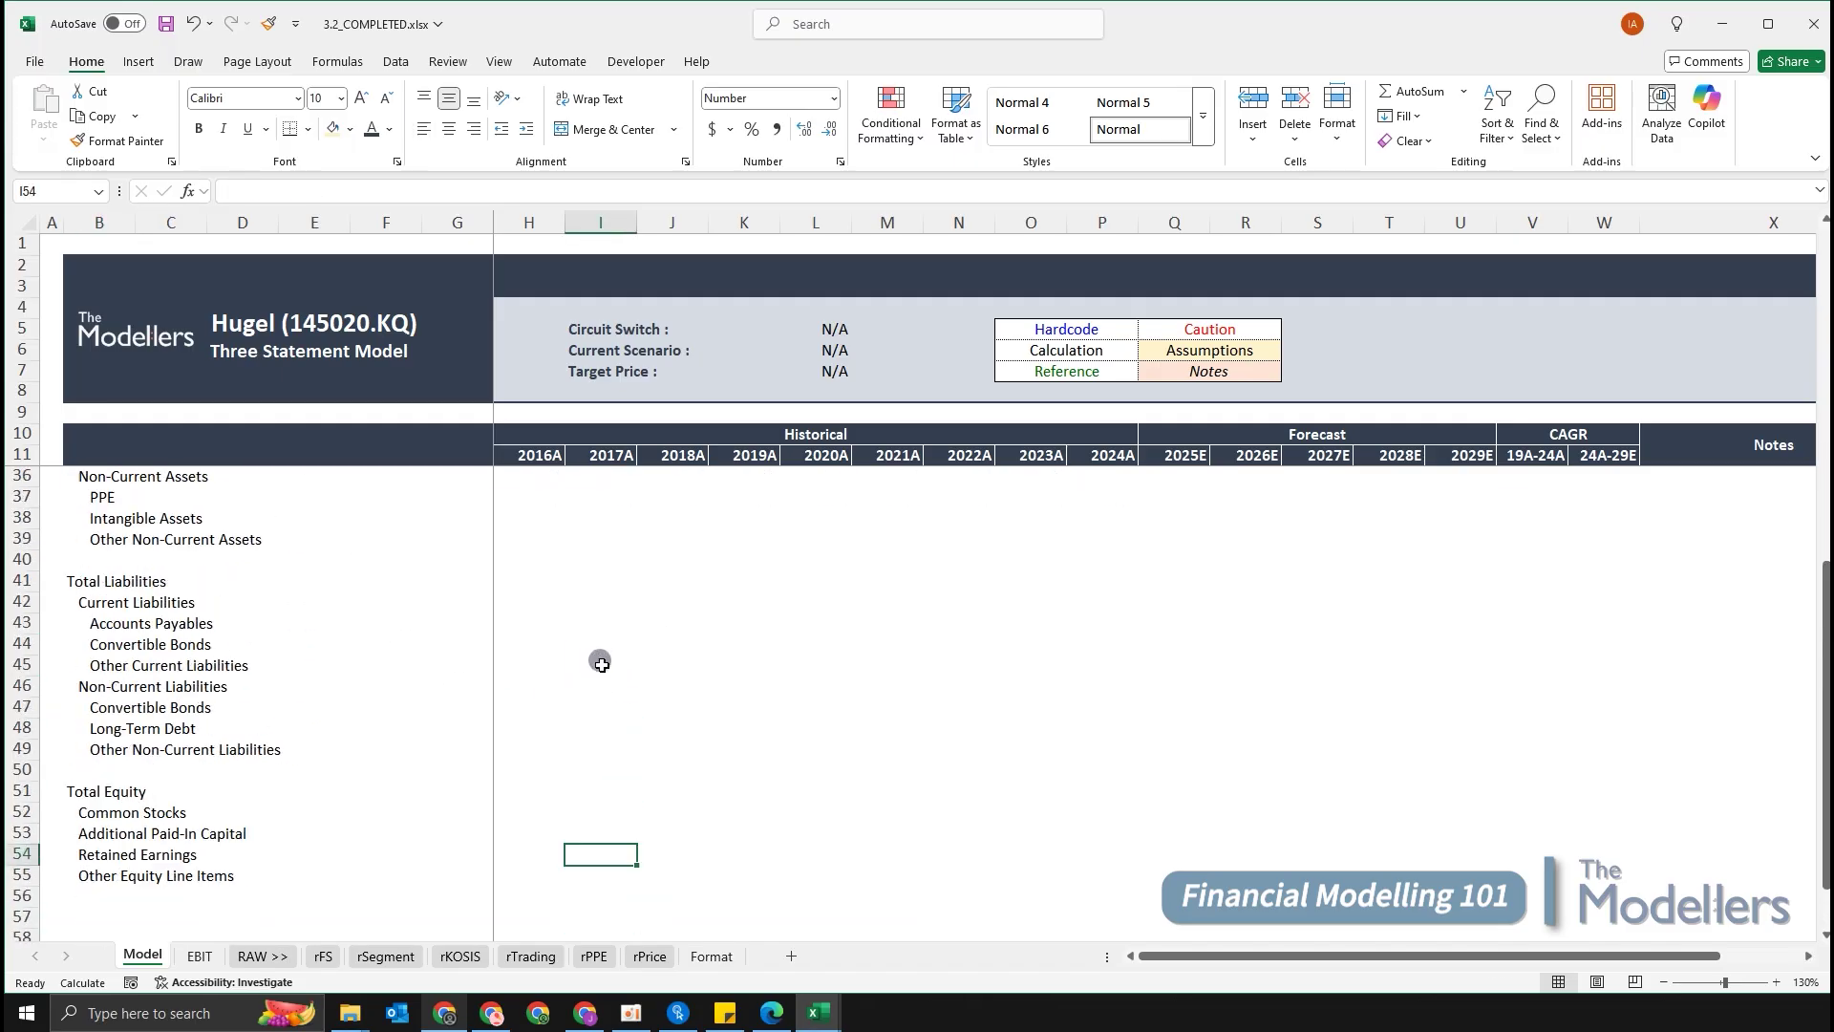
left_click(545, 625)
scroll(544, 621, "up", 2)
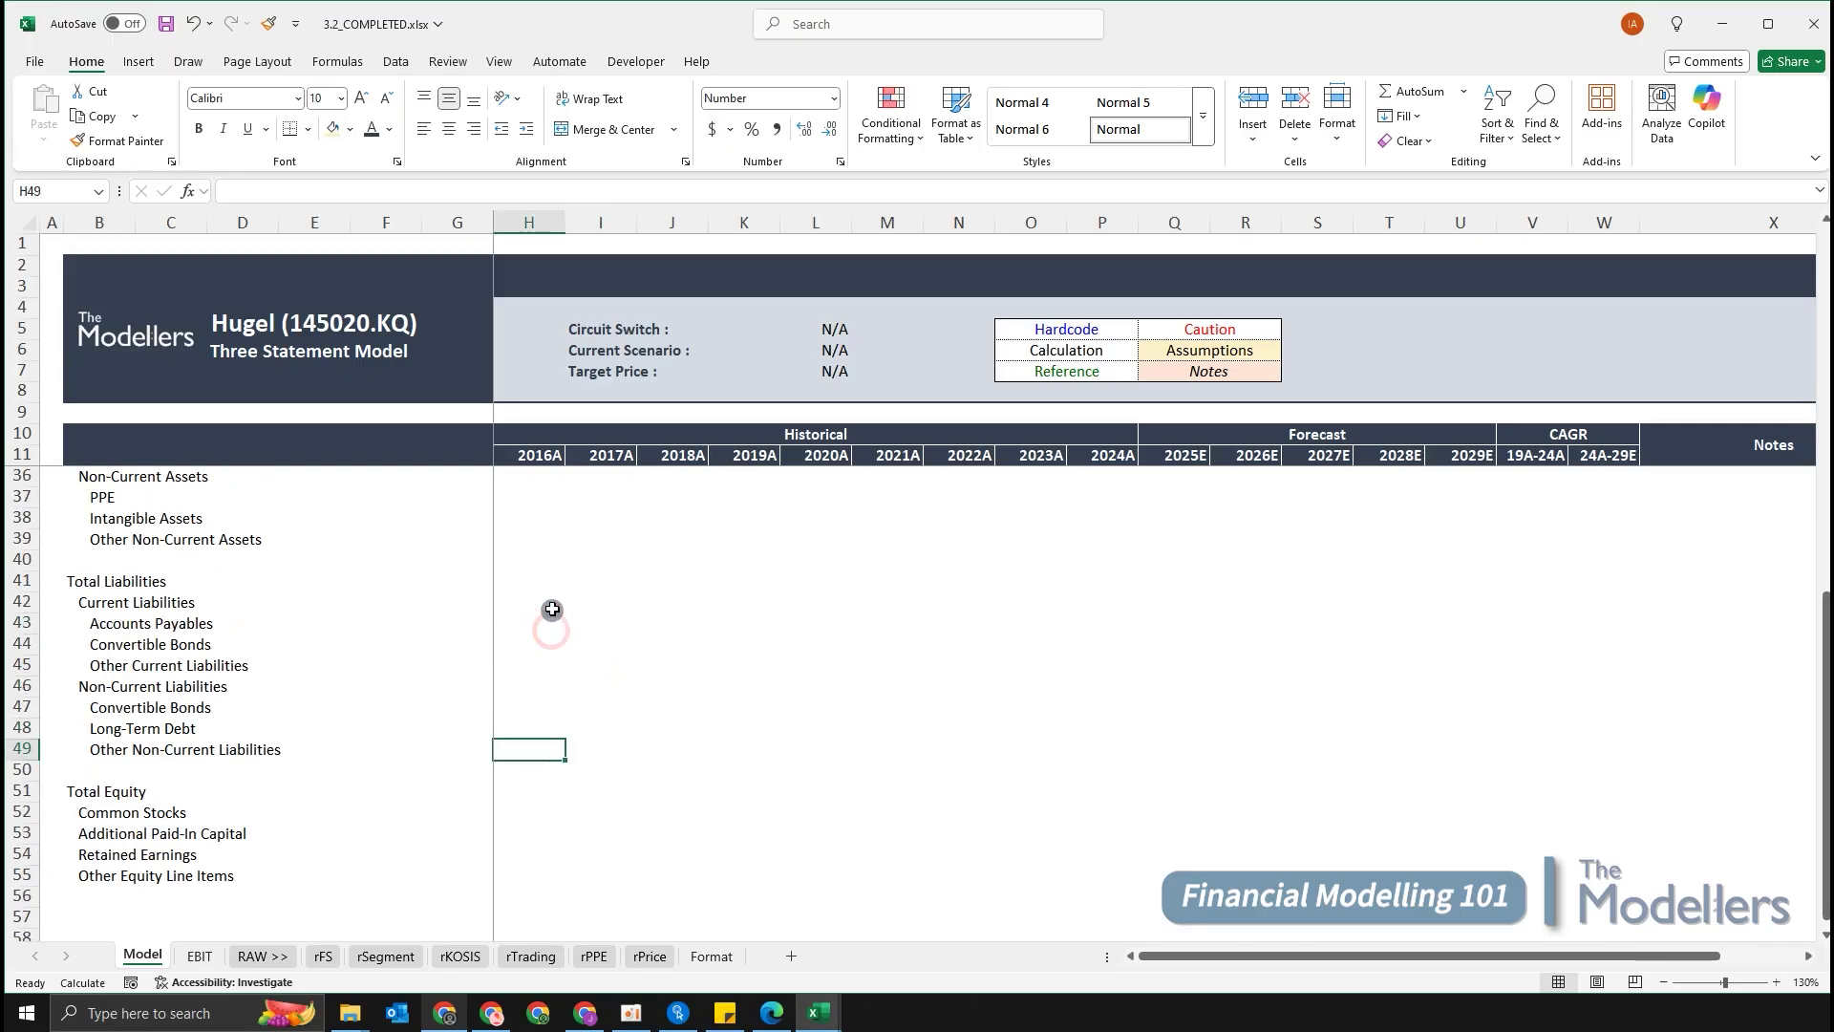
scroll(553, 596, "up", 3)
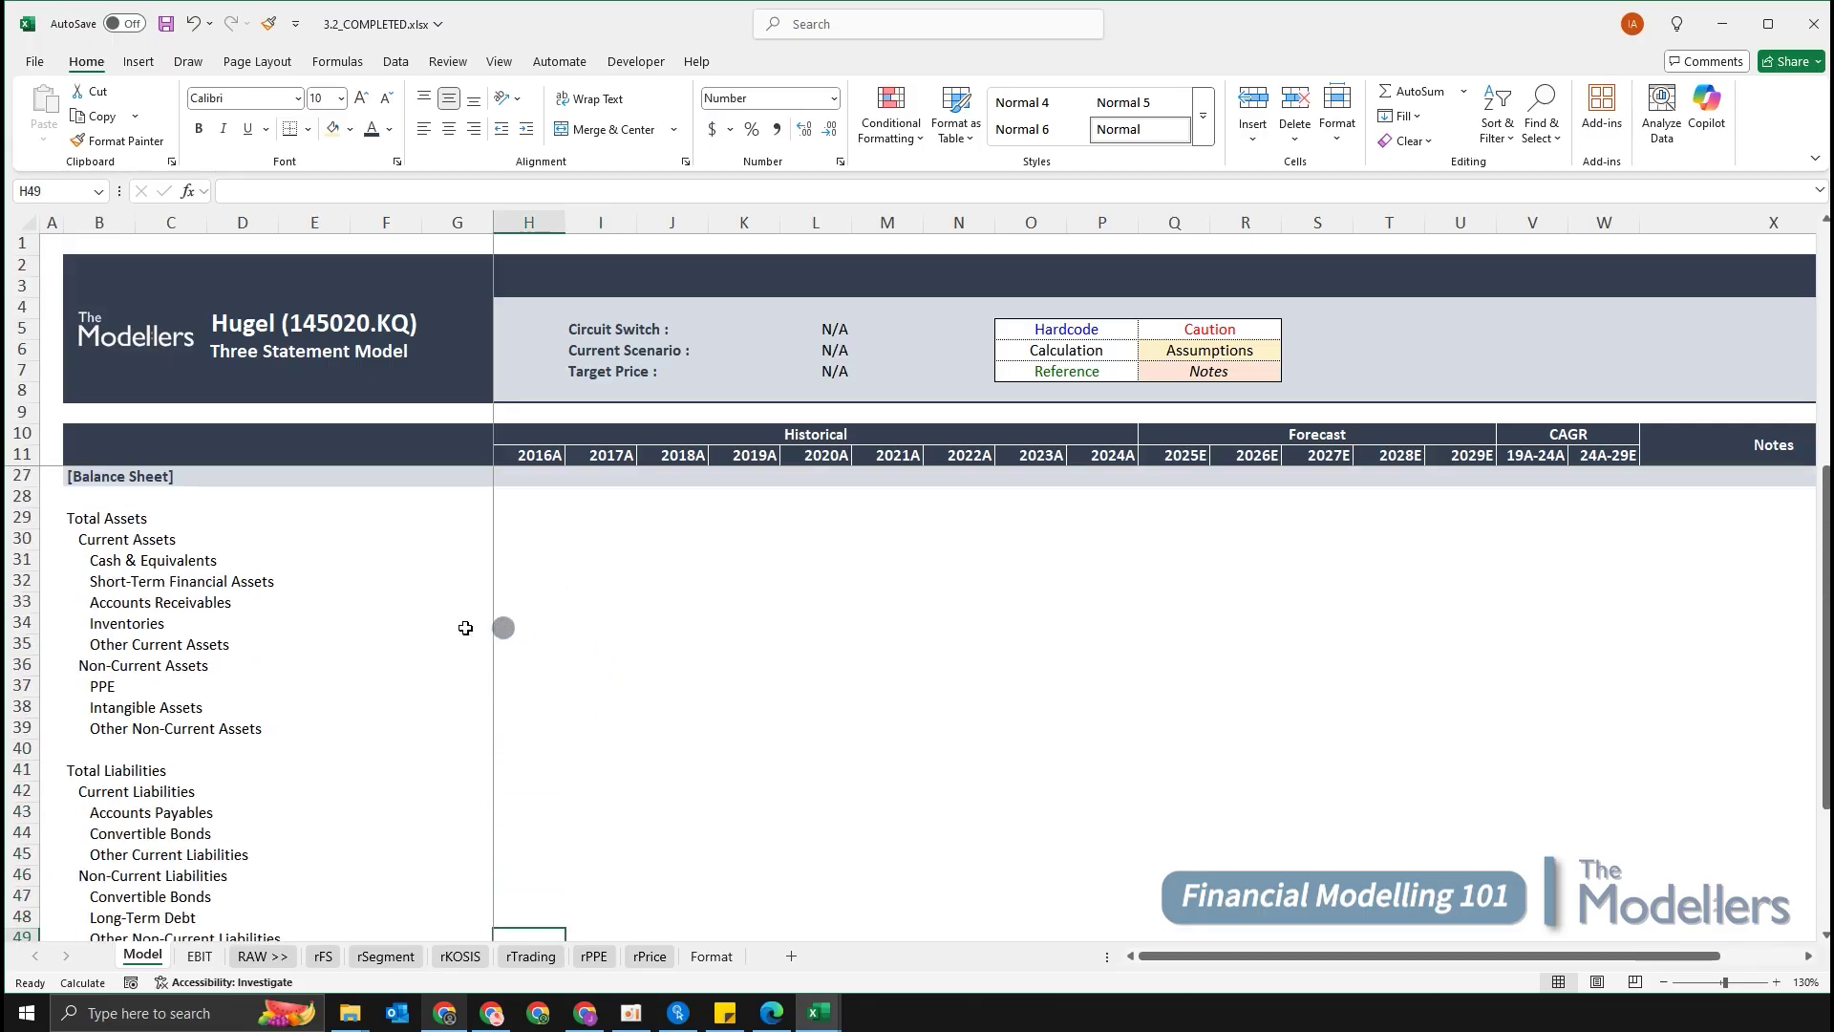
left_click_drag(179, 539, 315, 707)
left_click(727, 672)
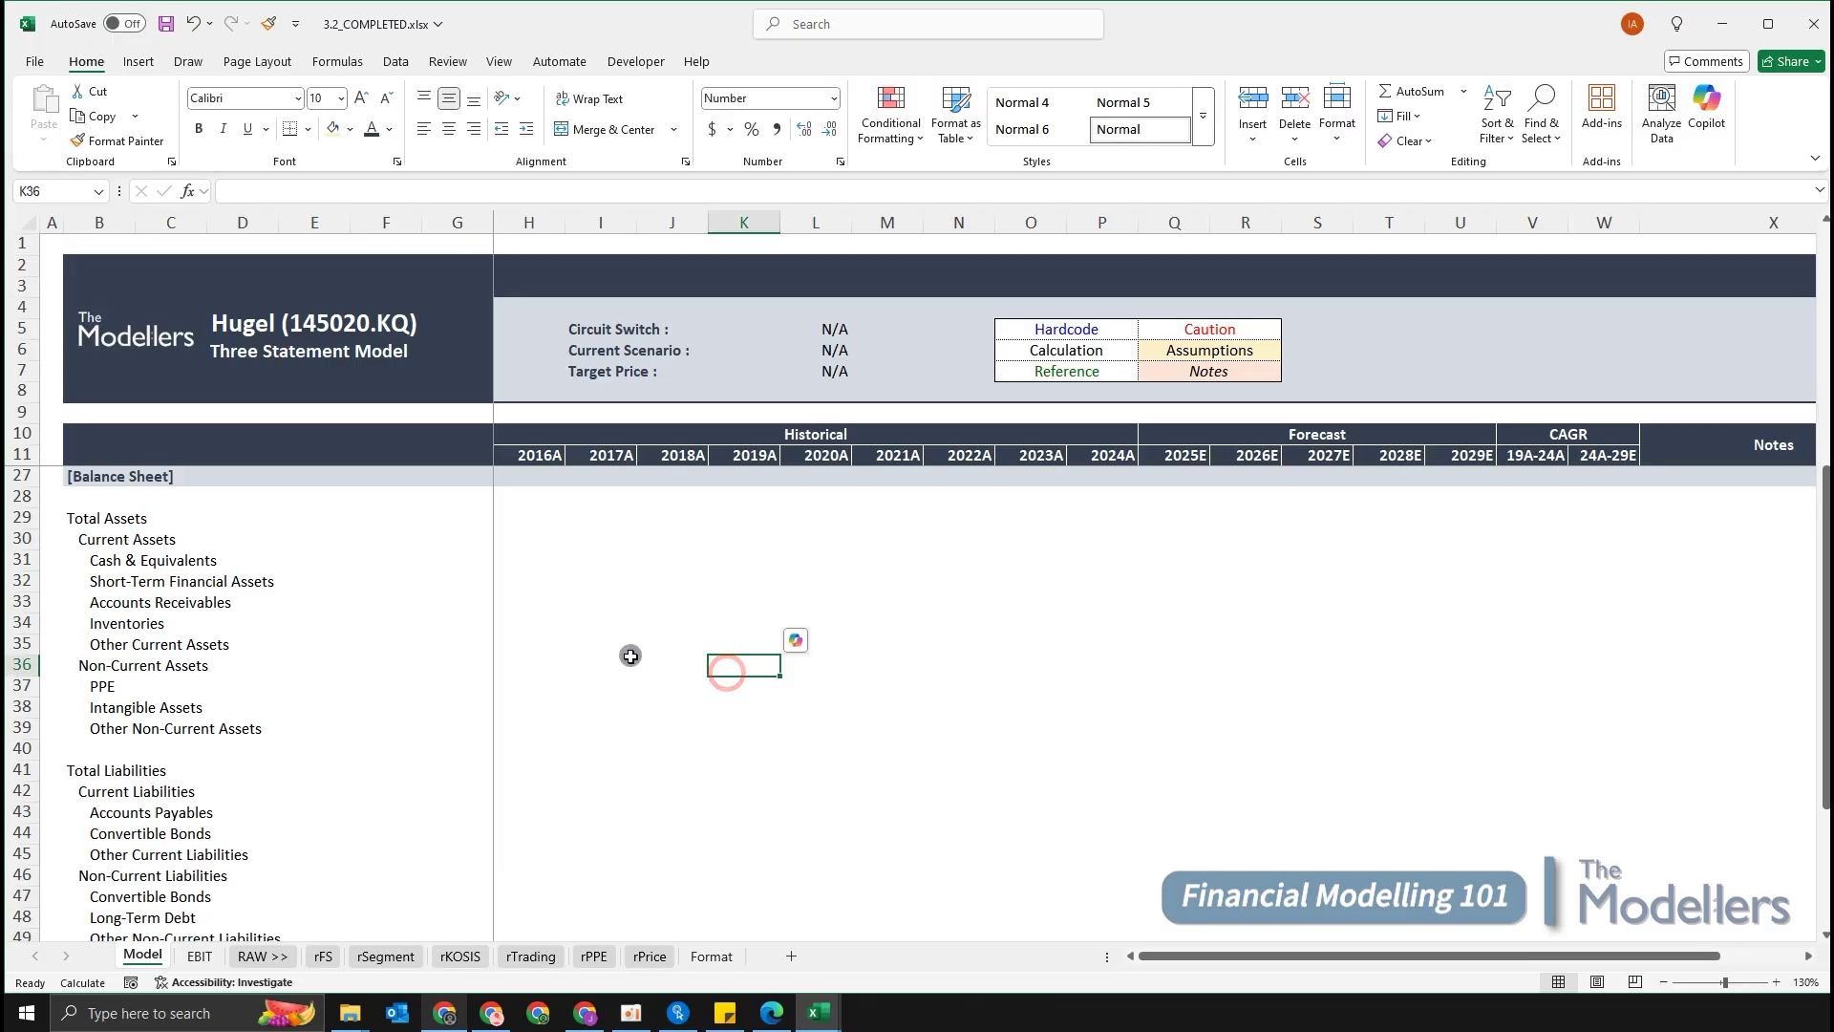
scroll(631, 655, "down", 1, "ctrl")
left_click(496, 573)
left_click(485, 503)
scroll(302, 581, "down", 5)
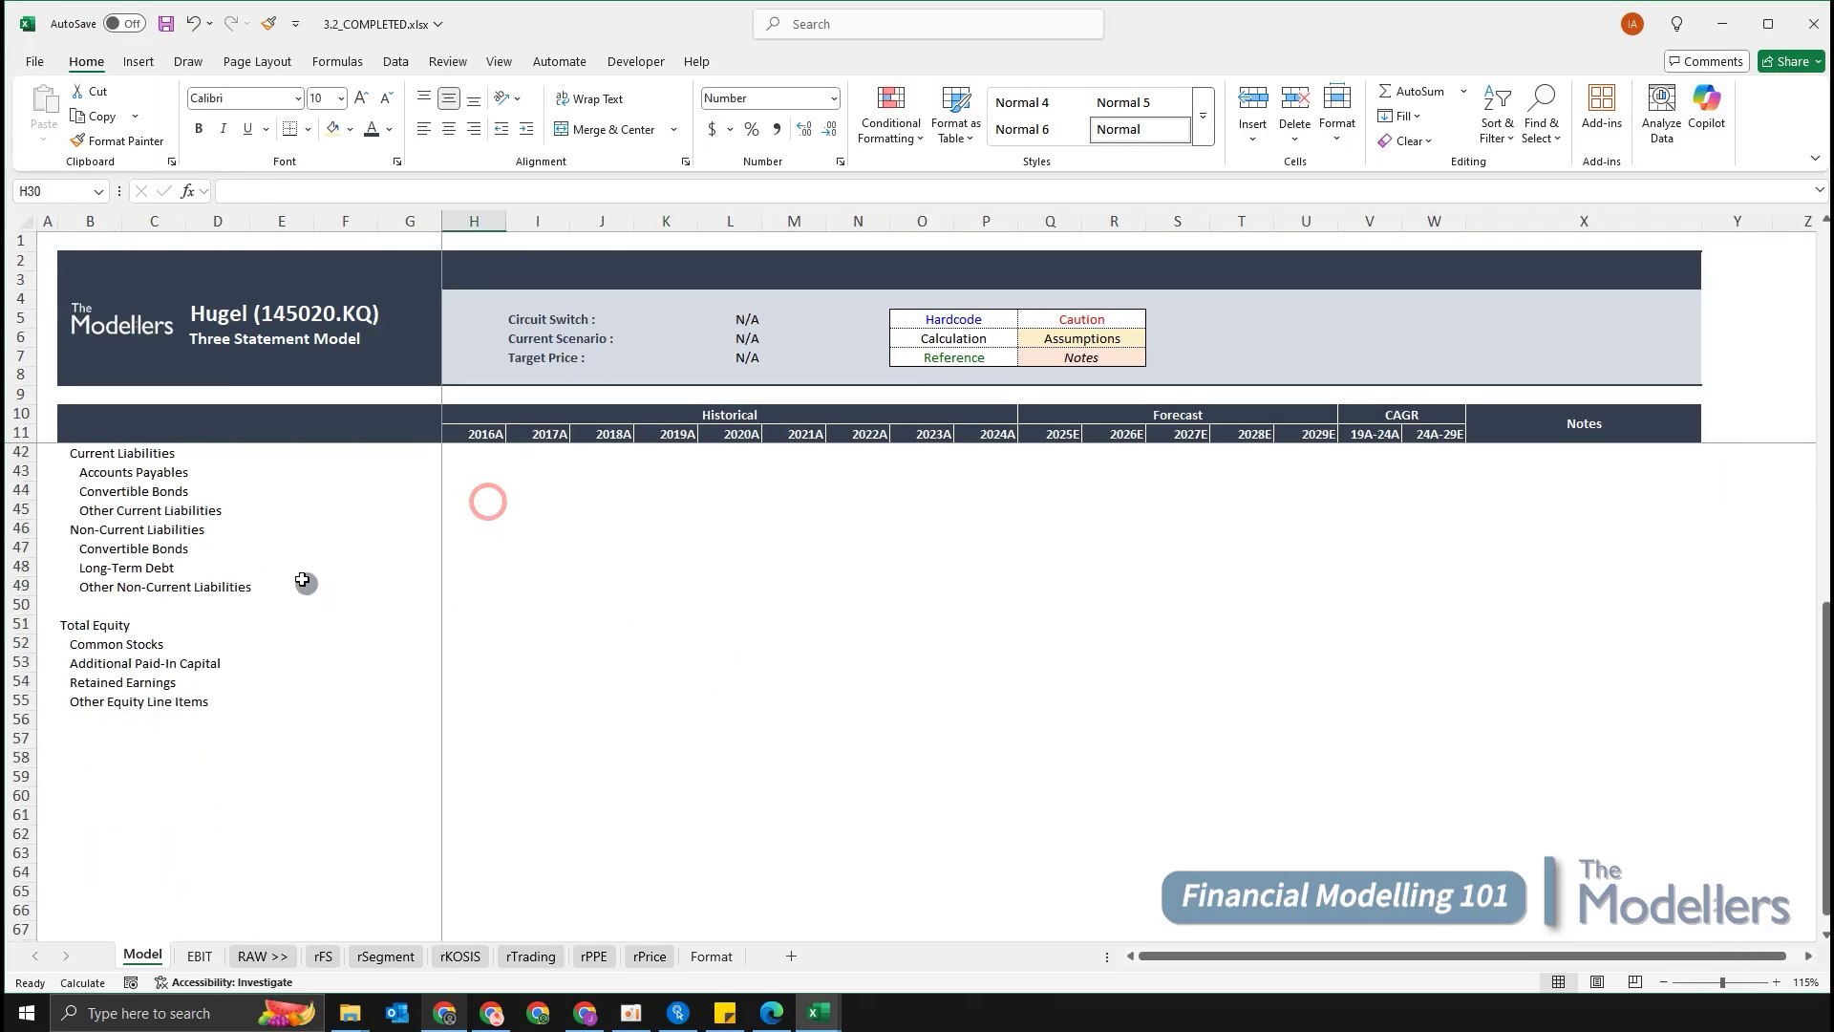
left_click(594, 586)
scroll(573, 602, "up", 7)
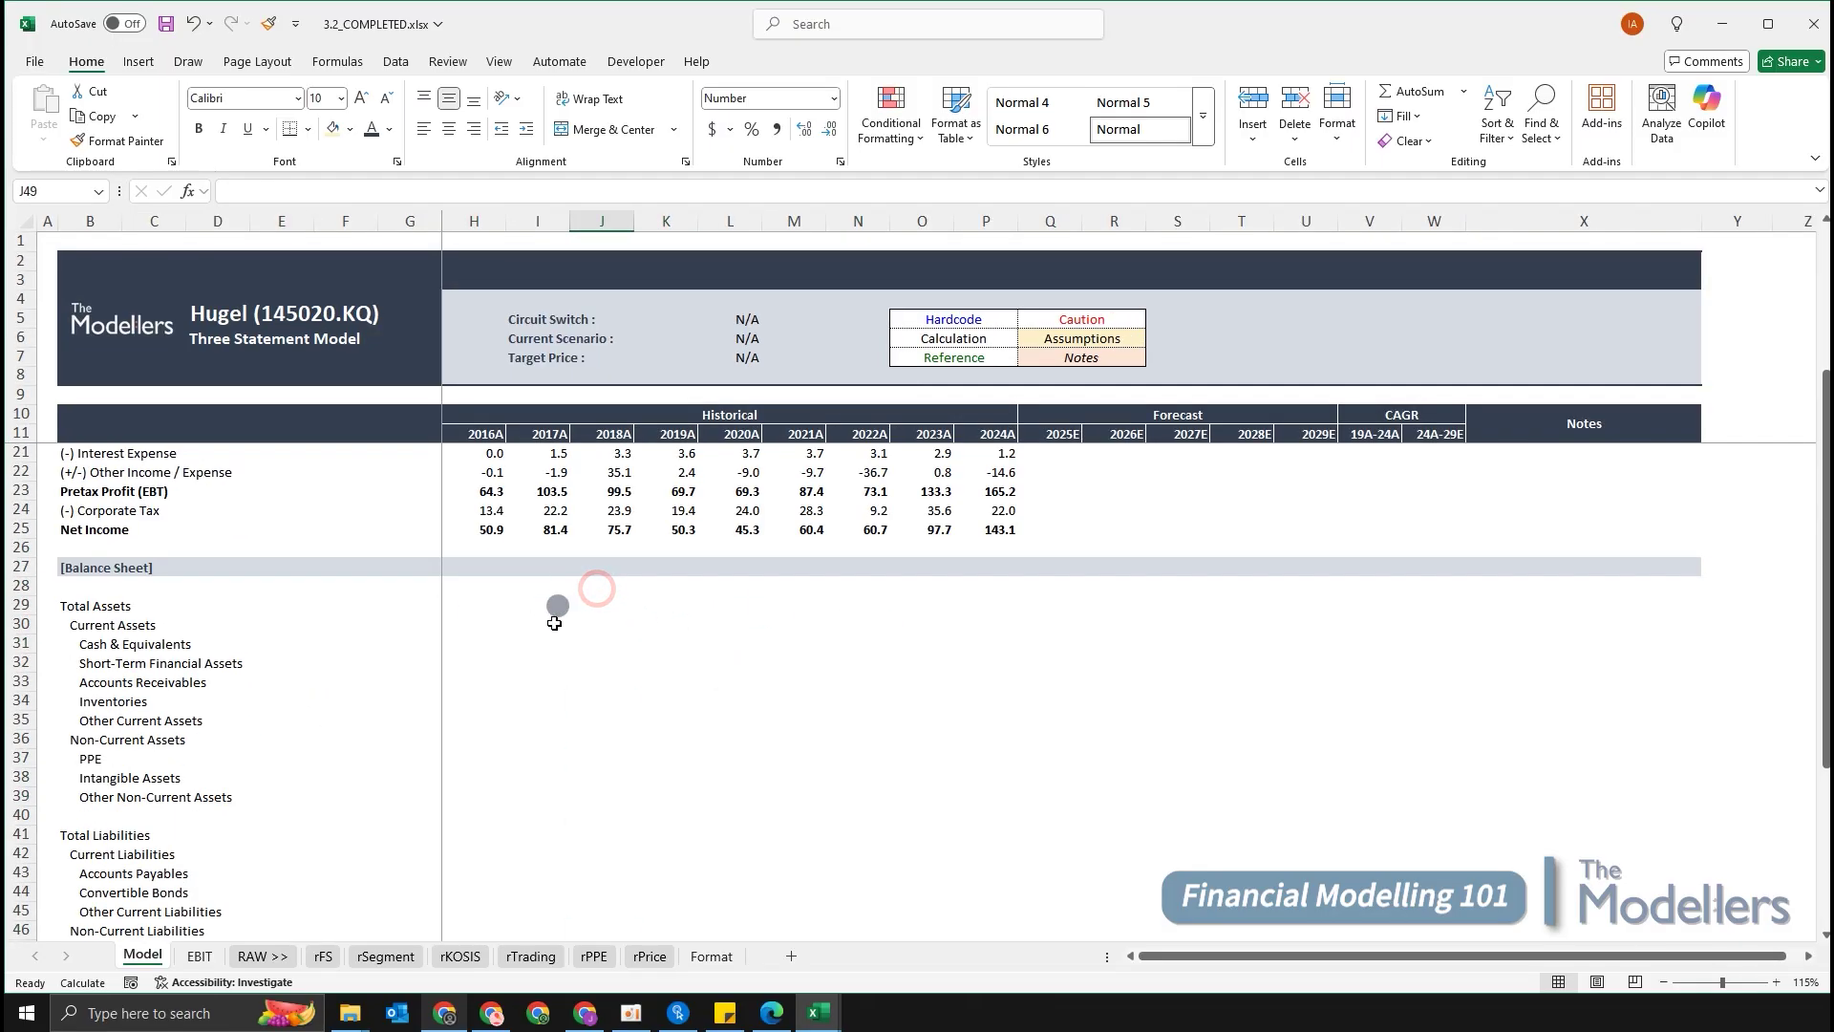
Fill the 2016A Total Assets cell with the rFS sheet's total assets in billions, using =rFS!D25/10^9.
left_click(554, 623)
key("Left")
key("Up")
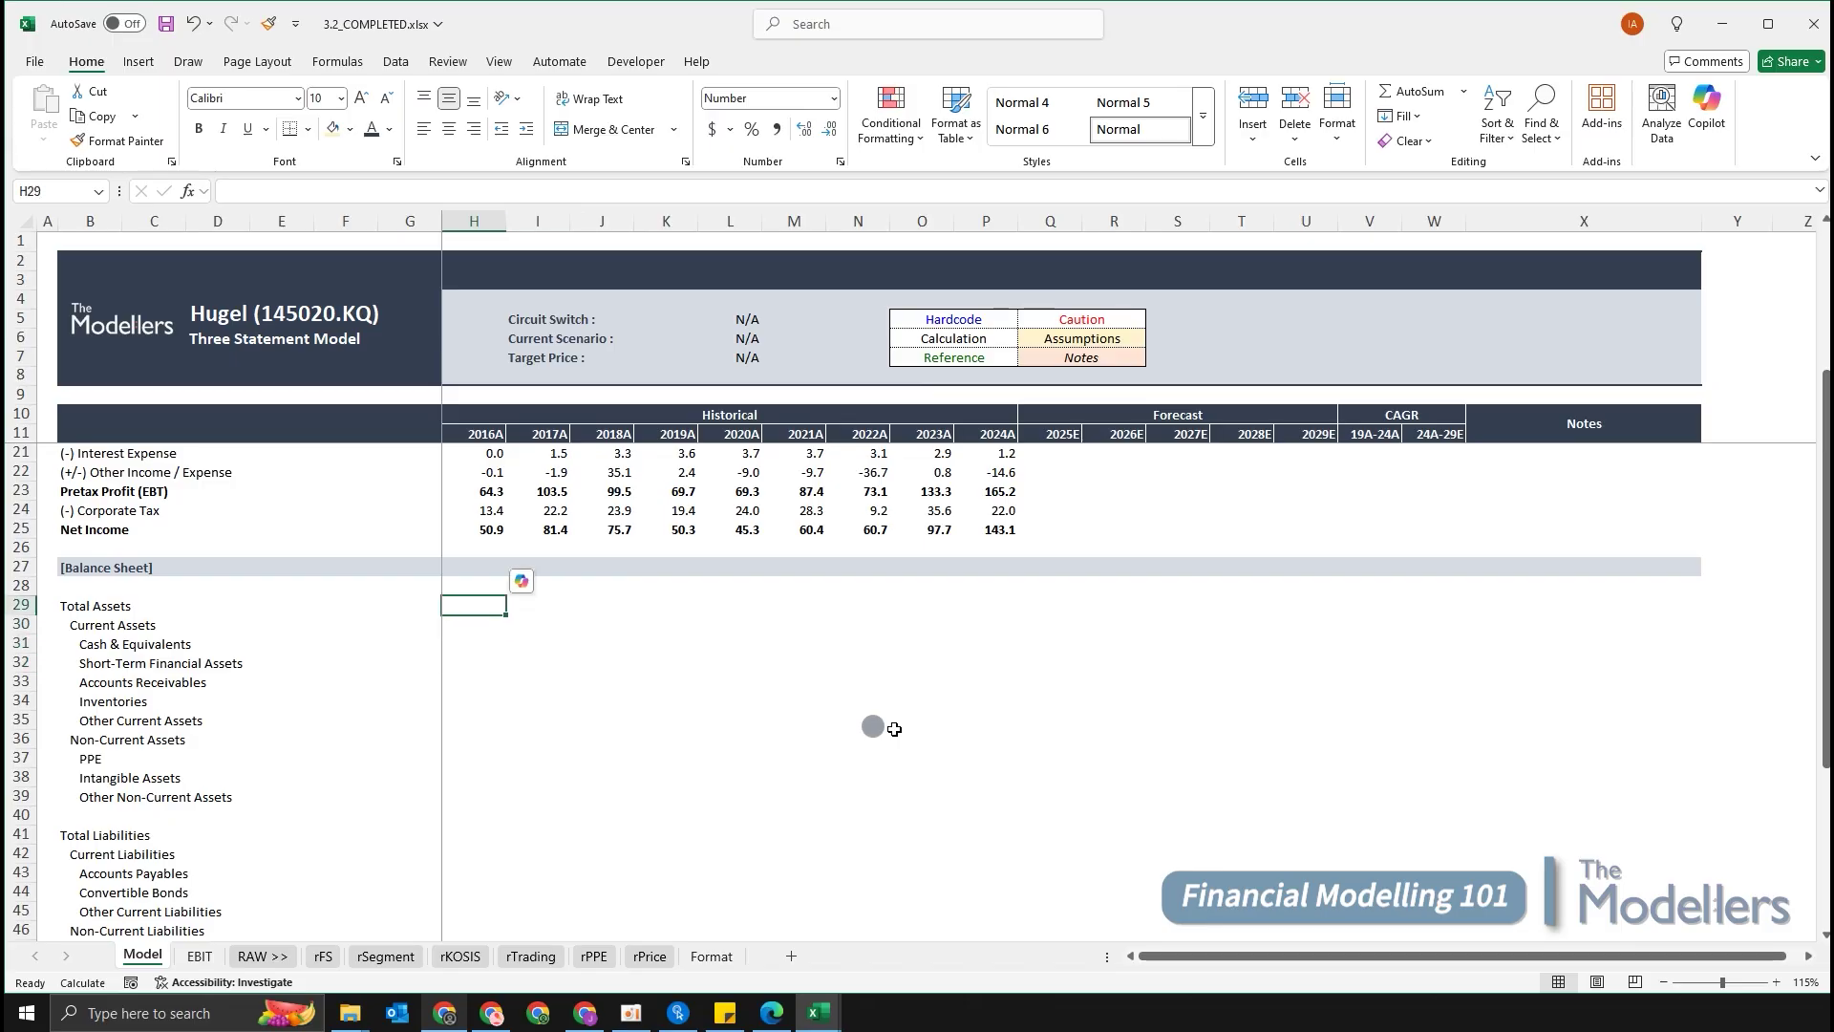
type("=")
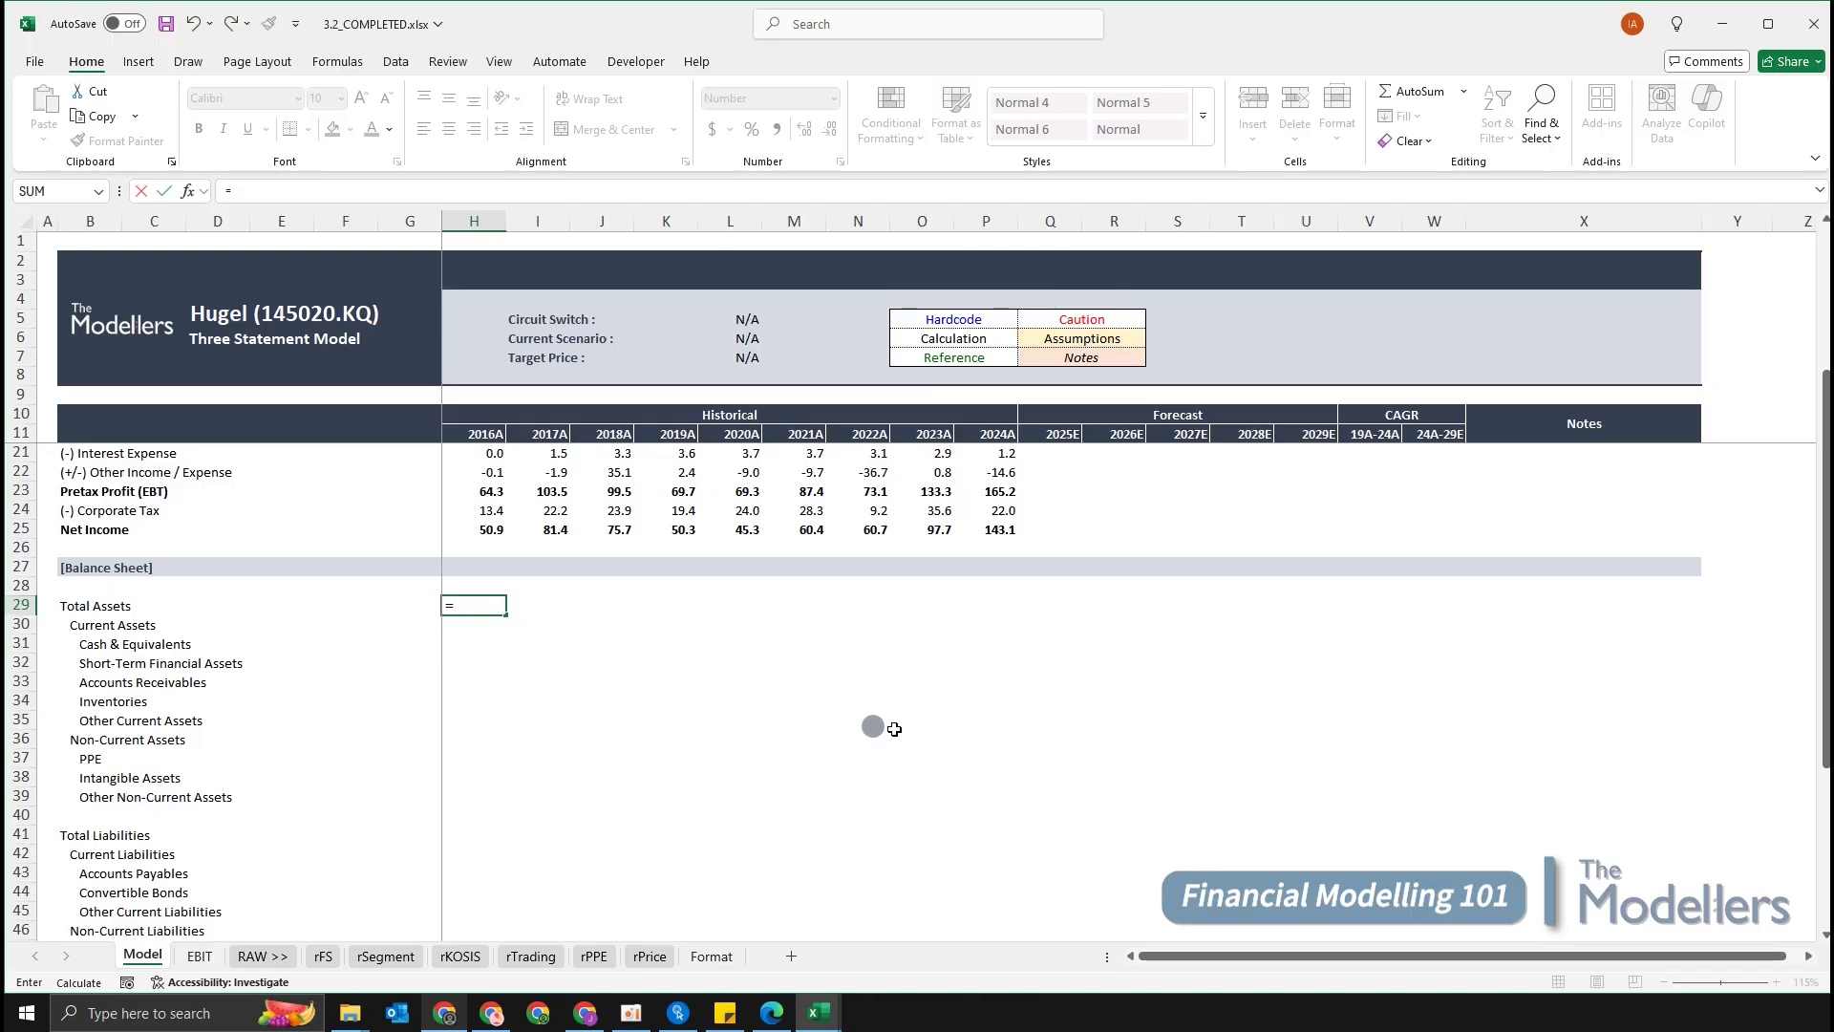
key("ctrl+Page_Down")
key("ctrl+Page_Down")
key("ctrl+Page_Down")
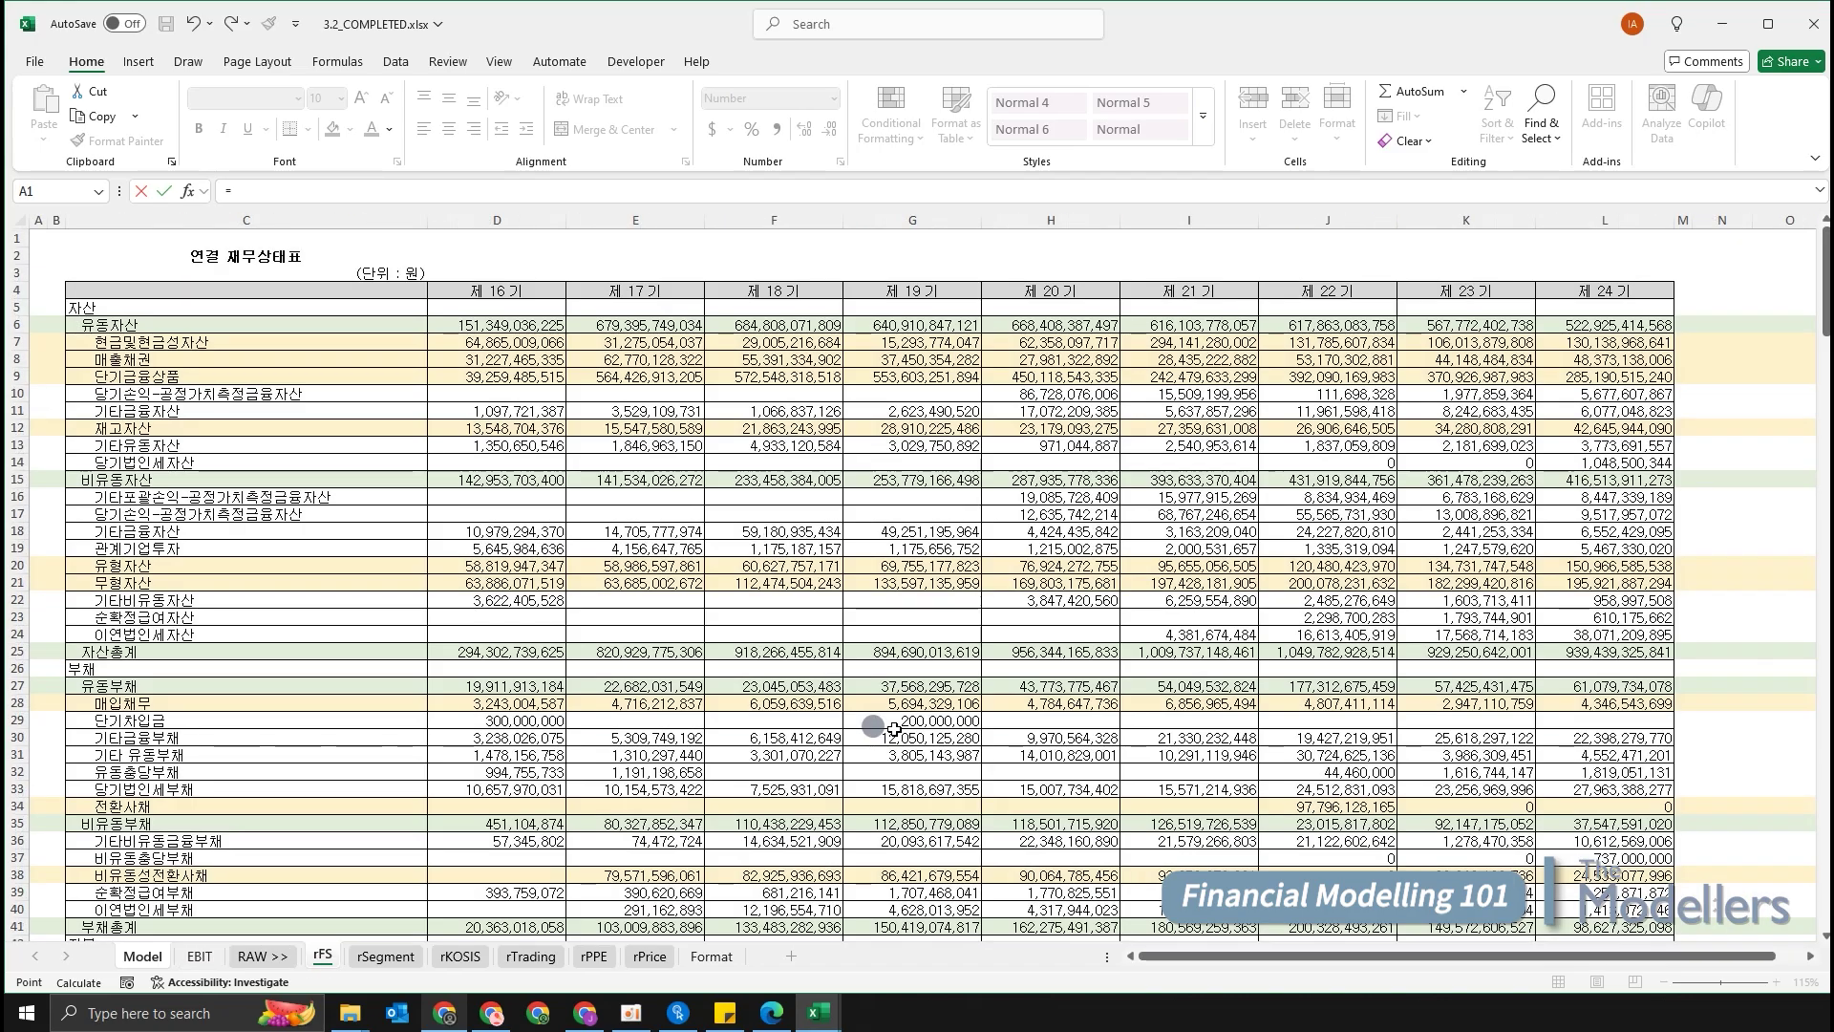
key("Right")
key("Right")
key("Right")
key("Left")
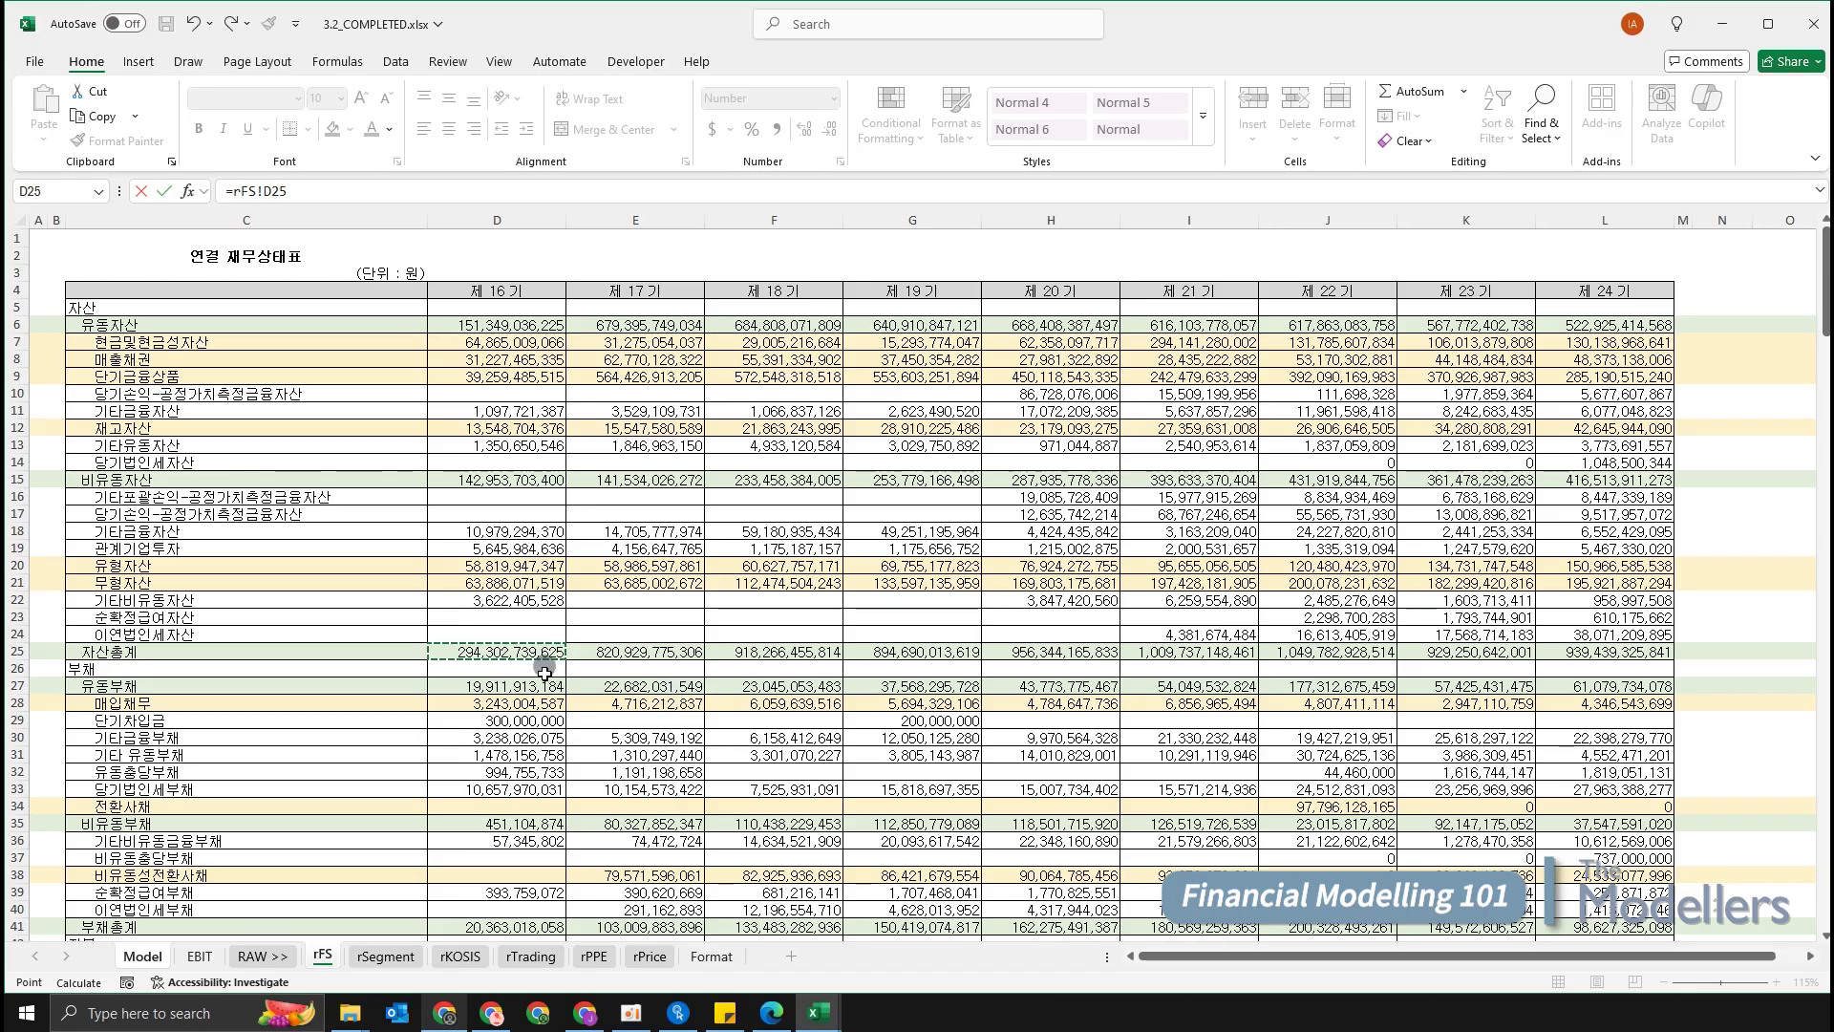
scroll(564, 635, "down", 3)
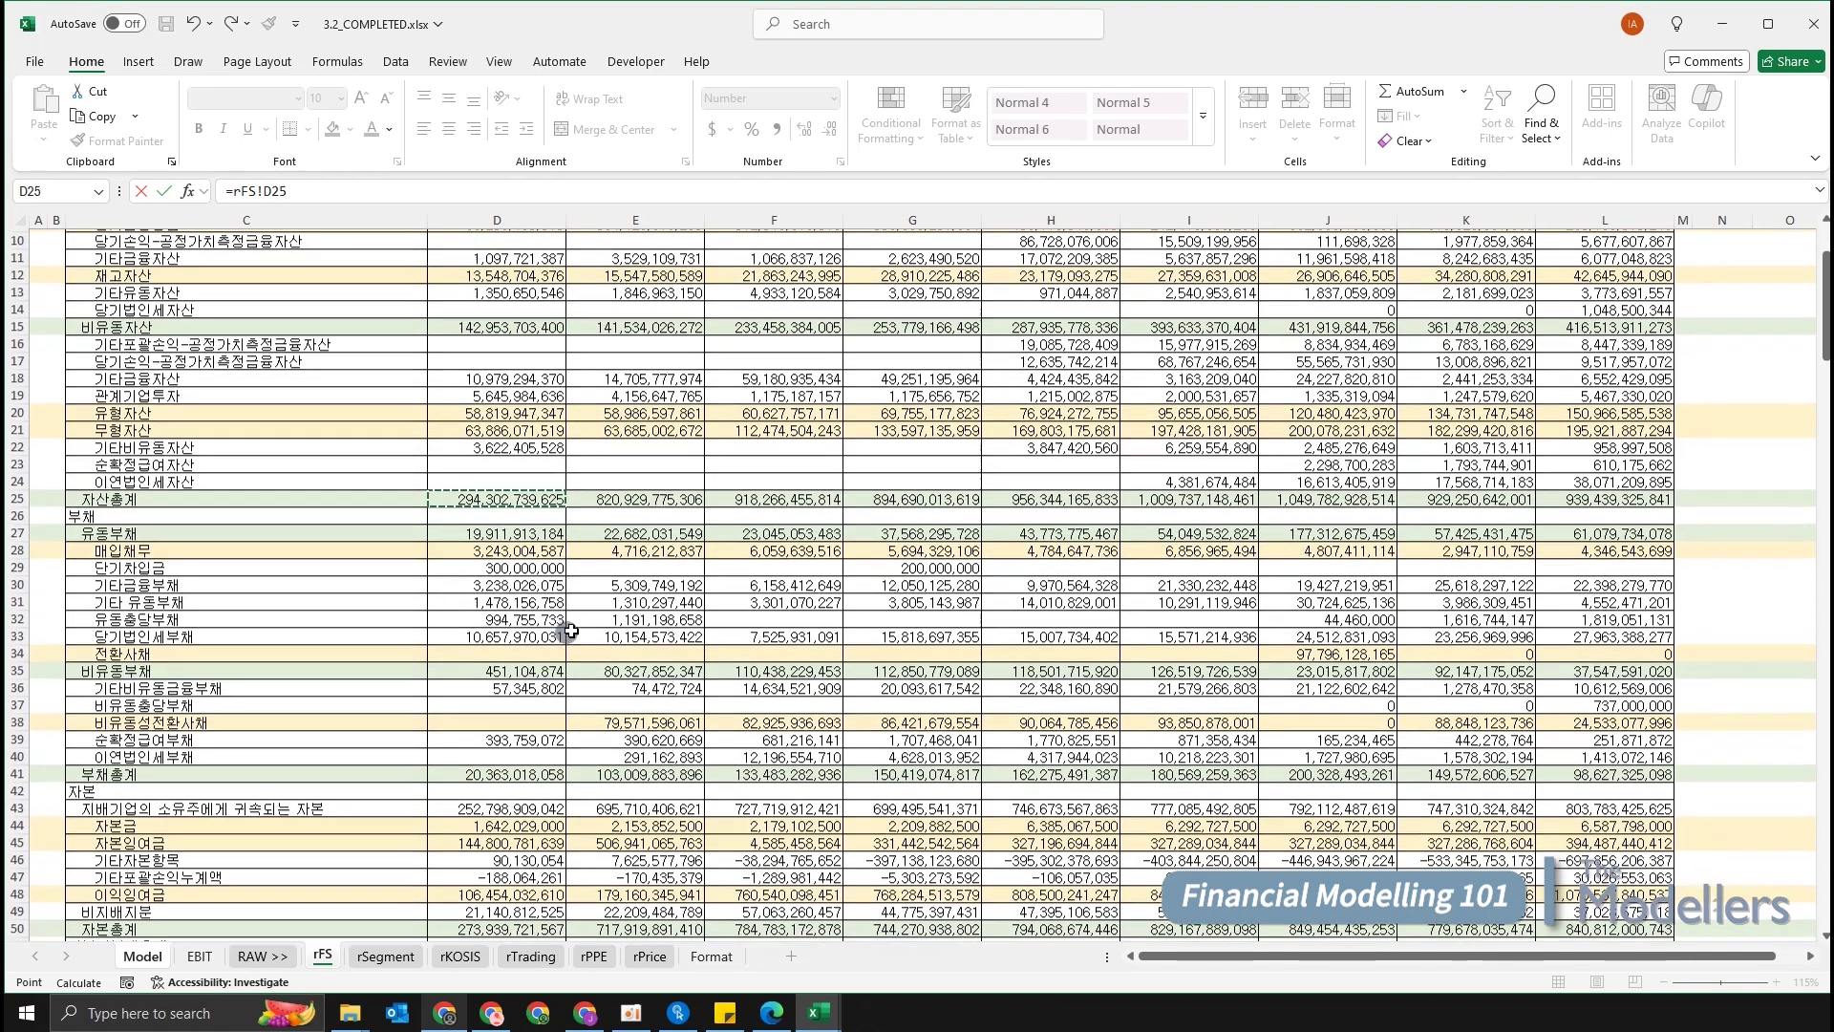
type("/10^")
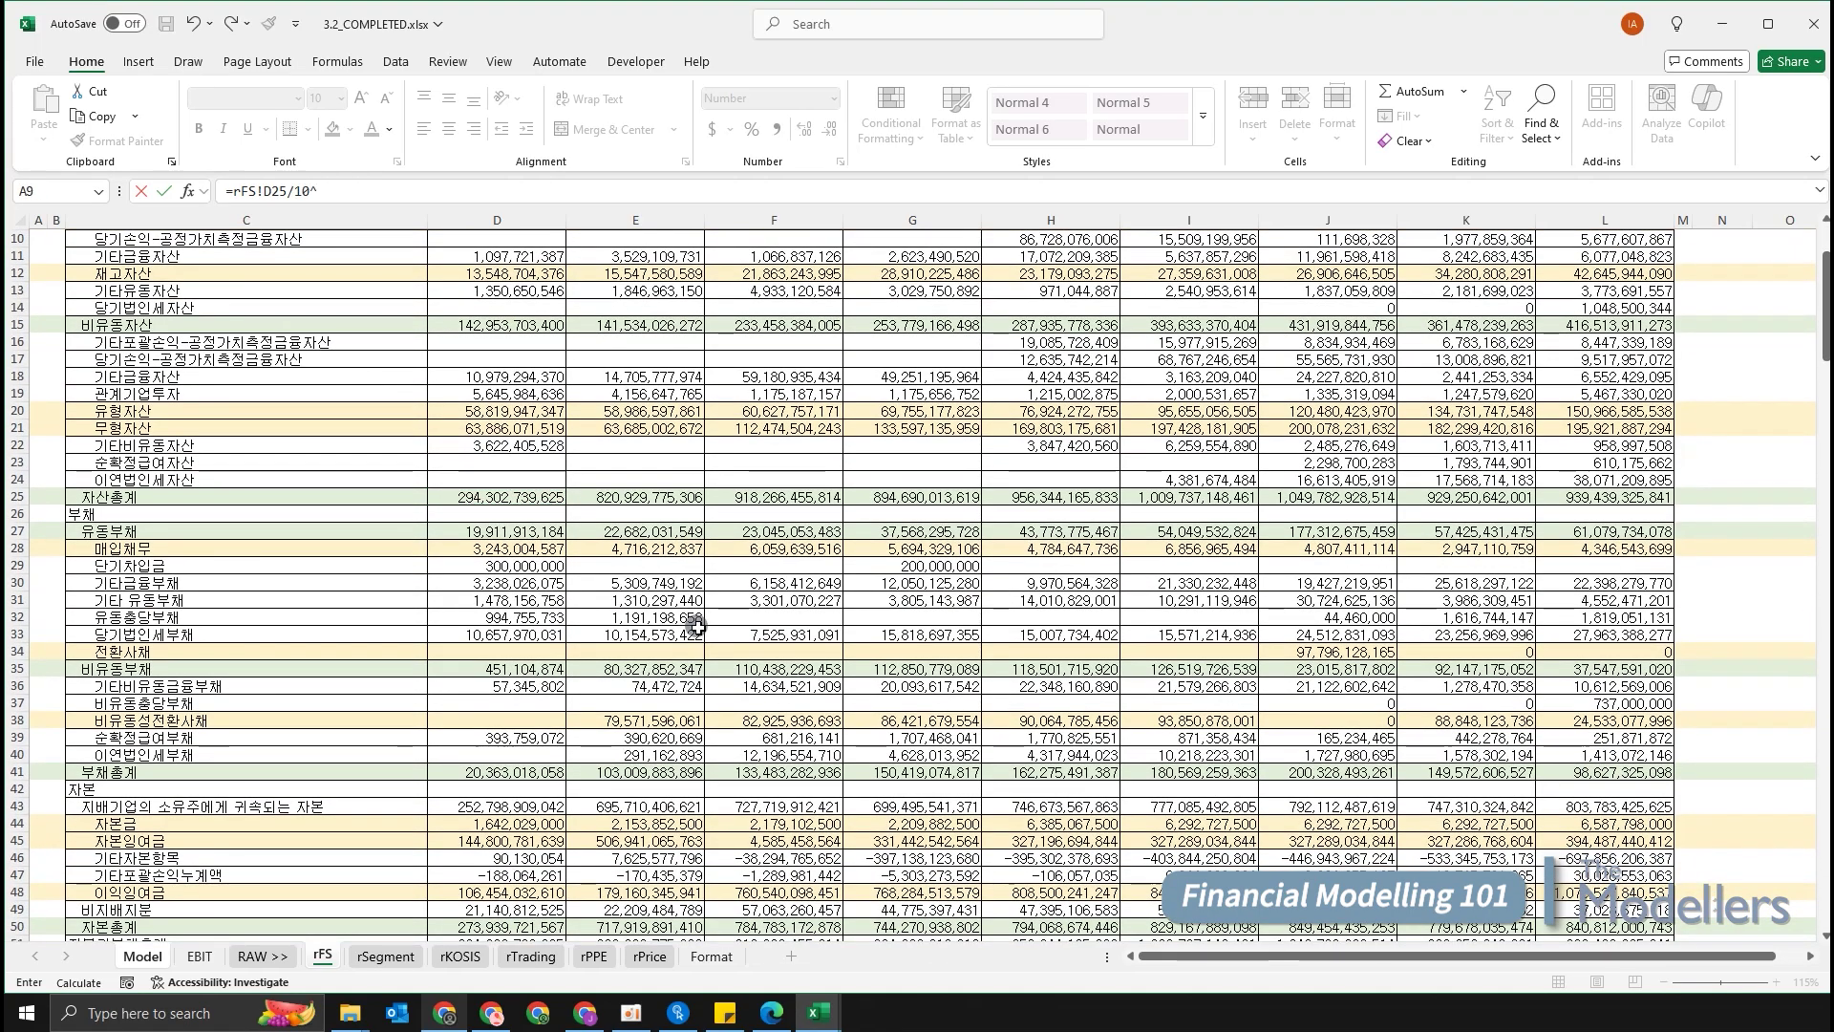
type("9")
key("Return")
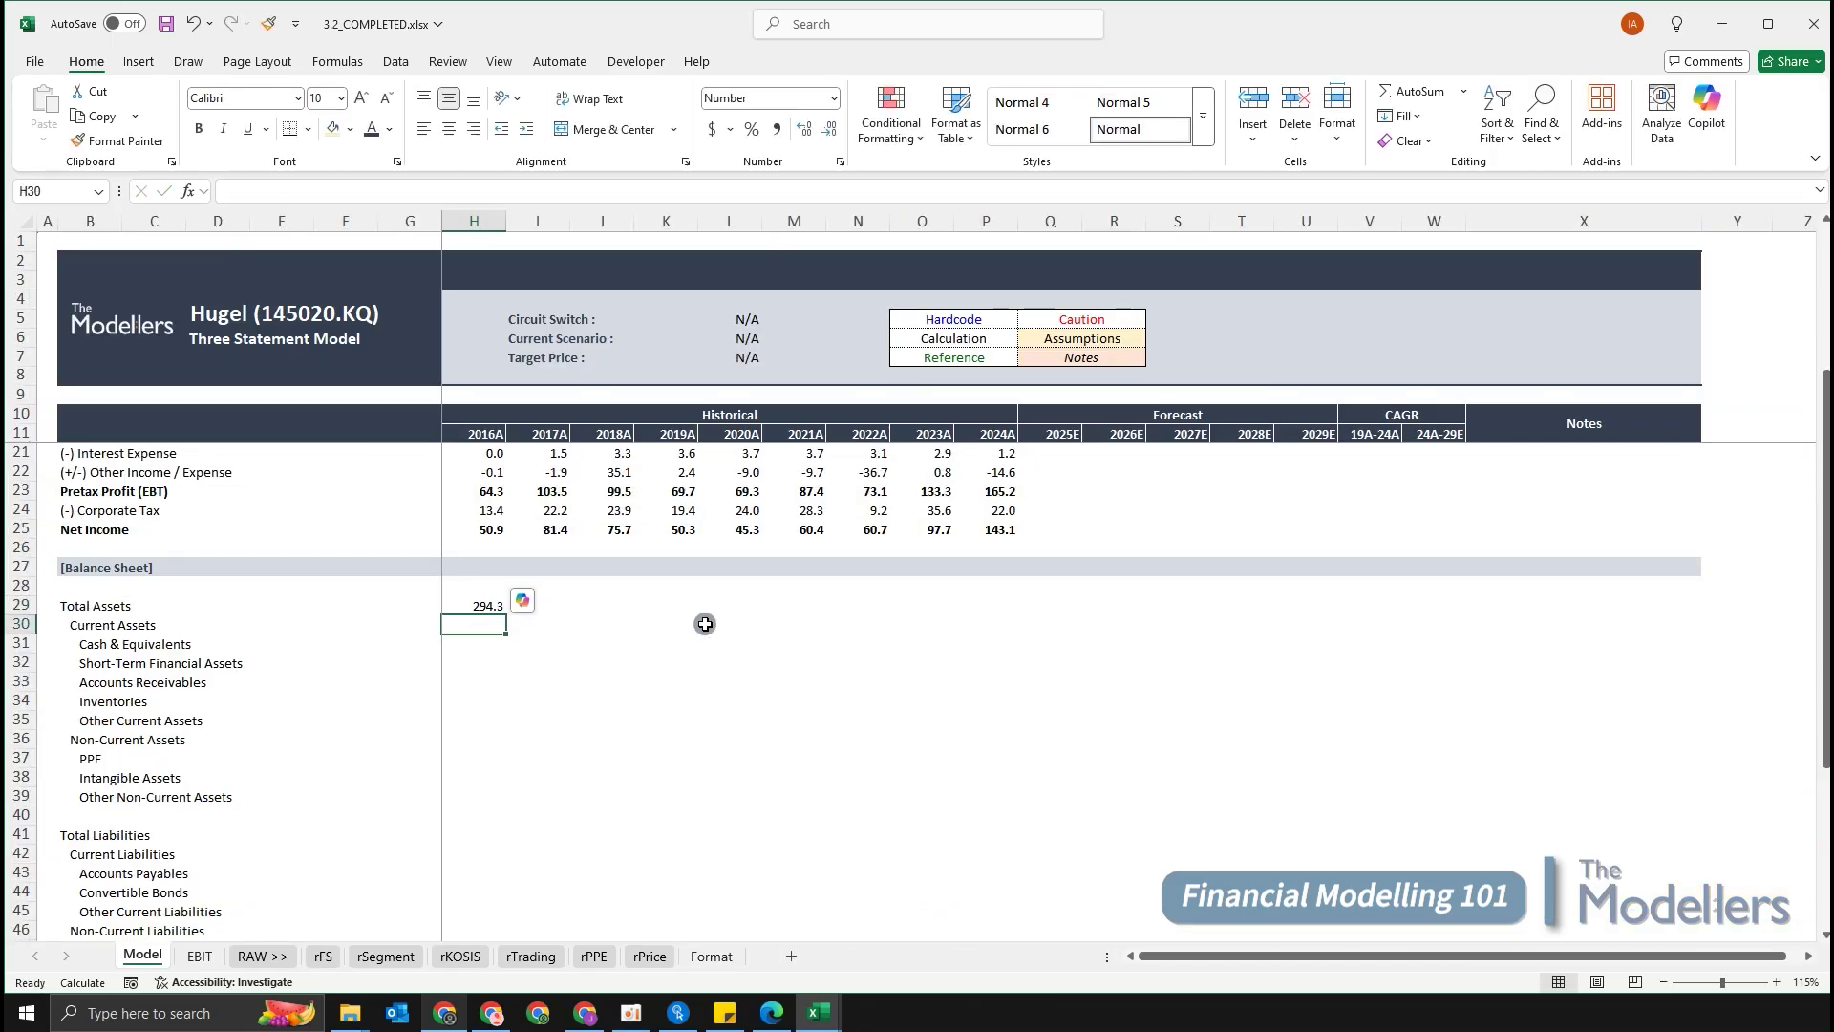
Fill the 2016A Total Liabilities cell with the rFS sheet's total liabilities in billions, using =rFS!D41/10^9.
scroll(722, 635, "down", 1)
left_click(492, 549)
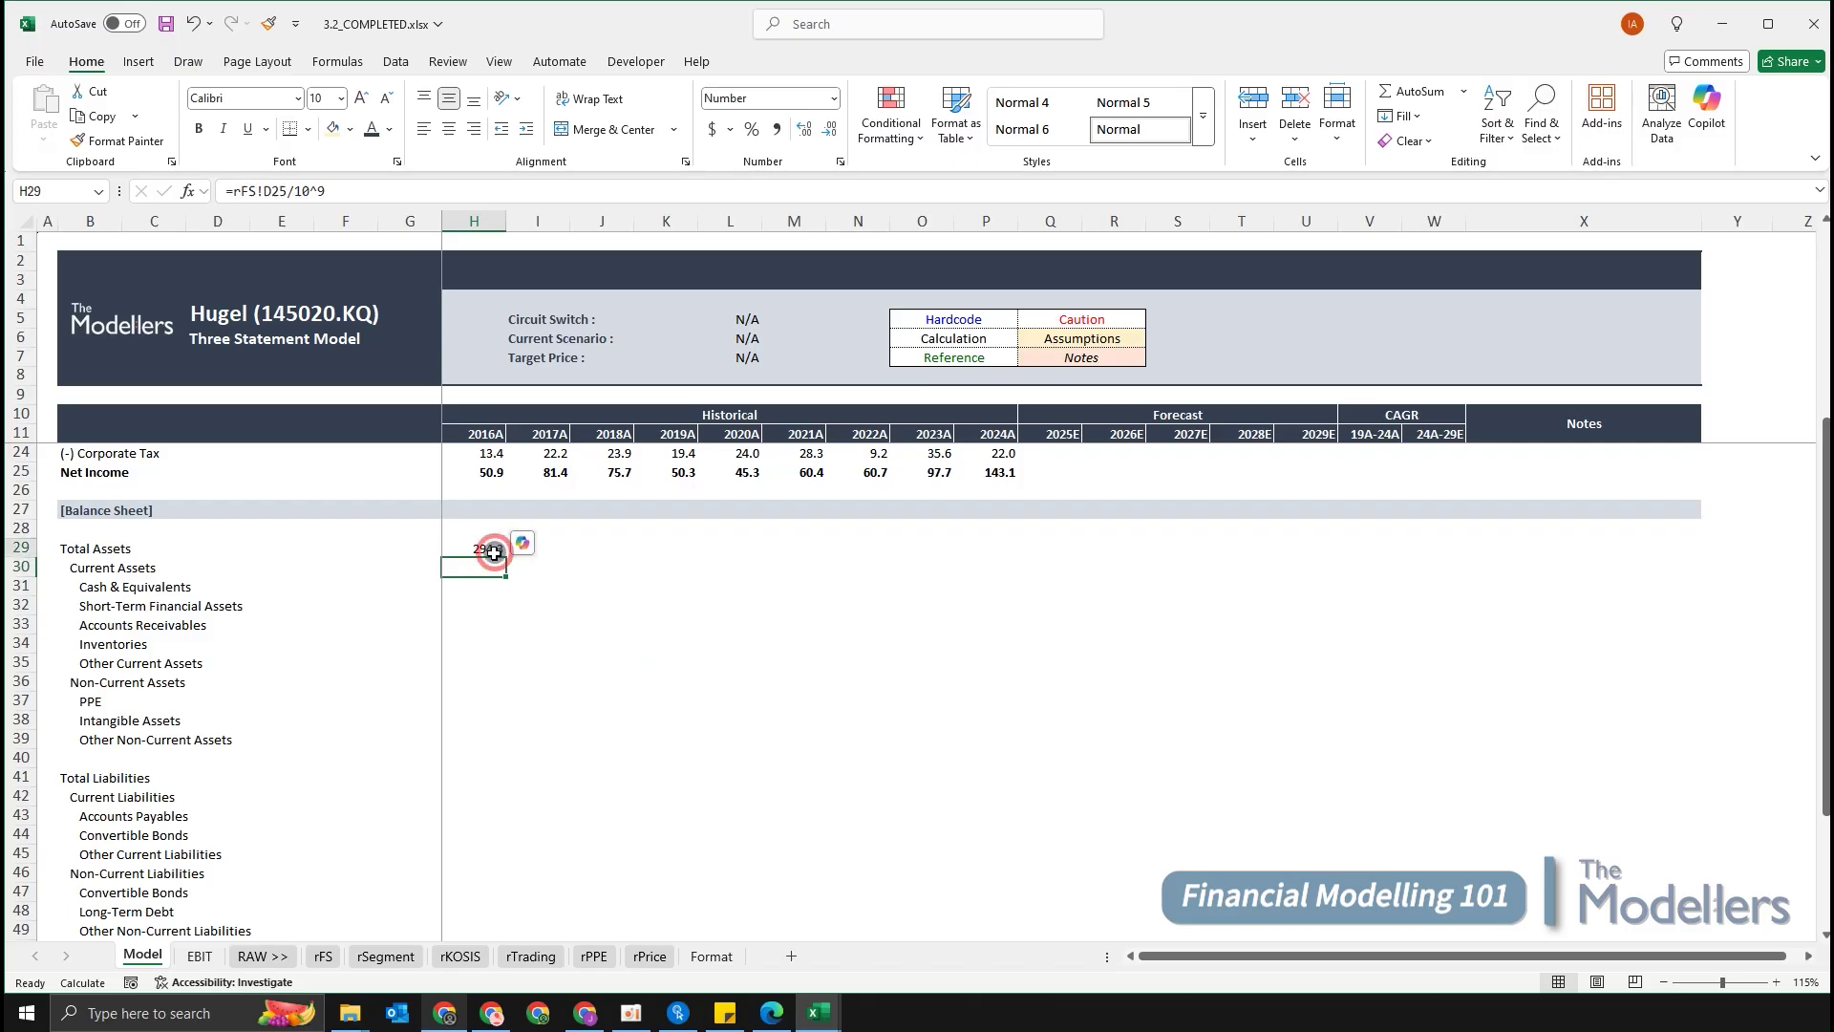
left_click(483, 766)
key("Down")
scroll(730, 745, "down", 2)
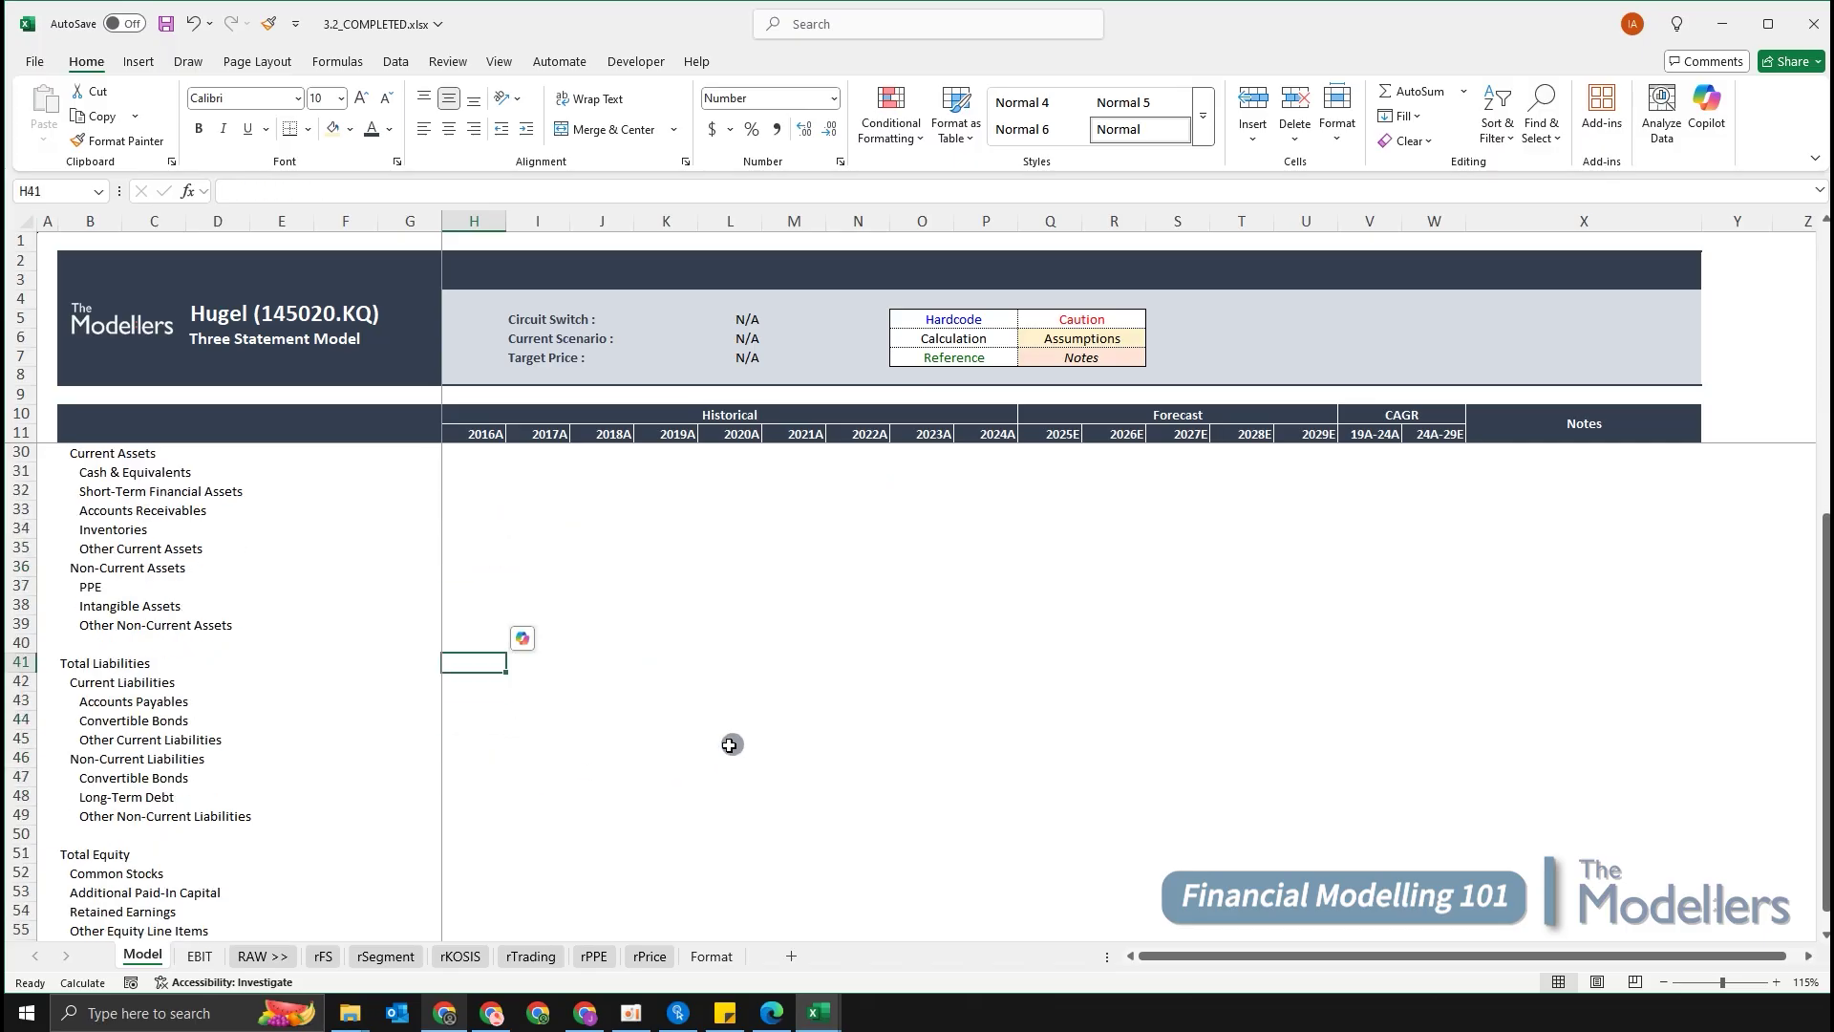
type("=")
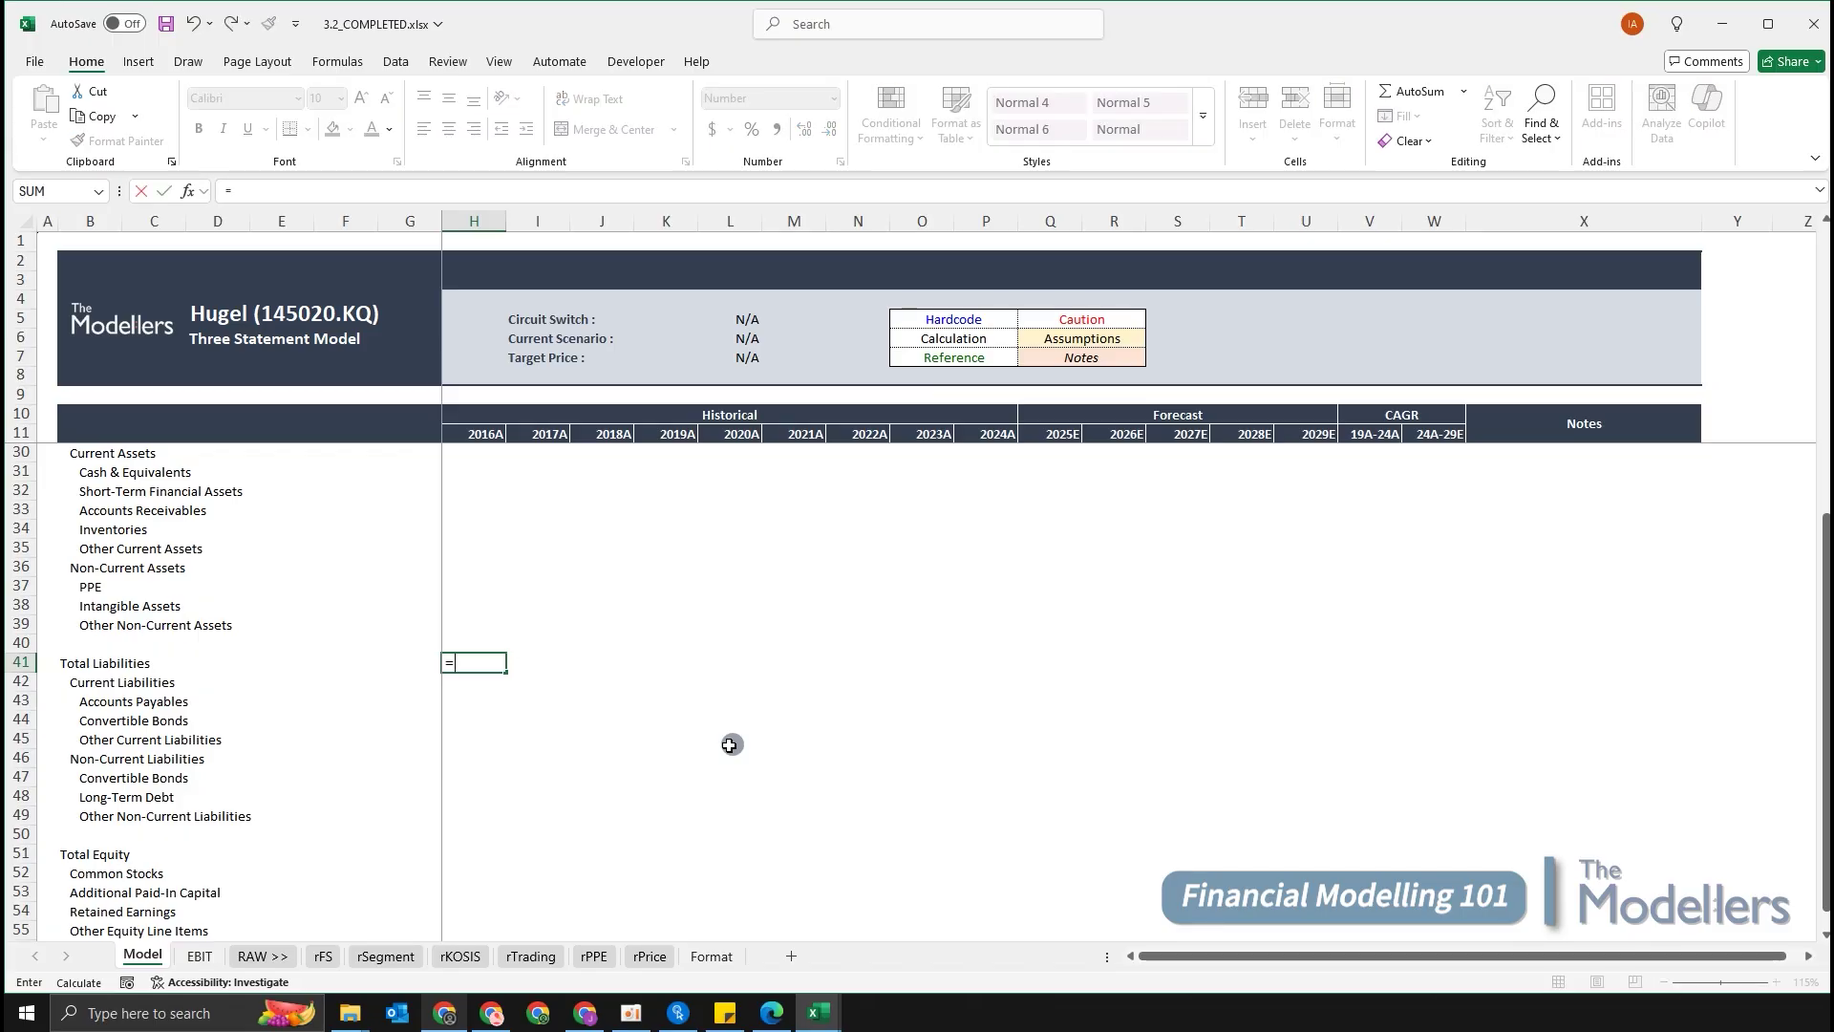
key("ctrl+Page_Down")
key("ctrl+Page_Down")
key("ctrl+Page_Down")
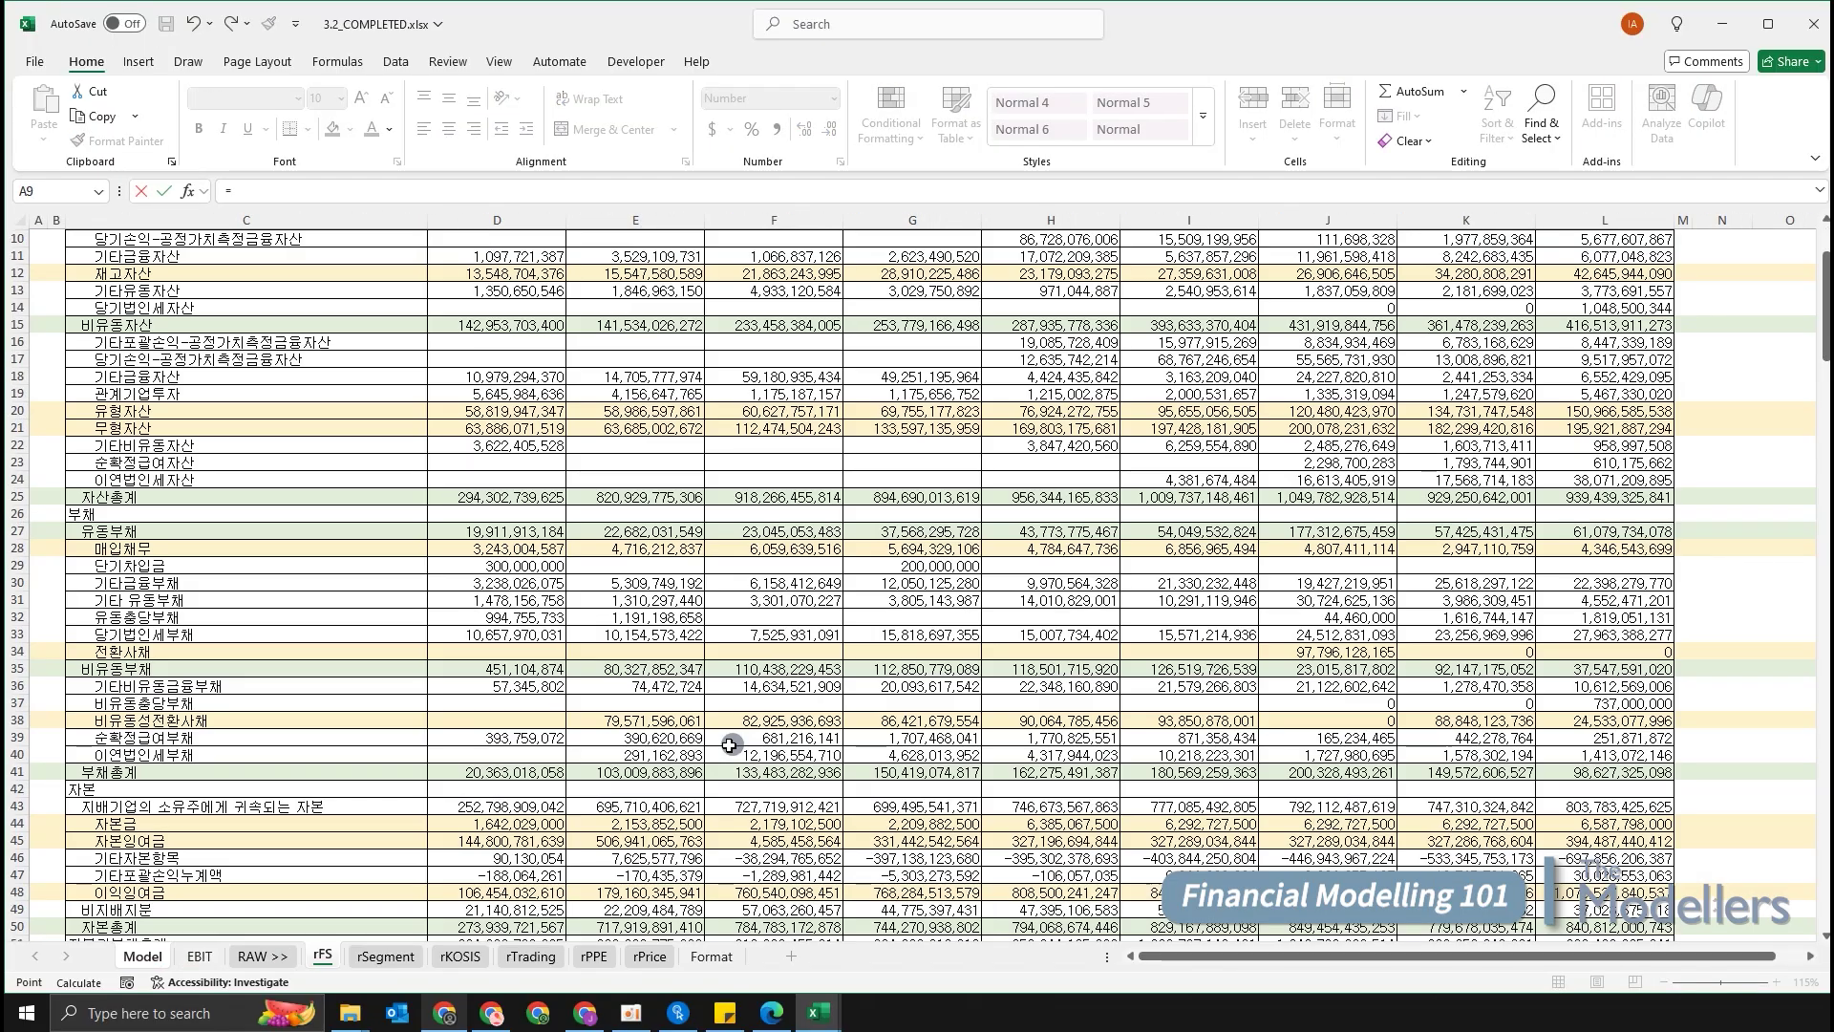
left_click(544, 772)
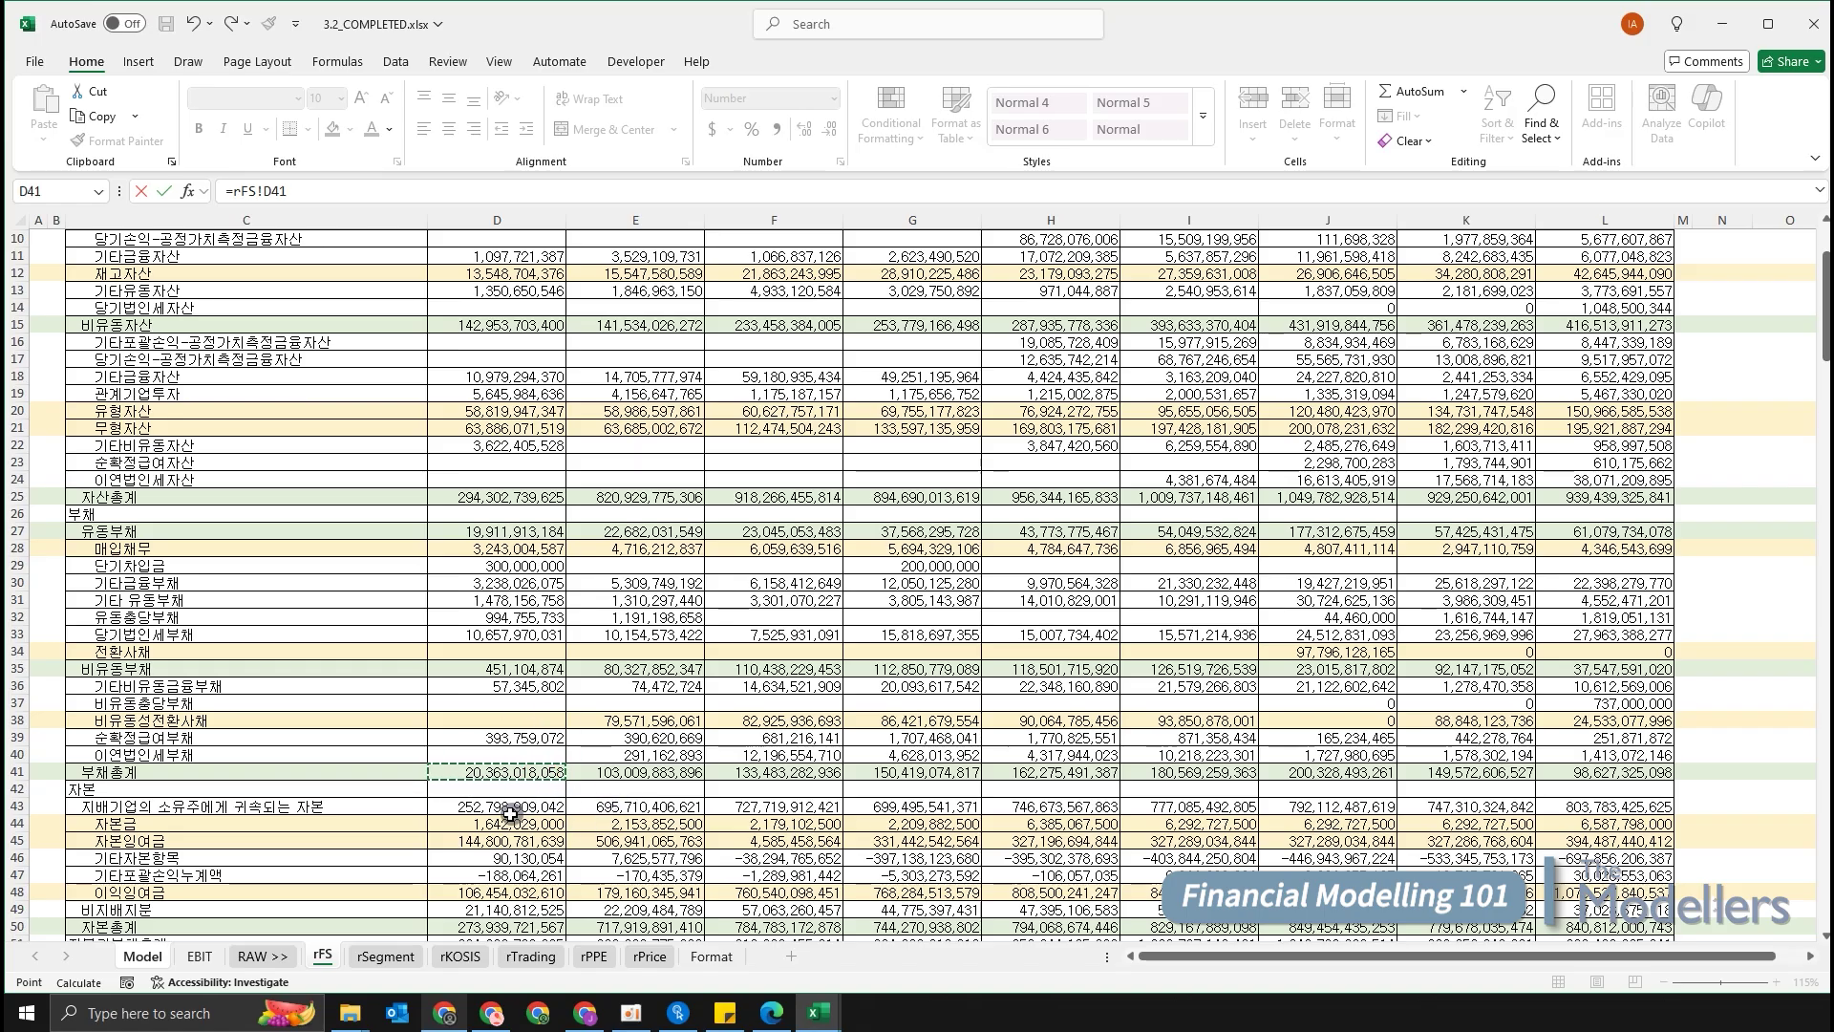
type("/10^9")
key("Return")
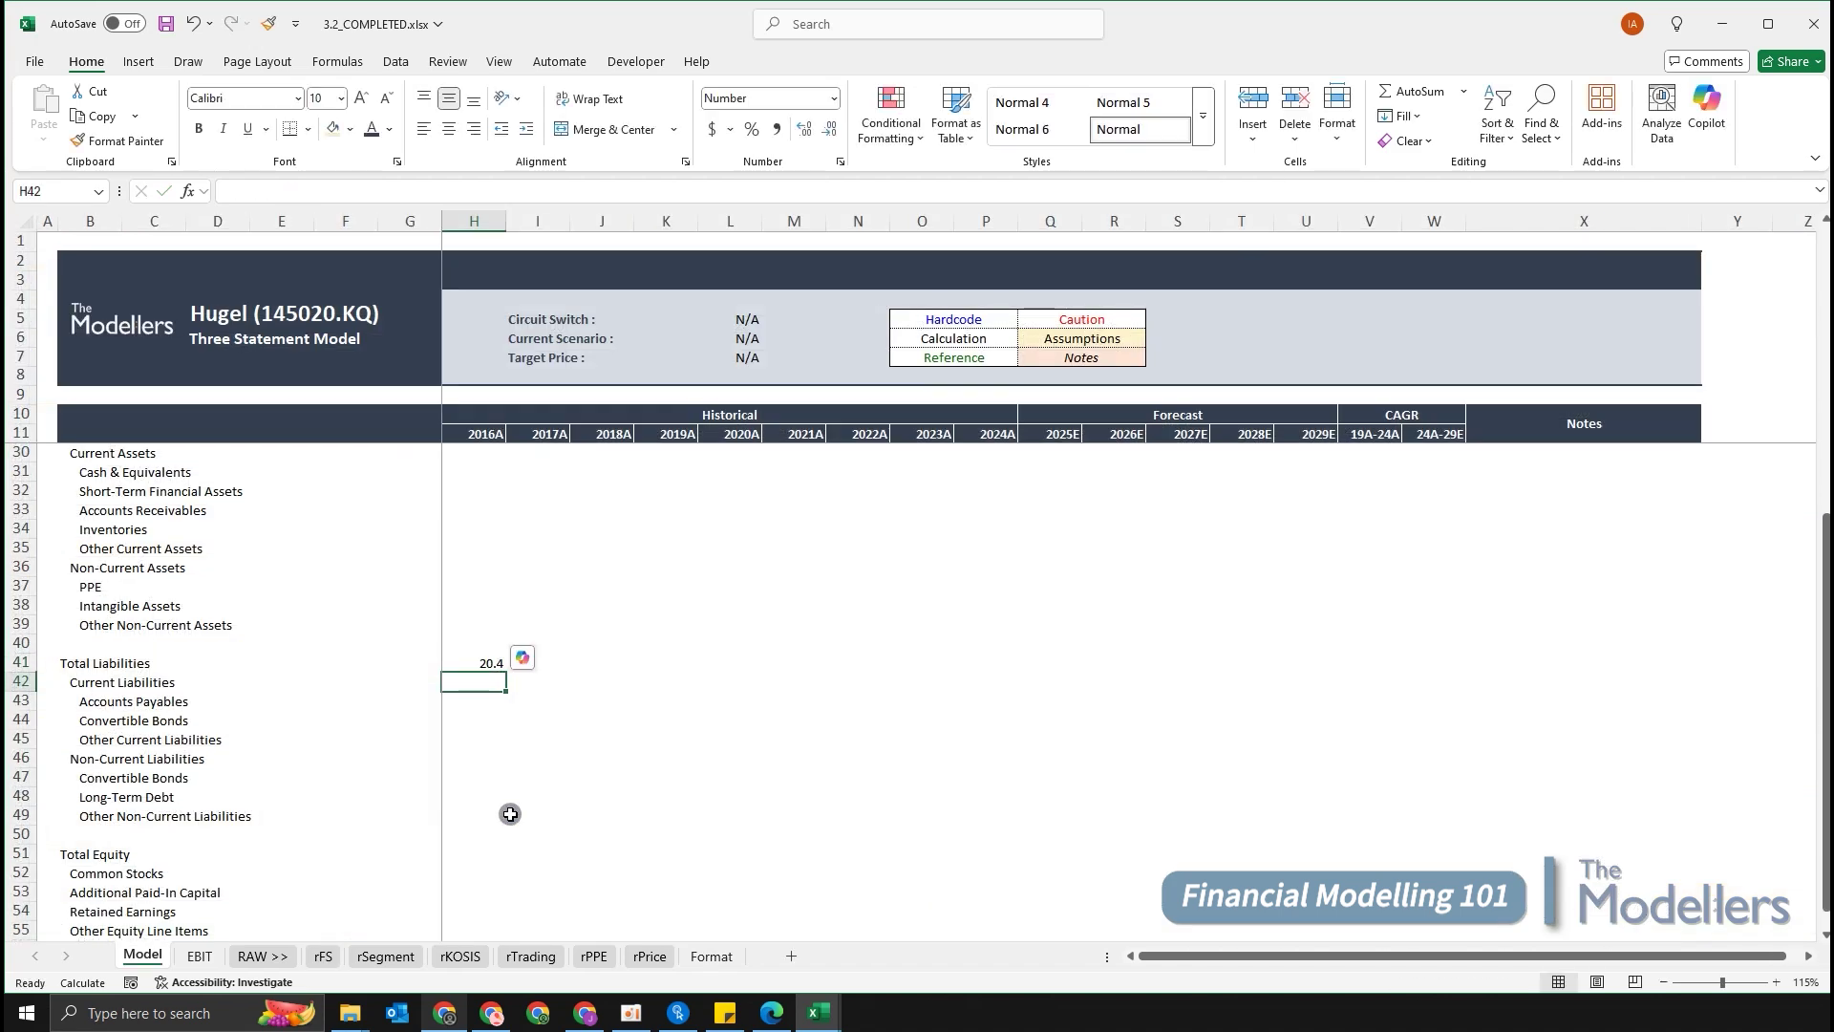
Fill the 2016A Total Equity cell with the rFS sheet's total equity in billions, using =rFS!D50/10^9.
scroll(511, 814, "up", 2)
left_click(480, 549)
left_click(478, 778)
scroll(471, 766, "down", 2)
left_click(457, 851)
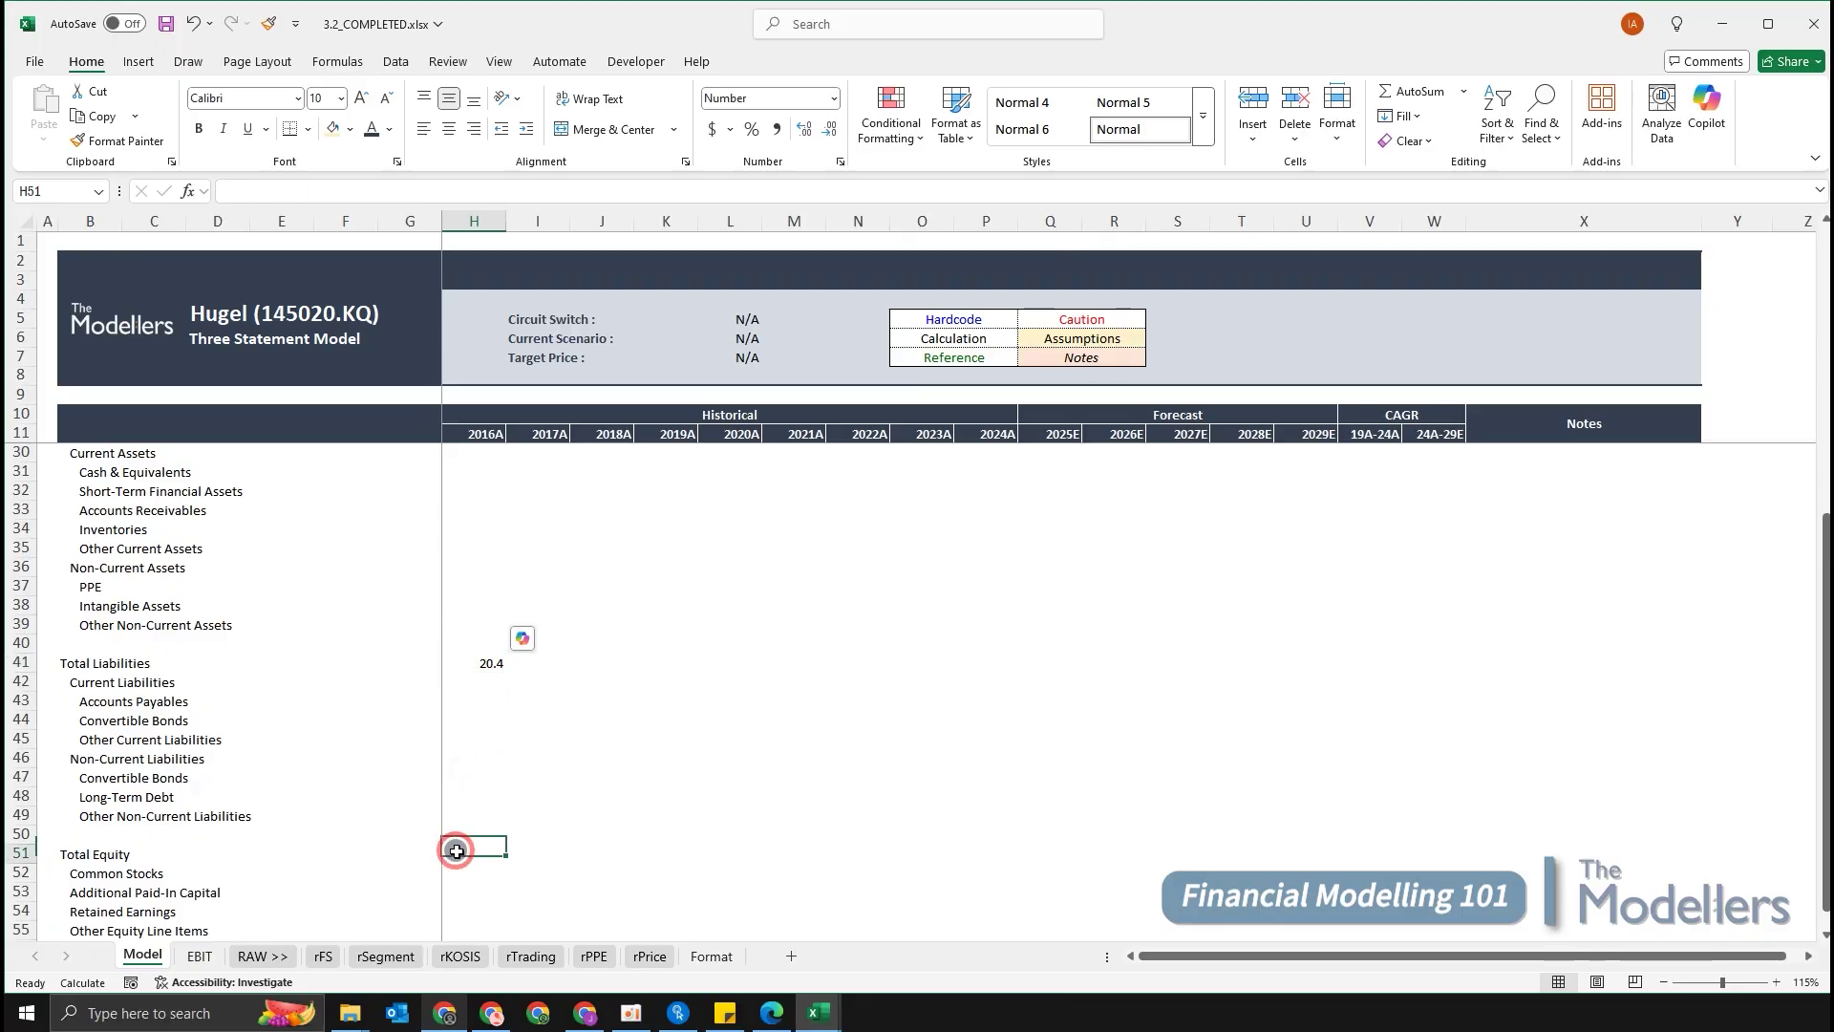
scroll(643, 803, "down", 1)
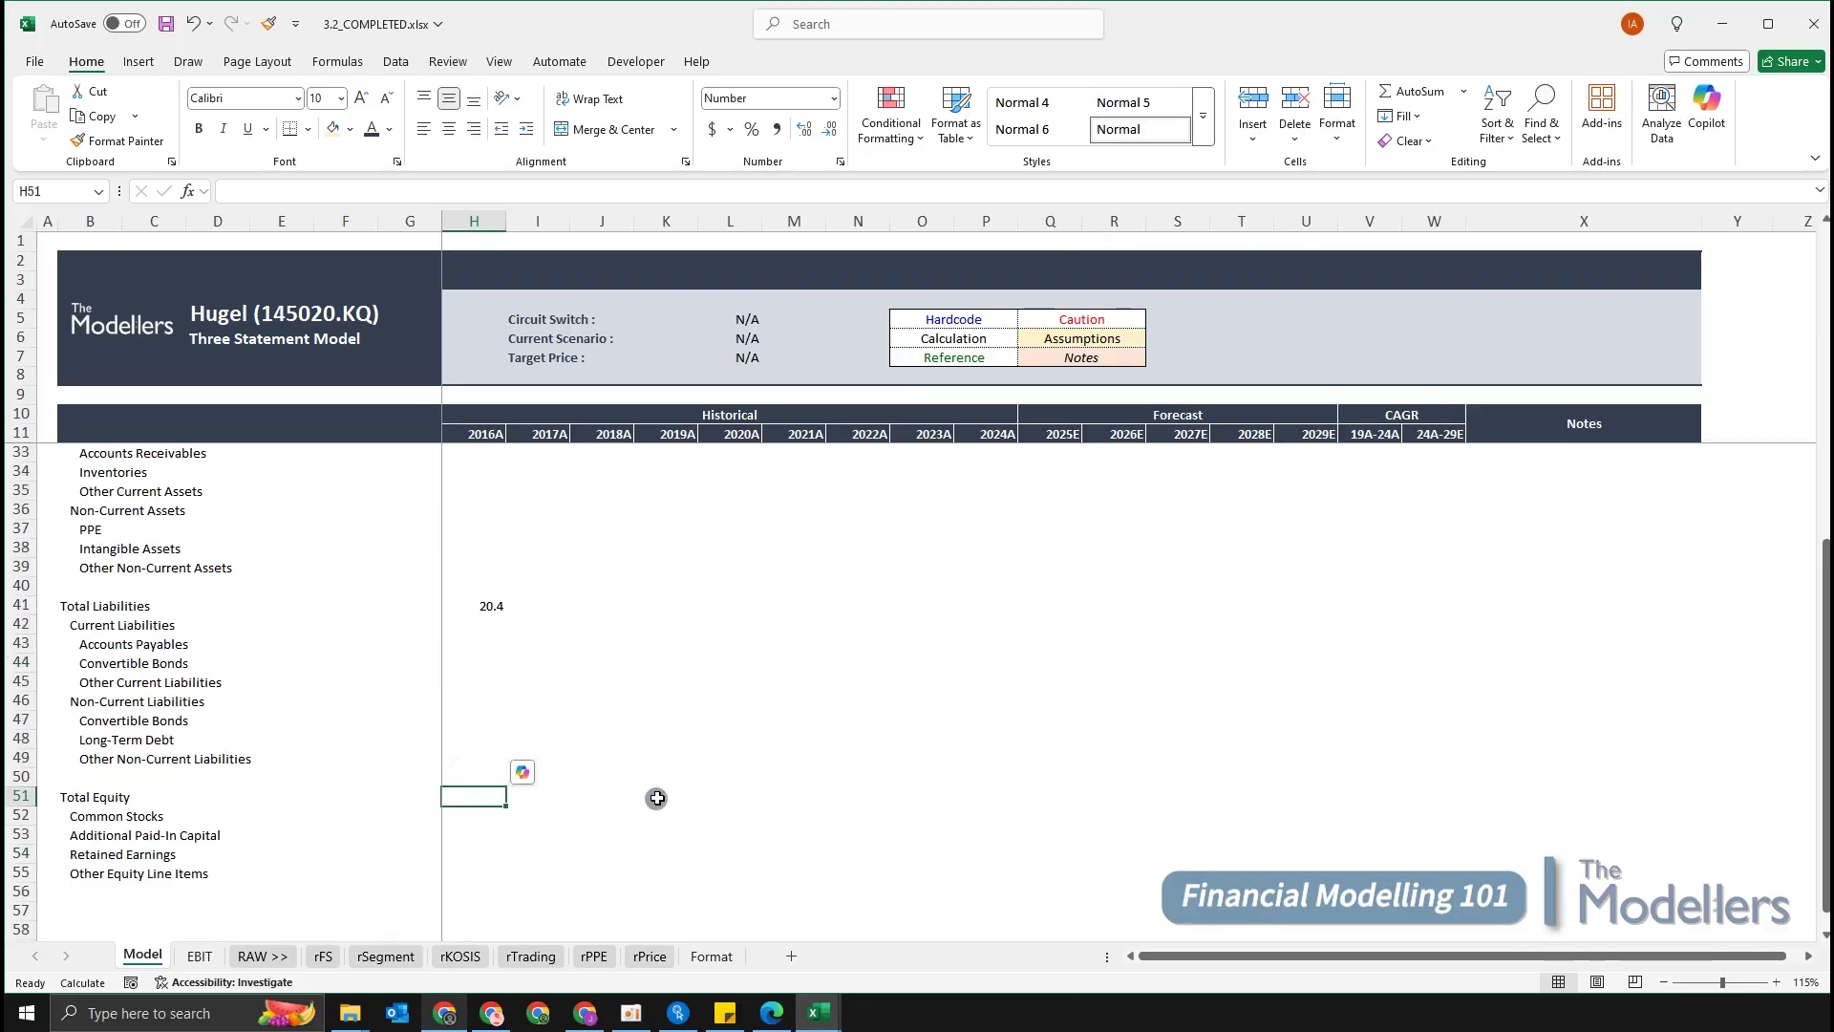
type("=")
key("ctrl+Page_Down")
key("ctrl+Page_Down")
key("ctrl+Page_Down")
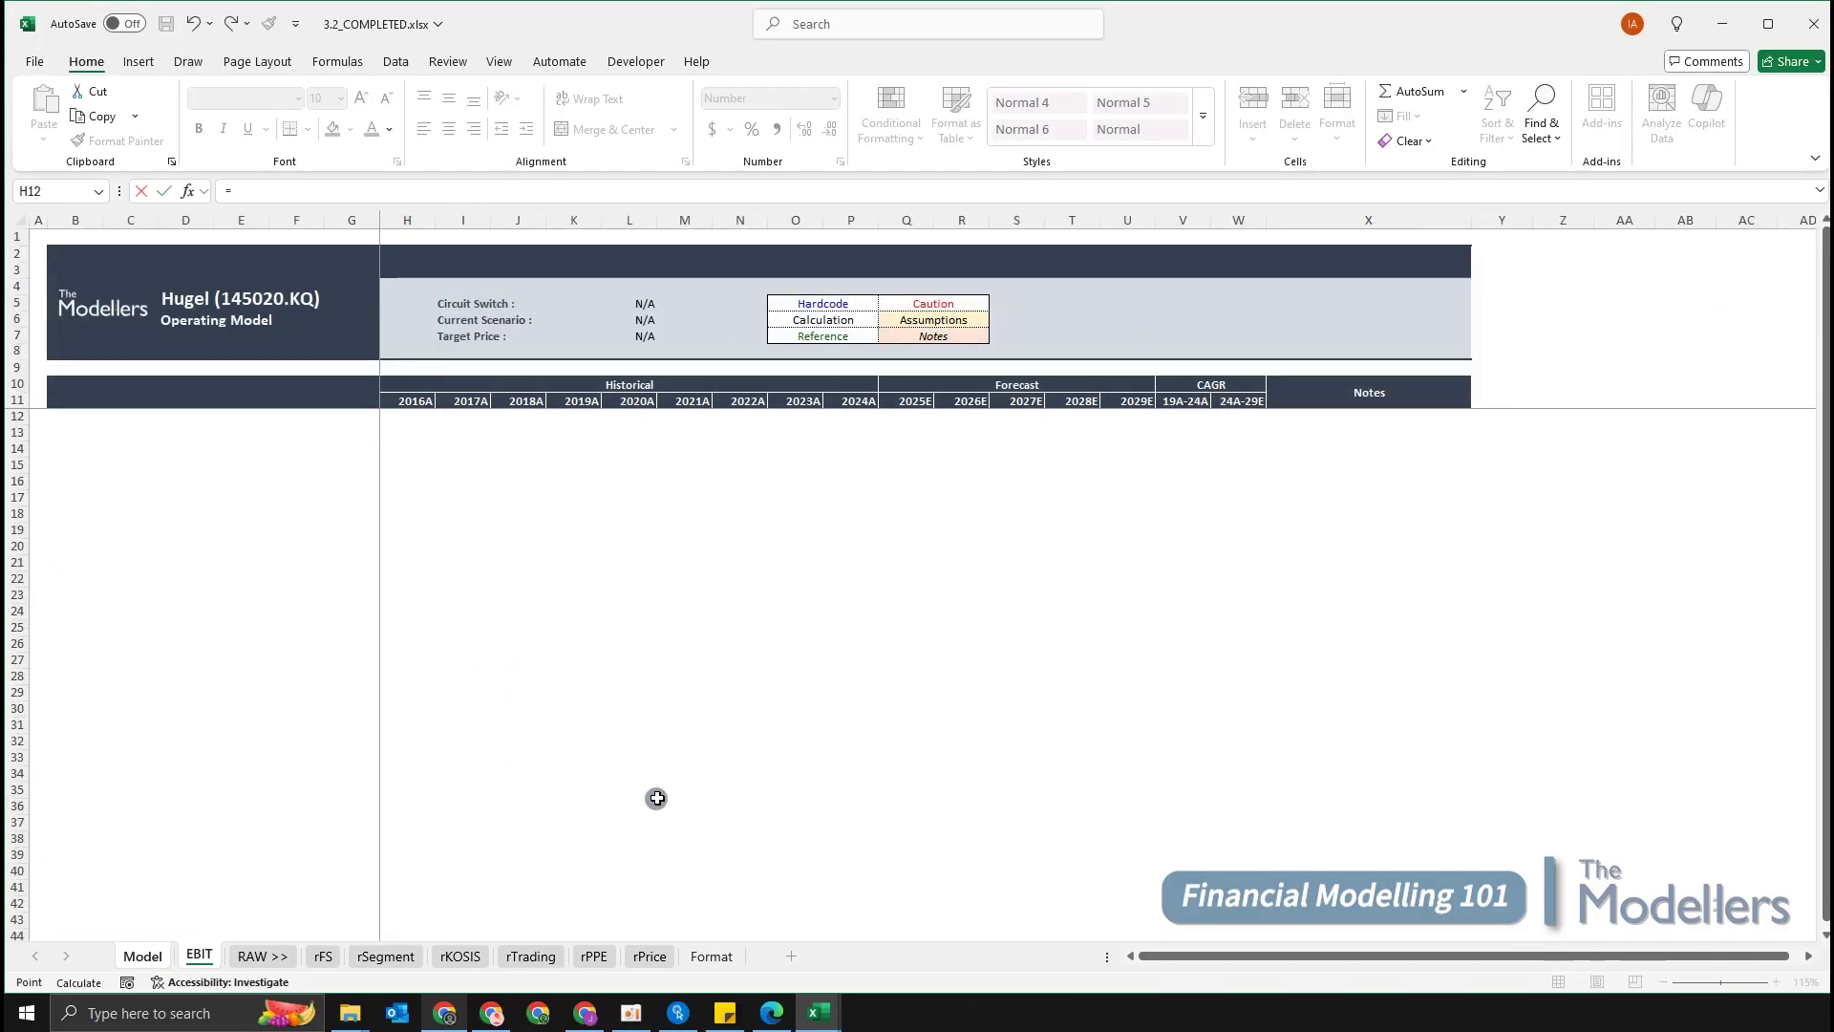
scroll(552, 767, "down", 2)
scroll(552, 767, "down", 2)
left_click(498, 824)
type("/10")
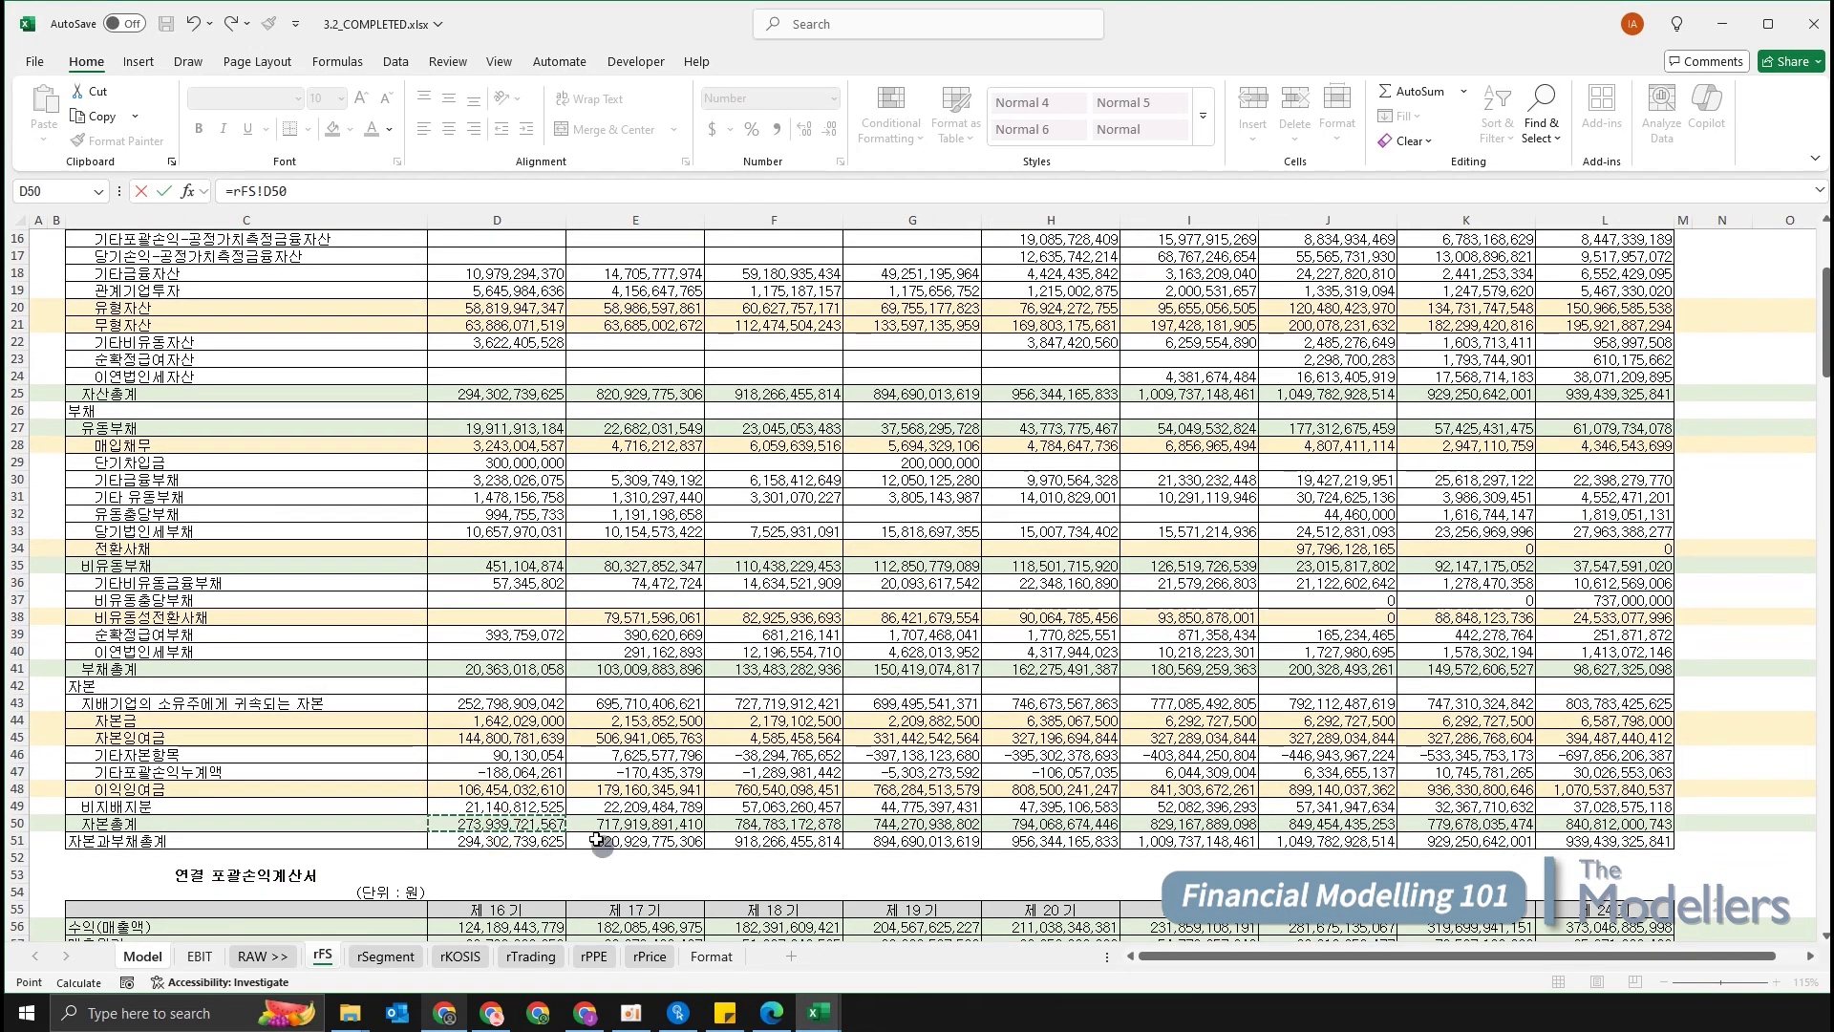
type("^9")
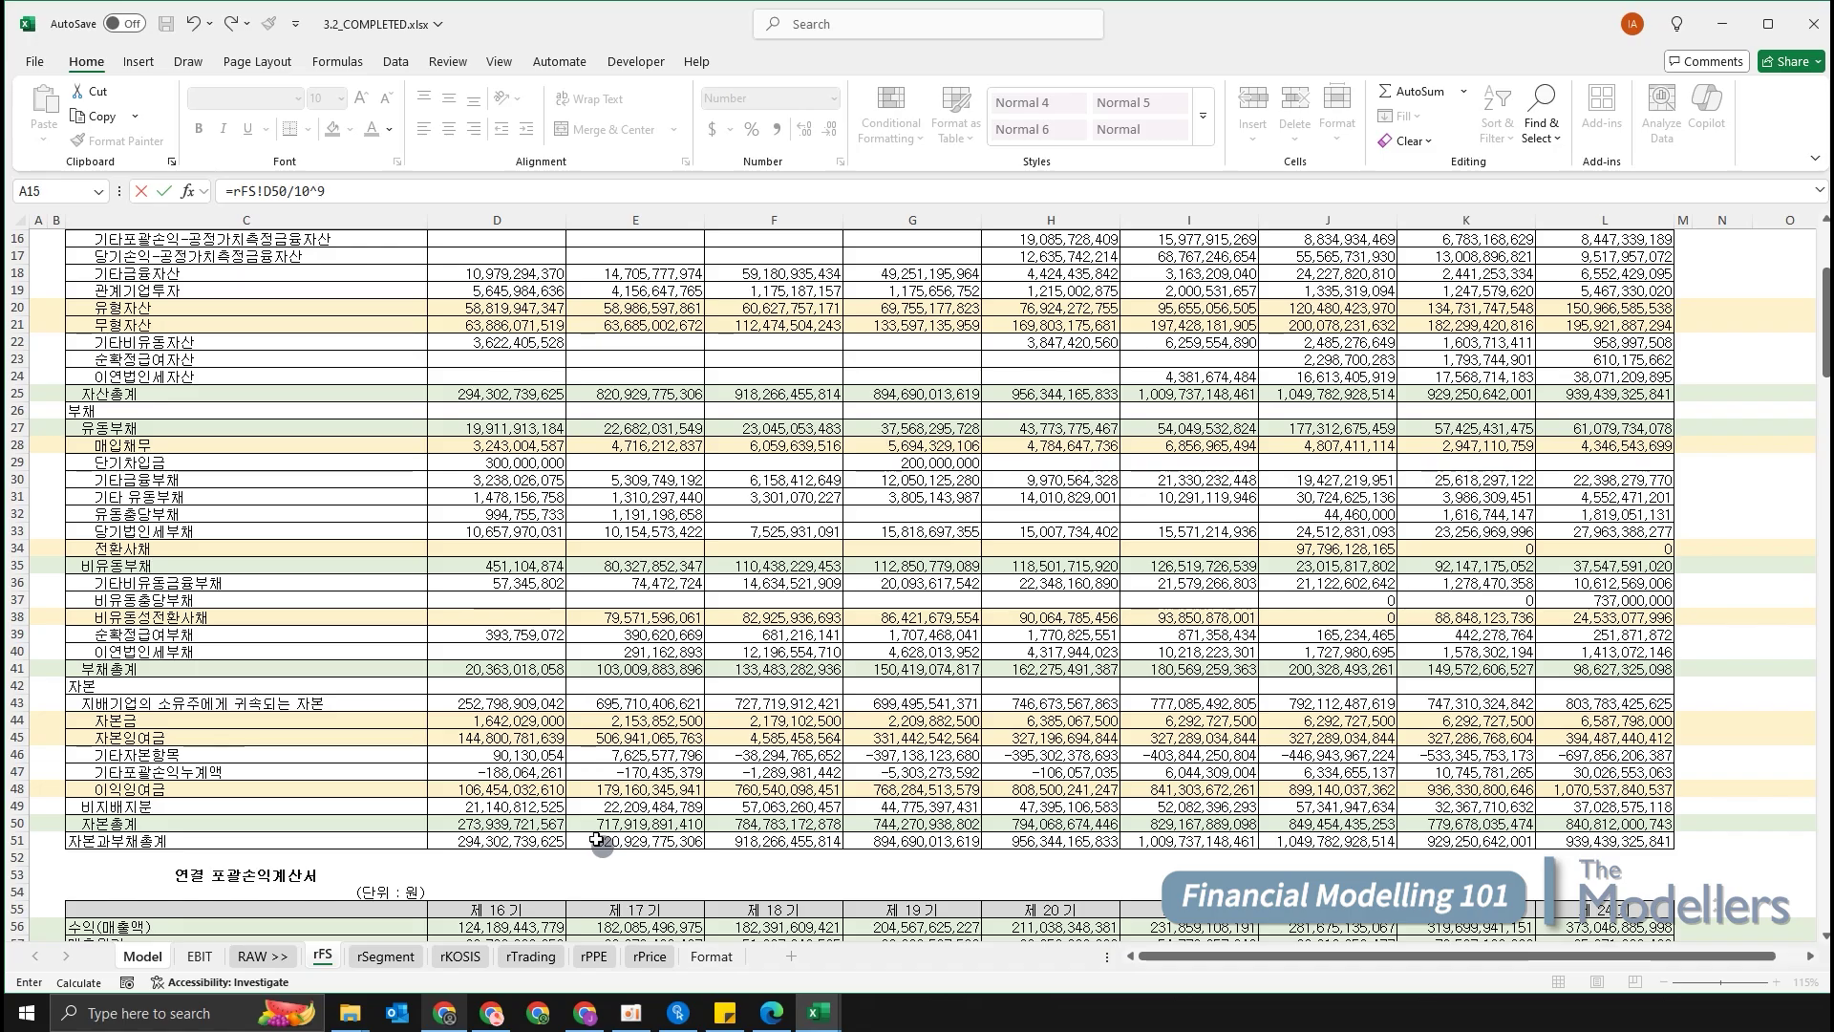
key("Return")
scroll(1100, 654, "up", 3)
scroll(1101, 653, "down", 1)
left_click(489, 492)
left_click(508, 722)
left_click(509, 902)
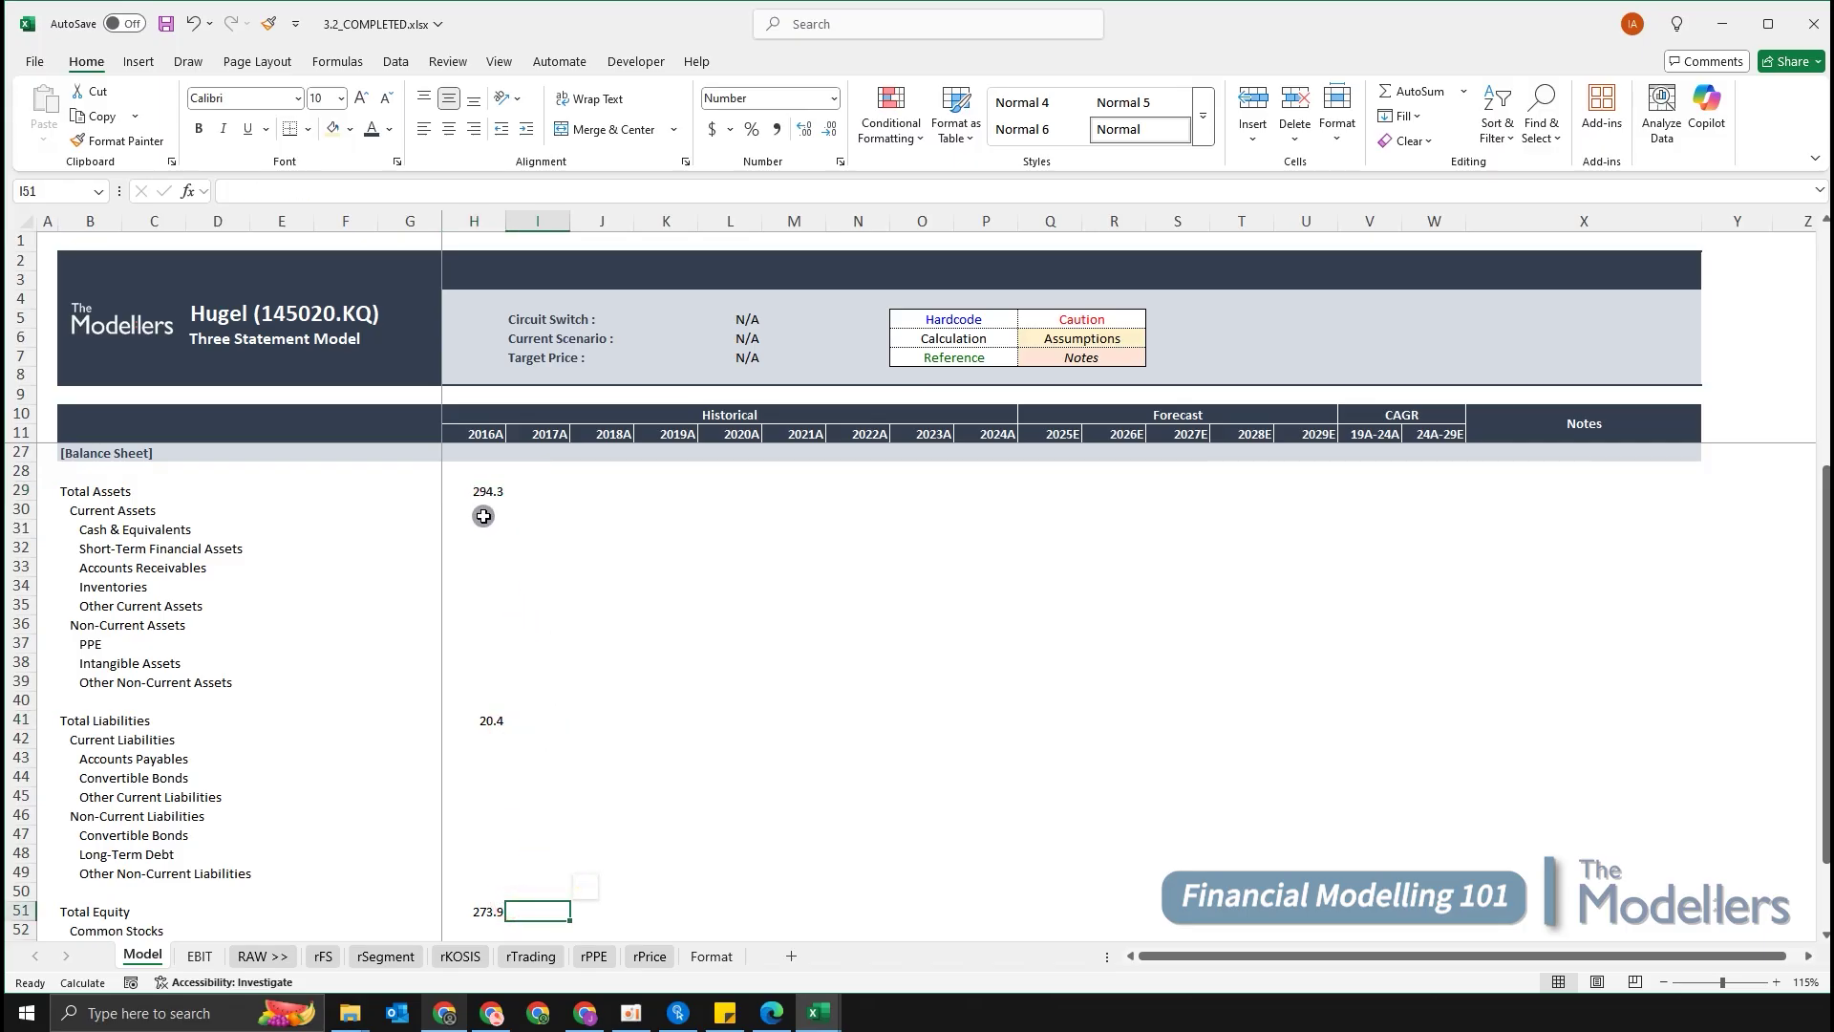
Fill the 2016A Current Assets cell with the rFS sheet's current assets in billions, using =rFS!D6/10^9.
left_click(485, 513)
left_click(467, 640)
left_click(485, 511)
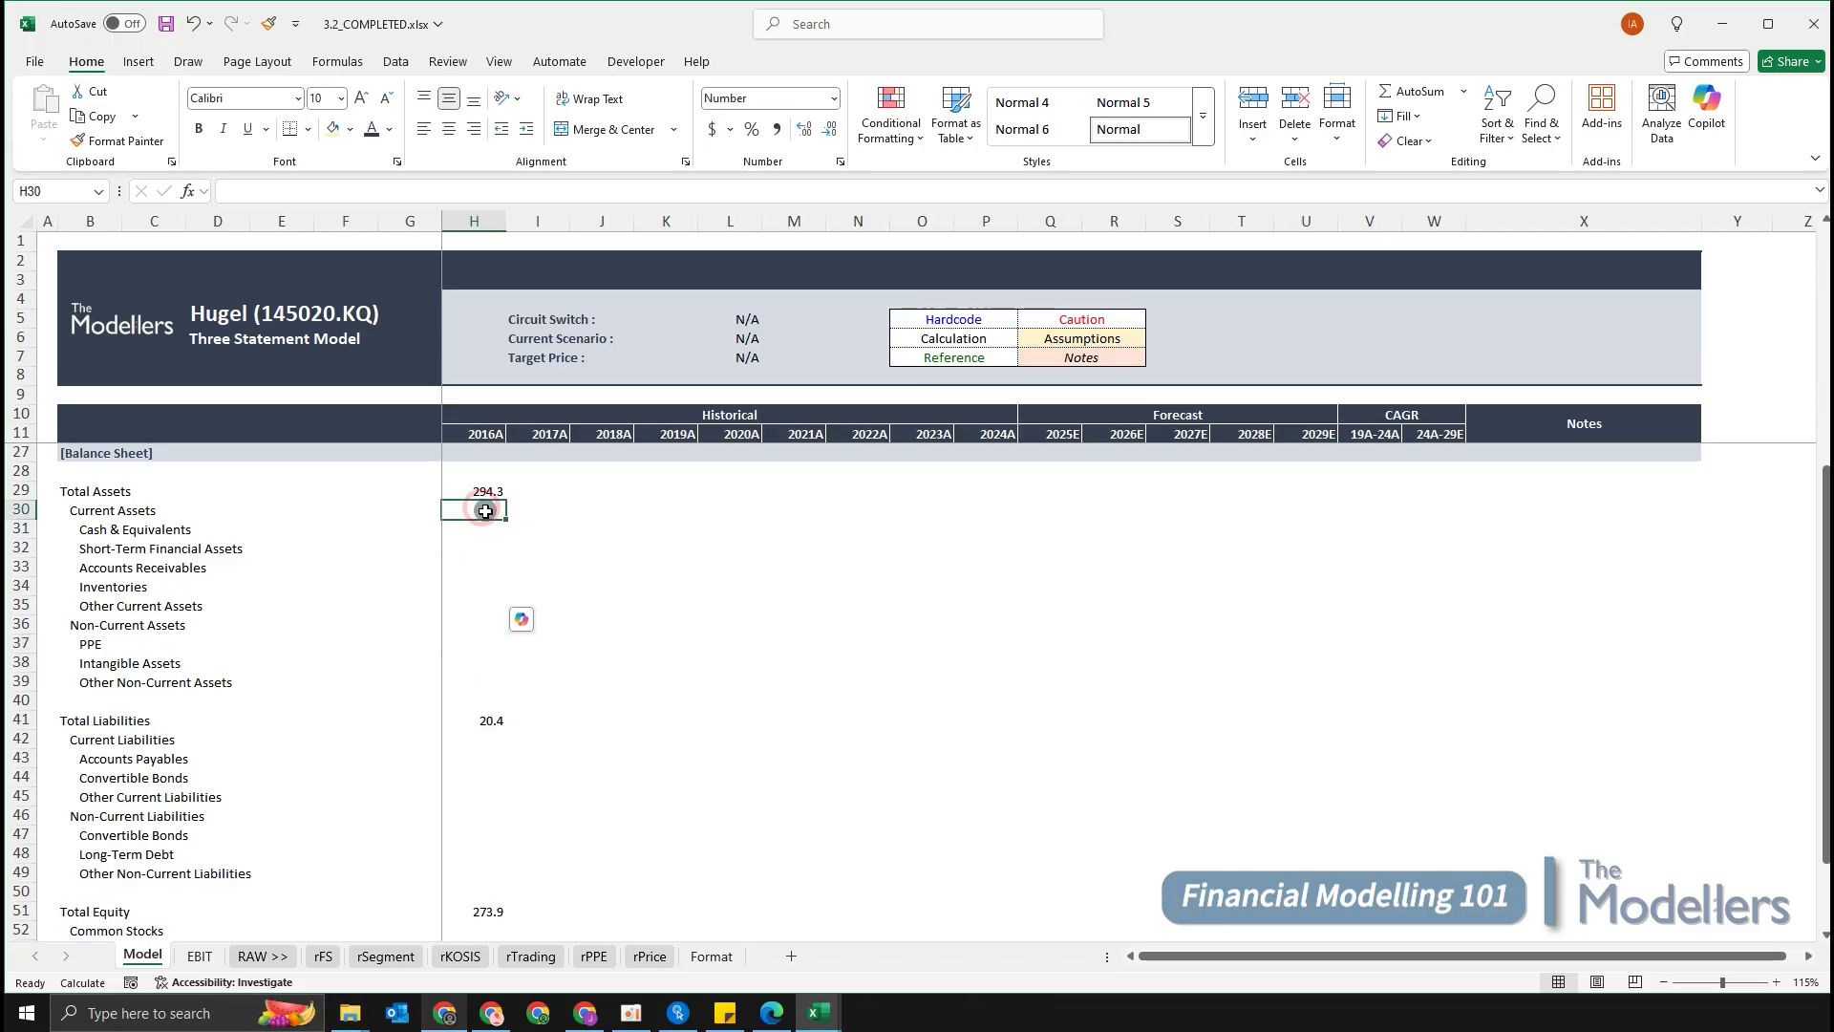
type("=")
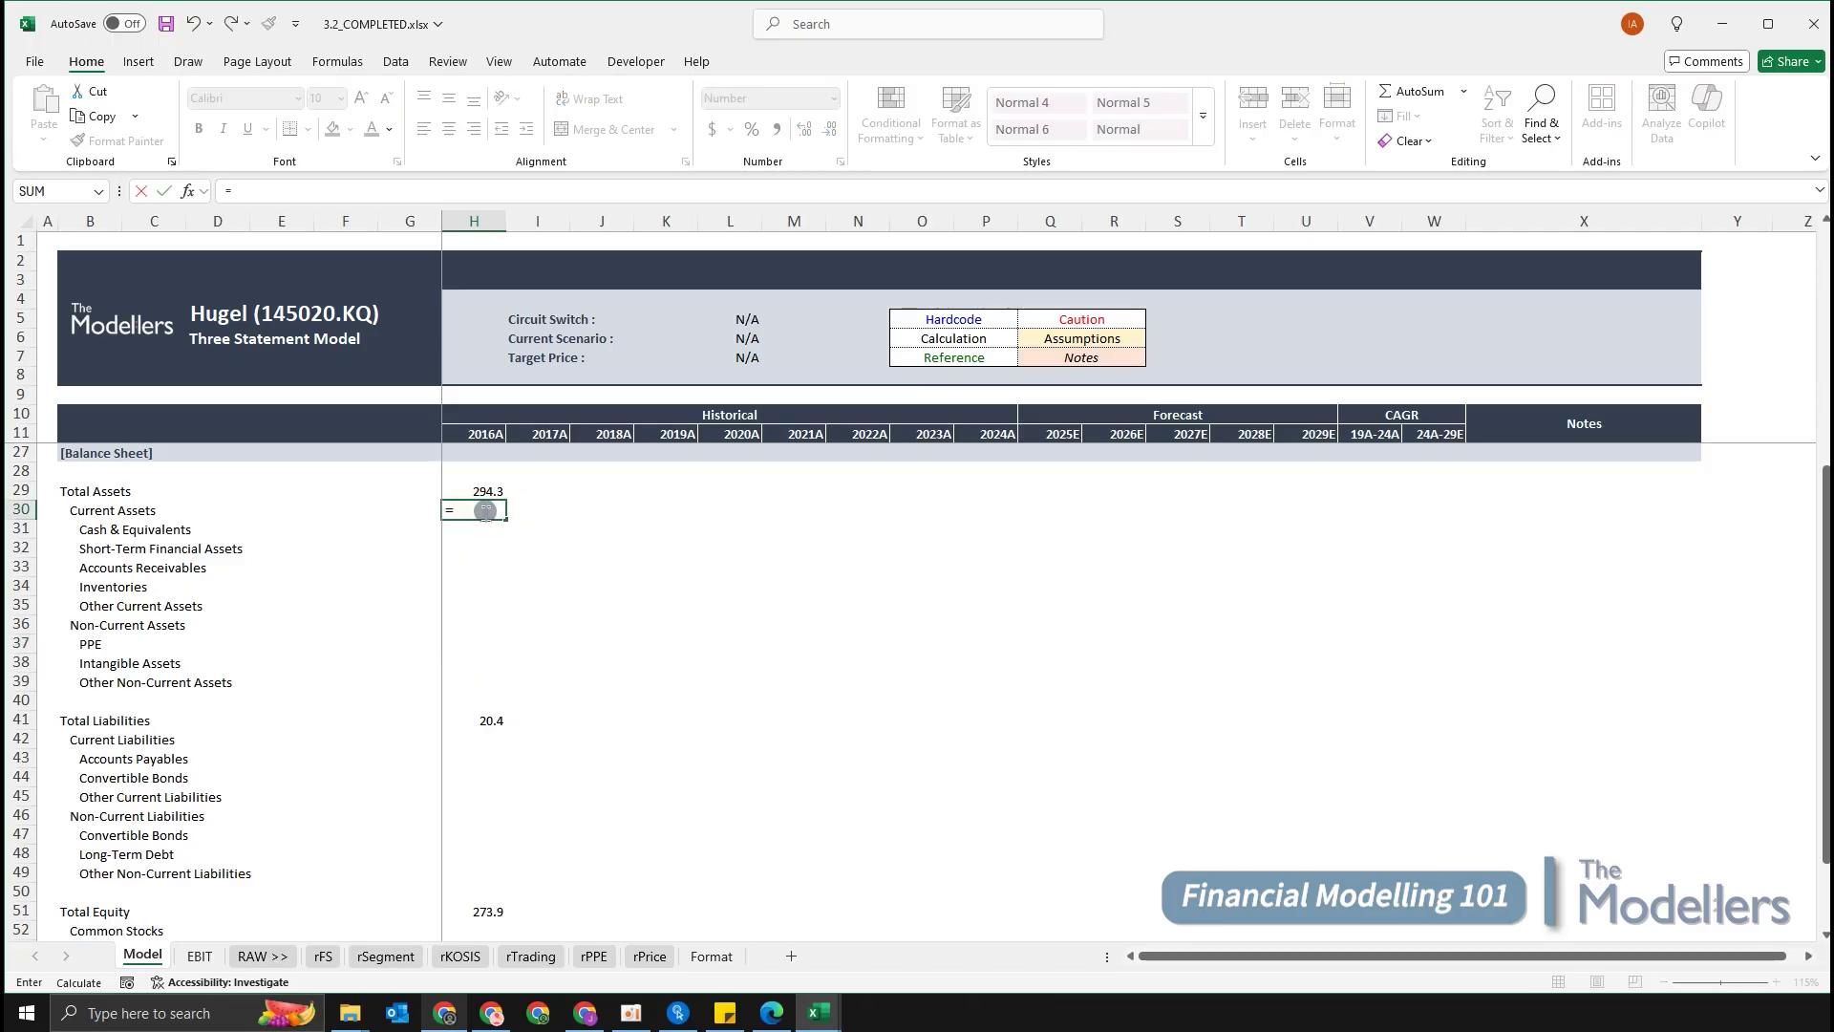
key("ctrl+Page_Down")
key("ctrl+Page_Down")
key("ctrl+Page_Down")
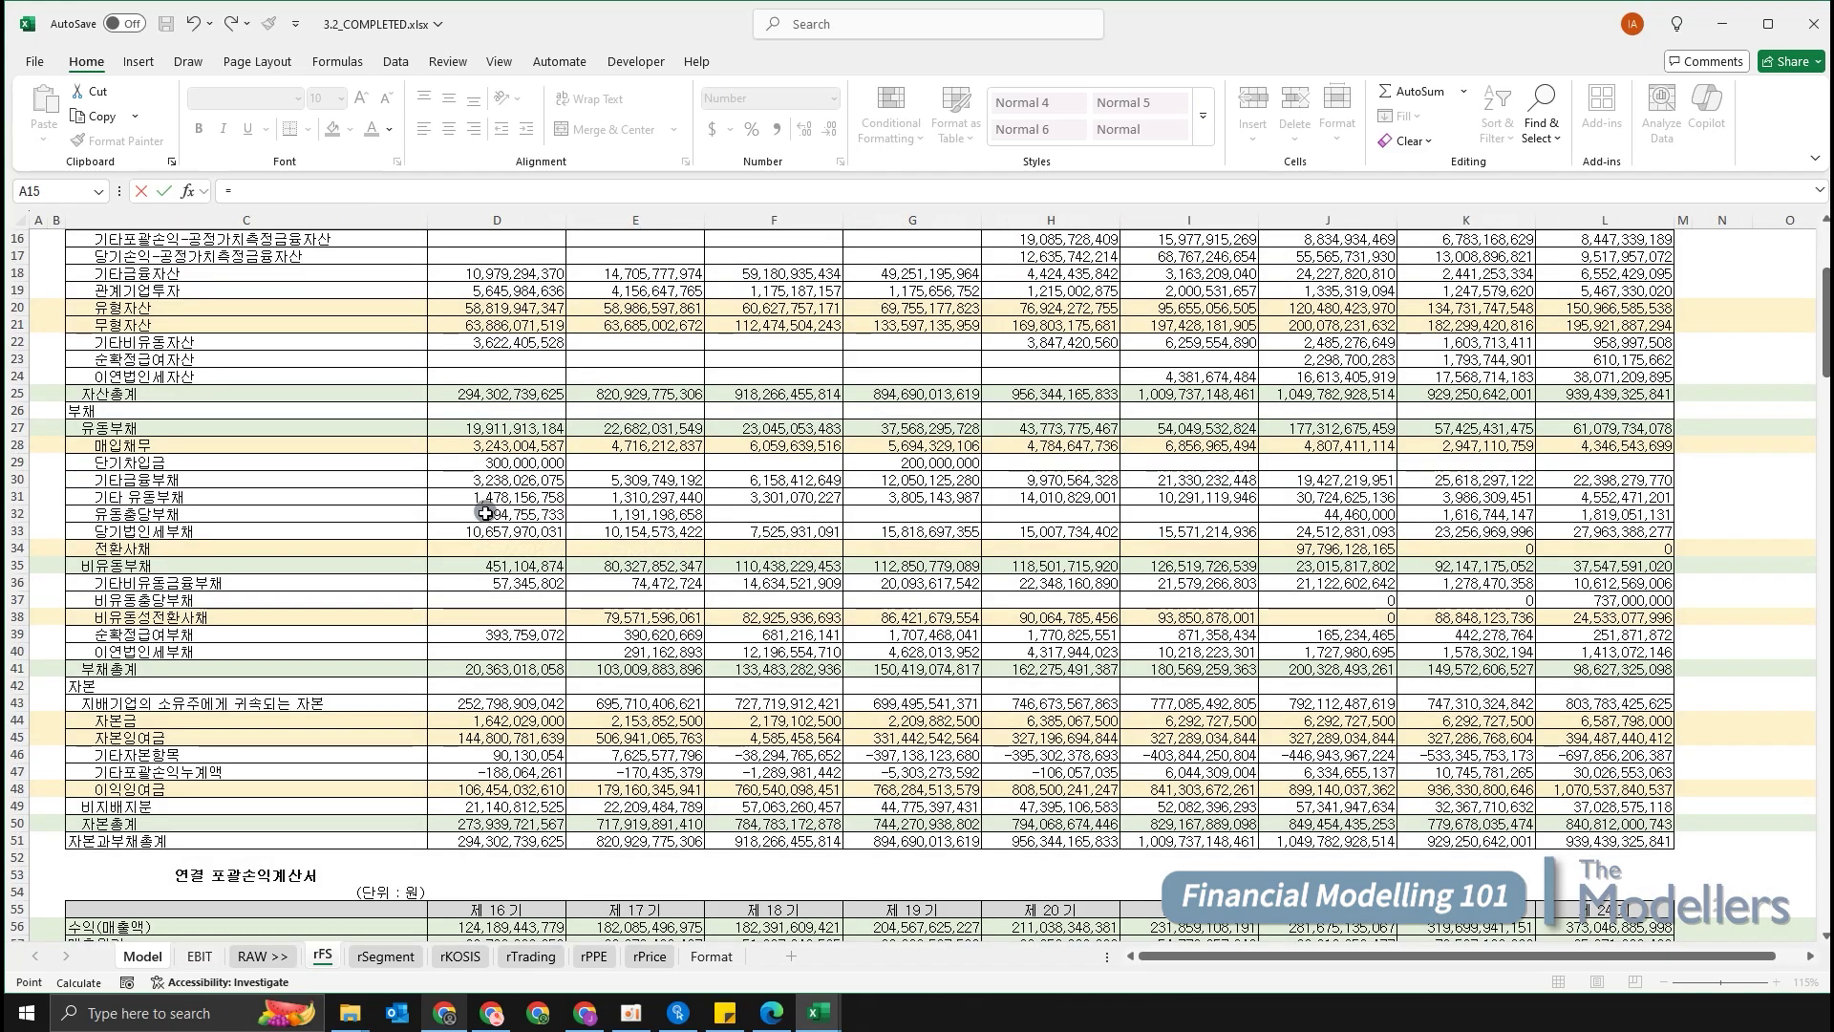
scroll(495, 518, "up", 5)
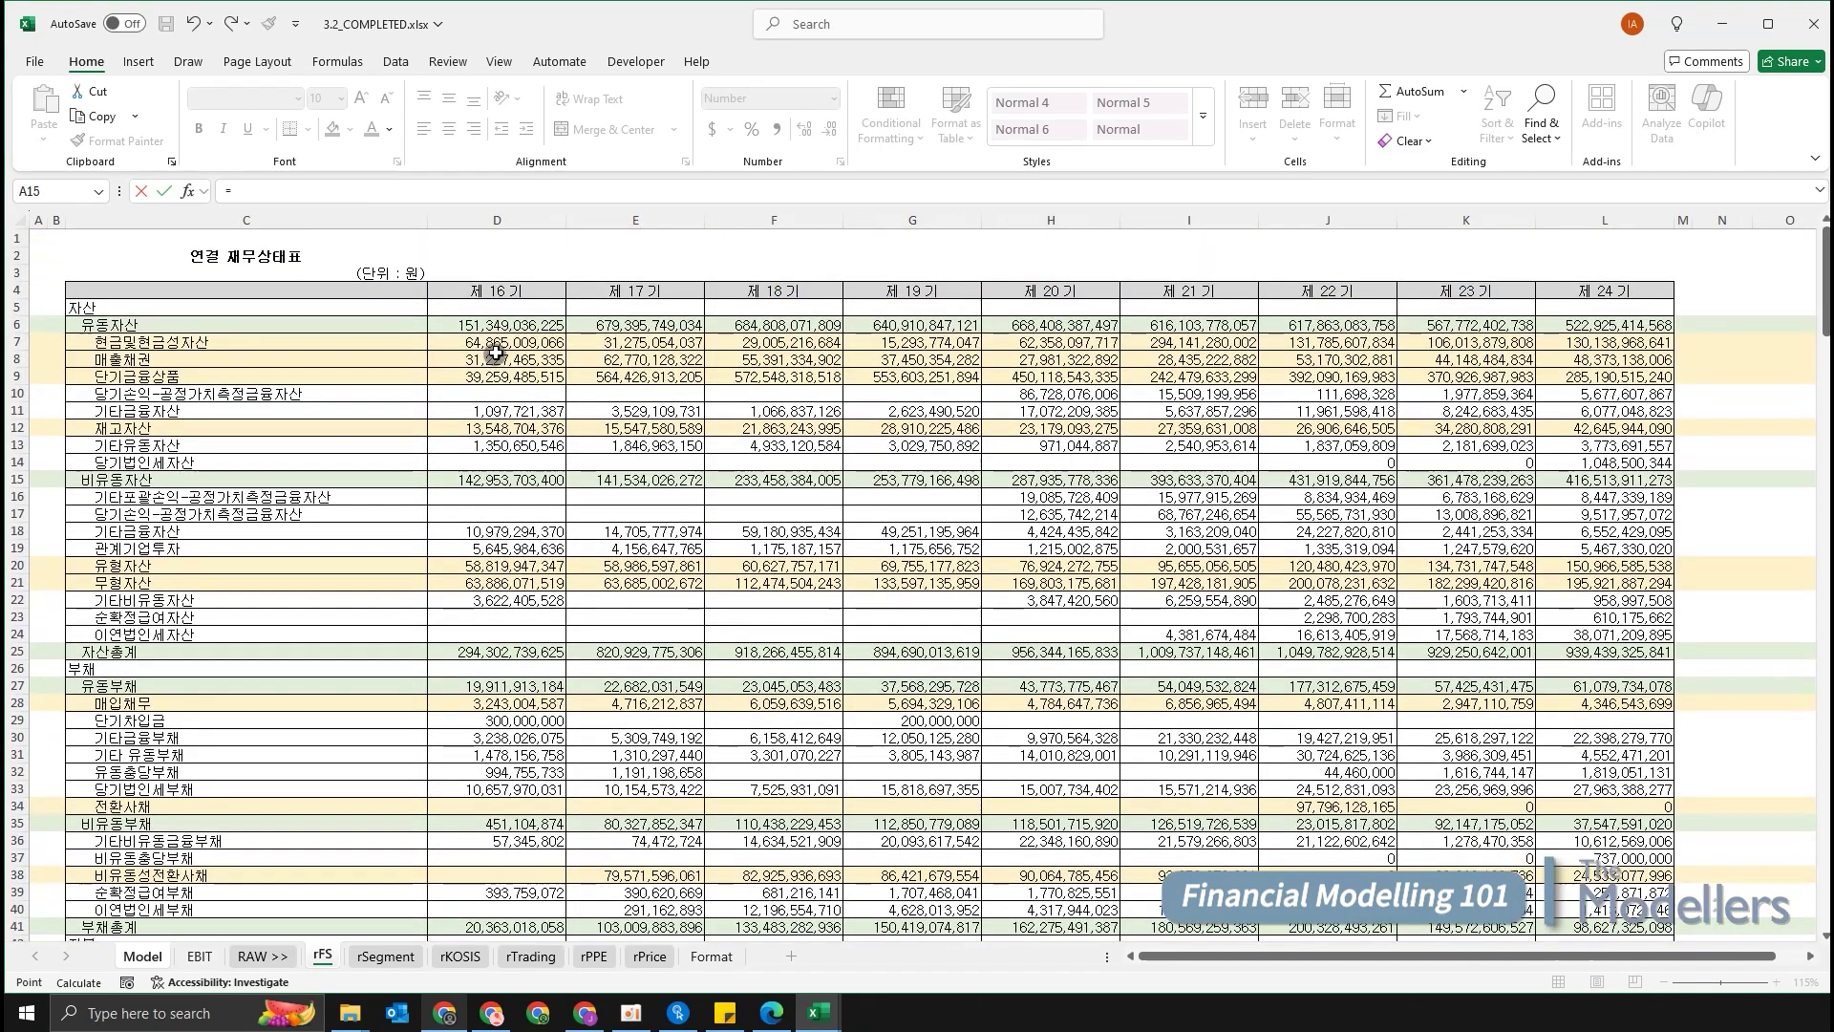
left_click(492, 326)
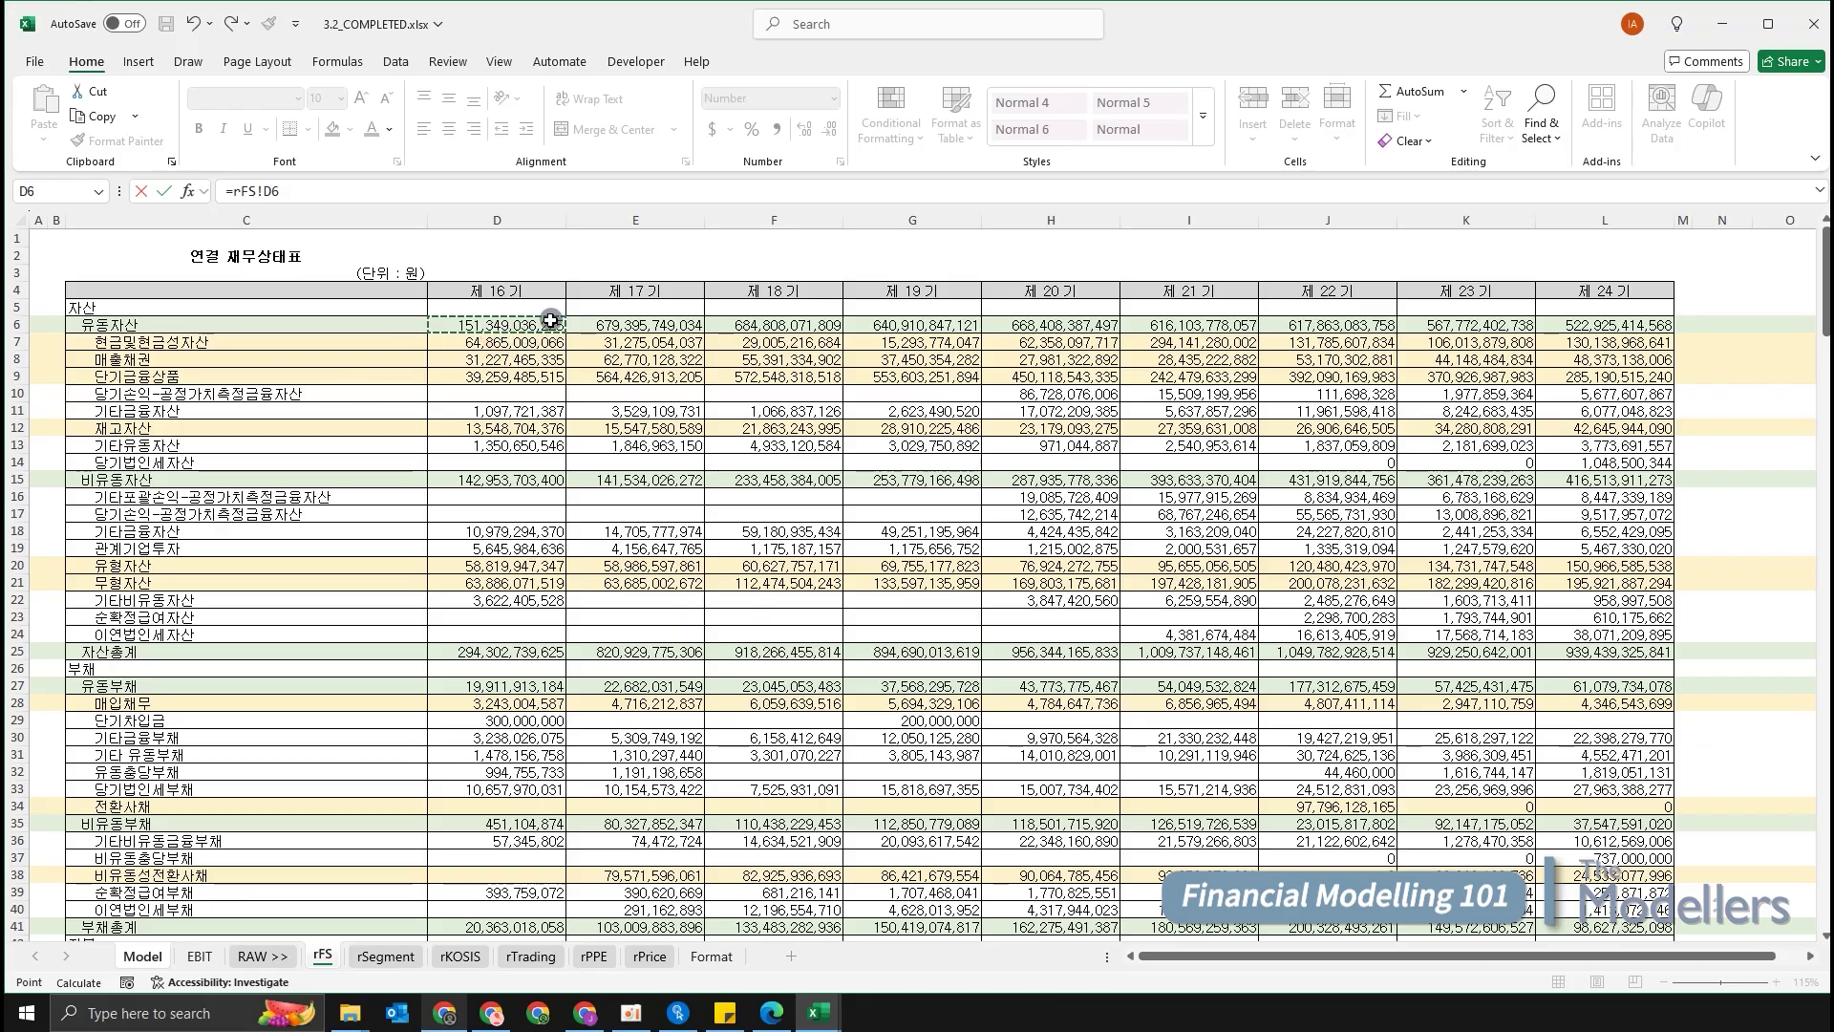
type("/10^")
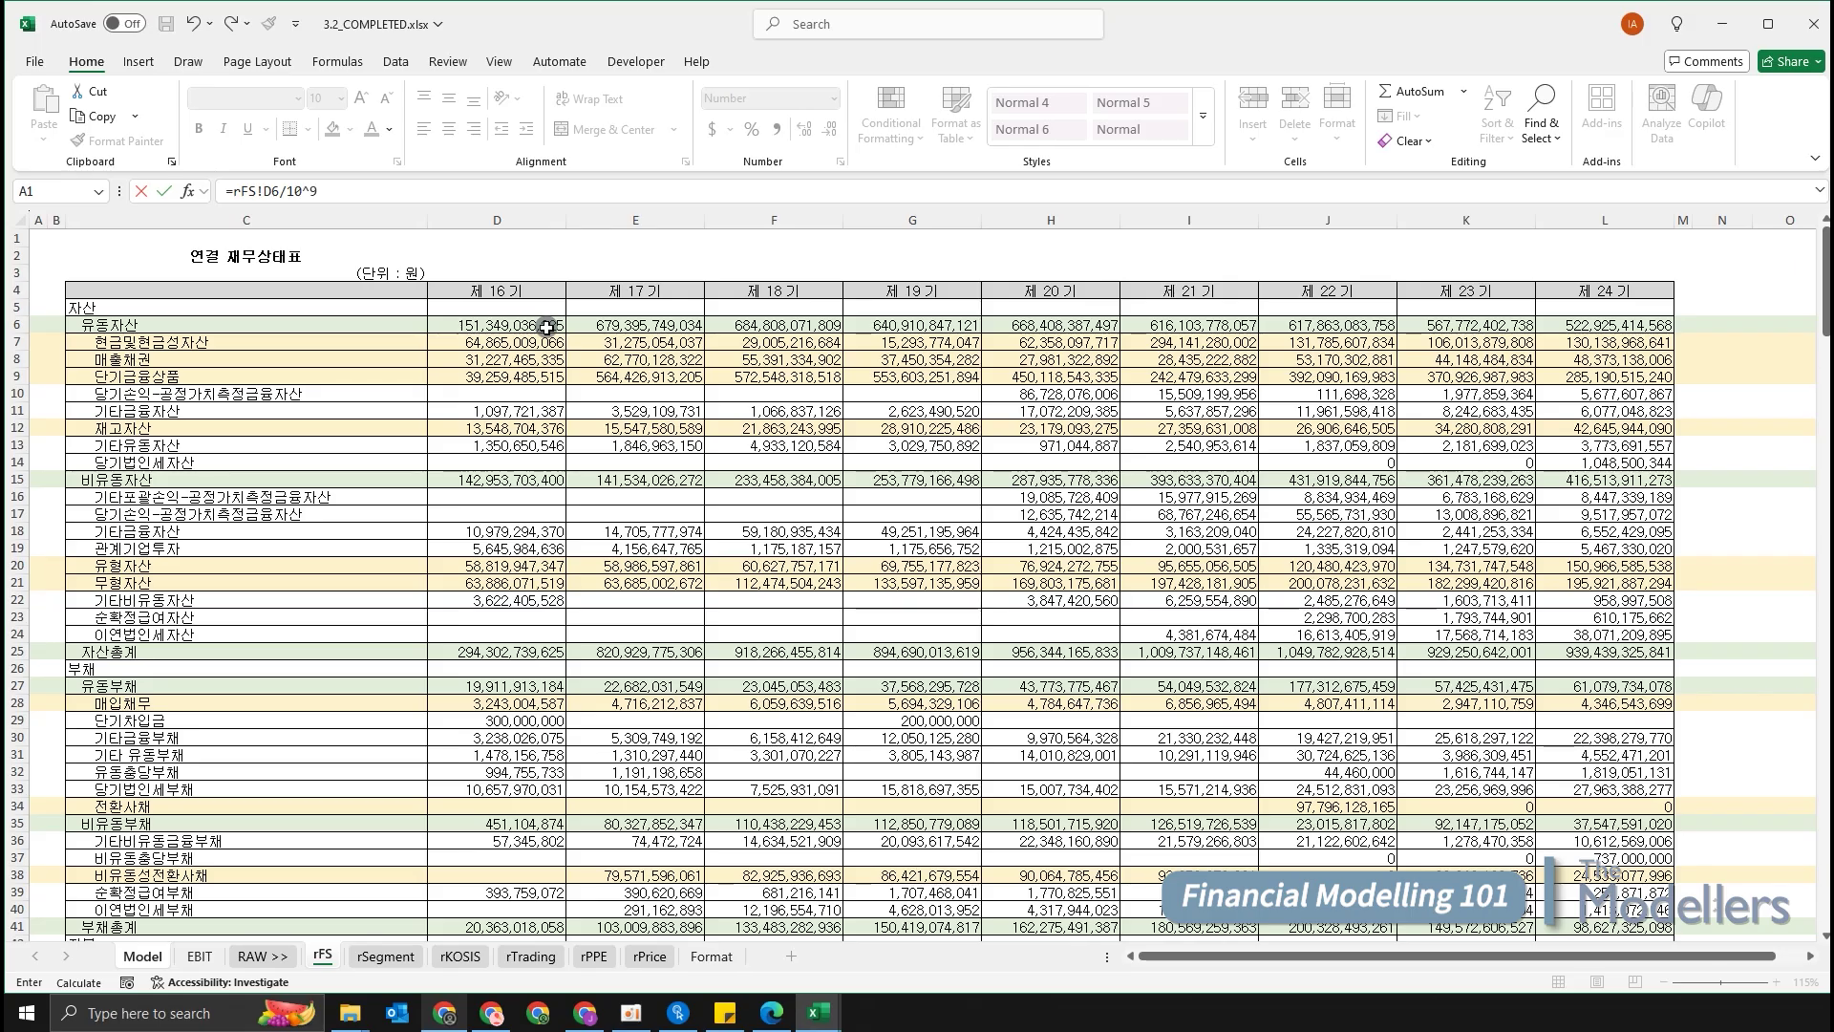
type("9")
key("Return")
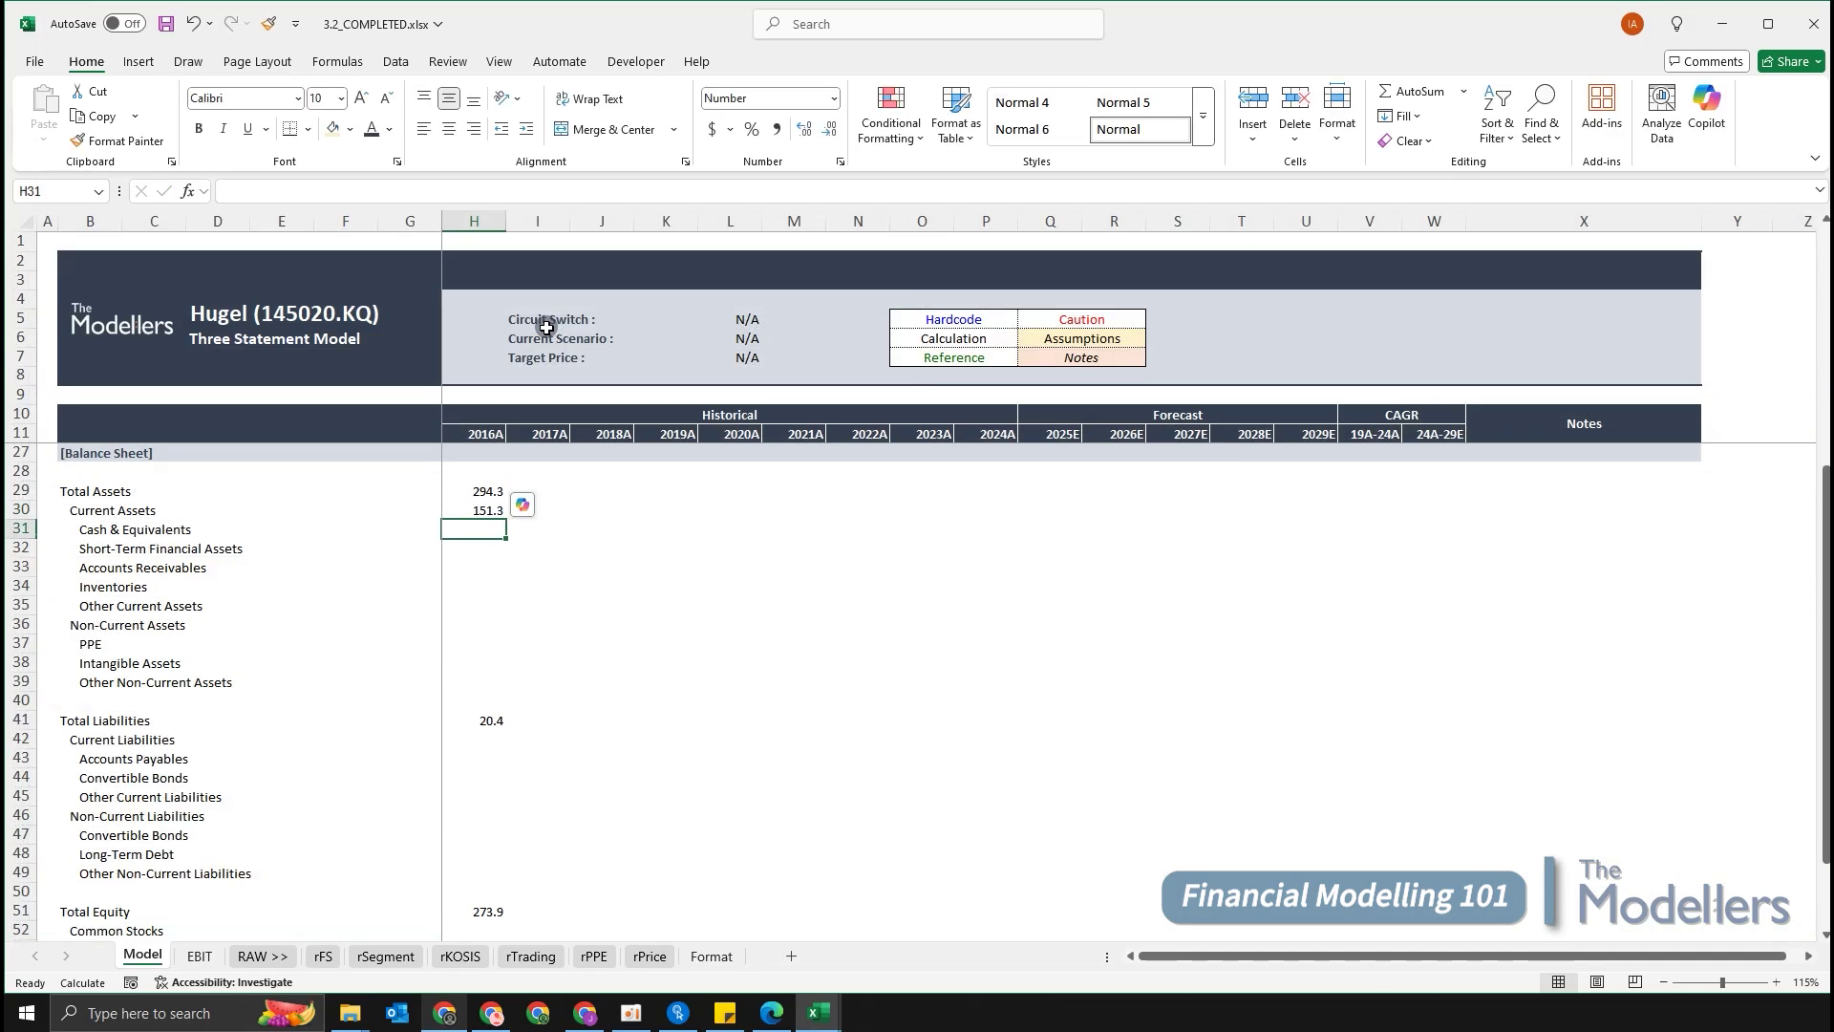
Fill the 2016A Non-Current Assets cell with the rFS sheet's non-current assets in billions, using =rFS!D15/10^9.
key("Down")
key("Down")
key("Down")
key("Down")
key("Down")
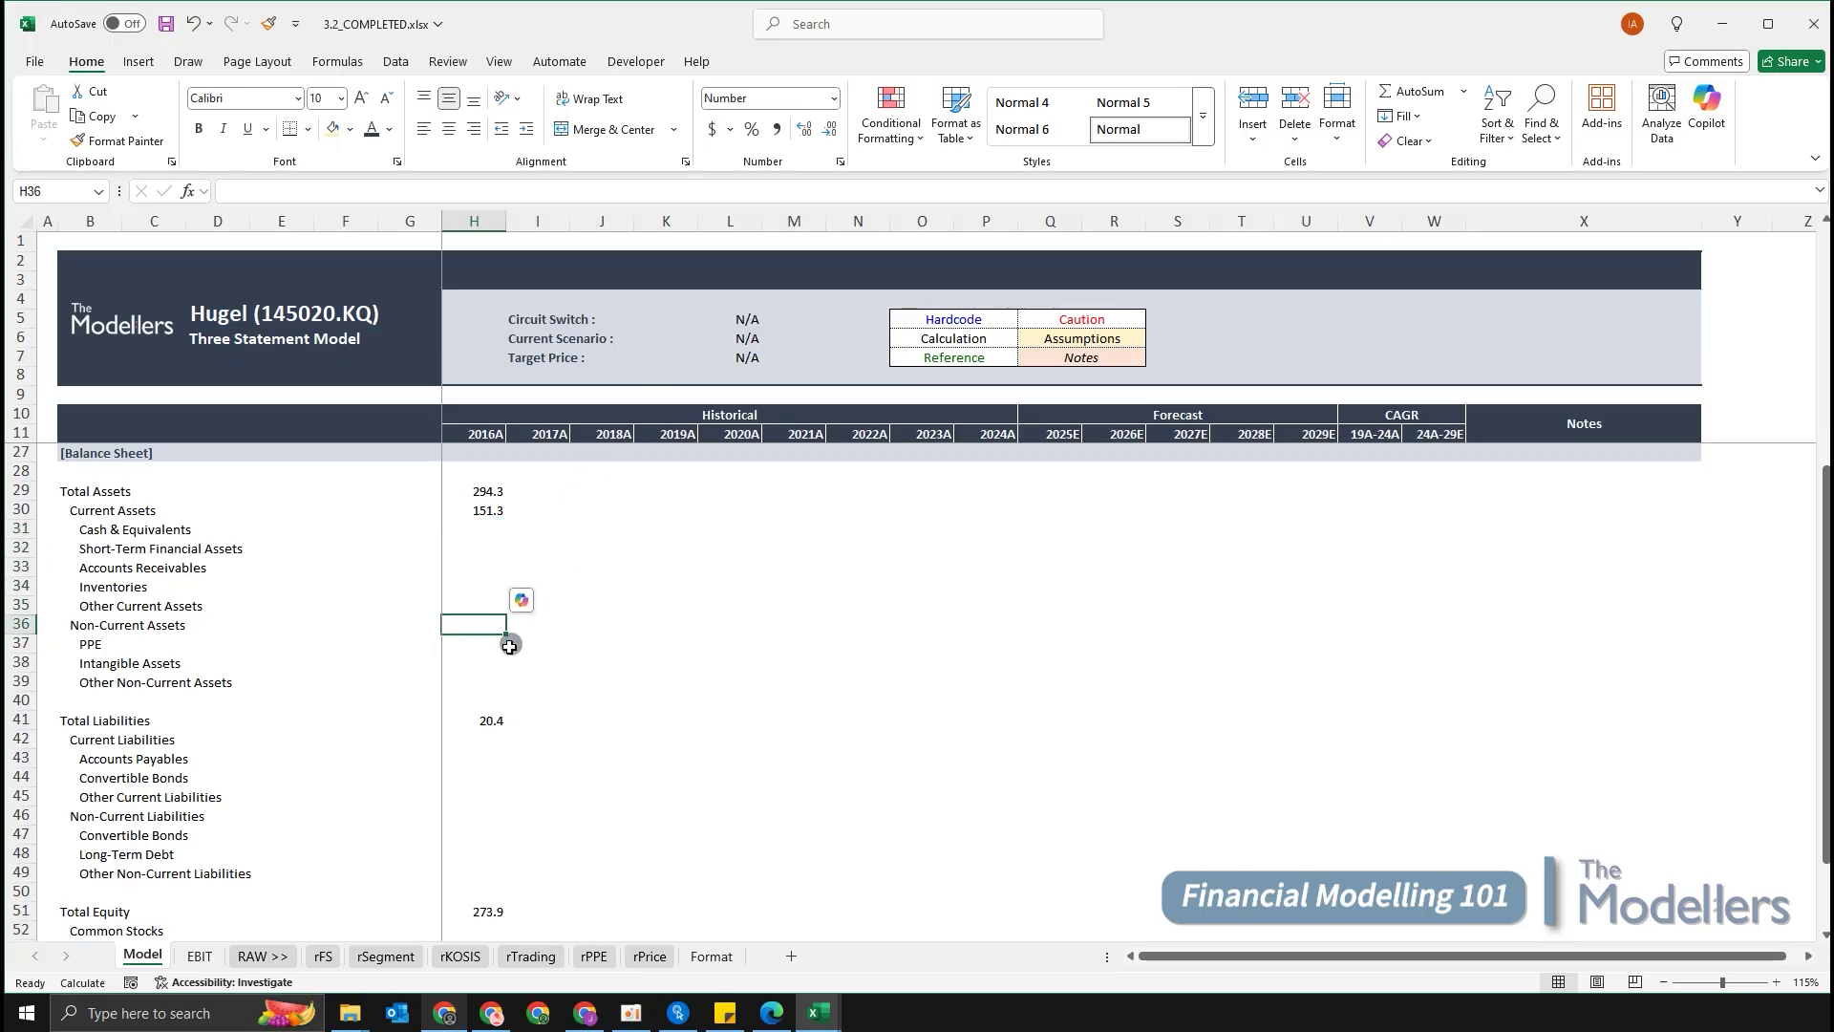
type("=")
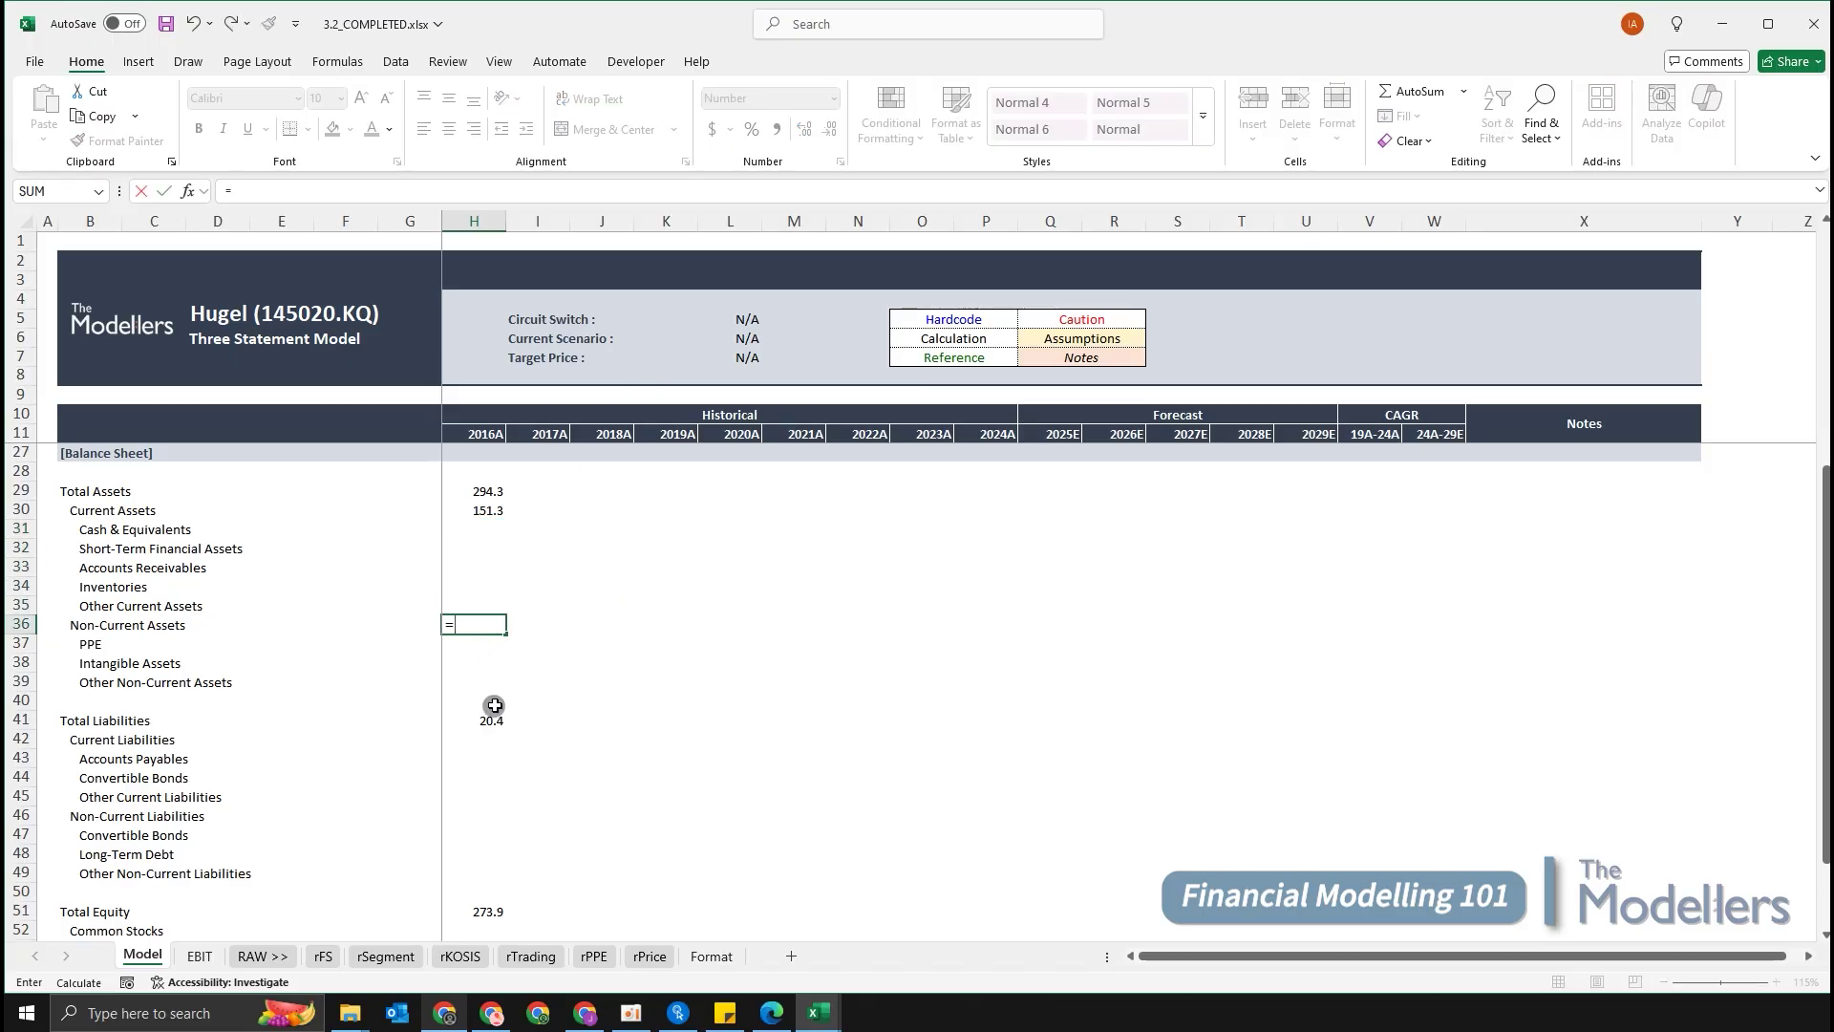
key("ctrl+Page_Down")
key("ctrl+Page_Down")
key("ctrl+Page_Down")
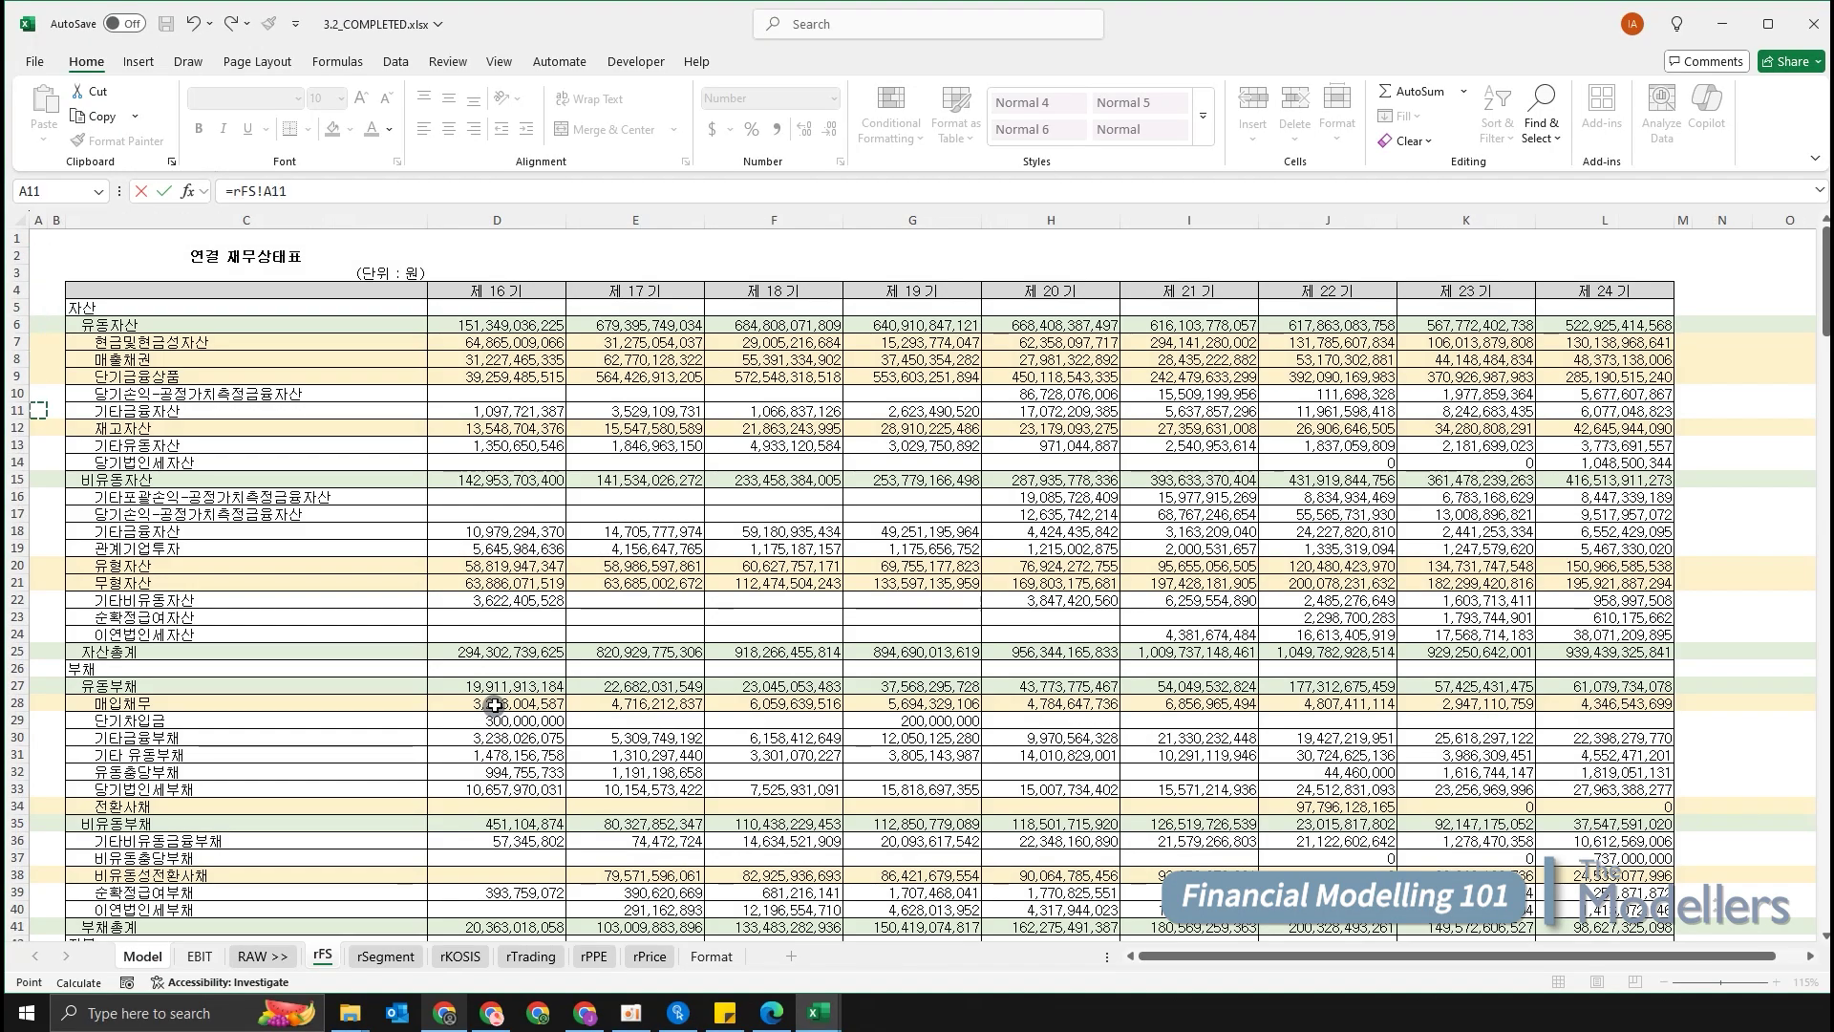
key("Down")
key("Right")
key("Right")
key("Right")
type("/")
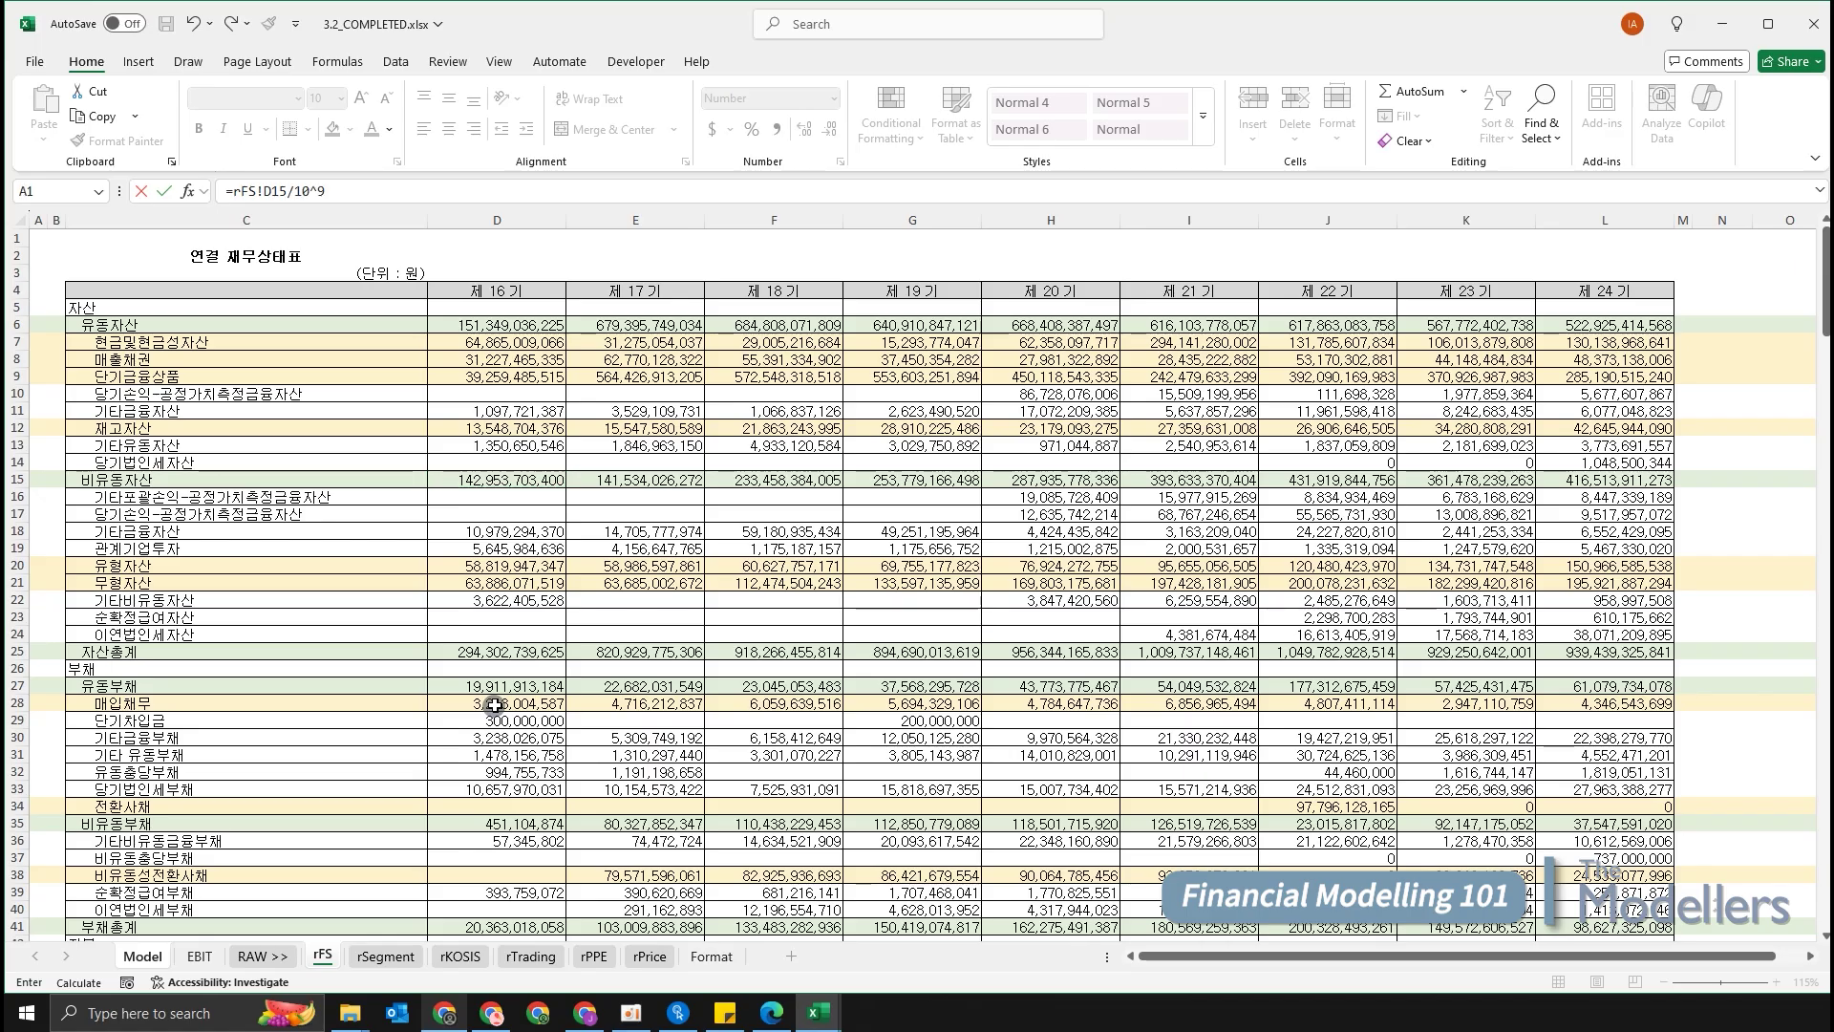
key("Return")
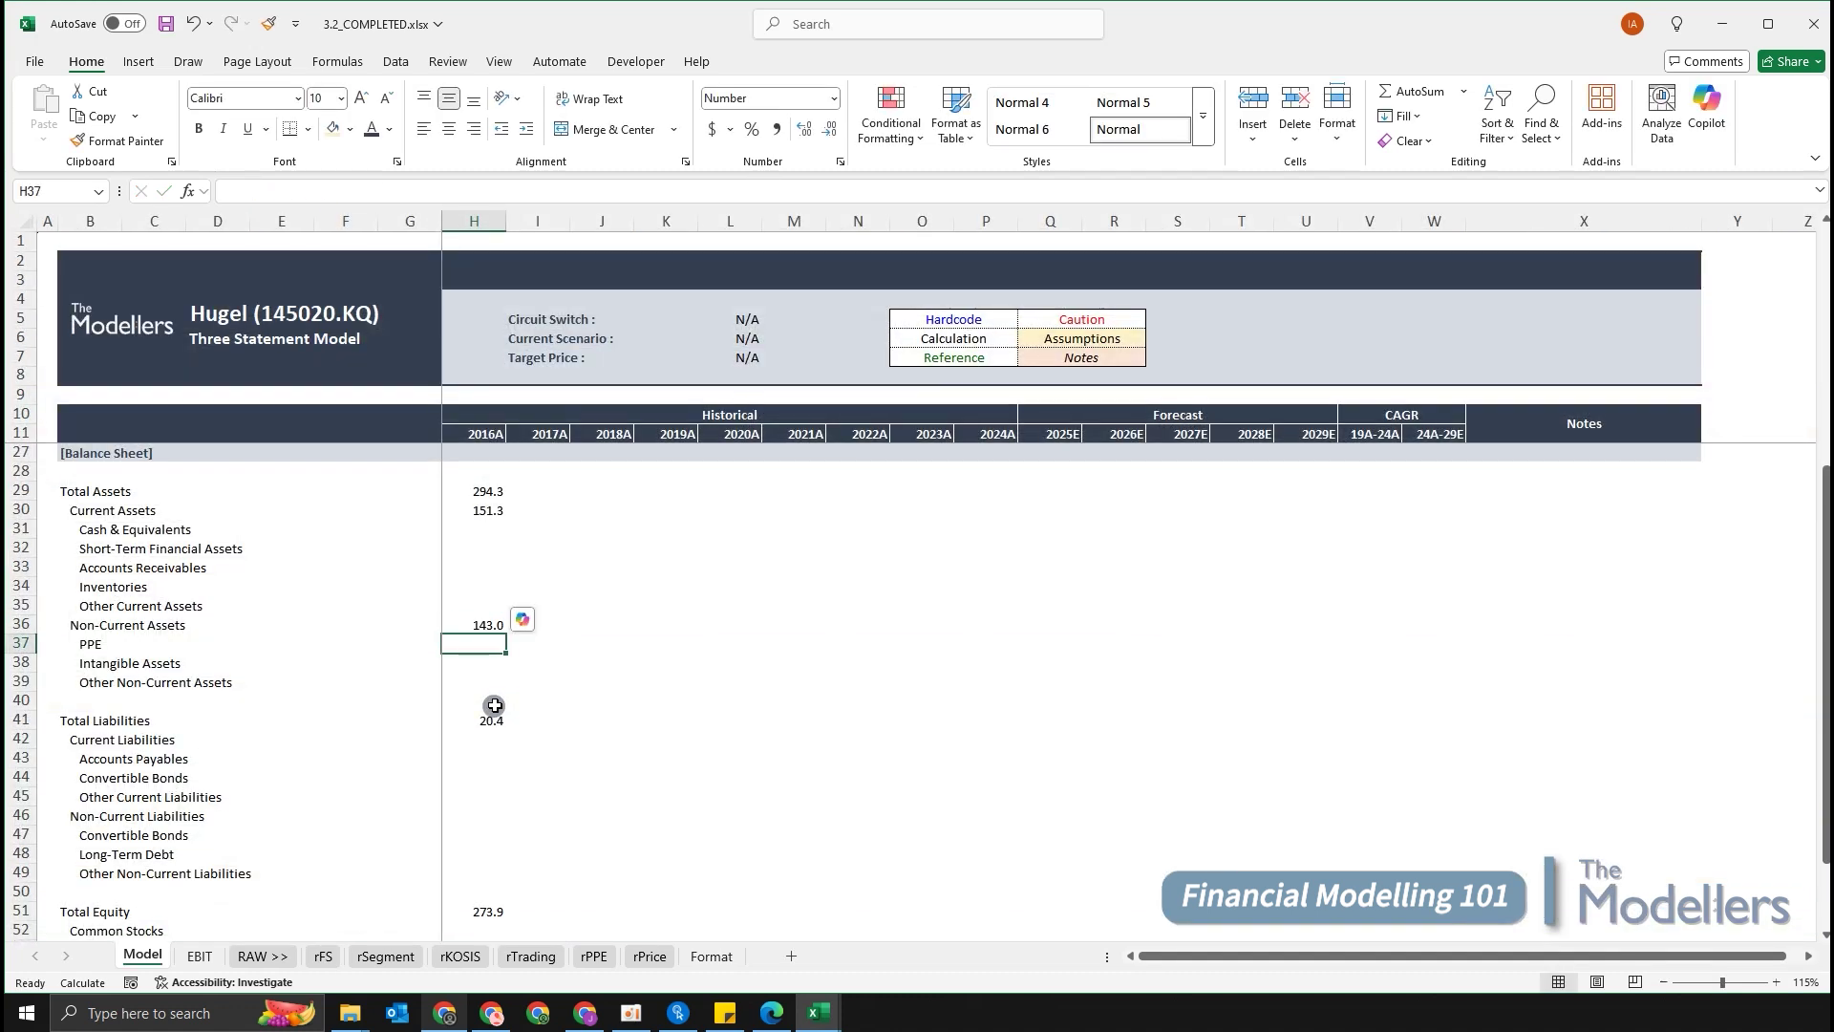
Fill the 2016A Current Liabilities cell with the rFS sheet's current liabilities in billions, using =rFS!D27/10^9.
key("Down")
key("Down")
key("Down")
key("Down")
key("Down")
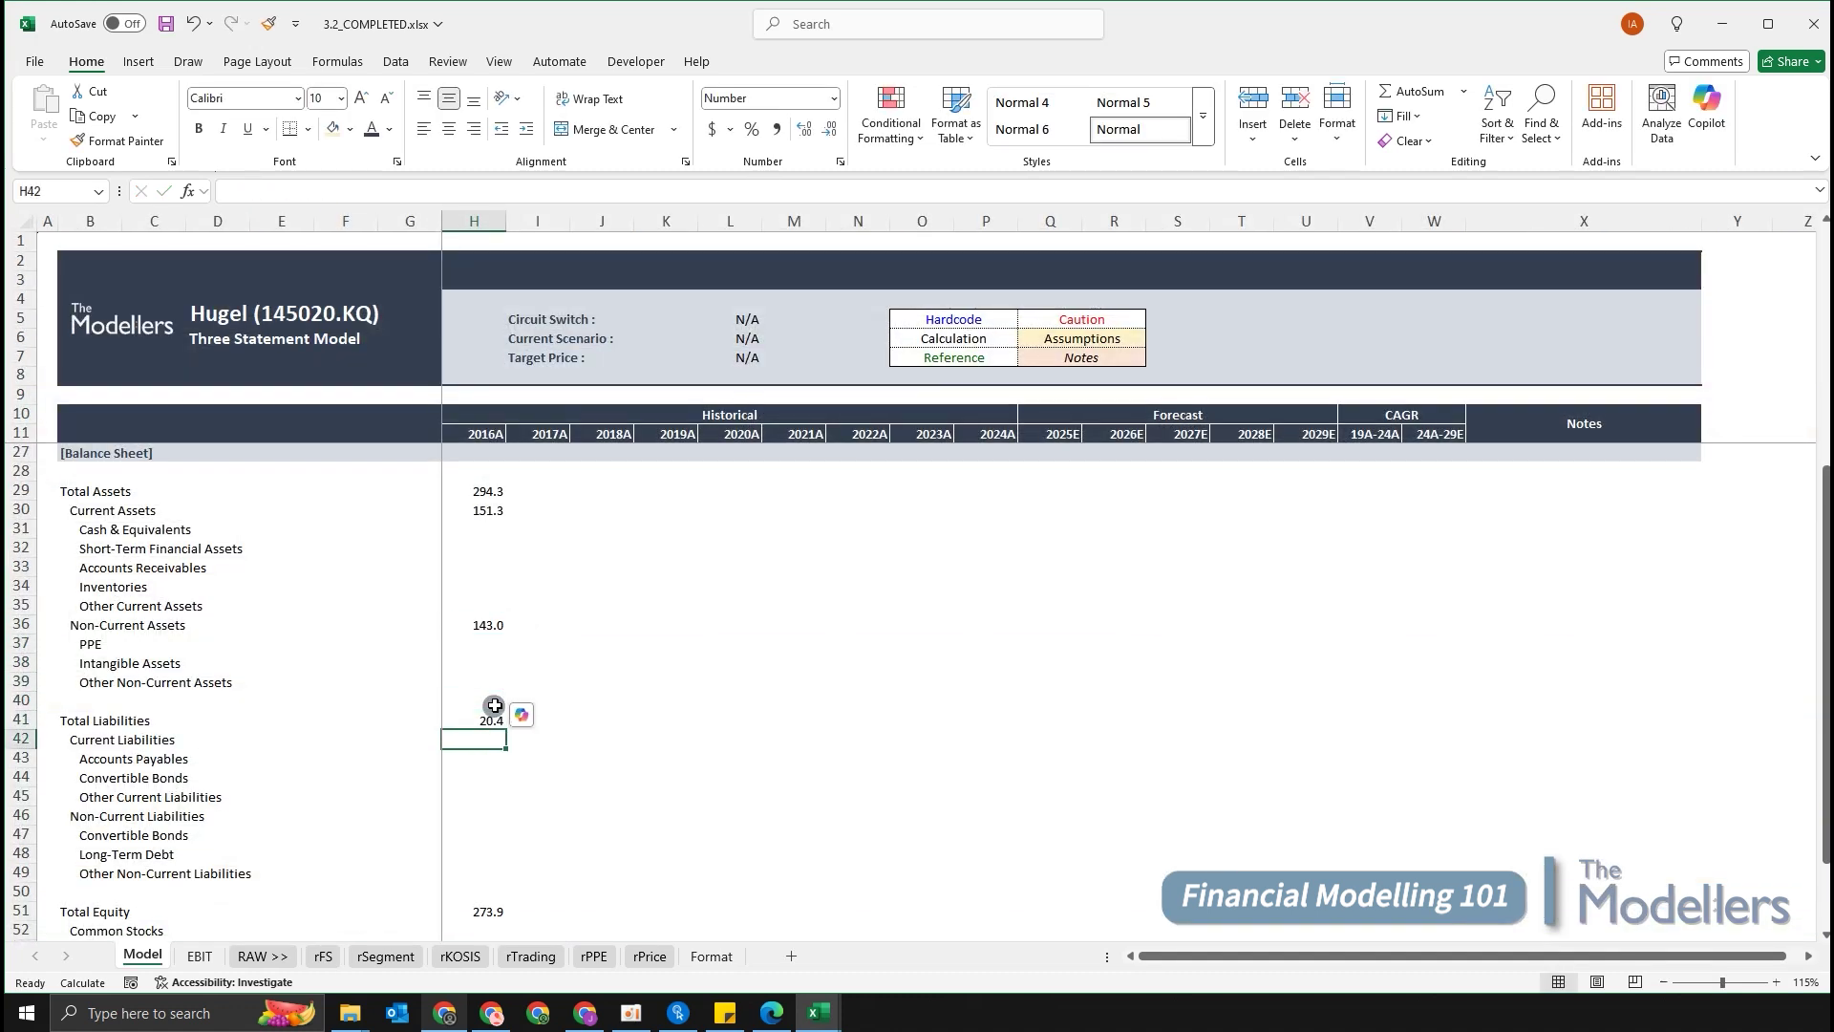
scroll(660, 497, "down", 2)
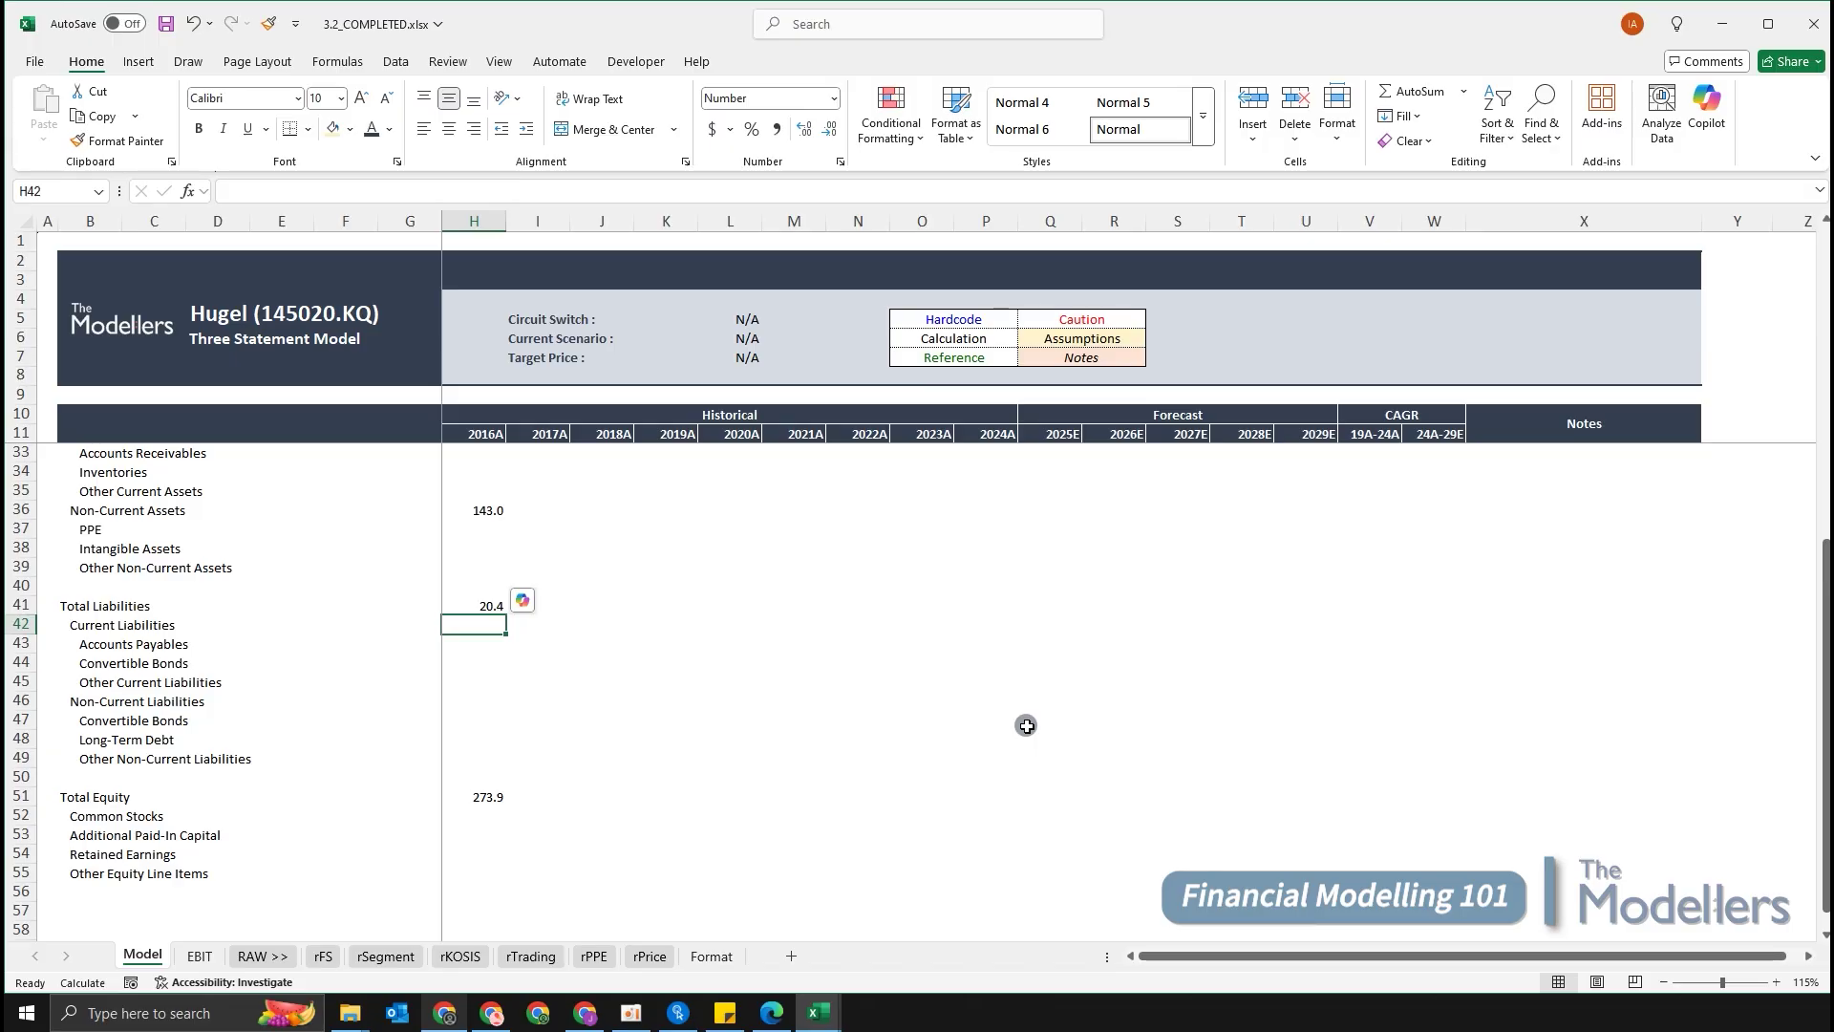
type("=")
key("ctrl+Page_Down")
key("ctrl+Page_Down")
key("ctrl+Page_Down")
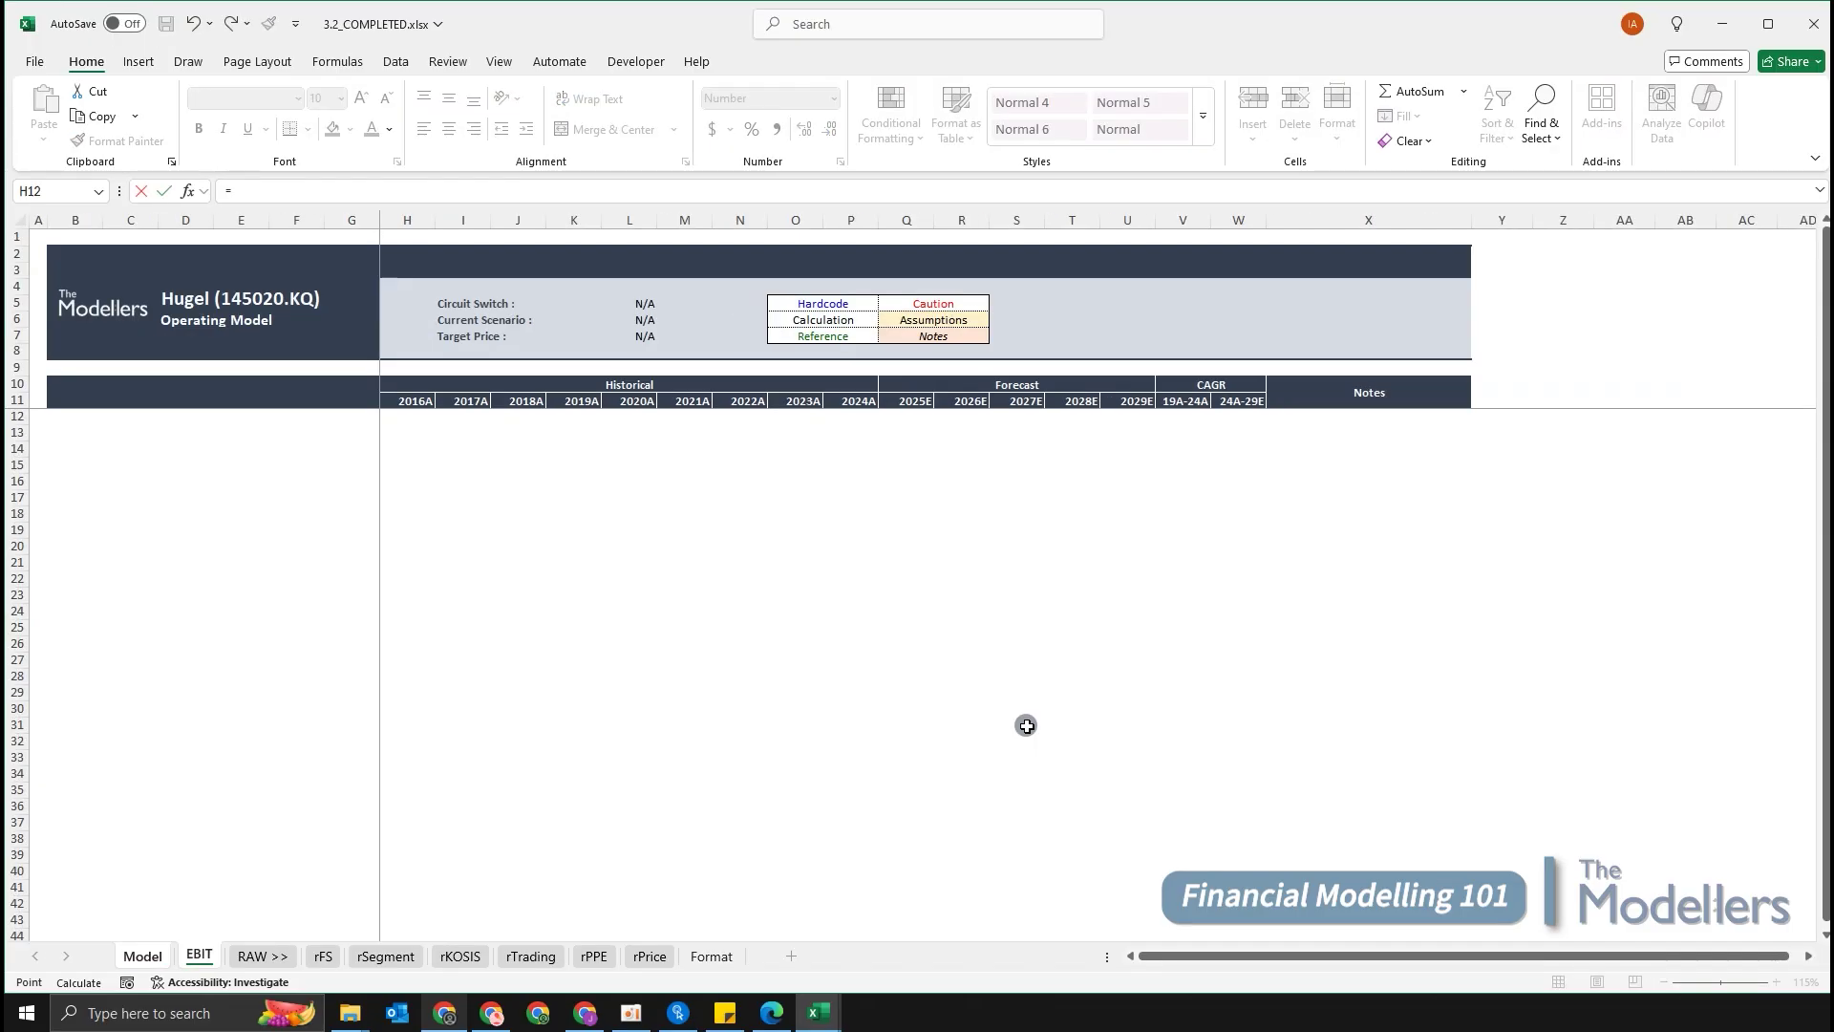
scroll(1001, 711, "down", 1)
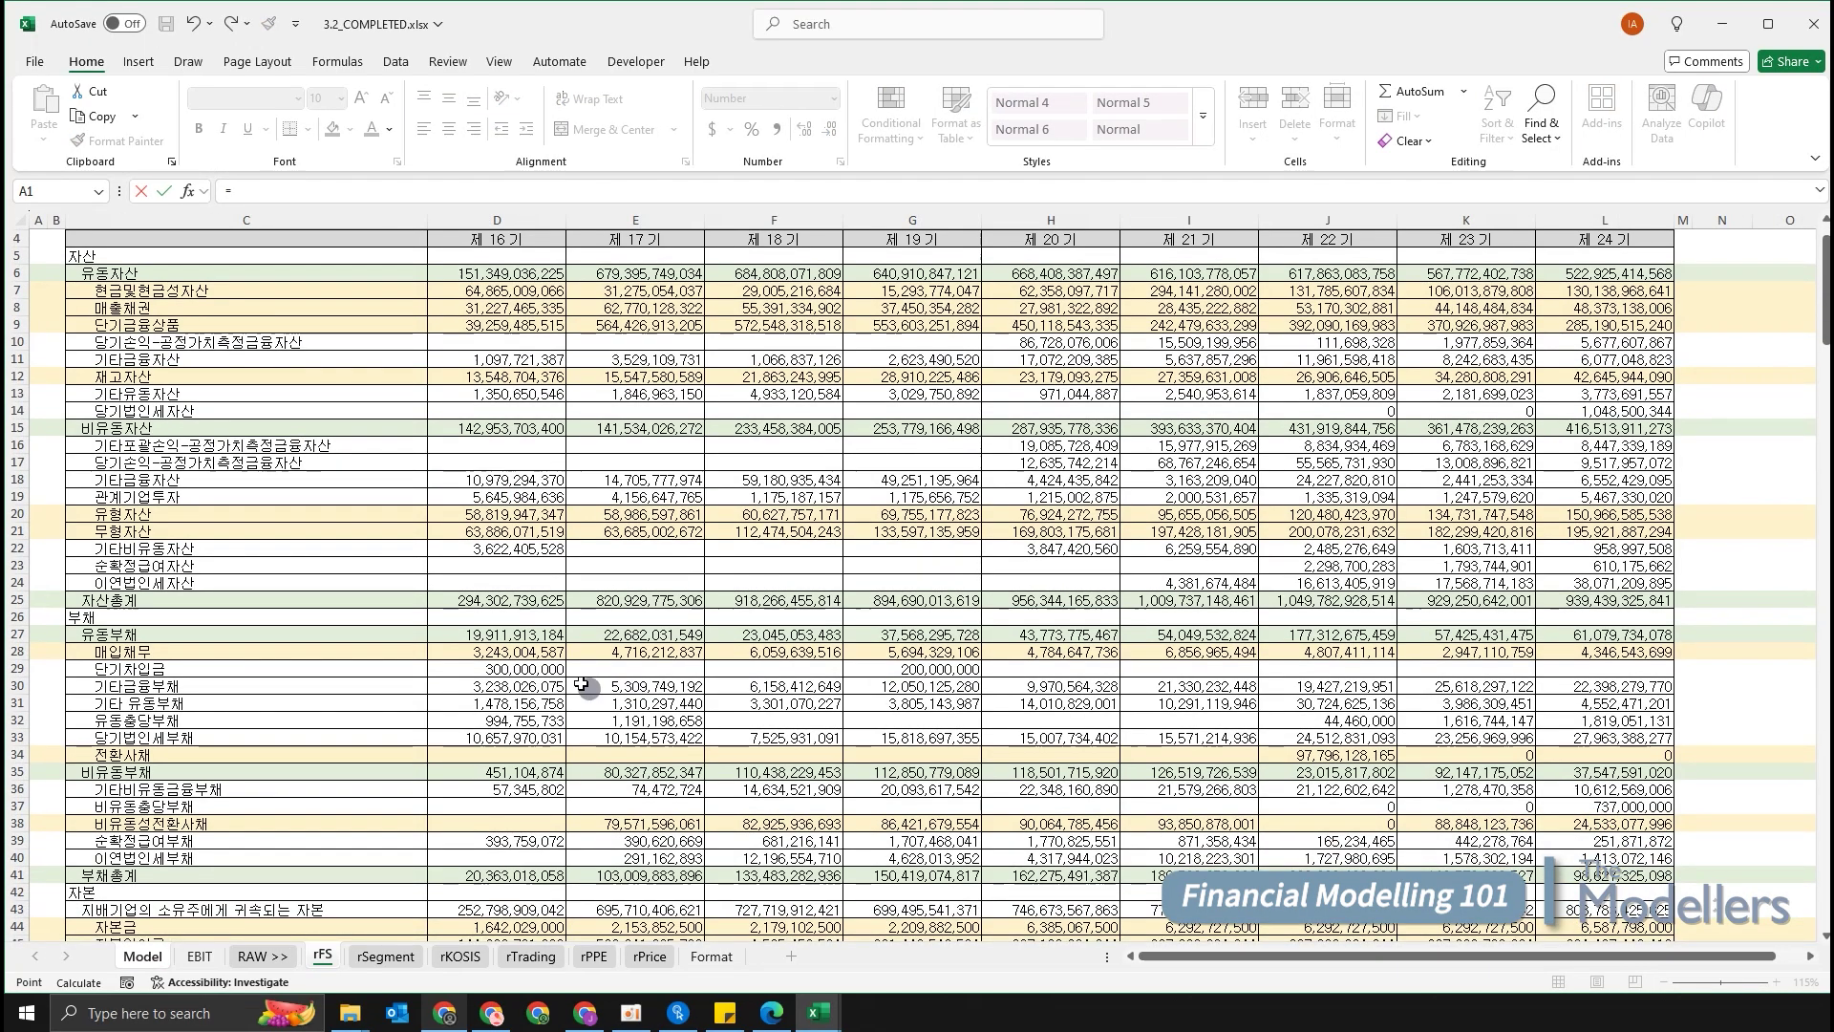
left_click(519, 635)
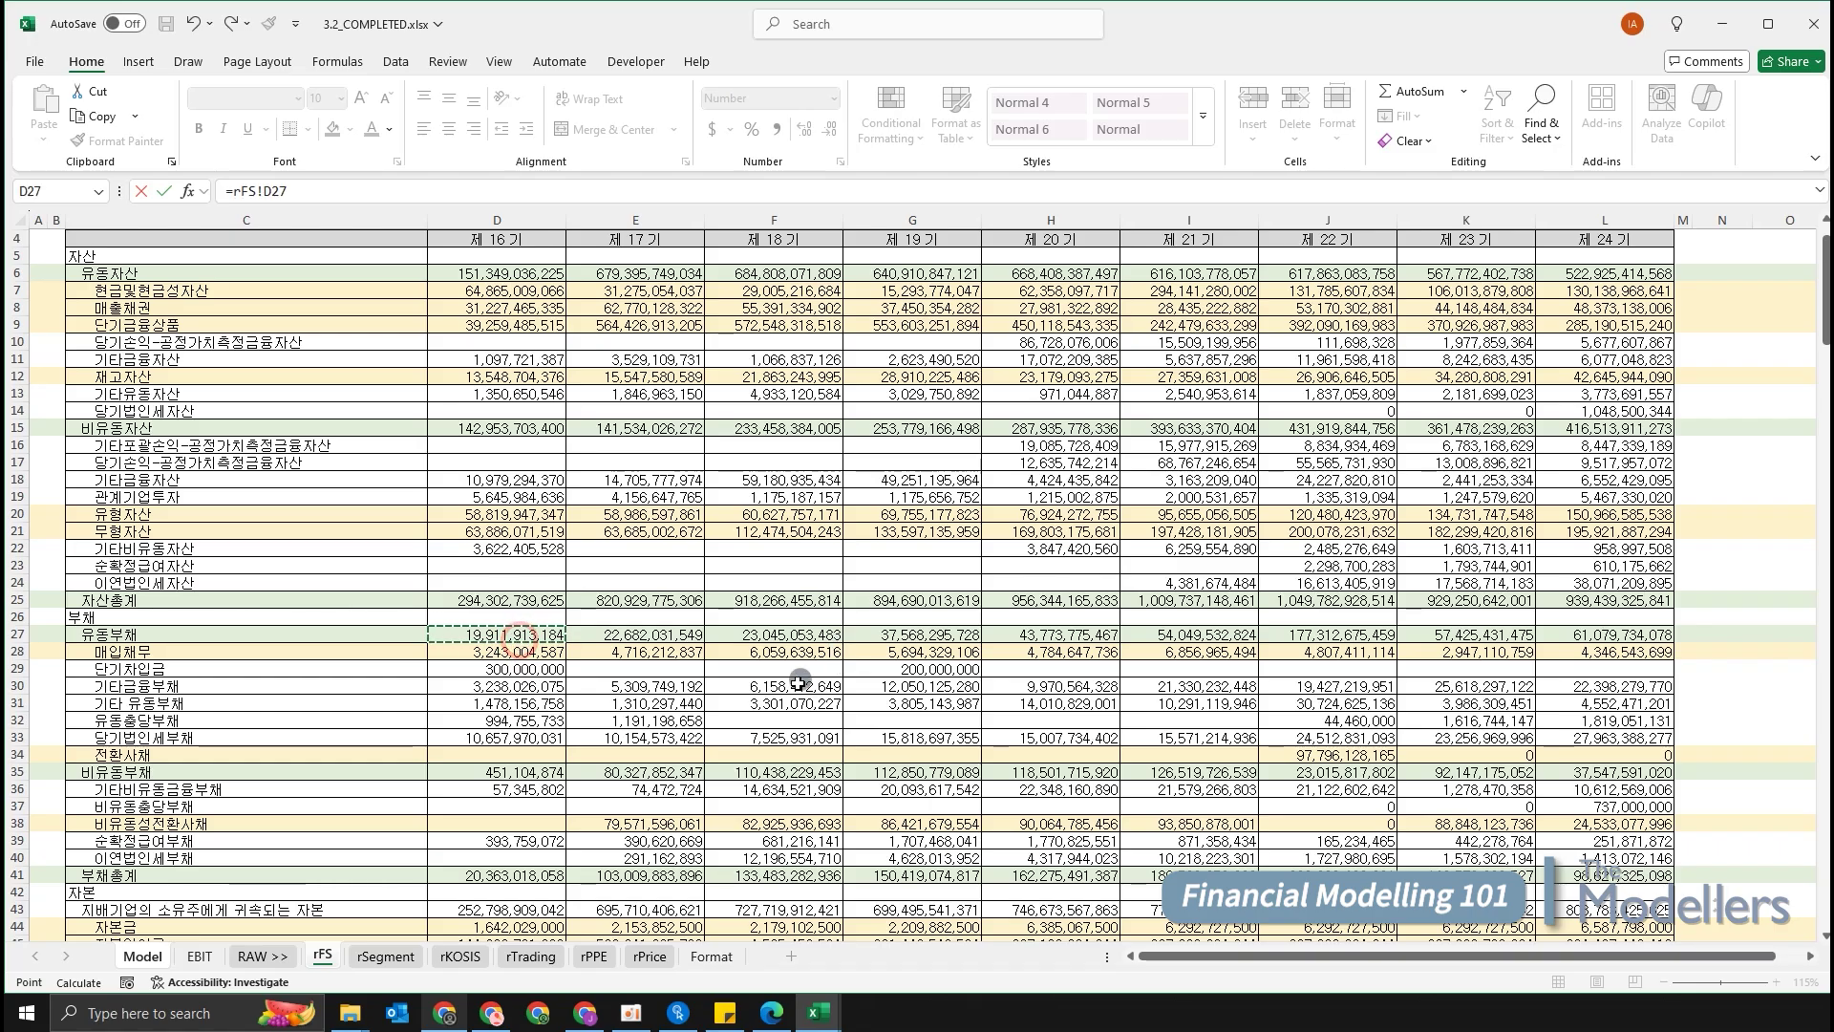
type("/1")
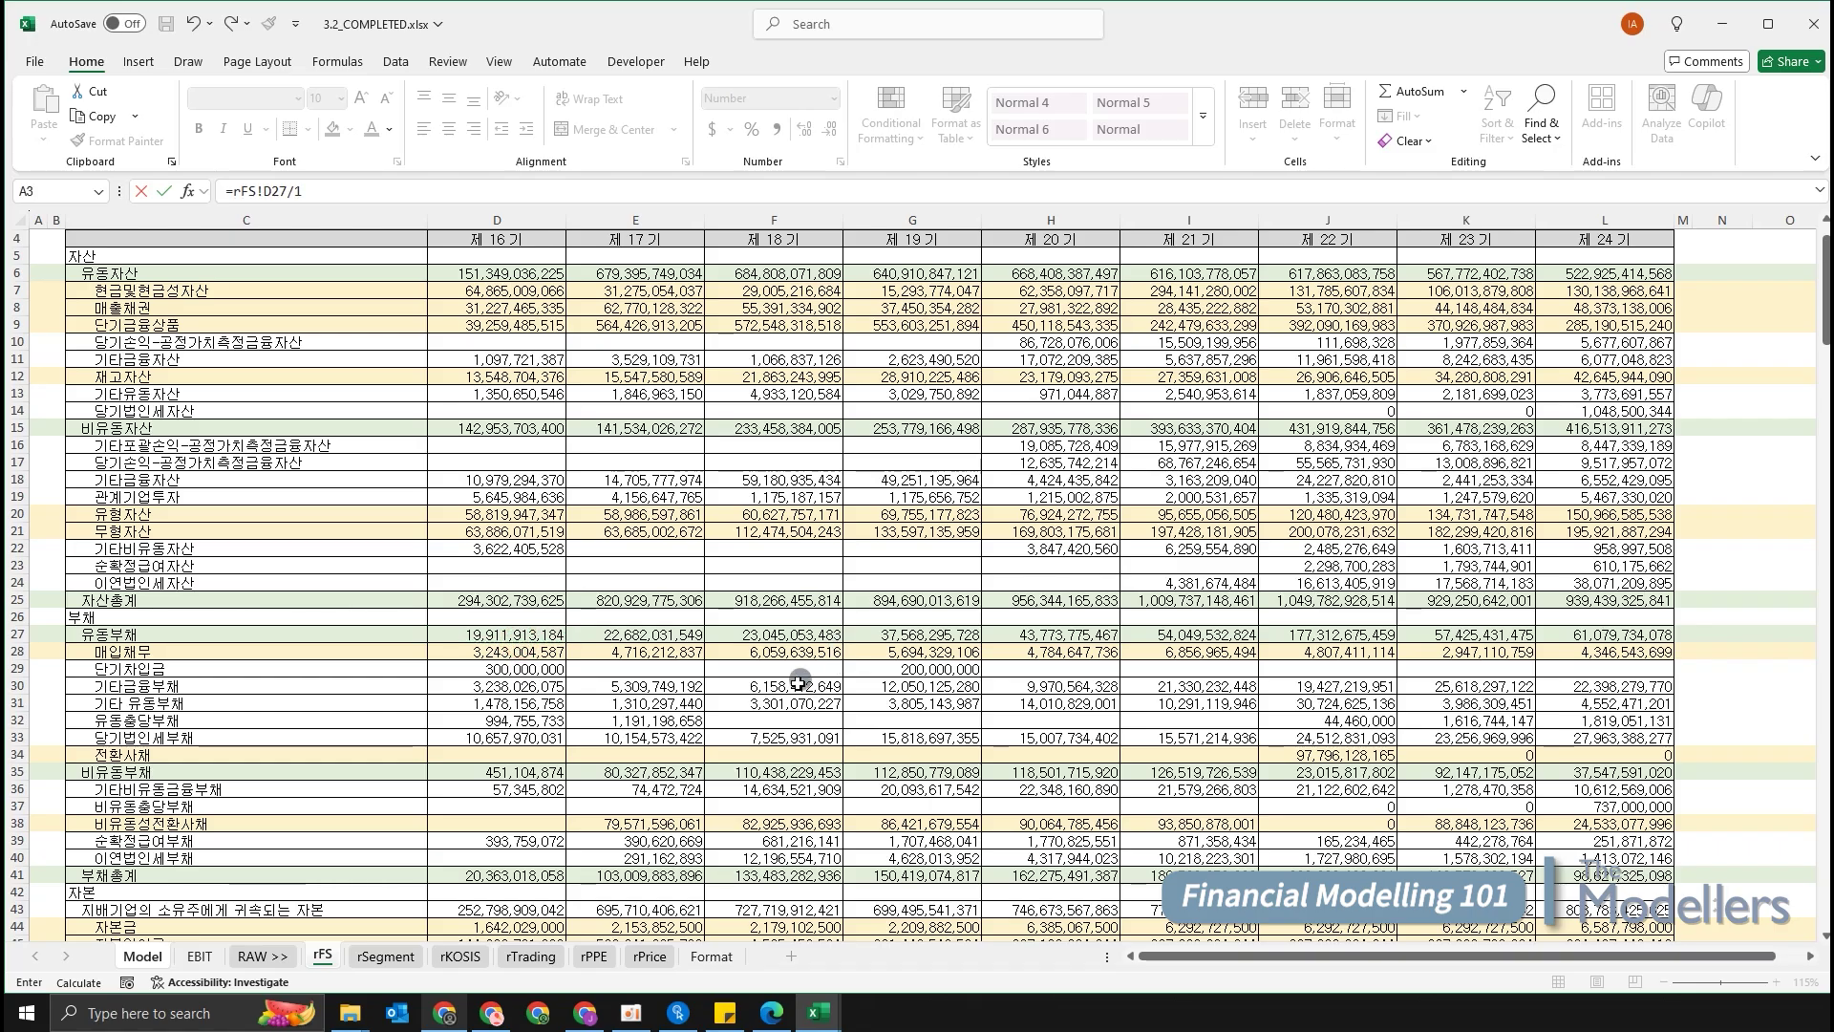
type("0^")
key("Return")
Fill the 2016A Non-Current Liabilities cell with the rFS sheet's non-current liabilities in billions, using =rFS!D35/10^9.
key("Down")
key("Down")
key("Down")
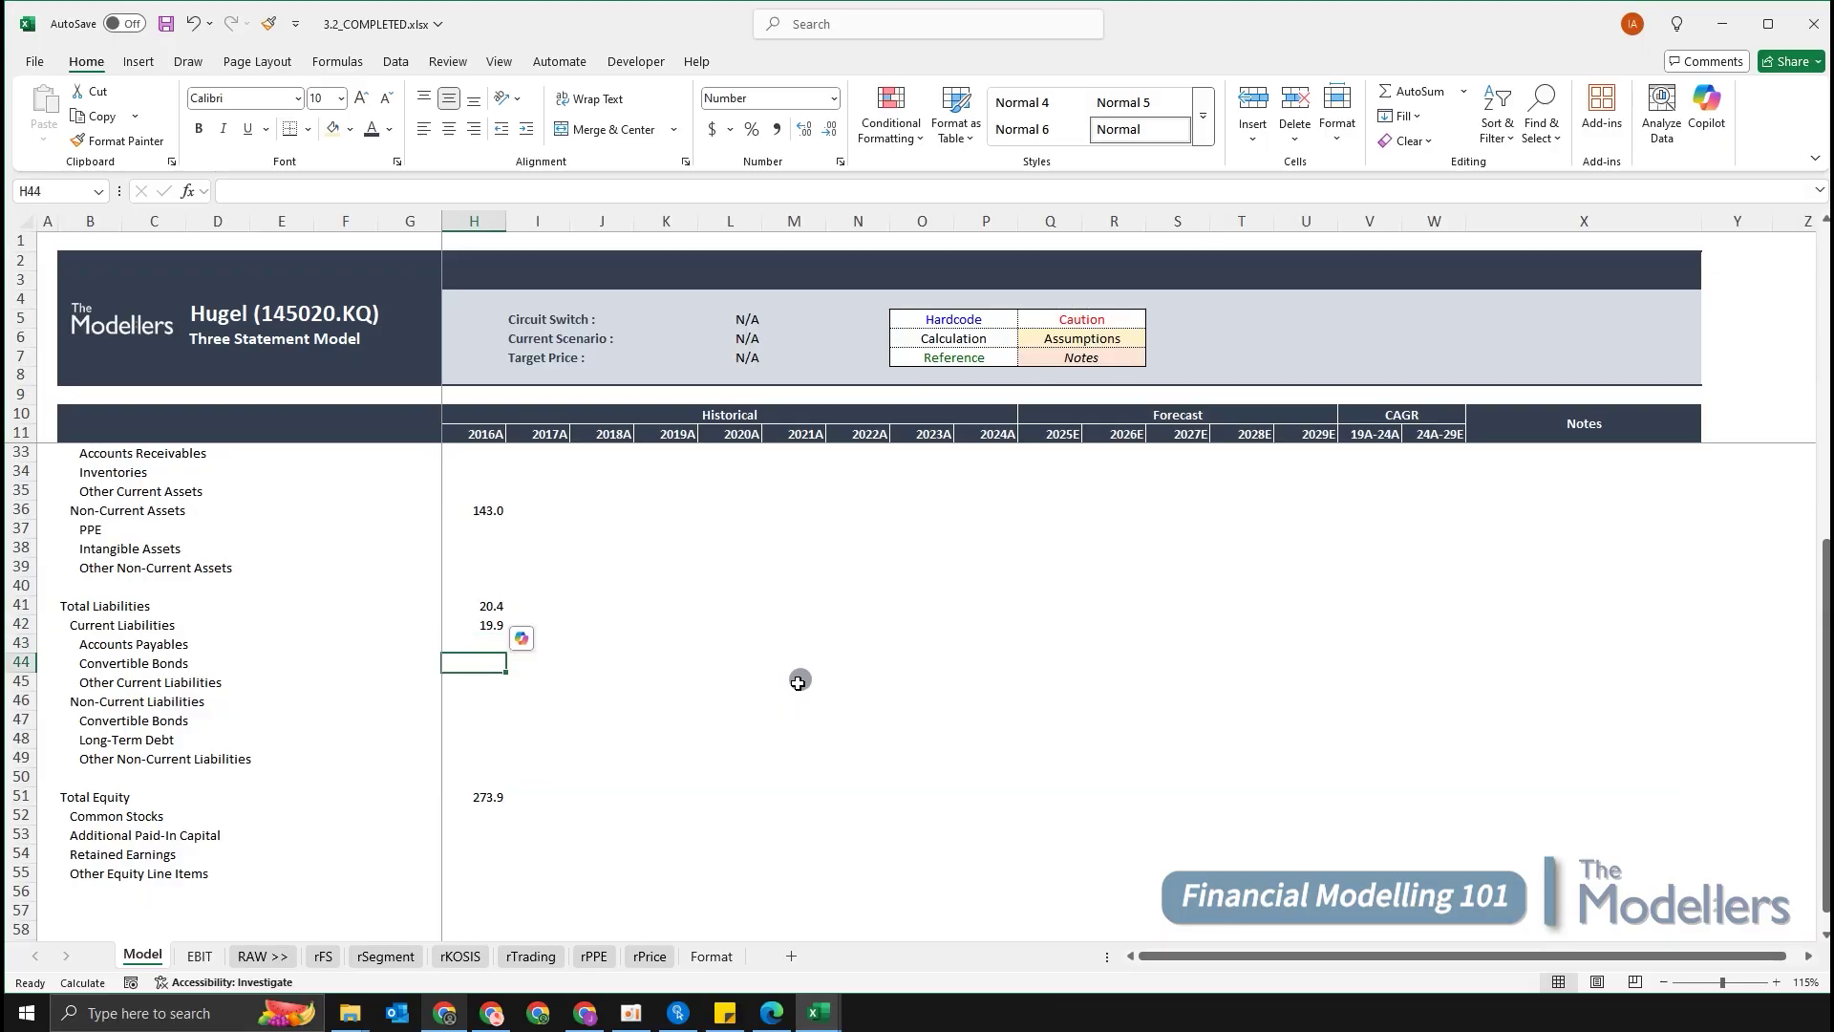
type("=")
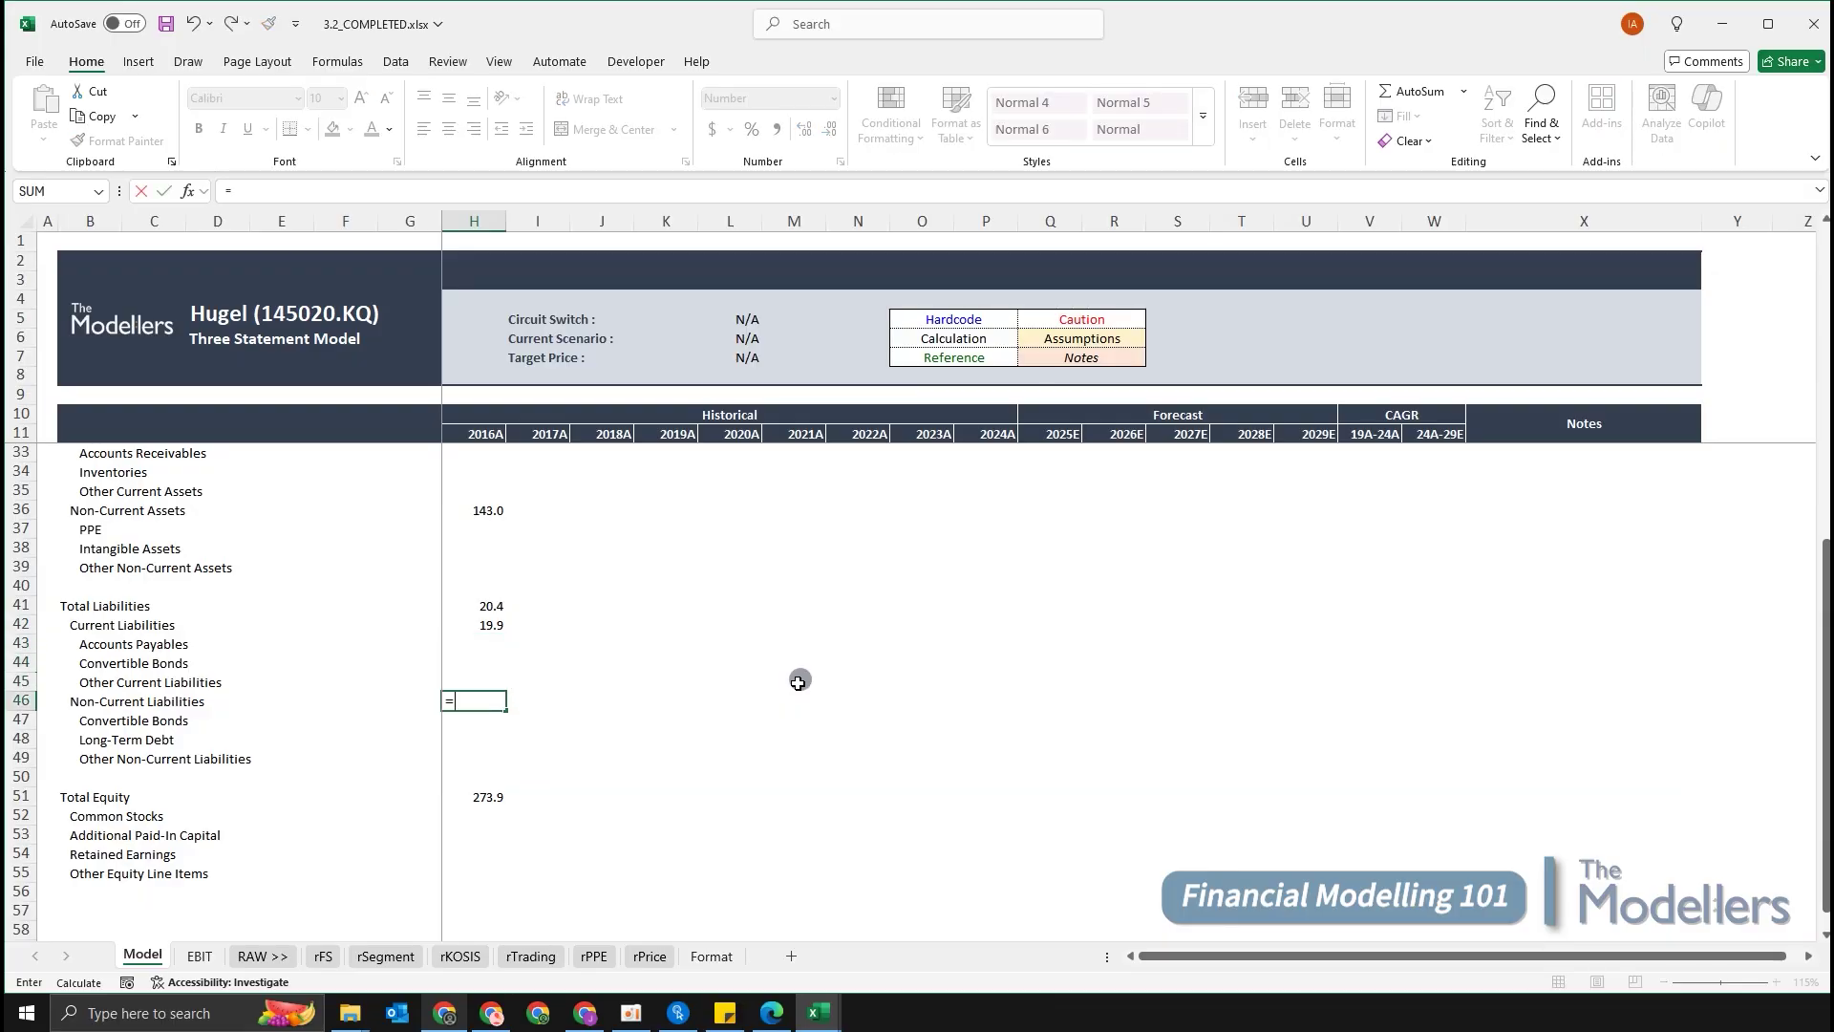
key("ctrl+Page_Down")
key("ctrl+Page_Down")
key("ctrl+Page_Down")
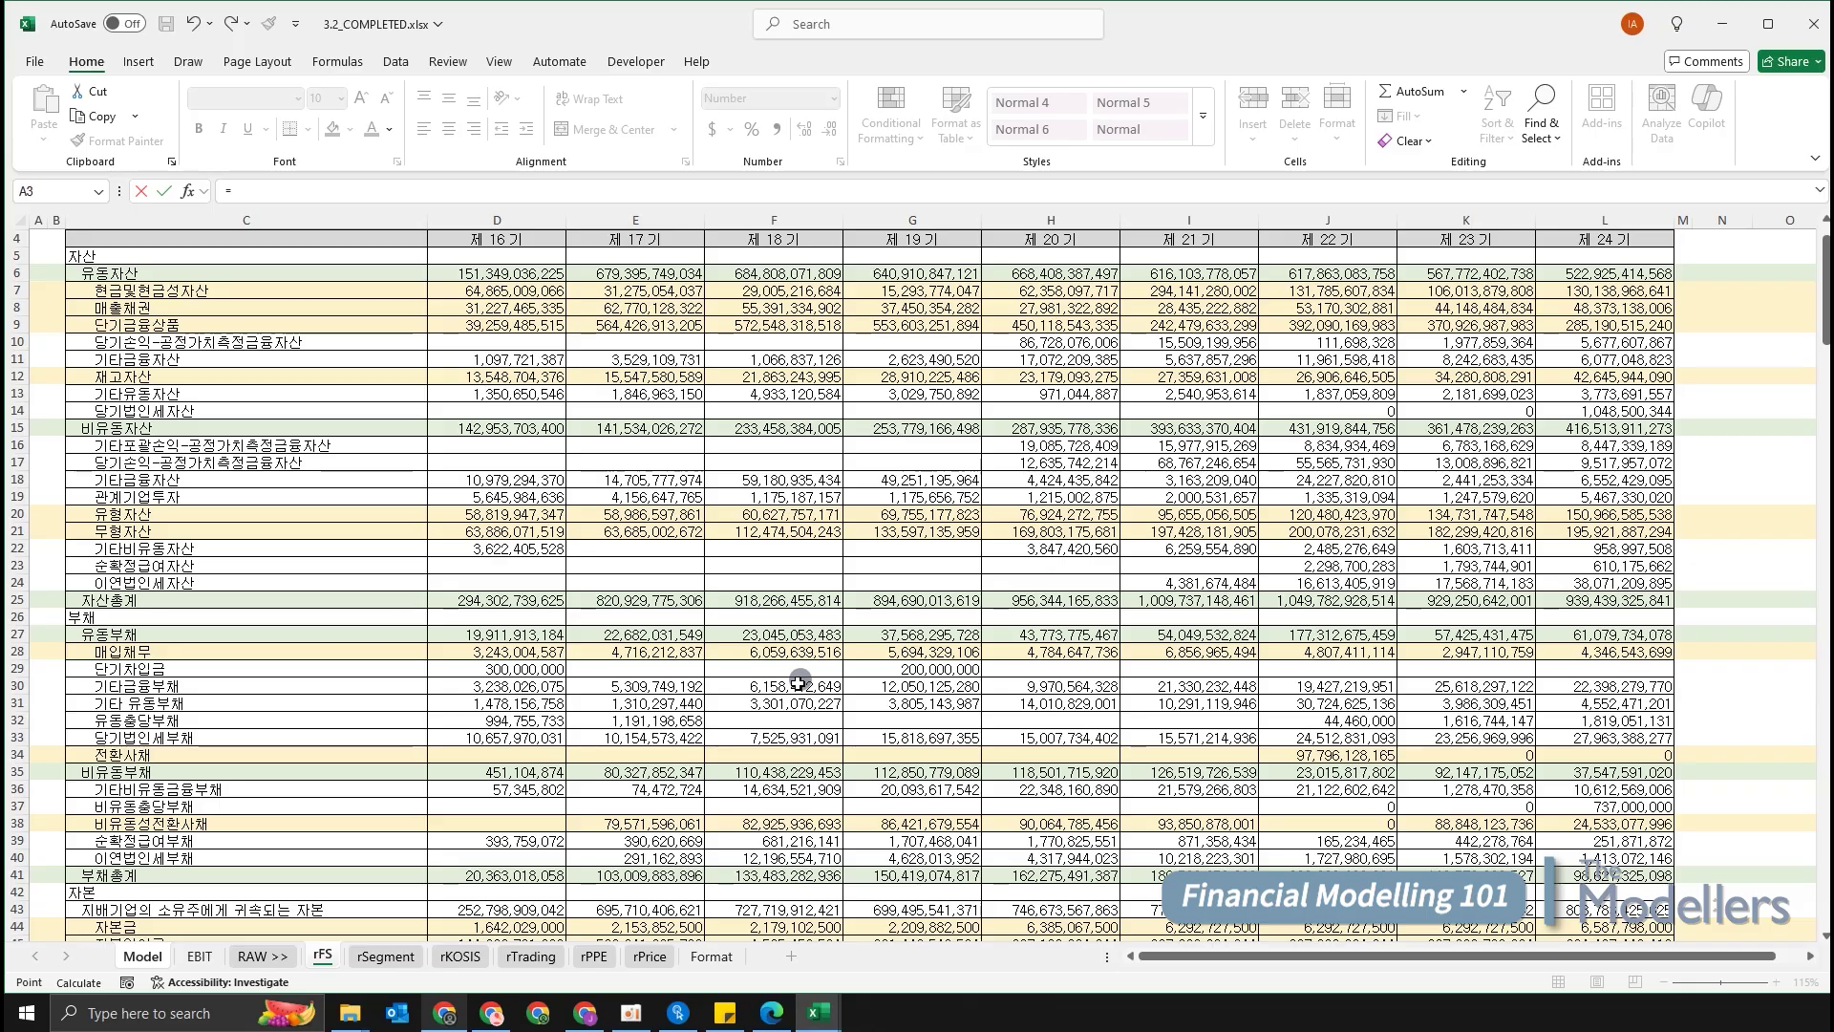
scroll(695, 657, "down", 1)
left_click(530, 716)
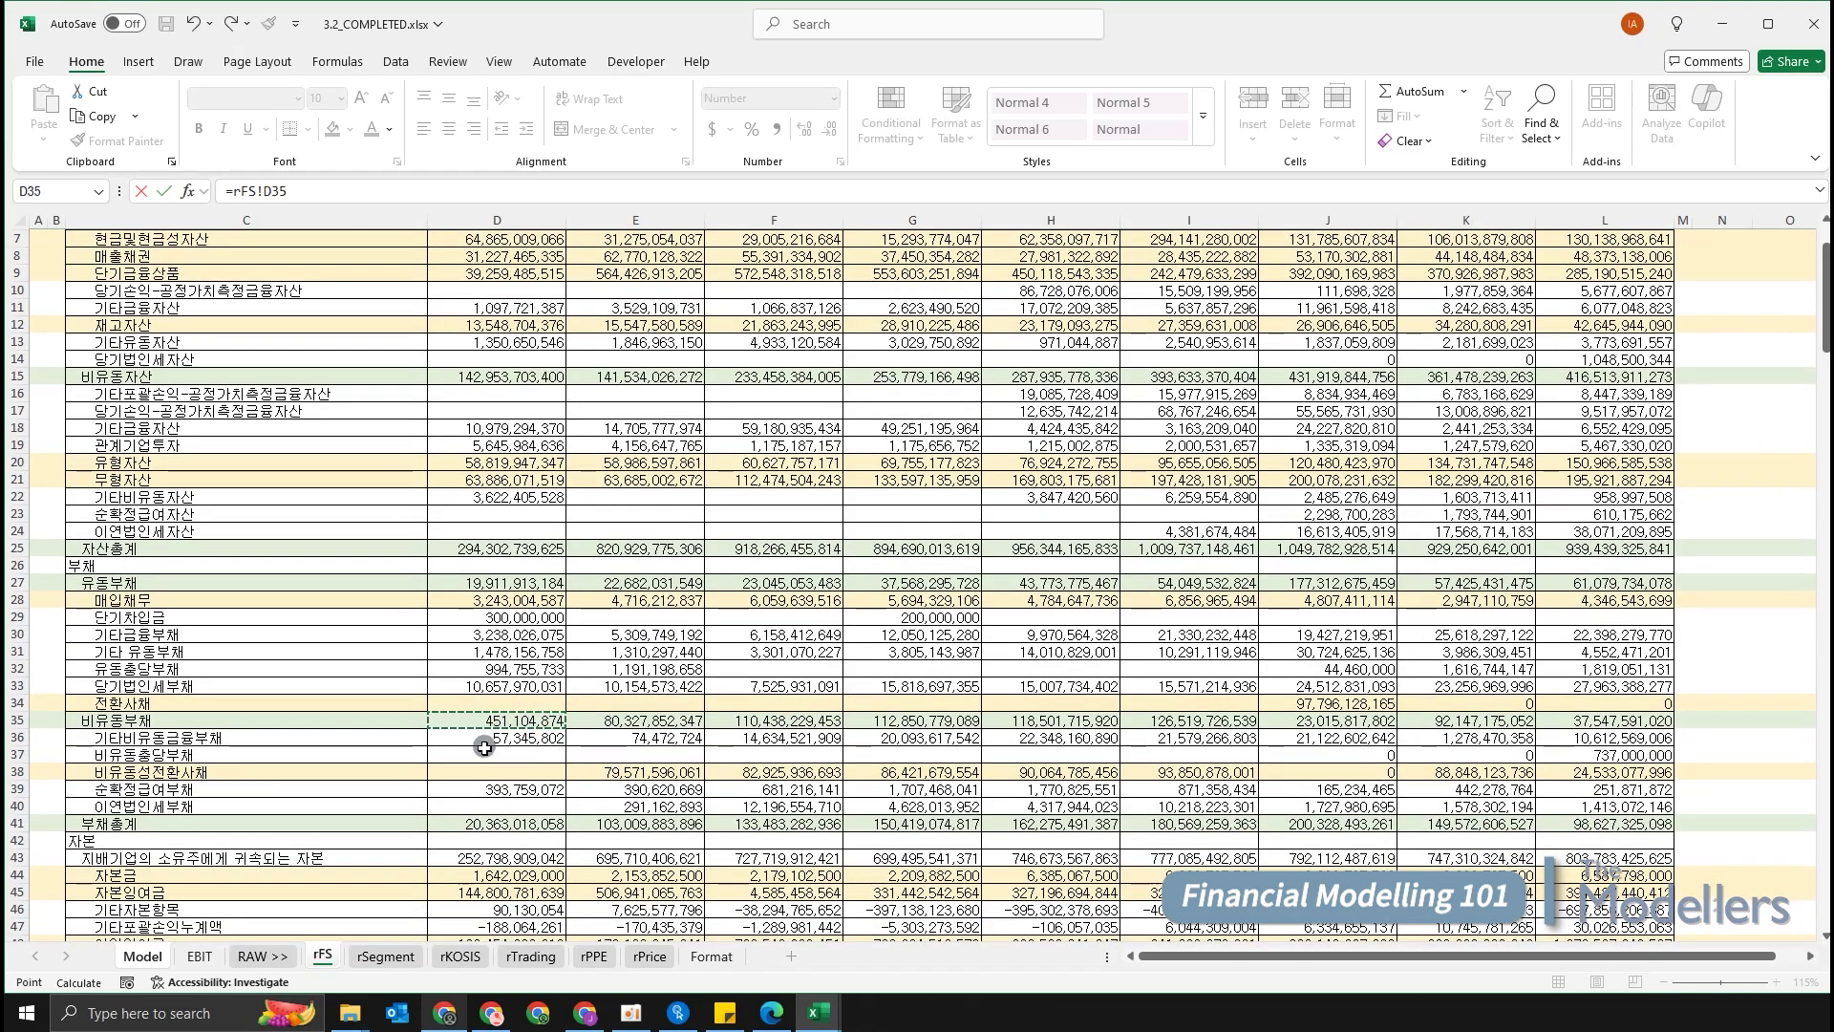
type("/10^9")
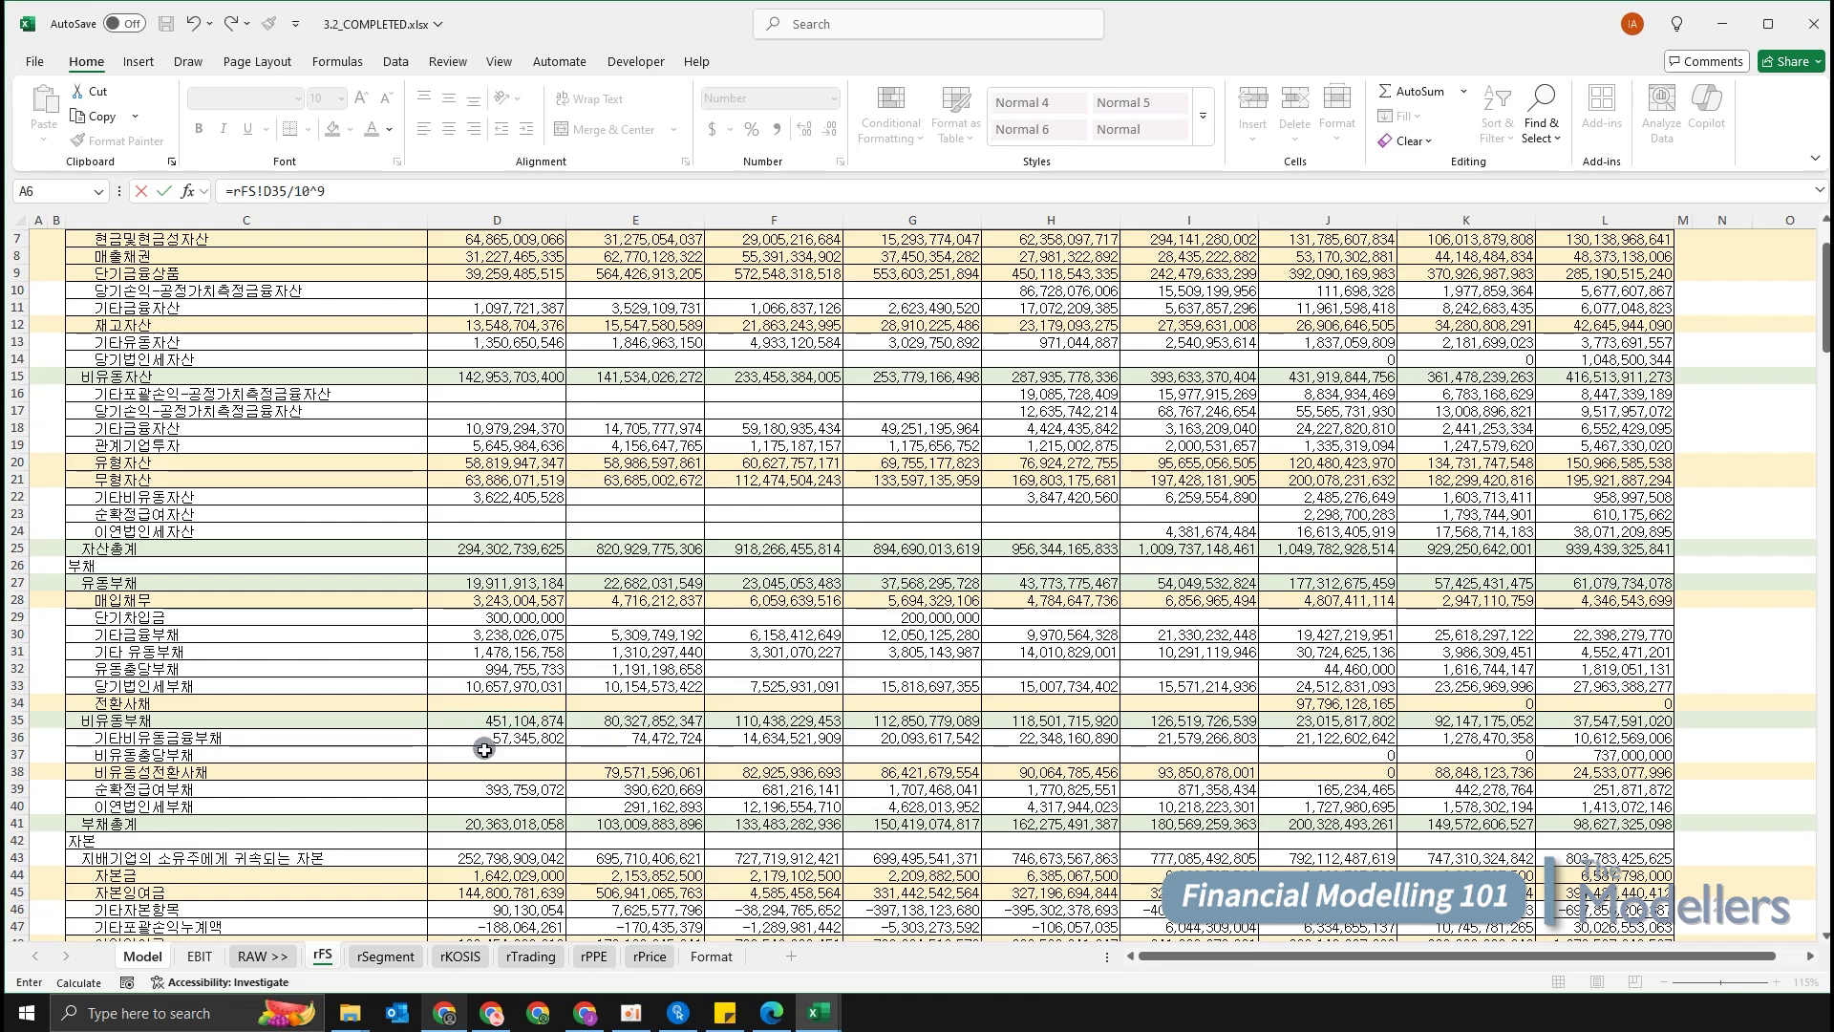
key("Return")
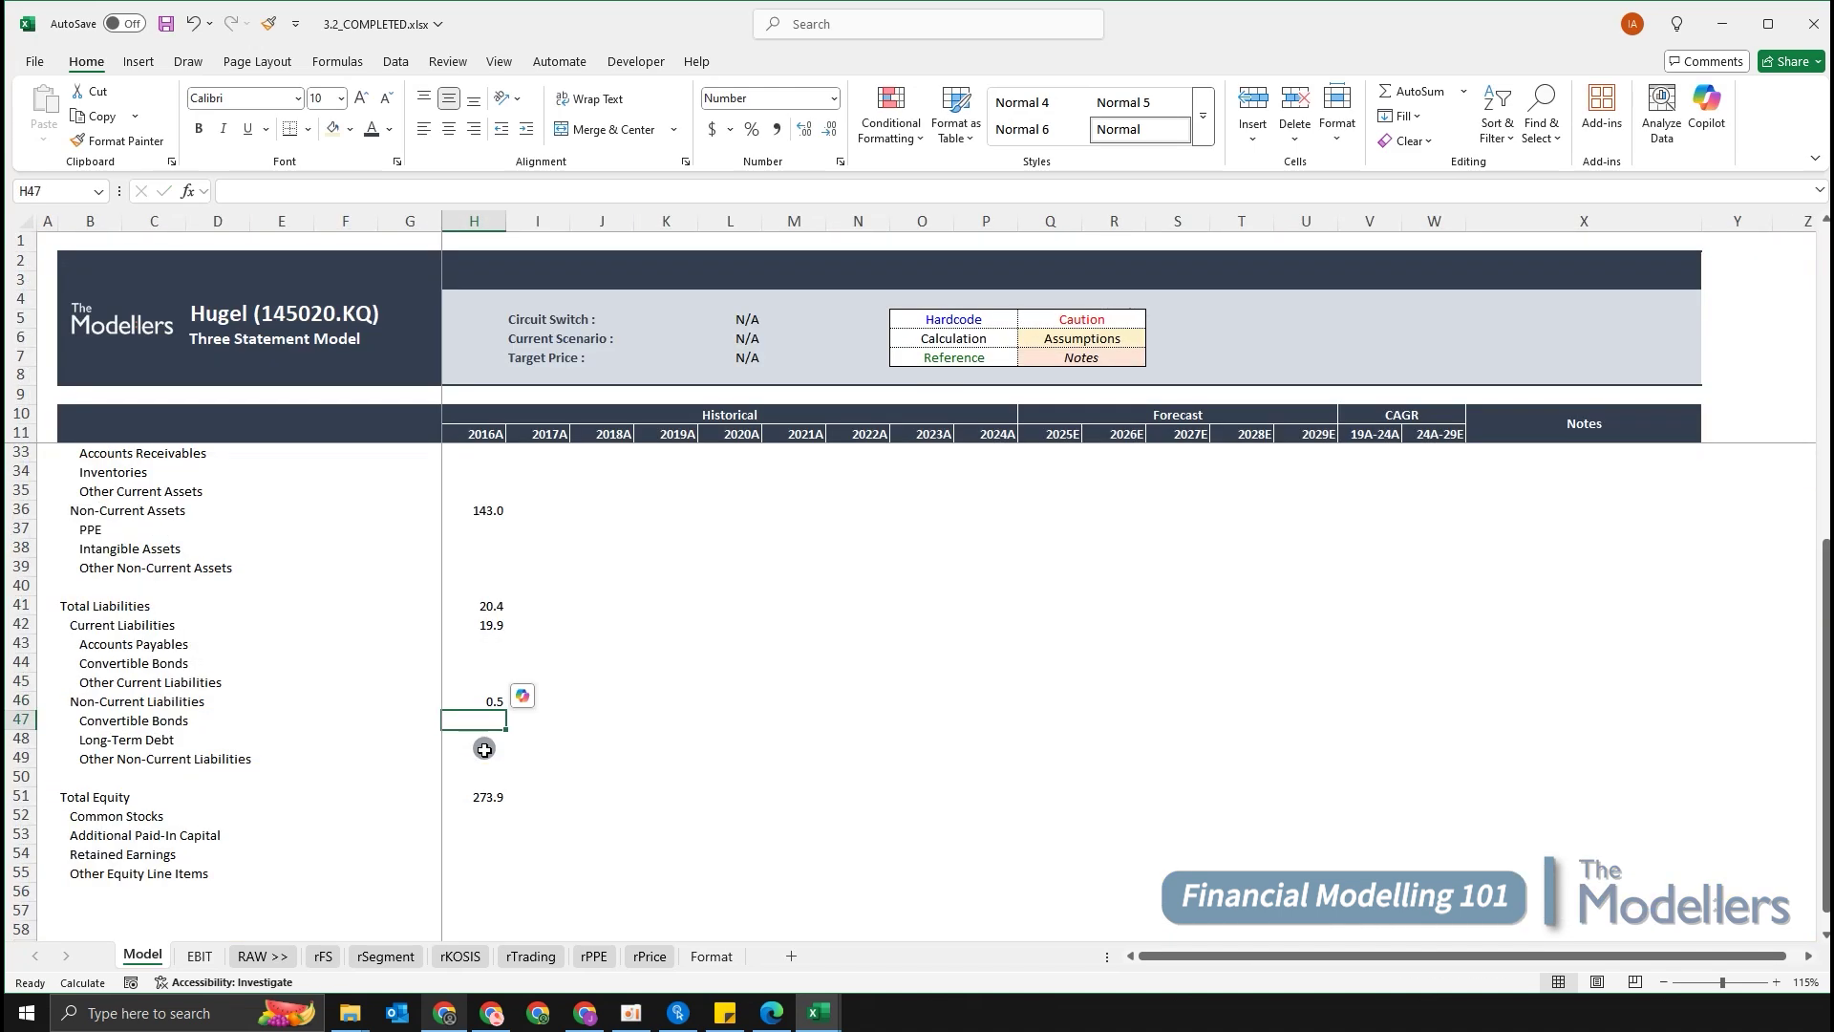
Copy the 2016A balance sheet formulas from Total Assets through Total Equity across all historical years to 2024A, covering H29:P51.
scroll(764, 707, "down", 3)
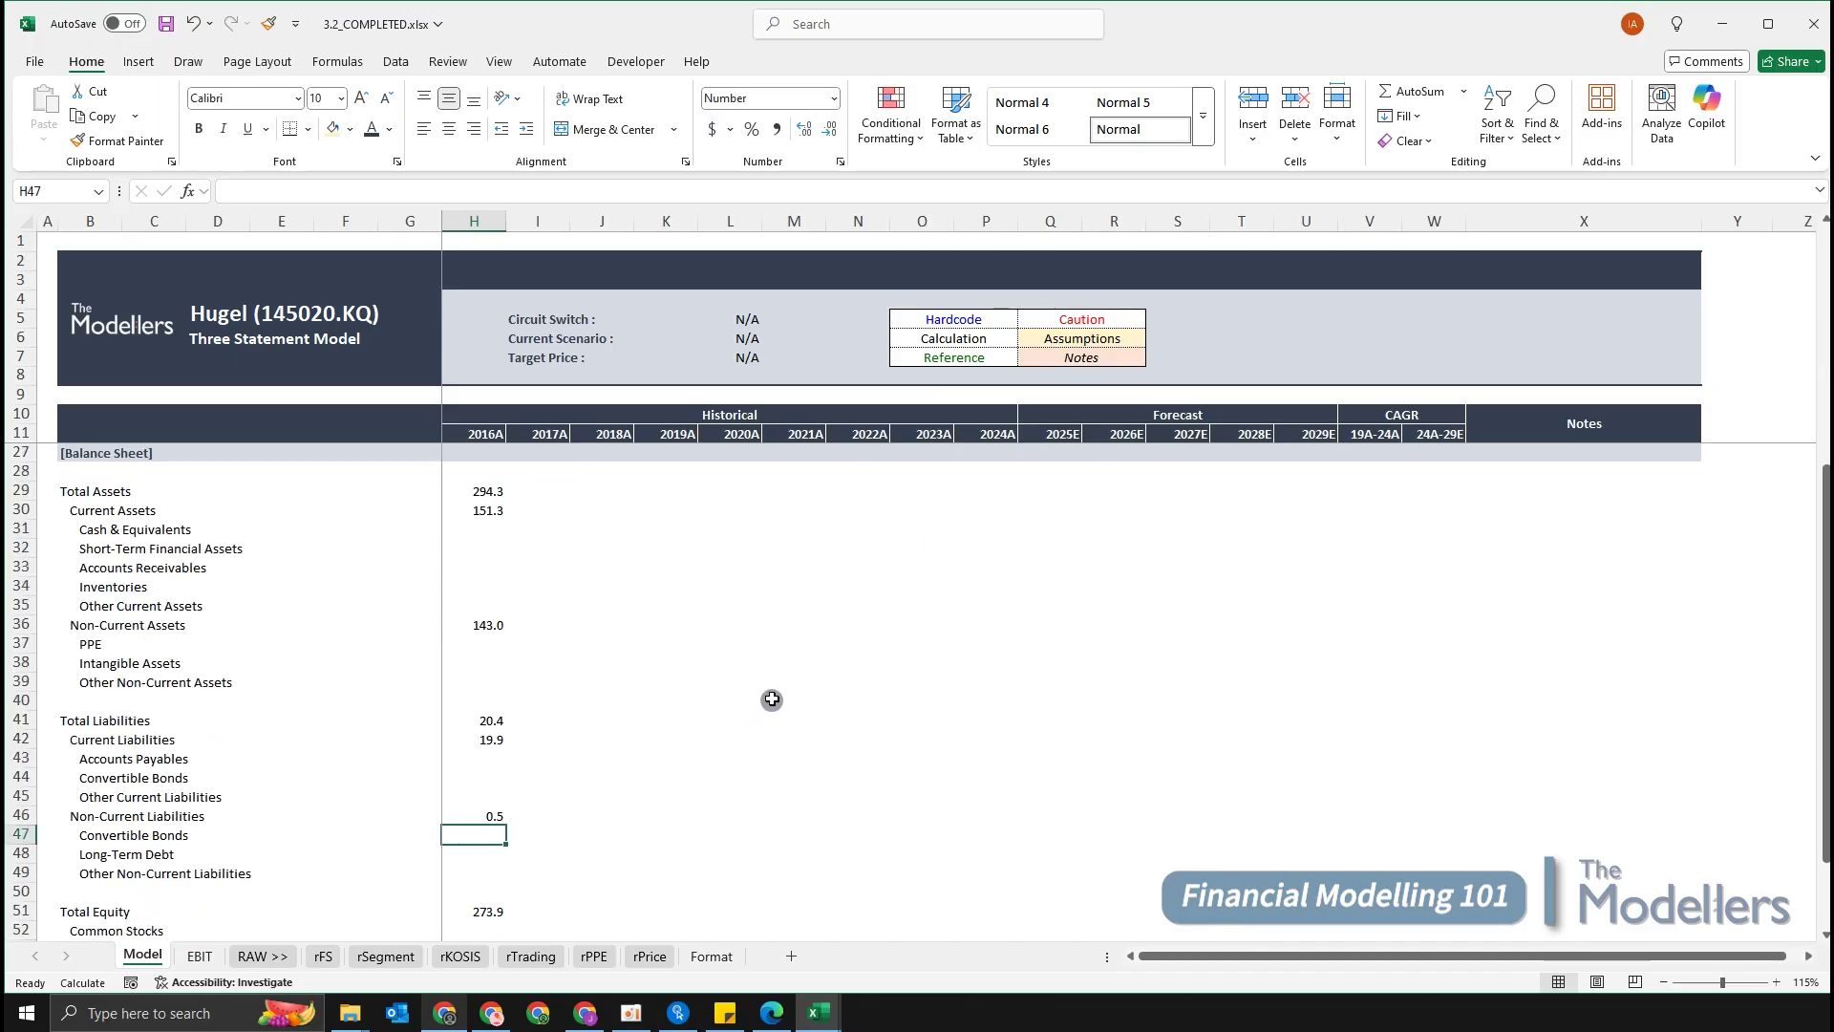
scroll(753, 677, "down", 2)
scroll(766, 706, "up", 1)
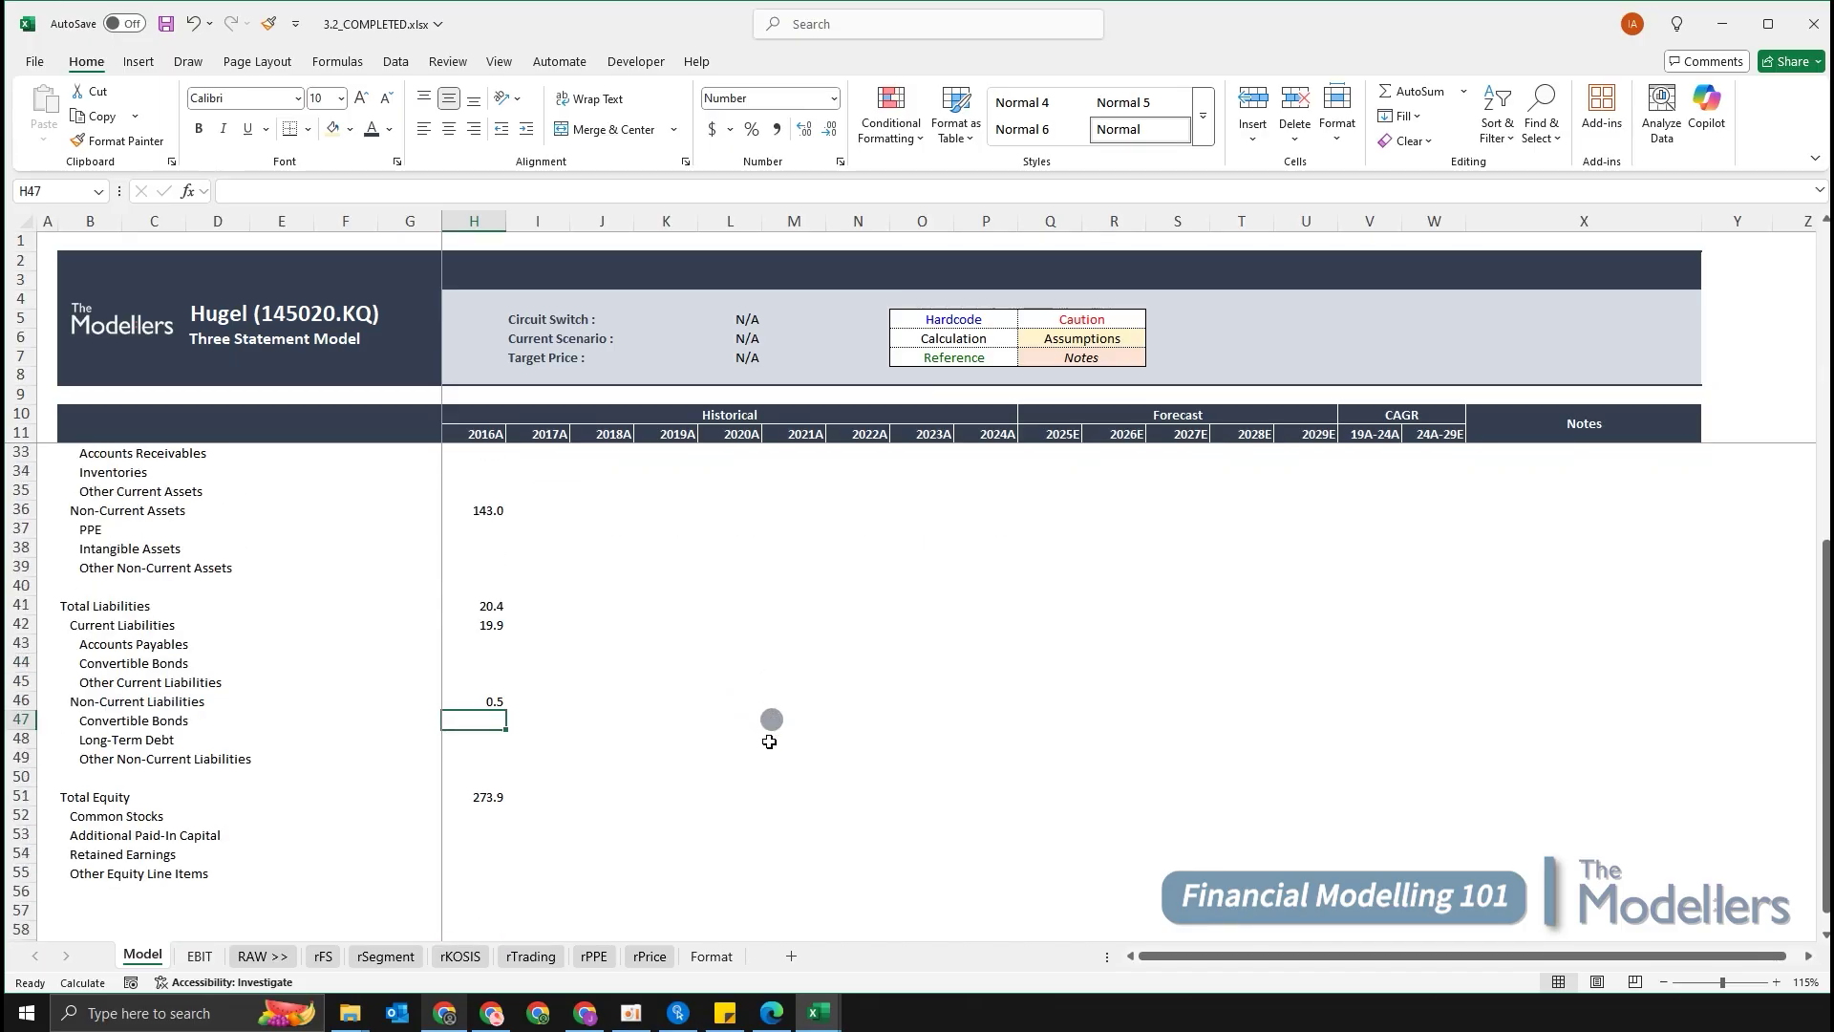
scroll(669, 788, "up", 2)
scroll(650, 803, "down", 3)
left_click(607, 822)
key("Down")
key("Down")
key("Left")
key("Left")
key("shift+Up")
key("shift+Up")
key("shift+Up")
key("shift+Up")
key("shift+Up")
key("shift+Up")
key("shift+Up")
key("shift+Up")
key("shift+Up")
key("shift+Up")
key("shift+Up")
key("shift+Up")
key("shift+Up")
key("shift+Up")
key("shift+Up")
key("shift+Up")
key("shift+Up")
key("shift+Up")
key("shift+Up")
key("shift+Up")
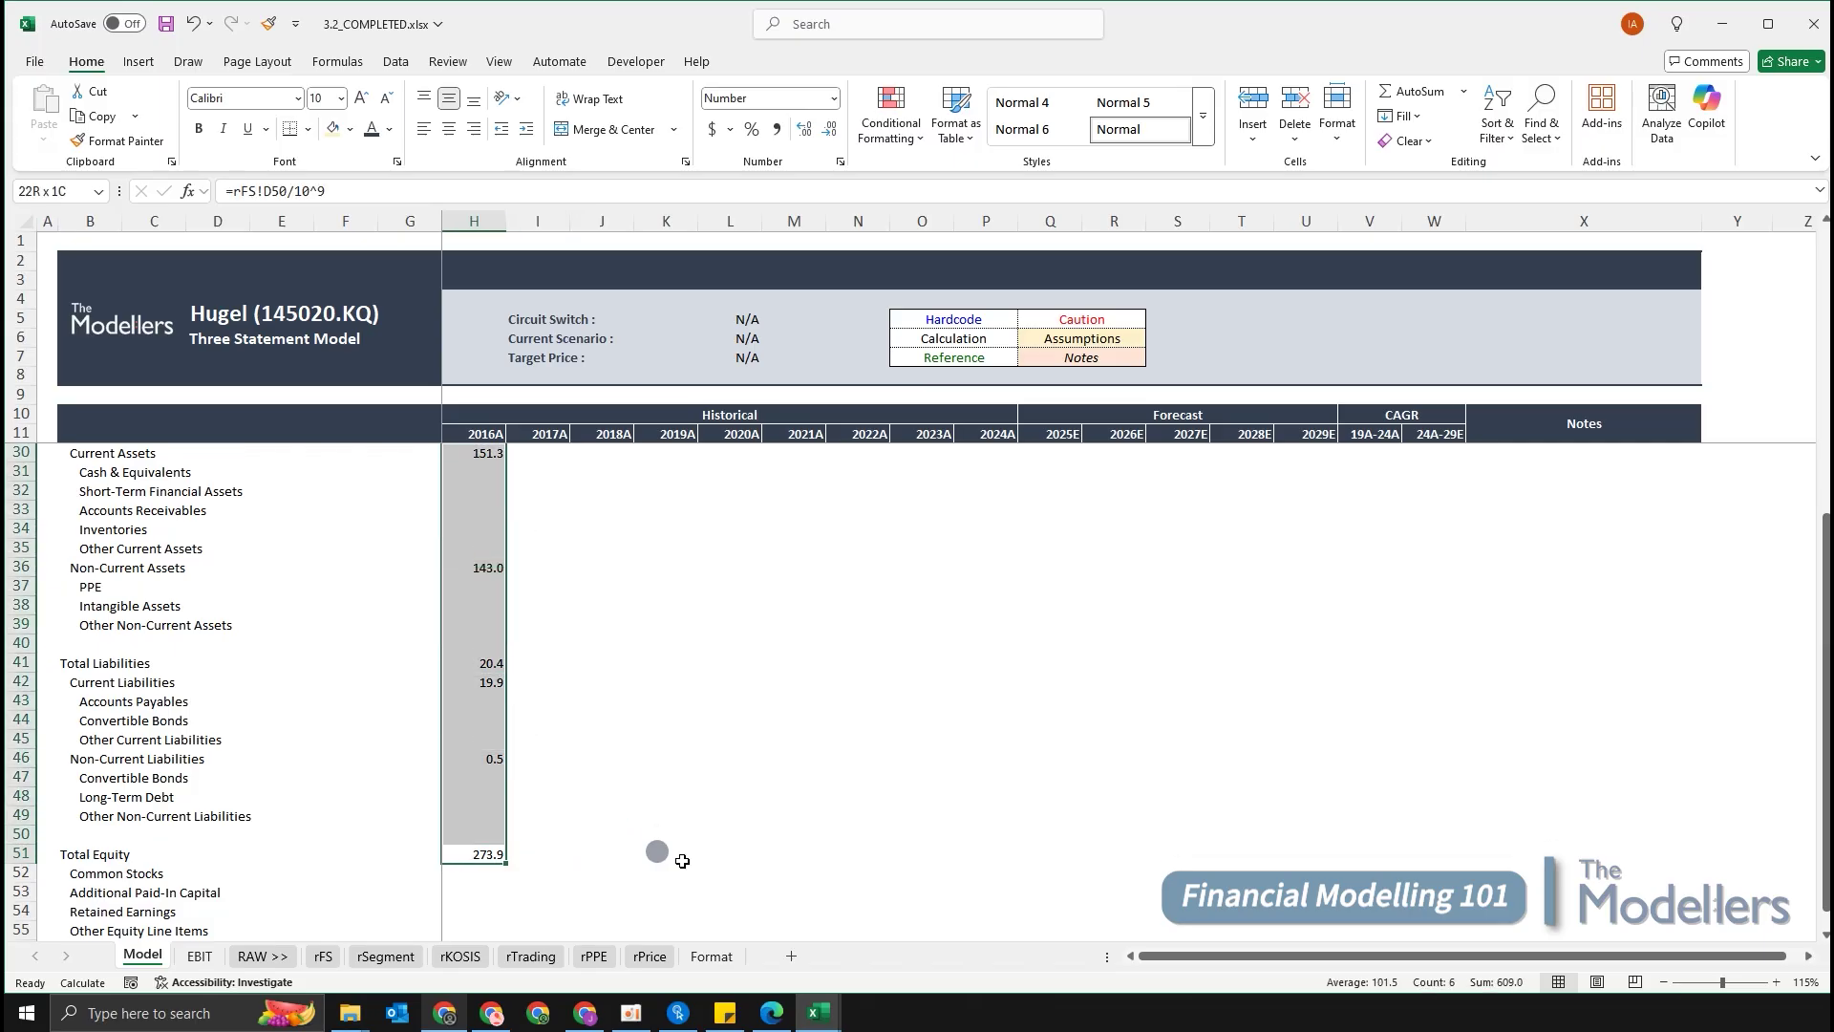
key("shift+Right")
key("shift+Right")
key("shift+Right")
key("shift+Right")
key("shift+Right")
key("shift+Right")
key("shift+Right")
key("shift+Right")
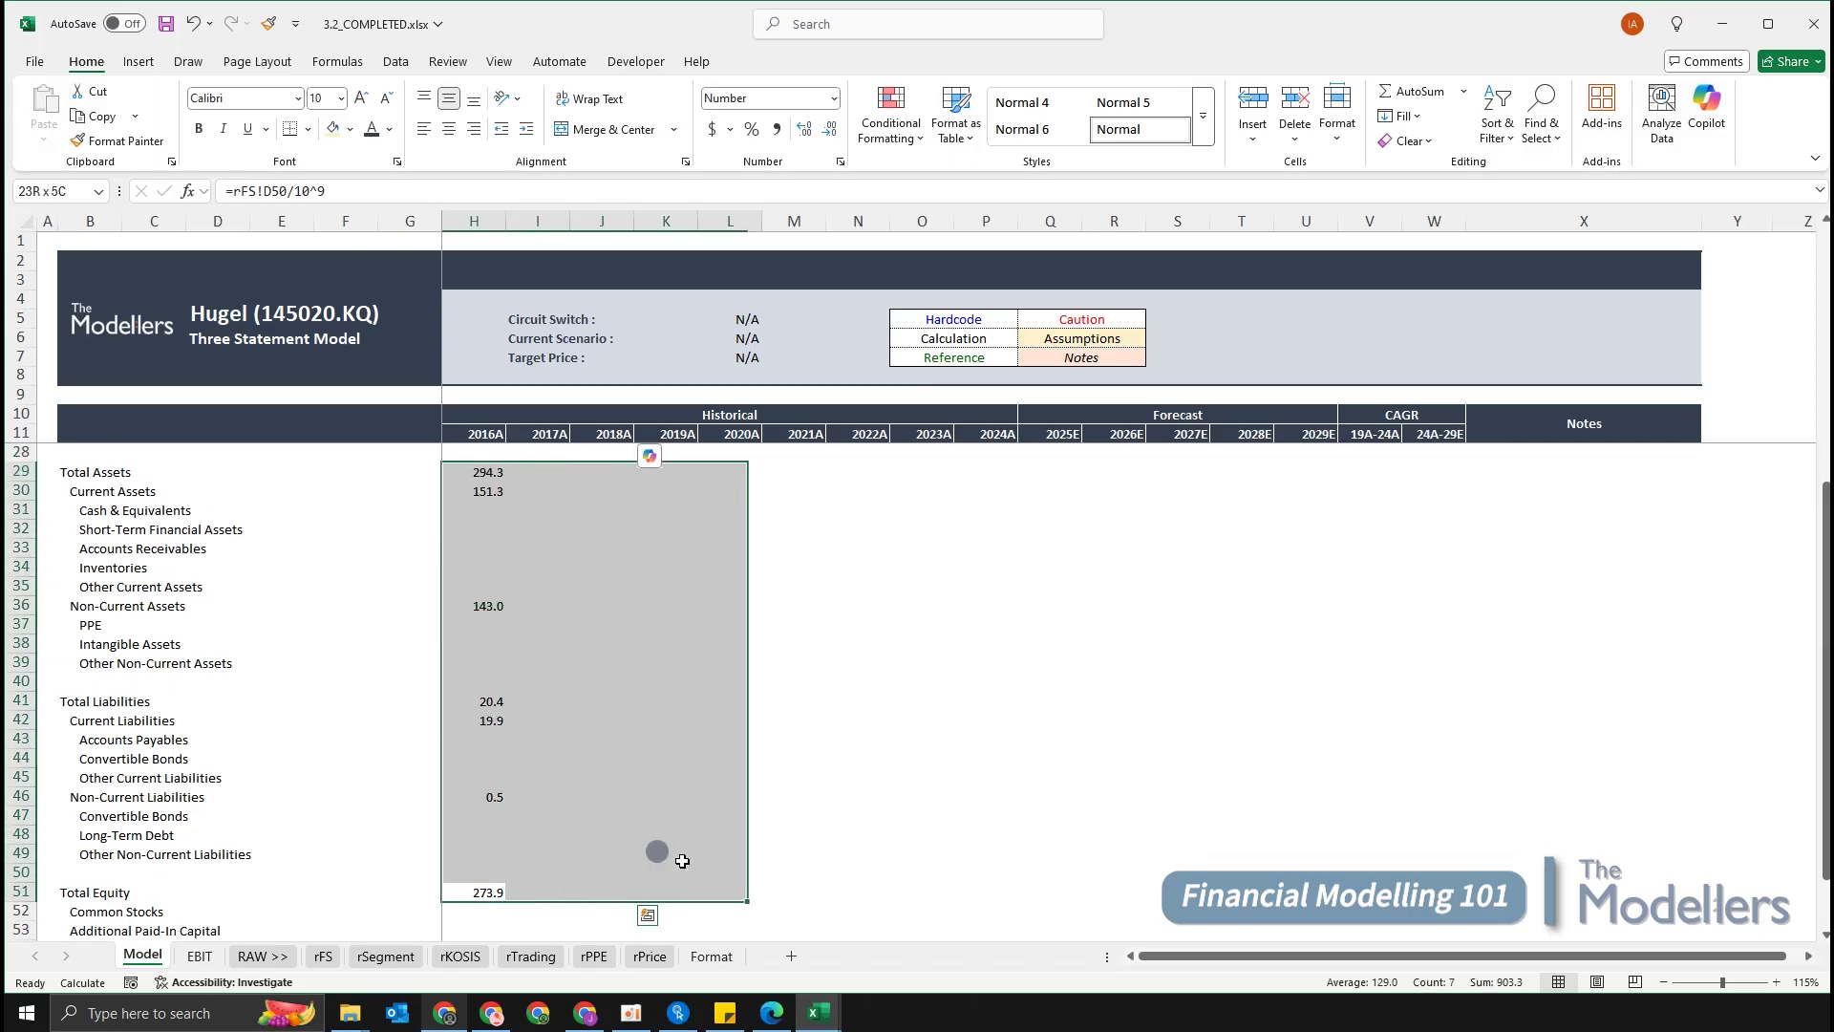
key("ctrl+r")
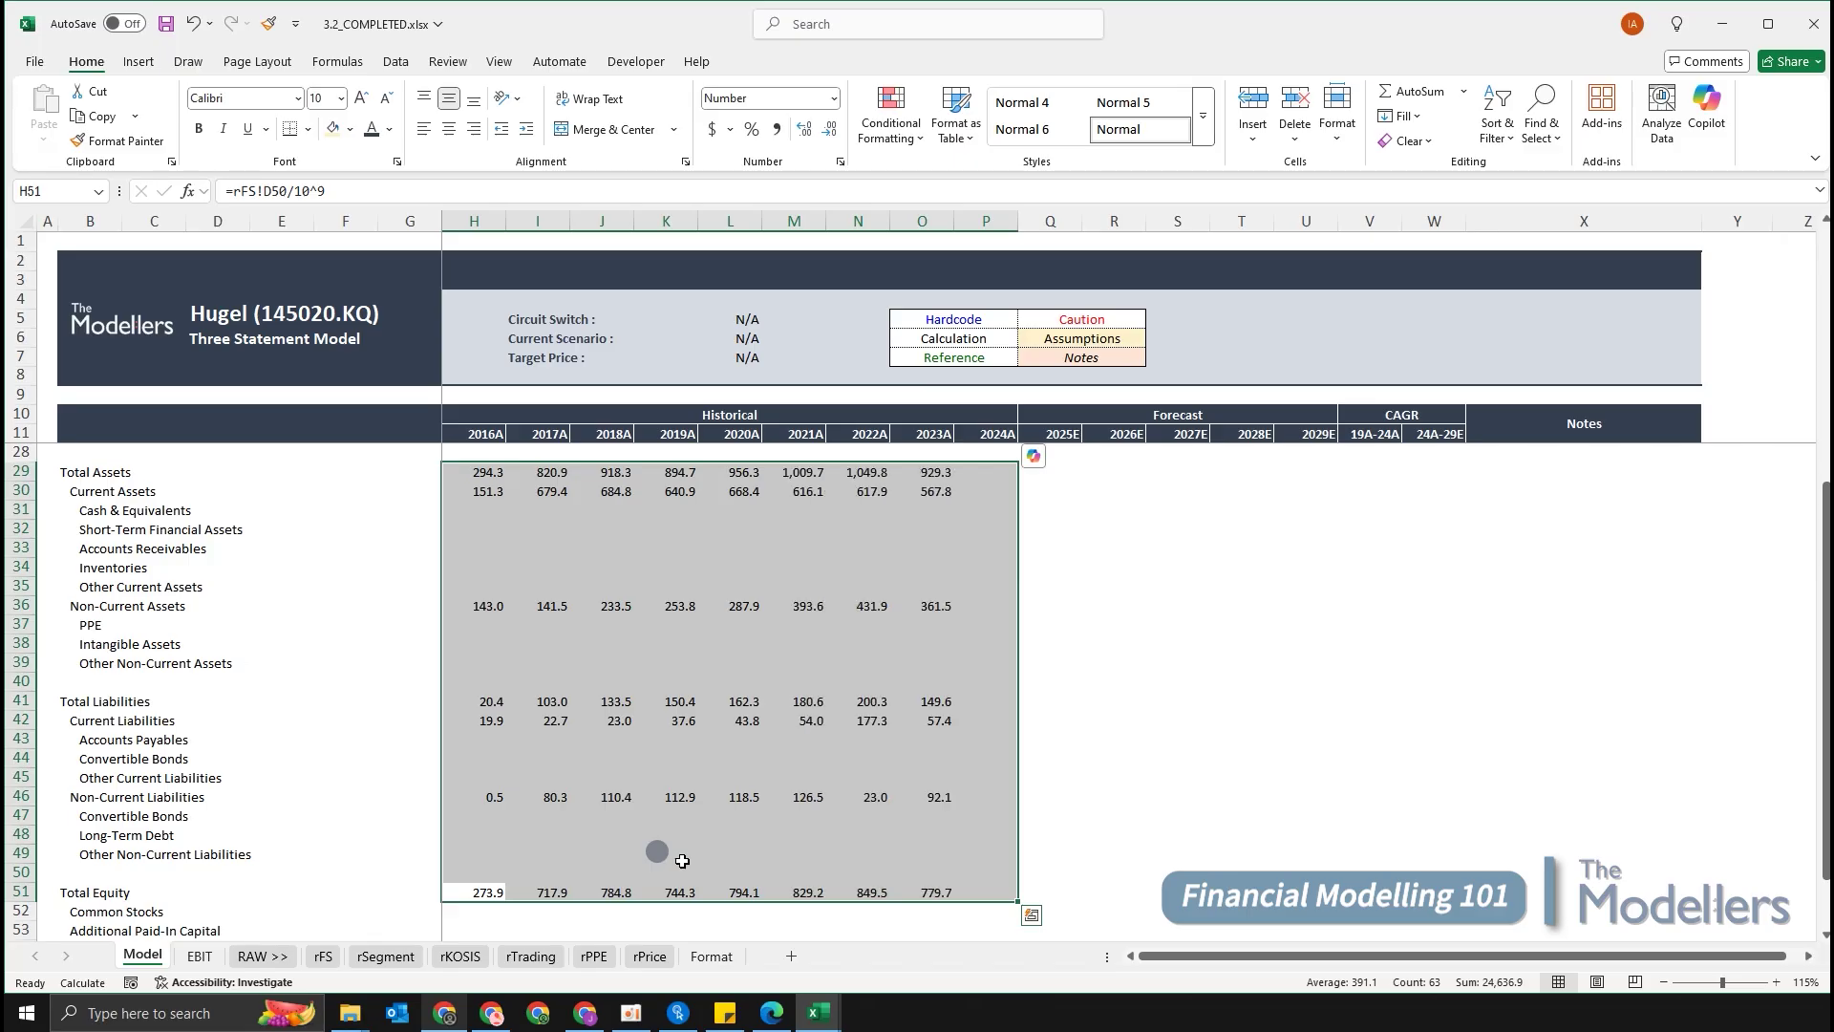
left_click(680, 712)
left_click(786, 751)
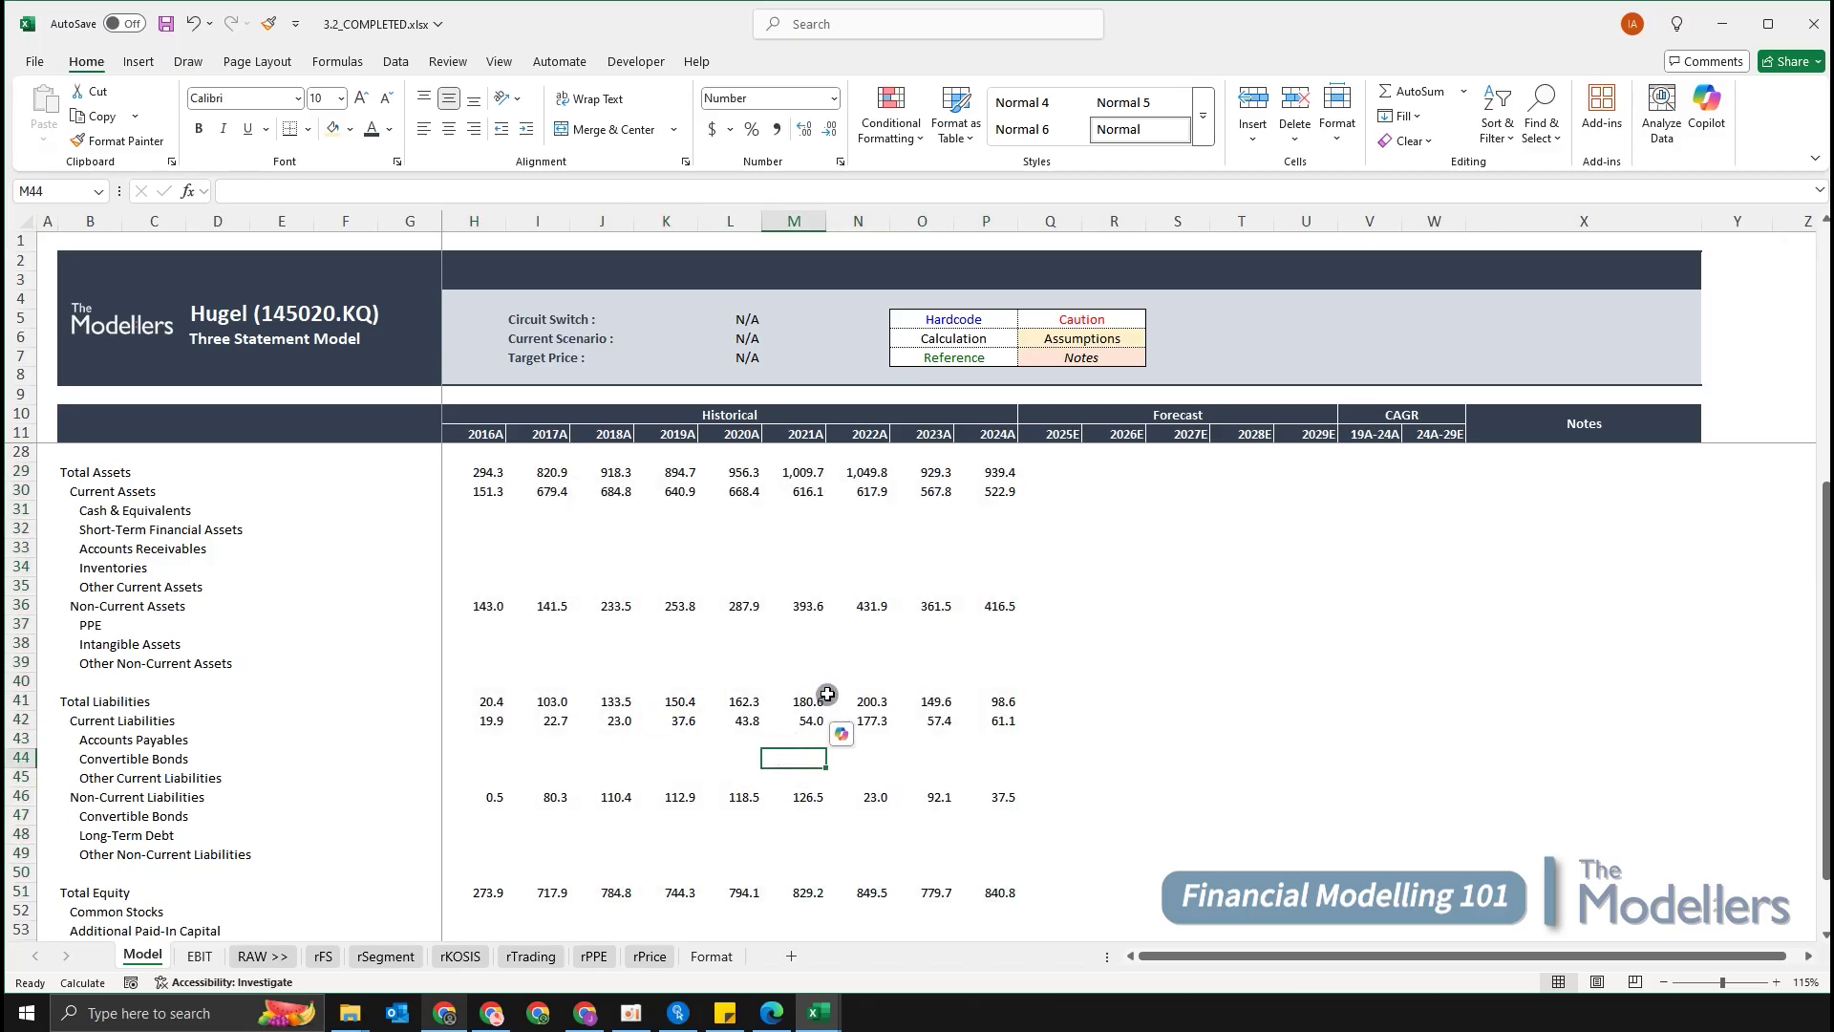
left_click(682, 617)
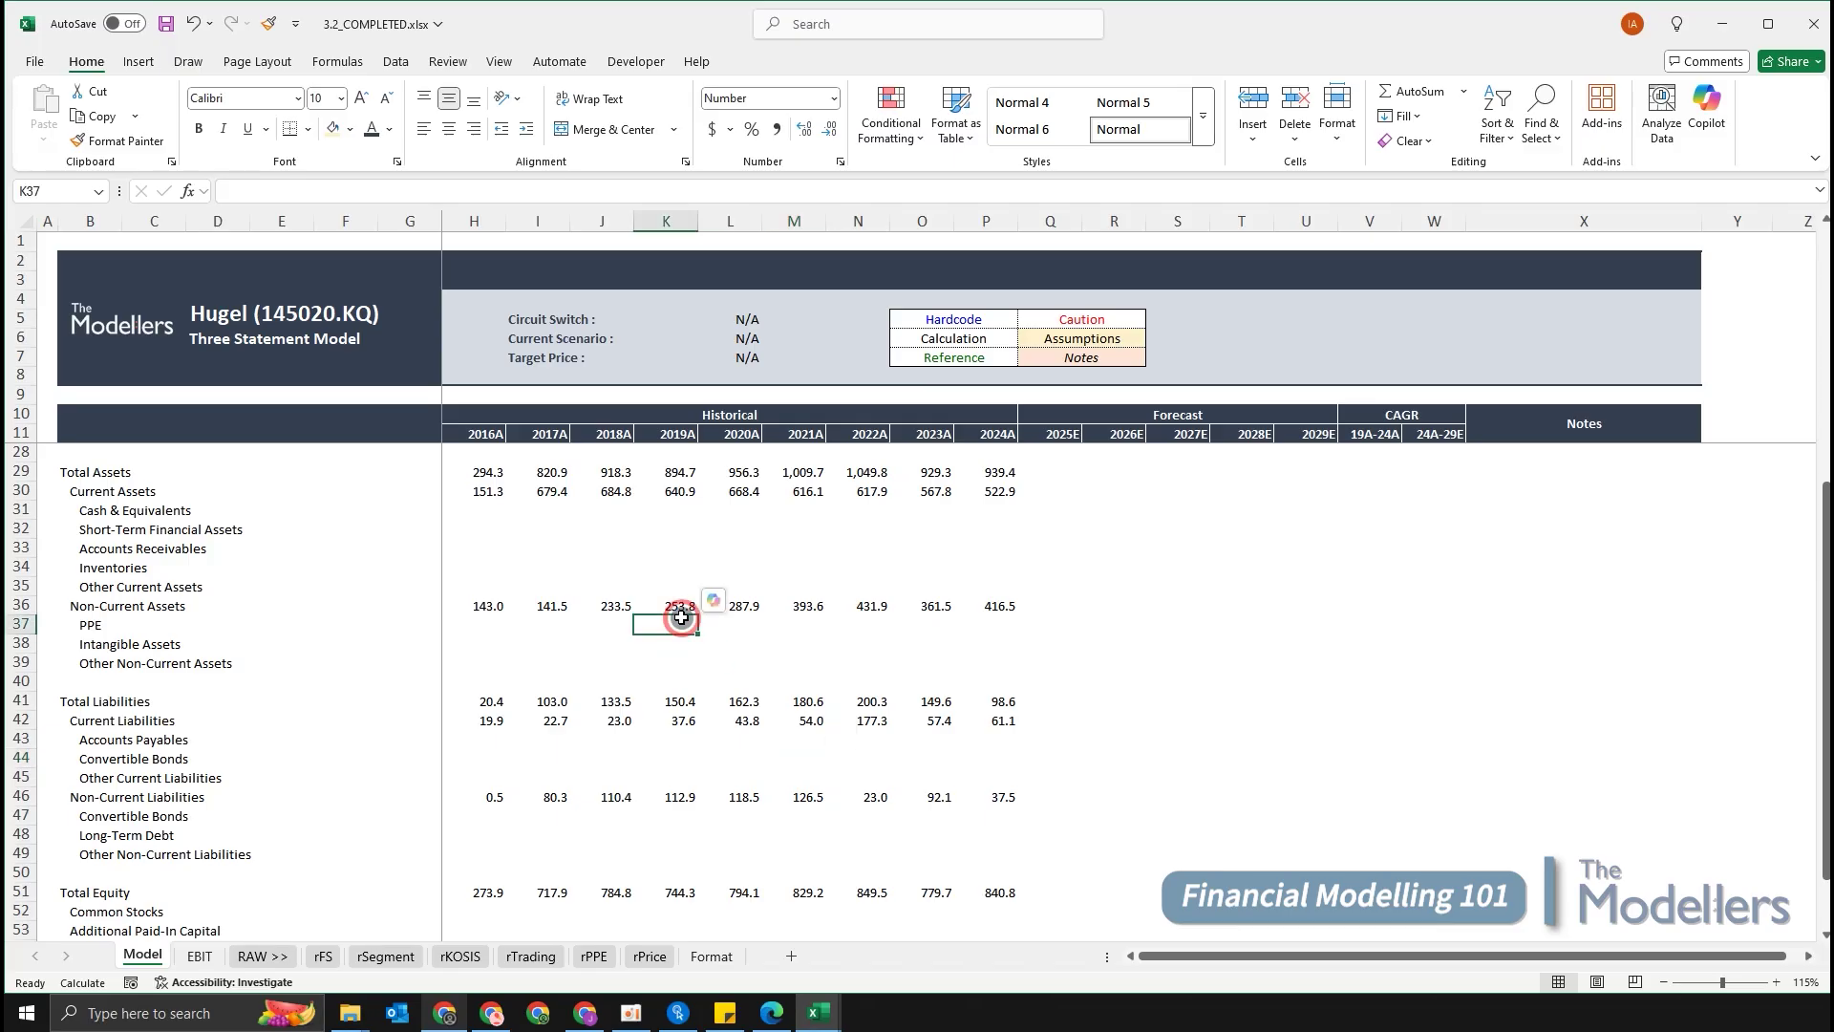
Bold the entire Total Assets and Current Assets rows of the balance sheet.
left_click(687, 569)
key("Left")
key("Left")
key("Left")
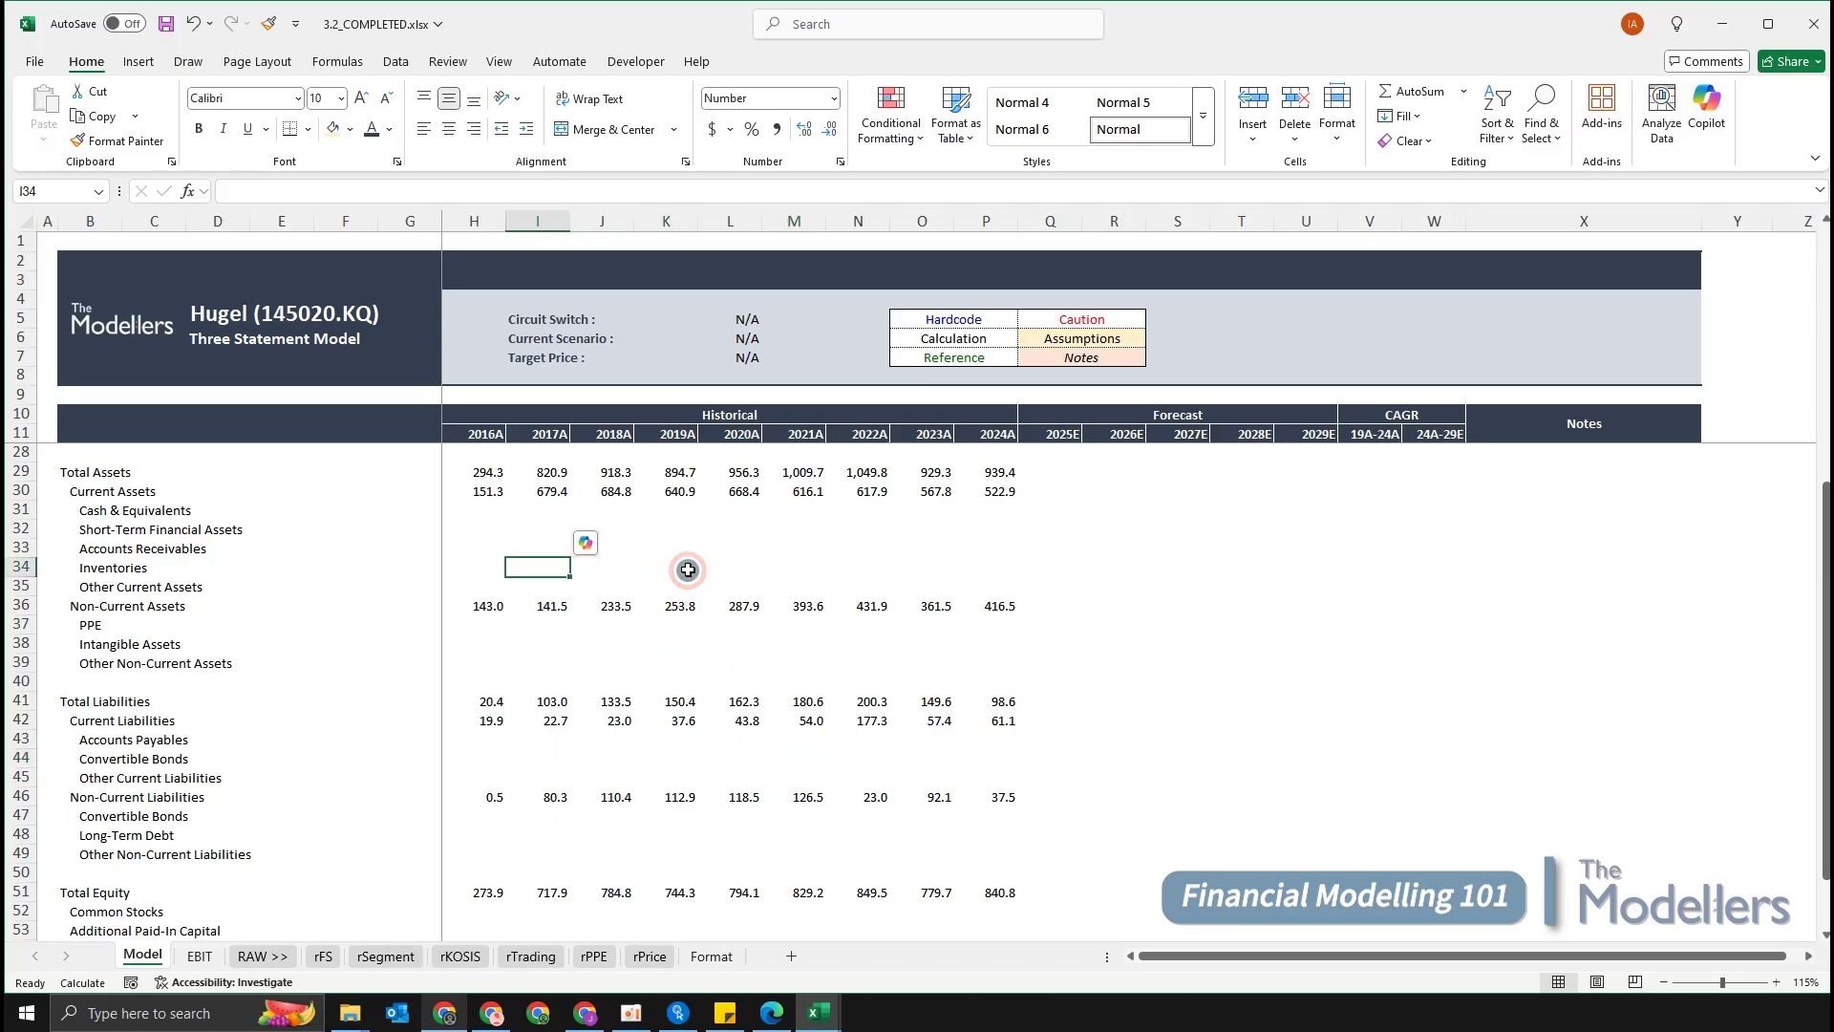
key("Up")
key("Up")
key("Up")
key("Up")
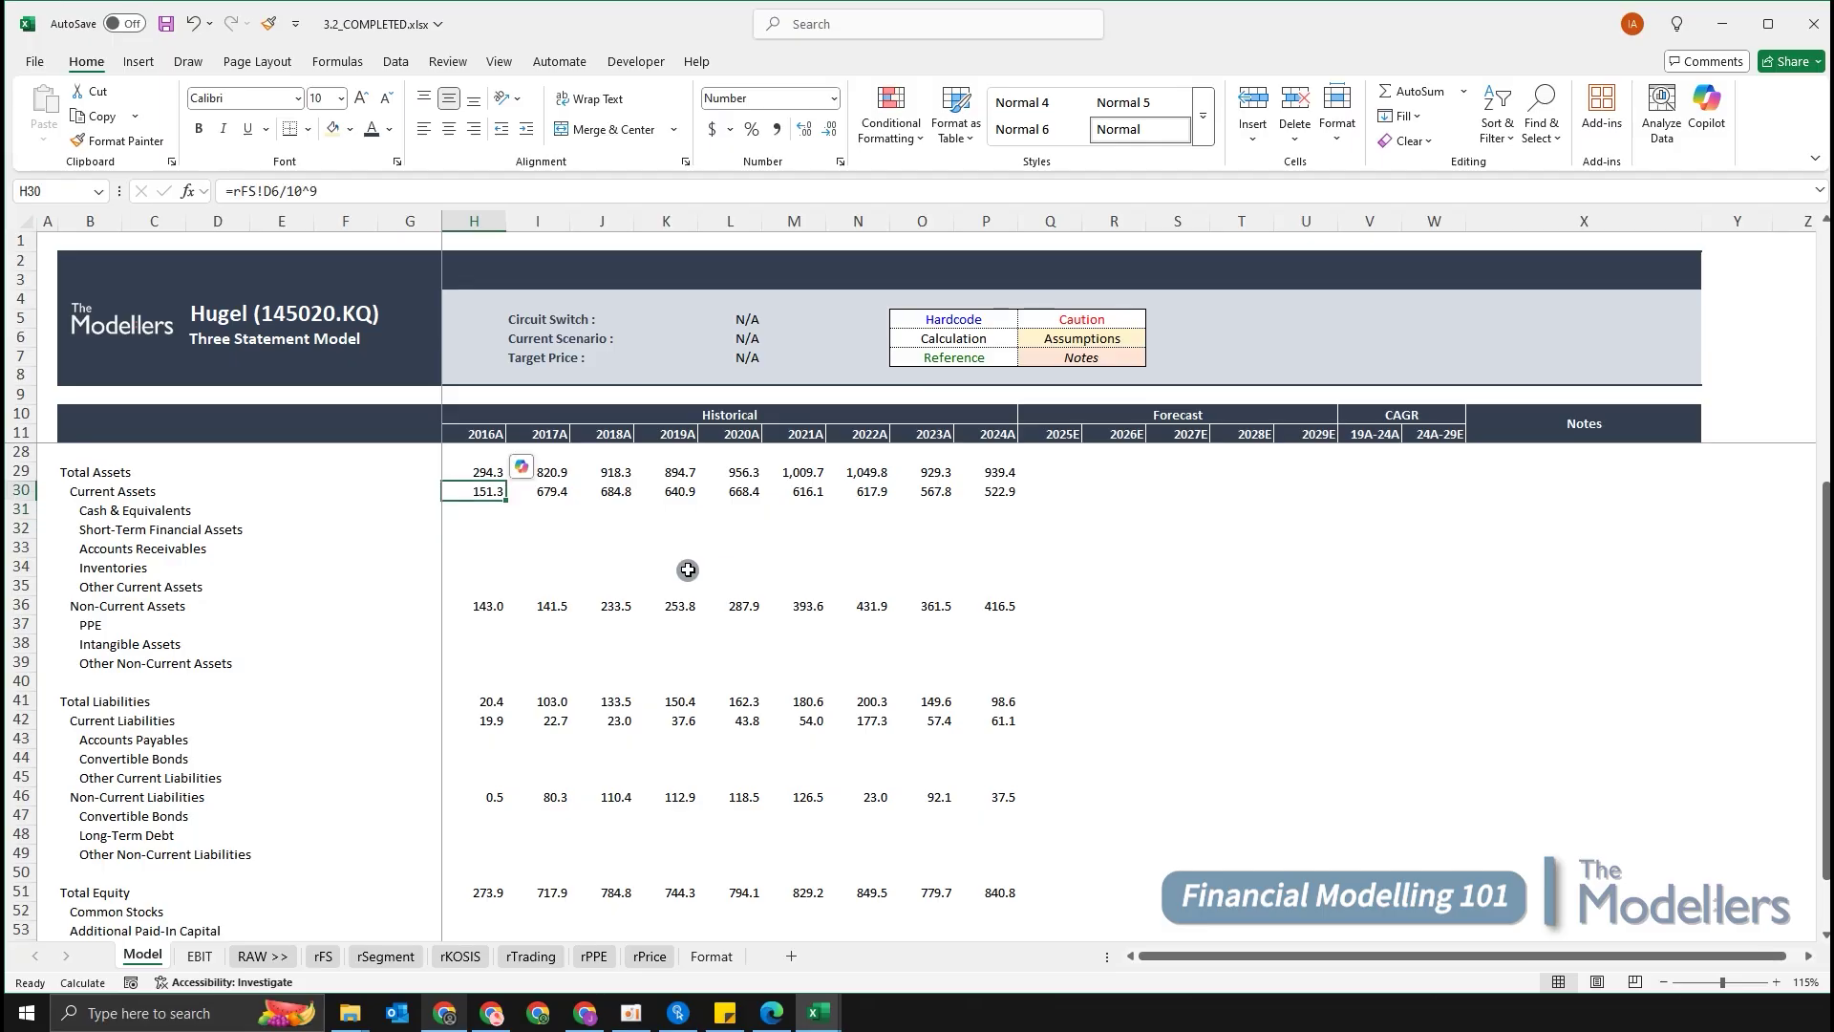
scroll(743, 559, "up", 1)
key("Up")
key("shift+space")
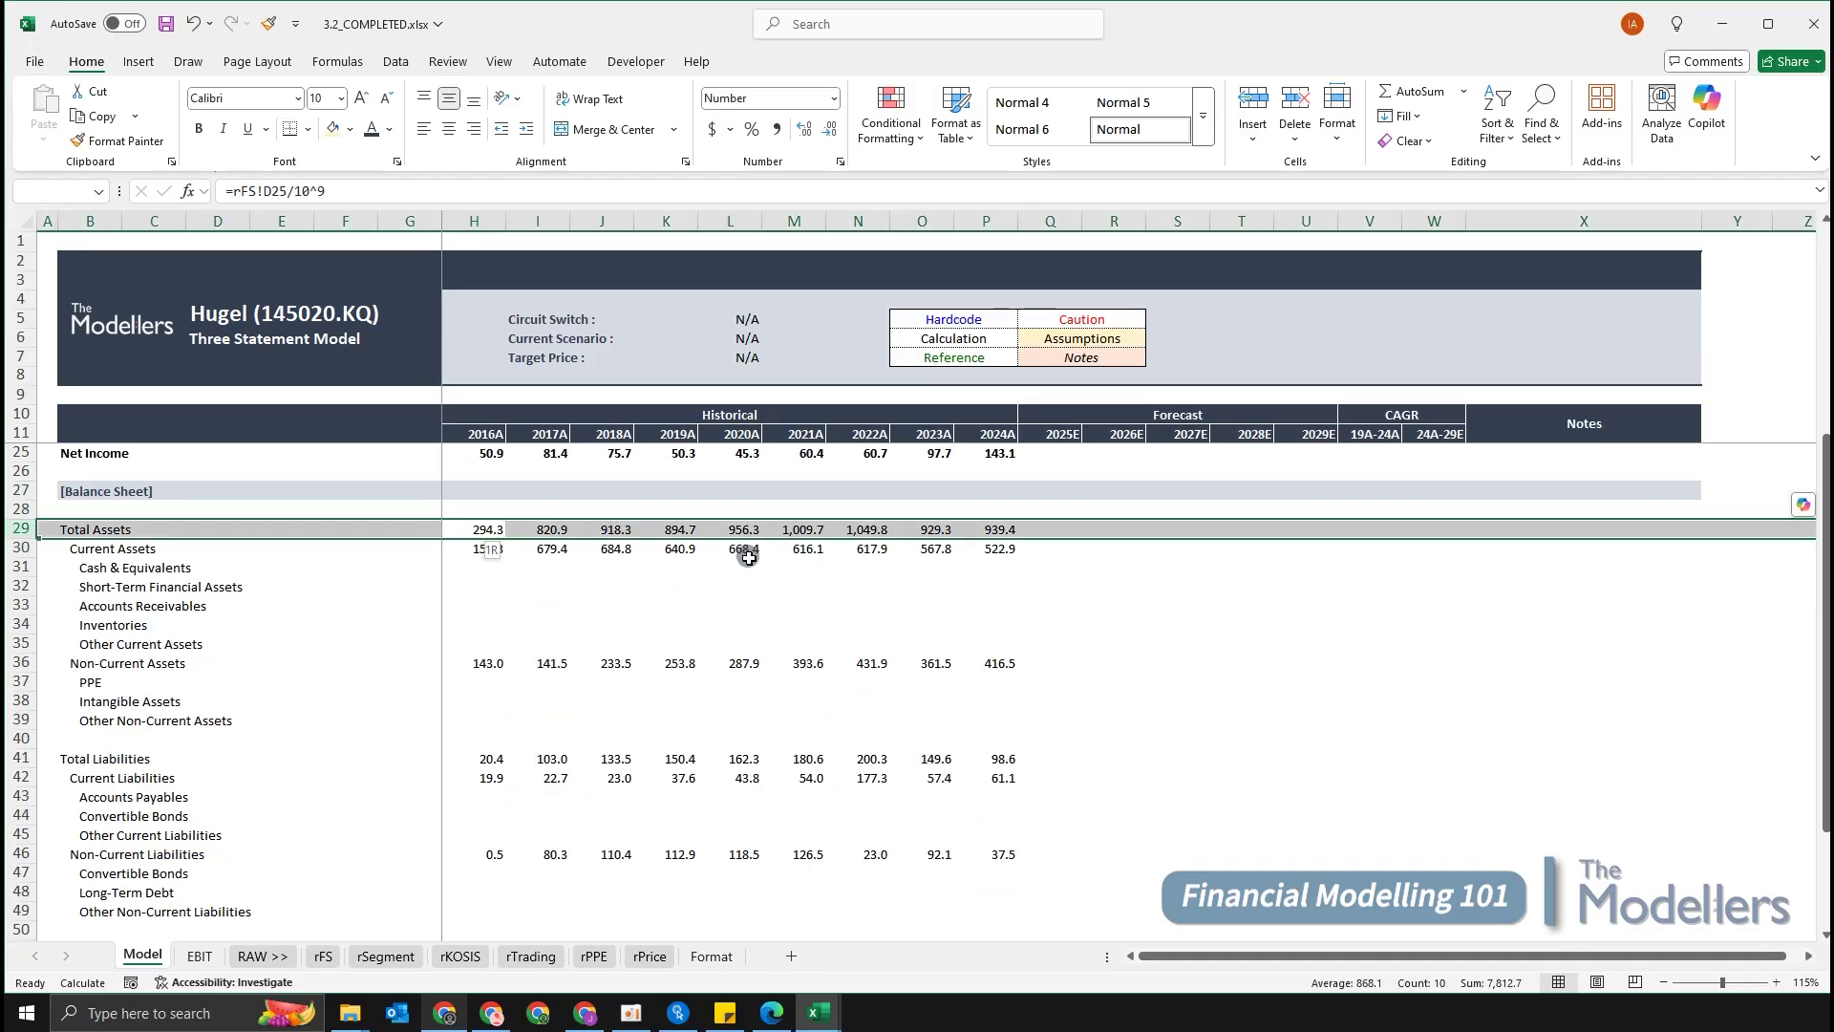
key("Down")
key("shift+space")
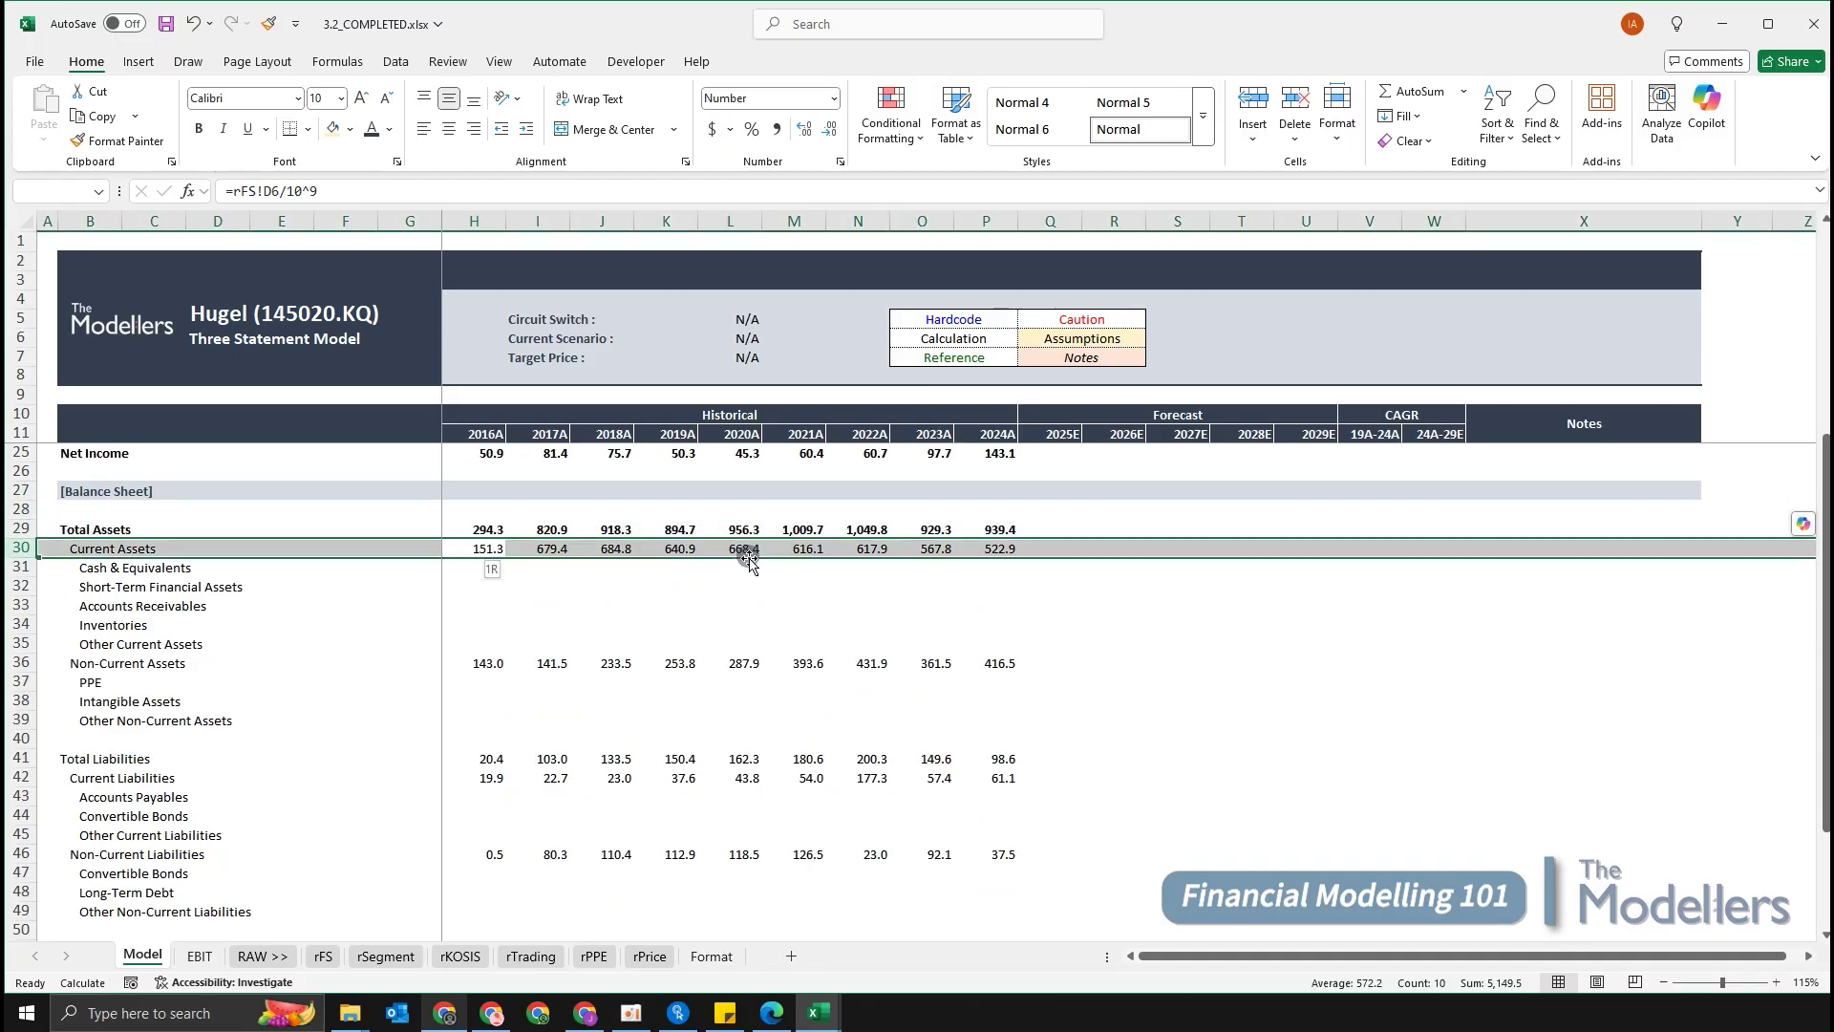
key("ctrl+b")
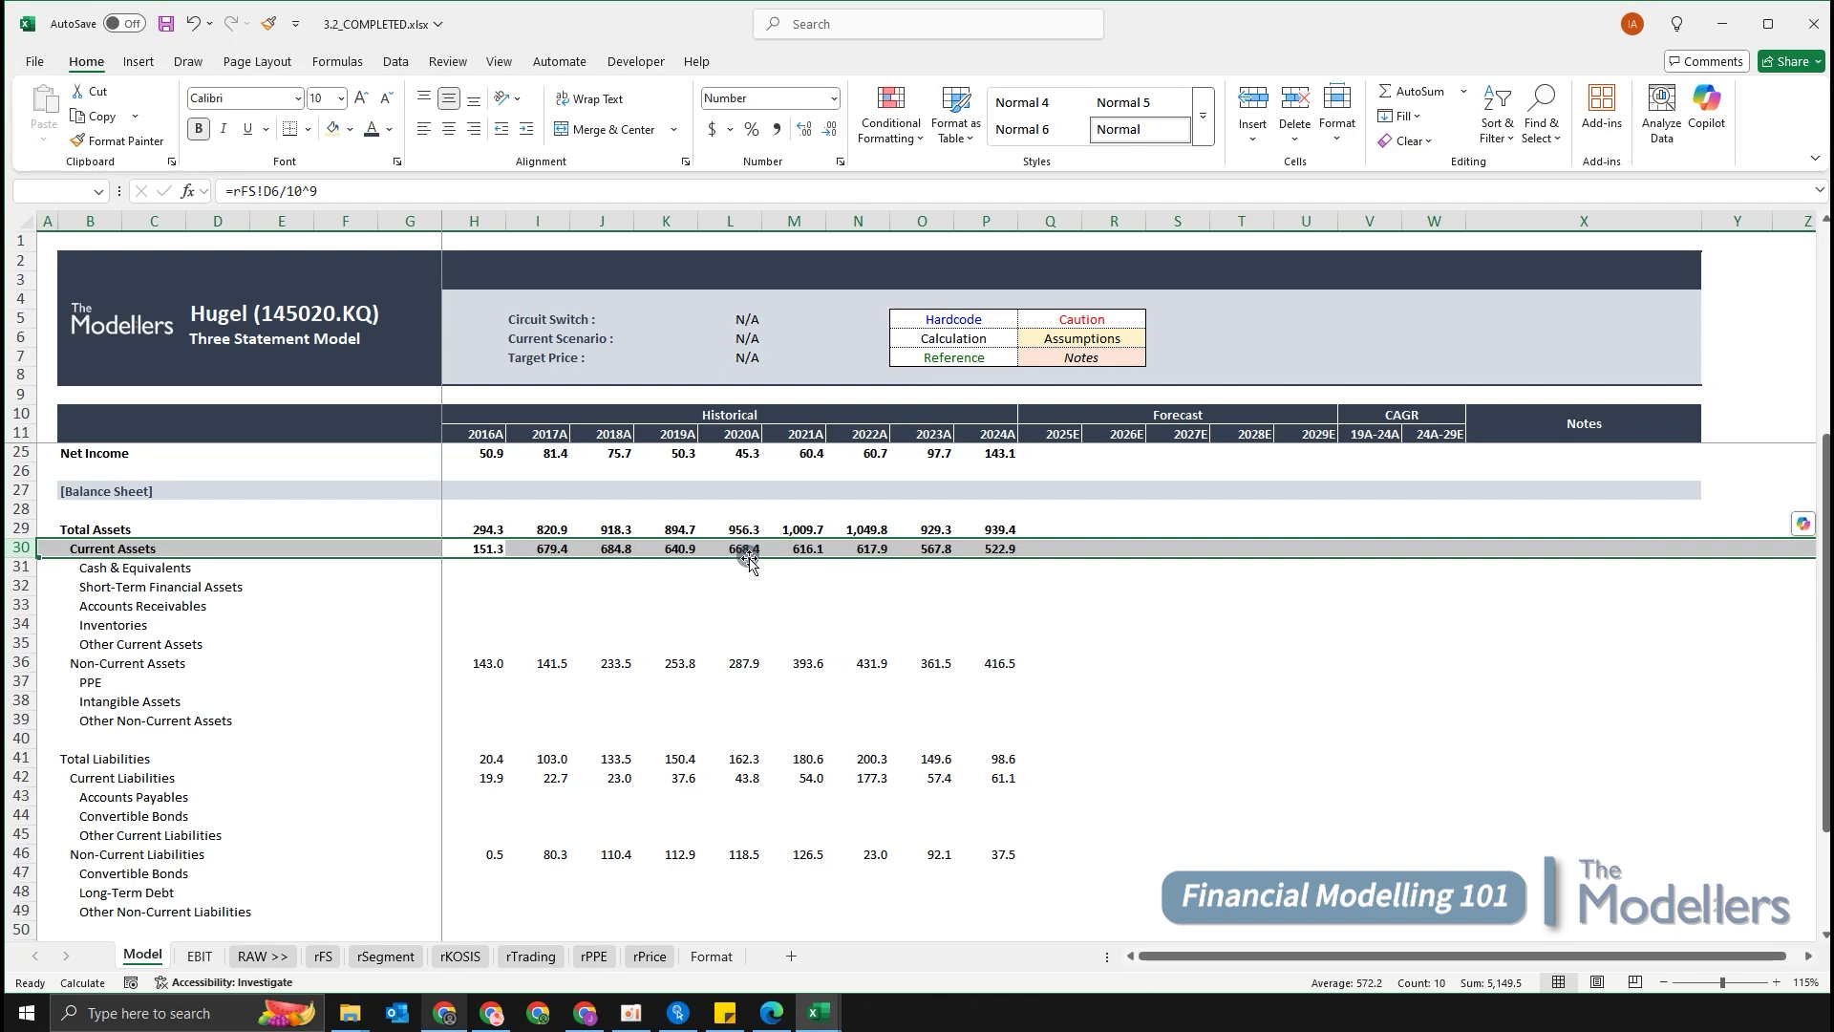
Bold the entire Non-Current Assets row in the balance sheet.
key("Down")
key("Down")
key("Down")
key("Down")
key("Right")
key("Right")
key("Right")
key("Down")
key("Down")
key("shift+space")
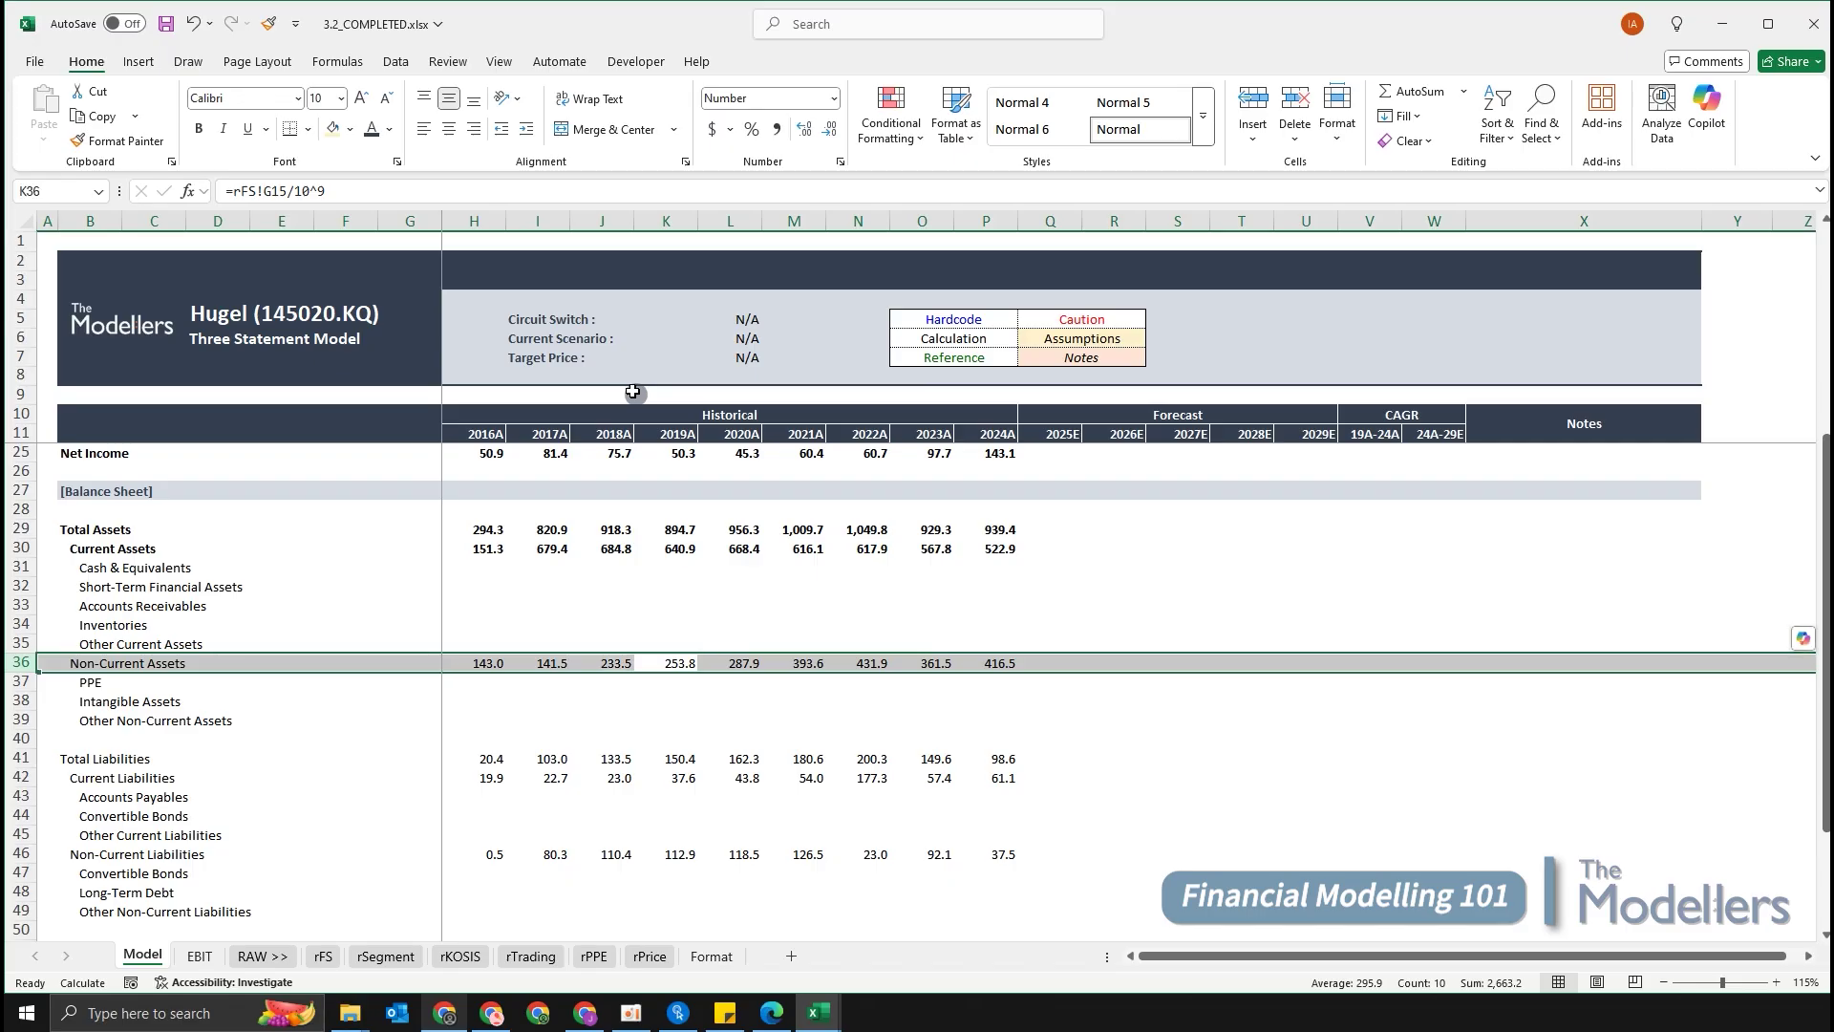
Bold the entire Total Liabilities and Current Liabilities rows.
key("Down")
key("Down")
key("Down")
key("Down")
key("Down")
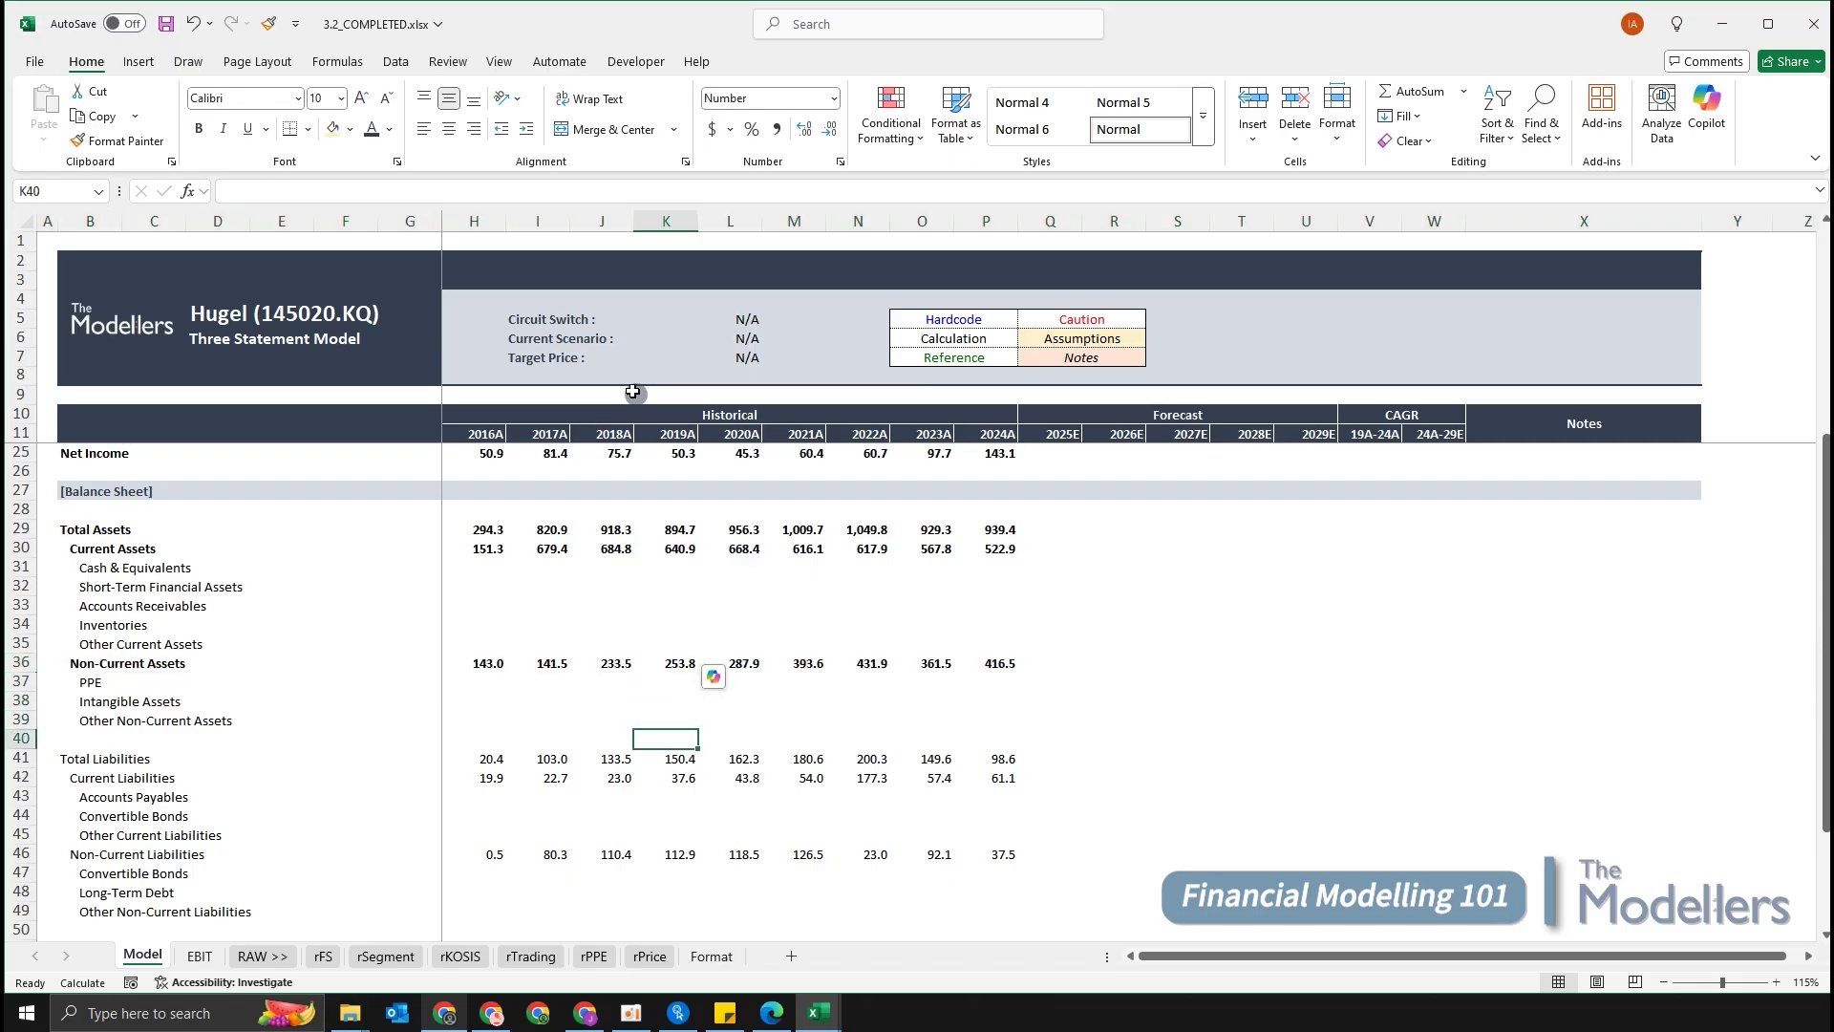
key("shift+space")
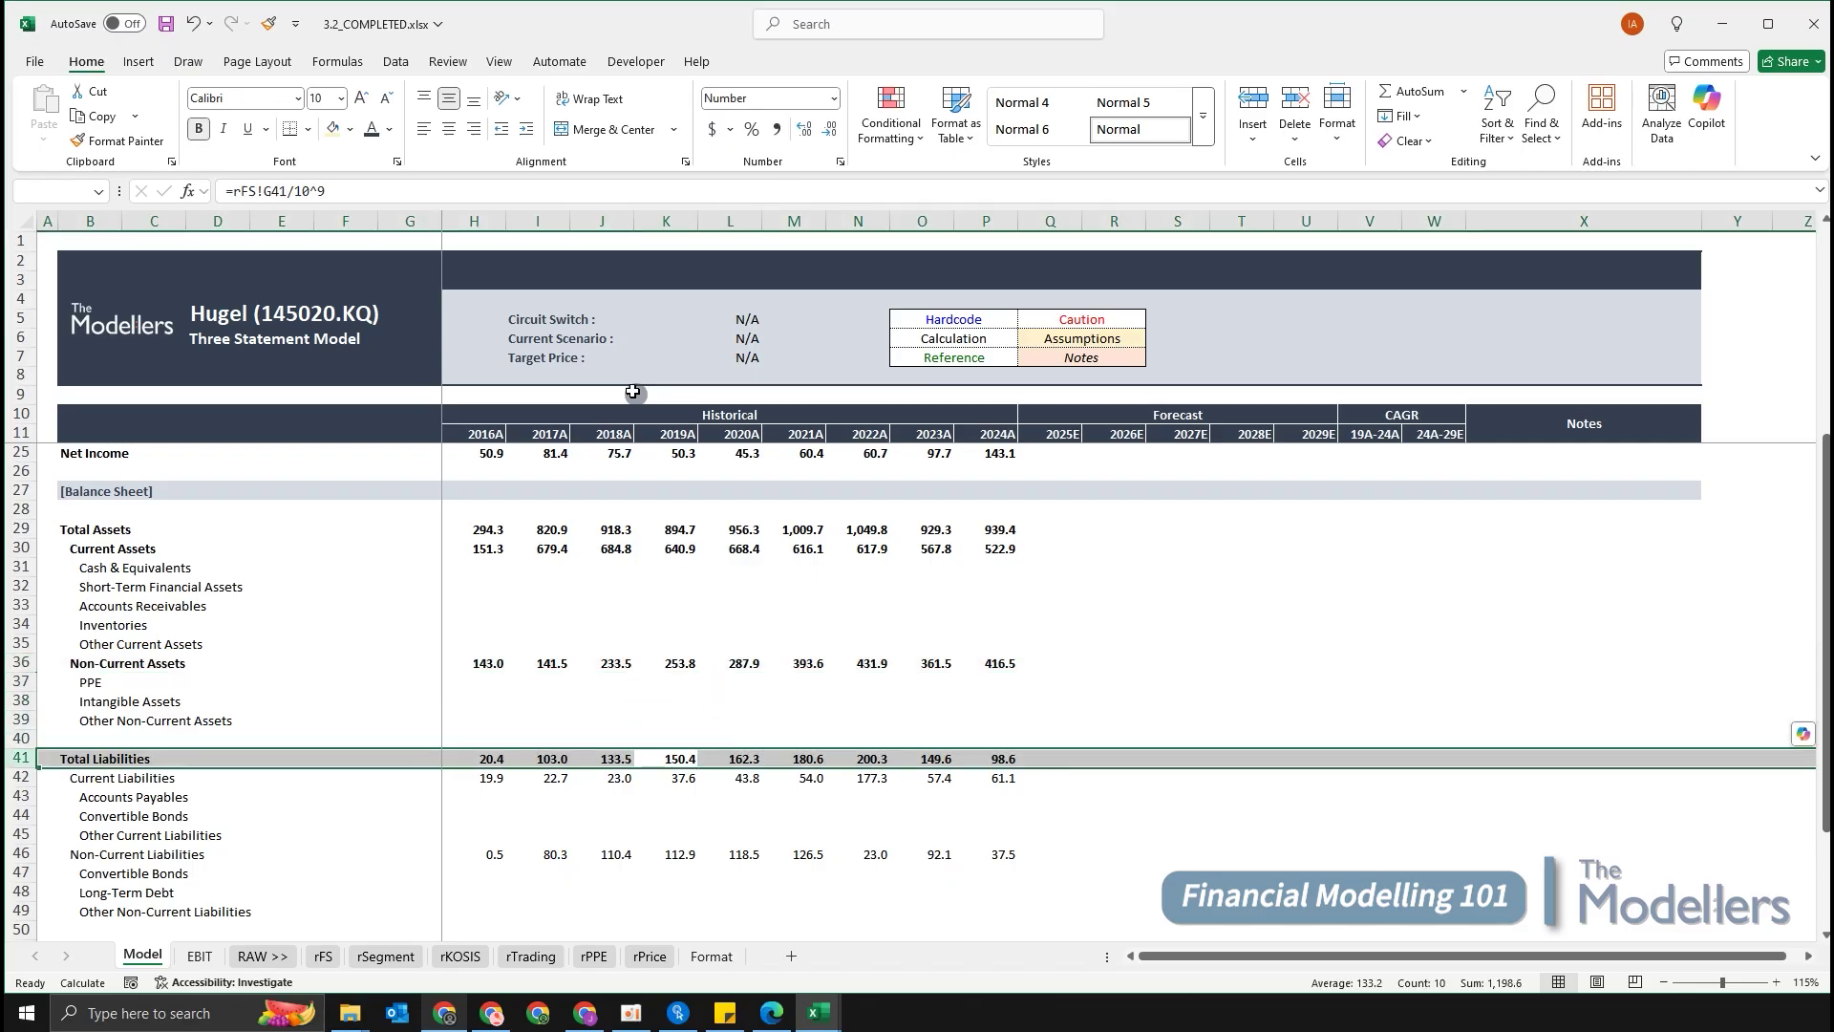
key("Down")
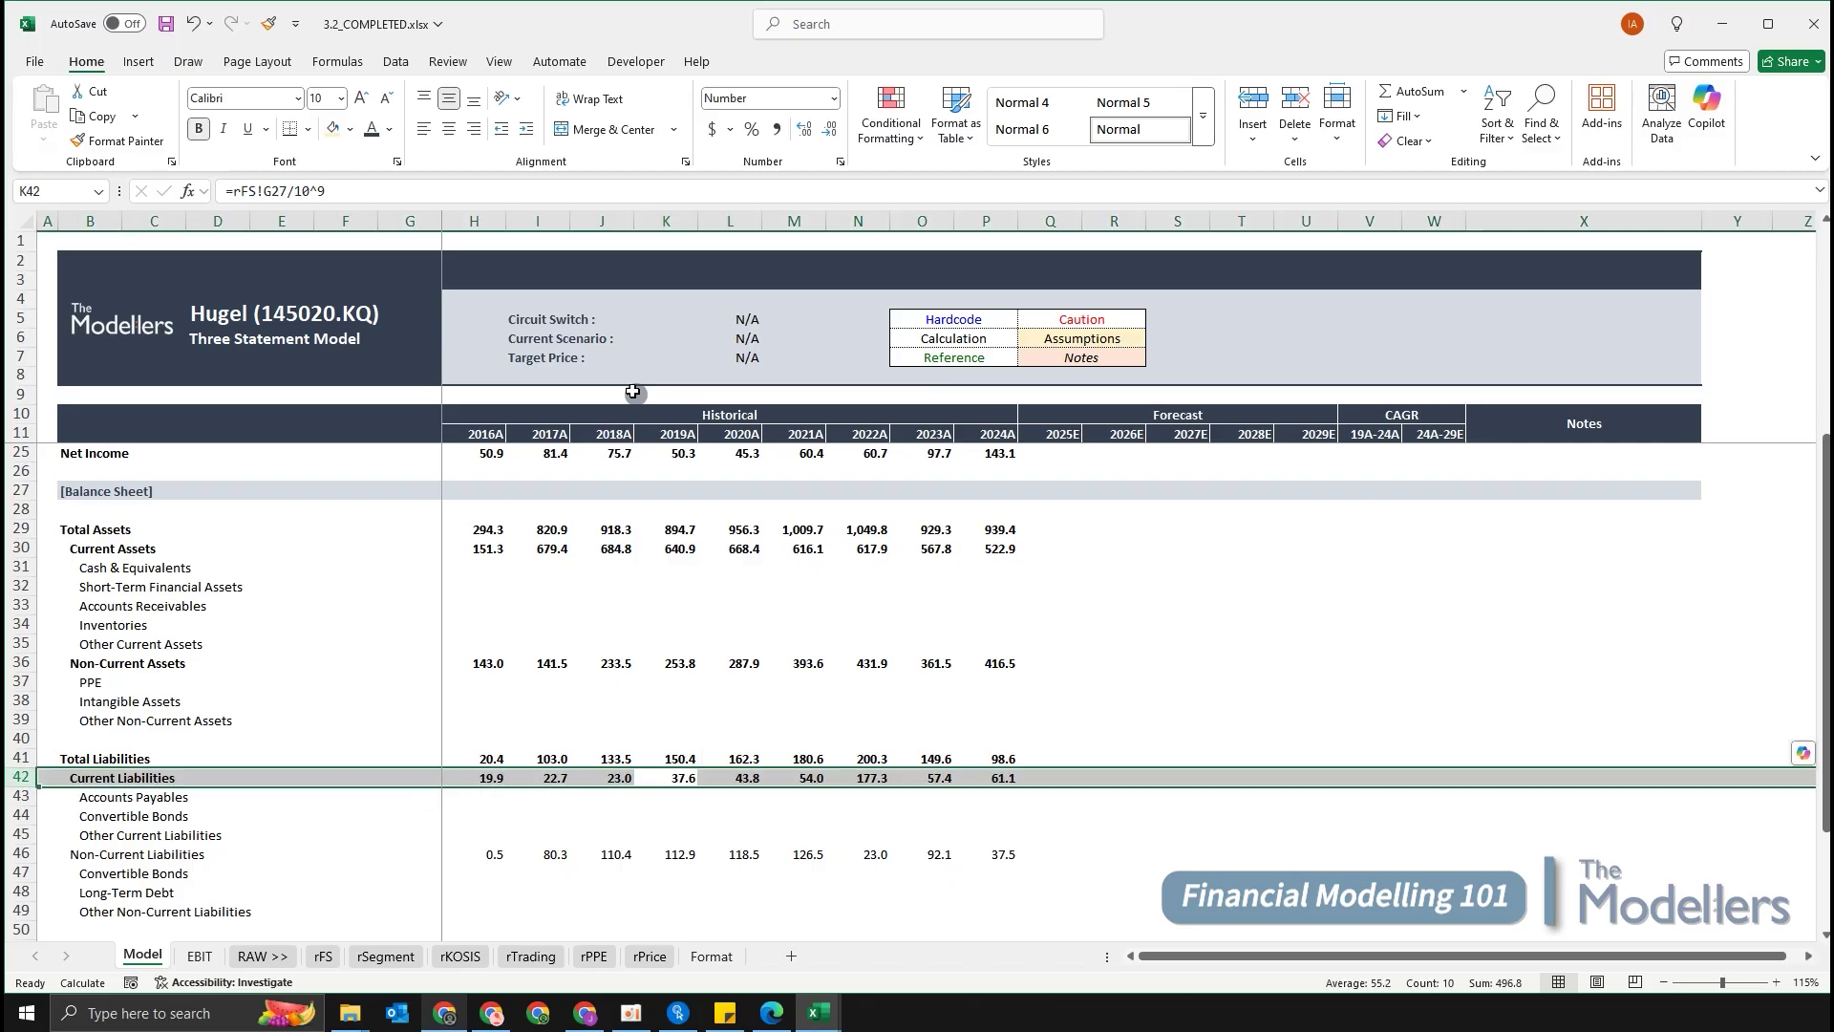
Bold the entire Non-Current Liabilities row.
key("Down")
key("Down")
key("Down")
scroll(763, 330, "down", 1)
scroll(936, 490, "down", 1)
key("Down")
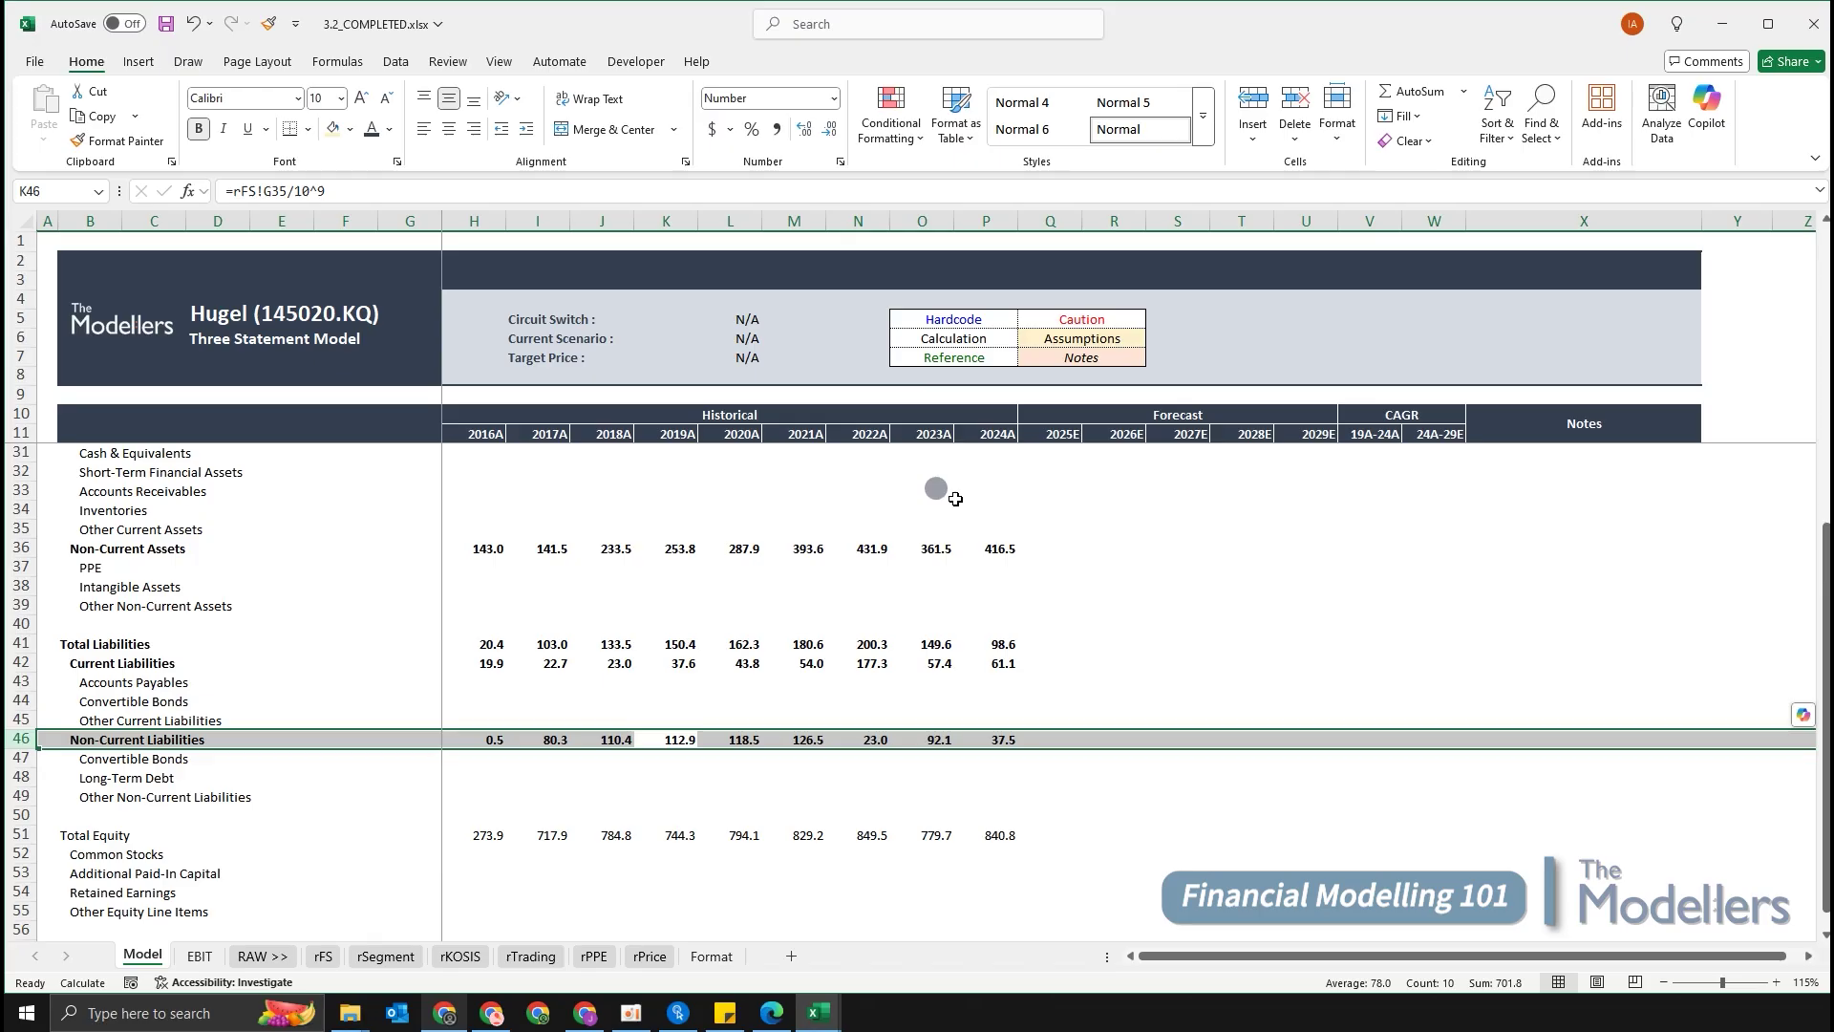
Bold the entire Total Equity row below the liabilities section.
key("Down")
key("Down")
key("Down")
key("Down")
key("Down")
key("shift+space")
key("ctrl+b")
scroll(958, 616, "up", 2)
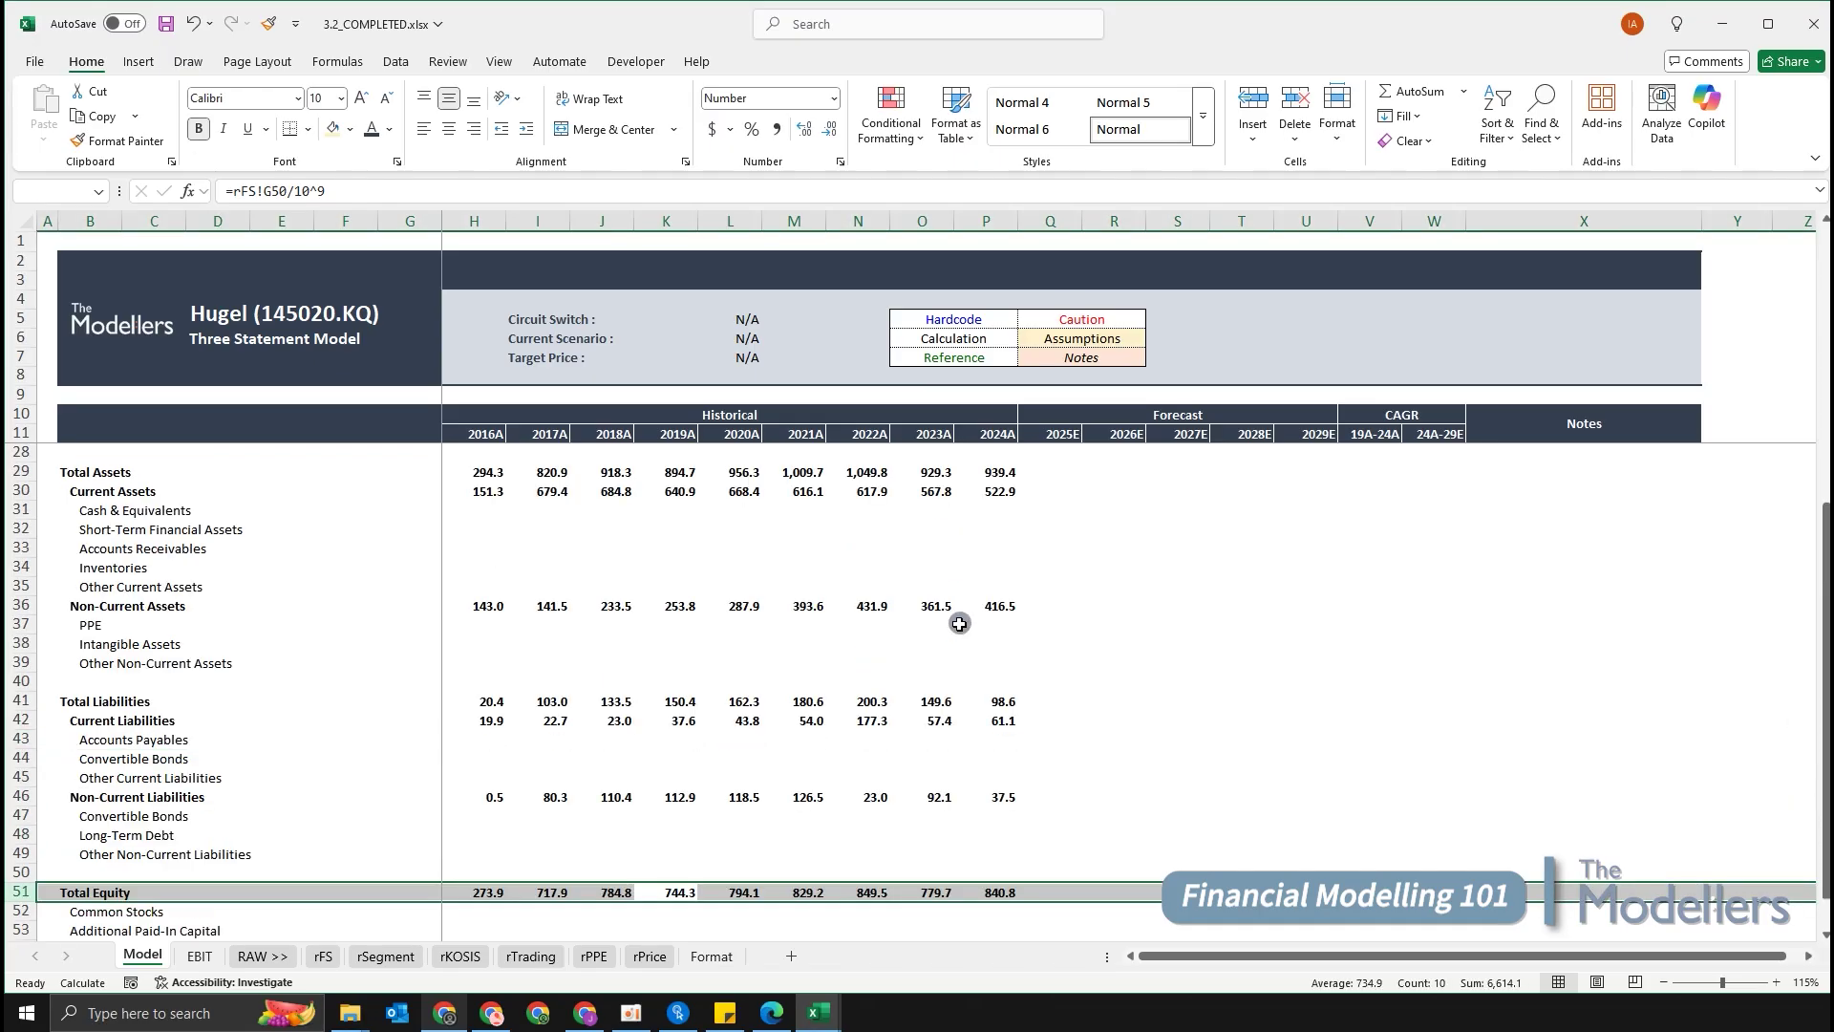
left_click(914, 635)
left_click(664, 626)
left_click(613, 715)
left_click(795, 766)
left_click(738, 705)
Fill the 2016A Cash & Equivalents cell with the rFS sheet's cash and equivalents in billions, using =rFS!D7/10^9.
left_click(683, 624)
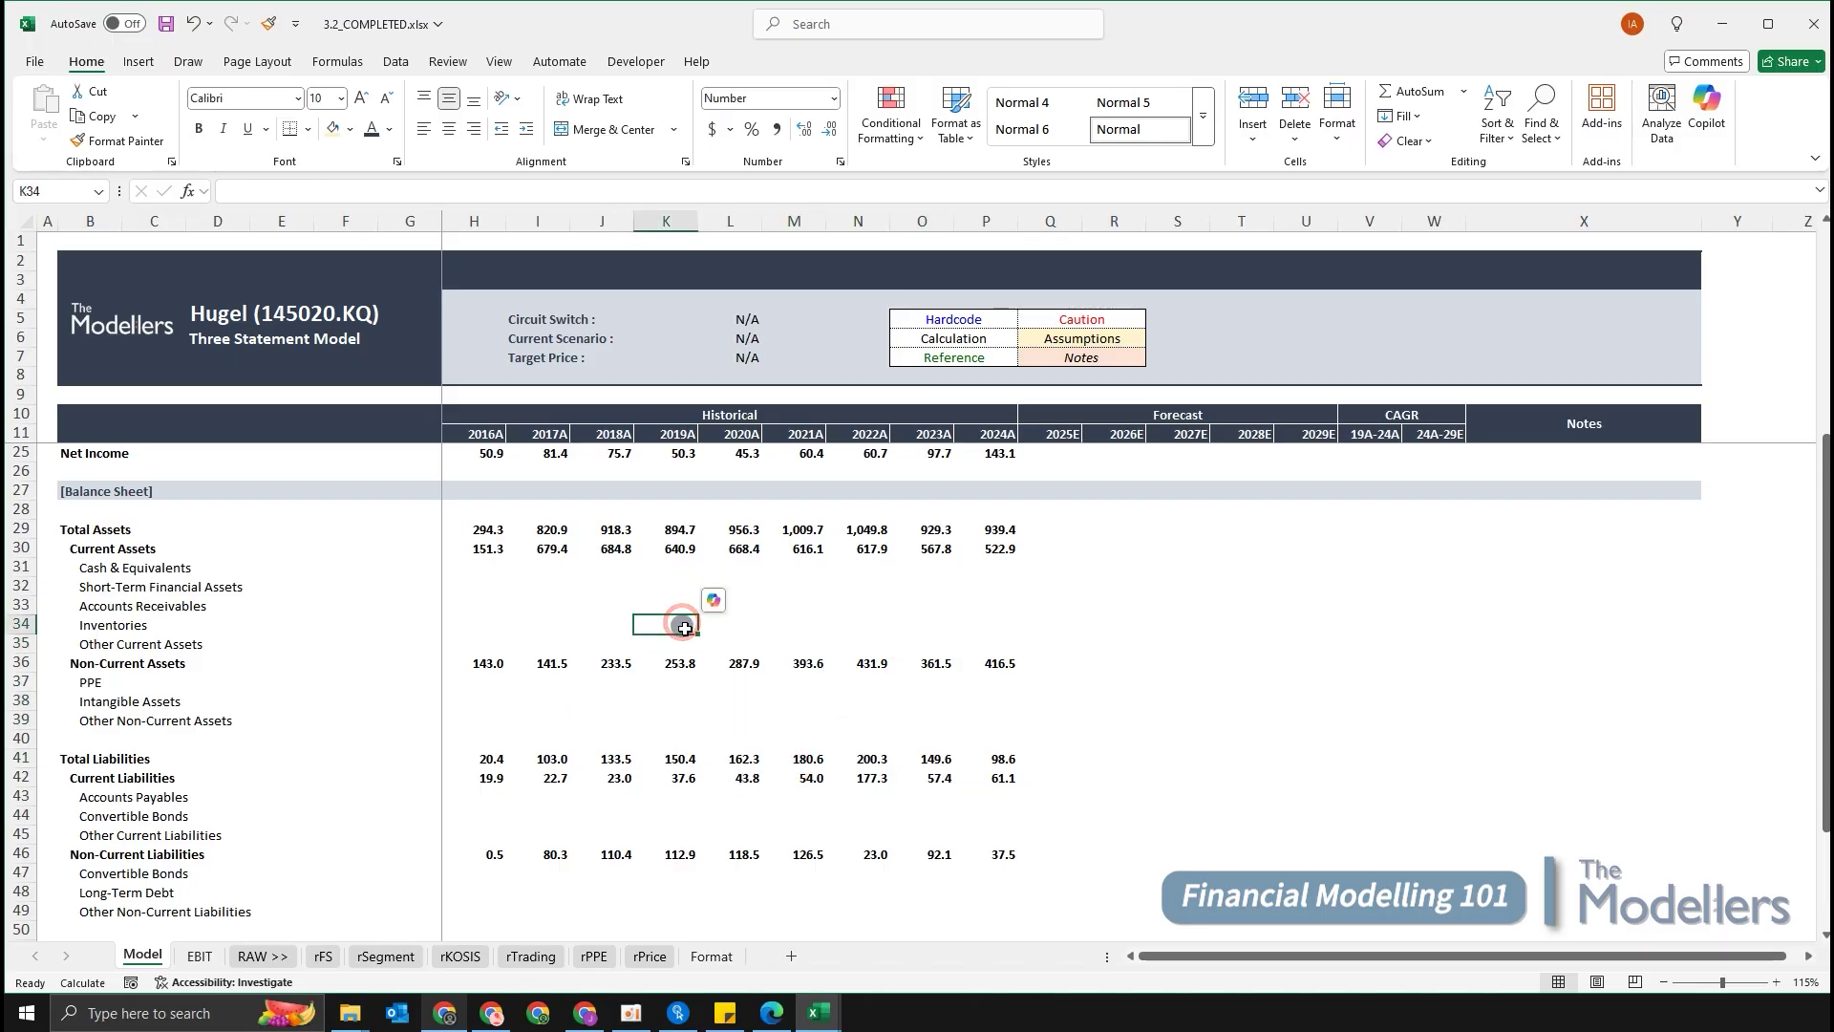
key("Left")
key("Left")
key("Left")
key("Up")
key("Up")
key("Up")
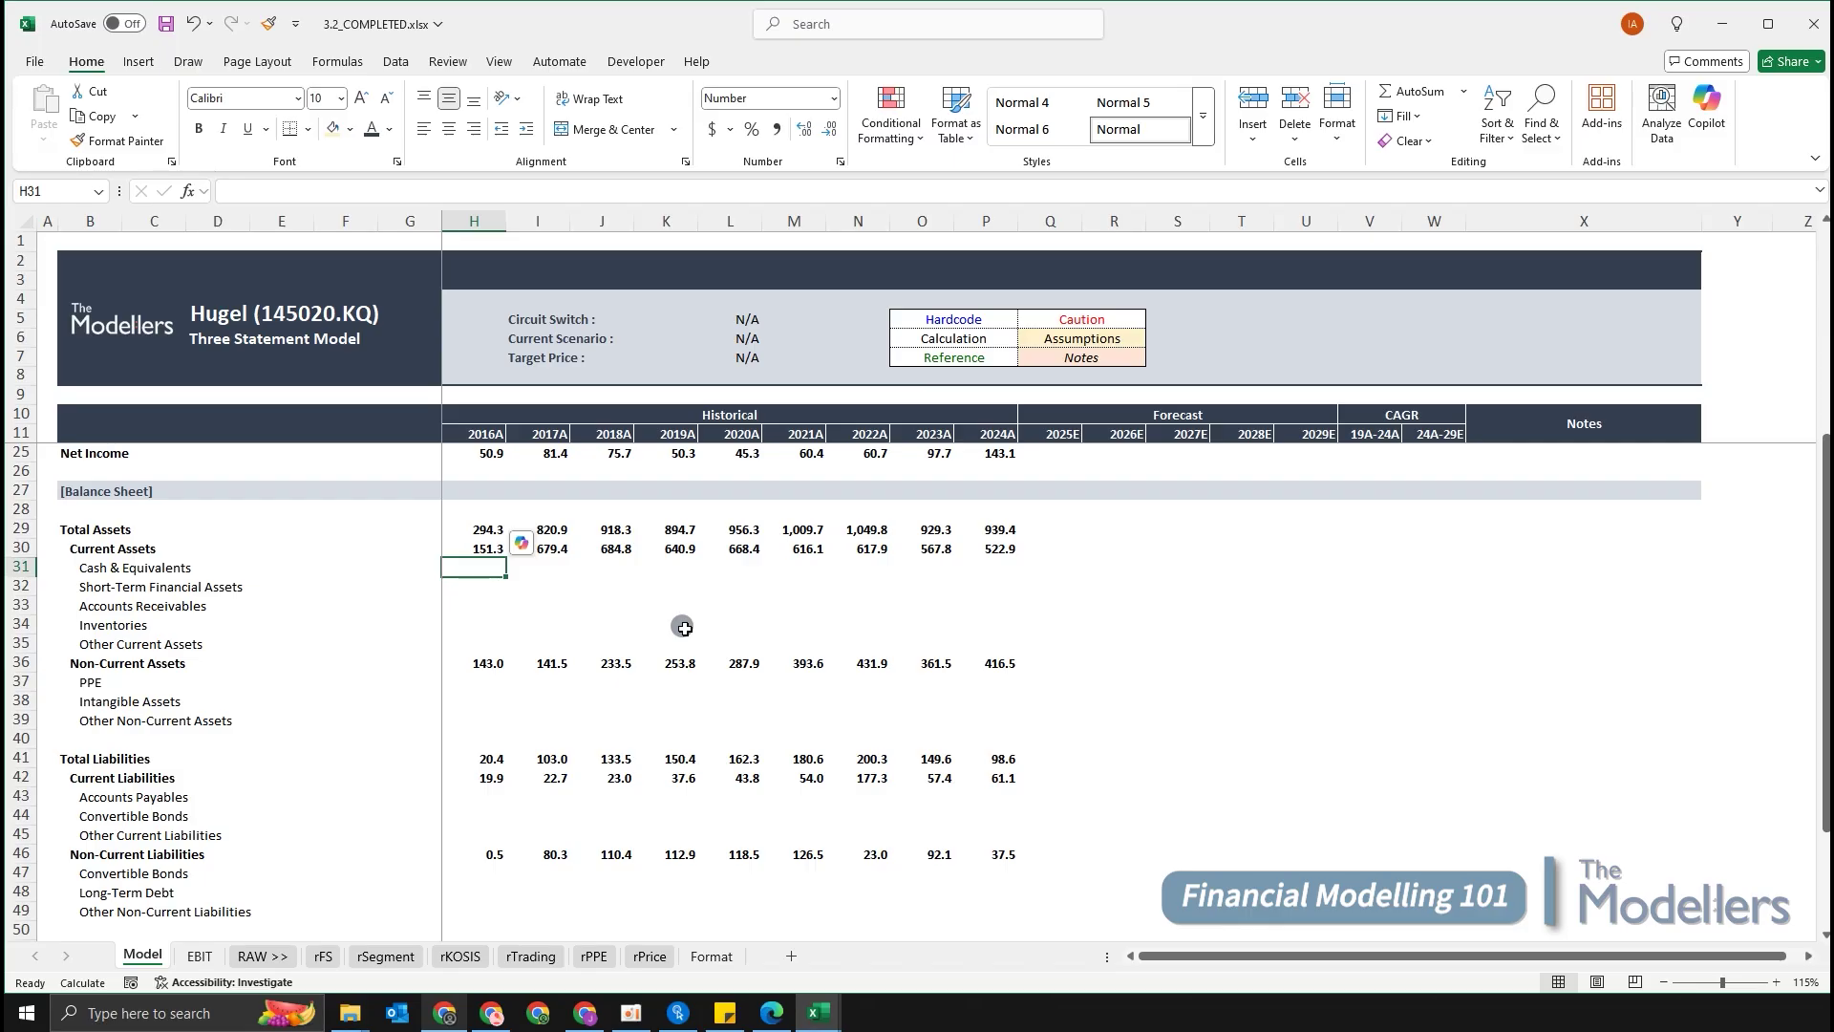
type("=")
key("ctrl+Page_Down")
key("ctrl+Page_Down")
key("ctrl+Page_Down")
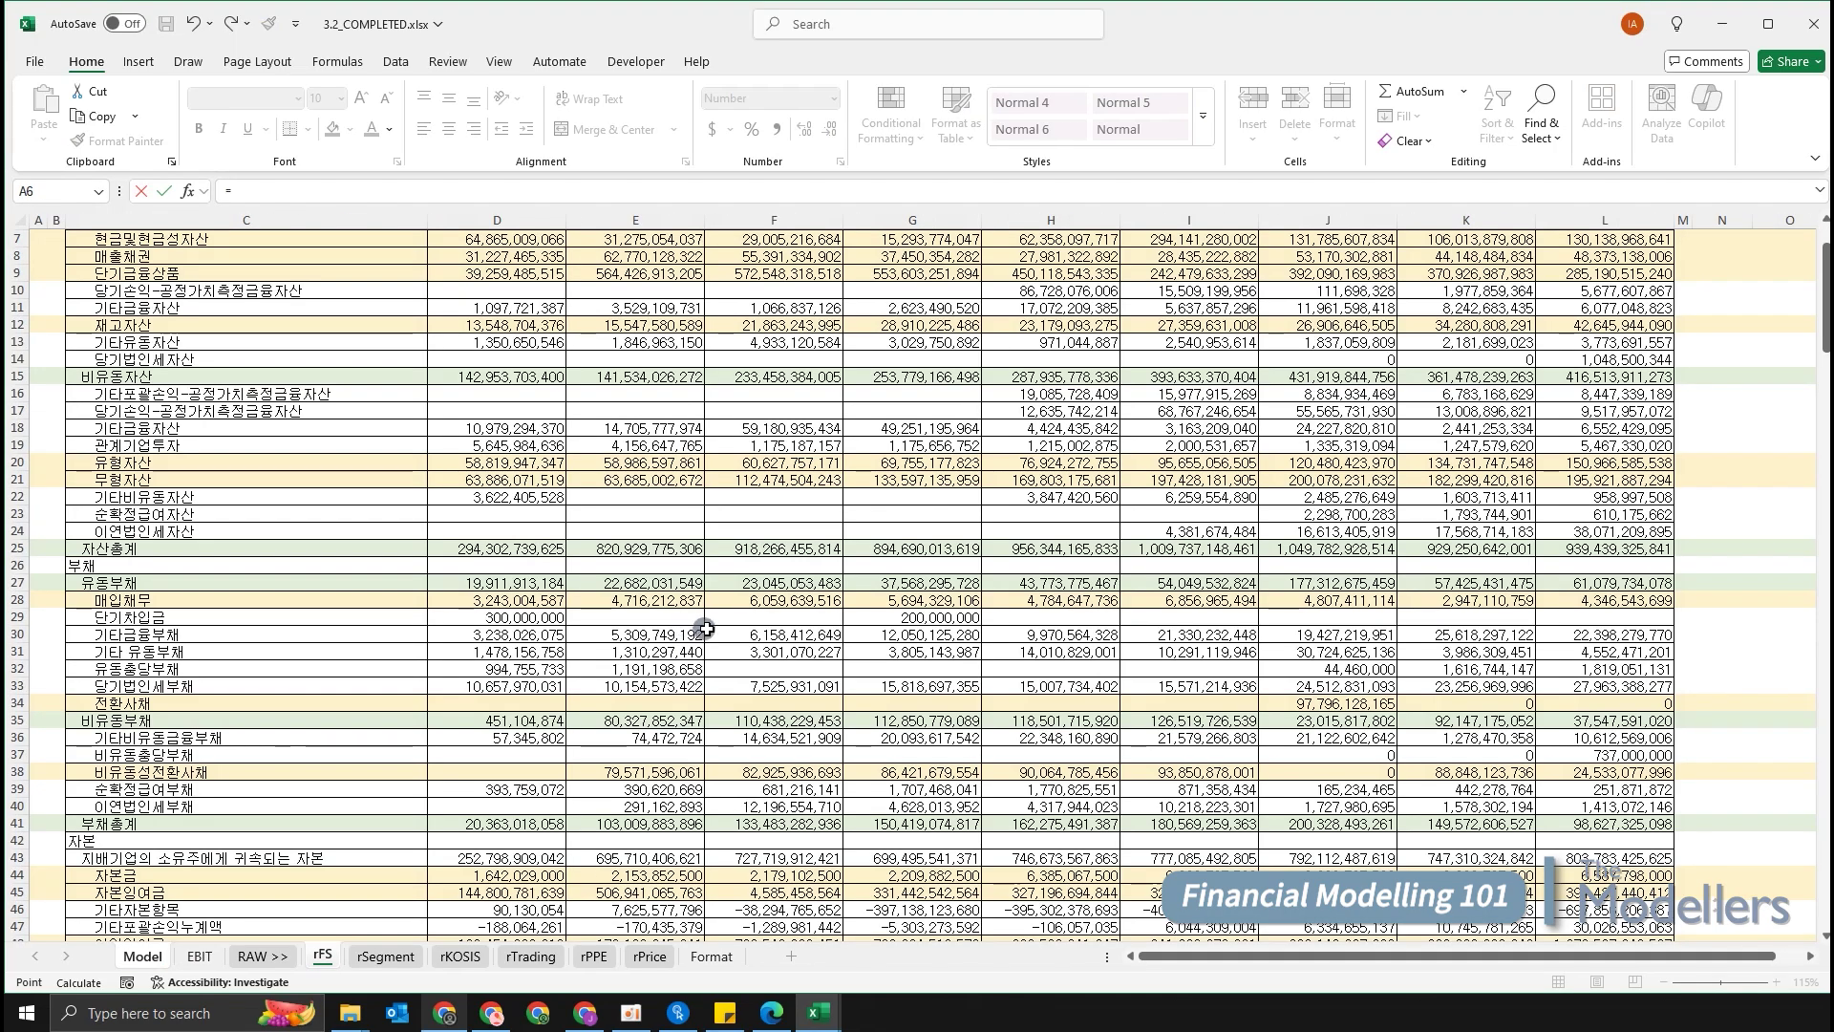
scroll(685, 628, "up", 2)
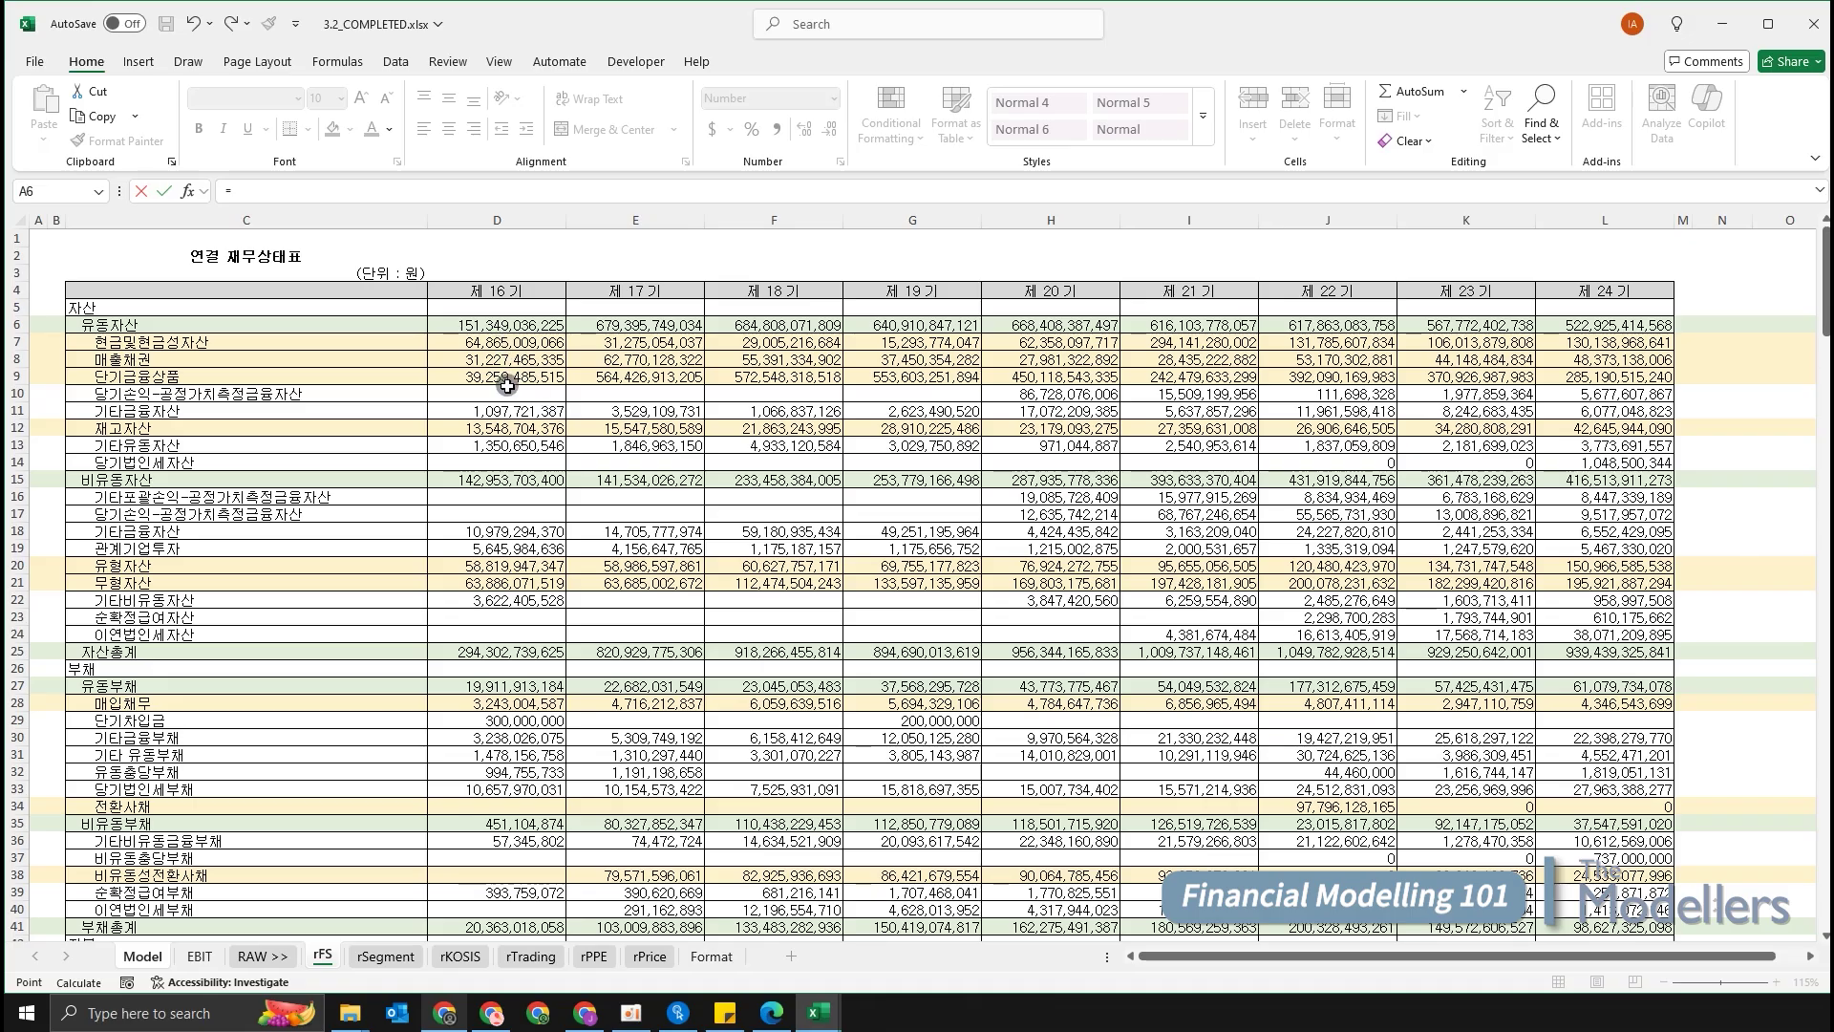
left_click(510, 342)
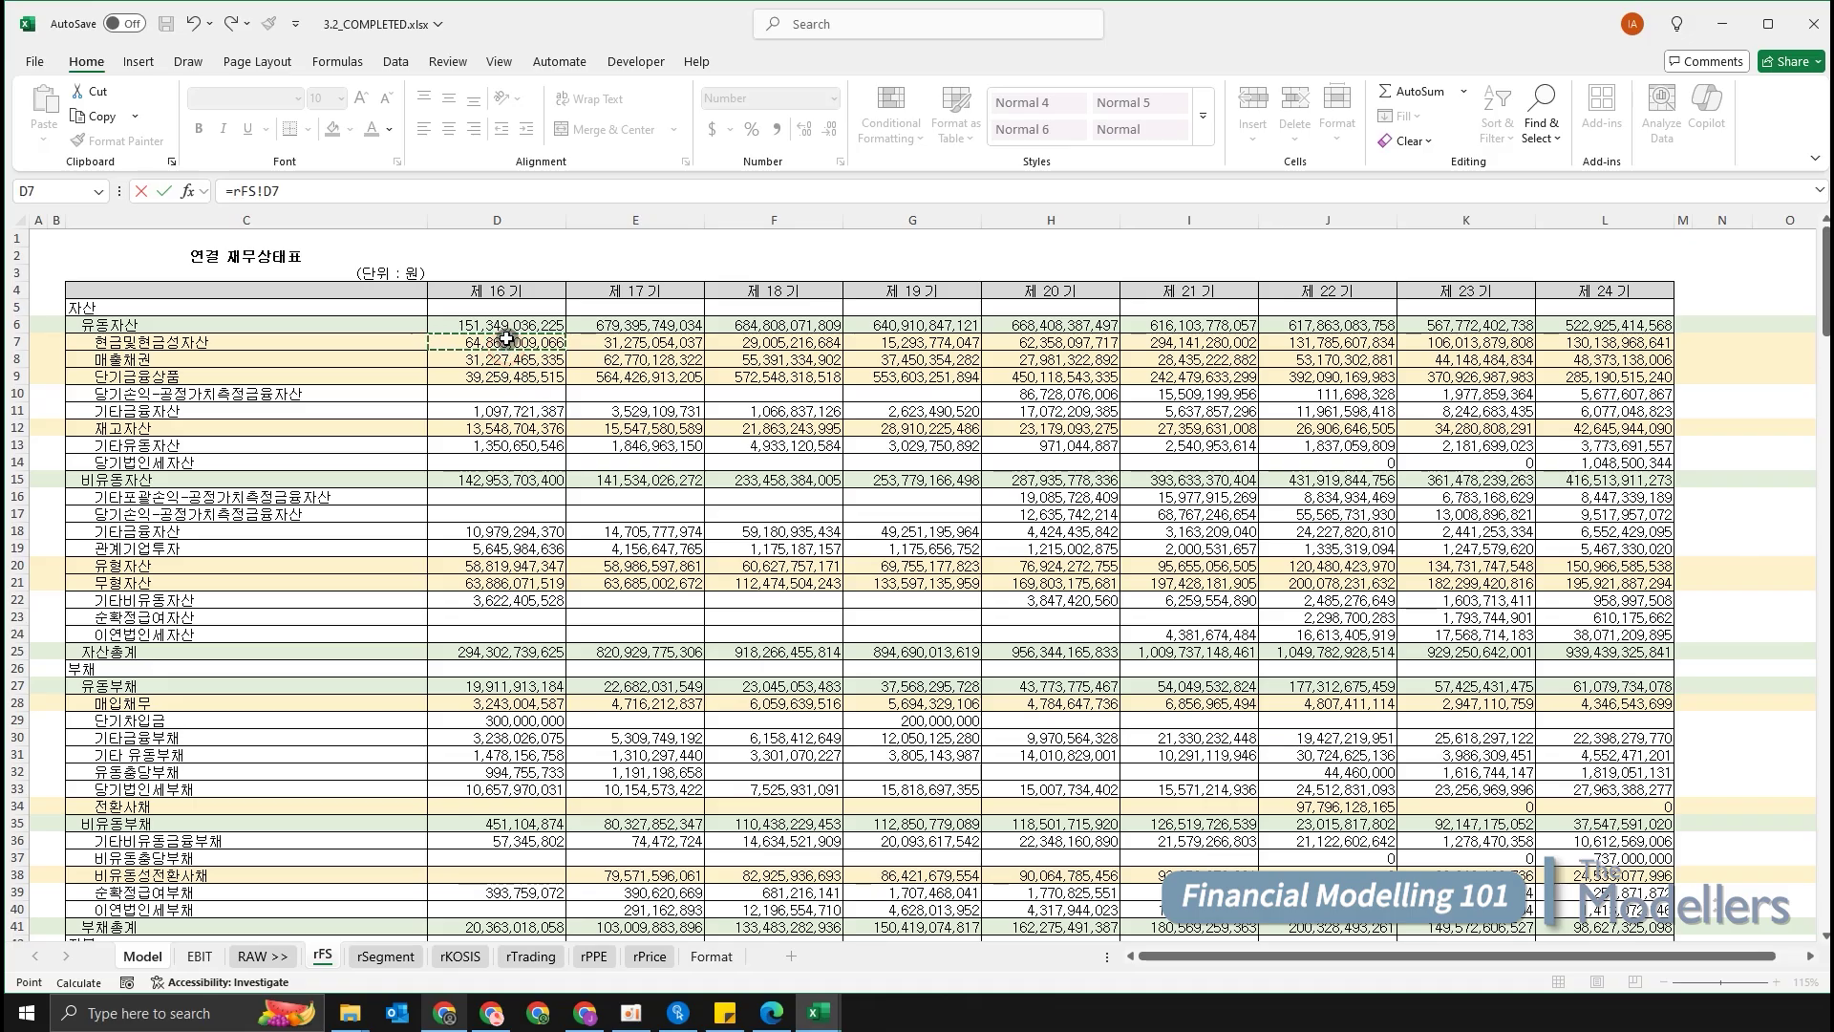
type("/10^9")
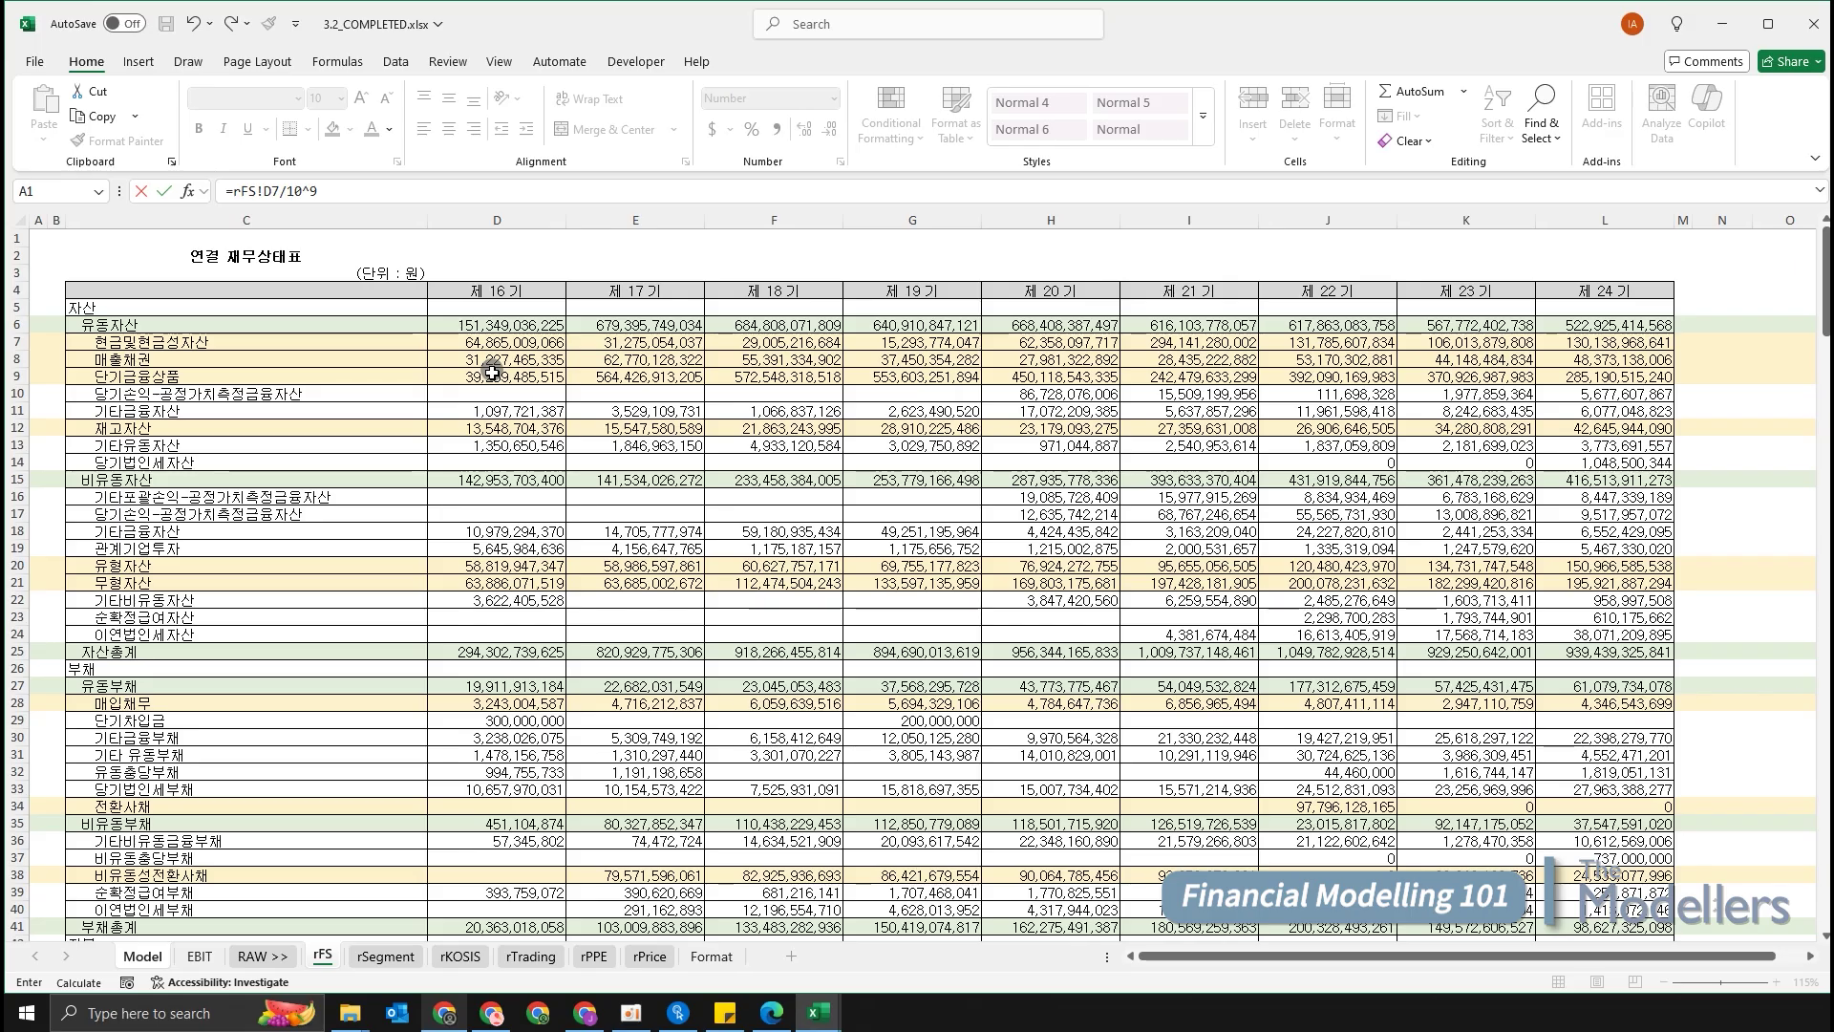
key("Return")
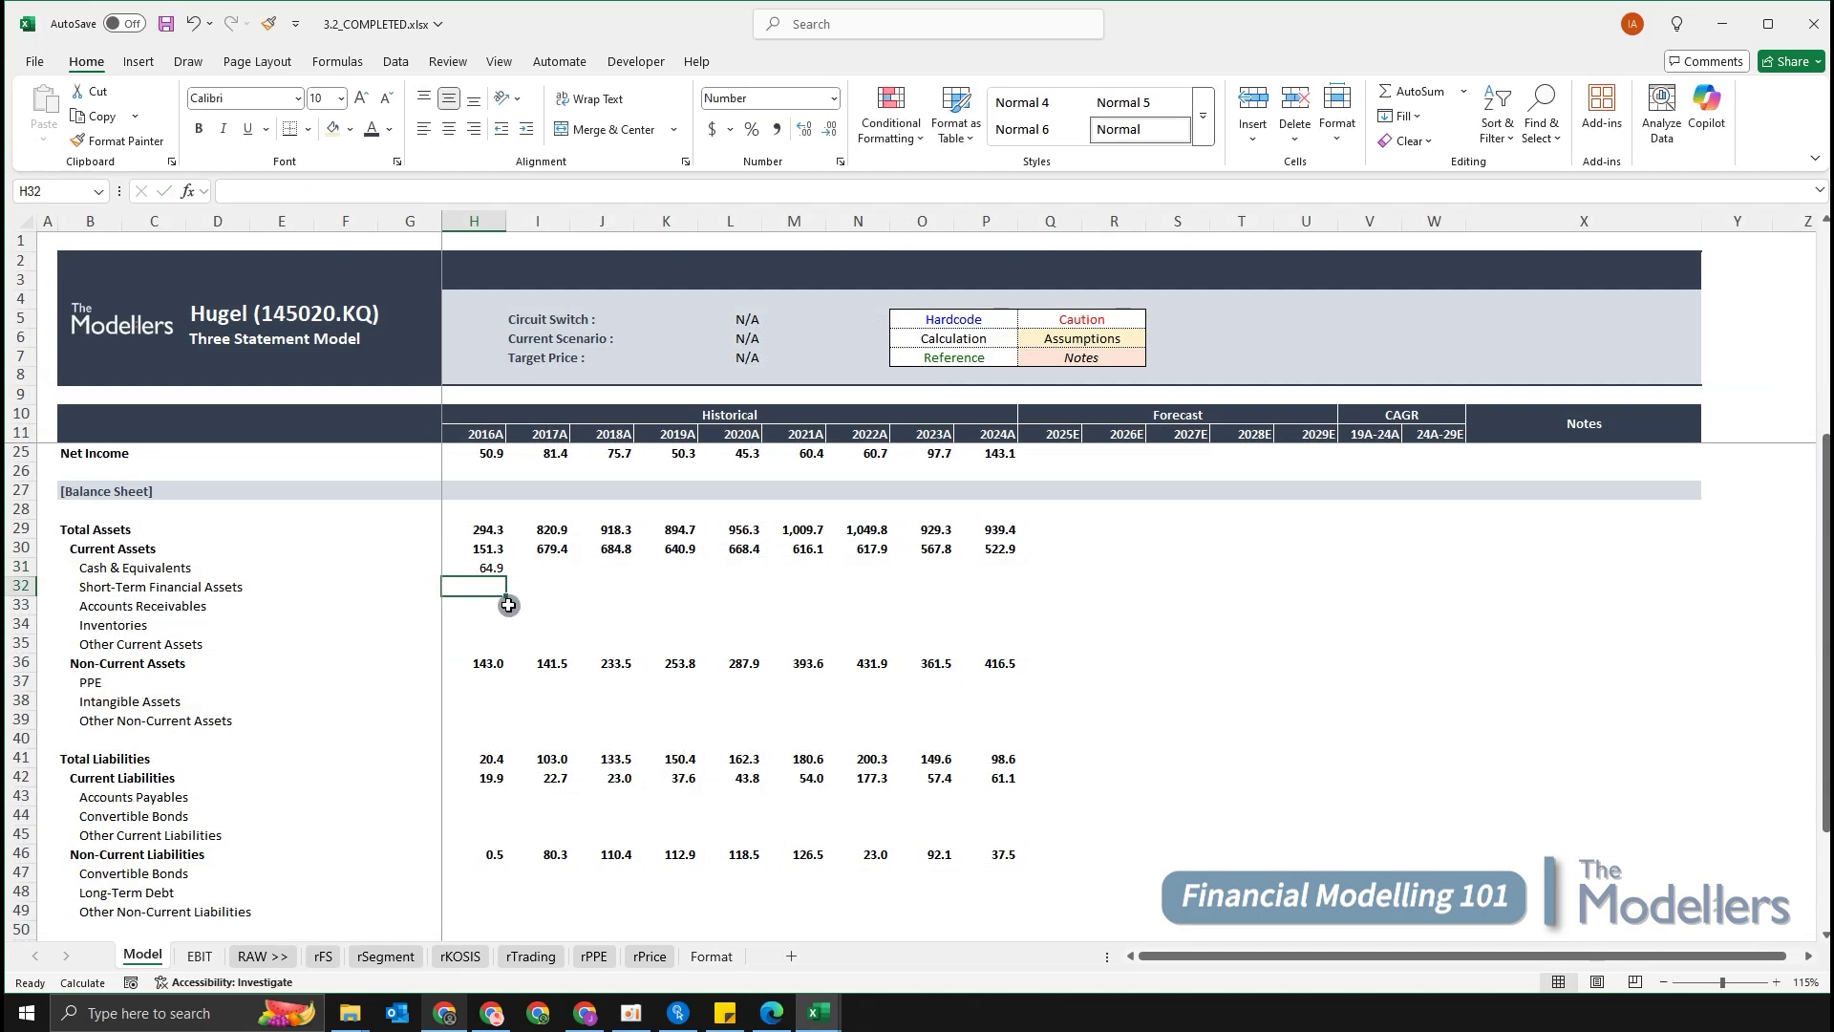
Fill the 2016A Short-Term Financial Assets cell with the rFS sheet's short-term financial instruments in billions, using =rFS!D9/10^9.
type("=")
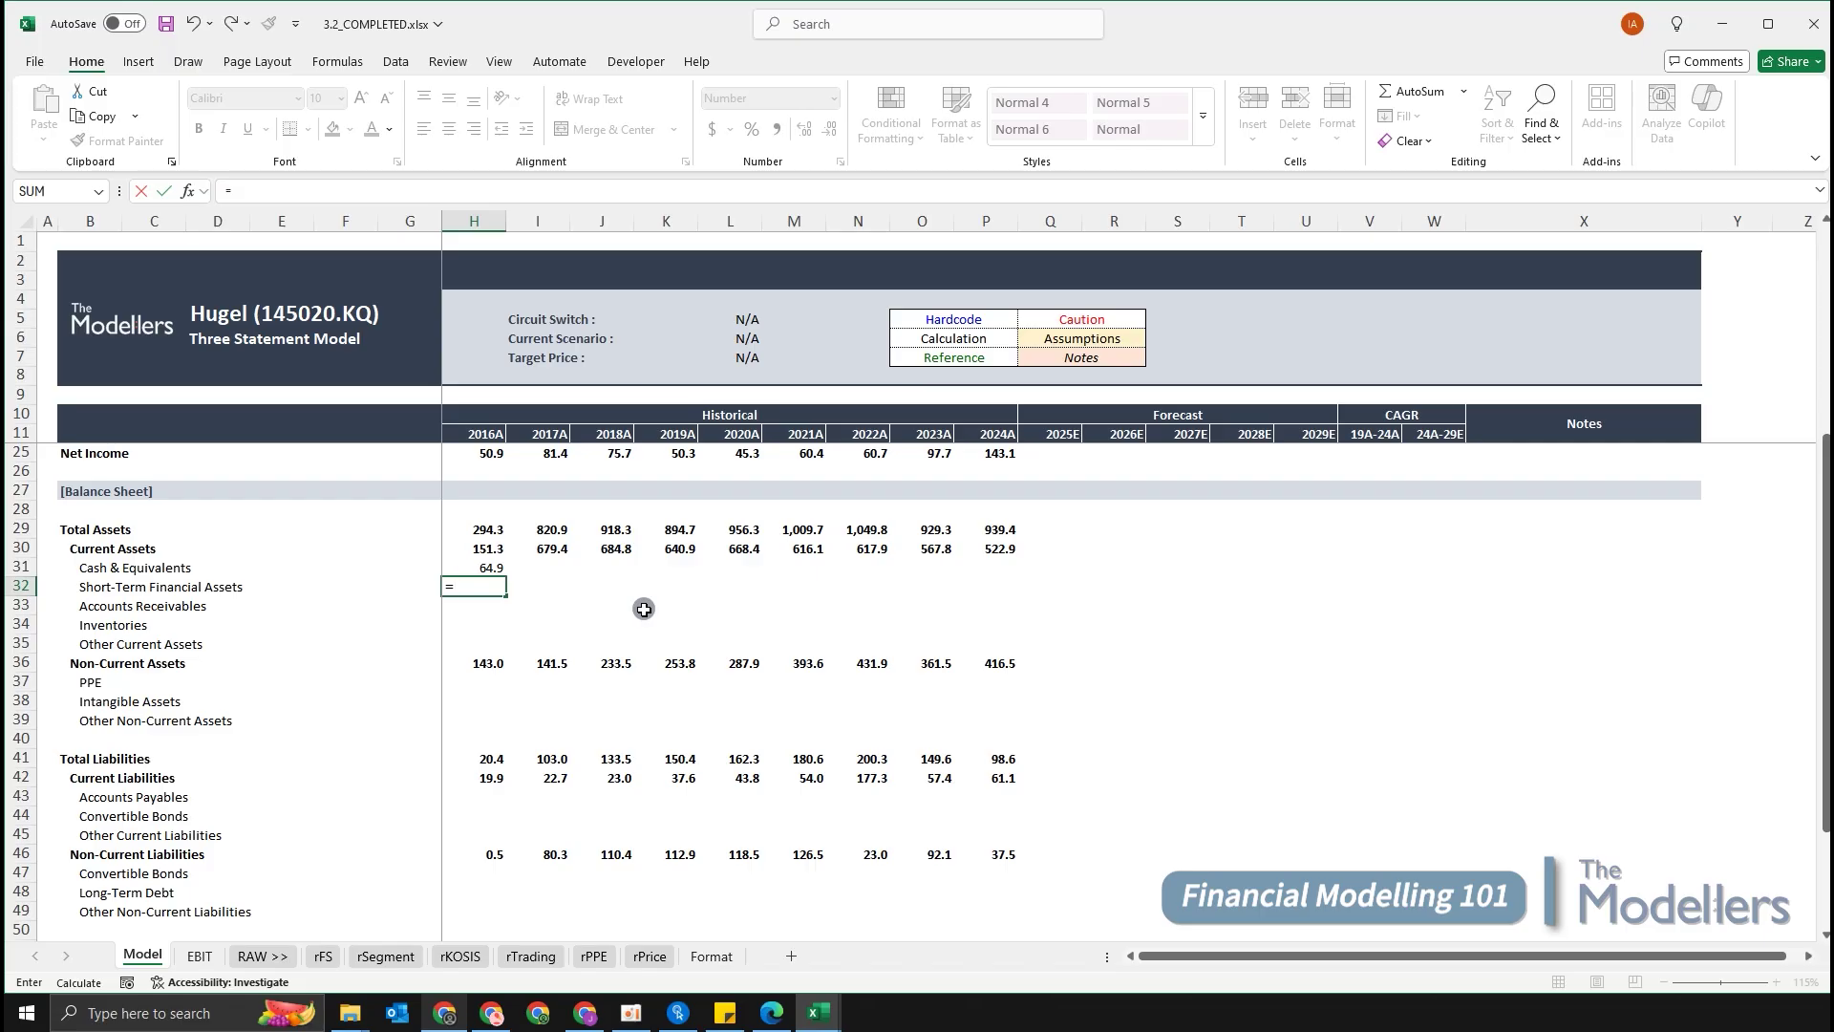
key("ctrl+Page_Down")
key("ctrl+Page_Down")
key("ctrl+Page_Down")
key("Down")
key("Down")
key("Down")
key("Down")
key("Down")
key("Right")
key("Right")
key("Right")
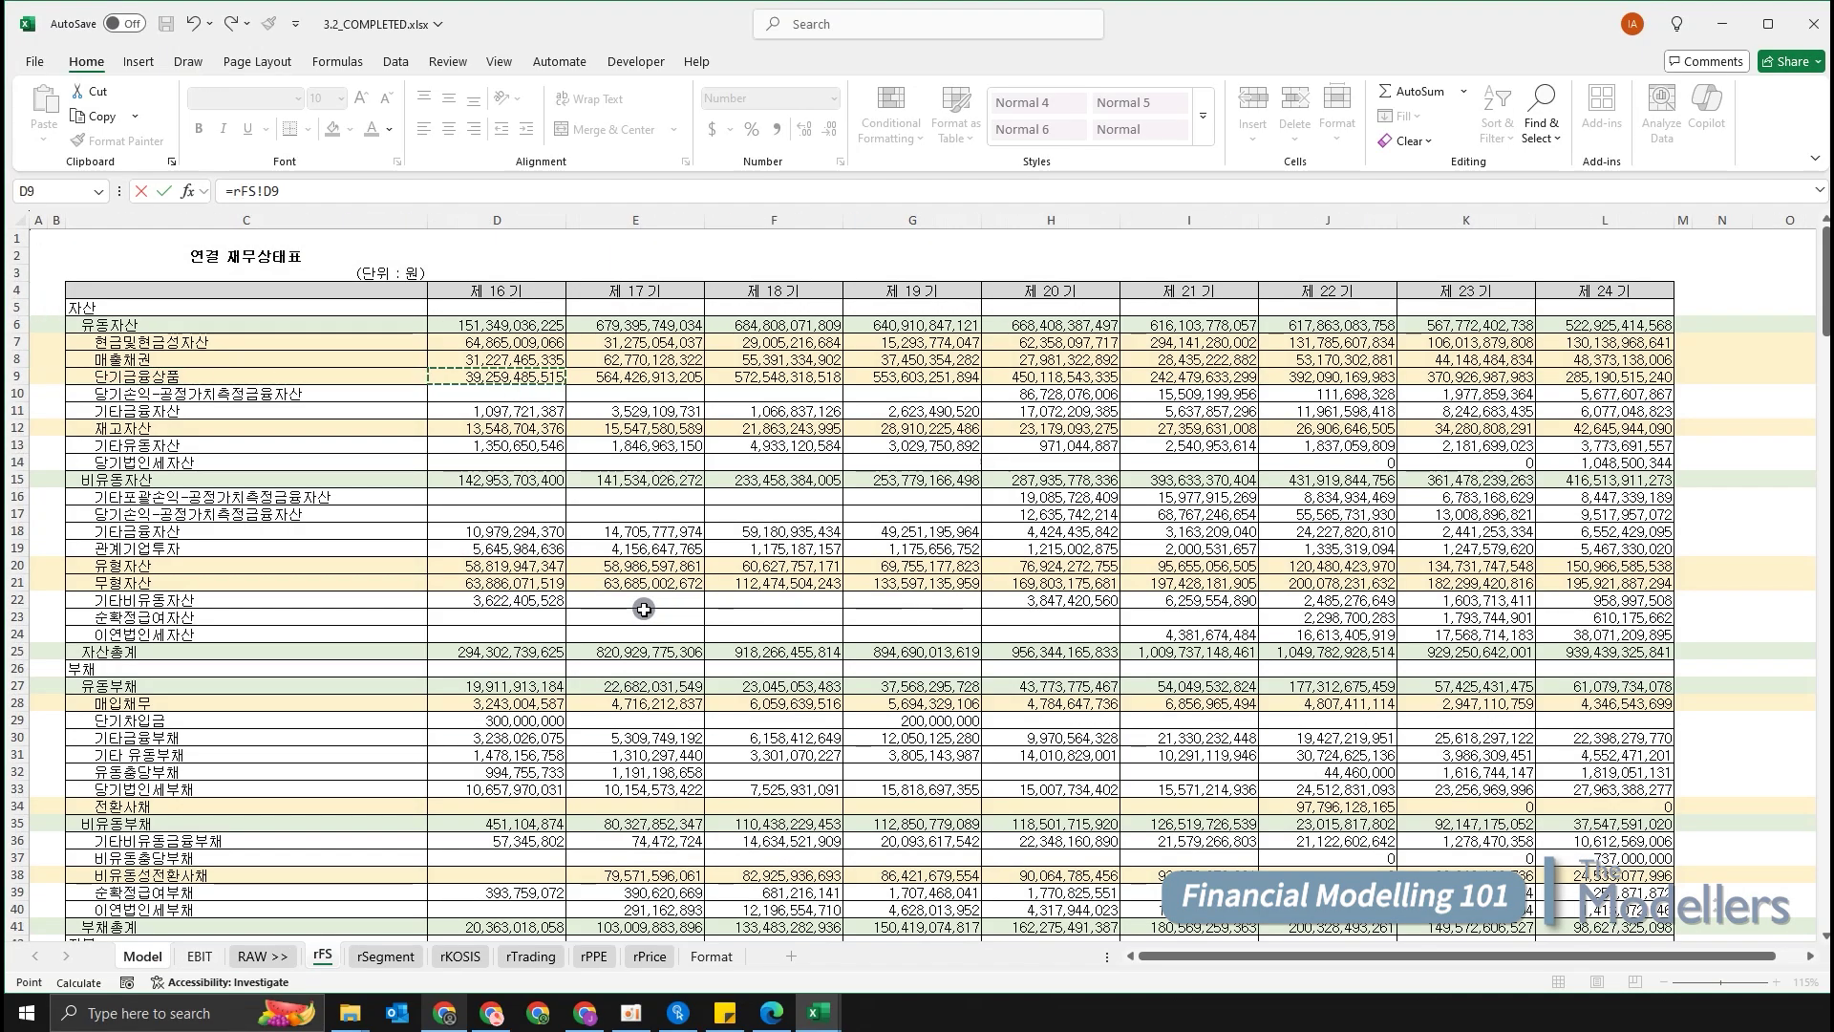
type("/10^9")
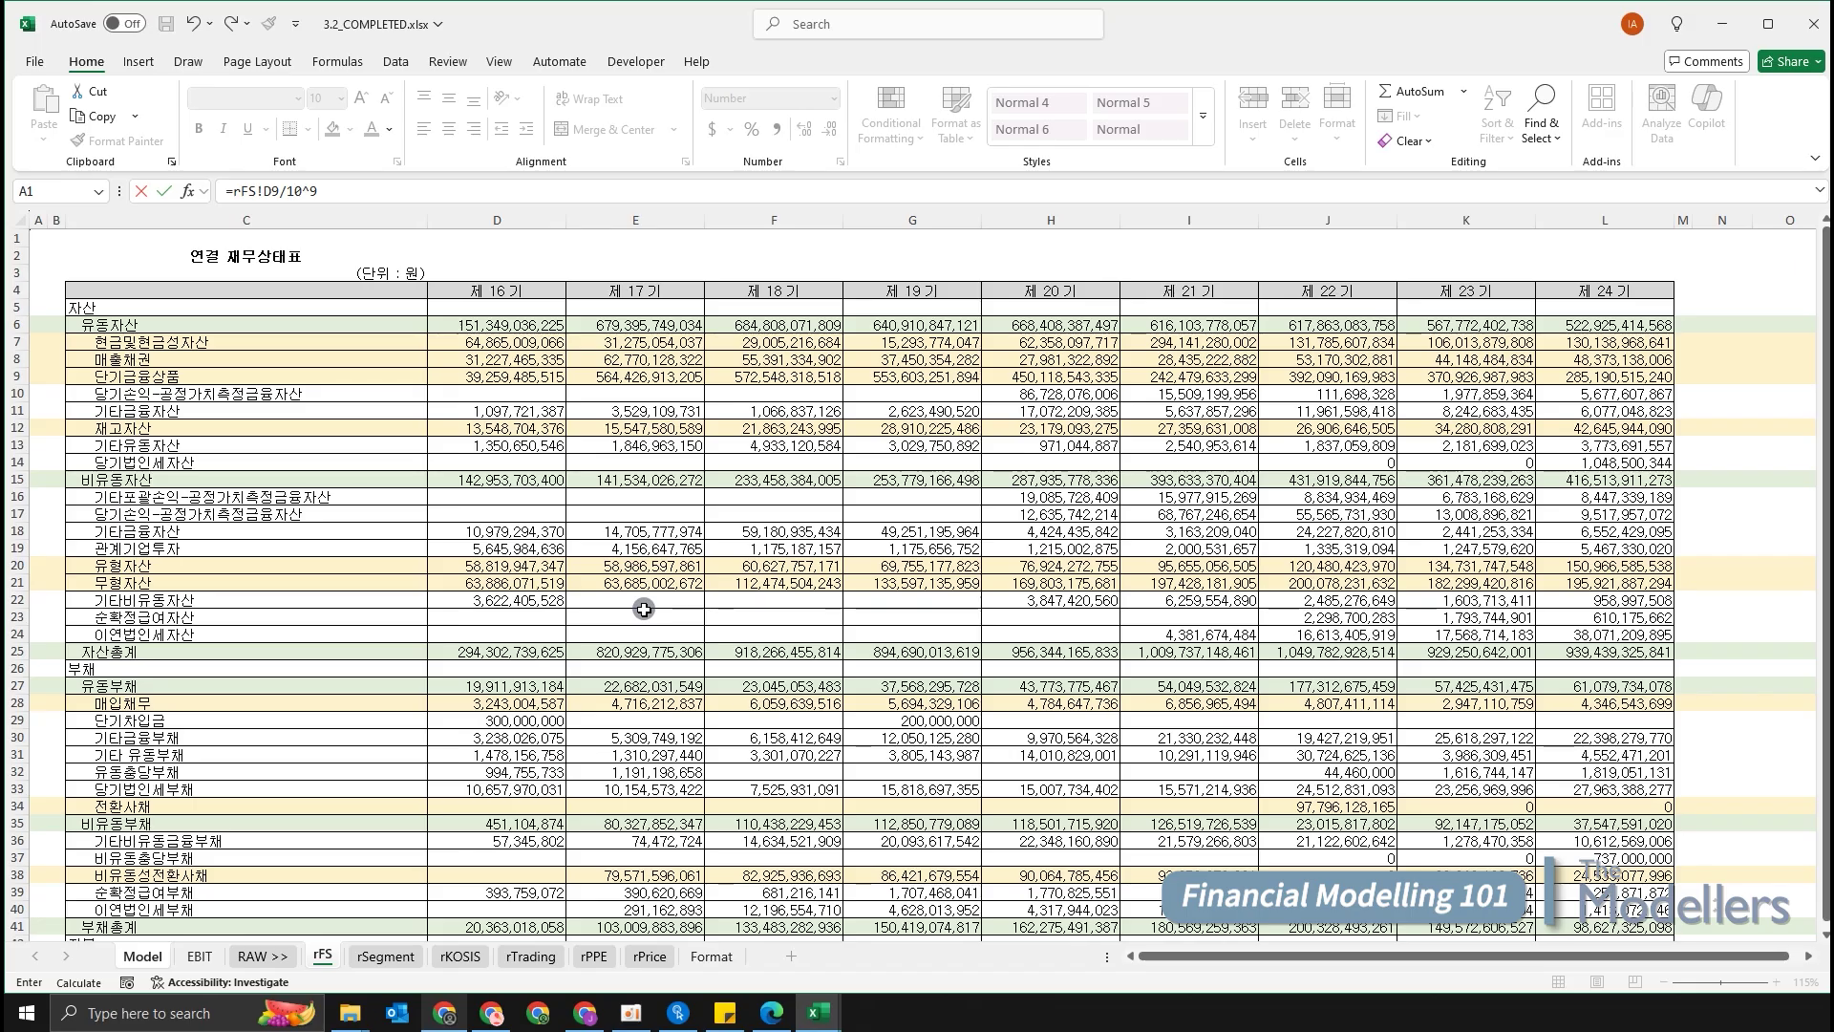
key("Return")
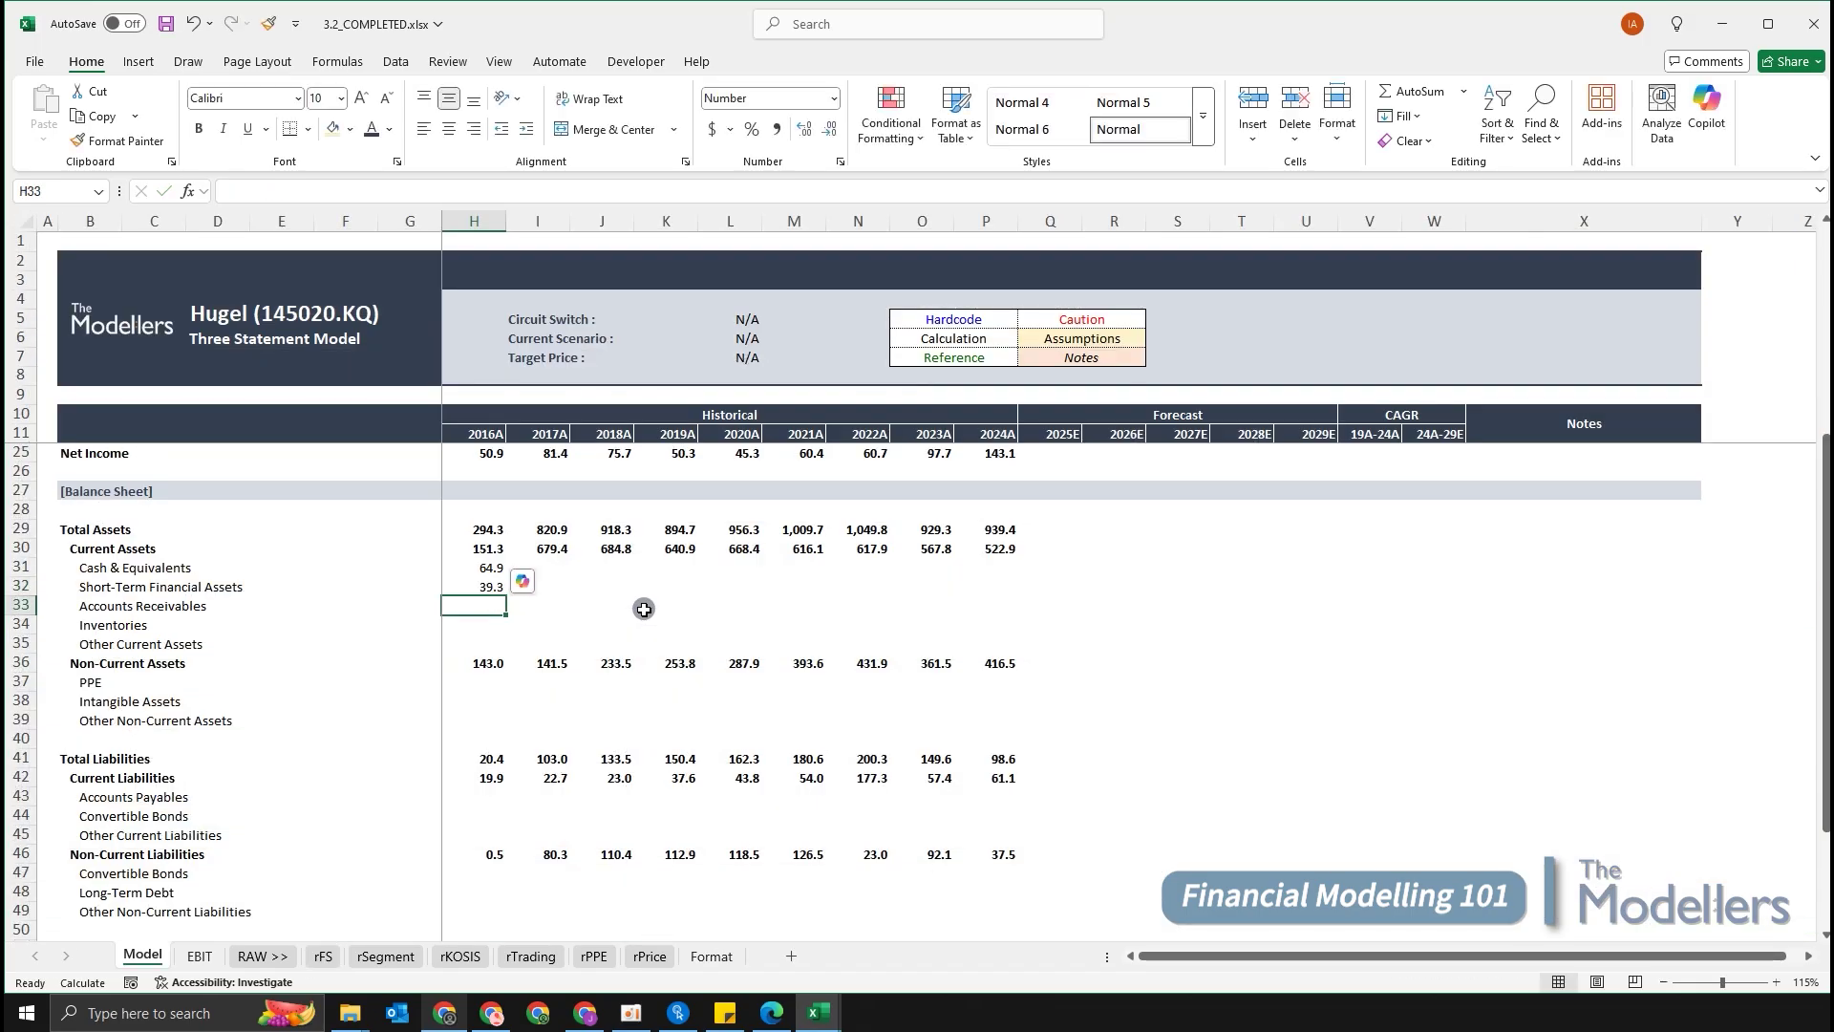
Fill the 2016A Accounts Receivables cell with the rFS sheet's trade receivables in billions, using =rFS!D8/10^9.
type("=")
key("ctrl+Page_Down")
key("ctrl+Page_Down")
key("ctrl+Page_Down")
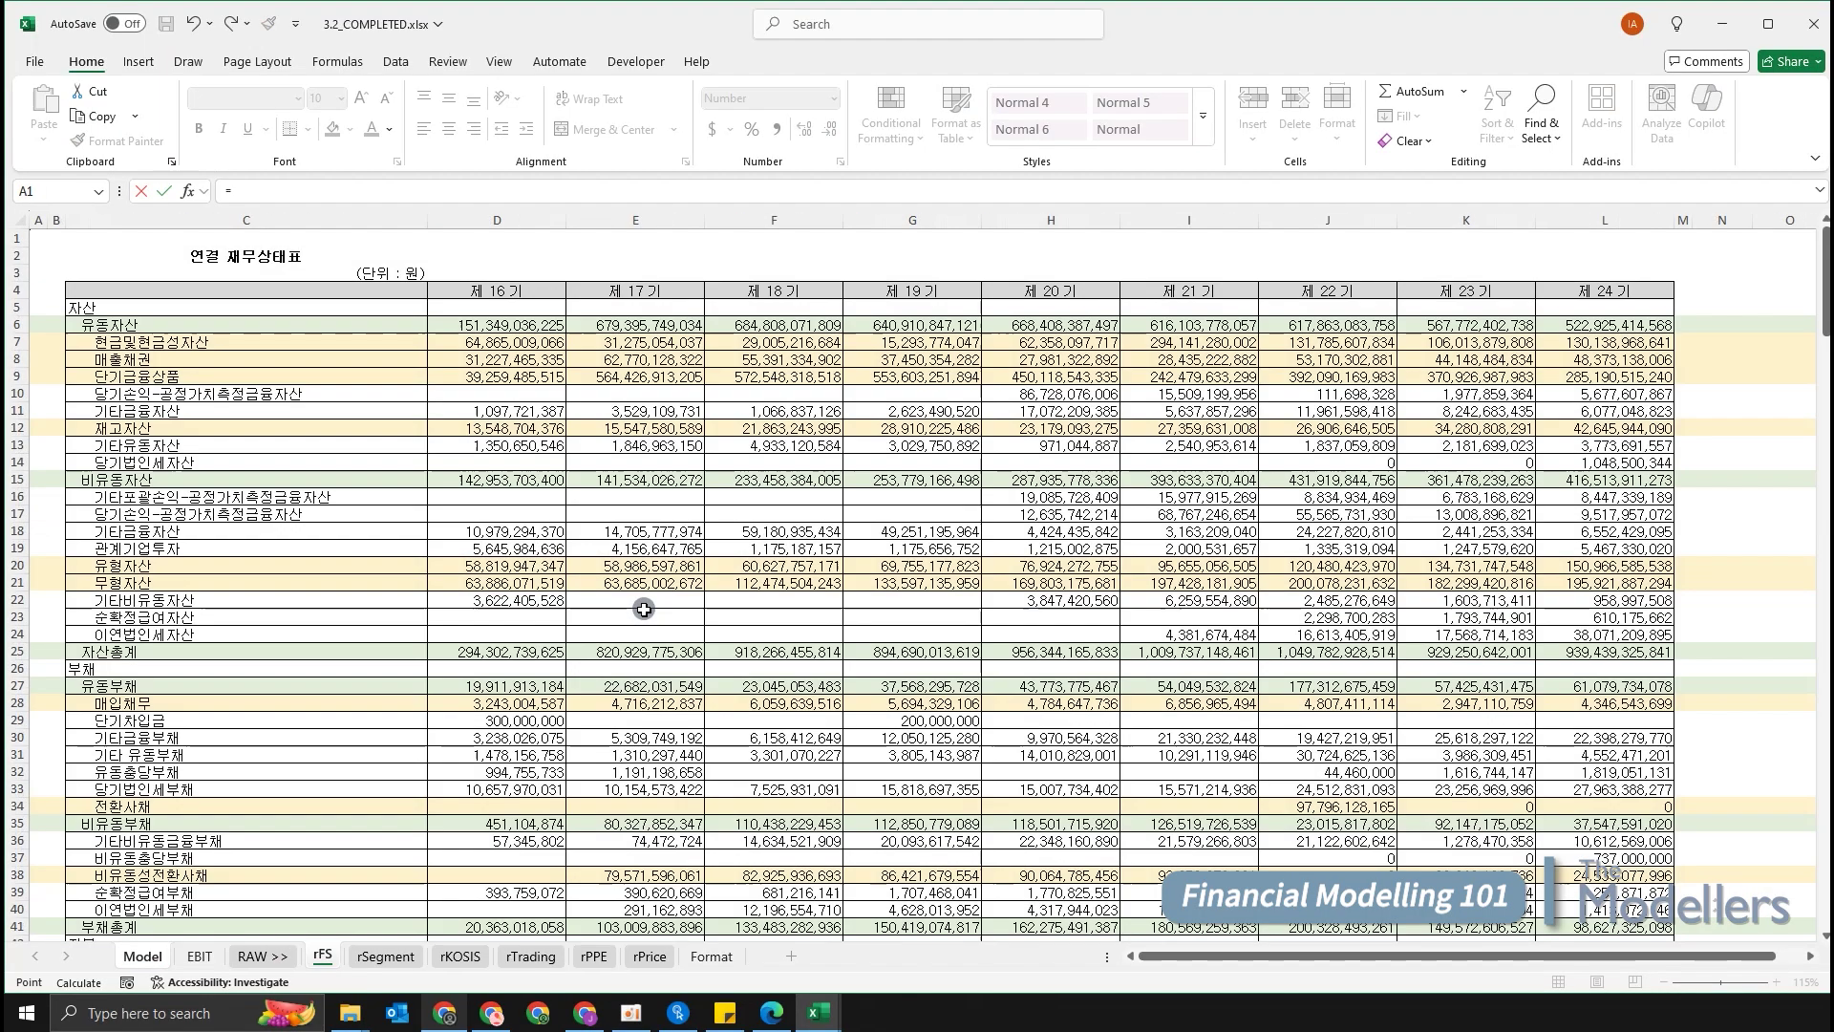
key("Down")
key("Down")
key("Down")
key("Down")
key("Down")
key("Down")
key("Down")
key("Right")
key("Right")
key("Right")
type("/")
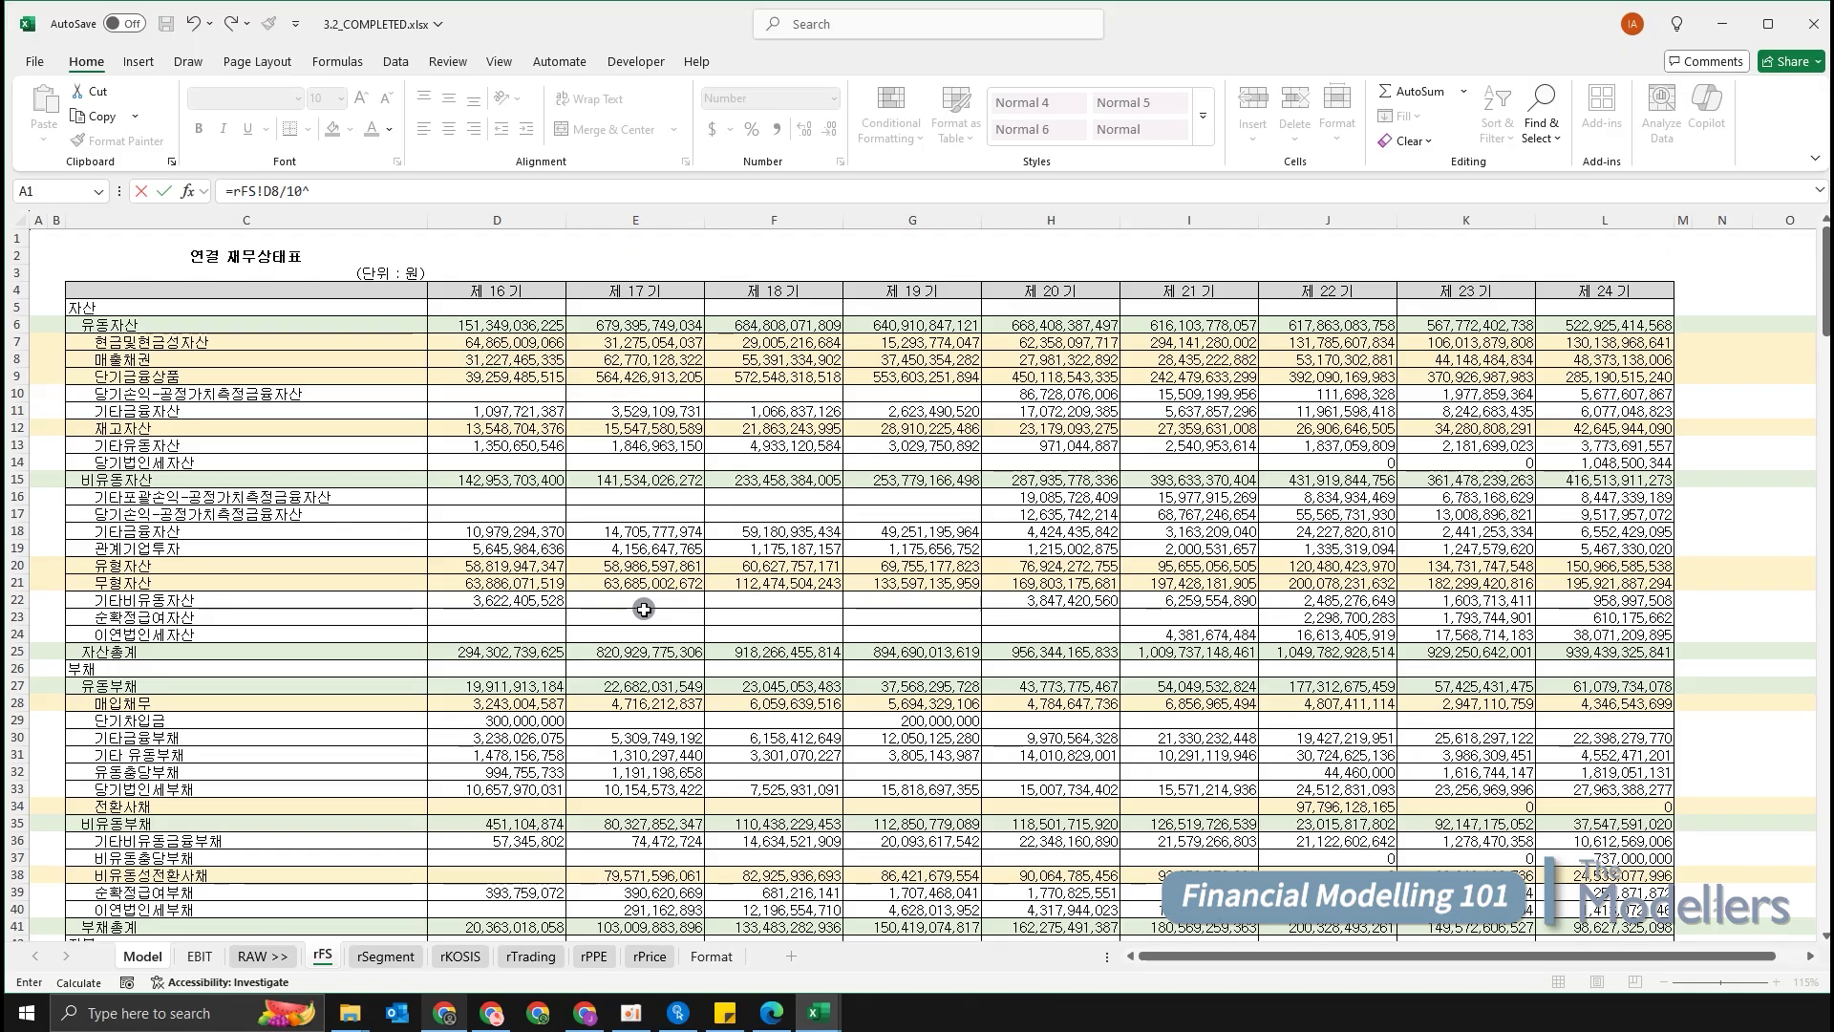
type("10^9")
key("Return")
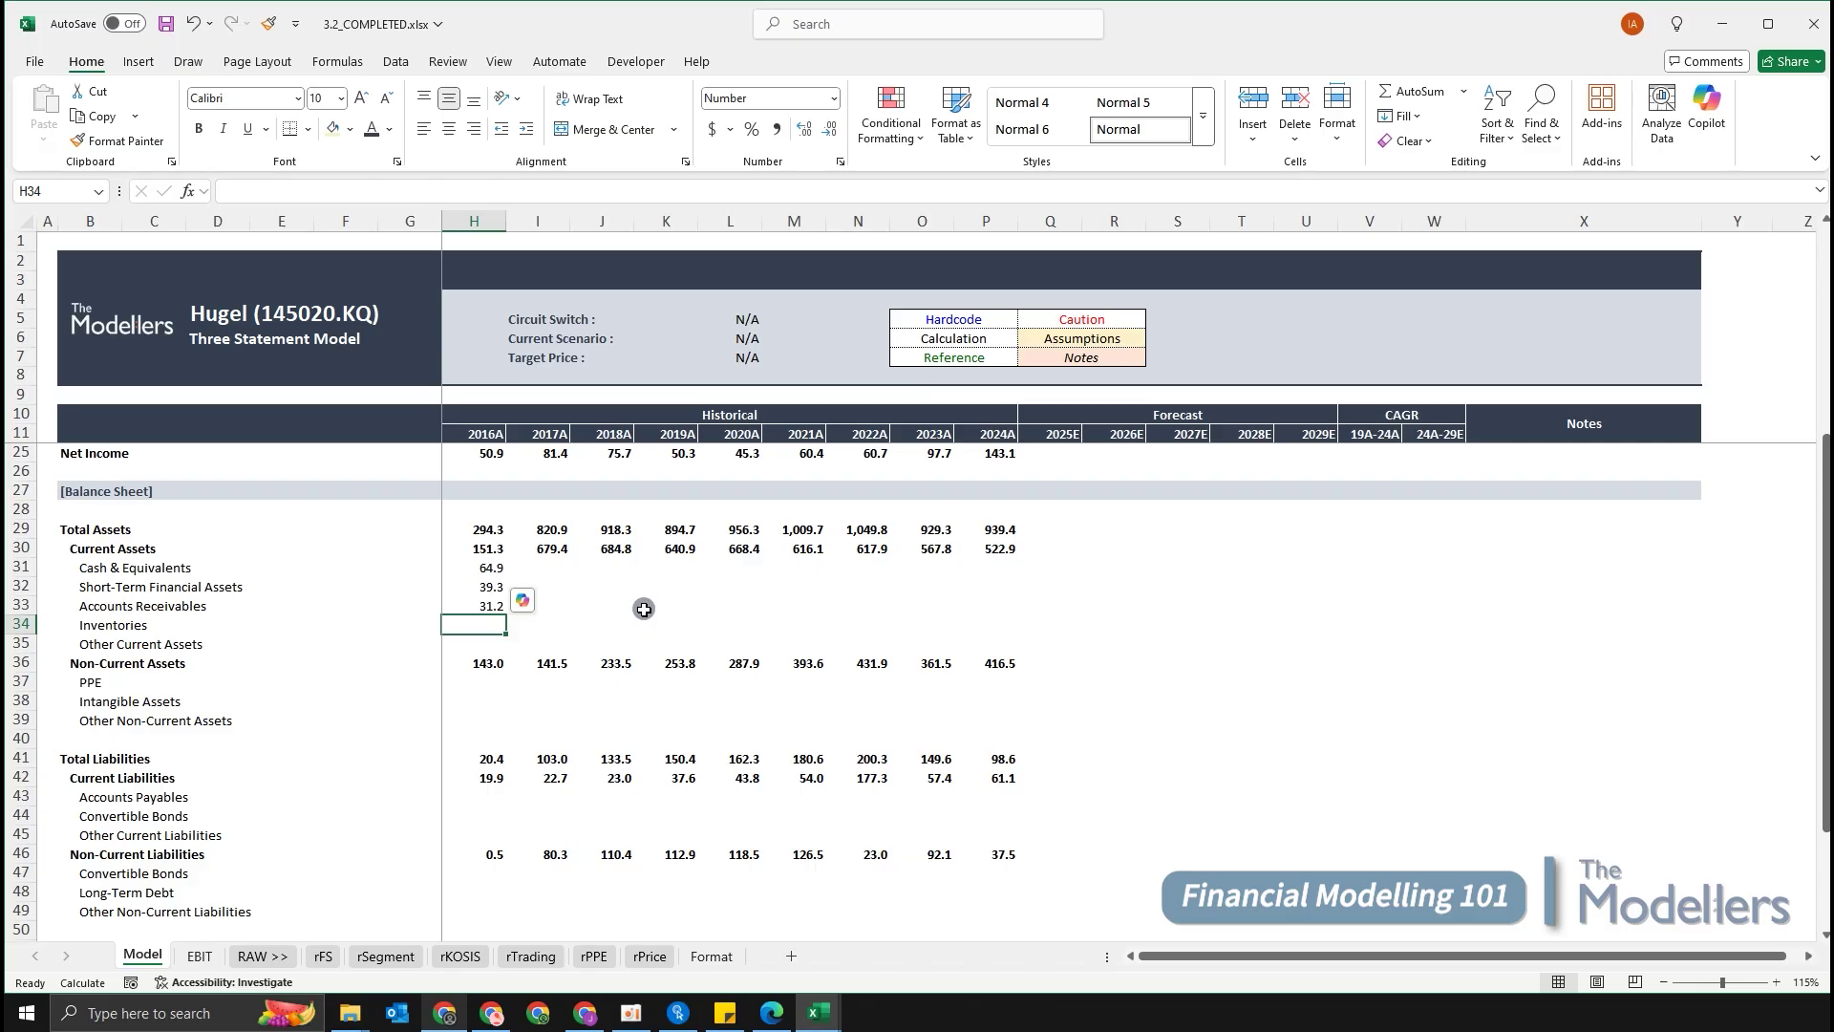
Fill the 2016A Inventories cell with the rFS sheet's inventories in billions, using =rFS!D12/10^9.
type("=")
key("ctrl+Page_Down")
key("ctrl+Page_Down")
key("ctrl+Page_Down")
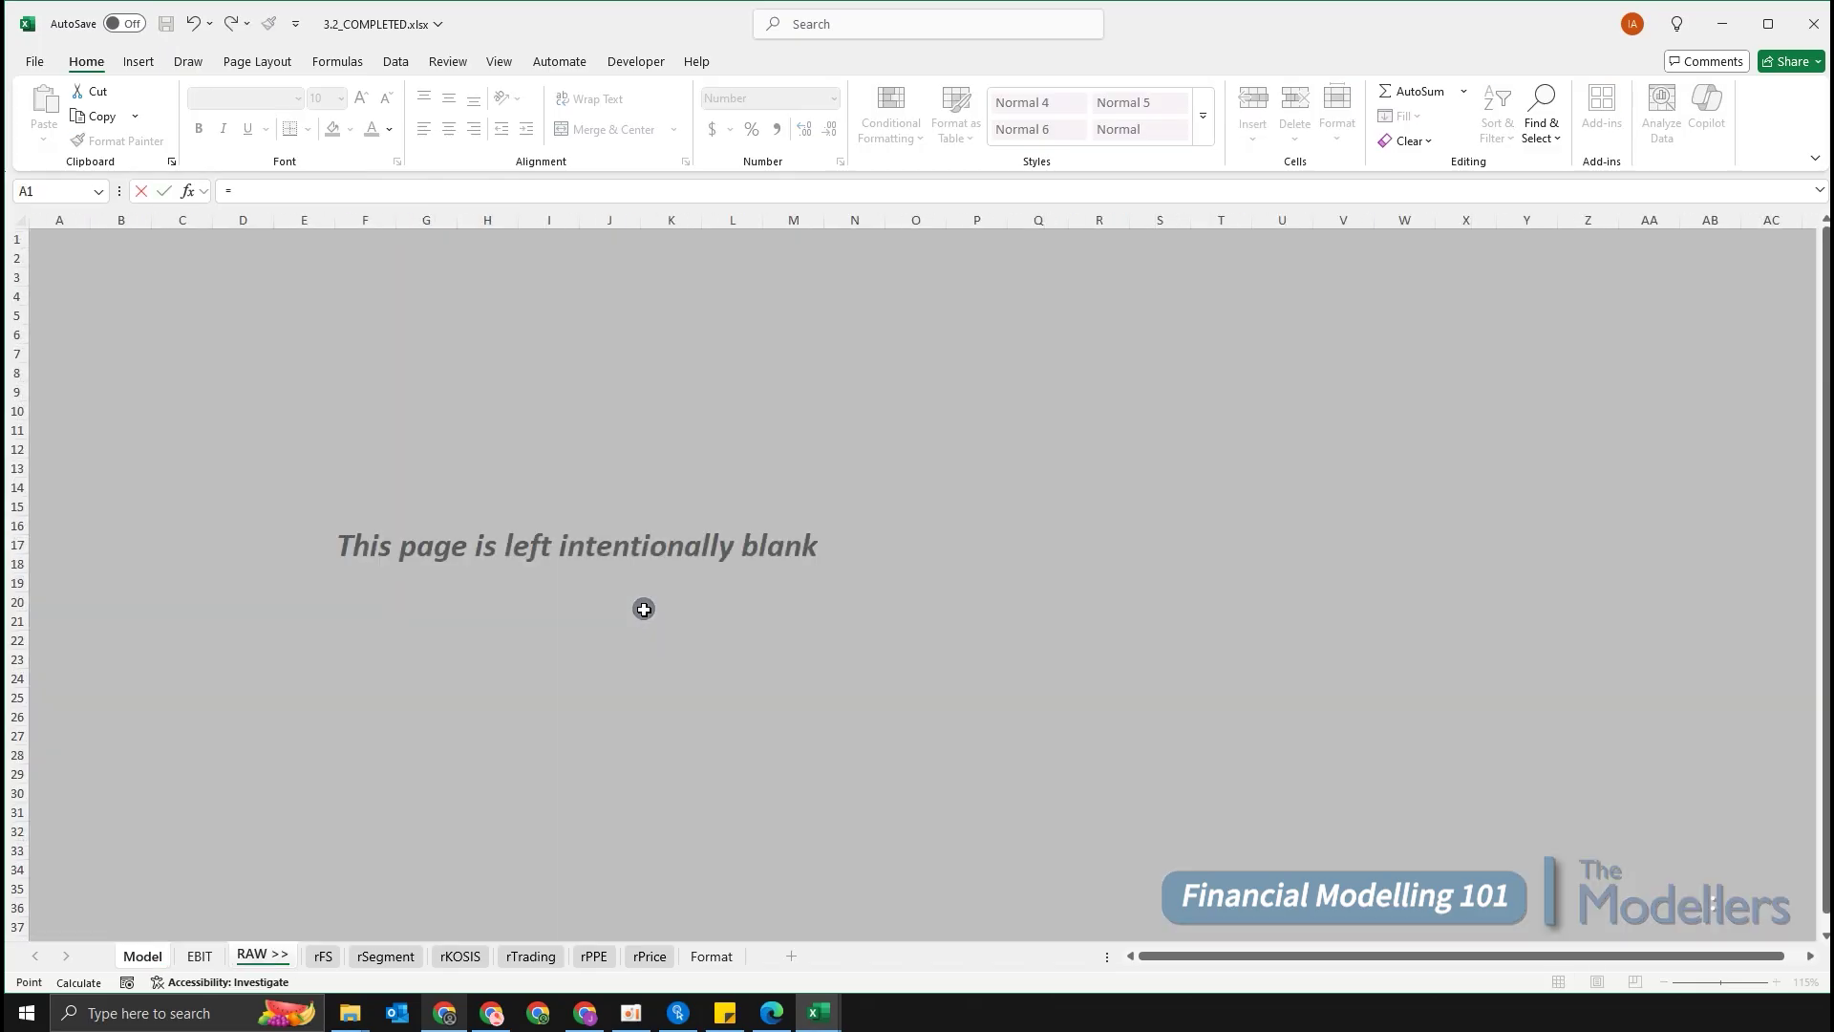
key("Down")
key("Down")
key("Down")
key("Down")
key("Down")
key("Down")
key("Down")
key("Down")
key("Down")
key("Down")
key("Down")
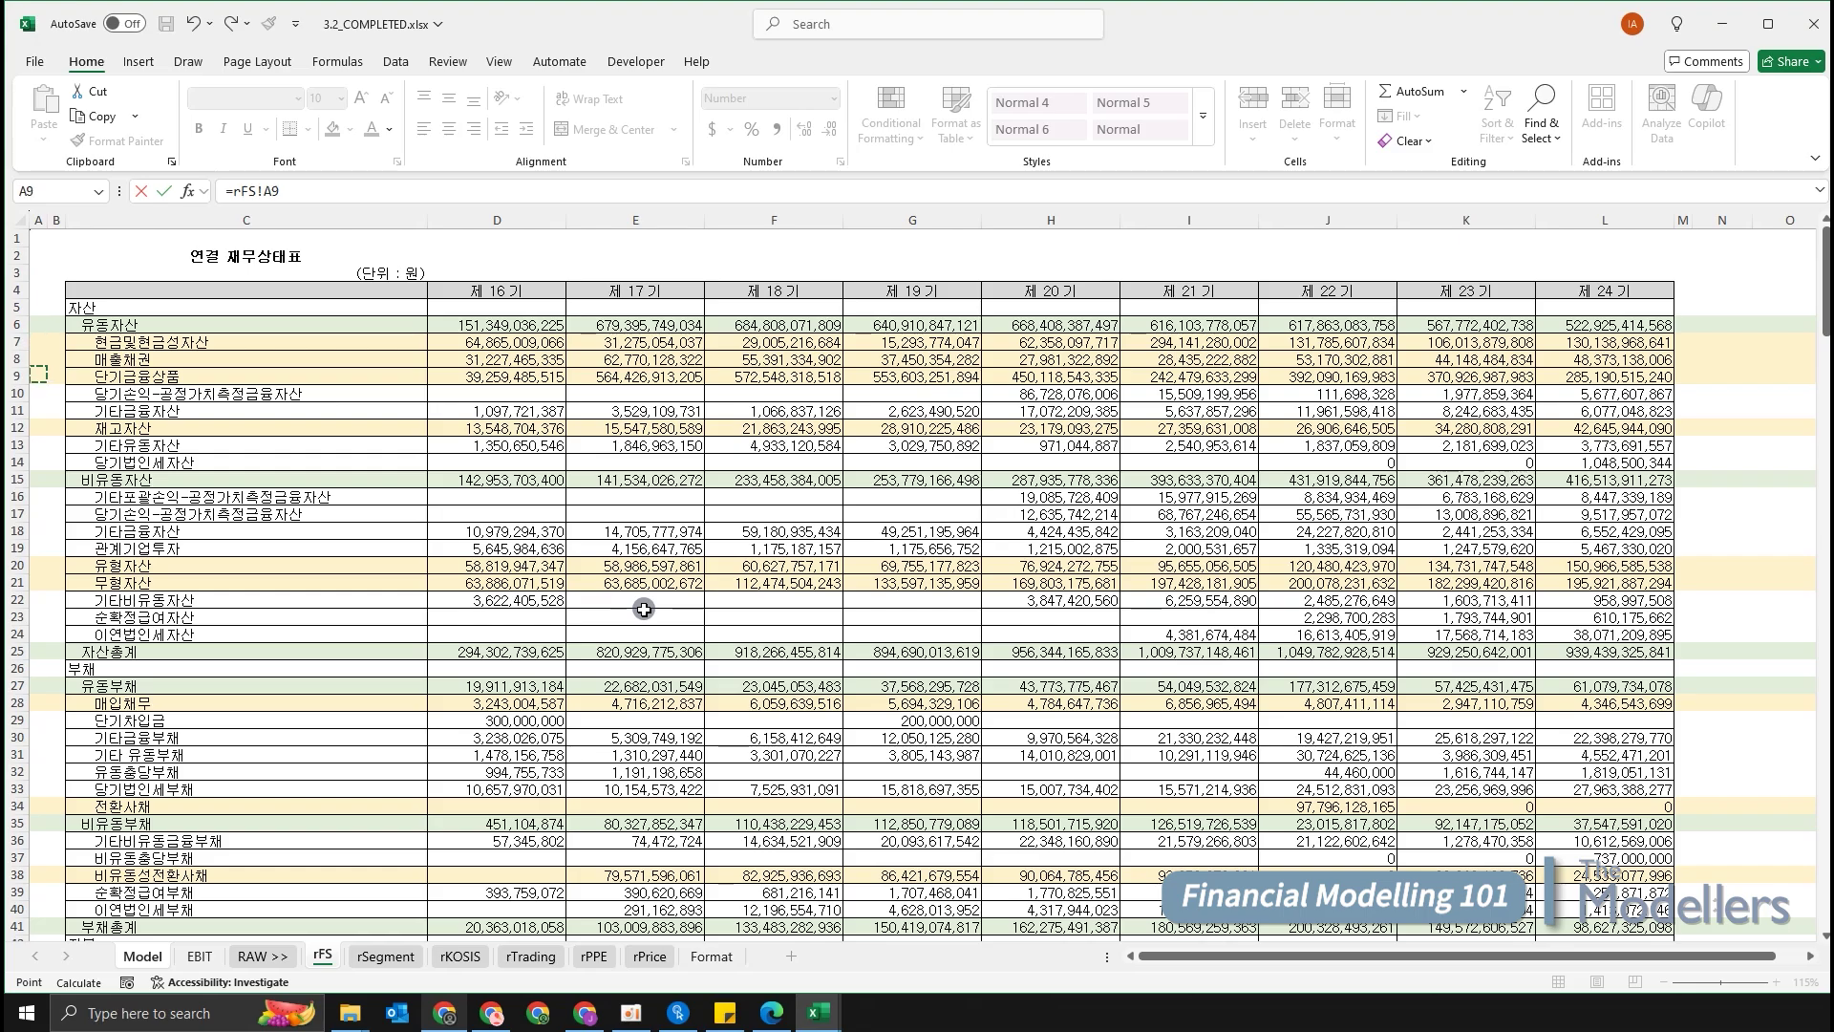
key("Right")
key("Right")
key("Right")
type("/")
key("Return")
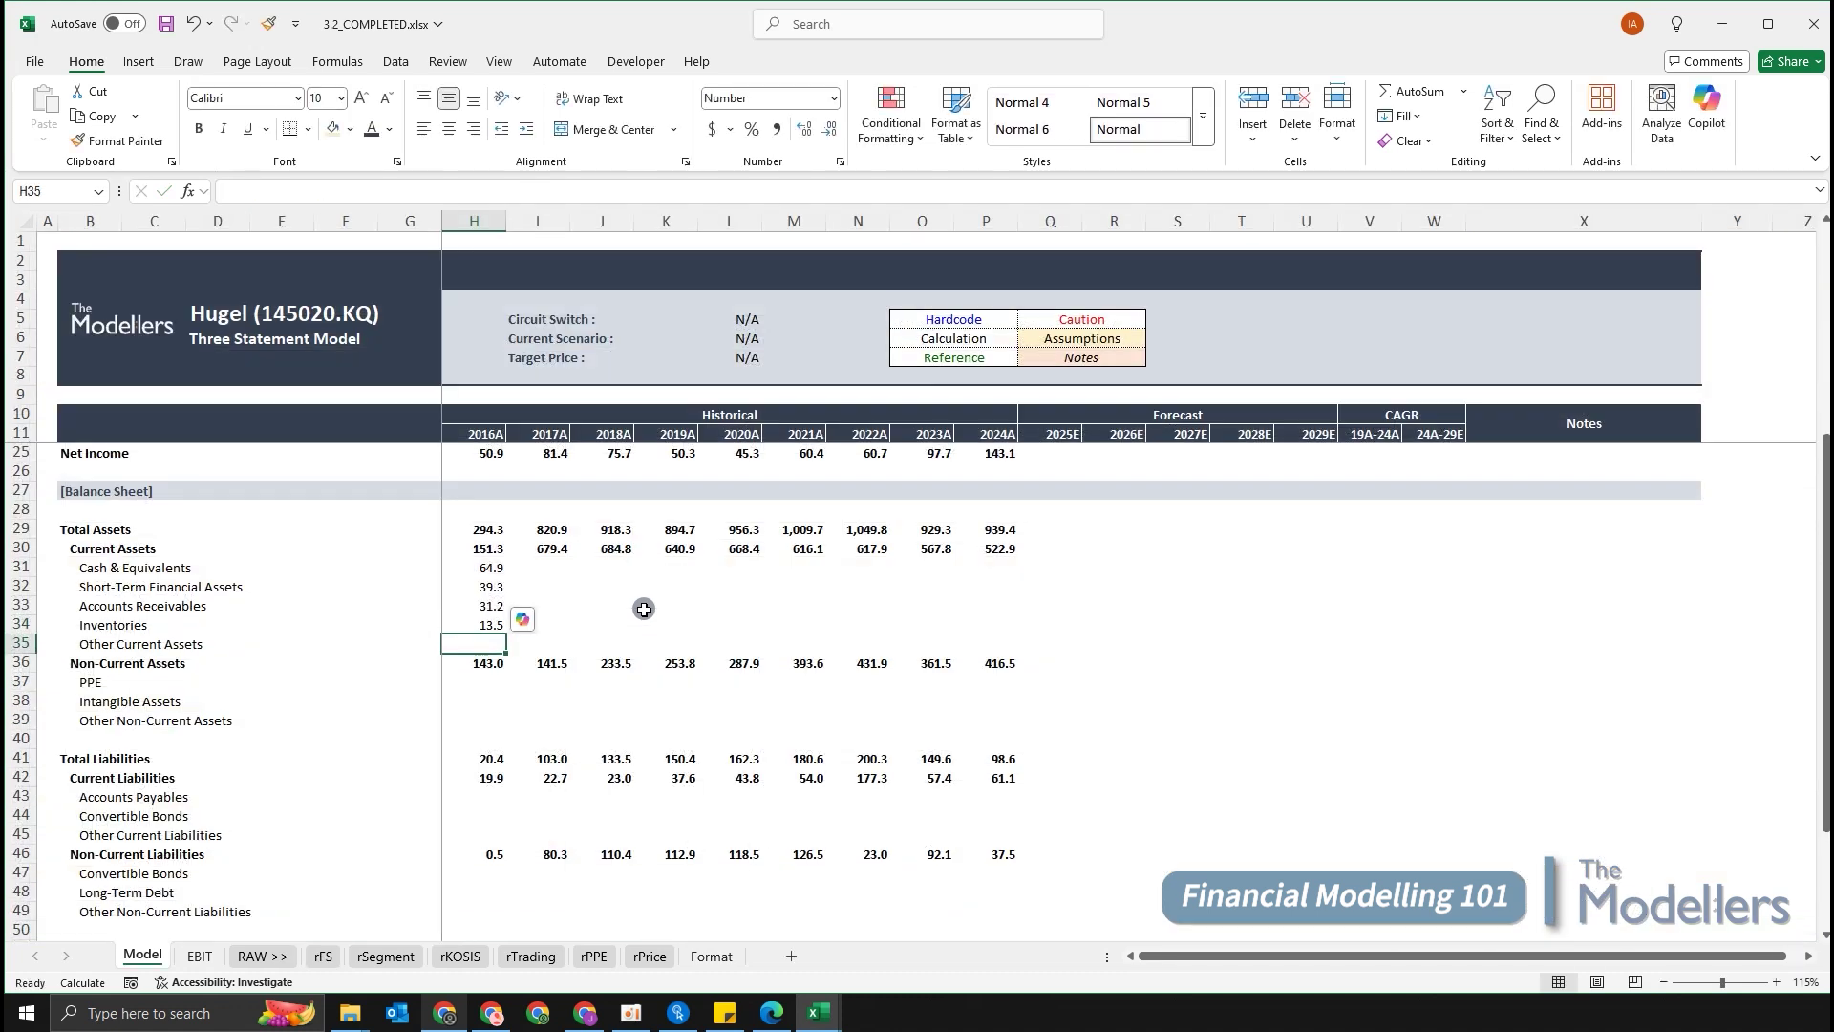
key("Up")
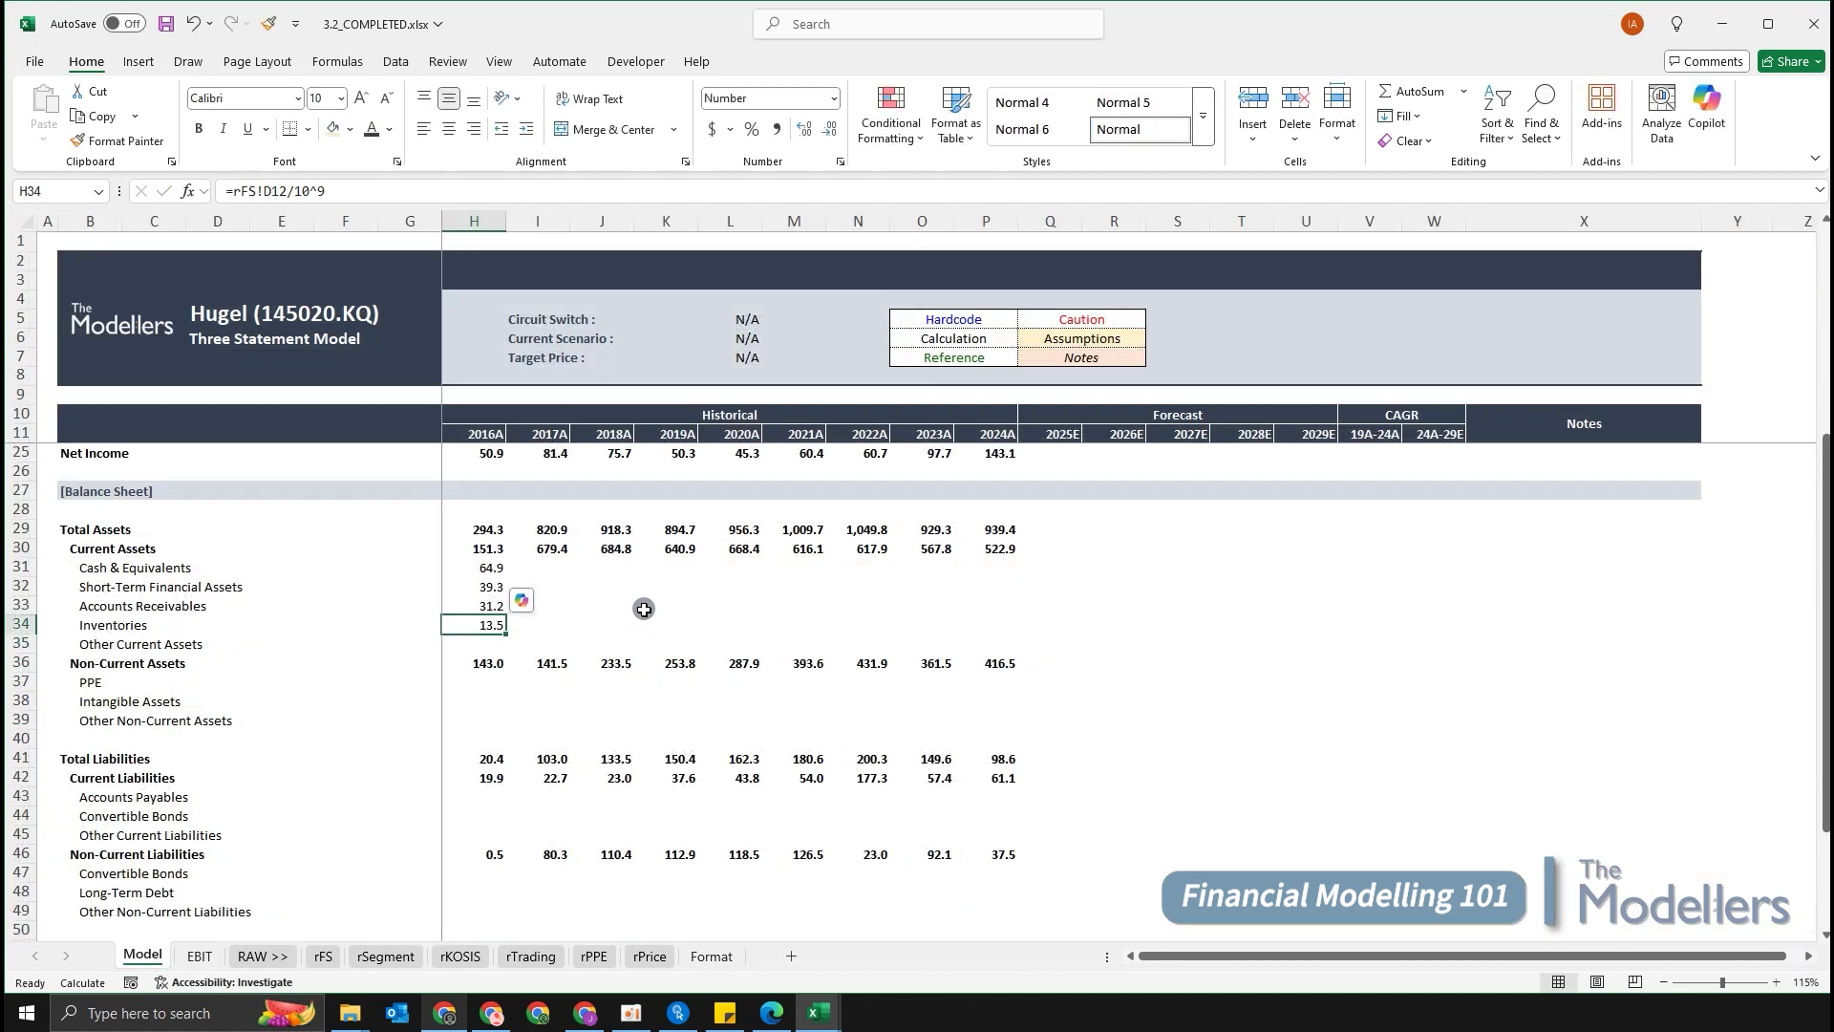
key("Down")
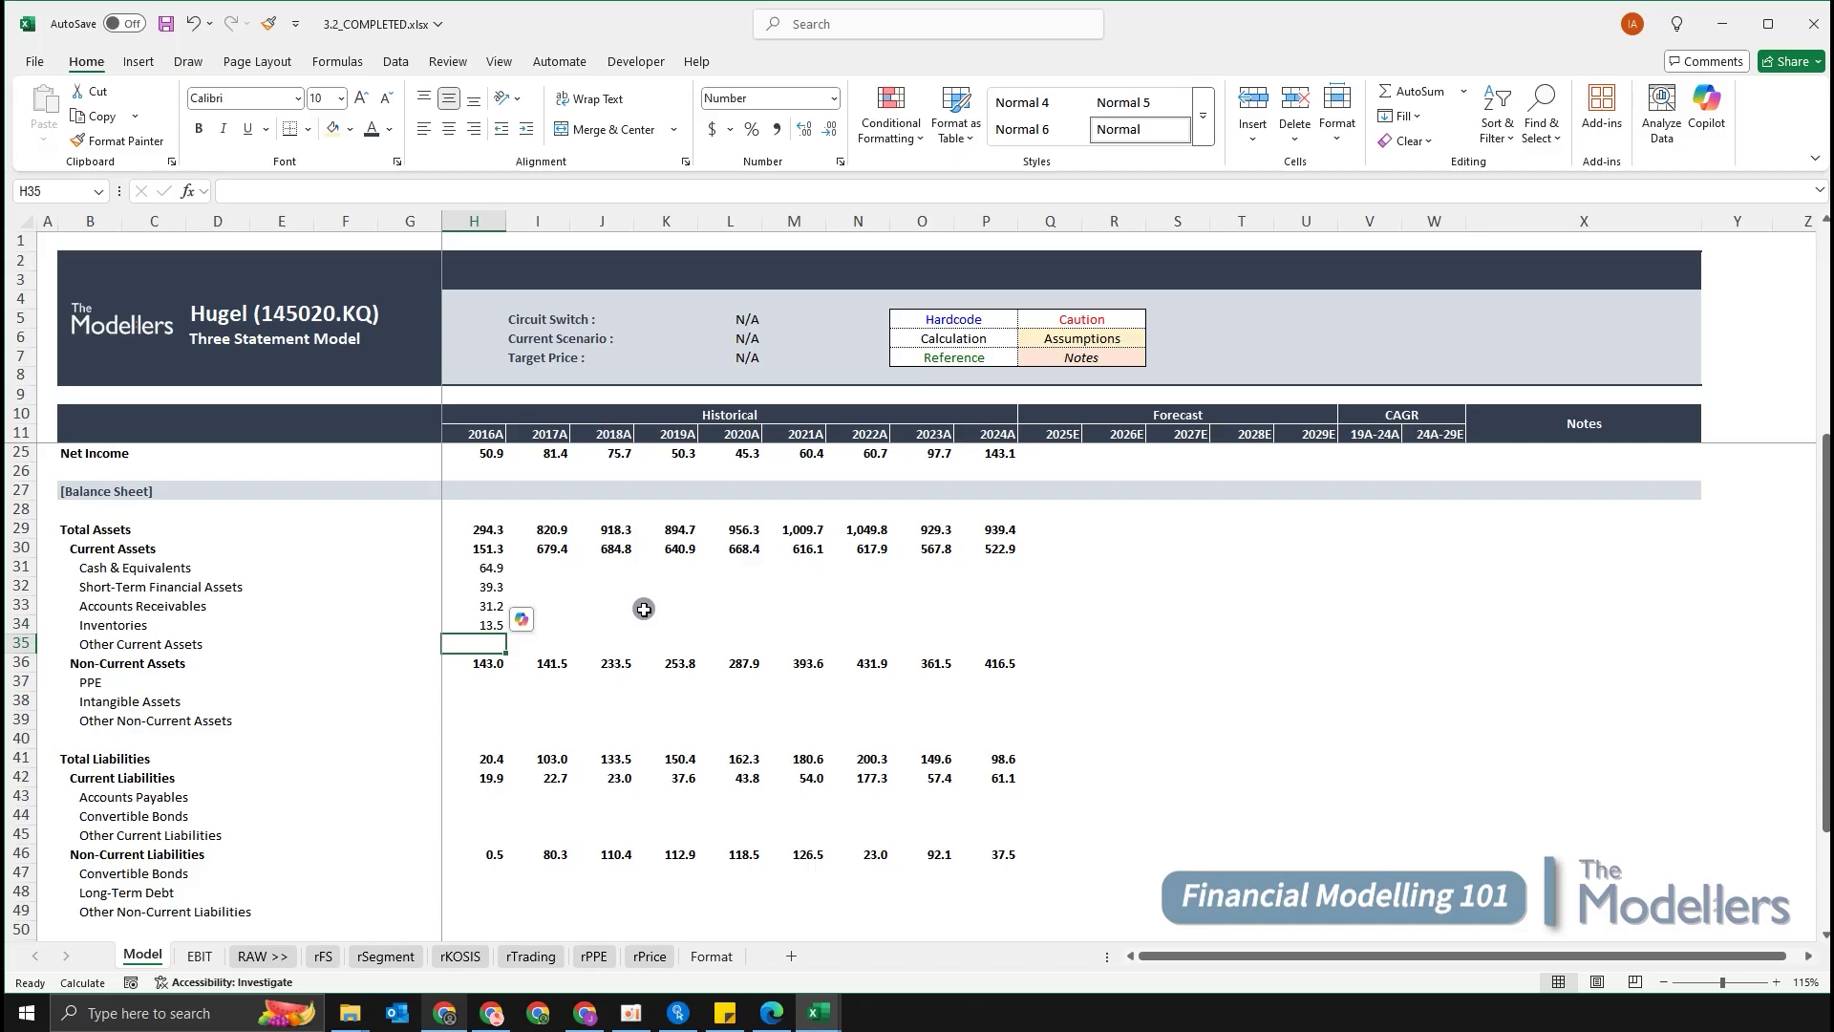
Calculate 2016A Other Current Assets as current assets less the four listed items, using =H30-SUM(H31:H34).
type("=")
key("Up")
key("Up")
key("Up")
key("Up")
key("Up")
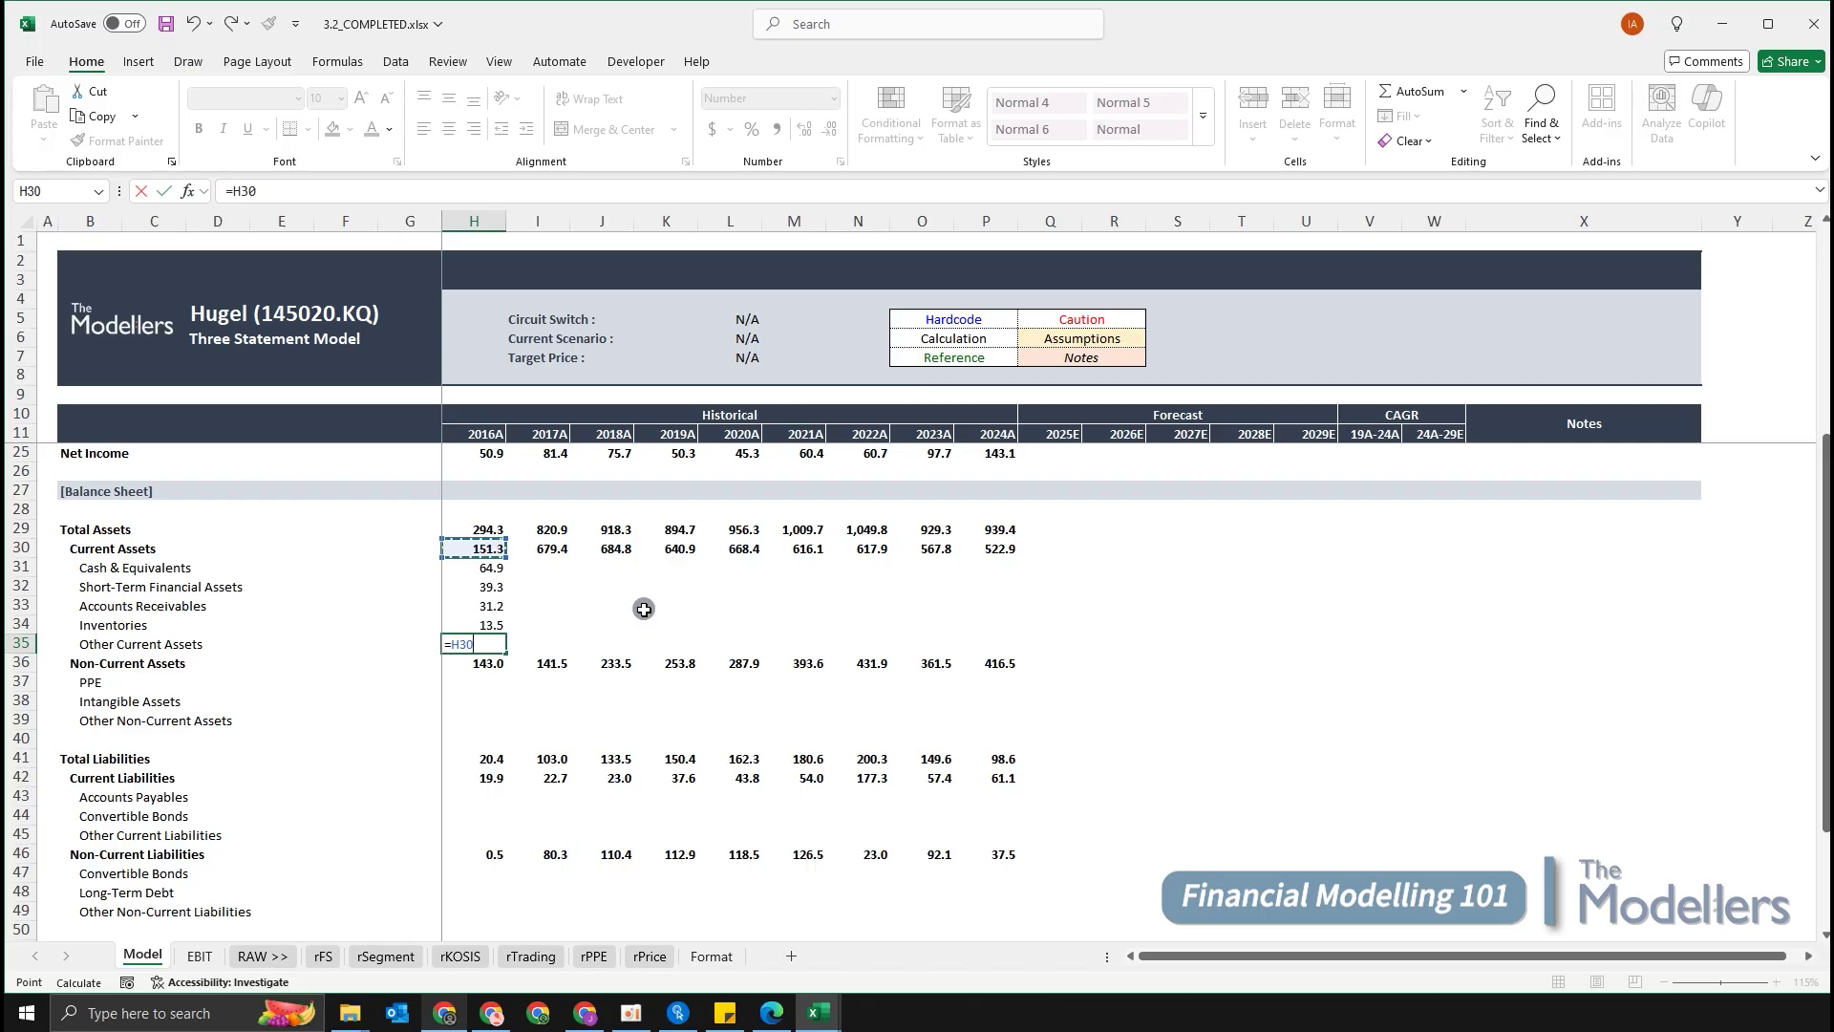
type("-sum")
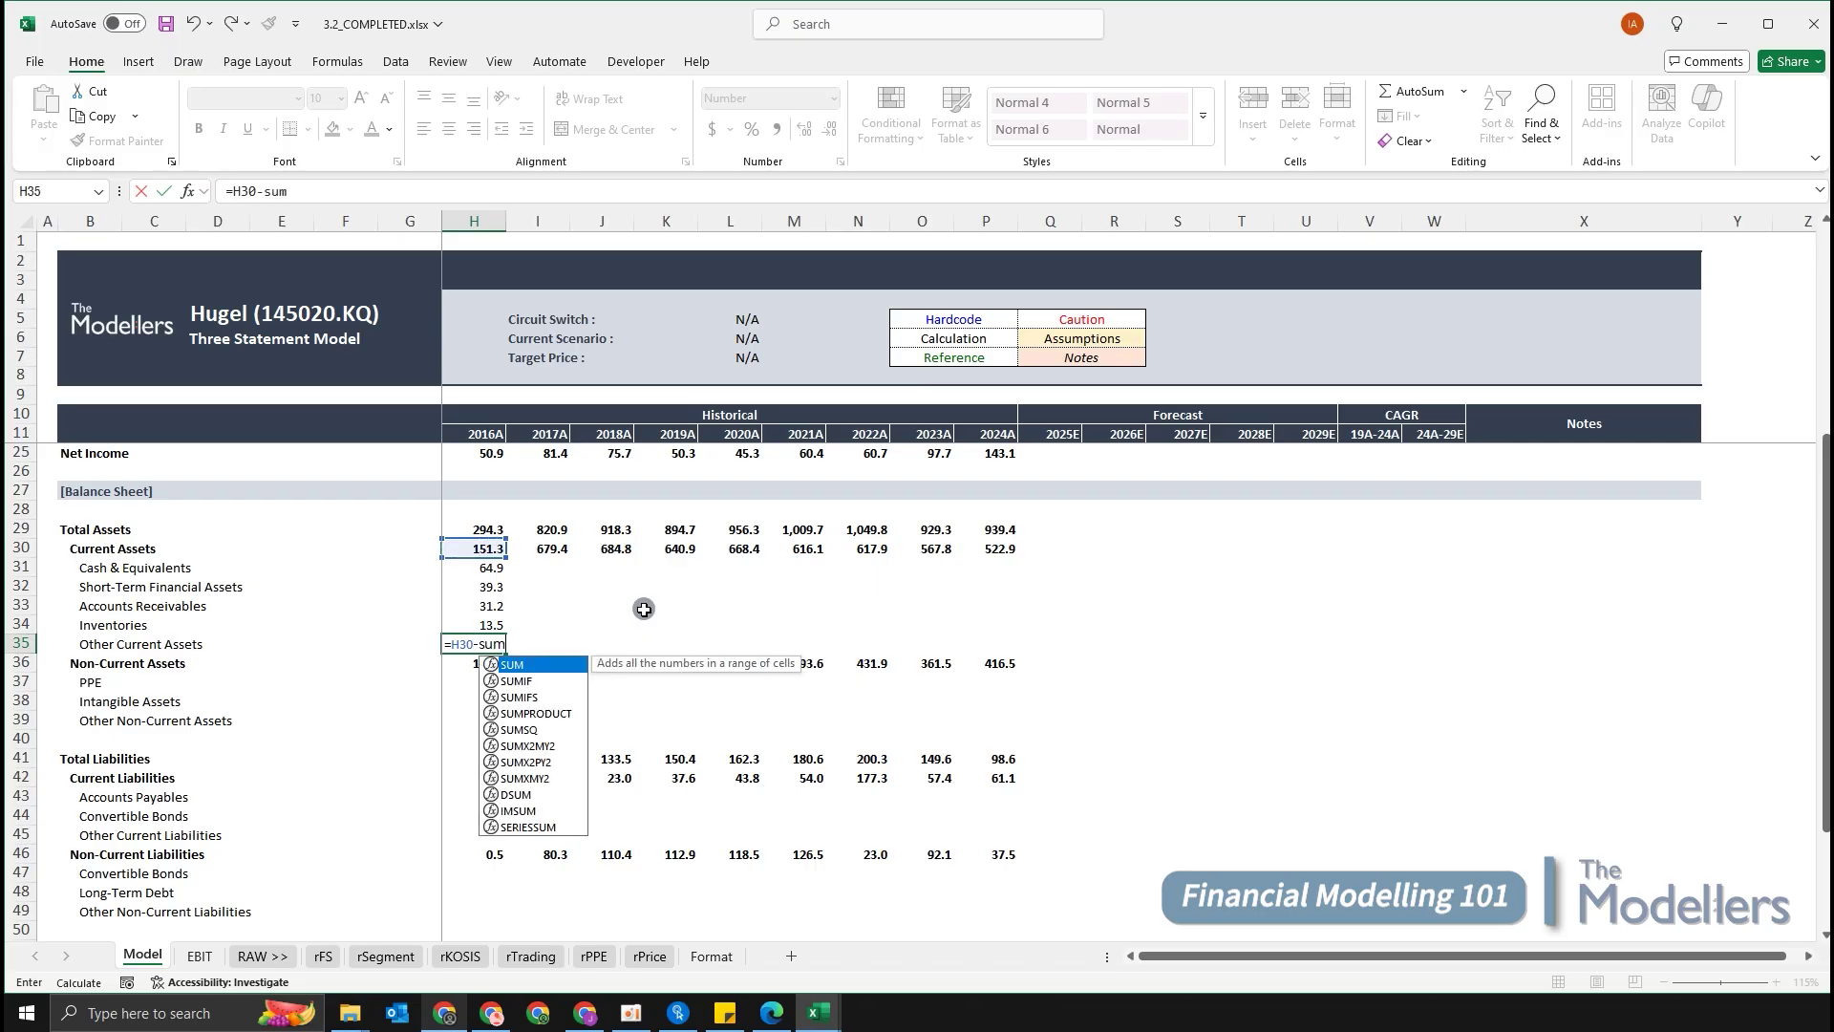
key("Tab")
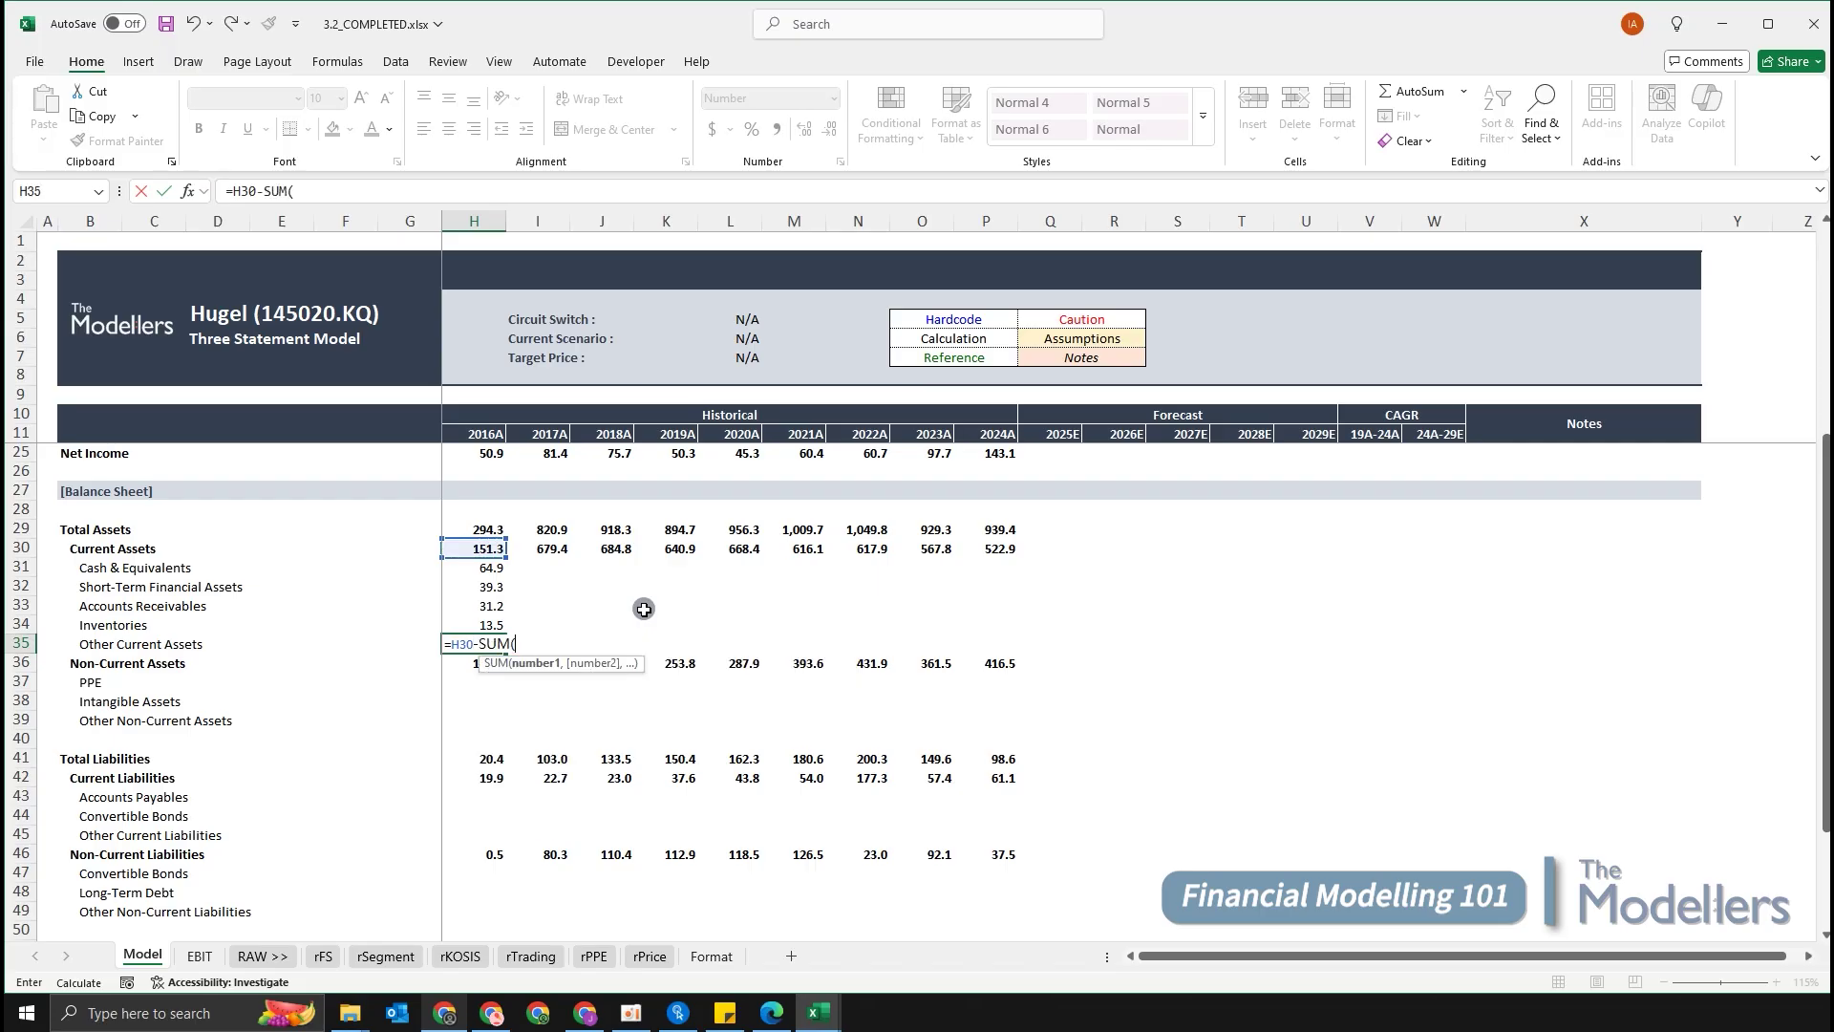
key("Up")
key("shift+Up")
key("shift+Up")
key("shift+Up")
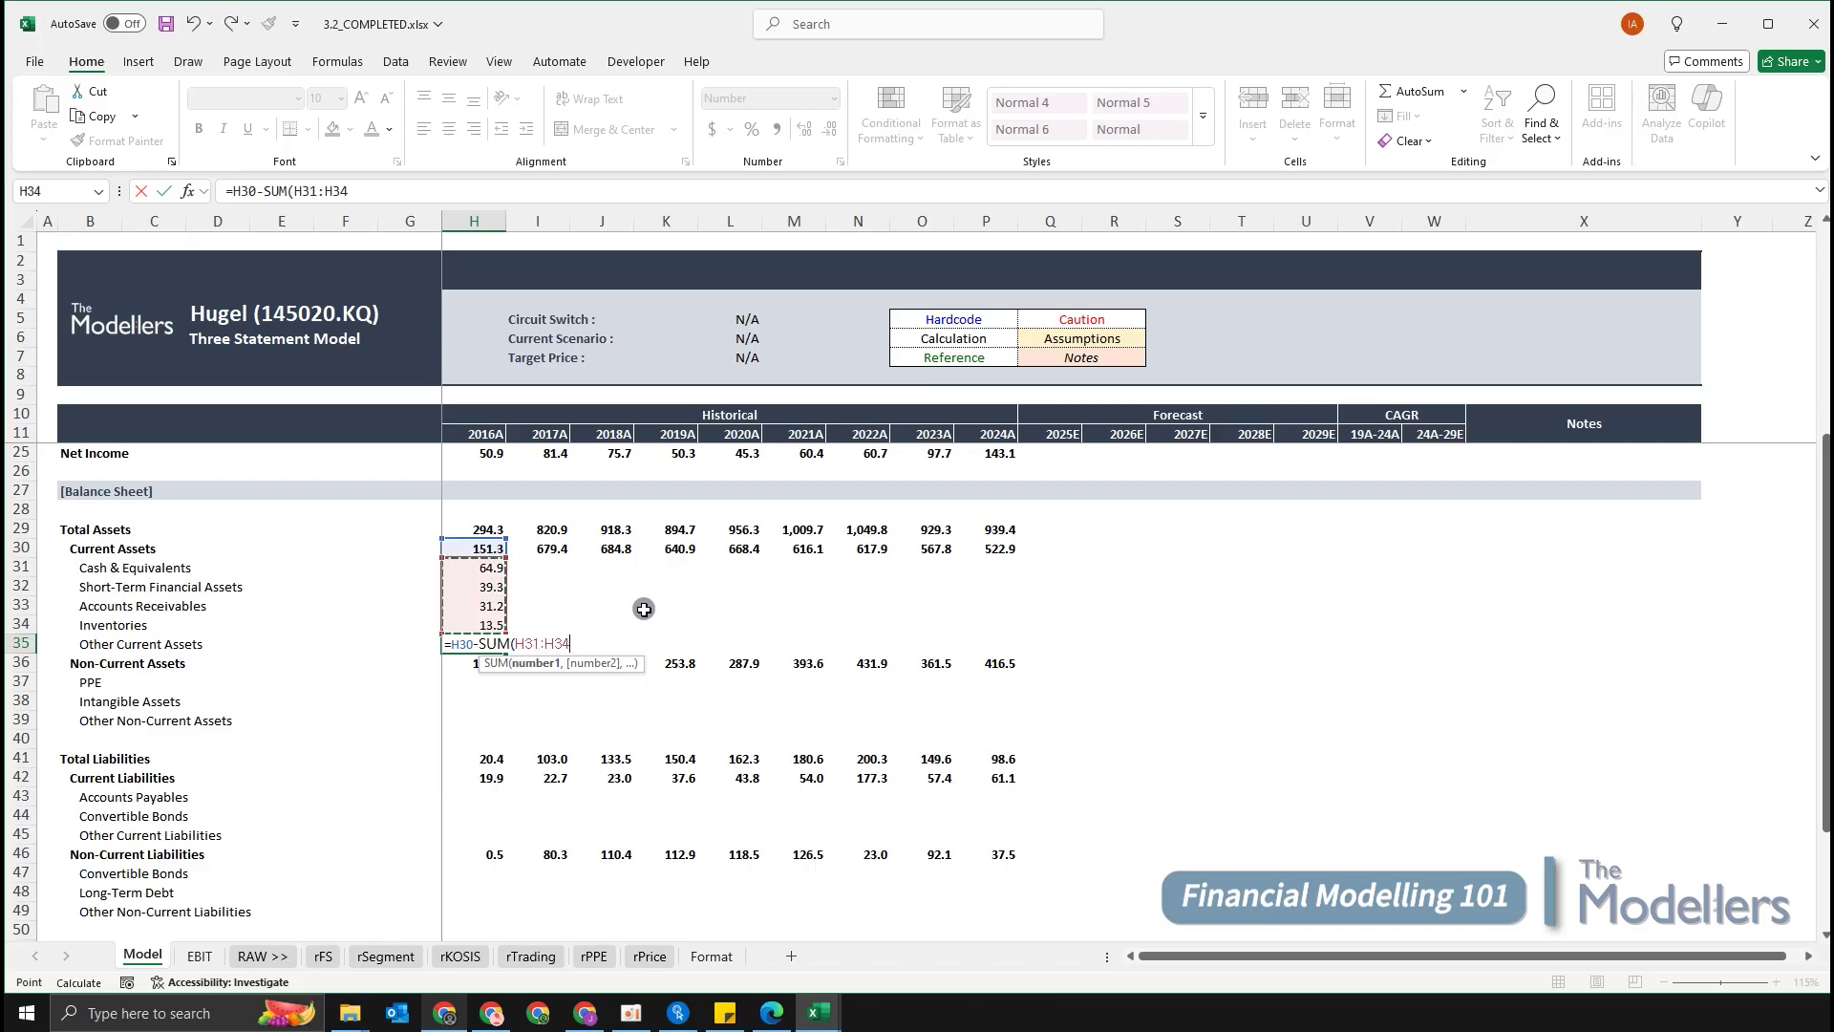
key("Return")
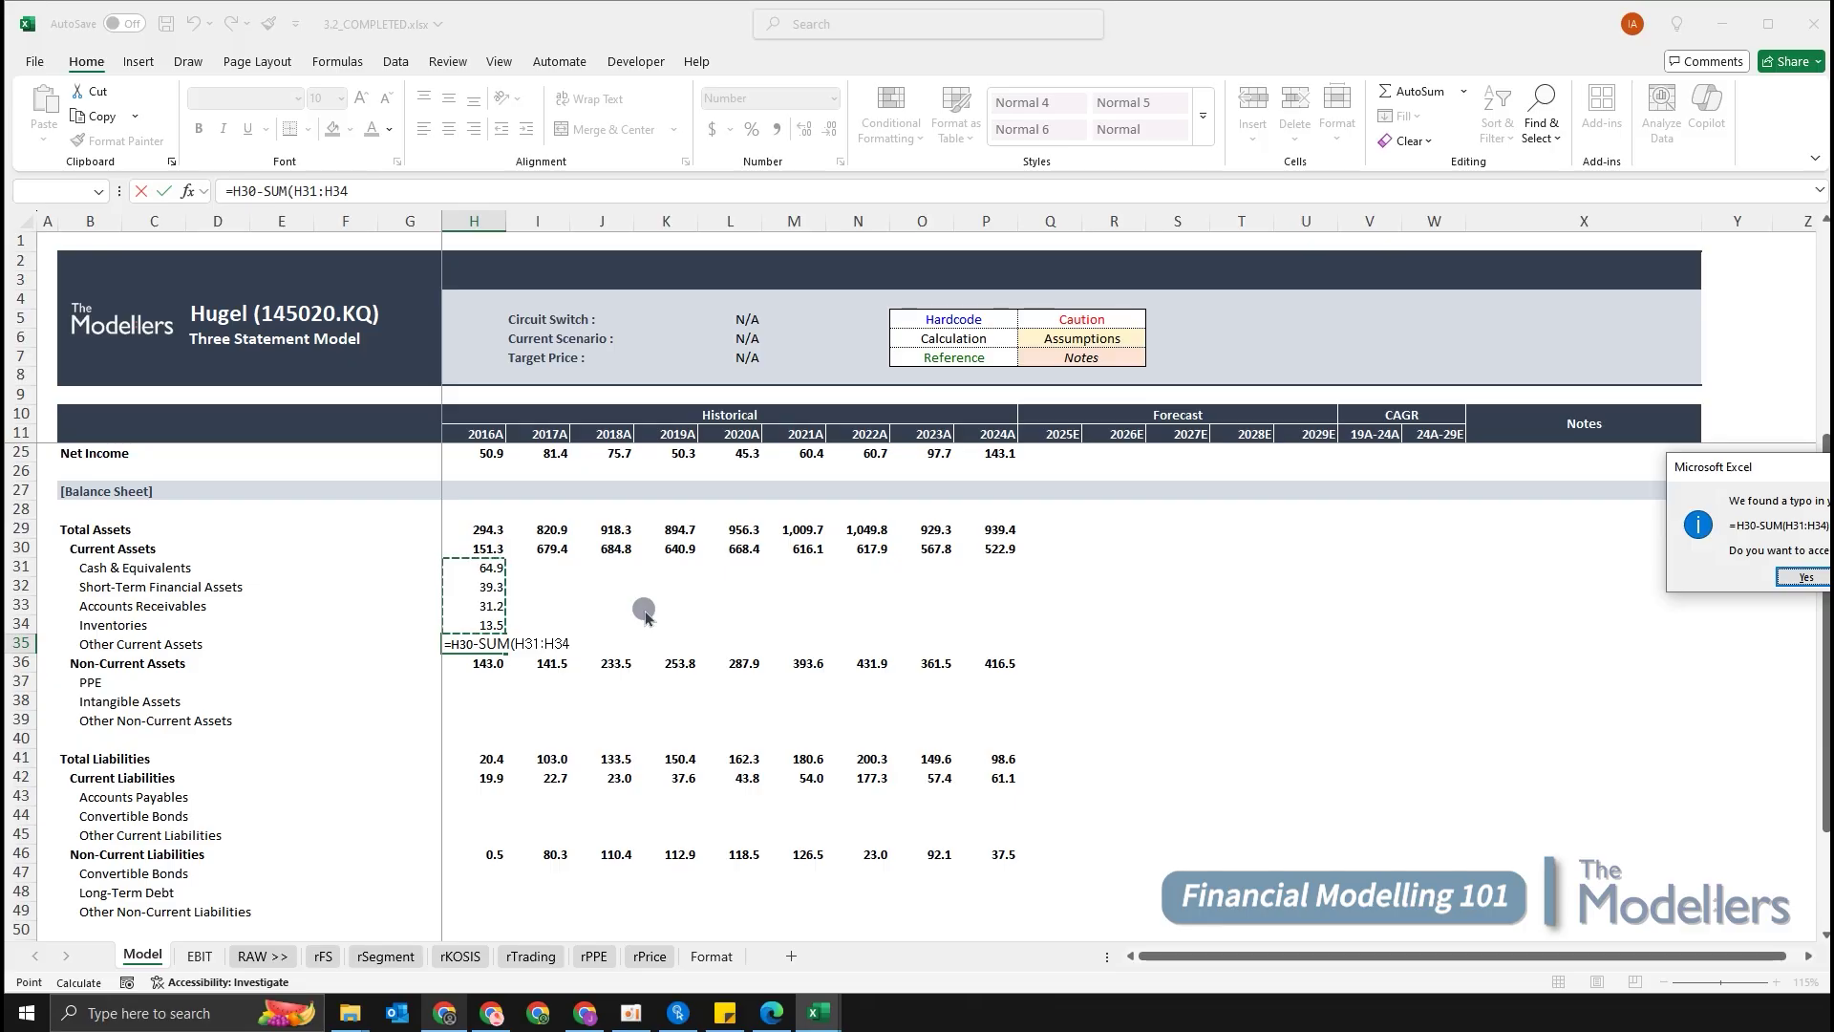
key("Return")
Extend the 2016A current asset formulas, from Cash & Equivalents to Other Current Assets, across to 2024A.
key("shift+Up")
key("shift+Up")
key("shift+Up")
key("shift+Up")
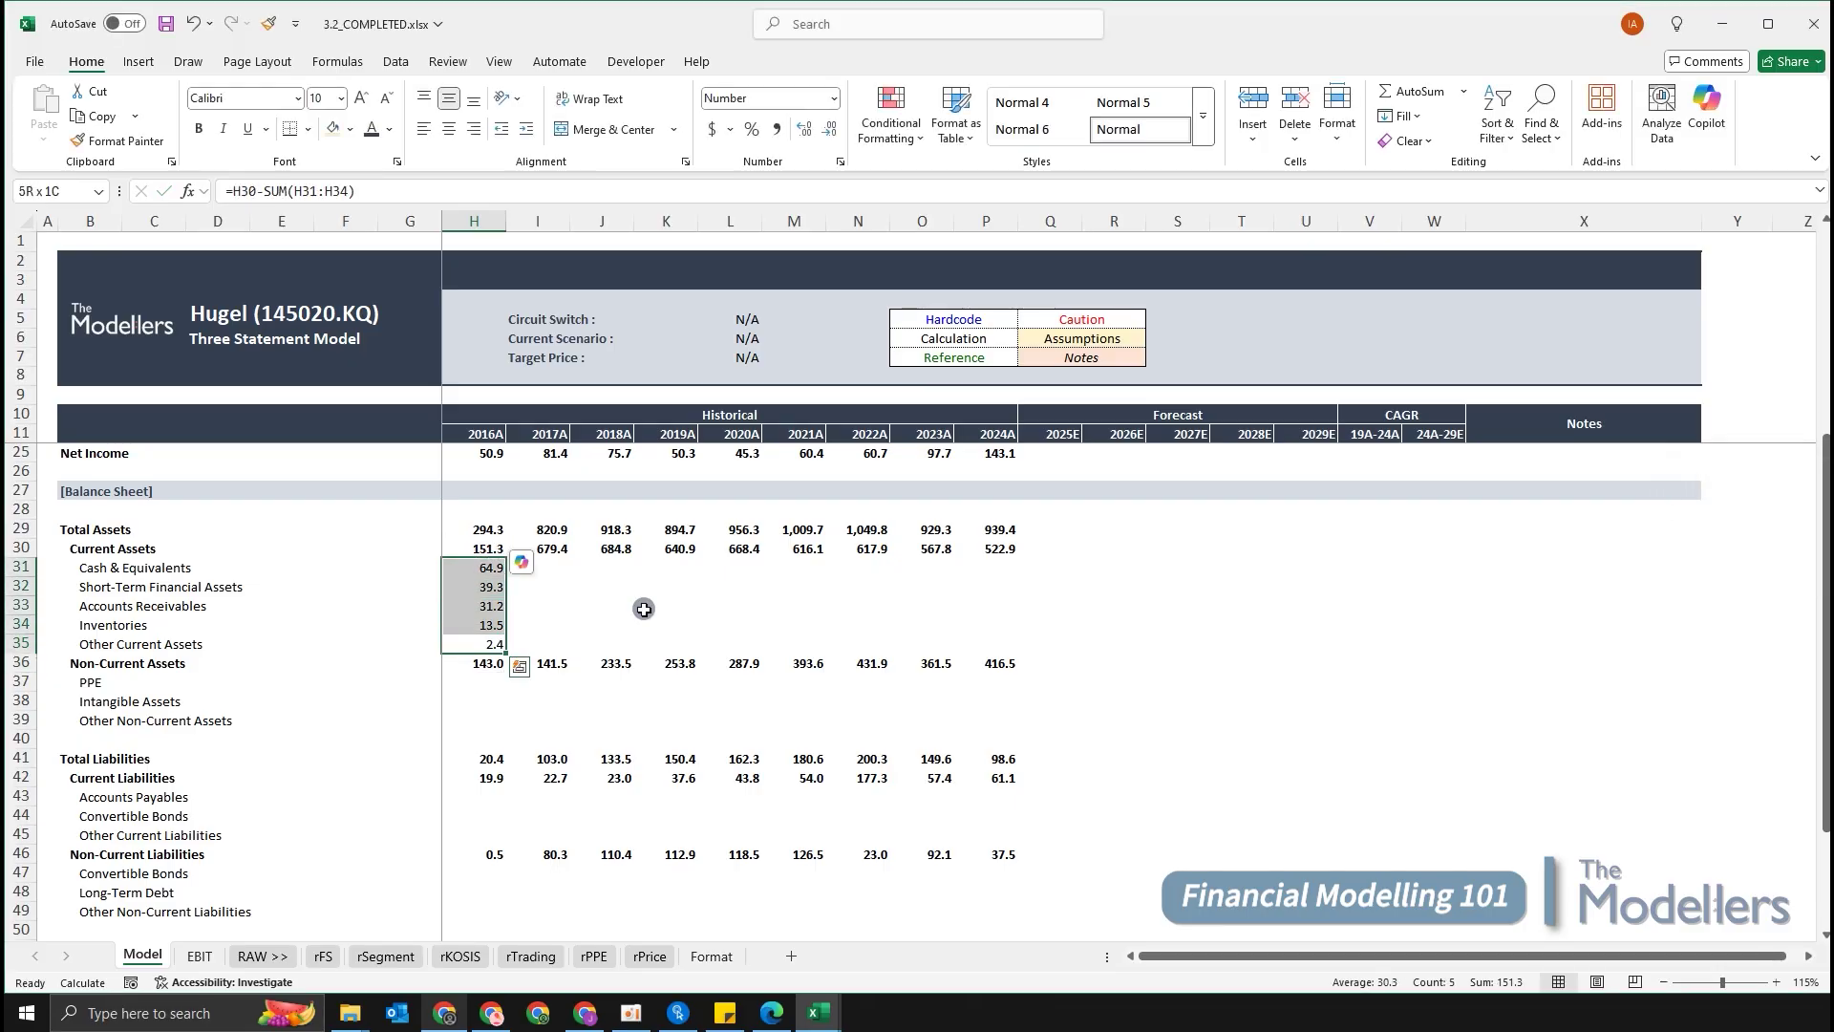
key("shift+Right")
key("shift+Right")
key("shift+Right")
key("shift+Right")
key("shift+Right")
key("shift+Right")
key("shift+Right")
key("shift+Right")
key("ctrl+r")
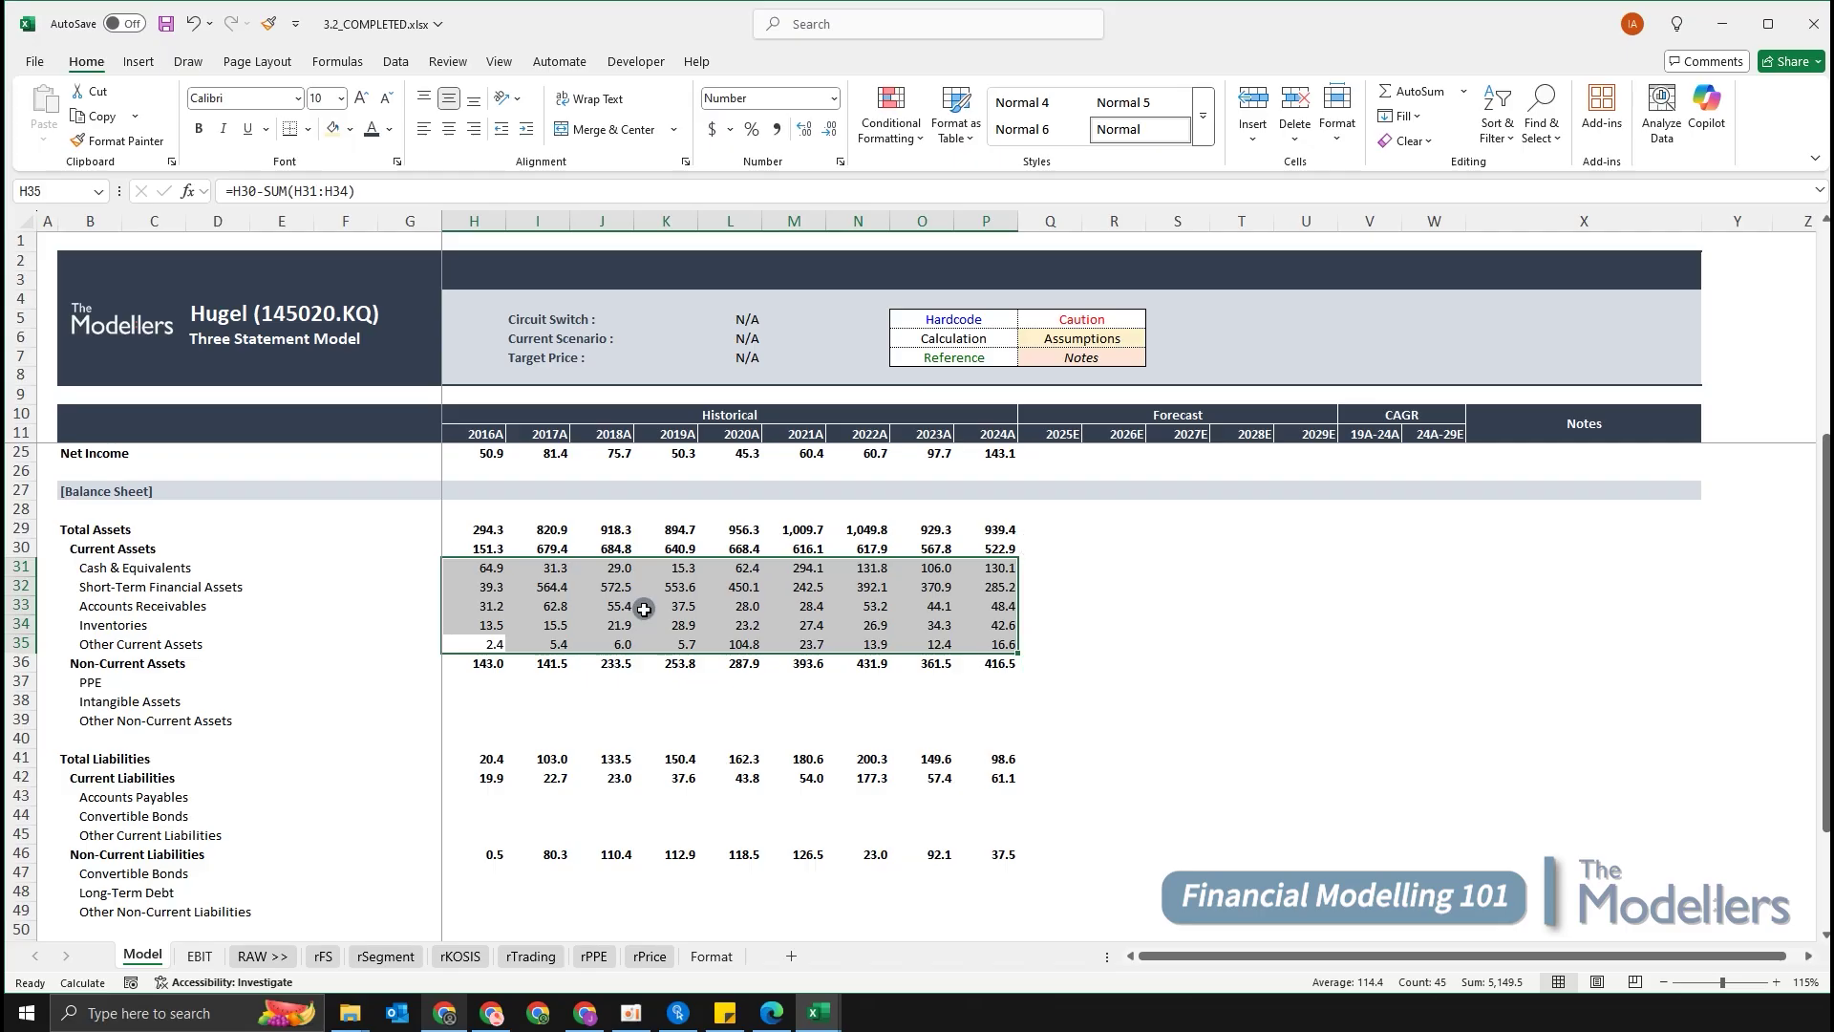
Fill the 2016A PPE cell with the rFS sheet's tangible assets in billions, using =rFS!D20/10^9.
key("Down")
key("Down")
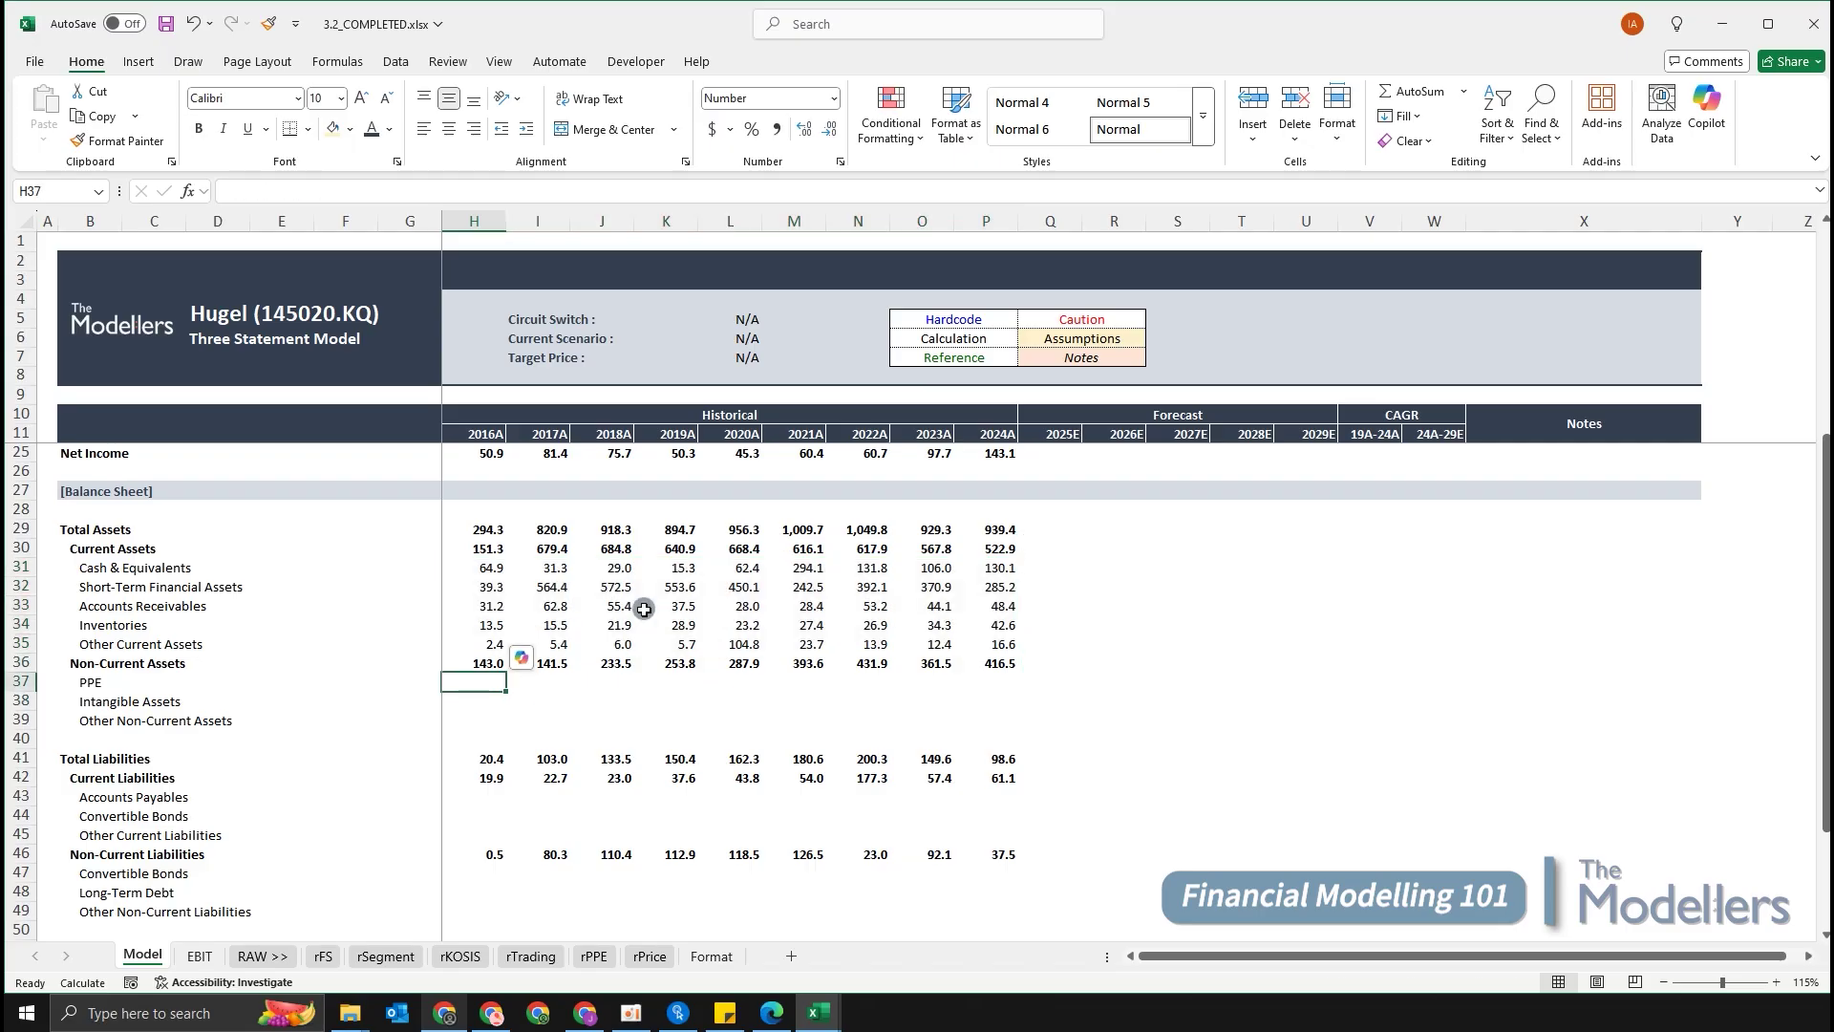
type("=")
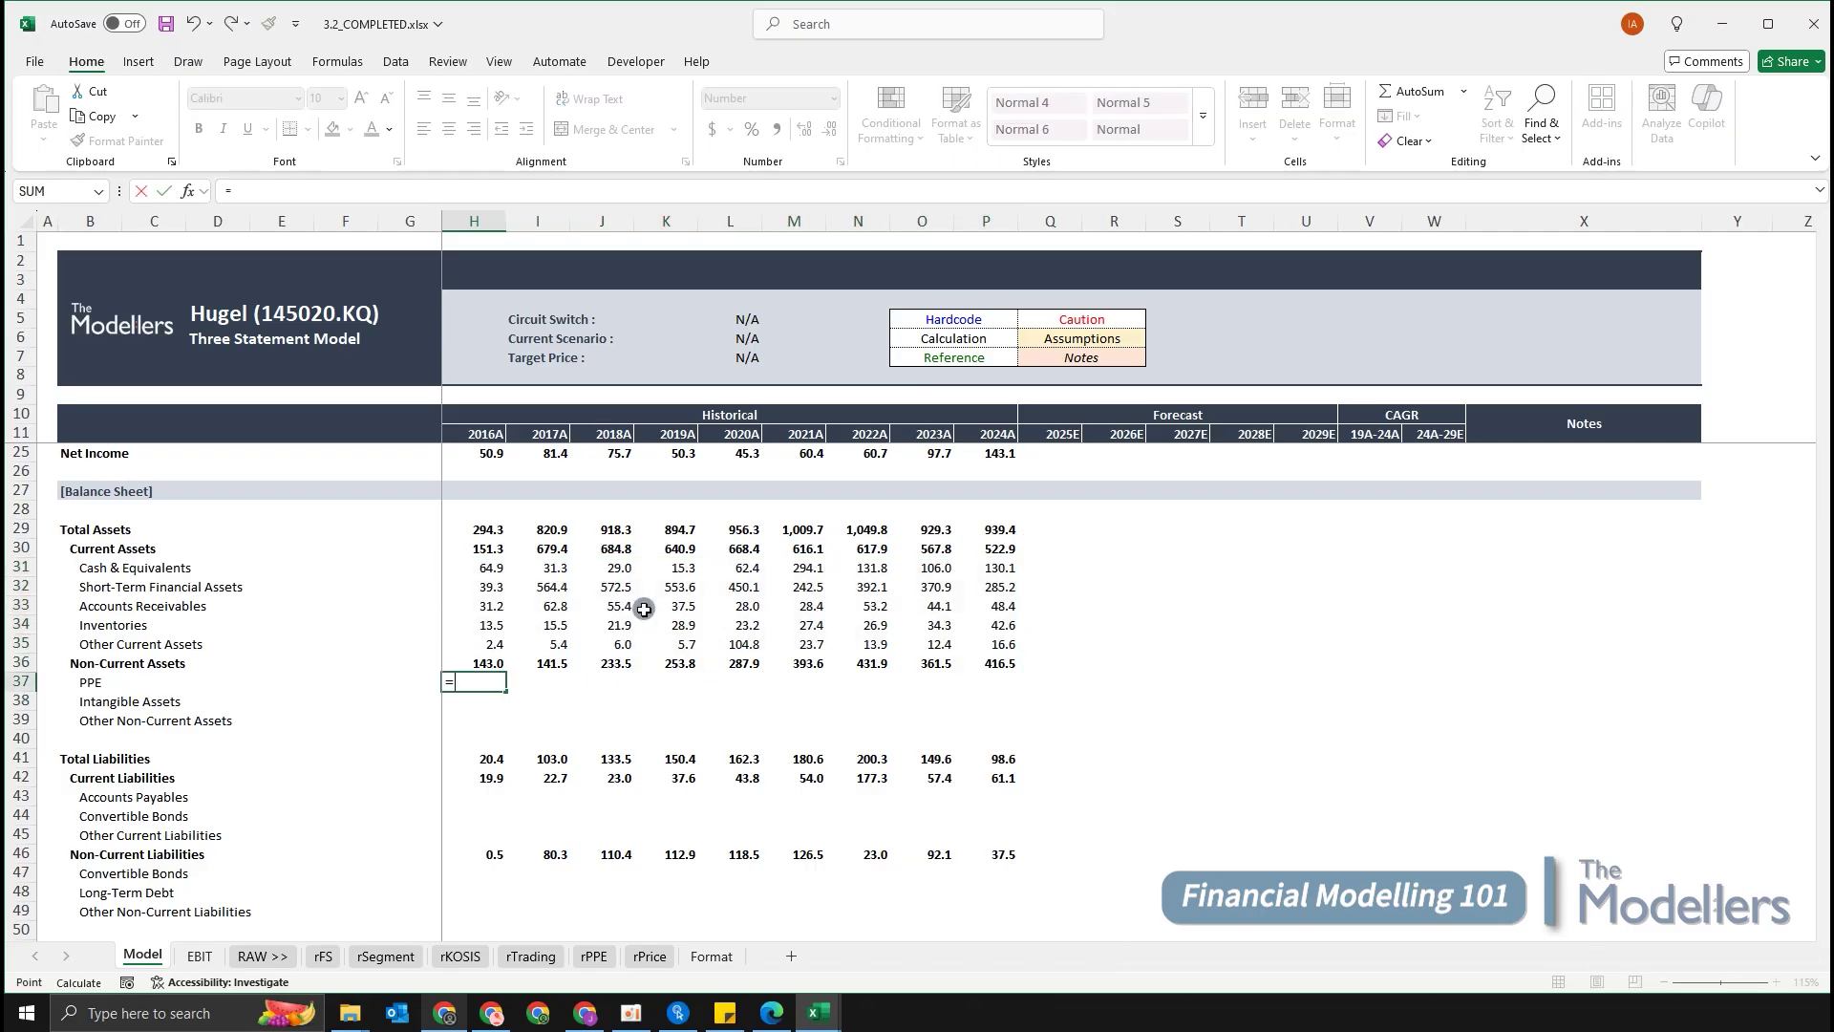
key("ctrl+Page_Down")
key("ctrl+Page_Down")
key("ctrl+Page_Down")
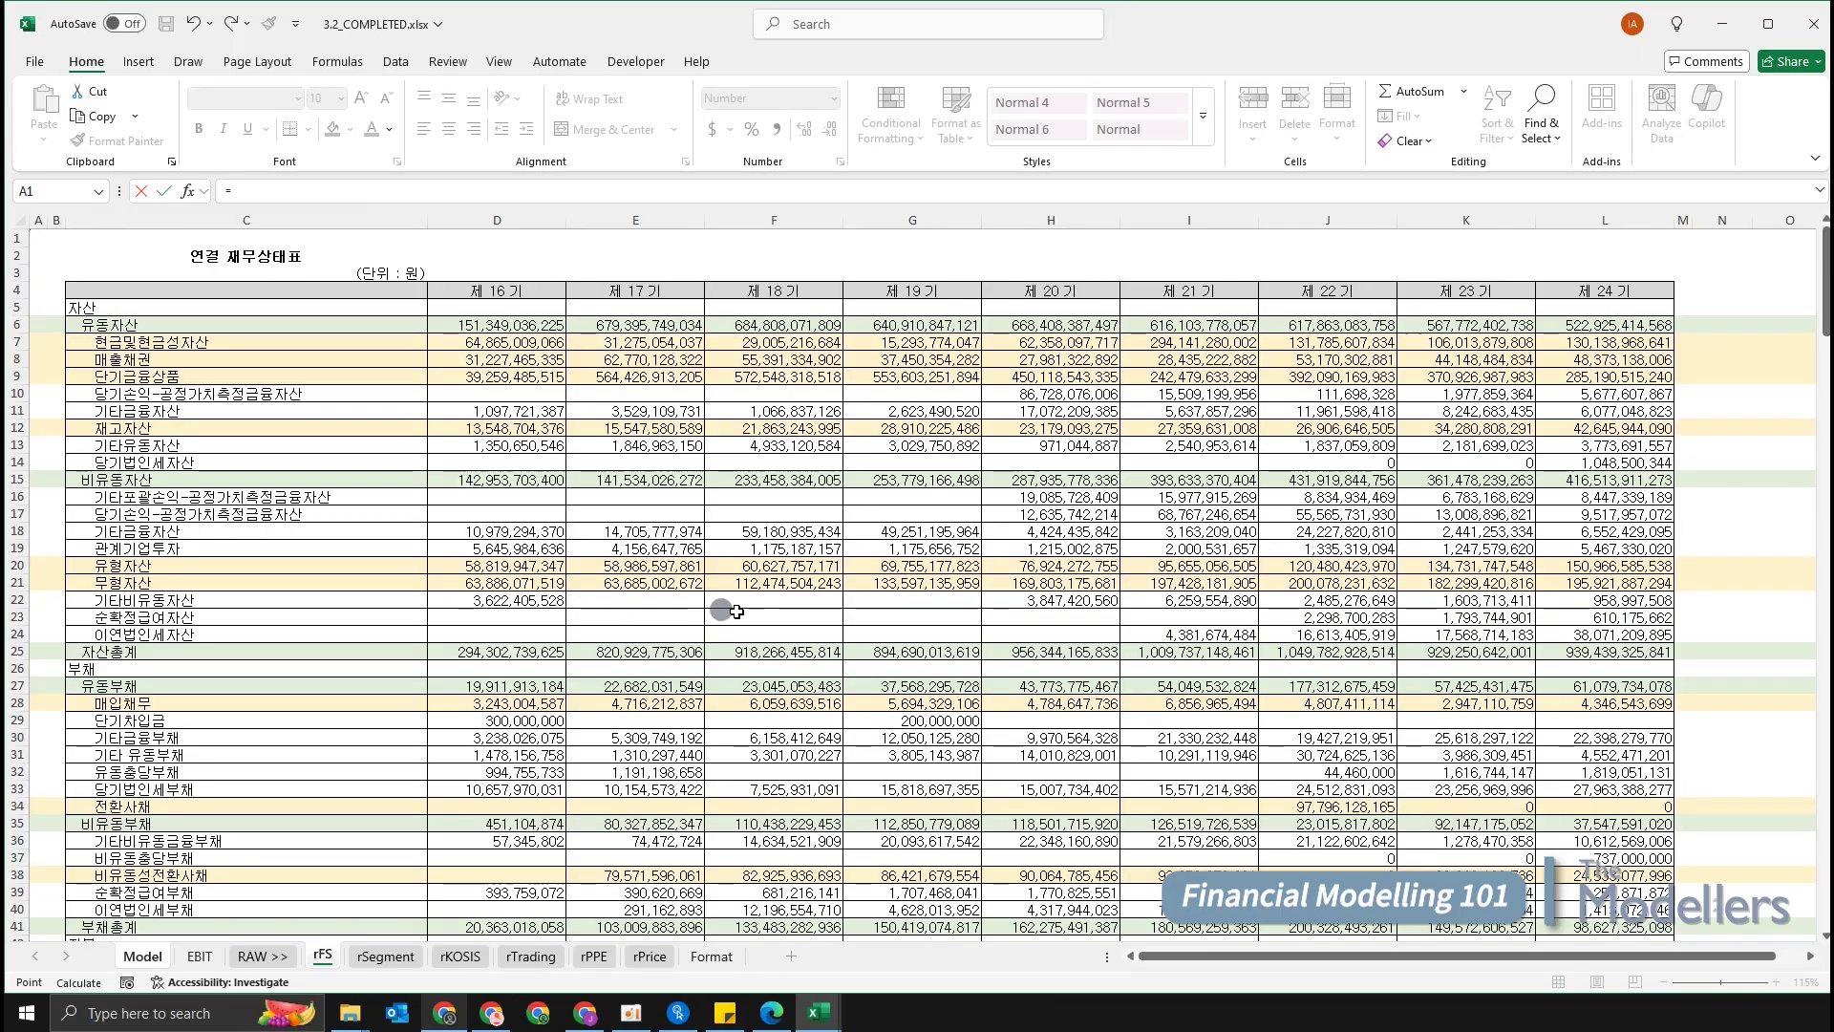
left_click(476, 565)
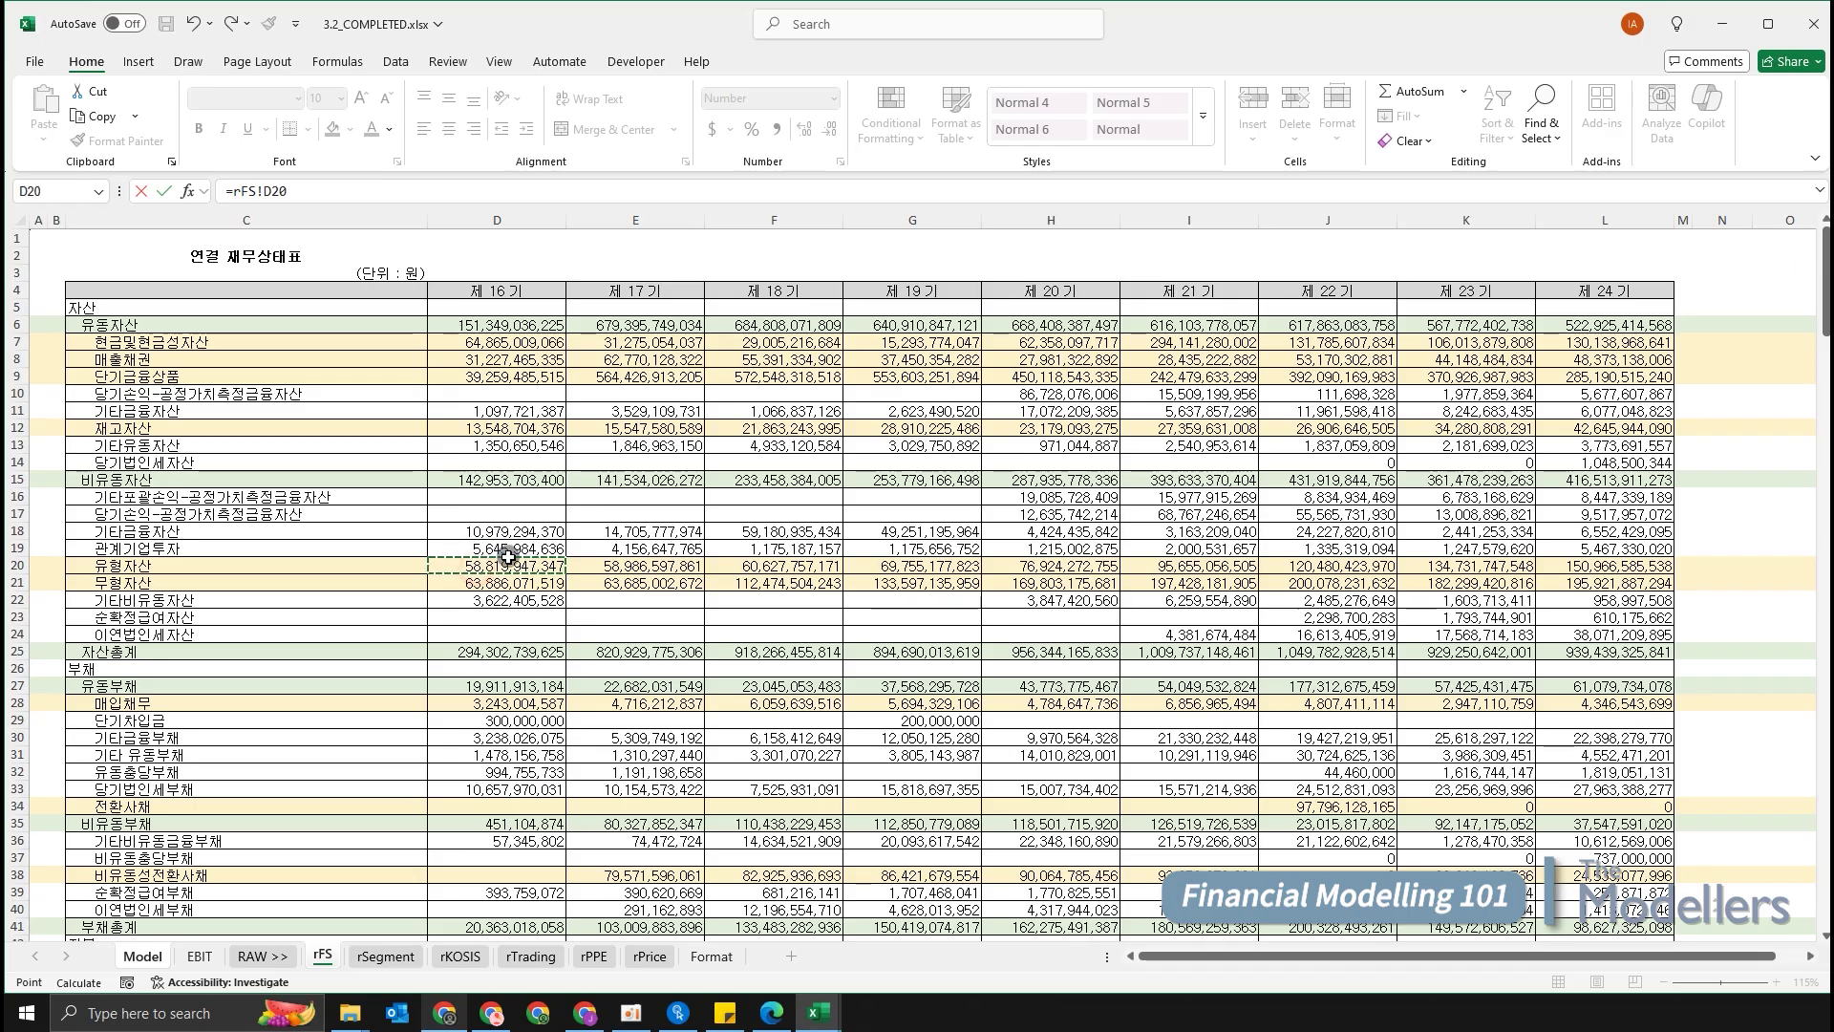
type("/10^9")
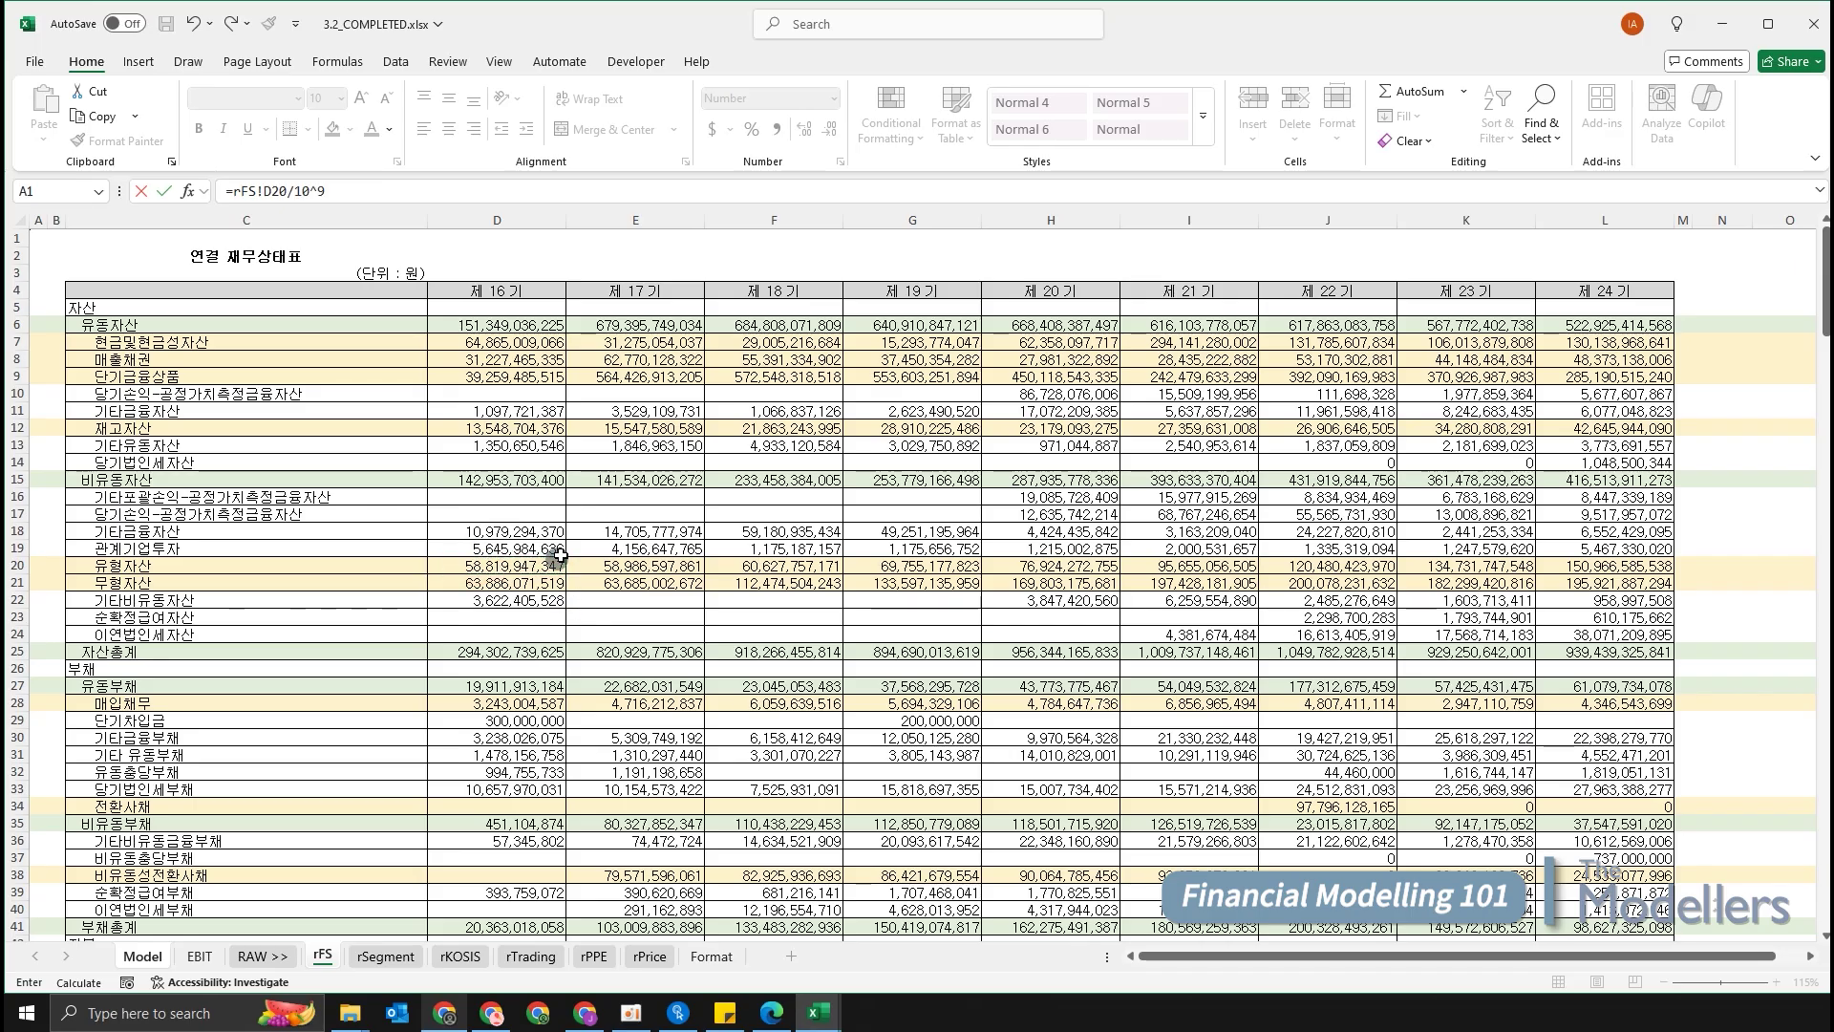
key("Return")
Copy the 2016A PPE formula down into the Intangible Assets row.
key("Up")
key("shift+Down")
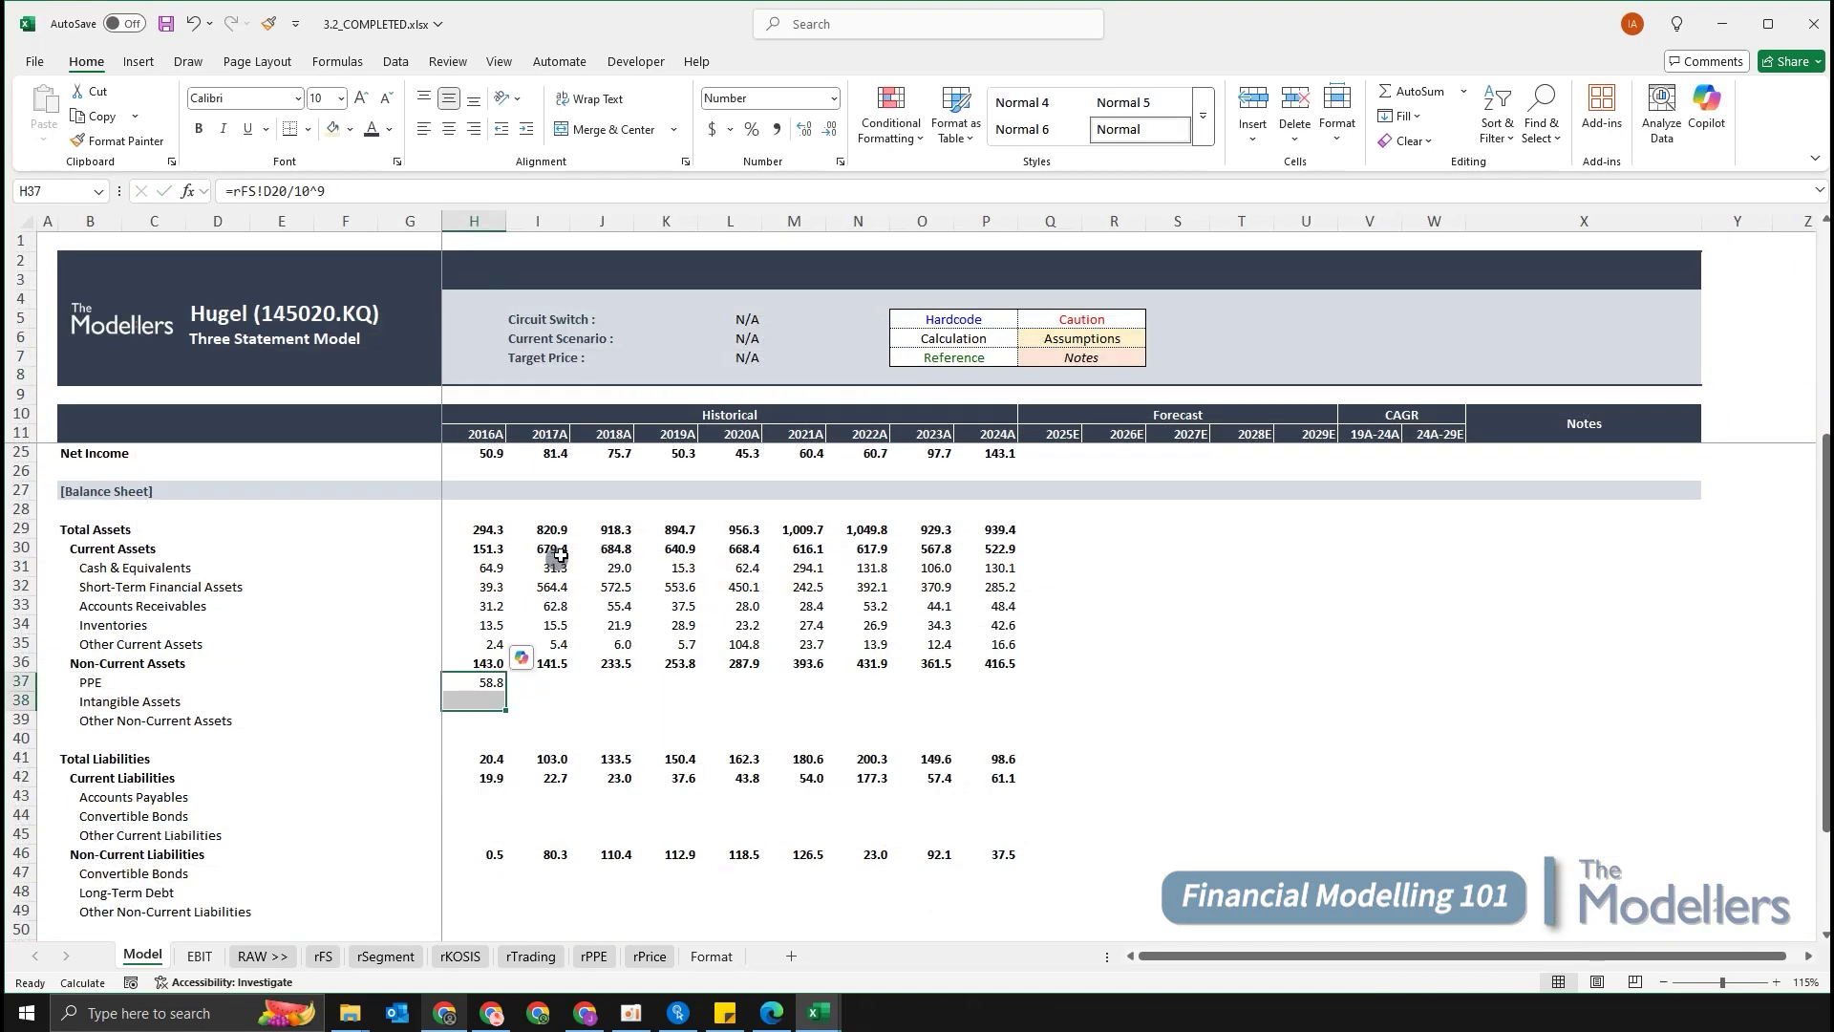
key("ctrl+d")
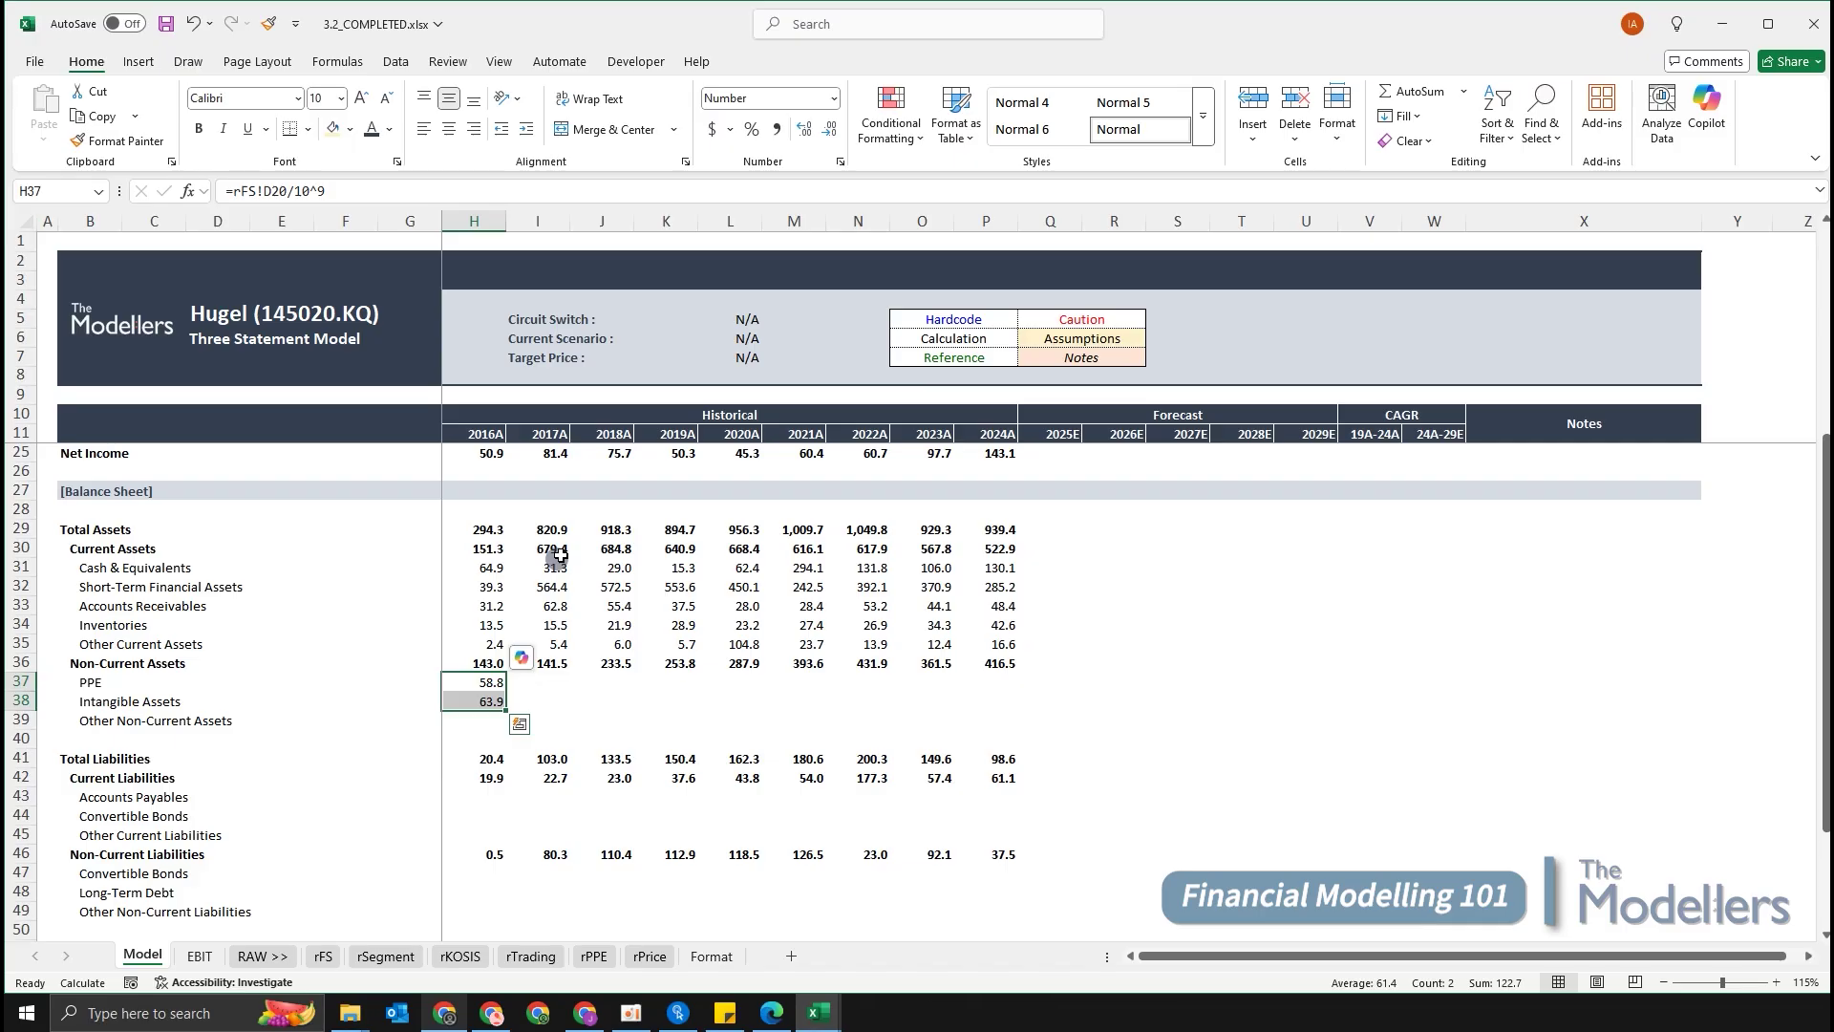
Calculate 2016A Other Non-Current Assets as non-current assets less PPE and intangibles, using =H36-SUM(H37:H38).
key("Down")
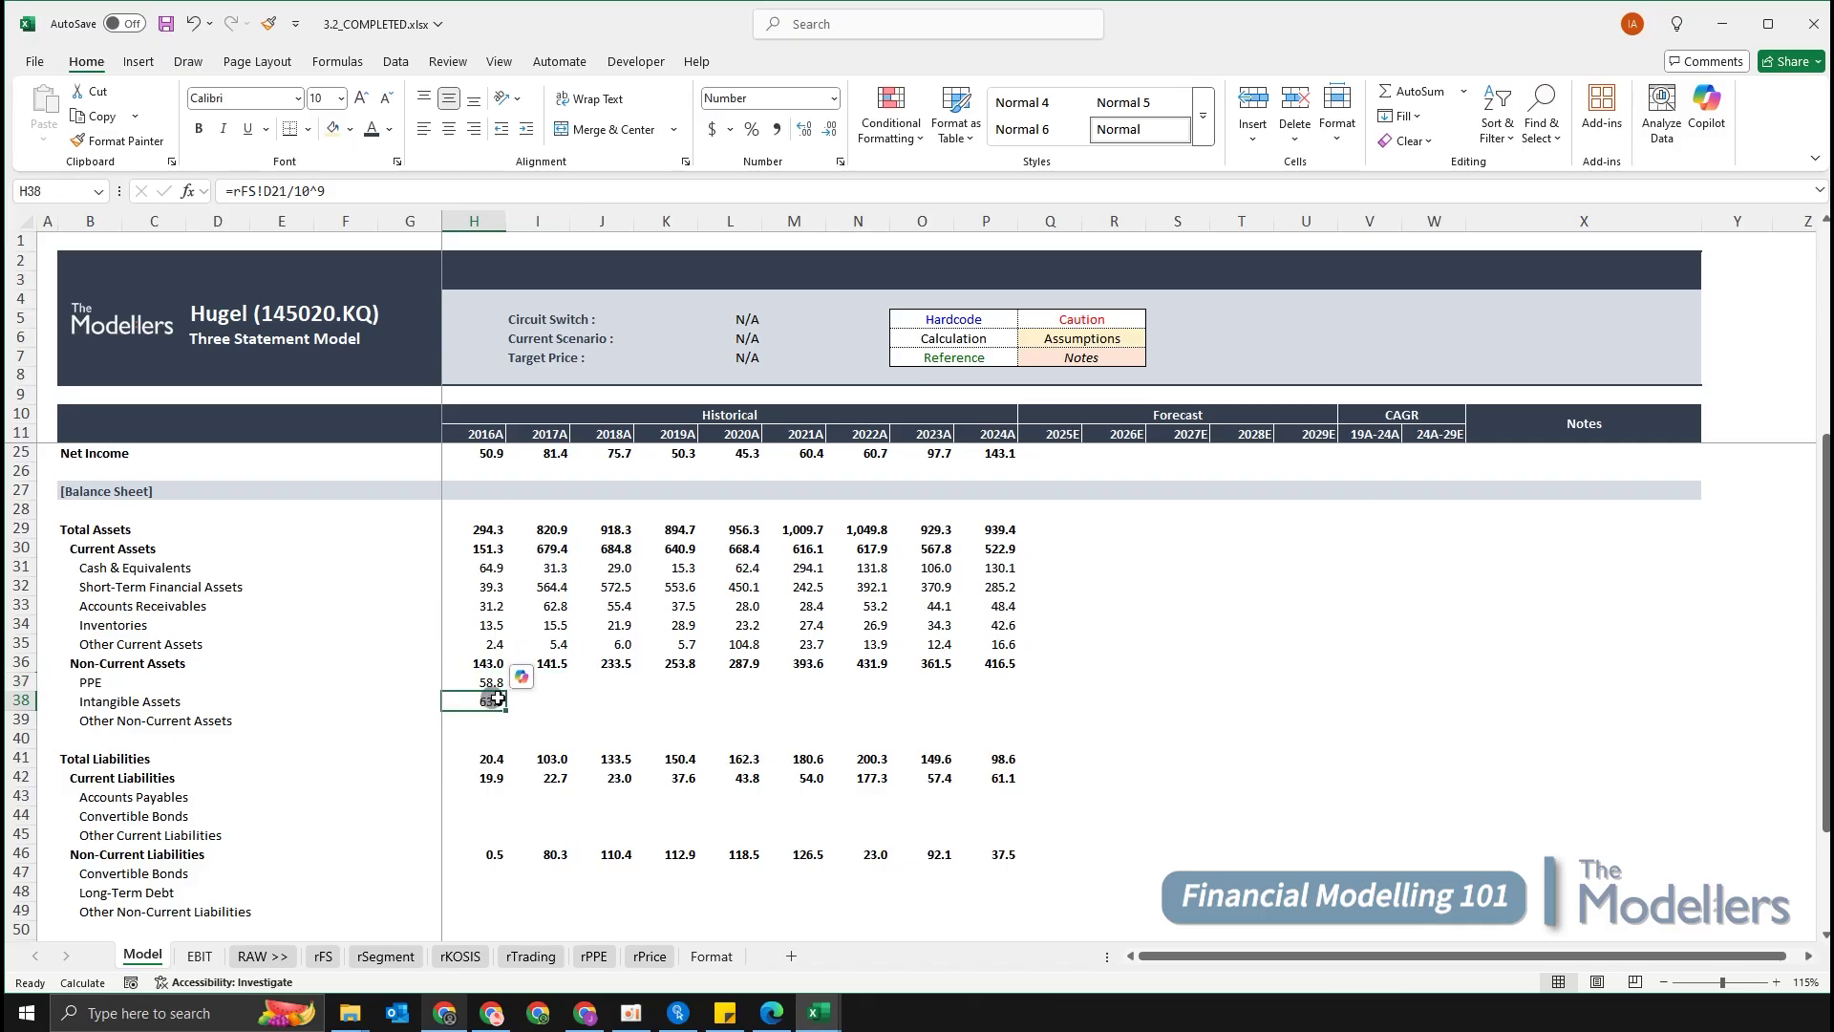
key("Down")
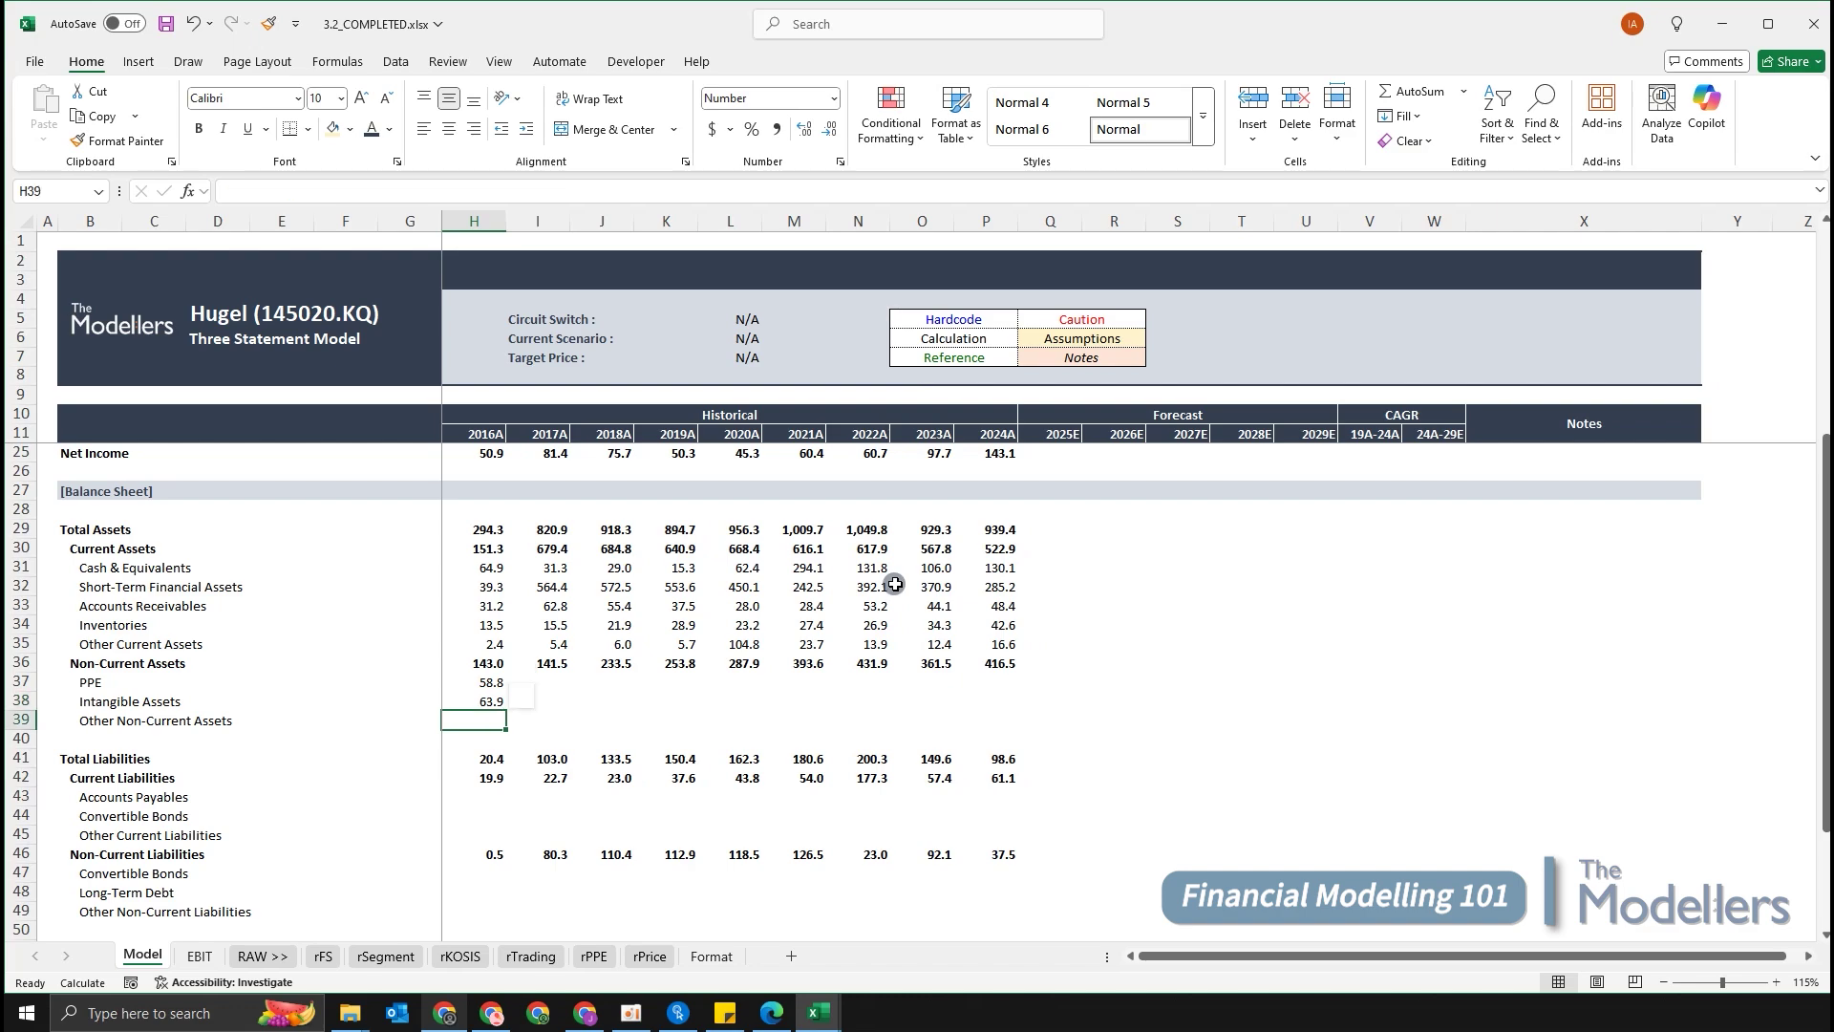
type("=")
key("Up")
key("Up")
key("Up")
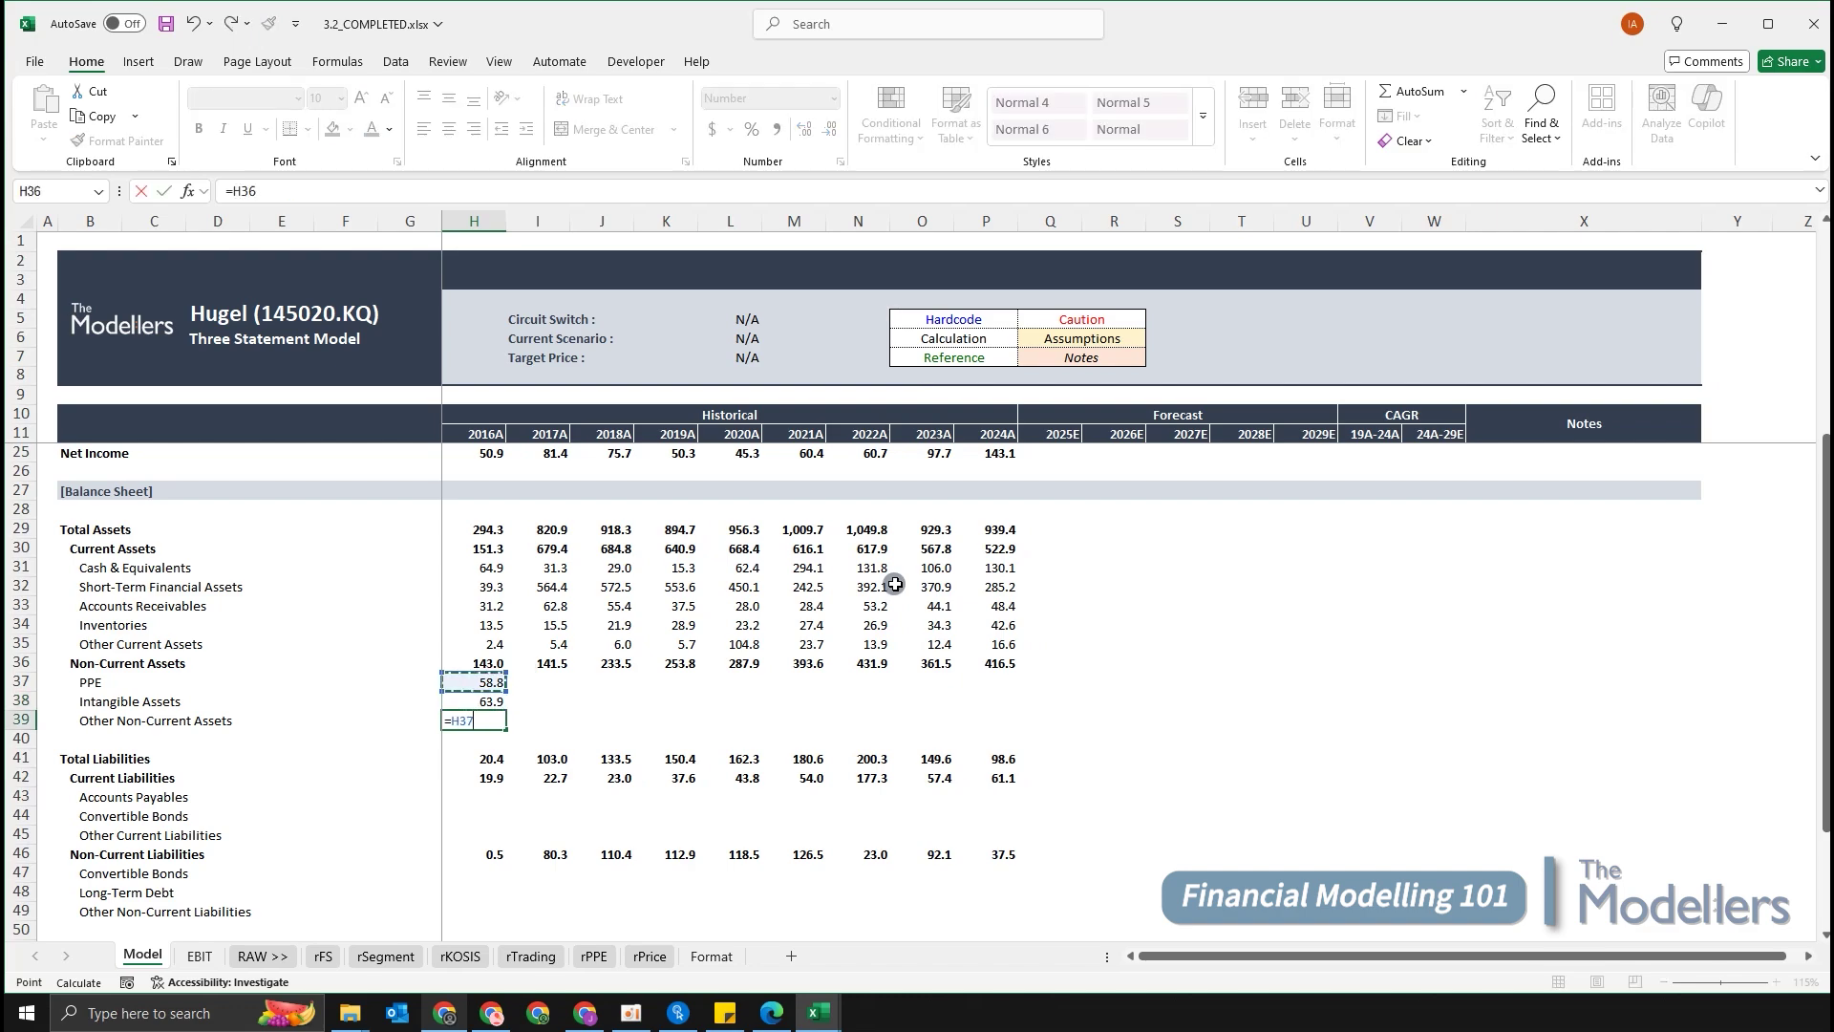
type("-")
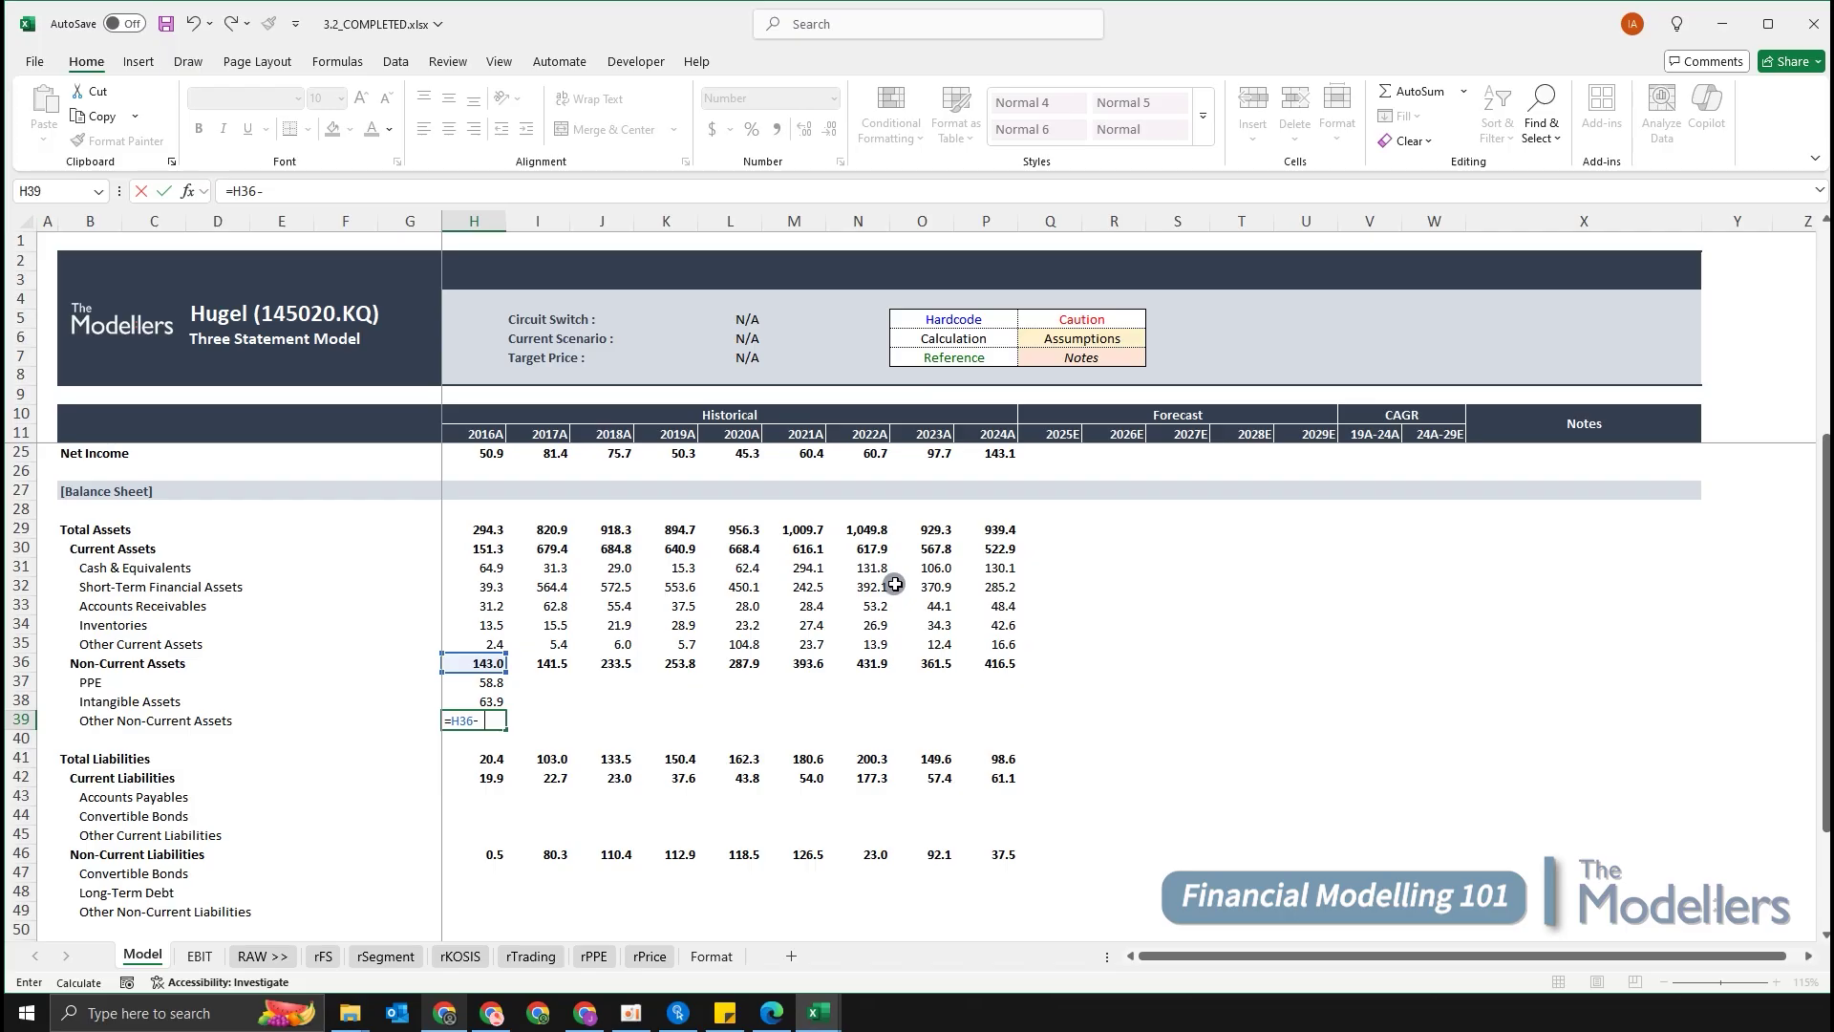
type("SUM(")
key("Up")
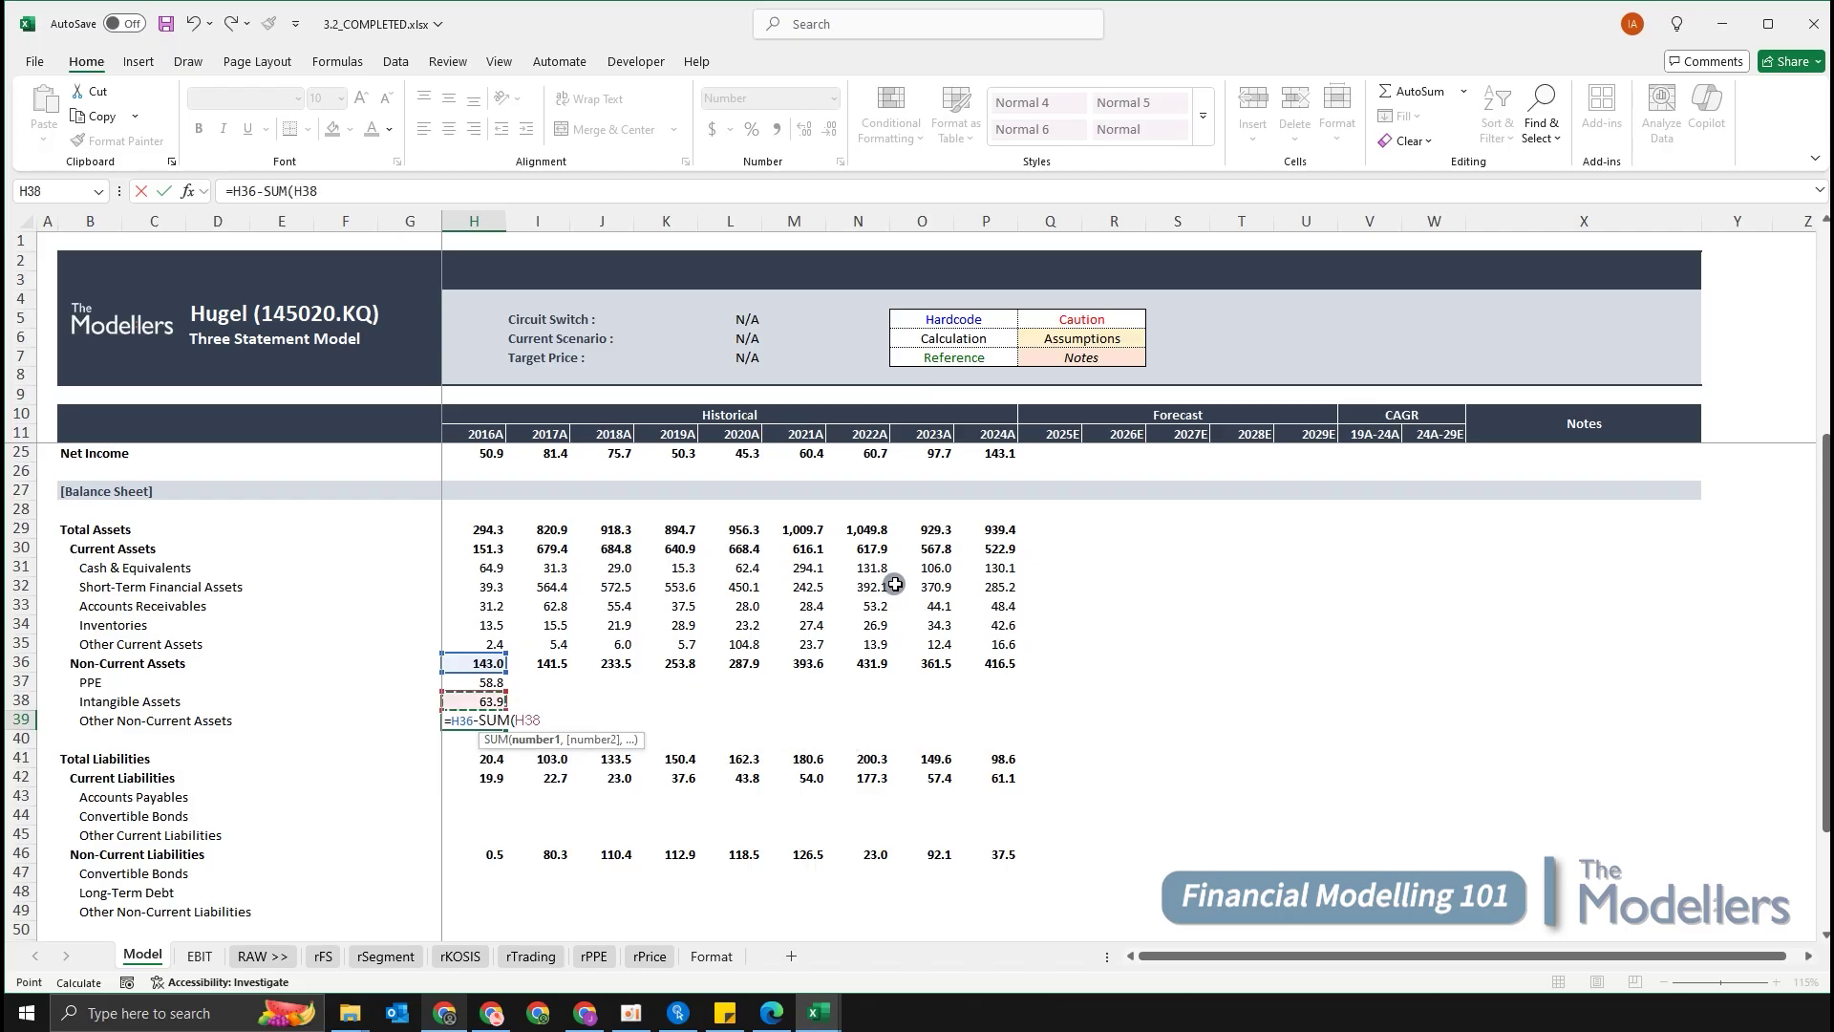
key("shift+Up")
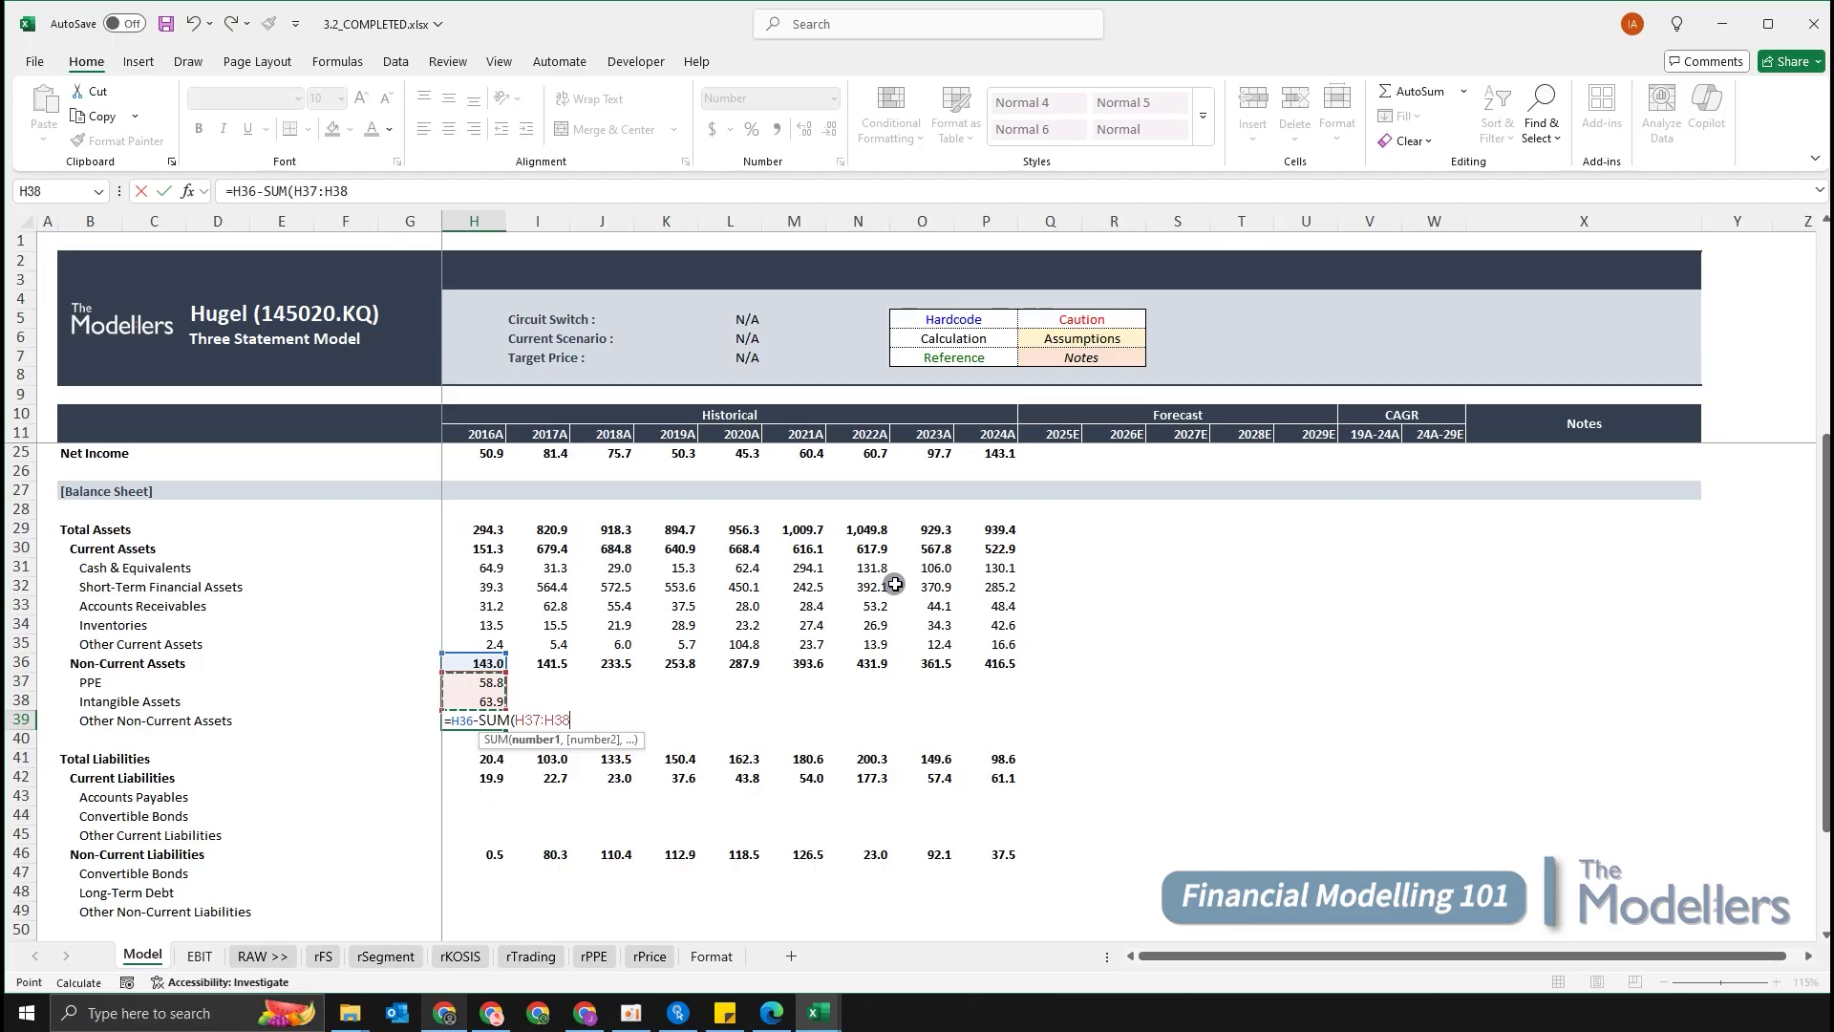
key("Return")
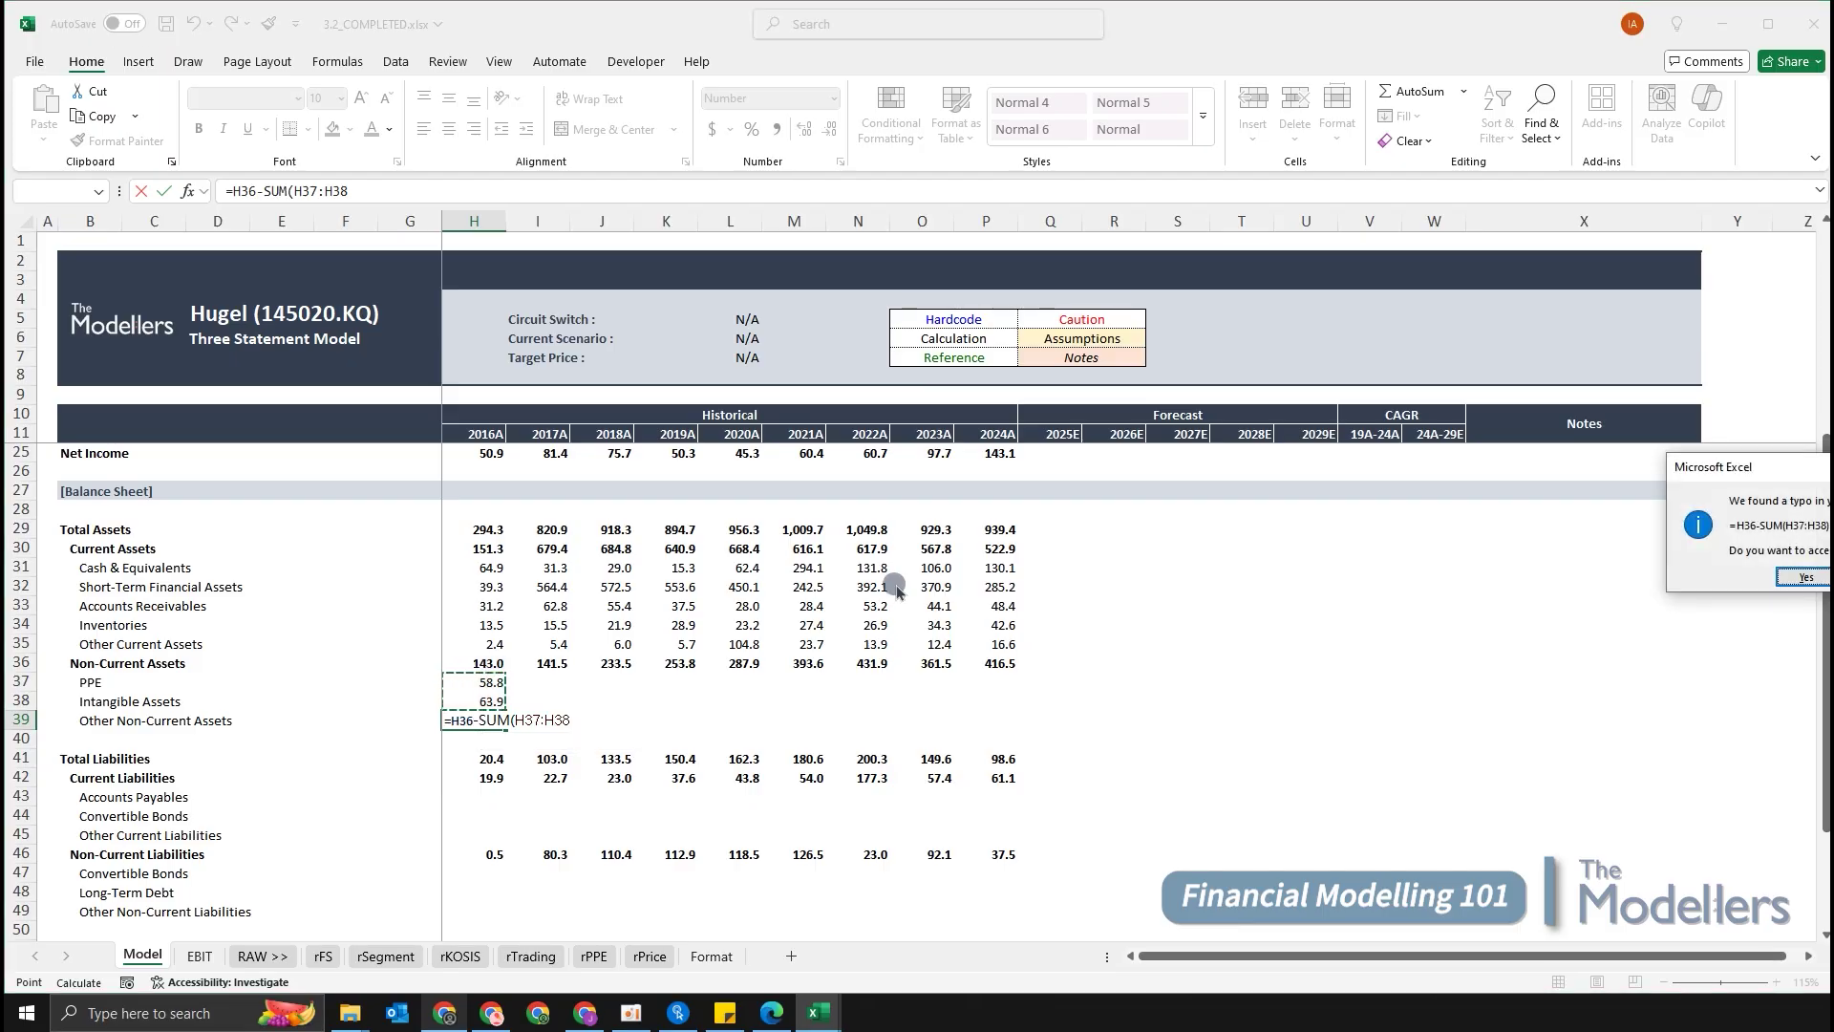
key("Return")
Extend the 2016A PPE, Intangible Assets and Other Non-Current Assets formulas across to 2024A.
key("shift+Up")
key("shift+Up")
key("shift+Right")
key("shift+Right")
key("shift+Right")
key("shift+Right")
key("shift+Right")
key("shift+Right")
key("shift+Right")
key("shift+Right")
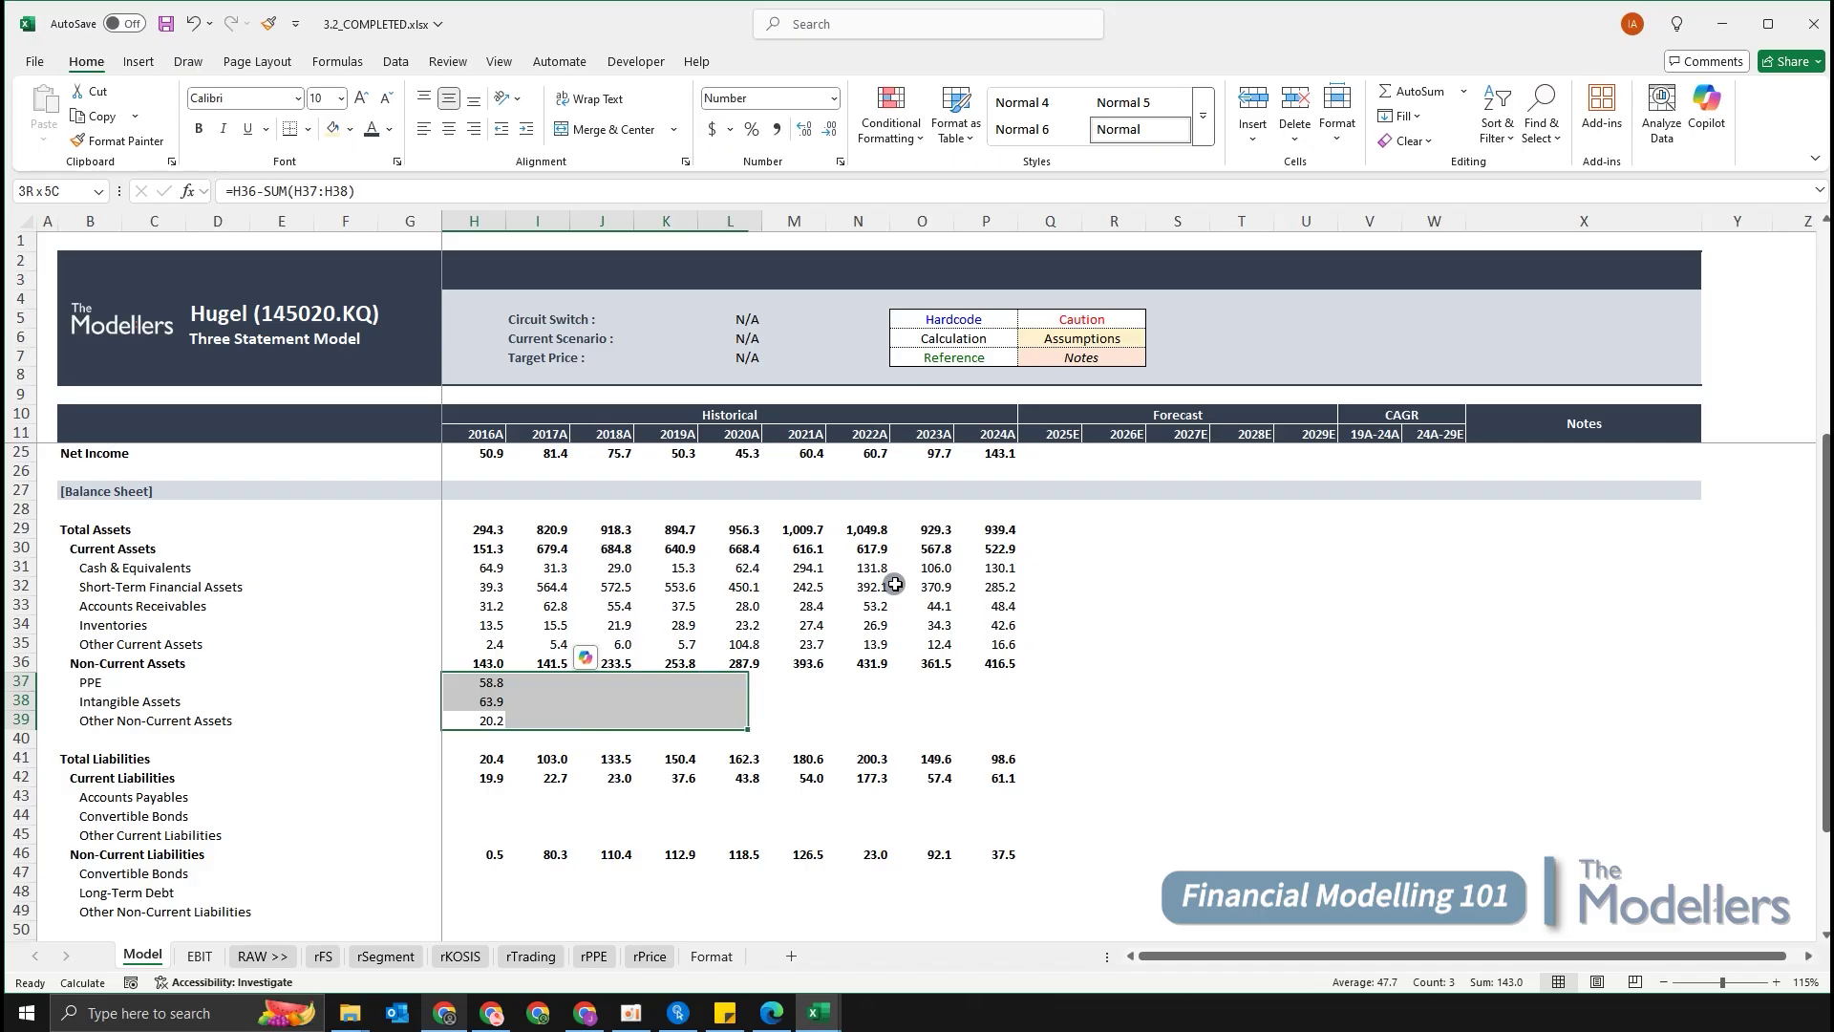
key("ctrl+r")
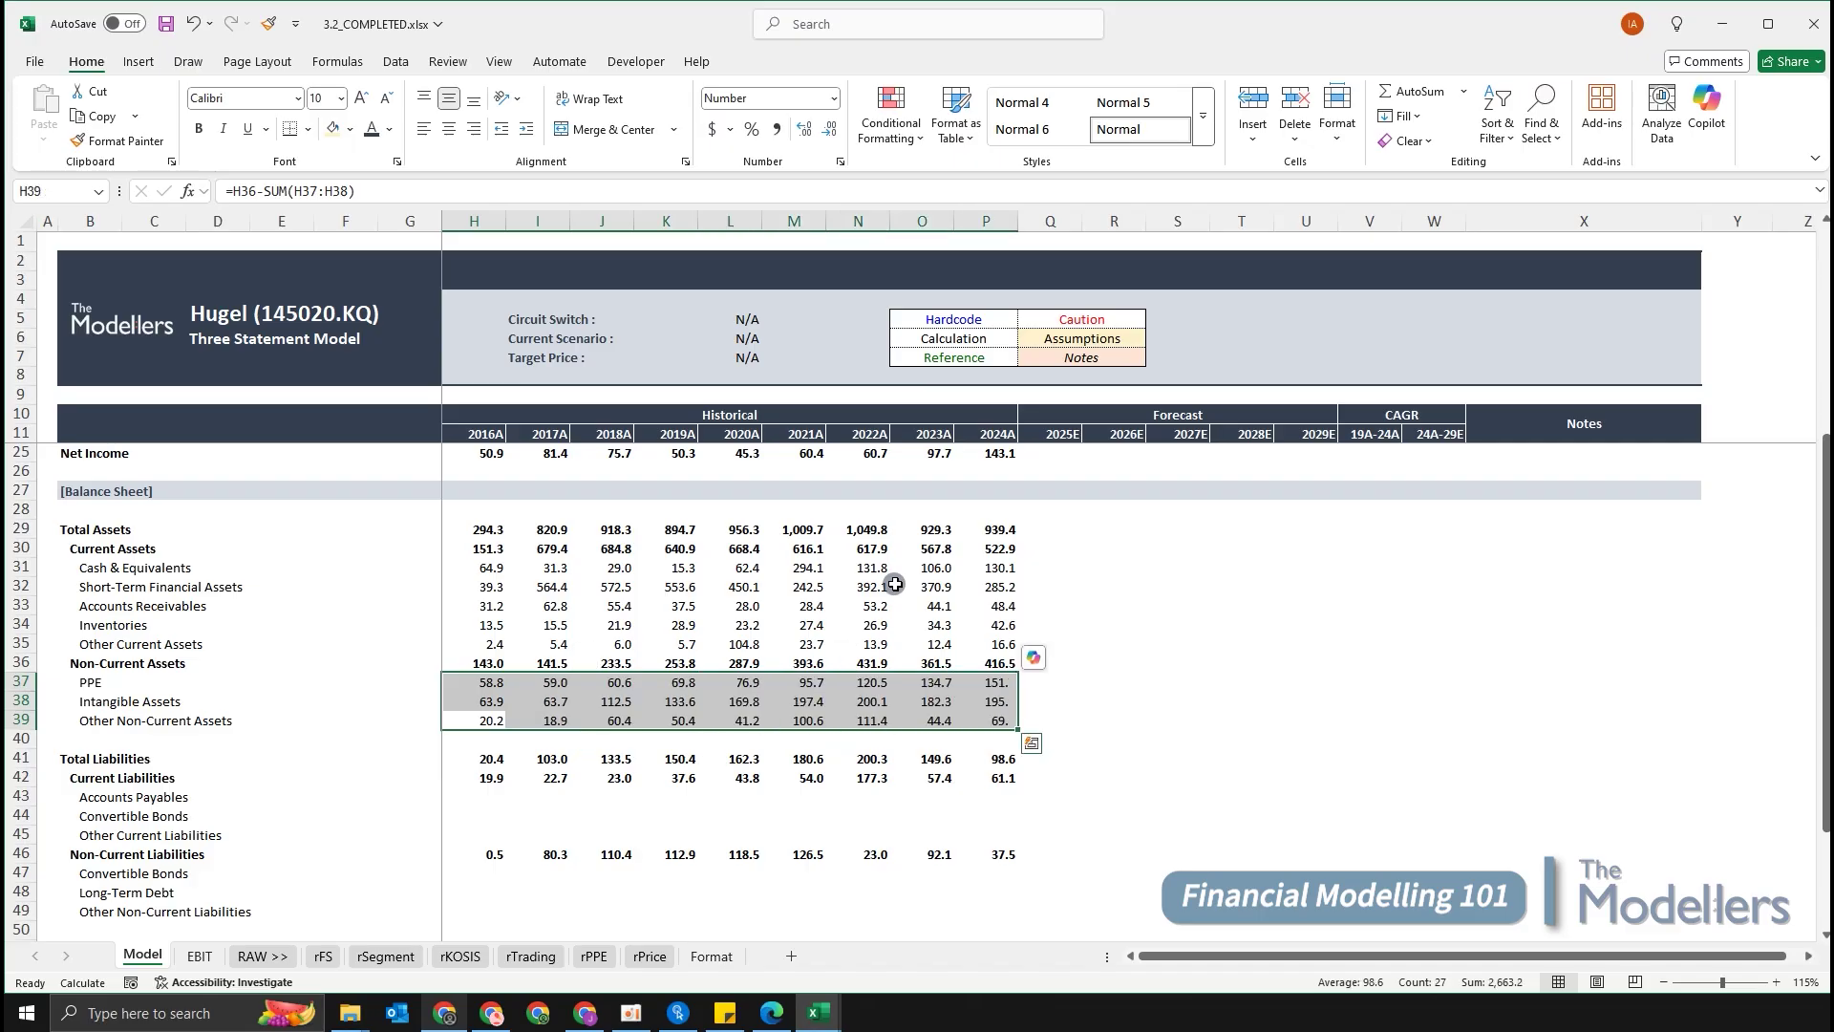
left_click(895, 585)
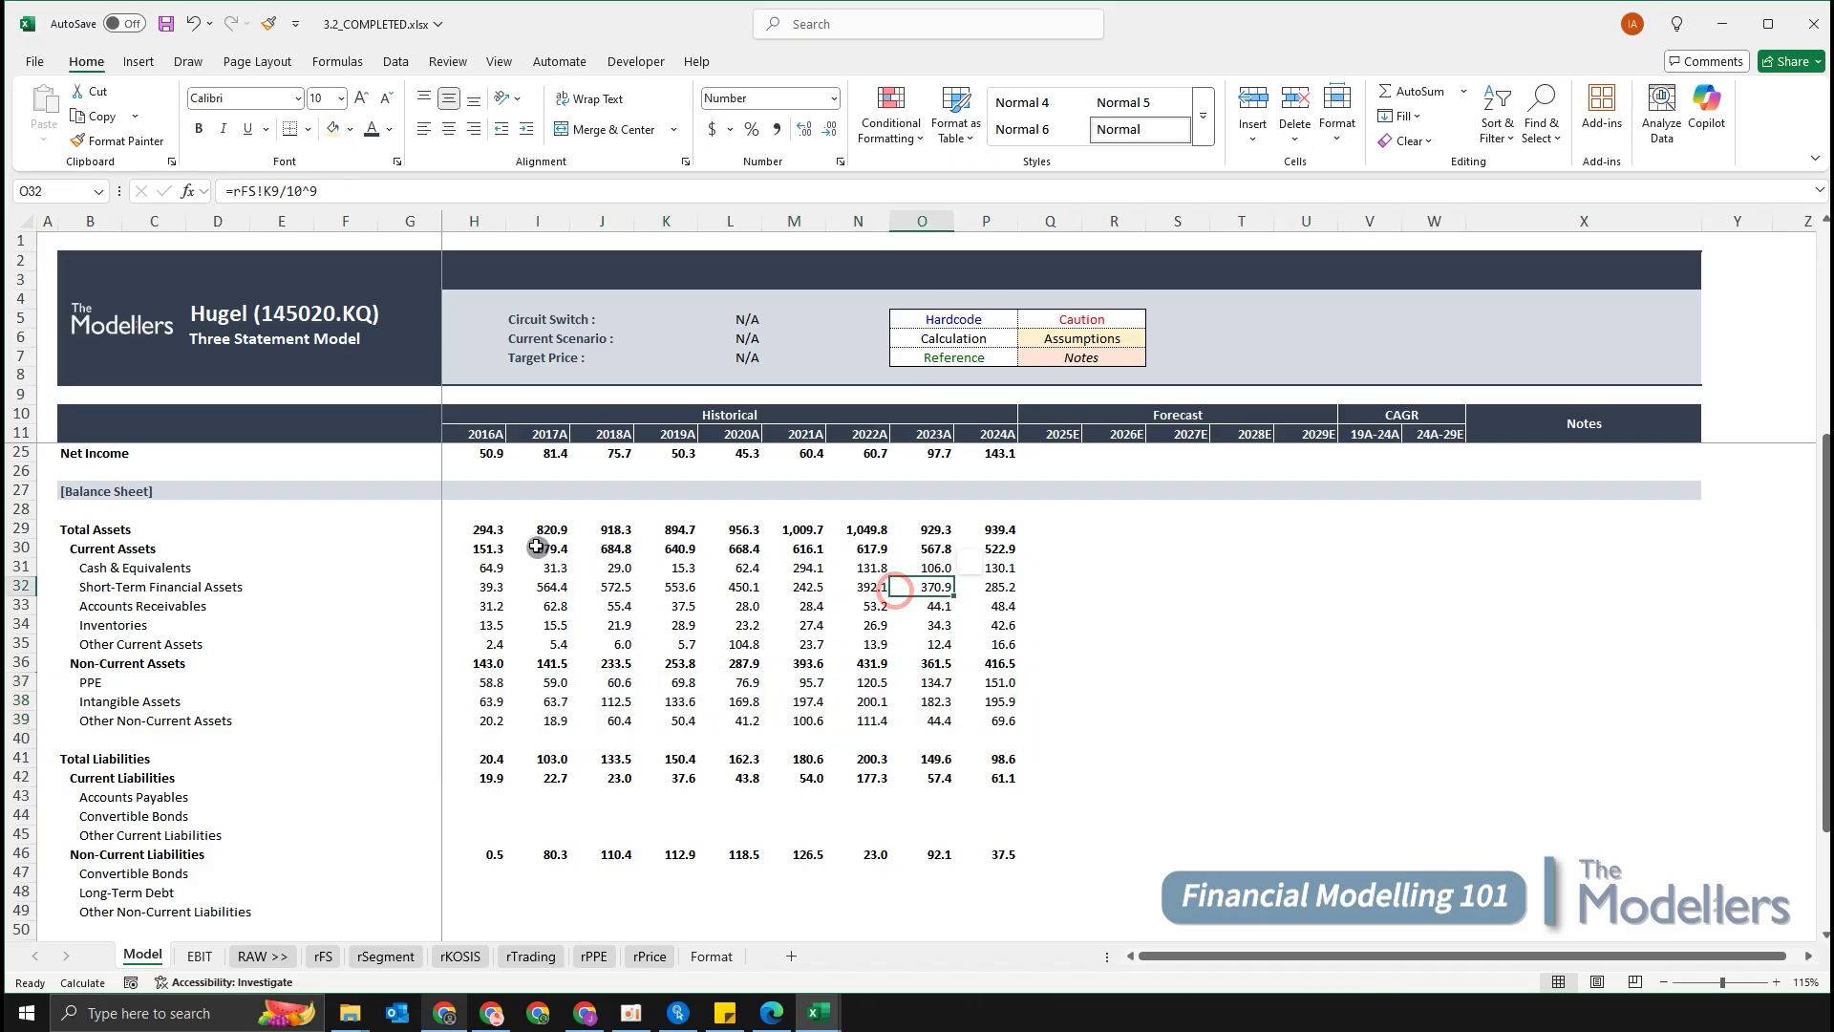
left_click_drag(535, 548, 793, 698)
left_click(946, 630)
left_click_drag(523, 549, 889, 693)
left_click(1079, 631)
left_click_drag(626, 516, 834, 650)
left_click_drag(686, 611, 845, 682)
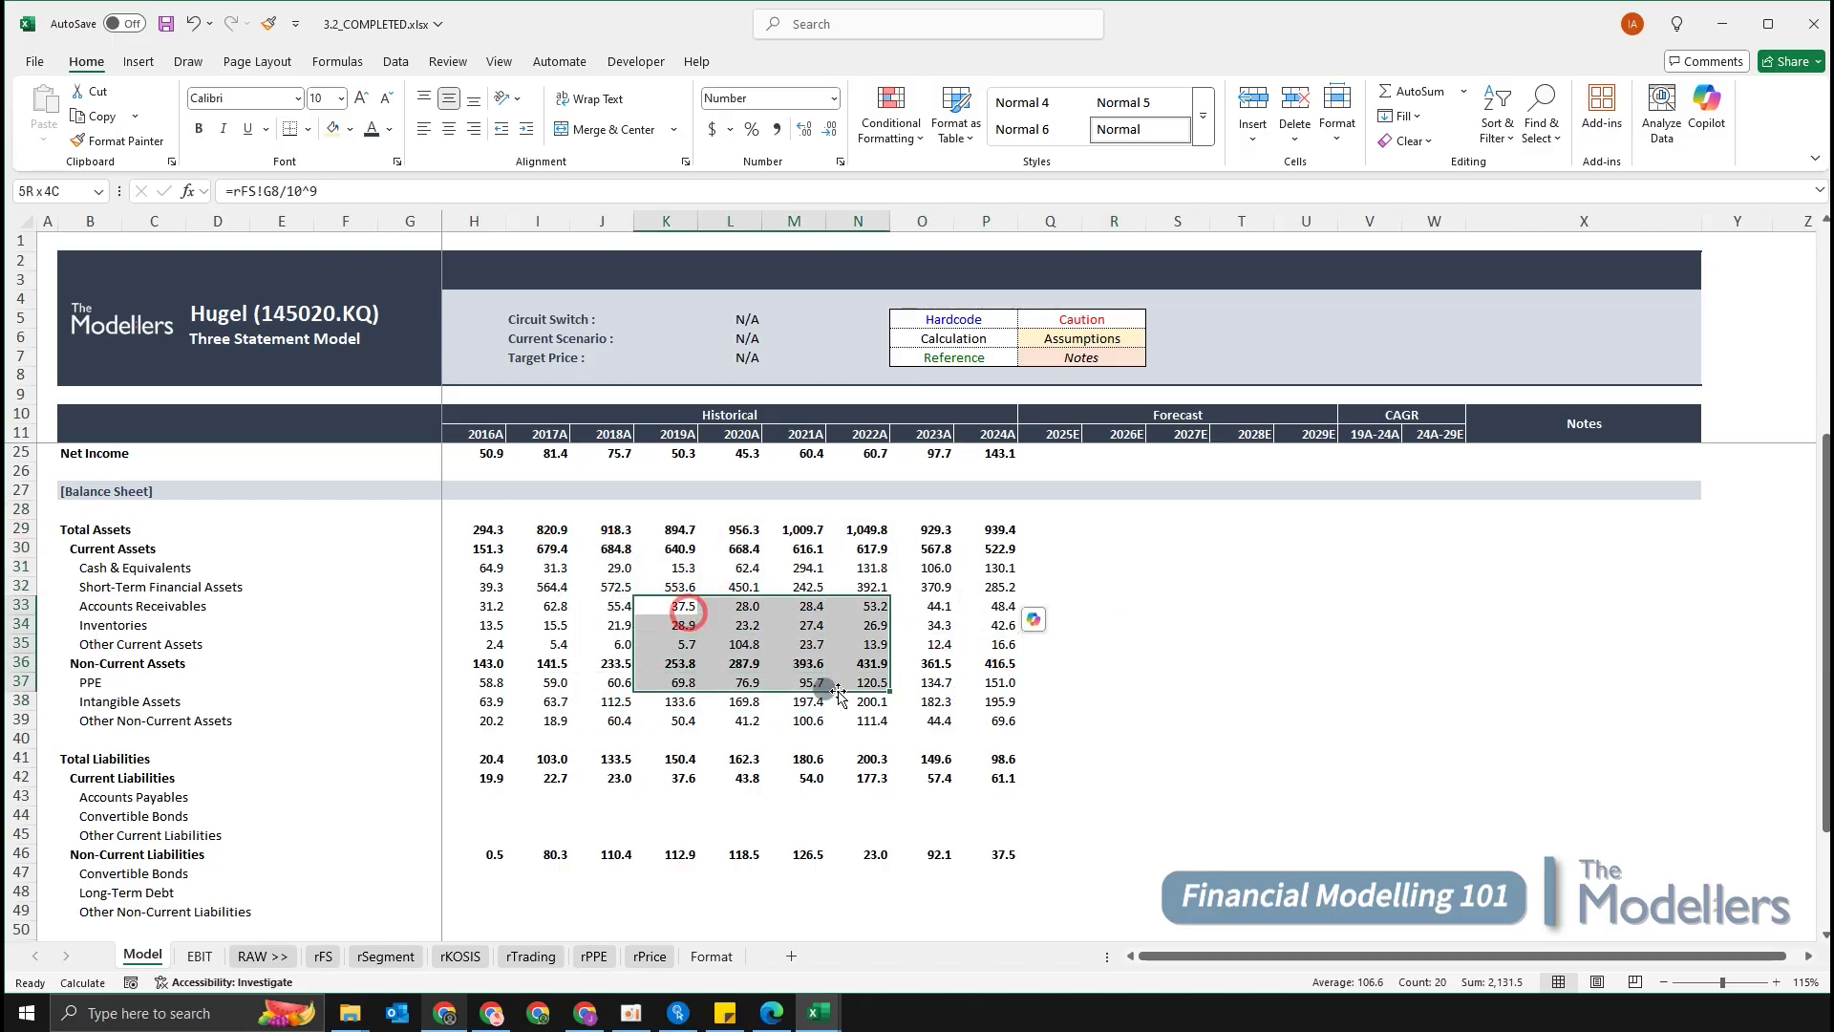
Fill the 2016A Accounts Payables cell with the rFS sheet's trade payables in billions, using =rFS!D28/10^9.
scroll(846, 693, "down", 1)
left_click(746, 733)
scroll(743, 726, "down", 2)
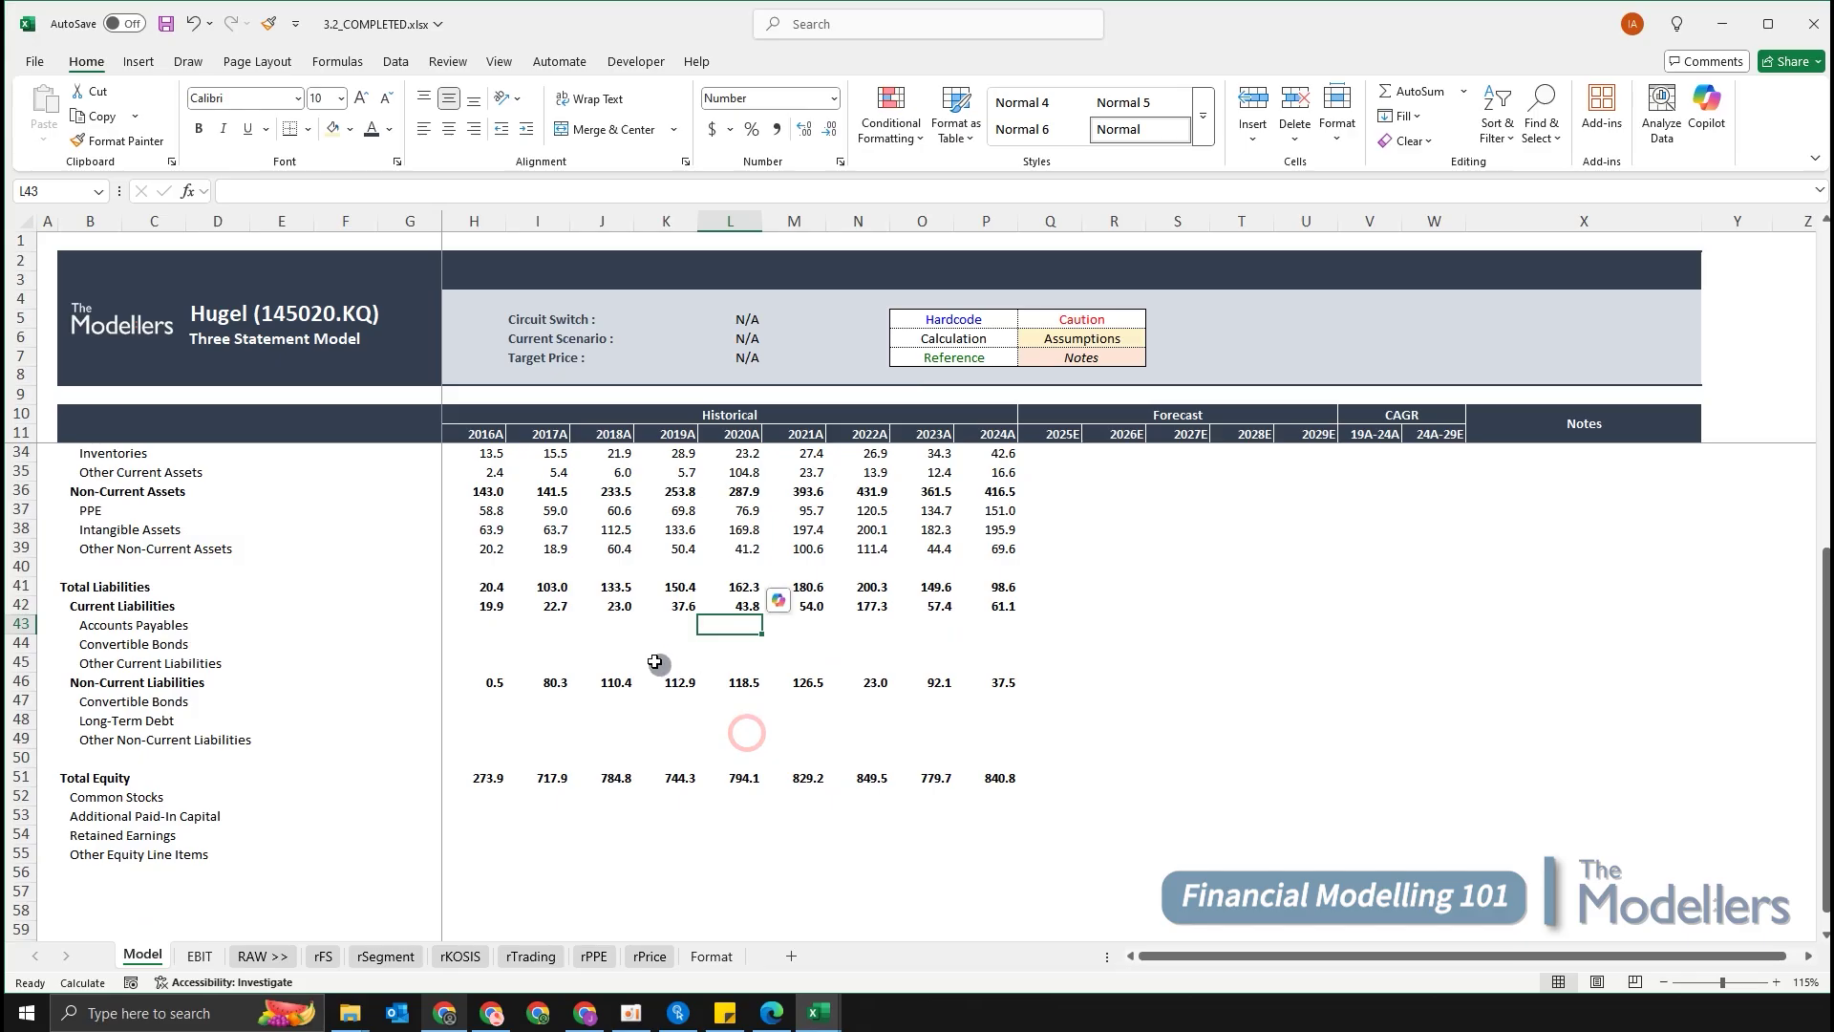
left_click(623, 645)
key("Left")
key("Left")
key("Up")
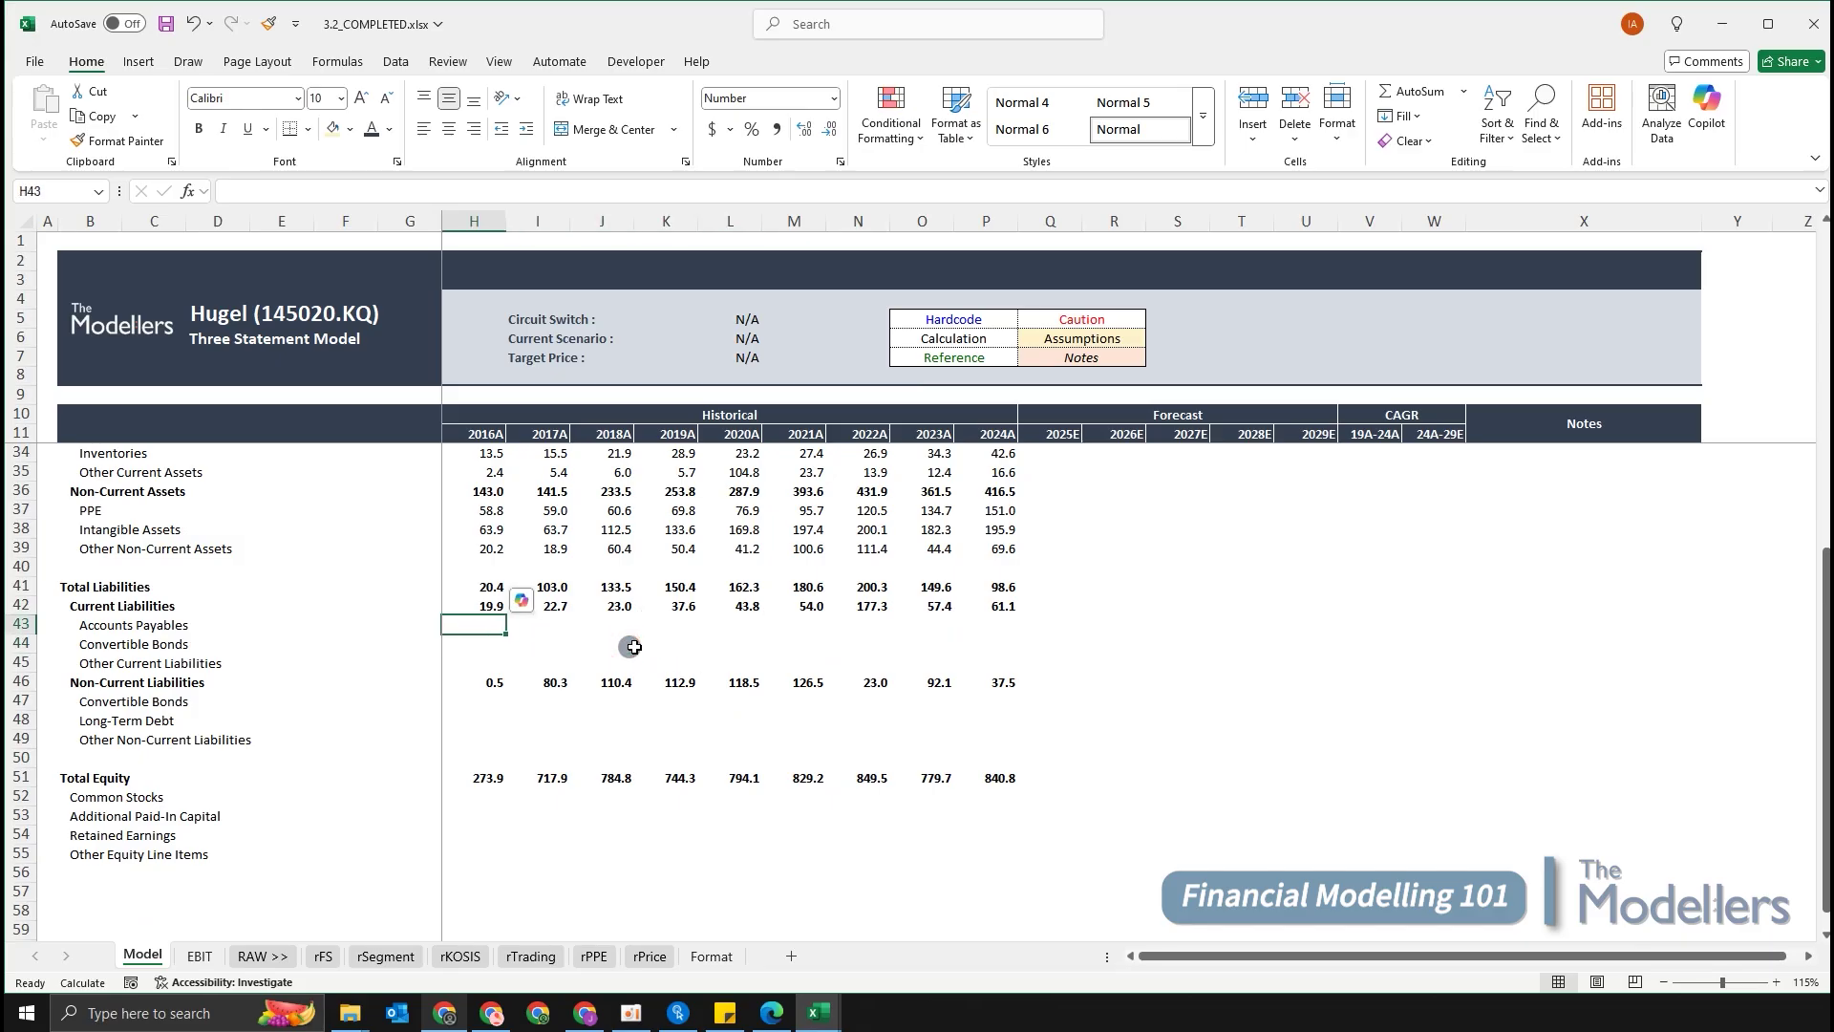
type("=")
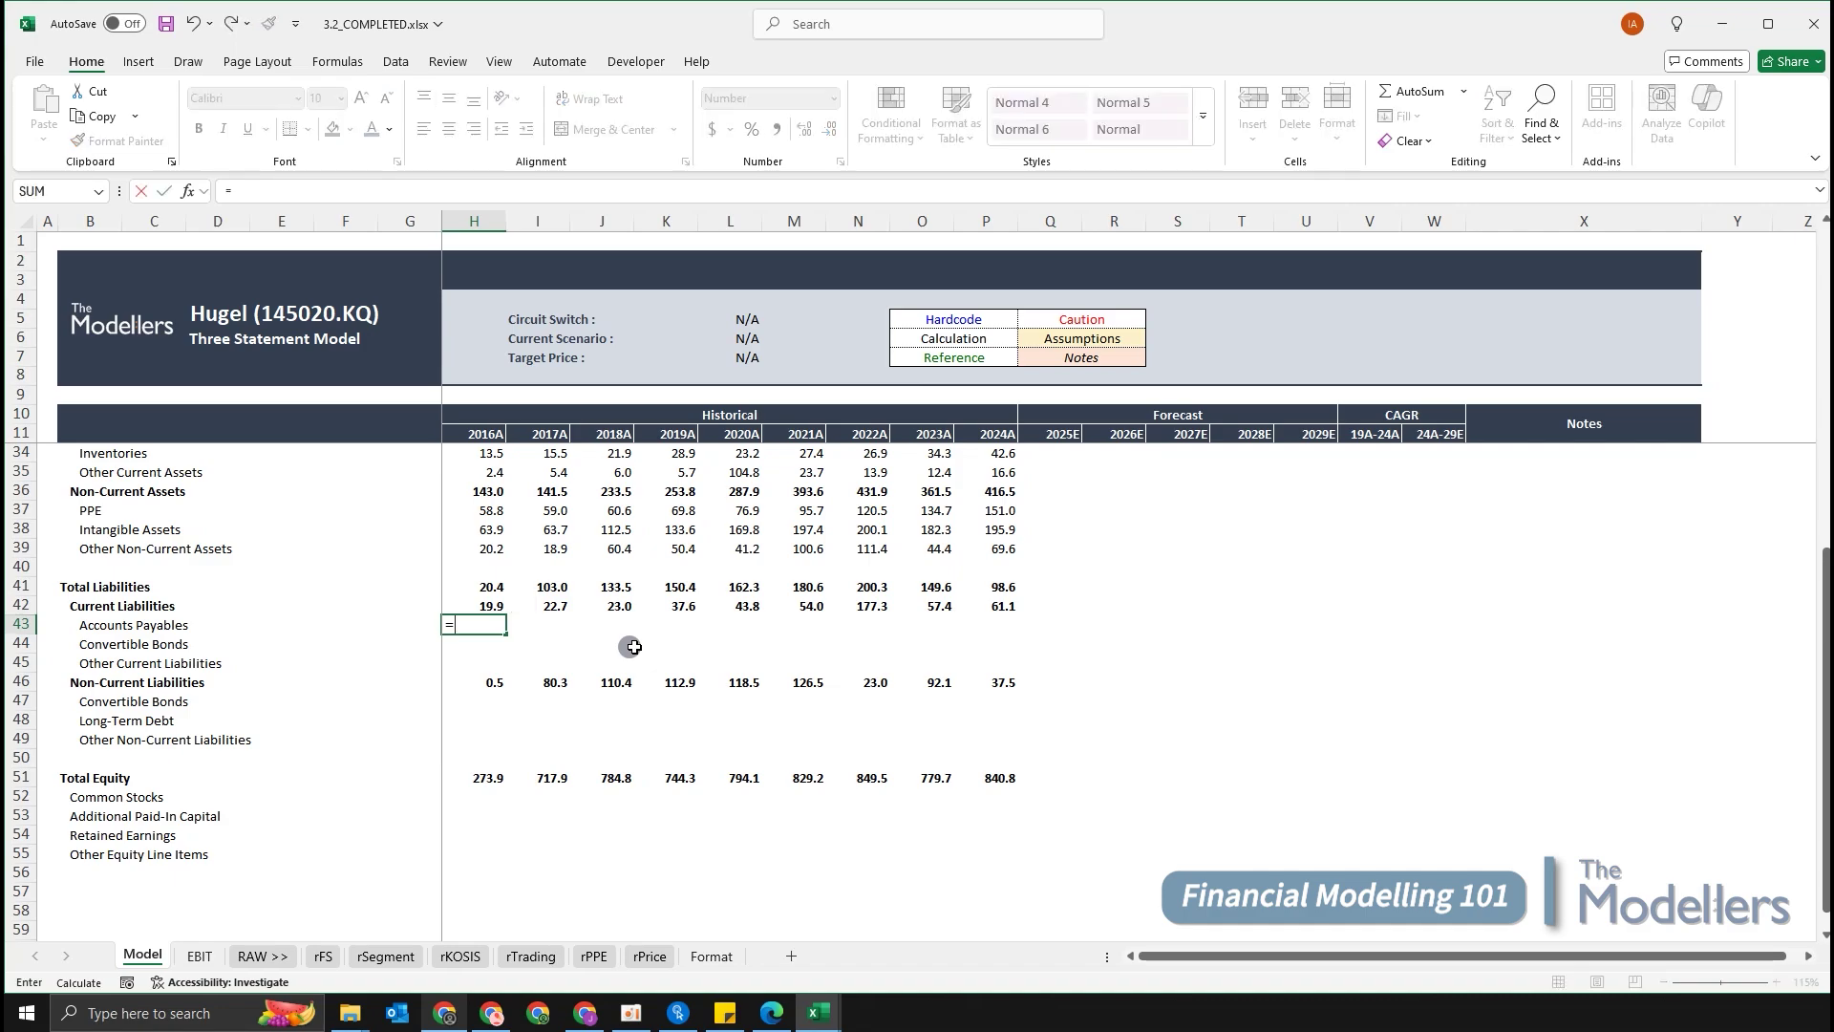
key("ctrl+Page_Down")
key("ctrl+Page_Down")
key("ctrl+Page_Down")
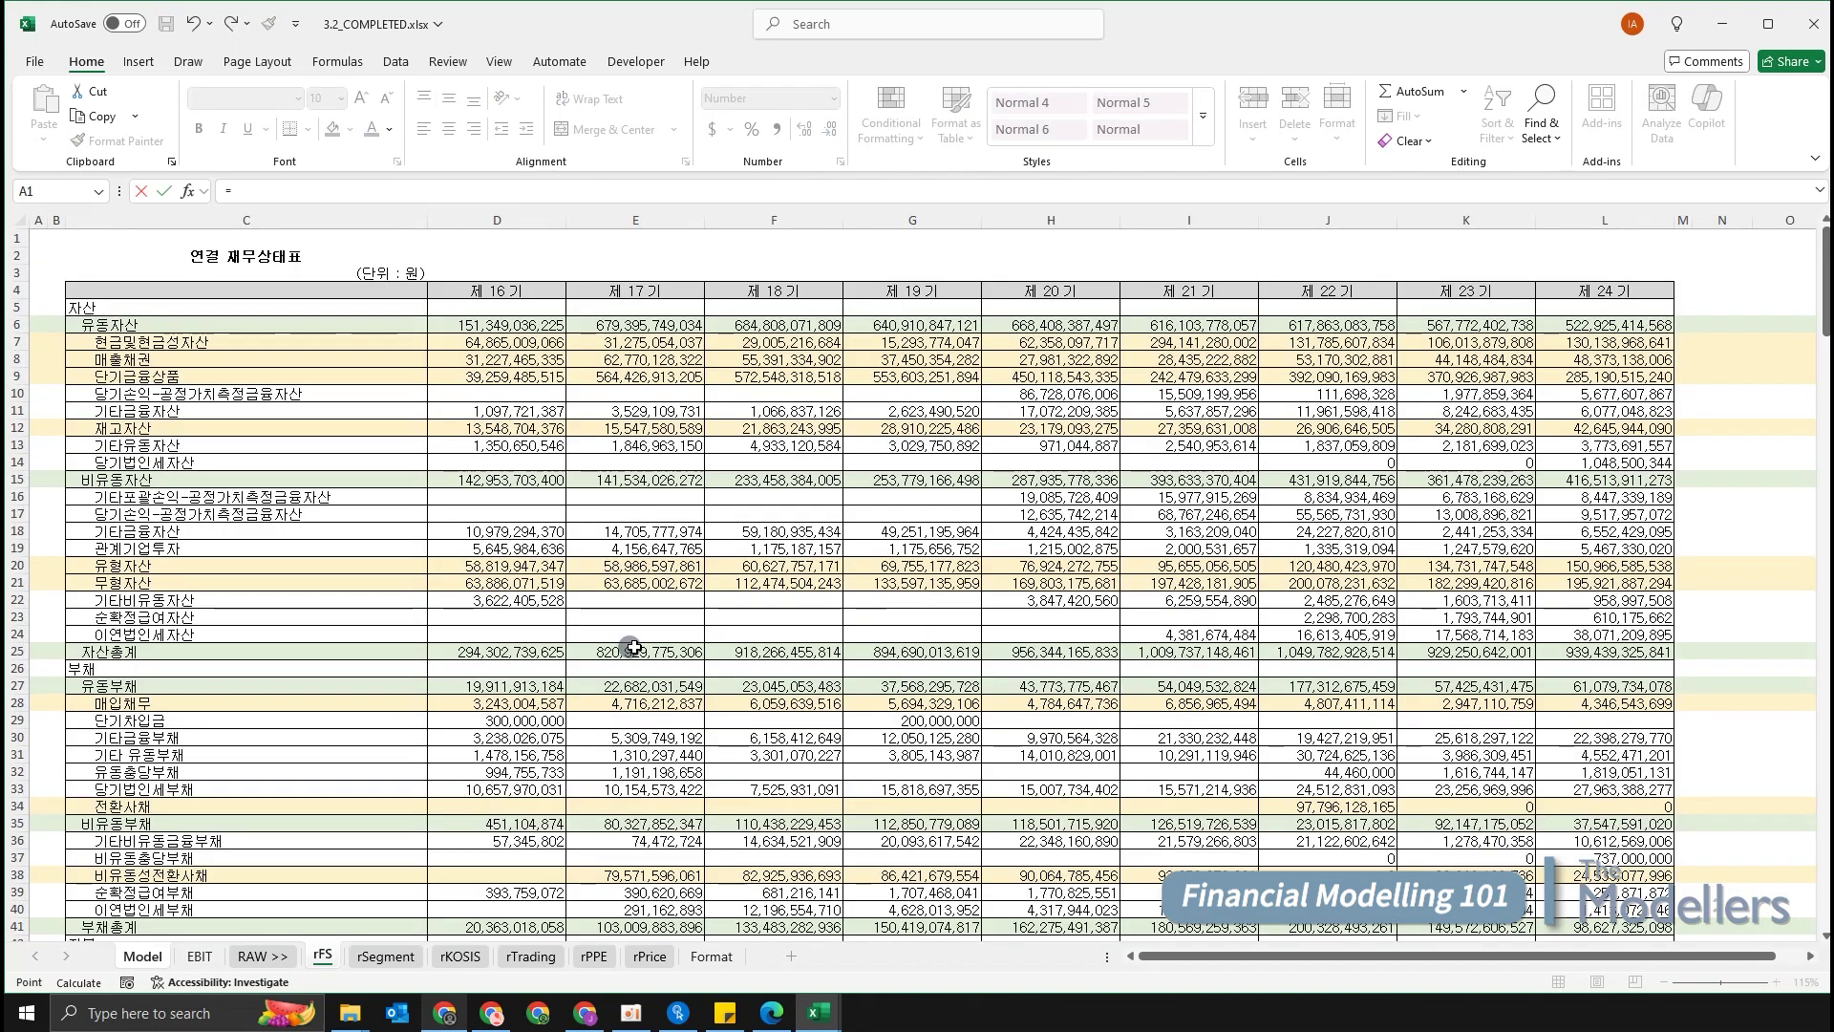
left_click(536, 702)
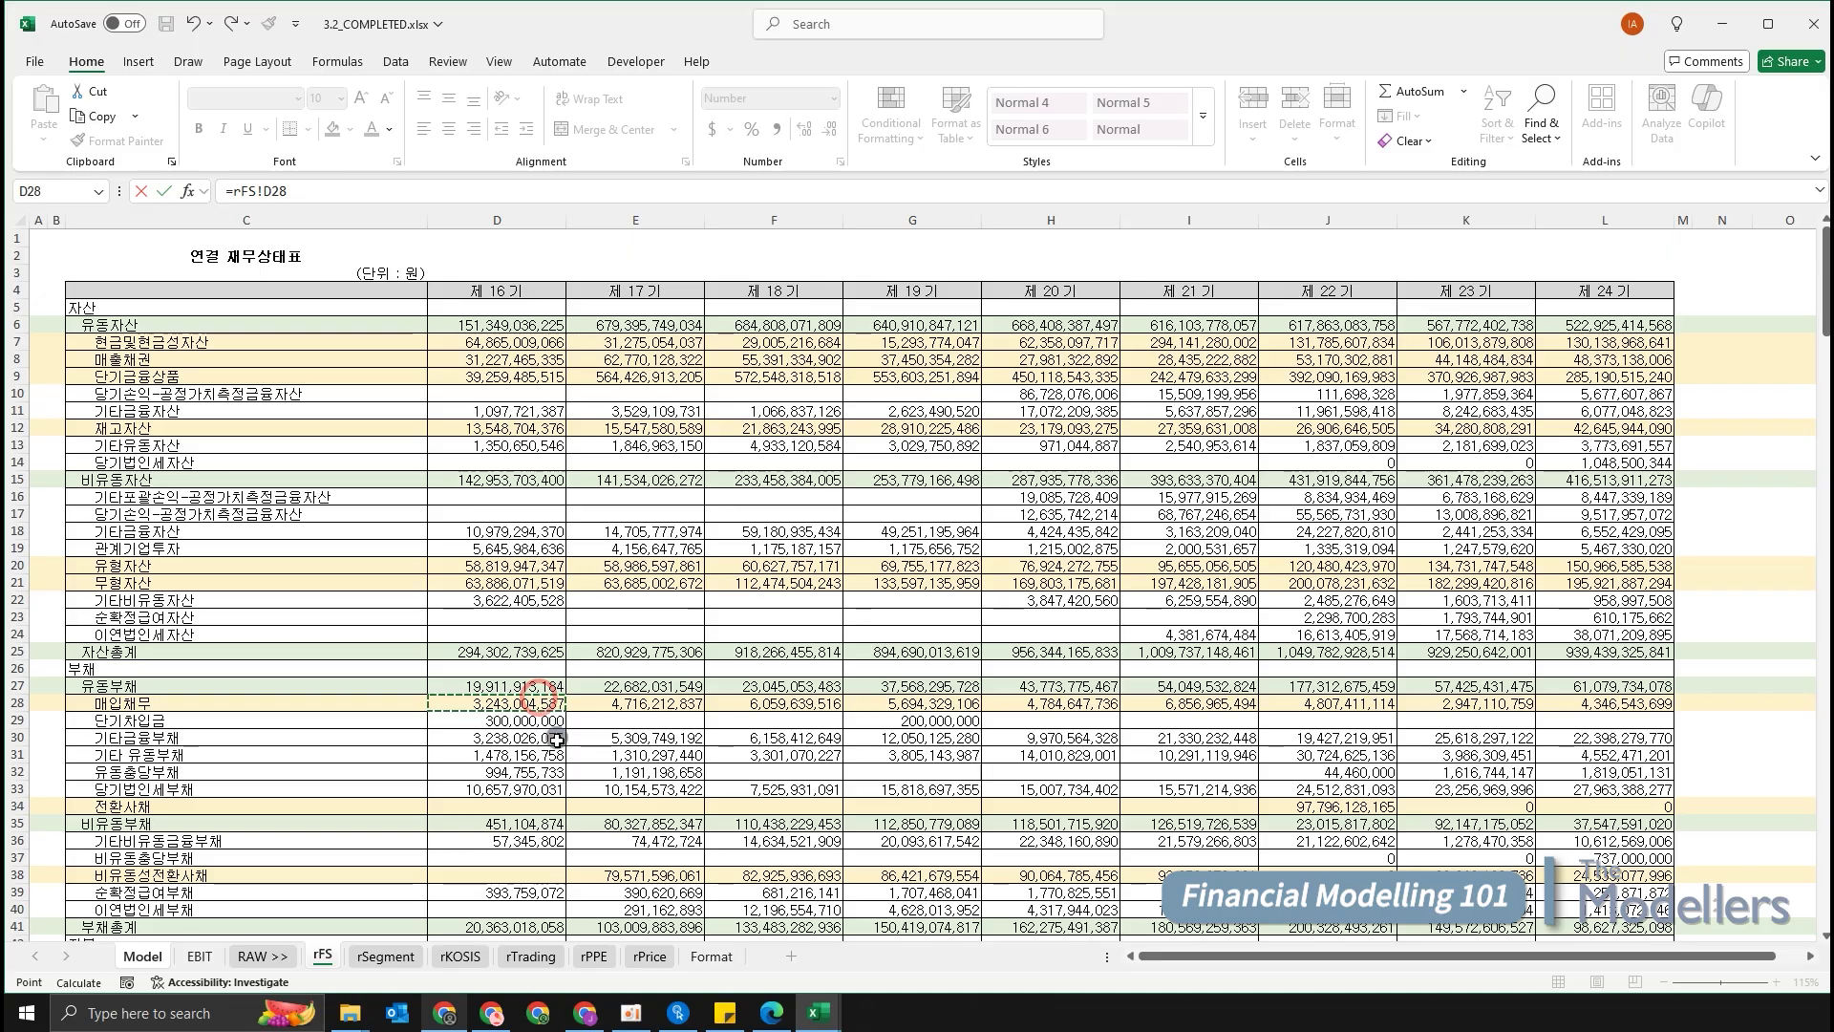
type("/1")
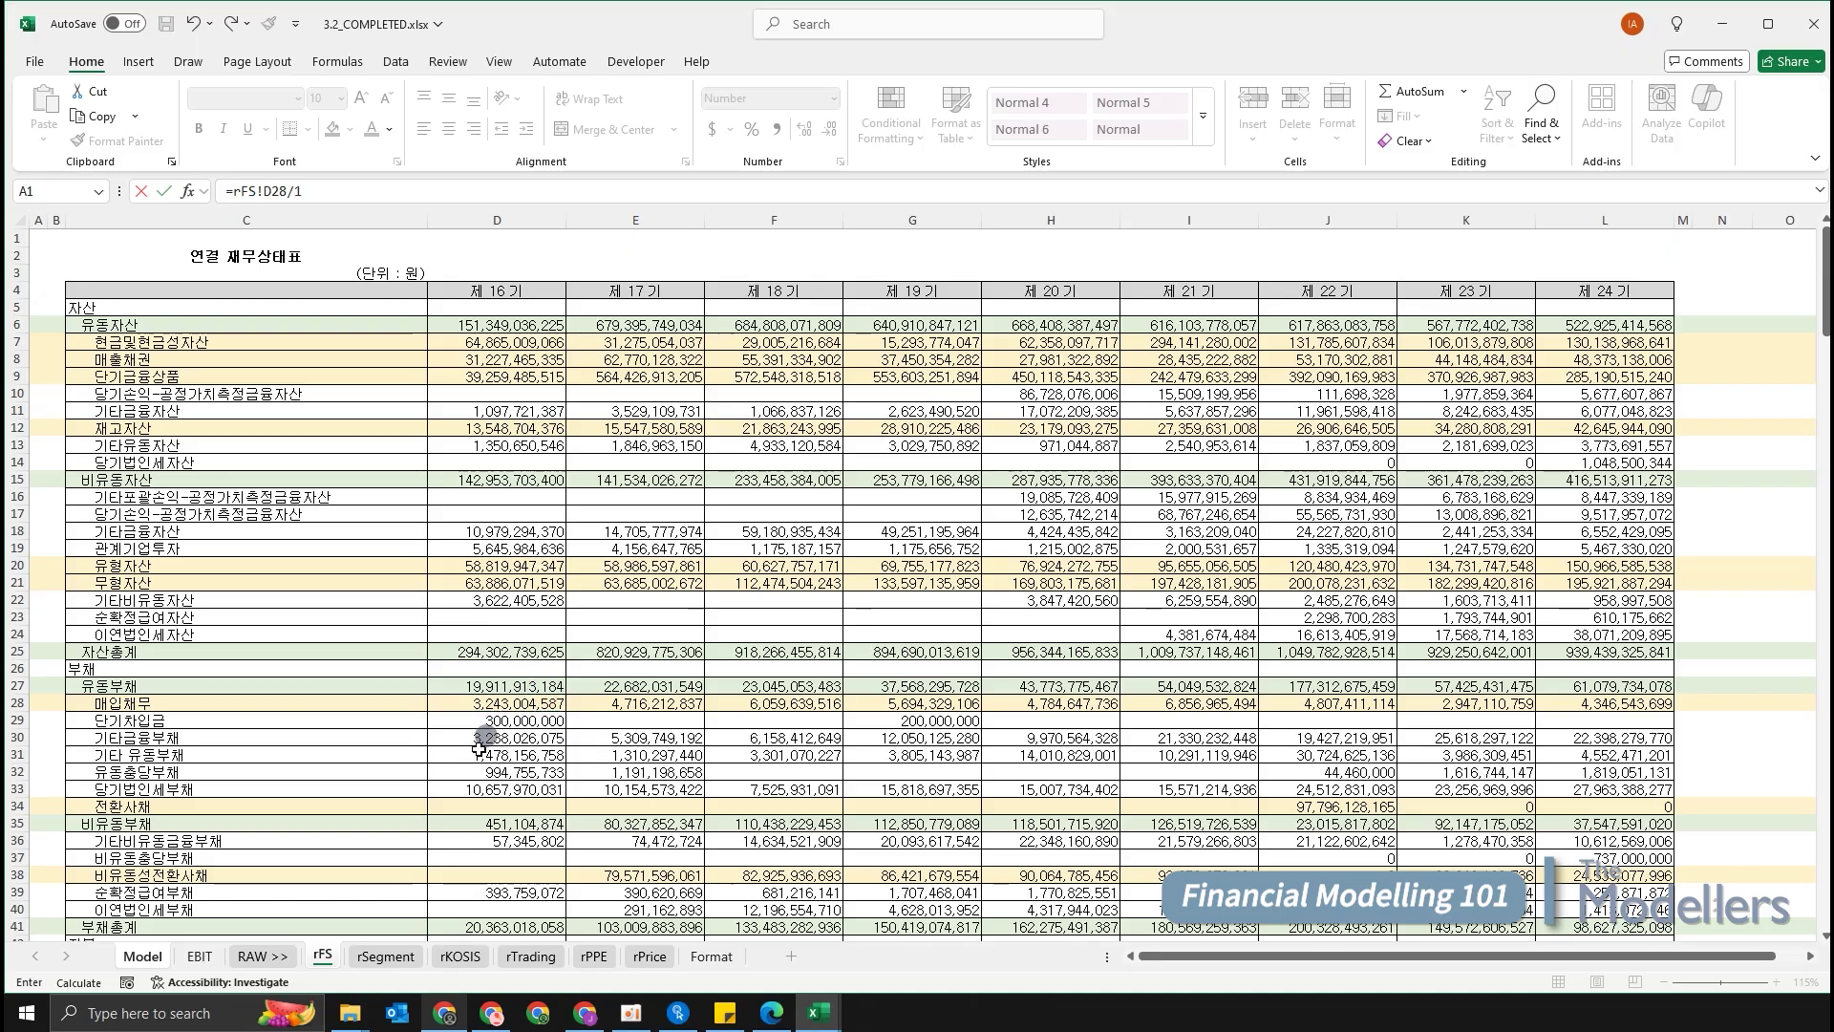
type("0^9")
key("Return")
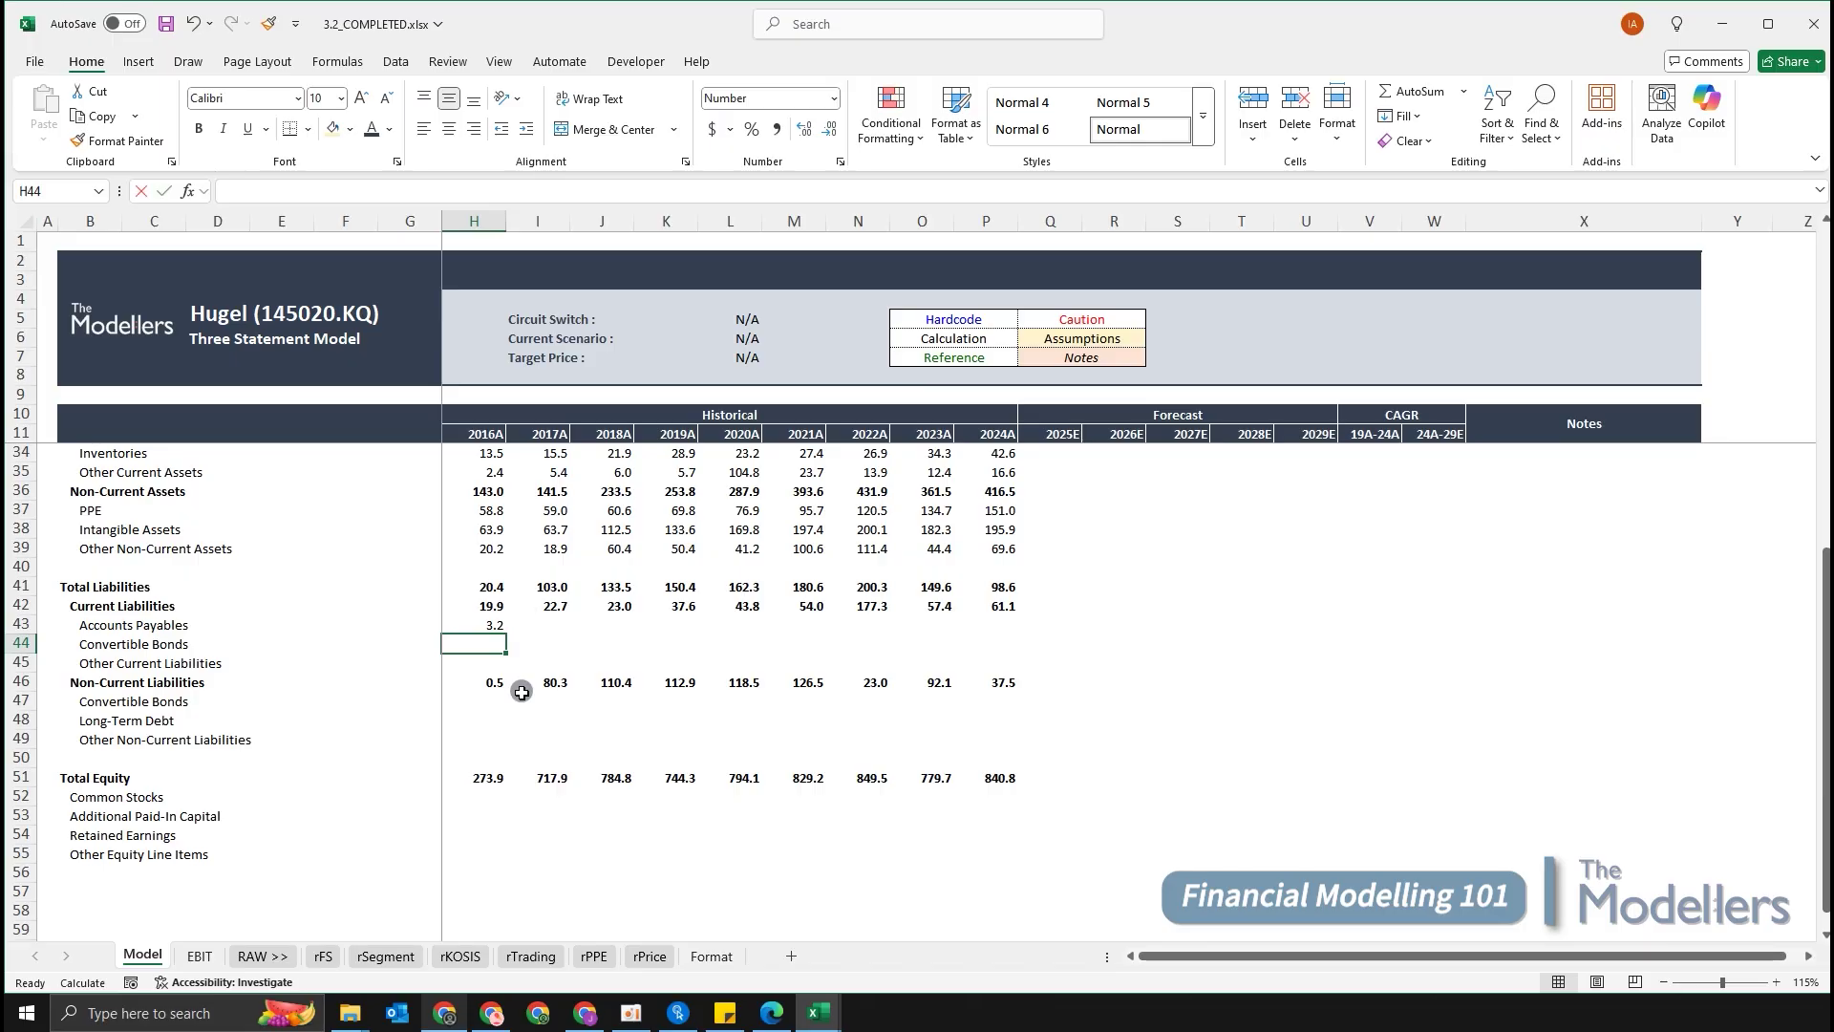
Fill the 2016A current Convertible Bonds cell with the rFS sheet's current convertible bonds in billions, using =rFS!D34/10^9.
type("=")
key("ctrl+Page_Down")
key("ctrl+Page_Down")
key("ctrl+Page_Down")
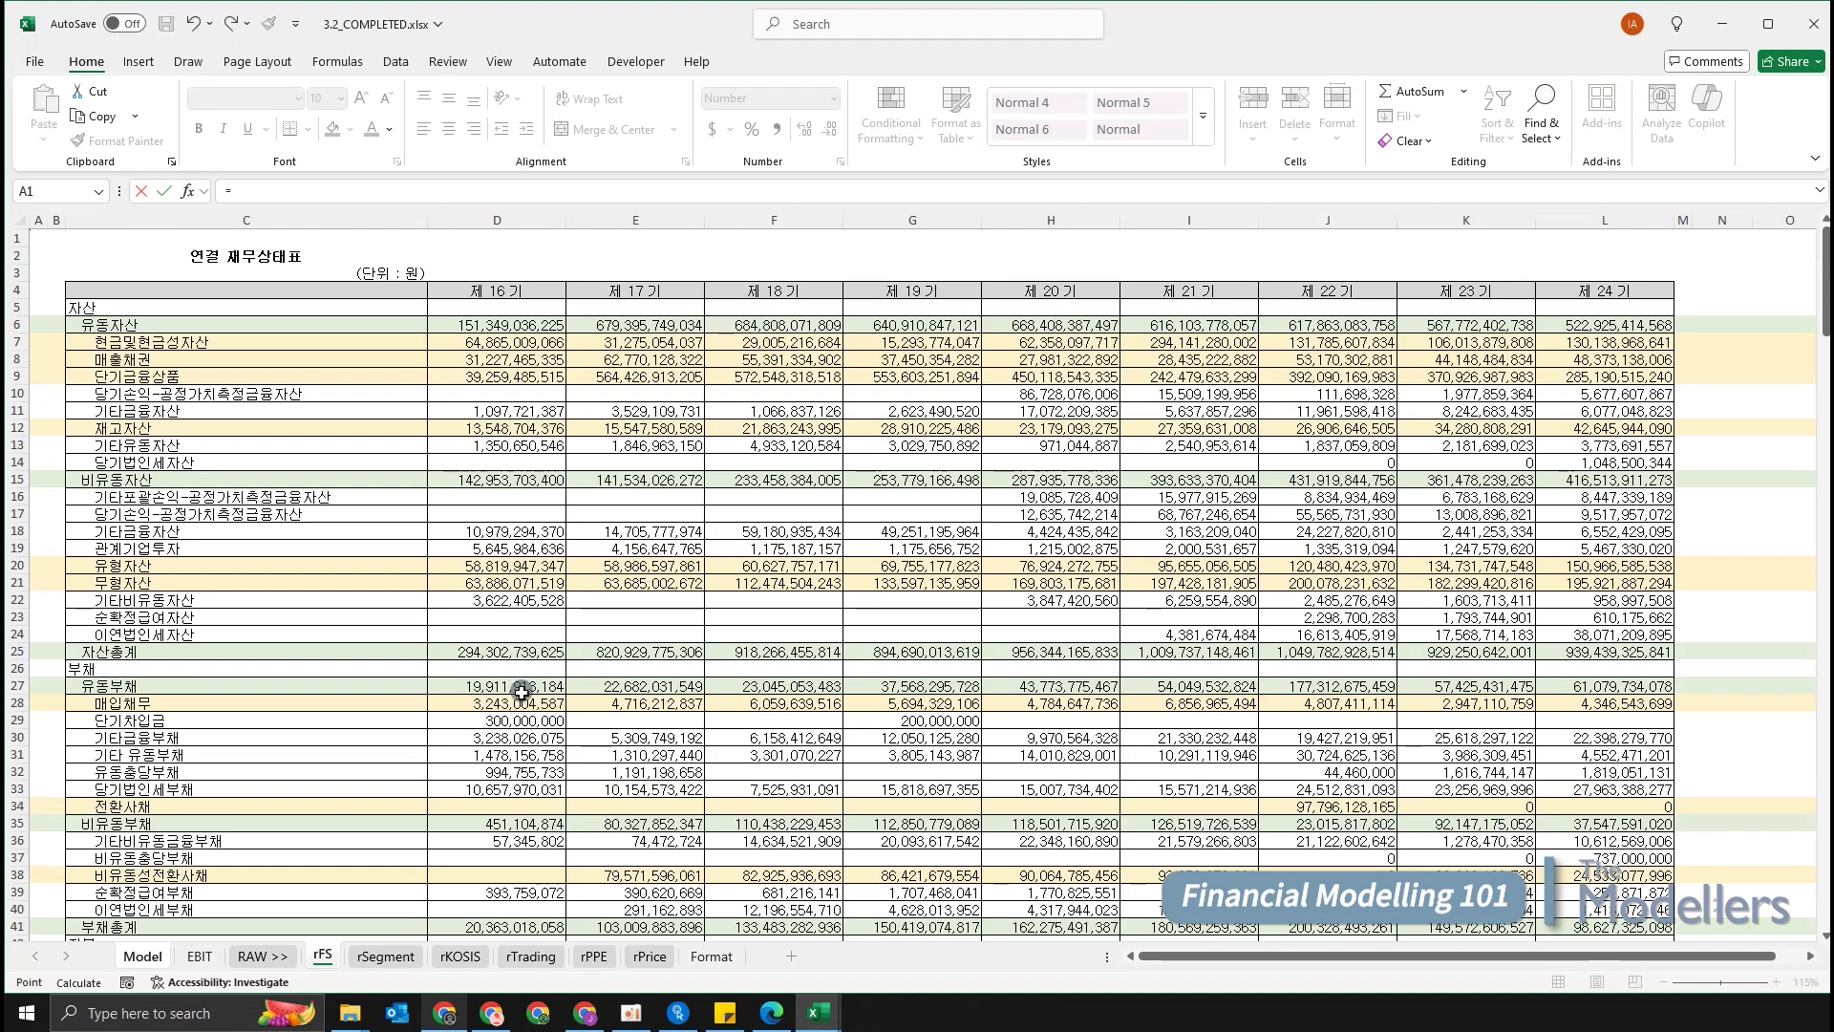
left_click(526, 805)
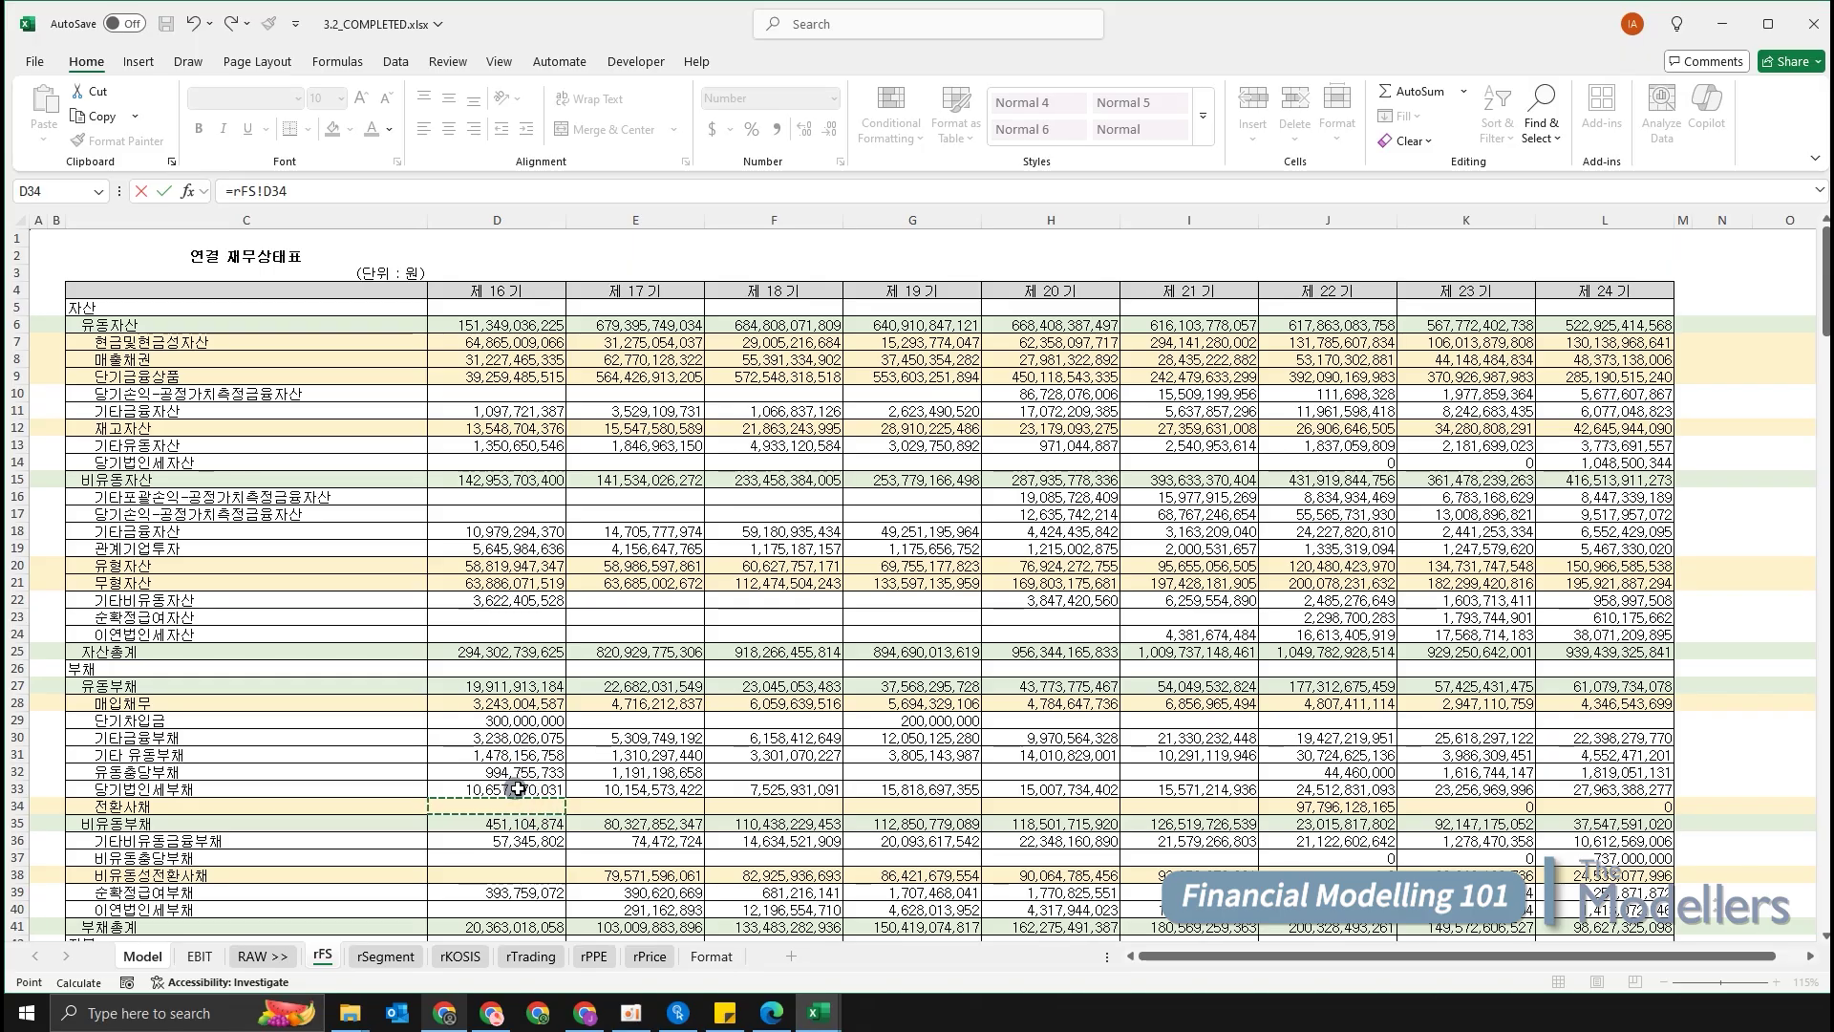
type("/10^9")
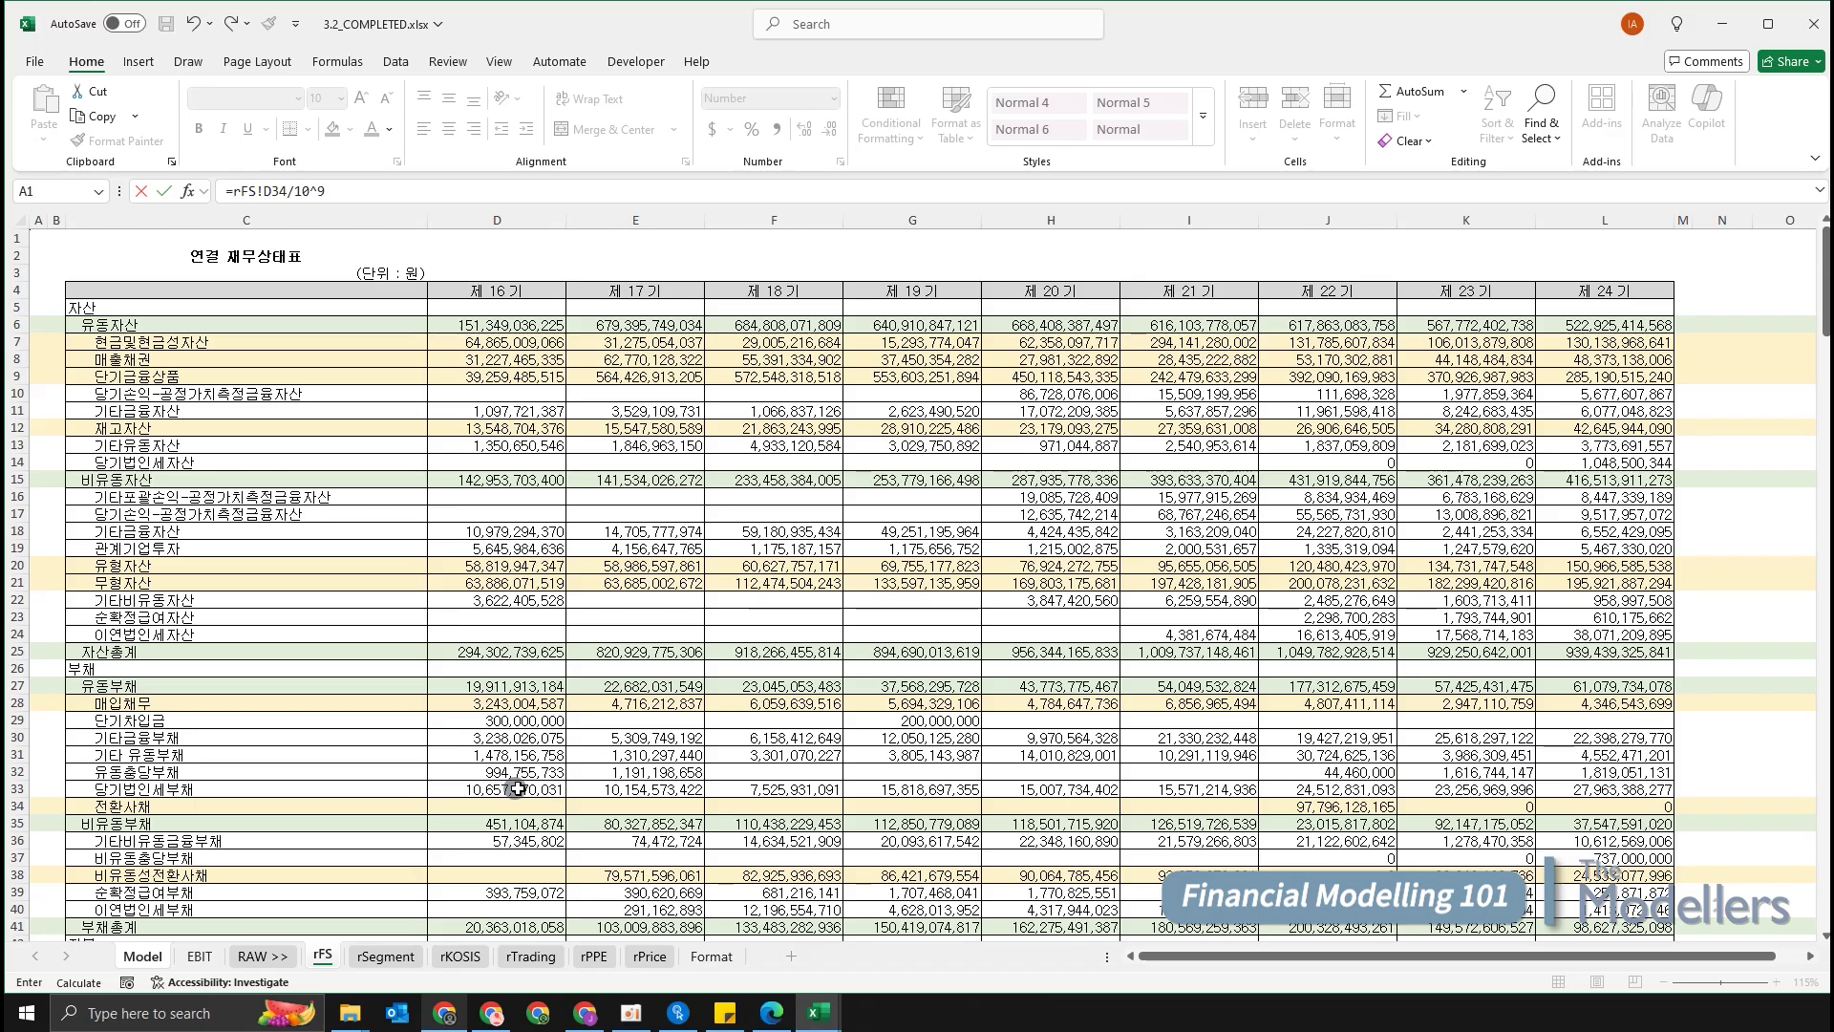
key("Return")
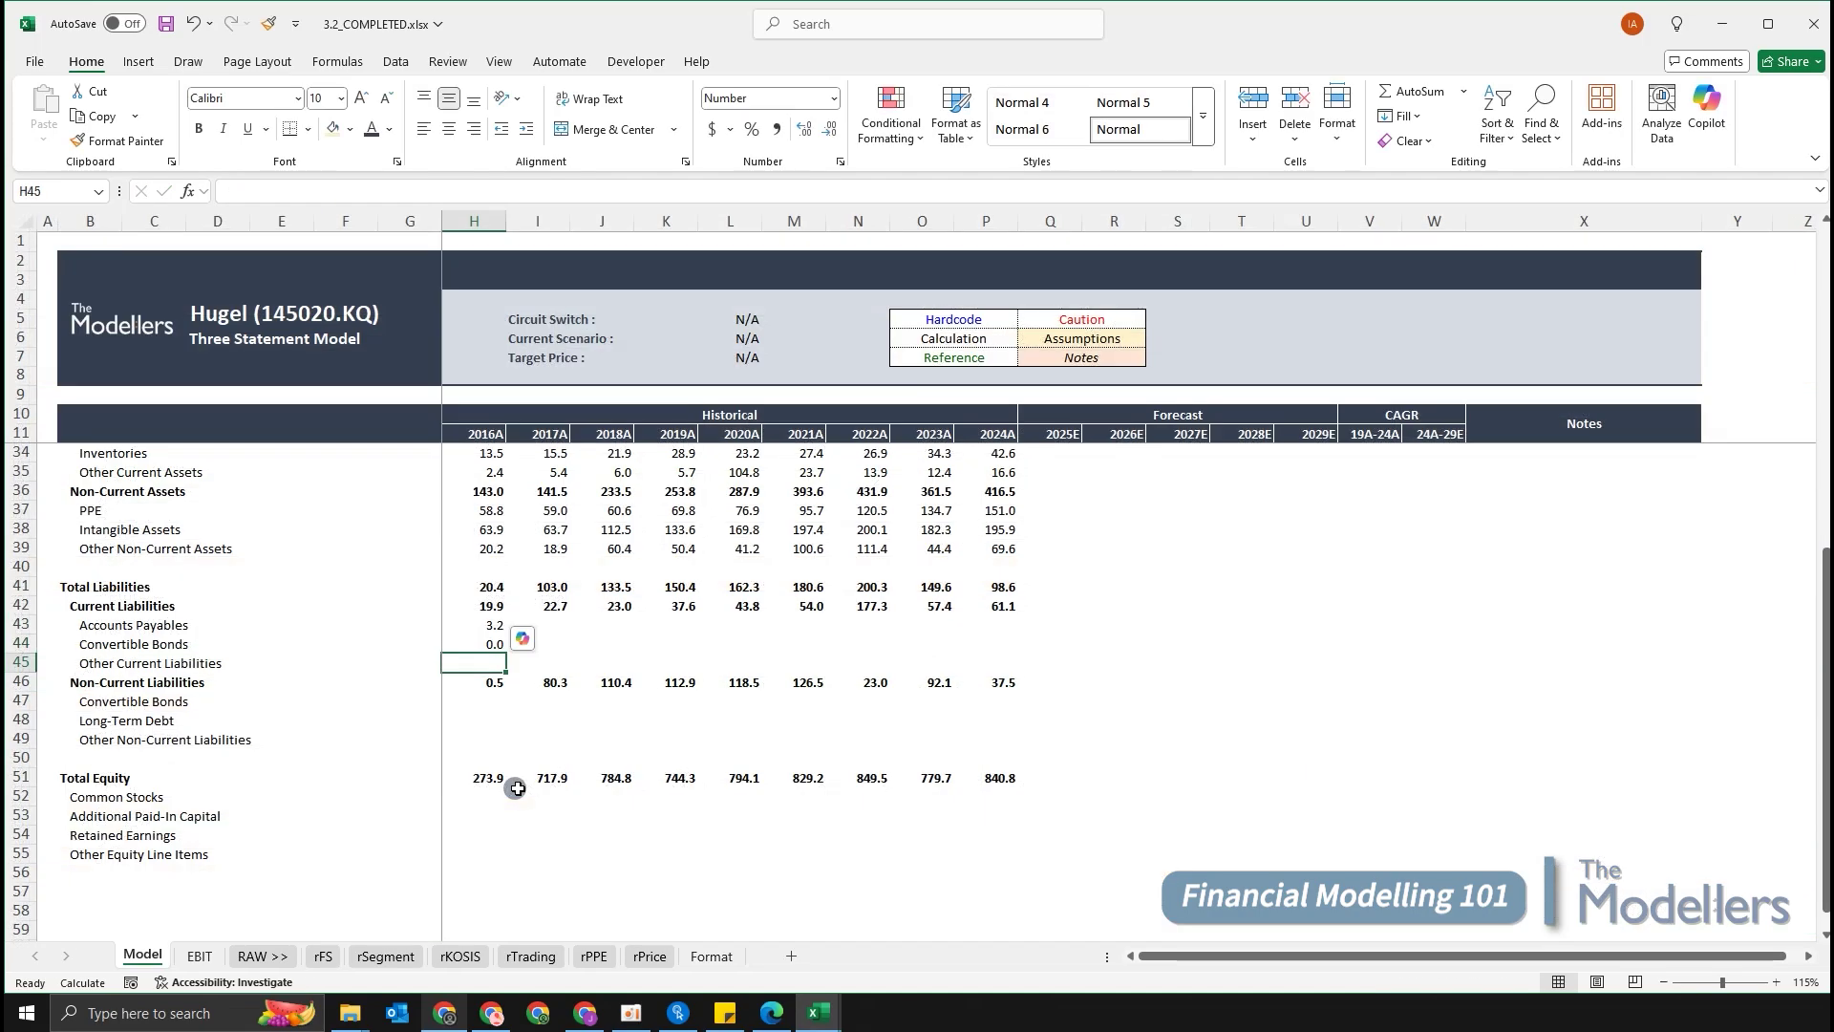
Calculate 2016A Other Current Liabilities as current liabilities less payables and convertible bonds, using =H42-SUM(H43:H44).
type("=")
key("Up")
key("Up")
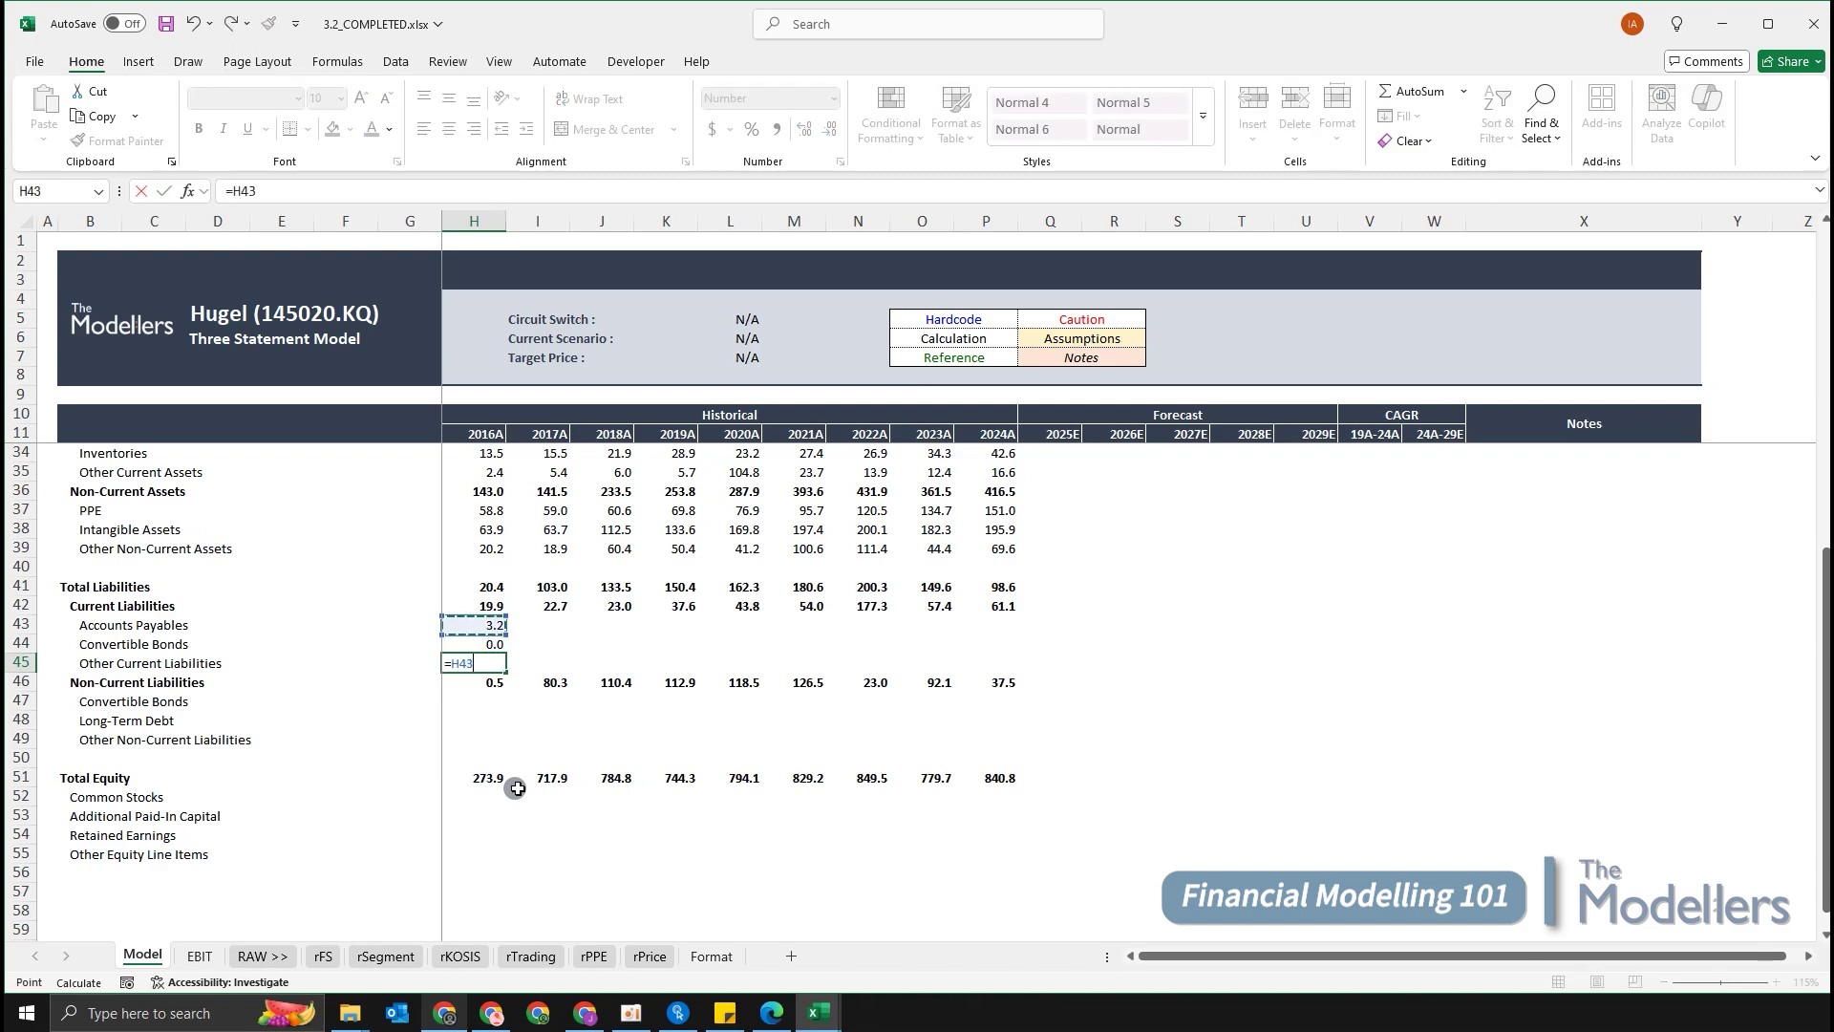
type("sum")
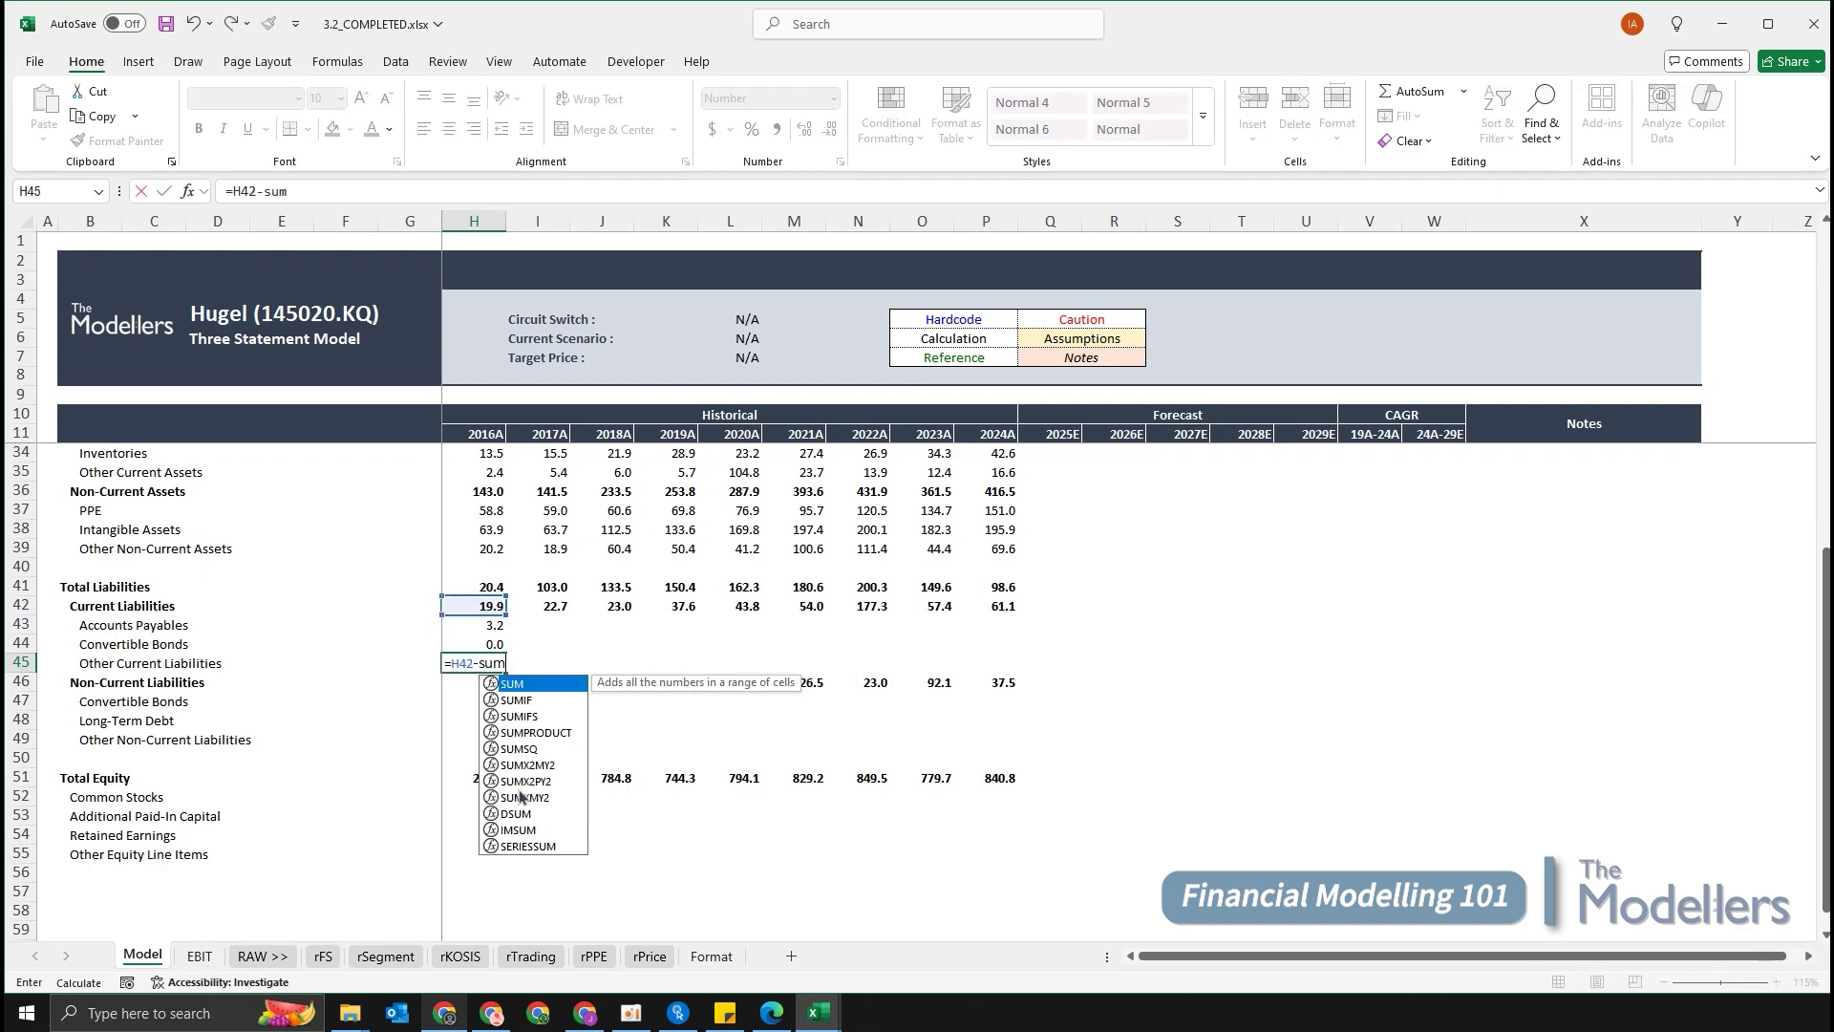
key("Tab")
key("Up")
key("shift+Up")
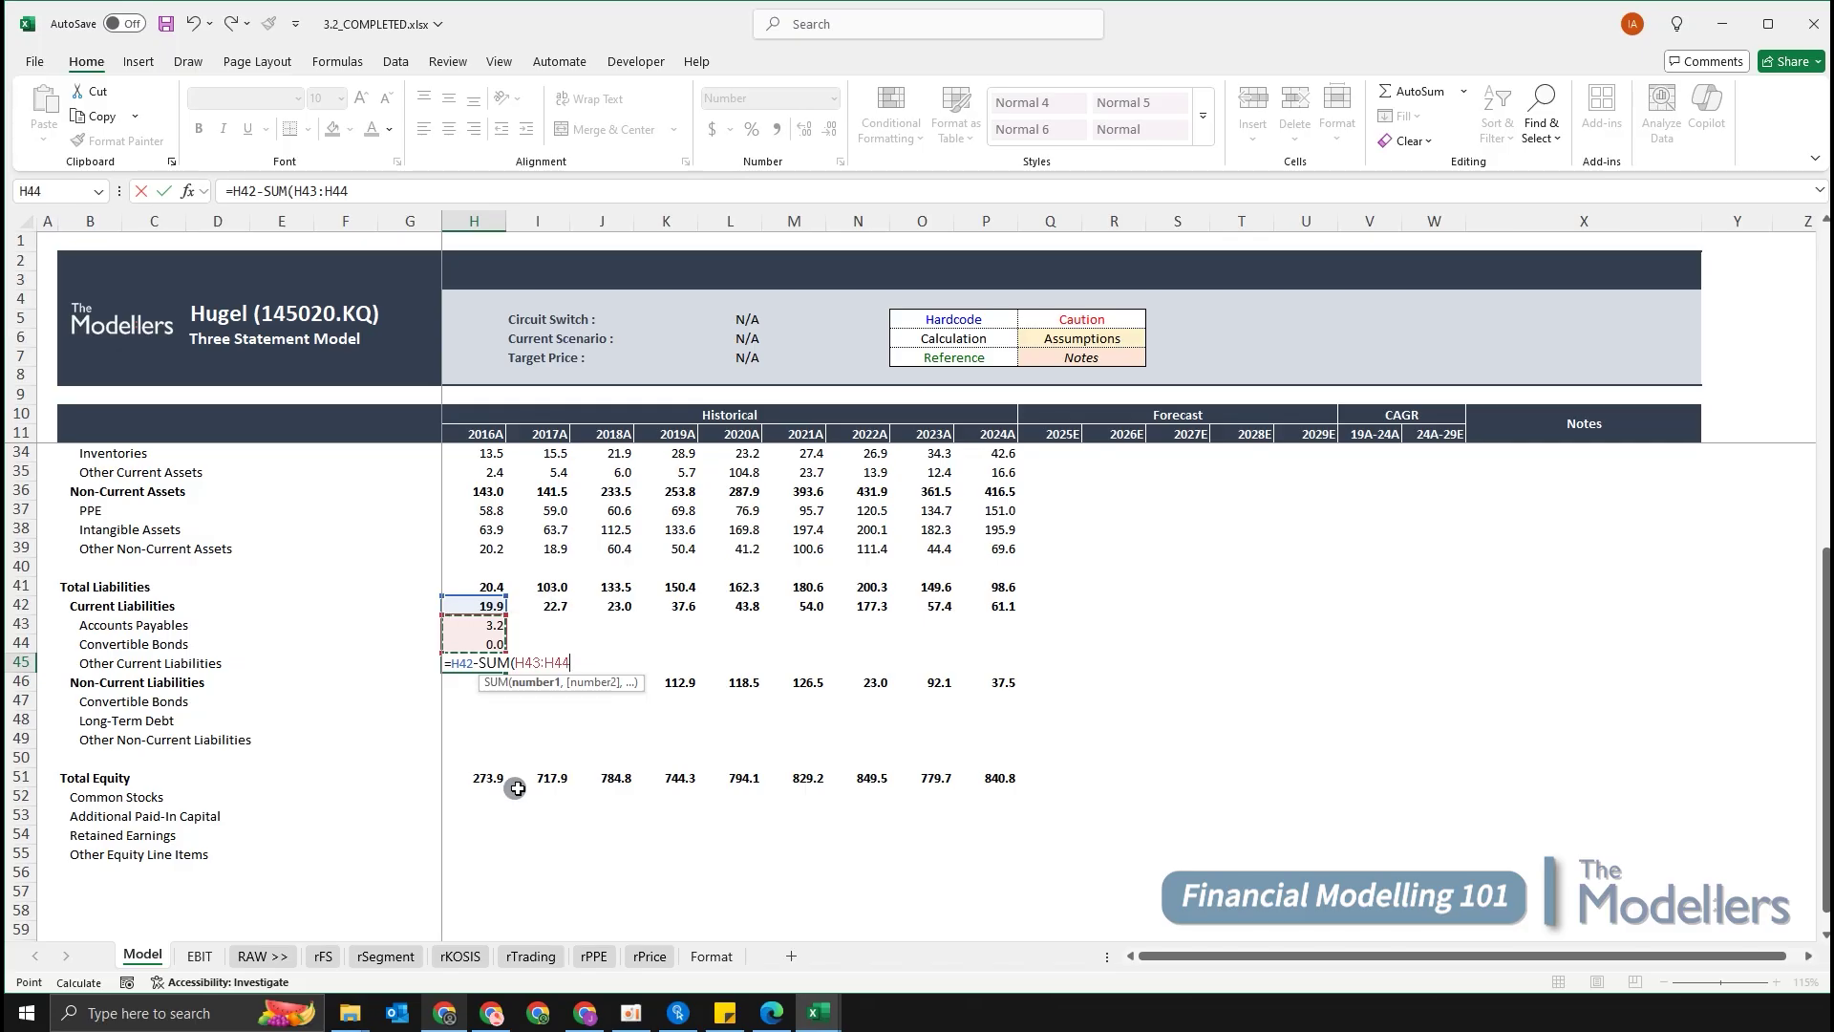
key("shift+Up")
key("shift+Down")
type(")")
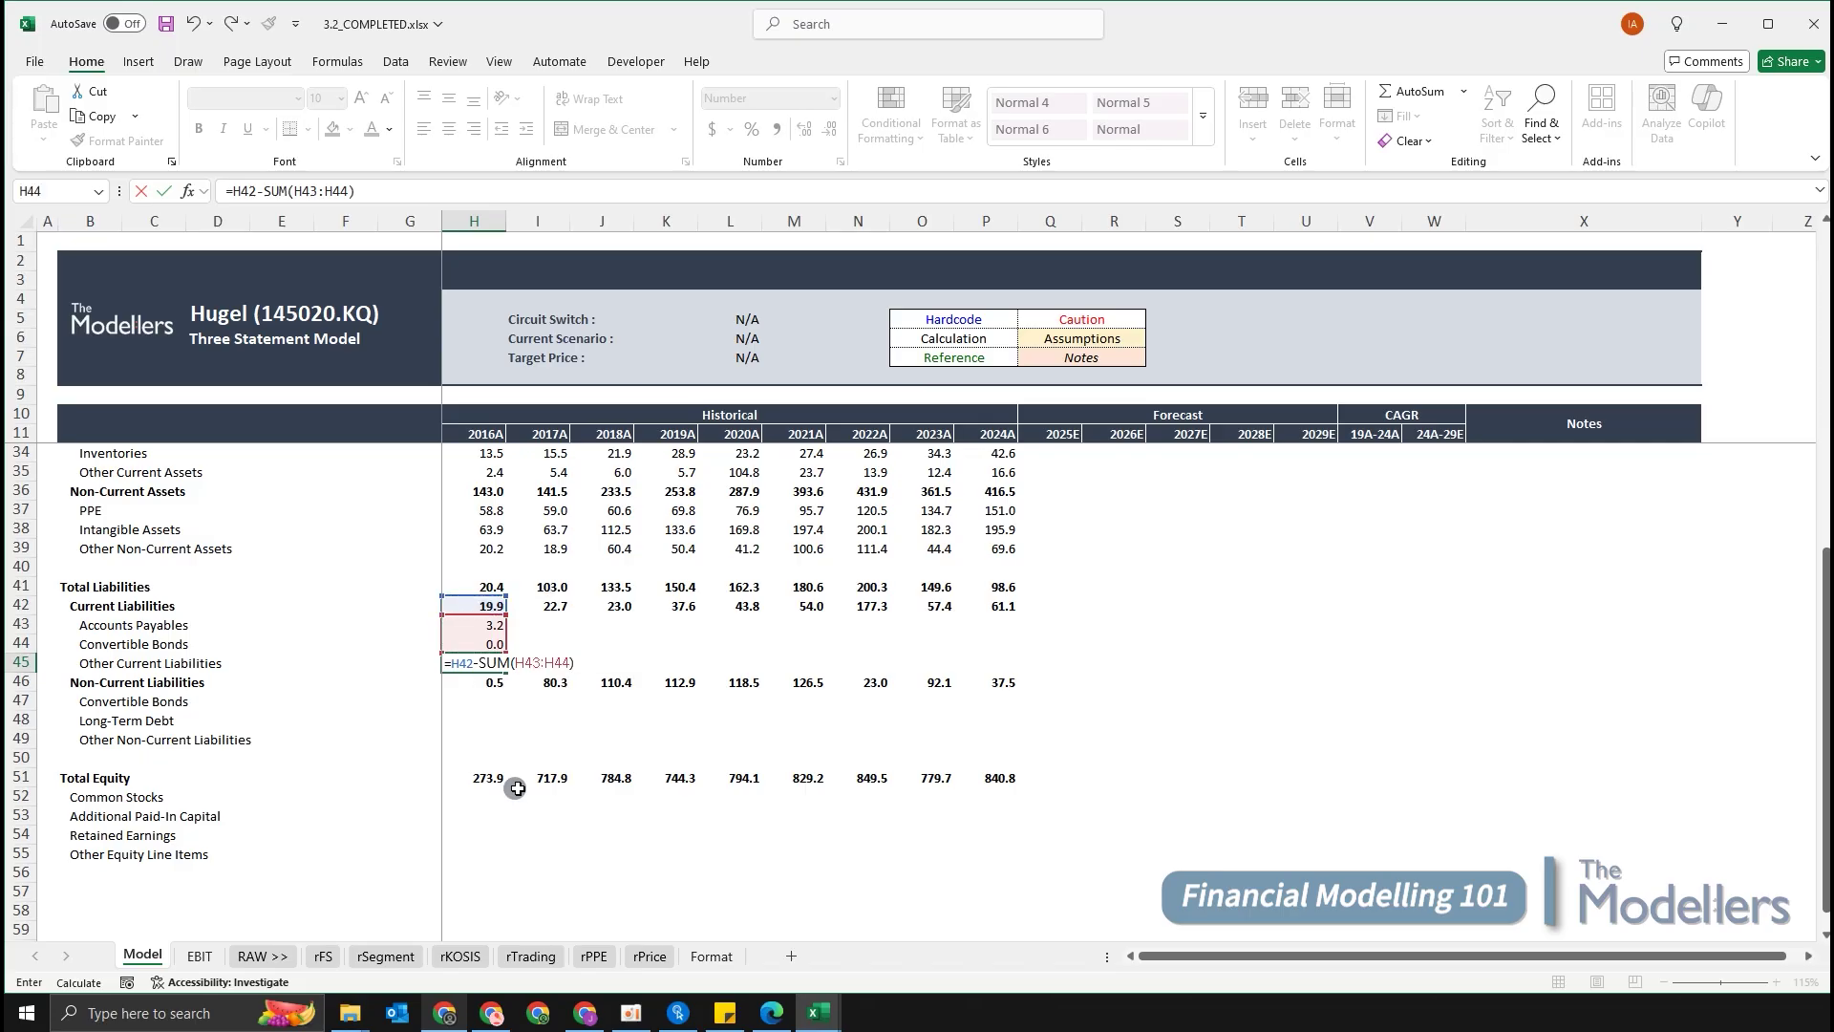
key("ctrl+Return")
Extend the 2016A Accounts Payables, current Convertible Bonds and Other Current Liabilities formulas across to 2024A.
key("shift+Up")
key("shift+Up")
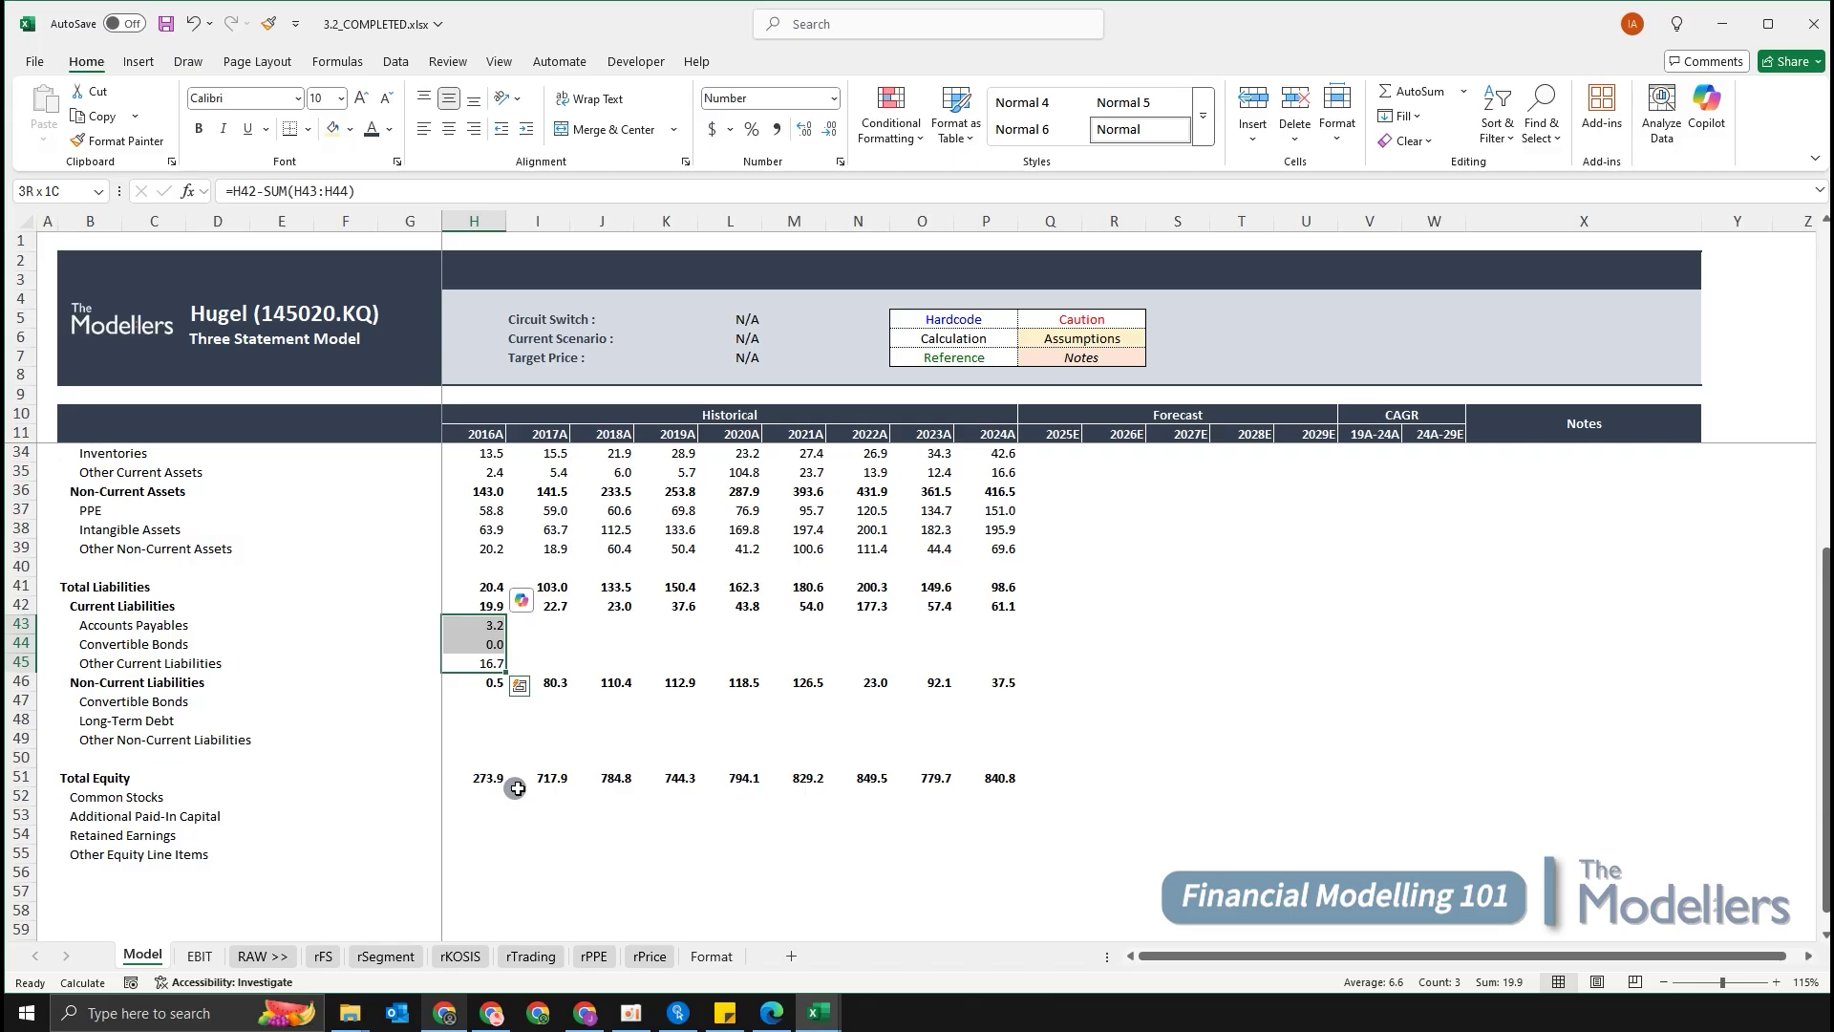
key("shift+Right")
key("shift+Right")
key("shift+Right")
key("shift+Right")
key("shift+Right")
key("shift+Right")
key("shift+Right")
key("shift+Right")
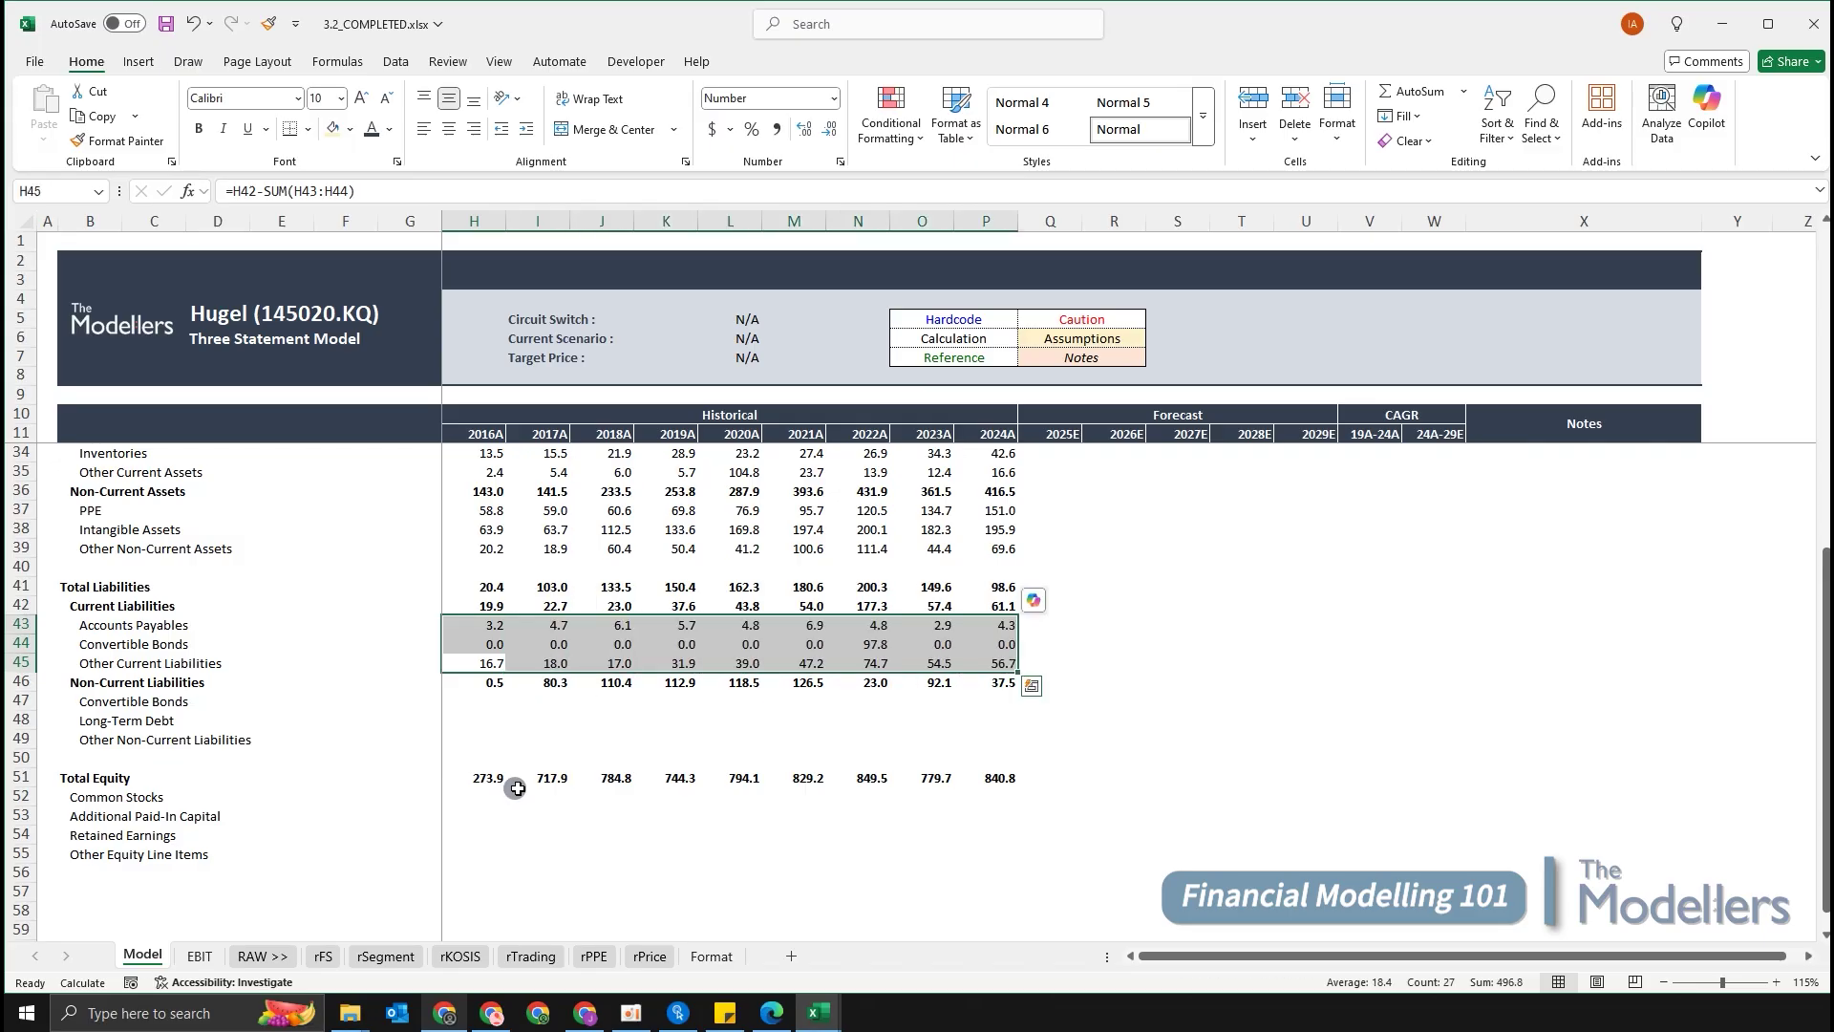
Fill the 2016A non-current Convertible Bonds cell with the rFS sheet's non-current convertible bonds in billions, using =rFS!D38/10^9.
key("Down")
key("Down")
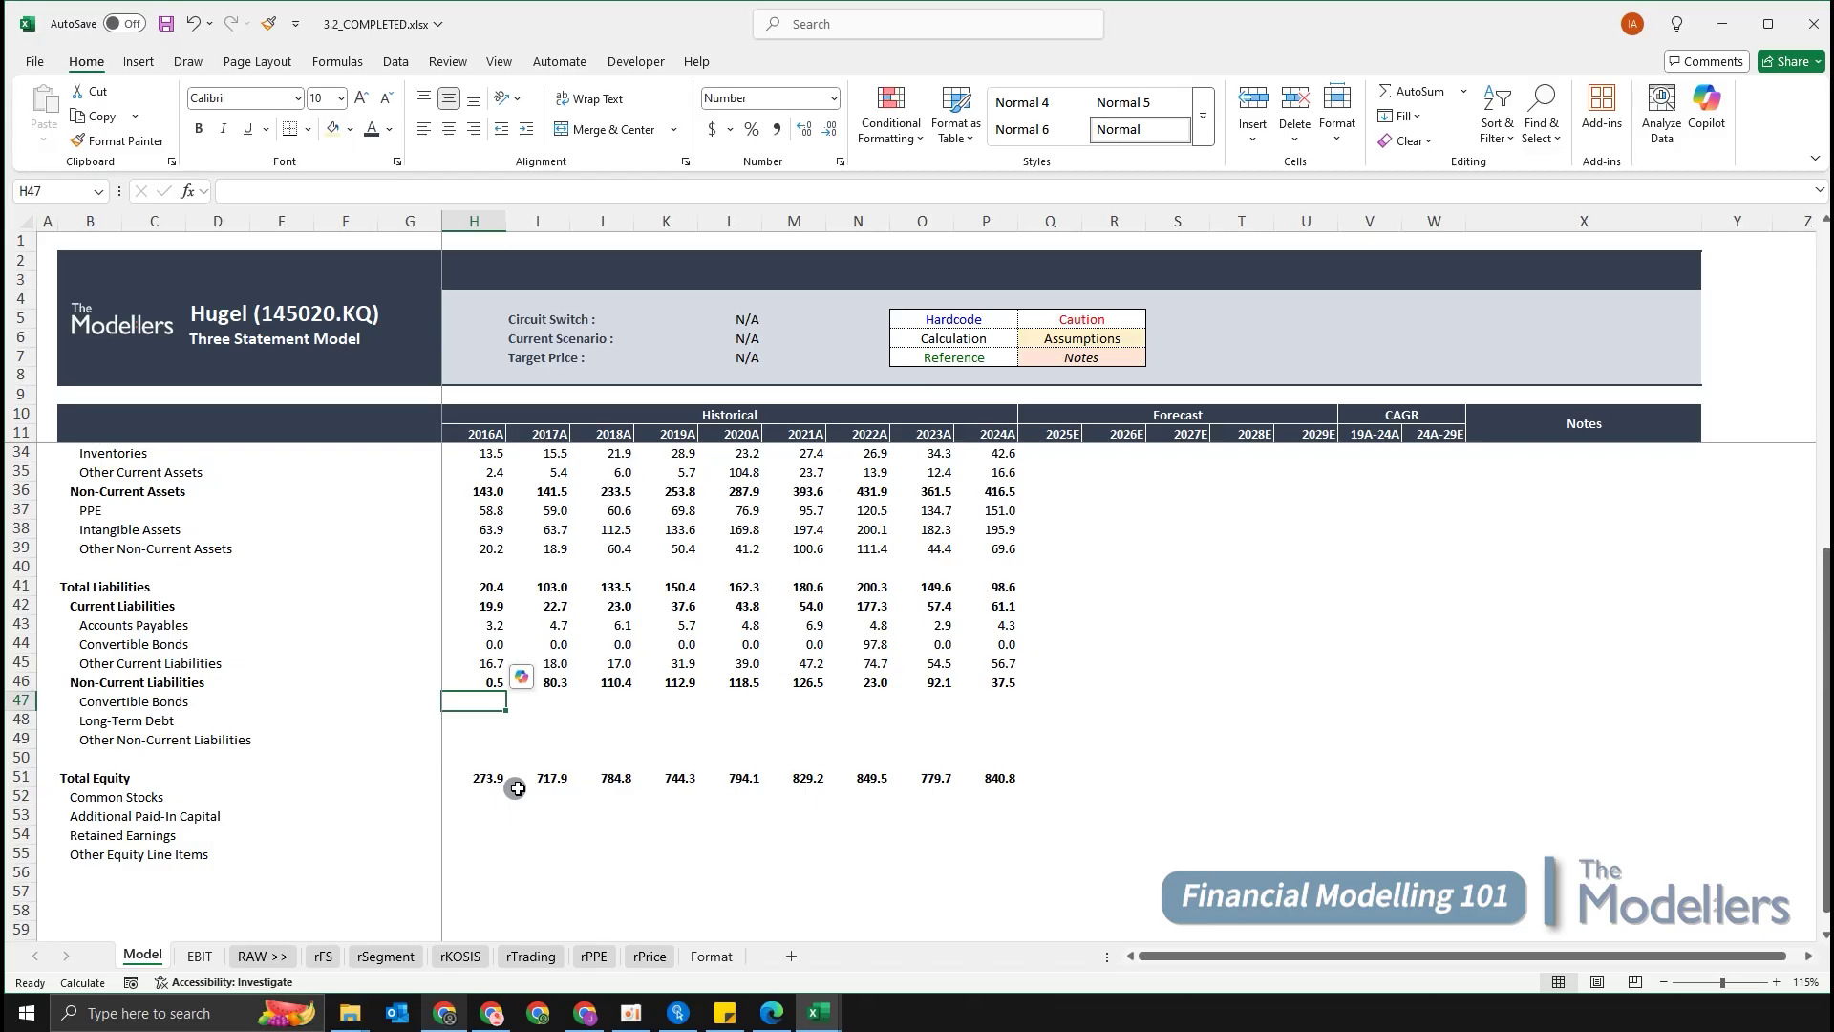
type("=")
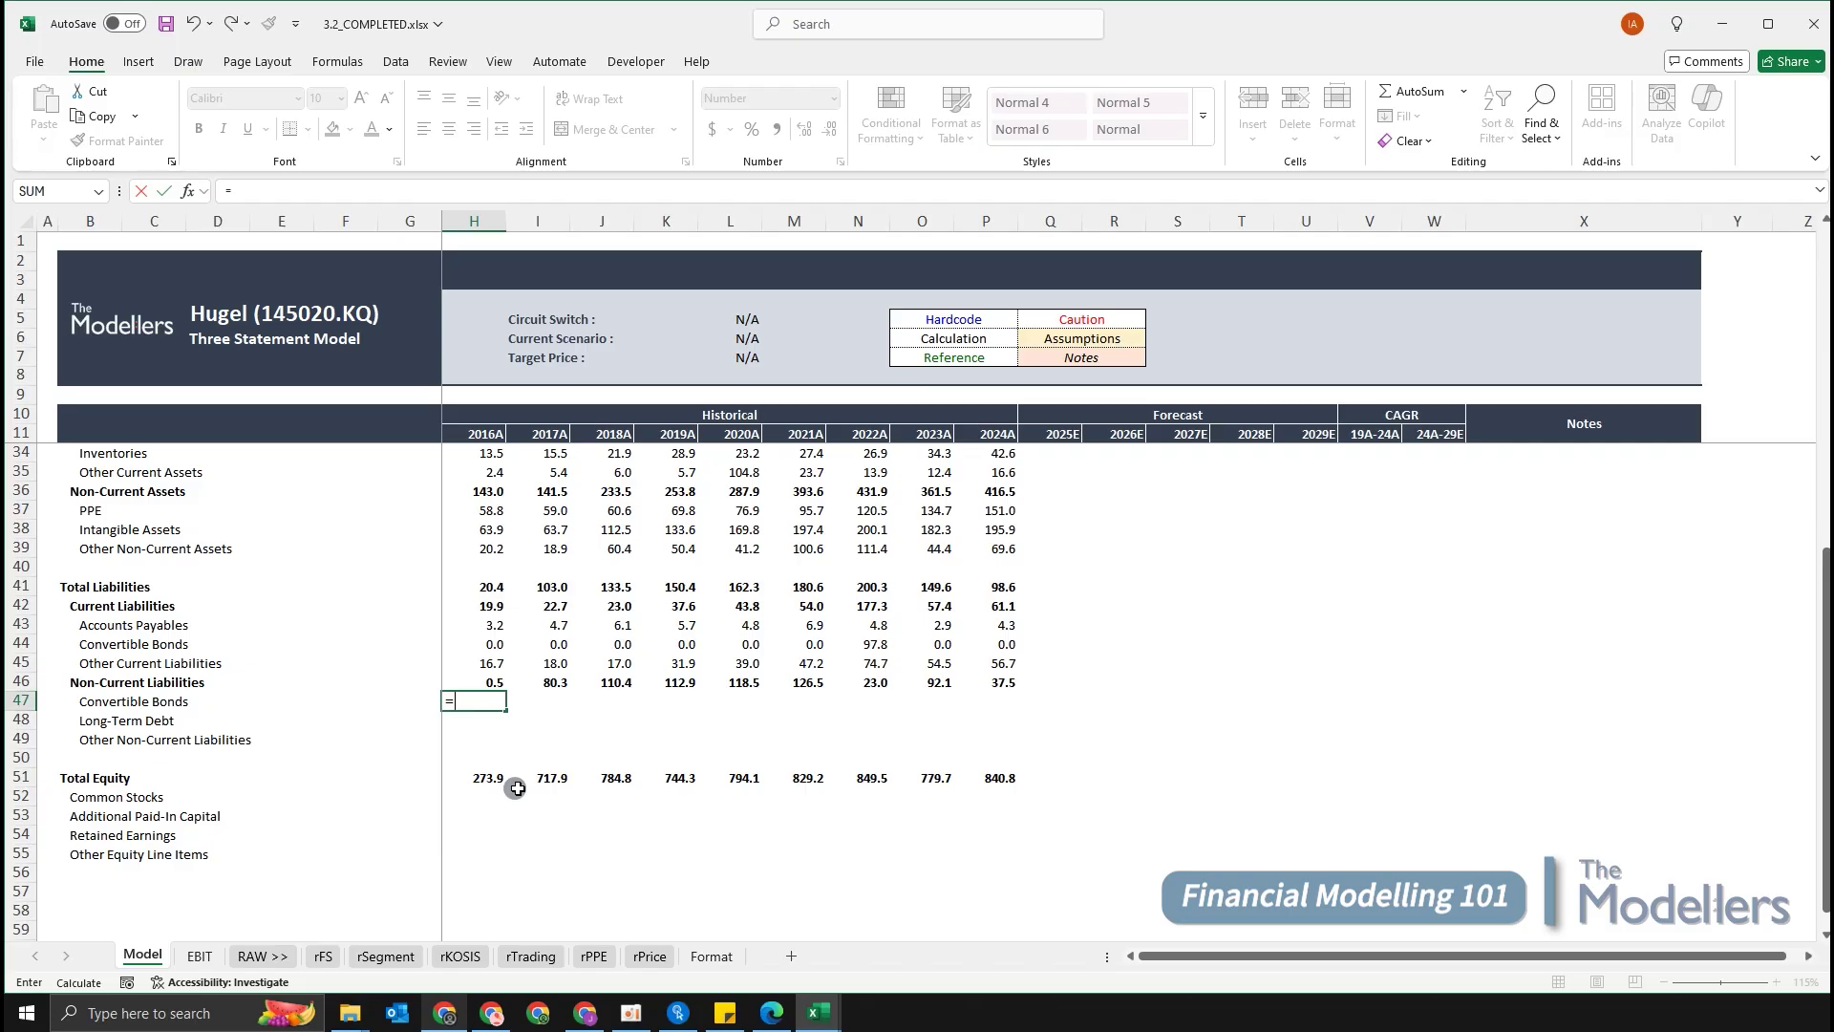
key("ctrl+Page_Down")
key("ctrl+Page_Down")
key("ctrl+Page_Down")
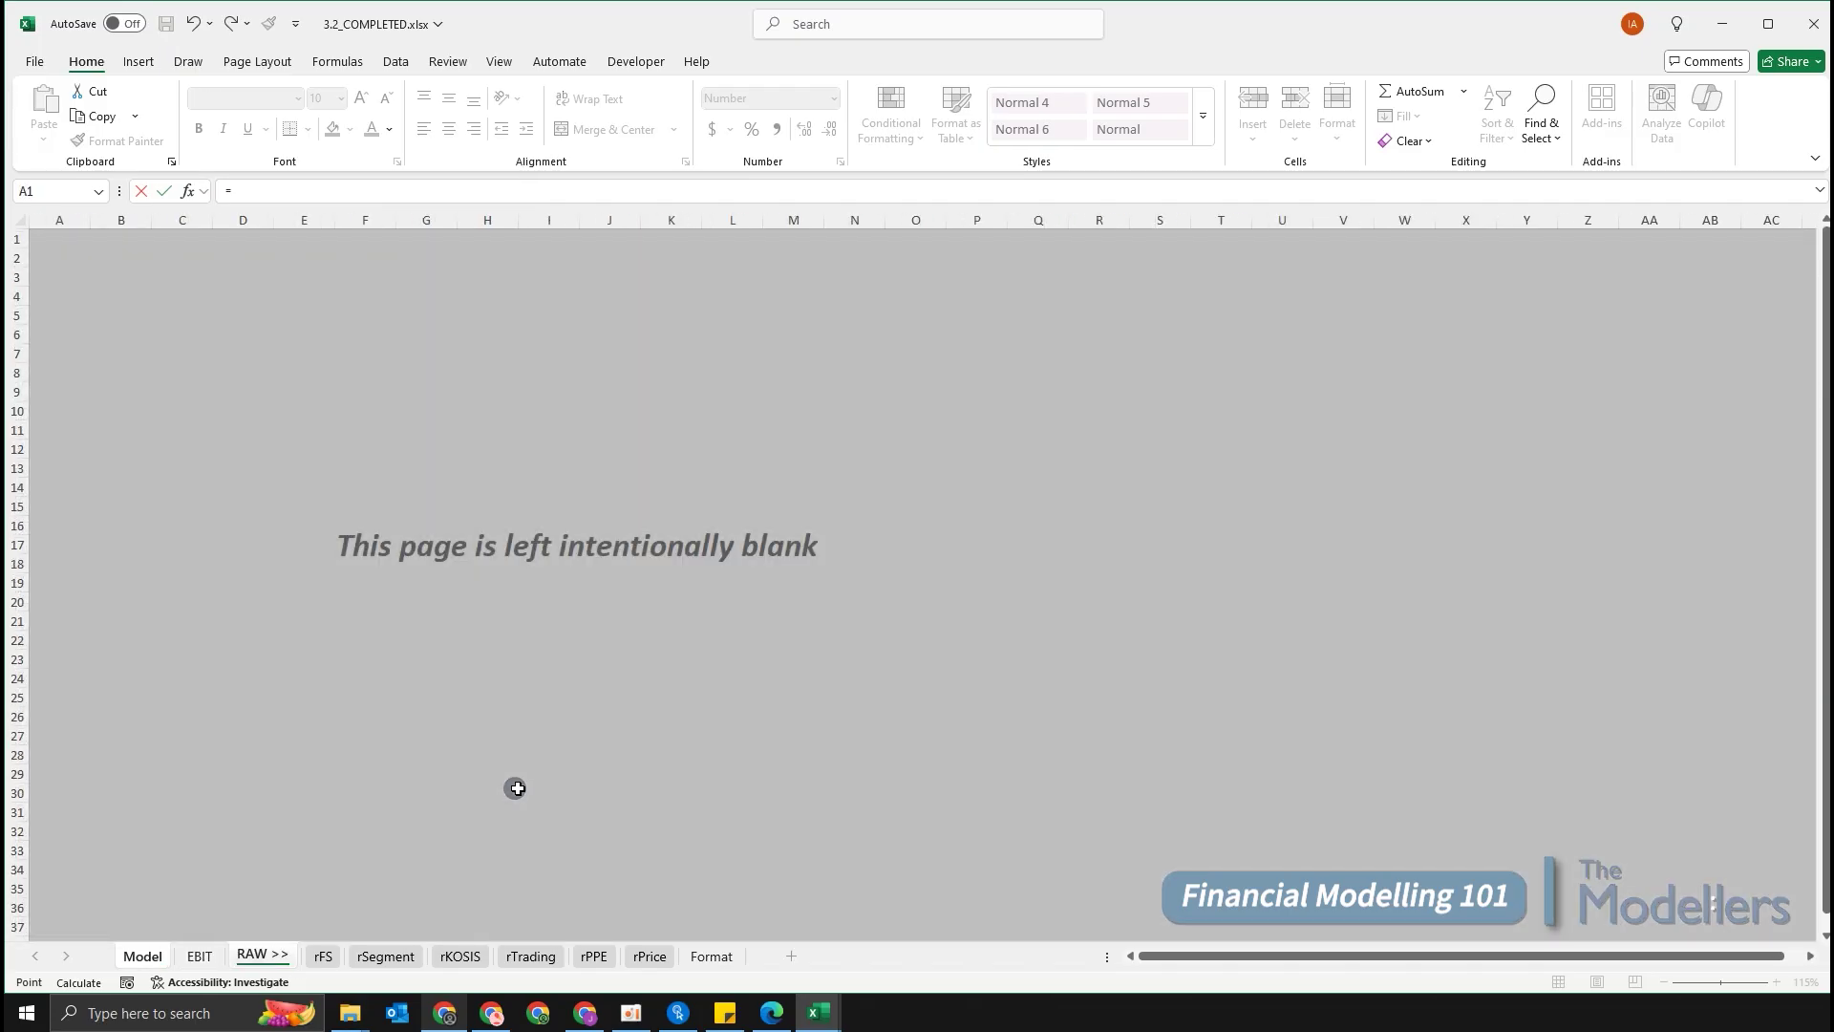
key("Down")
key("Down")
key("Down")
key("Down")
key("Down")
key("Down")
key("Down")
key("Down")
key("Down")
key("Down")
key("Down")
key("Down")
key("Down")
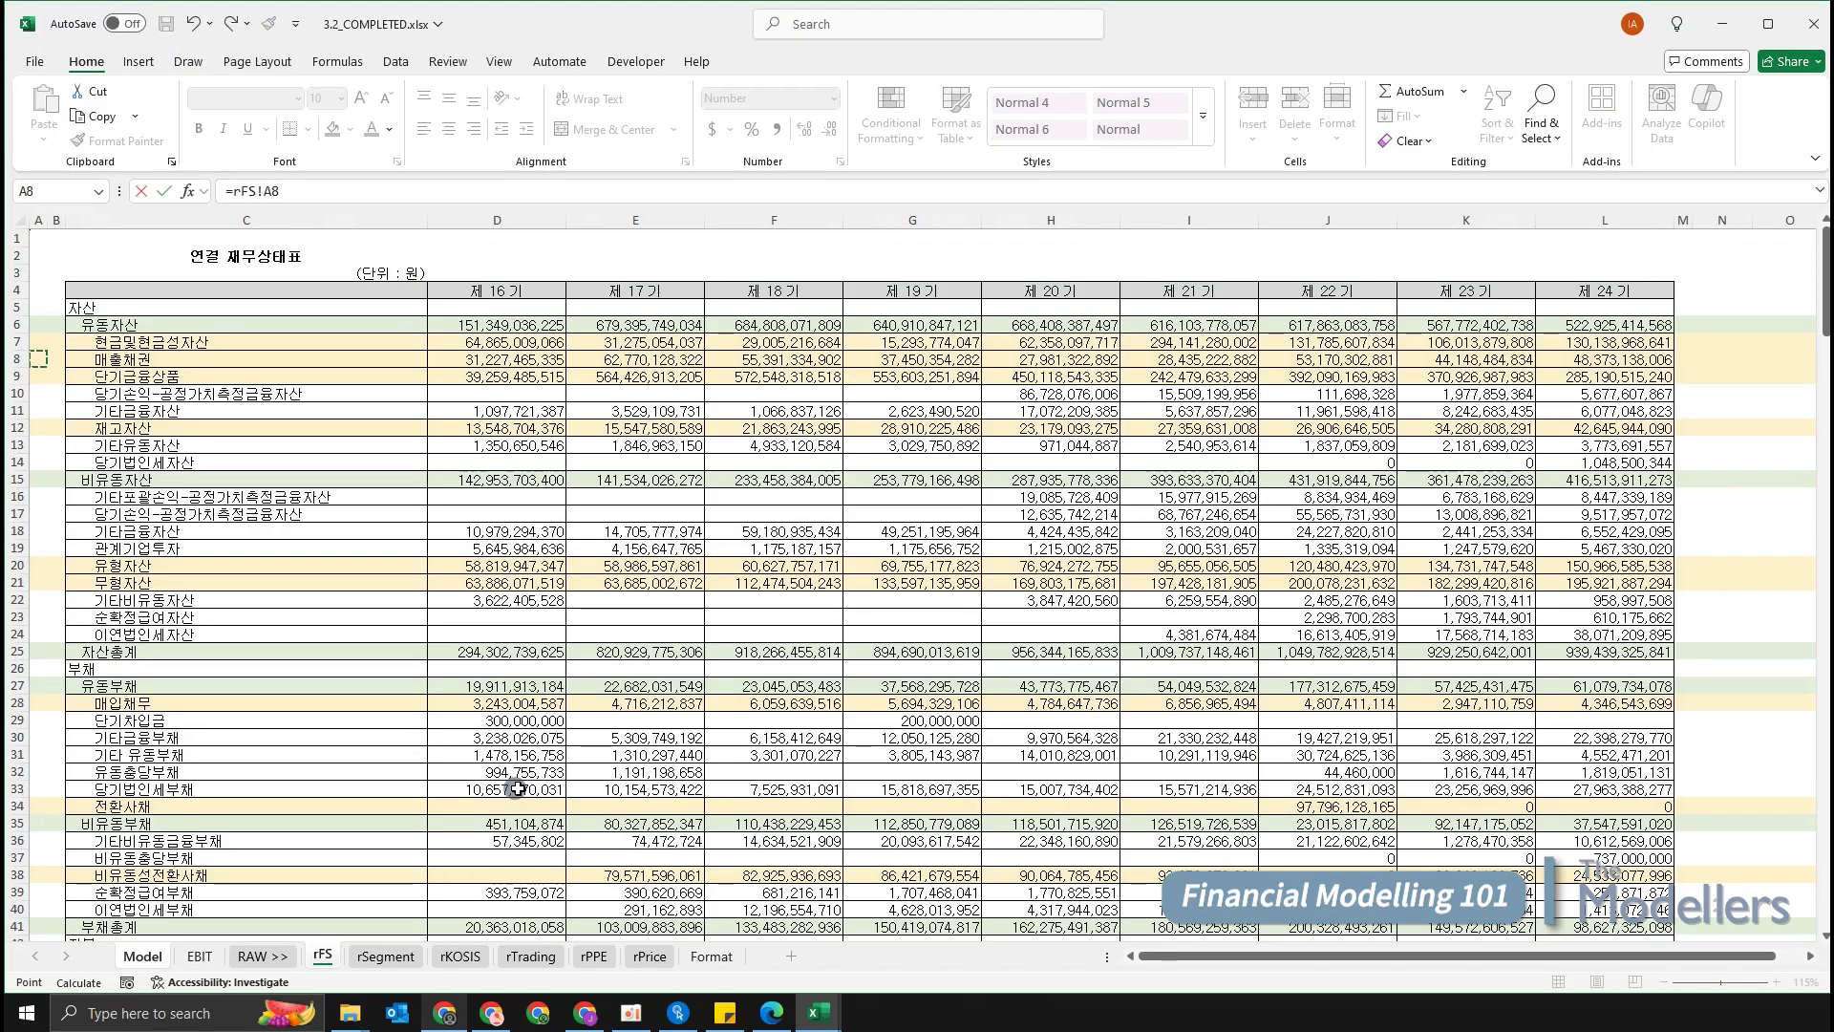
key("Down")
key("Down")
key("Down")
key("Down")
key("Down")
key("Down")
key("Down")
key("Down")
key("Down")
key("Down")
key("Down")
key("Down")
key("Down")
key("Down")
key("Down")
key("Down")
key("Down")
key("Down")
key("Down")
key("Down")
key("Right")
key("Right")
key("Right")
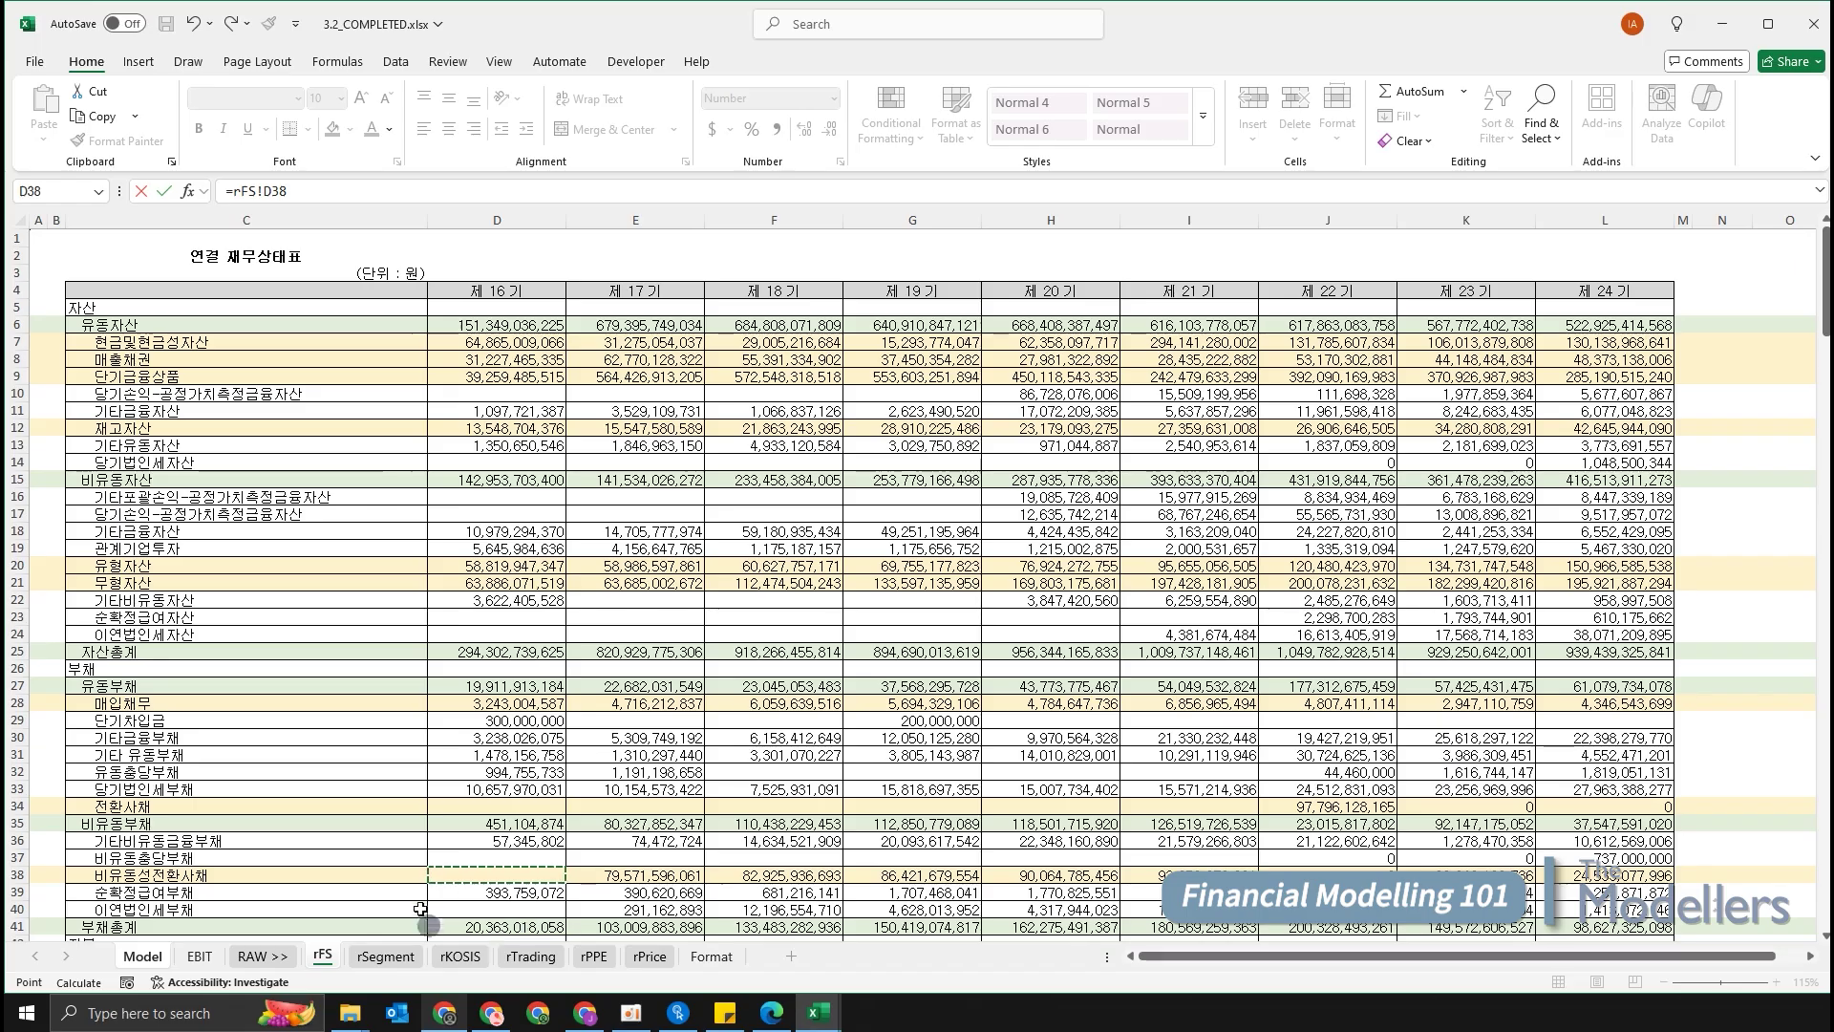
type("/10^")
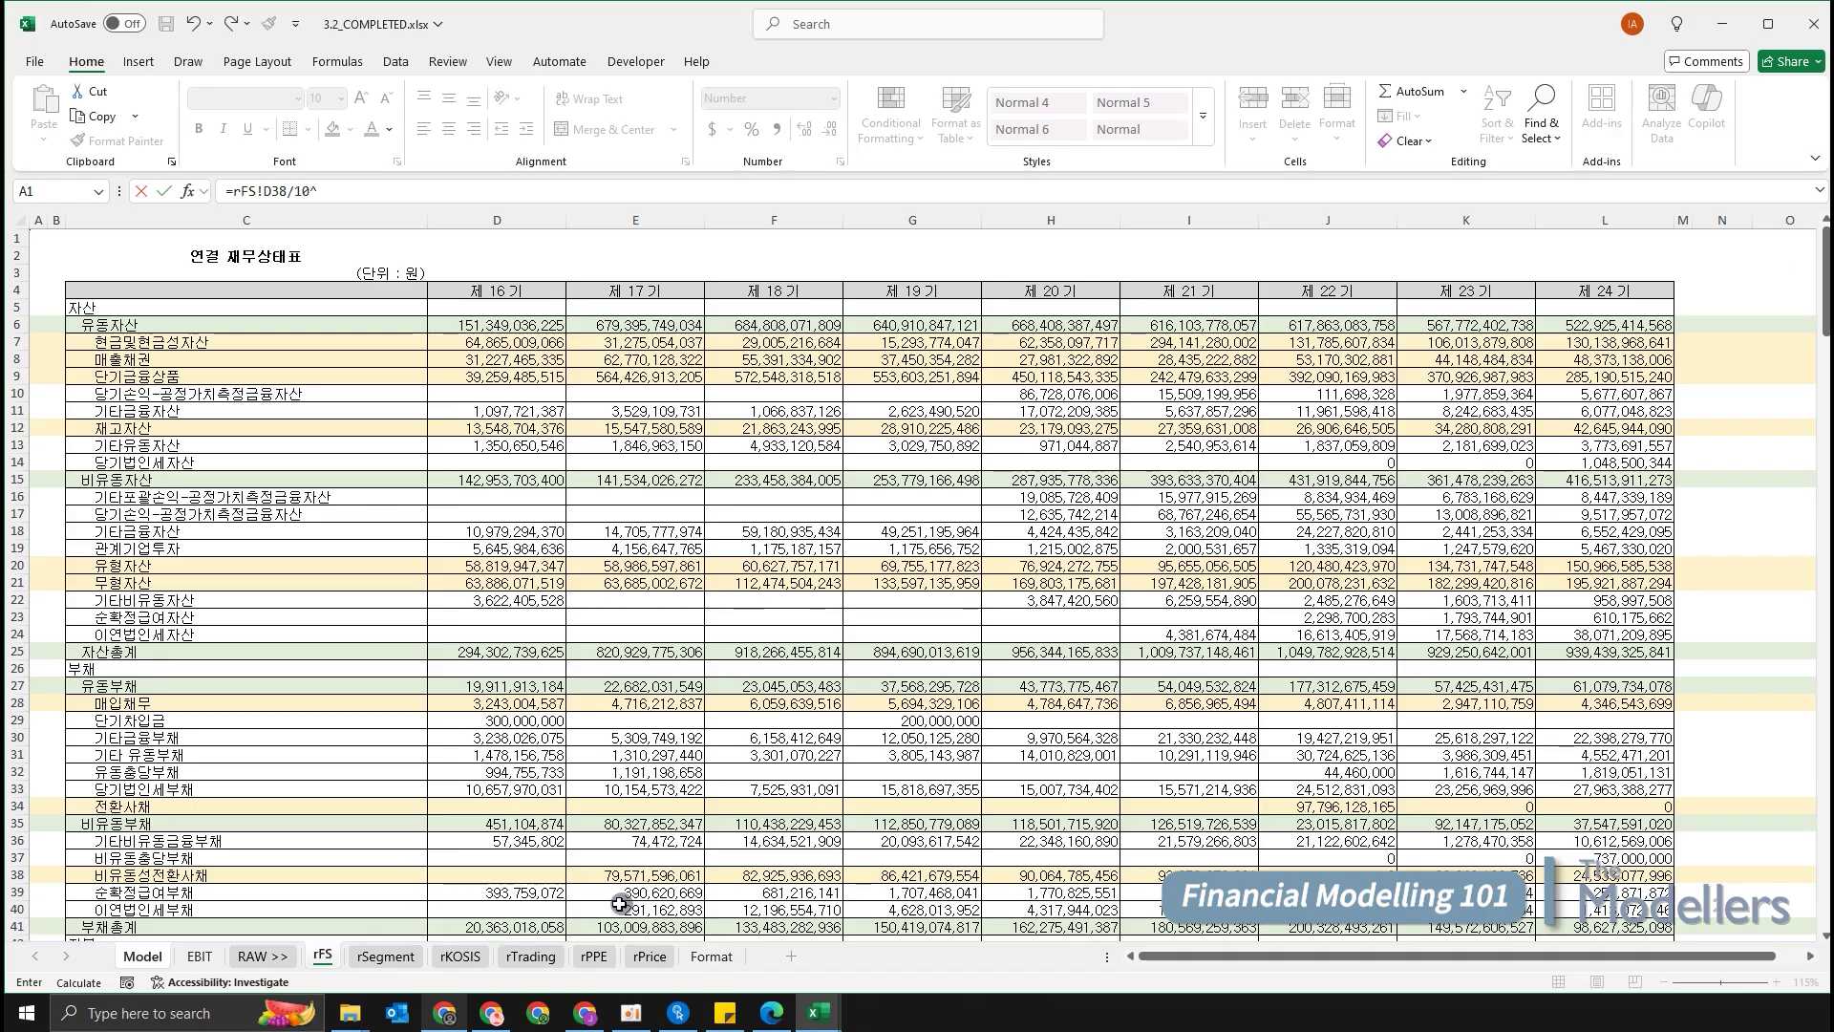
key("Return")
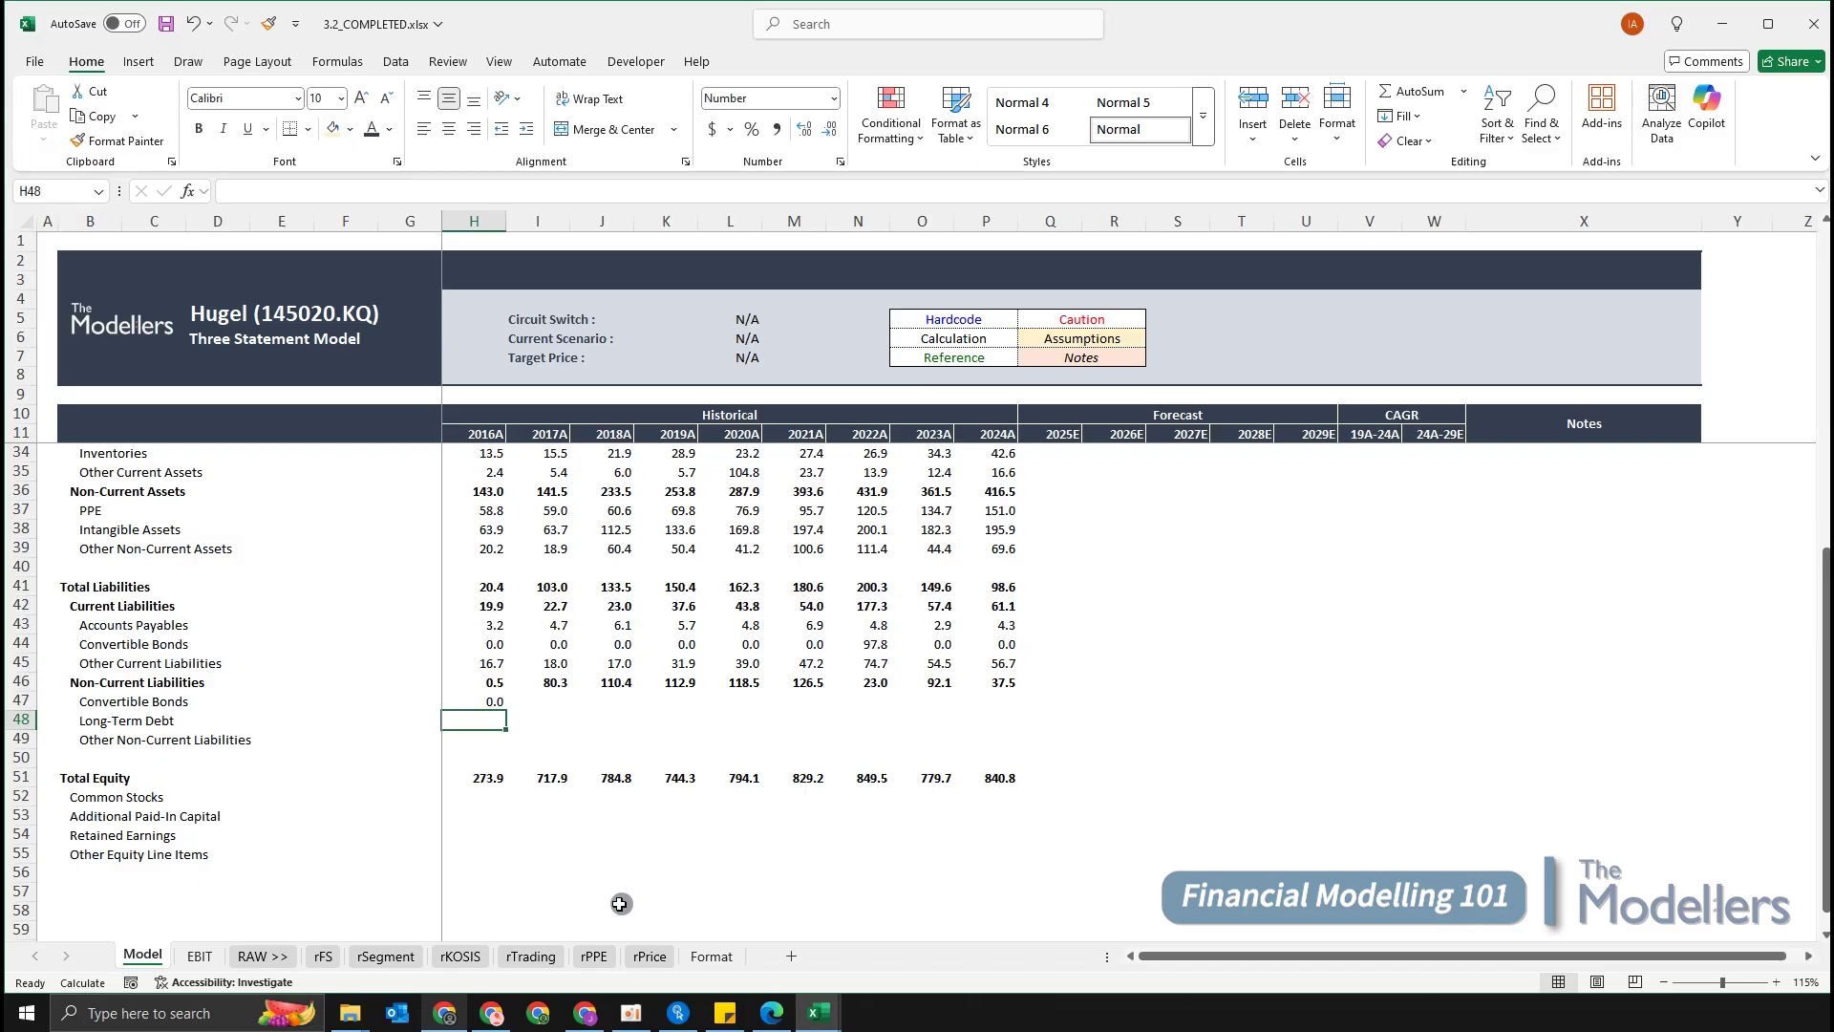
Check the rFS balance sheet for long-term debt and enter a hardcoded 0 for 2016A Long-Term Debt in the Model sheet.
key("ctrl+Page_Down")
key("ctrl+Page_Down")
key("ctrl+Page_Down")
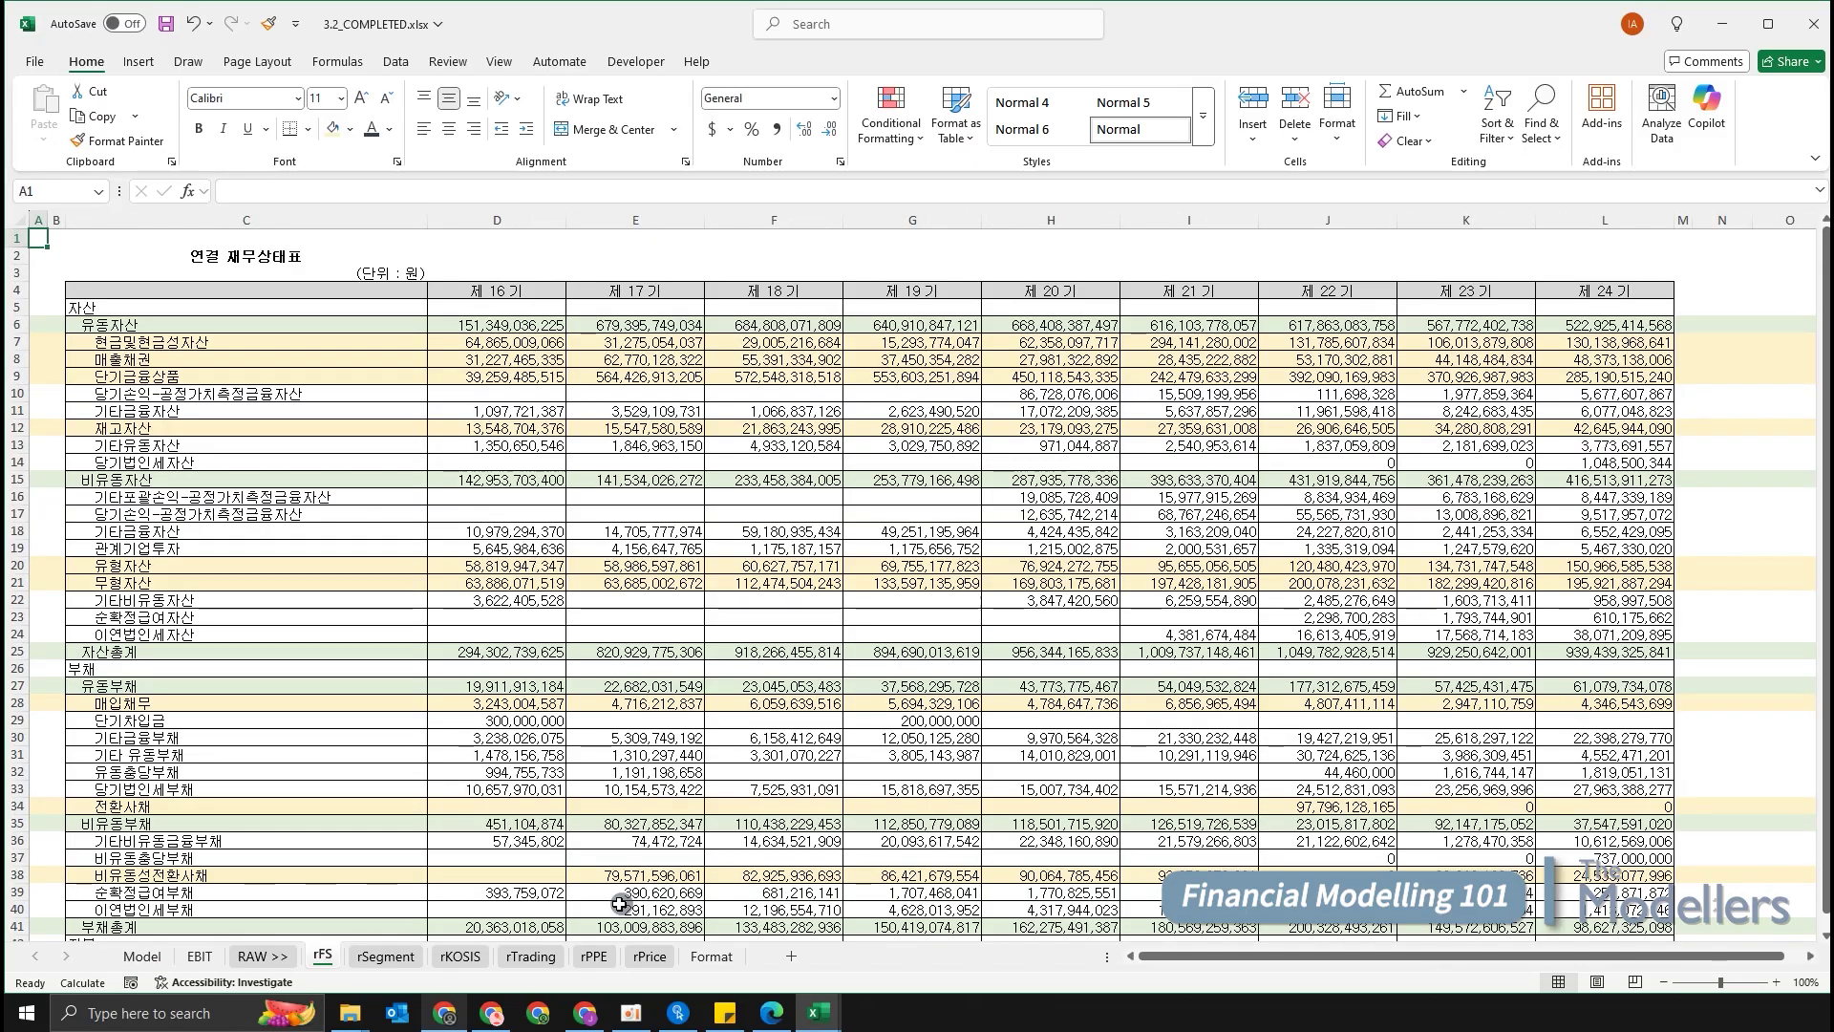
key("ctrl+Page_Up")
key("ctrl+Page_Up")
key("ctrl+Page_Up")
type("0")
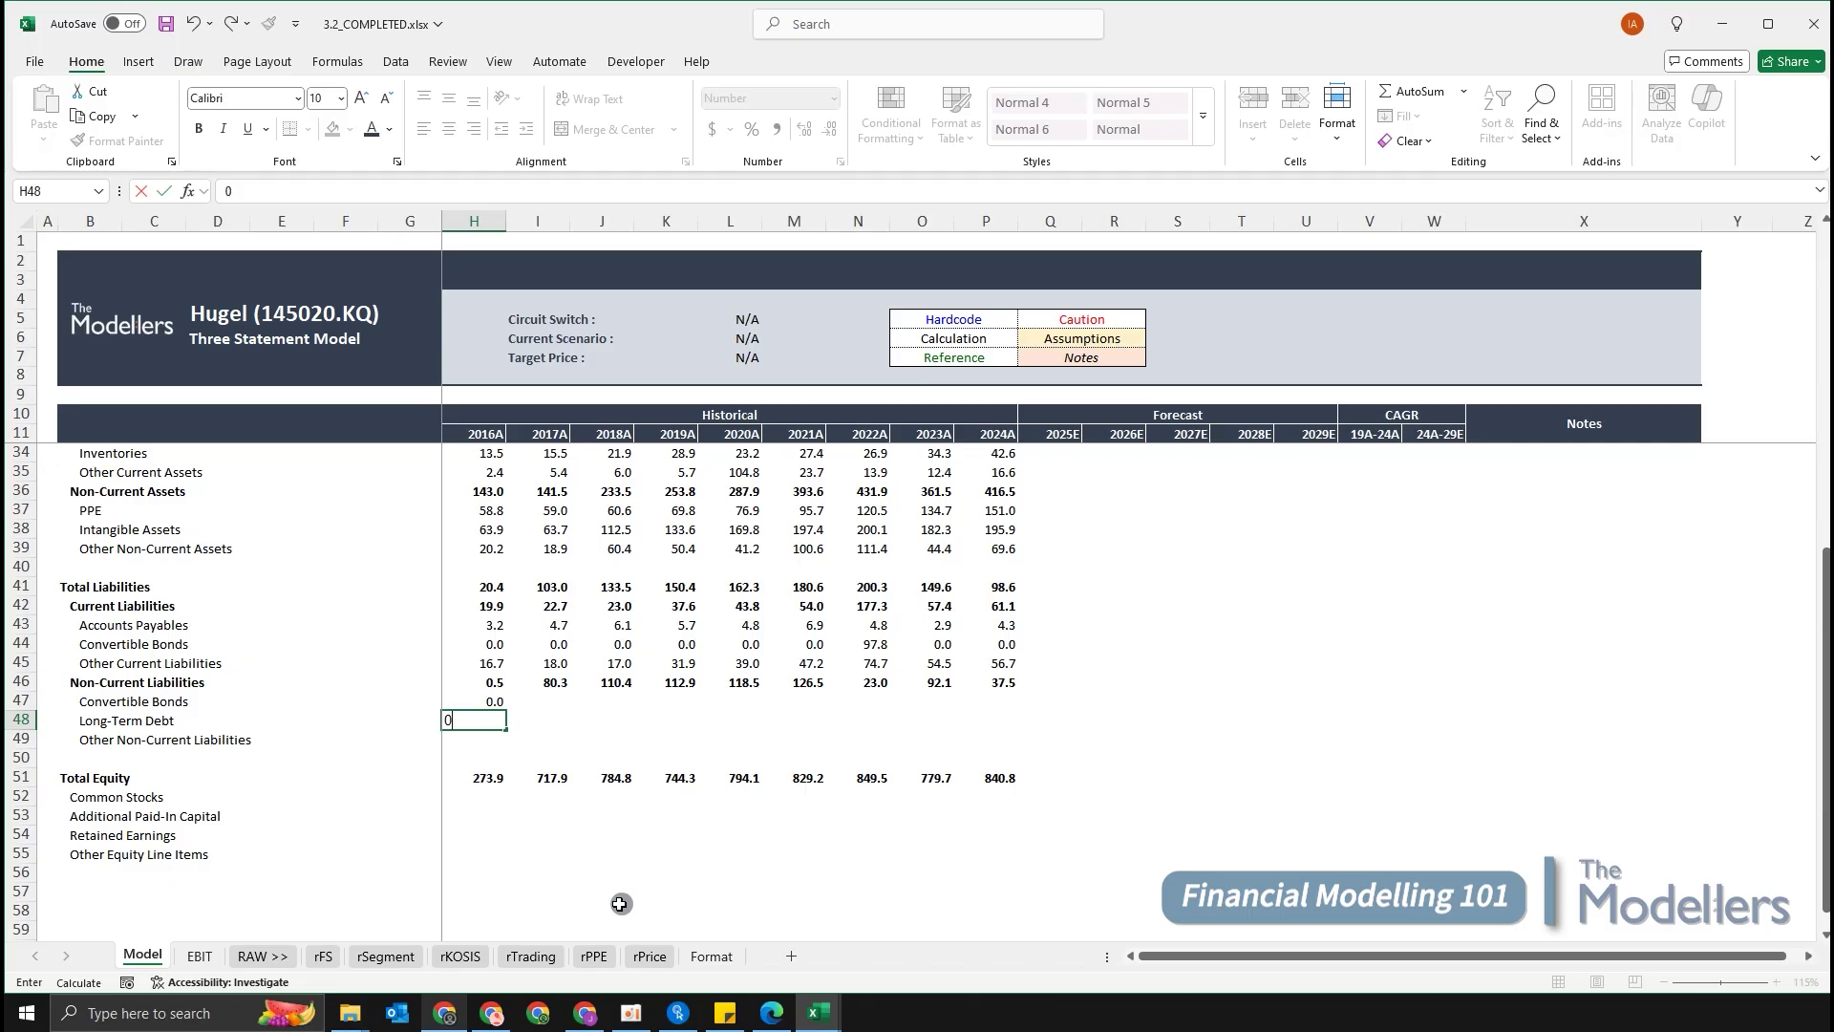
key("Return")
key("Up")
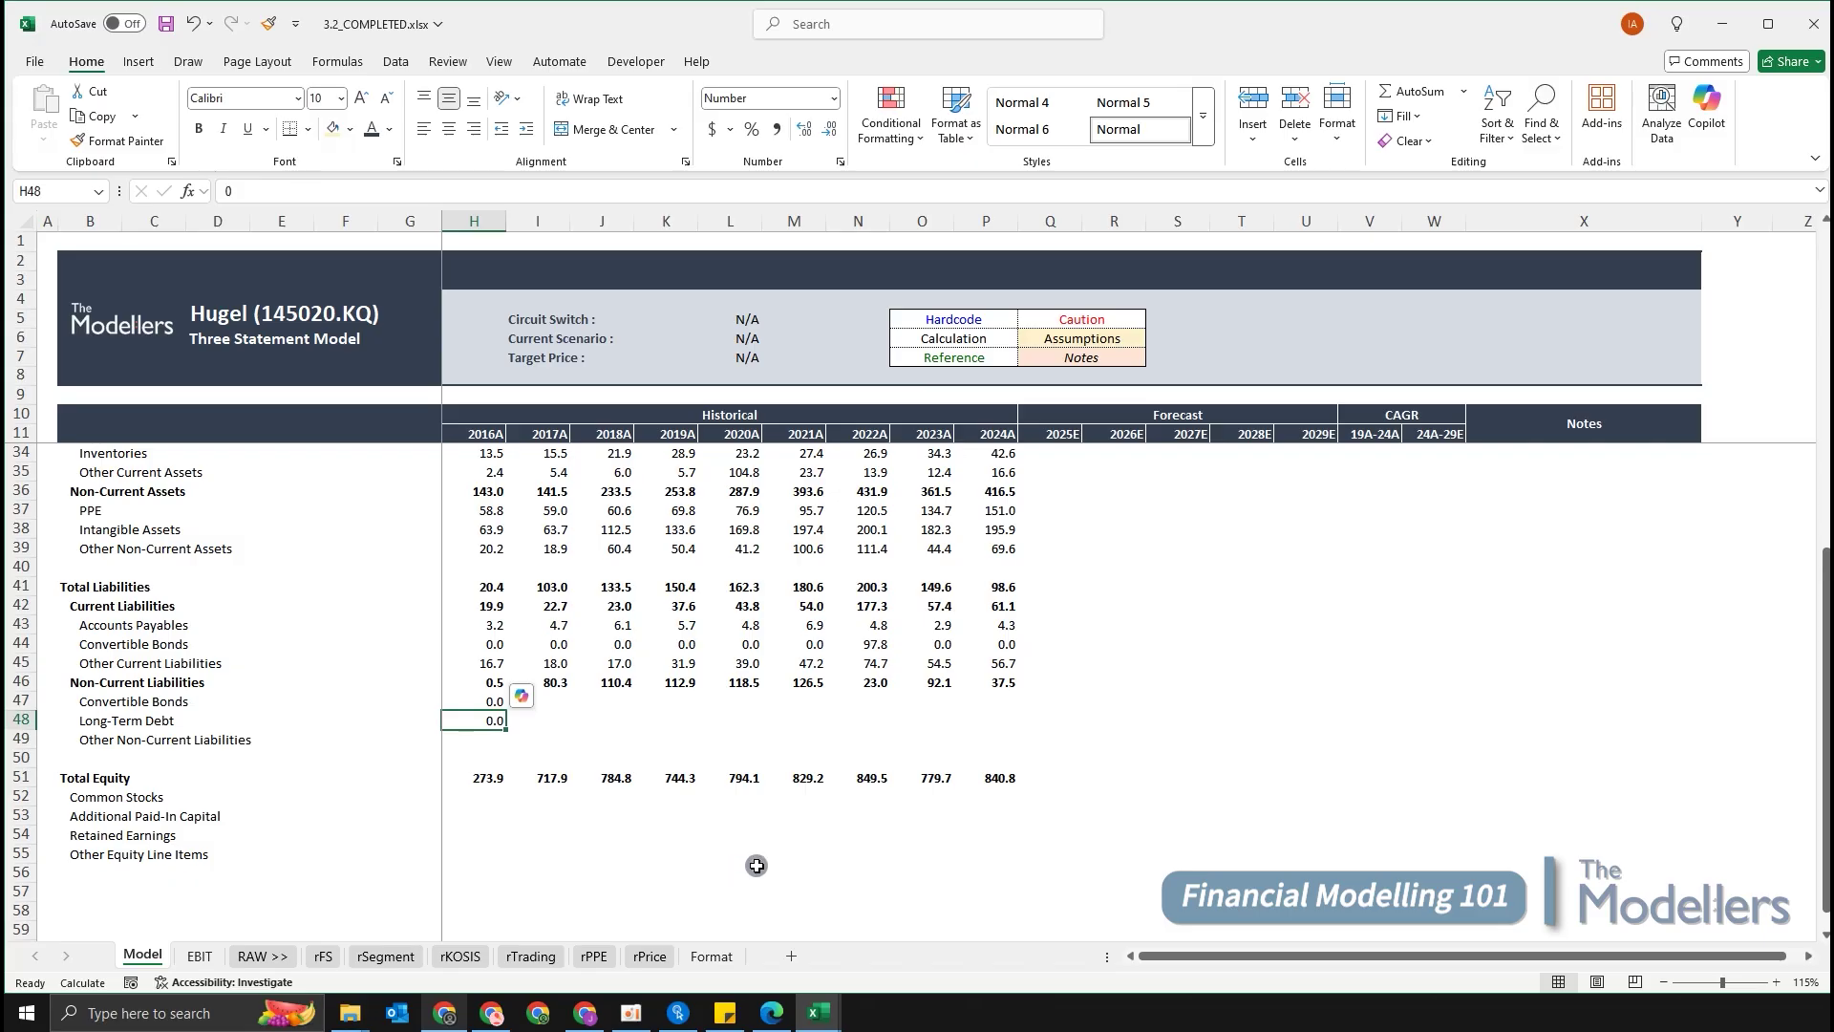
Color the 2016A Long-Term Debt value blue to match the Hardcode entry in the legend.
left_click_drag(922, 321, 1009, 318)
left_click(566, 724)
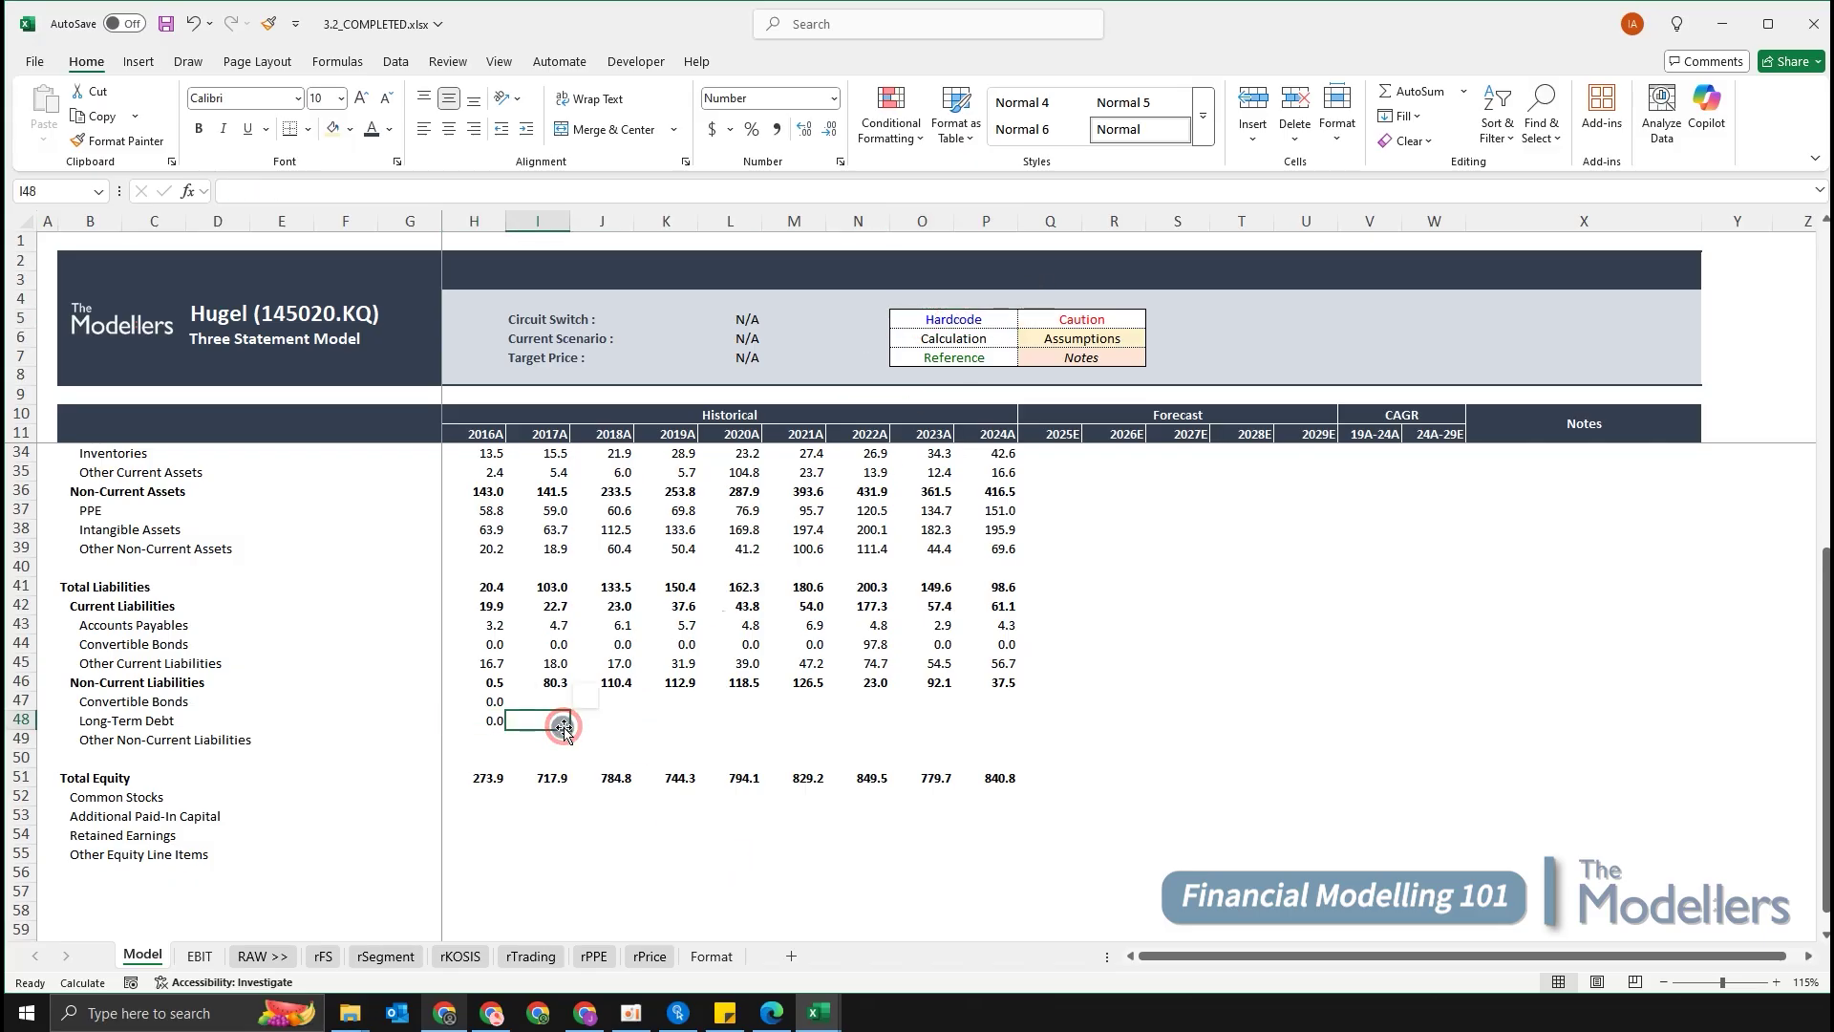
key("Left")
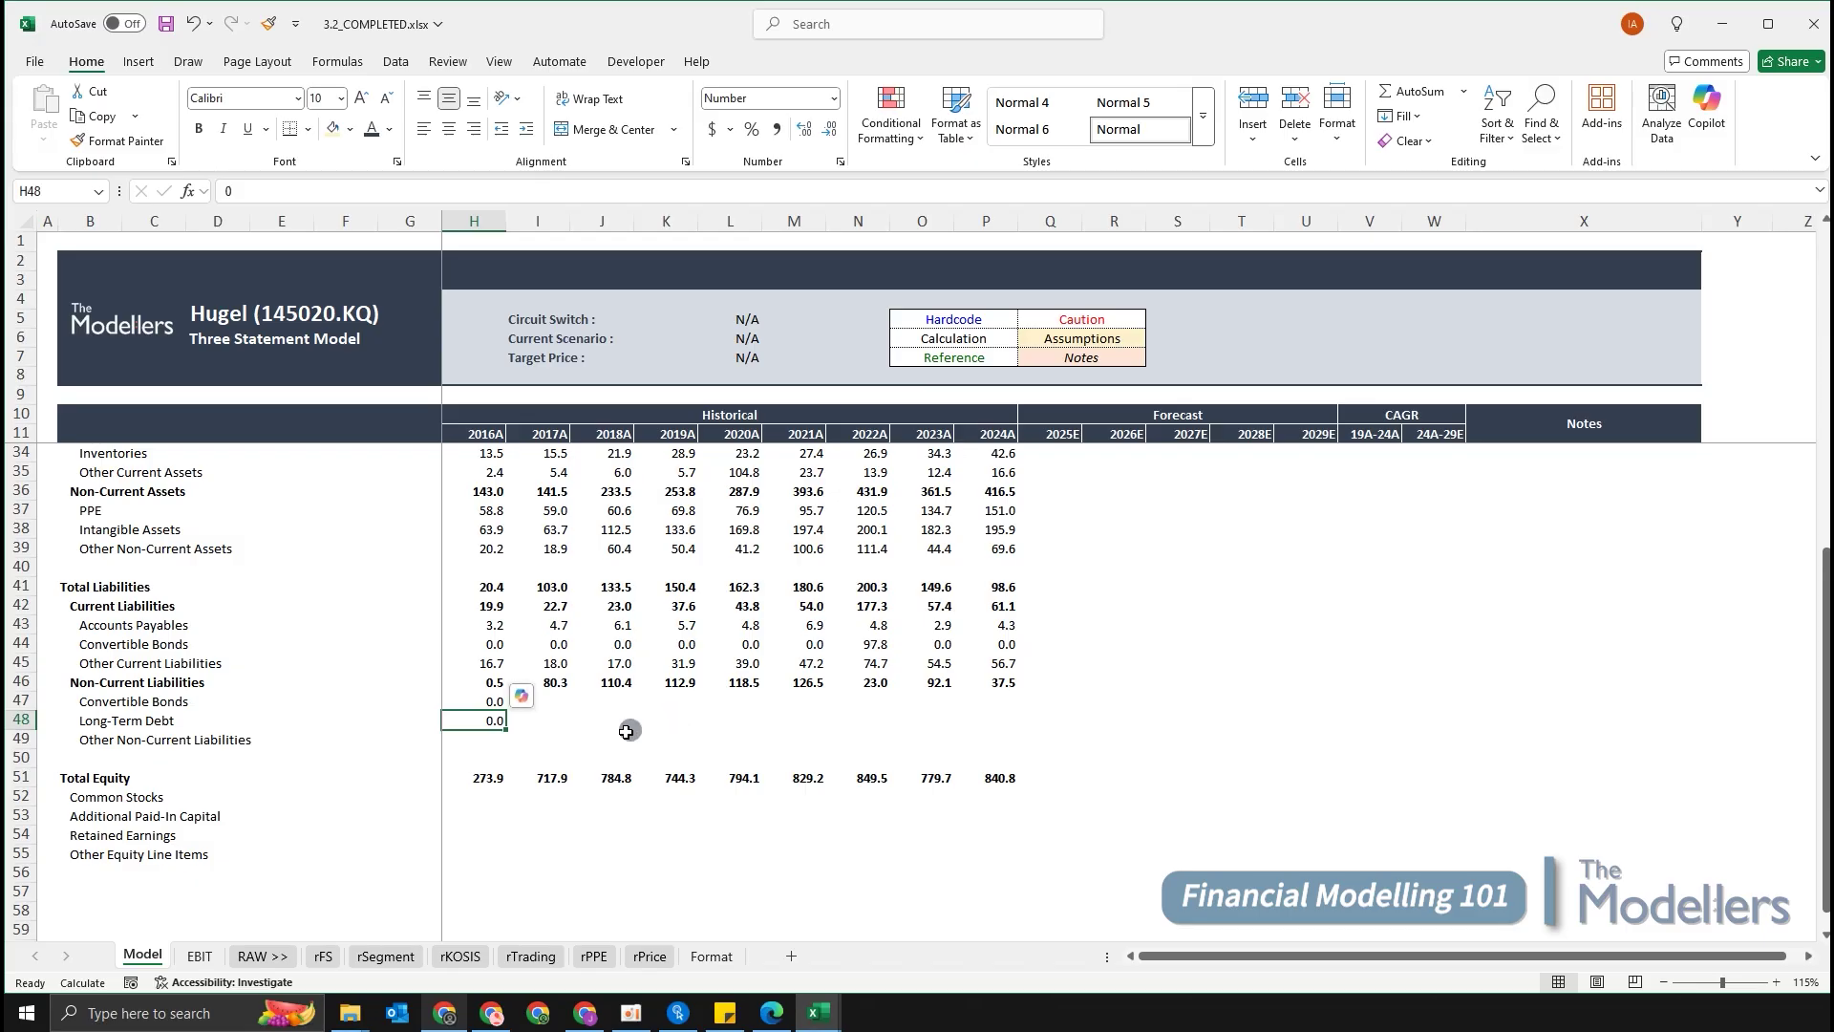
key("alt")
key("h")
key("f")
key("c")
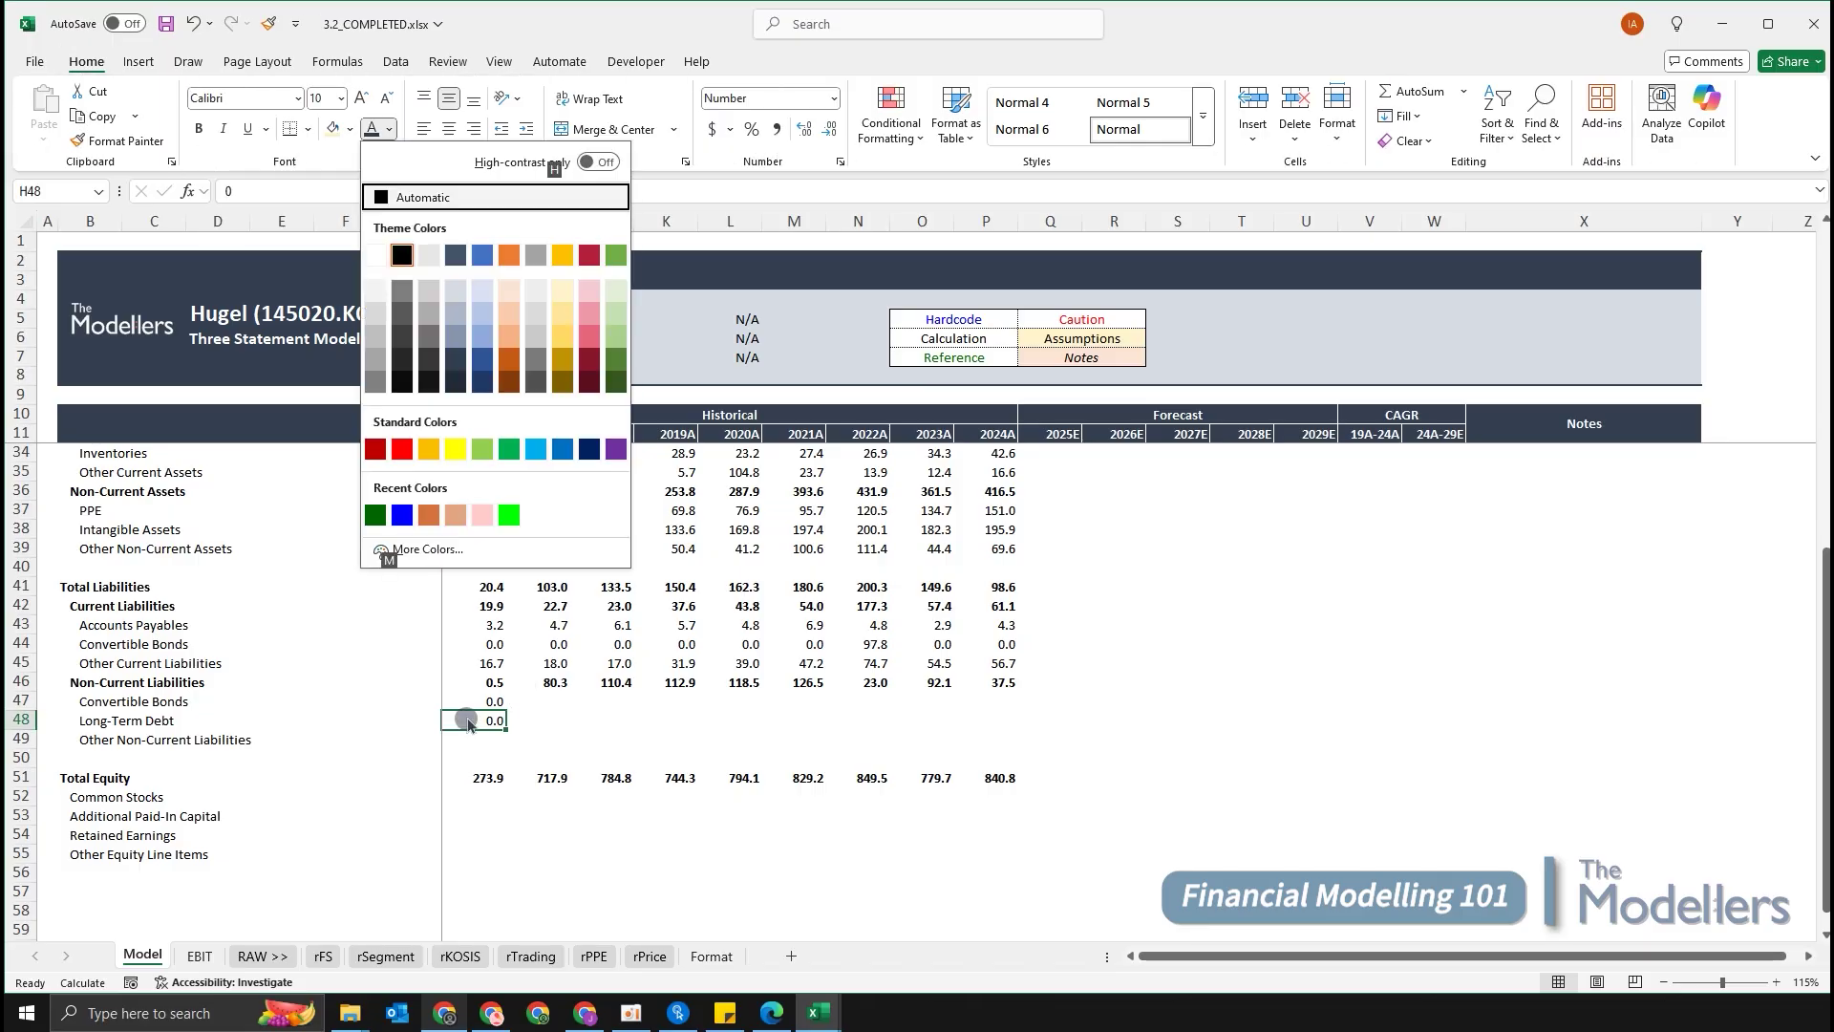
key("Up")
key("Up")
key("Left")
key("Left")
key("Left")
key("Left")
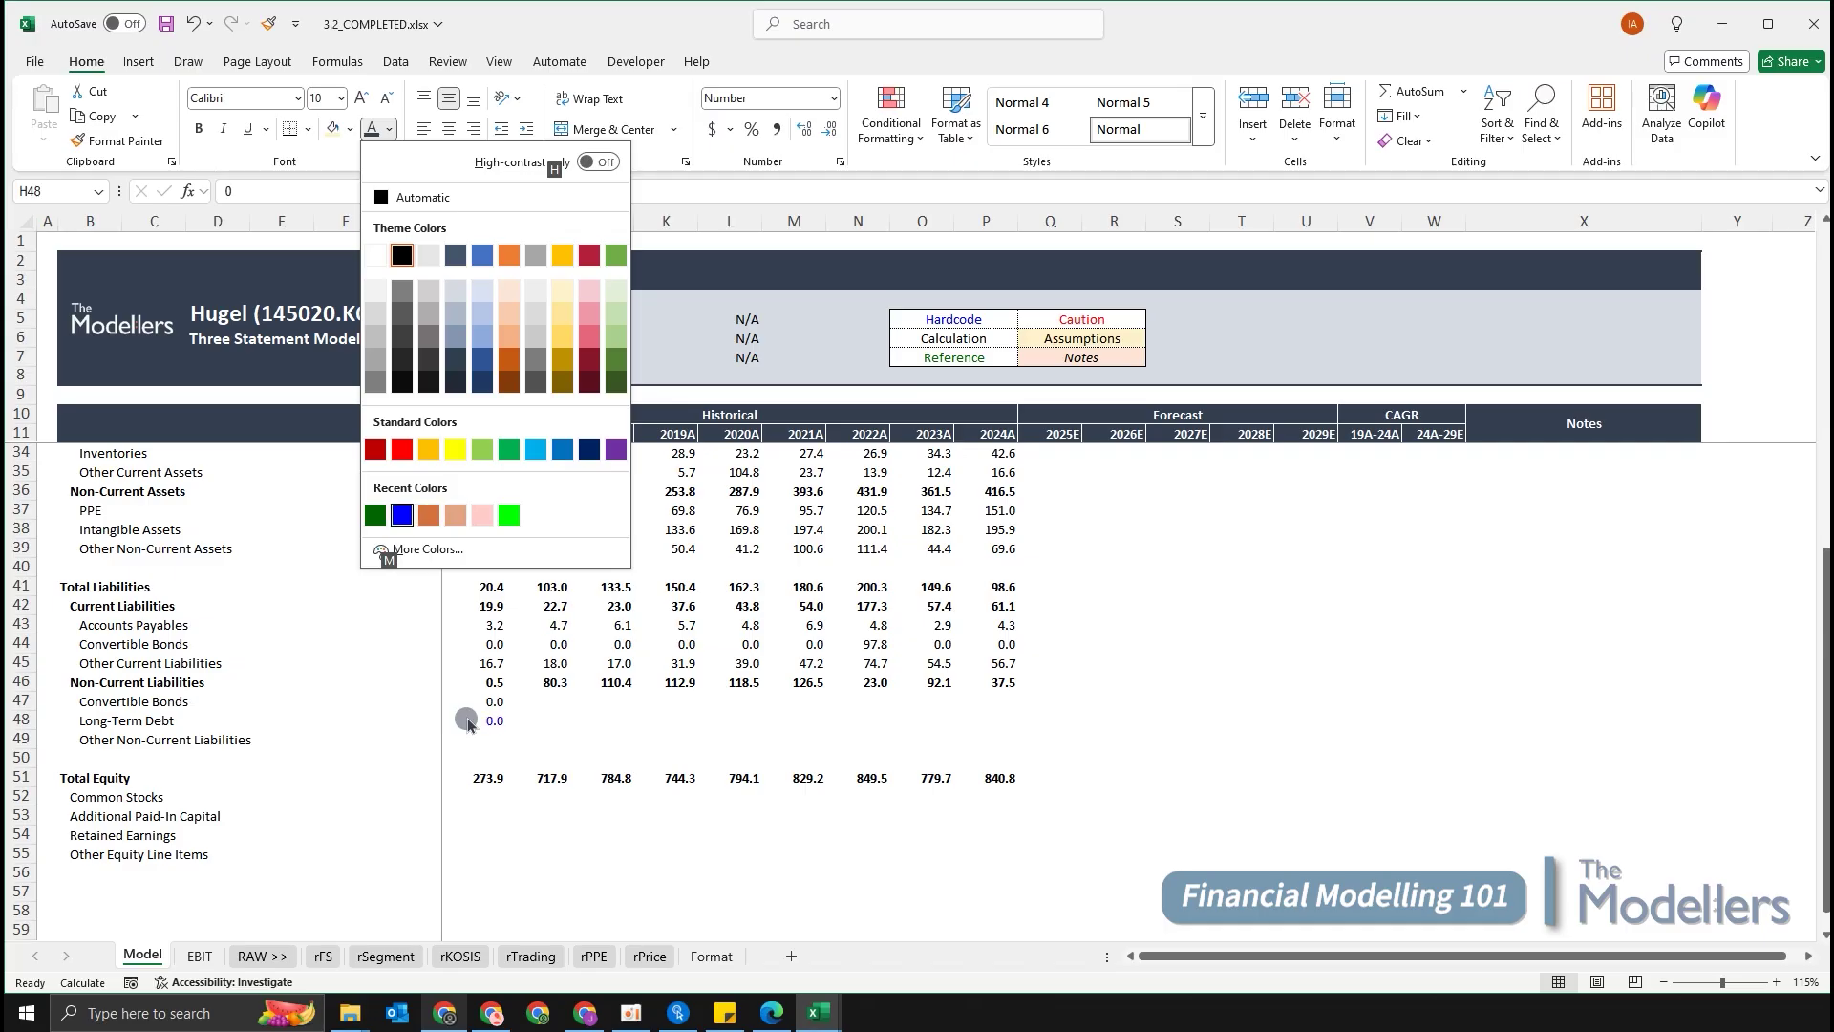
key("Return")
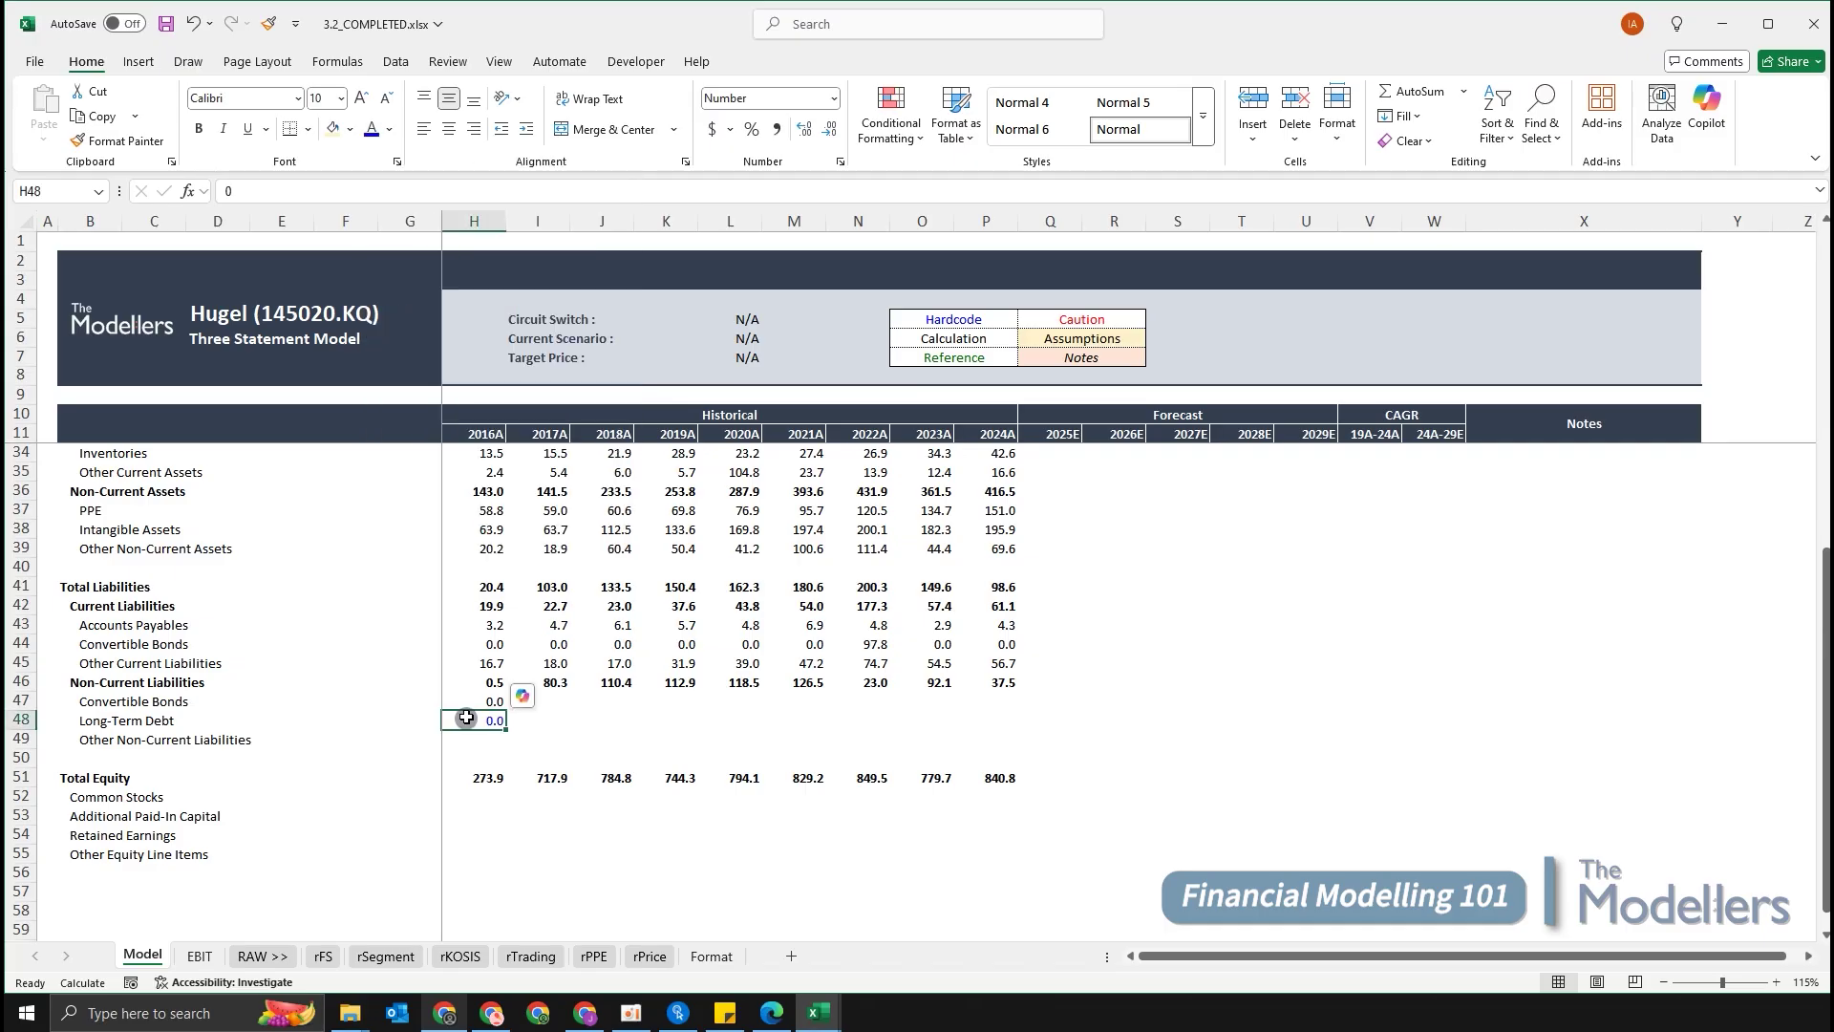
Calculate 2016A Other Non-Current Liabilities as non-current liabilities less convertible bonds and long-term debt, using =H46-SUM(H47:H48).
key("Down")
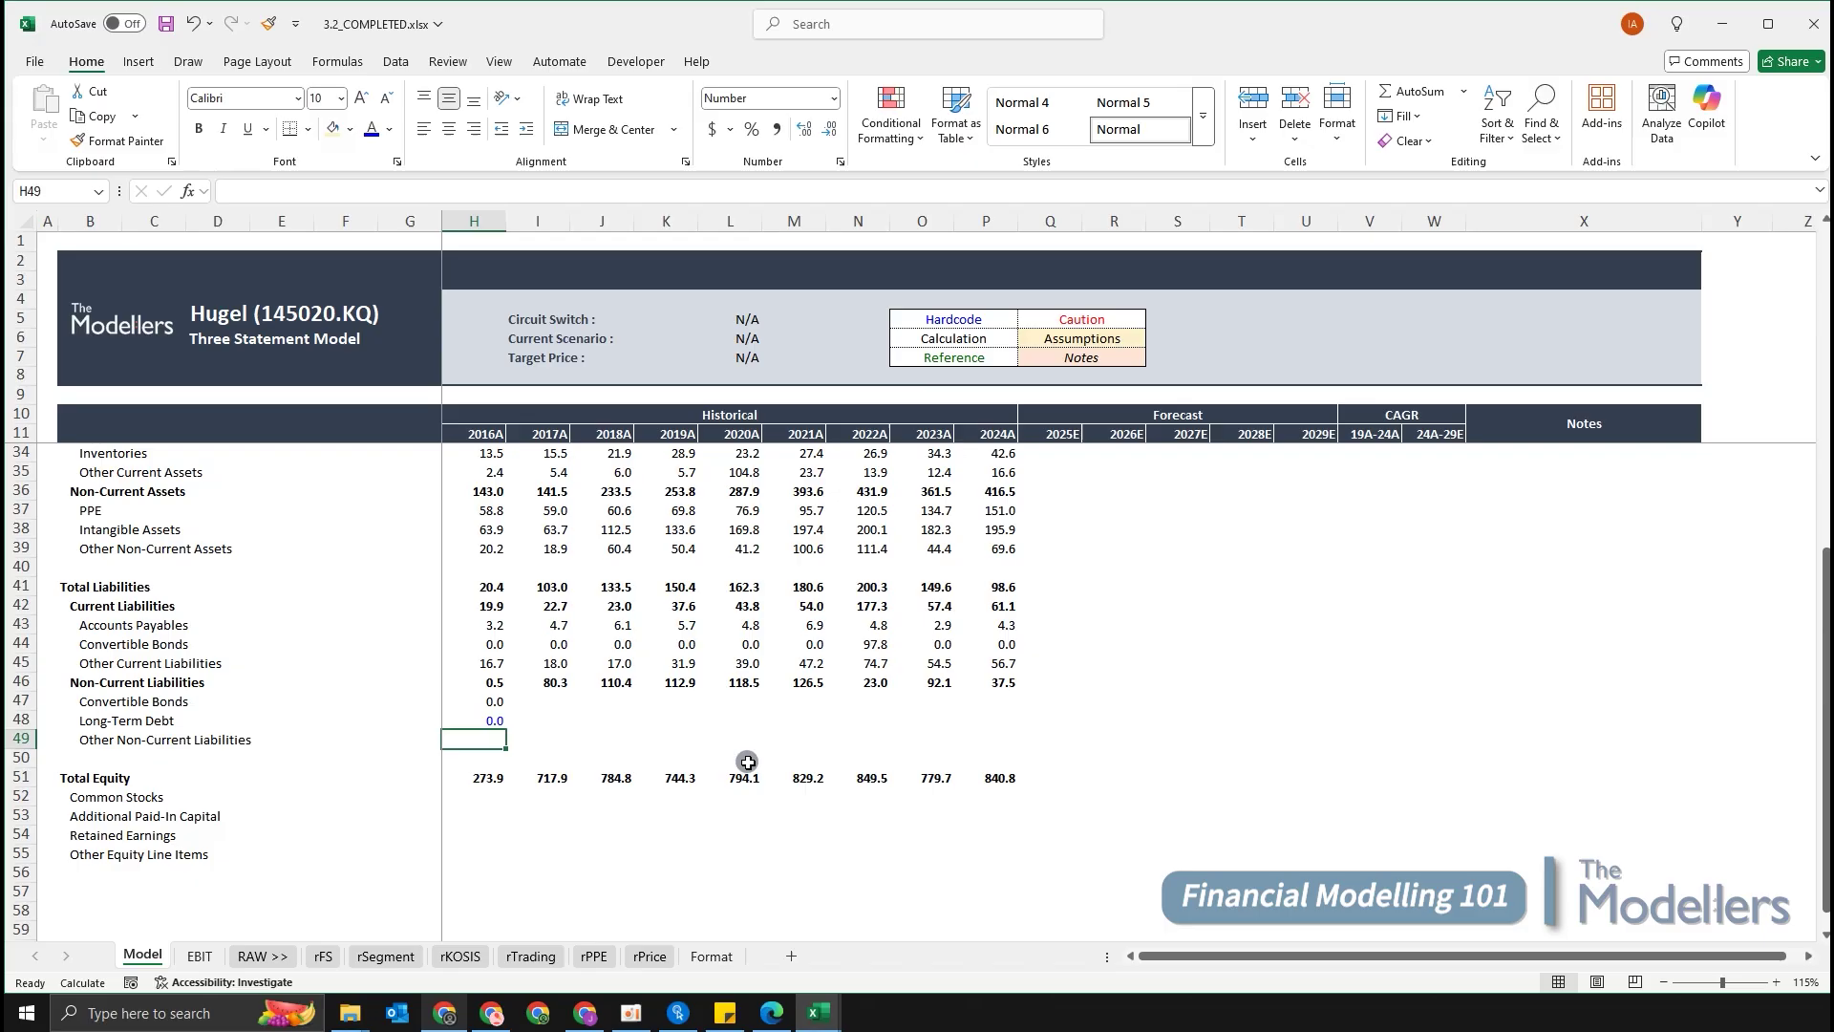
key("Up")
key("Down")
type("=")
key("Up")
key("Up")
key("Up")
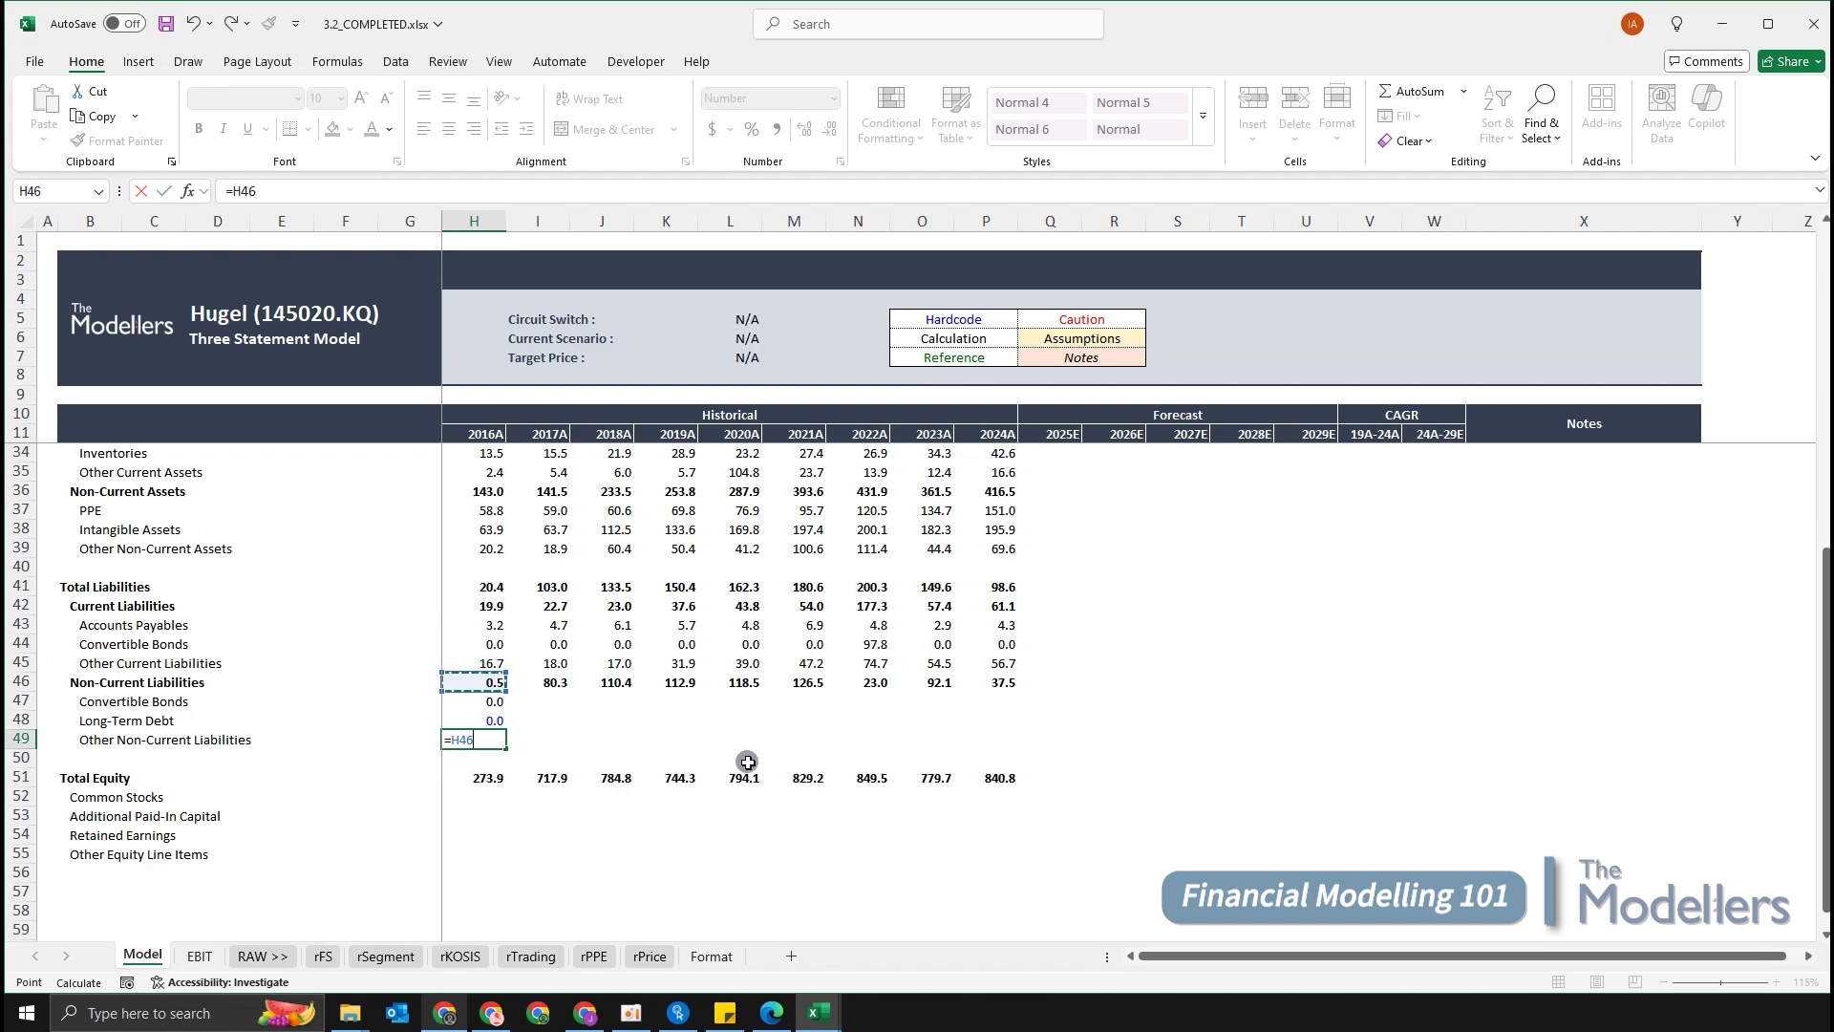
type("-sum")
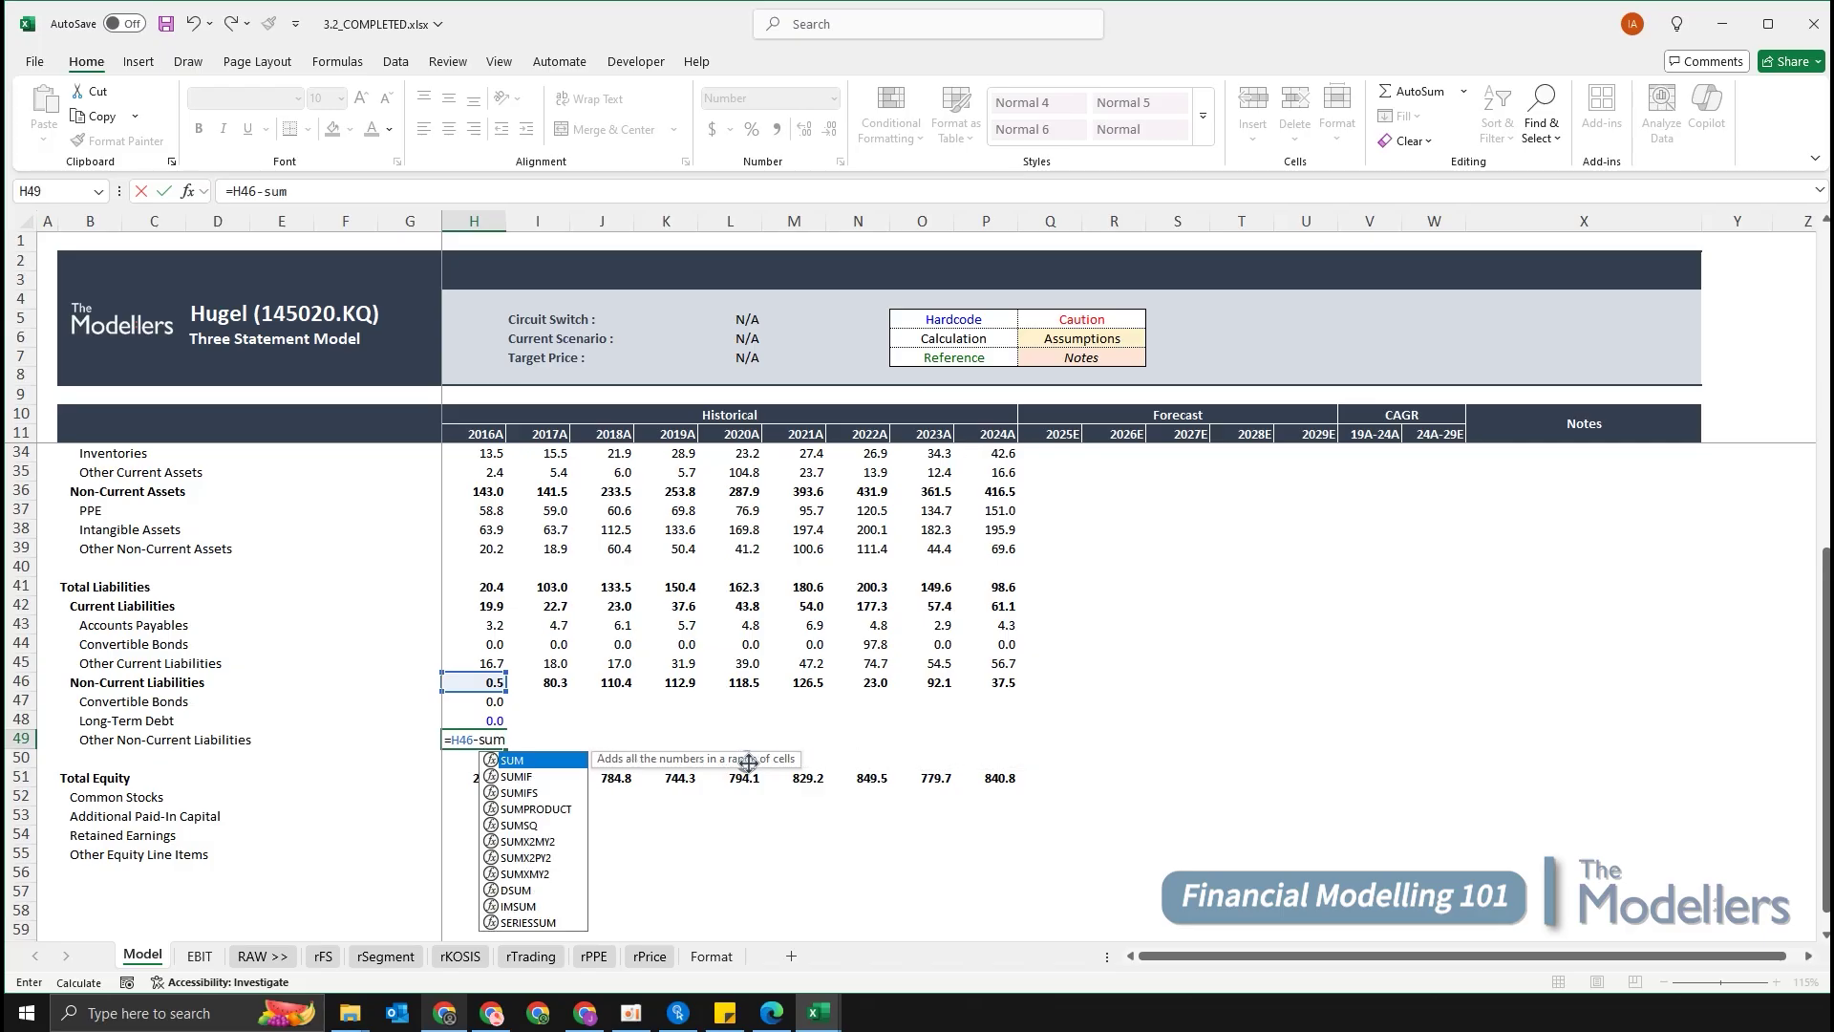
key("Tab")
key("Up")
key("shift+Up")
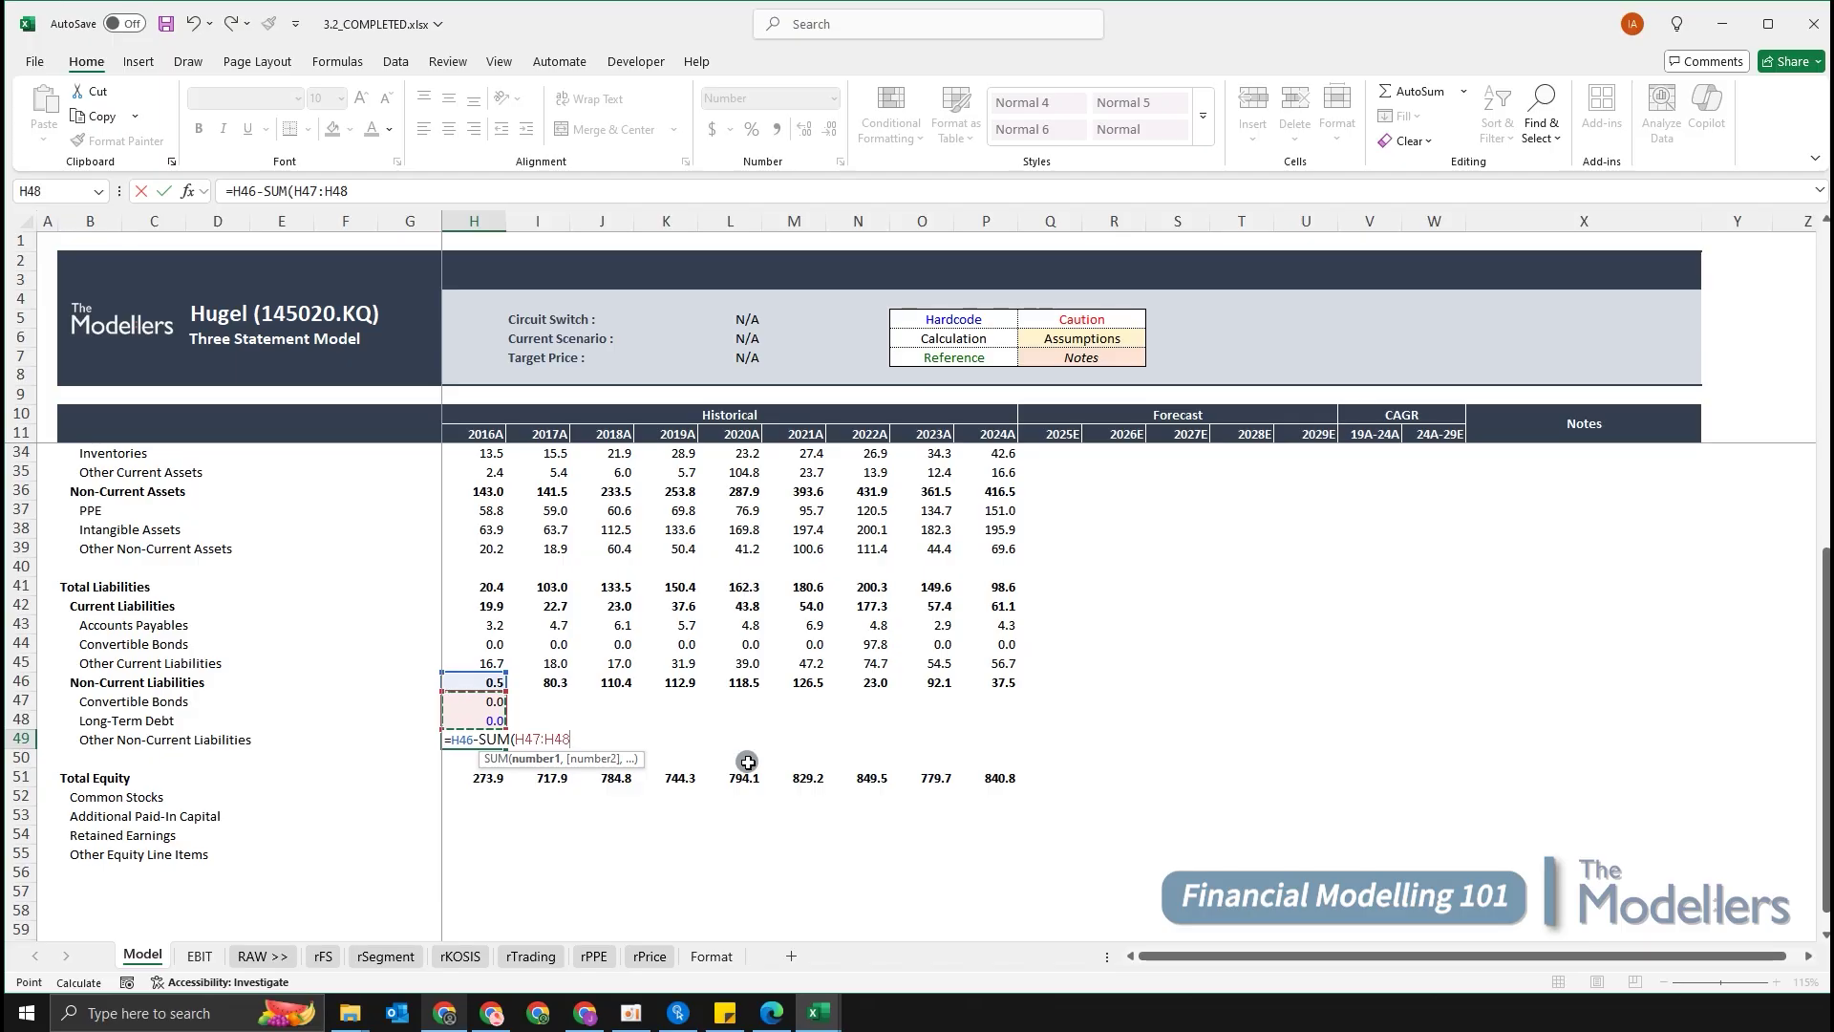
key("Return")
key("Return")
key("Up")
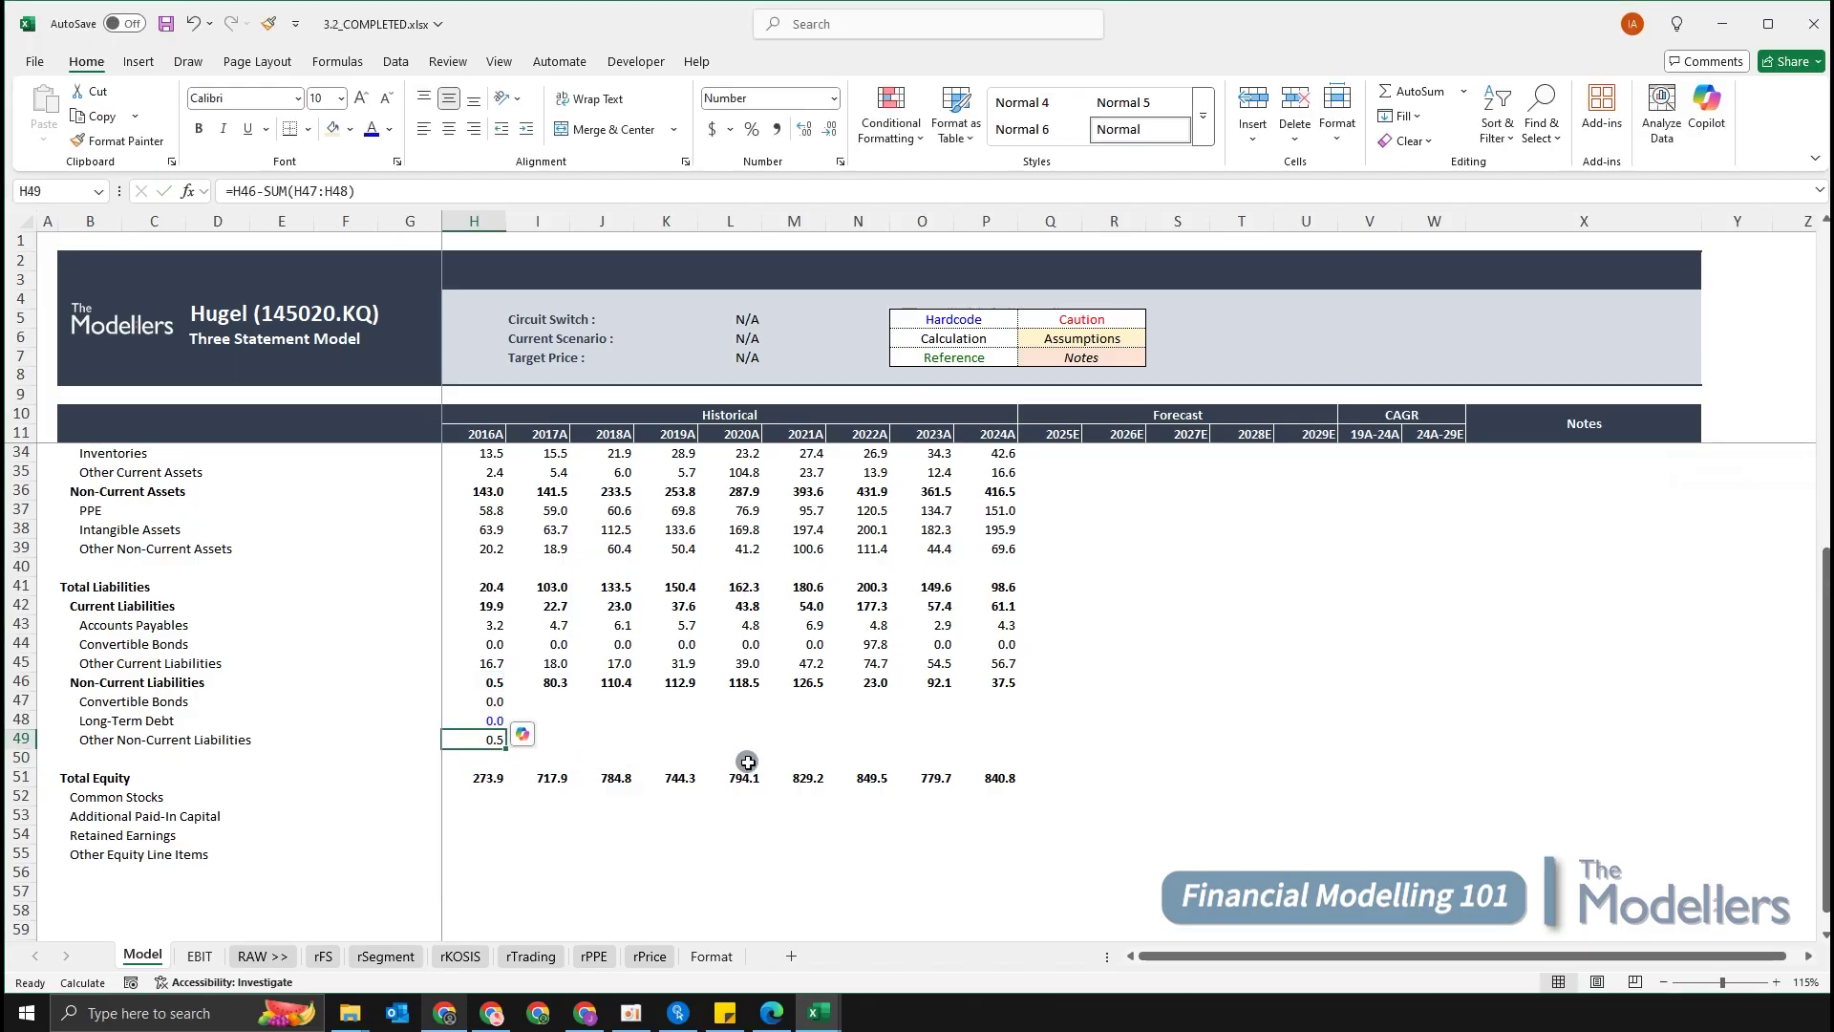
Extend the 2016A non-current Convertible Bonds, Long-Term Debt and Other Non-Current Liabilities cells across to 2024A.
key("shift+Up")
key("shift+Up")
key("shift+Right")
key("shift+Right")
key("shift+Right")
key("shift+Right")
key("shift+Right")
key("shift+Right")
key("shift+Right")
key("shift+Right")
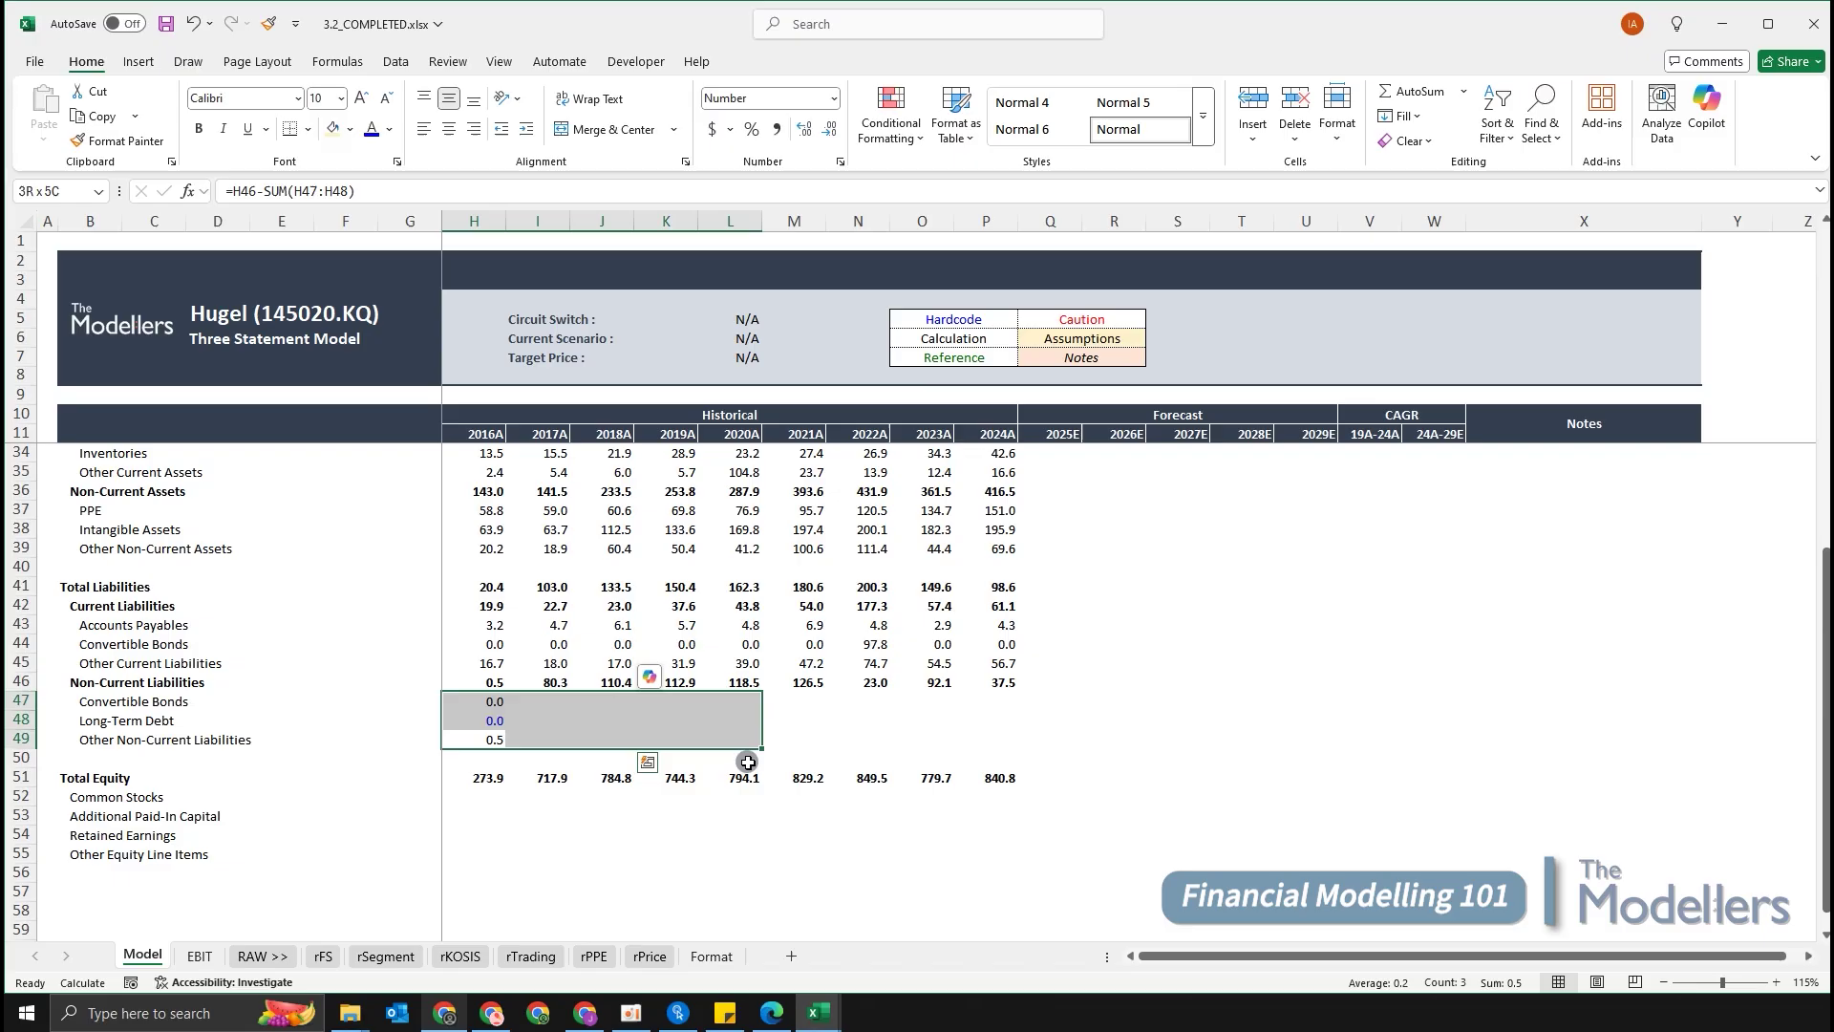
key("ctrl+r")
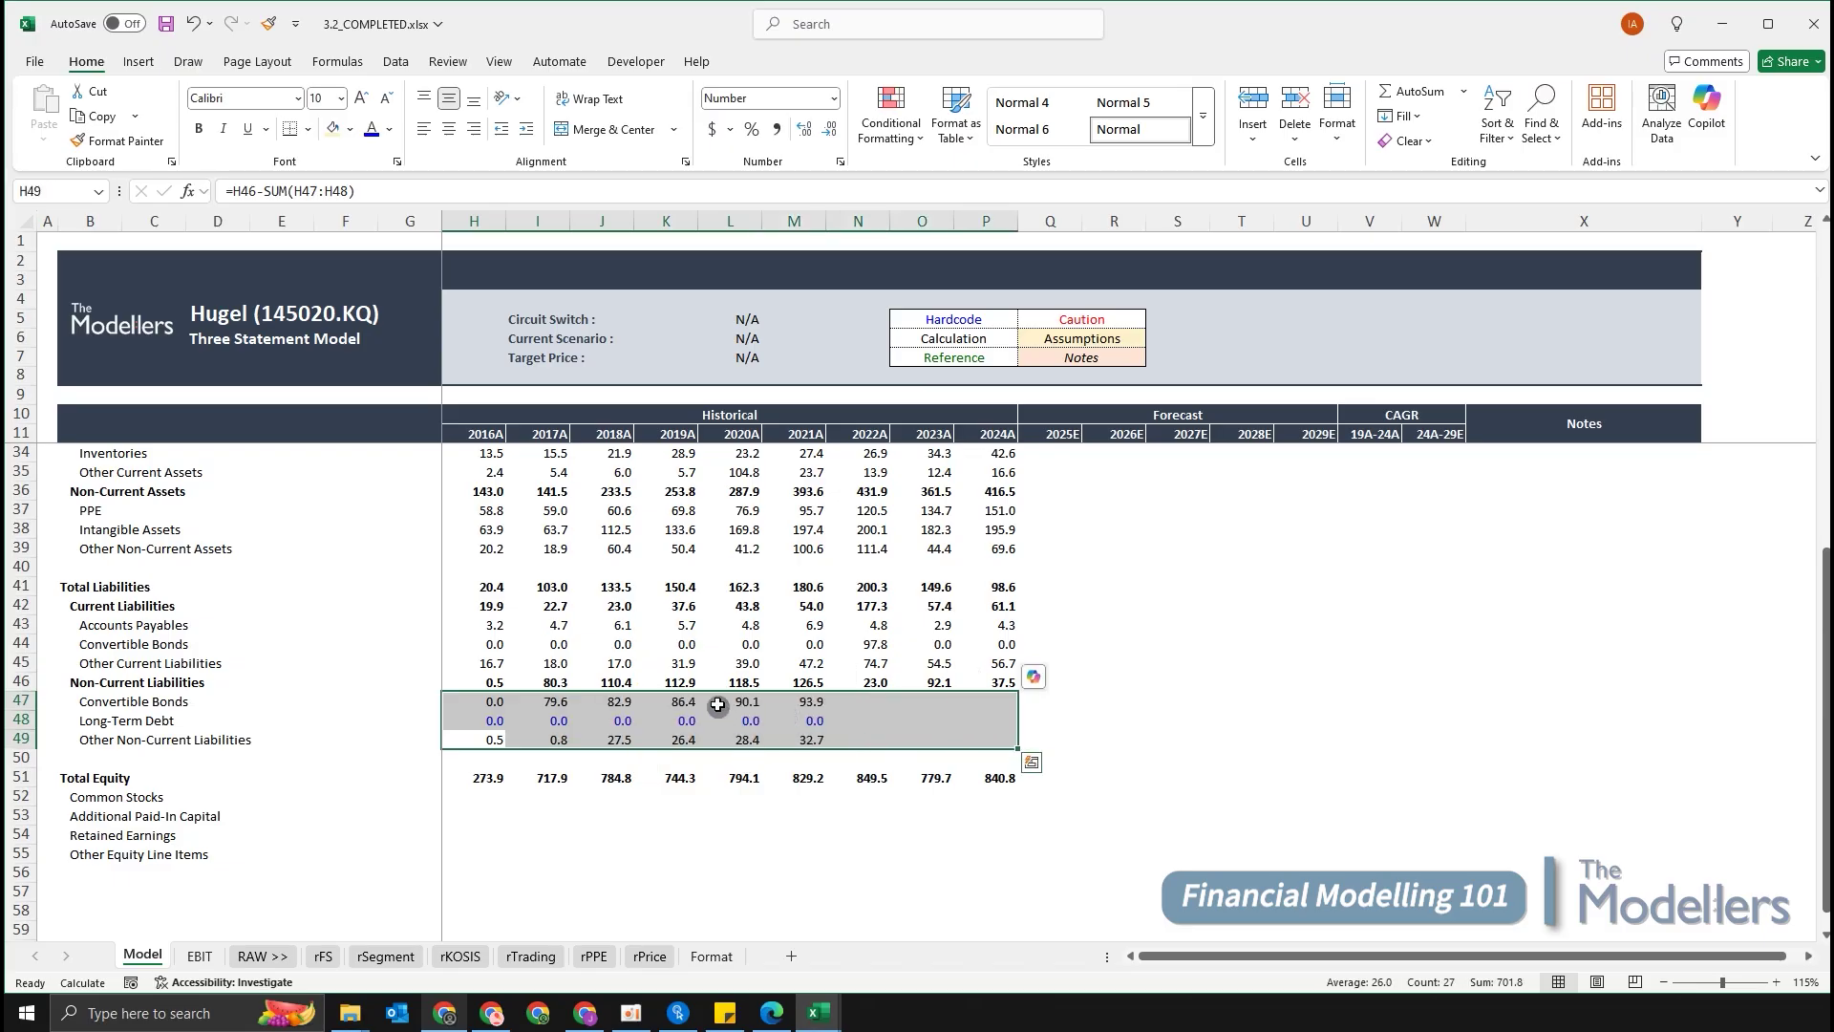
left_click(703, 645)
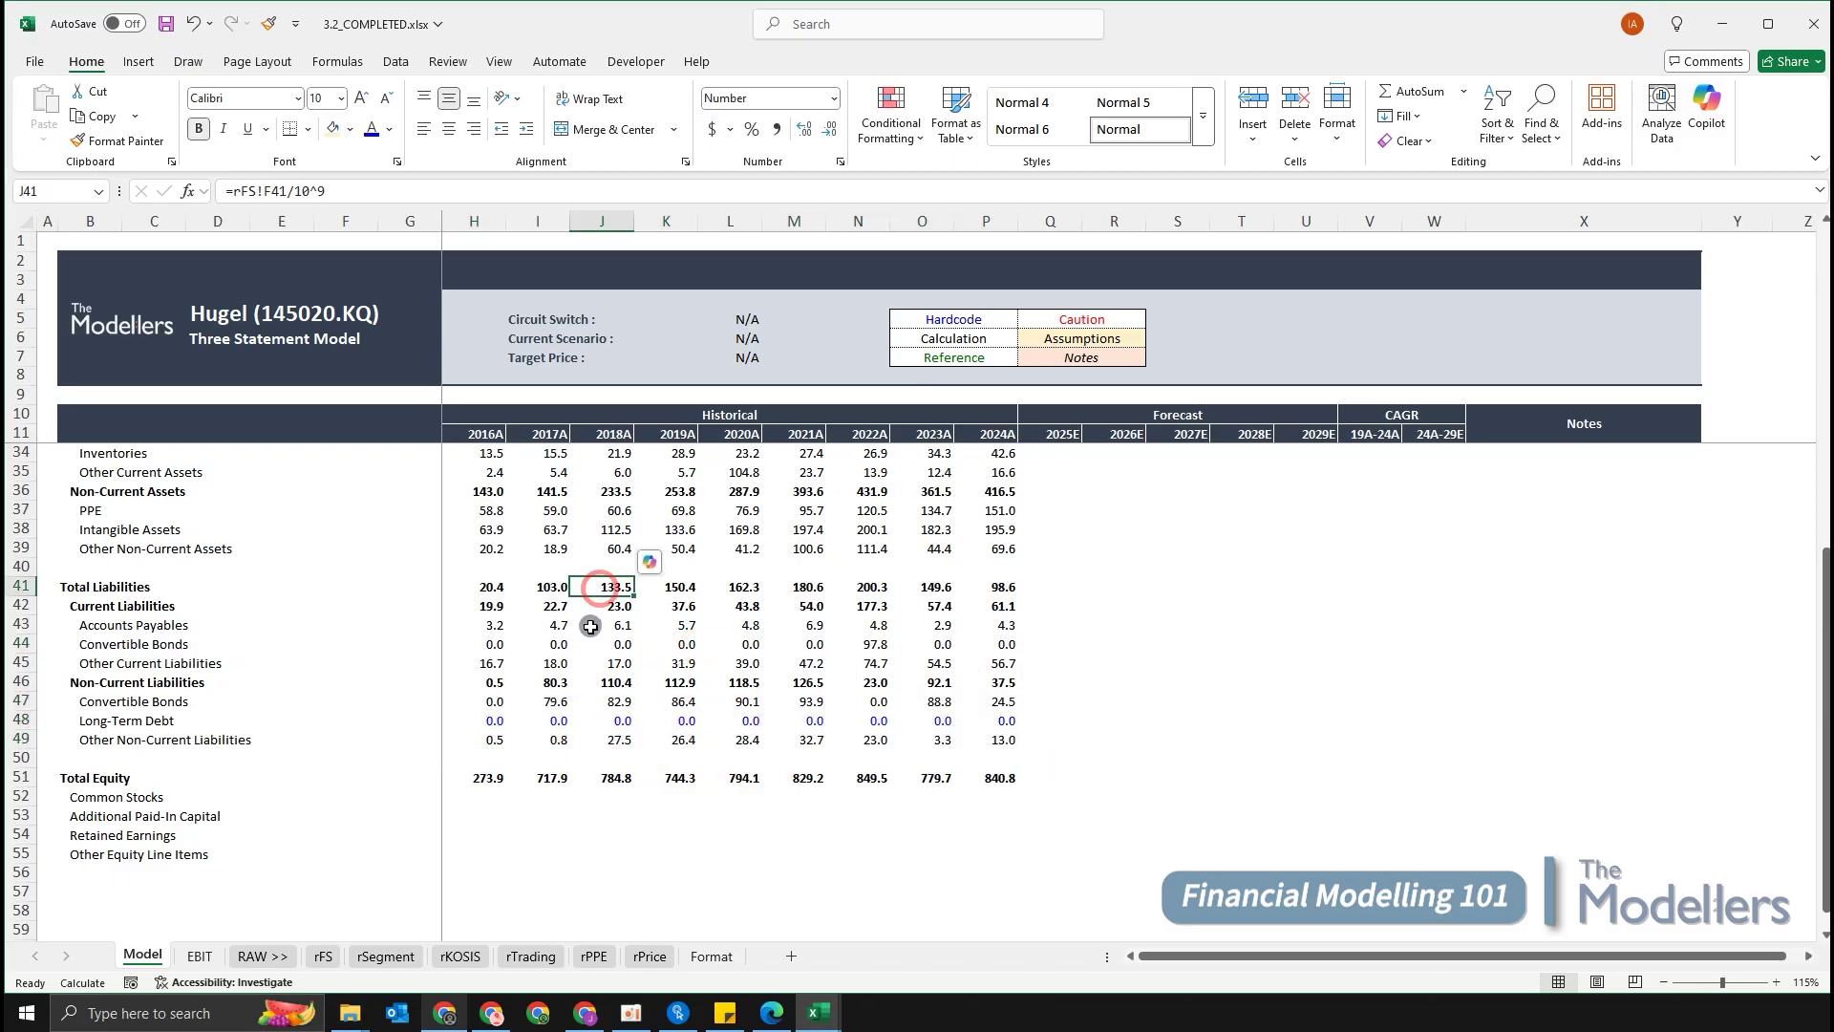
left_click(614, 643)
left_click(558, 664)
scroll(558, 664, "down", 2)
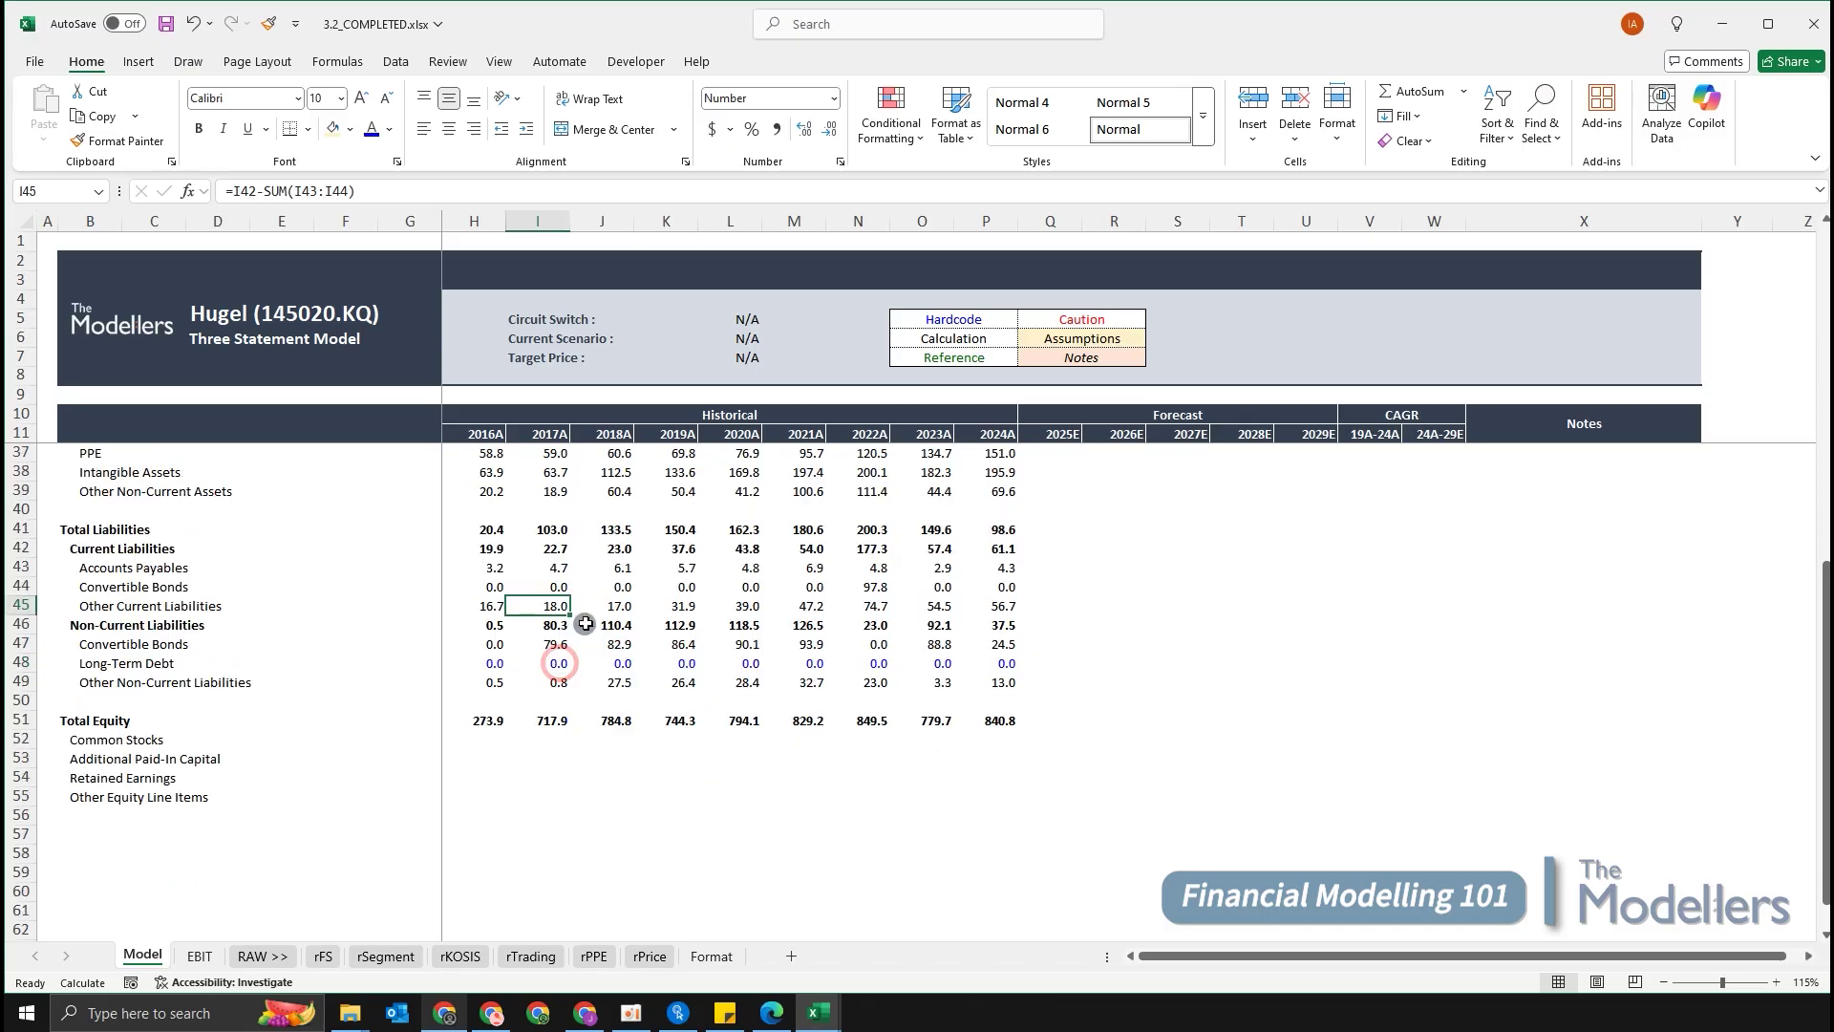
left_click(619, 697)
key("Up")
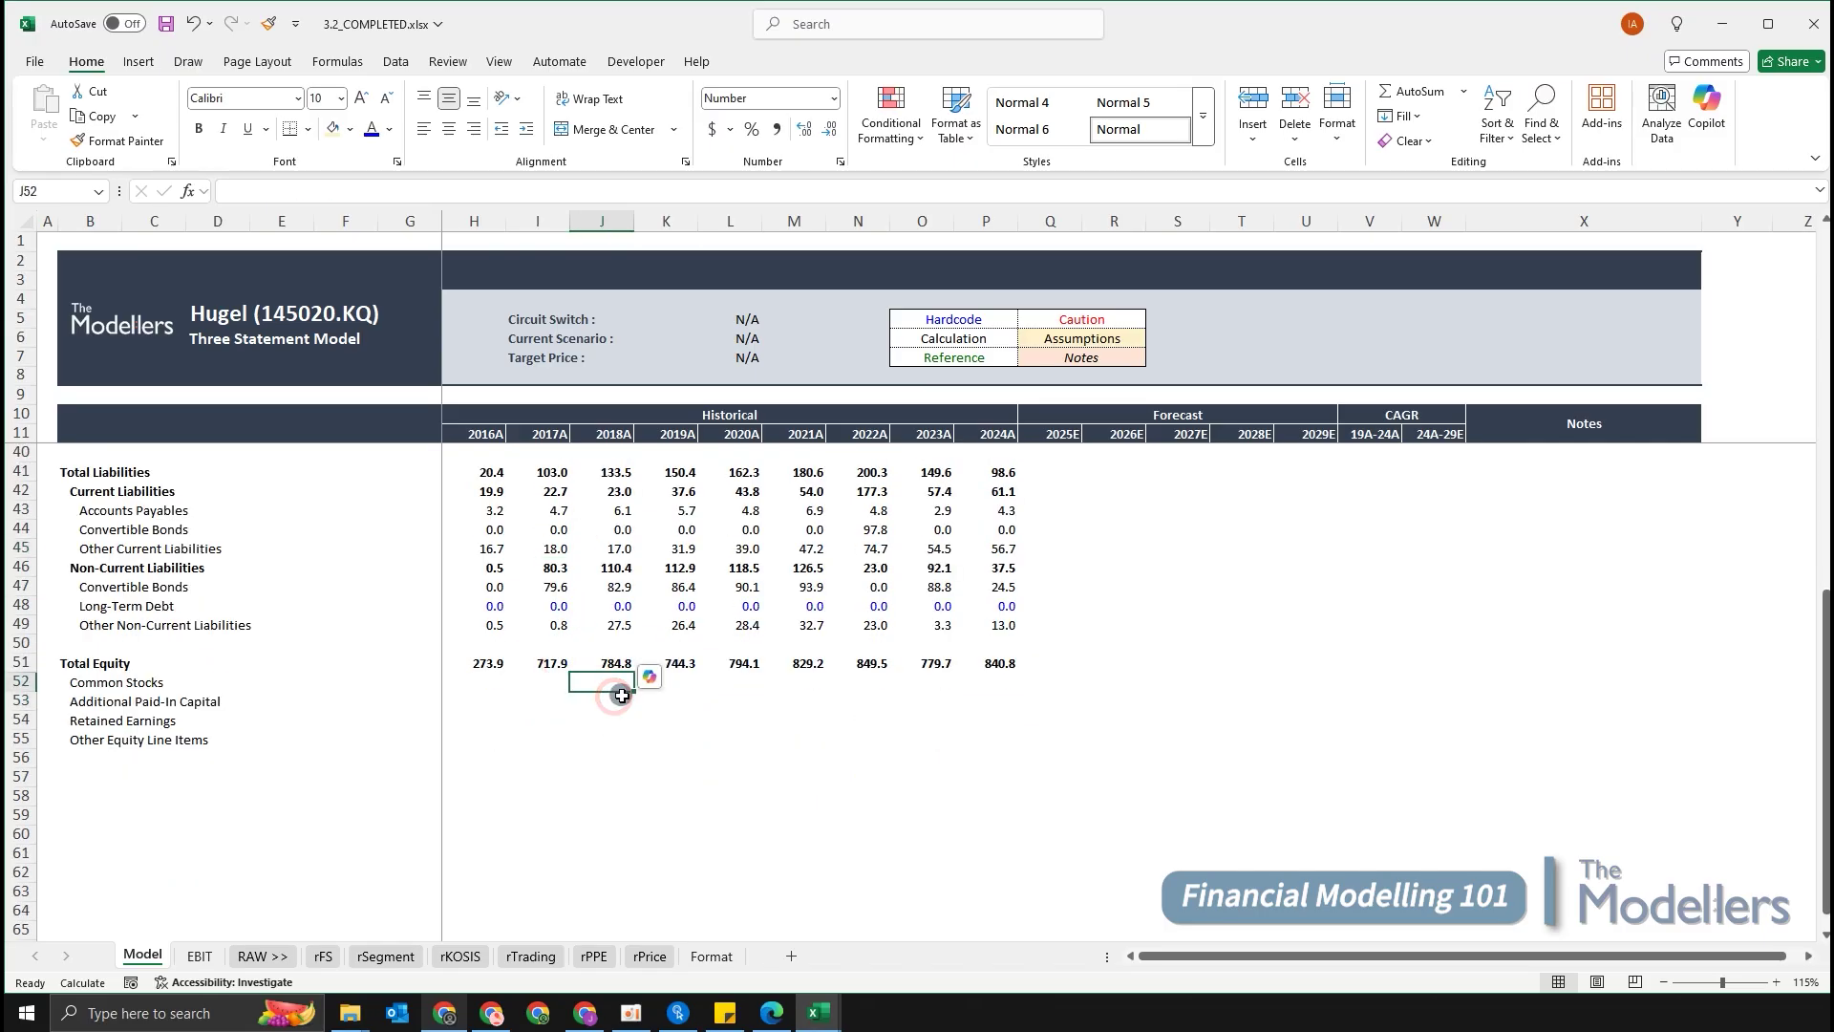
Link 2016A Common Stocks in the Model sheet to the rFS share capital figure in billions, using =rFS!D44/10^9.
key("Left")
key("Left")
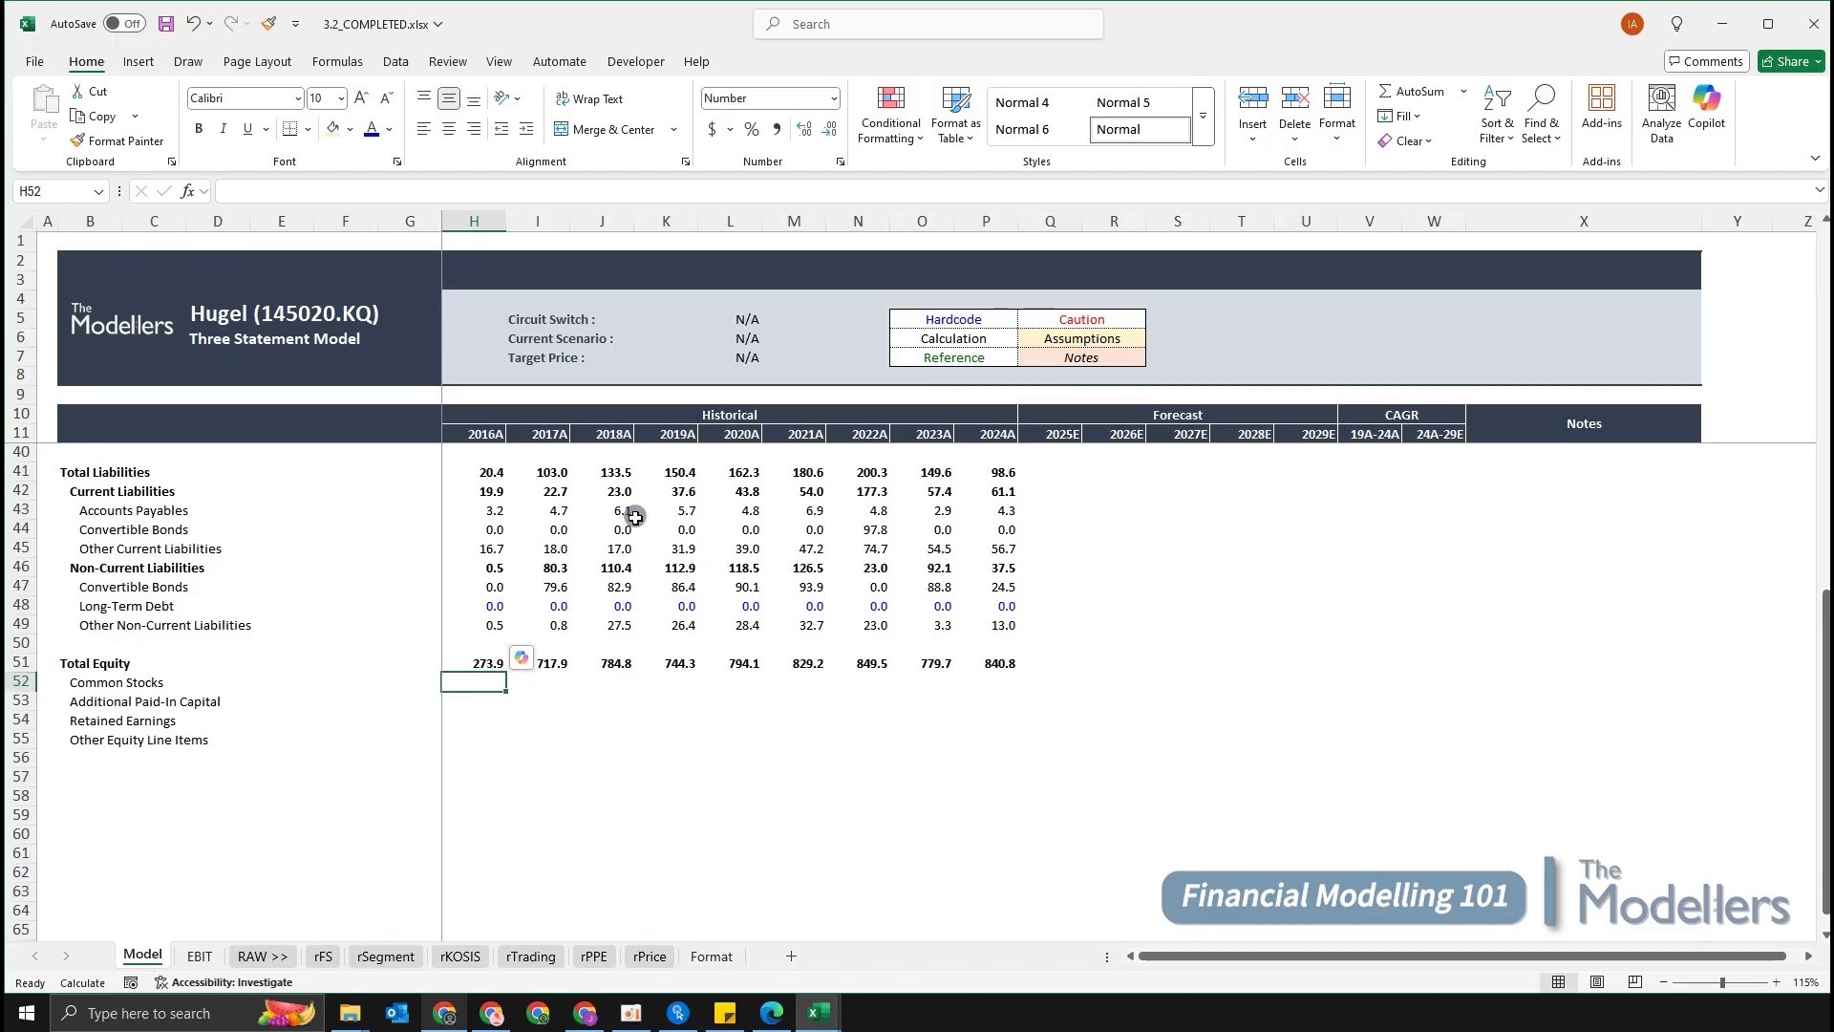
left_click(503, 702)
key("Up")
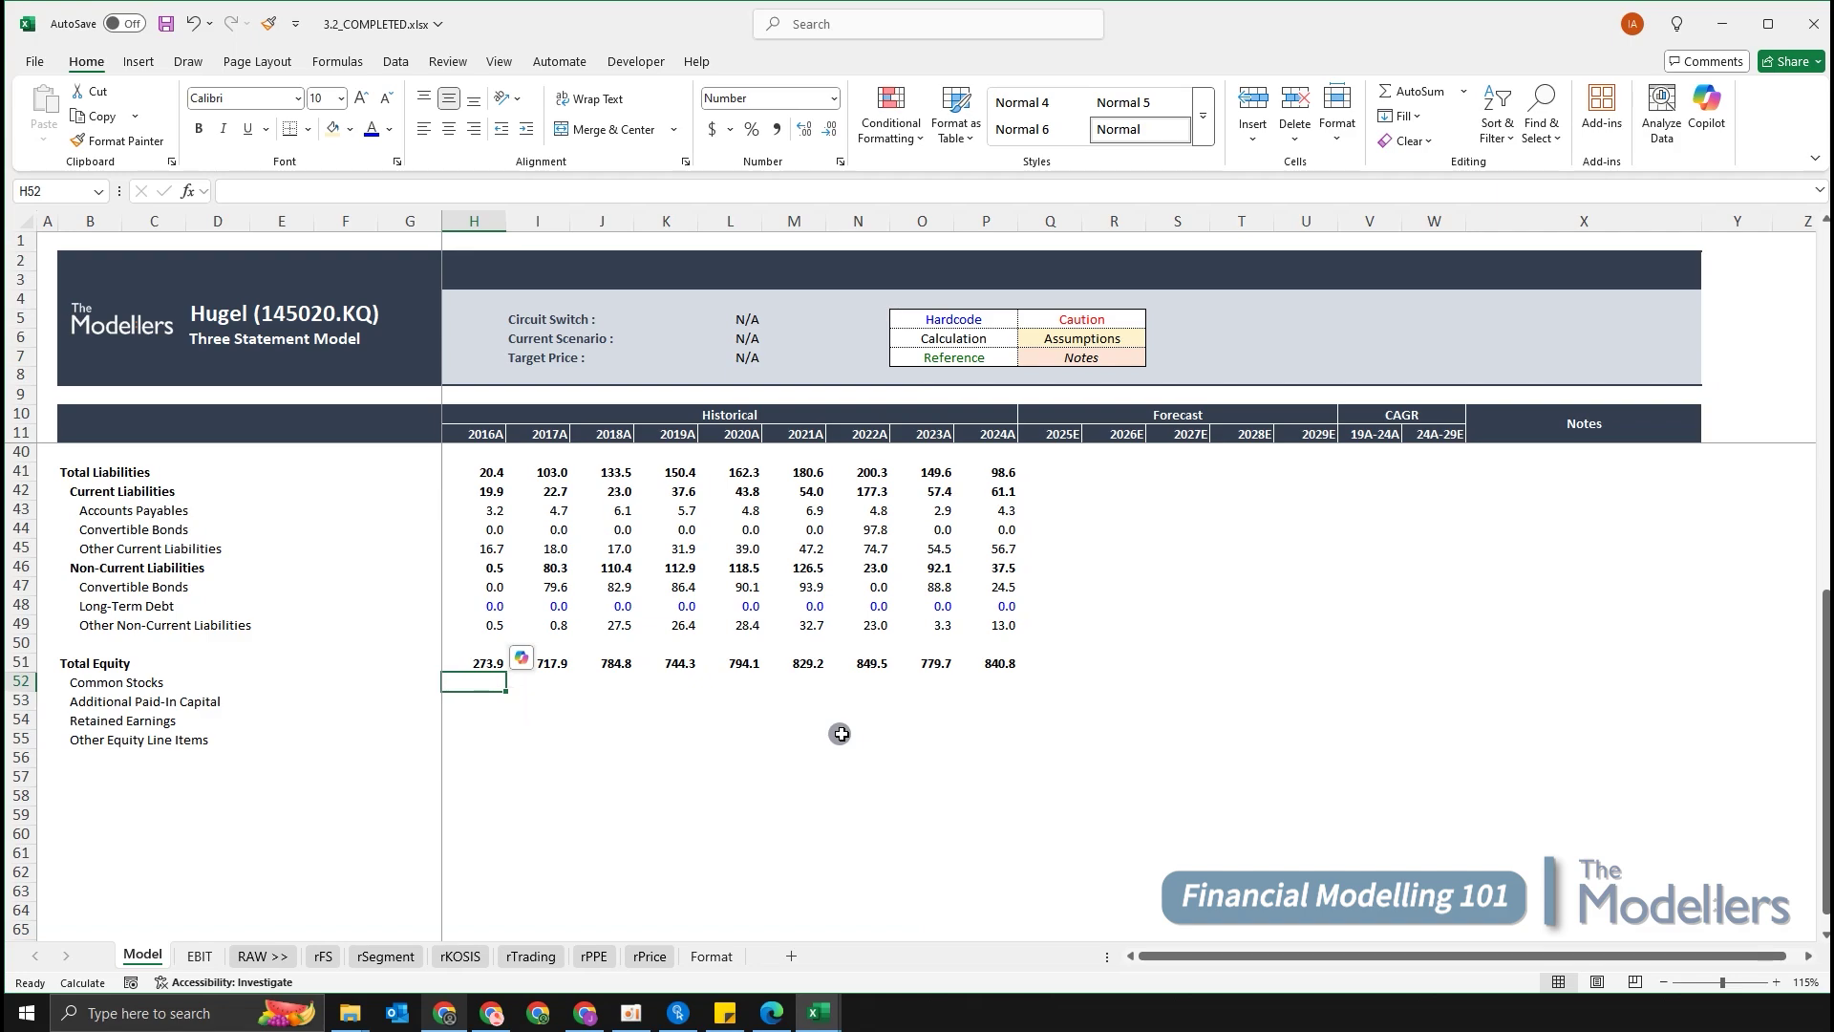
type("=")
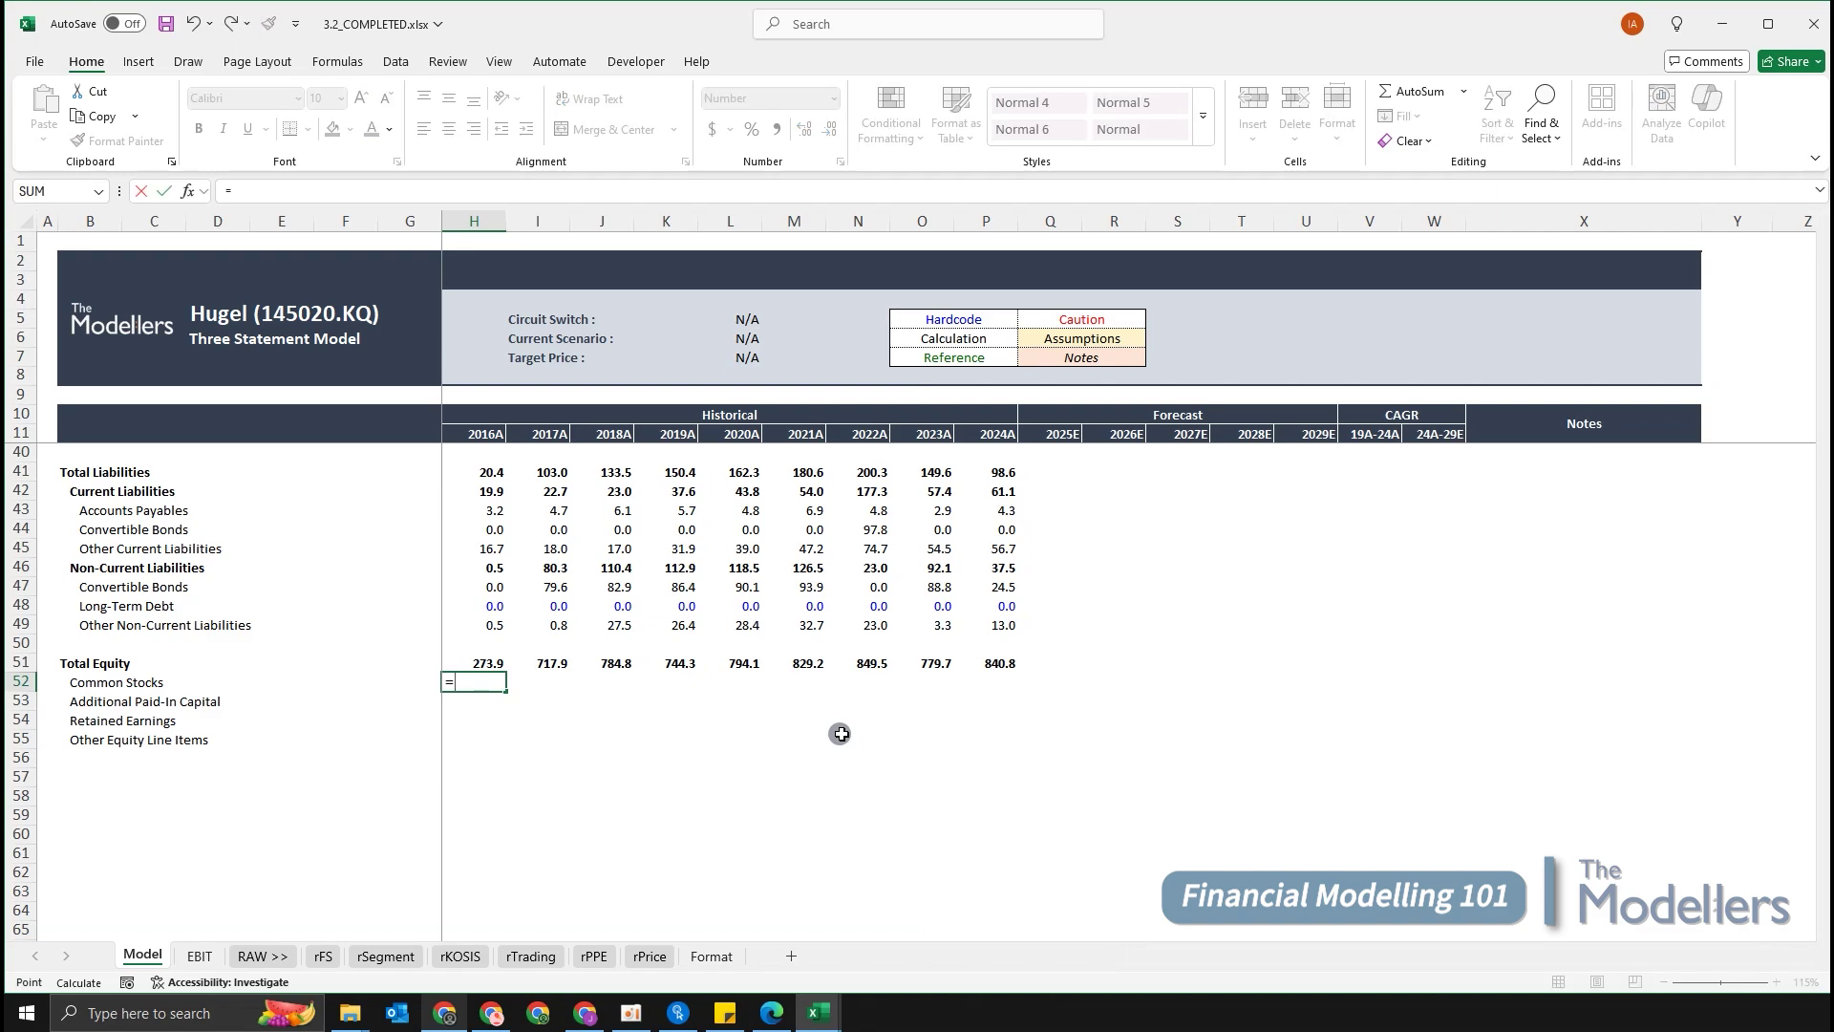
key("ctrl+Page_Down")
key("ctrl+Page_Down")
key("ctrl+Page_Down")
scroll(586, 674, "down", 15)
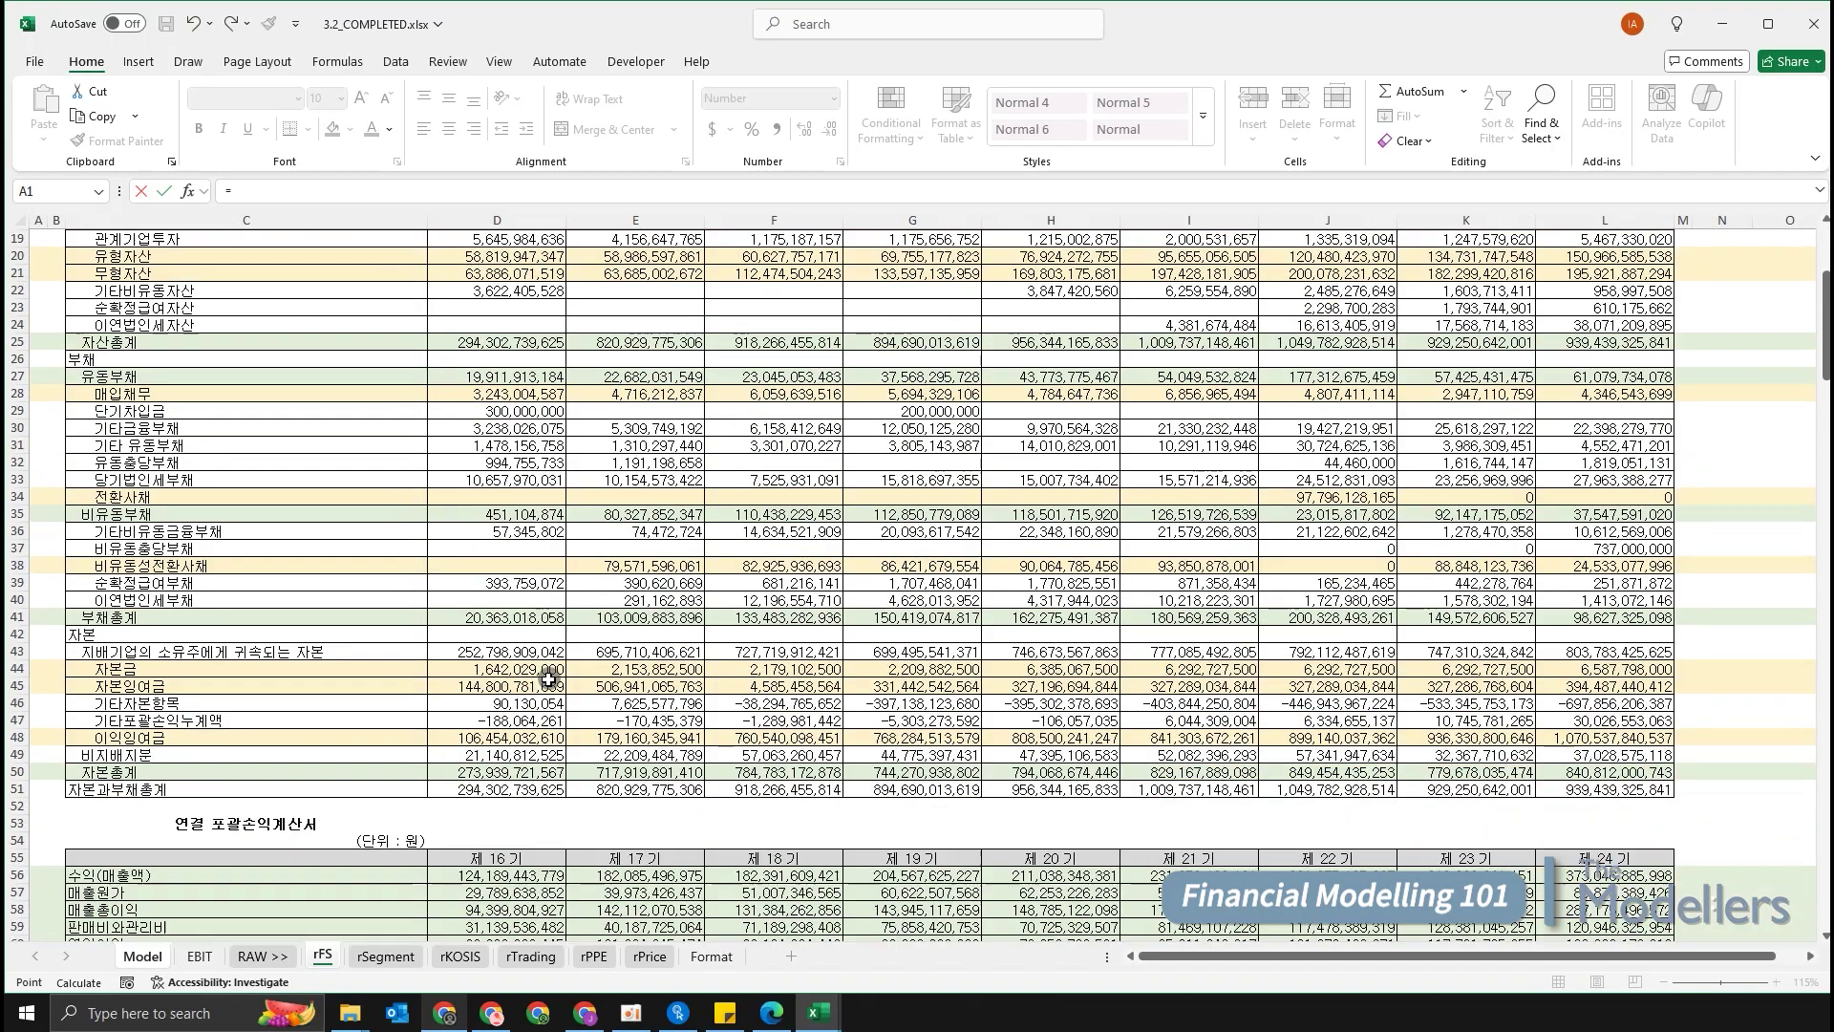
scroll(516, 660, "up", 10)
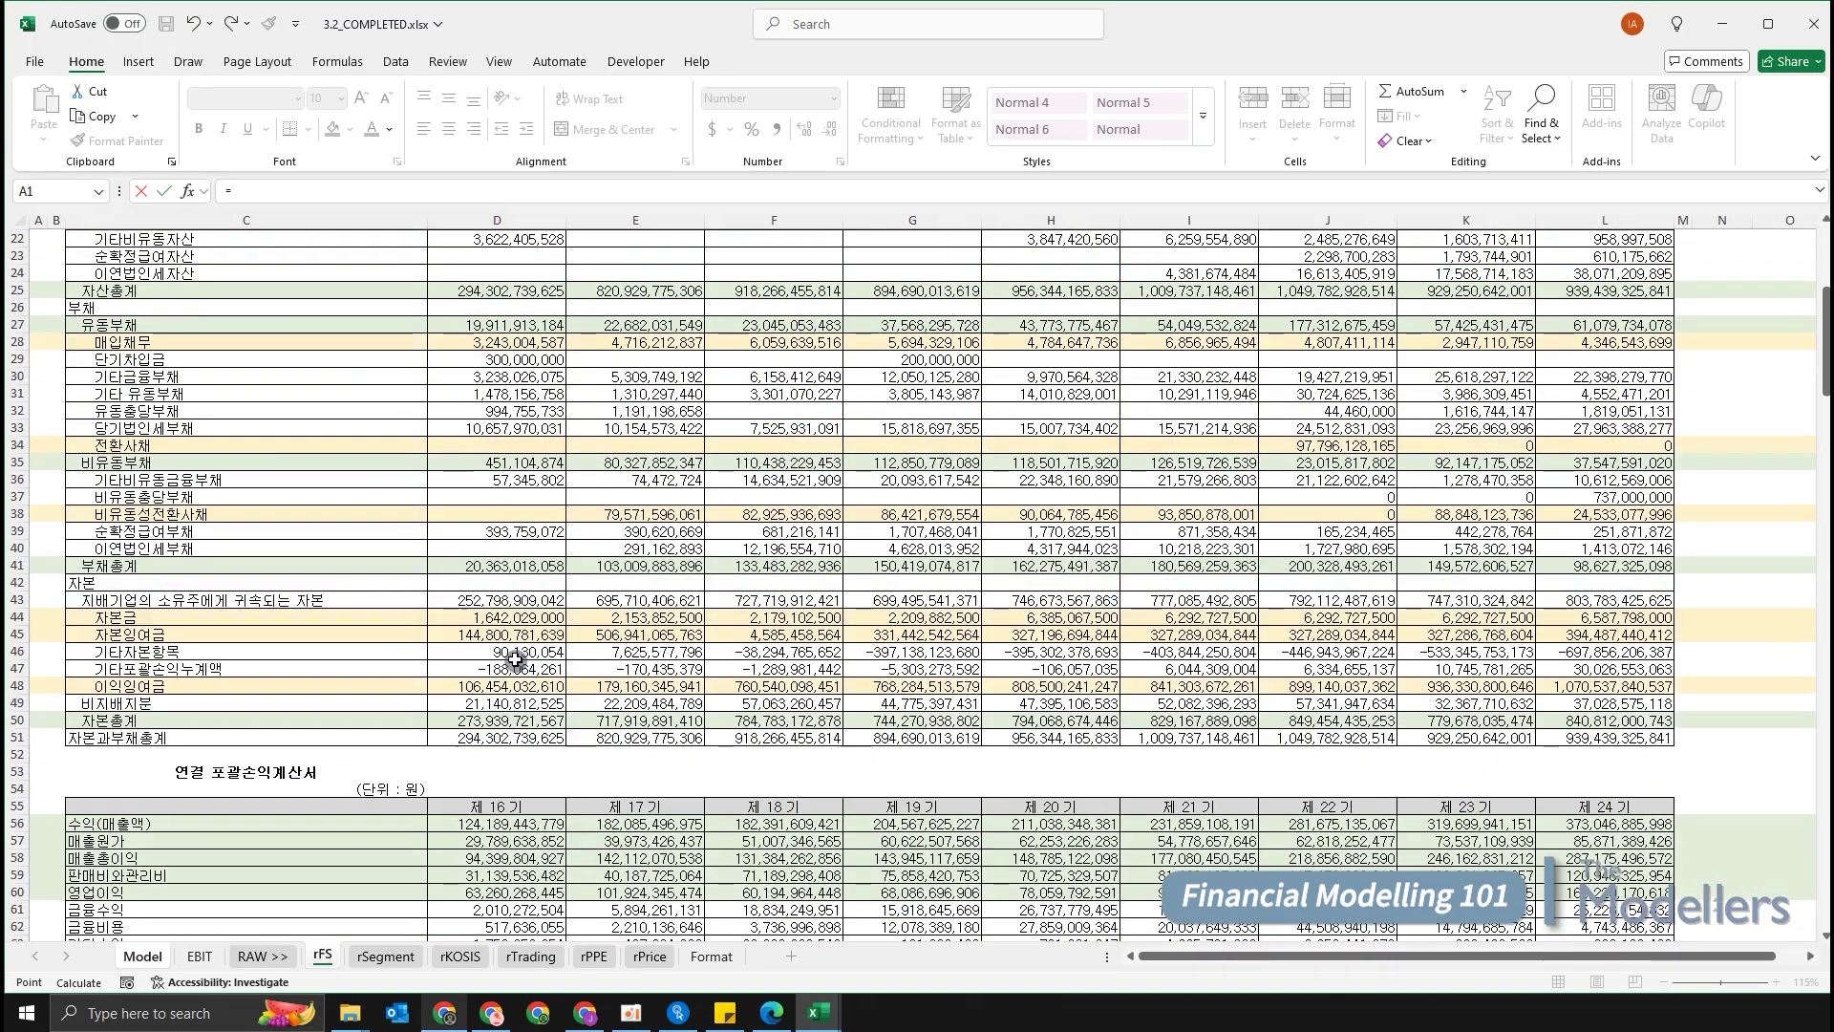
left_click(482, 619)
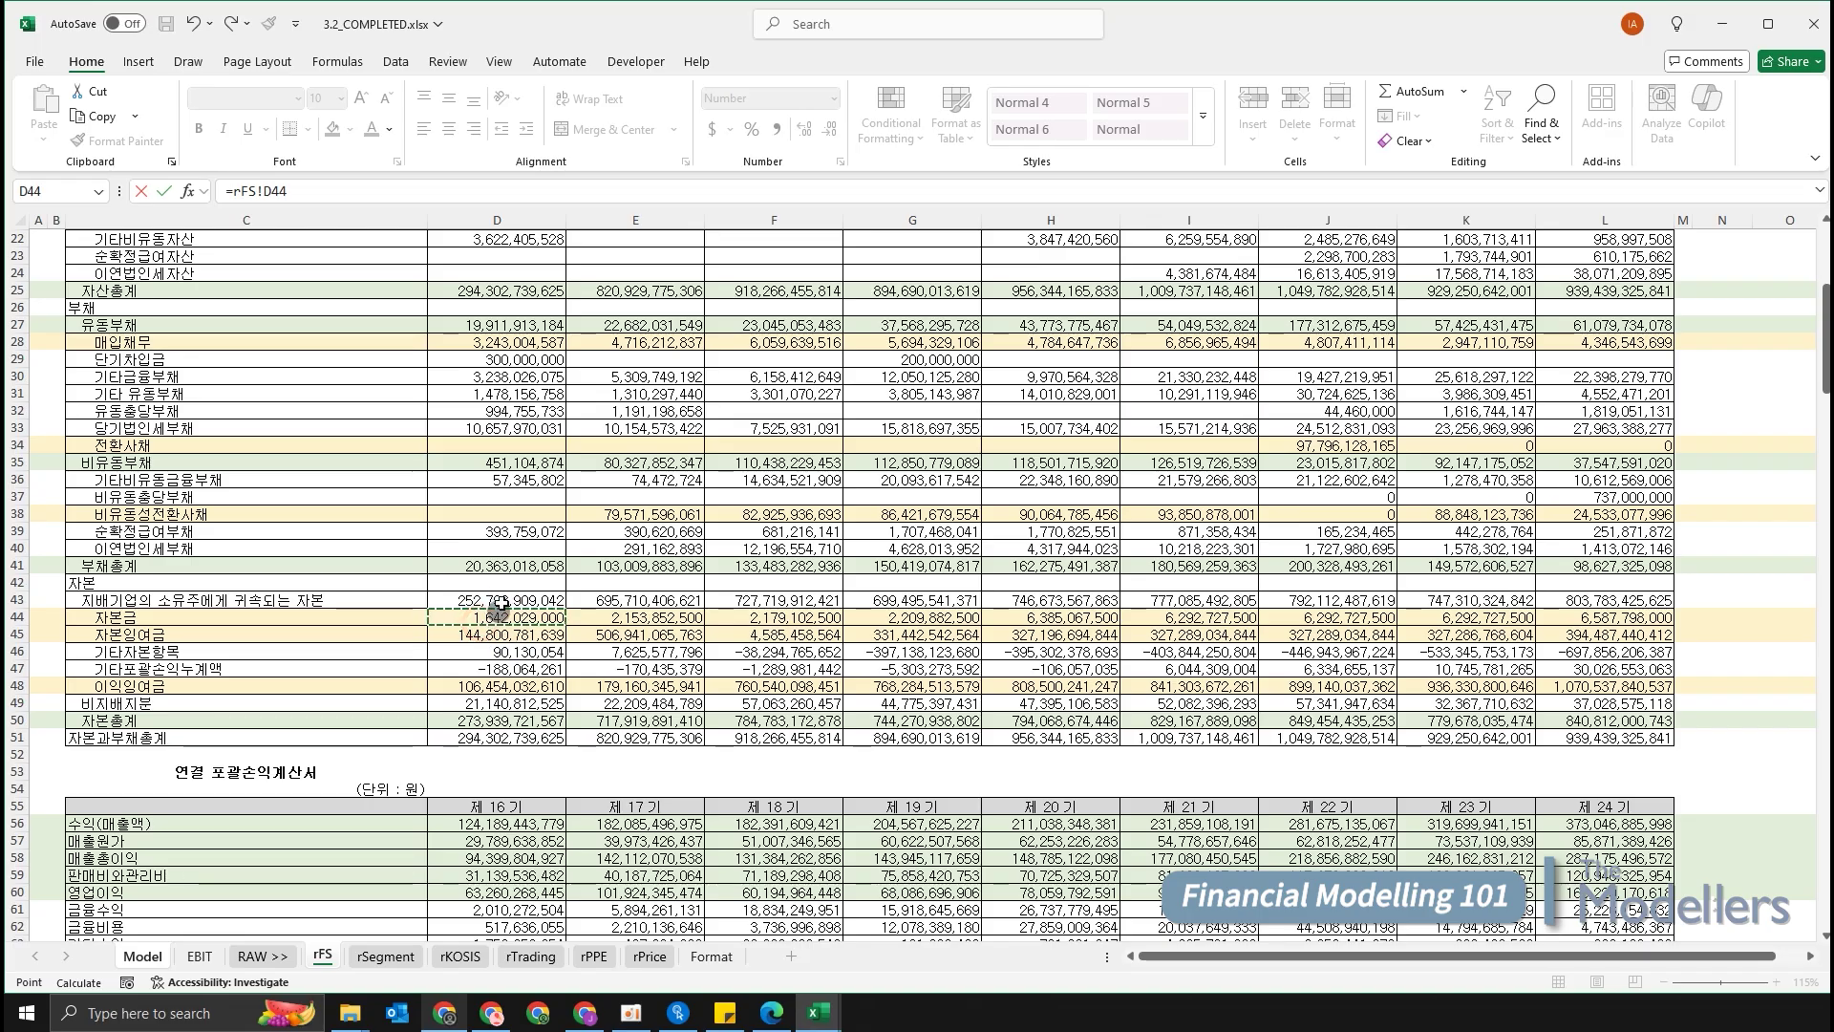
type("/1")
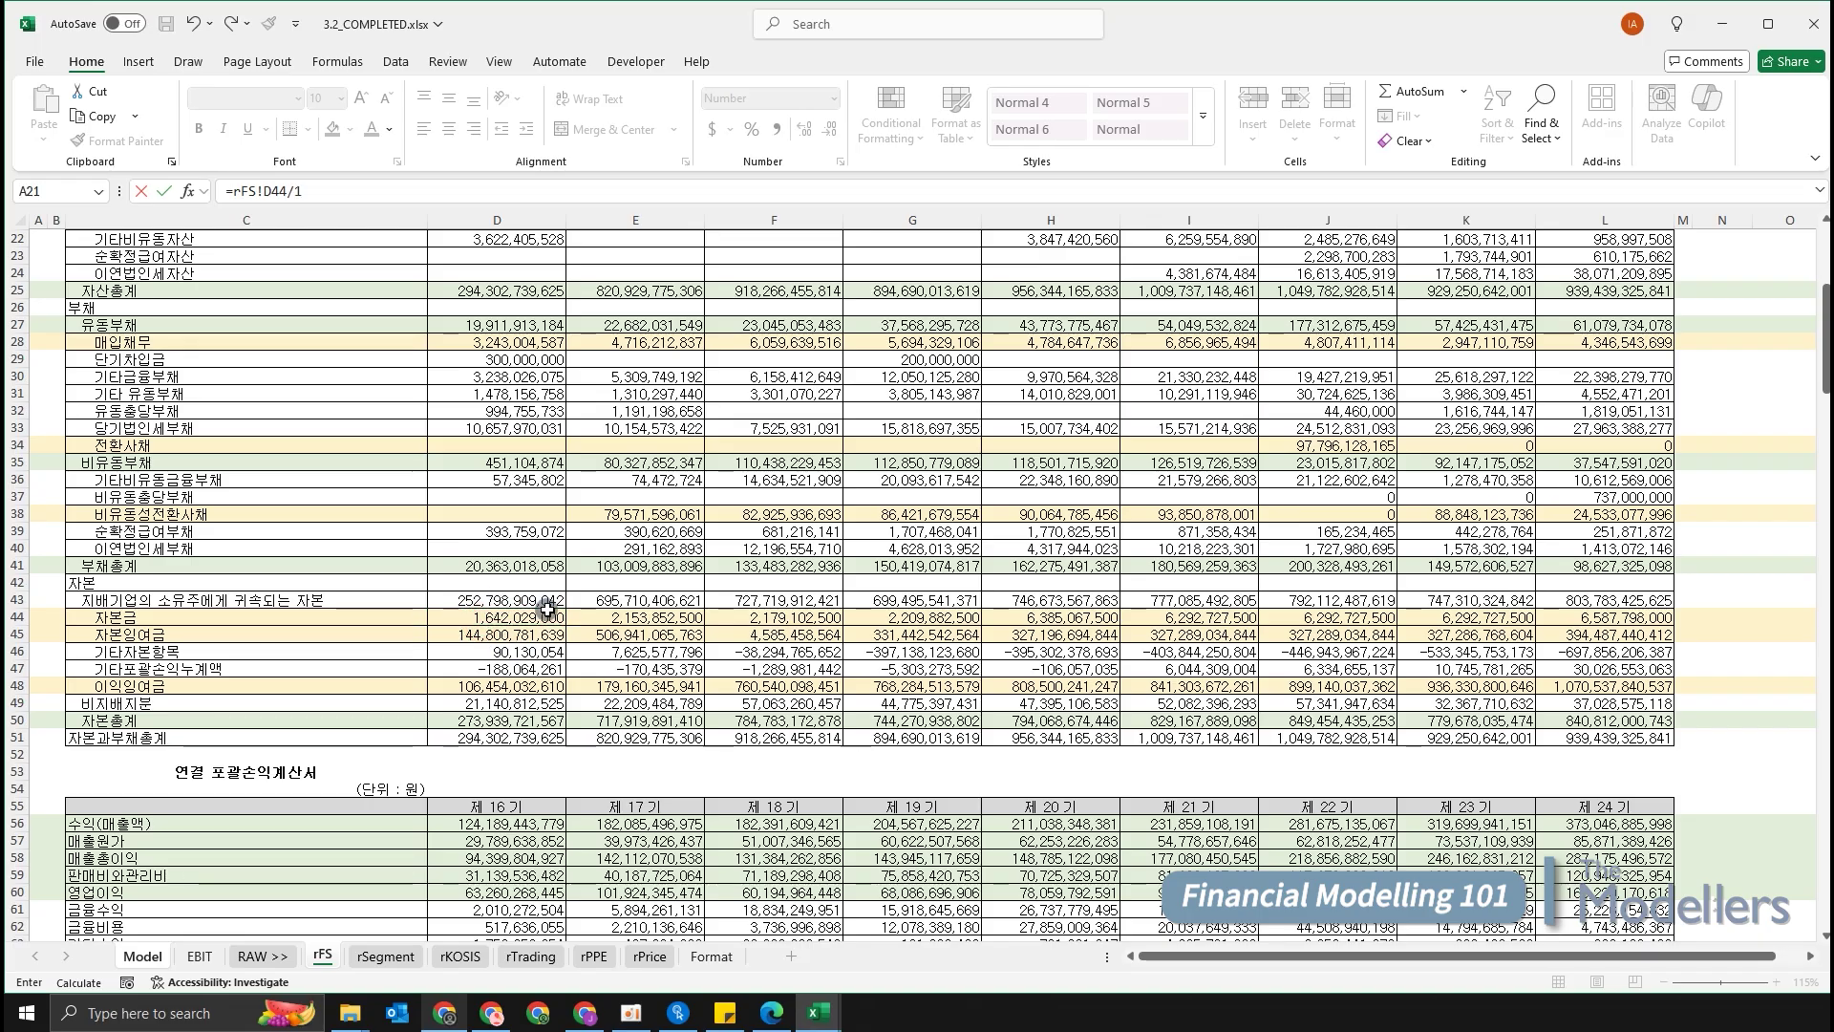
type("0^9")
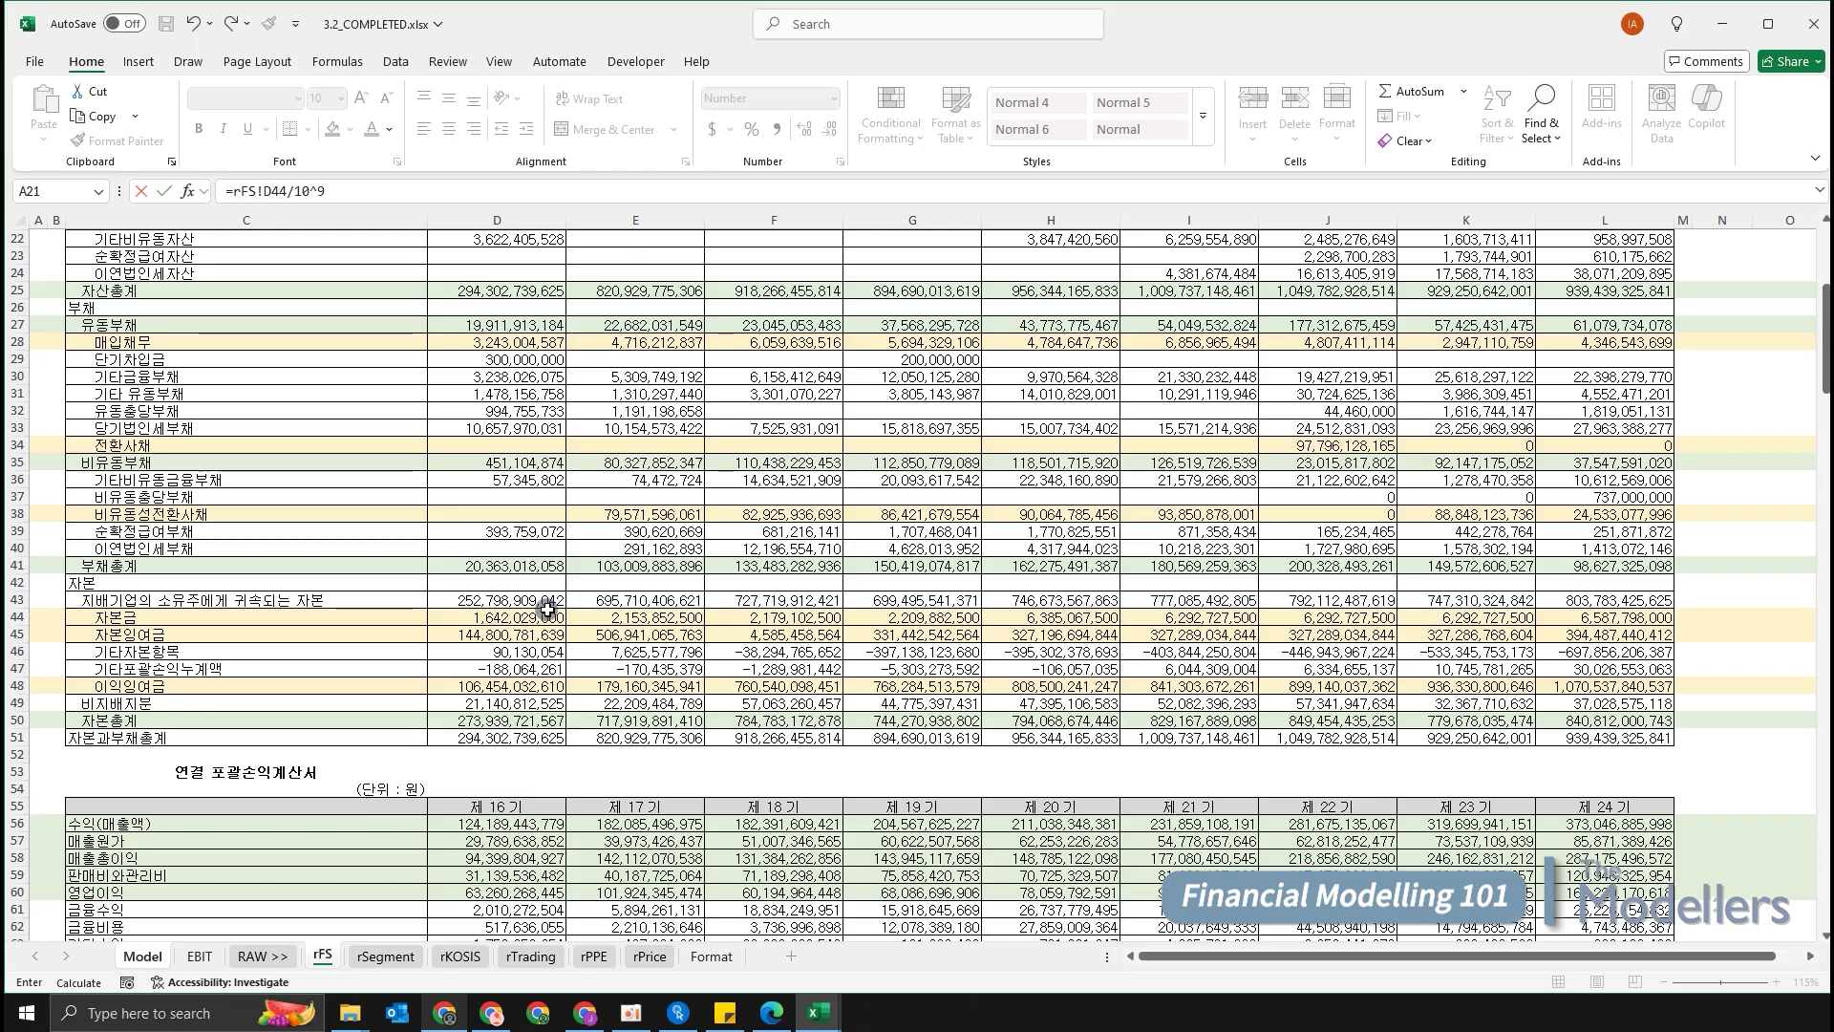
key("Return")
Fill the 2016A Common Stocks formula down to Additional Paid-In Capital.
key("Up")
key("shift+Down")
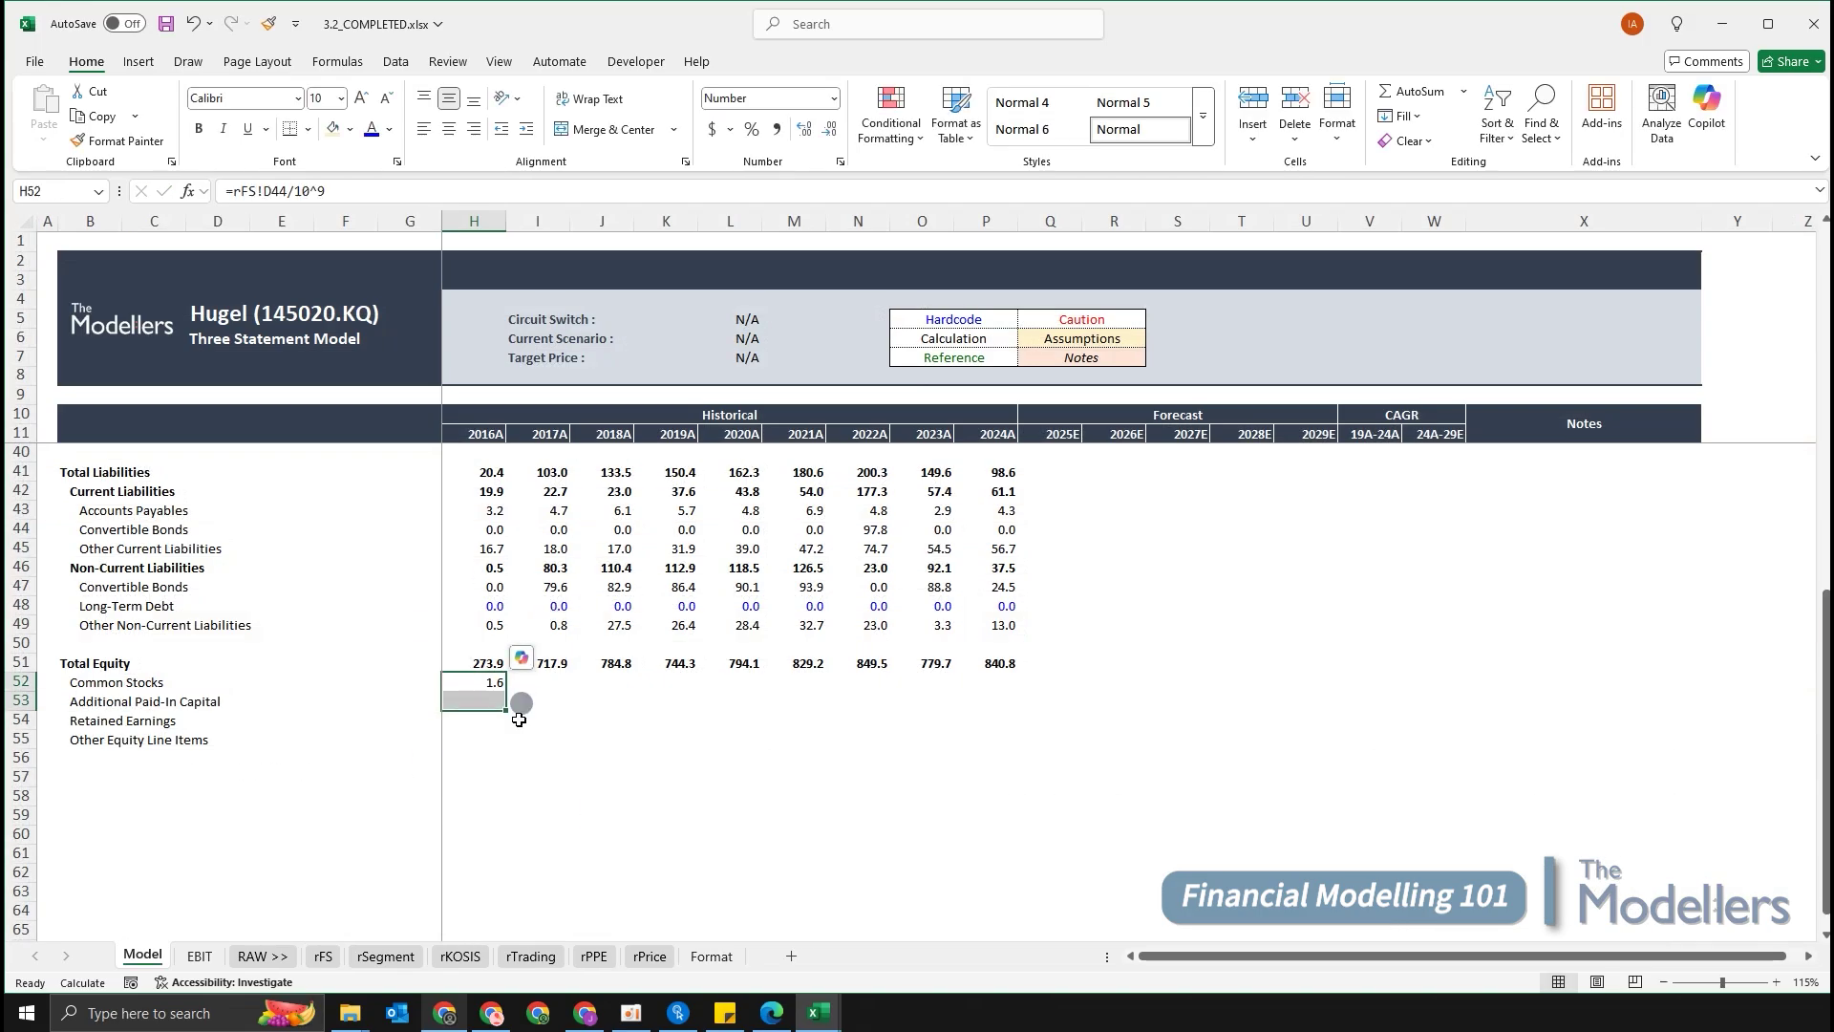
key("ctrl+d")
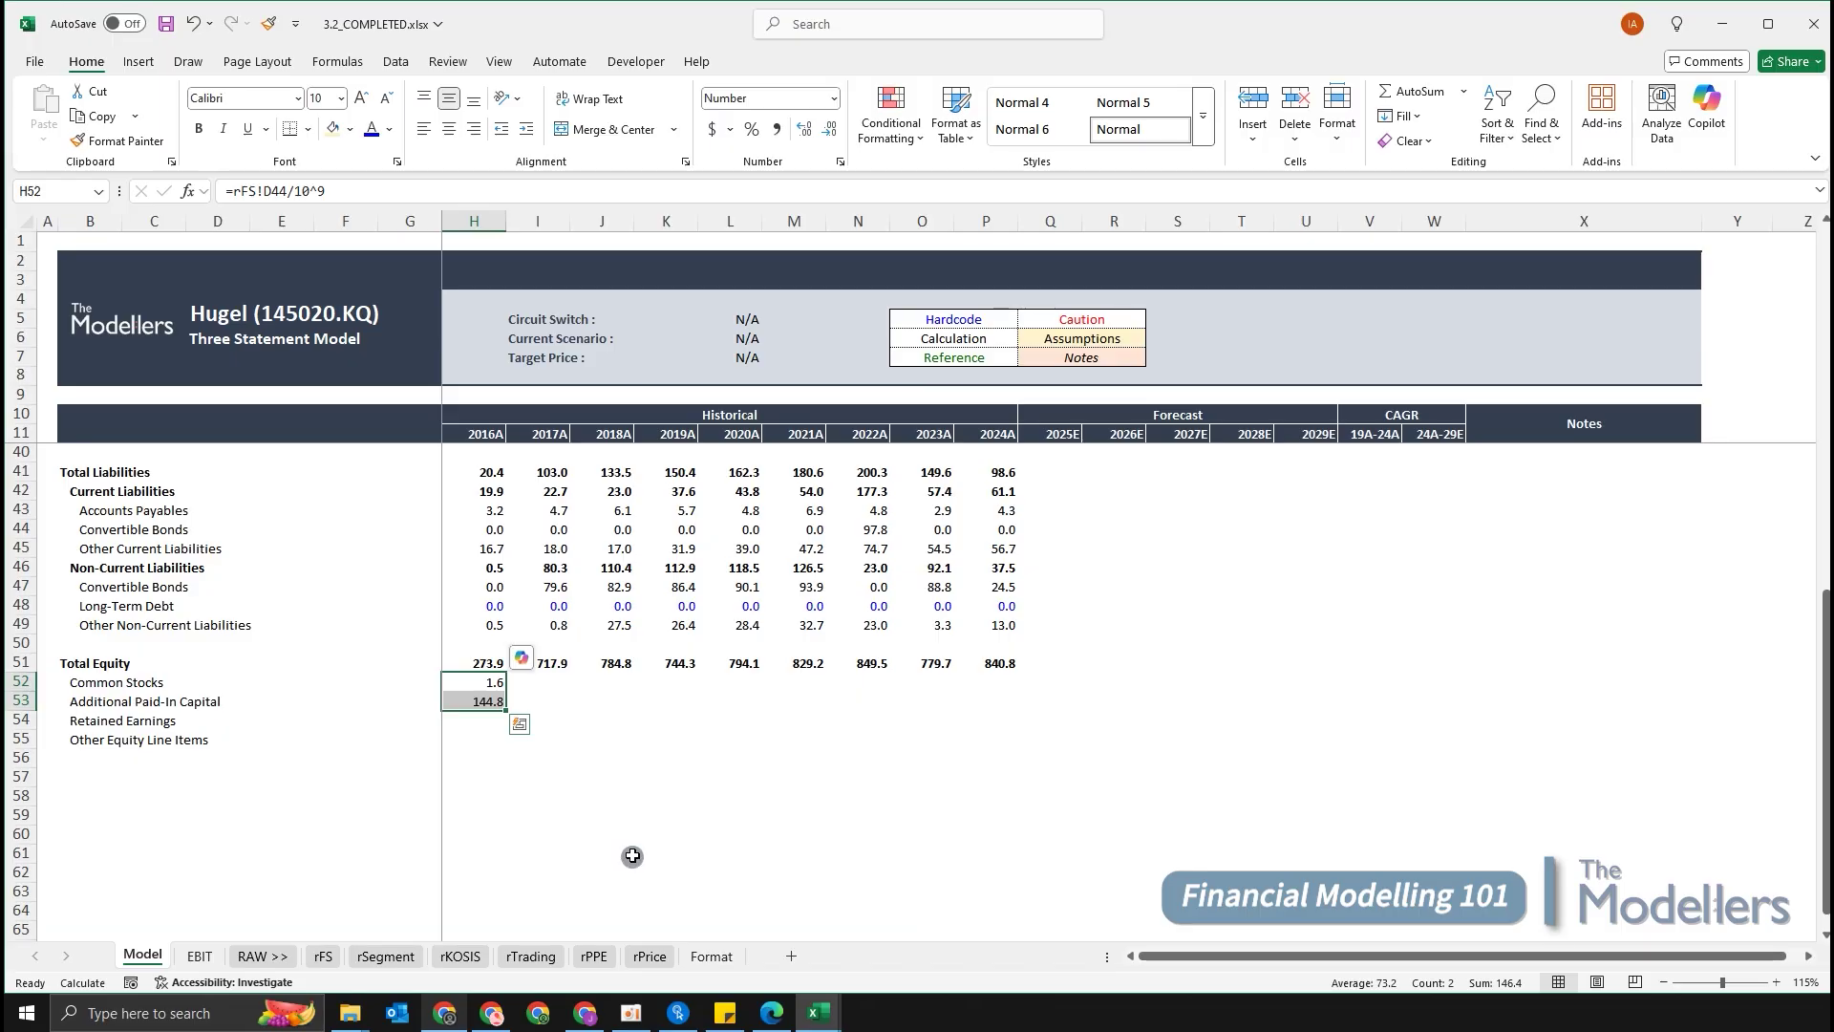
Link 2016A Retained Earnings to the rFS retained earnings figure in billions, using =rFS!D48/10^9.
key("Down")
key("Down")
key("Down")
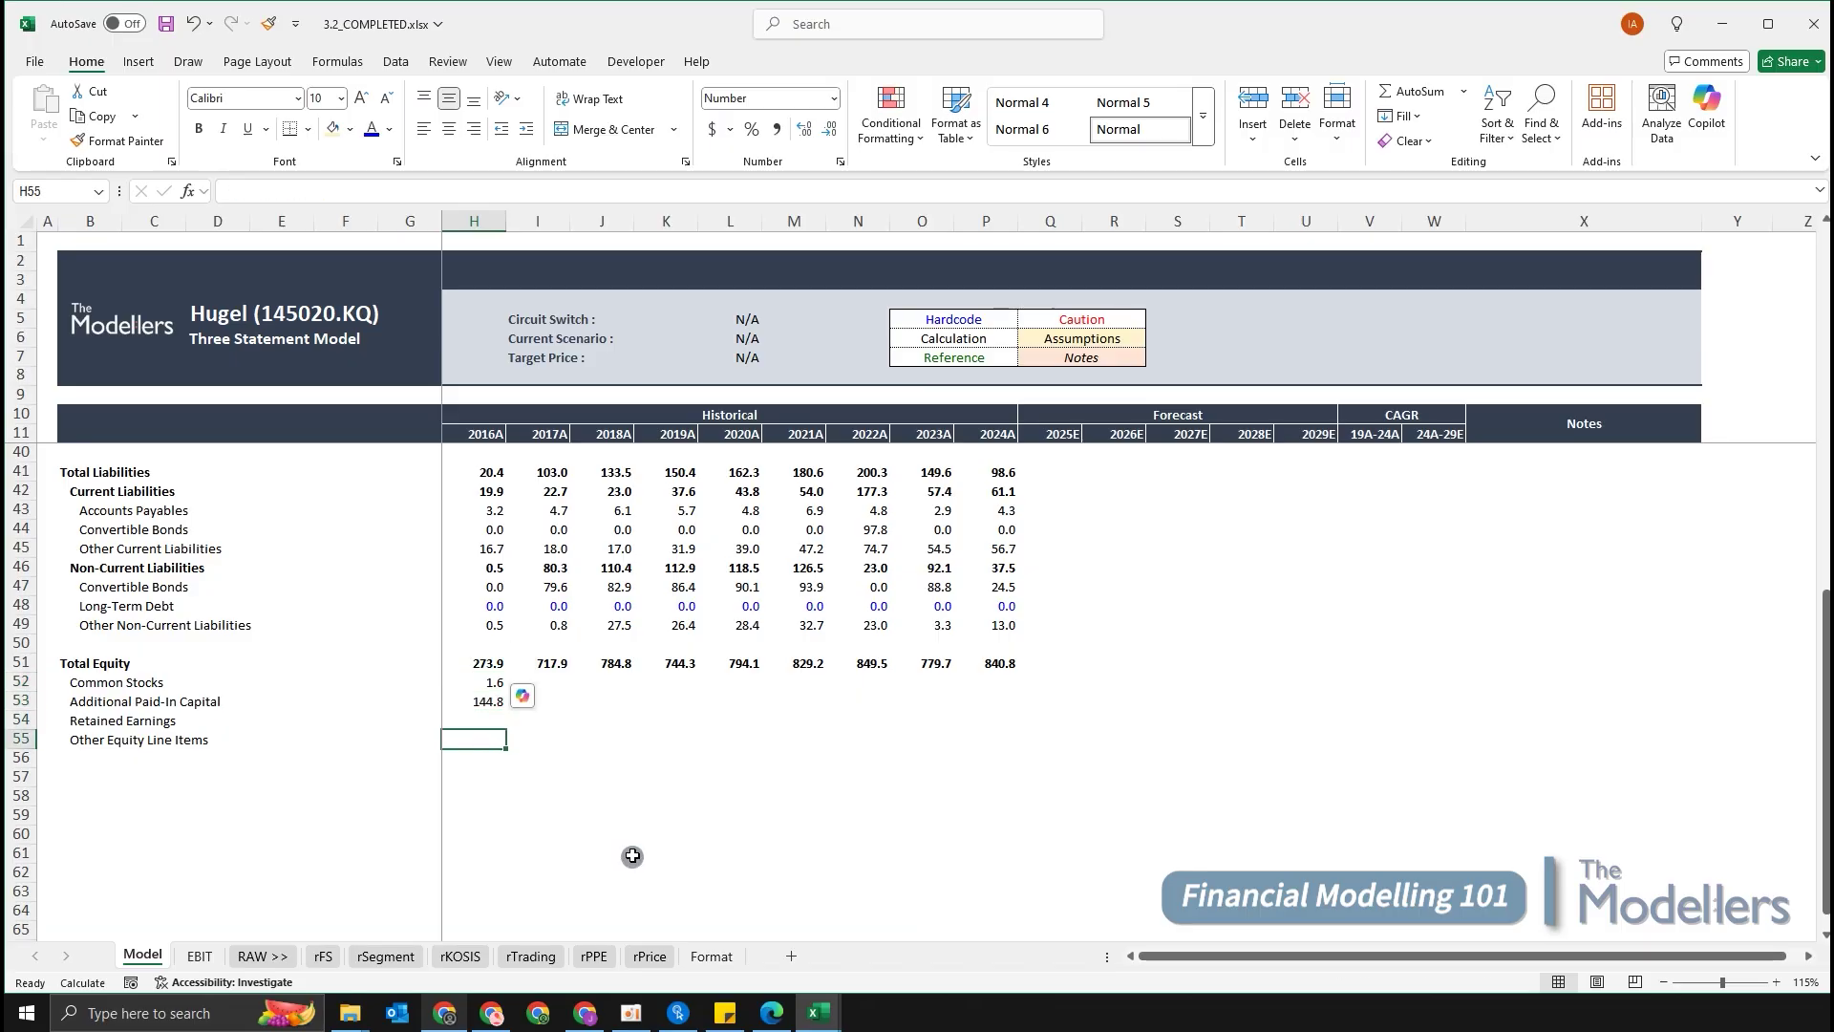
key("Up")
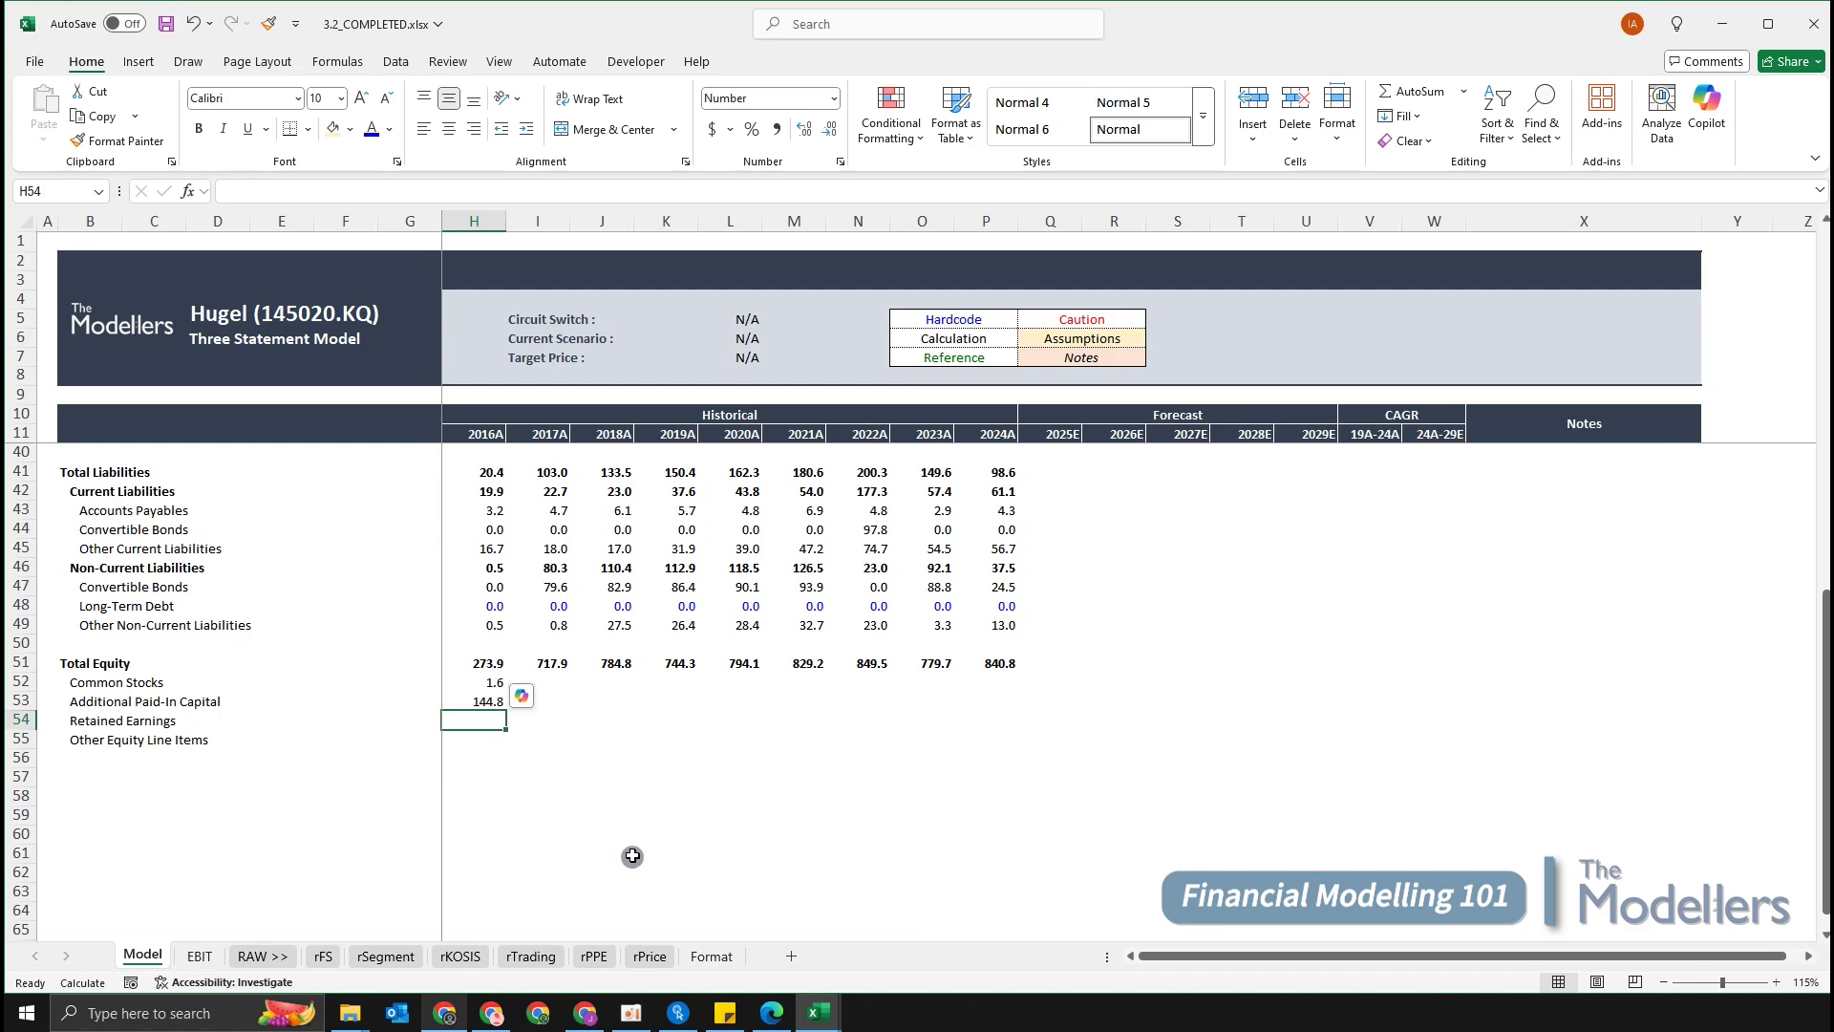
type("=")
key("ctrl+Page_Down")
key("ctrl+Page_Down")
key("ctrl+Page_Down")
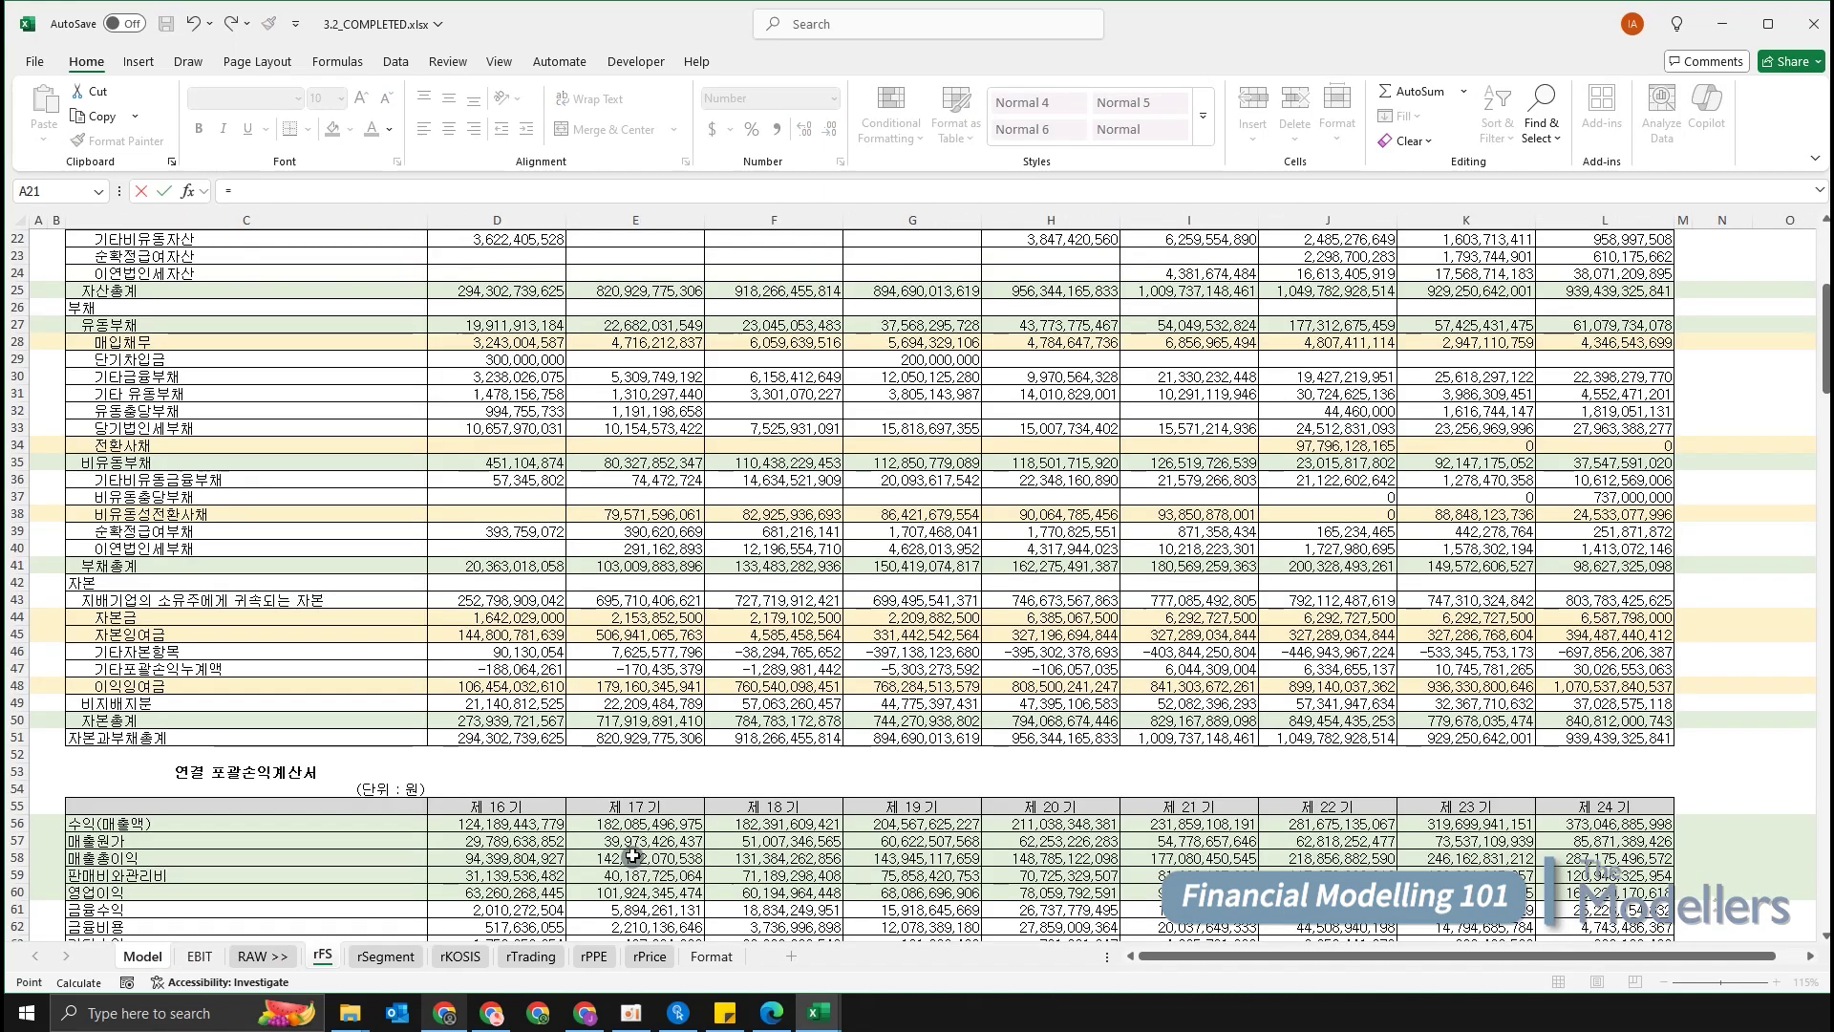
left_click(503, 688)
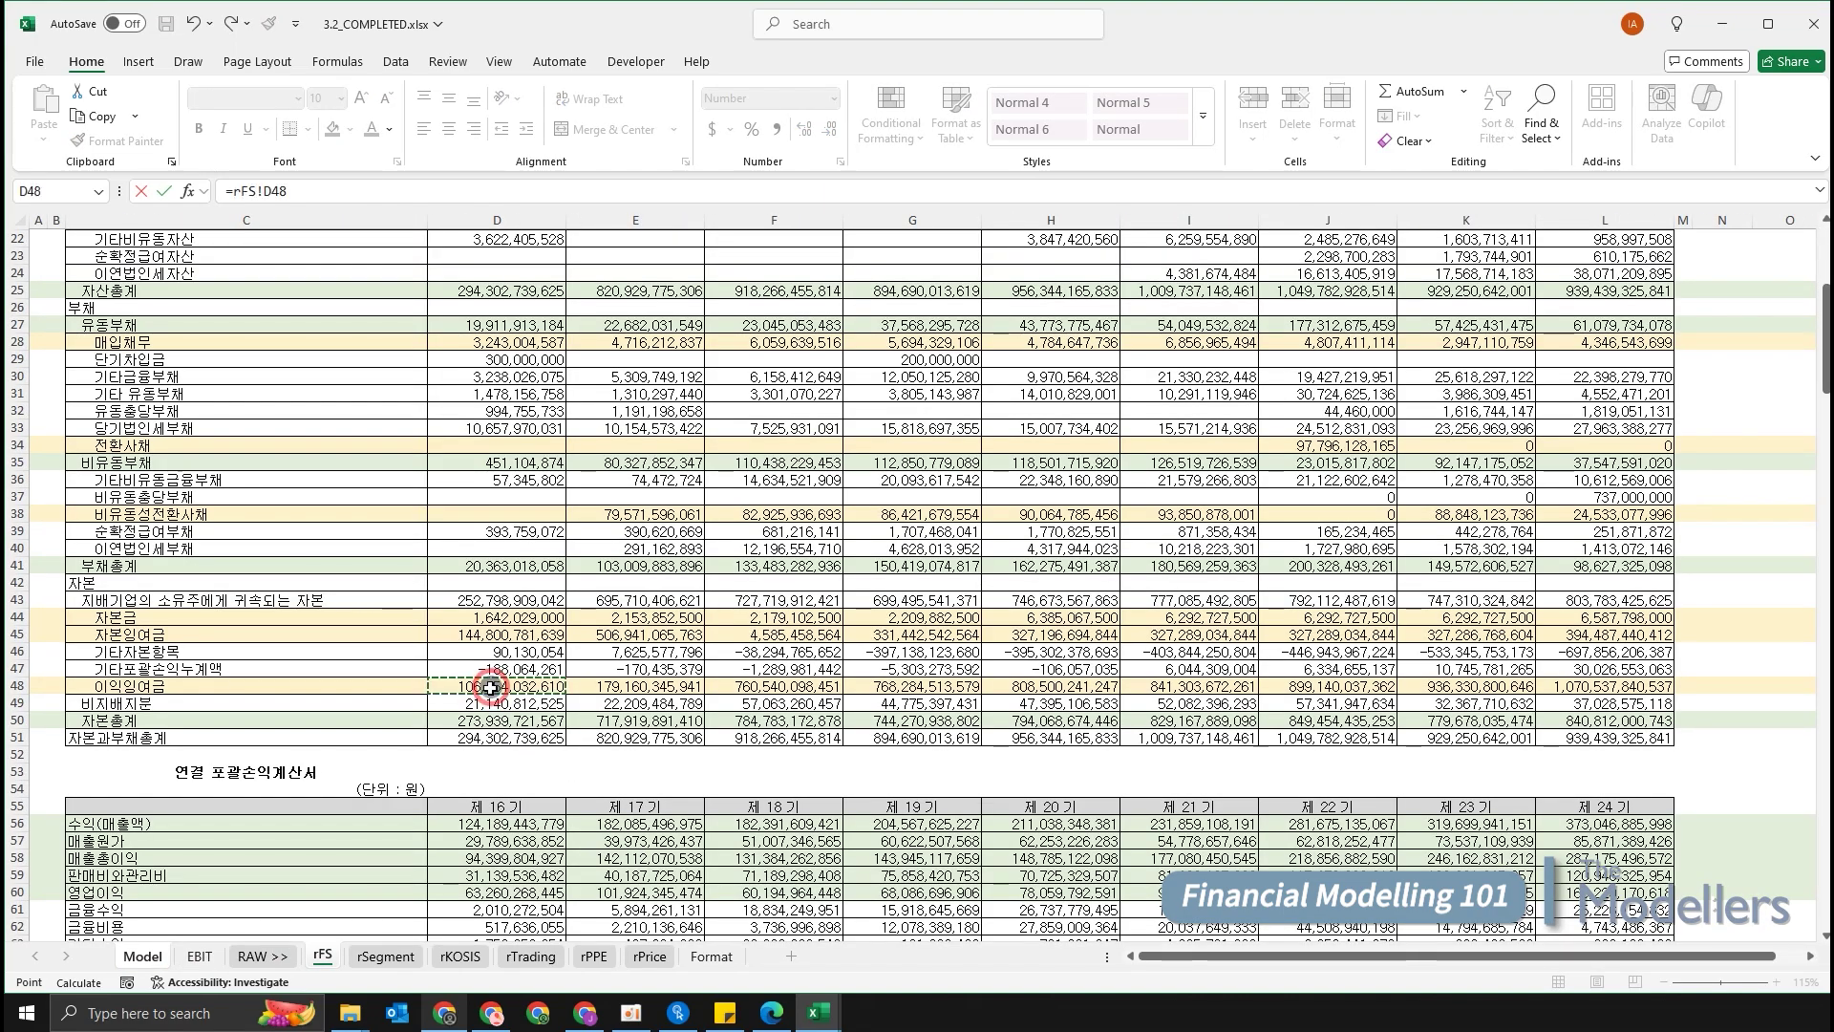
type("/10^9")
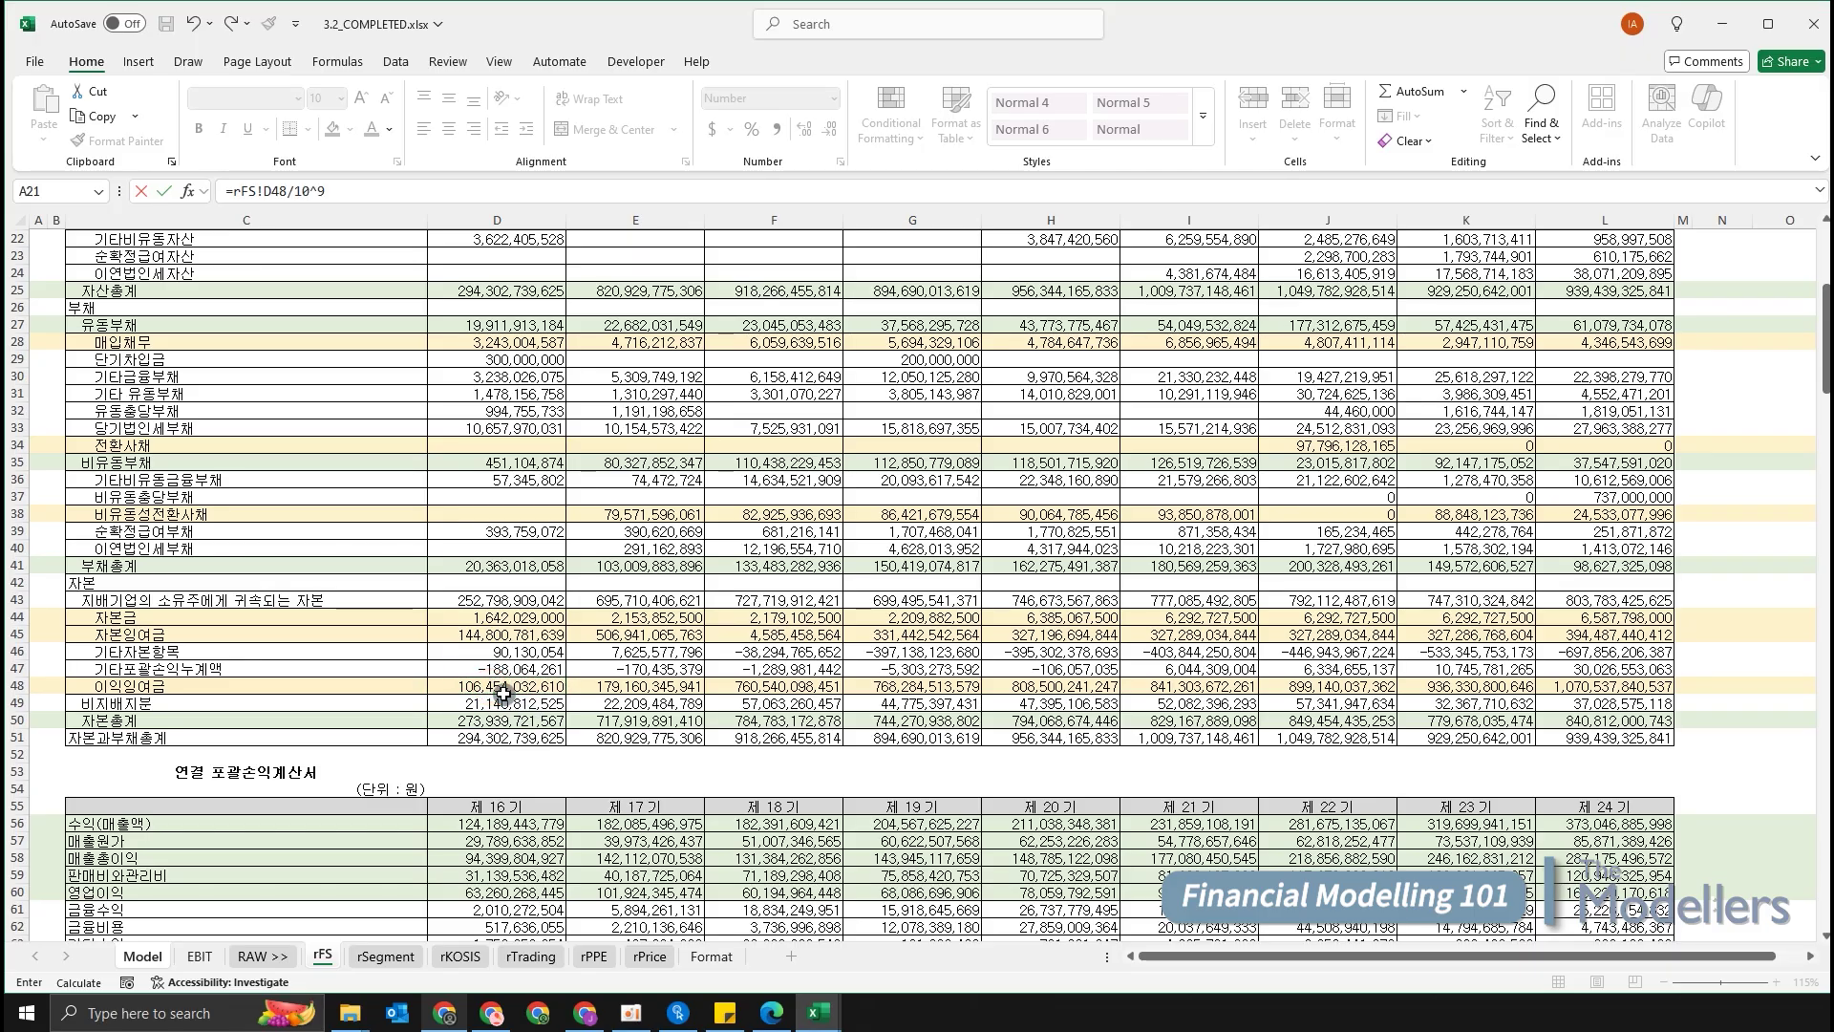
key("Return")
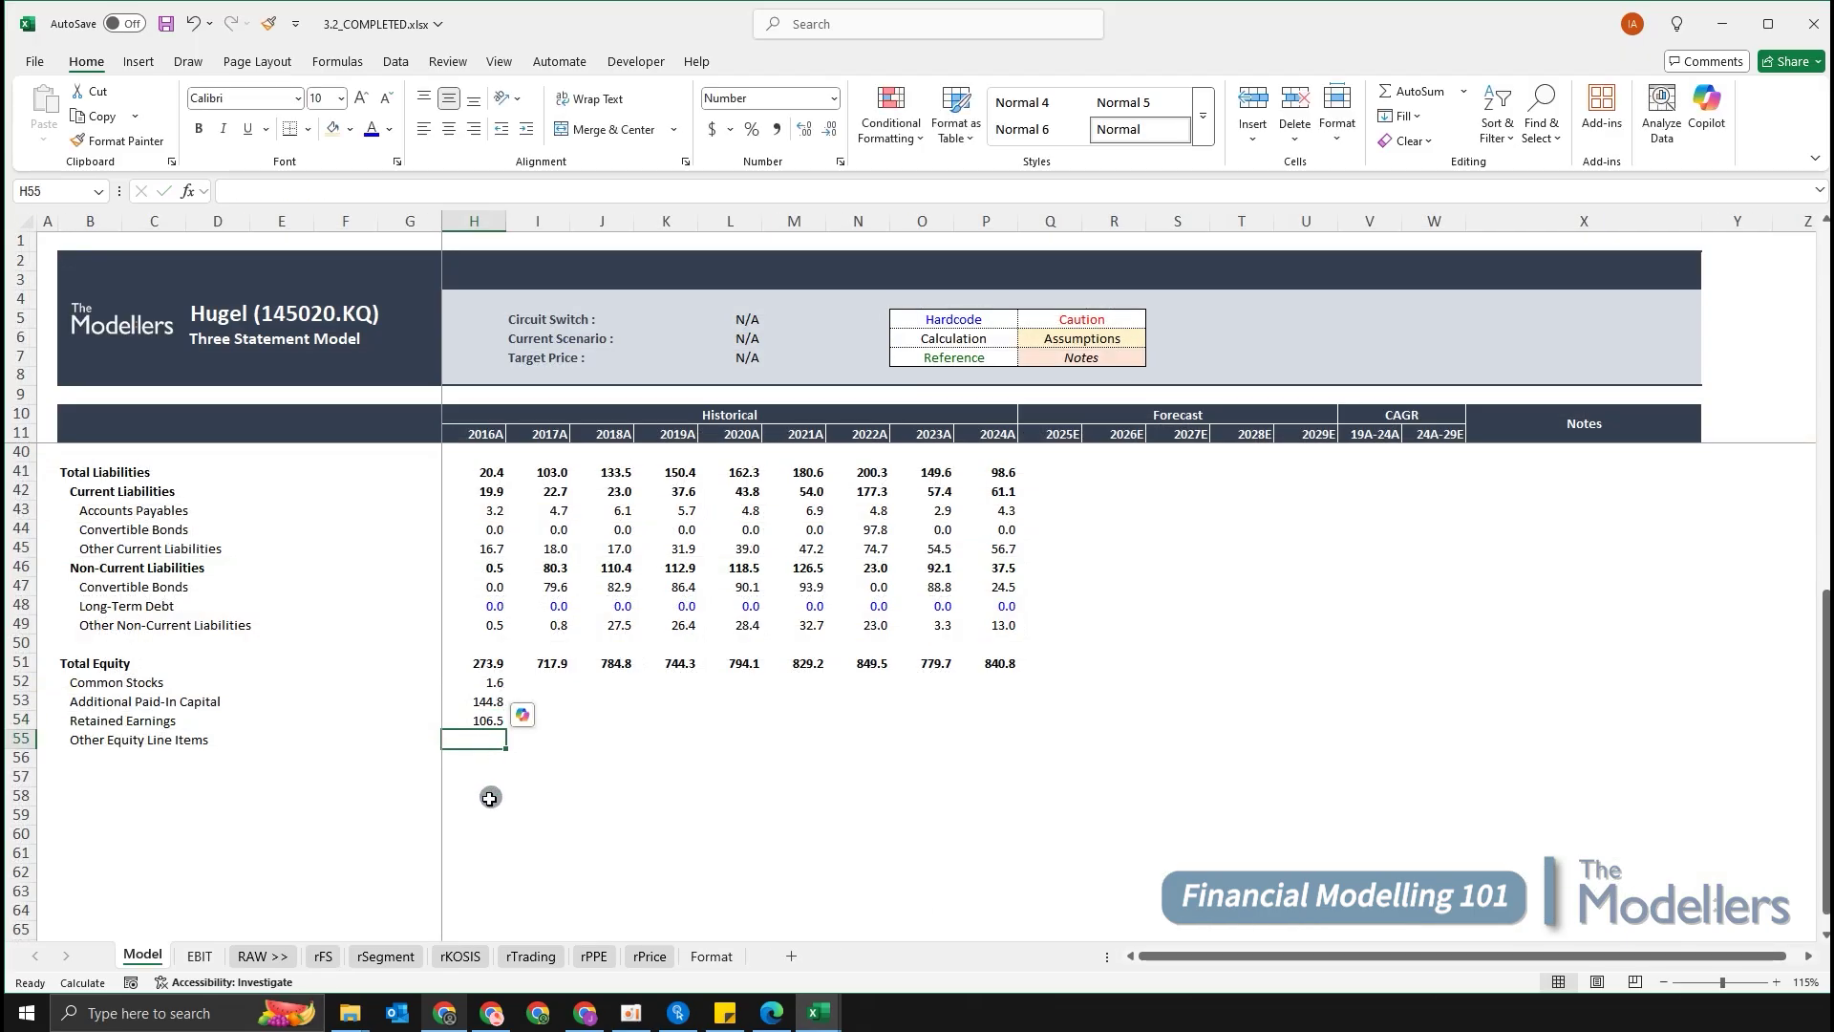
Calculate 2016A Other Equity Line Items as total equity less the three equity items above, using =H51-SUM(H52:H54).
type("=")
key("Up")
key("Up")
key("Up")
key("Up")
type("-sum")
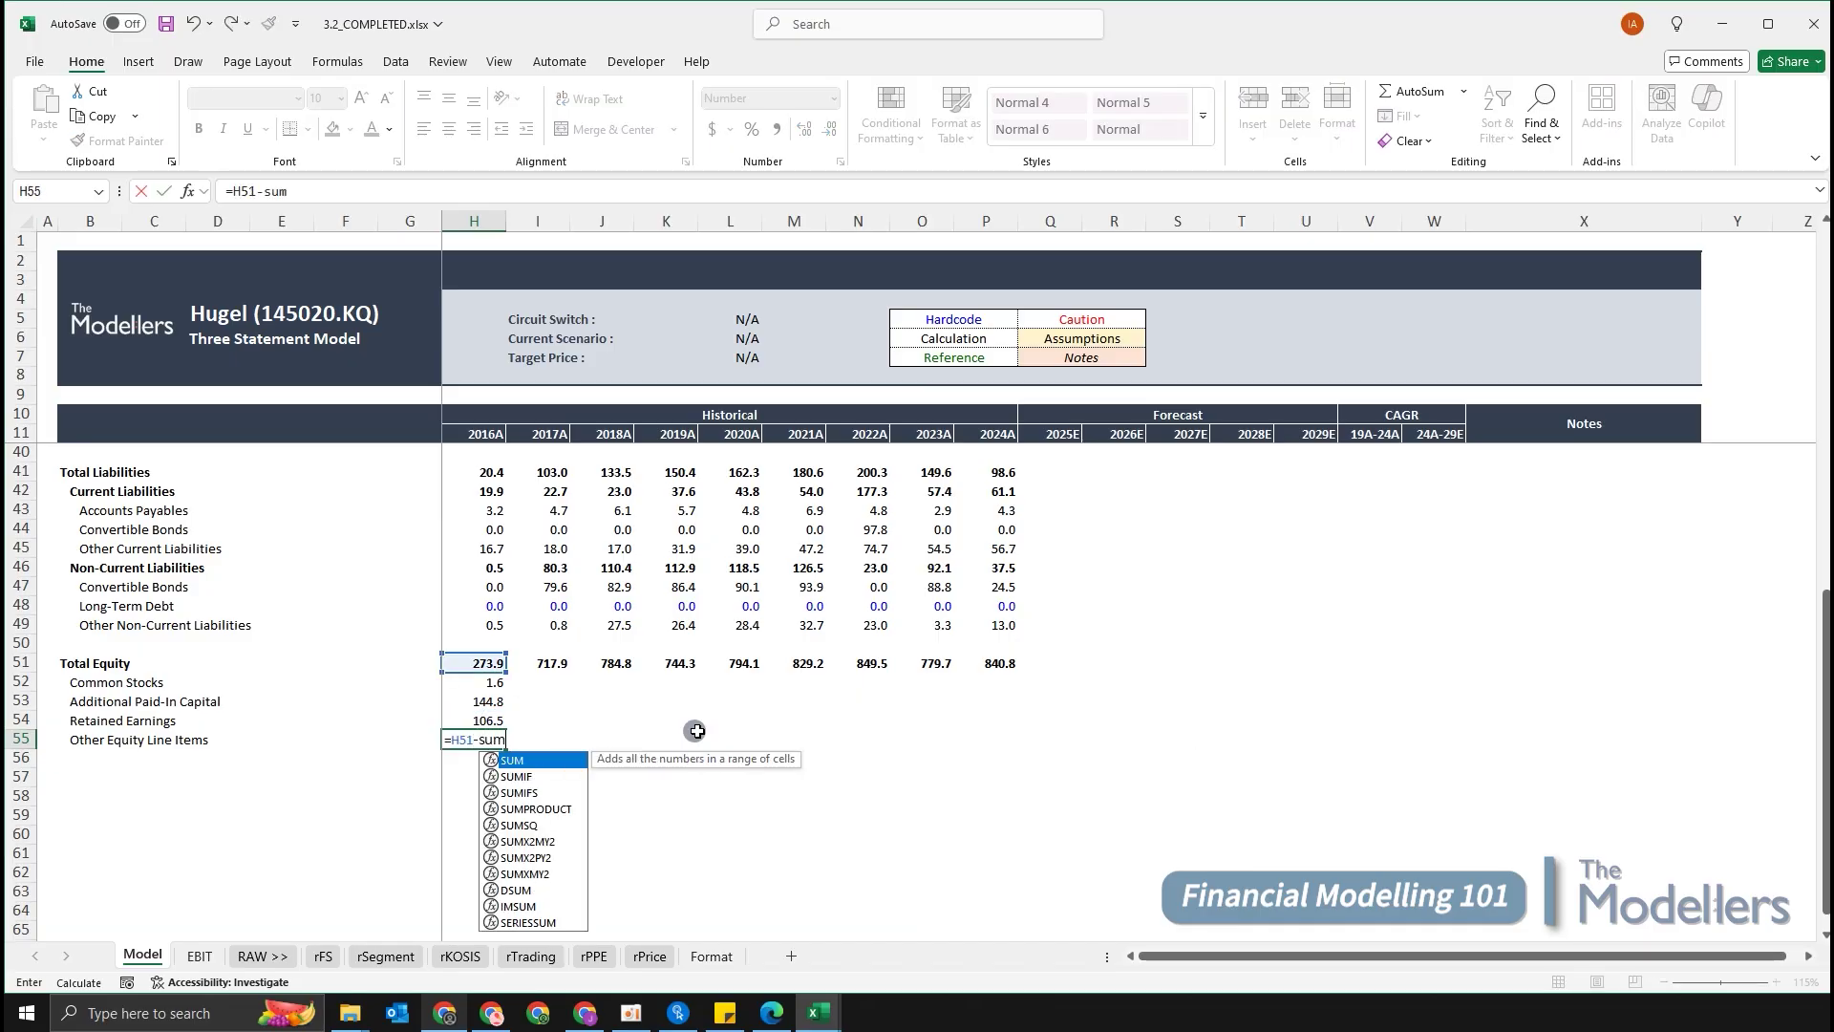
key("Tab")
key("Up")
key("shift+Up")
key("shift+Up")
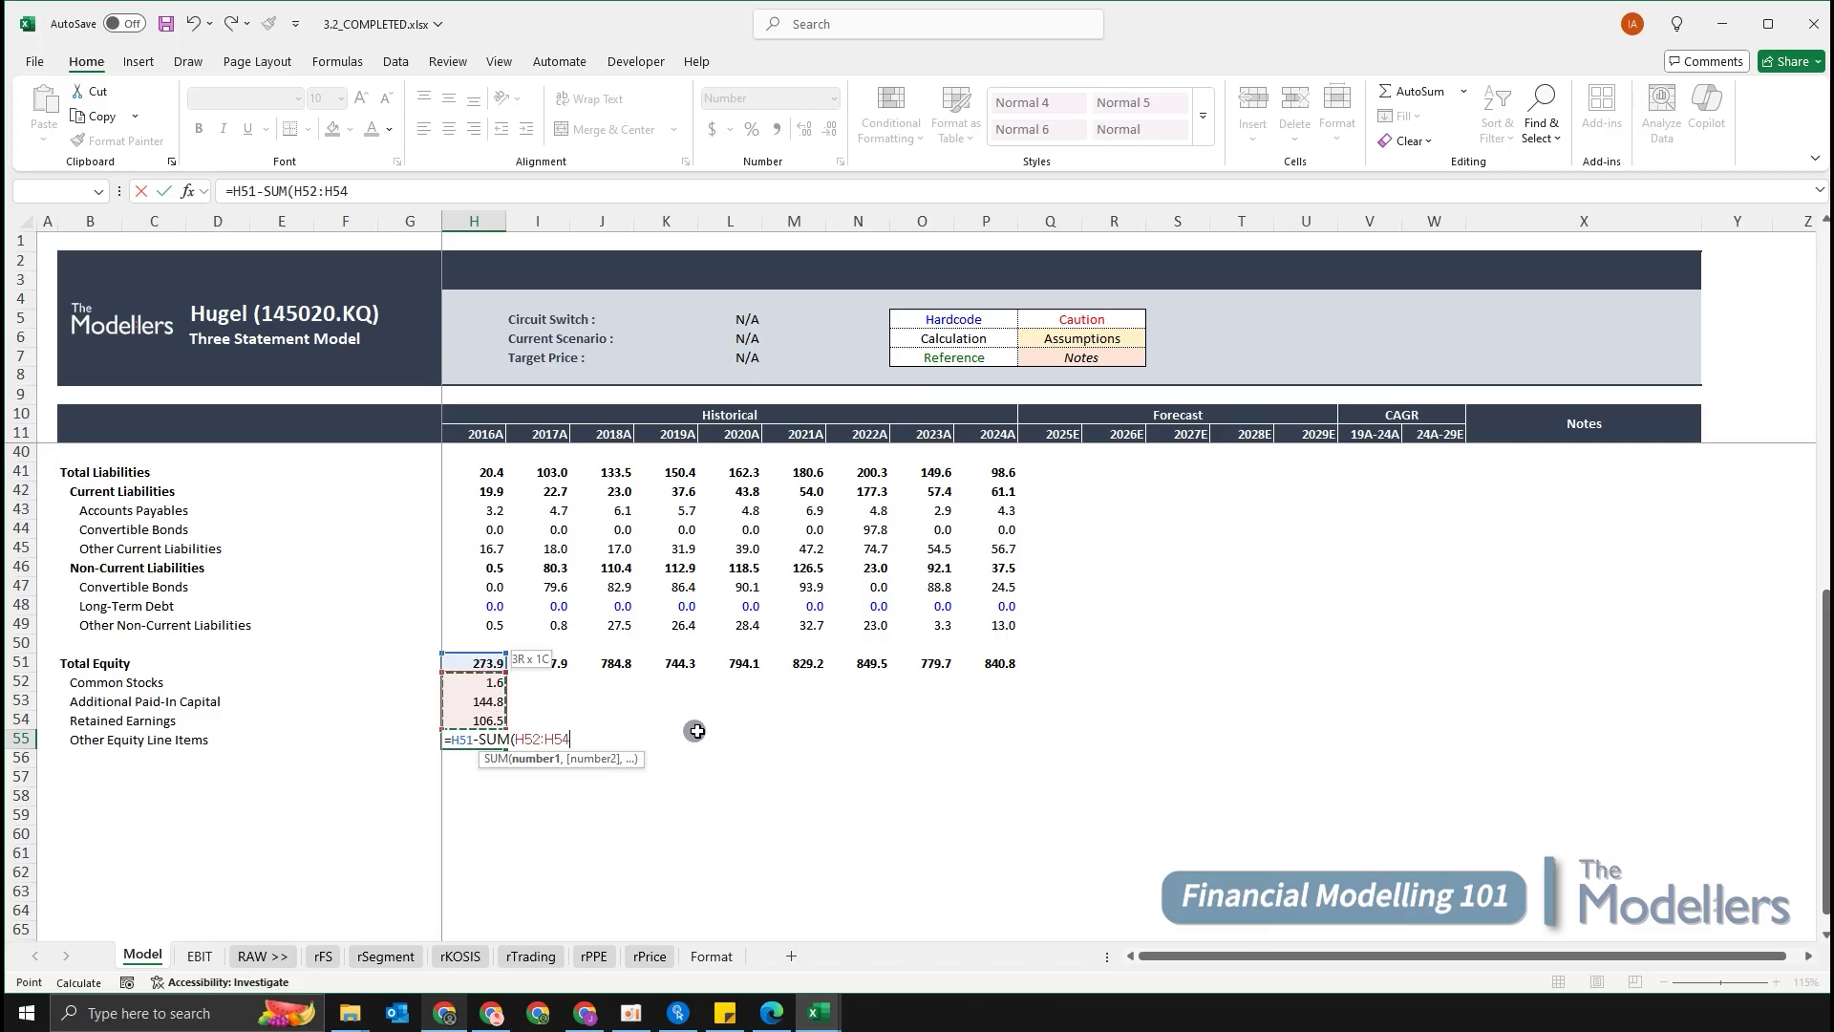
key("Return")
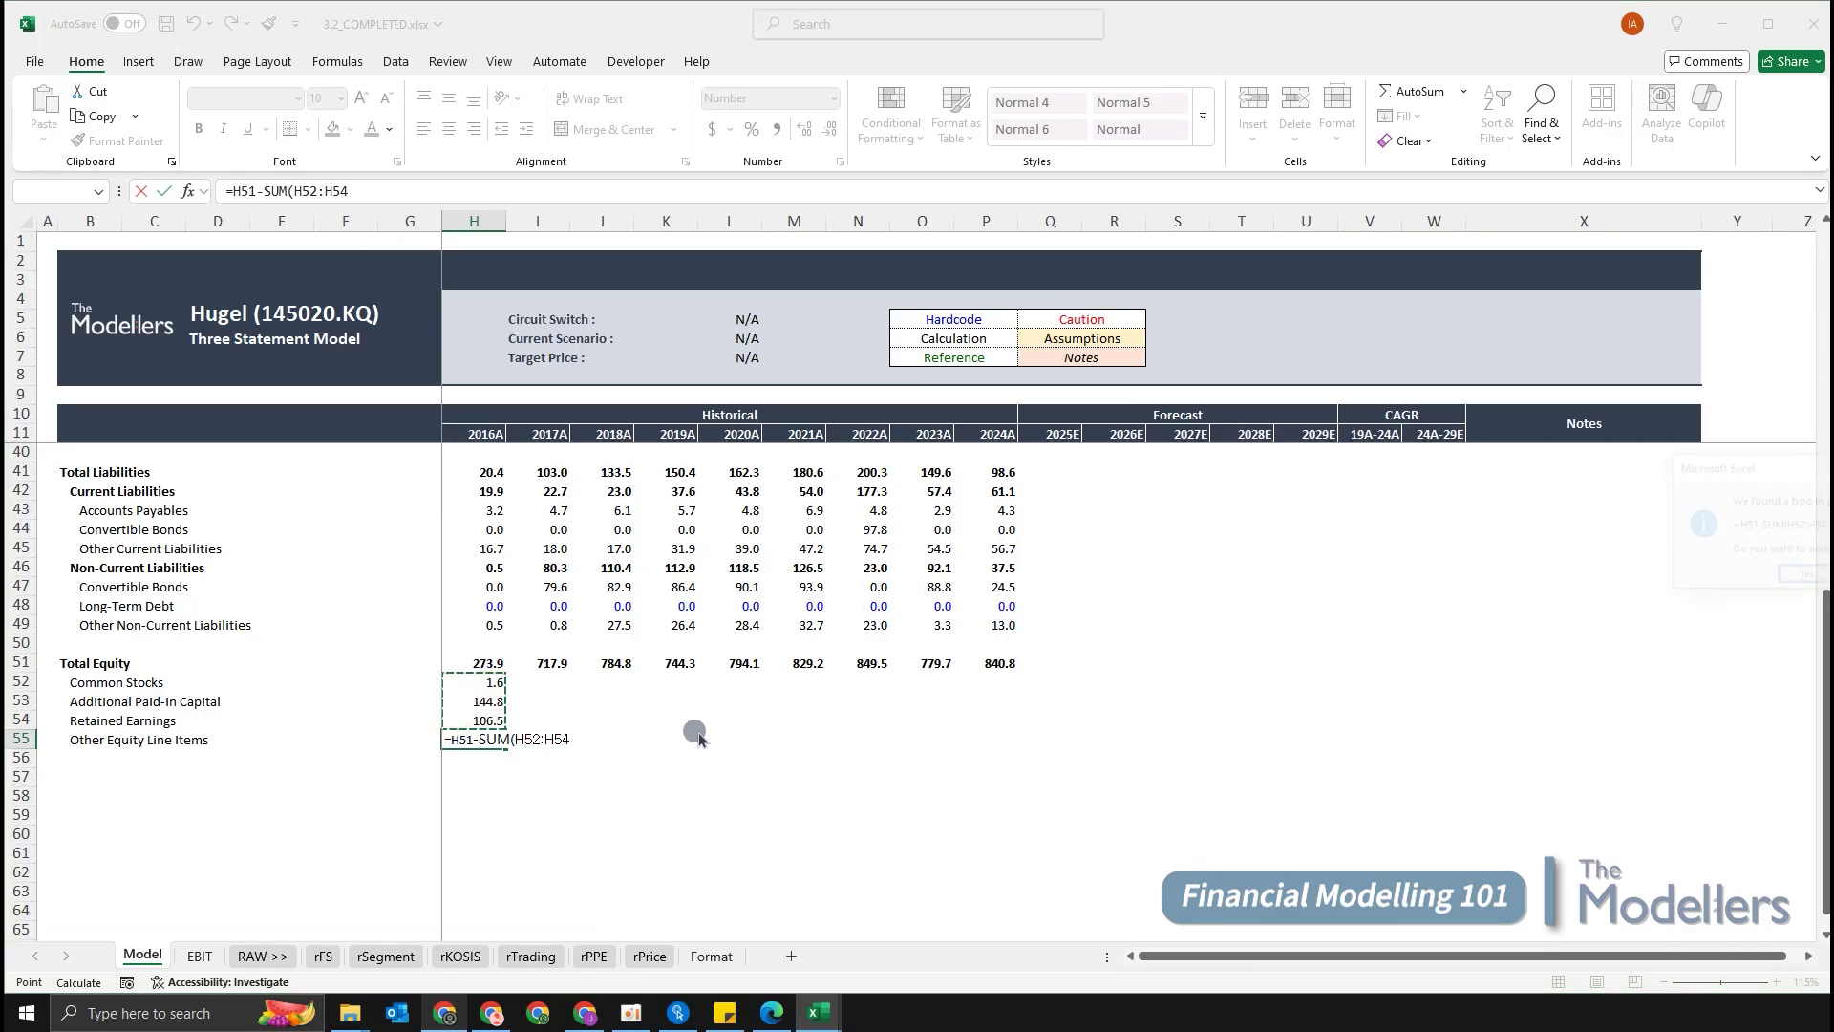
key("Return")
Extend the four 2016A equity line items, Common Stocks through Other Equity Line Items, across to 2024A.
key("shift+Up")
key("shift+Up")
key("shift+Up")
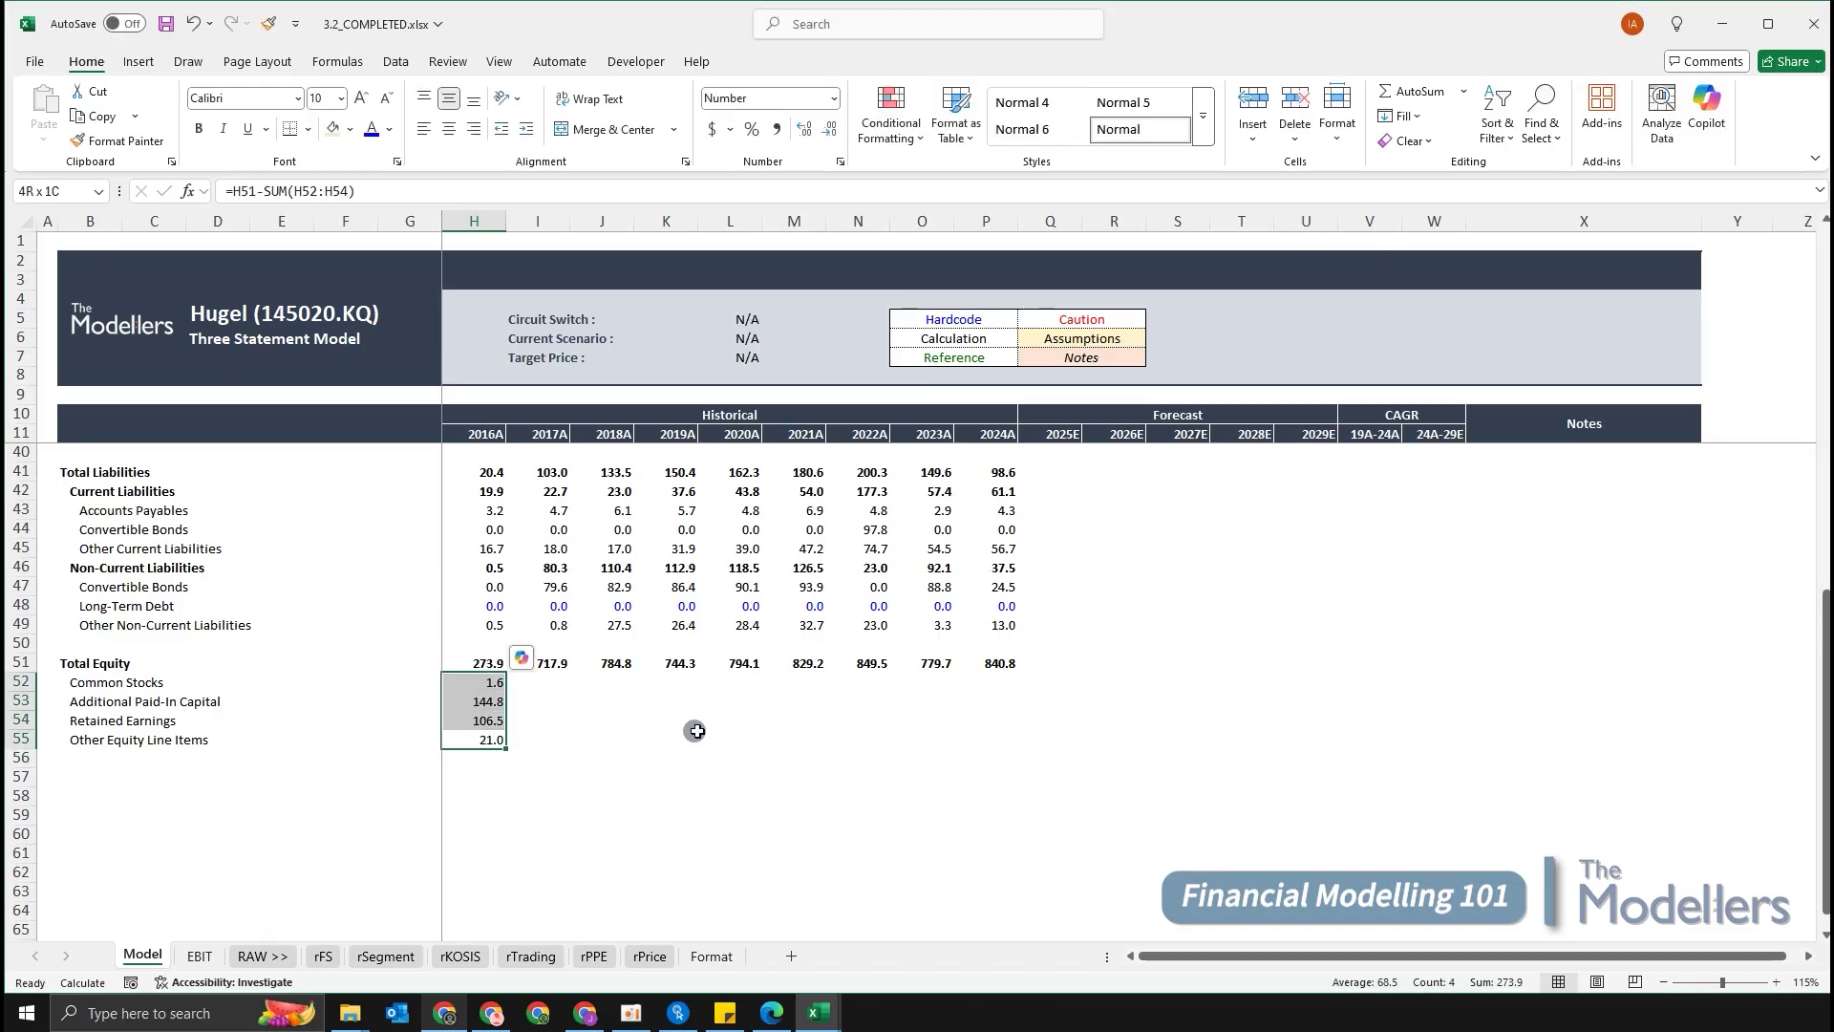
key("shift+Right")
key("shift+Right")
key("shift+Right")
key("shift+Right")
key("shift+Right")
key("shift+Right")
key("shift+Right")
key("shift+Right")
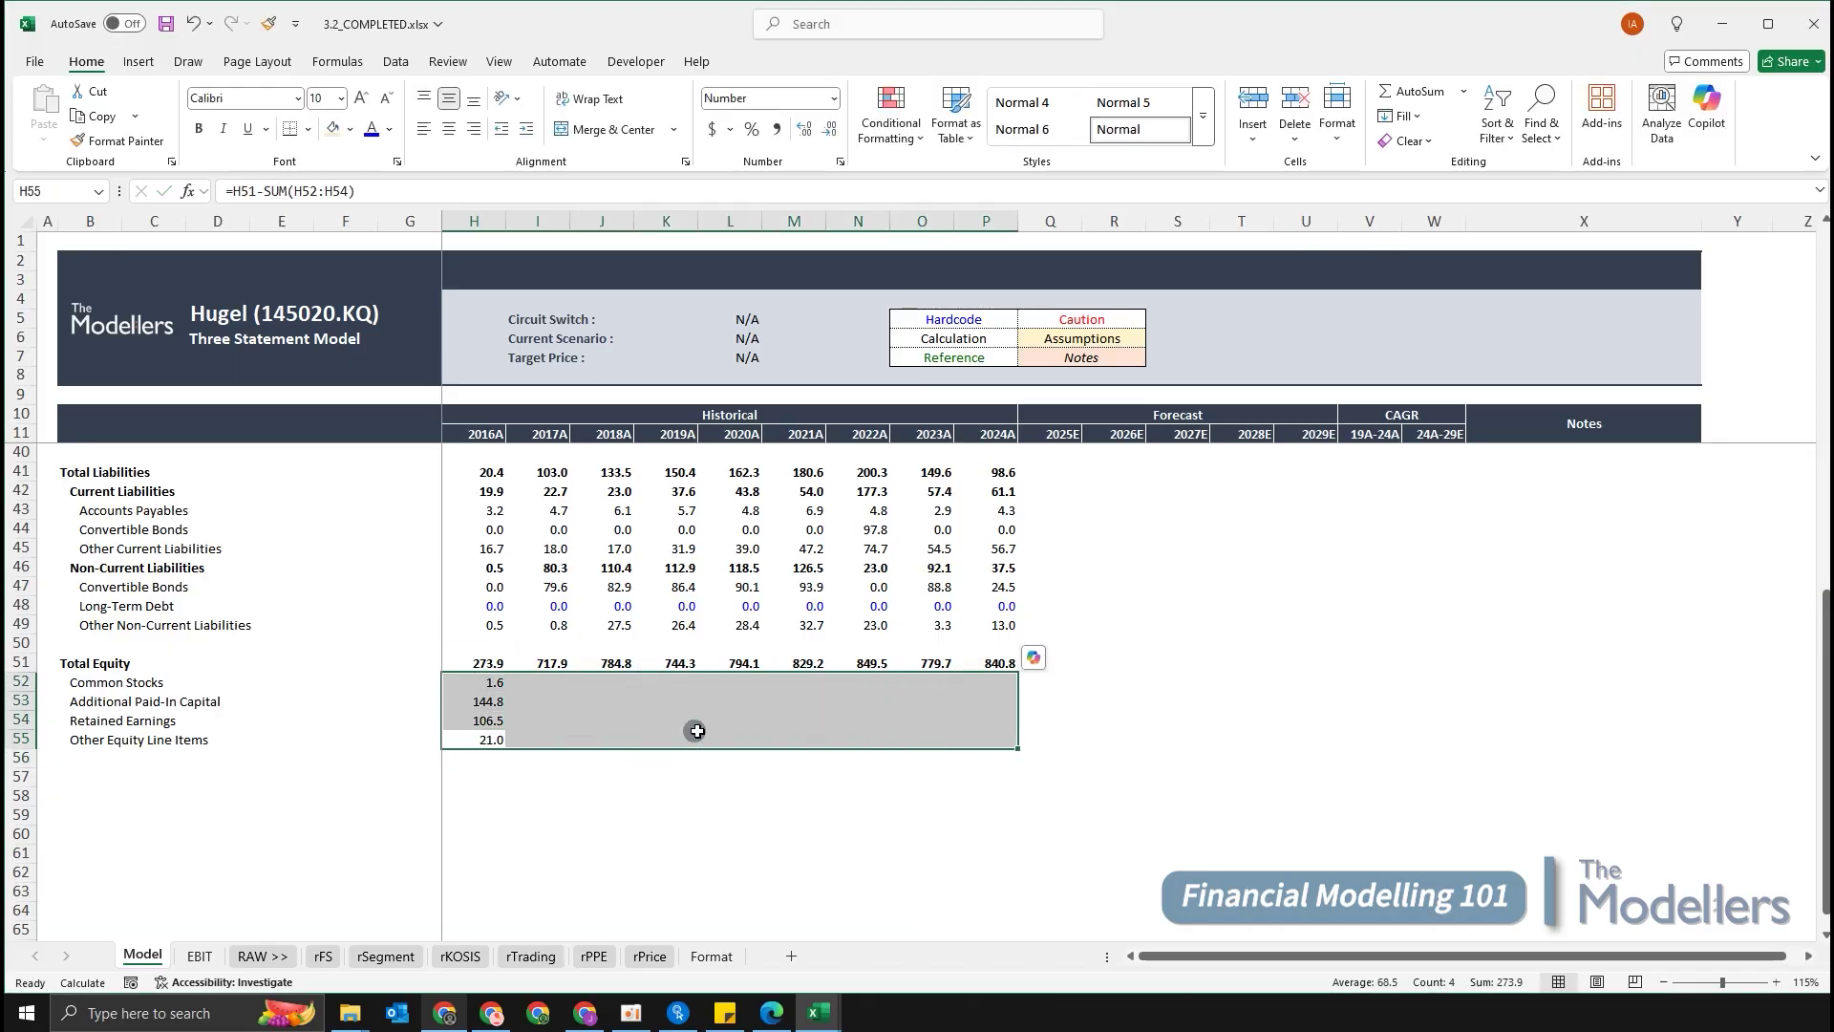
key("ctrl+r")
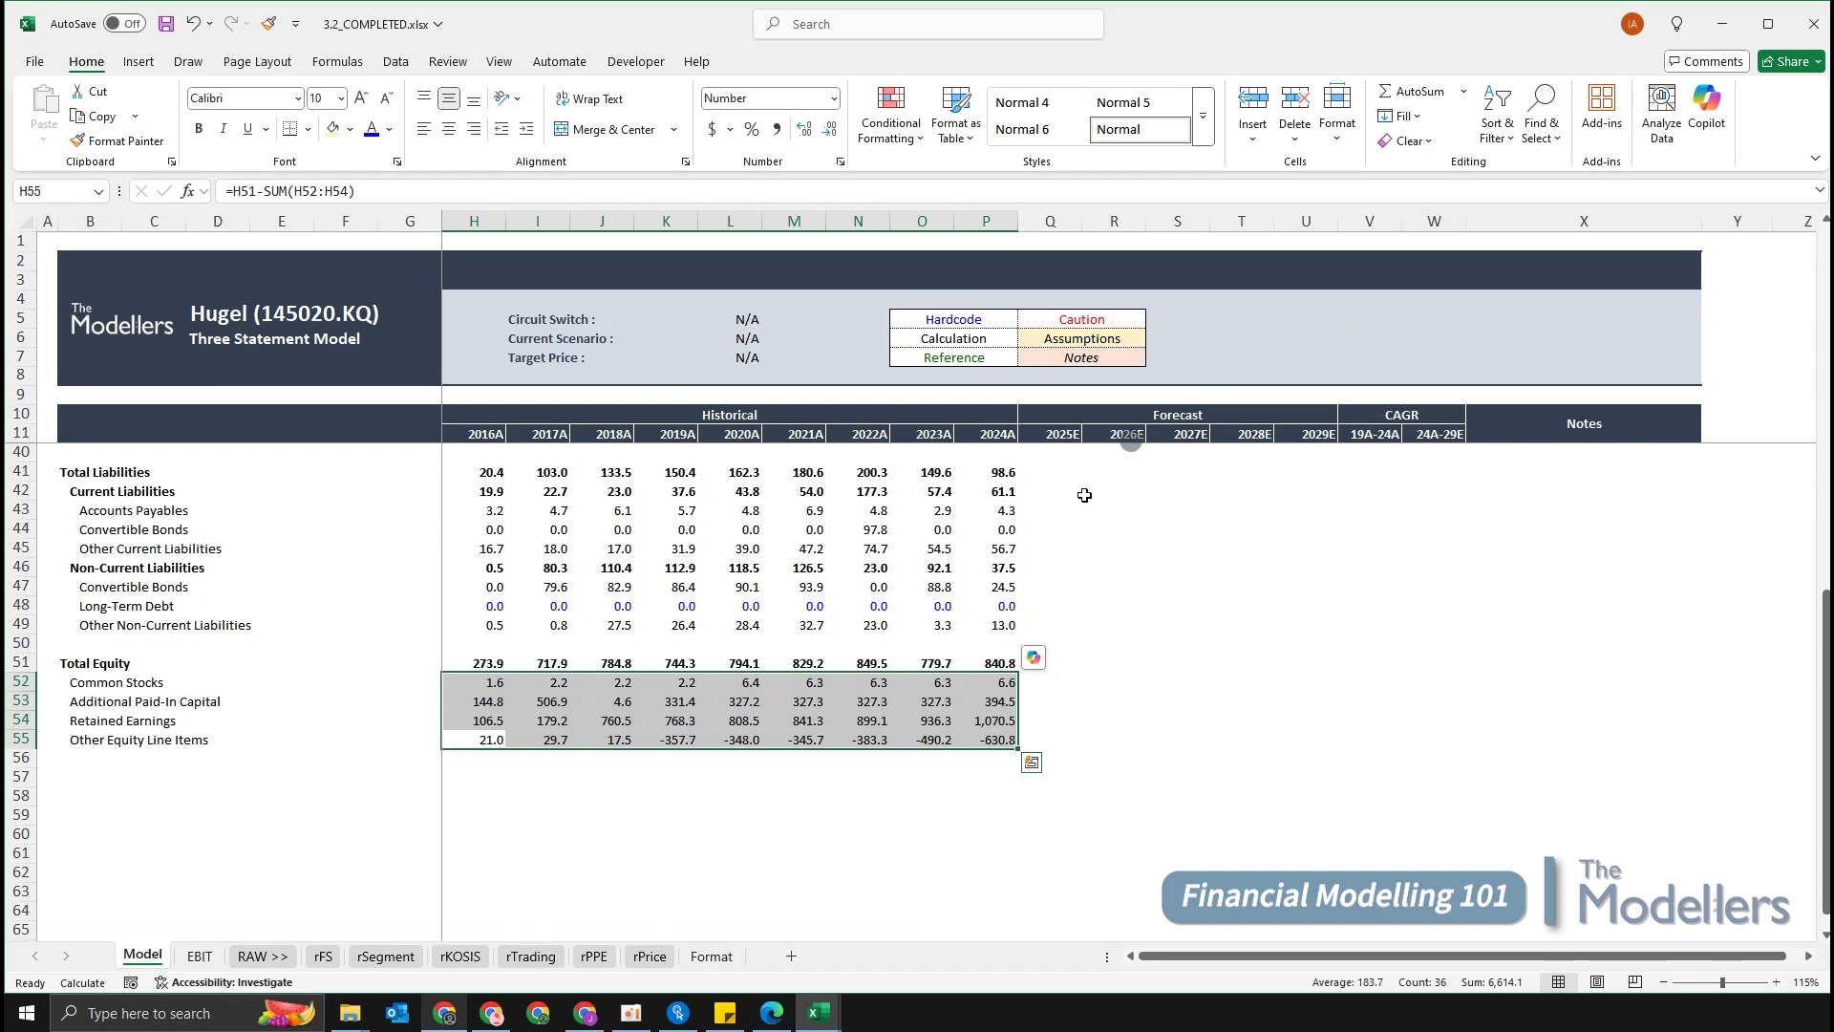
Review the historical asset, liability and equity figures and the empty row 57 beneath the equity items.
left_click(1173, 642)
scroll(998, 660, "up", 4)
scroll(997, 659, "up", 4)
scroll(993, 659, "down", 4)
left_click_drag(592, 530, 830, 657)
left_click_drag(716, 755, 865, 841)
scroll(882, 814, "down", 4)
left_click_drag(653, 650, 1183, 740)
left_click(1320, 661)
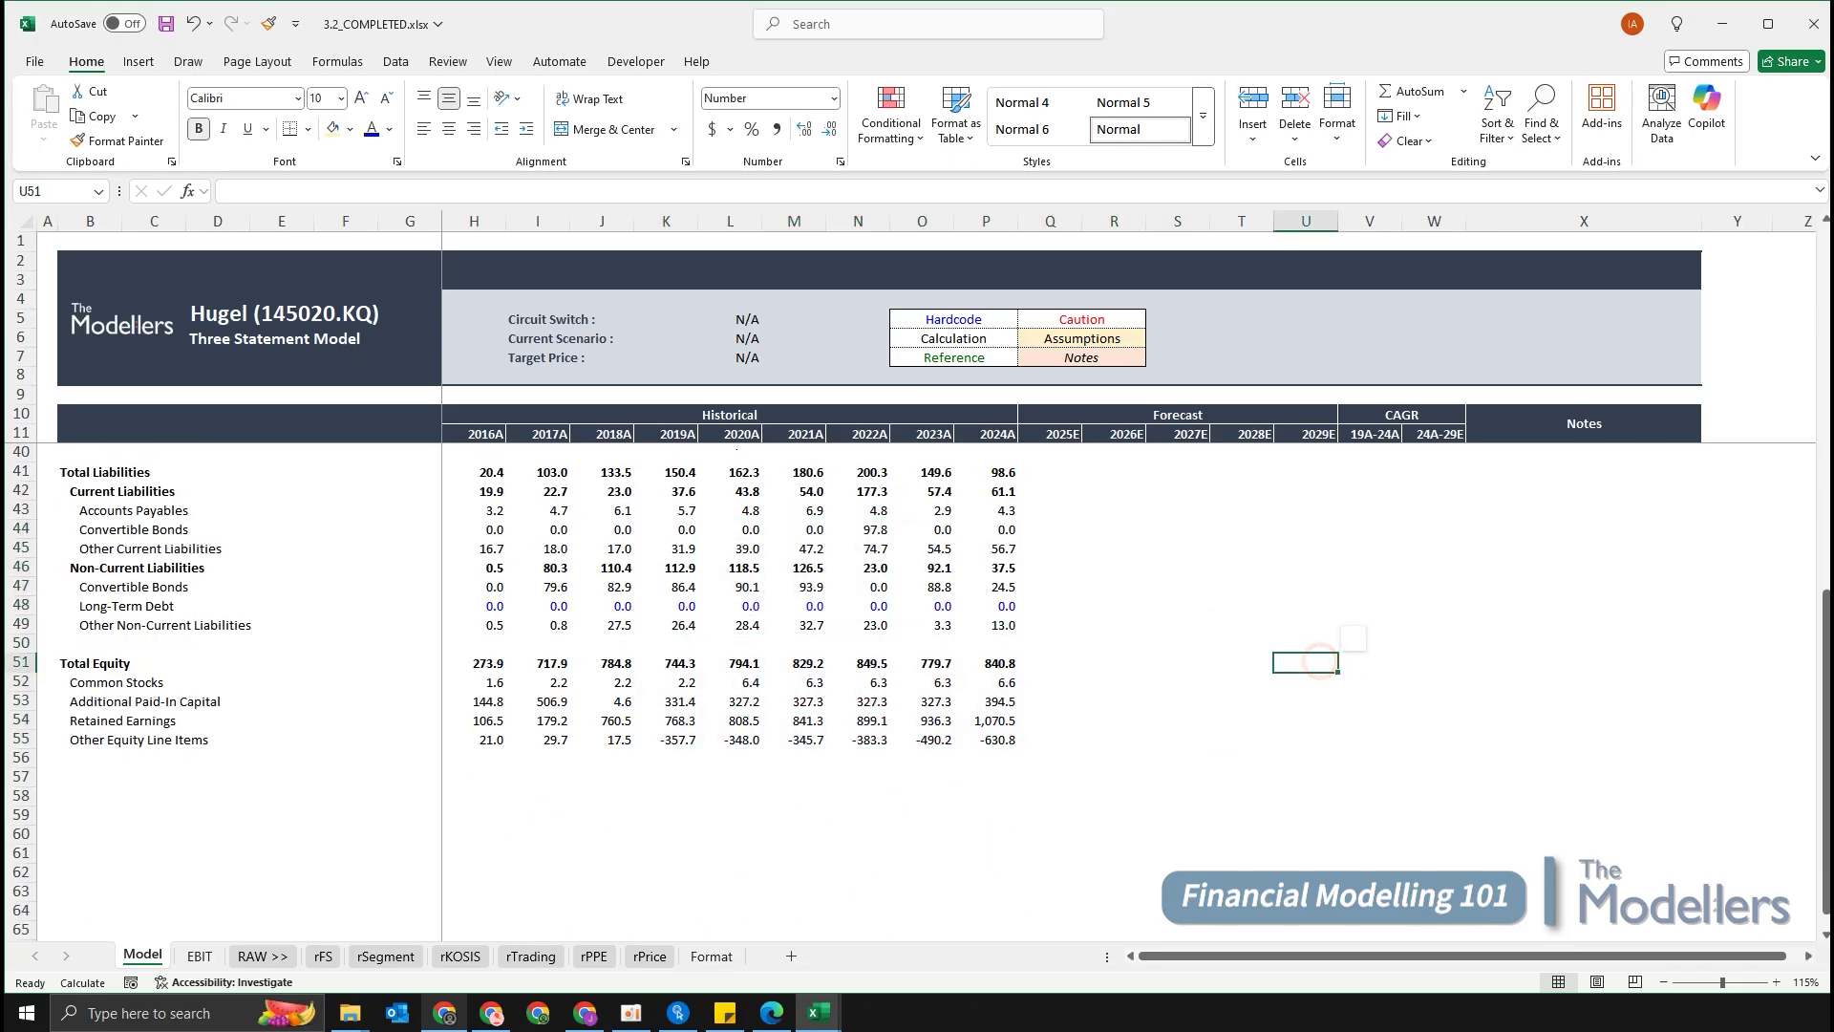
left_click(1051, 834)
left_click(984, 778)
left_click(906, 781)
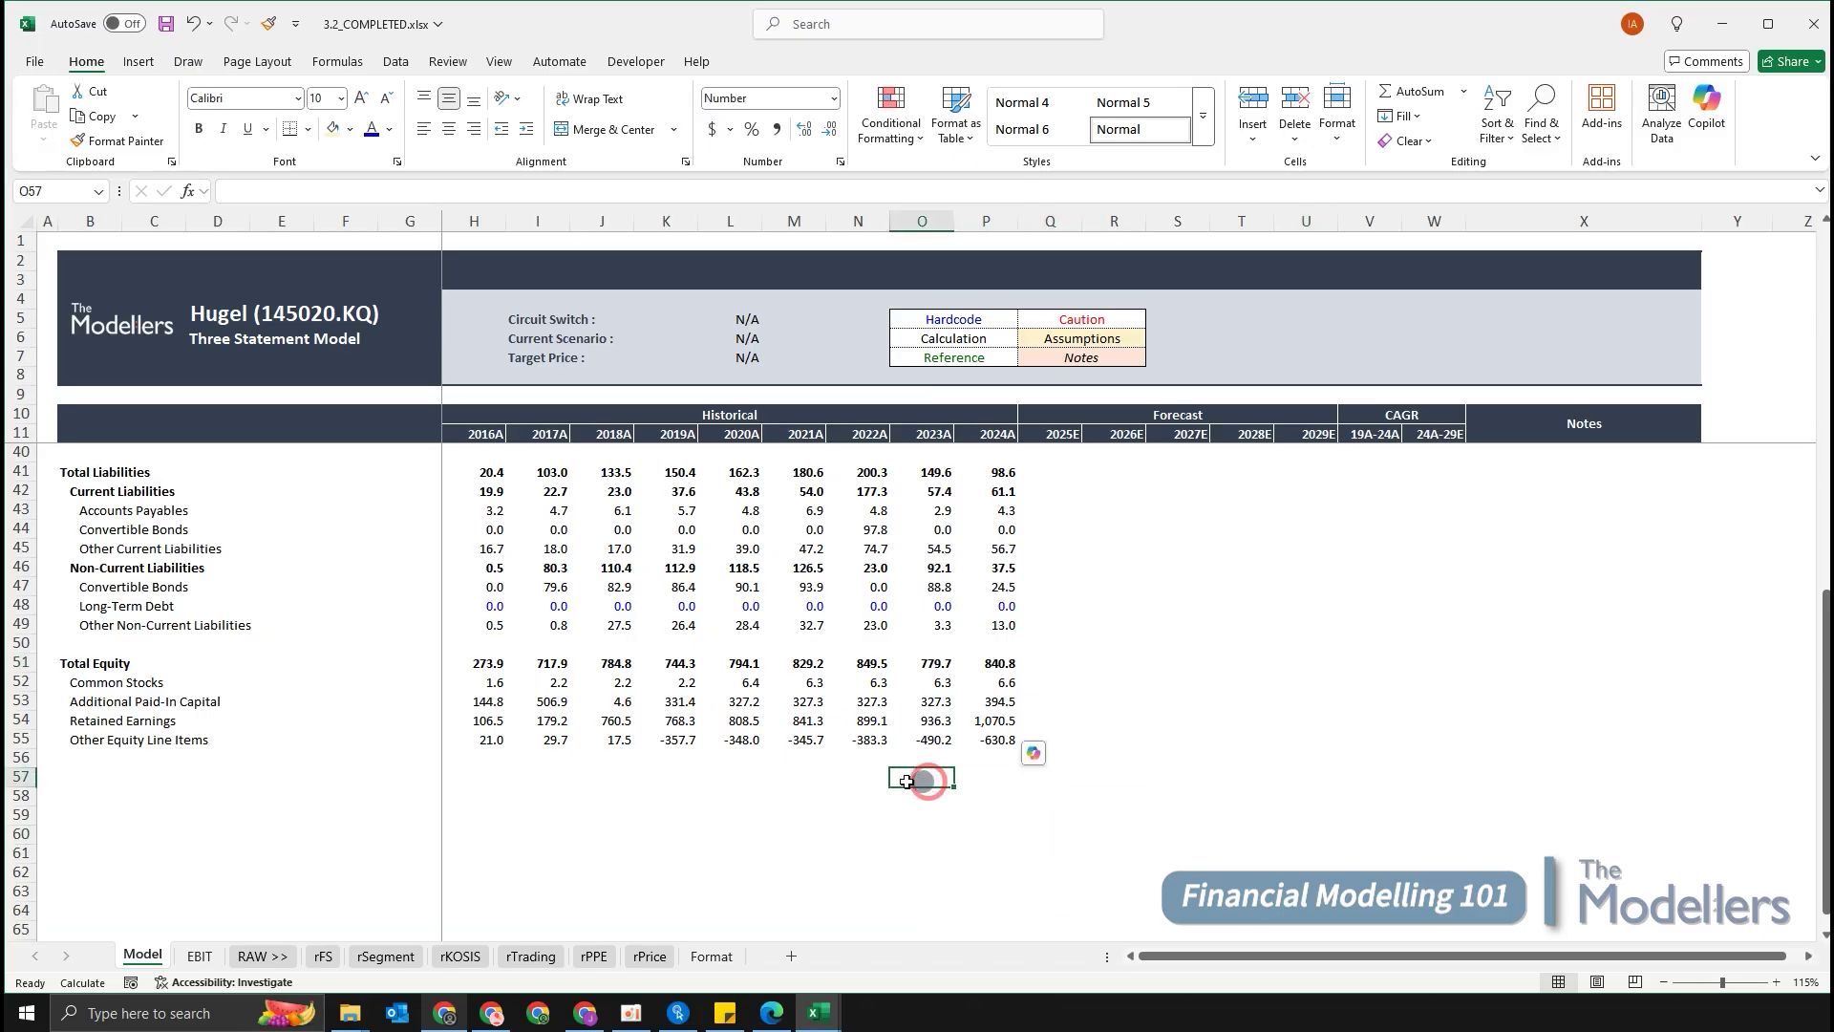
left_click(96, 779)
left_click(476, 776)
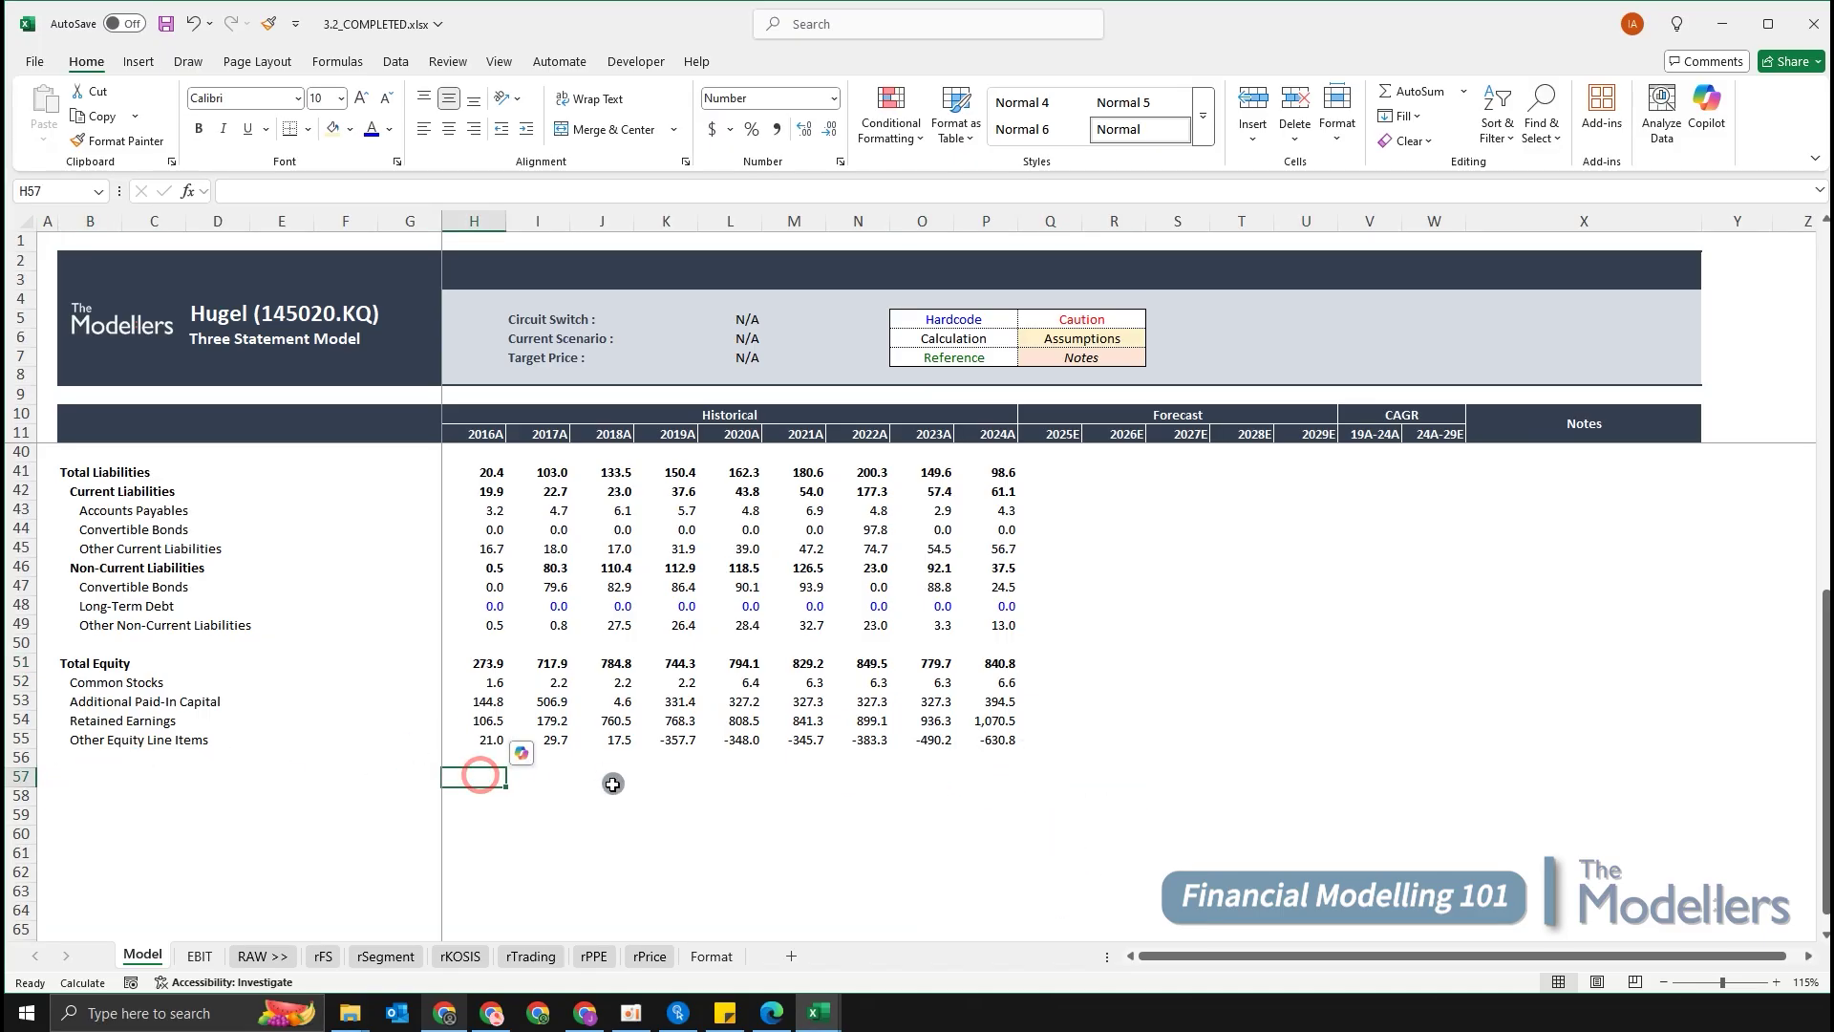
Examine the whole 2016A to 2024A balance sheet section by section, from Total Assets down to the blank row below equity.
scroll(656, 782, "up", 1)
scroll(655, 782, "up", 3)
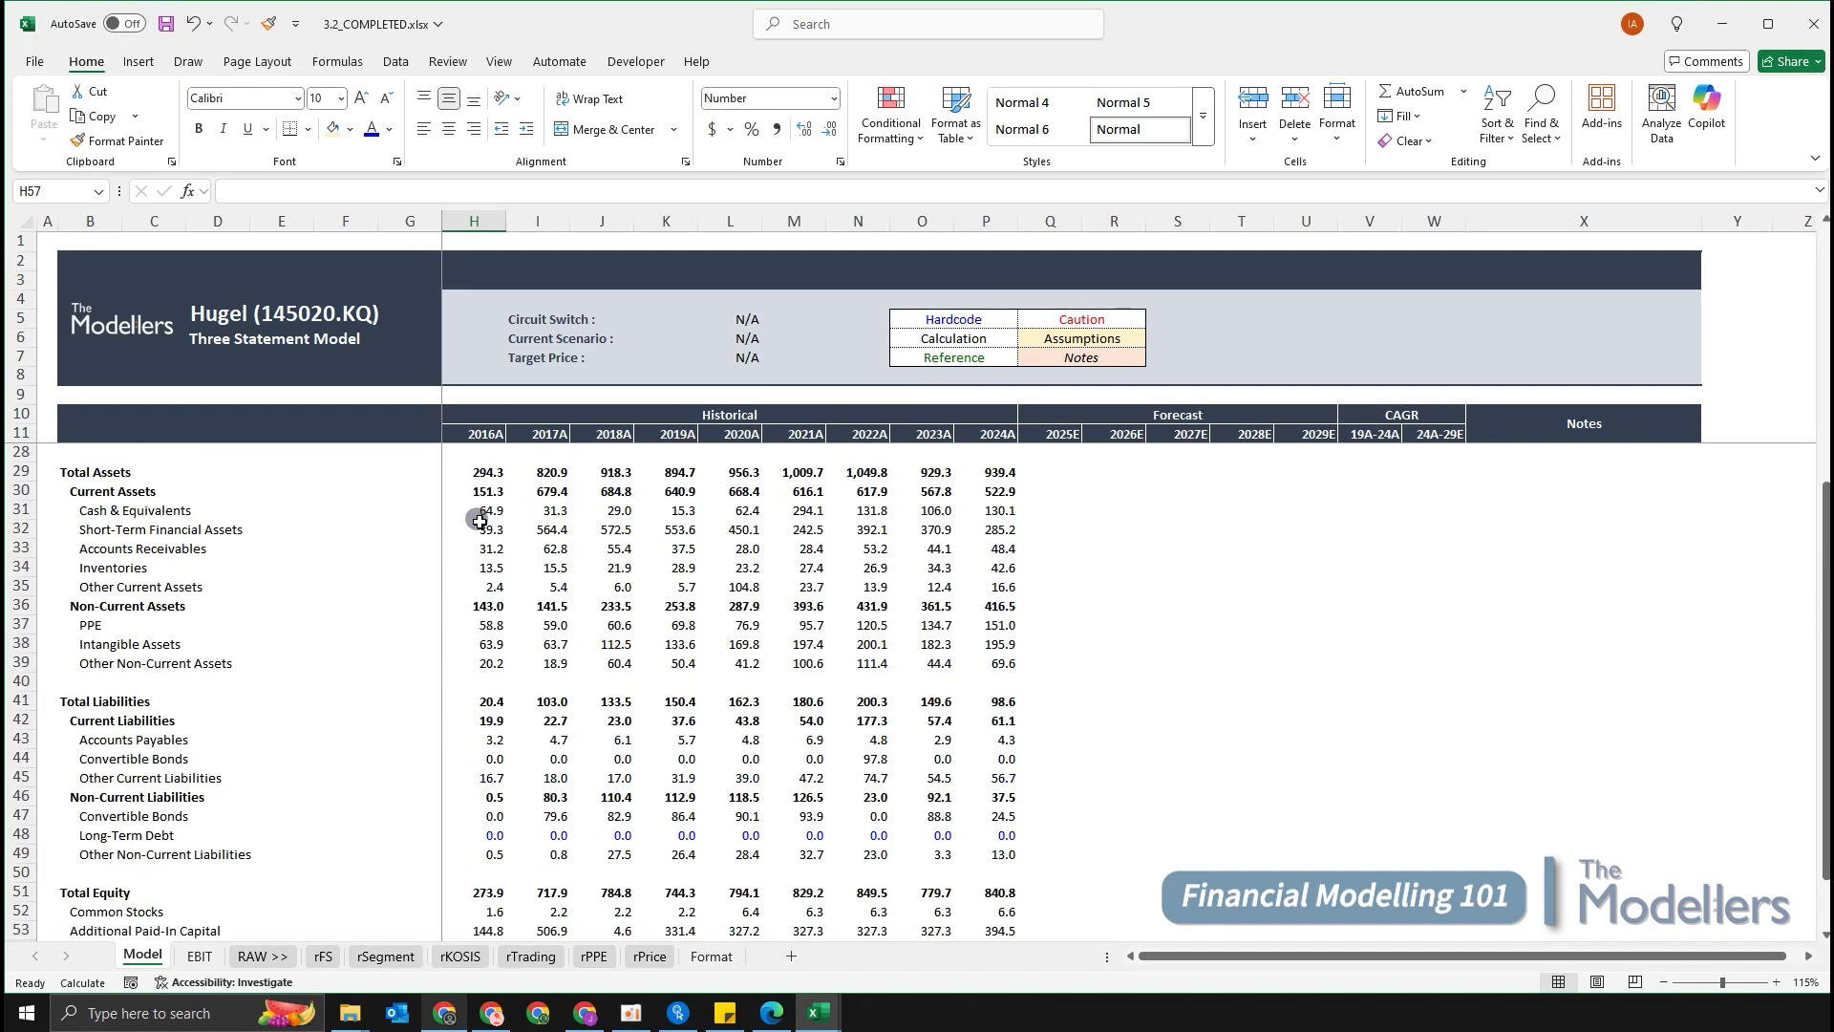
scroll(580, 537, "down", 1)
scroll(571, 544, "down", 1, "ctrl")
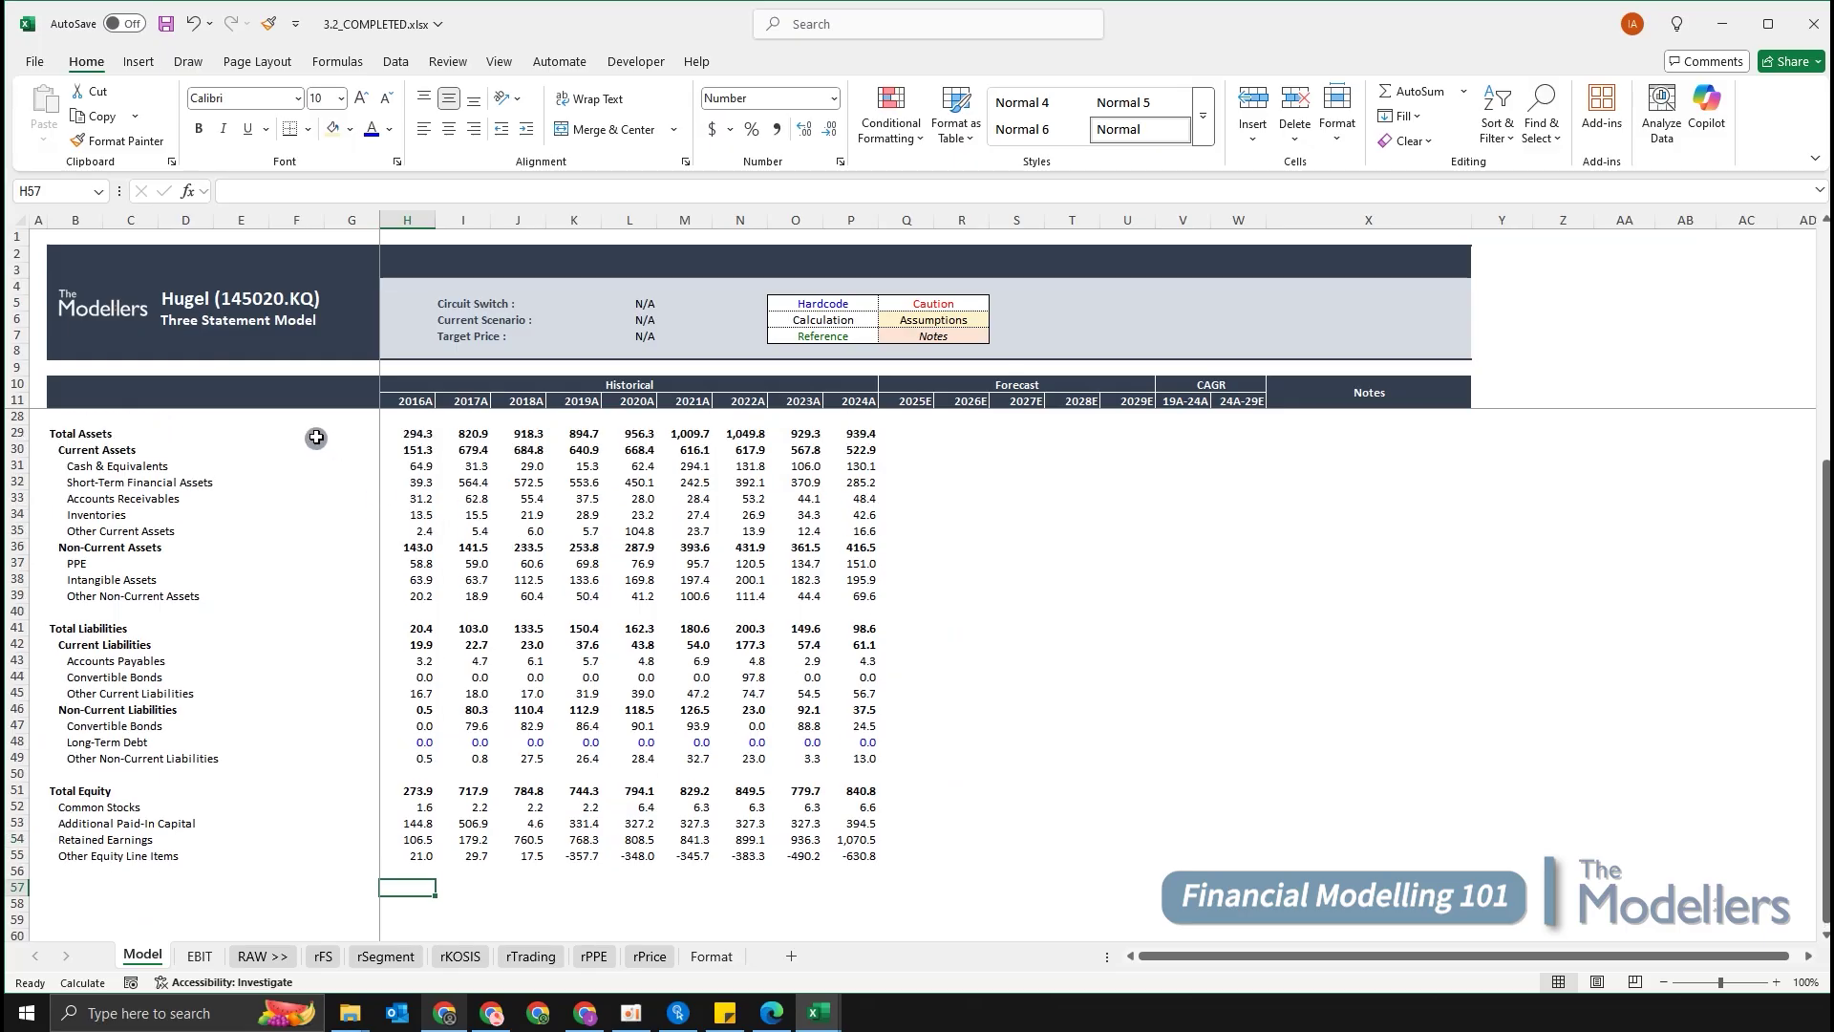
left_click_drag(316, 437, 841, 597)
left_click_drag(483, 629, 836, 774)
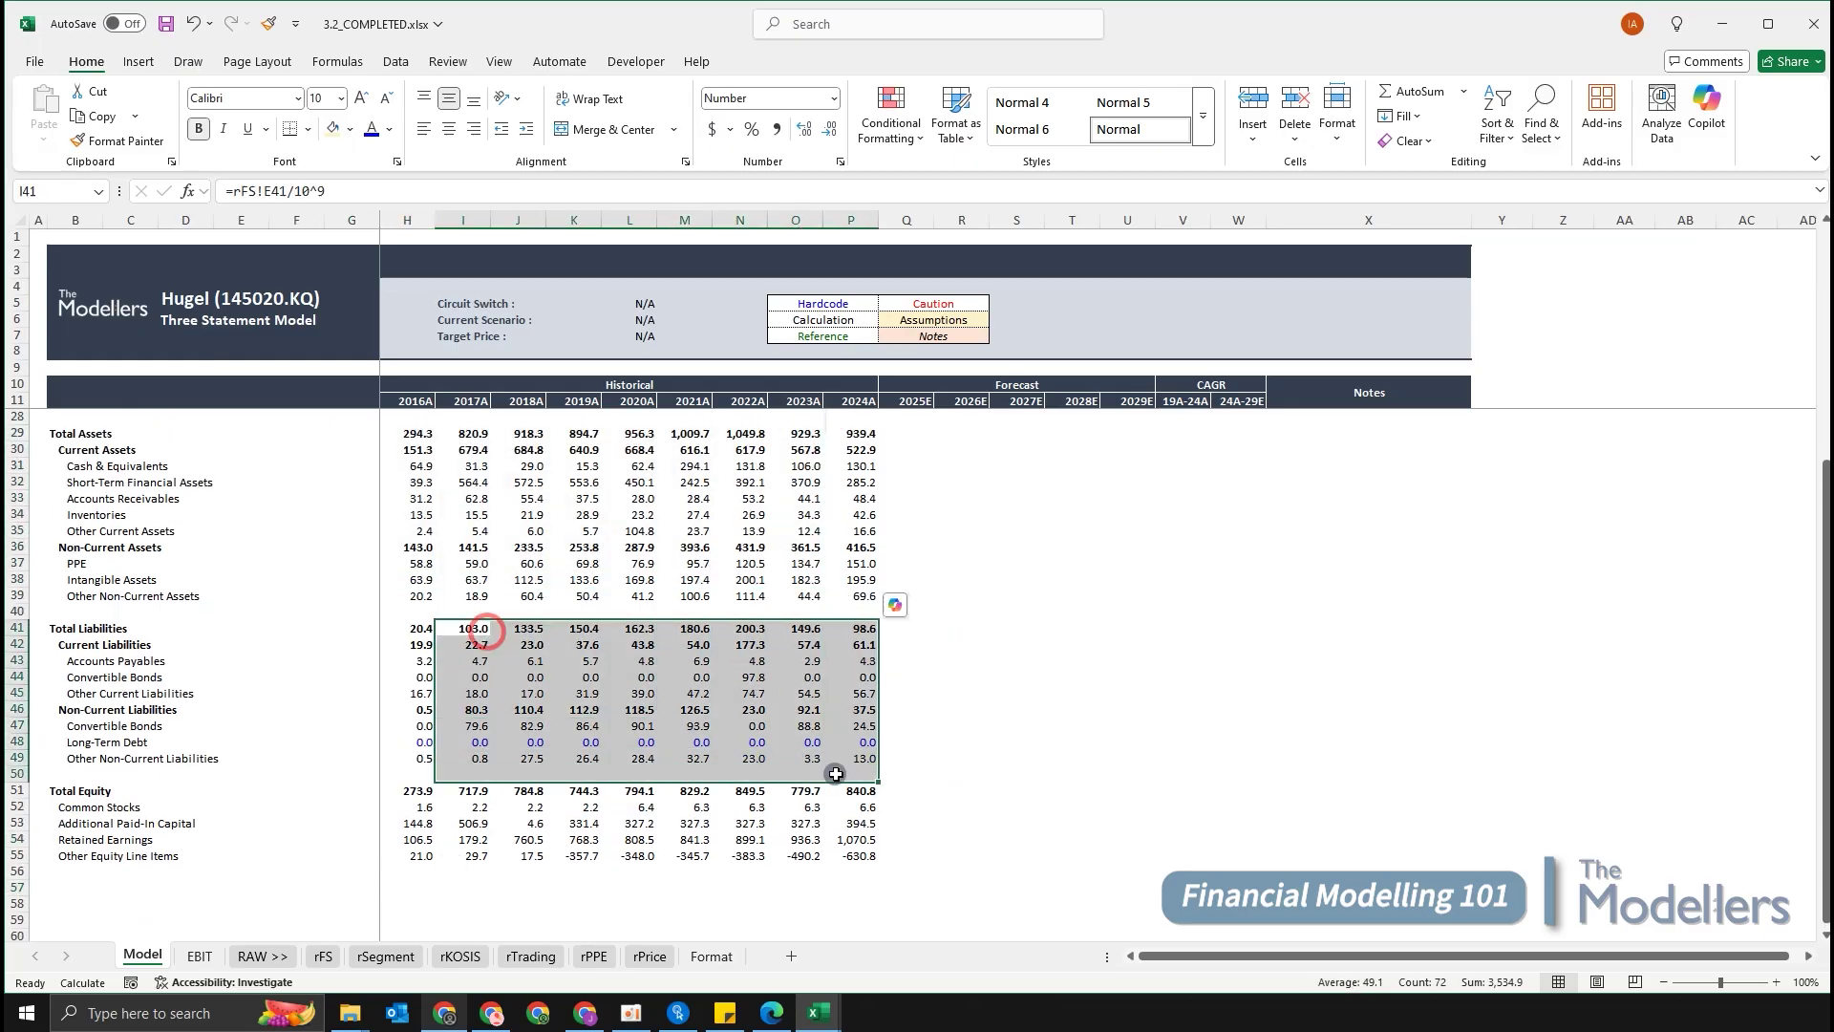
left_click_drag(532, 791, 621, 841)
scroll(612, 845, "down", 1)
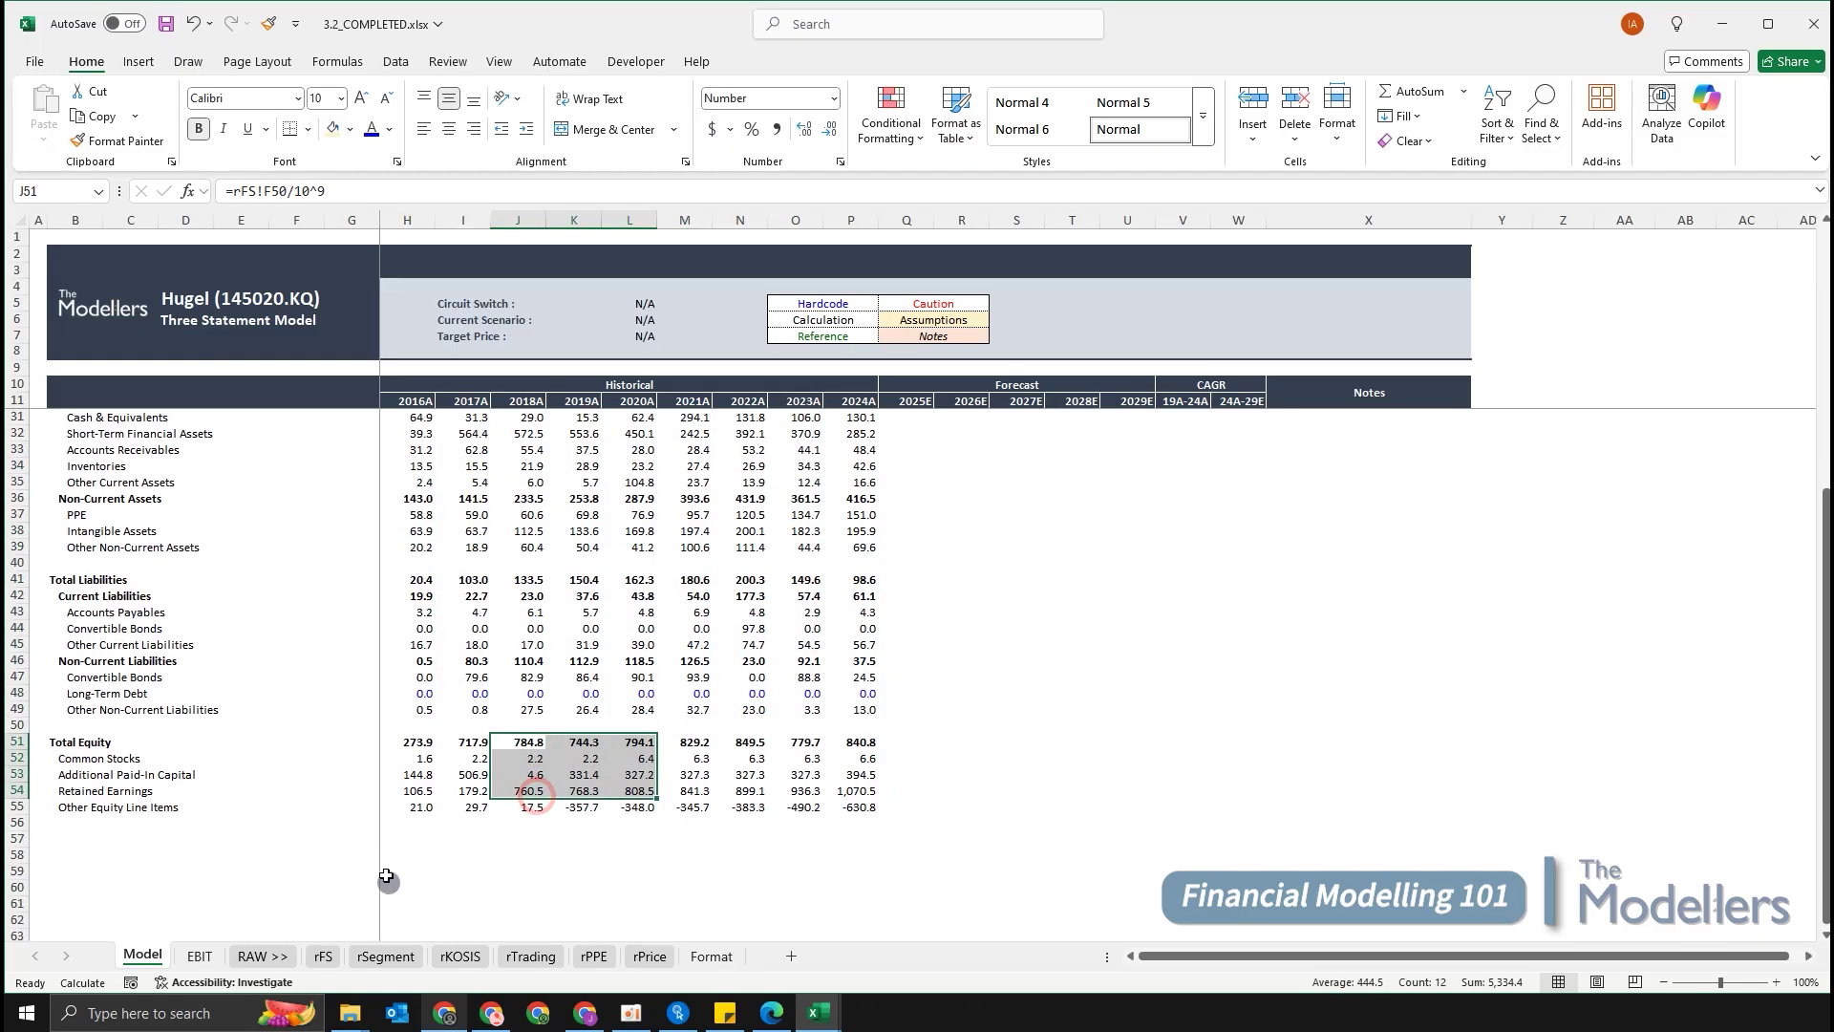
left_click(411, 841)
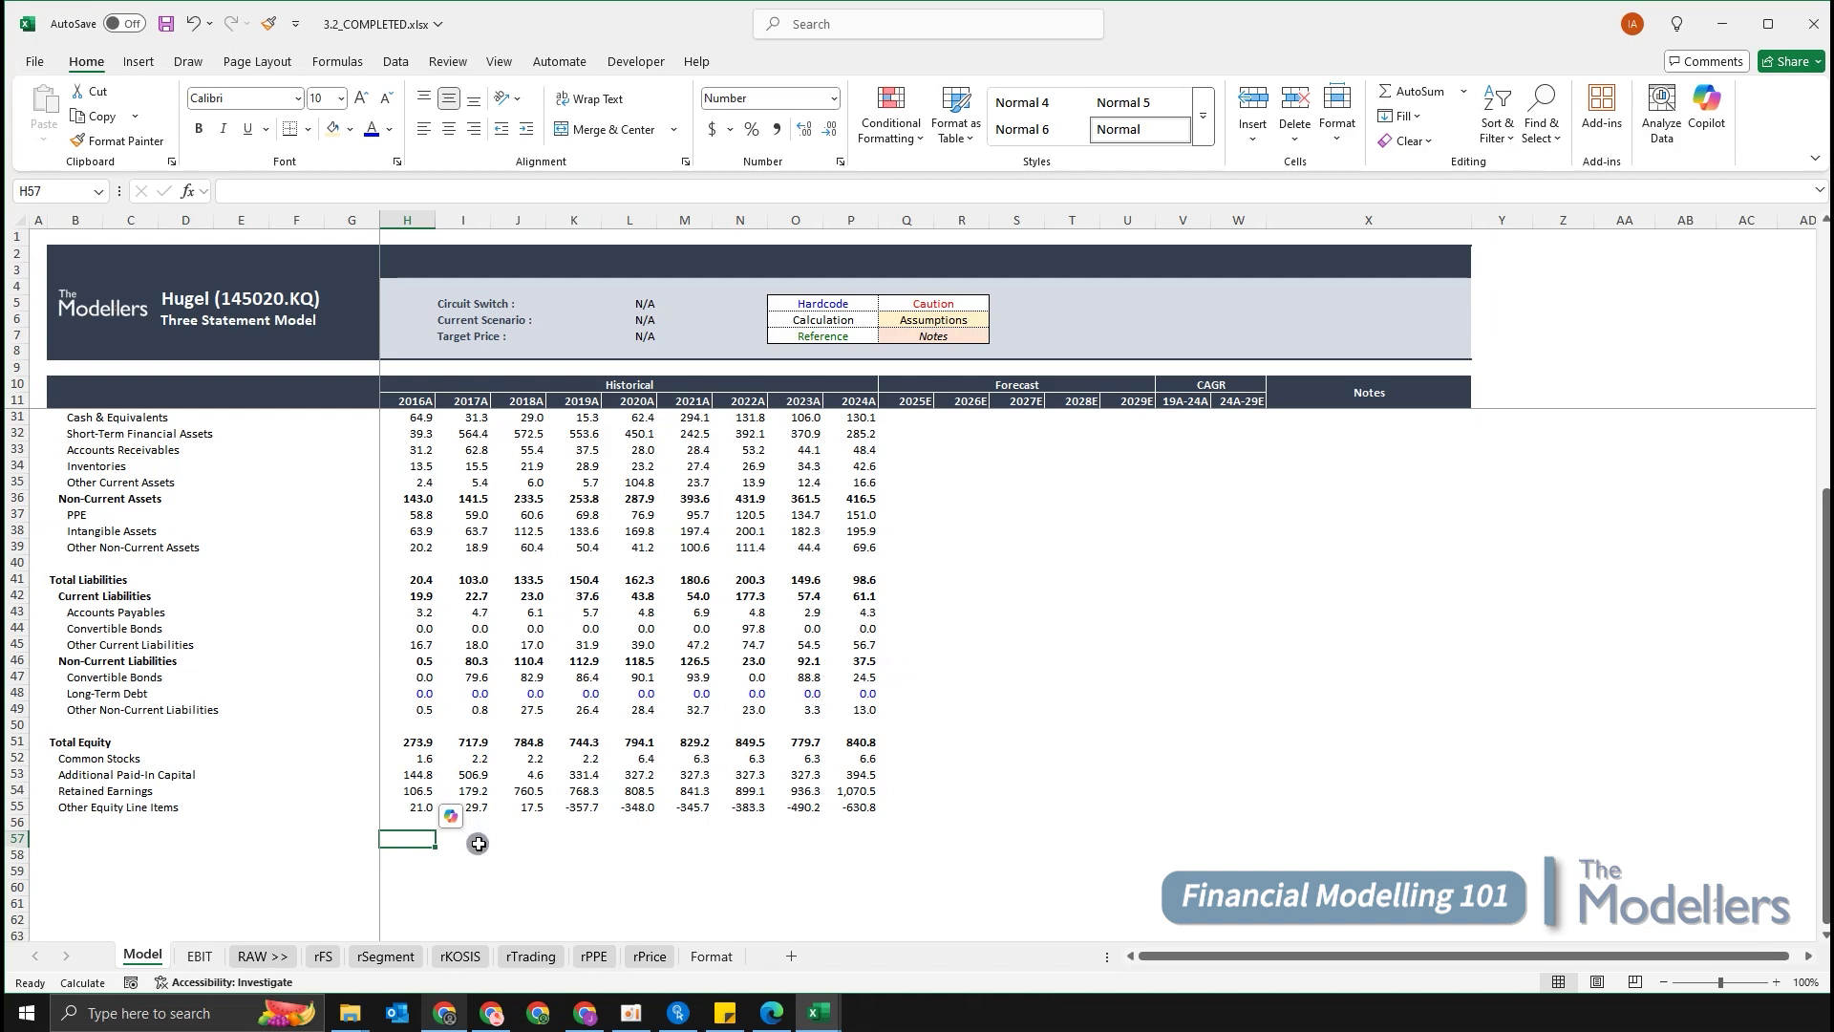
left_click_drag(469, 842, 865, 840)
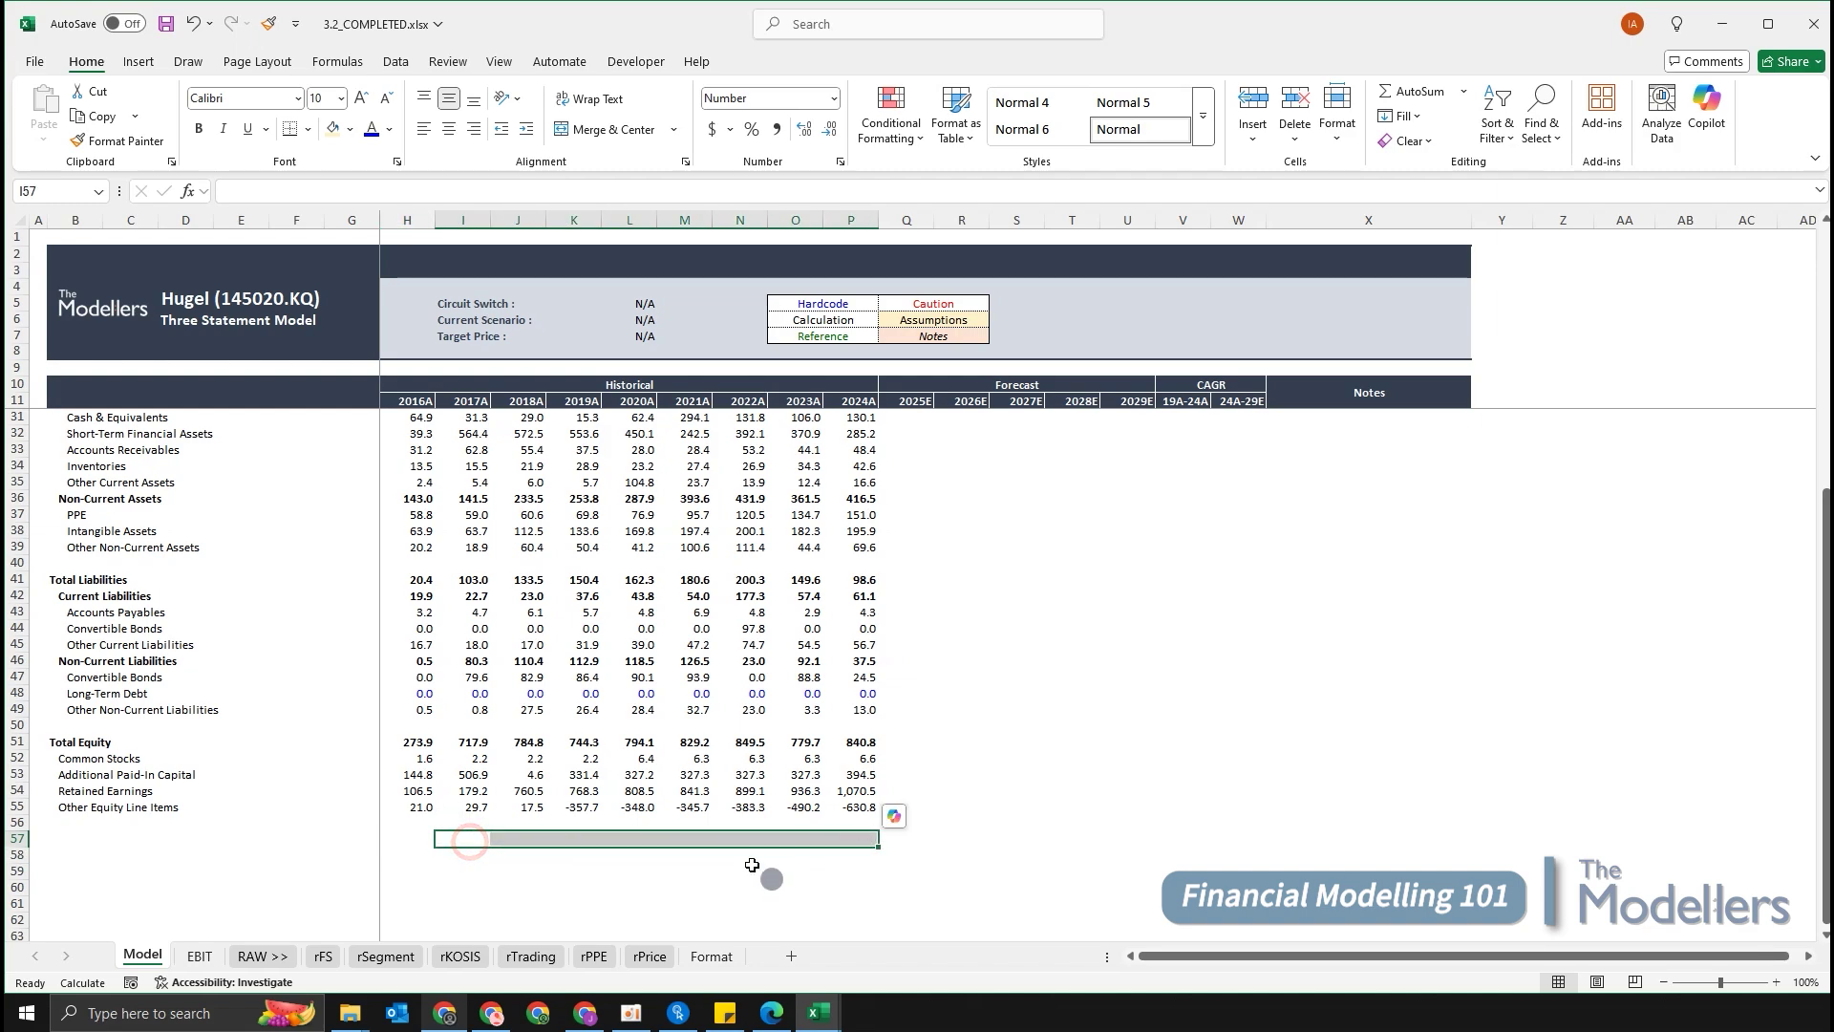
scroll(742, 855, "up", 2)
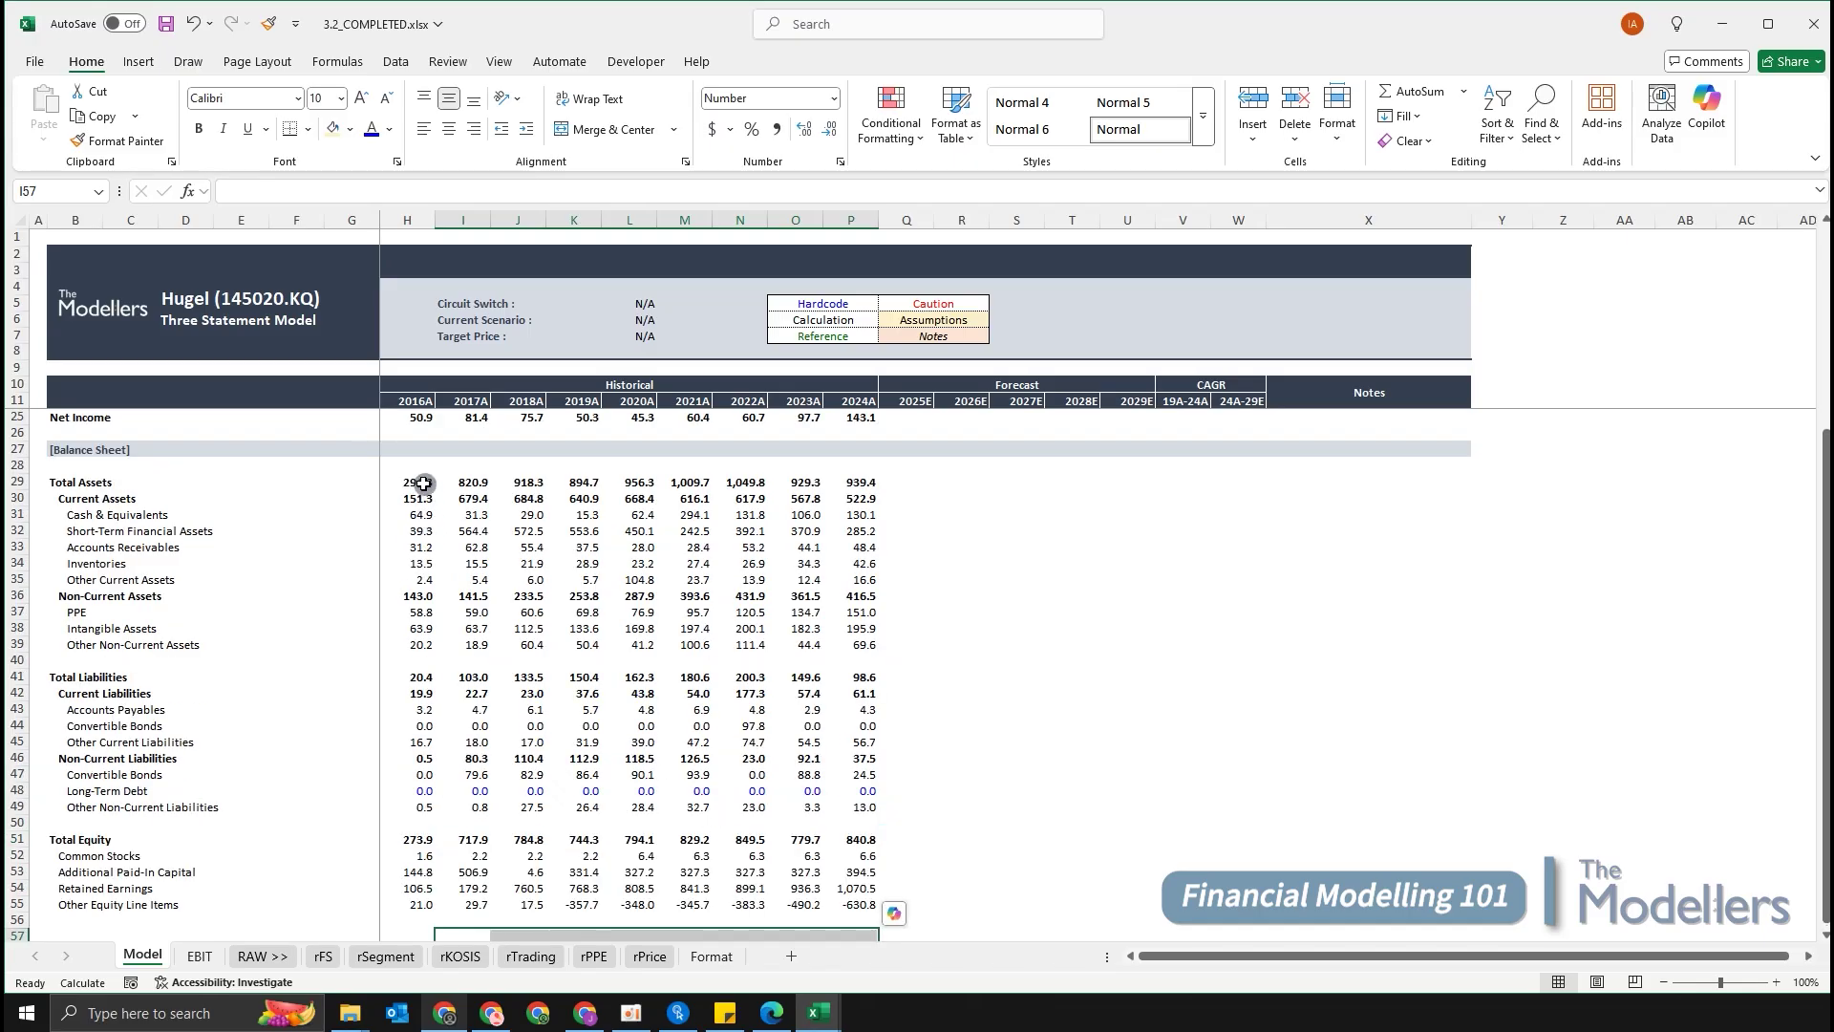
left_click_drag(417, 482, 869, 898)
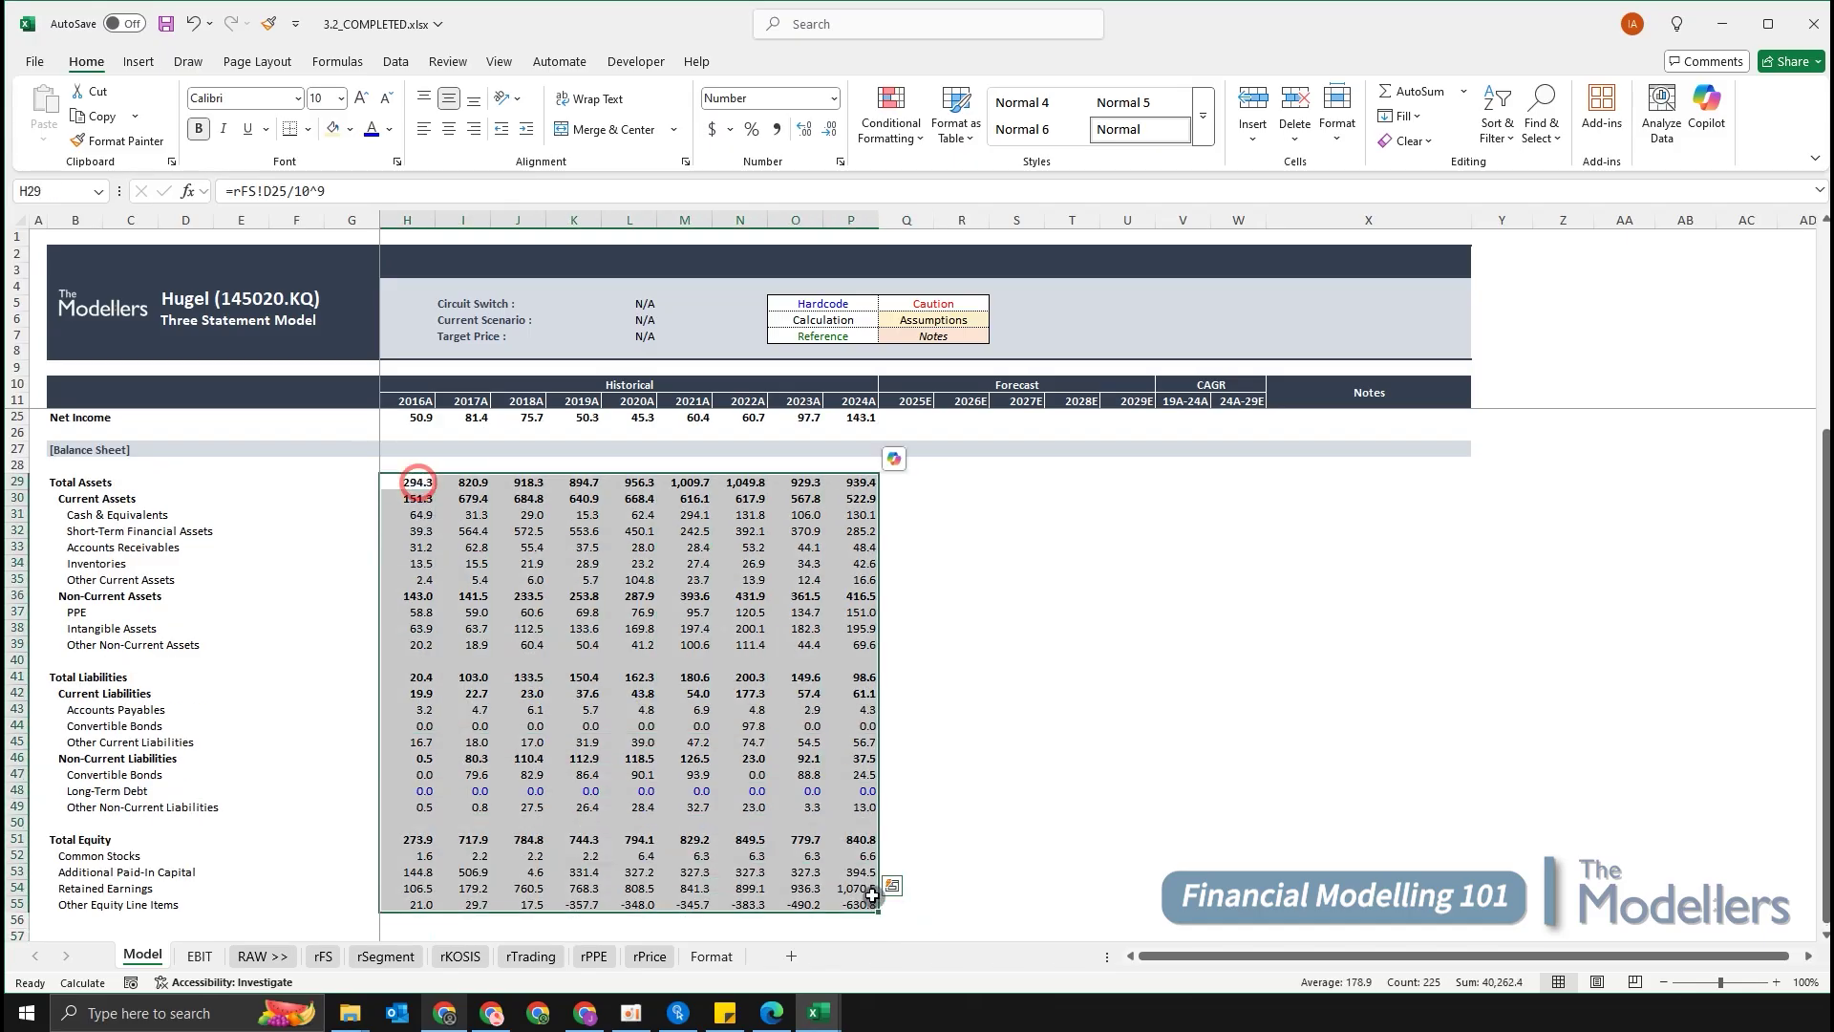
left_click(1070, 750)
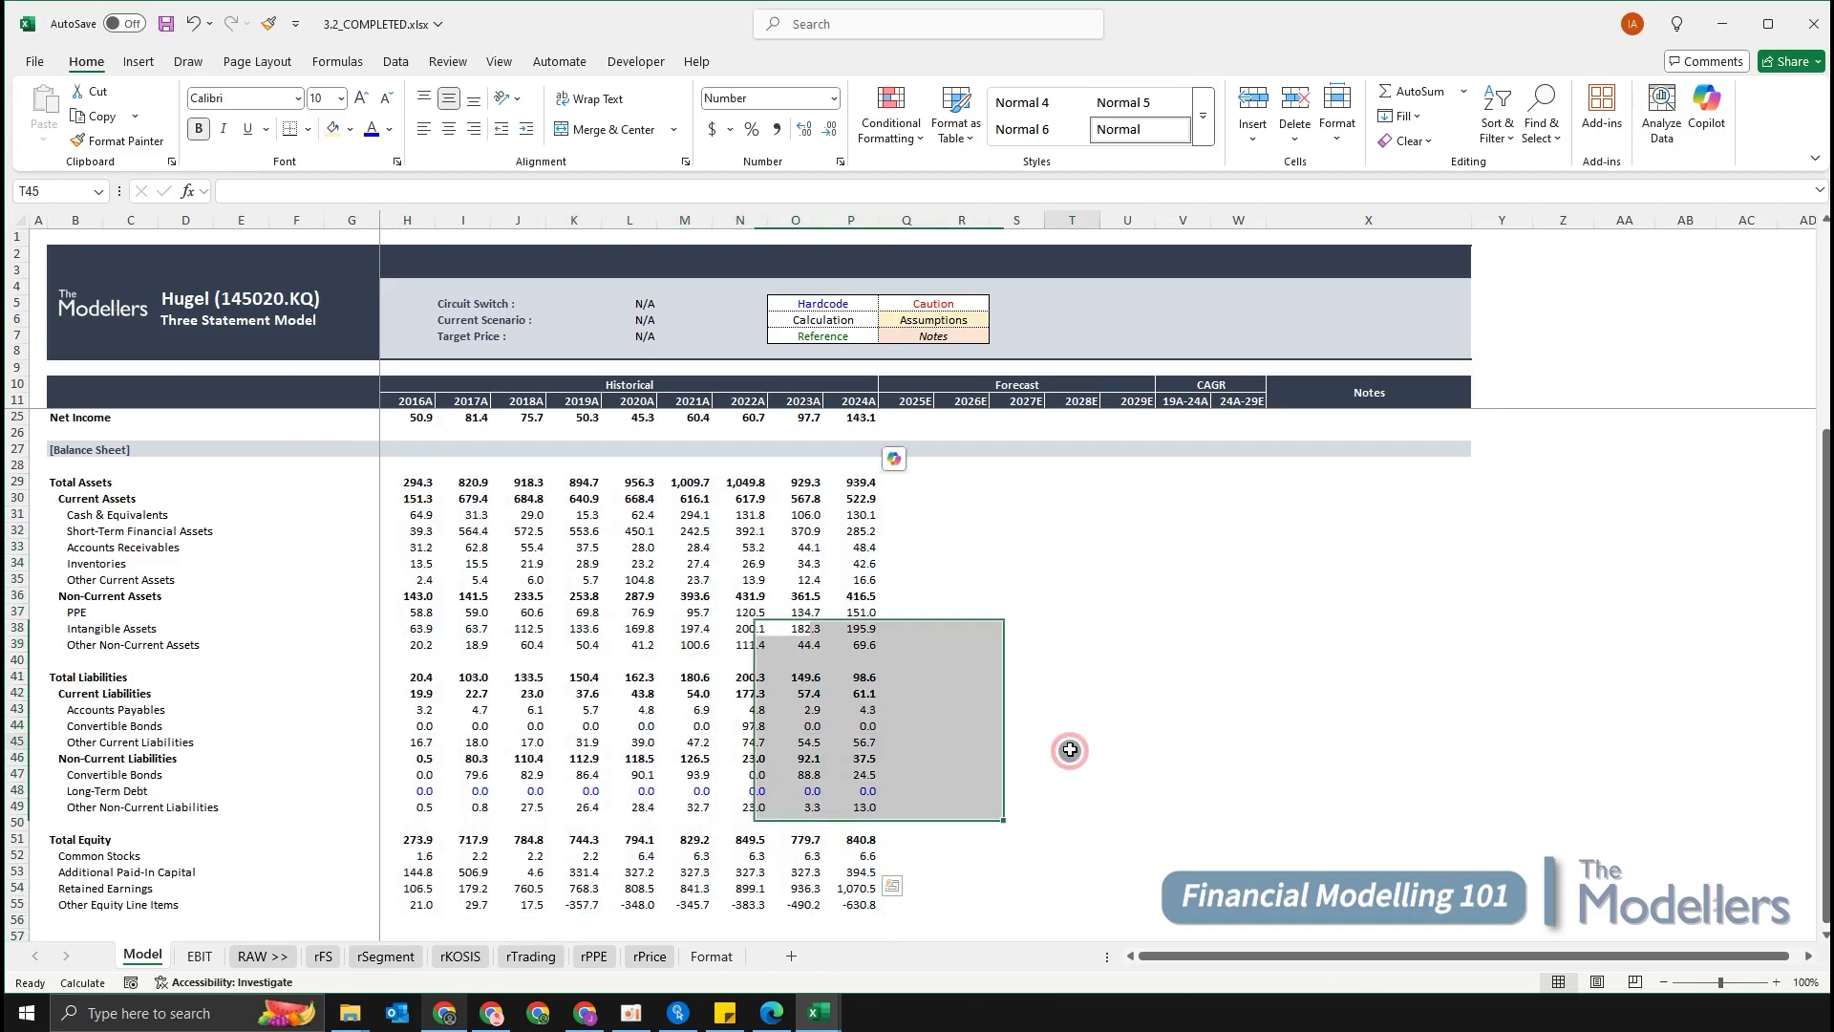
left_click(418, 496)
left_click(478, 627)
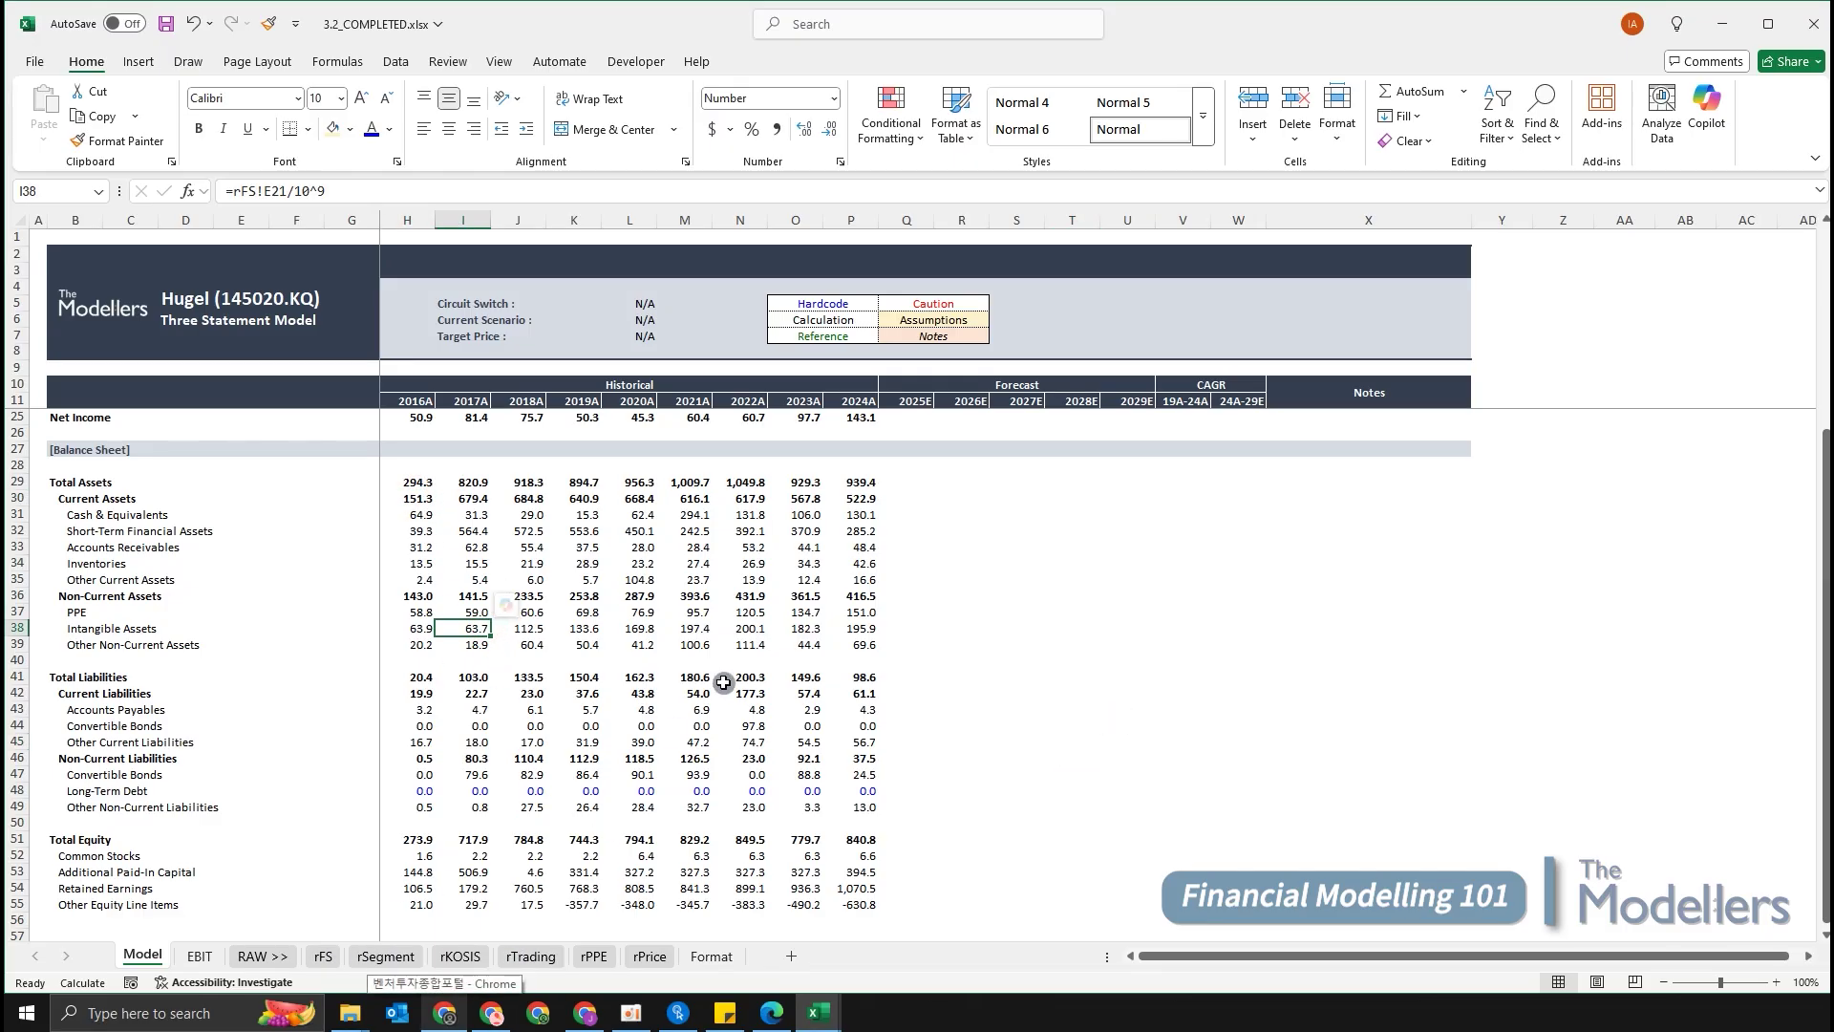
Review the source balance sheet on rFS, then the empty 2025E to 2029E cells of row 57 on Model.
left_click(323, 956)
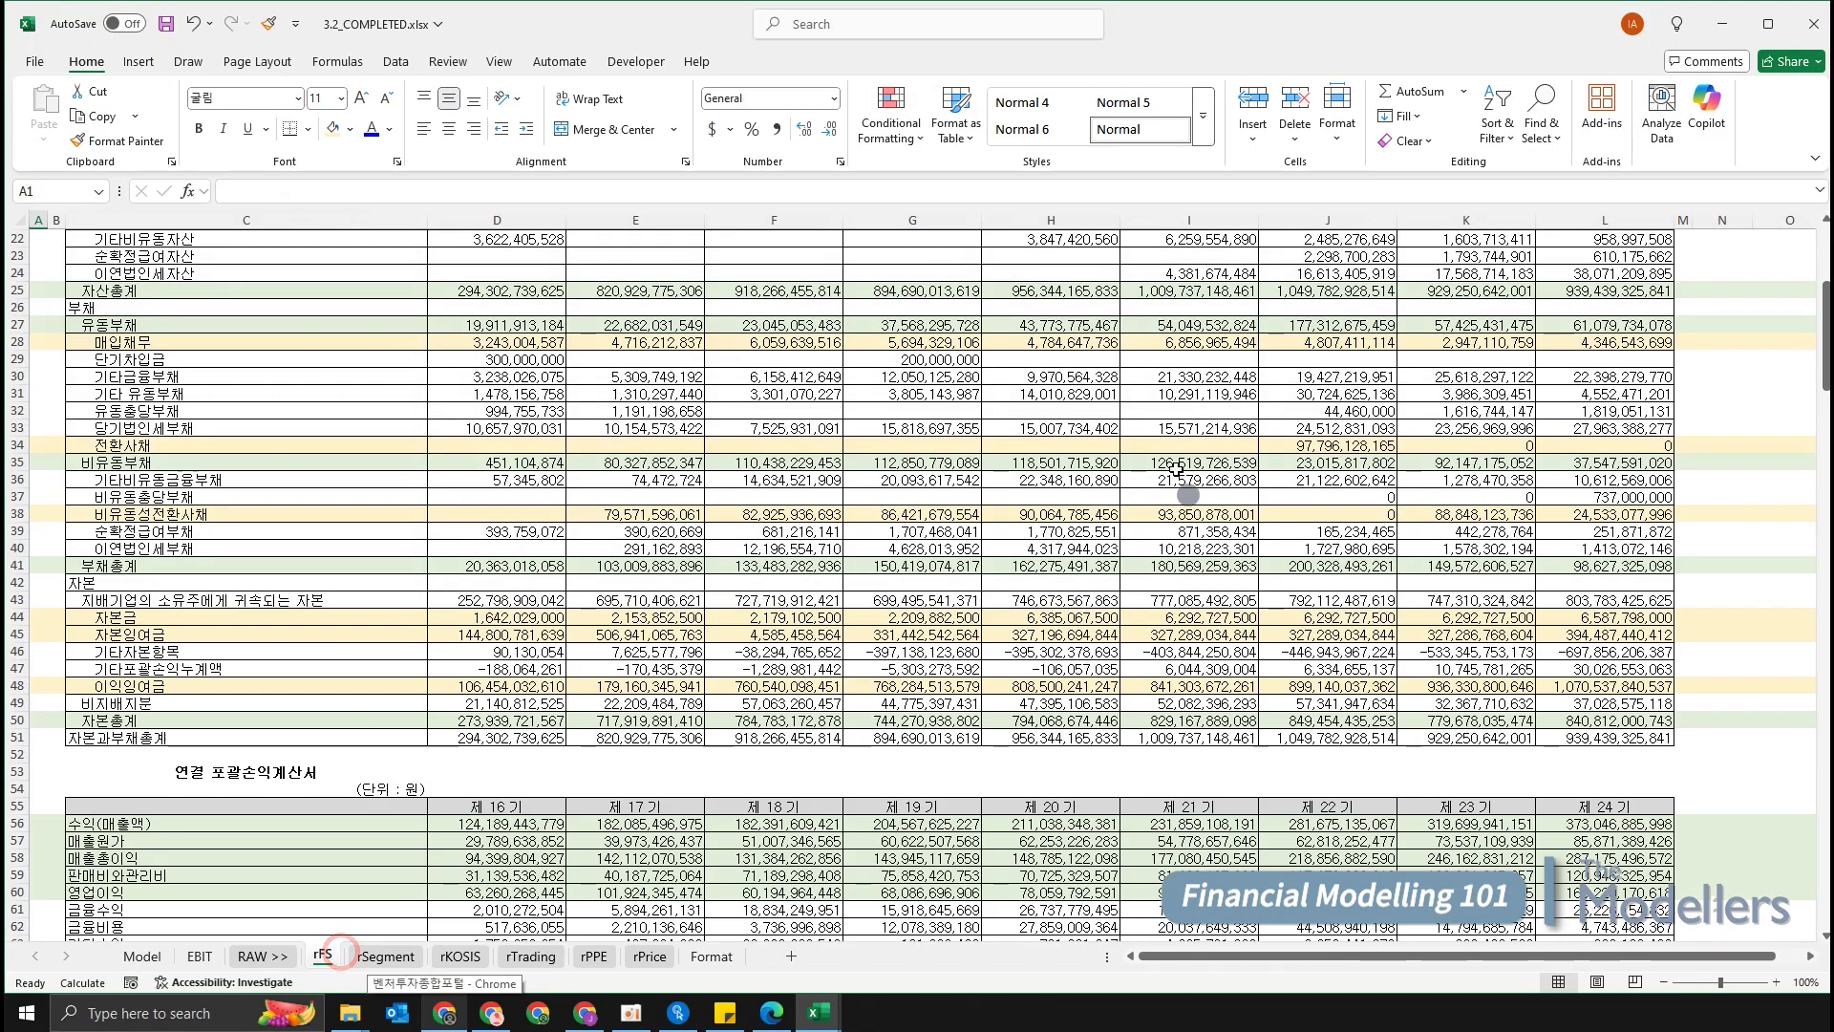
scroll(1180, 470, "up", 6)
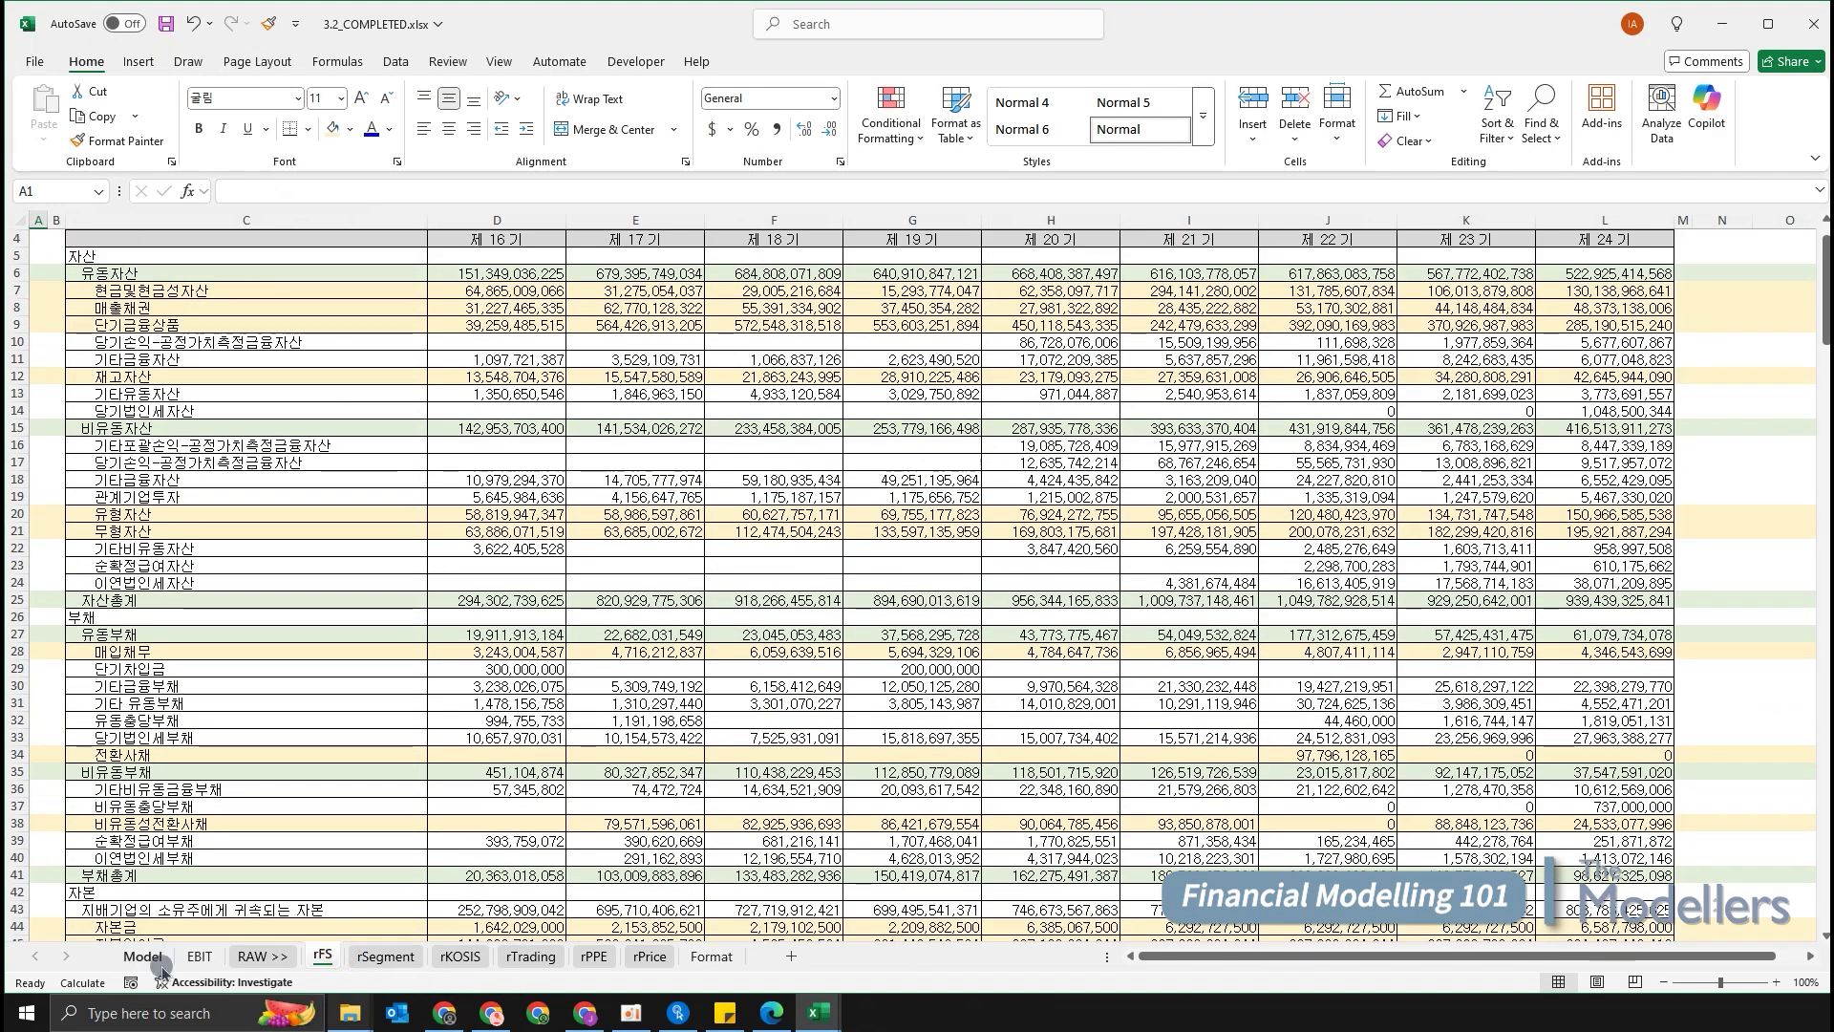
left_click(160, 963)
left_click(905, 891)
left_click_drag(905, 890, 1142, 894)
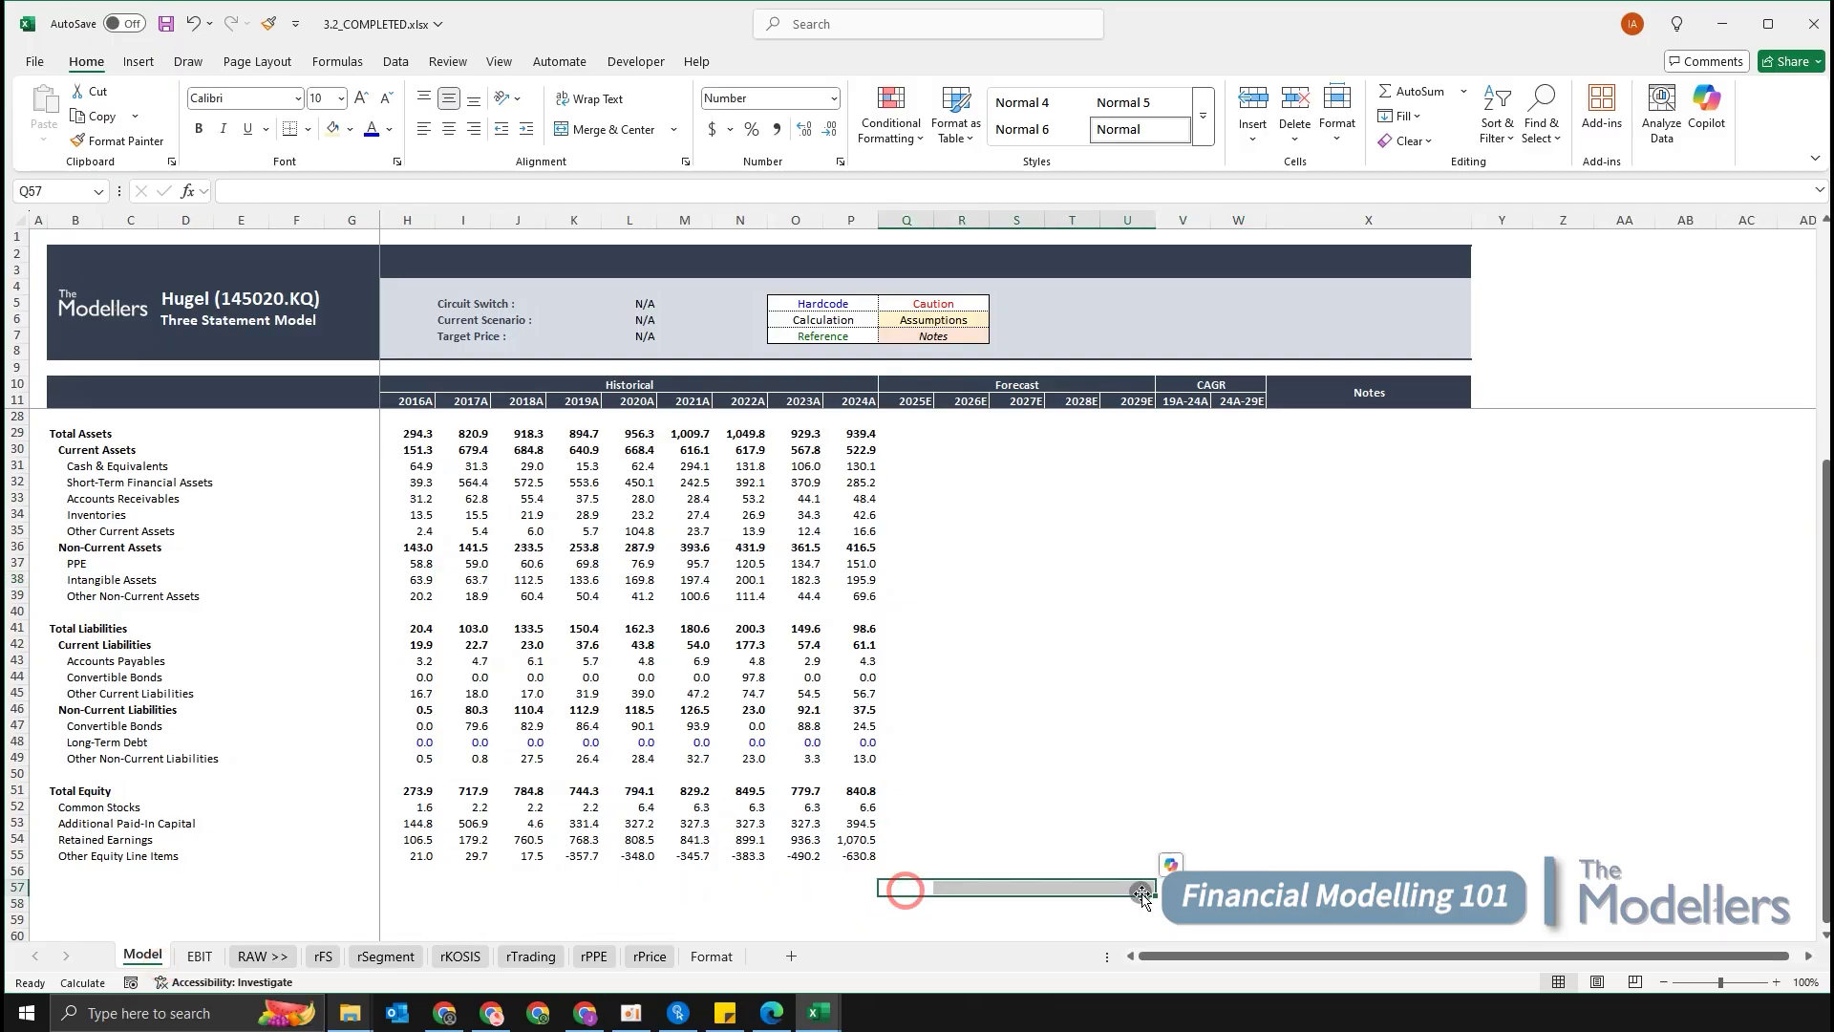
left_click(1075, 812)
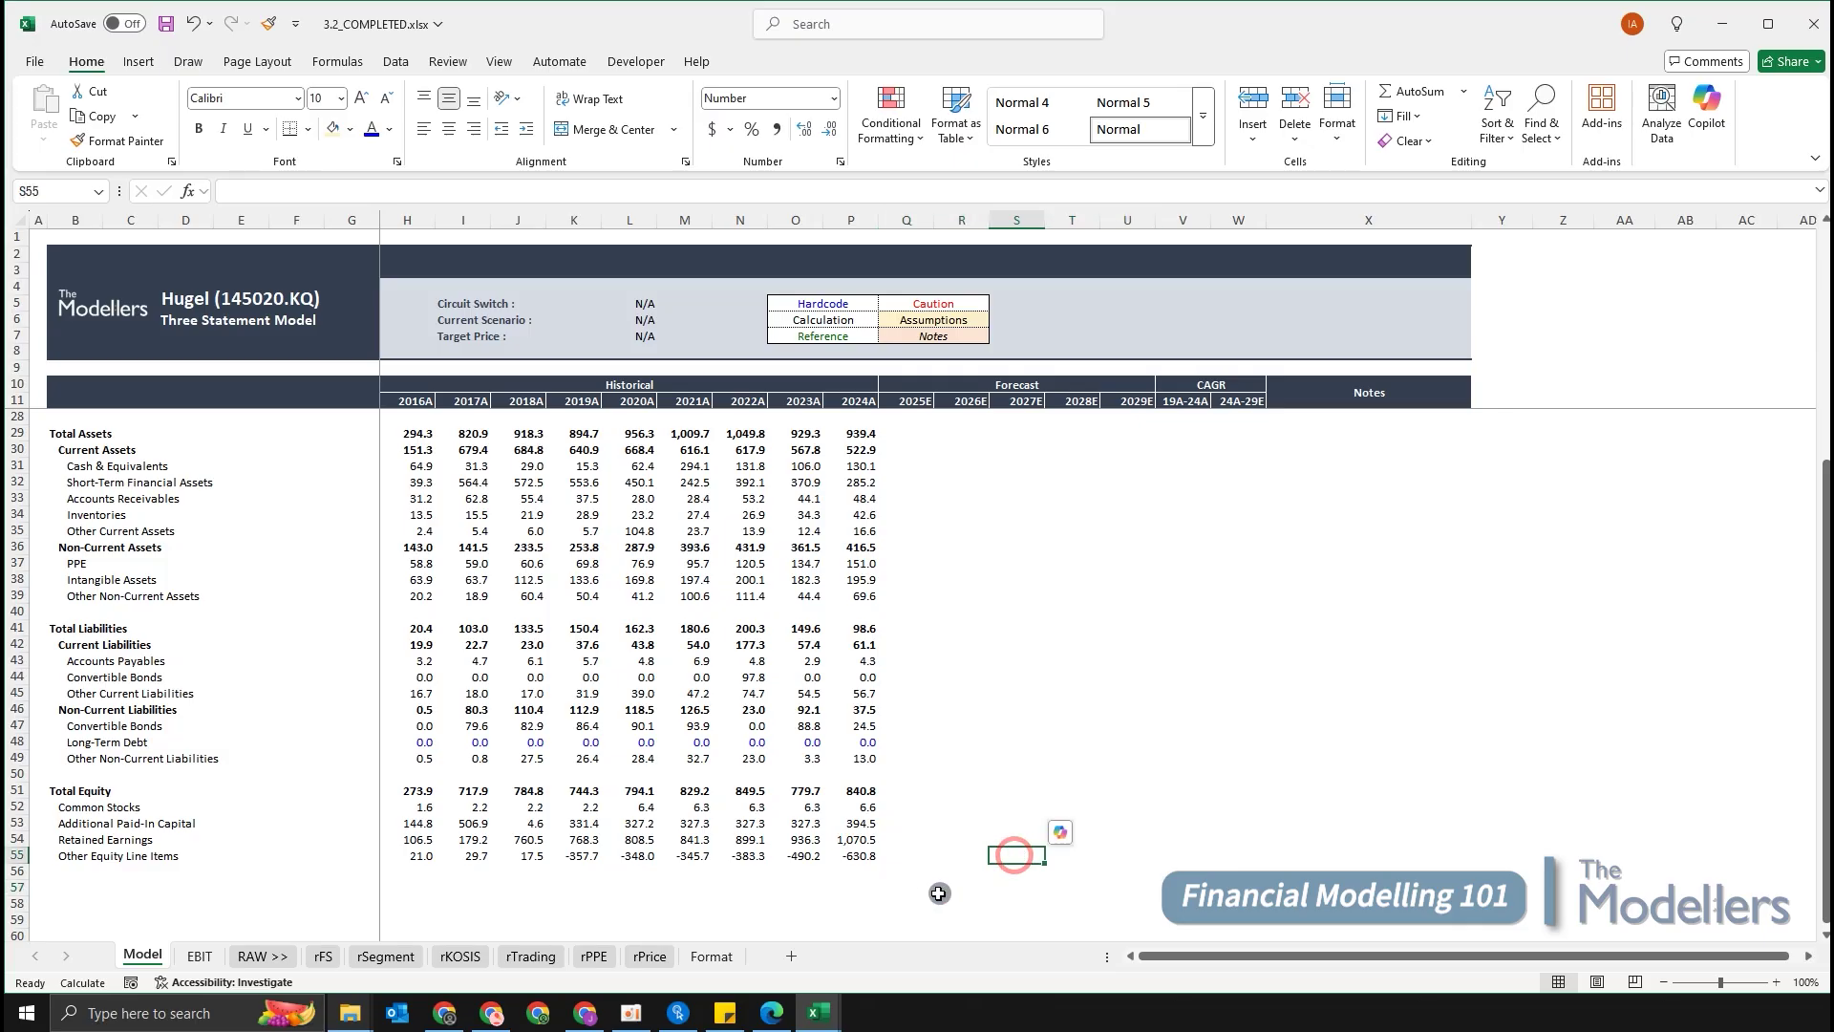
left_click_drag(909, 887, 1145, 892)
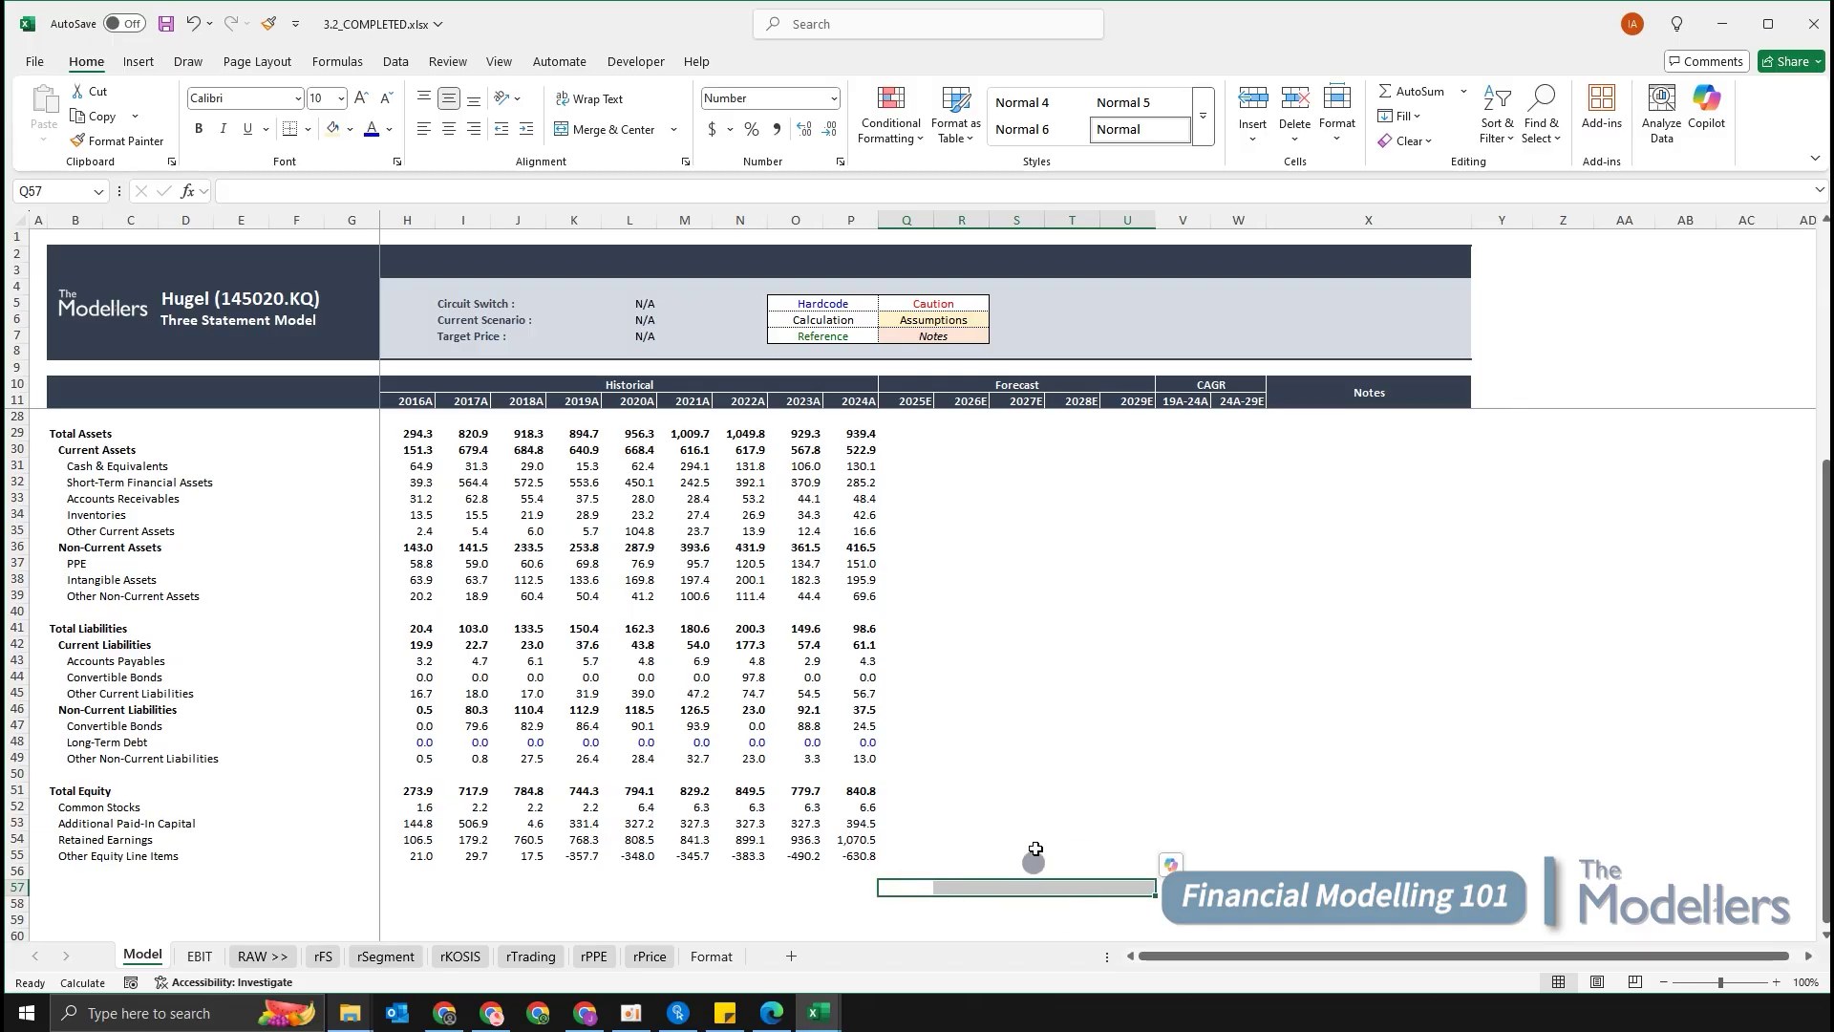
Label row 57, beneath the equity line items, as CHECK in column B.
scroll(1028, 884, "down", 2)
key("Left")
key("Left")
key("Left")
key("Left")
key("Left")
key("Left")
key("Left")
key("Left")
key("Left")
key("Left")
key("Left")
key("Left")
key("Left")
key("Left")
key("Left")
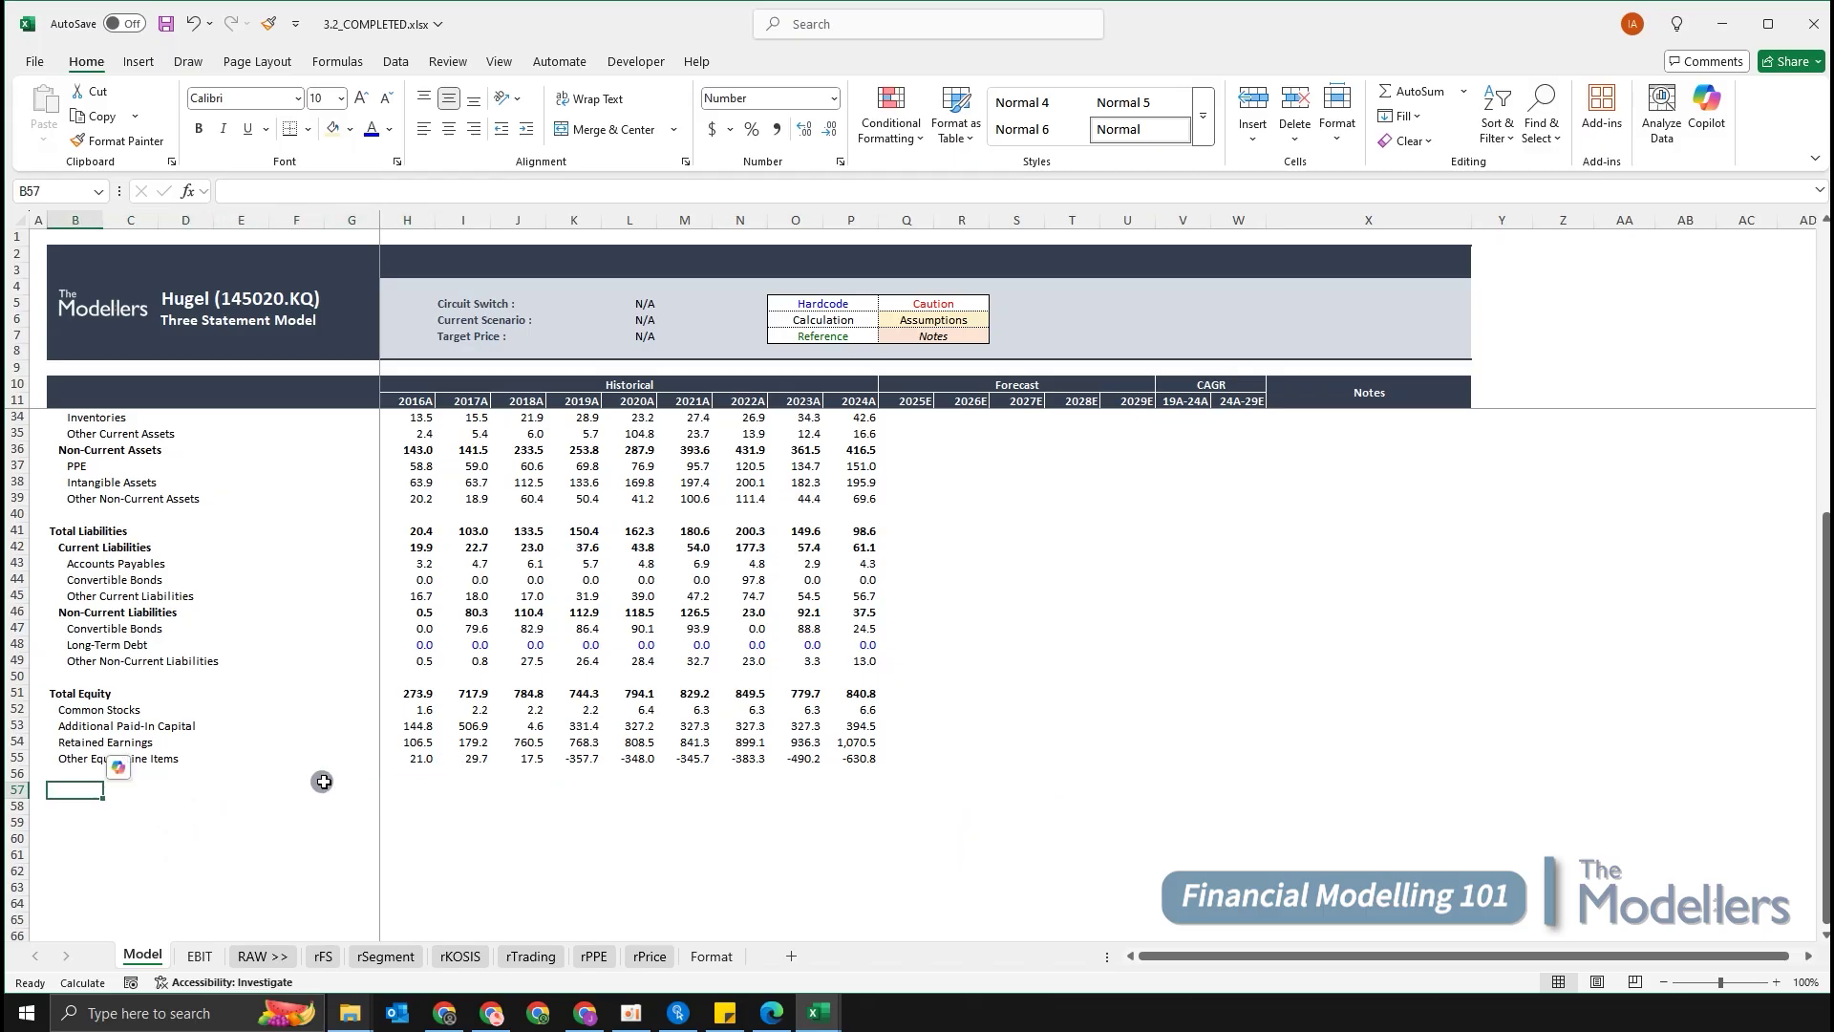
type("CH")
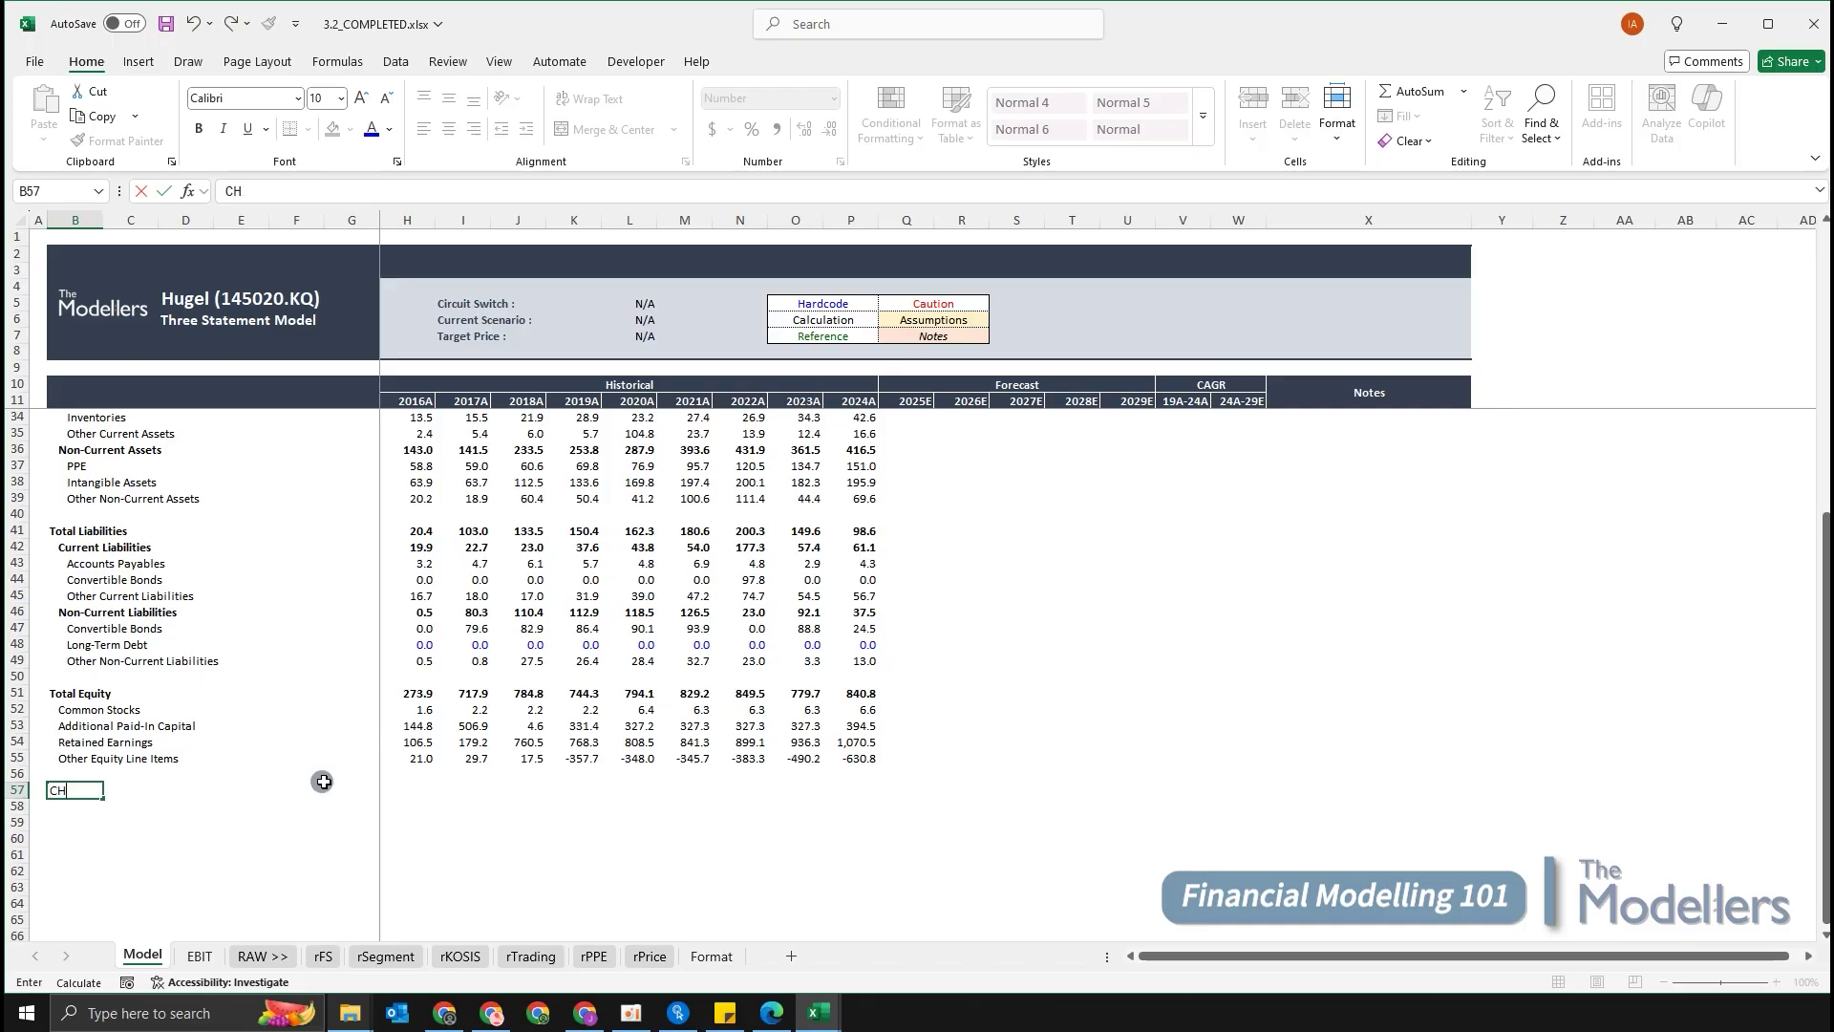
type("ICK")
key("Return")
Examine the 2016A asset, liability and equity figures that the balance check in H57 has to compare.
key("Up")
key("Right")
key("Right")
key("Right")
key("Right")
key("Right")
key("Right")
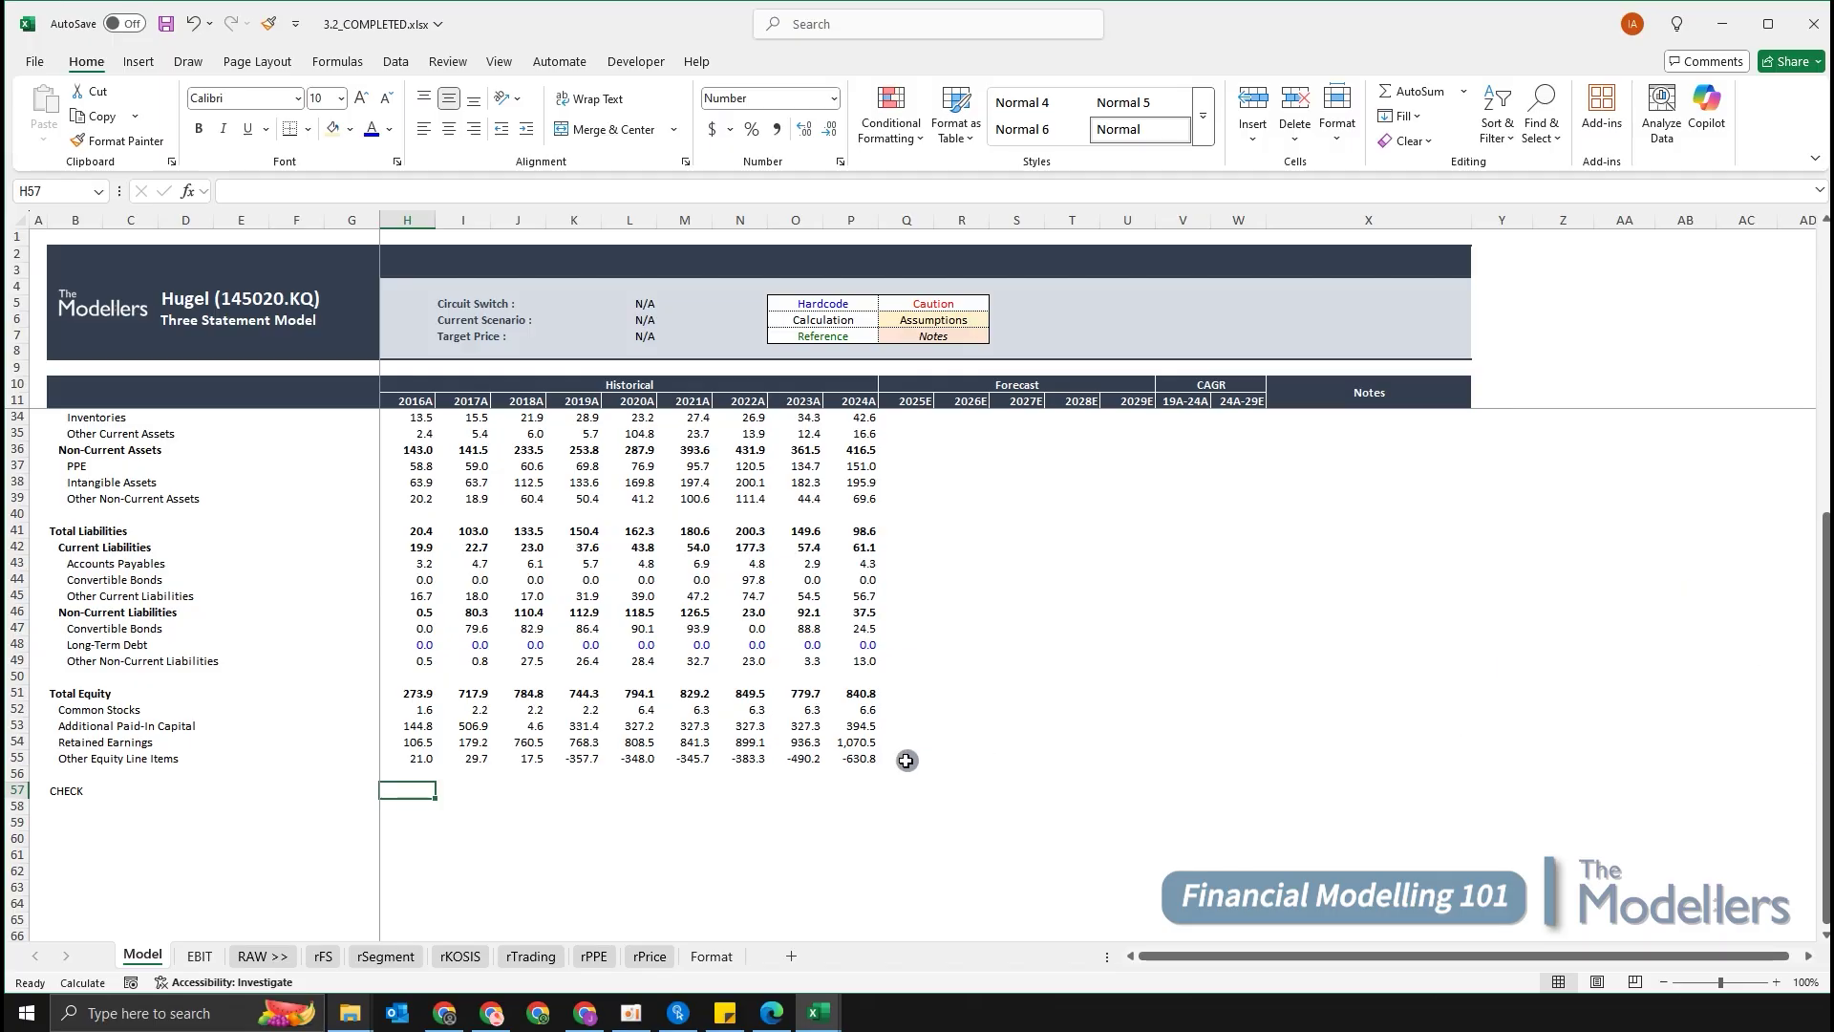
scroll(392, 749, "up", 4)
scroll(393, 646, "down", 3)
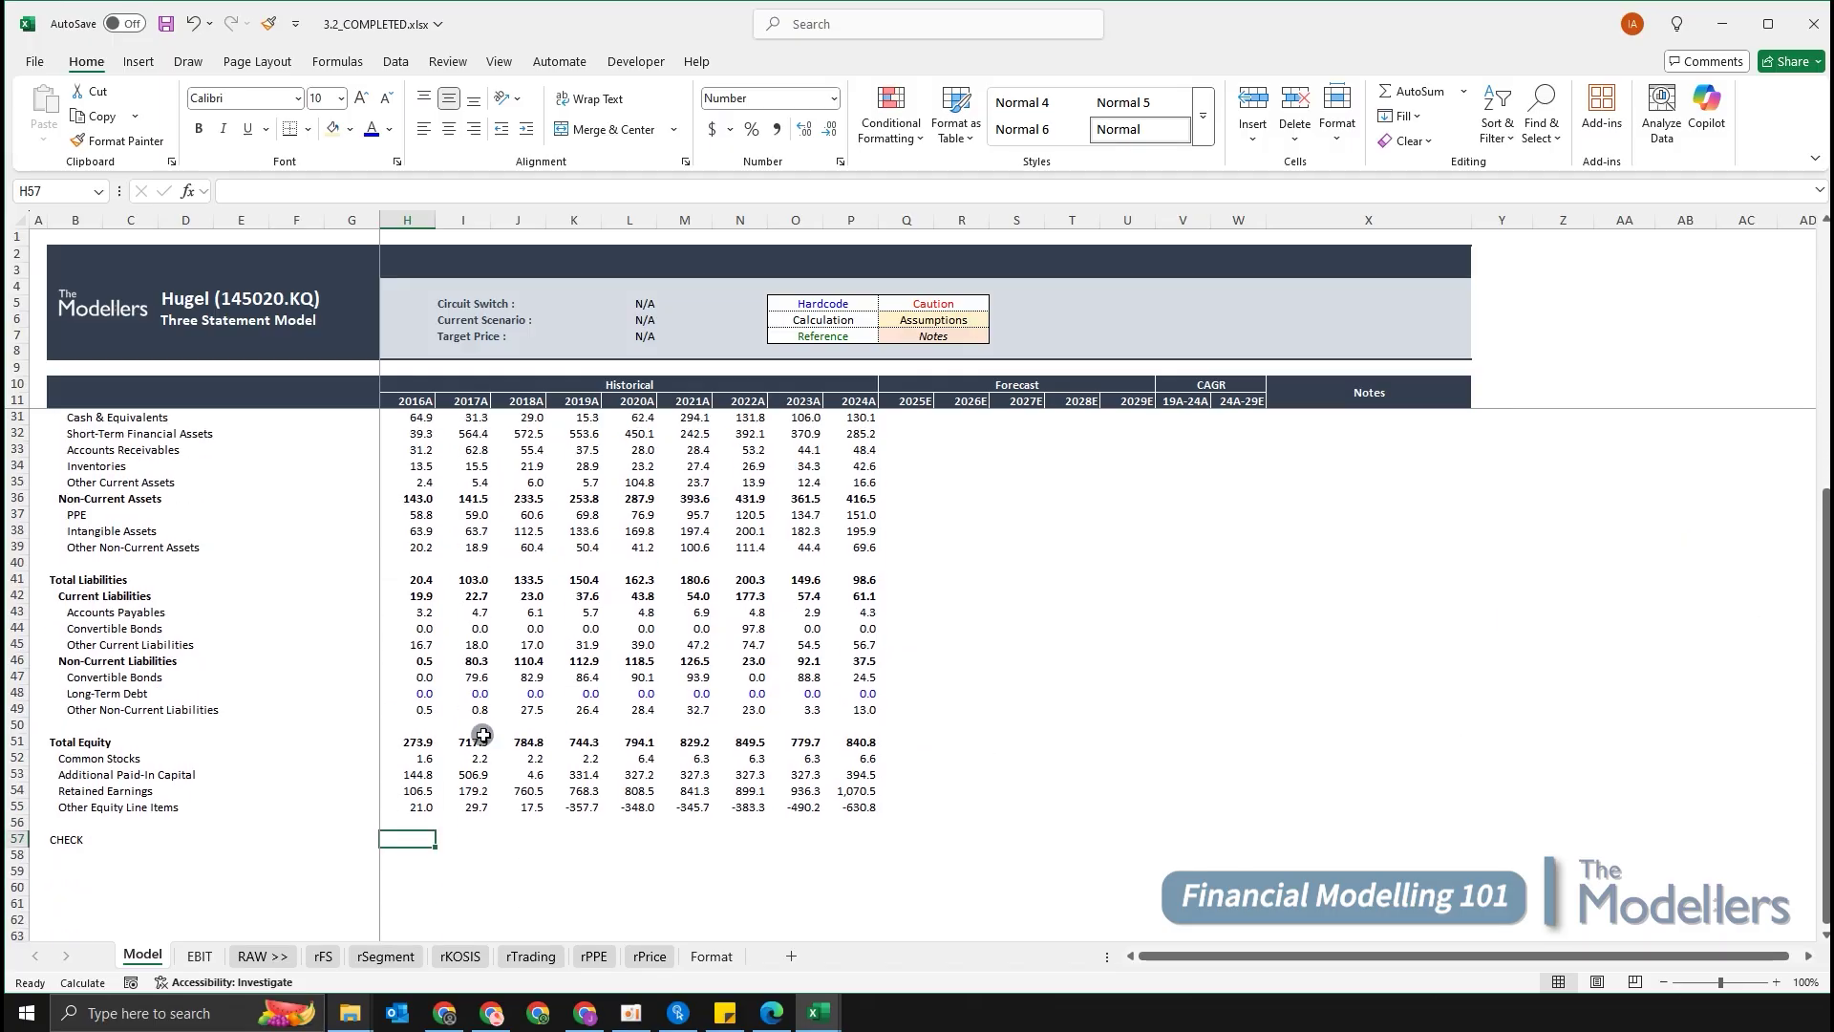
scroll(563, 669, "up", 1)
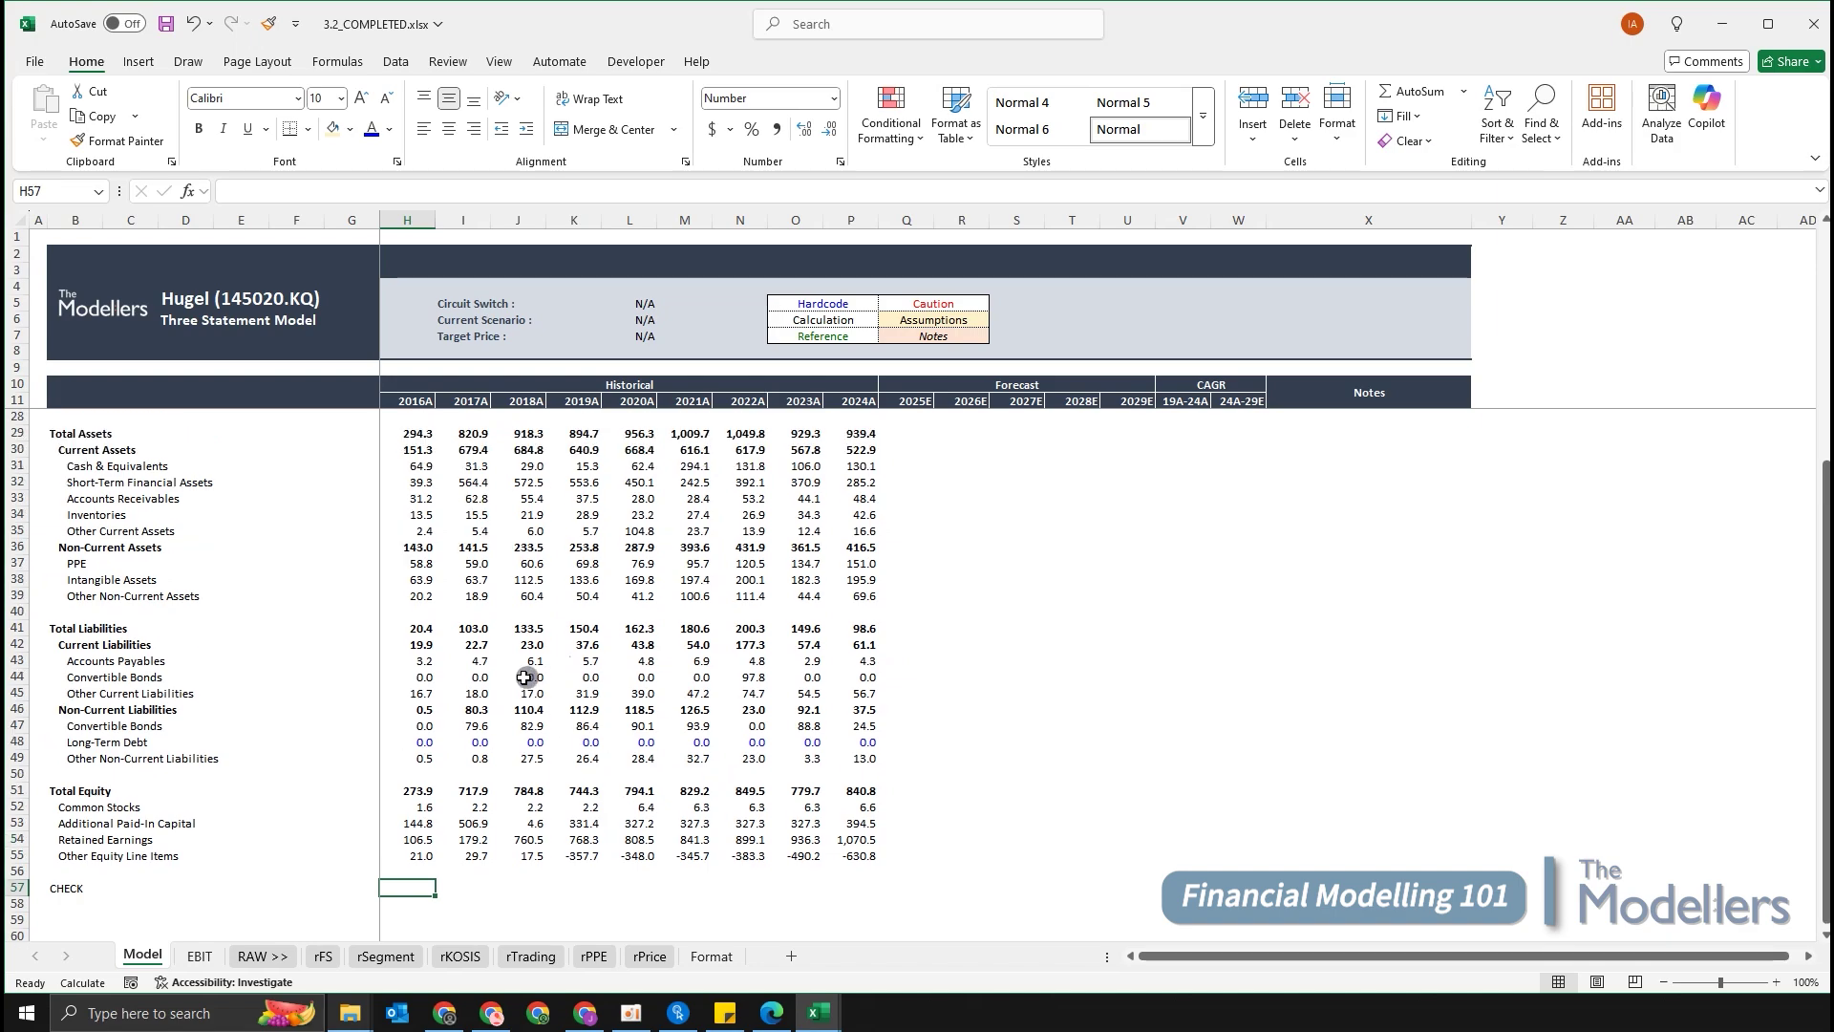
left_click(409, 435)
left_click(408, 645)
left_click(428, 805)
left_click(421, 888)
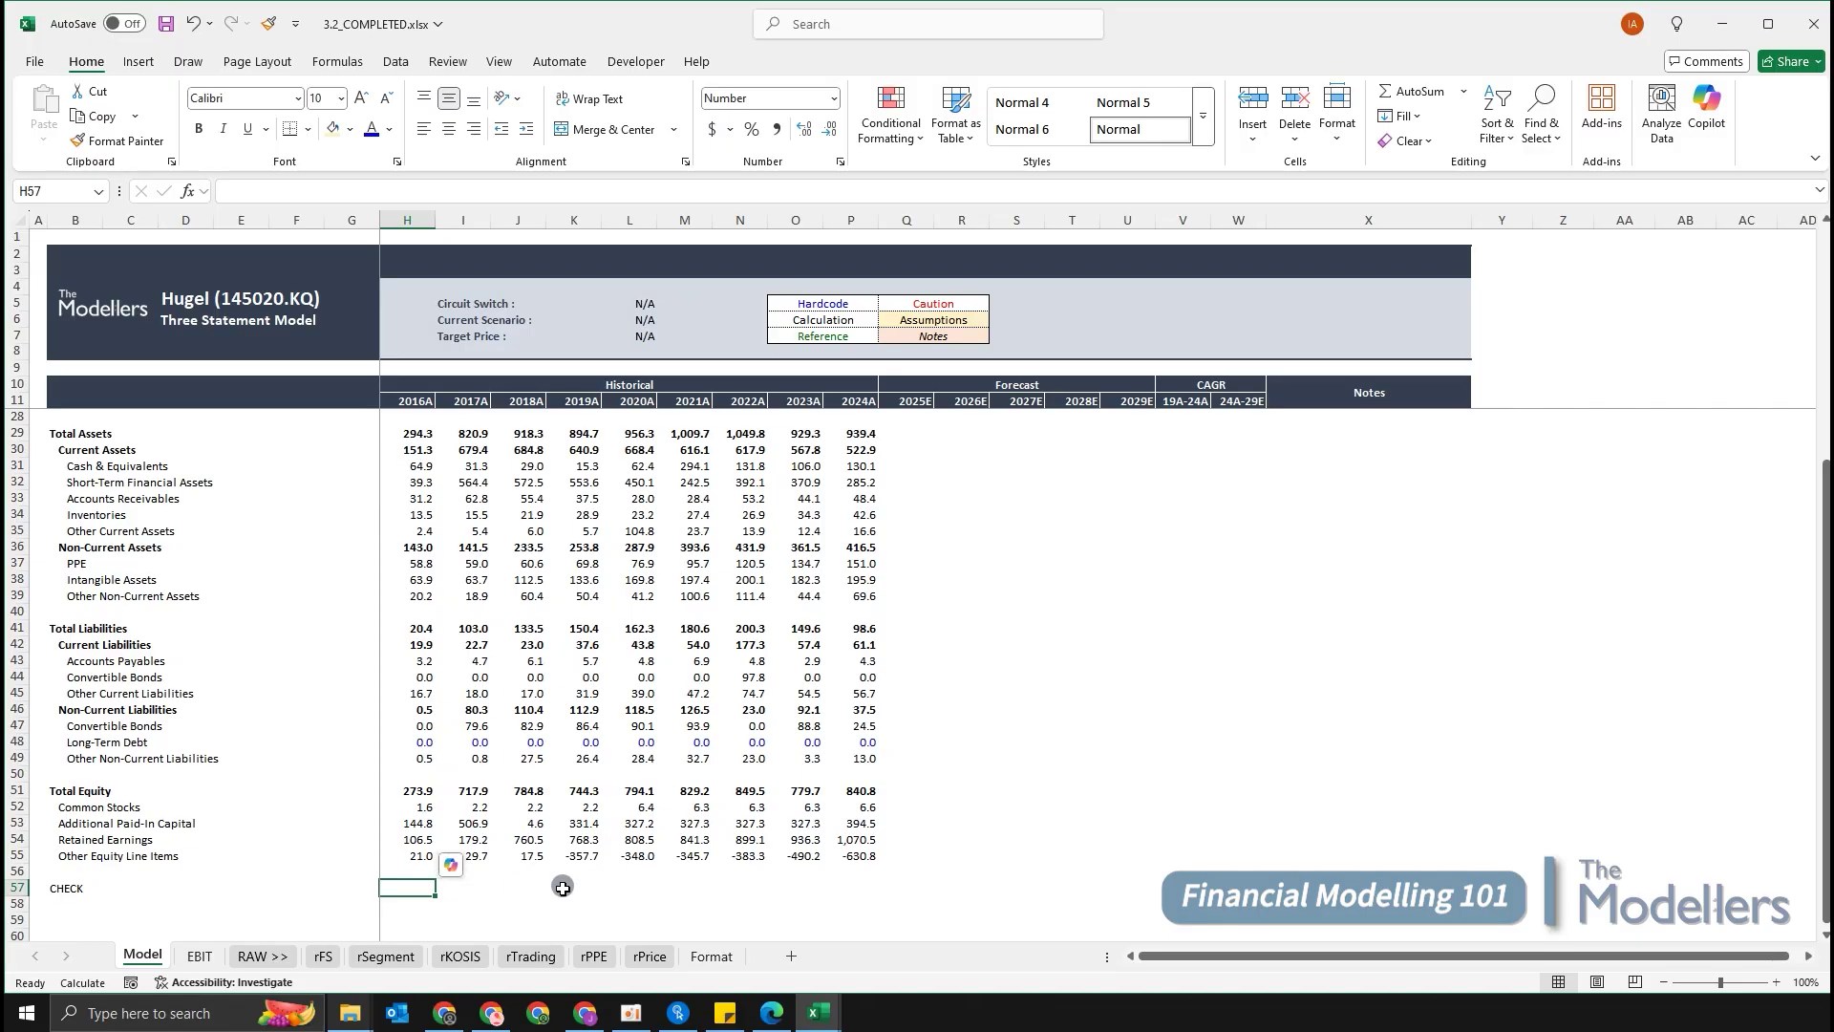
Enter the 2016A balance check in H57 as =IF(H29=H41+H51,"TRUE",H29-H41-H51).
type("=")
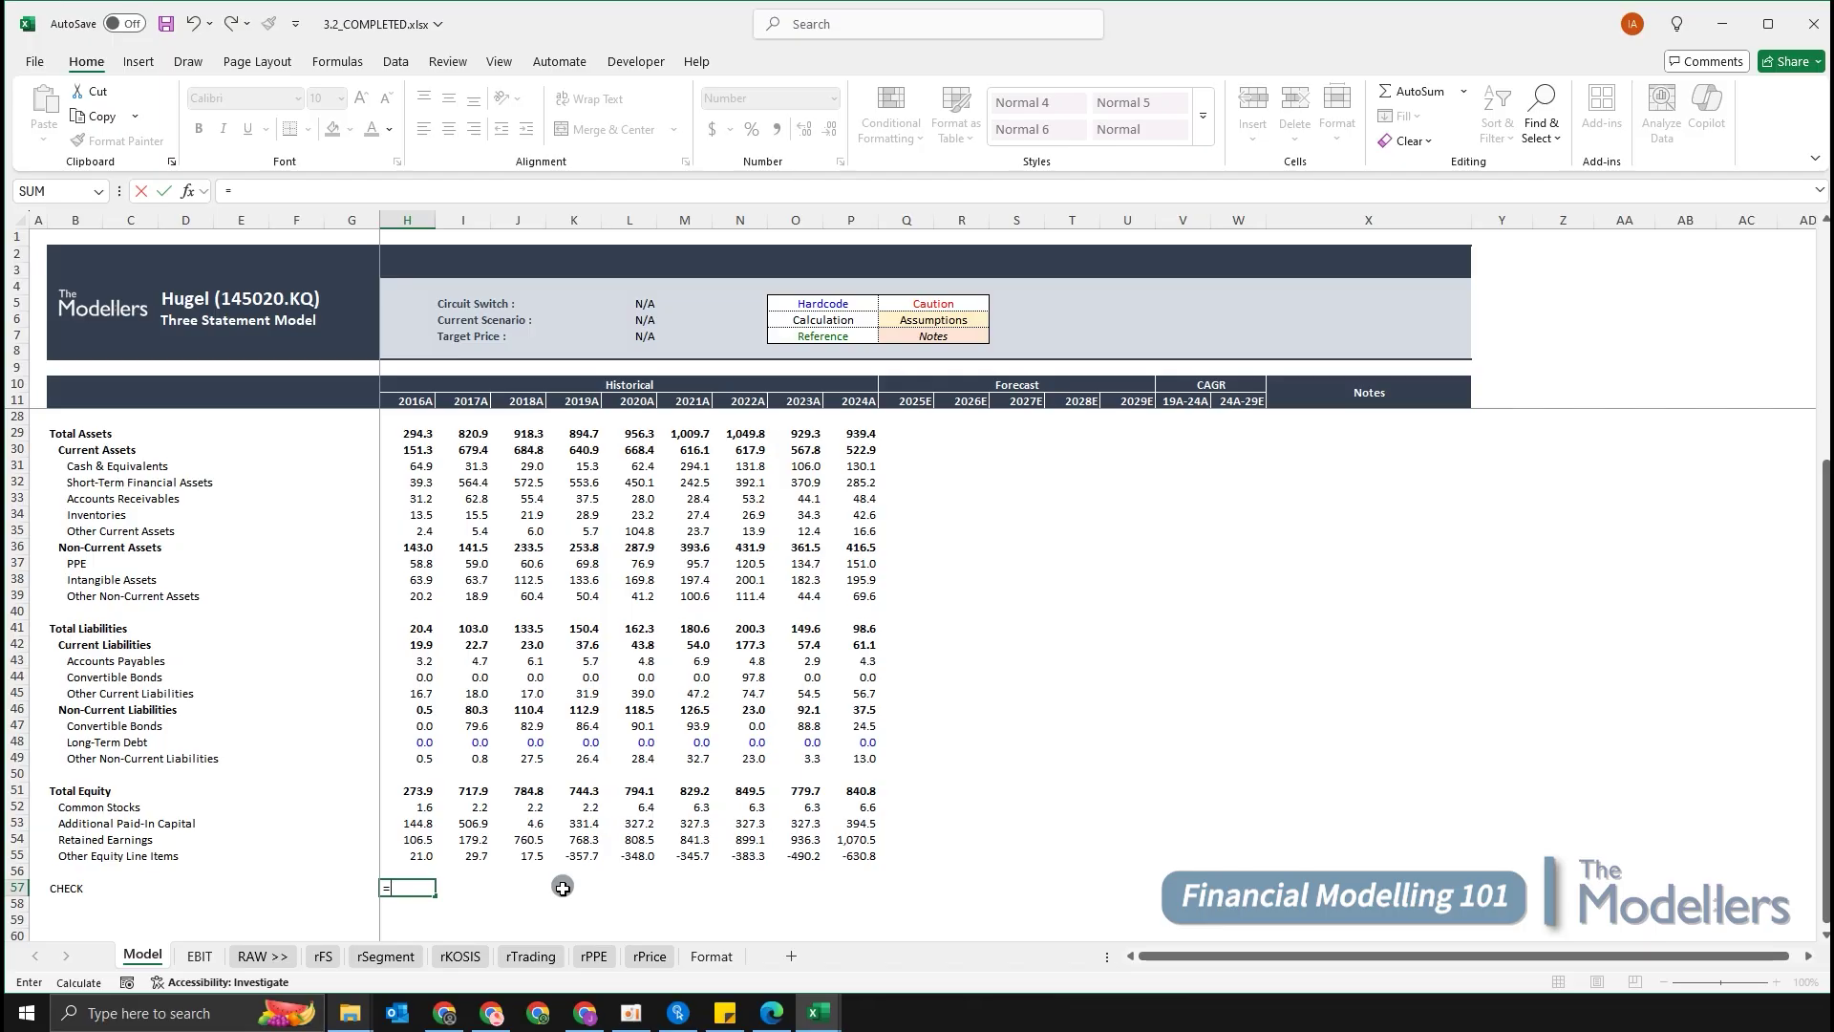
type("if")
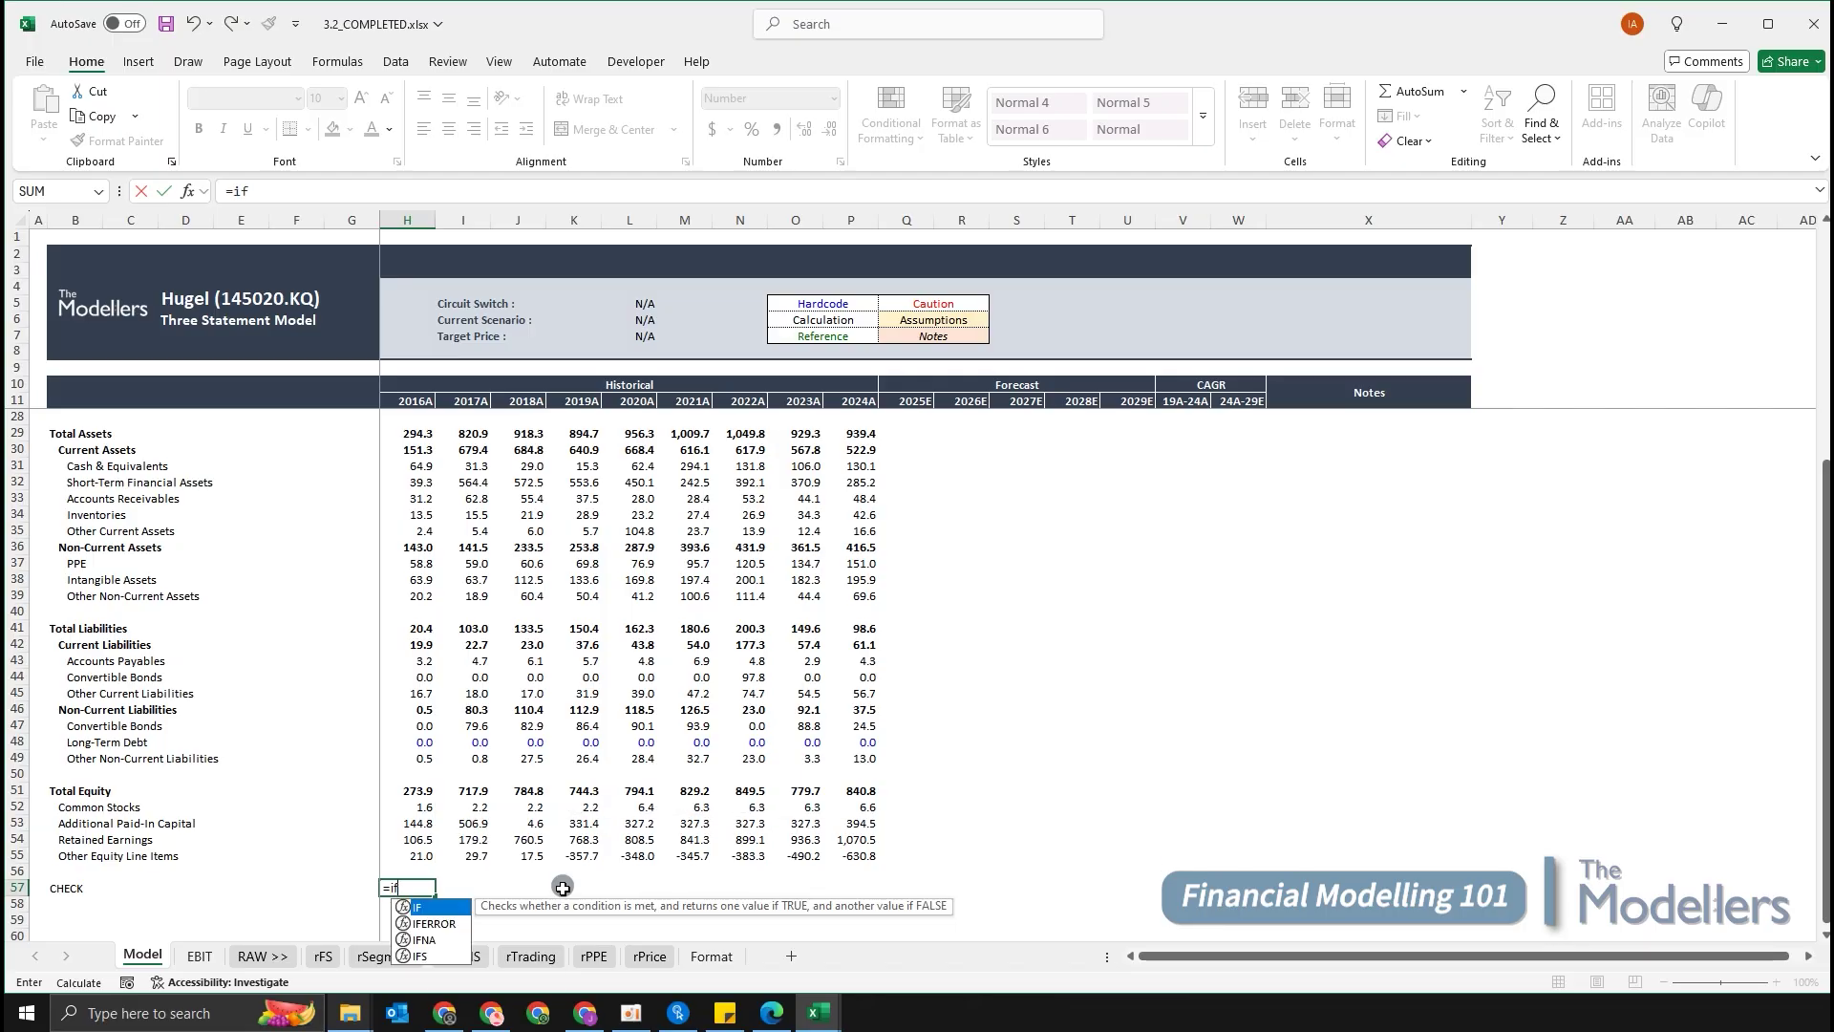
key("Tab")
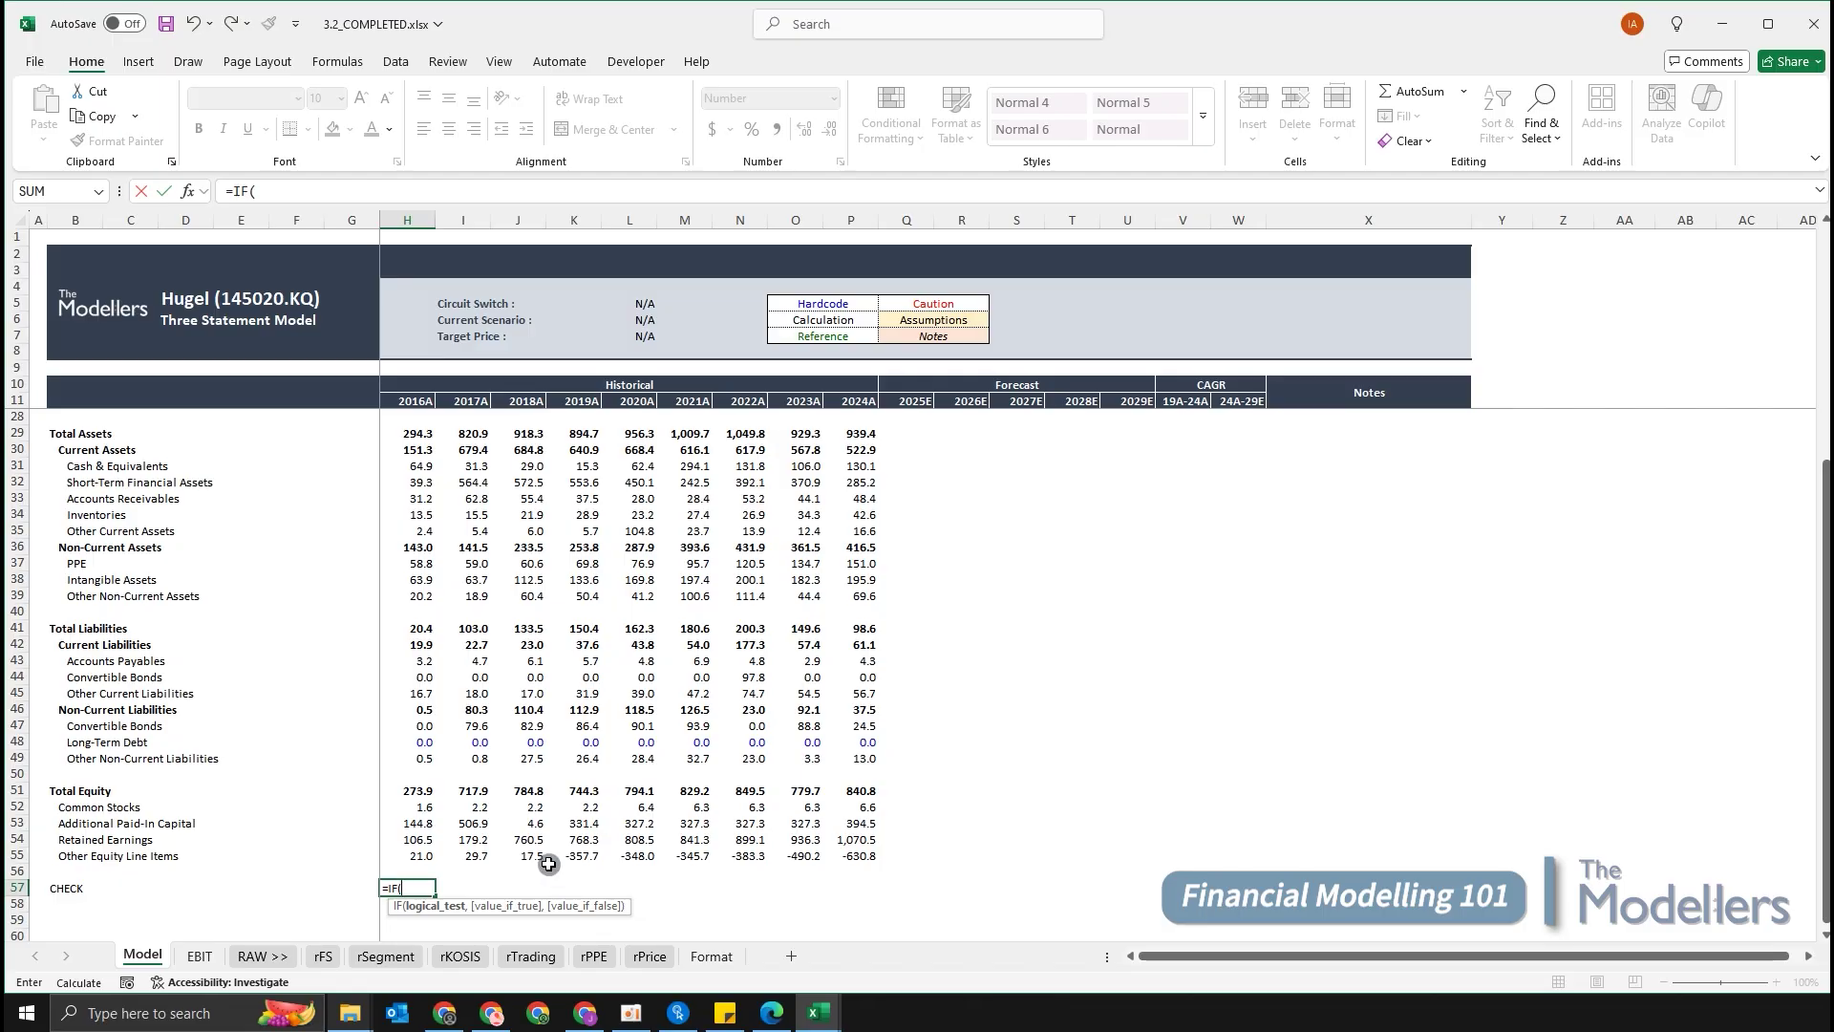
left_click(408, 438)
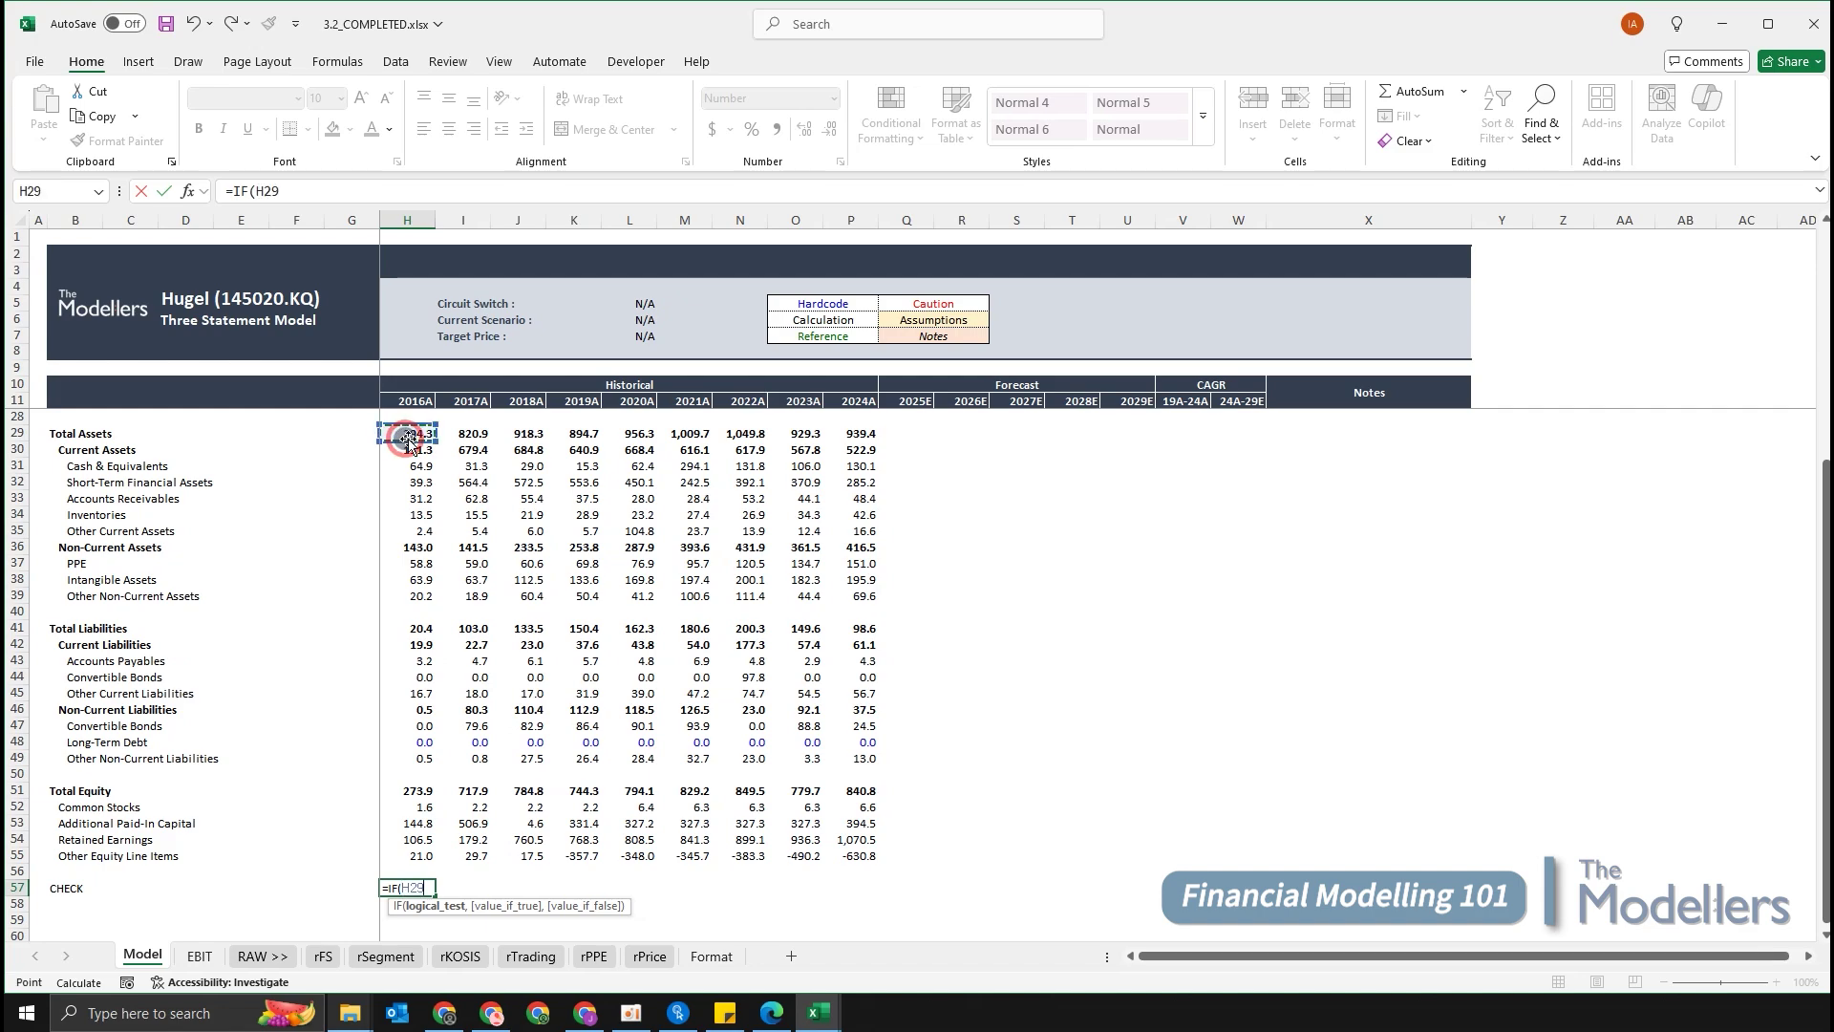
type("=")
left_click(423, 628)
type("+")
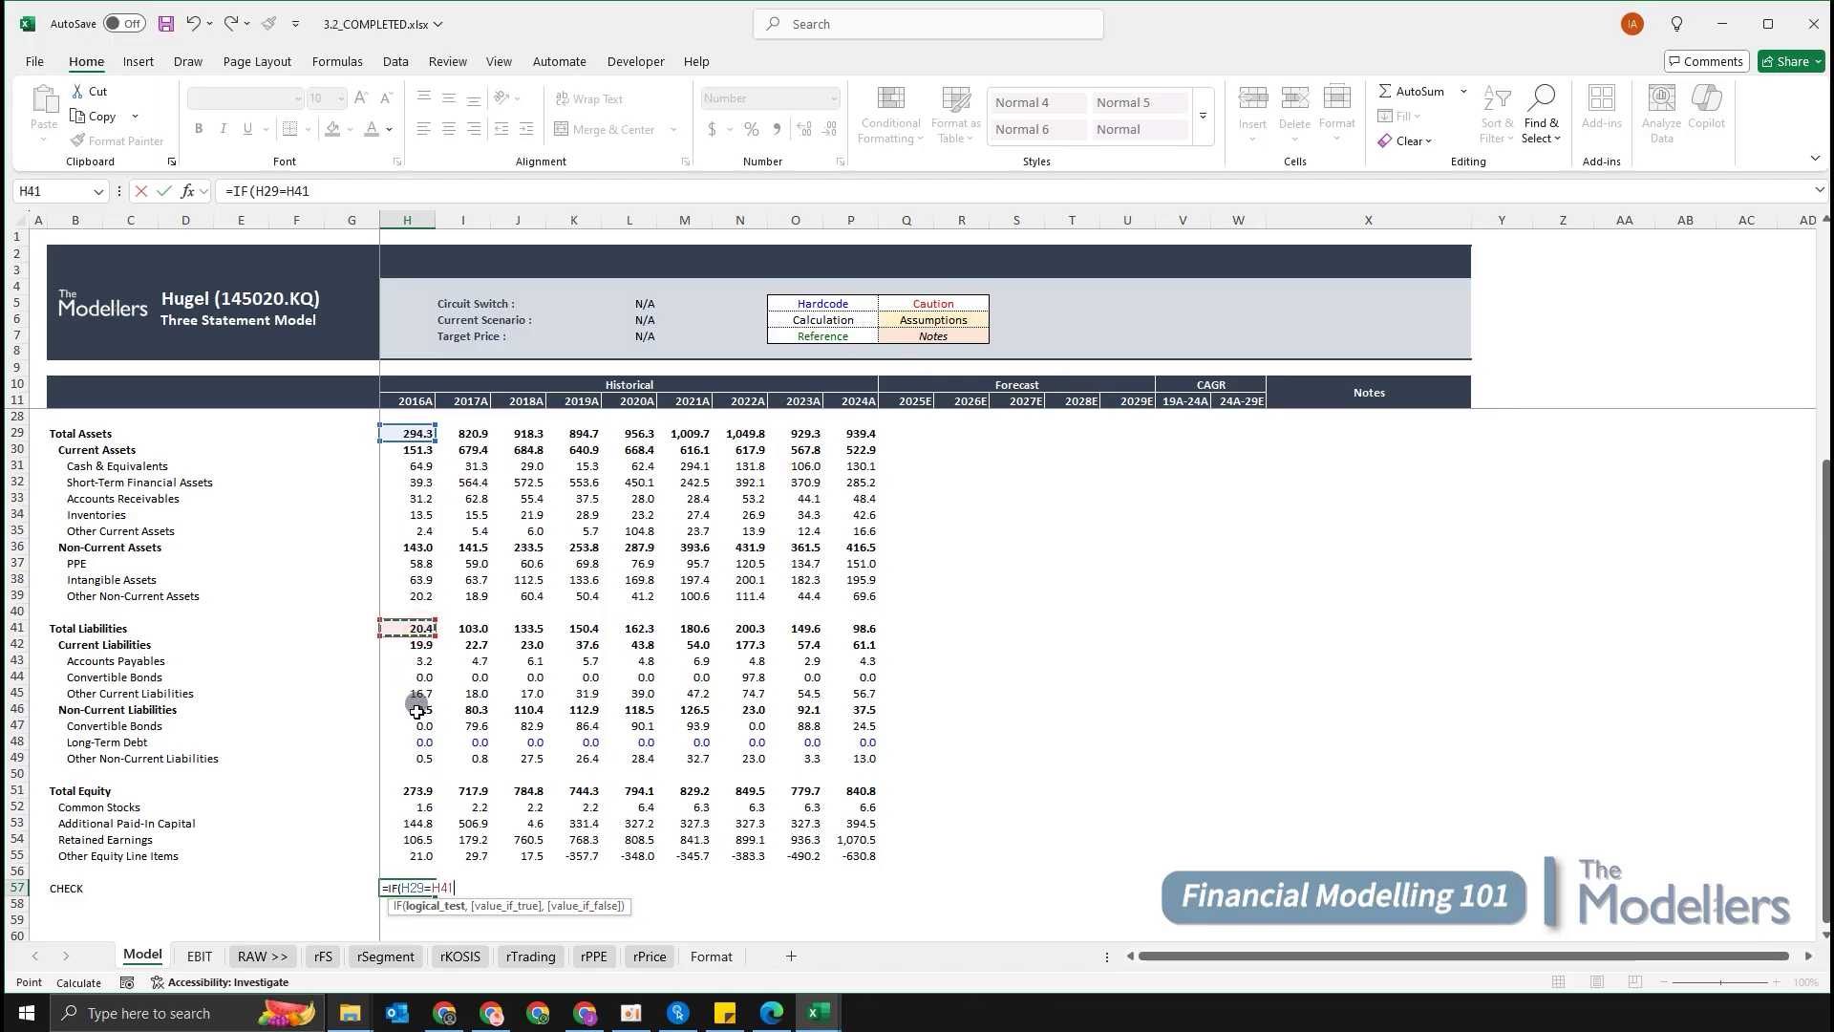
left_click(411, 792)
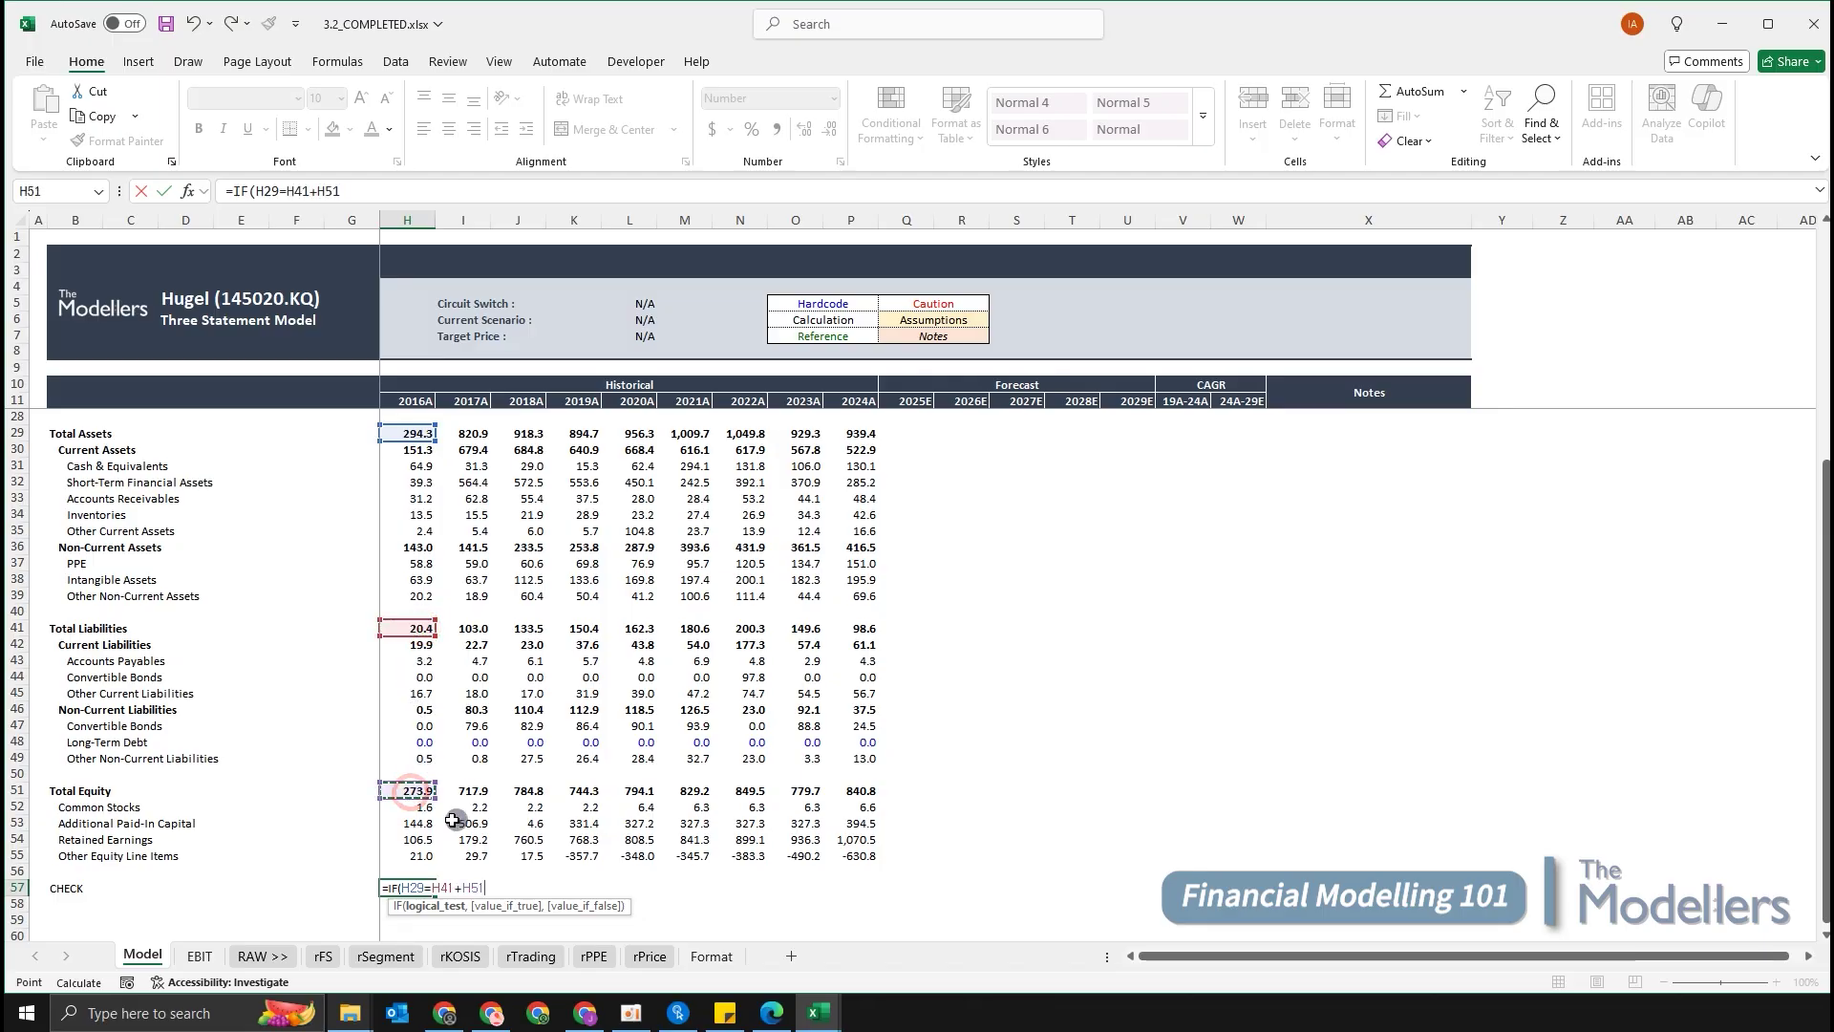
type(",\"TRUE")
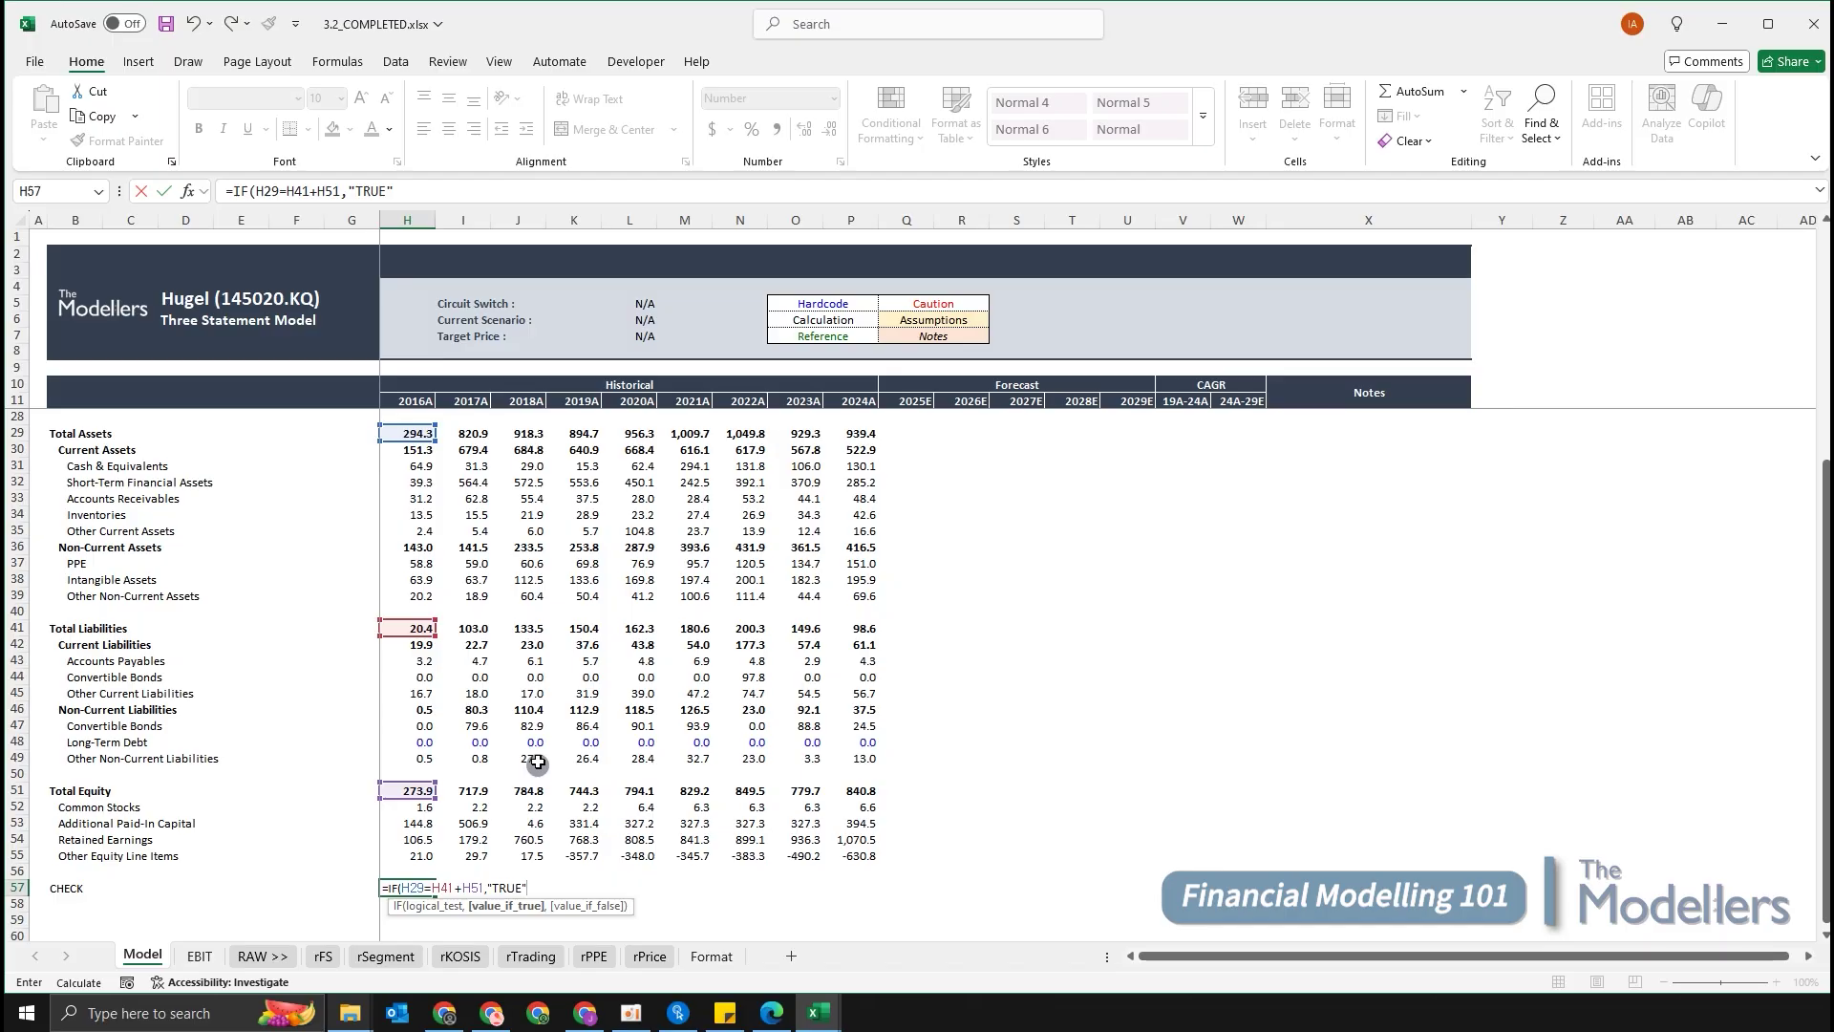
type(",")
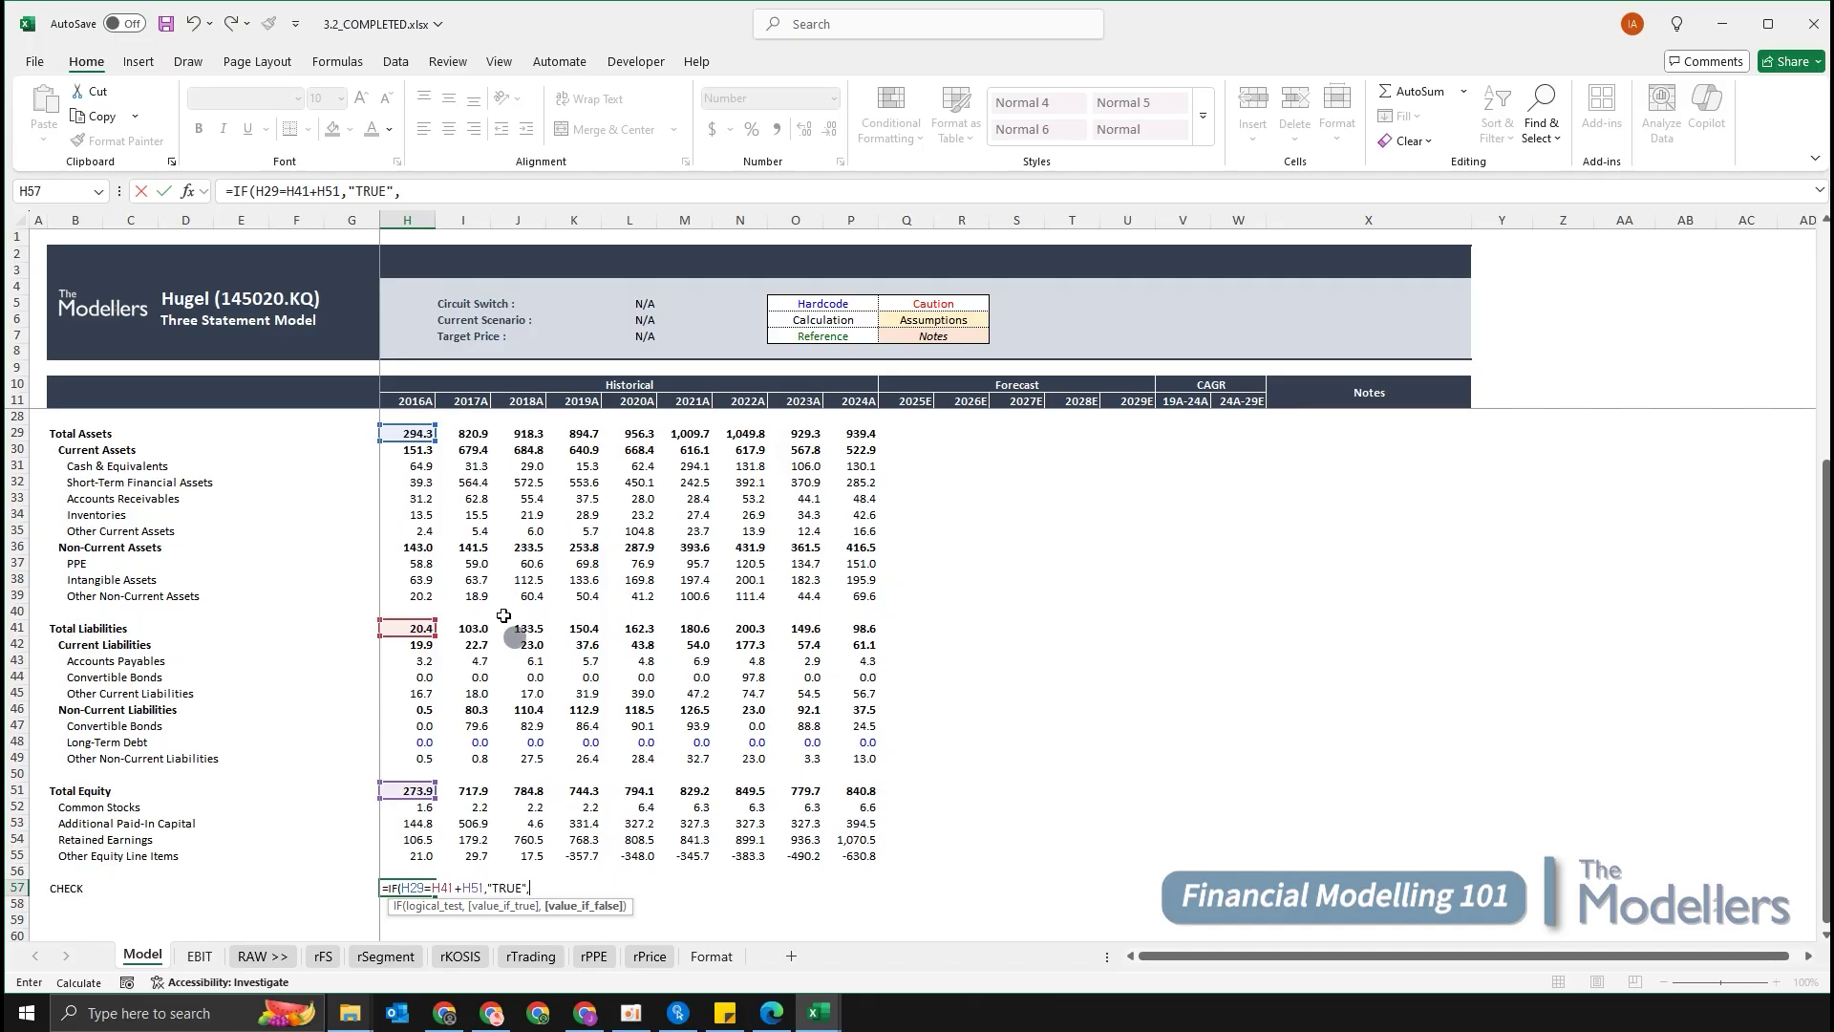
left_click(424, 434)
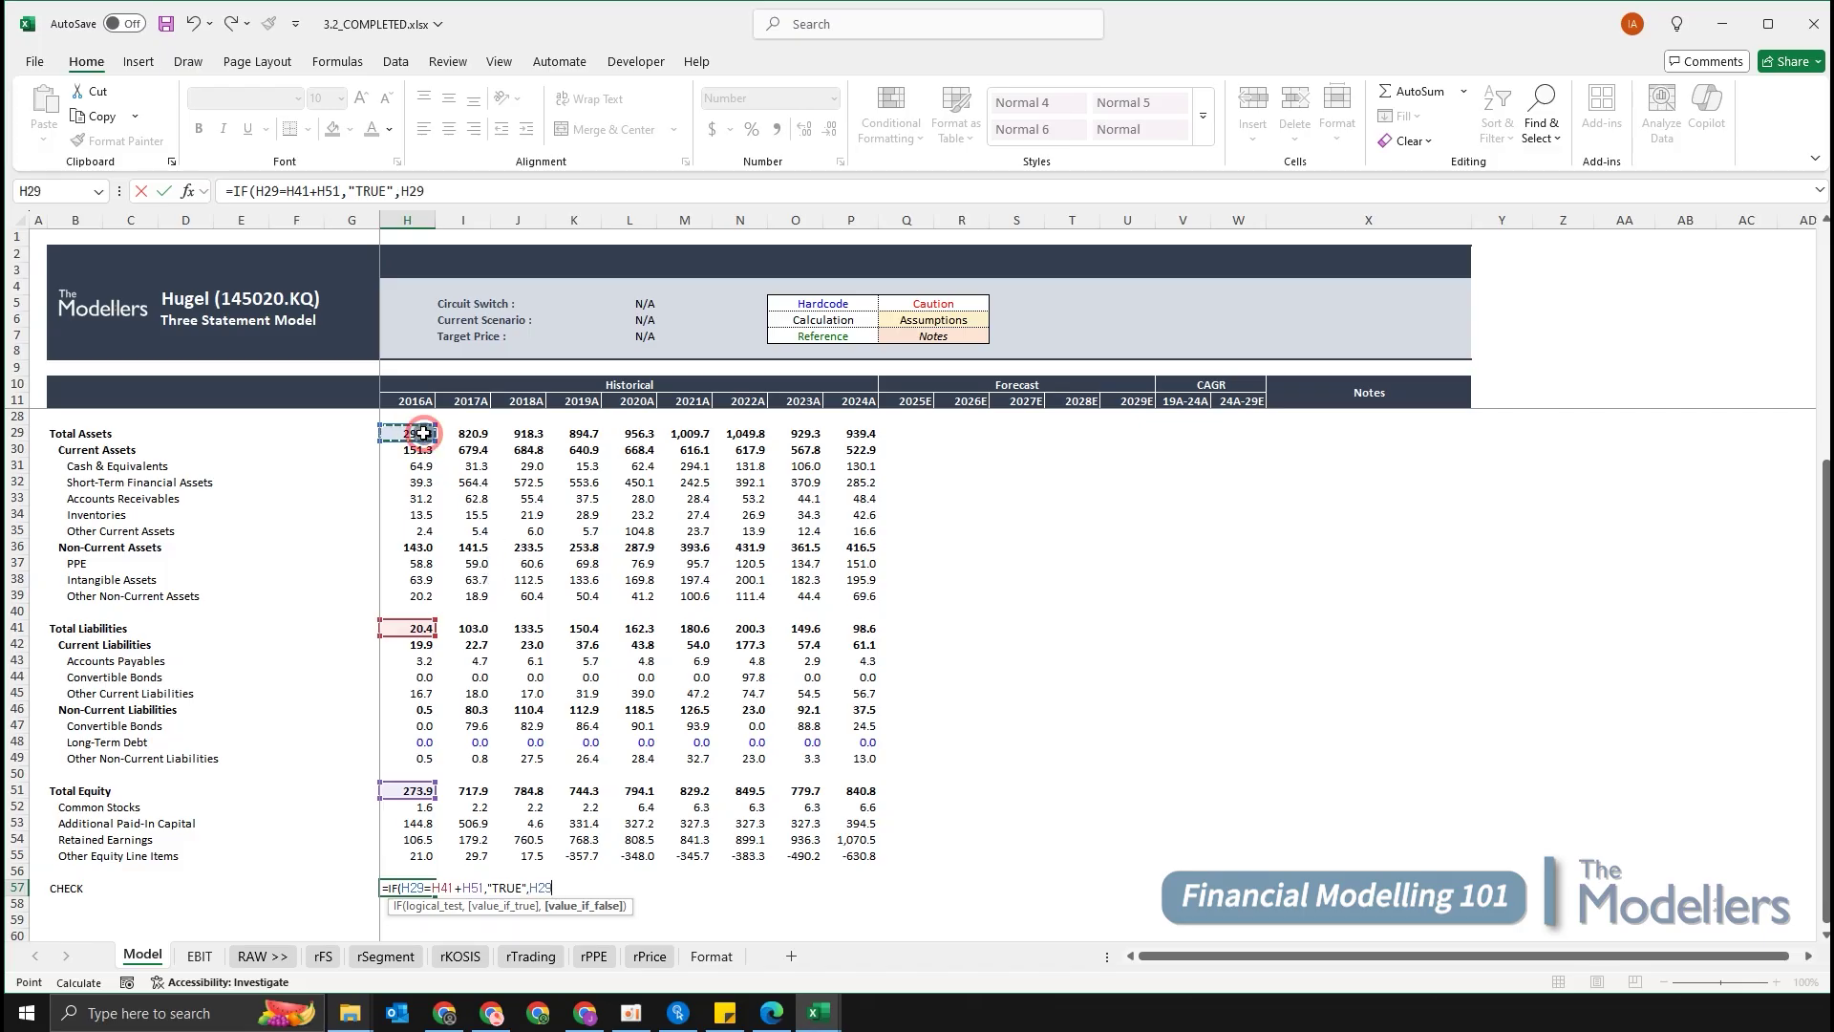
type("-")
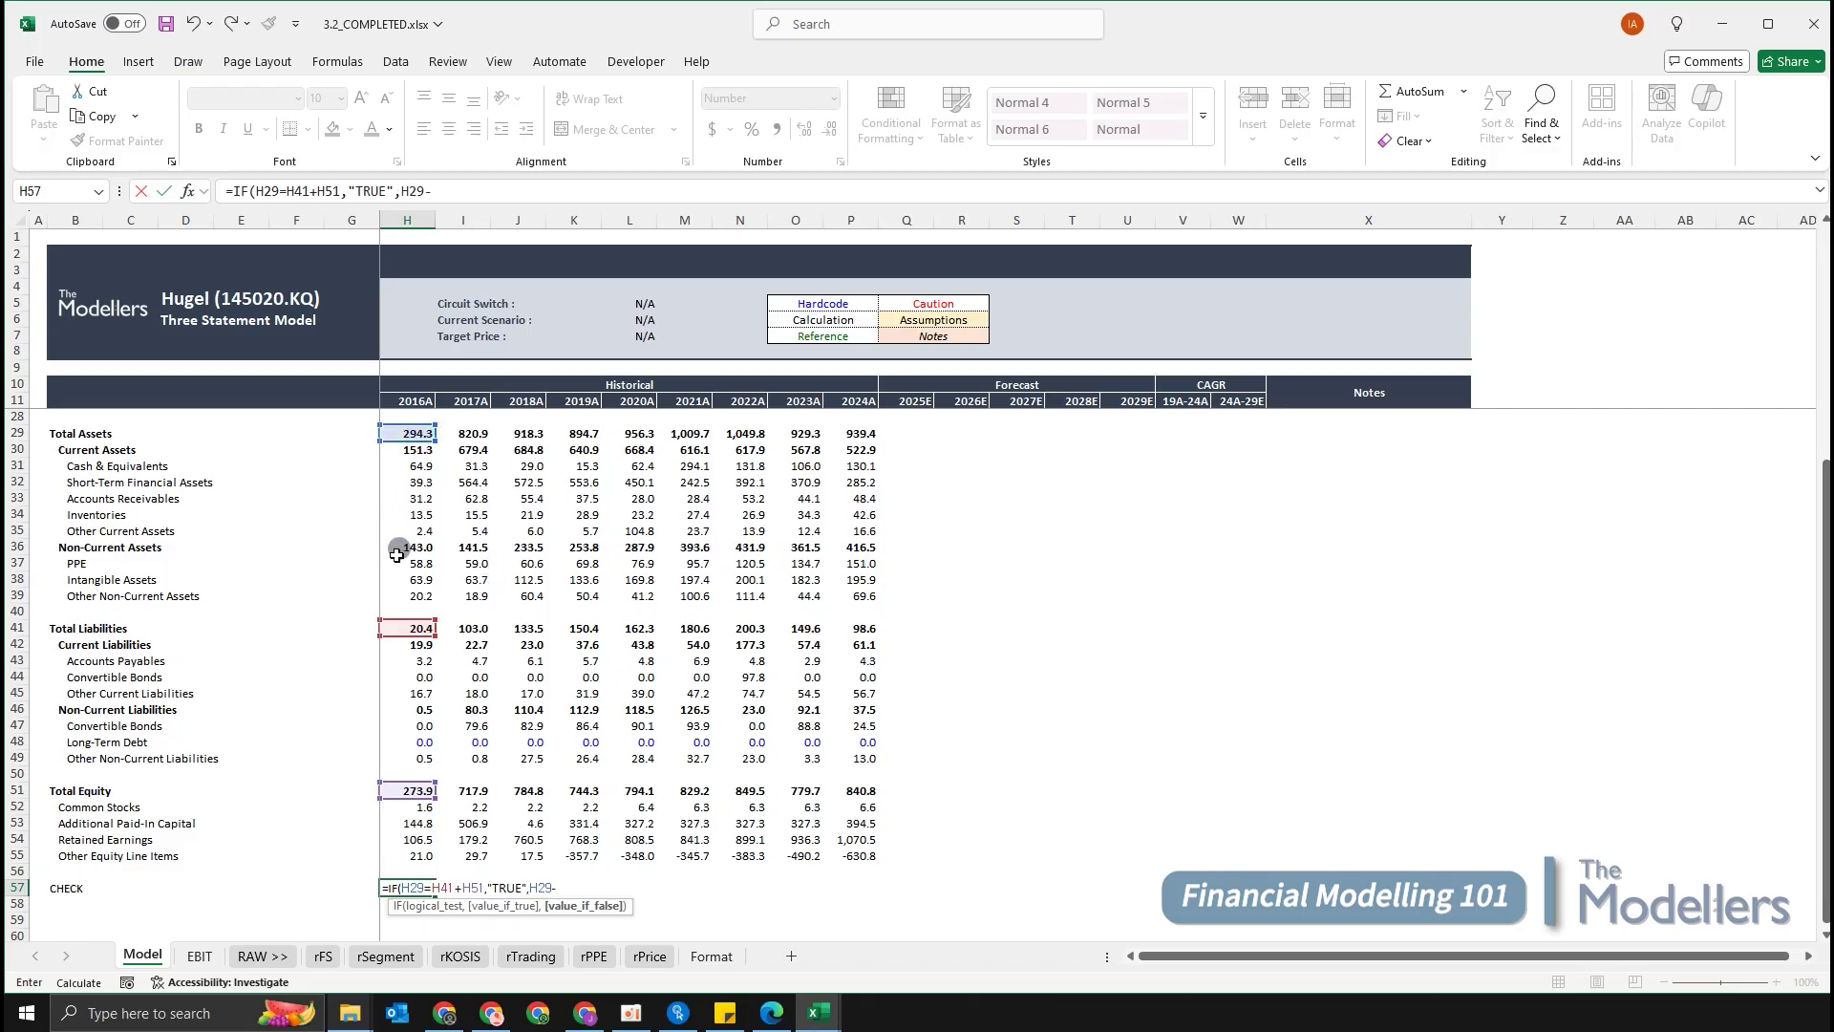
left_click(409, 626)
type("-")
left_click(411, 791)
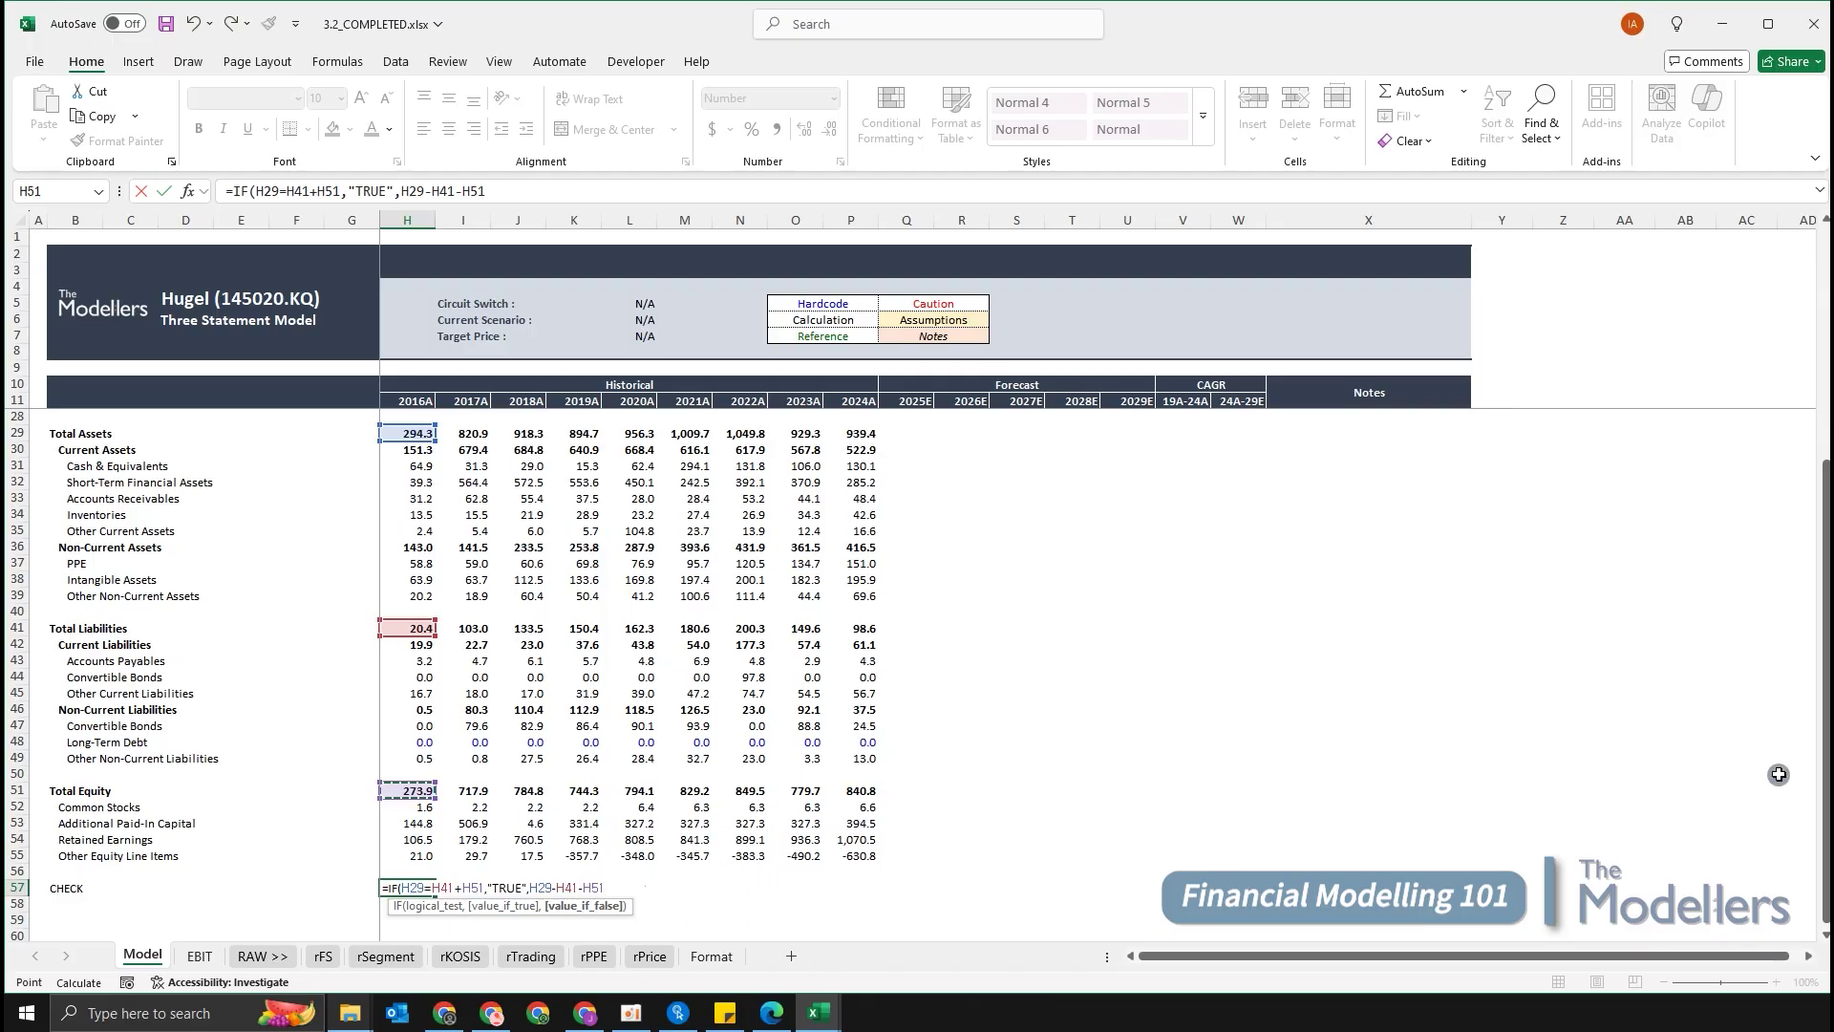
type(")")
key("ctrl+Return")
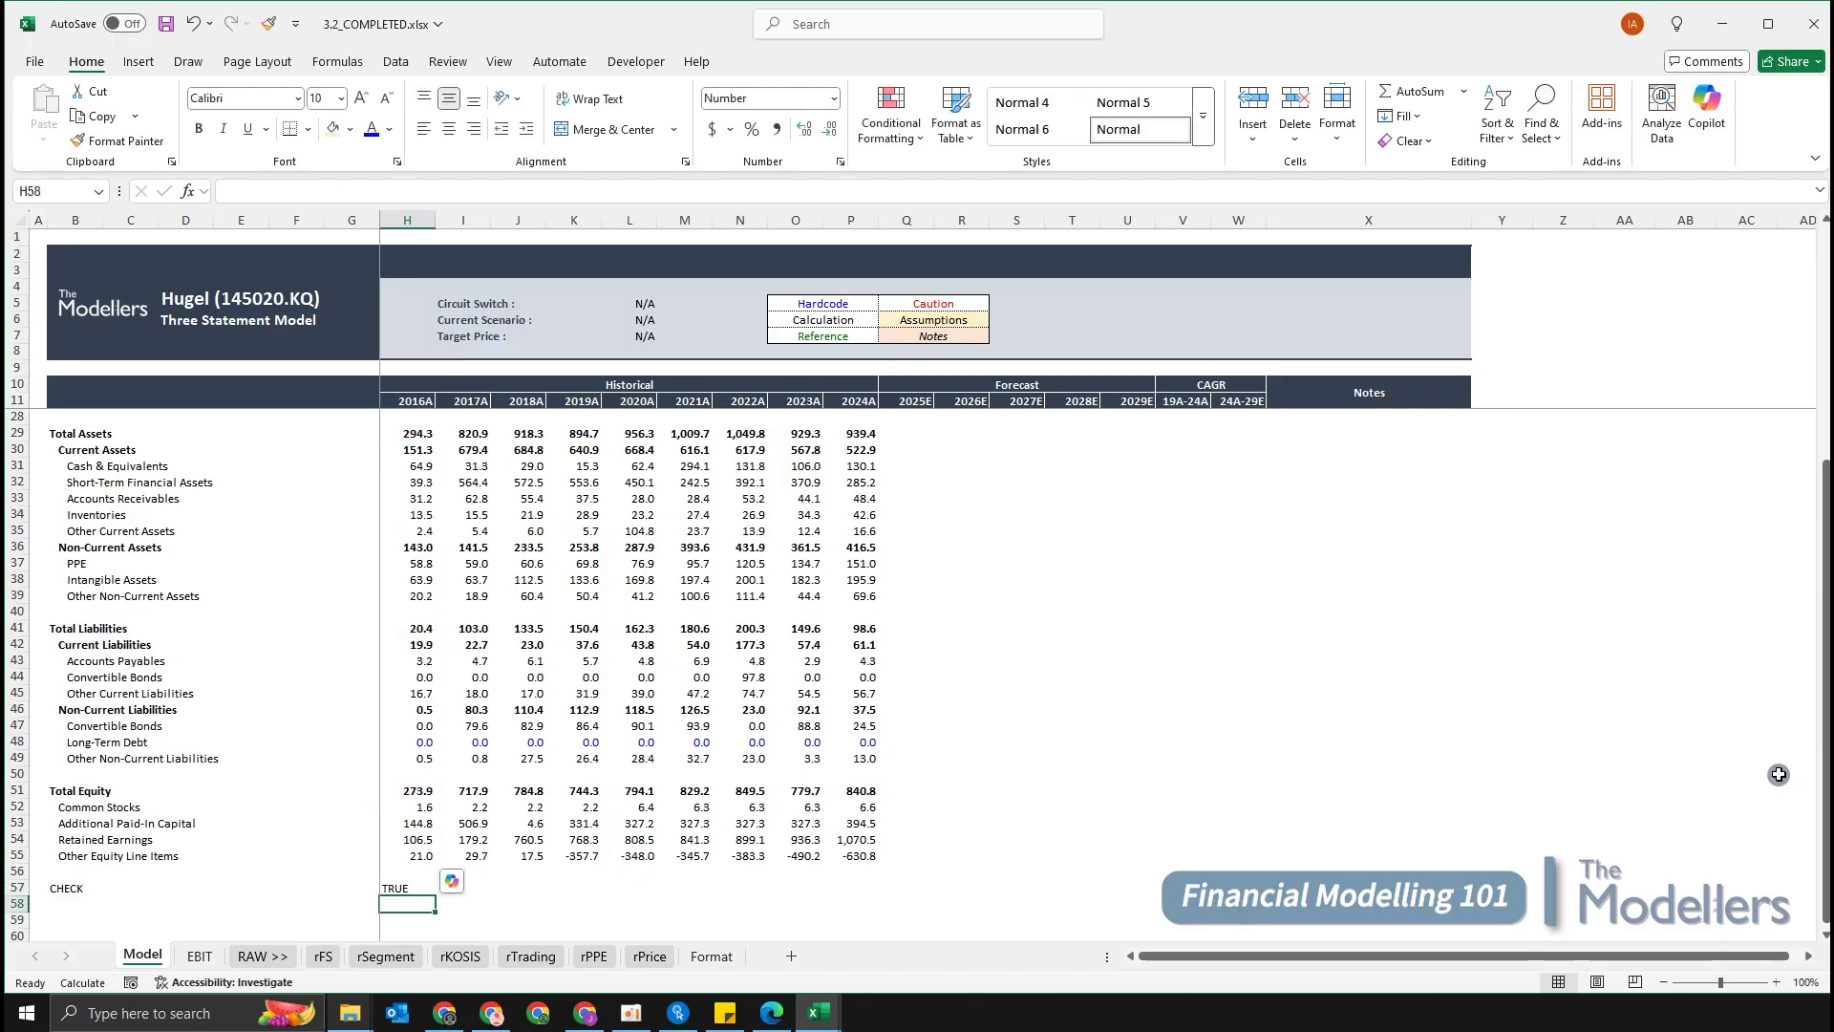
Extend the 2016A balance check formula across row 57 through 2029E.
key("shift+Right")
key("shift+Right")
key("shift+Right")
key("shift+Right")
key("shift+Right")
key("shift+Right")
key("shift+Right")
key("shift+Right")
key("shift+Right")
key("shift+Right")
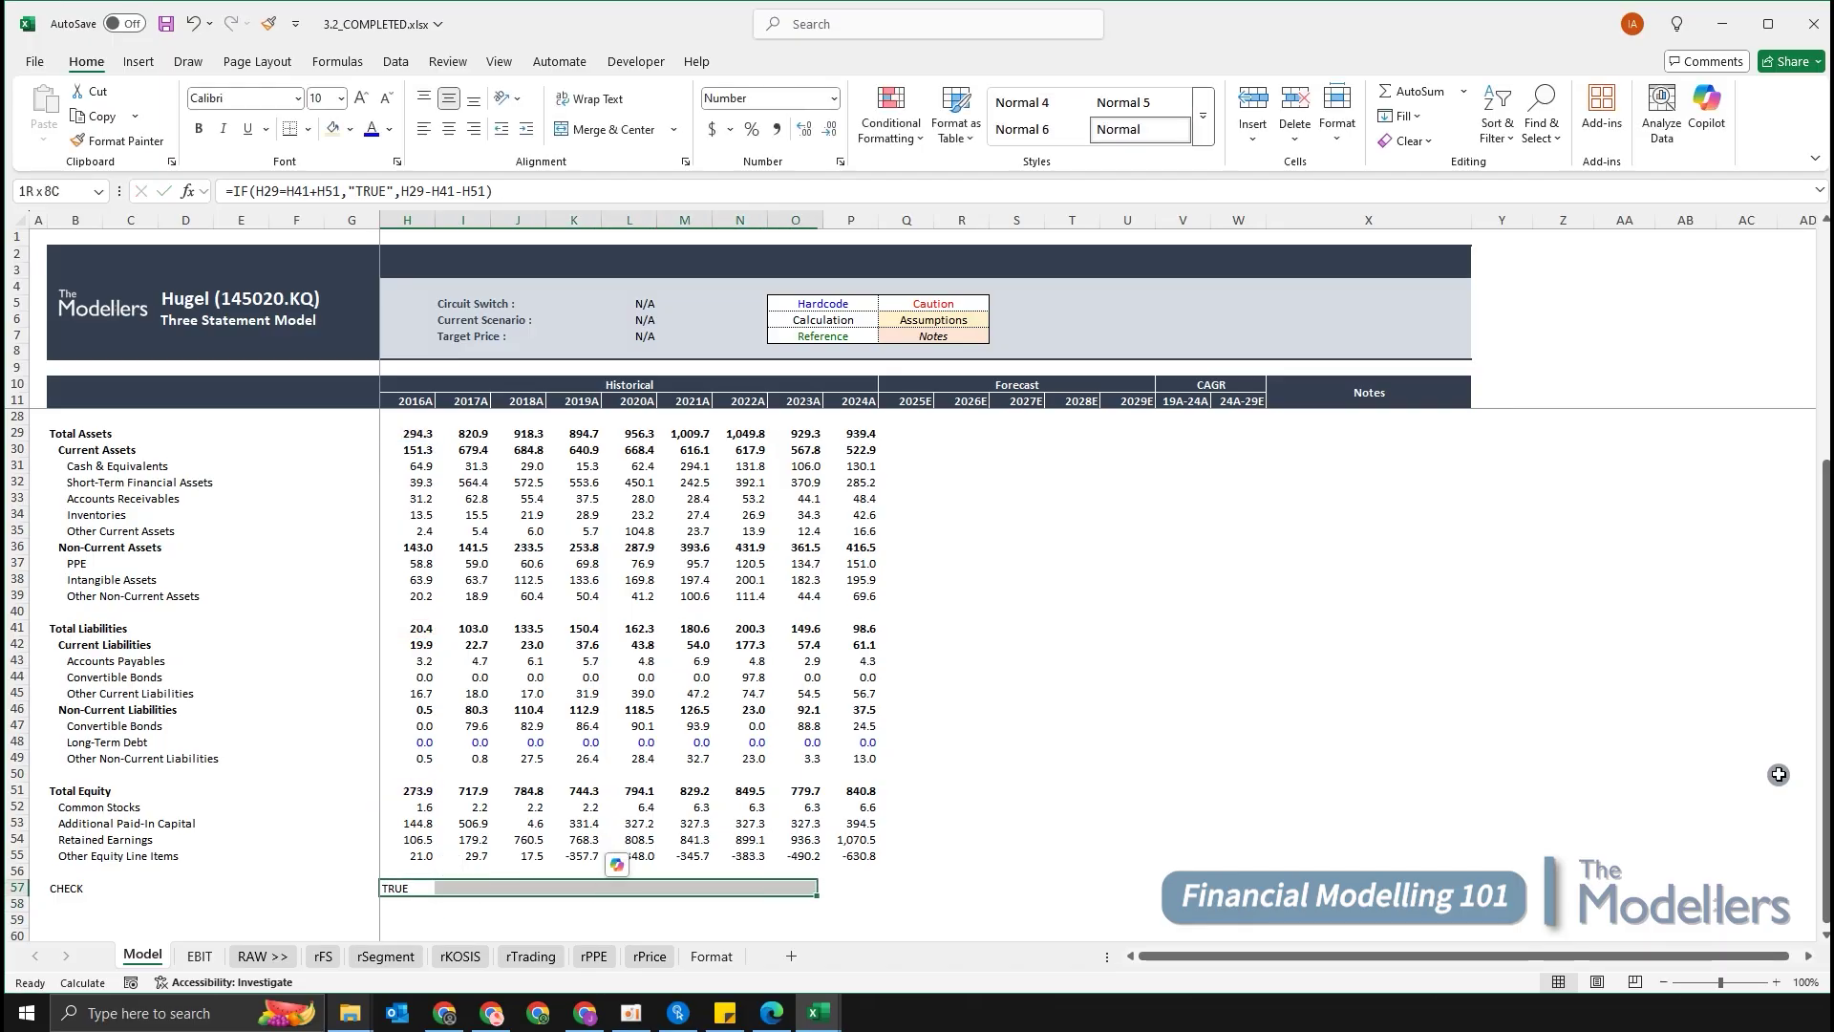
key("shift+Right")
key("shift+Right")
key("shift+Right")
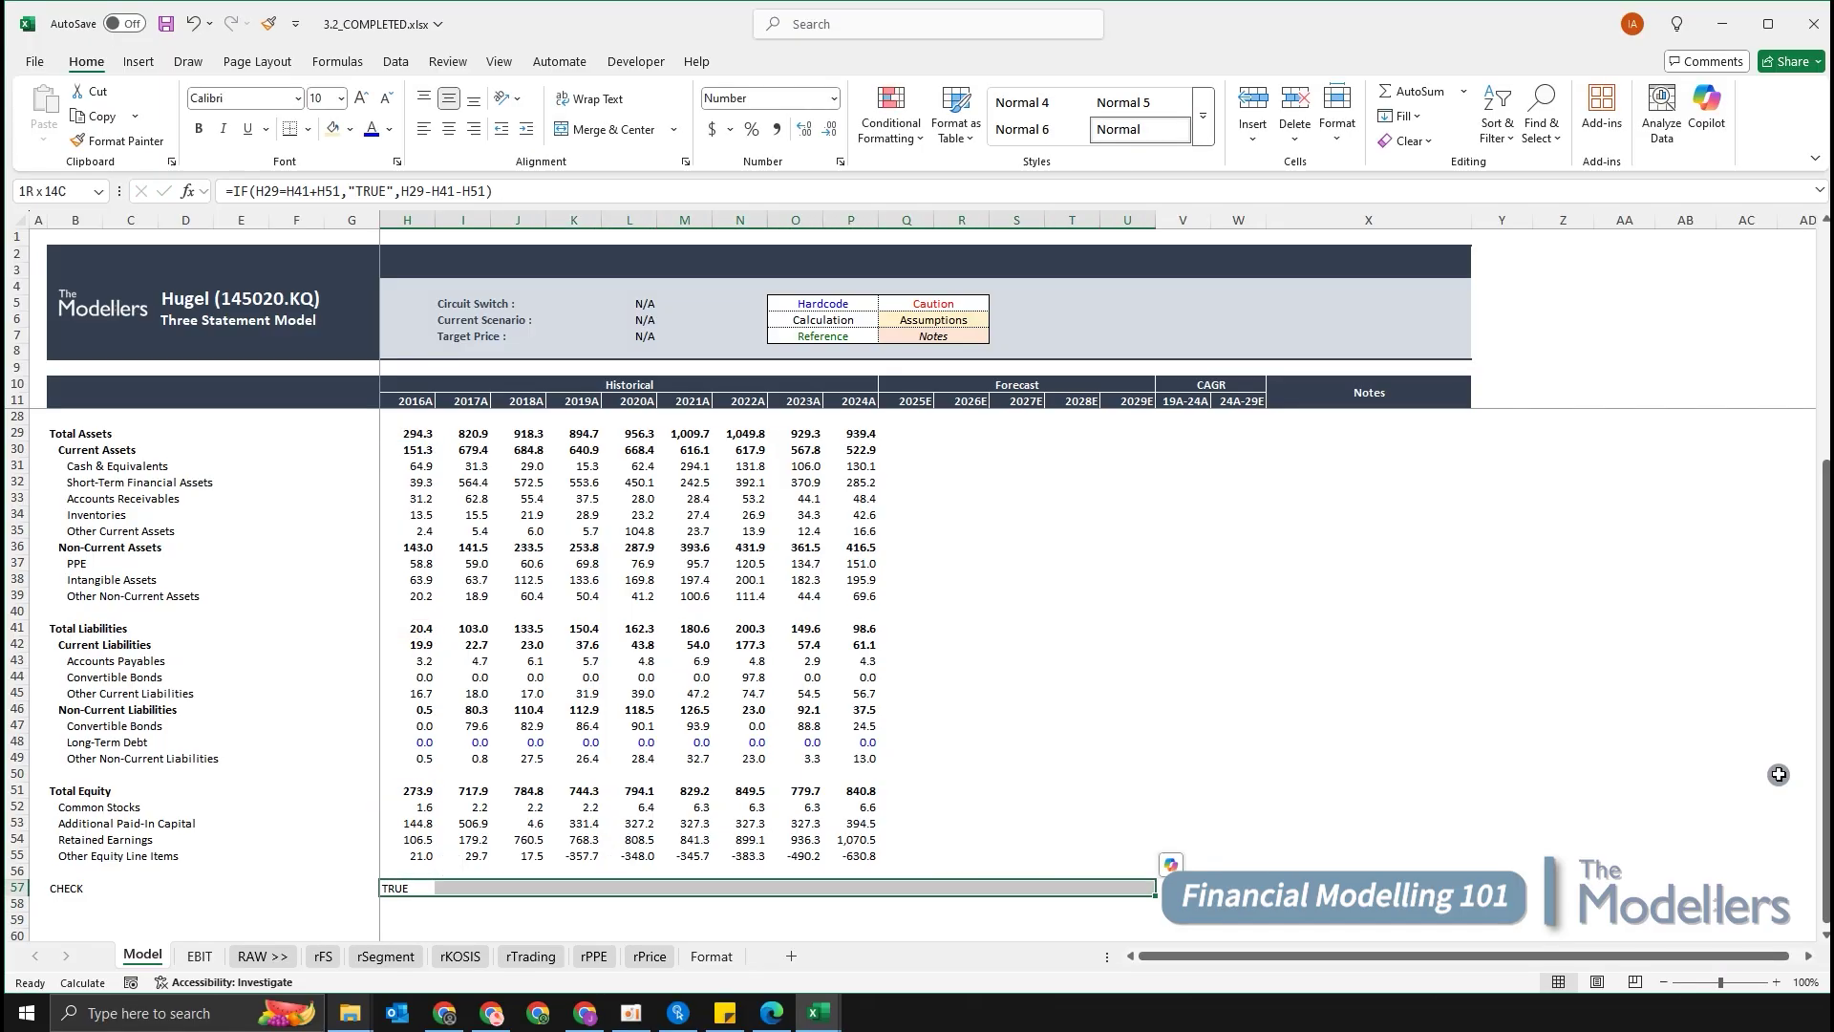
key("ctrl+r")
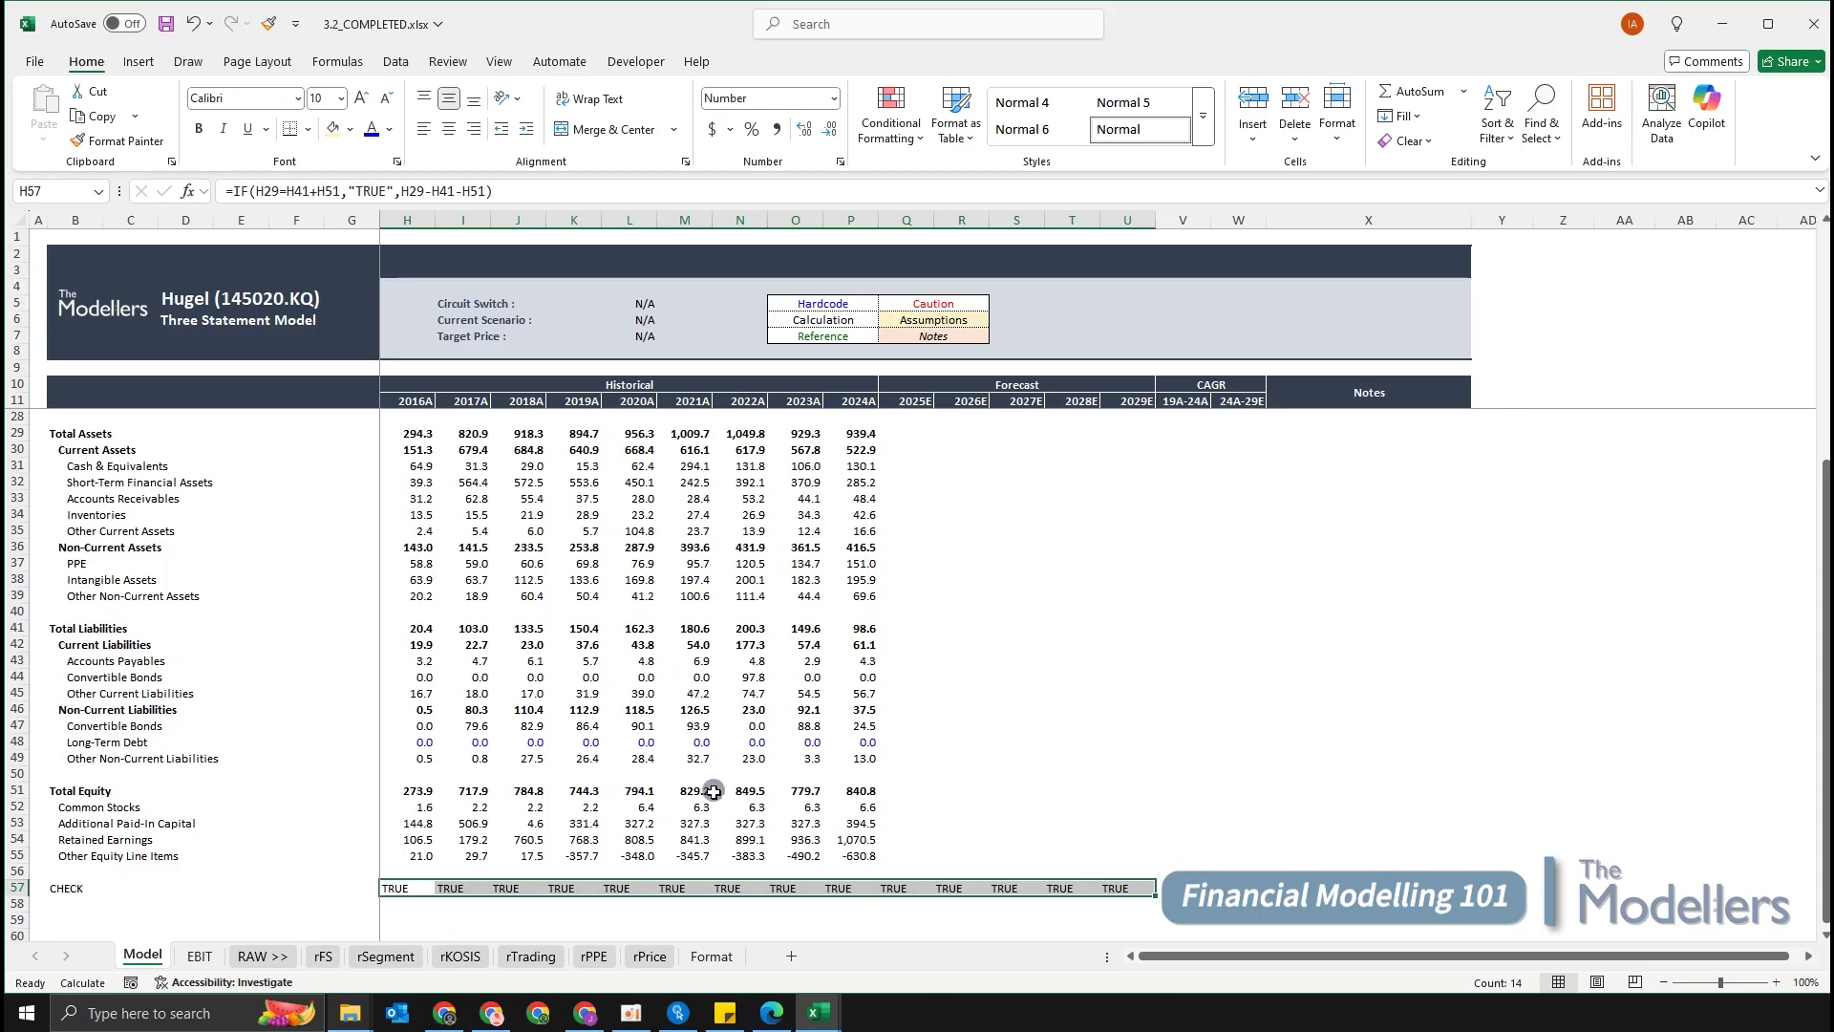
Right-align the balance check results from 2016A to 2029E.
key("alt")
key("h")
key("a")
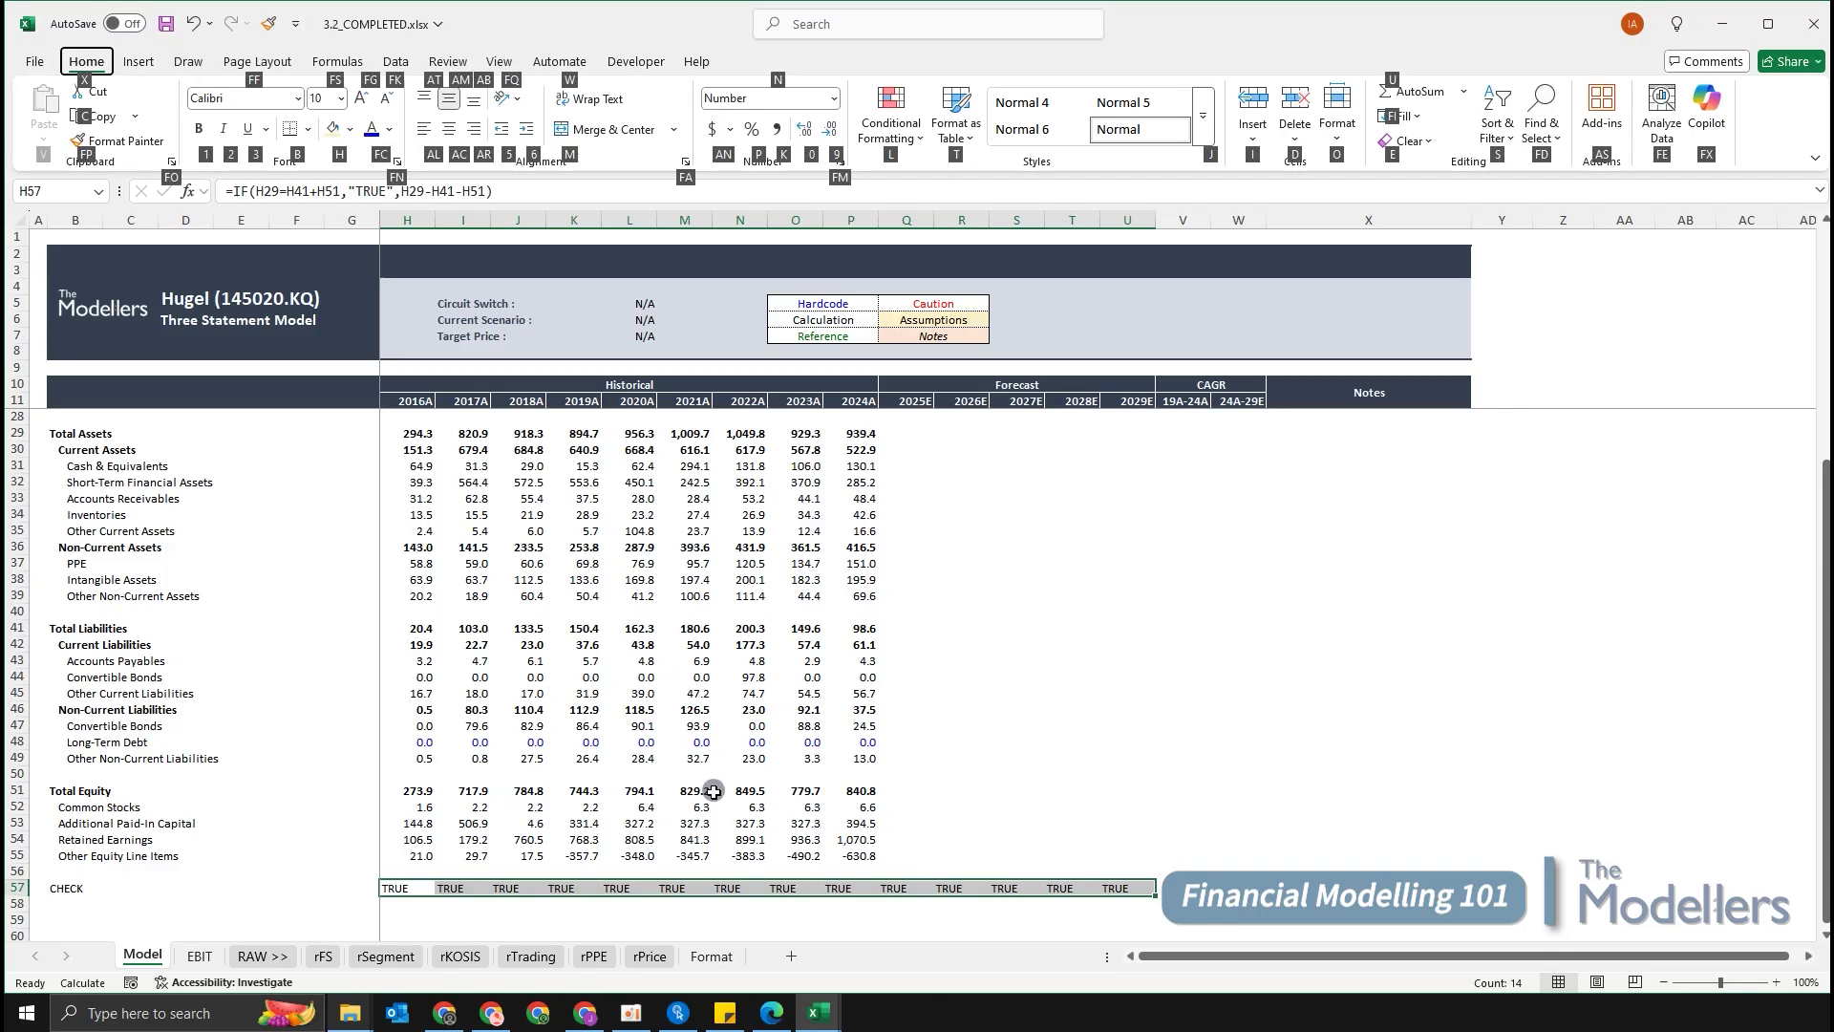
key("r")
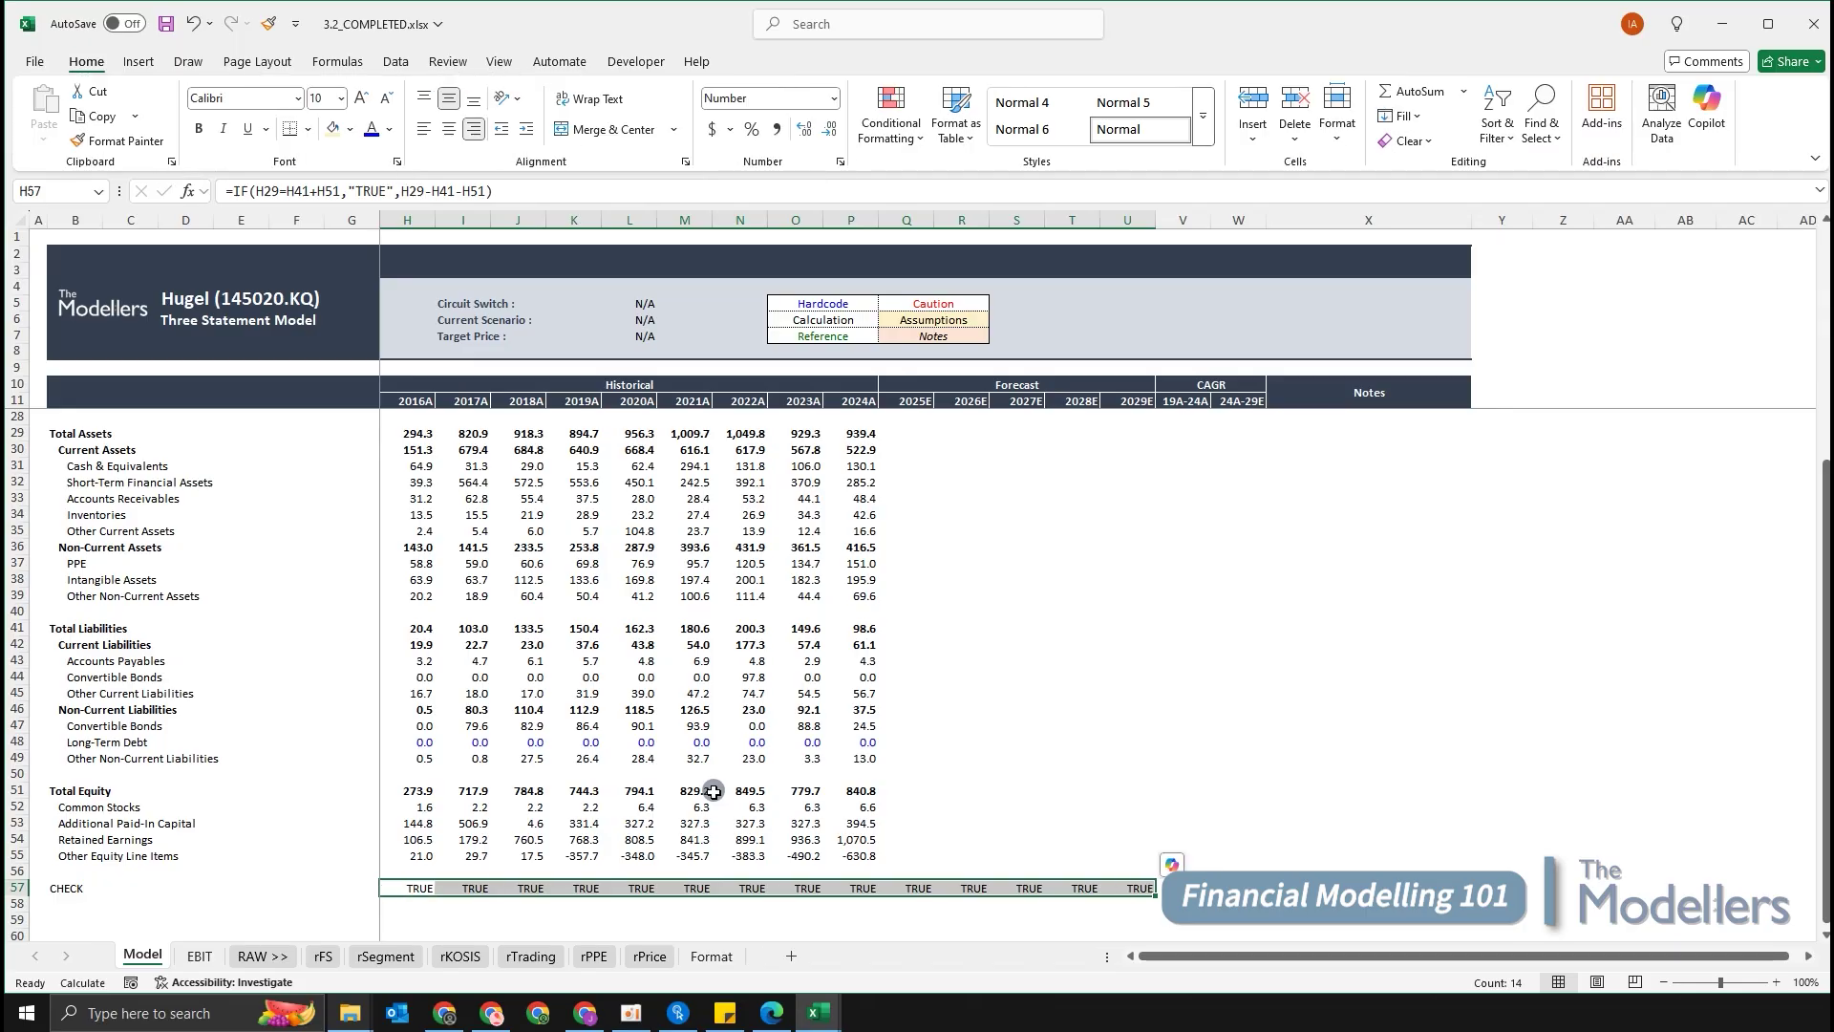
Format the entire CHECK row 57 with standard red font color and italics.
scroll(714, 791, "down", 1)
left_click(604, 837)
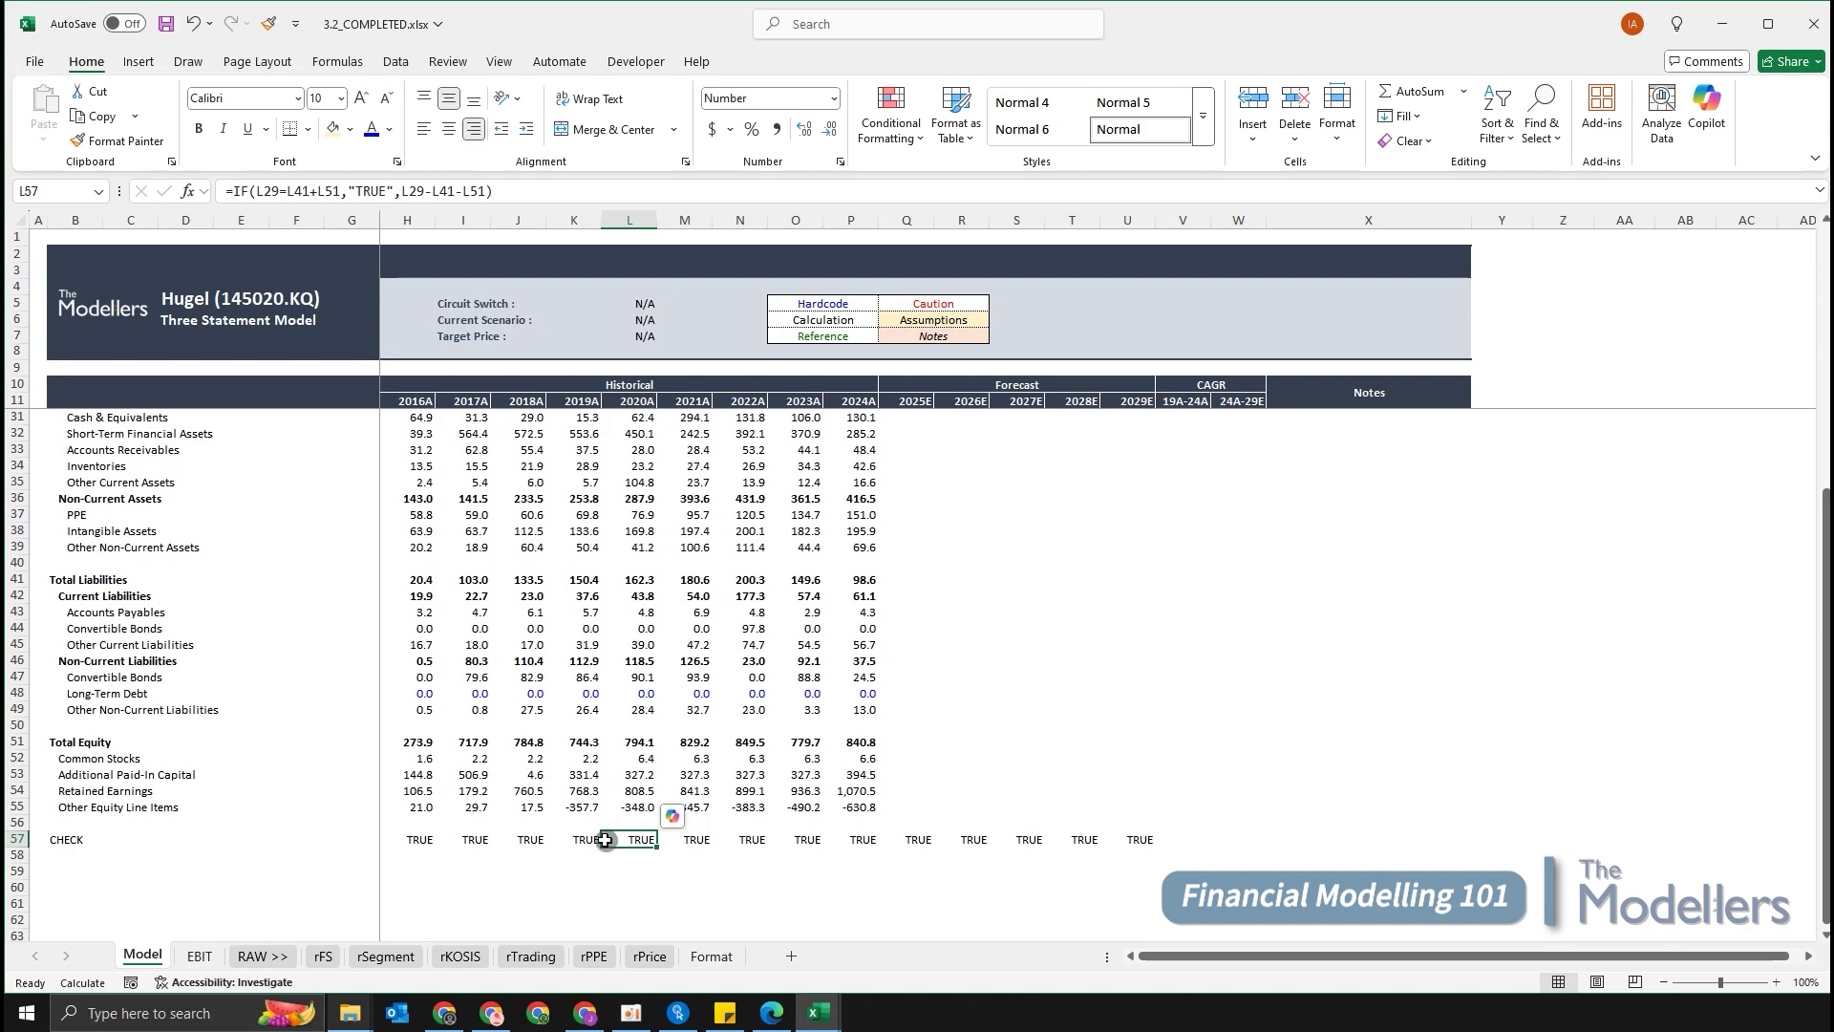
key("shift+space")
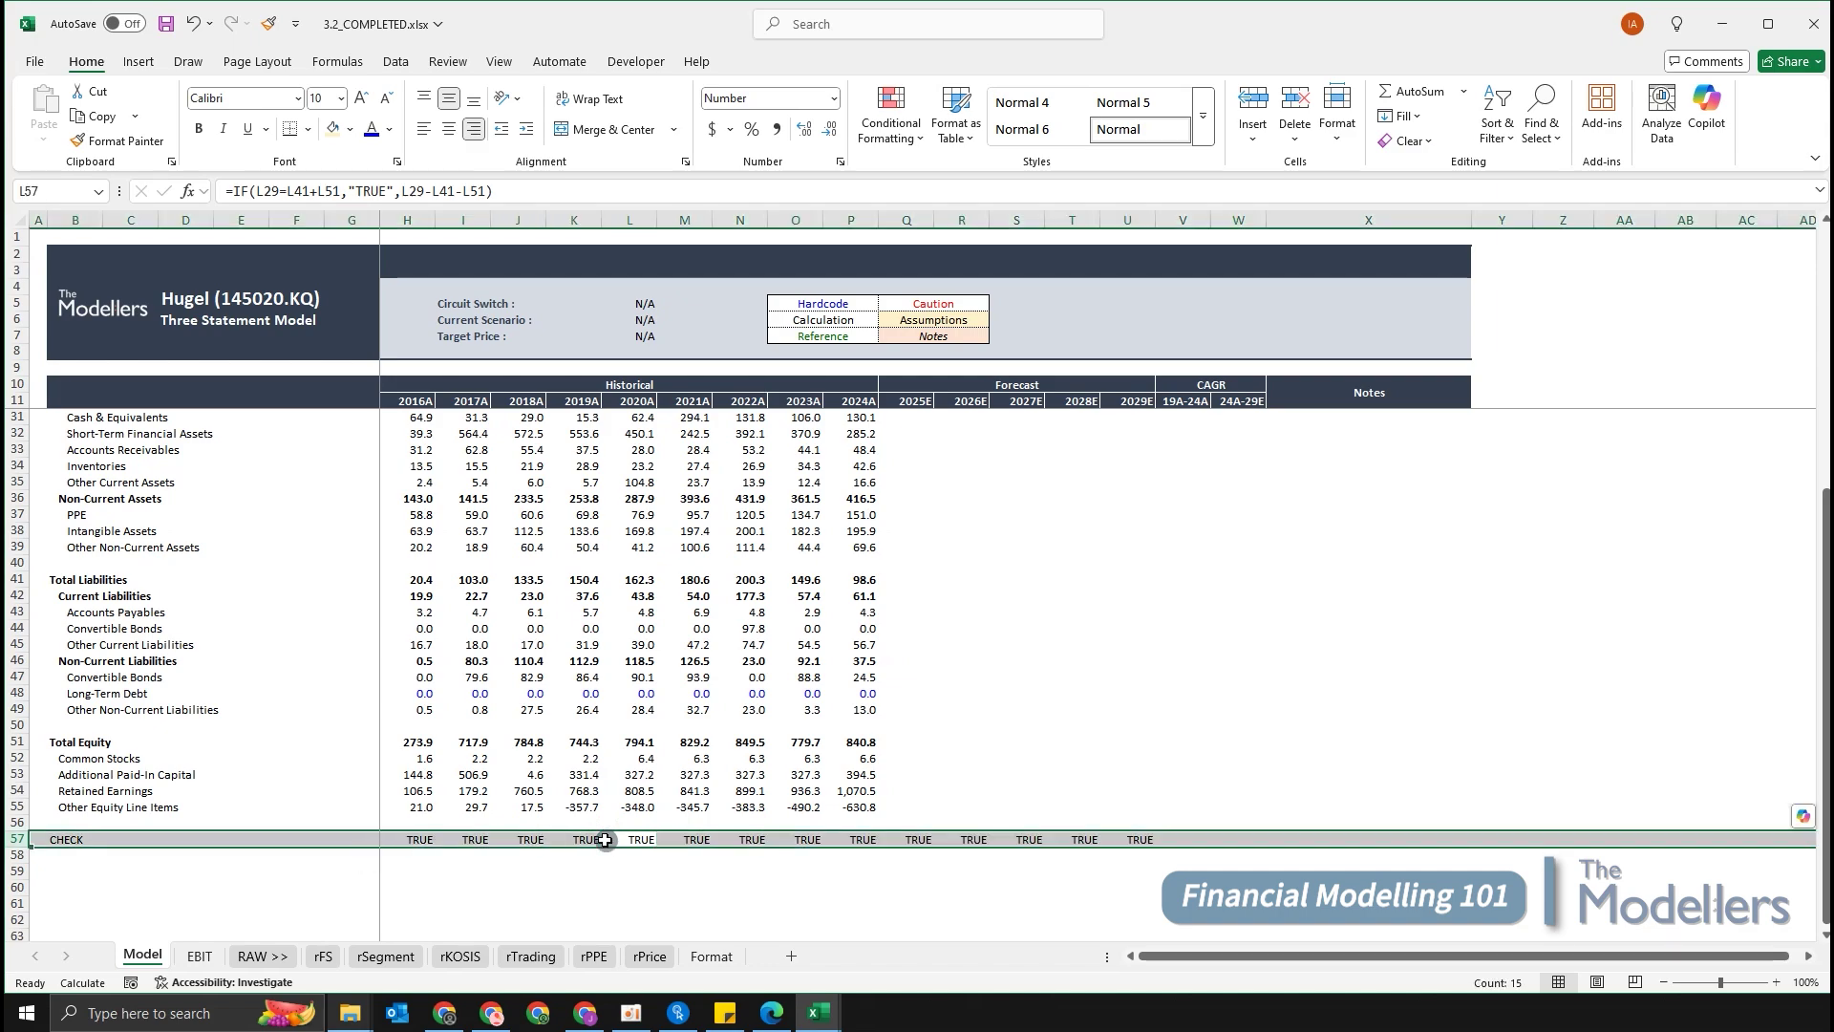
key("alt")
key("h")
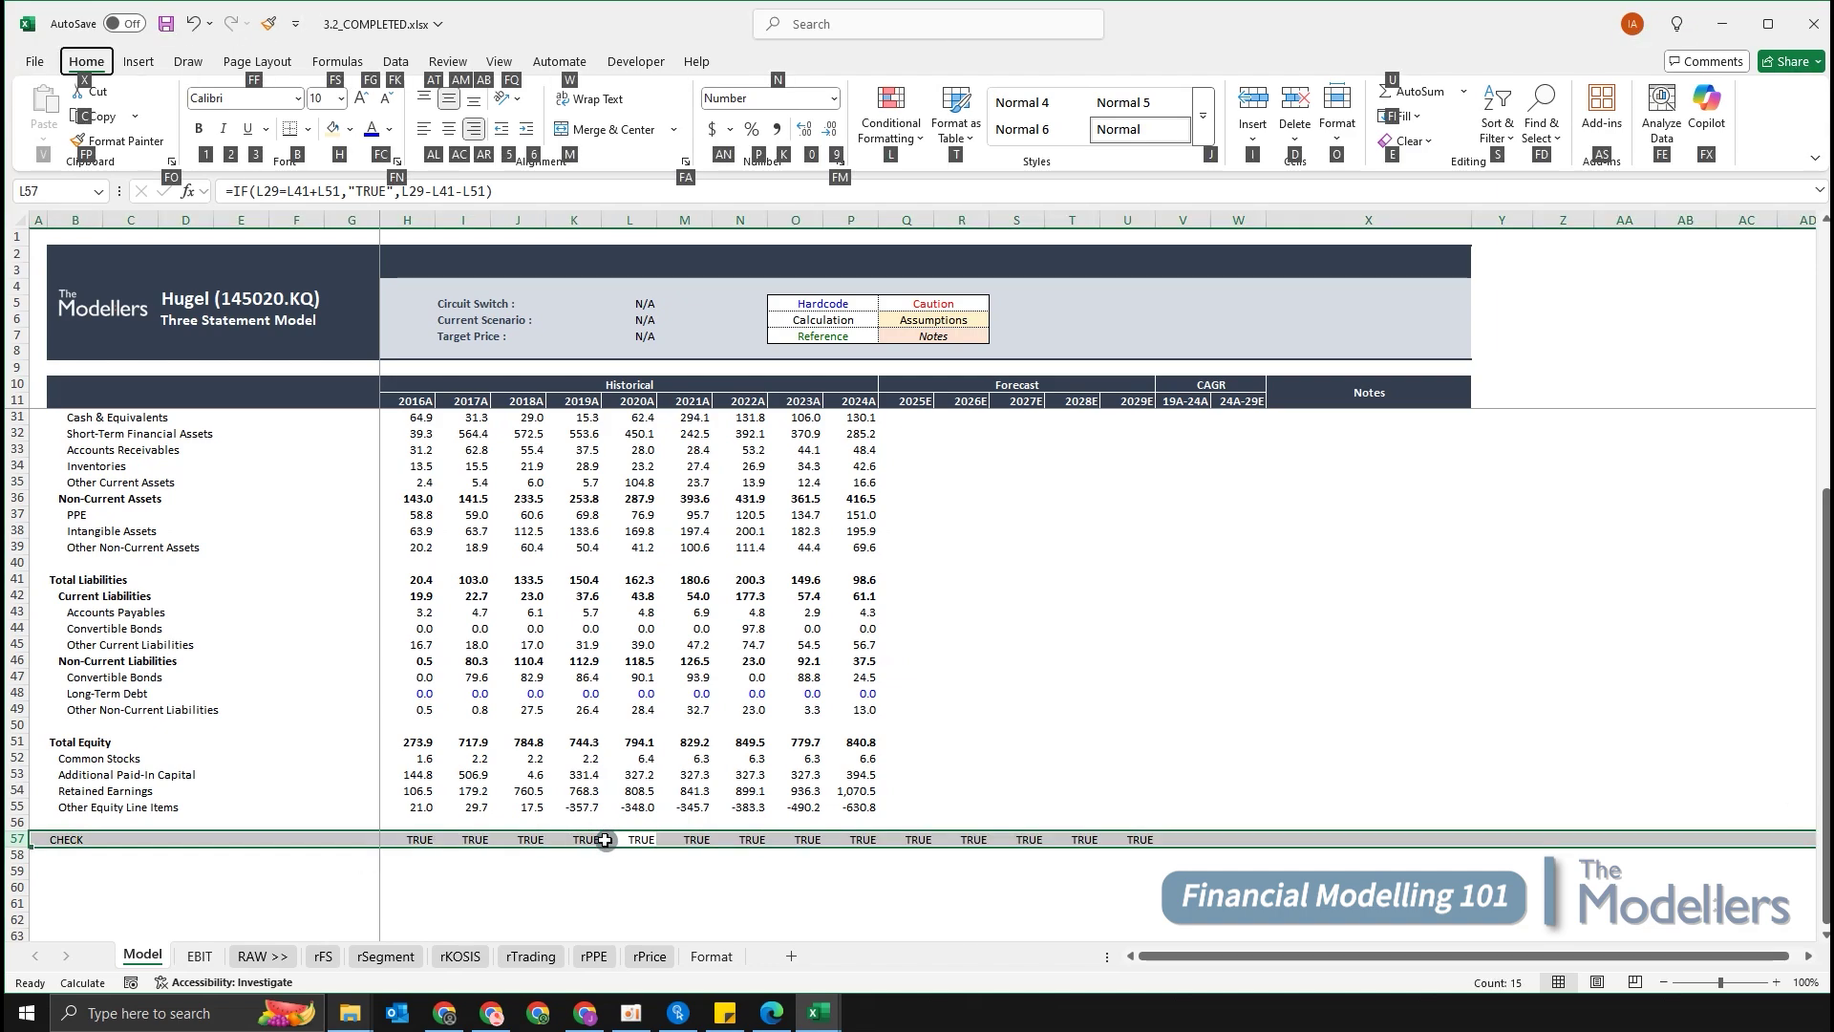
key("f")
key("c")
key("Down")
key("Down")
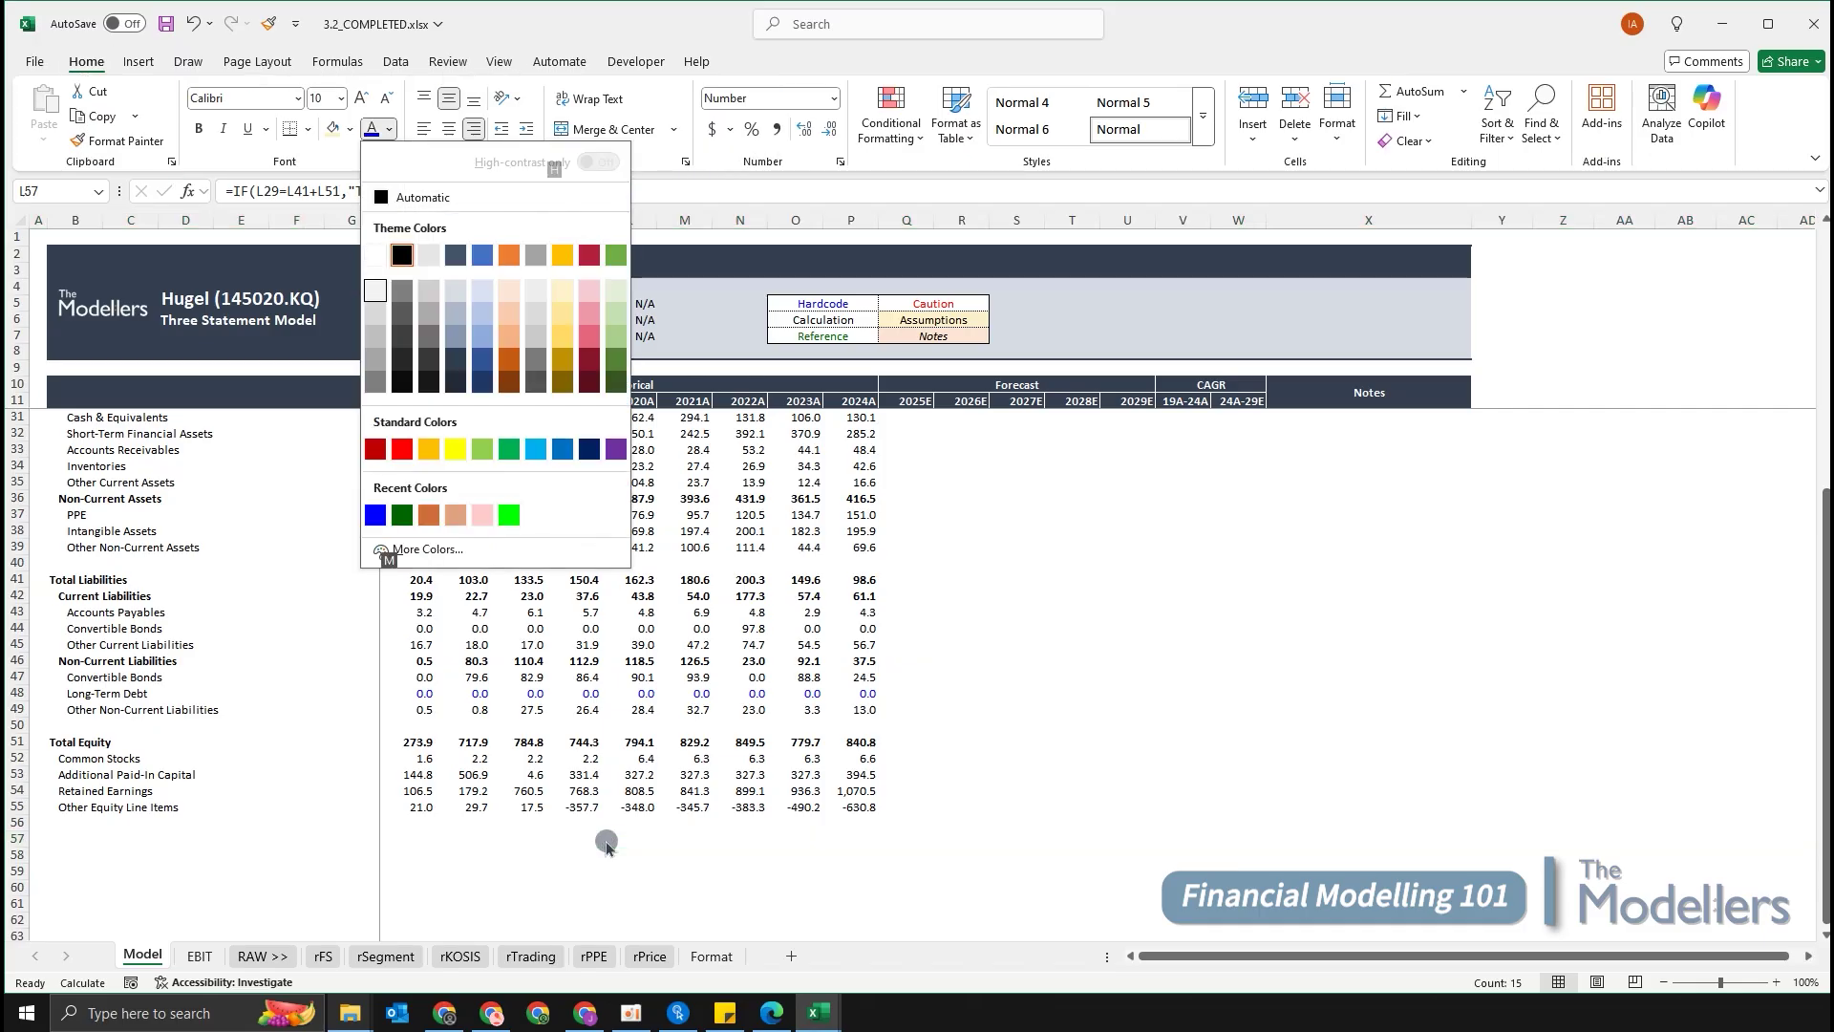
key("Down")
key("Down")
key("Down")
key("Right")
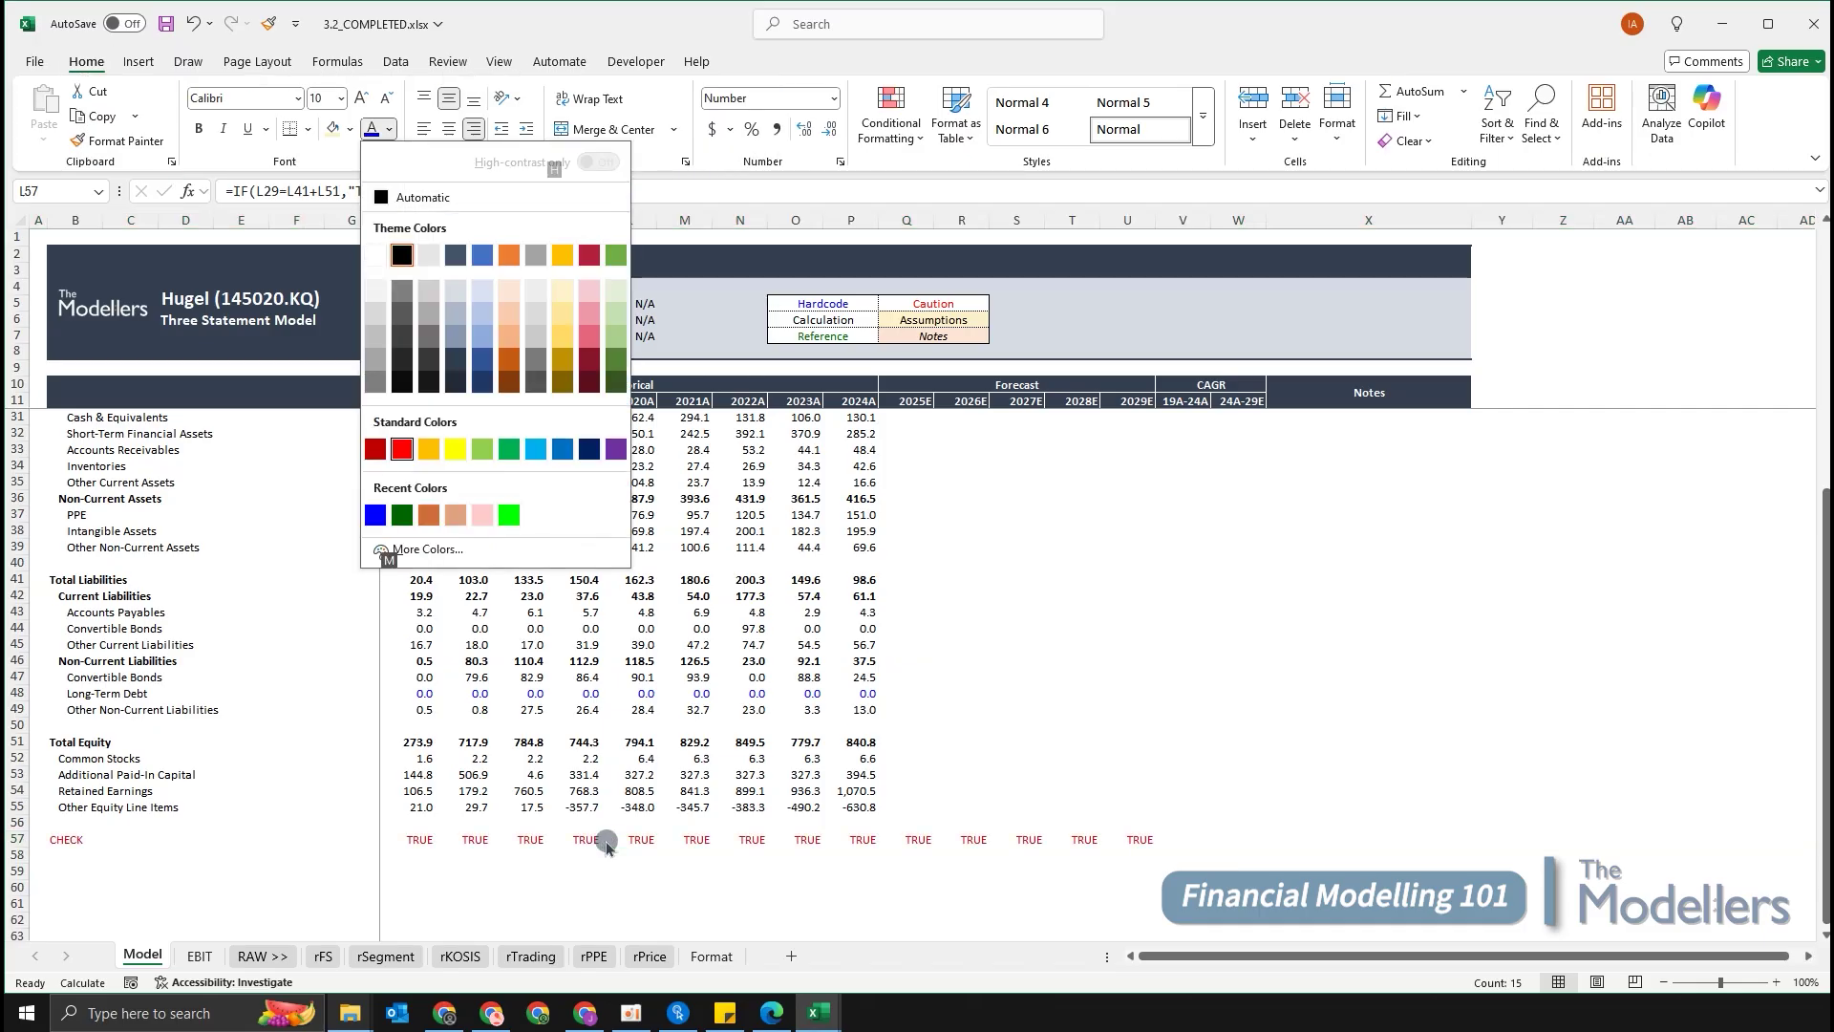
key("Return")
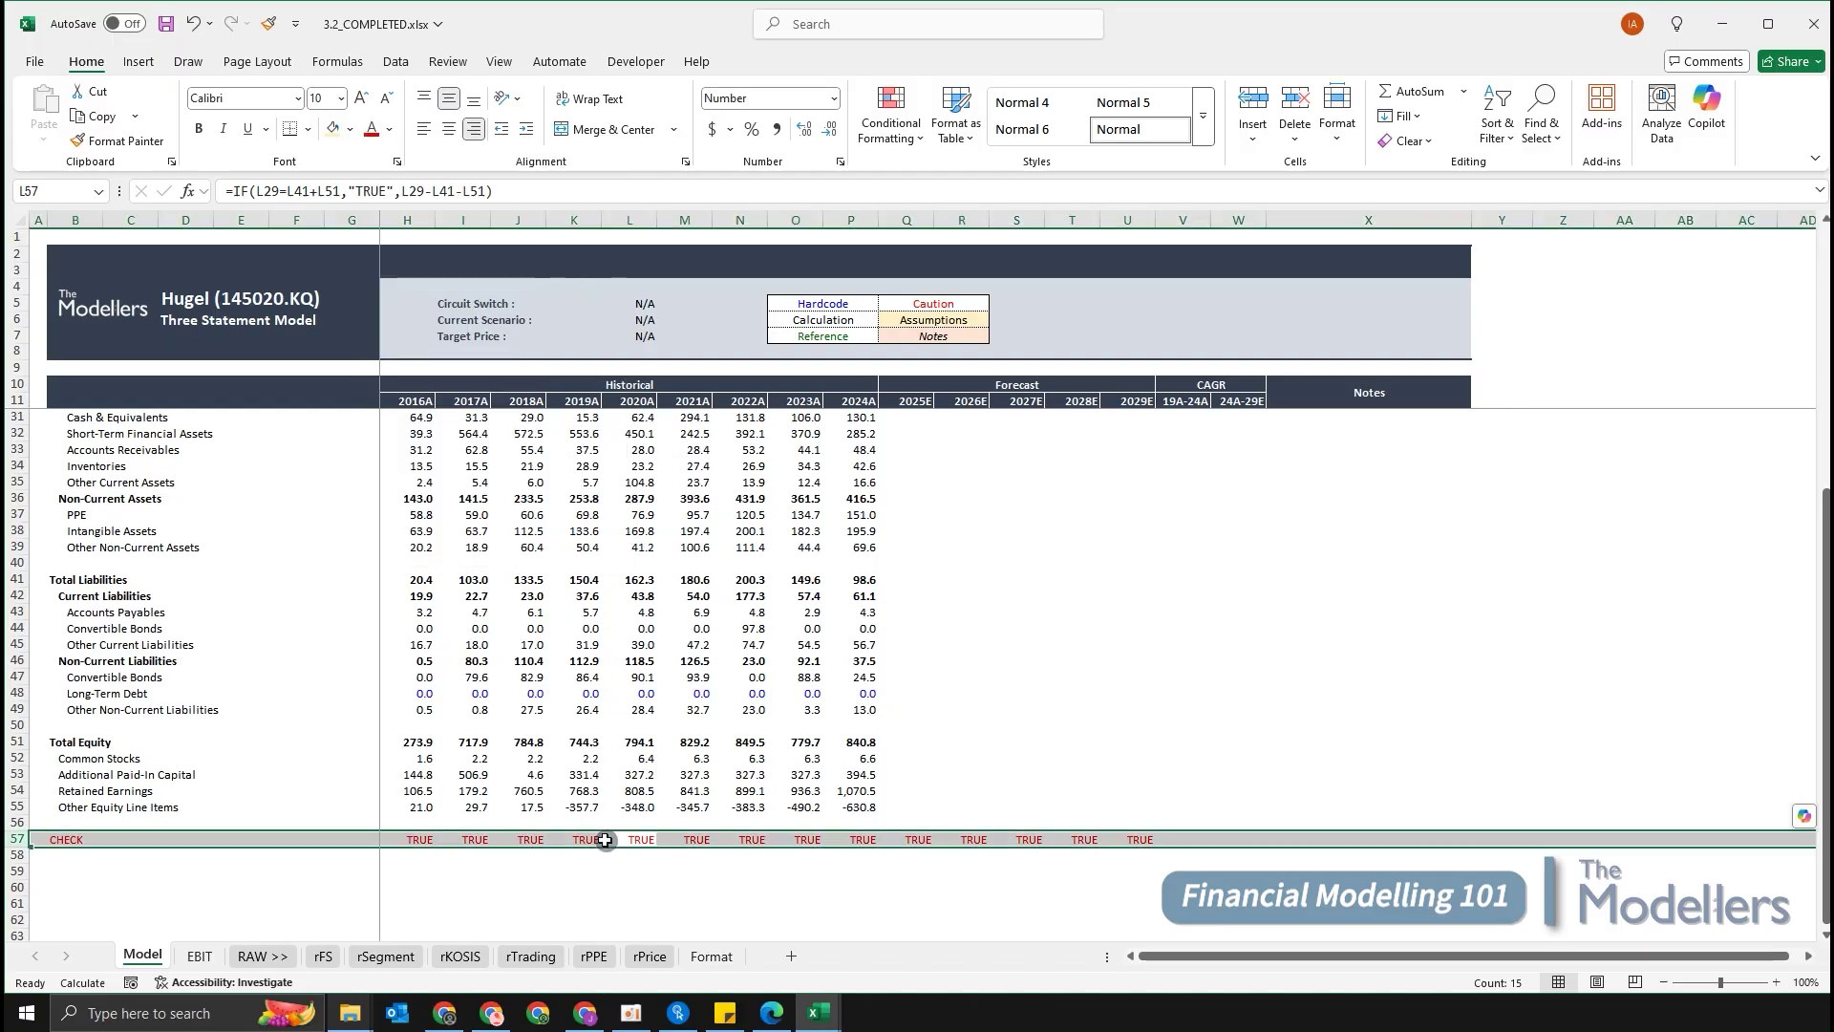
key("ctrl+i")
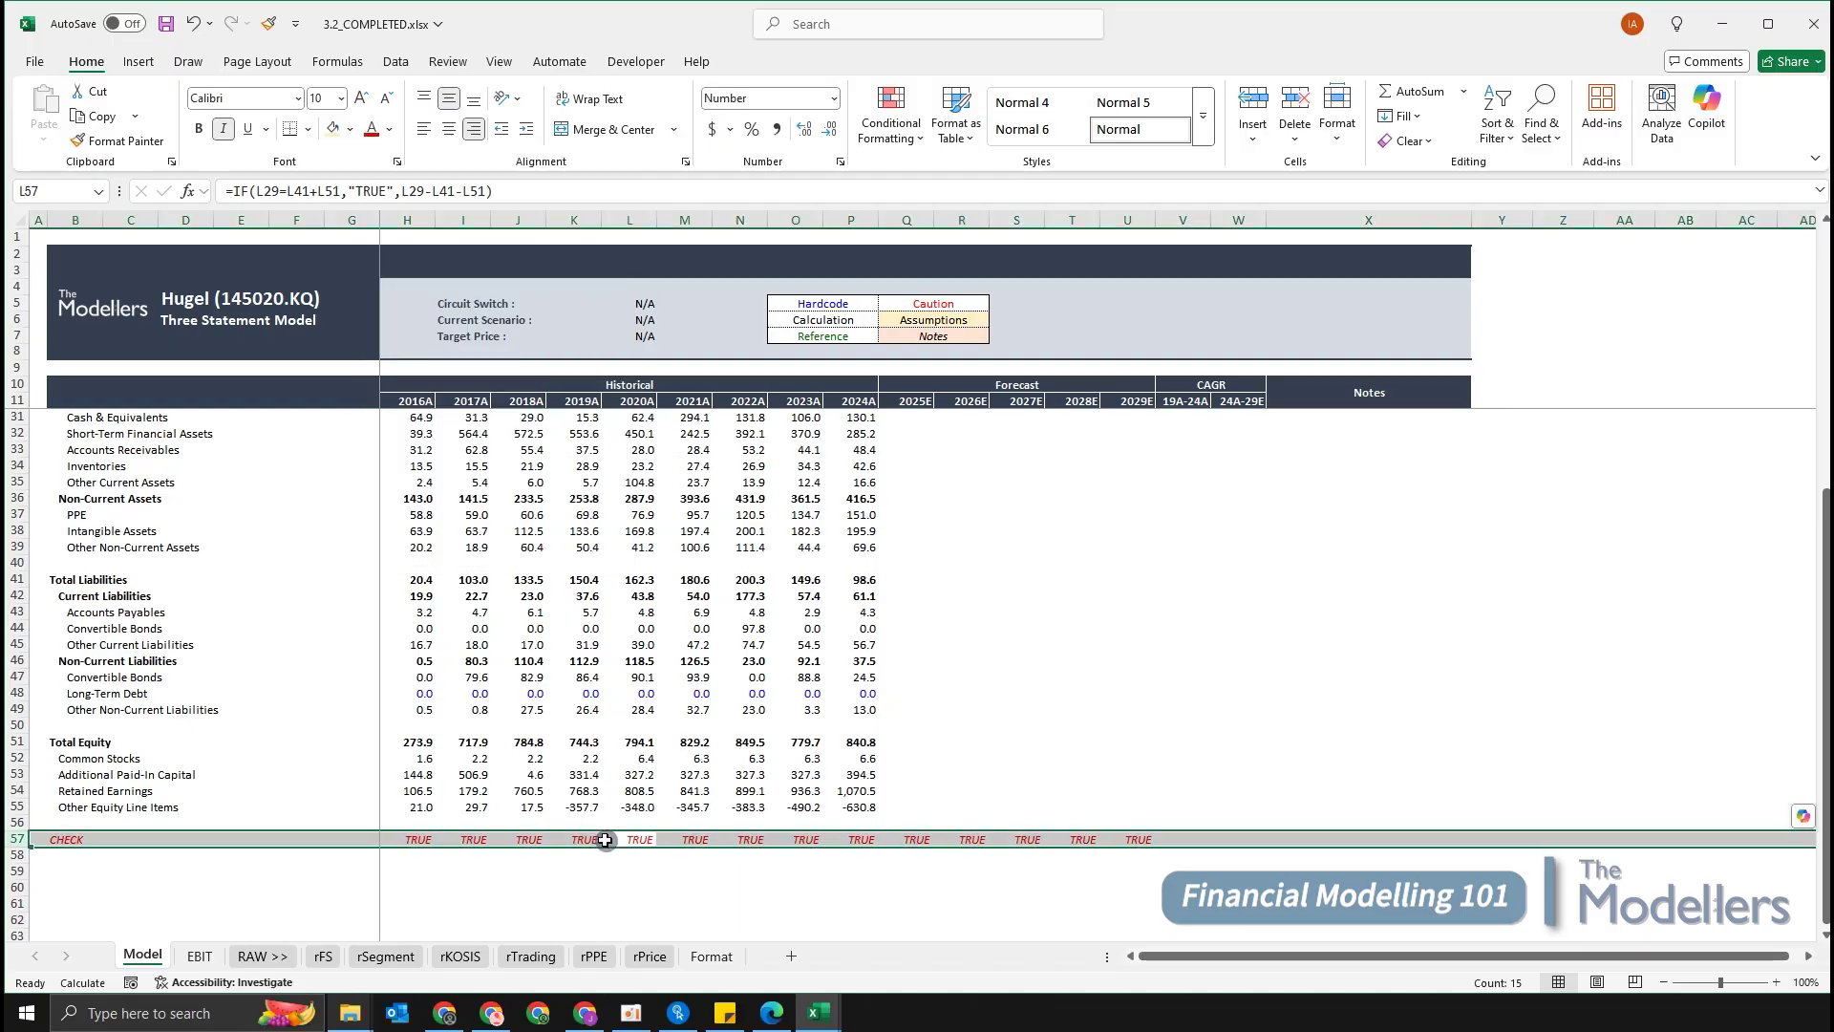
Examine the balance check formula in the 2027E column and the forecast cells it references.
left_click(605, 839)
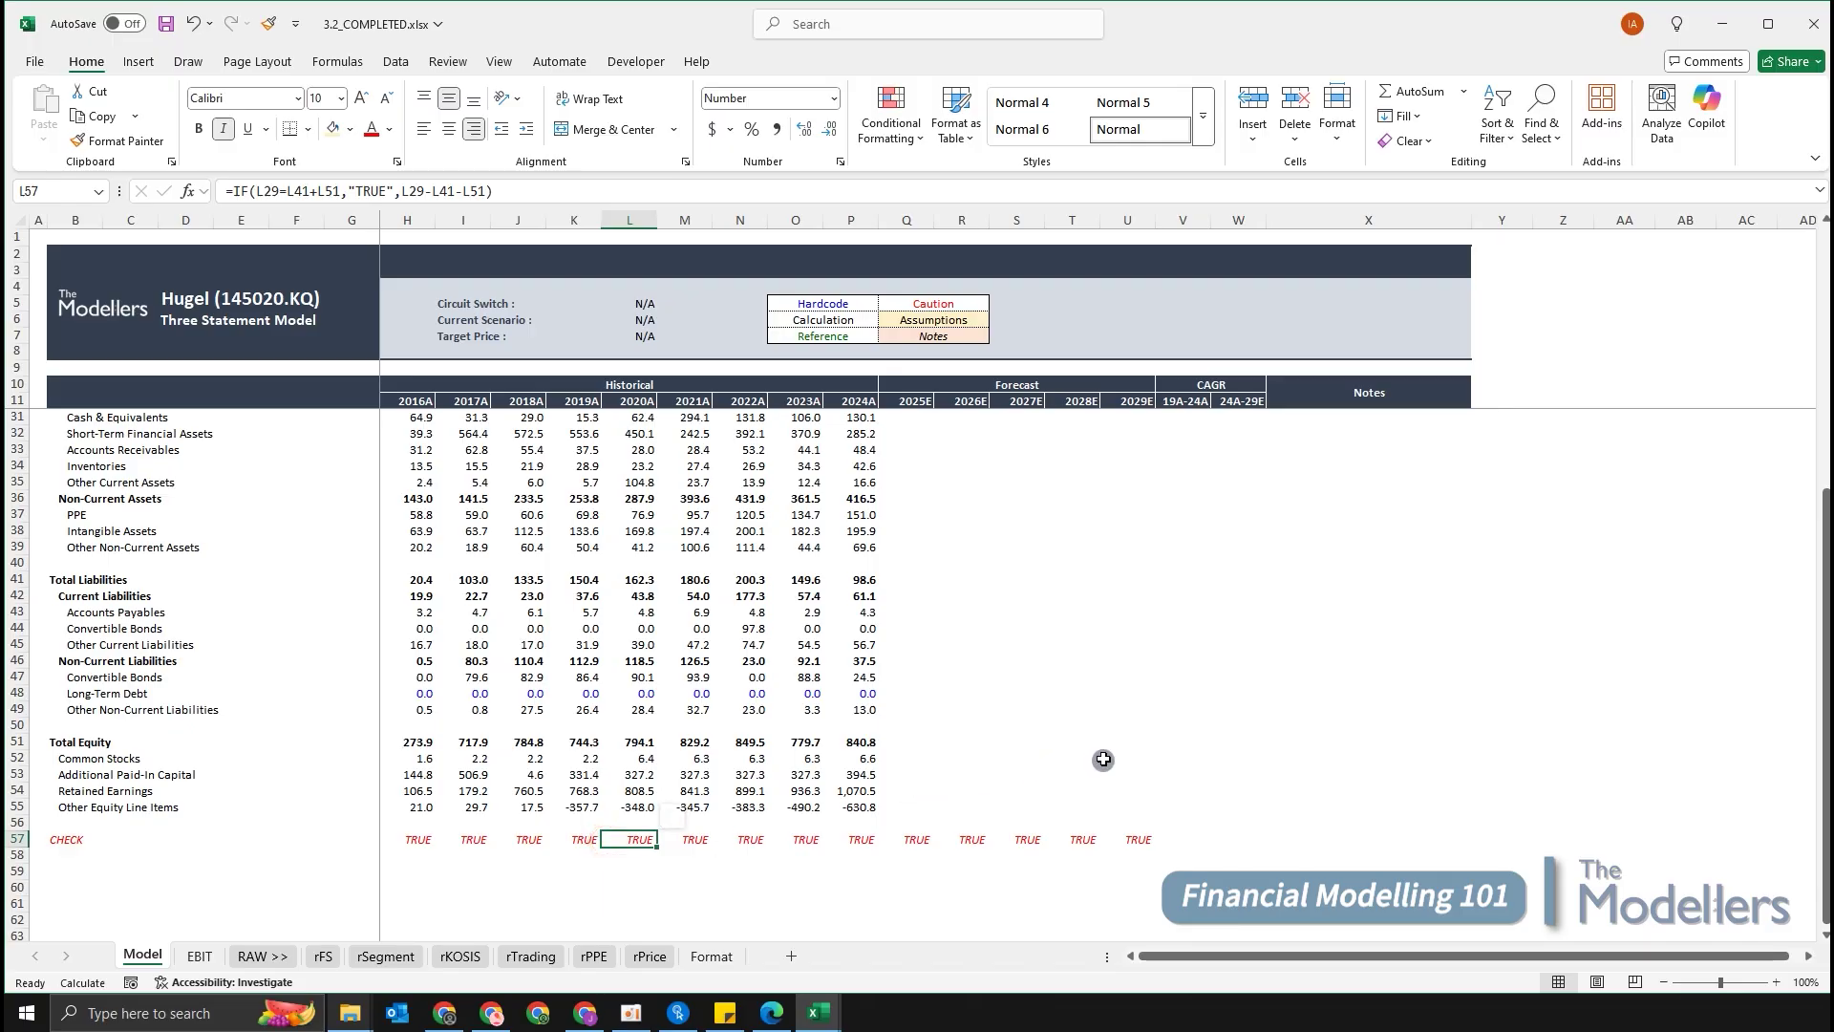
scroll(1065, 776, "up", 1)
left_click(1013, 886)
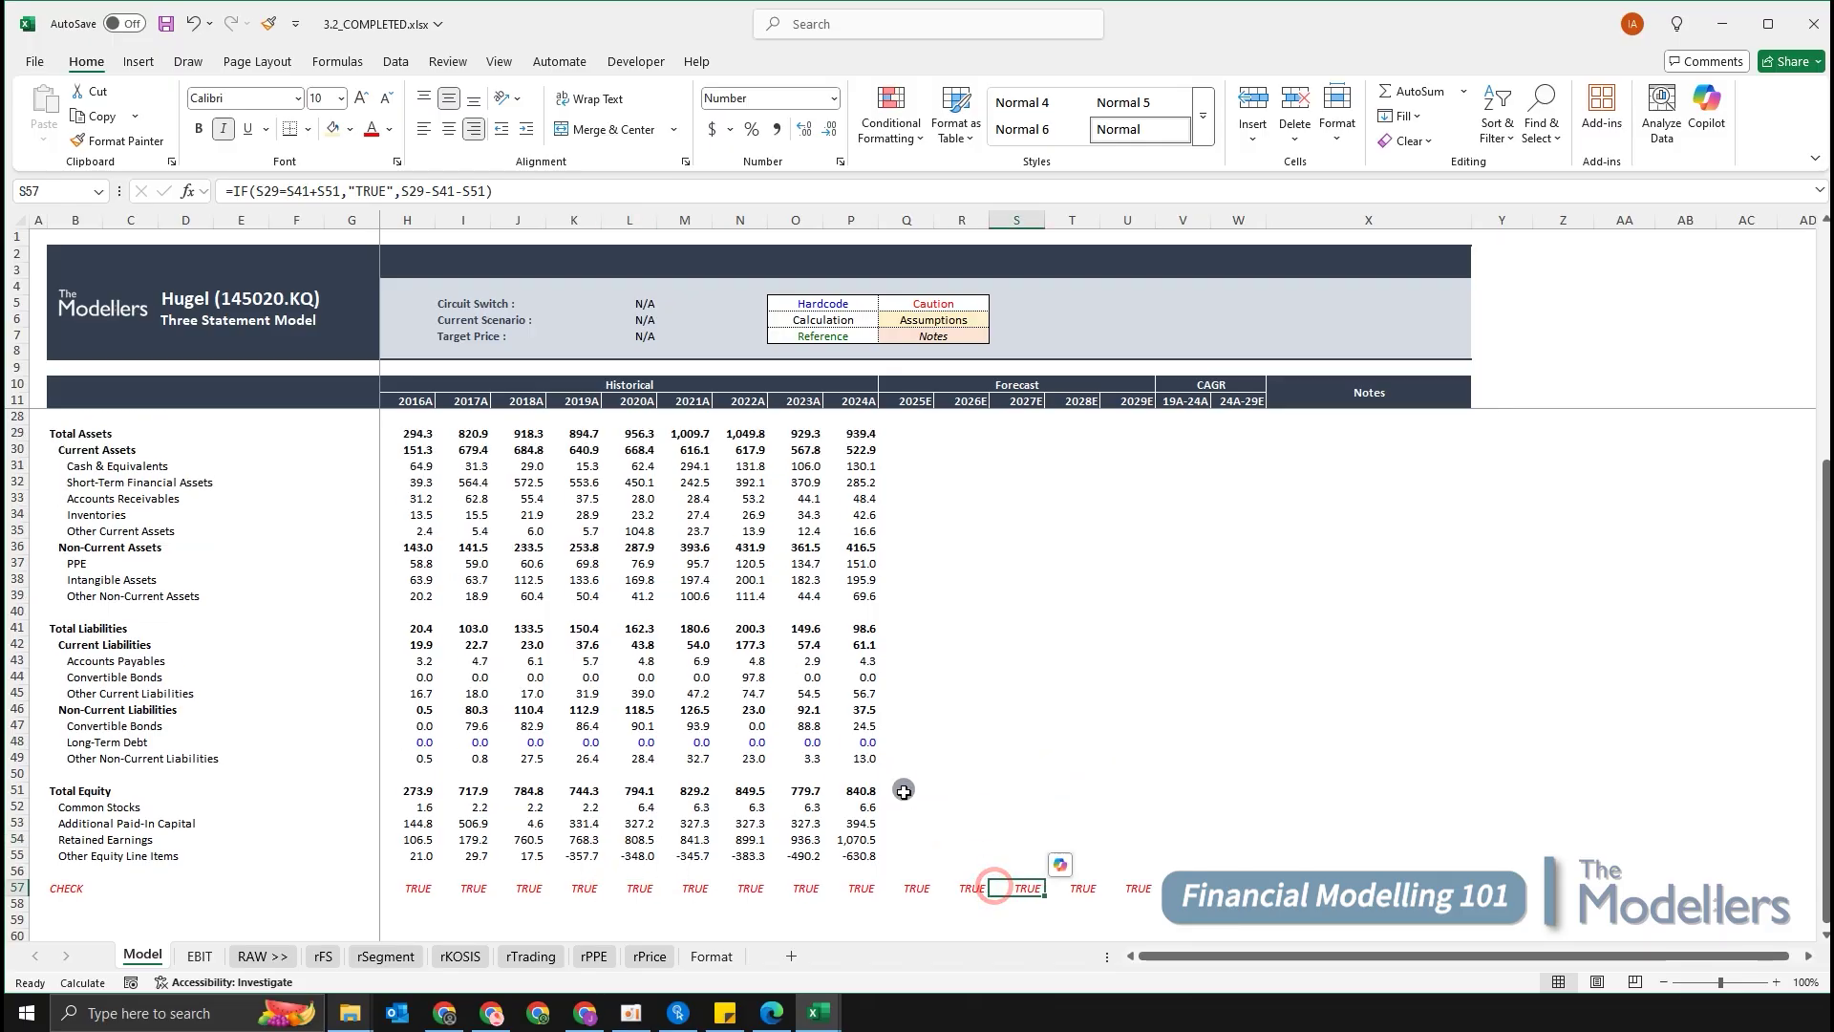
left_click_drag(903, 790, 1160, 795)
left_click(1018, 888)
double_click(1017, 889)
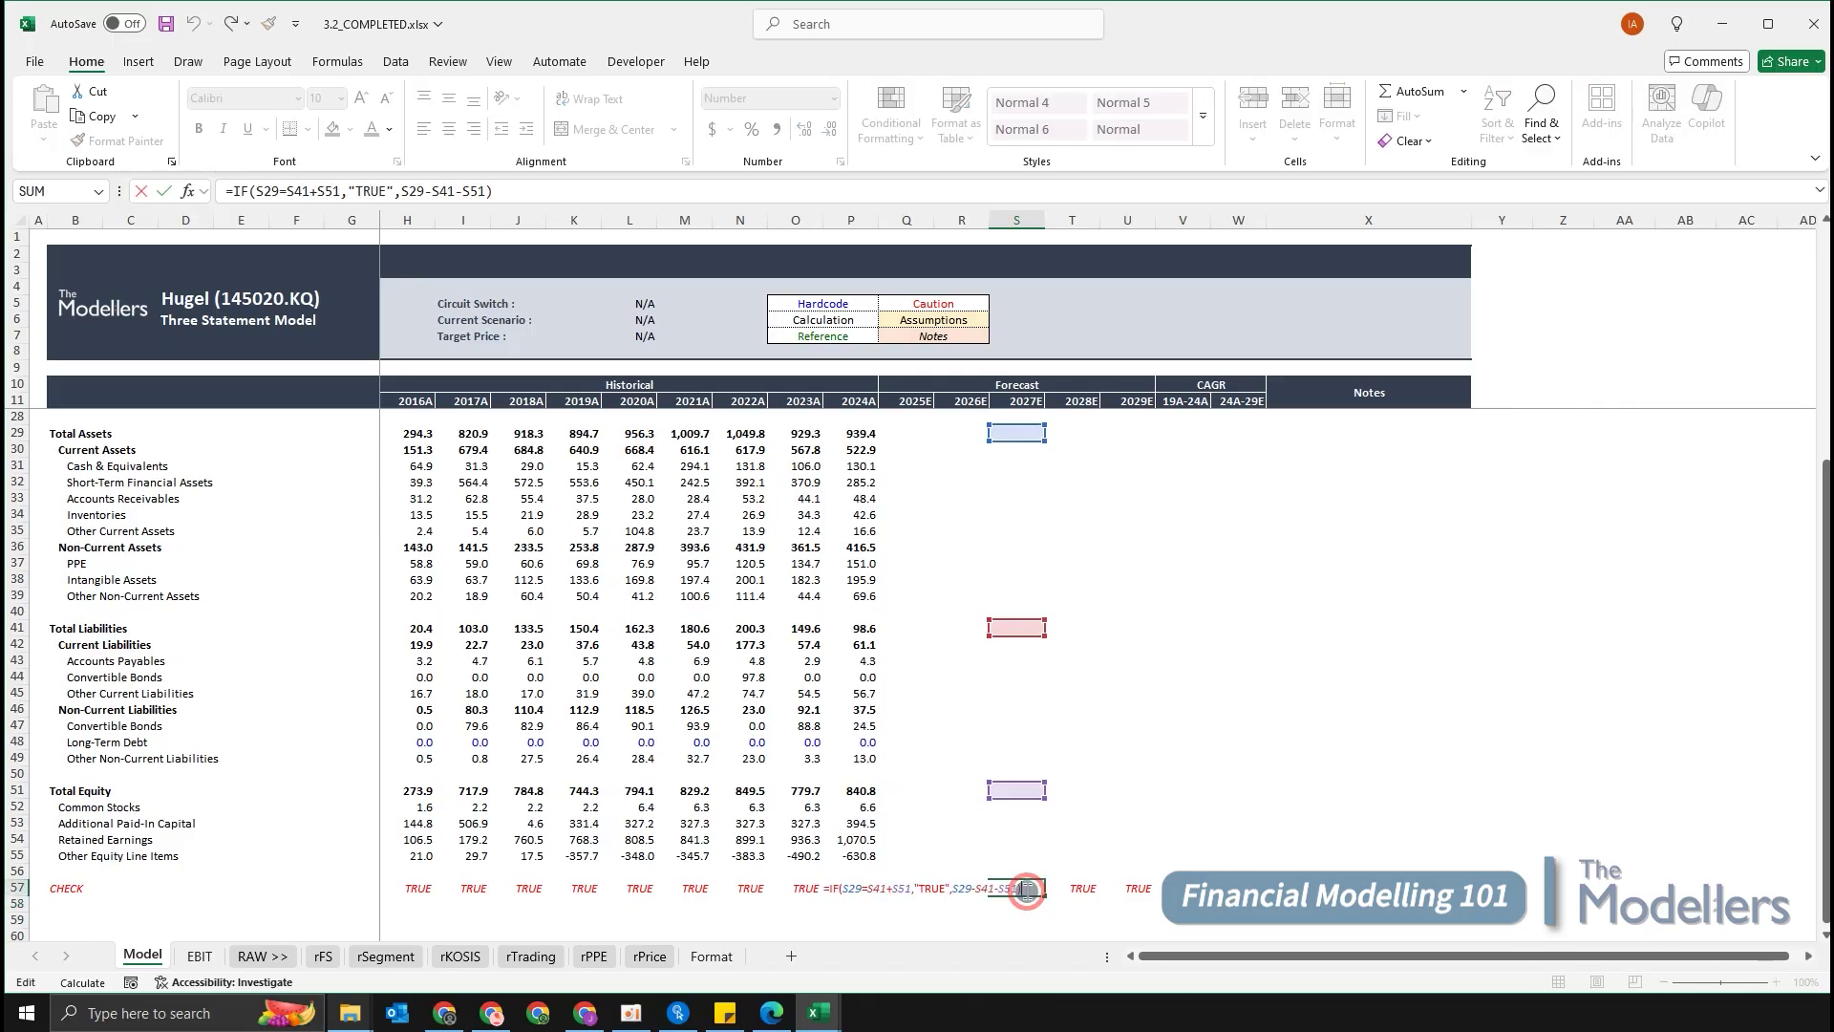
scroll(1054, 778, "up", 1)
key("Escape")
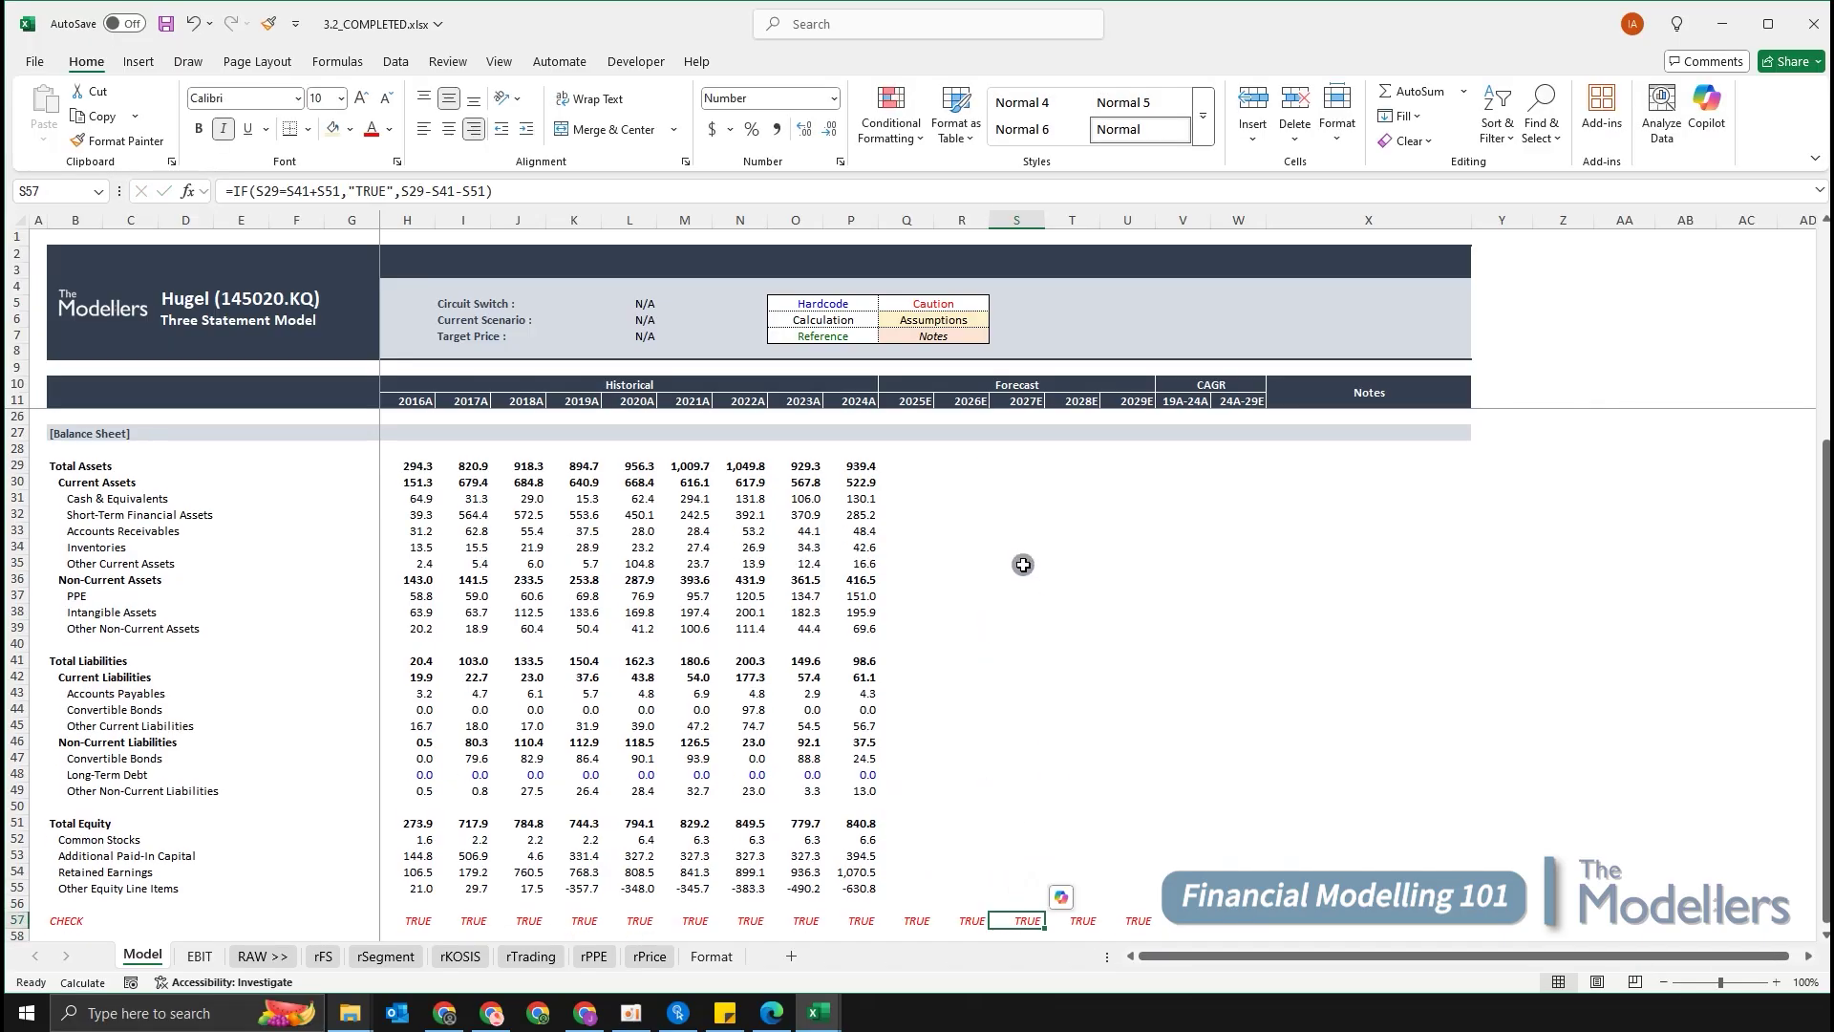
scroll(975, 754, "down", 3)
left_click_drag(908, 670, 1136, 839)
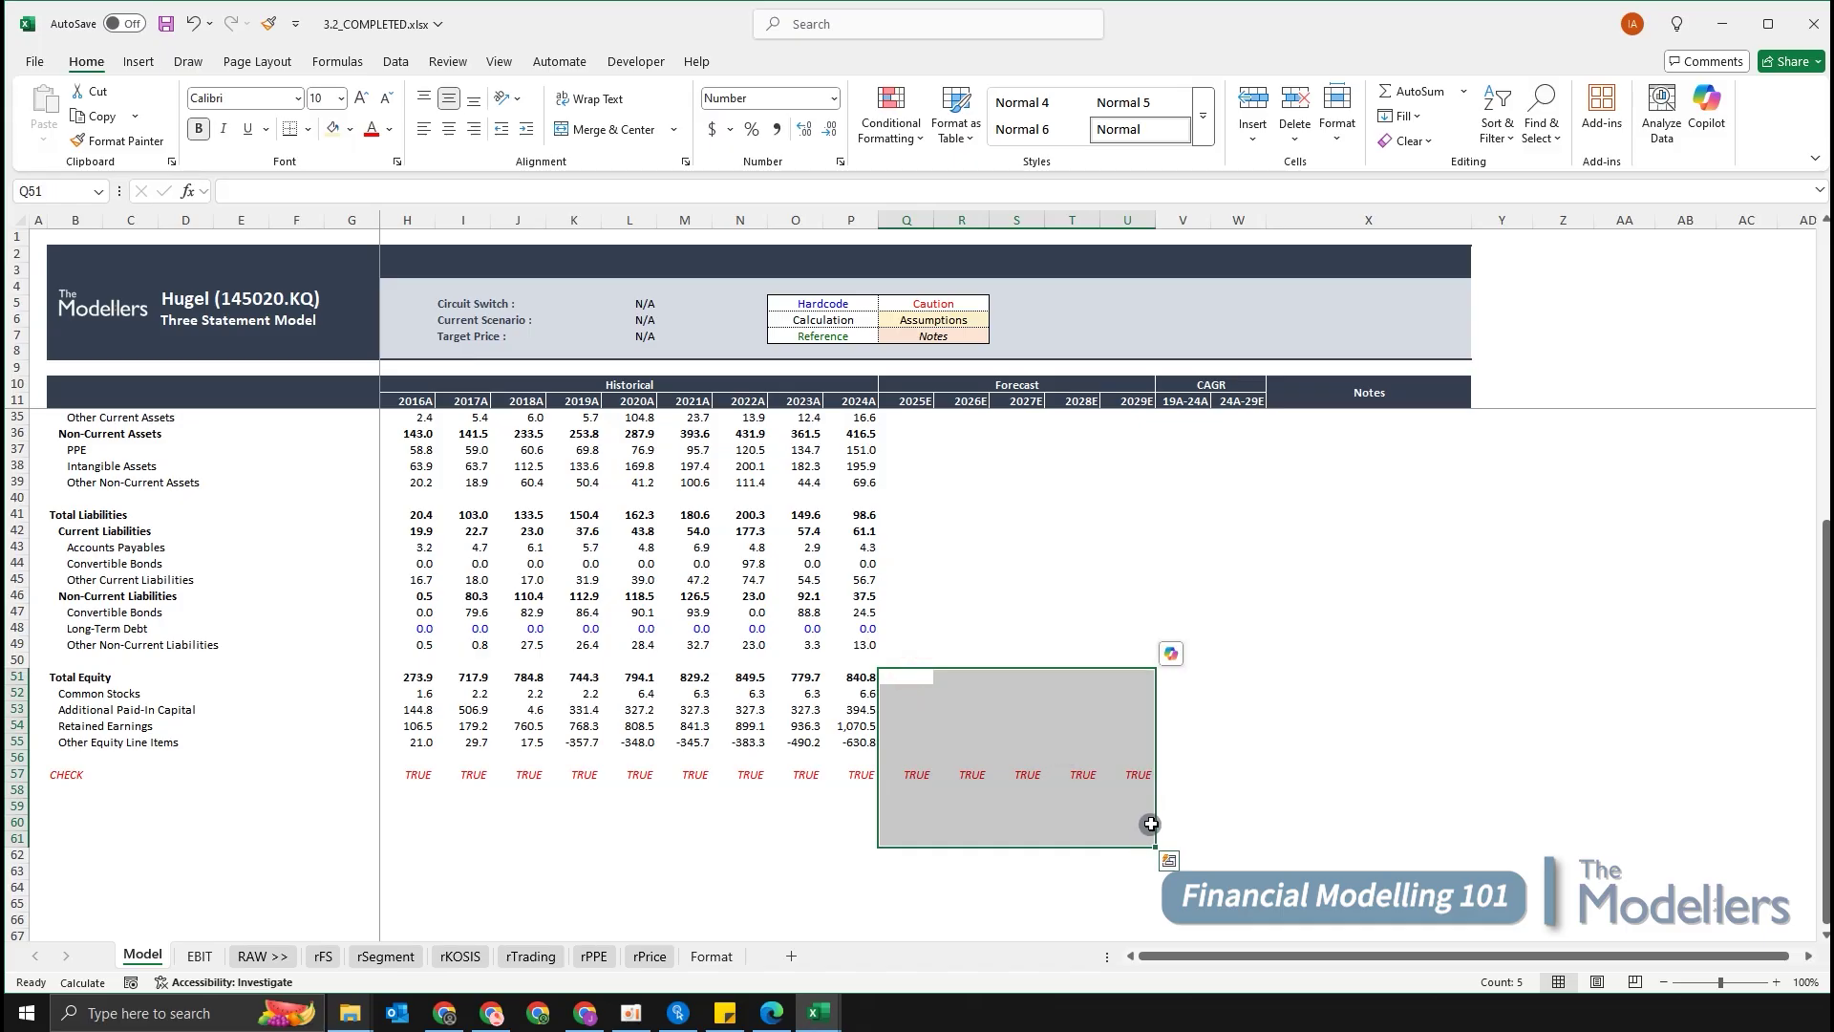
Review the completed balance sheet against the CHECK row, ending on the Total Assets label in B29.
left_click(734, 805)
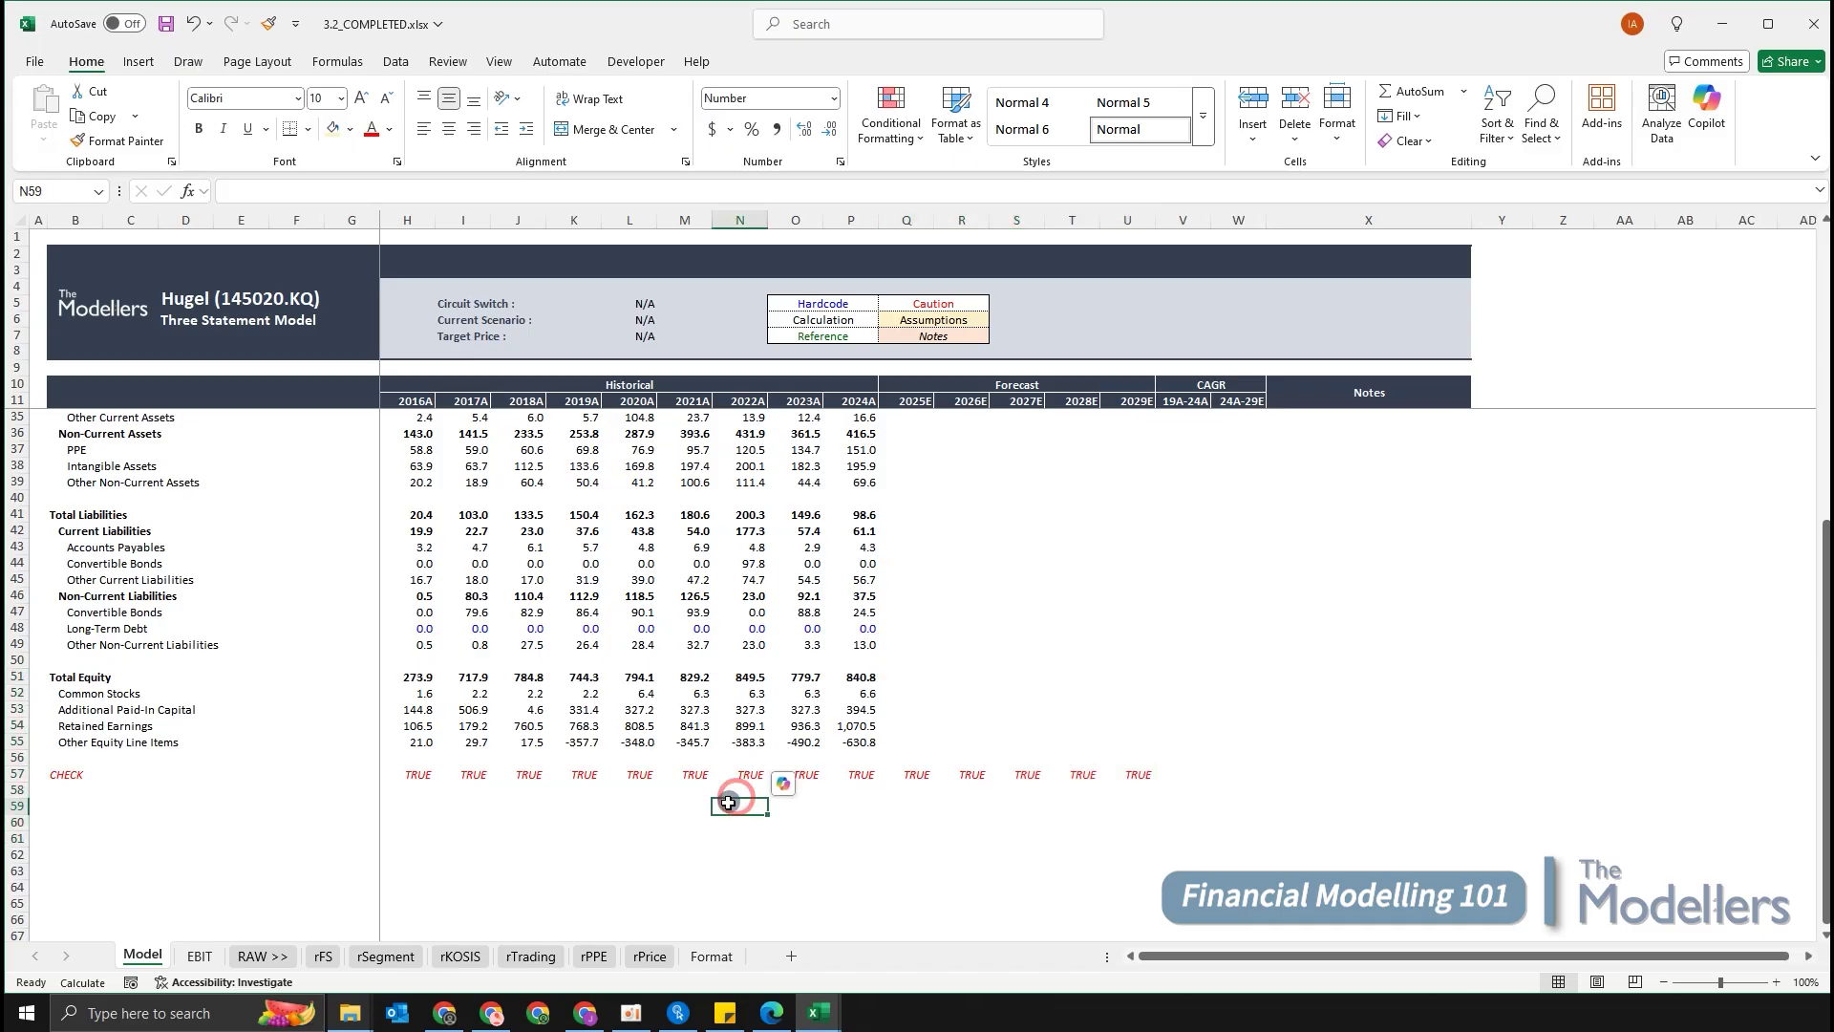
scroll(727, 811, "up", 1)
left_click(188, 820)
scroll(327, 778, "up", 4)
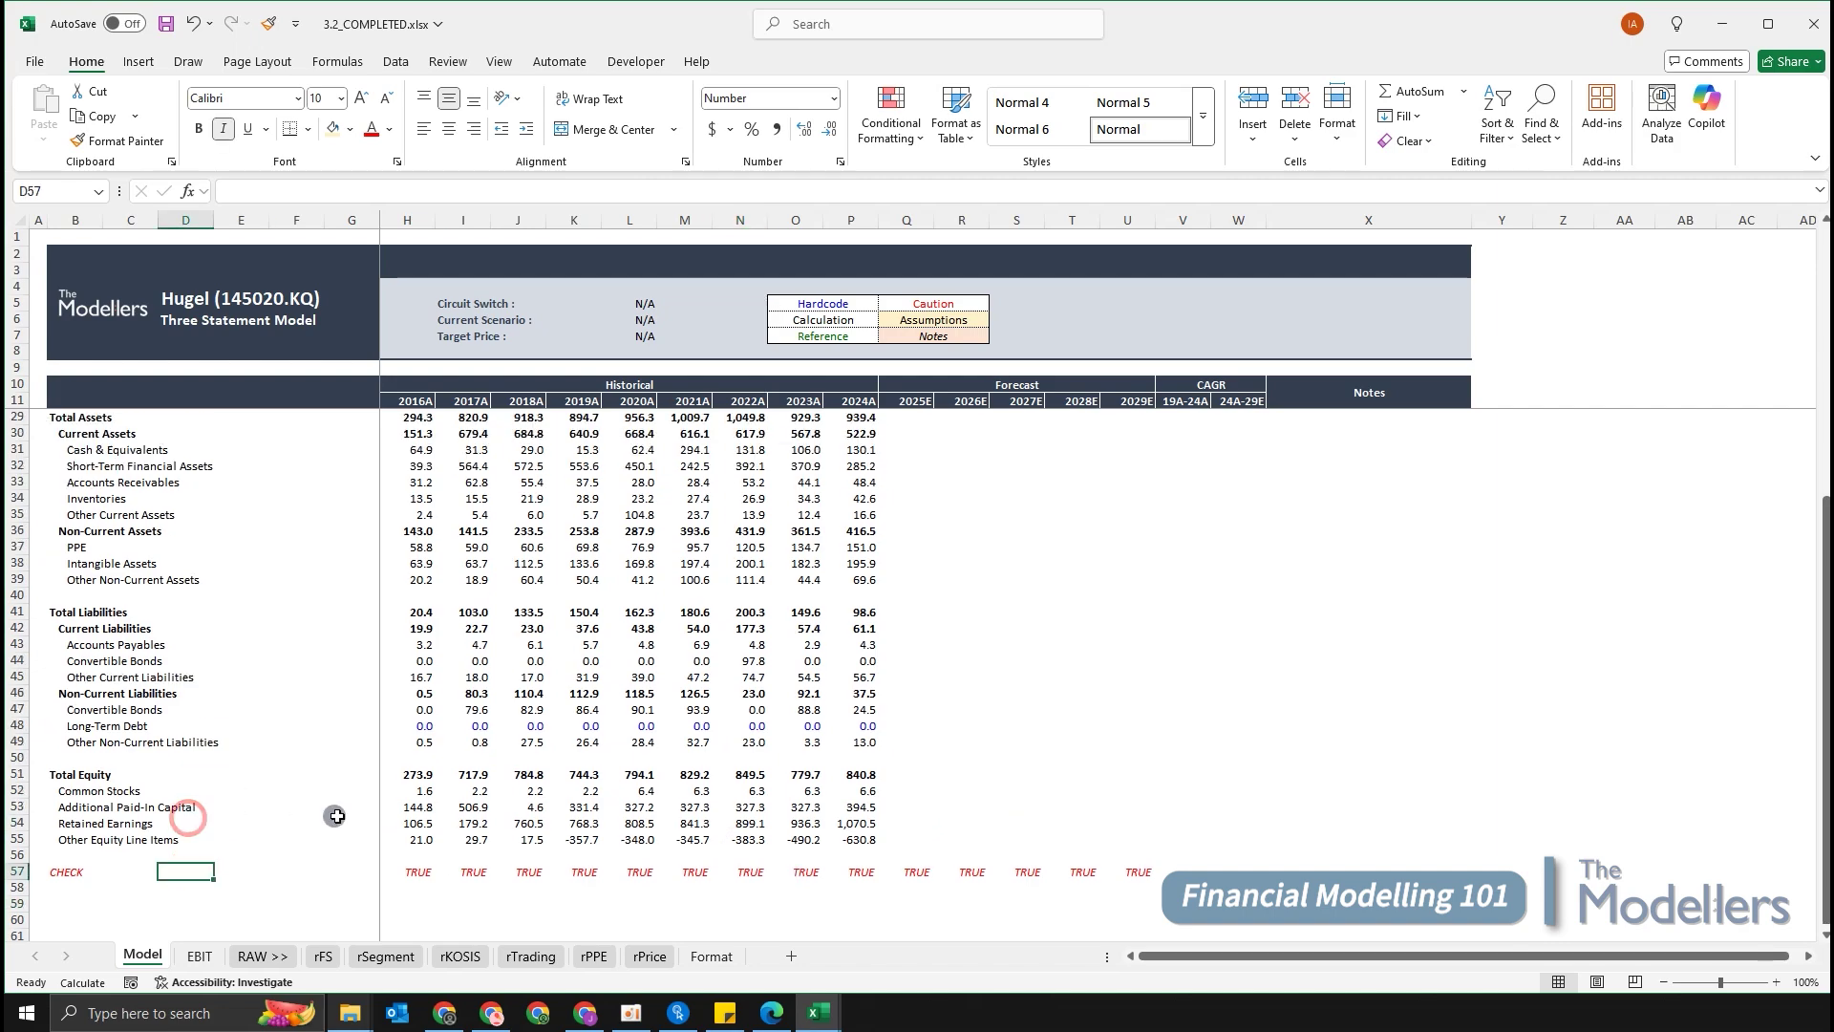
scroll(163, 648, "down", 1)
left_click_drag(143, 531, 708, 792)
scroll(690, 797, "down", 4)
left_click_drag(512, 773, 992, 784)
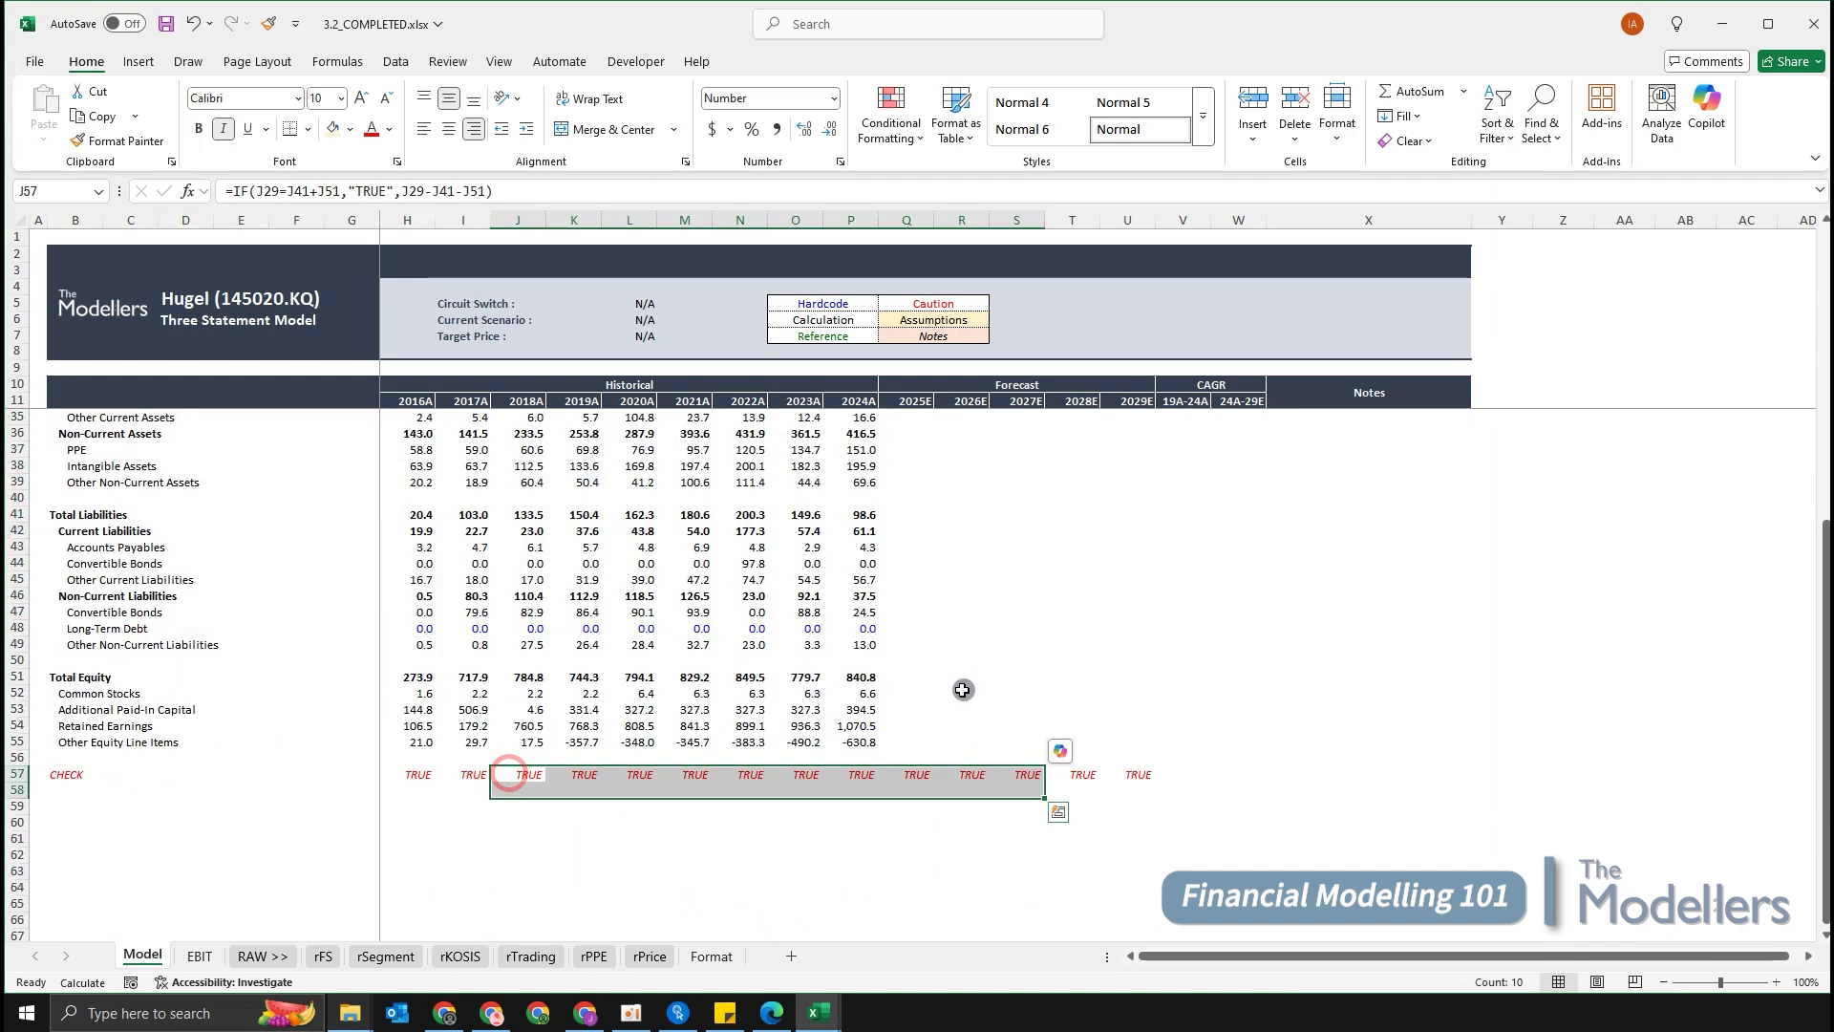
scroll(960, 684, "up", 3)
left_click(881, 472)
key("ctrl+Left")
key("ctrl+Left")
key("ctrl+Left")
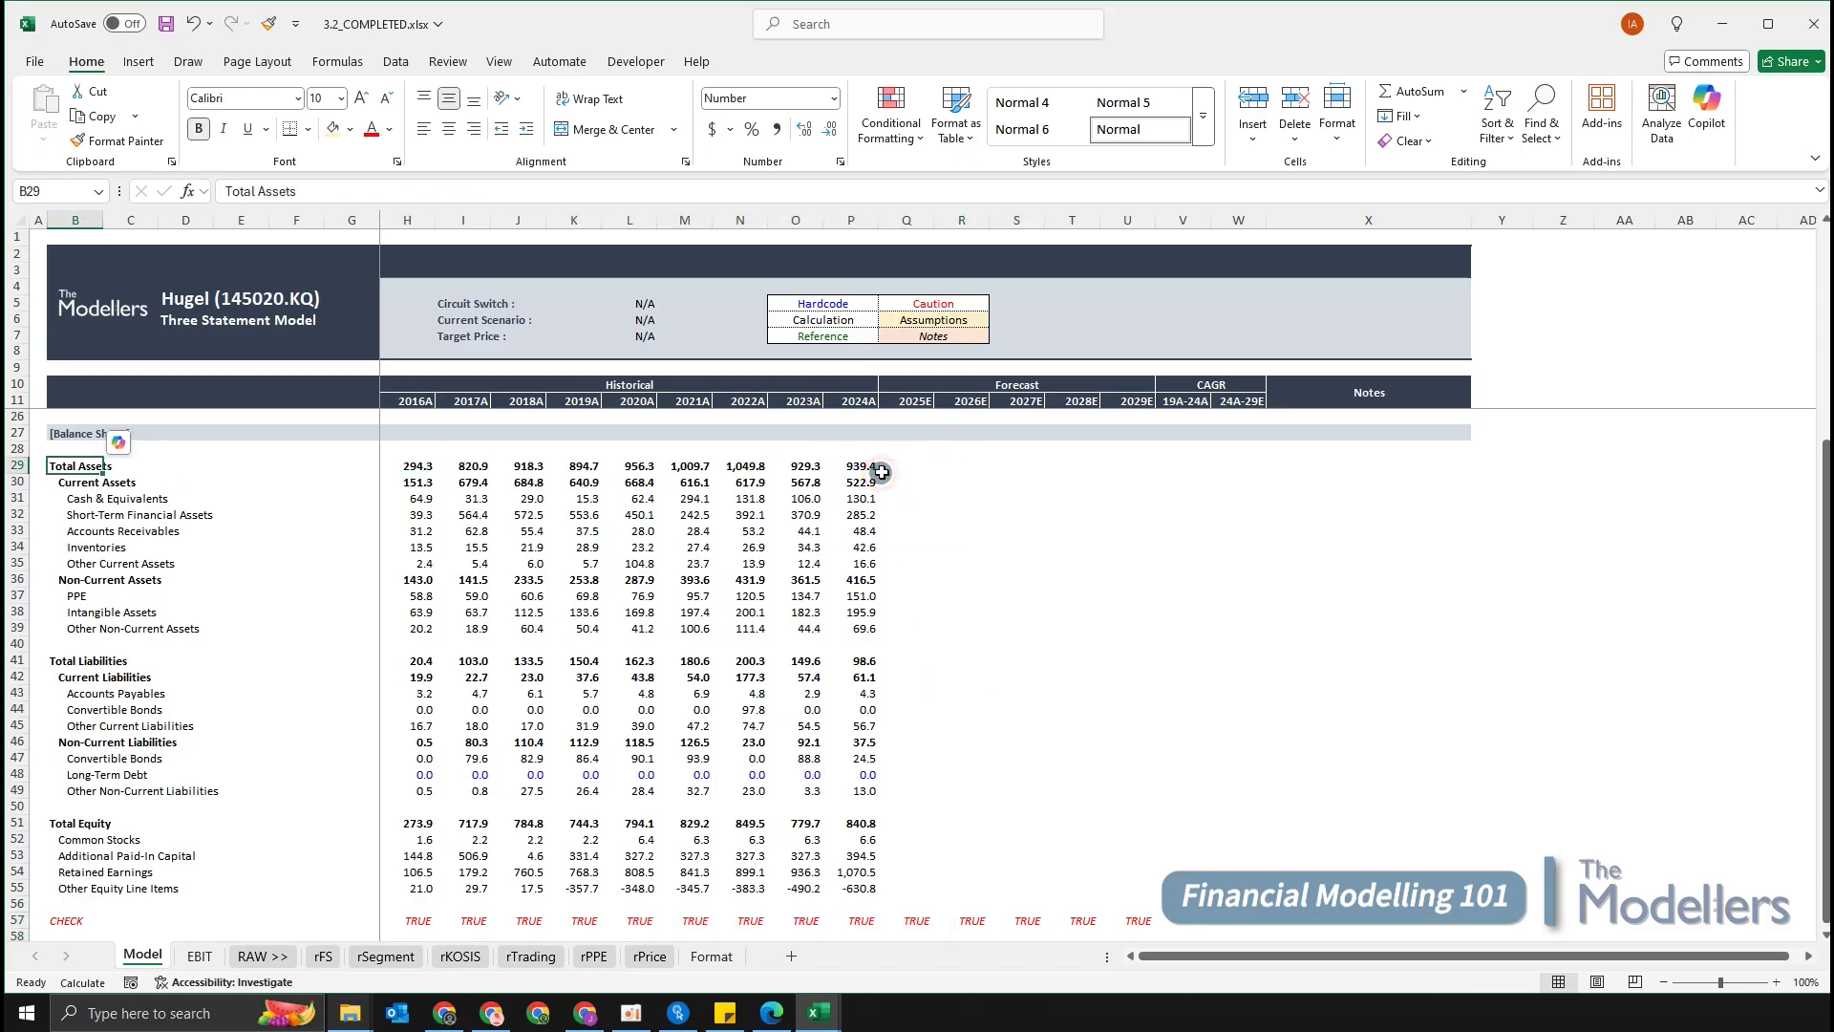